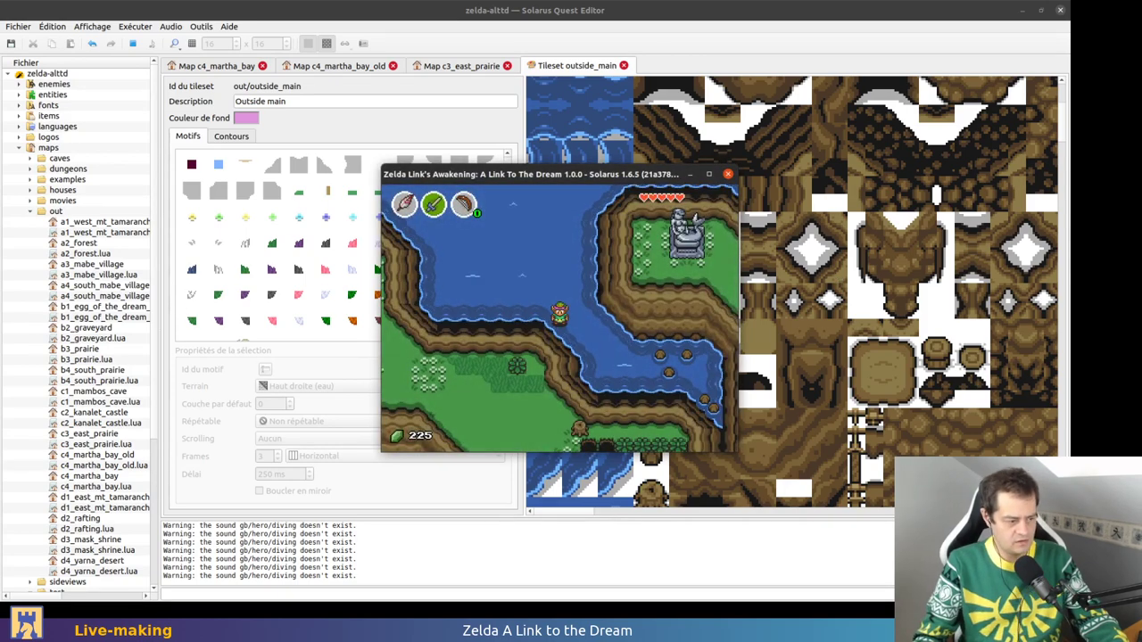
Switch to the GitLab new issue form in the browser and go to its title field
{"action": "key", "text": "alt+Tab"}
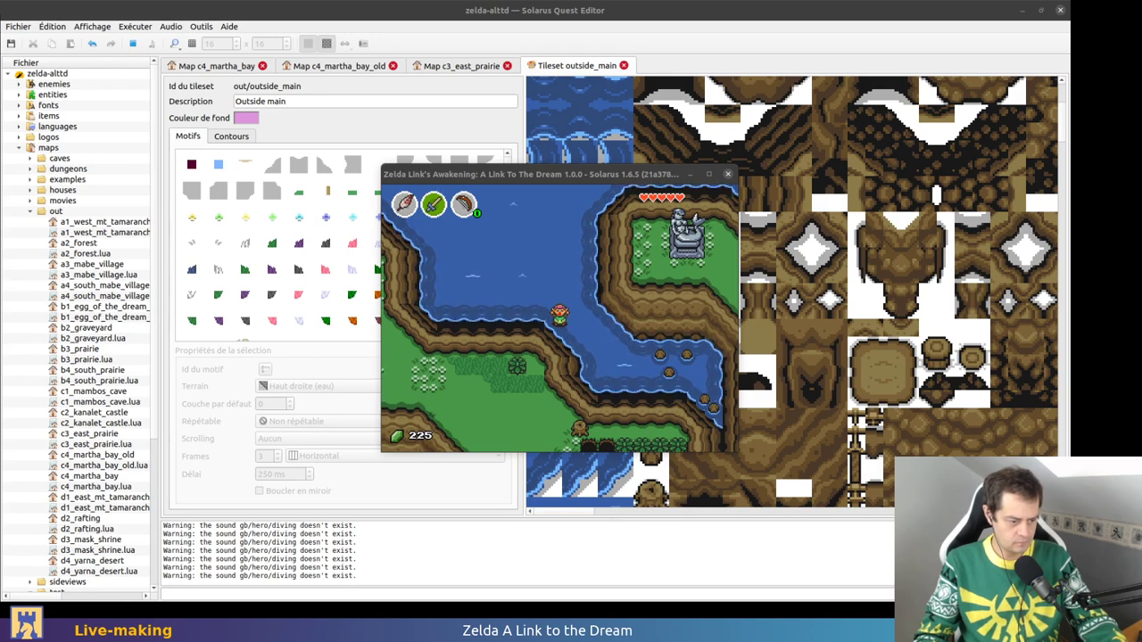
{"action": "left_click_drag", "start_coordinate": [281, 5], "coordinate": [298, 7]}
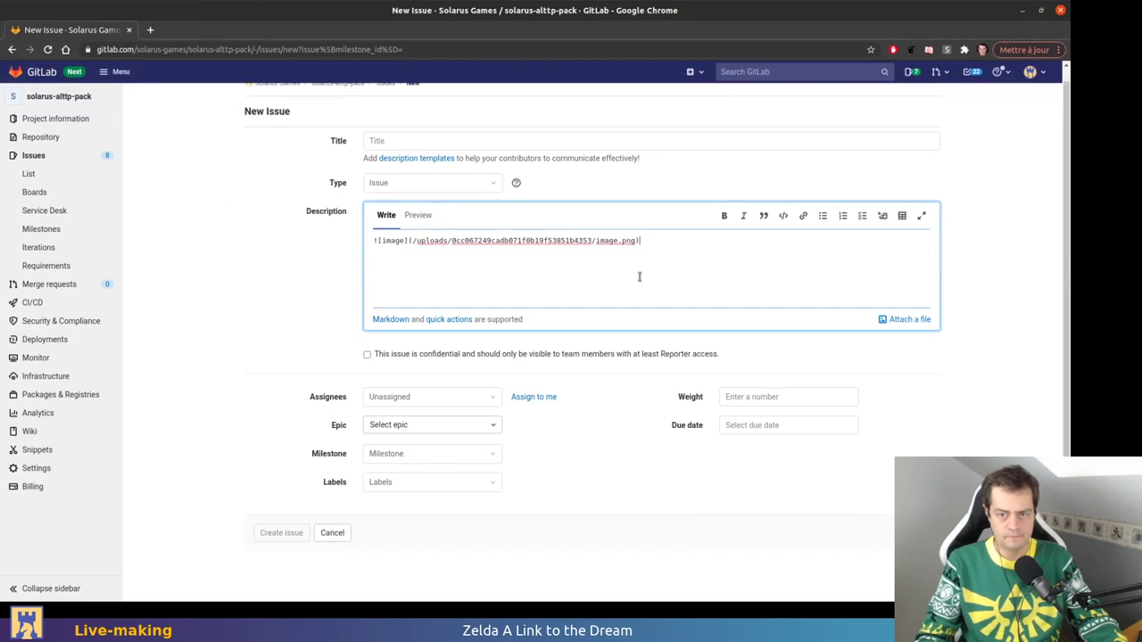
{"action": "scroll", "coordinate": [638, 276], "scroll_direction": "up", "scroll_amount": 1}
{"action": "left_click", "coordinate": [447, 151]}
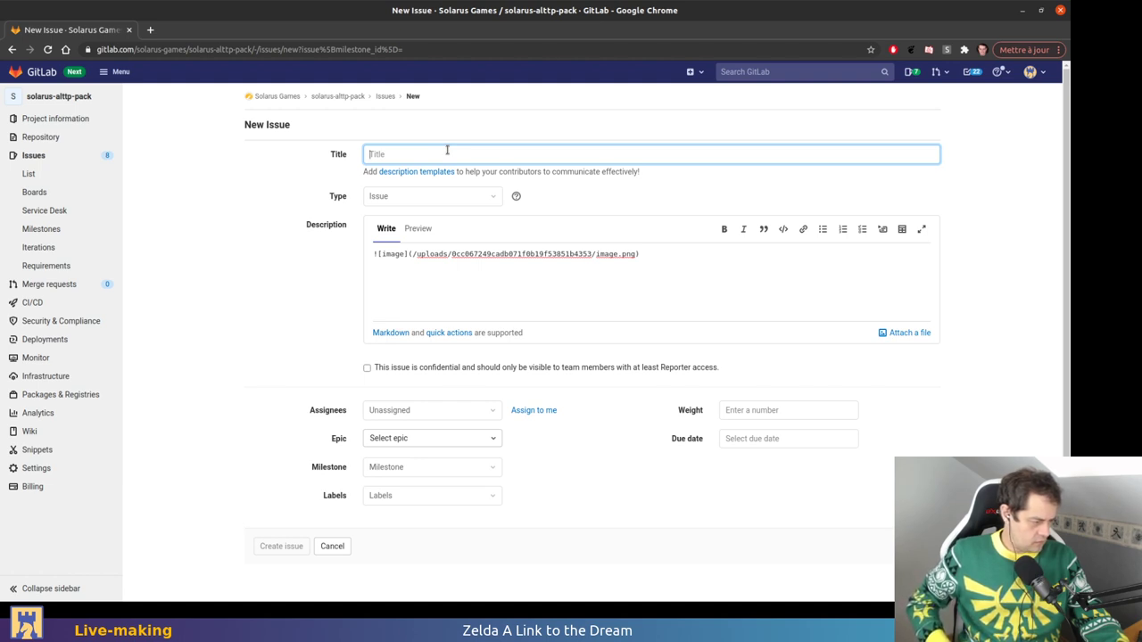
Switch to Solarus Quest Editor and compare the terrain of the diagonal water and diagonal cliff patterns in the outside_main tileset
{"action": "key", "text": "alt+Tab"}
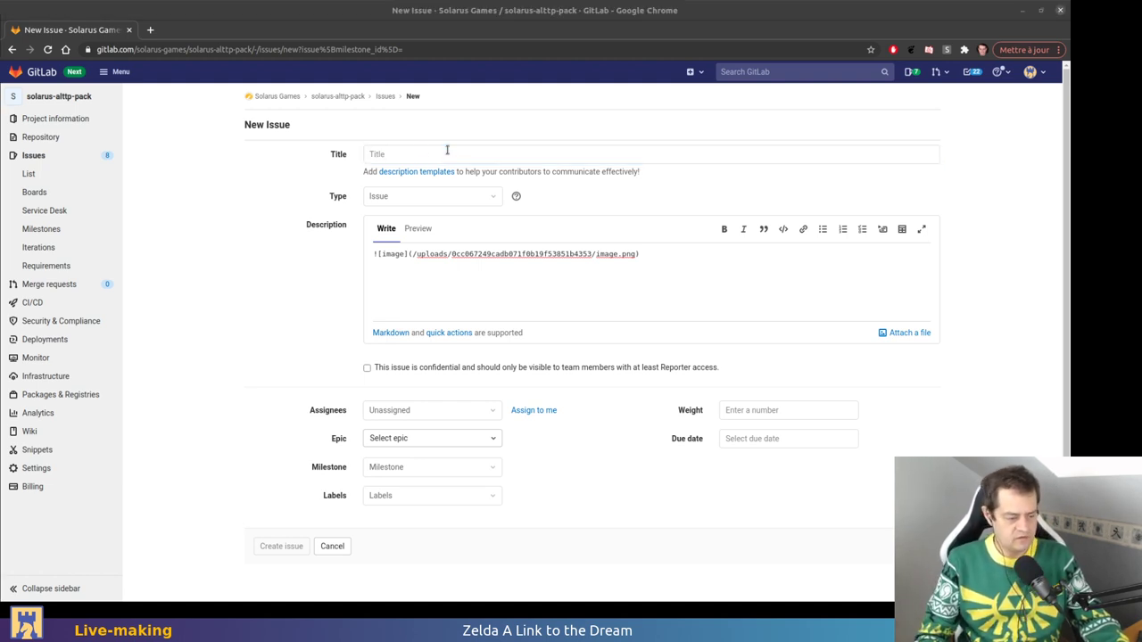
{"action": "key", "text": "alt+Tab"}
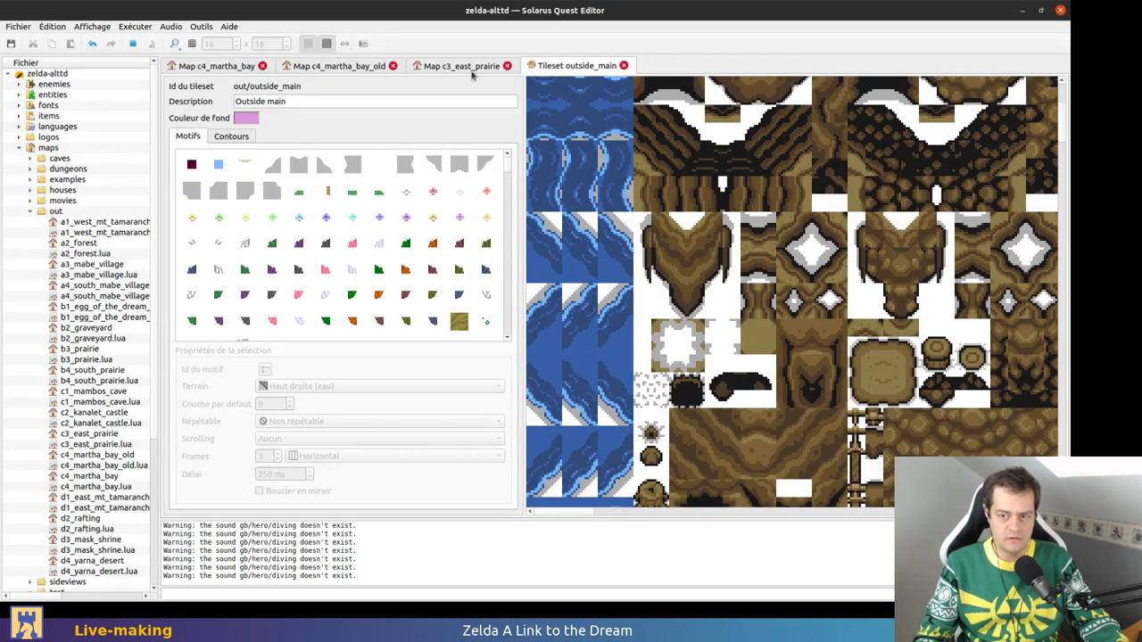
{"action": "left_click", "coordinate": [576, 229]}
{"action": "key", "text": "Escape"}
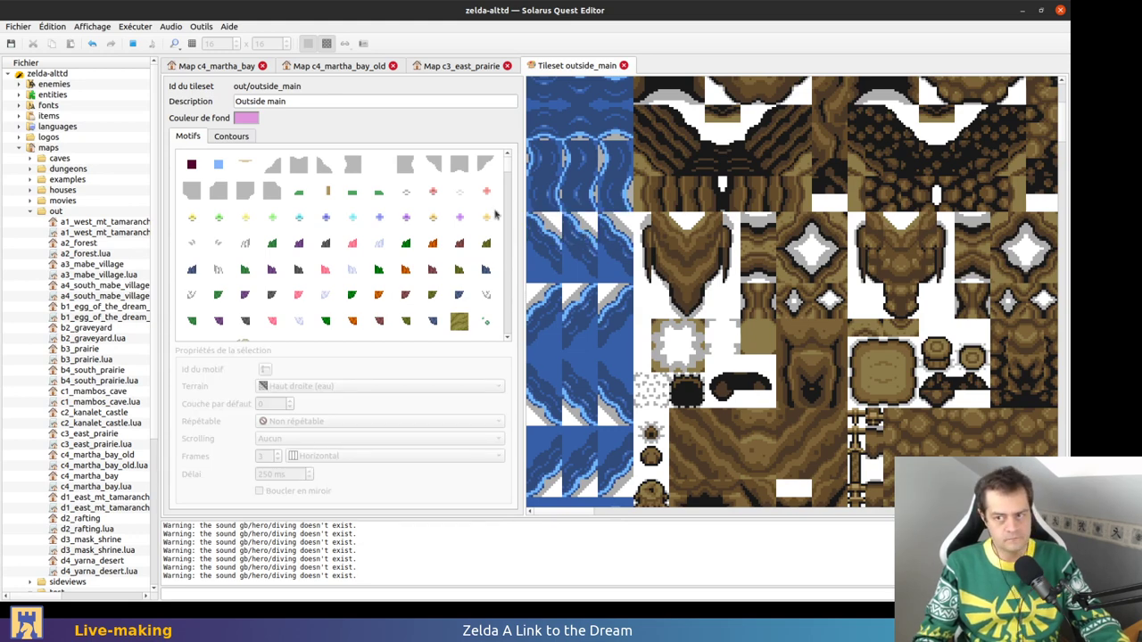
{"action": "left_click", "coordinate": [589, 229]}
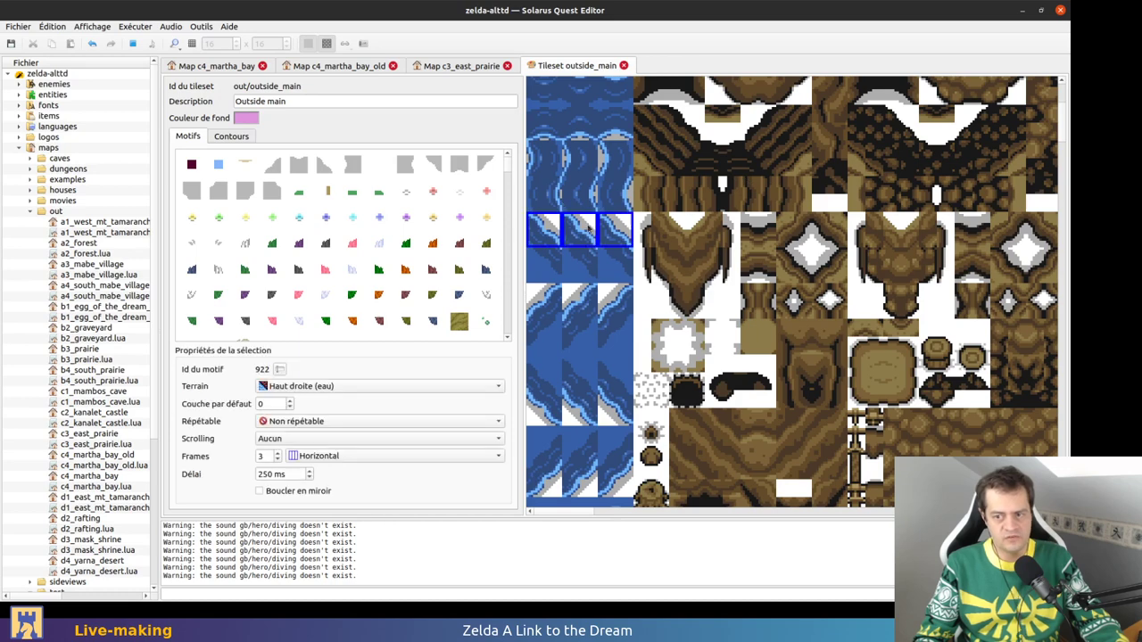
{"action": "scroll", "coordinate": [589, 229], "scroll_direction": "up", "scroll_amount": 2}
{"action": "left_click", "coordinate": [721, 212]}
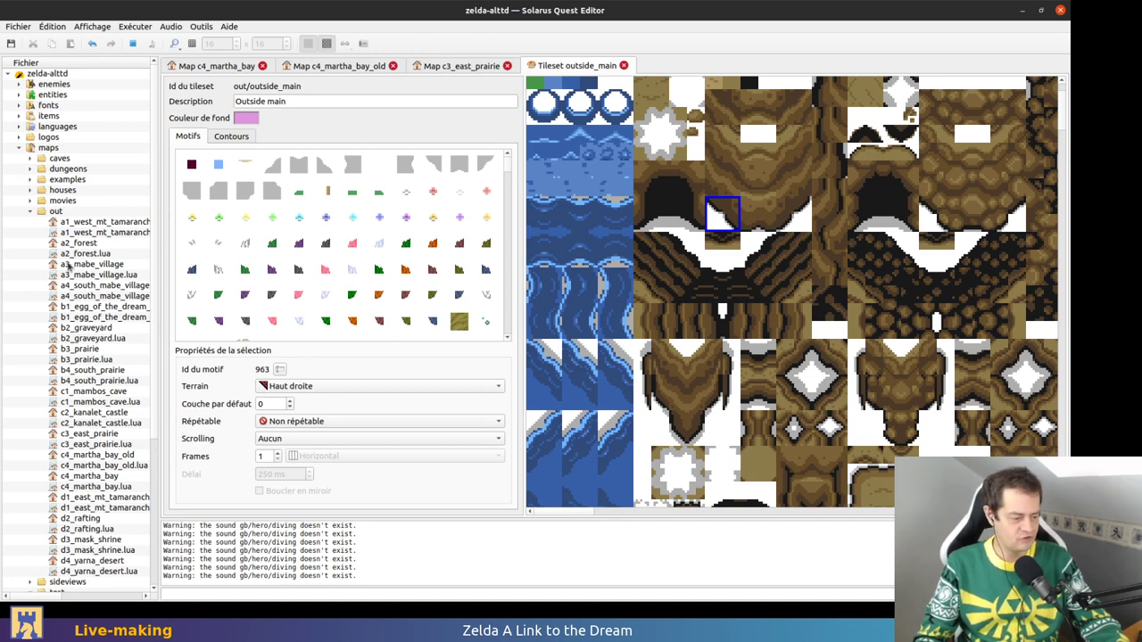
{"action": "left_click", "coordinate": [543, 362]}
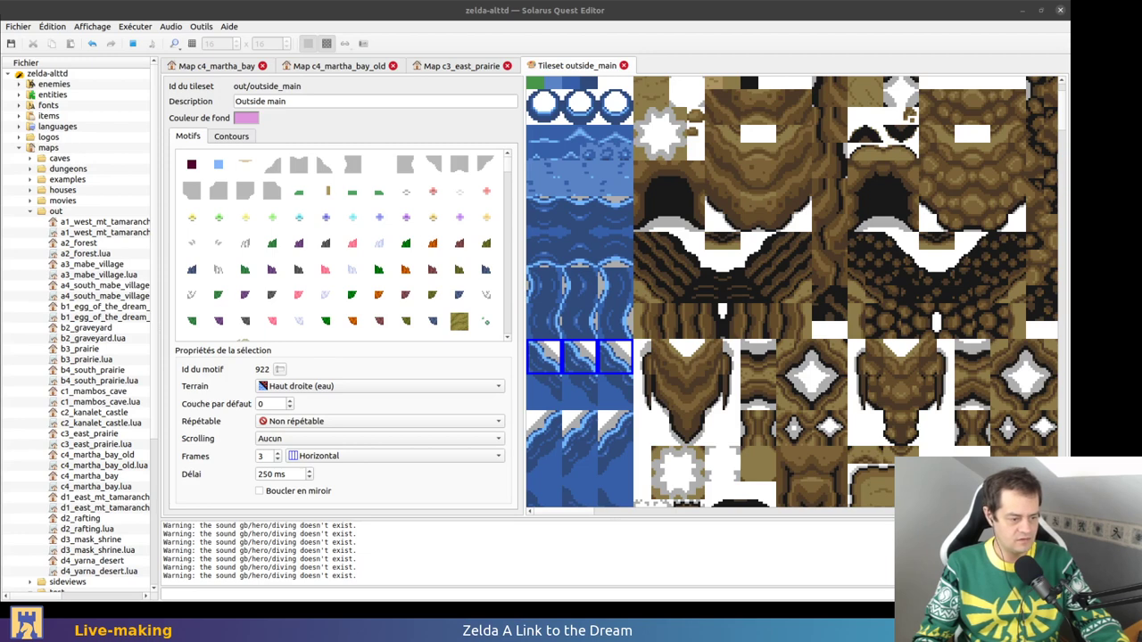
Switch back to GitLab and title the new issue "Diagonal water patterns have wrong ground"
{"action": "key", "text": "alt+Tab"}
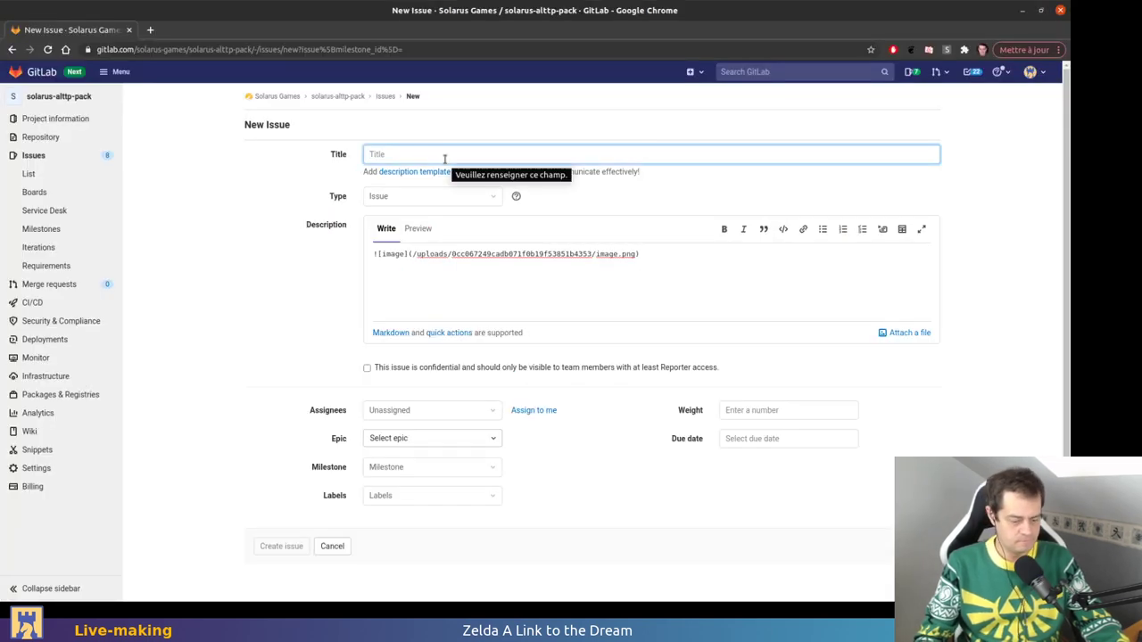
{"action": "type", "text": "Diagon"}
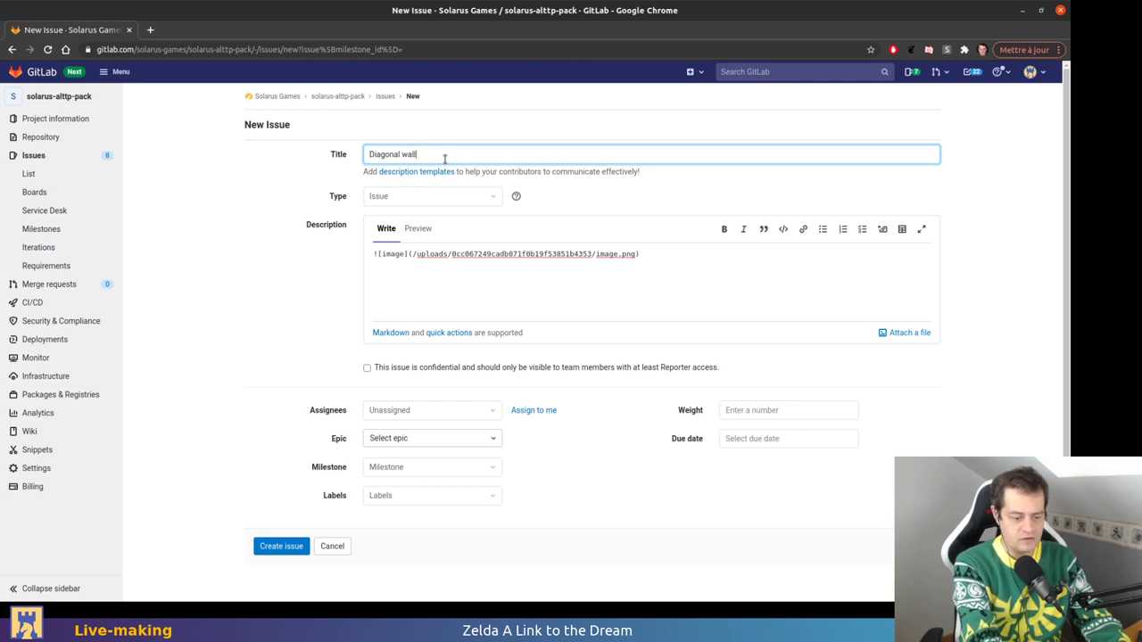
{"action": "type", "text": "al wall"}
{"action": "key", "text": "BackSpace"}
{"action": "key", "text": "BackSpace"}
{"action": "key", "text": "BackSpace"}
{"action": "key", "text": "BackSpace"}
{"action": "type", "text": "water patterns have wr"}
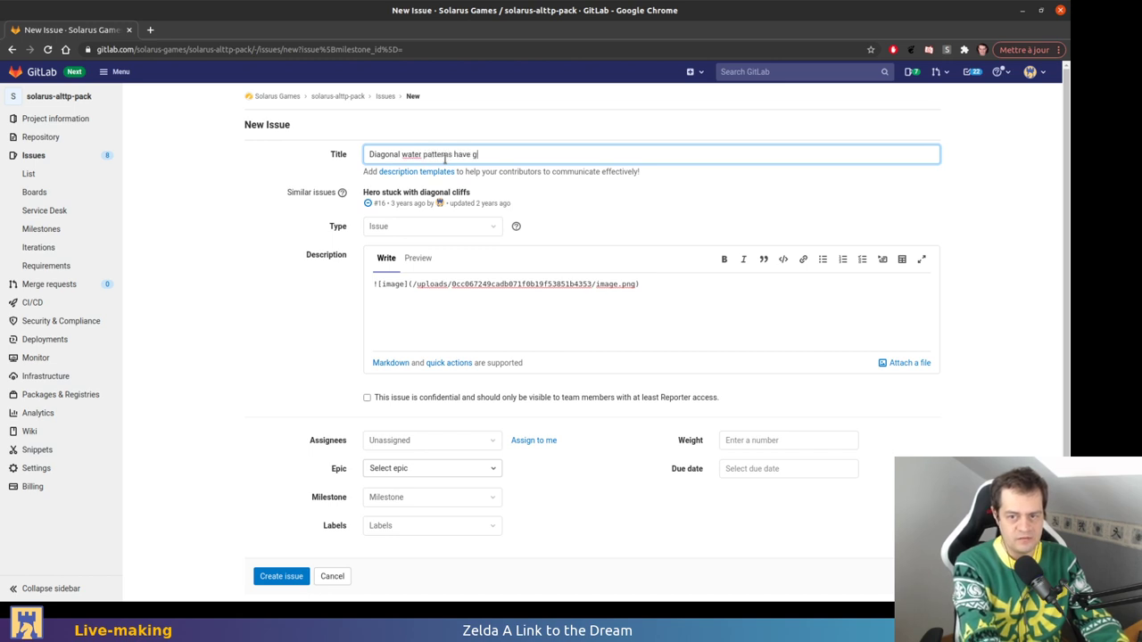
{"action": "type", "text": "ong ground"}
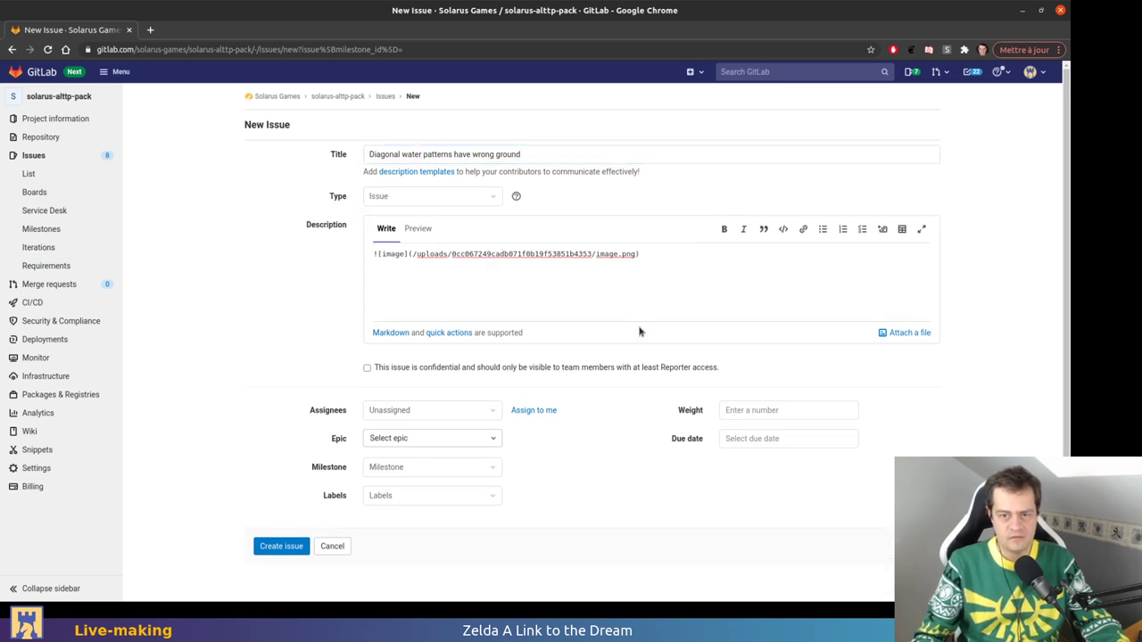
Assign the issue to yourself and set its milestone to Solarus 1.7
{"action": "left_click", "coordinate": [682, 287]}
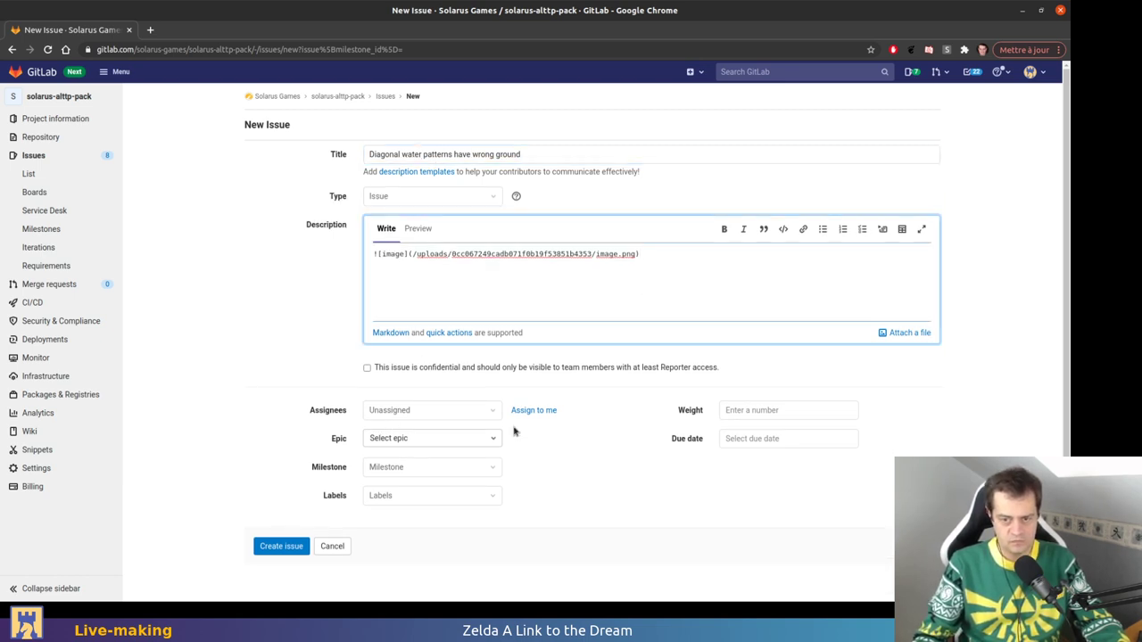
{"action": "left_click", "coordinate": [401, 409]}
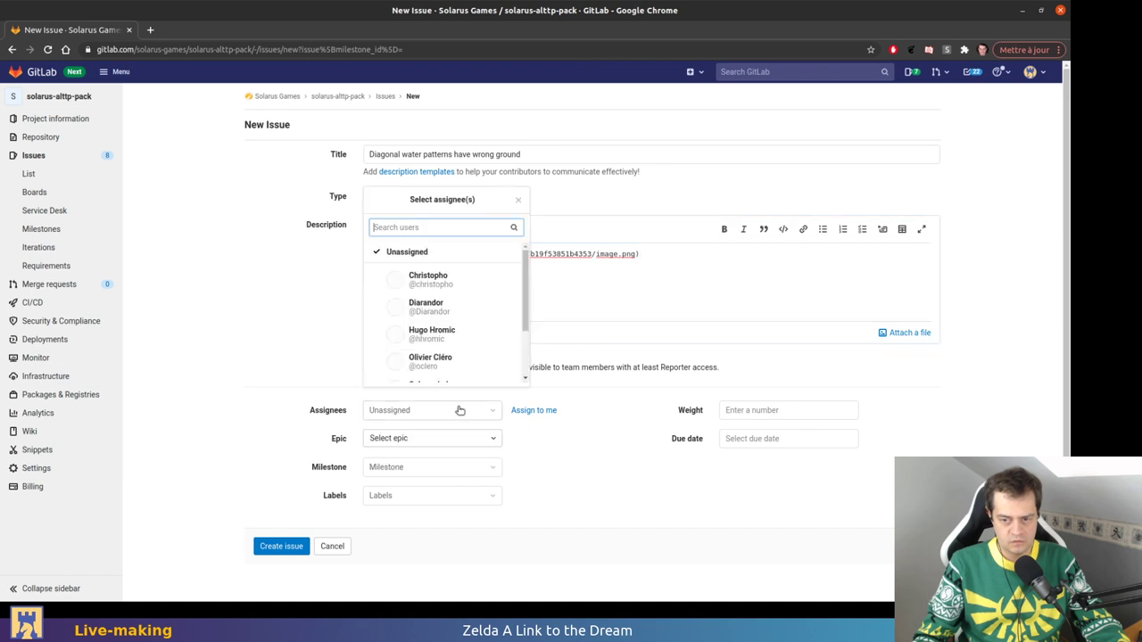
{"action": "left_click", "coordinate": [539, 412]}
{"action": "left_click", "coordinate": [446, 473]}
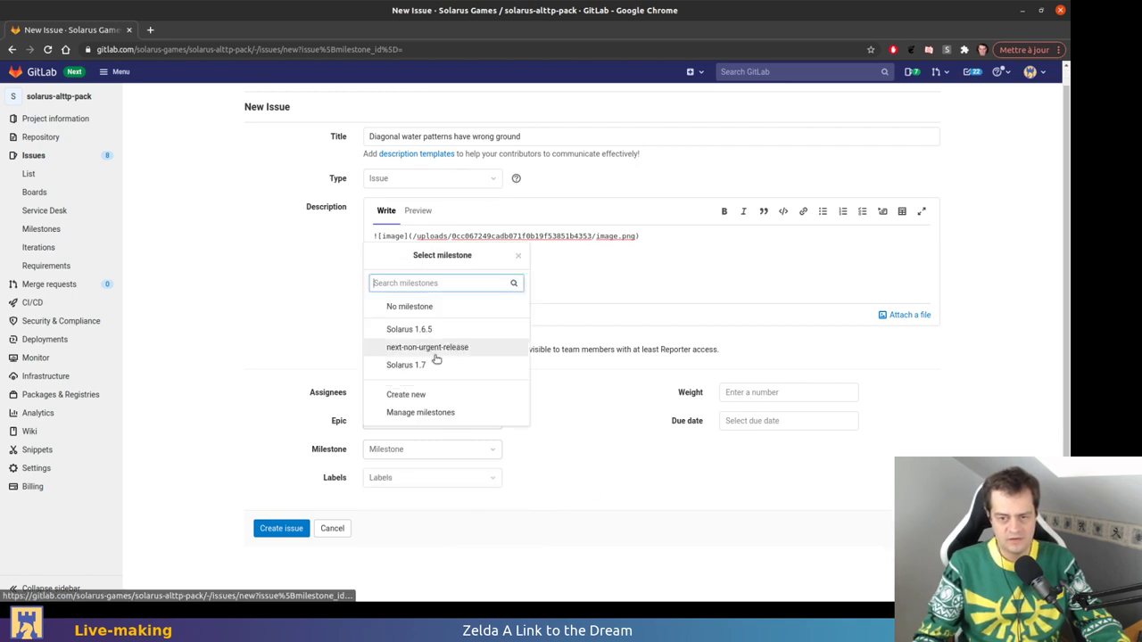
{"action": "left_click", "coordinate": [418, 365]}
Add the line "Already fixed in ALTTD" below the image in the description and create the issue
{"action": "left_click", "coordinate": [689, 265]}
{"action": "type", "text": "Already"}
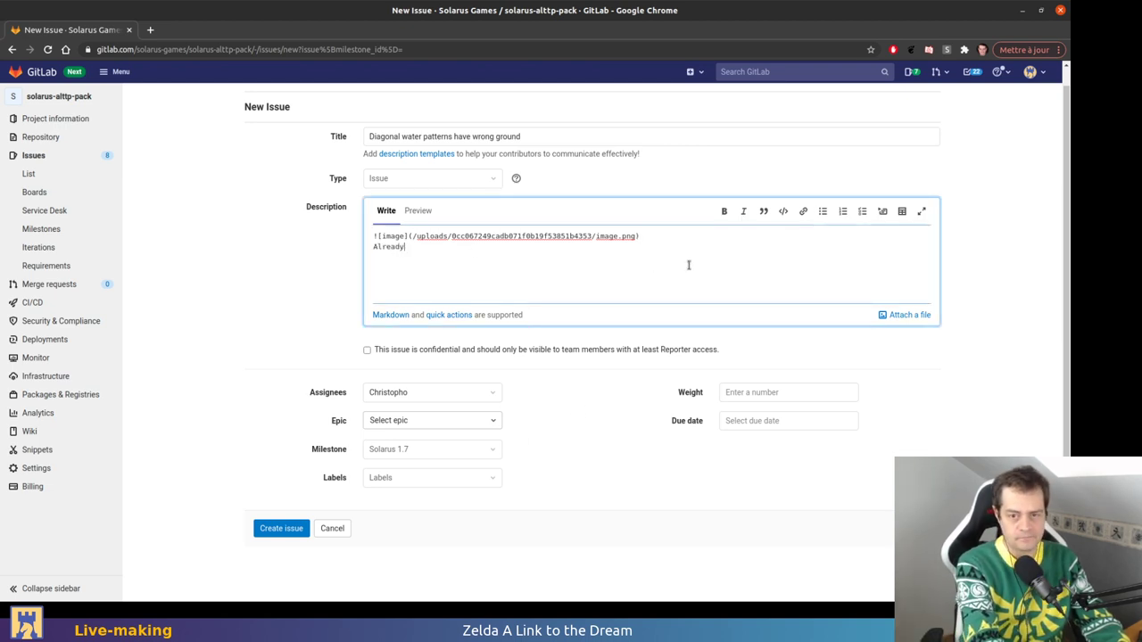
{"action": "type", "text": " fixed in ALTTD"}
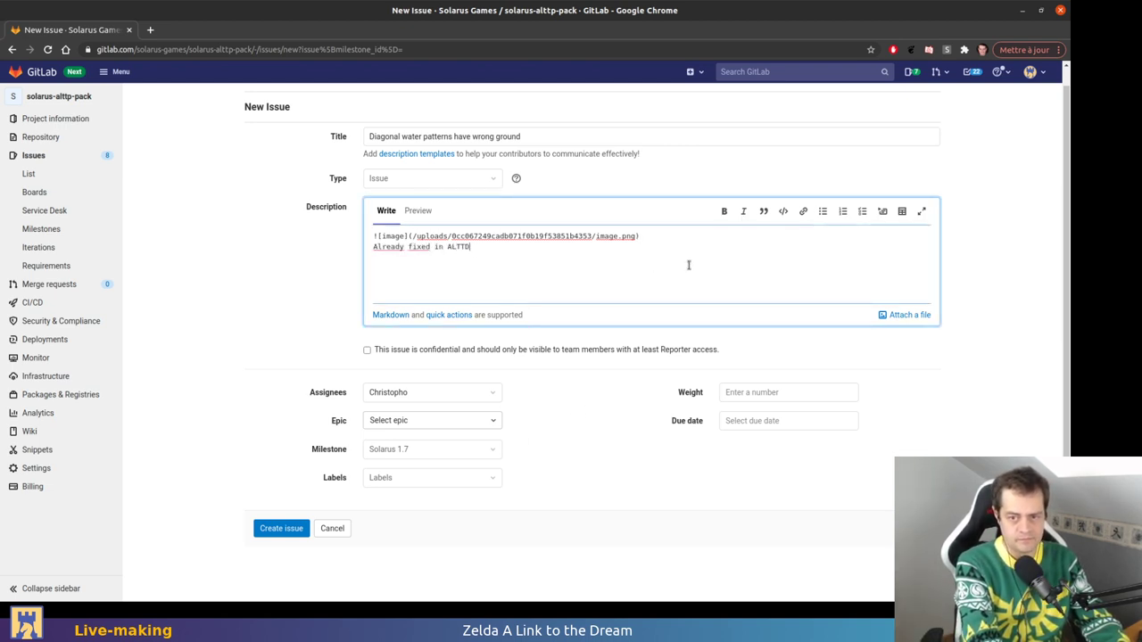
{"action": "left_click", "coordinate": [271, 531]}
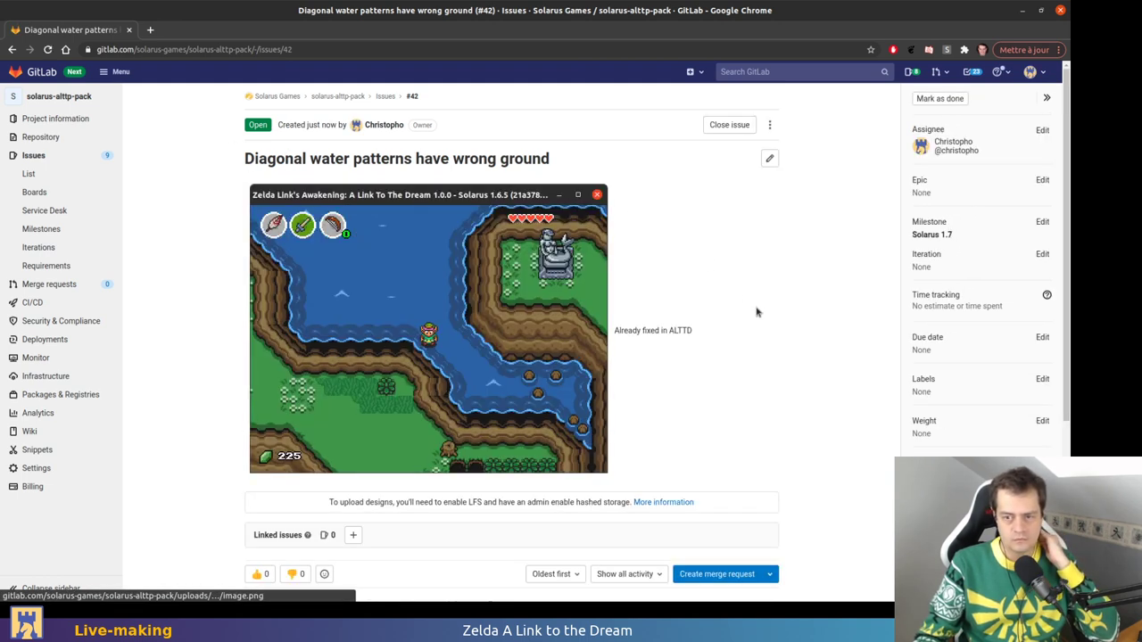
Assign the Bug and To Do labels to the created issue
{"action": "scroll", "coordinate": [690, 328], "scroll_direction": "down", "scroll_amount": 1}
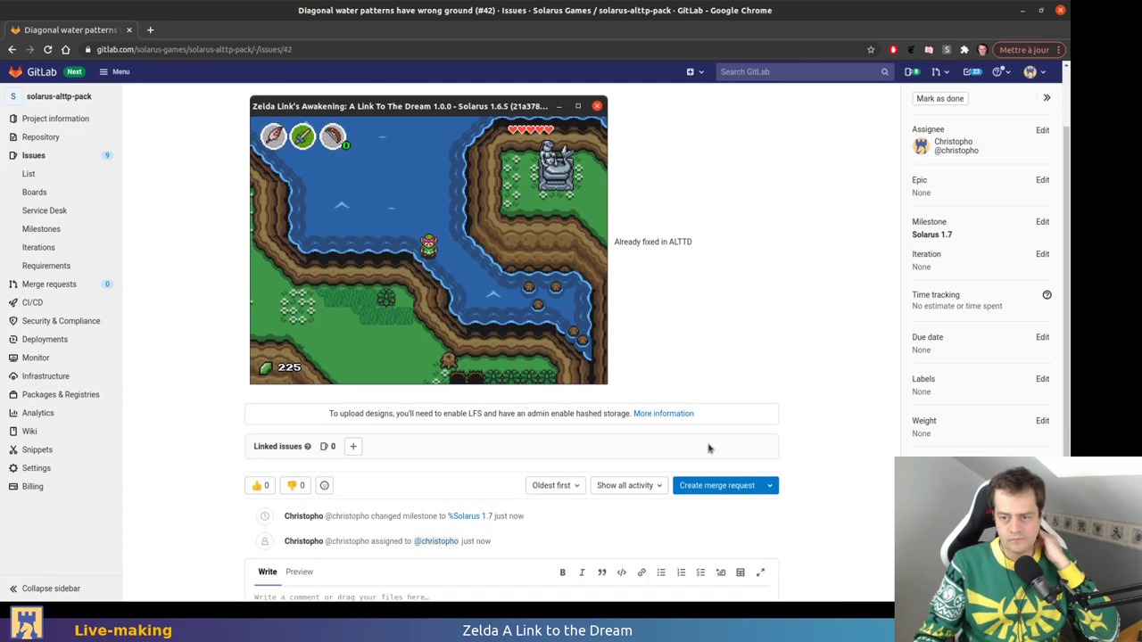
{"action": "scroll", "coordinate": [806, 499], "scroll_direction": "down", "scroll_amount": 2}
{"action": "scroll", "coordinate": [806, 499], "scroll_direction": "up", "scroll_amount": 3}
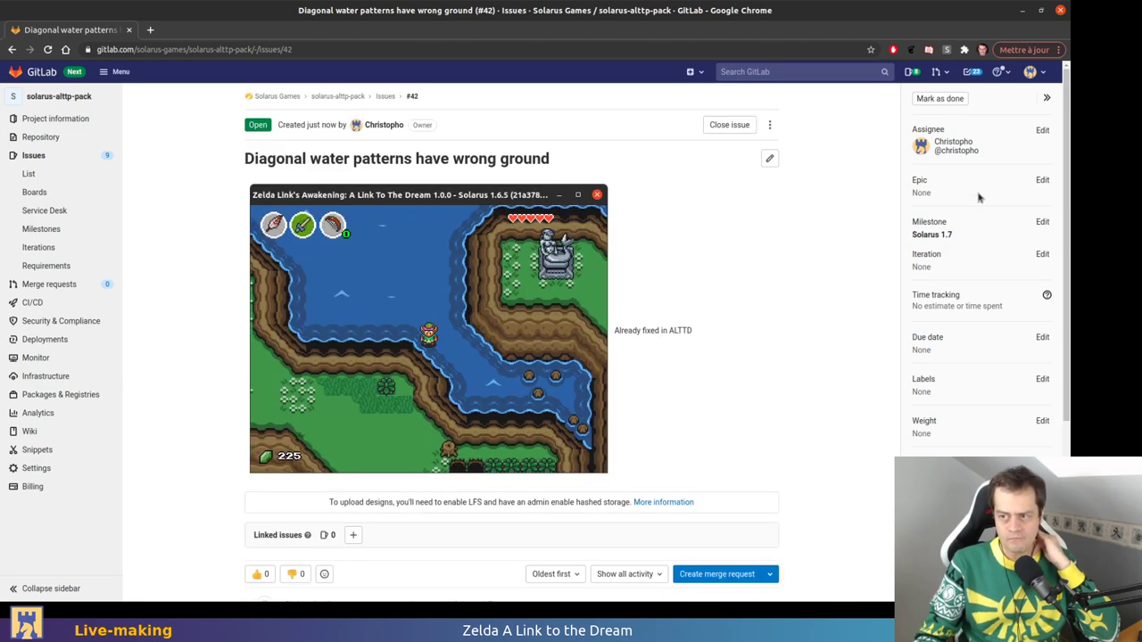
{"action": "left_click", "coordinate": [1042, 379]}
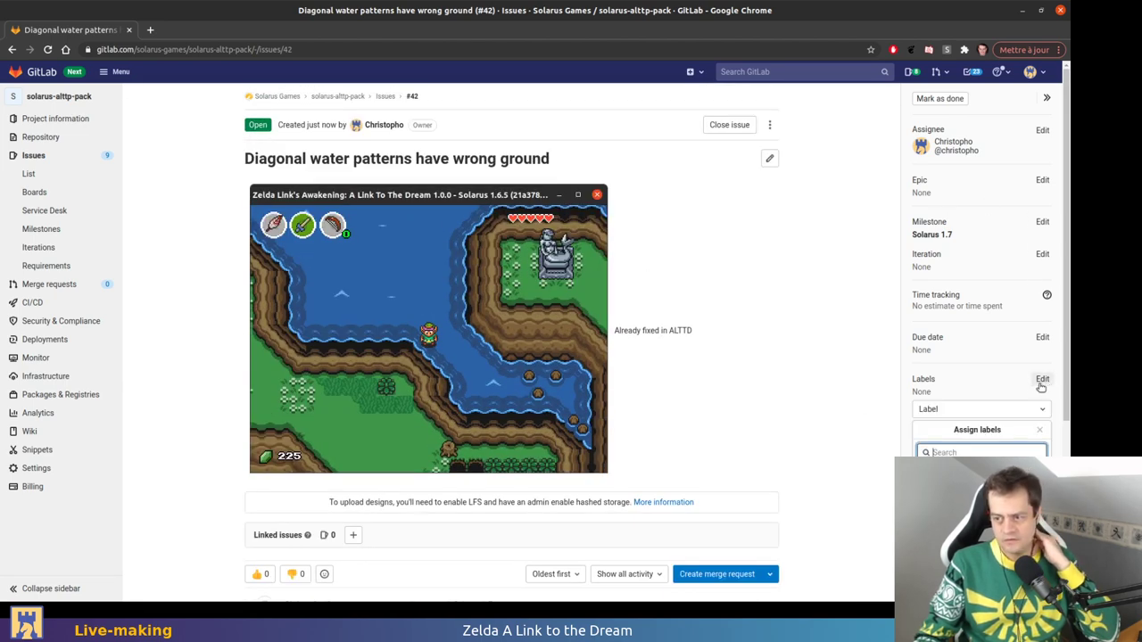
{"action": "left_click", "coordinate": [942, 482]}
{"action": "left_click", "coordinate": [825, 382]}
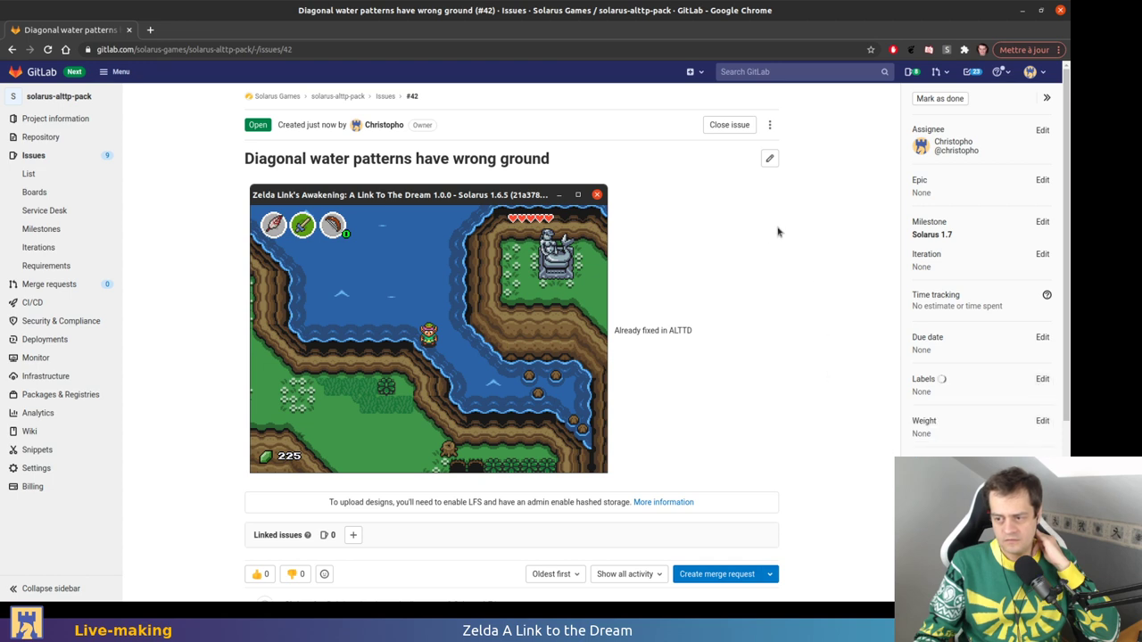
{"action": "left_click", "coordinate": [1042, 380]}
{"action": "scroll", "coordinate": [961, 324], "scroll_direction": "down", "scroll_amount": 3}
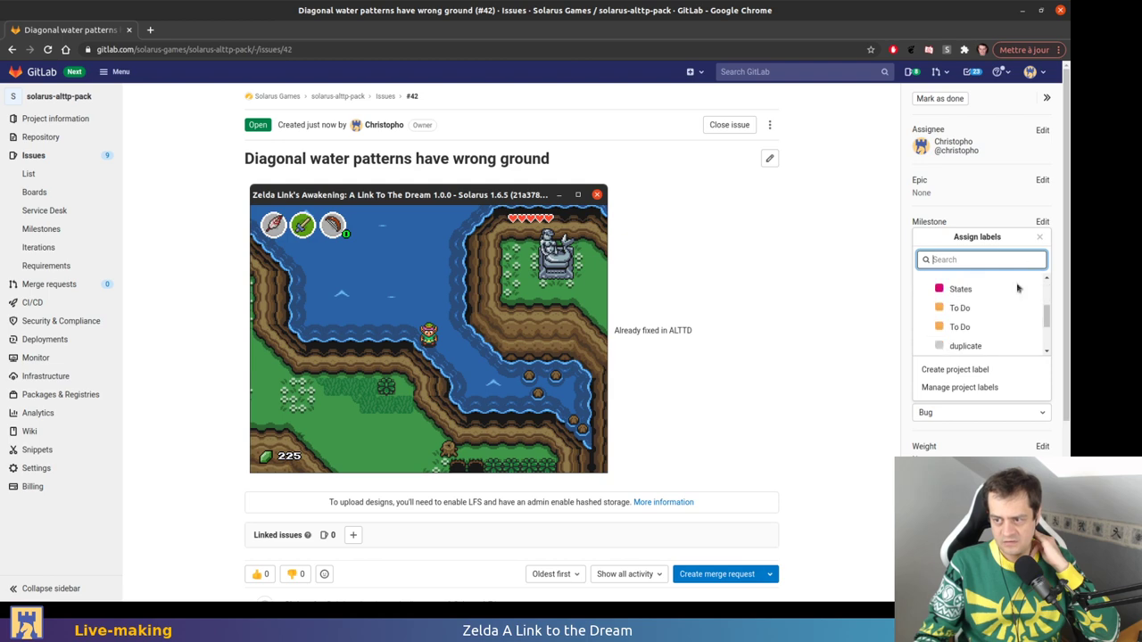
{"action": "left_click", "coordinate": [982, 308]}
{"action": "left_click", "coordinate": [817, 371]}
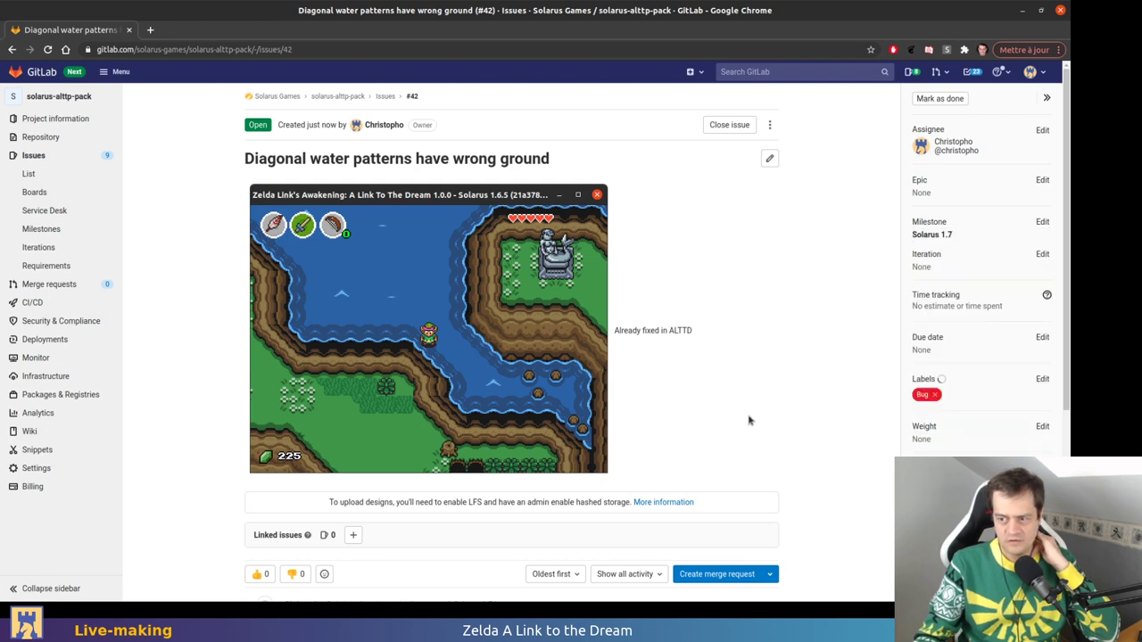
Switch to the running game and test swimming along the shores around the statue and the island north of the rope bridge
{"action": "key", "text": "alt+Tab"}
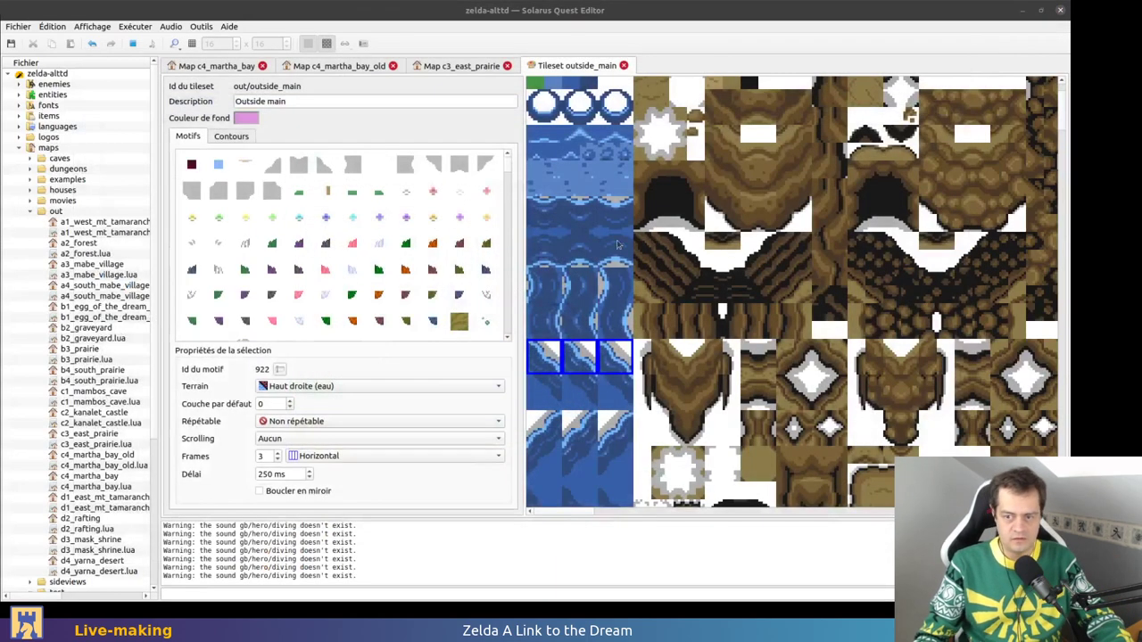
{"action": "key", "text": "alt+Tab"}
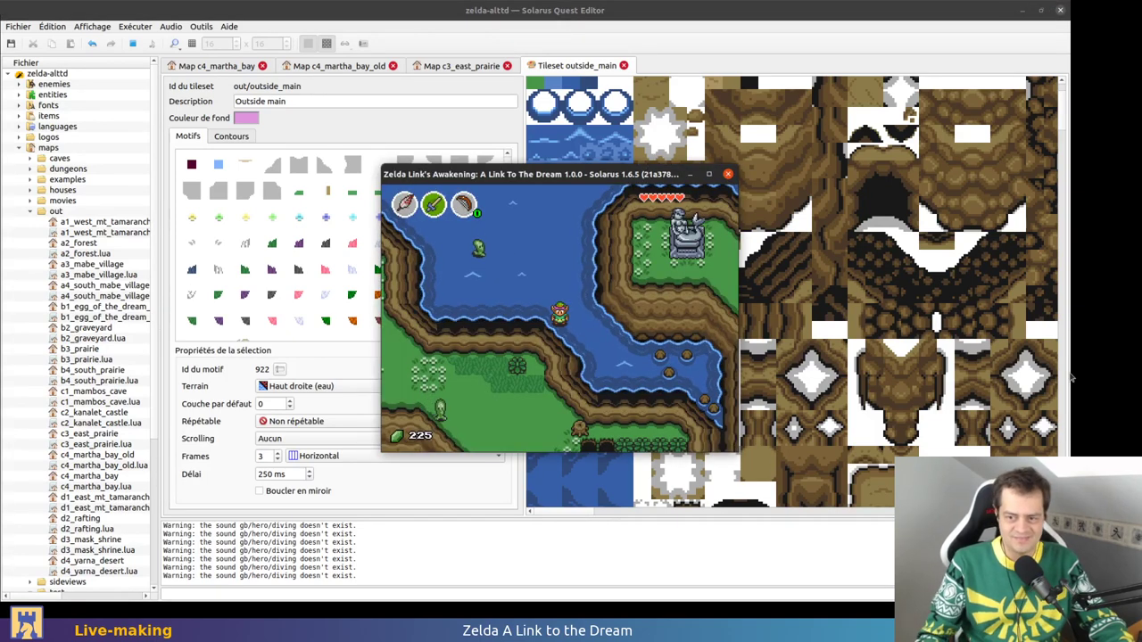
{"action": "key", "text": "Up"}
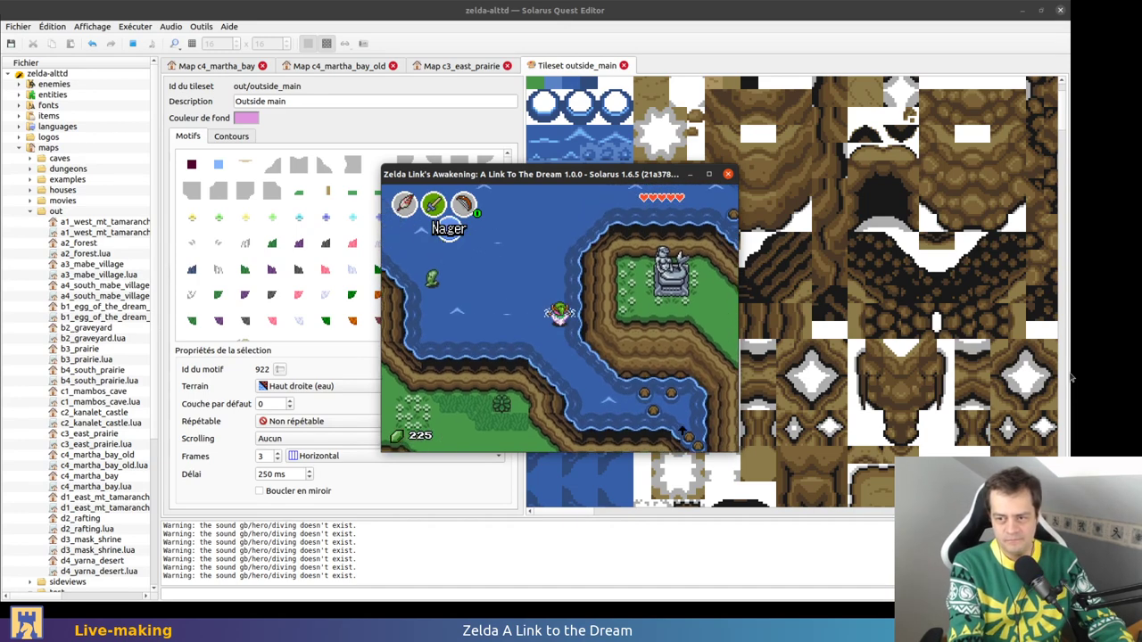
{"action": "key", "text": "Up"}
{"action": "key", "text": "Right"}
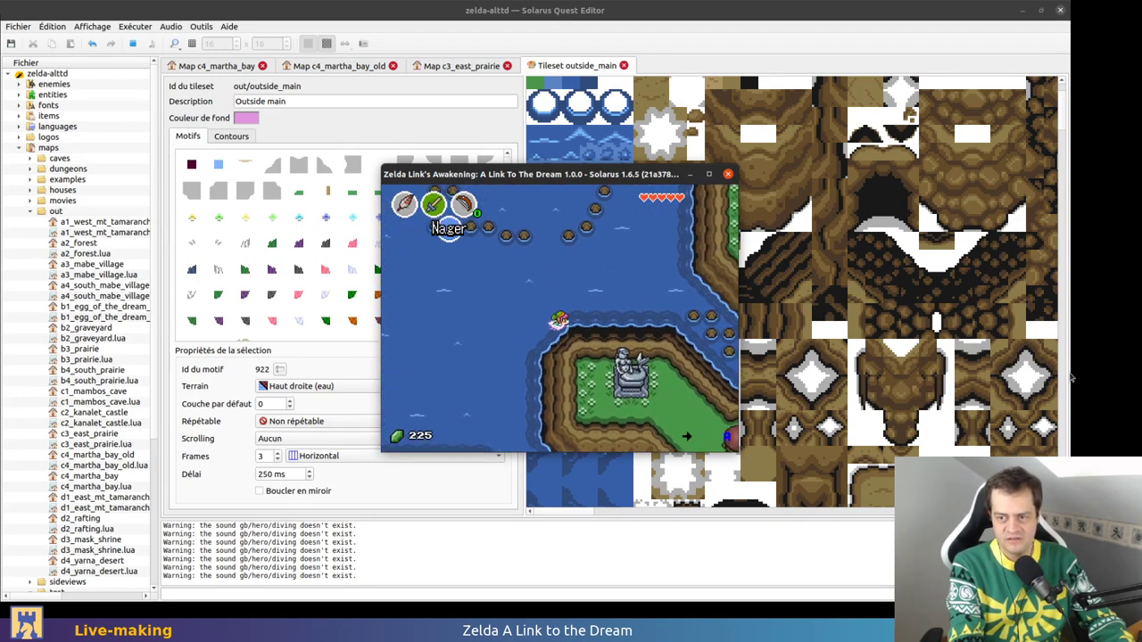
{"action": "key", "text": "Right"}
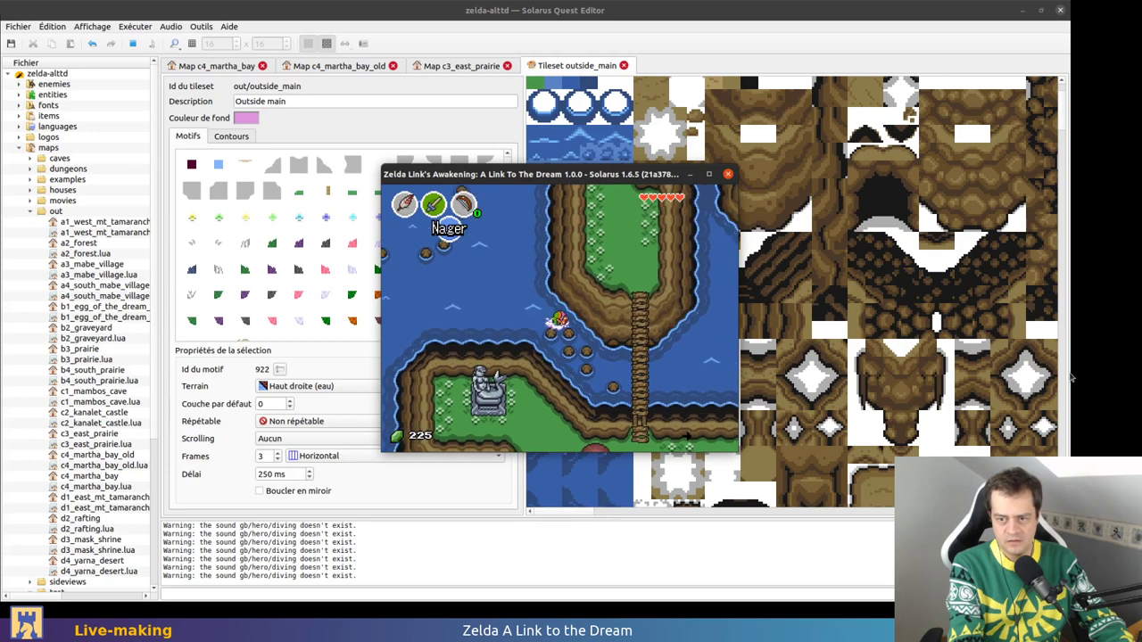
{"action": "key", "text": "Up"}
{"action": "key", "text": "Up"}
{"action": "key", "text": "Right"}
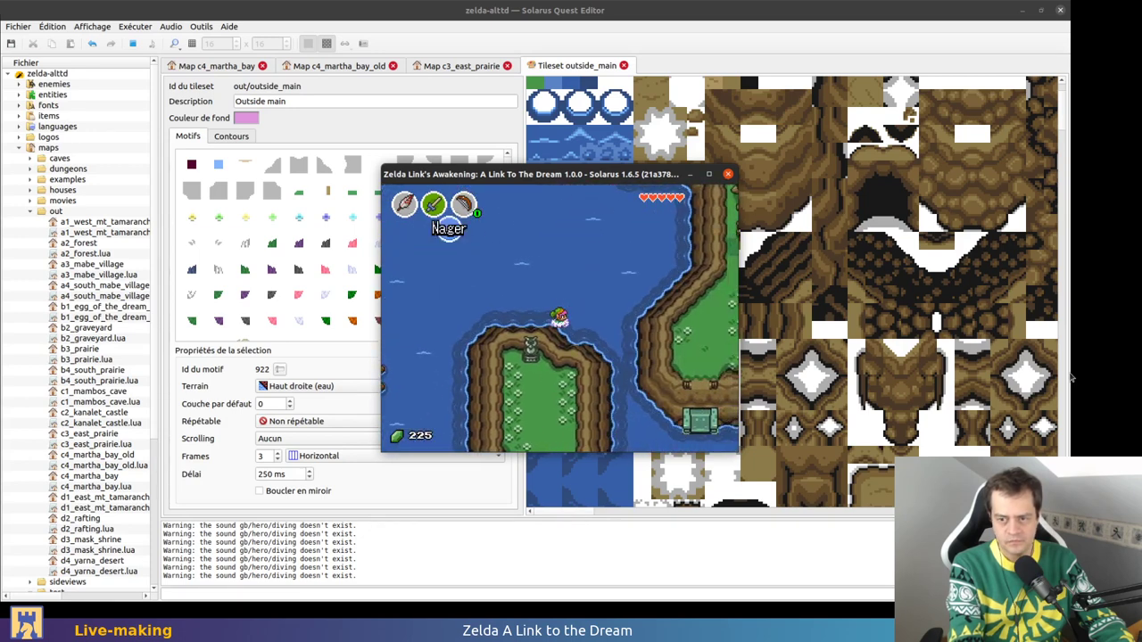
{"action": "key", "text": "Right"}
{"action": "key", "text": "Down"}
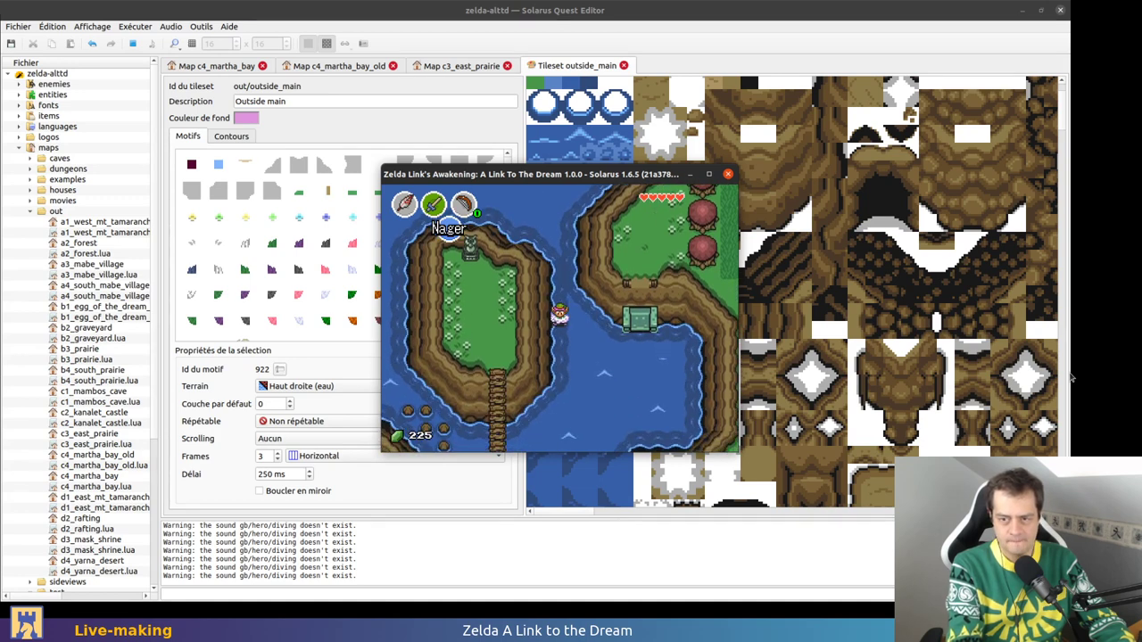
Test swimming in several directions against the diagonal shore east of the rope bridge
{"action": "key", "text": "Down"}
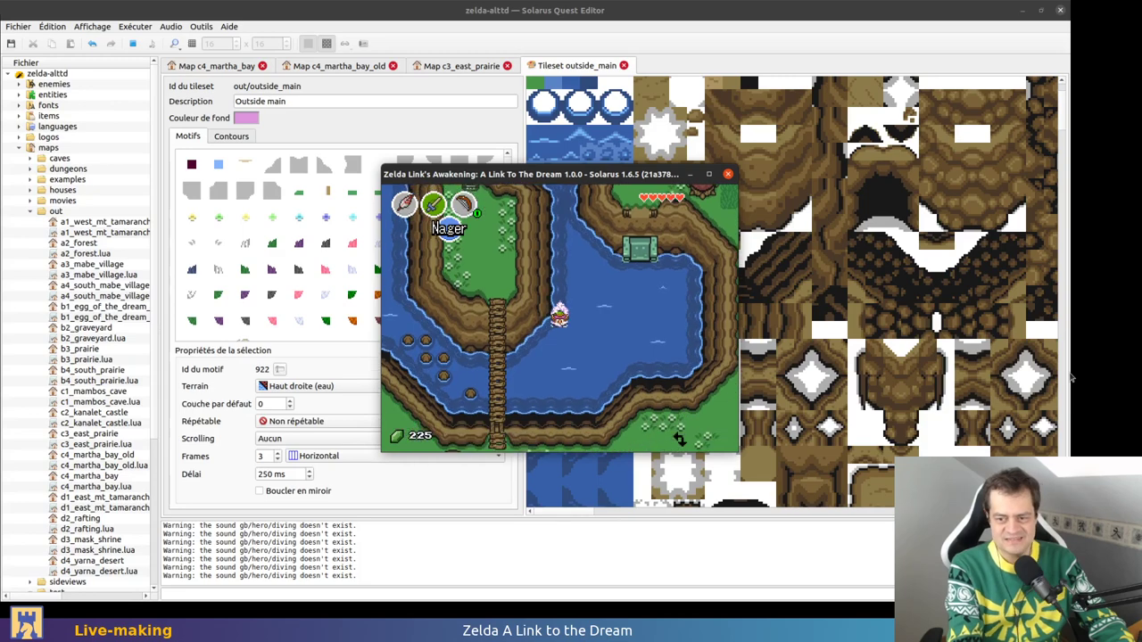
{"action": "key", "text": "Up"}
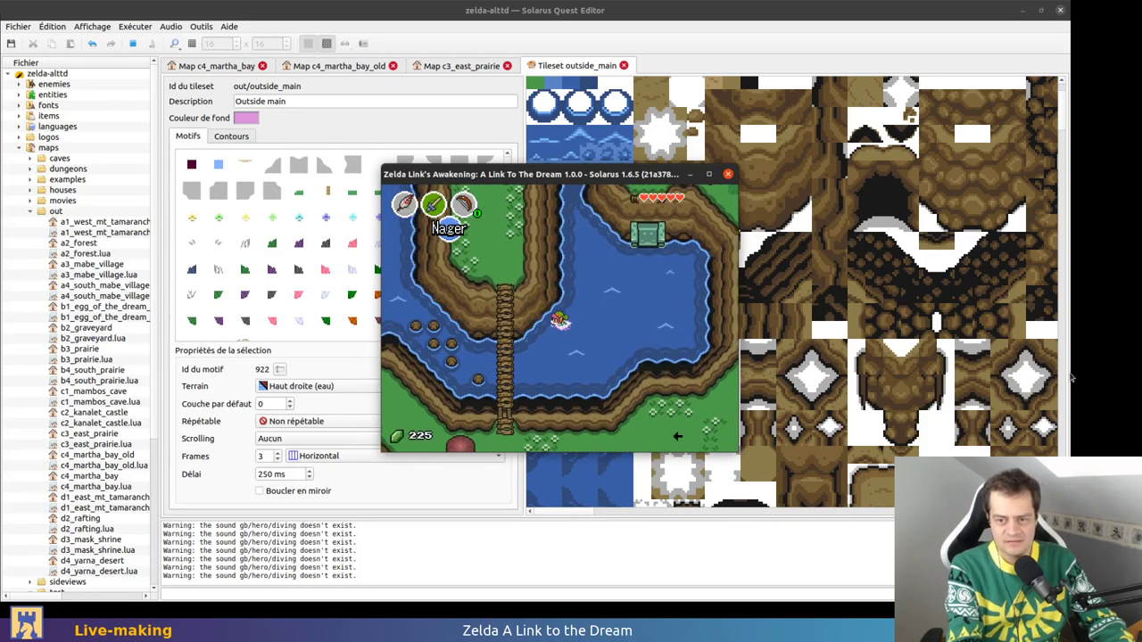
{"action": "key", "text": "Left"}
{"action": "key", "text": "Down"}
{"action": "key", "text": "Right"}
{"action": "key", "text": "Up"}
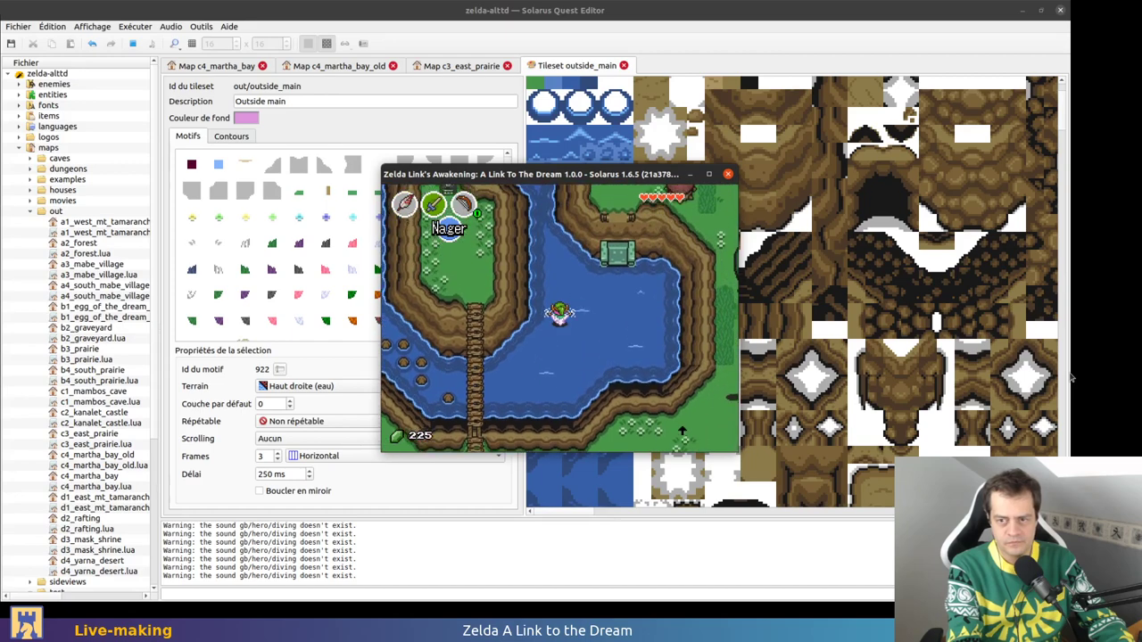
Swim north along the channel between the two shores, then close the running game
{"action": "key", "text": "Up"}
{"action": "key", "text": "Left"}
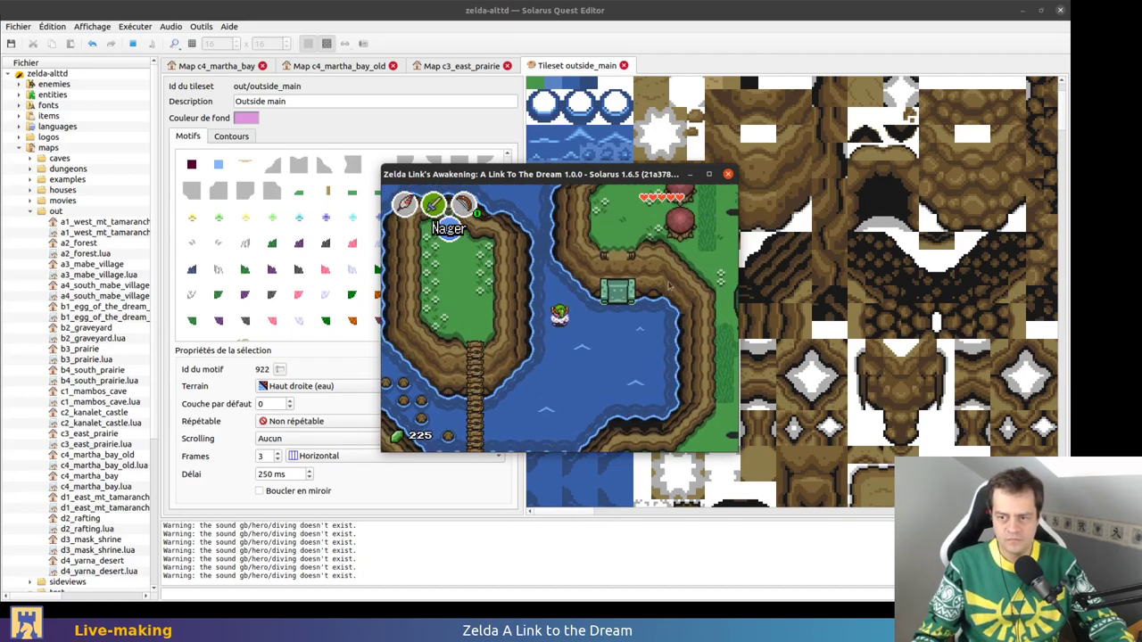
{"action": "left_click", "coordinate": [728, 174]}
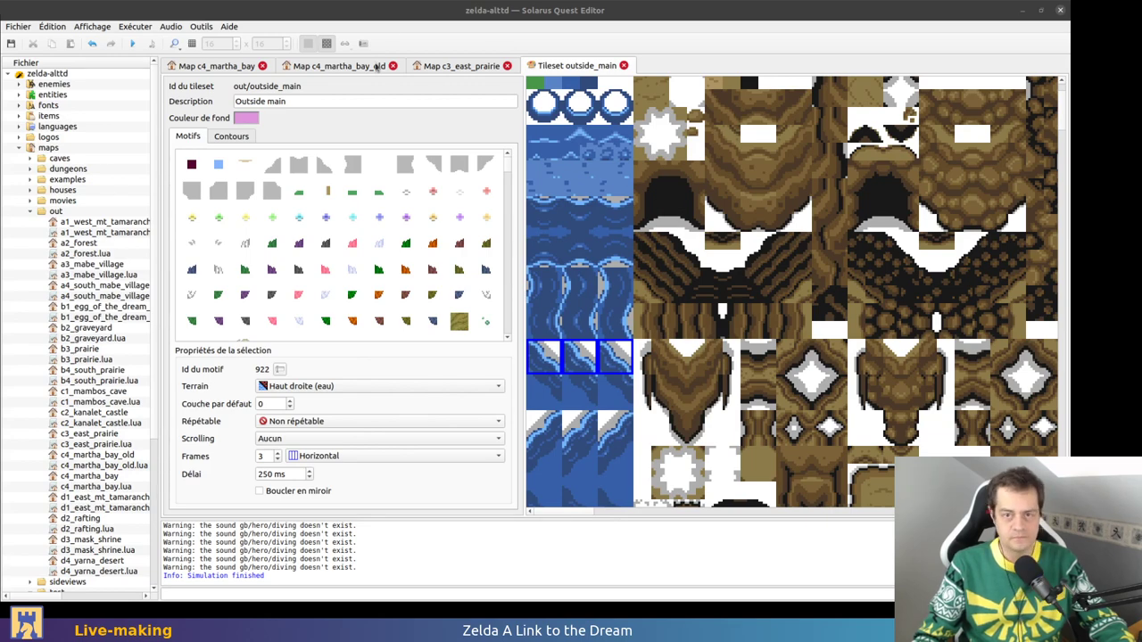
On the c4_martha_bay map, shorten the vertical cliff tile on the owl statue island's east side by 16 px at its lower end
{"action": "left_click", "coordinate": [431, 64]}
{"action": "scroll", "coordinate": [432, 63], "scroll_direction": "up", "scroll_amount": 2}
{"action": "key", "text": "ctrl+g"}
{"action": "middle_click_drag", "start_coordinate": [798, 225], "coordinate": [549, 349]}
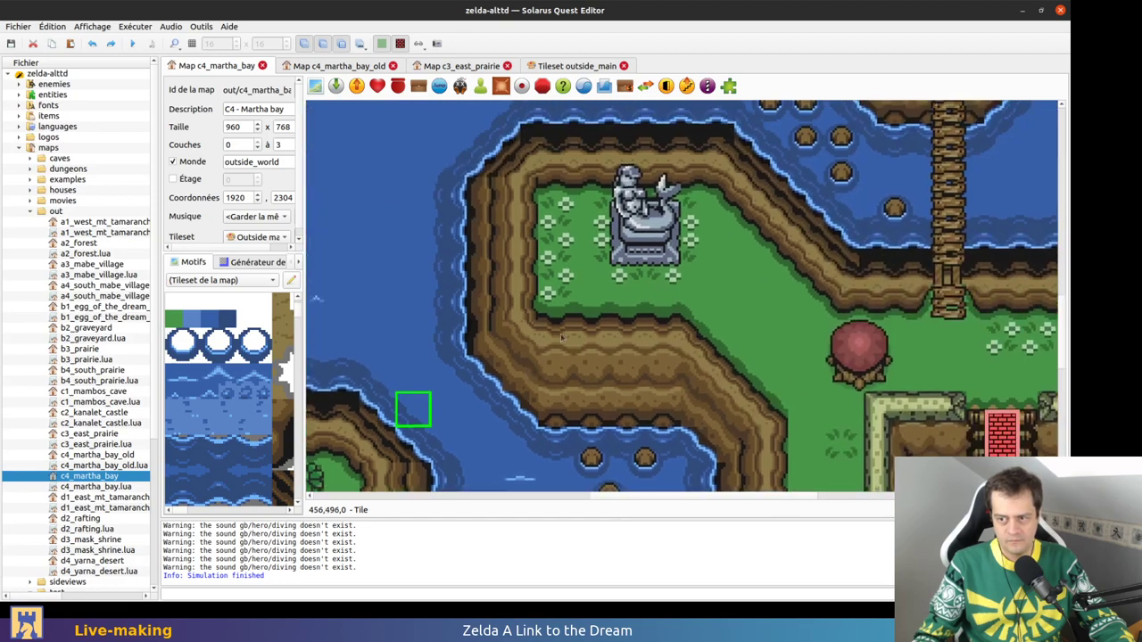
{"action": "scroll", "coordinate": [616, 308], "scroll_direction": "down", "scroll_amount": 1, "text": "ctrl"}
{"action": "middle_click_drag", "start_coordinate": [703, 267], "coordinate": [546, 407]}
{"action": "scroll", "coordinate": [651, 182], "scroll_direction": "up", "scroll_amount": 1, "text": "ctrl"}
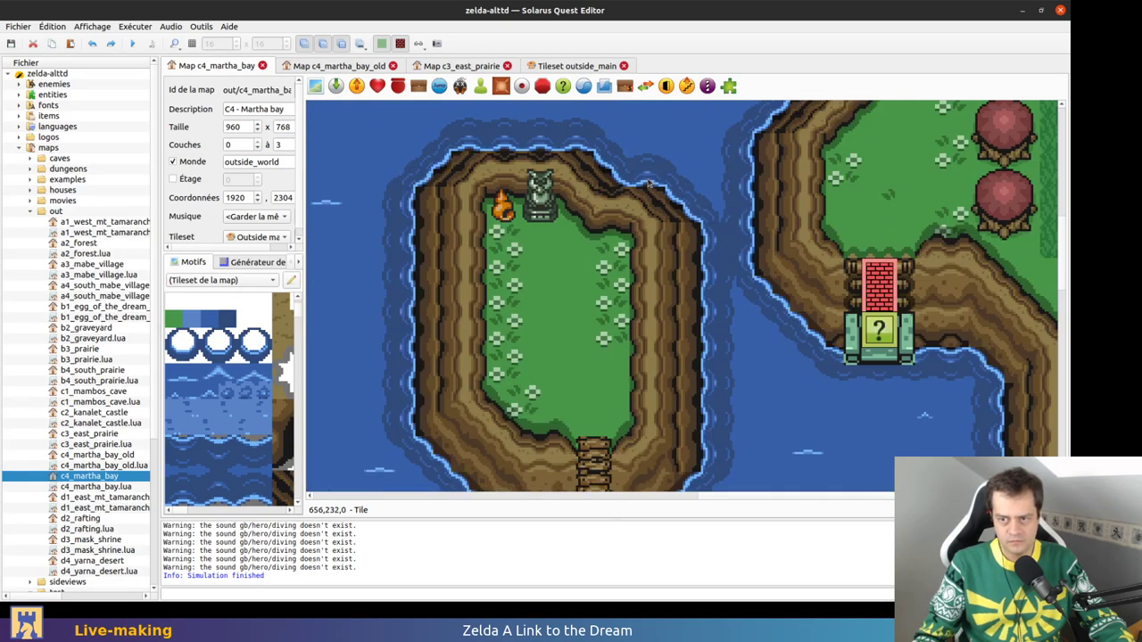
{"action": "scroll", "coordinate": [652, 183], "scroll_direction": "down", "scroll_amount": 2}
{"action": "left_click", "coordinate": [688, 330]}
{"action": "left_click_drag", "start_coordinate": [688, 330], "coordinate": [686, 306]}
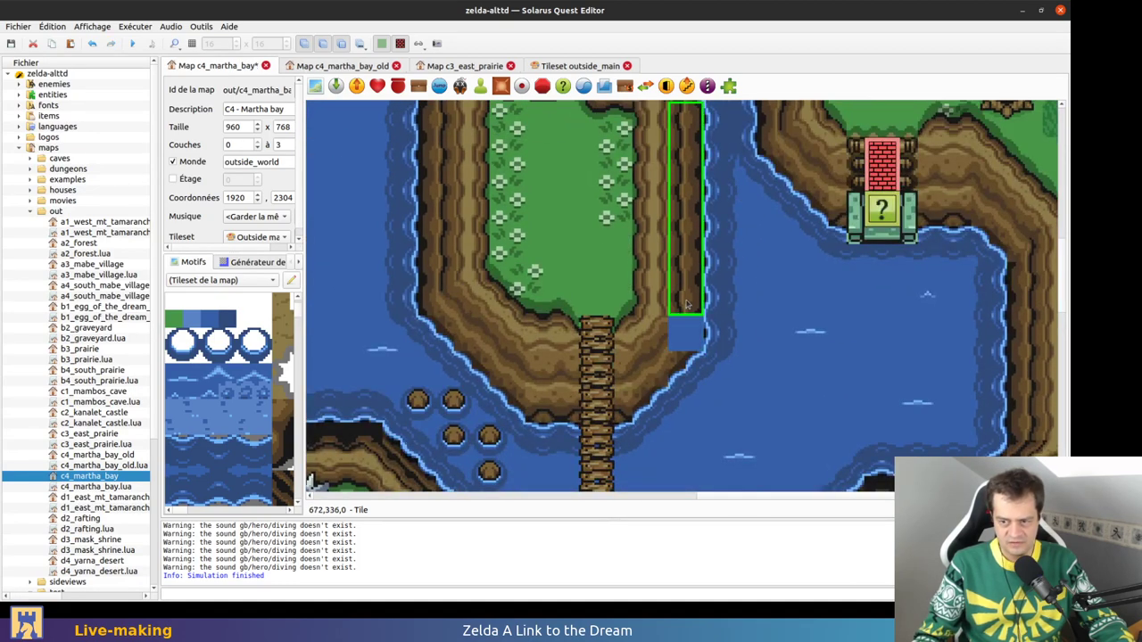
{"action": "key", "text": "ctrl+g"}
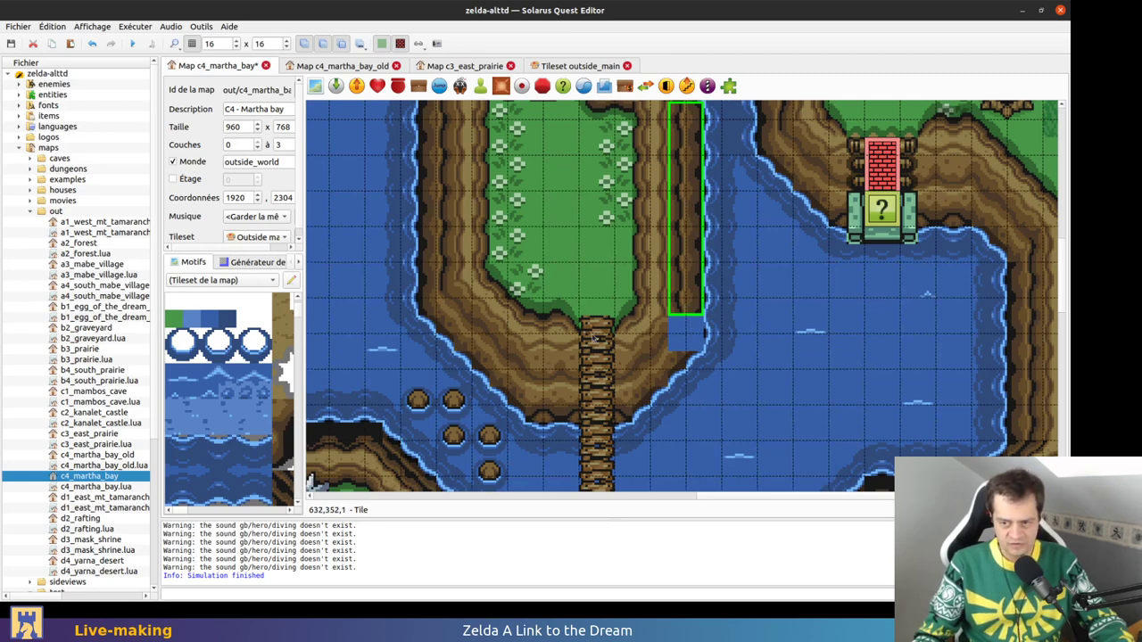
Fill the gap at the island's lower east cliff corner with the matching cliff corner pattern and save the map
{"action": "left_click", "coordinate": [595, 335]}
{"action": "scroll", "coordinate": [604, 362], "scroll_direction": "down", "scroll_amount": 3}
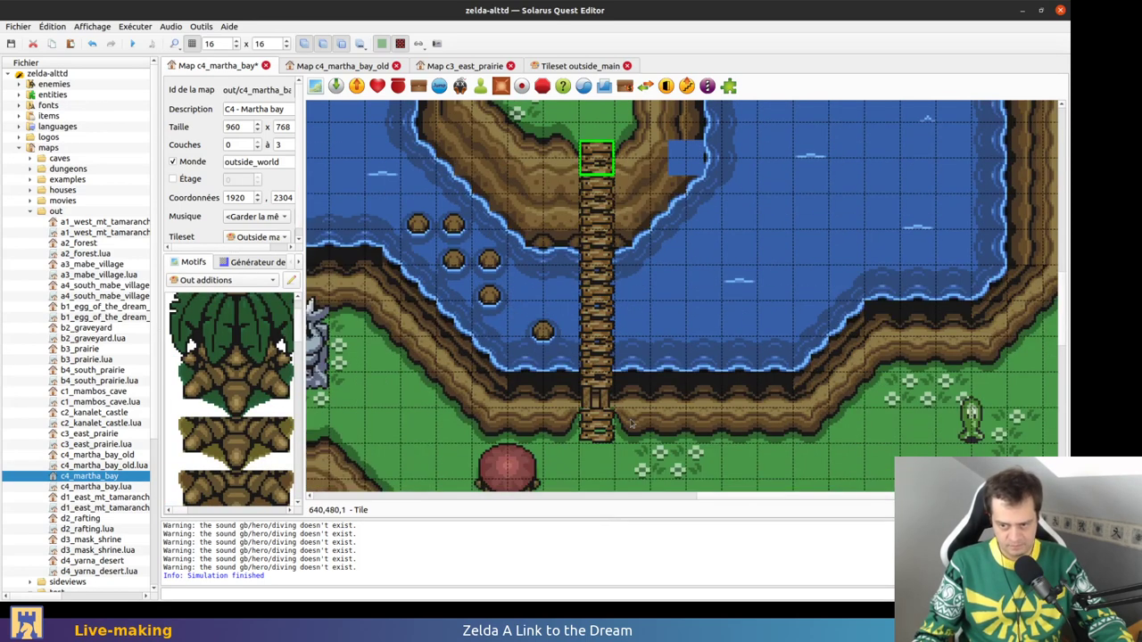
{"action": "scroll", "coordinate": [604, 361], "scroll_direction": "up", "scroll_amount": 3}
{"action": "left_click", "coordinate": [697, 357]}
{"action": "left_click", "coordinate": [672, 290]}
{"action": "key", "text": "ctrl+z"}
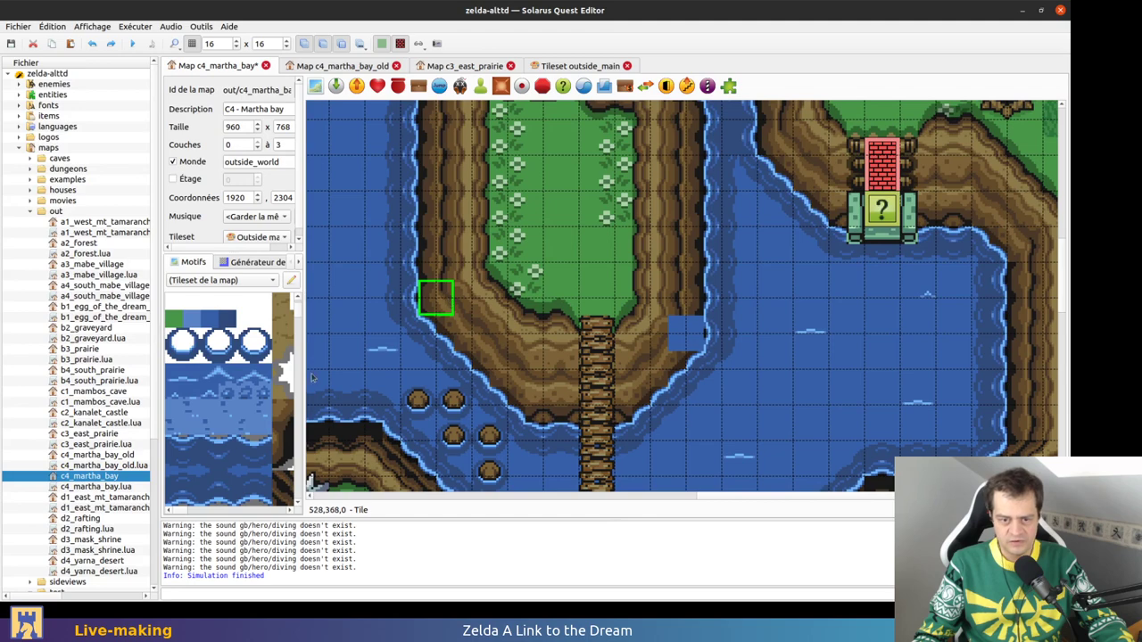
{"action": "scroll", "coordinate": [232, 400], "scroll_direction": "down", "scroll_amount": 5}
{"action": "scroll", "coordinate": [251, 480], "scroll_direction": "down", "scroll_amount": 3}
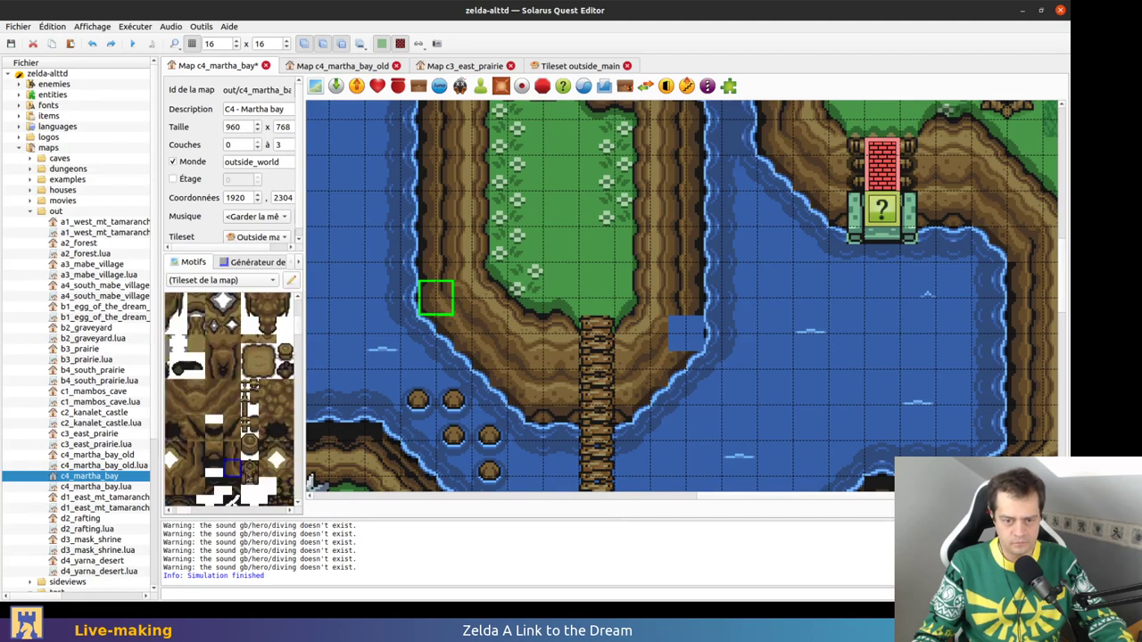
{"action": "scroll", "coordinate": [696, 331], "scroll_direction": "up", "scroll_amount": 3}
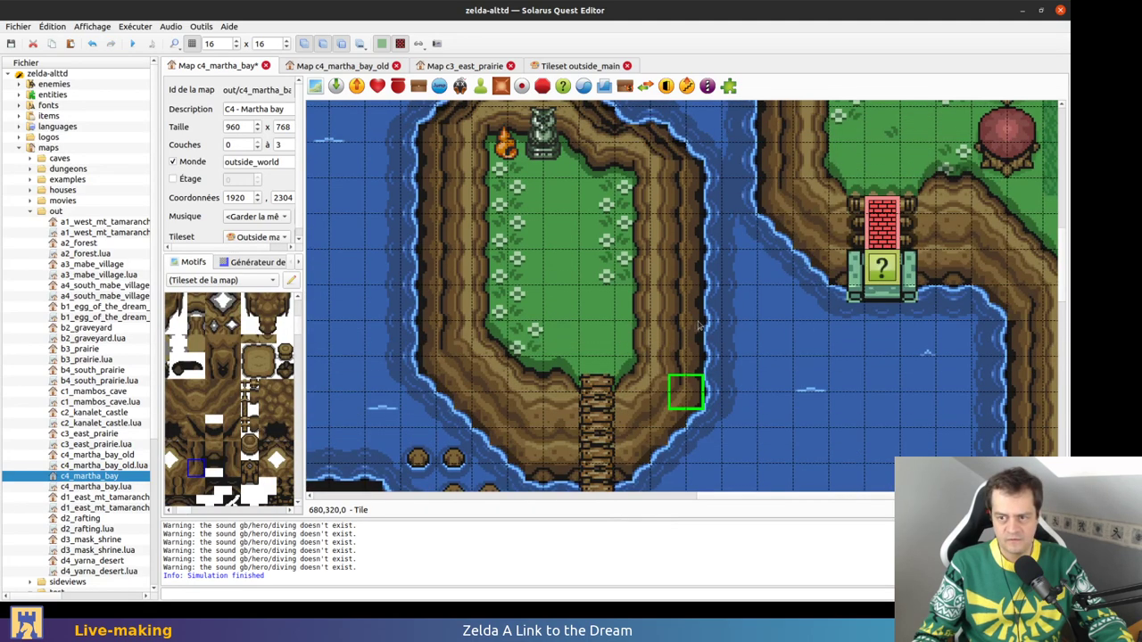
{"action": "middle_click_drag", "start_coordinate": [627, 251], "coordinate": [665, 277]}
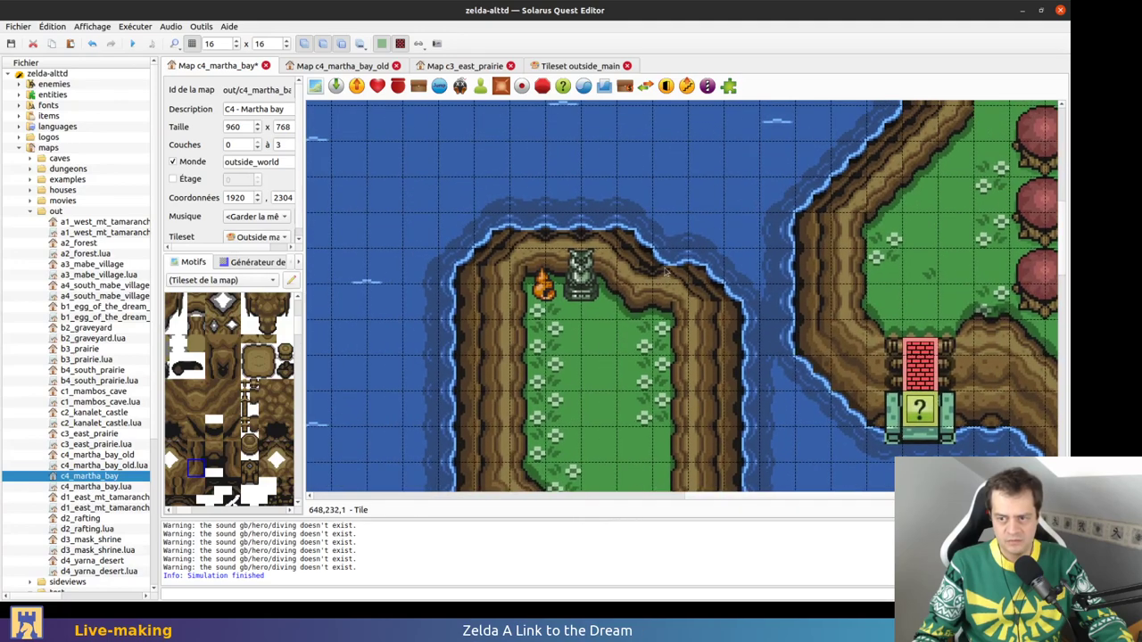
{"action": "key", "text": "ctrl+s"}
{"action": "key", "text": "ctrl+g"}
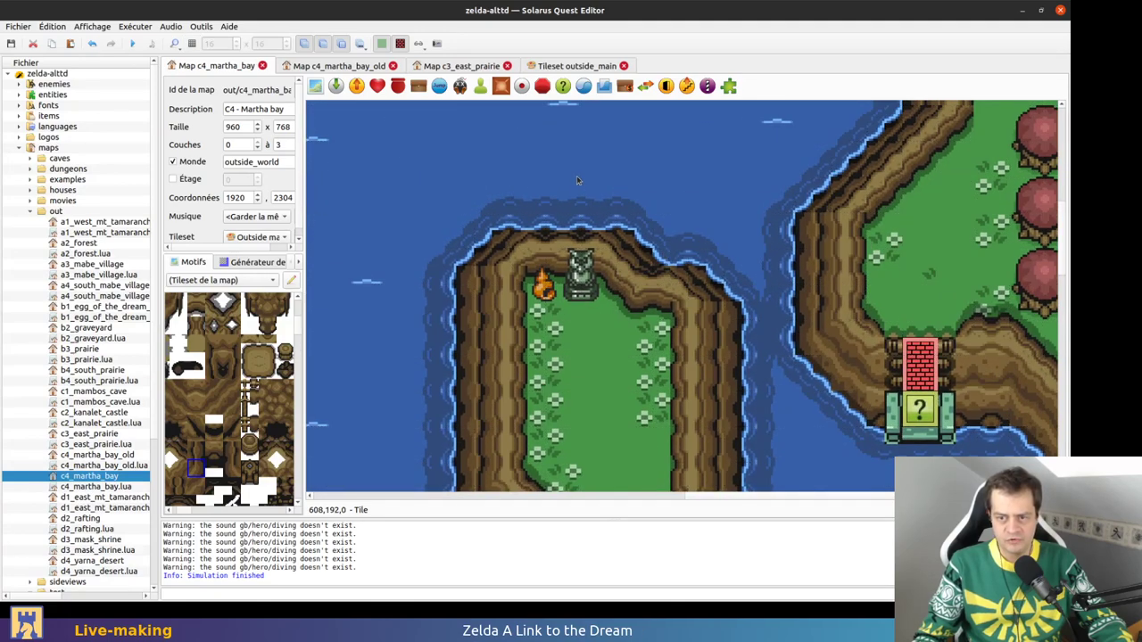
Raise the flat shore water tile north of the owl statue by 8 px and narrow it to 48 px
{"action": "key", "text": "ctrl+g"}
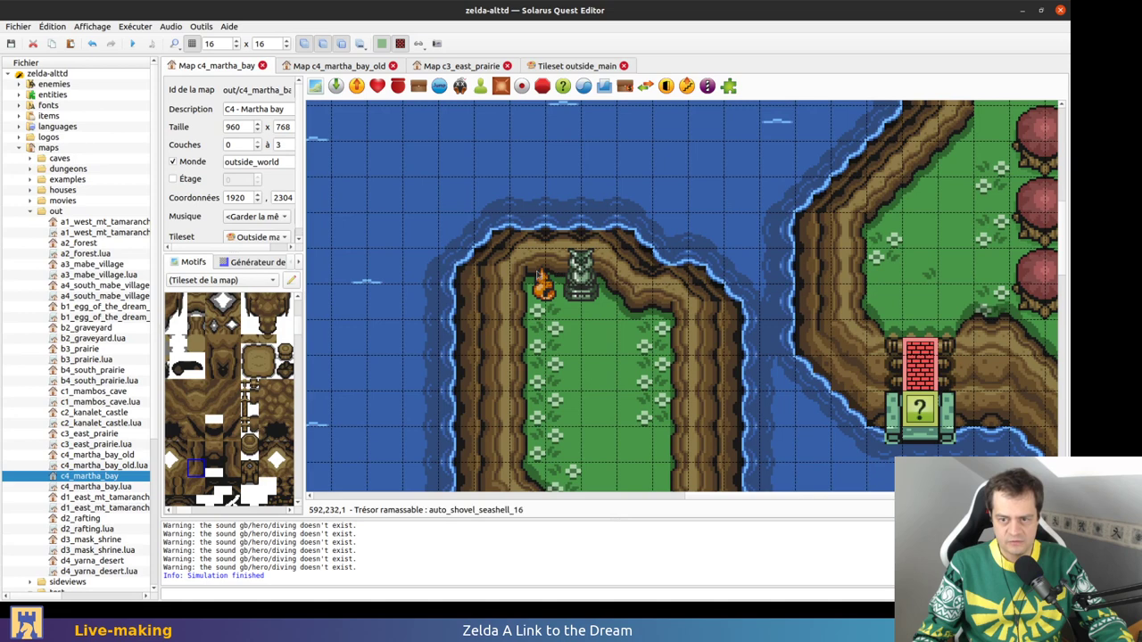
{"action": "left_click", "coordinate": [469, 252]}
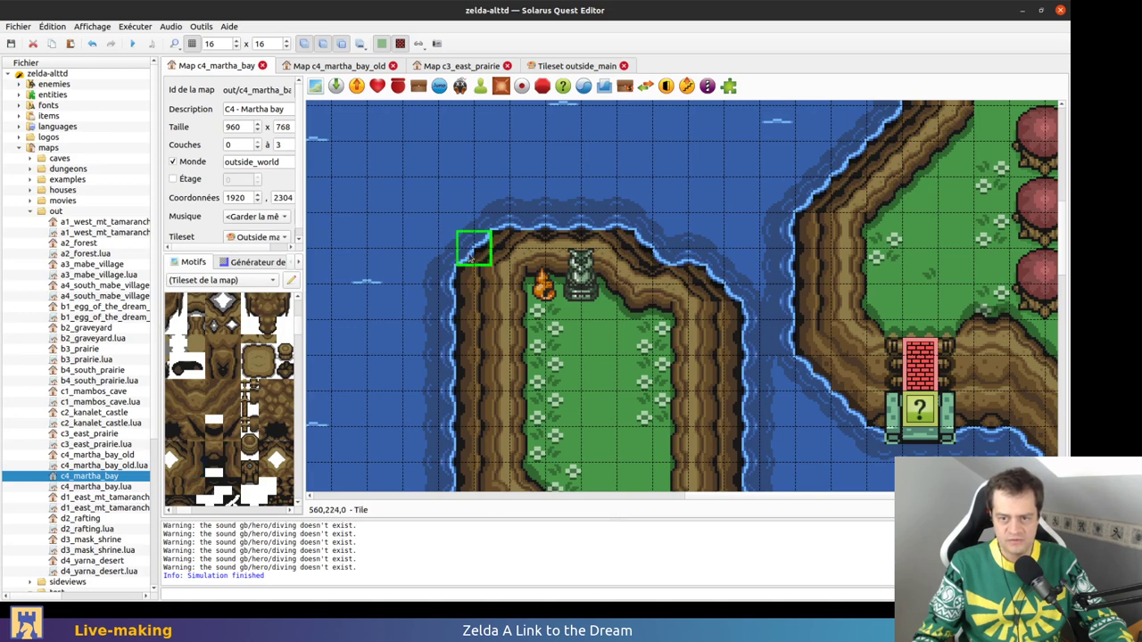
{"action": "scroll", "coordinate": [637, 307], "scroll_direction": "down", "scroll_amount": 3}
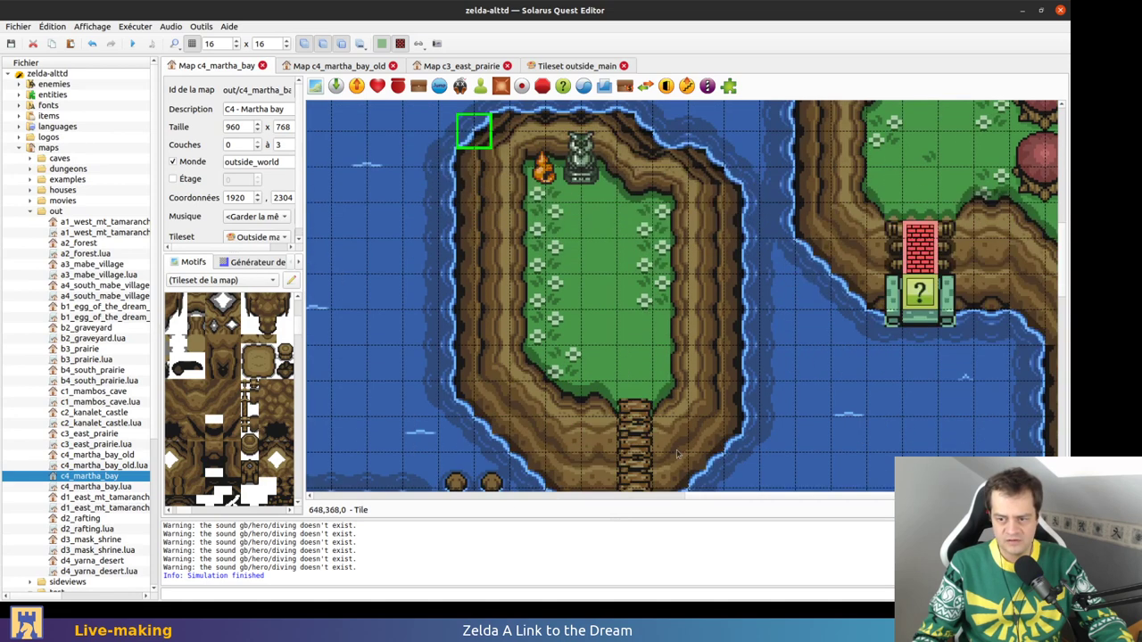
{"action": "scroll", "coordinate": [624, 456], "scroll_direction": "up", "scroll_amount": 3}
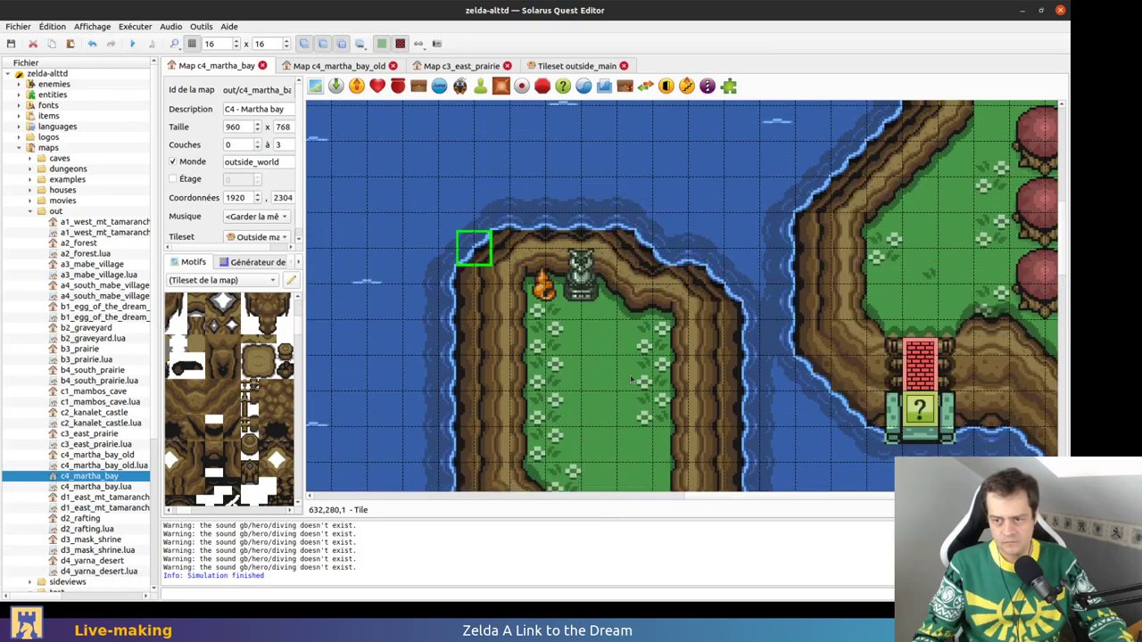
{"action": "middle_click_drag", "start_coordinate": [664, 312], "coordinate": [596, 391]}
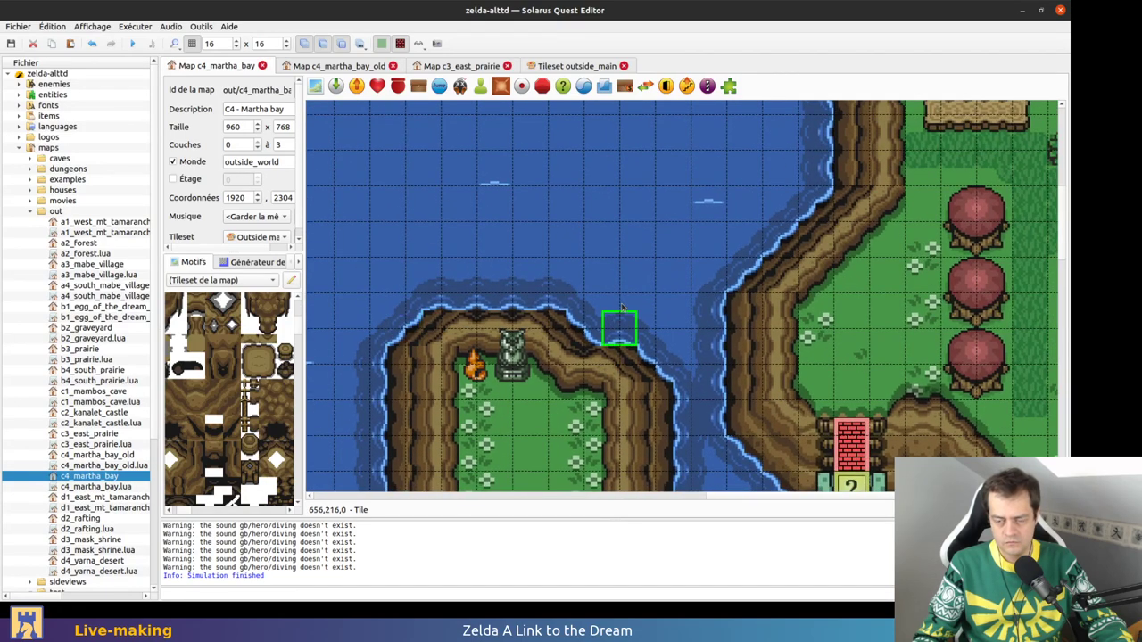
{"action": "key", "text": "ctrl+v"}
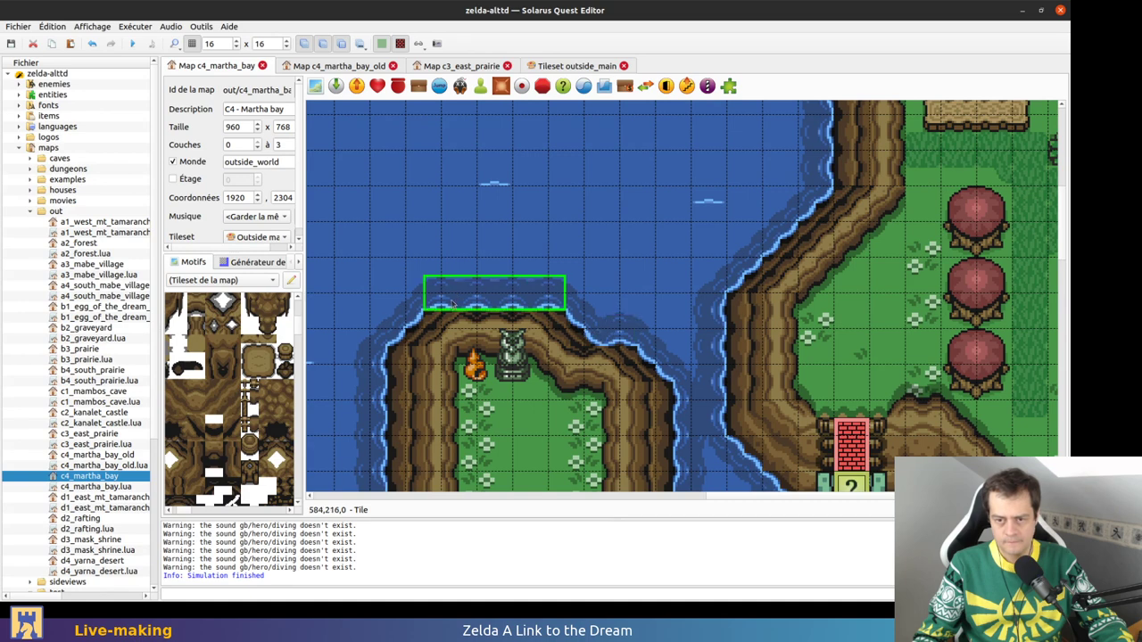
{"action": "left_click", "coordinate": [460, 296]}
{"action": "left_click_drag", "start_coordinate": [562, 291], "coordinate": [543, 287]}
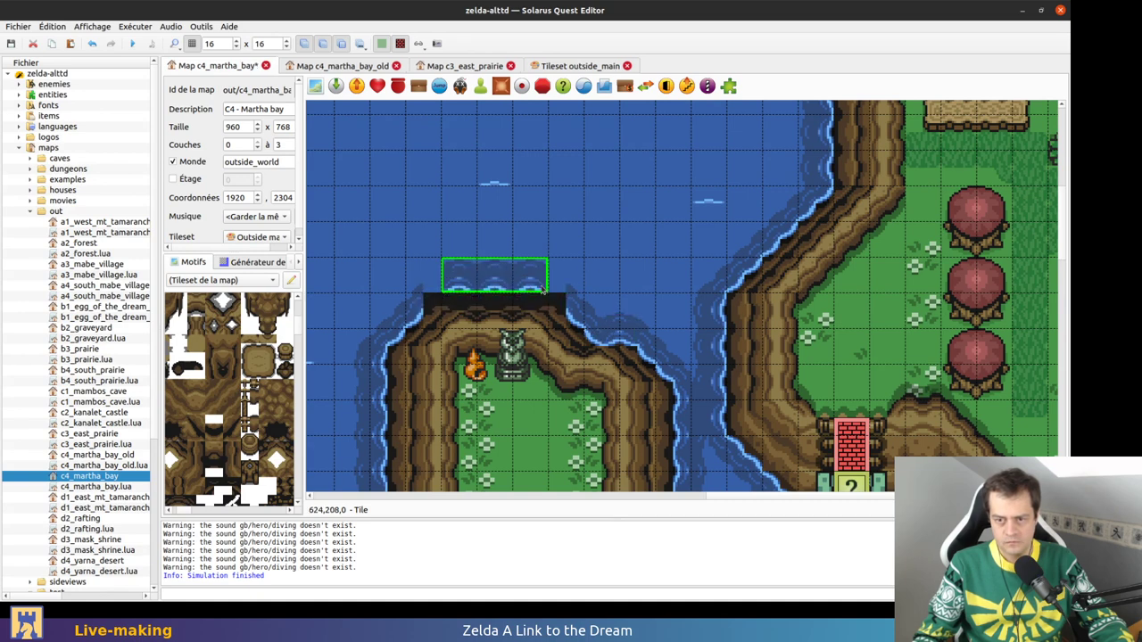
Trim the dark cliff strip beneath the raised north shore to match the shore's 48 px width
{"action": "left_click", "coordinate": [475, 305]}
{"action": "key", "text": "r"}
{"action": "left_click", "coordinate": [495, 304]}
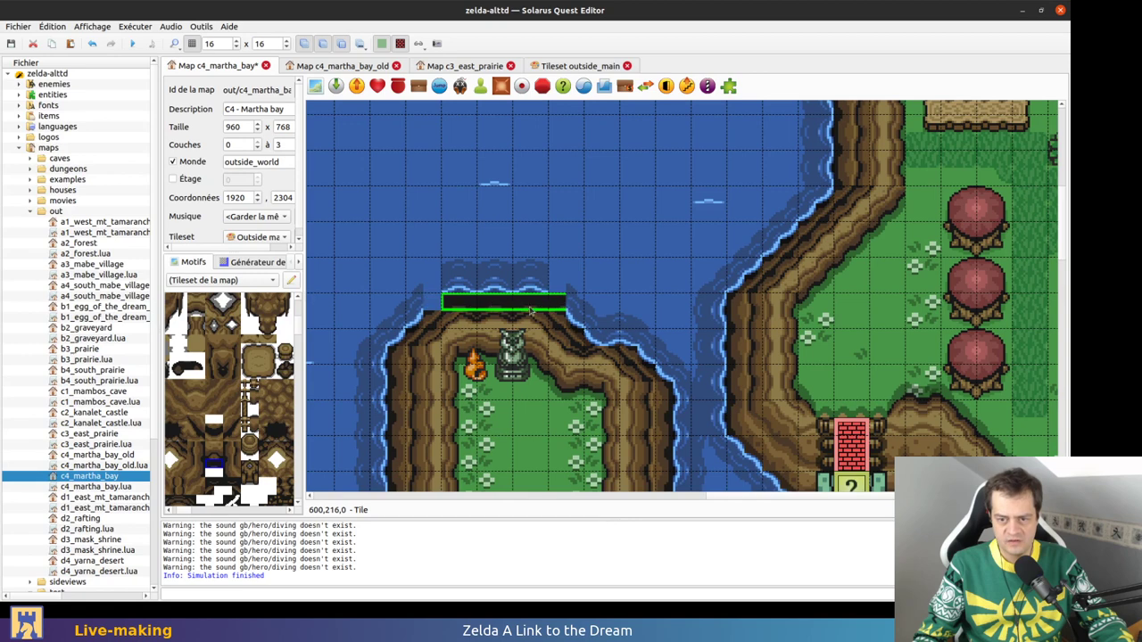
Copy the diagonal shore tiles at the island's northwest corner and place them to join the raised north shore
{"action": "left_click", "coordinate": [406, 295]}
{"action": "left_click", "coordinate": [407, 327], "text": "ctrl"}
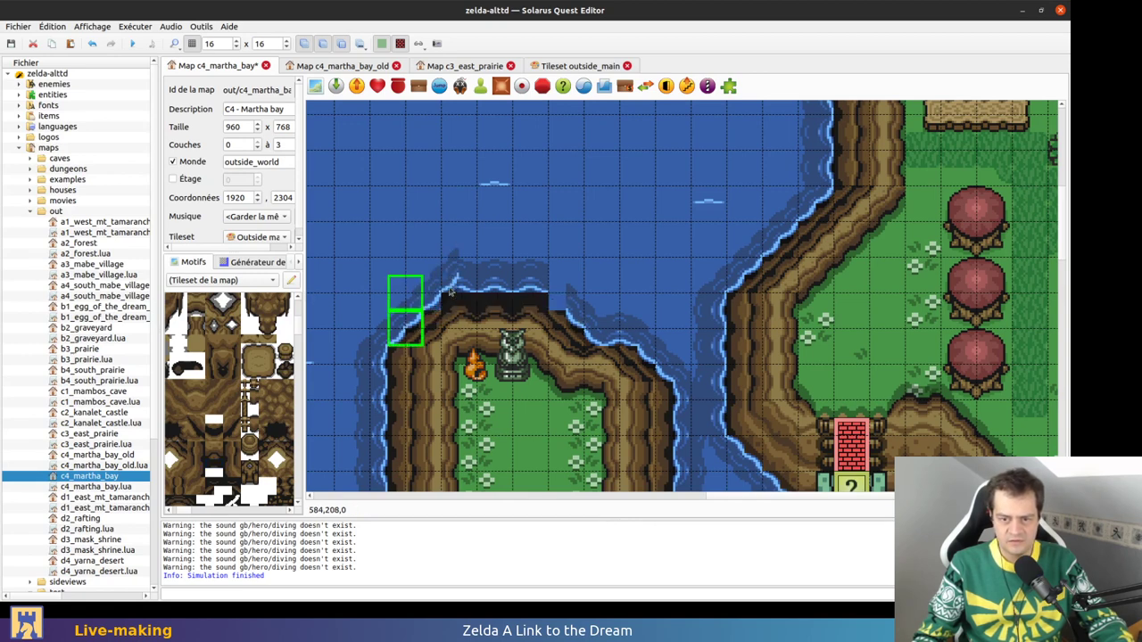
{"action": "left_click", "coordinate": [438, 309]}
{"action": "left_click", "coordinate": [404, 260]}
{"action": "left_click", "coordinate": [409, 344]}
{"action": "left_click_drag", "start_coordinate": [417, 338], "coordinate": [380, 267]}
{"action": "left_click", "coordinate": [401, 341]}
{"action": "left_click_drag", "start_coordinate": [428, 323], "coordinate": [429, 322]}
{"action": "left_click", "coordinate": [421, 225]}
{"action": "left_click_drag", "start_coordinate": [372, 262], "coordinate": [392, 332]}
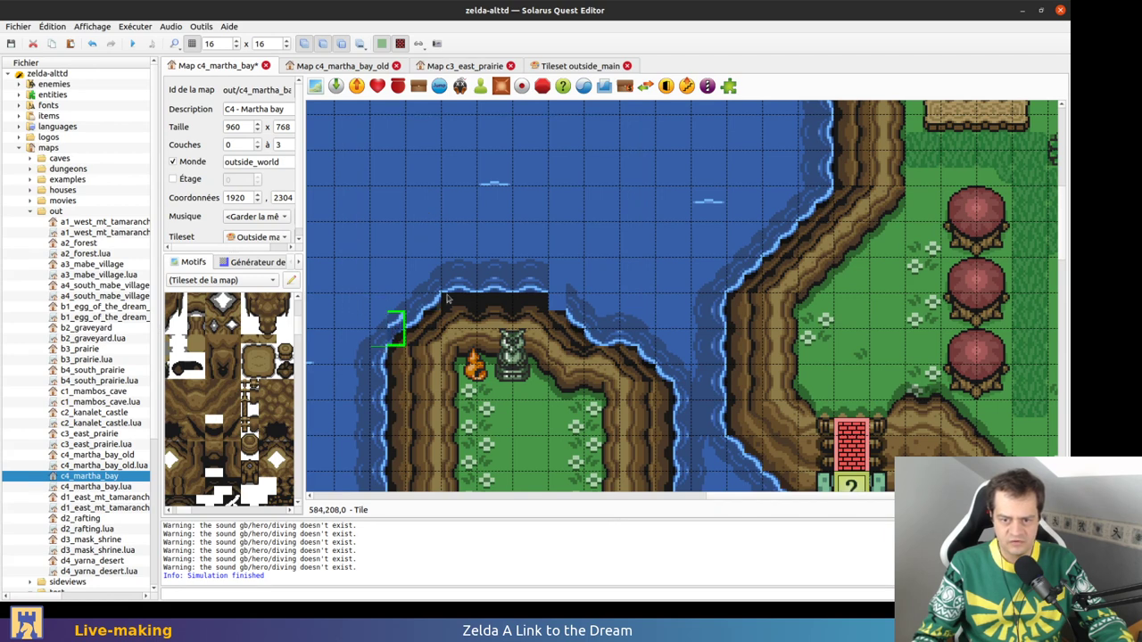
{"action": "left_click", "coordinate": [425, 276]}
{"action": "left_click", "coordinate": [522, 217]}
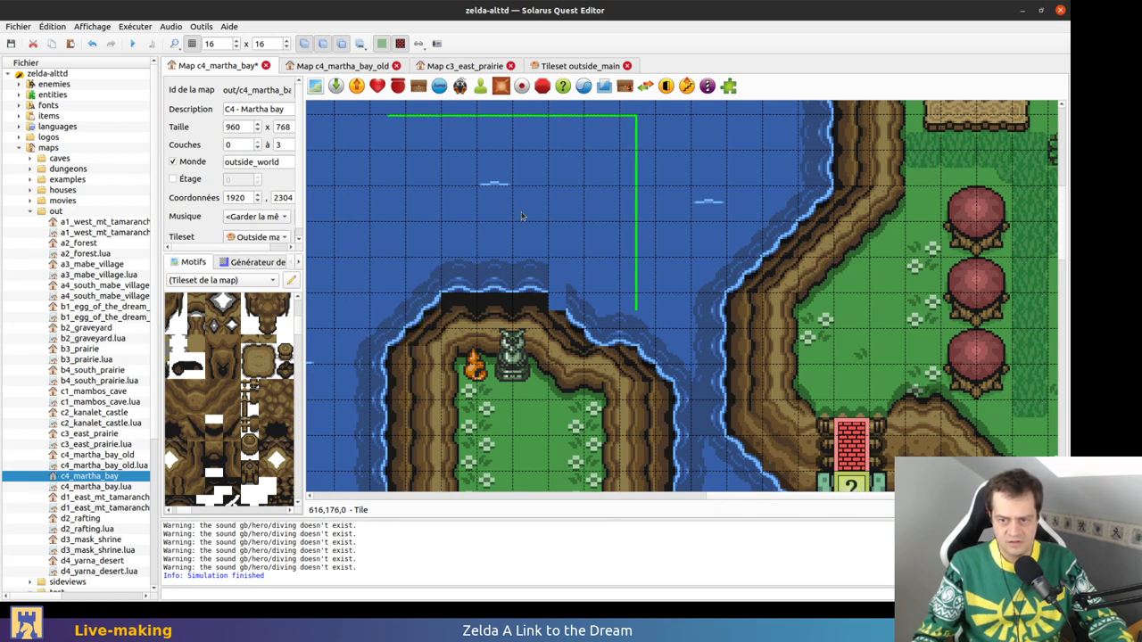
{"action": "key", "text": "Escape"}
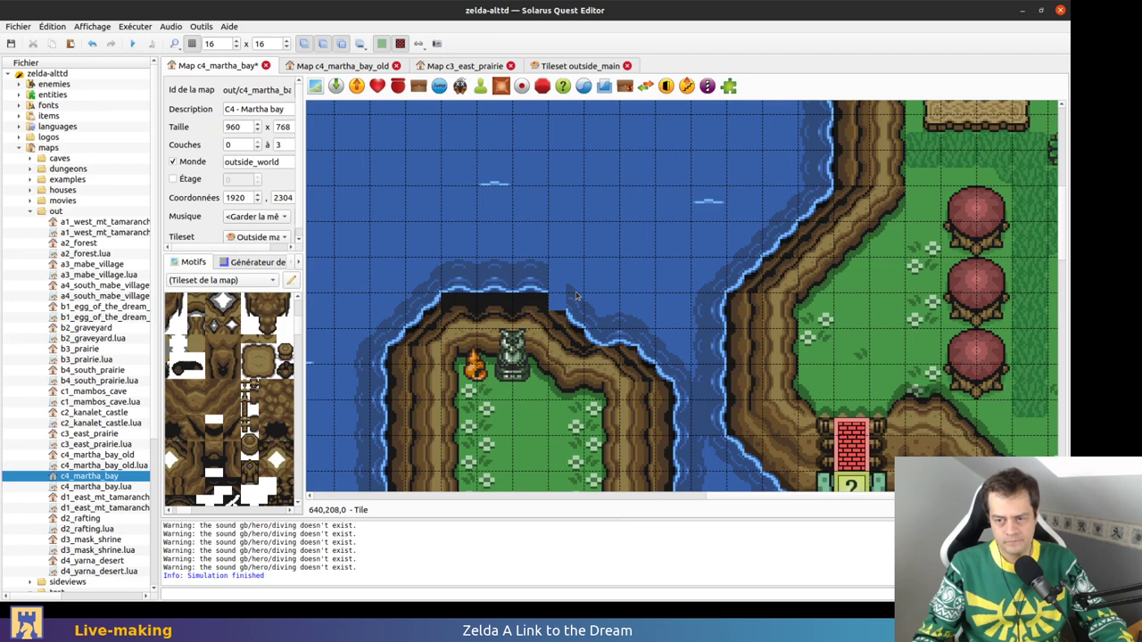
Clear the shore tiles from the island's northeast cliff edge, moving the diagonal pieces into open water to the north
{"action": "left_click", "coordinate": [607, 339]}
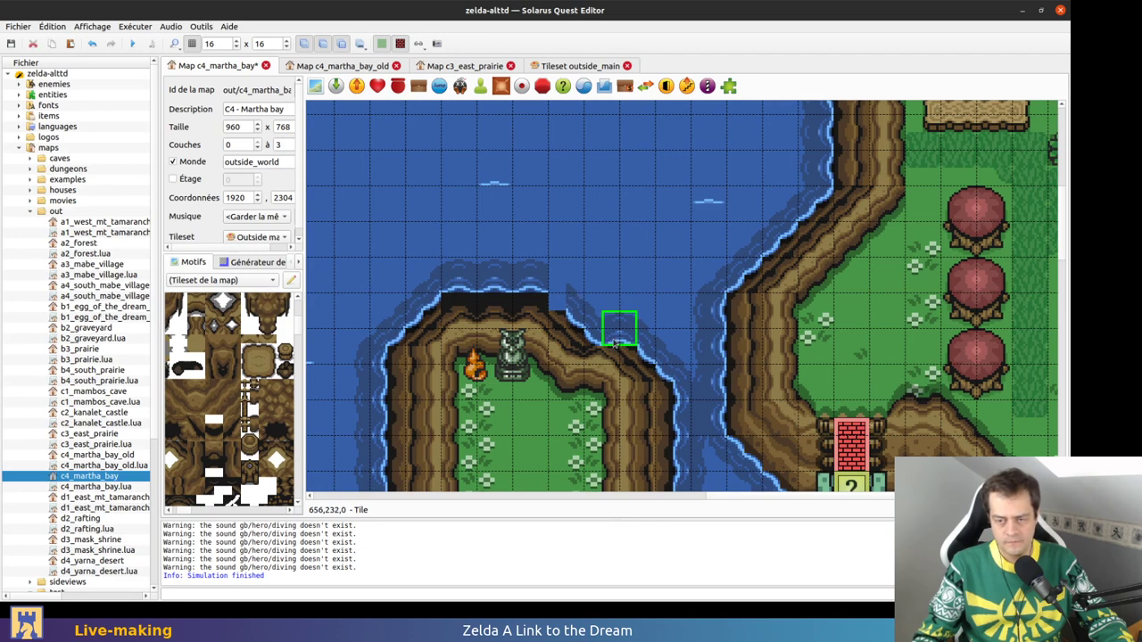
{"action": "left_click_drag", "start_coordinate": [616, 344], "coordinate": [616, 232]}
{"action": "left_click_drag", "start_coordinate": [578, 308], "coordinate": [614, 251]}
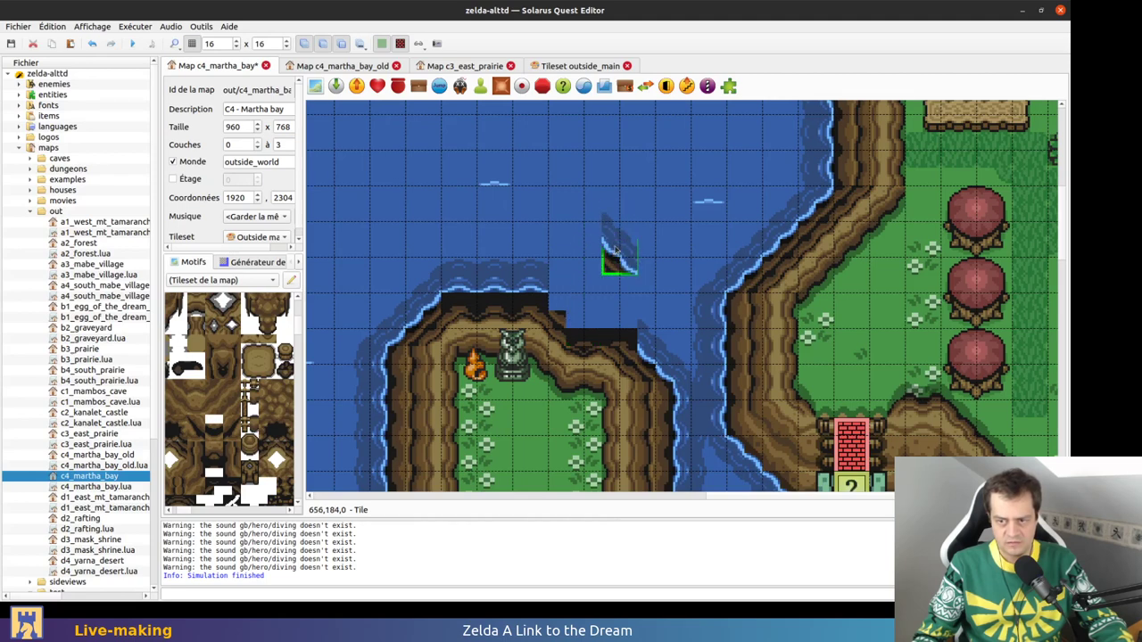
Resize the dark cliff strip on the island's northeast ledge to 24 px wide and save the map
{"action": "left_click", "coordinate": [584, 341]}
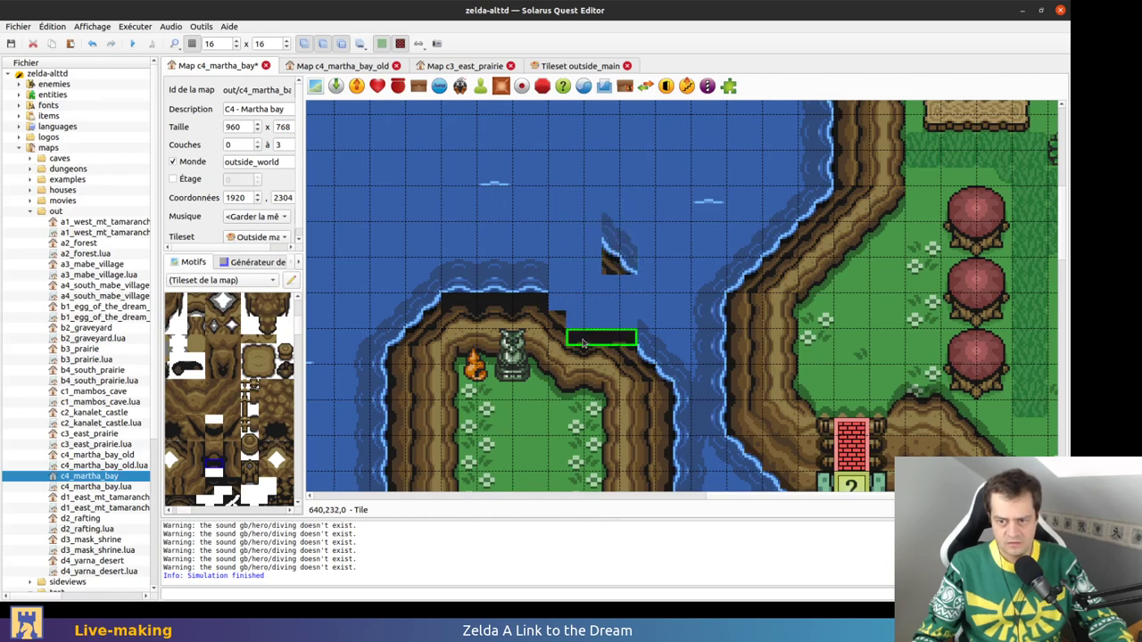
{"action": "key", "text": "r"}
{"action": "left_click", "coordinate": [588, 346]}
{"action": "left_click", "coordinate": [590, 358]}
{"action": "left_click", "coordinate": [592, 391]}
{"action": "key", "text": "ctrl+z"}
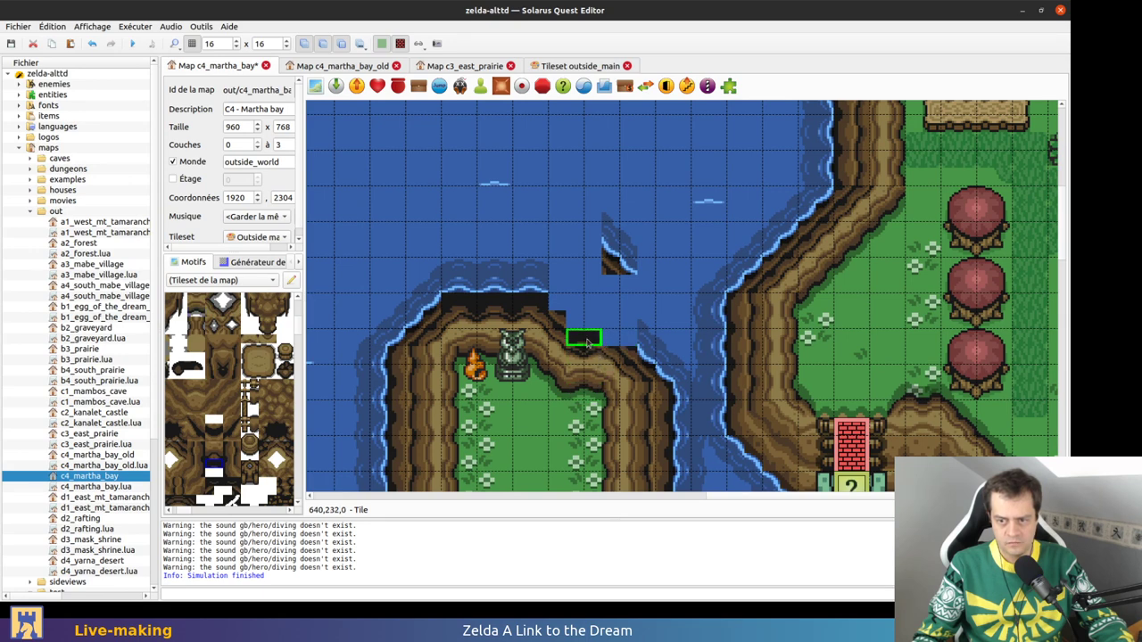
{"action": "left_click", "coordinate": [606, 370]}
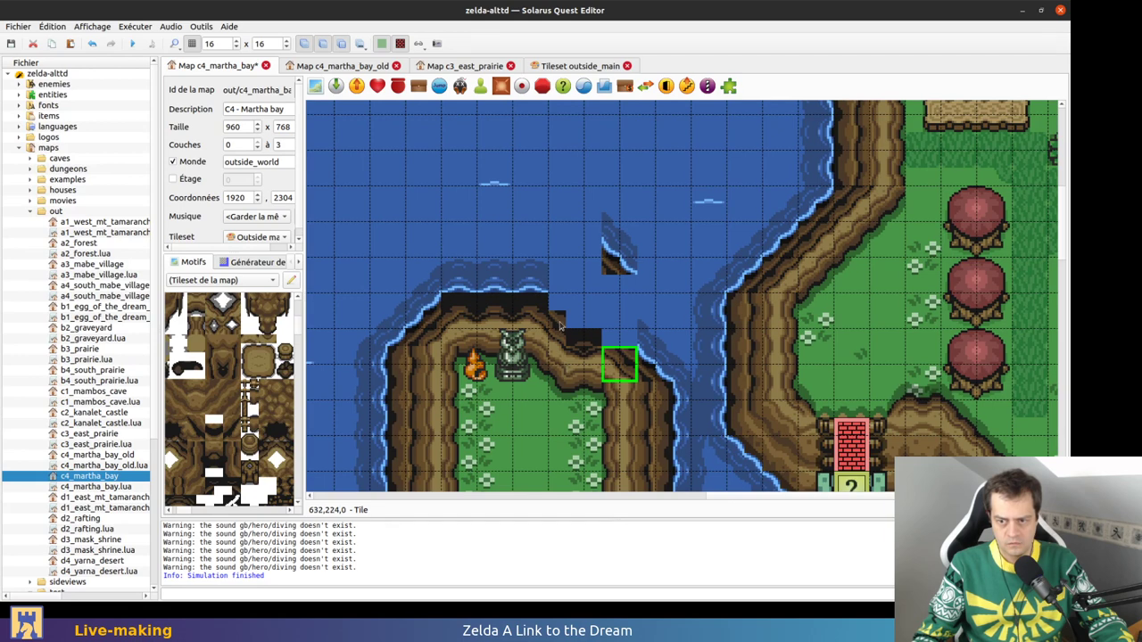
{"action": "left_click_drag", "start_coordinate": [595, 345], "coordinate": [596, 321]}
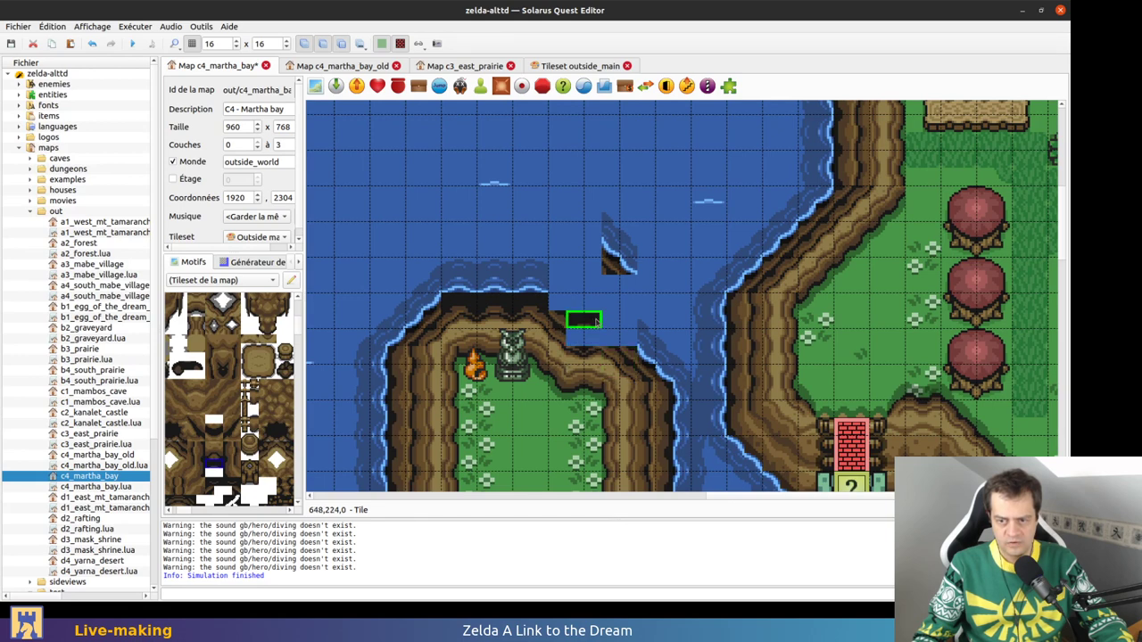
{"action": "left_click_drag", "start_coordinate": [495, 306], "coordinate": [513, 324]}
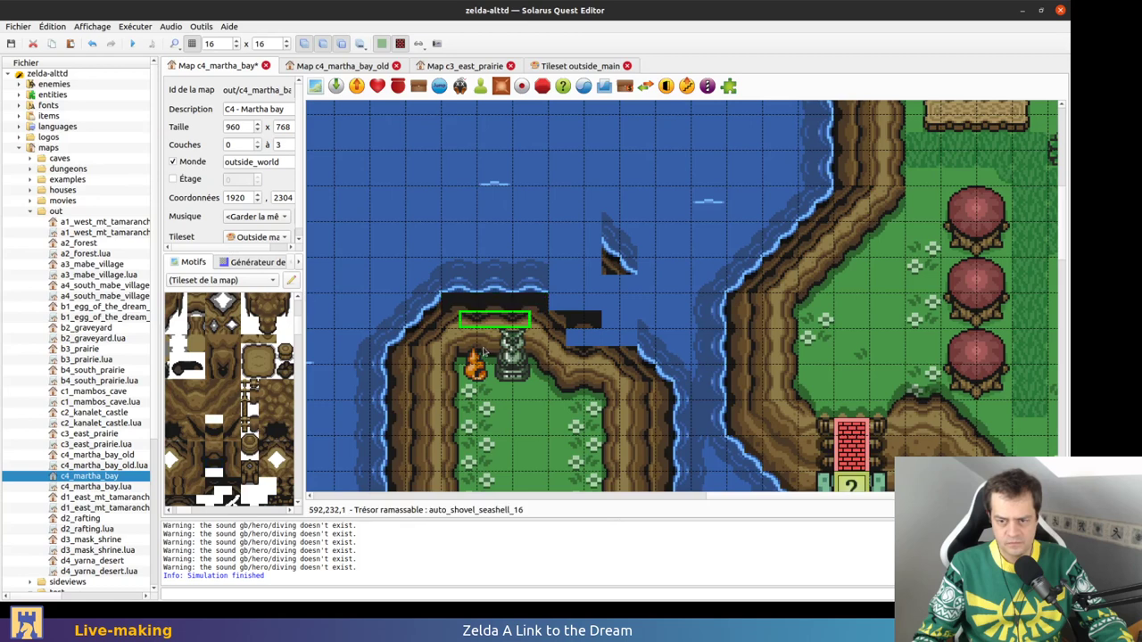
{"action": "left_click_drag", "start_coordinate": [590, 333], "coordinate": [600, 344]}
{"action": "left_click", "coordinate": [629, 403]}
{"action": "key", "text": "ctrl+s"}
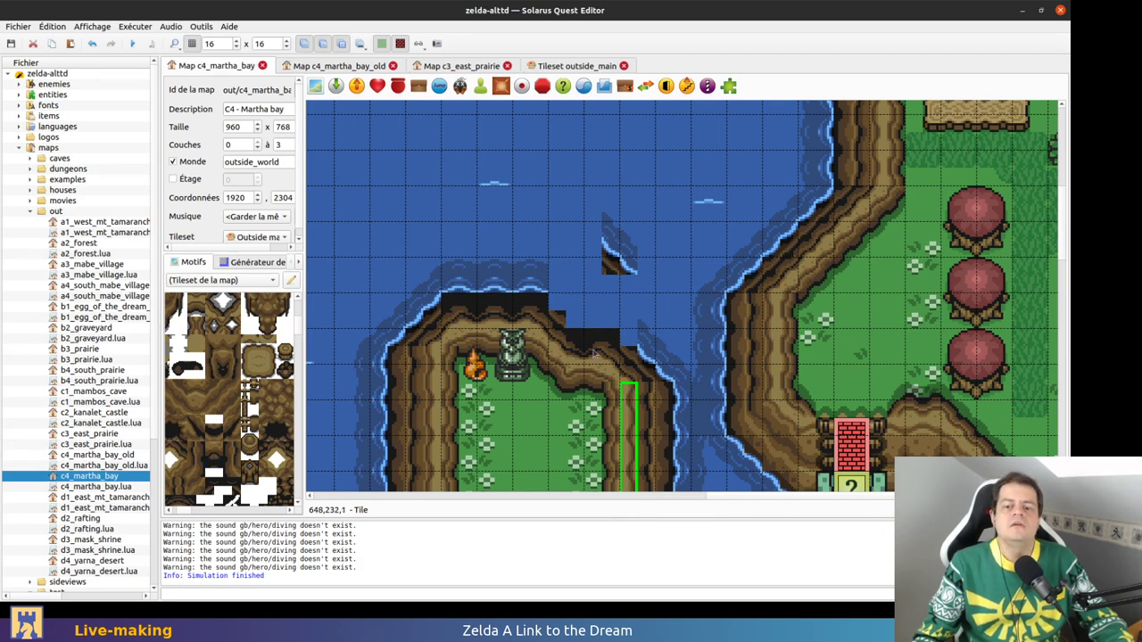
Copy the diagonal shore tiles at the northeast cliff corner, paste them at the dark strip's east end, and select the detached diagonal piece
{"action": "left_click", "coordinate": [614, 261]}
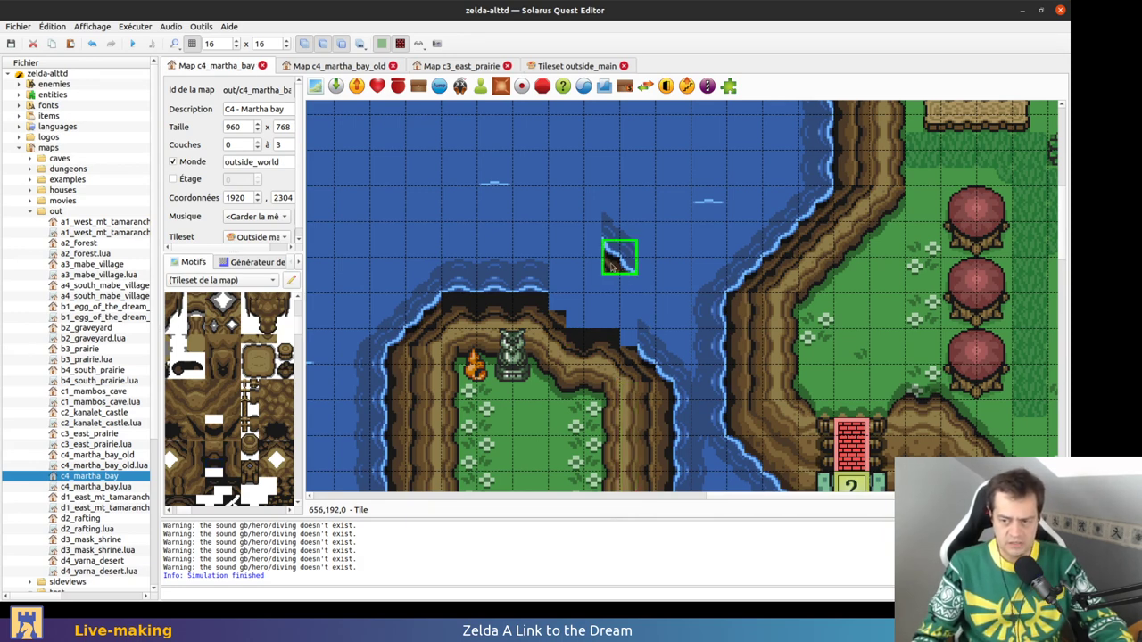
{"action": "left_click", "coordinate": [654, 340]}
{"action": "left_click", "coordinate": [660, 366], "text": "ctrl"}
{"action": "key", "text": "ctrl+v"}
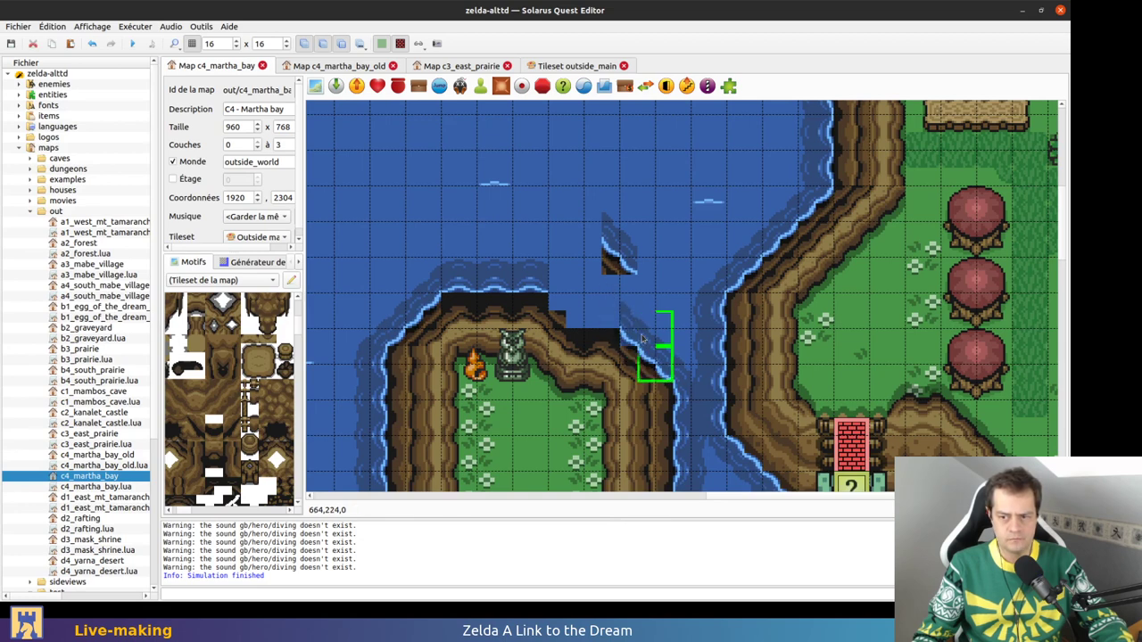
{"action": "left_click", "coordinate": [642, 335]}
{"action": "left_click", "coordinate": [620, 268]}
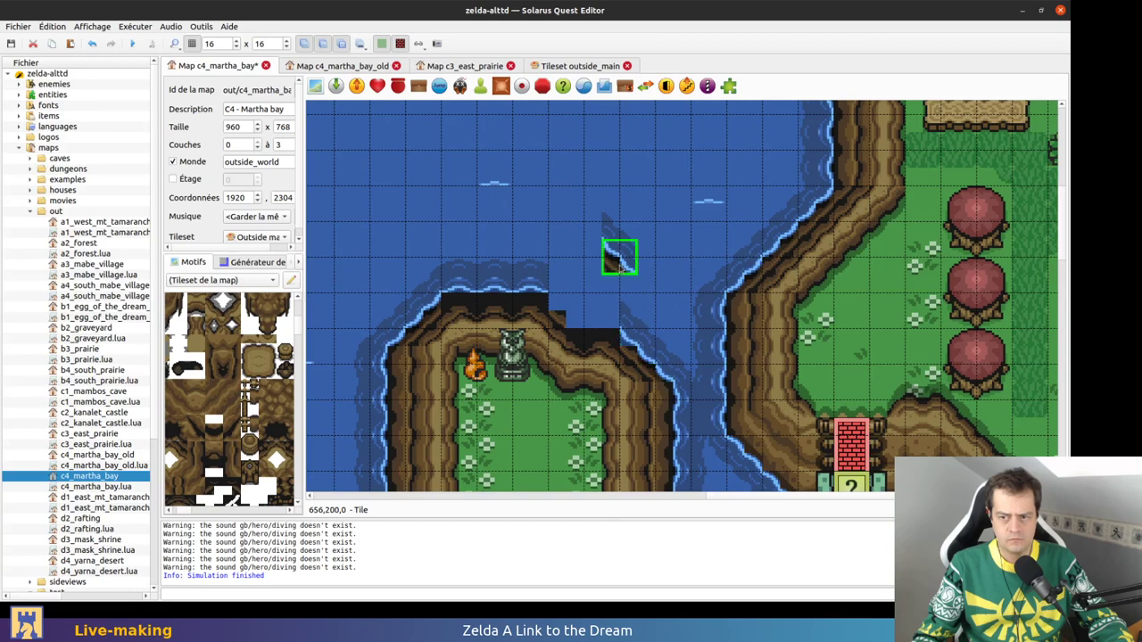
Move the detached diagonal shore pieces east of their cliff tile, place a copy of that cliff tile at the dark strip's east end, and save
{"action": "left_click", "coordinate": [618, 236], "text": "ctrl"}
{"action": "left_click_drag", "start_coordinate": [623, 254], "coordinate": [658, 265]}
{"action": "left_click", "coordinate": [618, 270]}
{"action": "key", "text": "ctrl+c"}
{"action": "key", "text": "ctrl+v"}
{"action": "left_click", "coordinate": [594, 300]}
{"action": "left_click", "coordinate": [632, 343]}
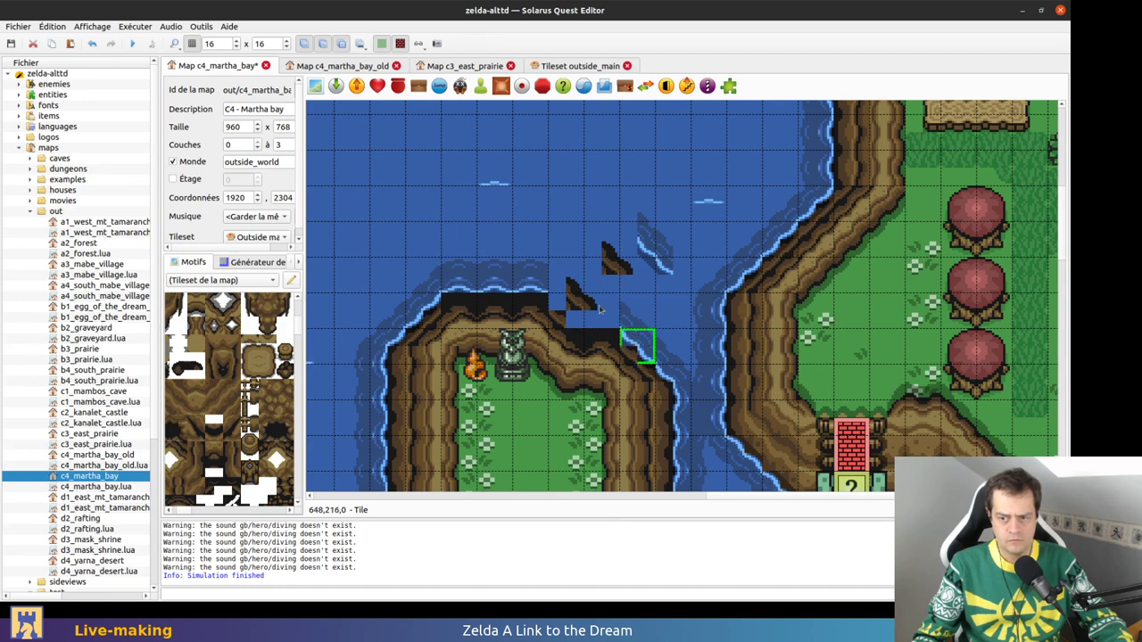
{"action": "left_click_drag", "start_coordinate": [576, 300], "coordinate": [636, 352]}
{"action": "left_click", "coordinate": [718, 326]}
{"action": "key", "text": "ctrl+s"}
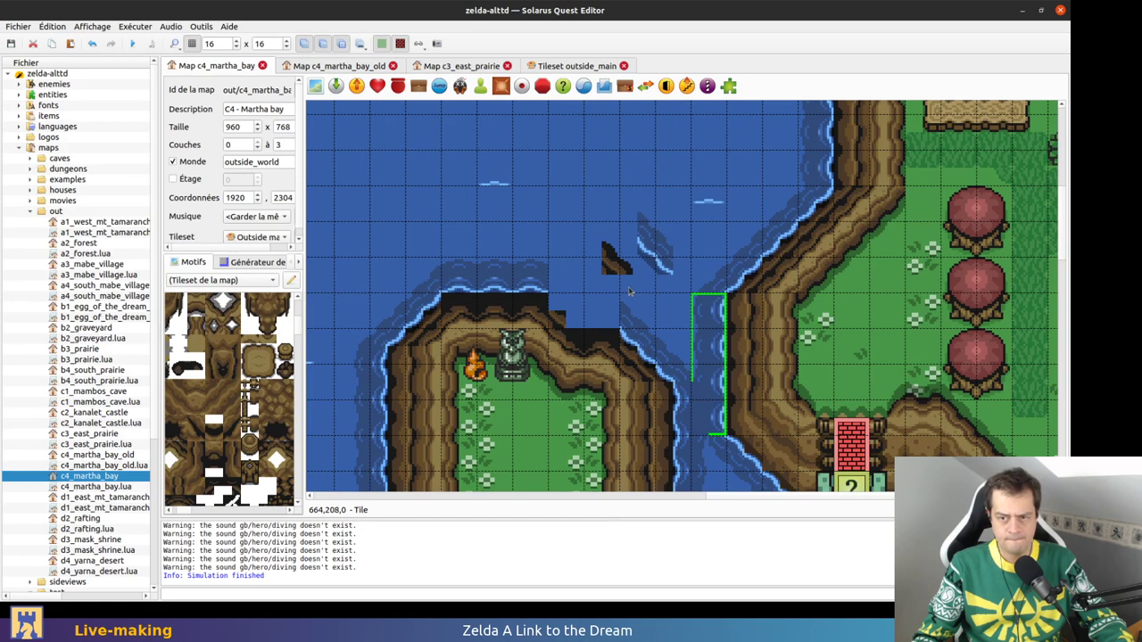
Paste a copy of the island's north shore strip above the northeast ledge and shorten it to one 16 px tile
{"action": "left_click", "coordinate": [502, 277]}
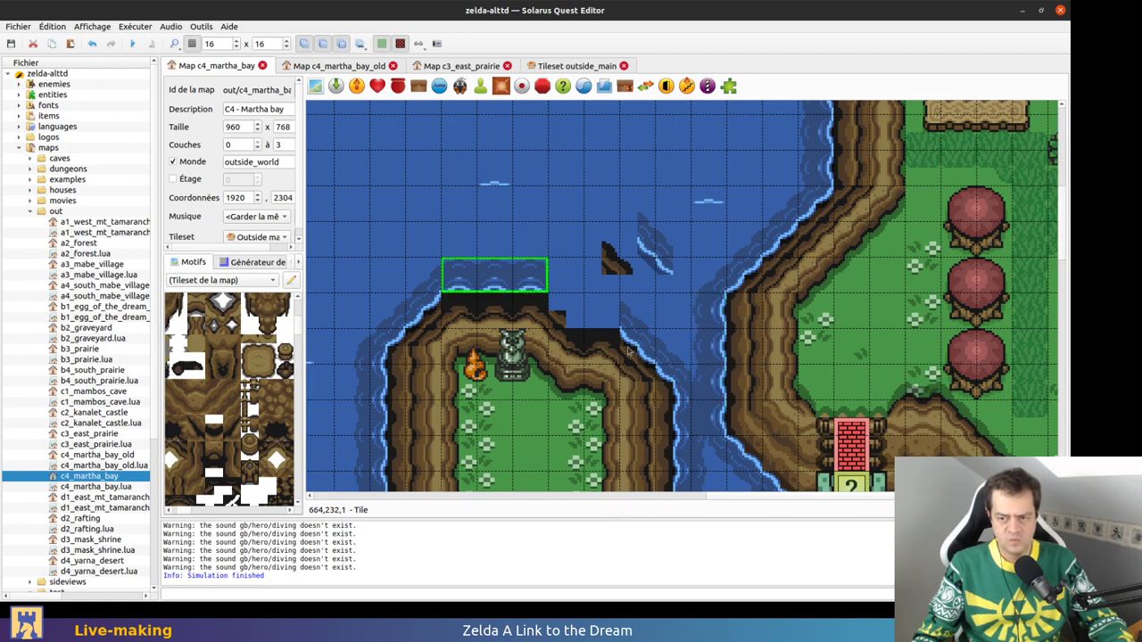
{"action": "key", "text": "ctrl+v"}
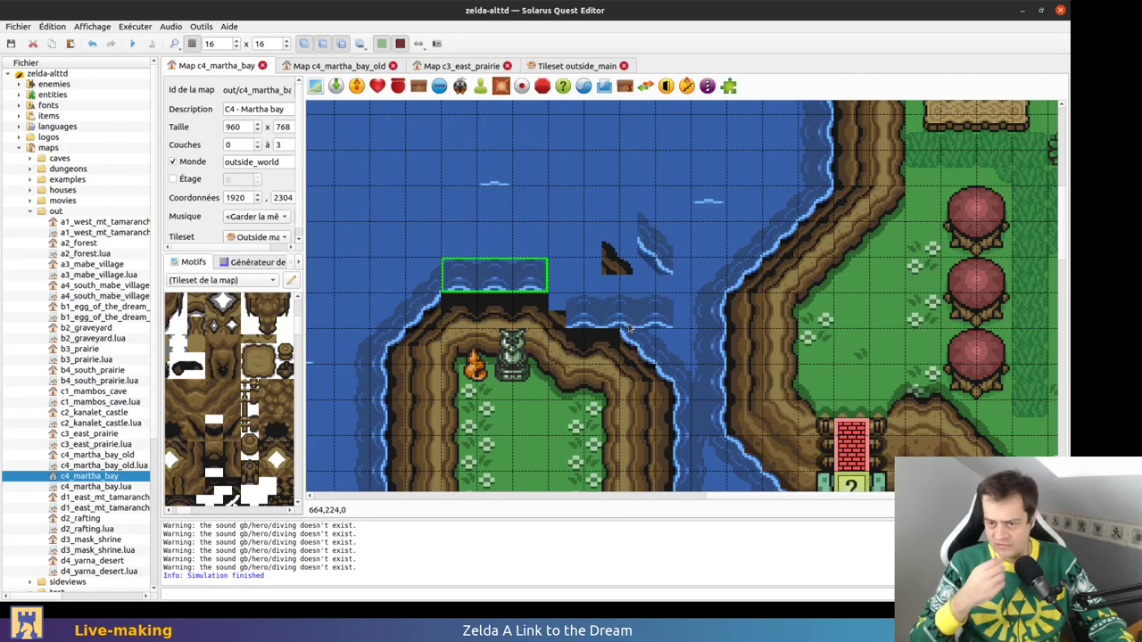
{"action": "left_click", "coordinate": [630, 328]}
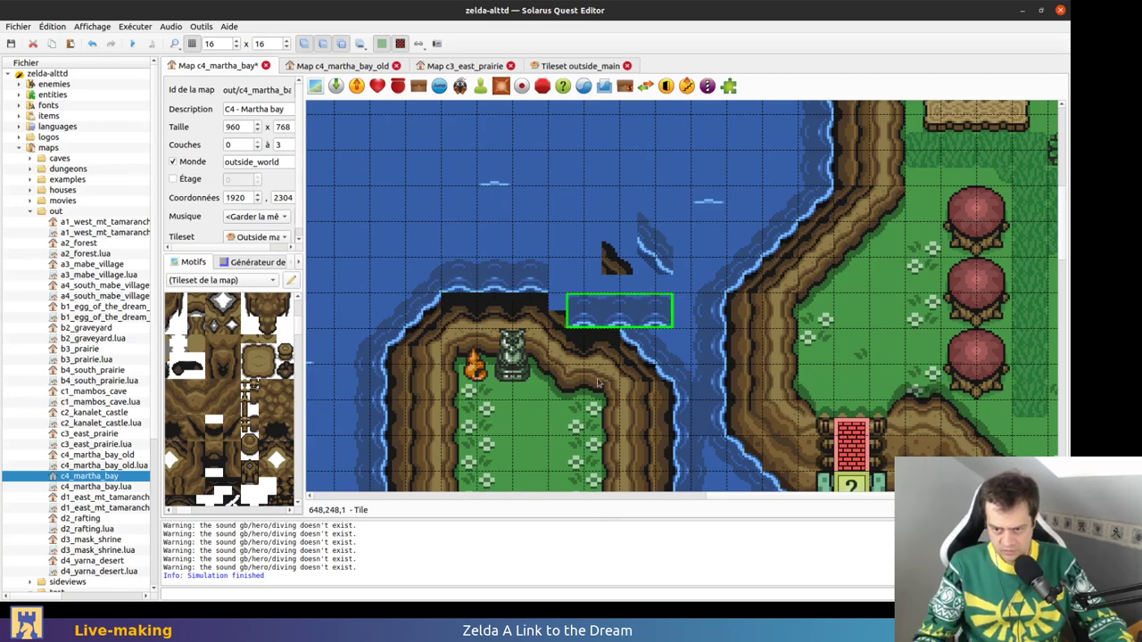
{"action": "left_click_drag", "start_coordinate": [630, 328], "coordinate": [690, 323]}
{"action": "left_click_drag", "start_coordinate": [614, 347], "coordinate": [635, 340]}
{"action": "left_click", "coordinate": [603, 325]}
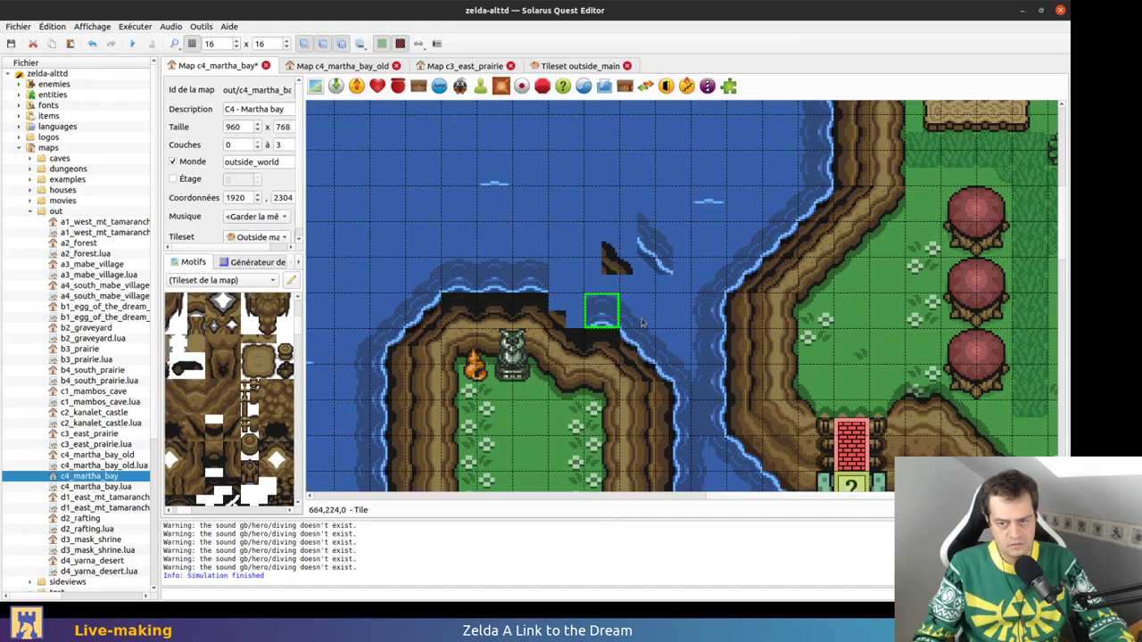
Copy the diagonal shore pieces into the gap between the north shore and the northeast ledge, and move the detached cliff tile there
{"action": "scroll", "coordinate": [581, 355], "scroll_direction": "down", "scroll_amount": 10}
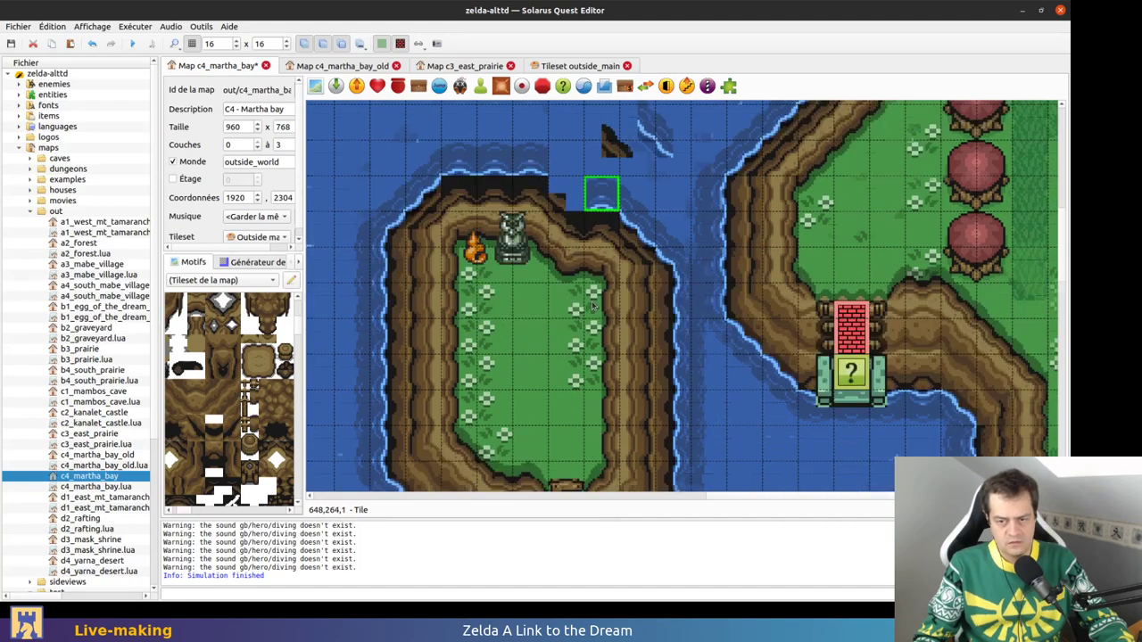
{"action": "scroll", "coordinate": [604, 320], "scroll_direction": "up", "scroll_amount": 6}
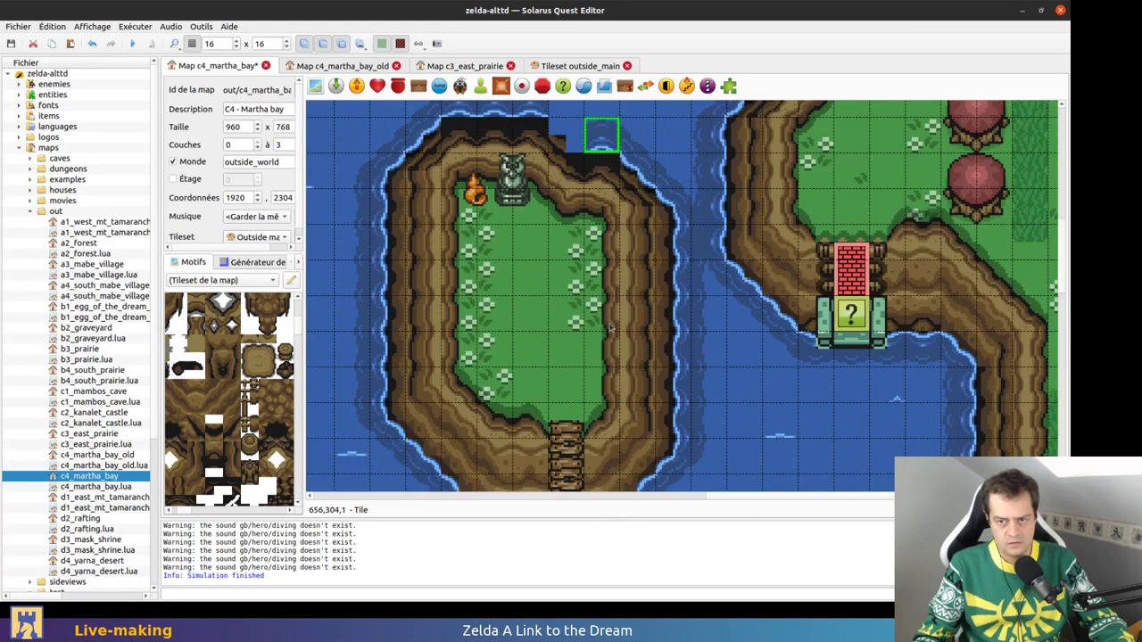
{"action": "scroll", "coordinate": [593, 365], "scroll_direction": "up", "scroll_amount": 4}
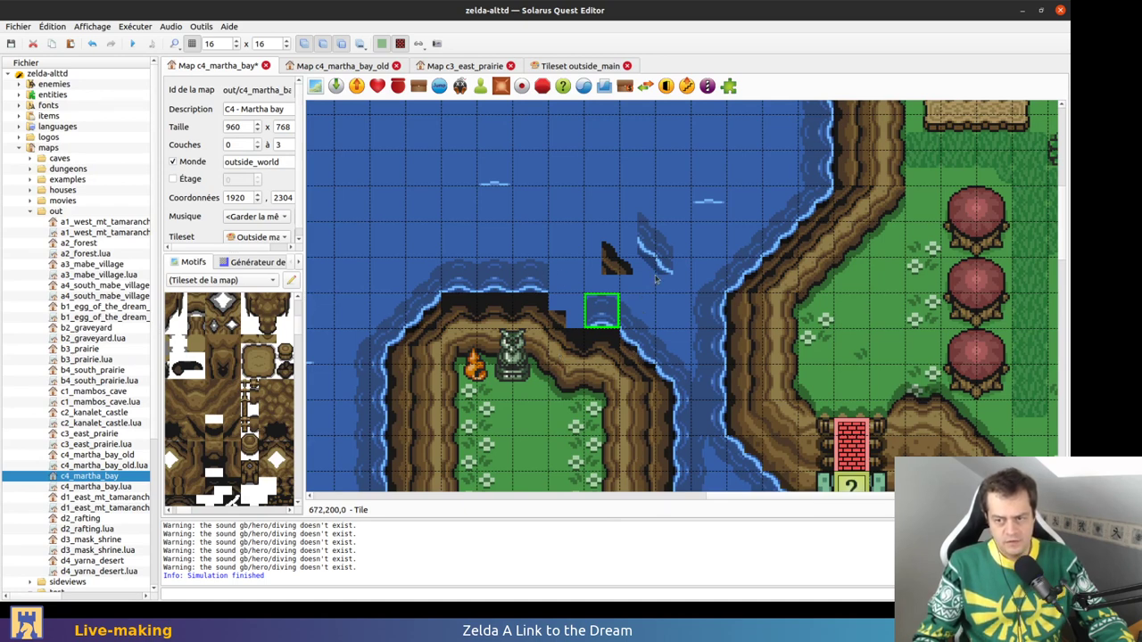
{"action": "mouse_move", "coordinate": [618, 270]}
{"action": "left_mouse_down"}
{"action": "mouse_move", "coordinate": [565, 322]}
{"action": "mouse_move", "coordinate": [616, 253]}
{"action": "left_mouse_up"}
{"action": "left_click", "coordinate": [684, 270]}
{"action": "left_click", "coordinate": [663, 256]}
{"action": "left_click", "coordinate": [658, 238], "text": "ctrl"}
{"action": "key", "text": "ctrl+c"}
{"action": "key", "text": "ctrl+v"}
{"action": "left_click", "coordinate": [576, 303]}
{"action": "left_click", "coordinate": [616, 248]}
{"action": "left_click", "coordinate": [586, 314]}
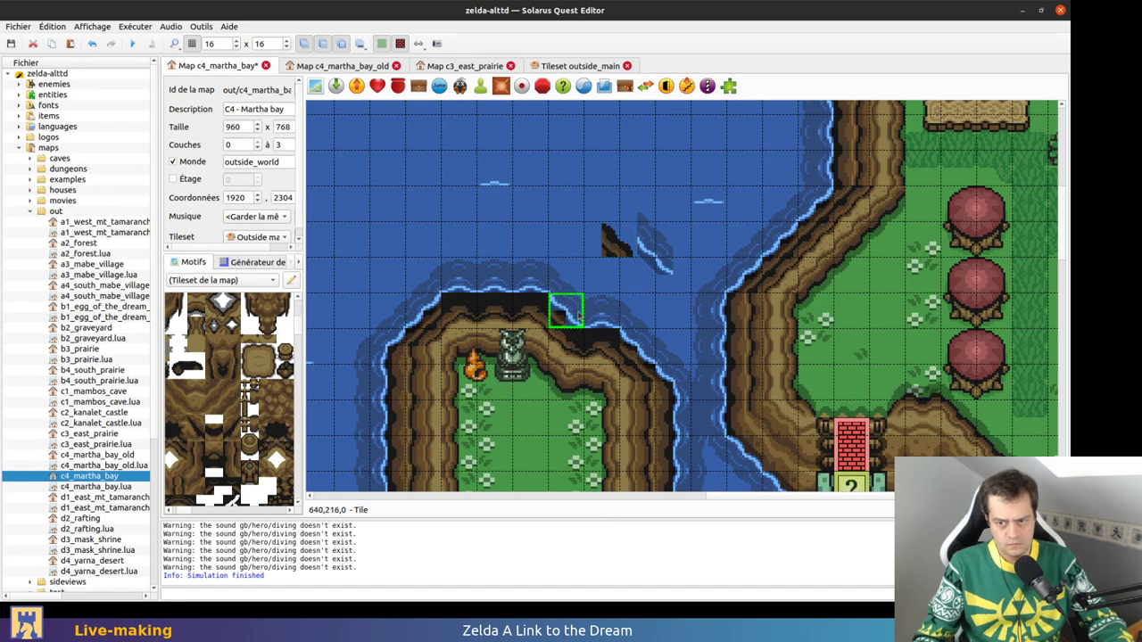
{"action": "left_click_drag", "start_coordinate": [618, 247], "coordinate": [570, 317]}
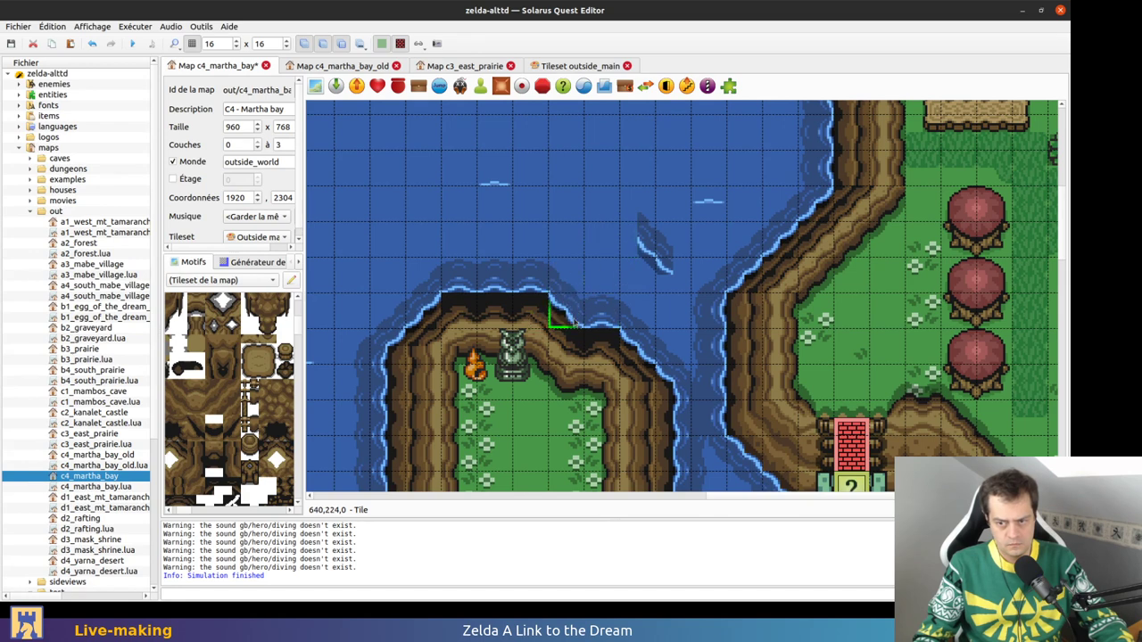
Hide the grid, delete the leftover diagonal shore pieces from the open water north of the island, and save the map
{"action": "left_click", "coordinate": [622, 251]}
{"action": "key", "text": "ctrl+g"}
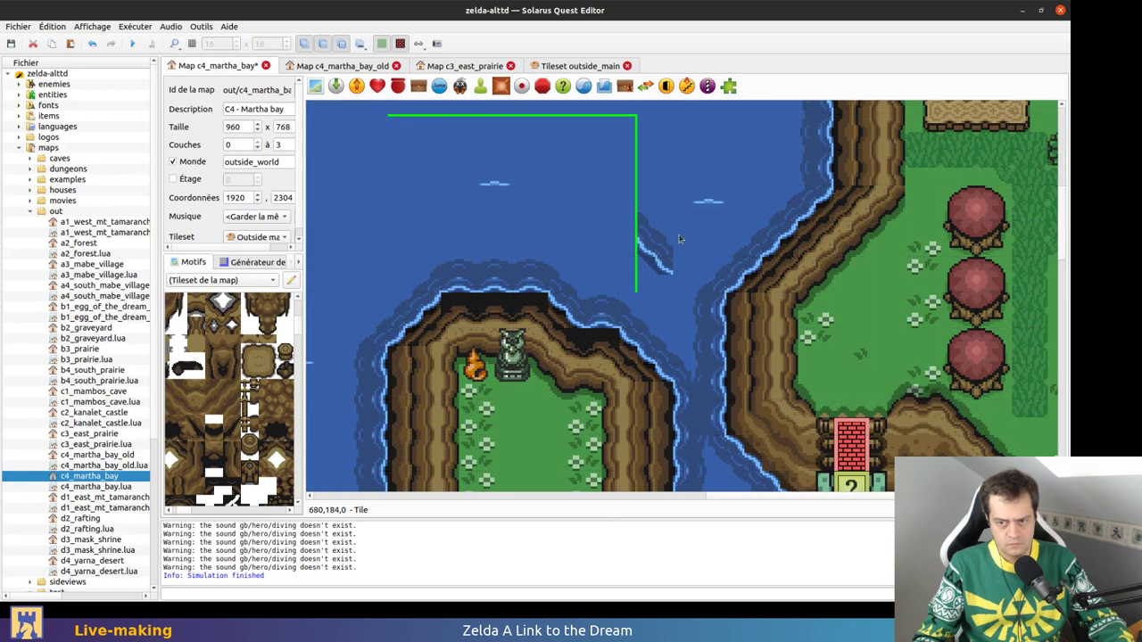
{"action": "left_click", "coordinate": [659, 267]}
{"action": "key", "text": "Delete"}
{"action": "left_click", "coordinate": [656, 233]}
{"action": "key", "text": "Delete"}
{"action": "key", "text": "ctrl+s"}
Examine the bay's shorelines, the owl statue island, the small southwest island and the ladders across the whole map
{"action": "scroll", "coordinate": [647, 267], "scroll_direction": "down", "scroll_amount": 1, "text": "ctrl"}
{"action": "scroll", "coordinate": [733, 291], "scroll_direction": "down", "scroll_amount": 2, "text": "ctrl"}
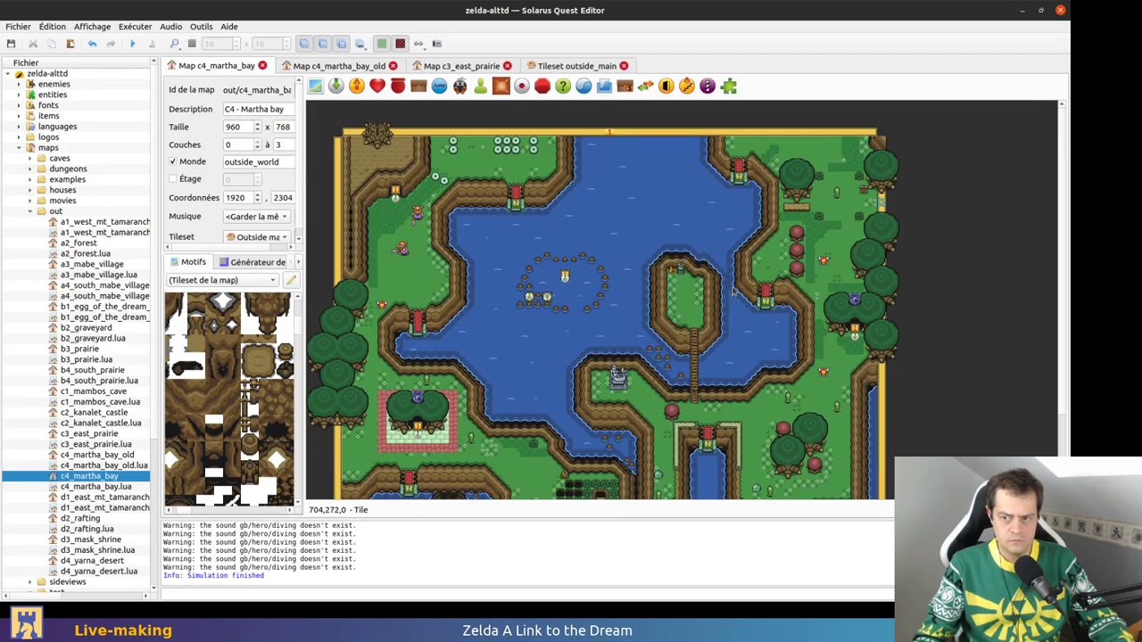
{"action": "scroll", "coordinate": [734, 291], "scroll_direction": "up", "scroll_amount": 2, "text": "ctrl"}
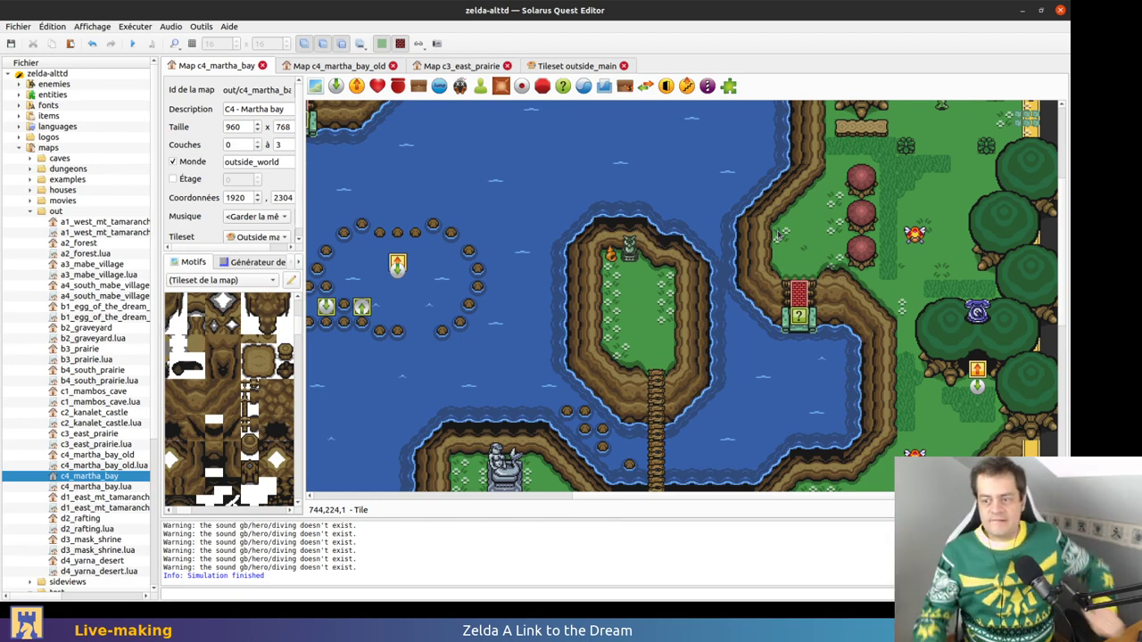
{"action": "middle_click_drag", "start_coordinate": [571, 359], "coordinate": [707, 174]}
{"action": "scroll", "coordinate": [705, 174], "scroll_direction": "down", "scroll_amount": 3}
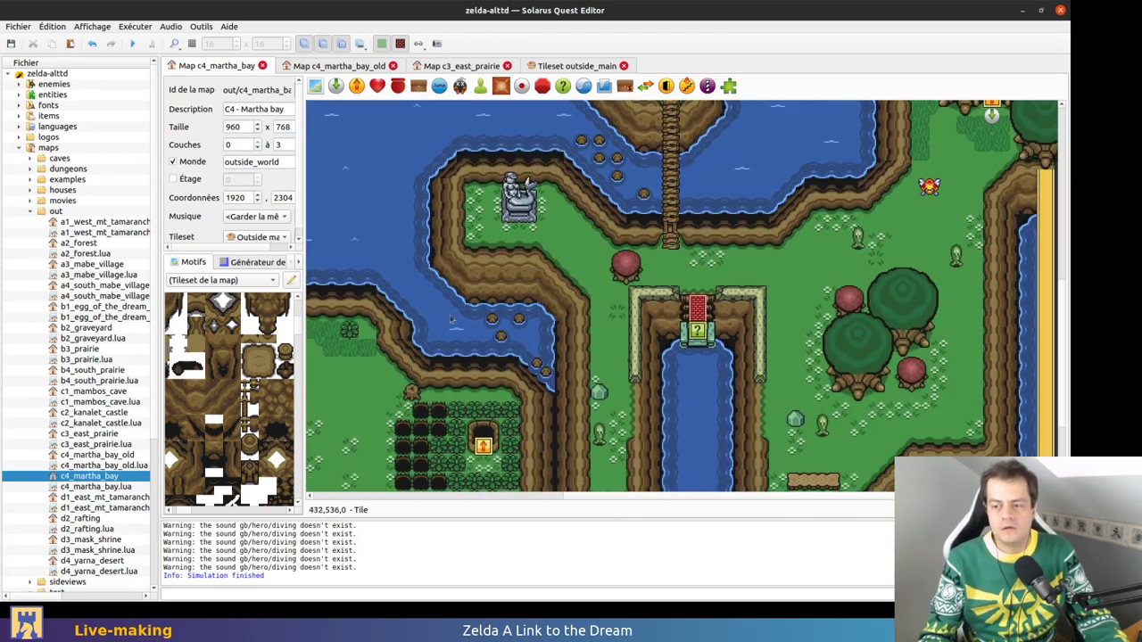
{"action": "scroll", "coordinate": [625, 196], "scroll_direction": "left", "scroll_amount": 3}
{"action": "scroll", "coordinate": [607, 212], "scroll_direction": "down", "scroll_amount": 1}
{"action": "scroll", "coordinate": [589, 223], "scroll_direction": "left", "scroll_amount": 3}
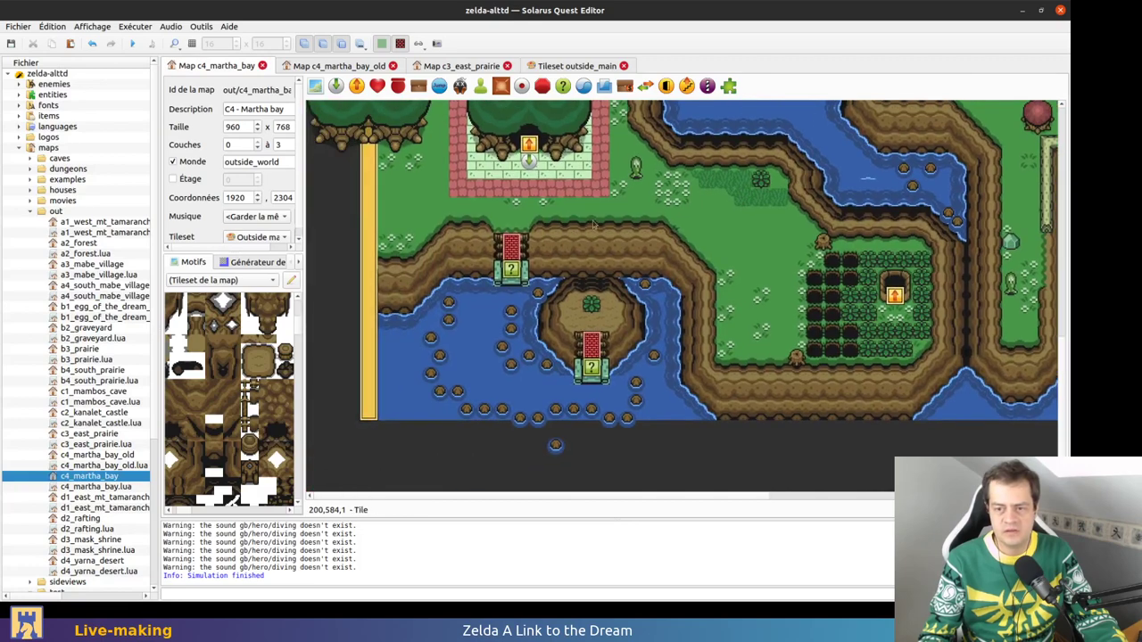
{"action": "scroll", "coordinate": [526, 254], "scroll_direction": "up", "scroll_amount": 1, "text": "ctrl"}
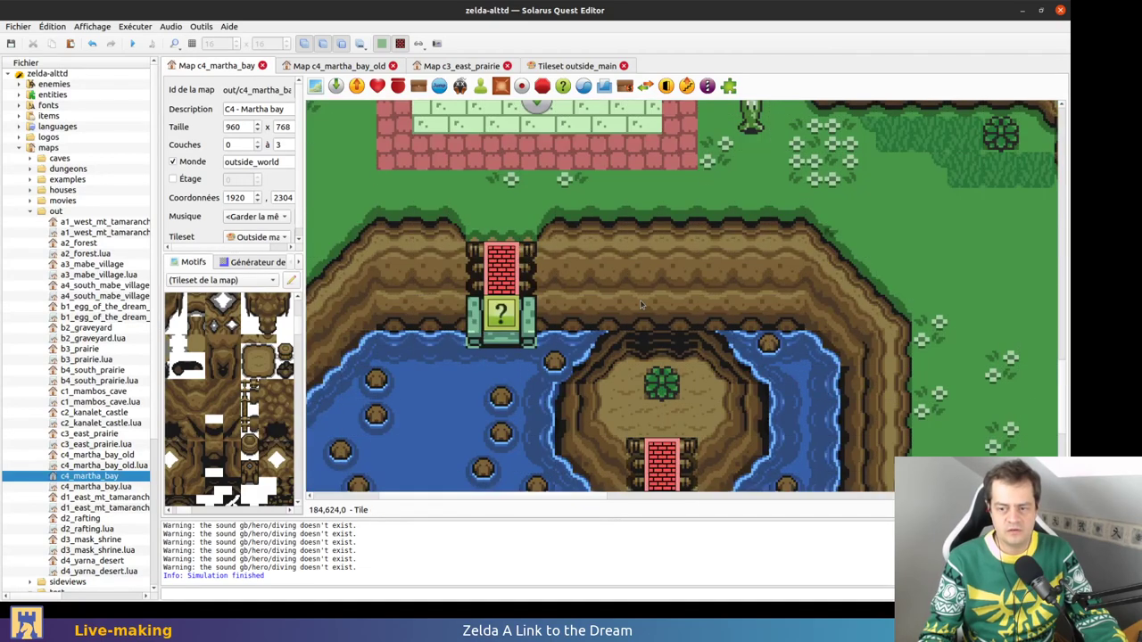
{"action": "scroll", "coordinate": [719, 407], "scroll_direction": "down", "scroll_amount": 3}
{"action": "scroll", "coordinate": [719, 392], "scroll_direction": "up", "scroll_amount": 1}
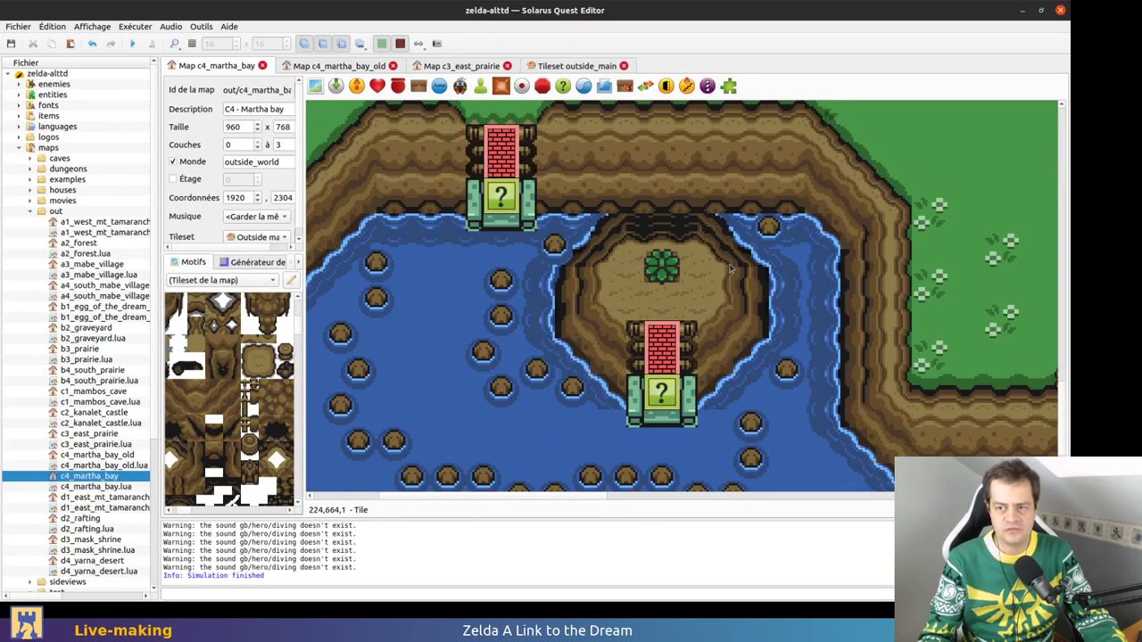
{"action": "scroll", "coordinate": [687, 258], "scroll_direction": "down", "scroll_amount": 1, "text": "ctrl"}
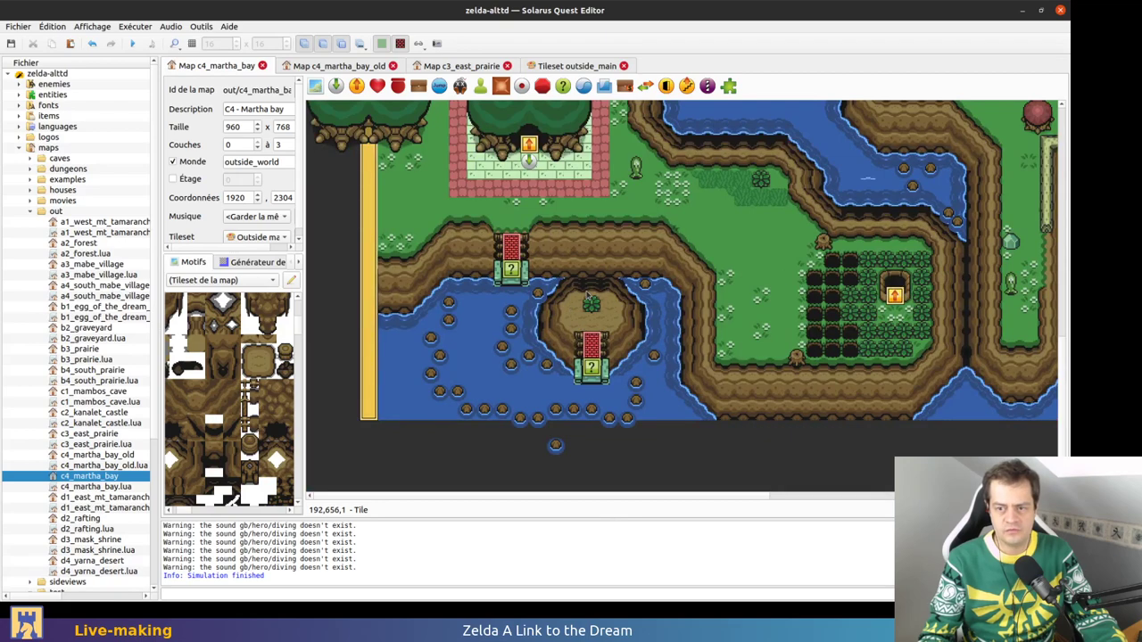
{"action": "middle_click_drag", "start_coordinate": [734, 338], "coordinate": [486, 433]}
{"action": "mouse_move", "coordinate": [629, 301]}
{"action": "middle_mouse_down"}
{"action": "mouse_move", "coordinate": [523, 375]}
{"action": "mouse_move", "coordinate": [410, 431]}
{"action": "middle_mouse_up"}
{"action": "middle_click_drag", "start_coordinate": [679, 276], "coordinate": [518, 471]}
{"action": "scroll", "coordinate": [817, 287], "scroll_direction": "up", "scroll_amount": 1, "text": "ctrl"}
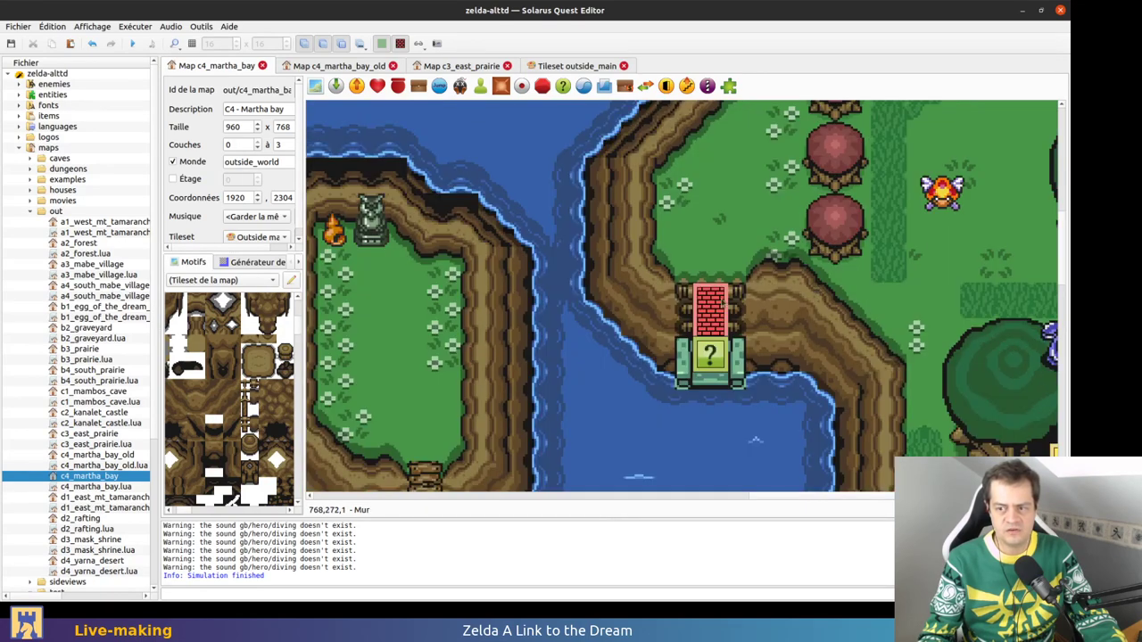
{"action": "scroll", "coordinate": [480, 278], "scroll_direction": "down", "scroll_amount": 2, "text": "ctrl"}
{"action": "scroll", "coordinate": [480, 279], "scroll_direction": "down", "scroll_amount": 2}
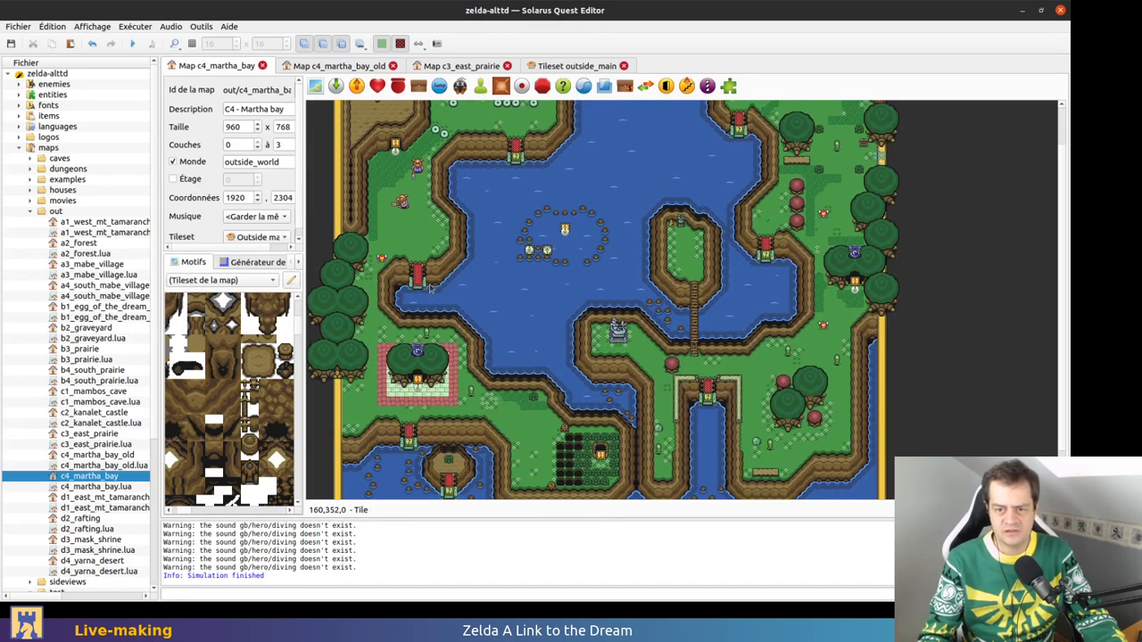
{"action": "scroll", "coordinate": [791, 336], "scroll_direction": "down", "scroll_amount": 2}
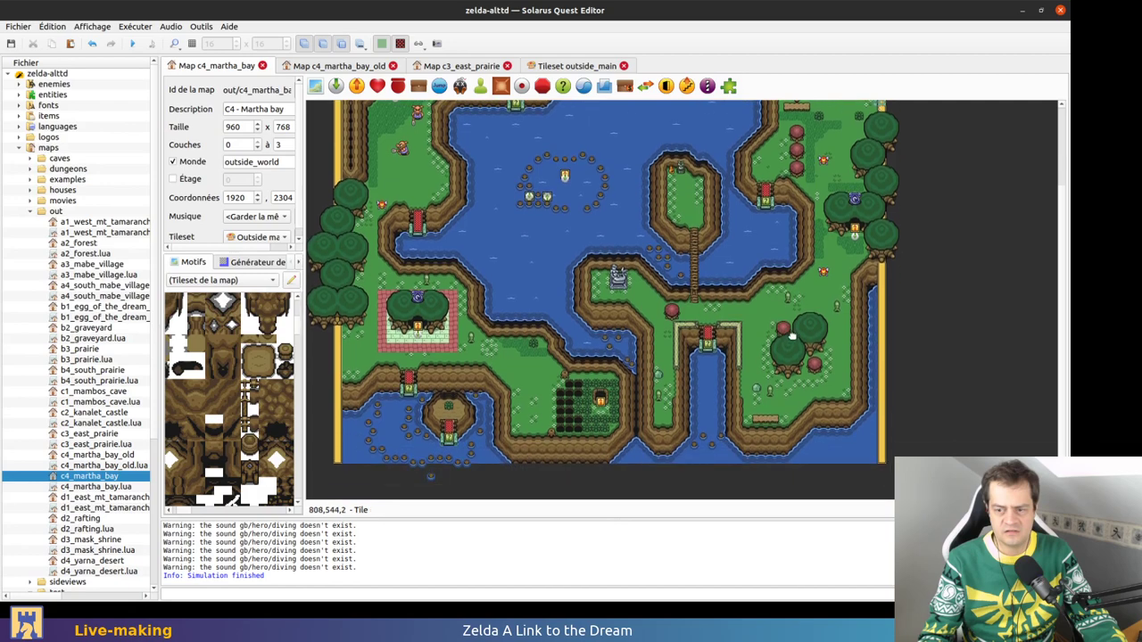
Try pulling the stacked wall and sensor entities off the west ladder, and undo the changes
{"action": "scroll", "coordinate": [403, 225], "scroll_direction": "up", "scroll_amount": 1, "text": "ctrl"}
{"action": "scroll", "coordinate": [407, 230], "scroll_direction": "up", "scroll_amount": 1}
{"action": "left_click", "coordinate": [427, 283]}
{"action": "key", "text": "Delete"}
{"action": "left_click_drag", "start_coordinate": [429, 282], "coordinate": [494, 323]}
{"action": "left_click", "coordinate": [448, 296]}
{"action": "left_click", "coordinate": [451, 301]}
{"action": "left_click_drag", "start_coordinate": [429, 294], "coordinate": [599, 320]}
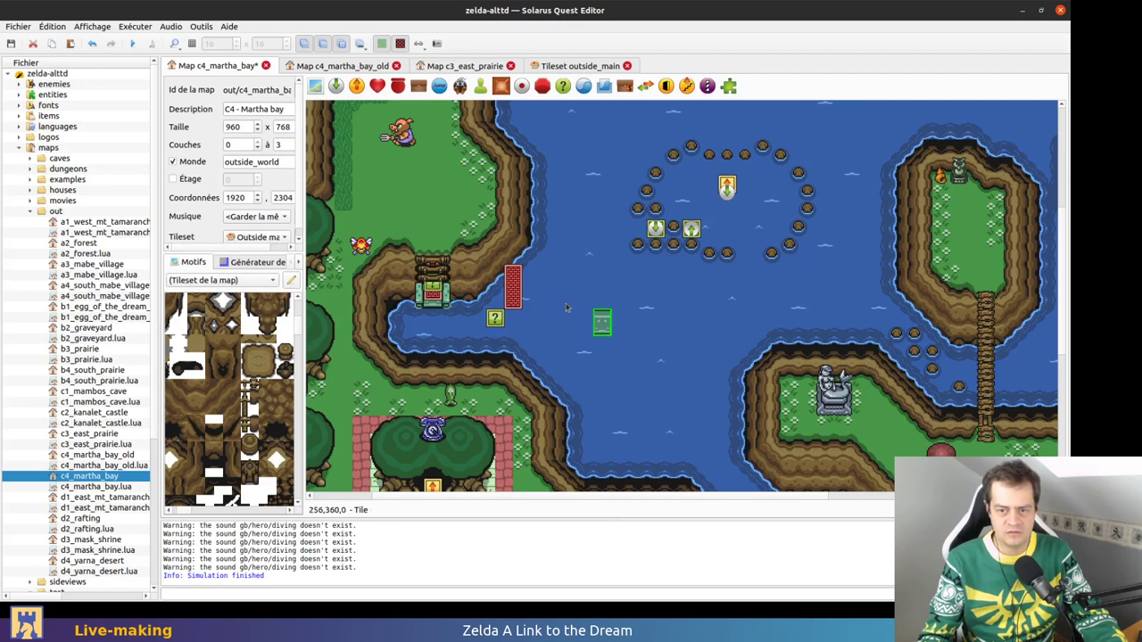
{"action": "key", "text": "ctrl+z"}
{"action": "key", "text": "ctrl+z"}
{"action": "key", "text": "ctrl+z"}
Run the quest to playtest the area around the telephone tree and reposition the game window
{"action": "middle_click_drag", "start_coordinate": [613, 298], "coordinate": [709, 279]}
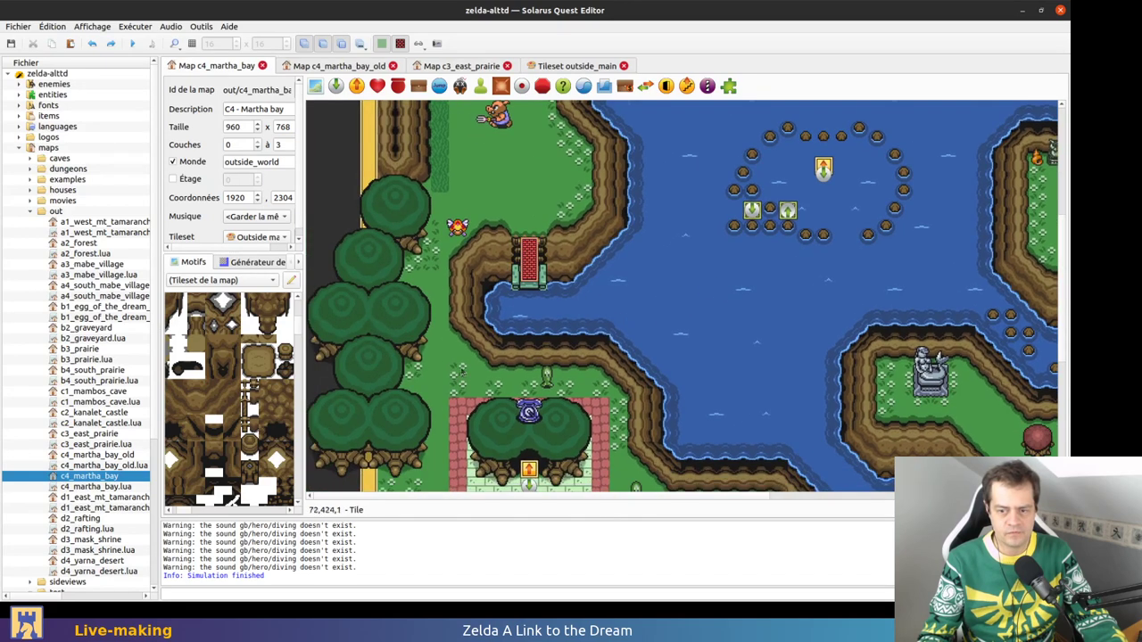
{"action": "scroll", "coordinate": [326, 238], "scroll_direction": "down", "scroll_amount": 6}
{"action": "left_click", "coordinate": [132, 42]}
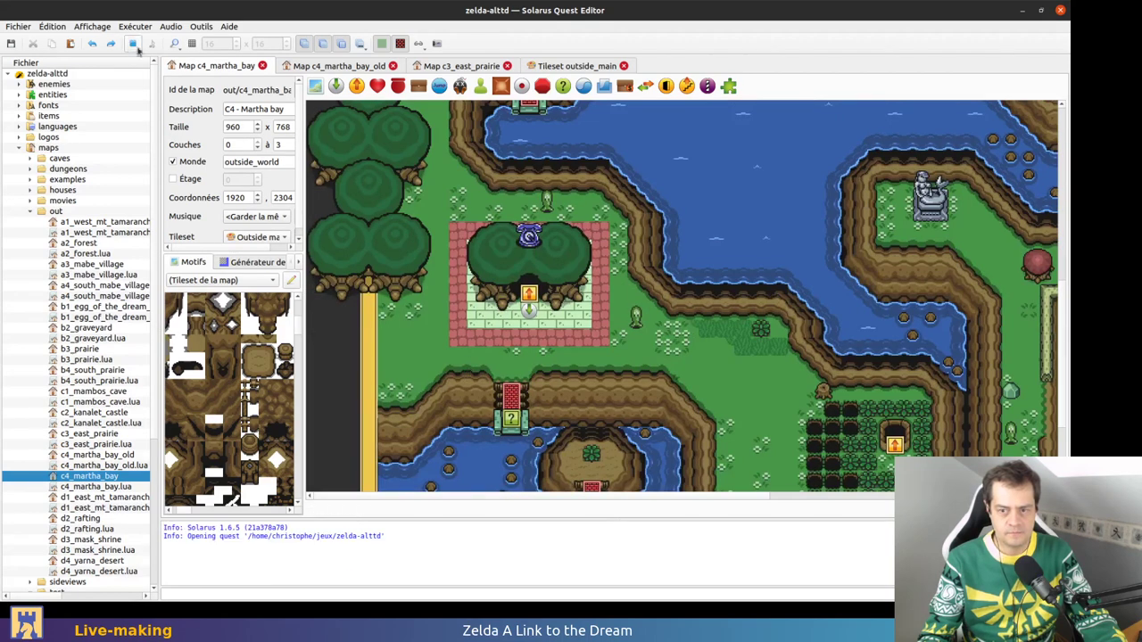
{"action": "left_click_drag", "start_coordinate": [252, 174], "coordinate": [267, 129]}
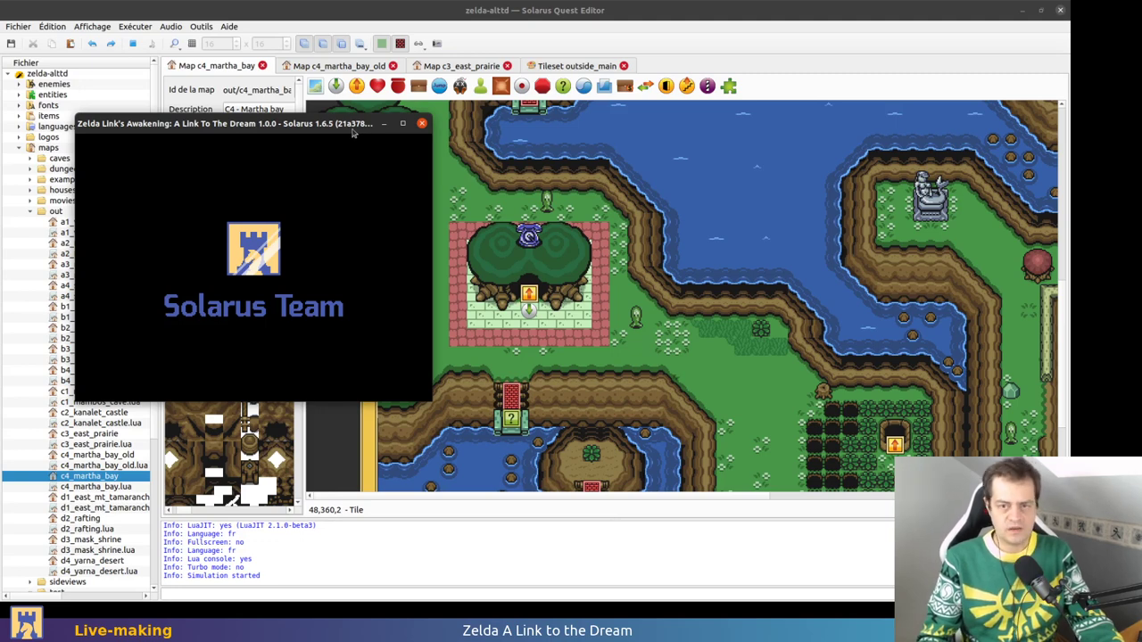
{"action": "left_click_drag", "start_coordinate": [353, 132], "coordinate": [391, 141]}
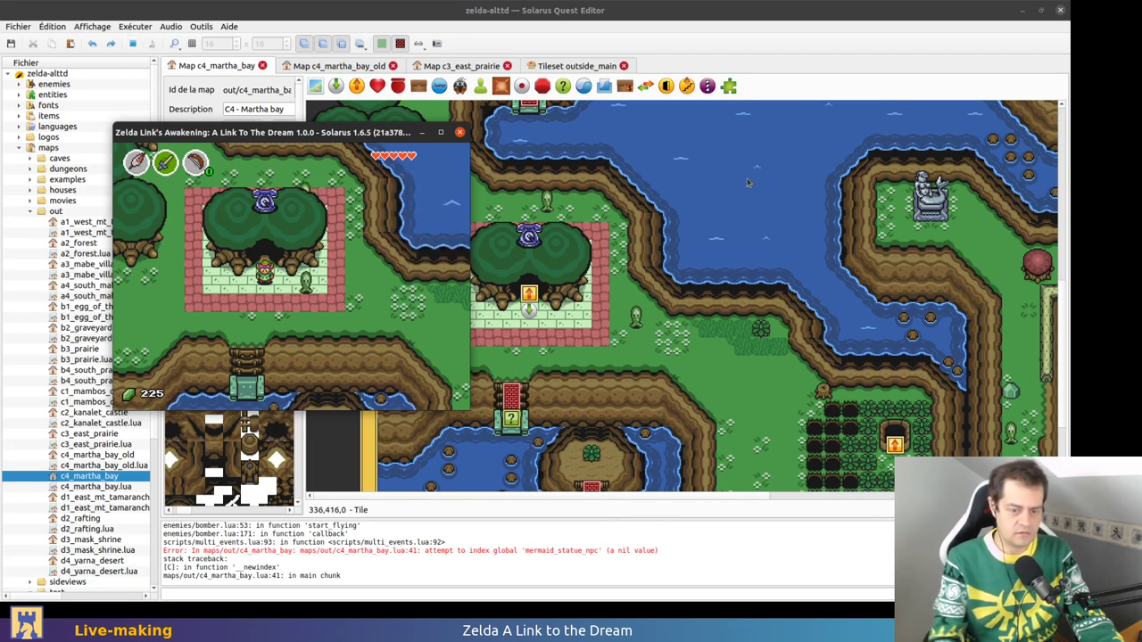
Playtest the ladder south of the telephone tree, walk around the tree and swim in the bay, and close the game
{"action": "key", "text": "Down"}
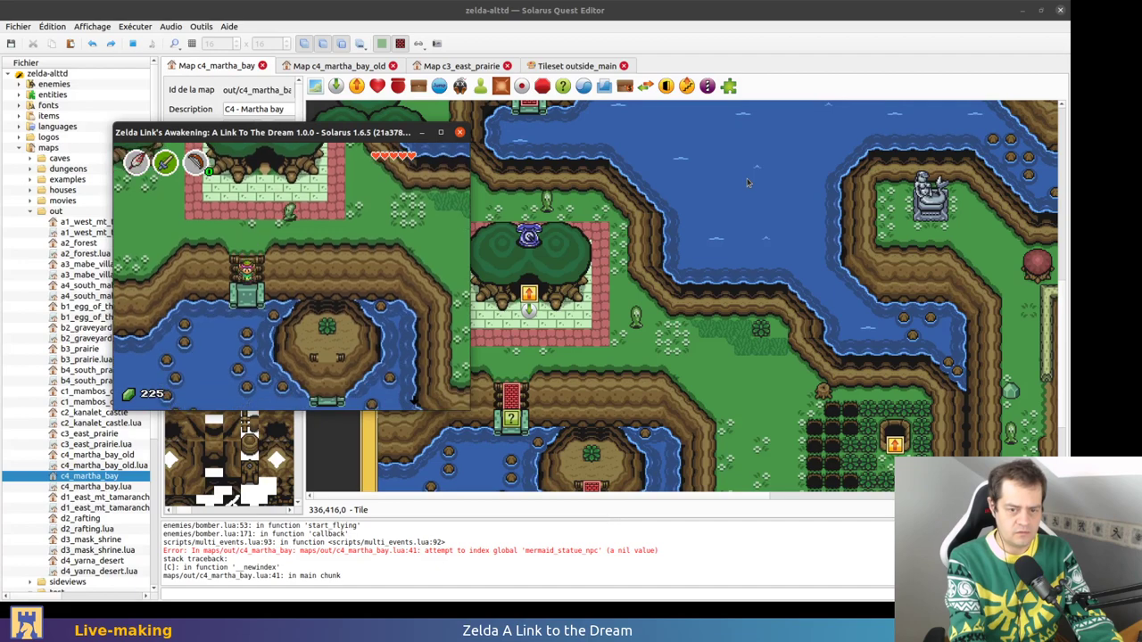
{"action": "key", "text": "Up"}
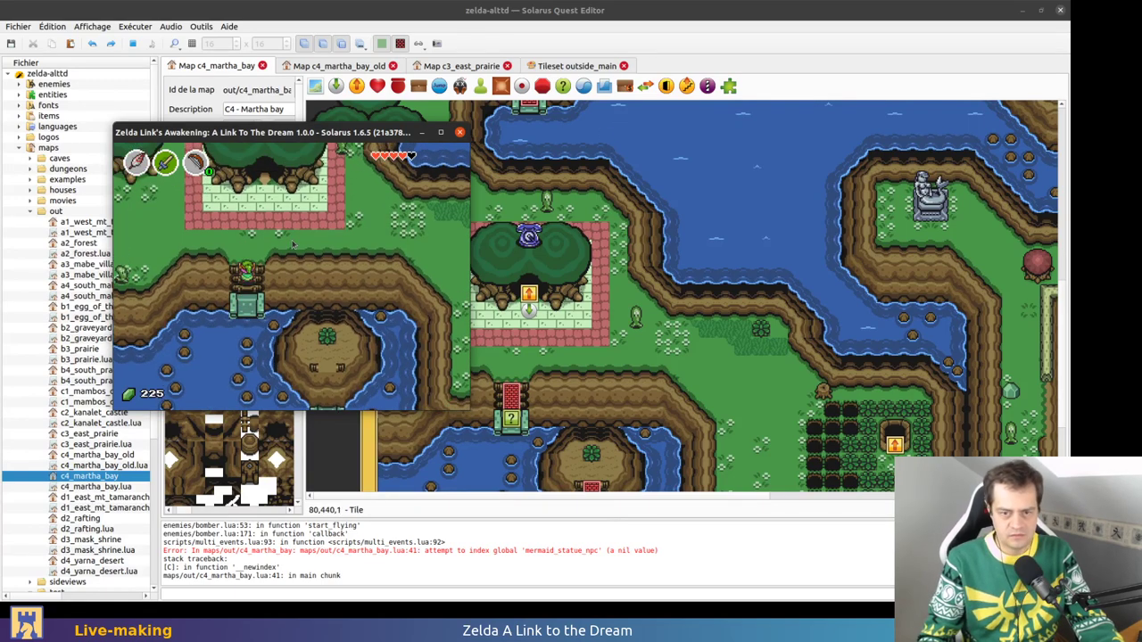
{"action": "key", "text": "Up"}
{"action": "key", "text": "Right"}
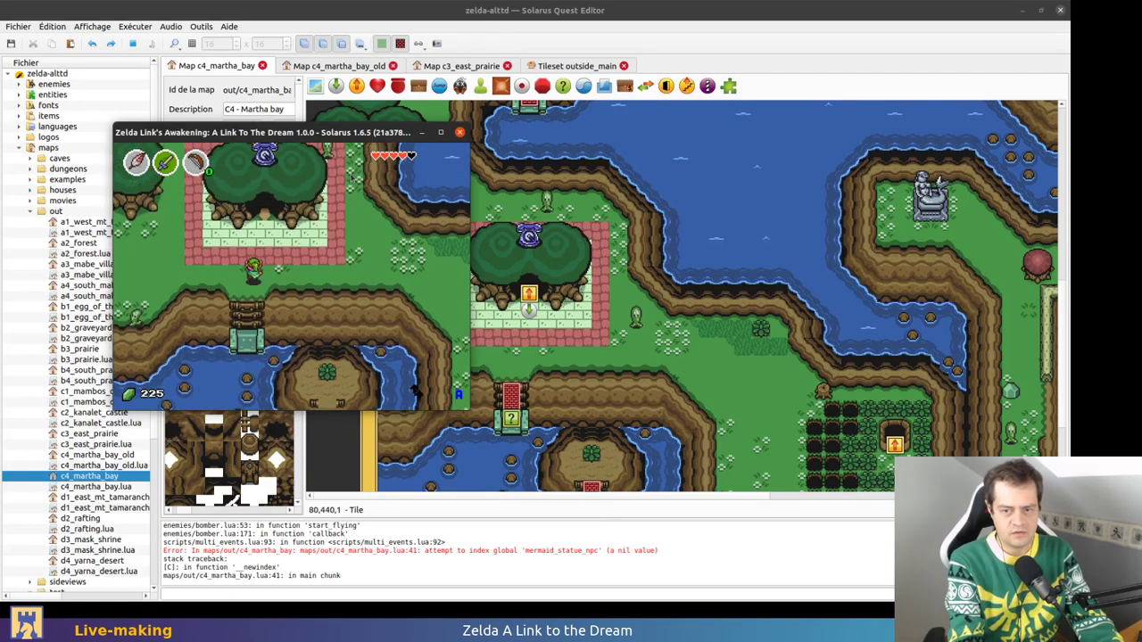
{"action": "key", "text": "Up"}
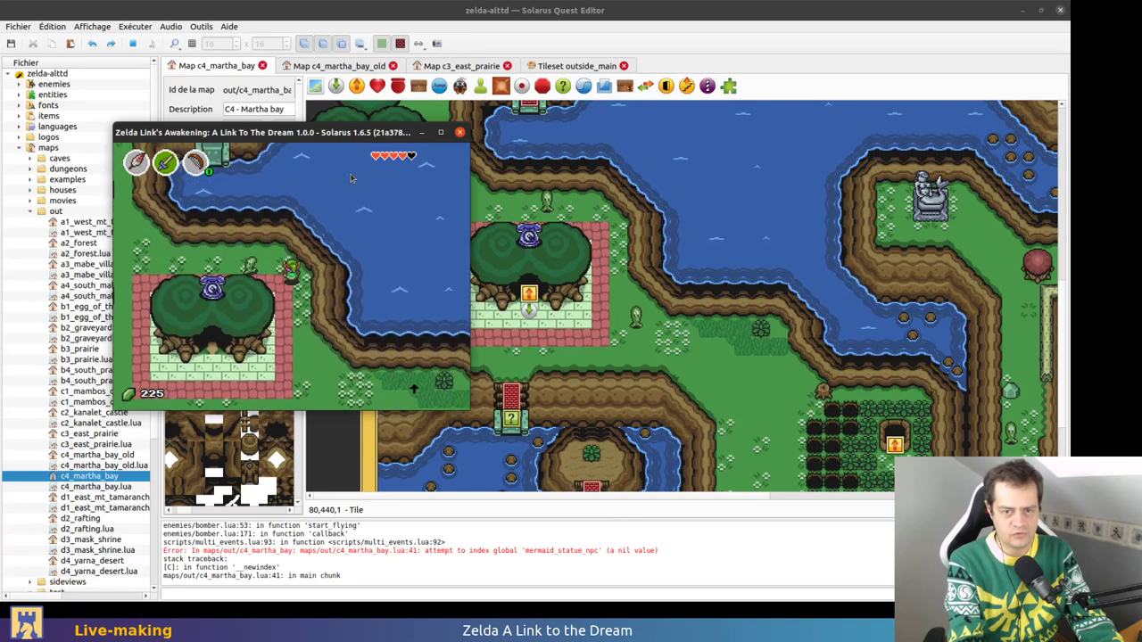
{"action": "key", "text": "Right"}
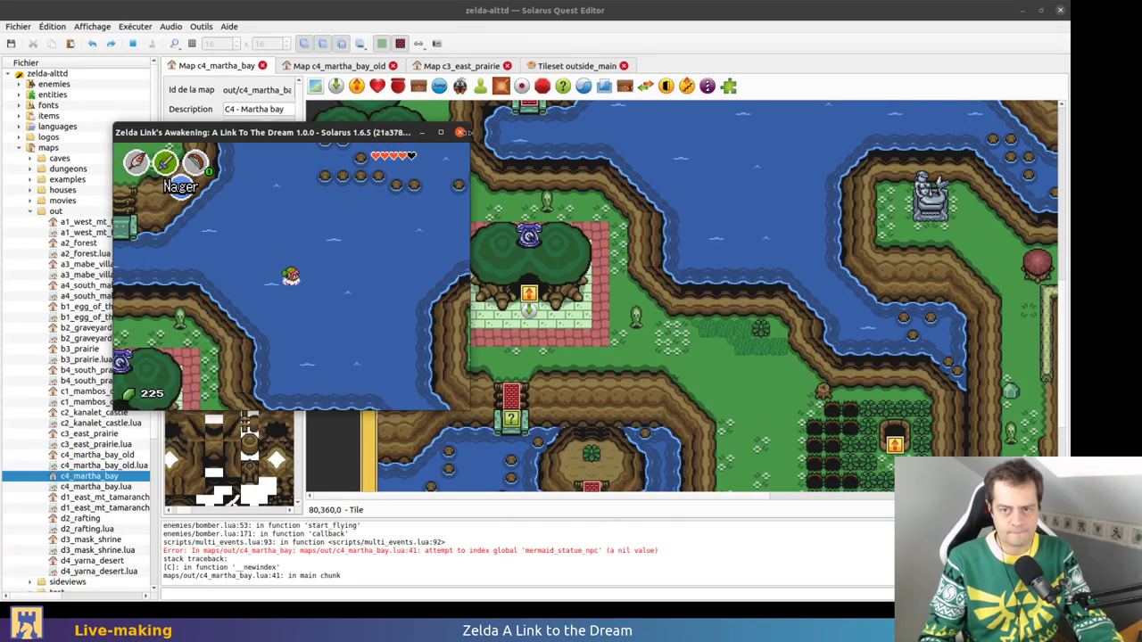
{"action": "left_click", "coordinate": [461, 132]}
Hide layer 1 to inspect the layer 0 parts of the ladder south of the telephone tree
{"action": "scroll", "coordinate": [659, 378], "scroll_direction": "down", "scroll_amount": 2}
{"action": "scroll", "coordinate": [470, 256], "scroll_direction": "up", "scroll_amount": 1, "text": "ctrl"}
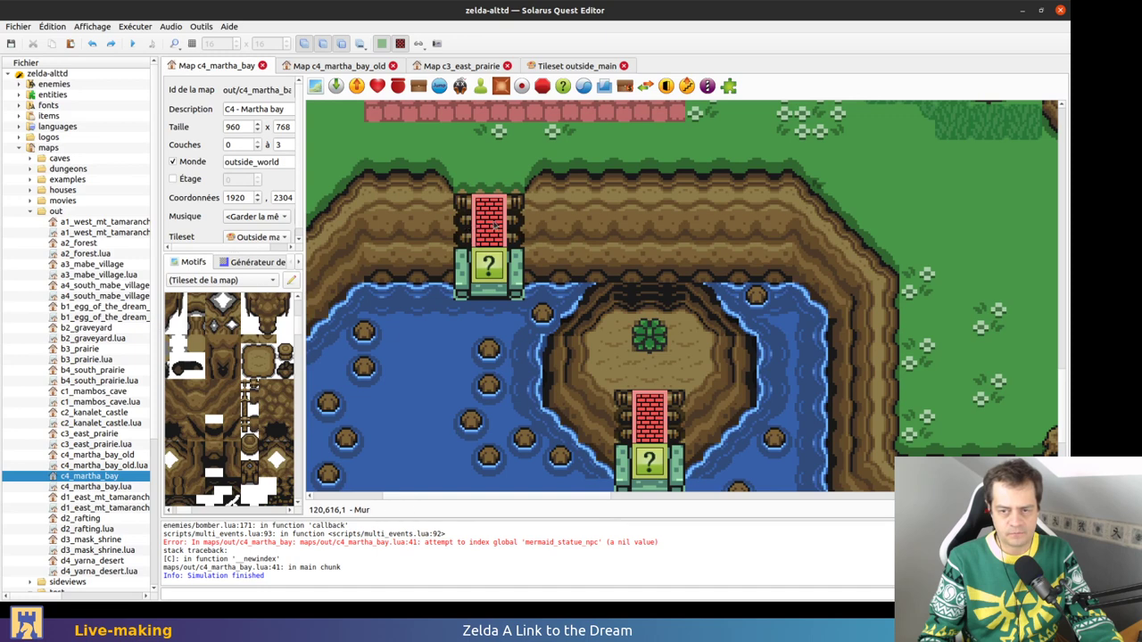
{"action": "left_click", "coordinate": [496, 219]}
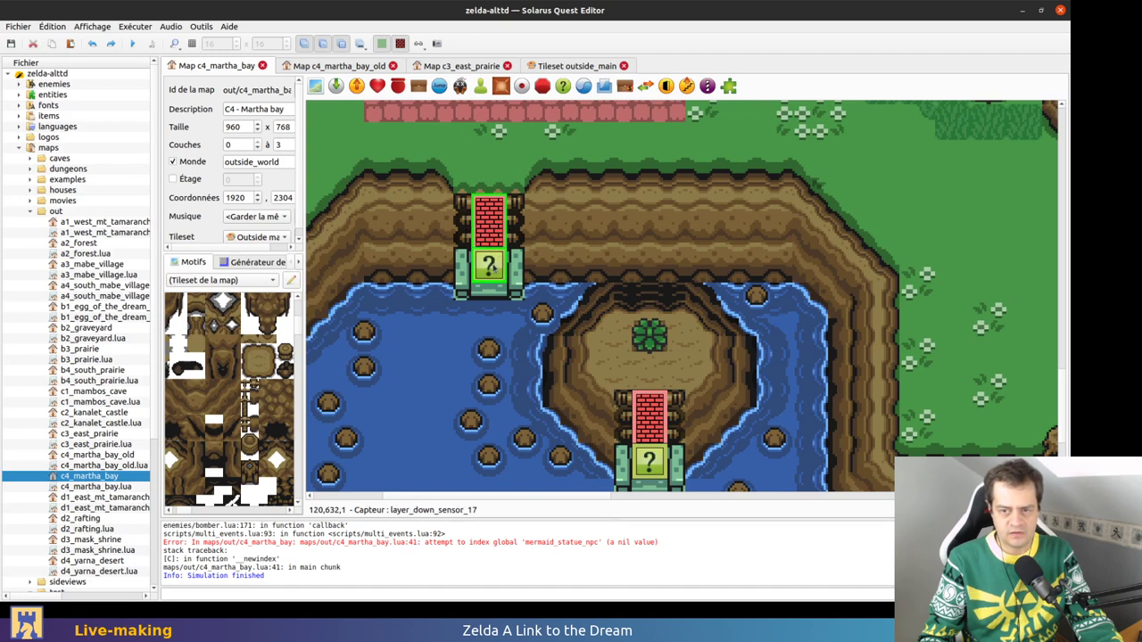
{"action": "key", "text": "Escape"}
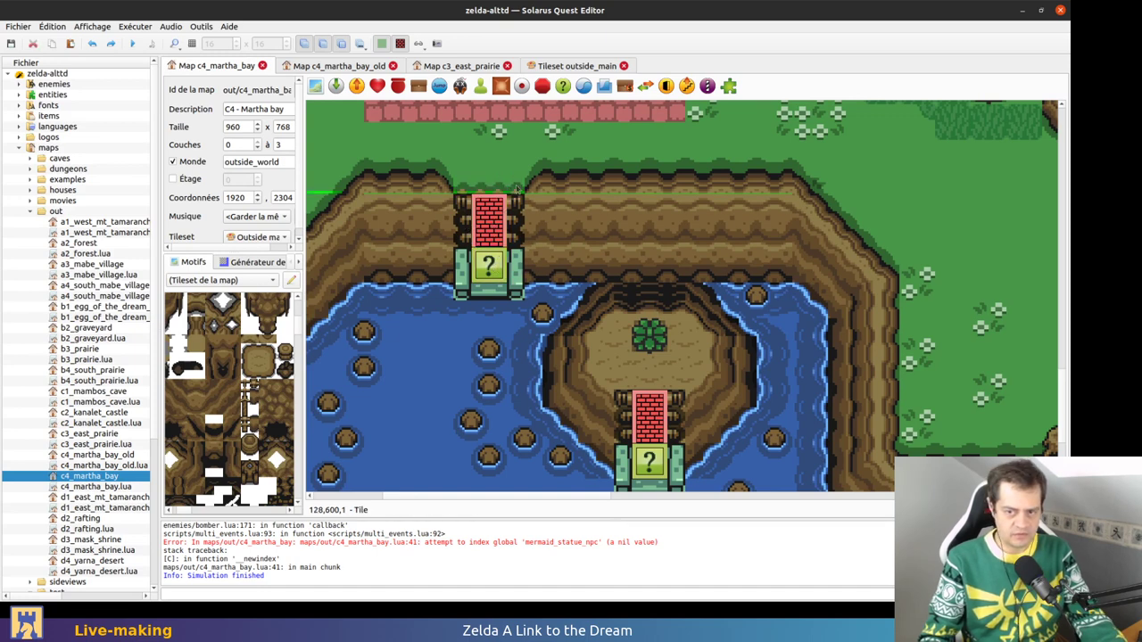
{"action": "key", "text": "1"}
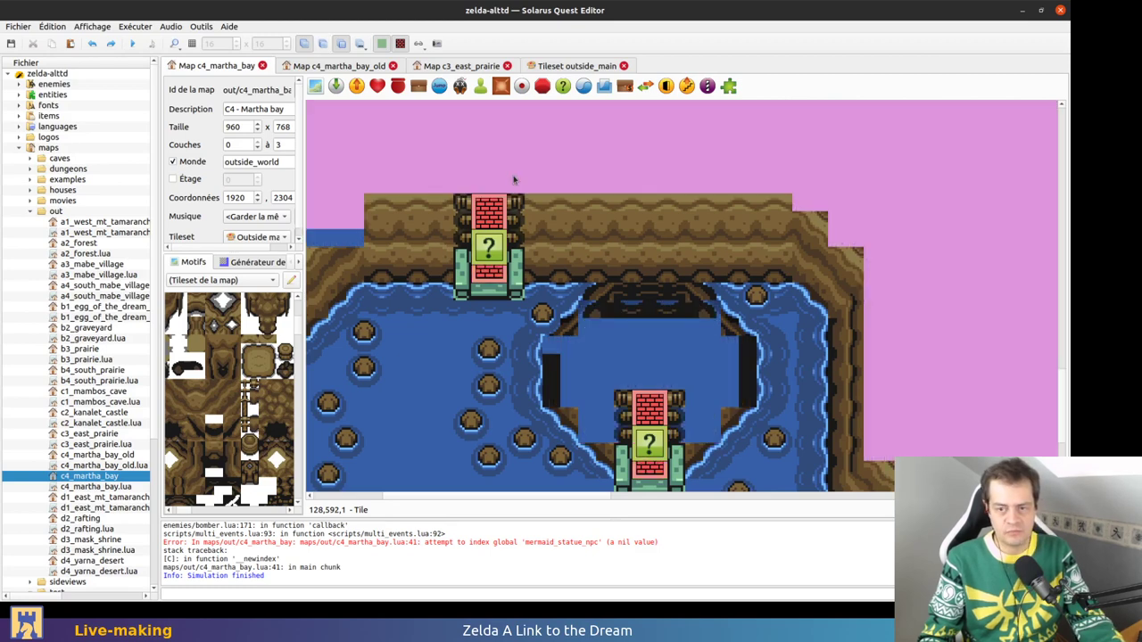
Try moving the ladder's layer 0 parts up off the cliff and shifting its wall aside, and undo the wall shift
{"action": "left_click_drag", "start_coordinate": [427, 153], "coordinate": [544, 306]}
{"action": "left_click_drag", "start_coordinate": [497, 283], "coordinate": [535, 172]}
{"action": "scroll", "coordinate": [480, 156], "scroll_direction": "up", "scroll_amount": 2}
{"action": "left_click", "coordinate": [464, 174]}
{"action": "key", "text": "Right"}
{"action": "key", "text": "Right"}
{"action": "key", "text": "Right"}
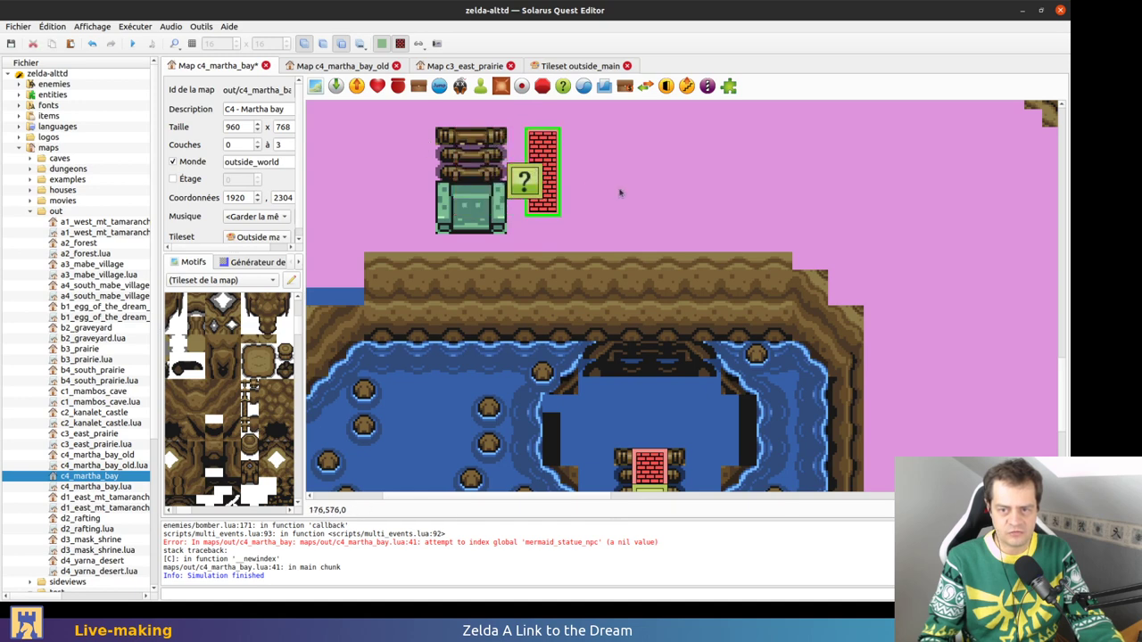
{"action": "key", "text": "ctrl+z"}
{"action": "key", "text": "ctrl+z"}
{"action": "left_click", "coordinate": [620, 196]}
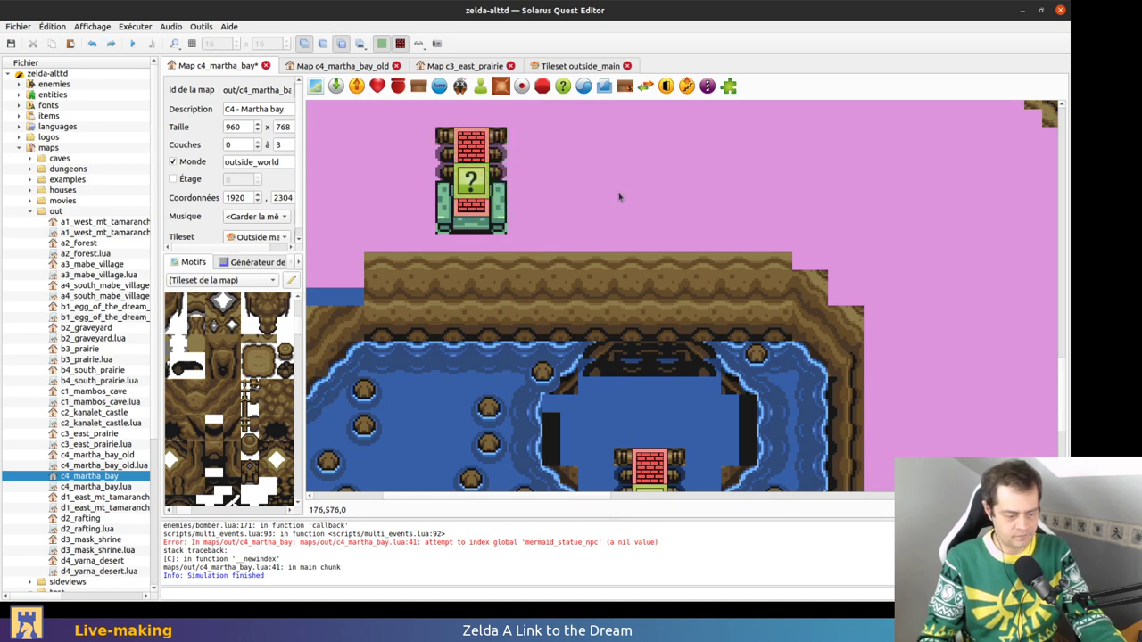
Isolate layer 1, try moving the ladder's sensor and neighbouring parts, and undo the ladder moves with all layers displayed again
{"action": "key", "text": "0"}
{"action": "key", "text": "1"}
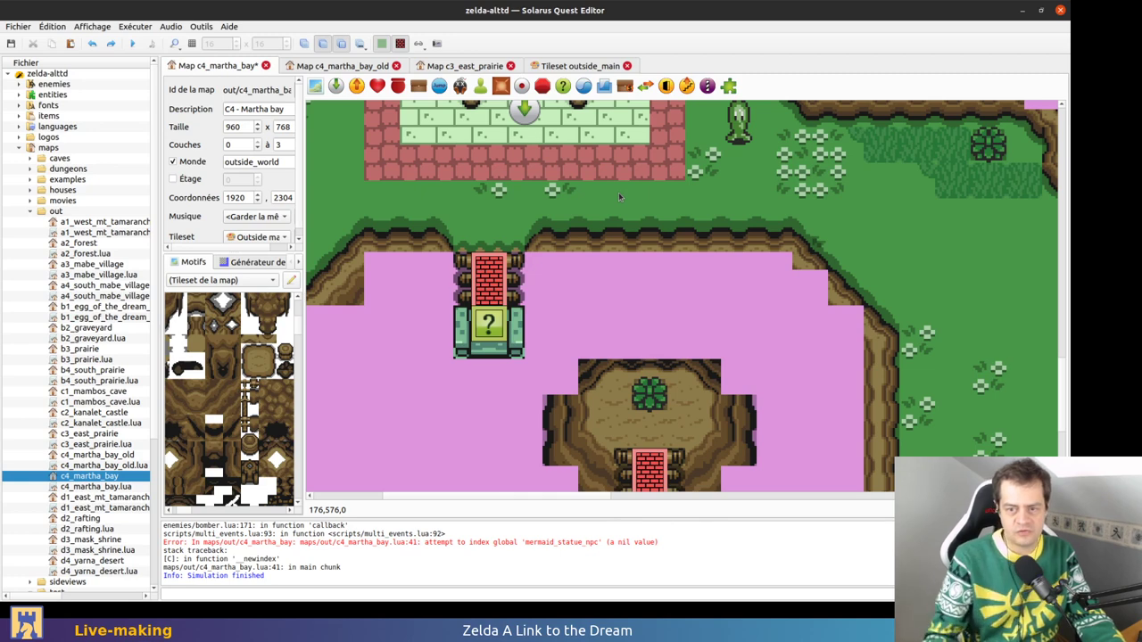
{"action": "left_click", "coordinate": [487, 333]}
{"action": "left_click_drag", "start_coordinate": [487, 333], "coordinate": [497, 363]}
{"action": "left_click", "coordinate": [490, 357]}
{"action": "left_click_drag", "start_coordinate": [431, 343], "coordinate": [510, 308]}
{"action": "key", "text": "ctrl+z"}
{"action": "key", "text": "ctrl+z"}
{"action": "key", "text": "ctrl+z"}
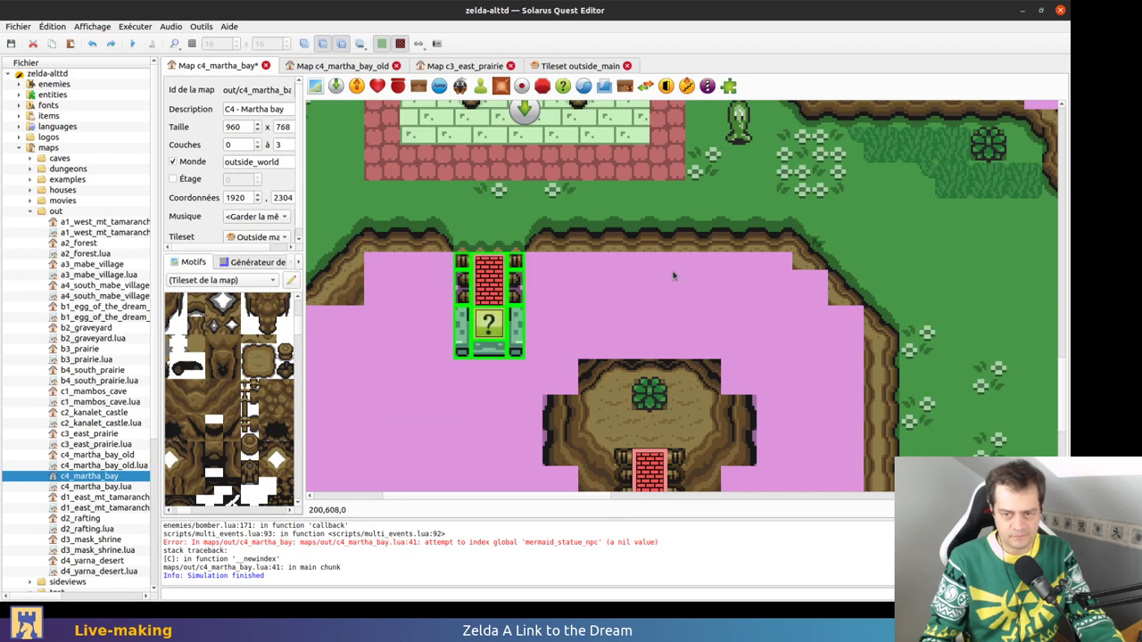
{"action": "key", "text": "ctrl+z"}
{"action": "key", "text": "ctrl+shift+z"}
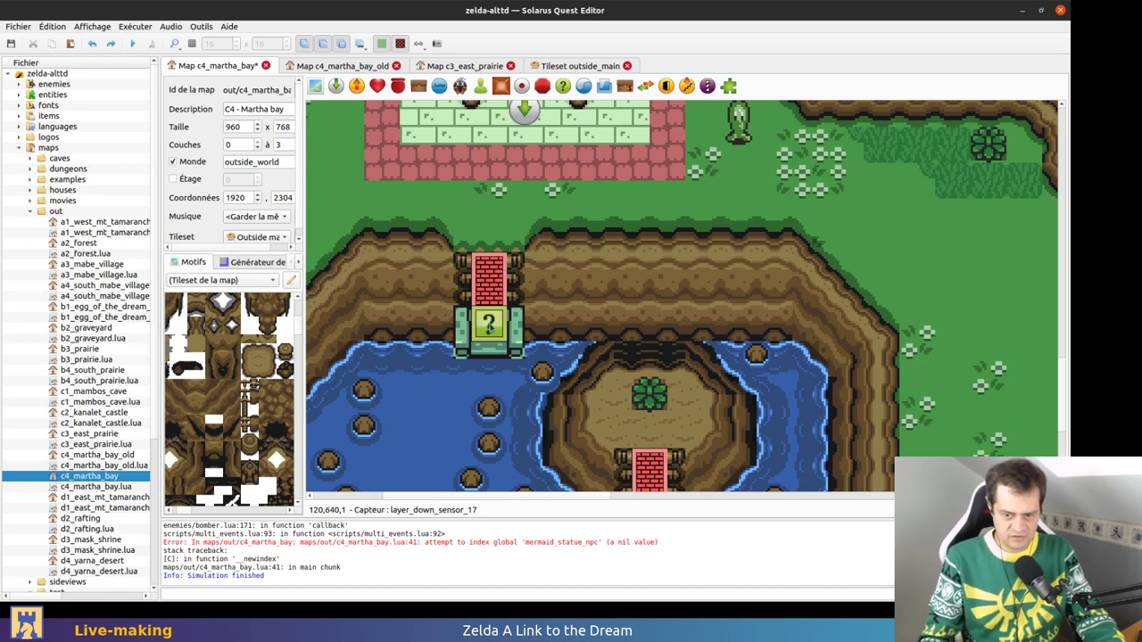
Look over the telephone tree and the ladder south of it with all layers displayed
{"action": "scroll", "coordinate": [486, 225], "scroll_direction": "up", "scroll_amount": 3}
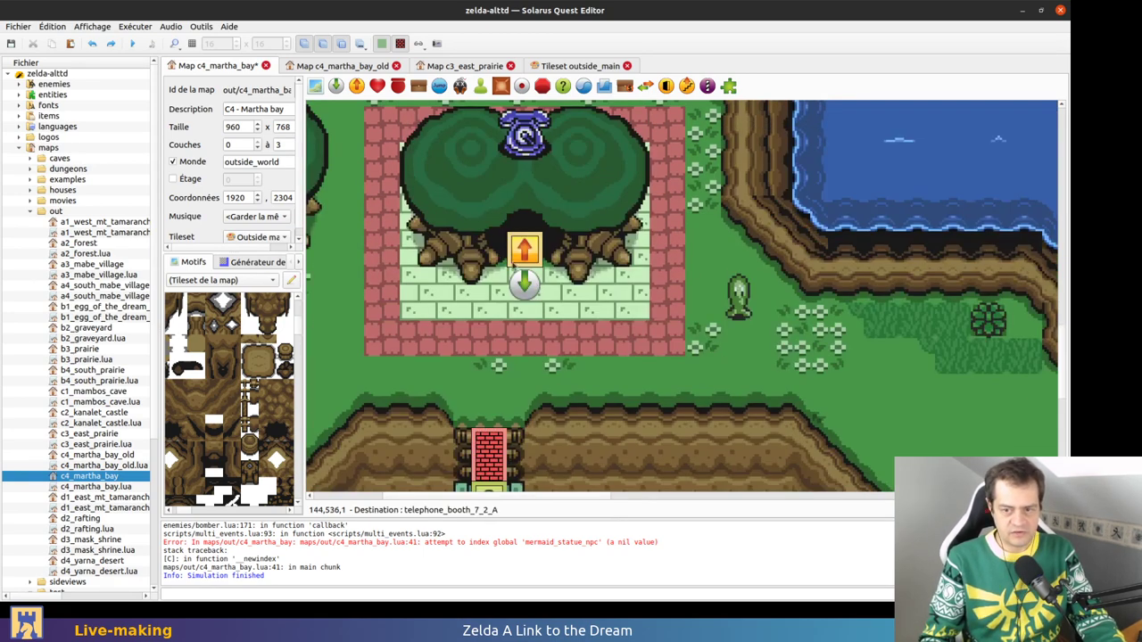
{"action": "scroll", "coordinate": [515, 336], "scroll_direction": "down", "scroll_amount": 3}
{"action": "scroll", "coordinate": [515, 335], "scroll_direction": "left", "scroll_amount": 3}
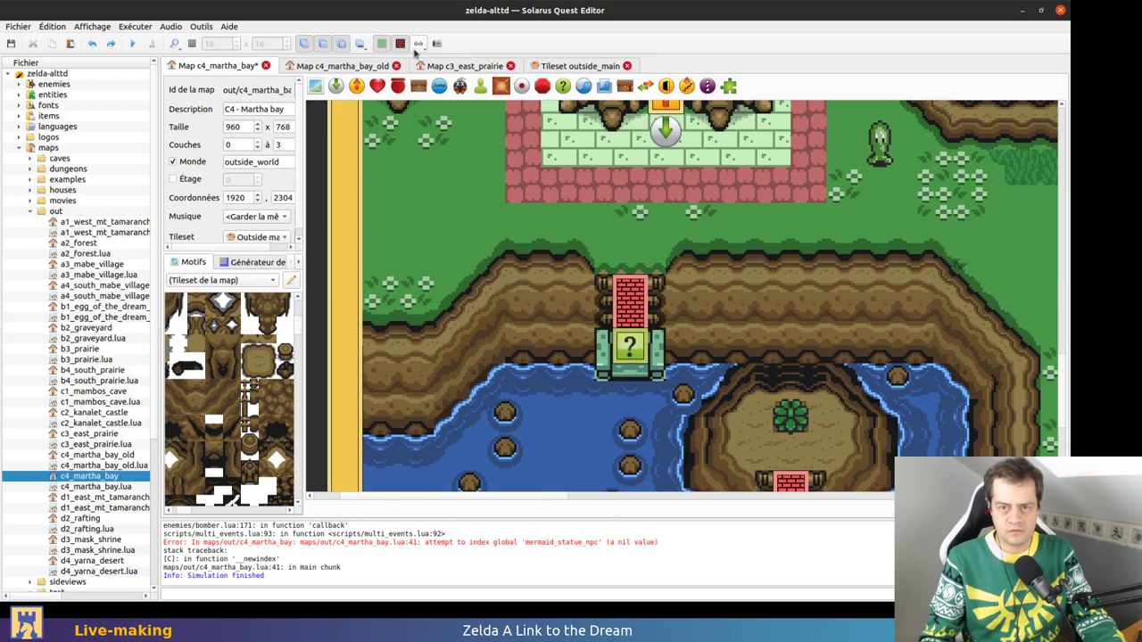
{"action": "left_click", "coordinate": [361, 42]}
{"action": "left_click", "coordinate": [366, 60]}
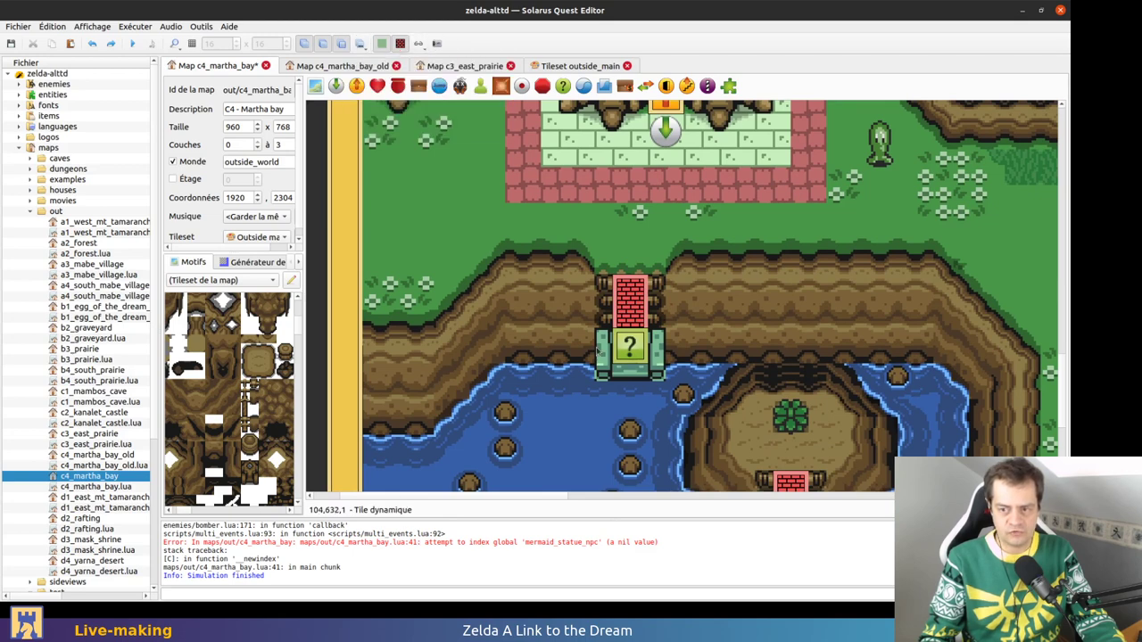
Try moving the wall off the ladder south of the telephone tree, undo the move and save the map
{"action": "left_click_drag", "start_coordinate": [599, 317], "coordinate": [556, 277]}
{"action": "key", "text": "ctrl+z"}
{"action": "scroll", "coordinate": [711, 256], "scroll_direction": "down", "scroll_amount": 1, "text": "ctrl"}
{"action": "left_click", "coordinate": [511, 285]}
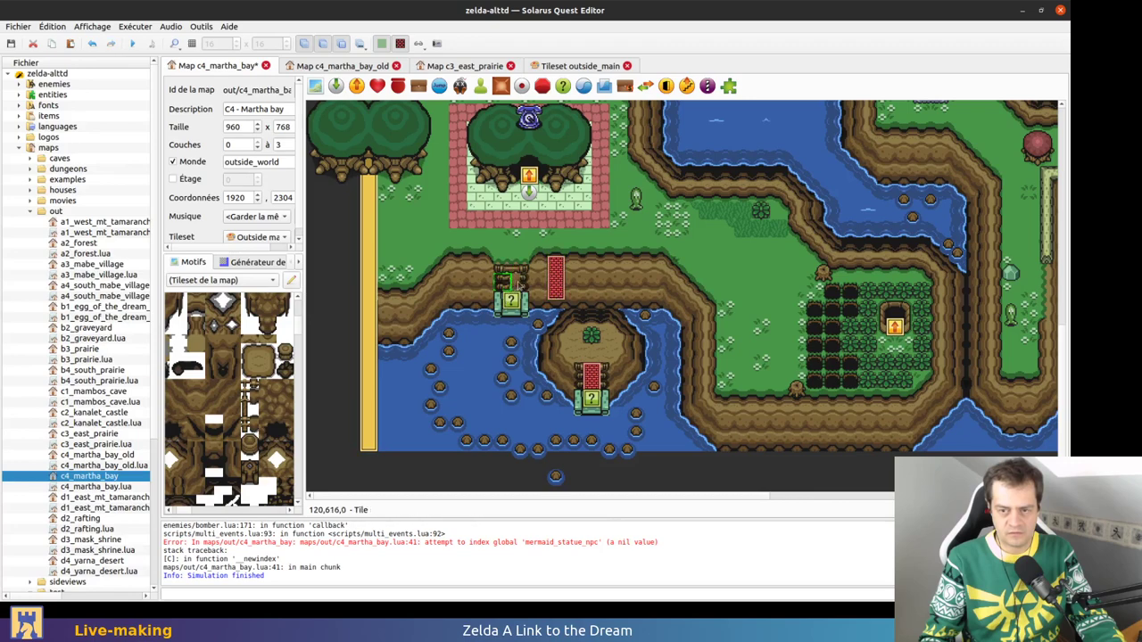
{"action": "scroll", "coordinate": [617, 211], "scroll_direction": "up", "scroll_amount": 2}
{"action": "key", "text": "ctrl+z"}
{"action": "key", "text": "ctrl+s"}
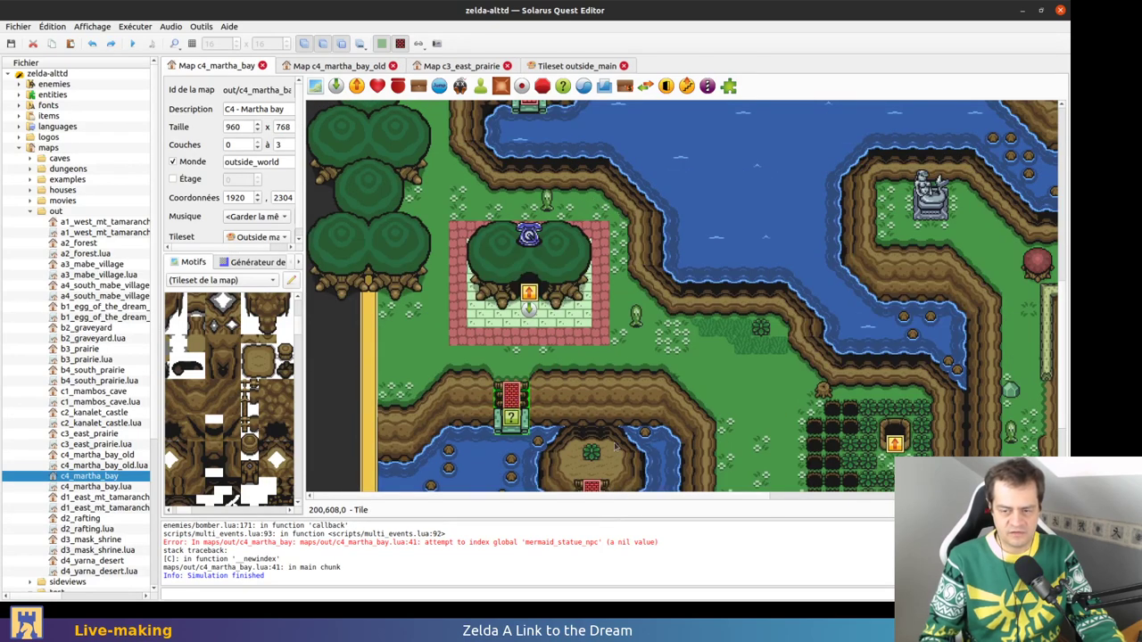
Examine the cliff and ladder south of the telephone tree by toggling layers 0 and 1 off and on
{"action": "scroll", "coordinate": [615, 448], "scroll_direction": "down", "scroll_amount": 3}
{"action": "scroll", "coordinate": [571, 268], "scroll_direction": "up", "scroll_amount": 1, "text": "ctrl"}
{"action": "left_click", "coordinate": [556, 210]}
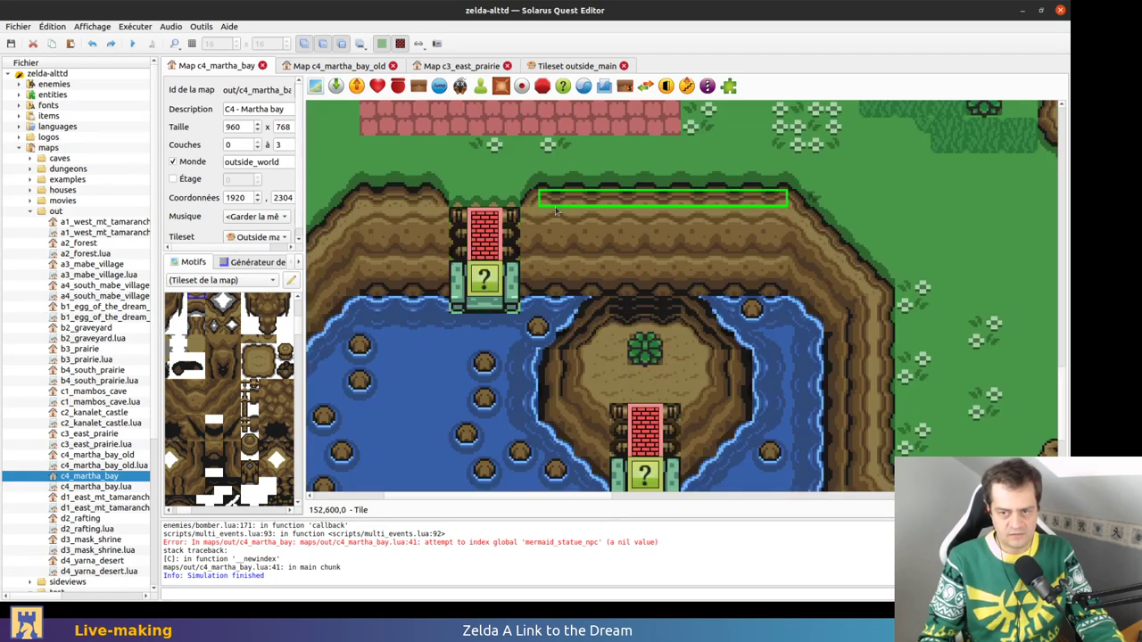
{"action": "left_click", "coordinate": [360, 44]}
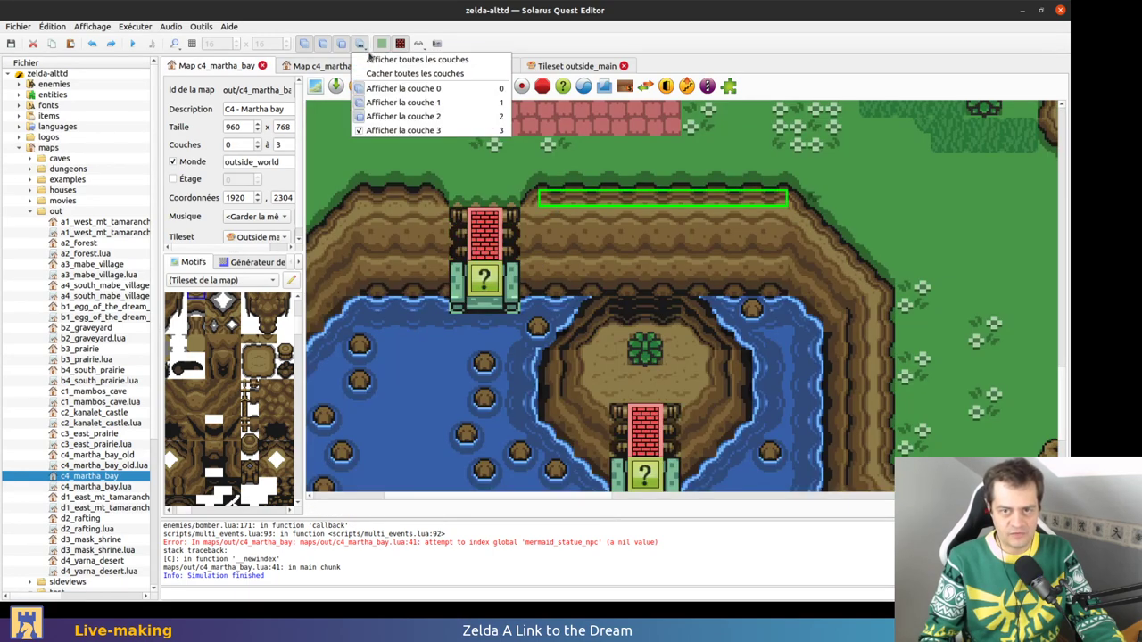
{"action": "left_click", "coordinate": [366, 60]}
{"action": "key", "text": "0"}
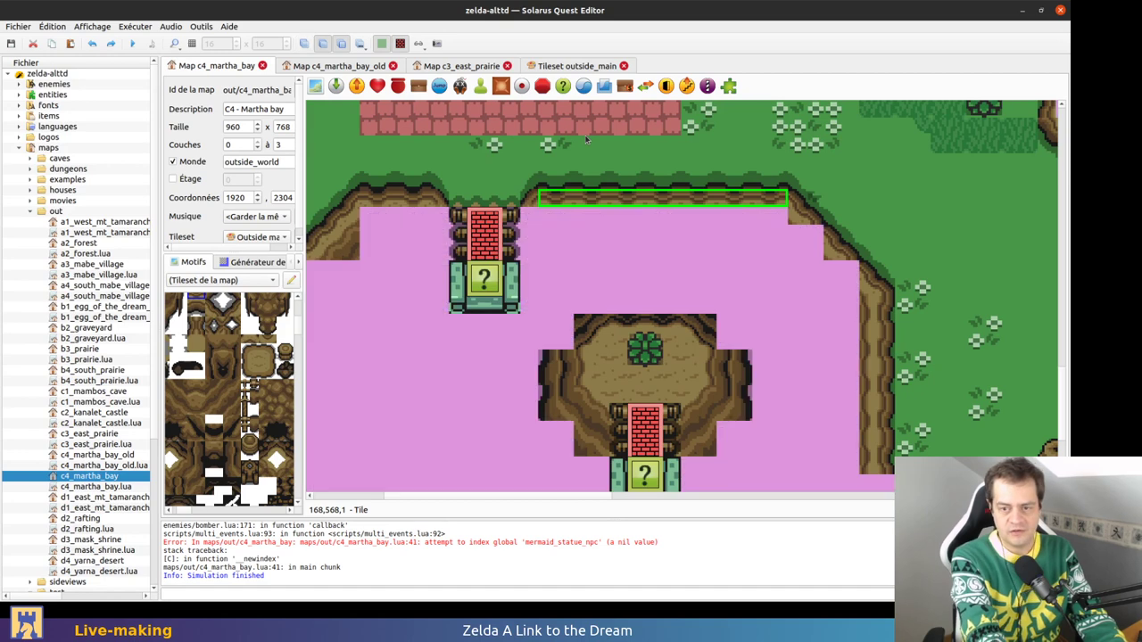
{"action": "key", "text": "ctrl+1"}
{"action": "key", "text": "ctrl+1"}
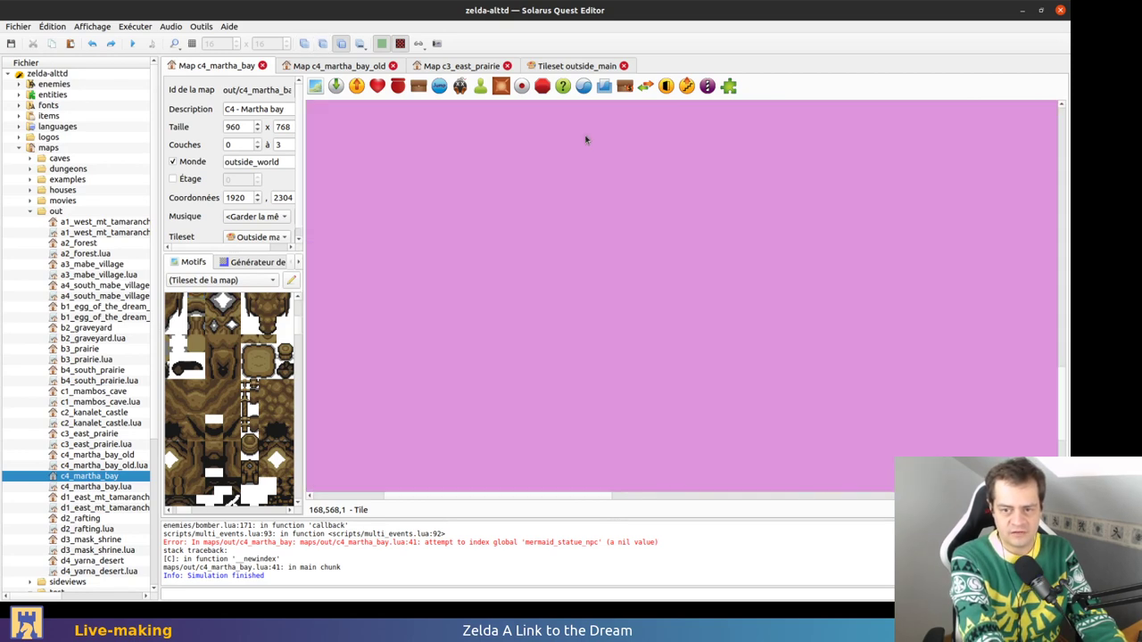
{"action": "key", "text": "1"}
{"action": "key", "text": "0"}
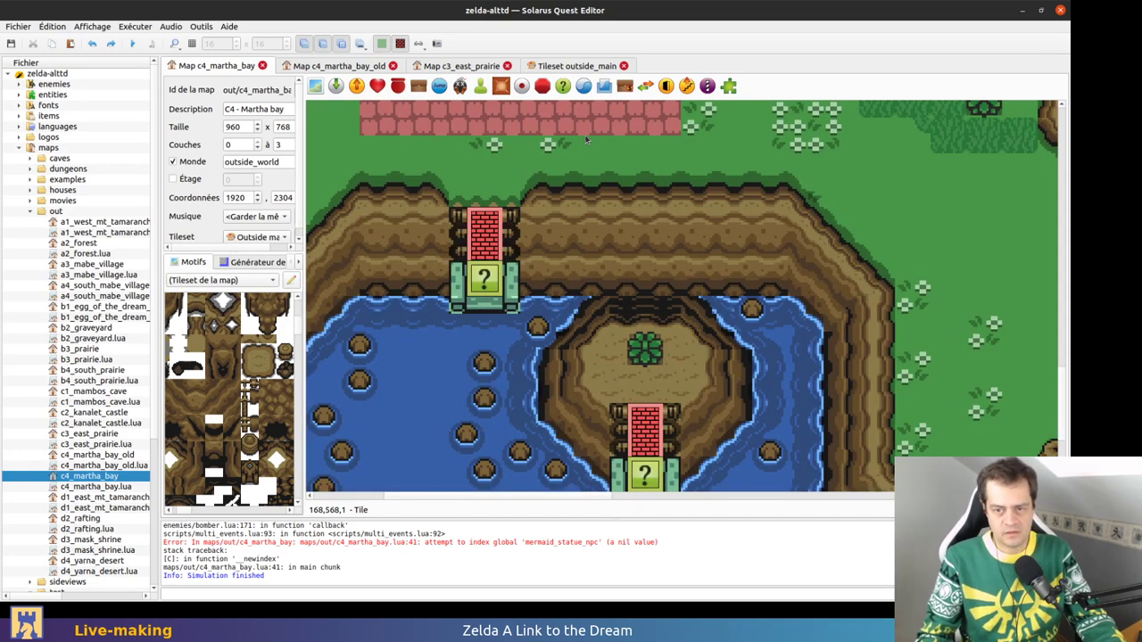
Copy the ladder south of the telephone tree with its walls and sensors, and place the copy below the map's south edge
{"action": "left_click_drag", "start_coordinate": [443, 329], "coordinate": [528, 204]}
{"action": "scroll", "coordinate": [586, 355], "scroll_direction": "down", "scroll_amount": 4}
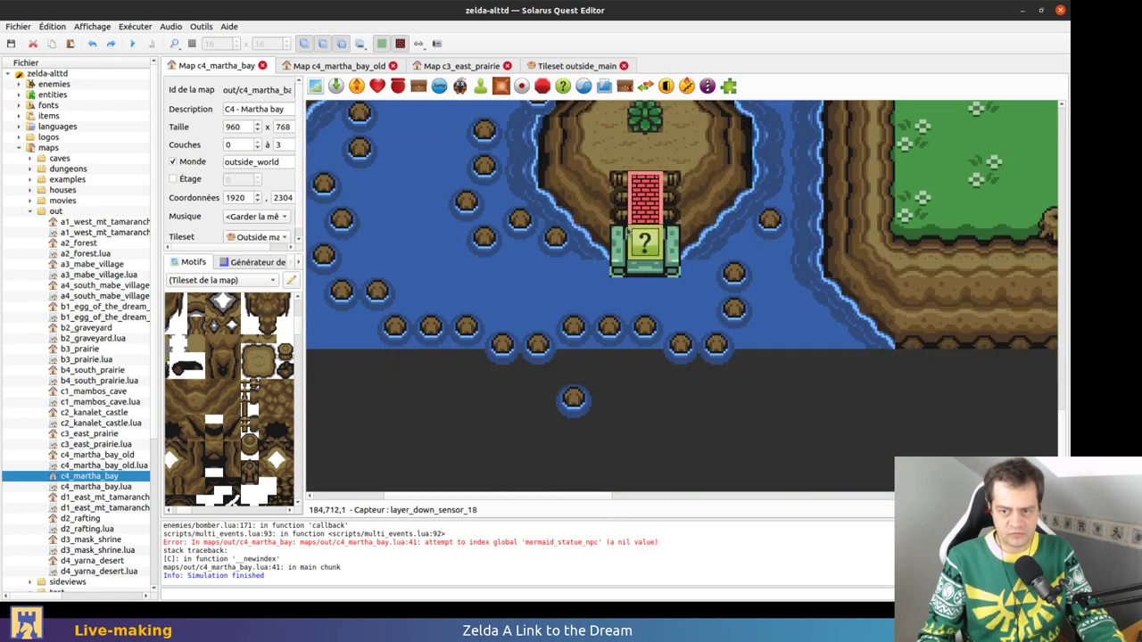
{"action": "key", "text": "ctrl+v"}
{"action": "left_click", "coordinate": [664, 458]}
Delete the stray rock outside the map's south edge and shift the ladder copy slightly northwest
{"action": "left_click_drag", "start_coordinate": [544, 427], "coordinate": [609, 377]}
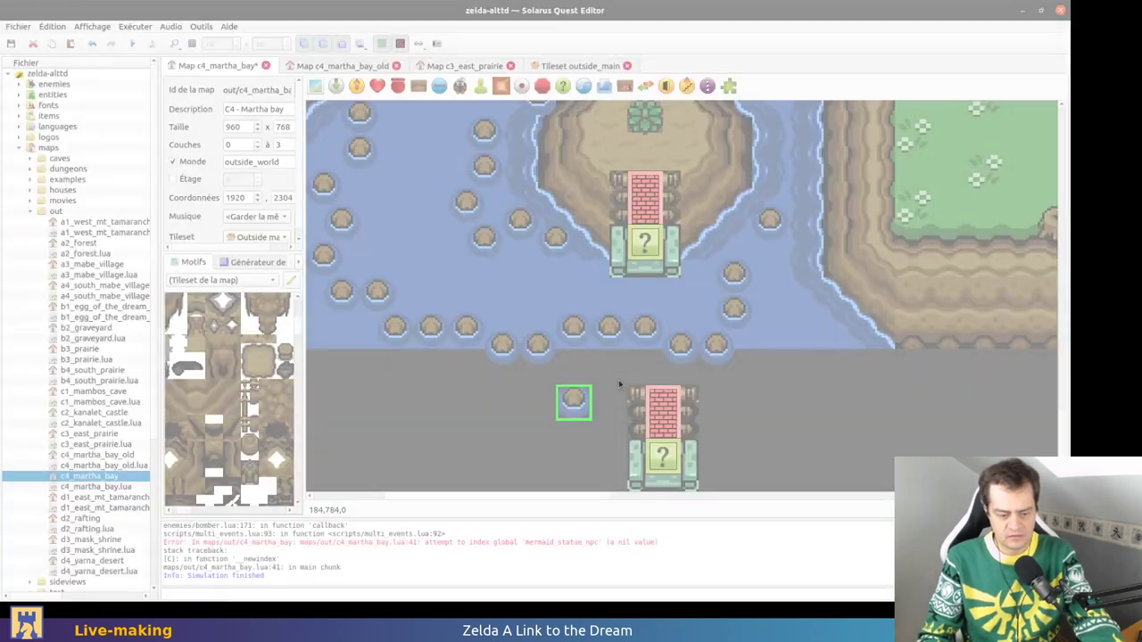
{"action": "key", "text": "Delete"}
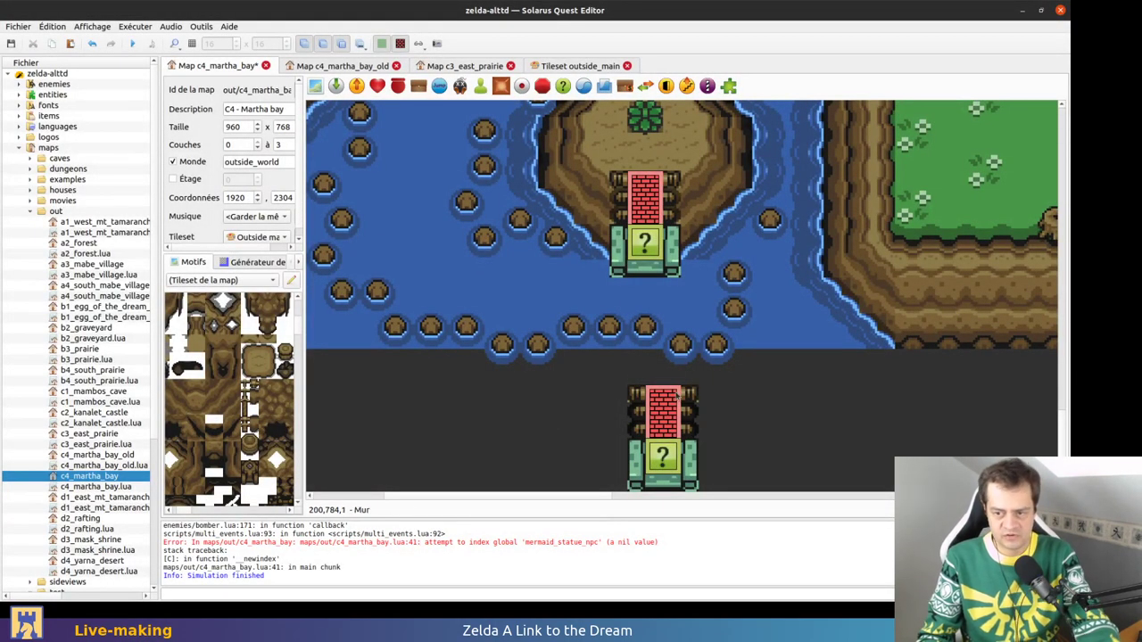
{"action": "left_click_drag", "start_coordinate": [603, 371], "coordinate": [714, 495]}
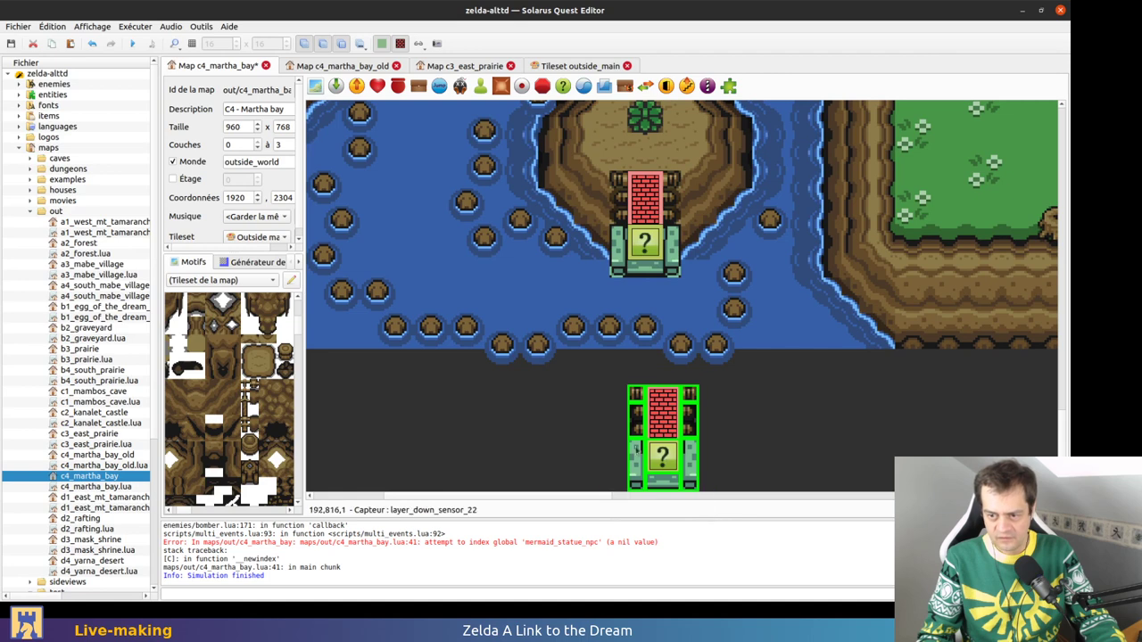
{"action": "left_click_drag", "start_coordinate": [652, 450], "coordinate": [616, 431]}
{"action": "left_click", "coordinate": [706, 444]}
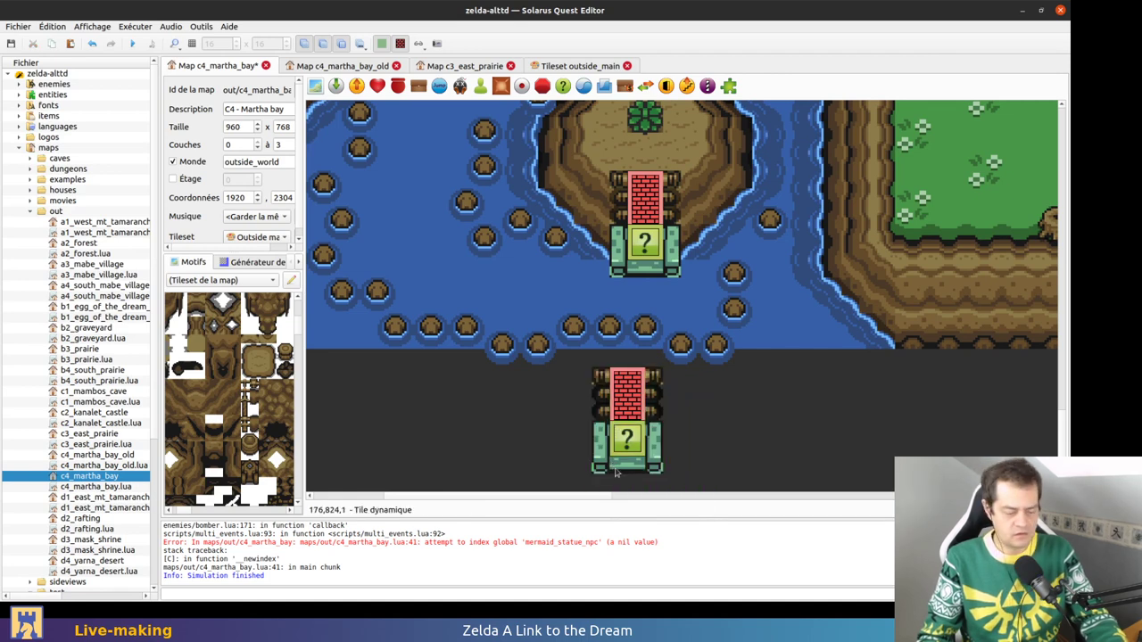
Separate the ladder copy's layer 0 parts from its layer 1 parts and place them to the west
{"action": "key", "text": "1"}
{"action": "left_click_drag", "start_coordinate": [581, 490], "coordinate": [608, 443]}
{"action": "key", "text": "Right"}
{"action": "key", "text": "Right"}
{"action": "key", "text": "Left"}
{"action": "key", "text": "Left"}
{"action": "key", "text": "Left"}
{"action": "key", "text": "Left"}
{"action": "key", "text": "Left"}
{"action": "key", "text": "Left"}
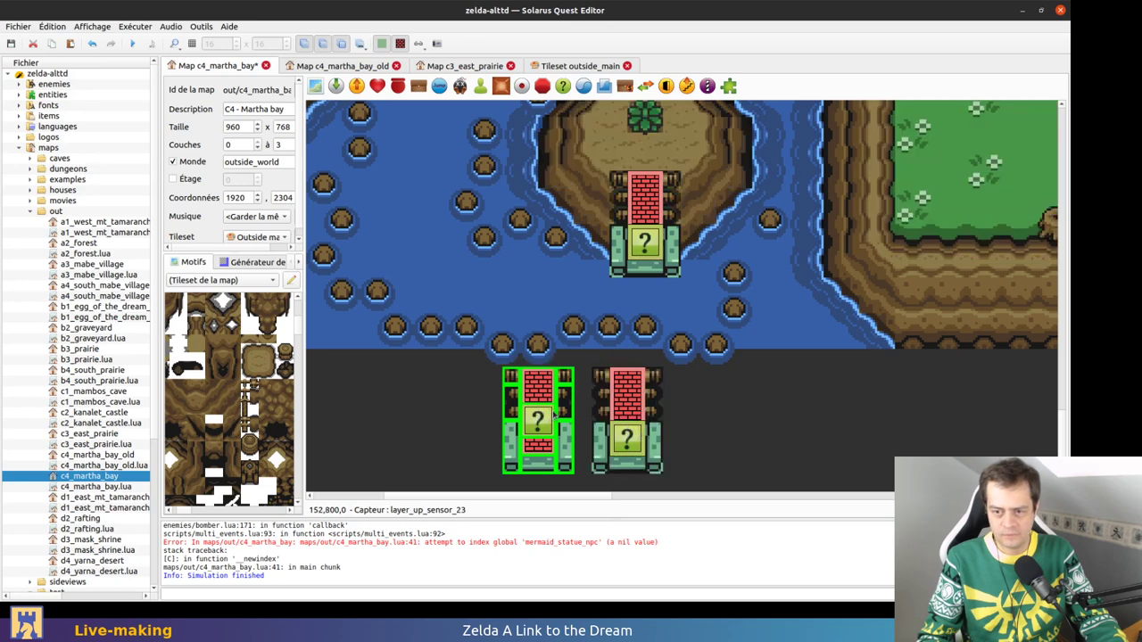
Try pulling the walls, sensor, rungs and base tile off the two separated ladder copies
{"action": "left_click", "coordinate": [726, 423]}
{"action": "left_click_drag", "start_coordinate": [578, 364], "coordinate": [680, 485]}
{"action": "left_click", "coordinate": [683, 470]}
{"action": "left_click_drag", "start_coordinate": [553, 393], "coordinate": [606, 374]}
{"action": "left_click_drag", "start_coordinate": [550, 403], "coordinate": [477, 413]}
{"action": "left_click_drag", "start_coordinate": [541, 440], "coordinate": [470, 441]}
{"action": "left_click_drag", "start_coordinate": [550, 382], "coordinate": [425, 416]}
{"action": "left_click_drag", "start_coordinate": [624, 403], "coordinate": [785, 439]}
{"action": "left_click", "coordinate": [519, 415]}
{"action": "left_click_drag", "start_coordinate": [547, 379], "coordinate": [543, 427]}
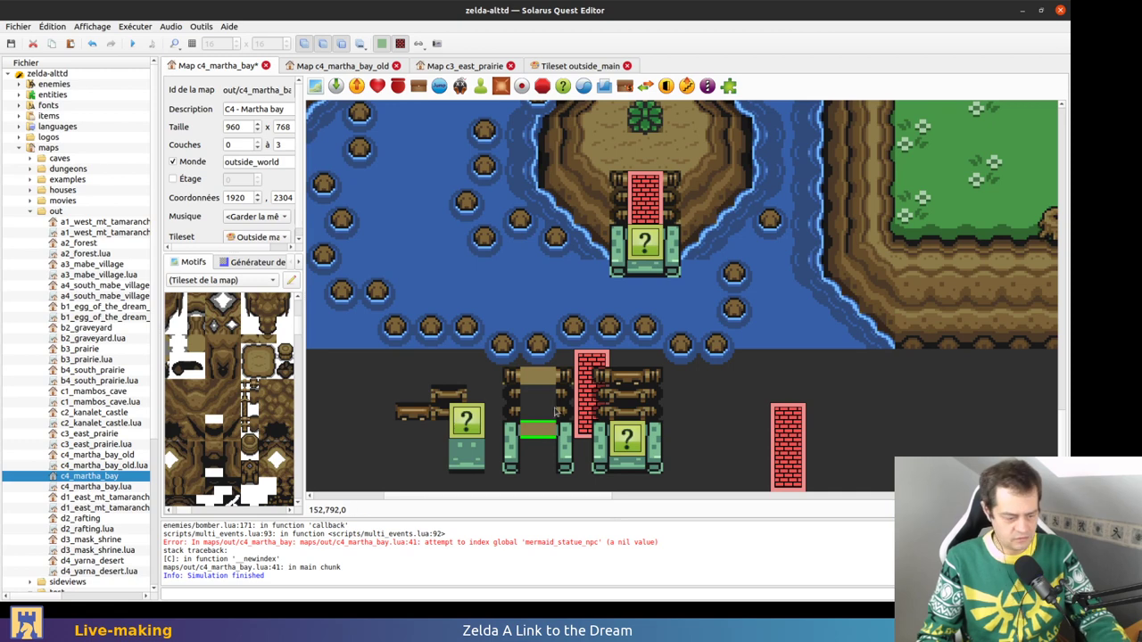
Try deleting the ground tiles inside the west ladder copy and pulling a rung off the east copy
{"action": "key", "text": "Delete"}
{"action": "left_click", "coordinate": [546, 378]}
{"action": "key", "text": "Delete"}
{"action": "left_click", "coordinate": [541, 379]}
{"action": "key", "text": "Delete"}
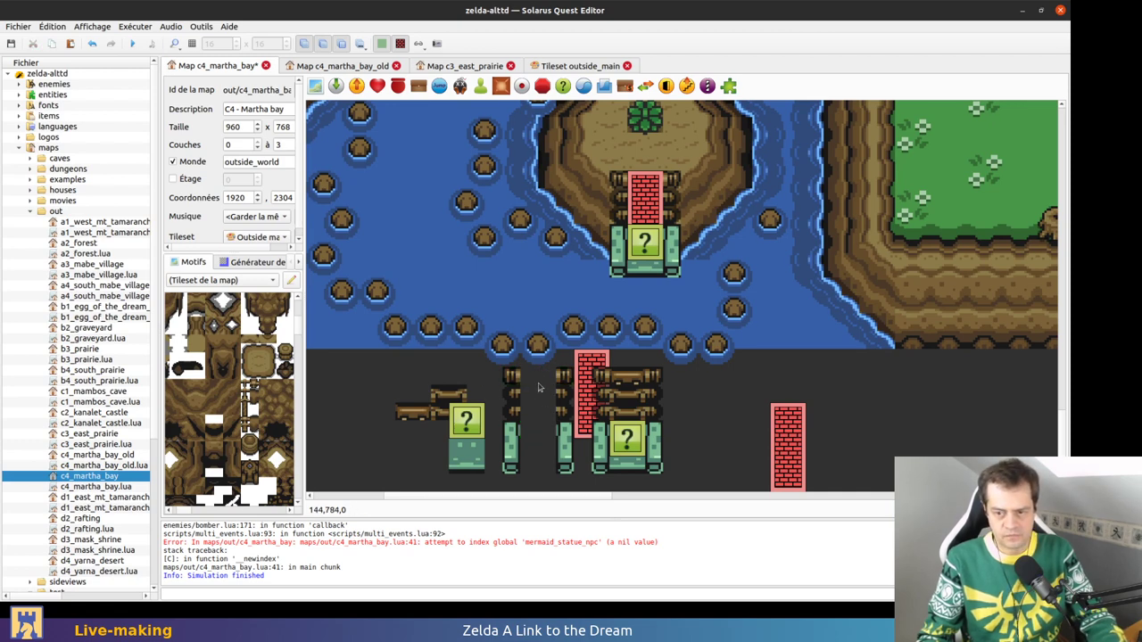
{"action": "left_click_drag", "start_coordinate": [642, 392], "coordinate": [708, 412]}
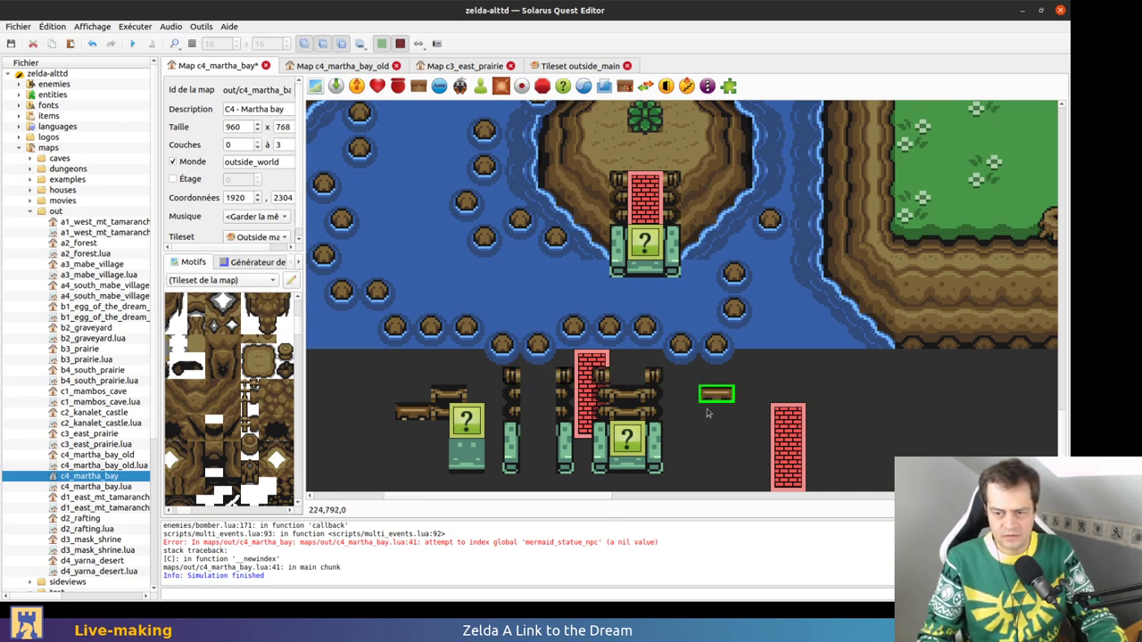
Undo the deletions and part moves on both ladder copies until they are whole again
{"action": "key", "text": "ctrl+z"}
{"action": "key", "text": "ctrl+z"}
{"action": "key", "text": "ctrl+z"}
{"action": "key", "text": "ctrl+z"}
{"action": "key", "text": "ctrl+z"}
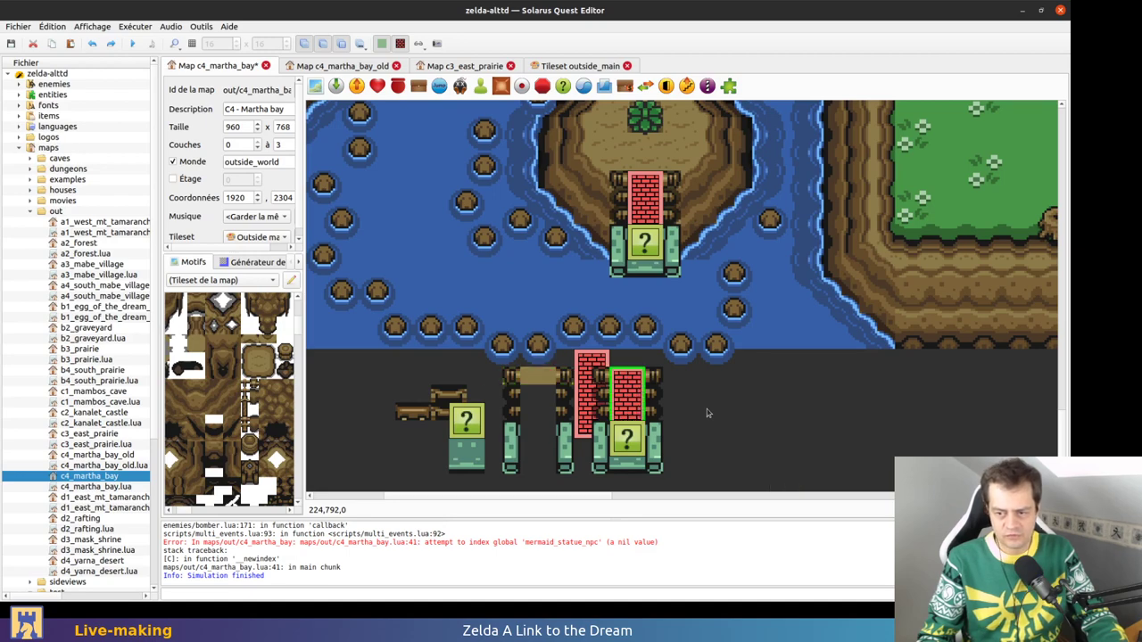
{"action": "key", "text": "ctrl+z"}
{"action": "key", "text": "ctrl+z"}
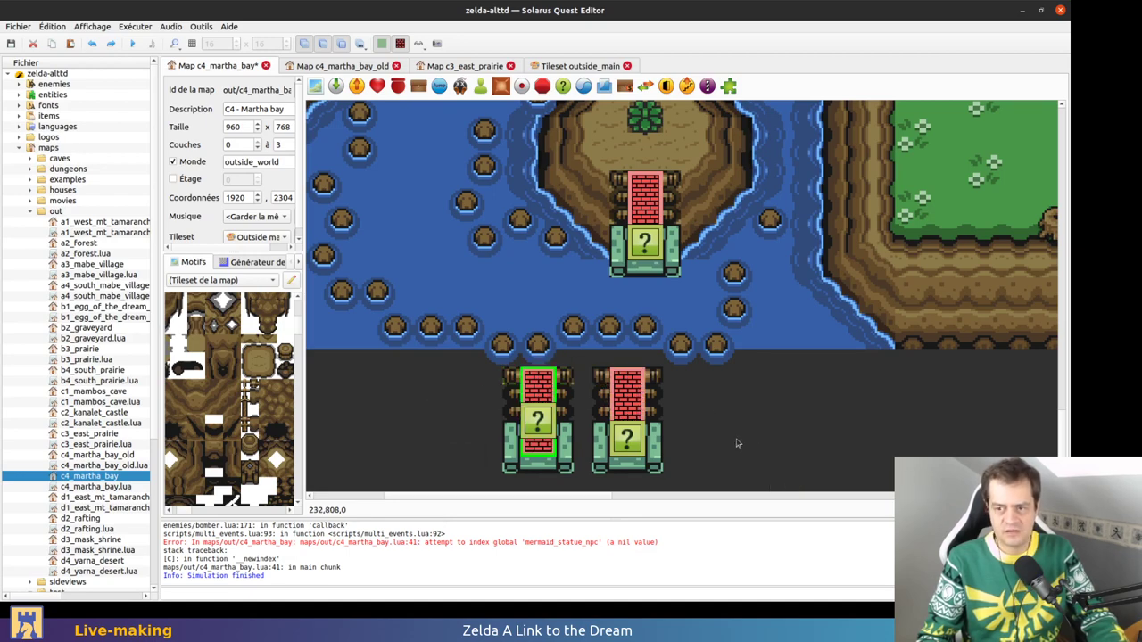
Compare with the original ladder, and move the wall, top rung and a wide ground tile off the west ladder copy
{"action": "scroll", "coordinate": [631, 417], "scroll_direction": "up", "scroll_amount": 3}
{"action": "scroll", "coordinate": [631, 417], "scroll_direction": "up", "scroll_amount": 3}
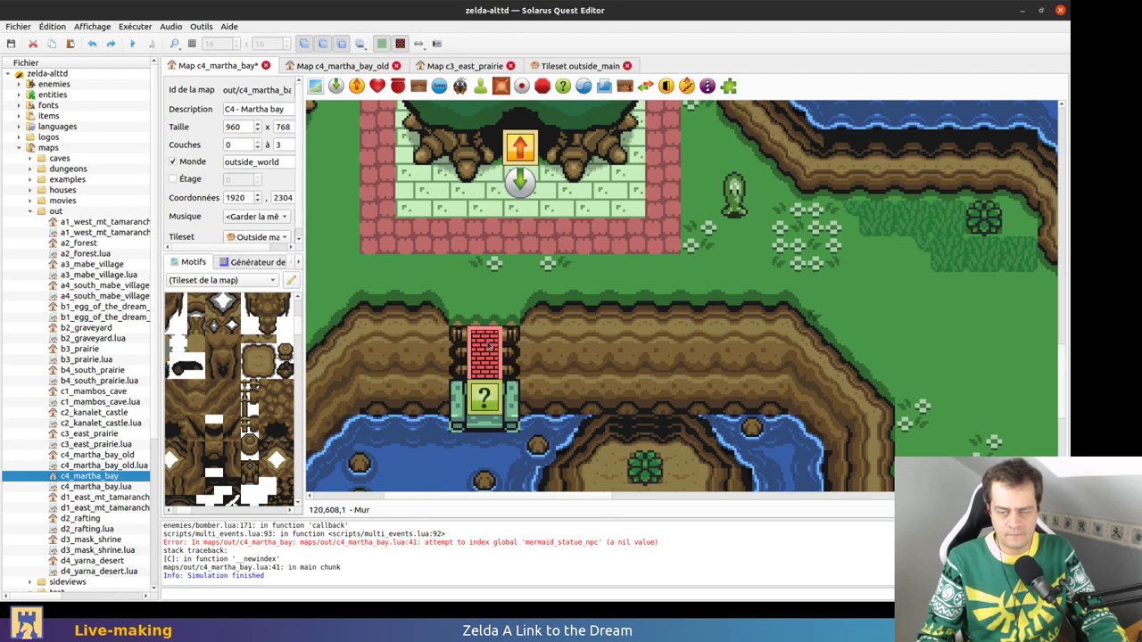
{"action": "scroll", "coordinate": [545, 375], "scroll_direction": "down", "scroll_amount": 5}
{"action": "left_click_drag", "start_coordinate": [547, 391], "coordinate": [444, 375]}
{"action": "left_click", "coordinate": [538, 383]}
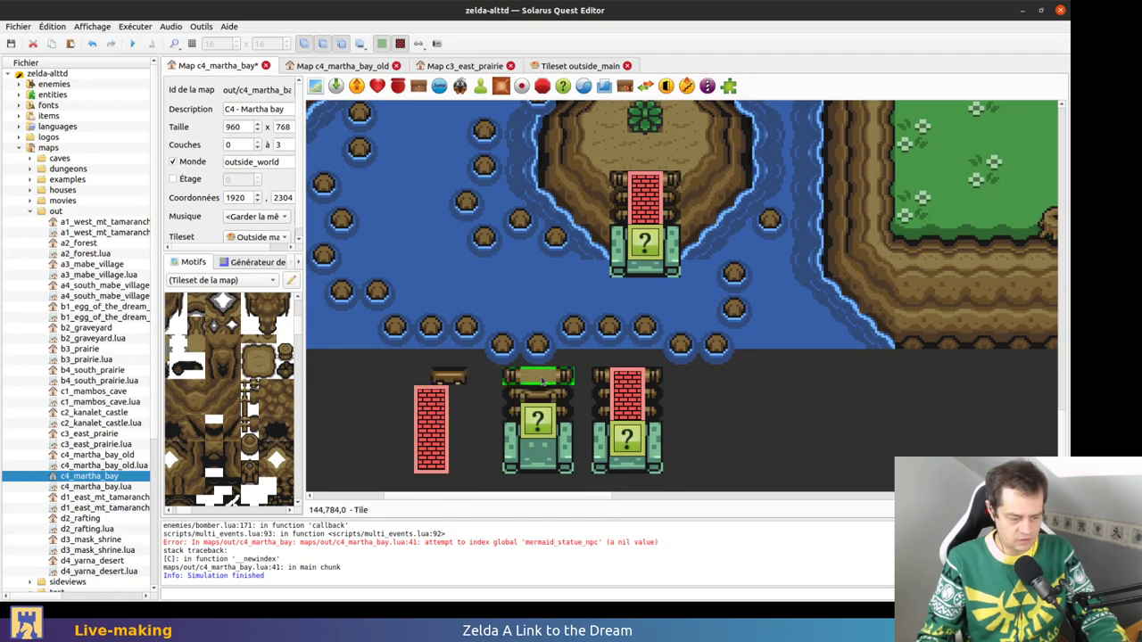
{"action": "left_click_drag", "start_coordinate": [544, 382], "coordinate": [389, 380]}
Delete the ground tiles from the west ladder copy and put its top rung back in place
{"action": "left_click", "coordinate": [536, 382]}
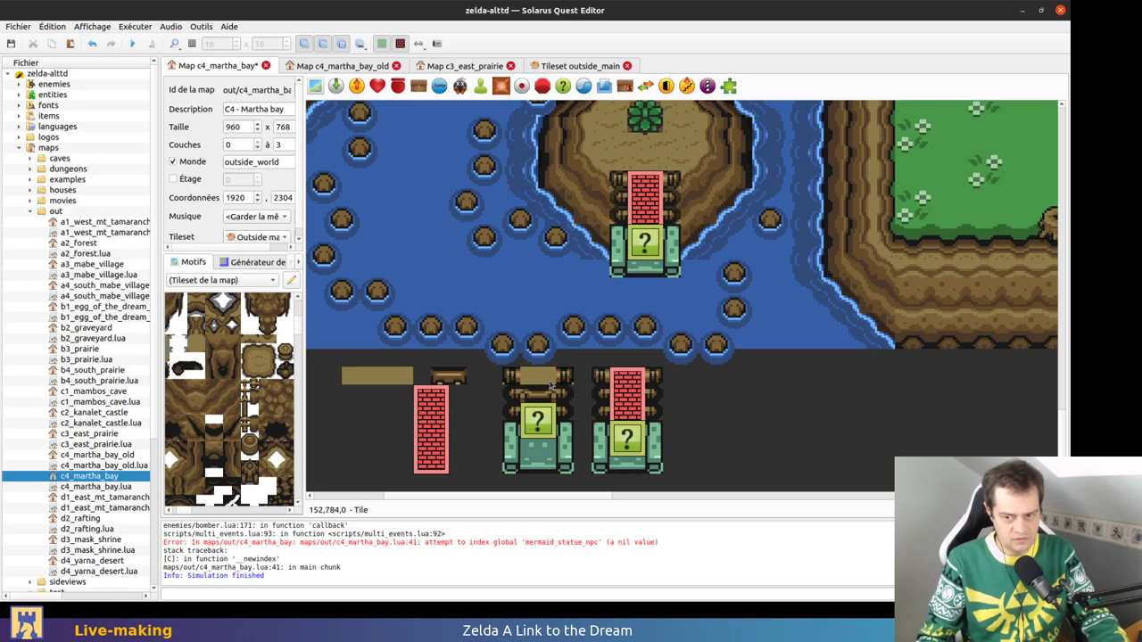
{"action": "key", "text": "Delete"}
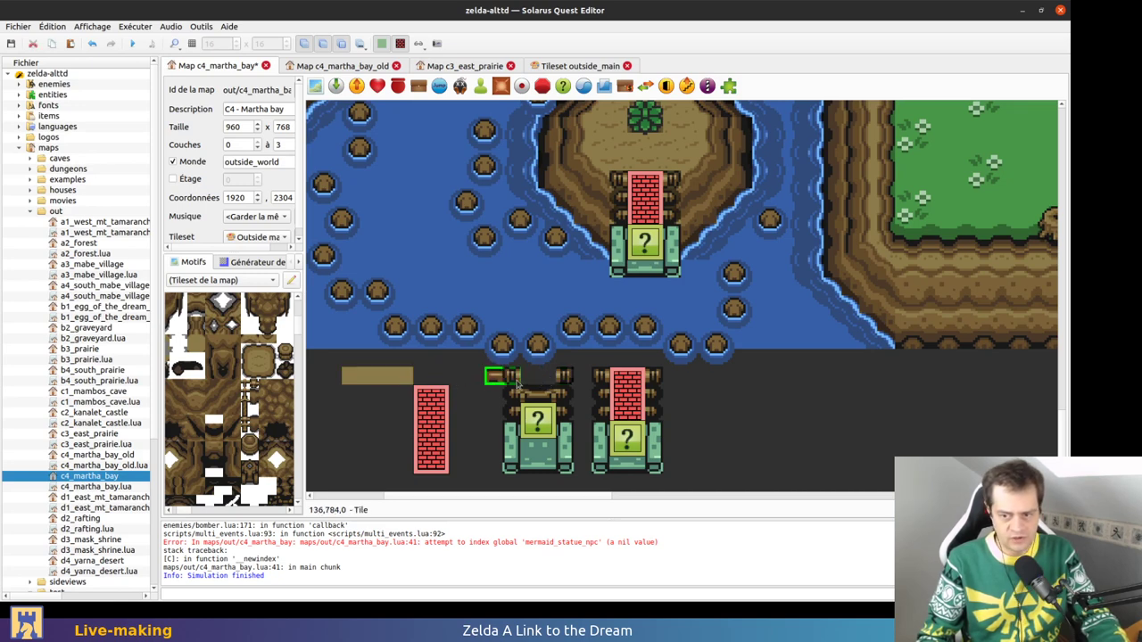
{"action": "left_click", "coordinate": [541, 383]}
{"action": "key", "text": "Delete"}
{"action": "left_click", "coordinate": [397, 379]}
{"action": "left_click_drag", "start_coordinate": [398, 378], "coordinate": [561, 384]}
{"action": "key", "text": "Delete"}
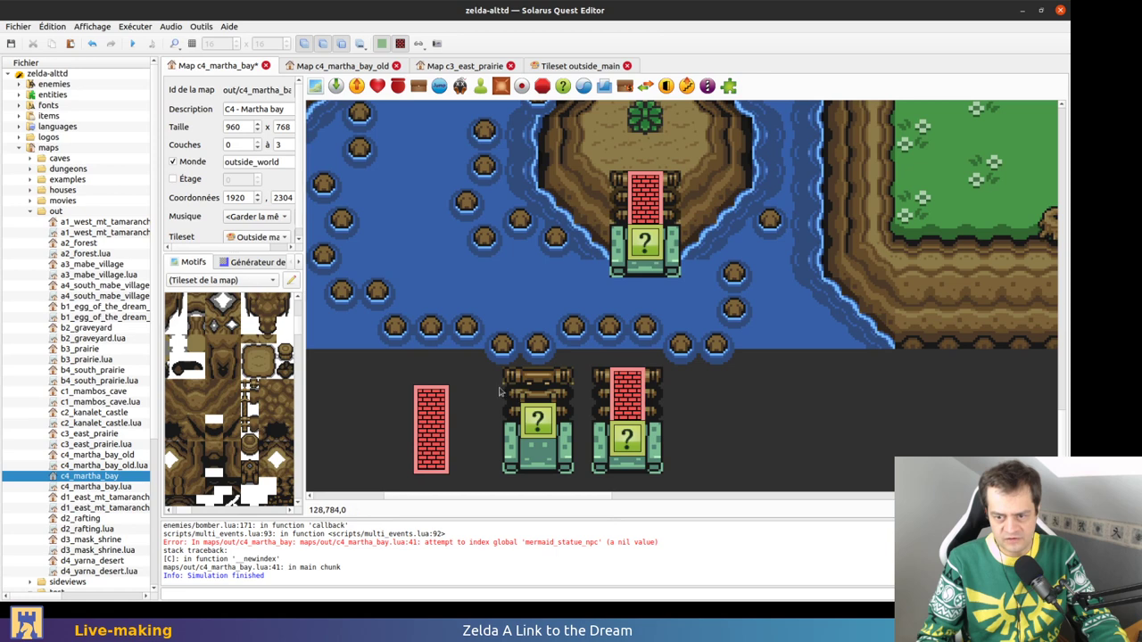
Put the wall back onto the west ladder copy below the map, using the north ladder as reference
{"action": "scroll", "coordinate": [504, 388], "scroll_direction": "up", "scroll_amount": 4}
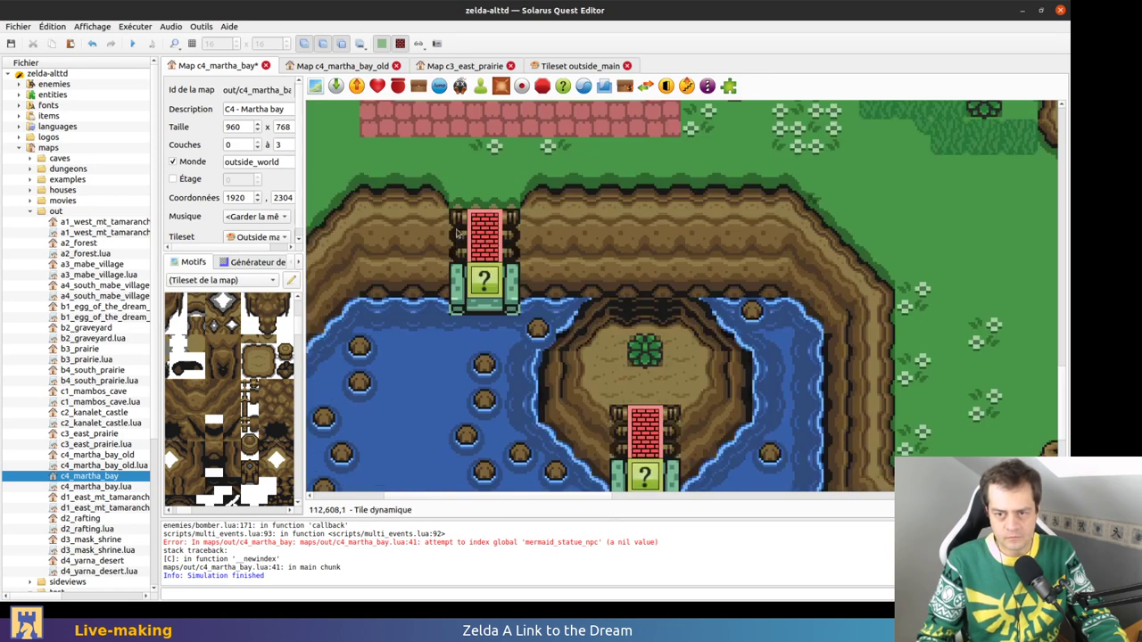
{"action": "left_click", "coordinate": [471, 224]}
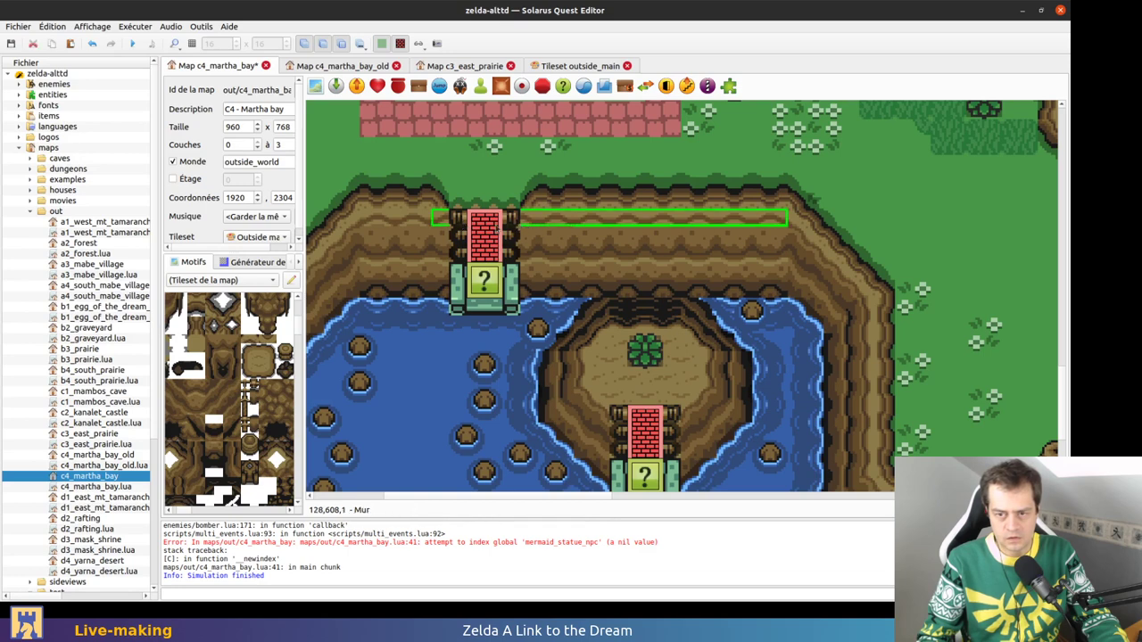
{"action": "scroll", "coordinate": [535, 393], "scroll_direction": "down", "scroll_amount": 5}
{"action": "left_click_drag", "start_coordinate": [535, 392], "coordinate": [556, 381]}
{"action": "left_click_drag", "start_coordinate": [433, 419], "coordinate": [554, 400]}
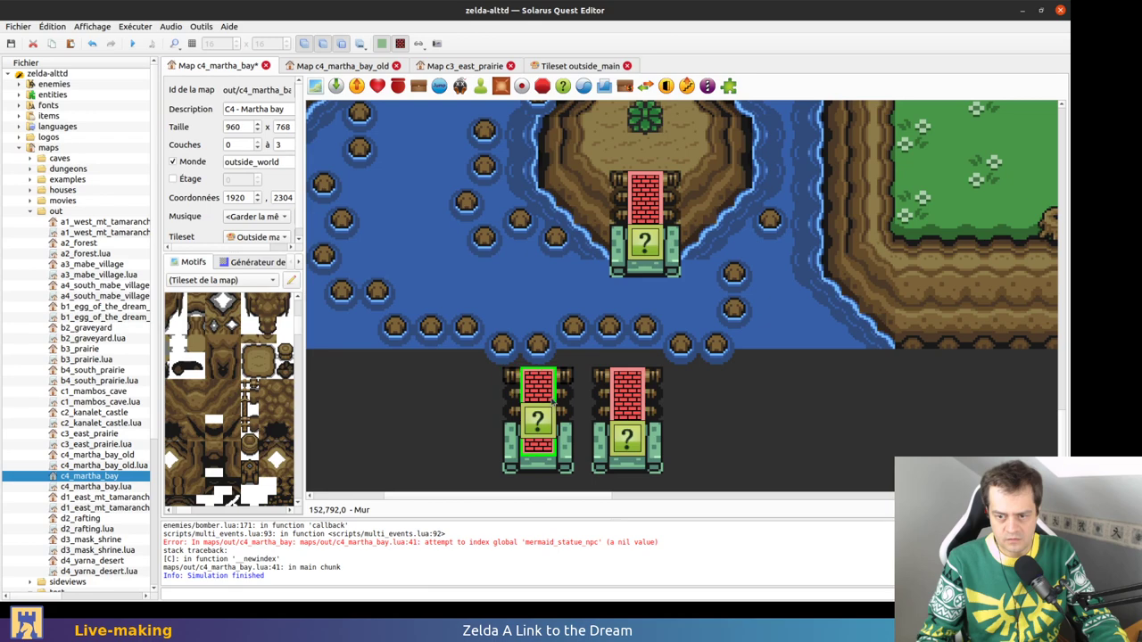
{"action": "scroll", "coordinate": [648, 408], "scroll_direction": "up", "scroll_amount": 4}
{"action": "scroll", "coordinate": [669, 423], "scroll_direction": "down", "scroll_amount": 4}
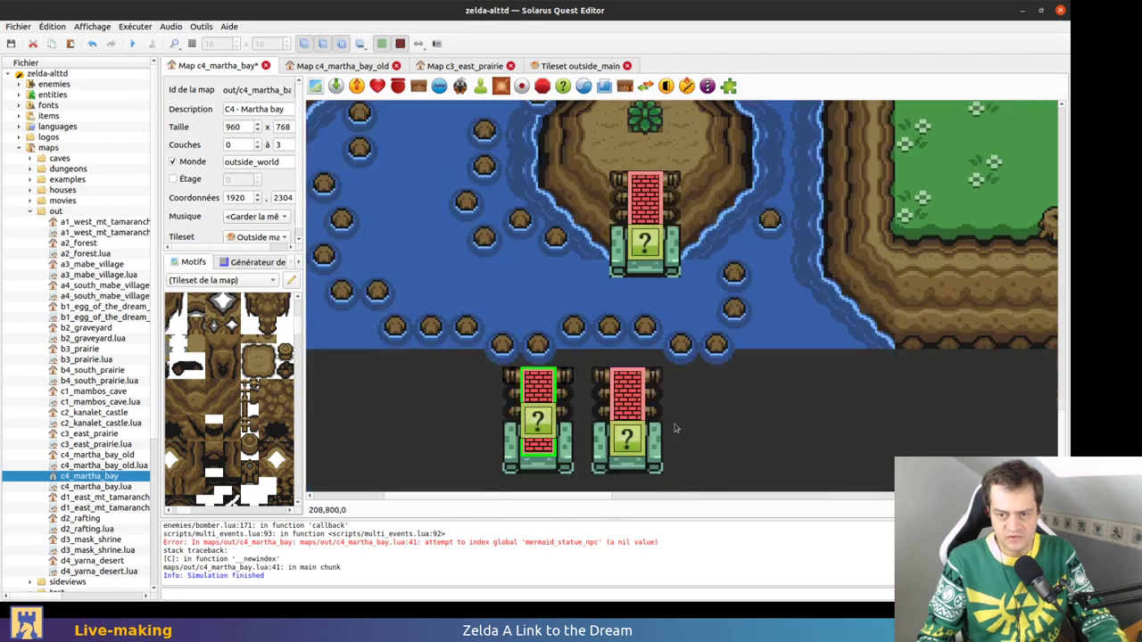
Compare the layer 0 parts with the north ladder and move the east ladder copy onto the west copy to combine them
{"action": "left_click", "coordinate": [692, 456]}
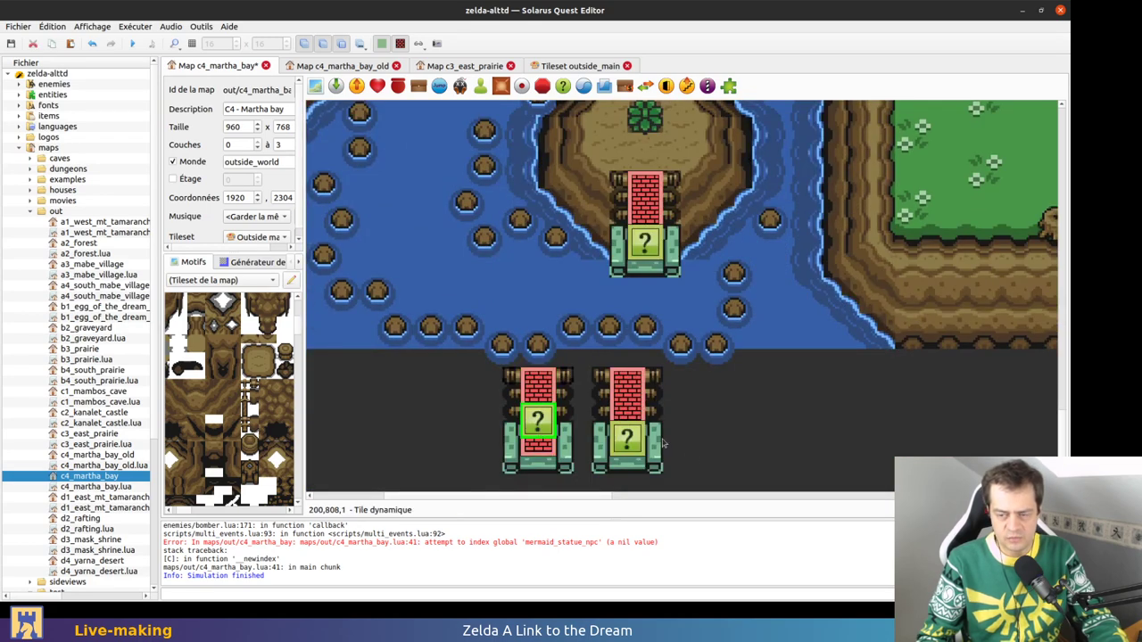
{"action": "scroll", "coordinate": [661, 415], "scroll_direction": "up", "scroll_amount": 3}
{"action": "scroll", "coordinate": [672, 411], "scroll_direction": "up", "scroll_amount": 1}
{"action": "key", "text": "1"}
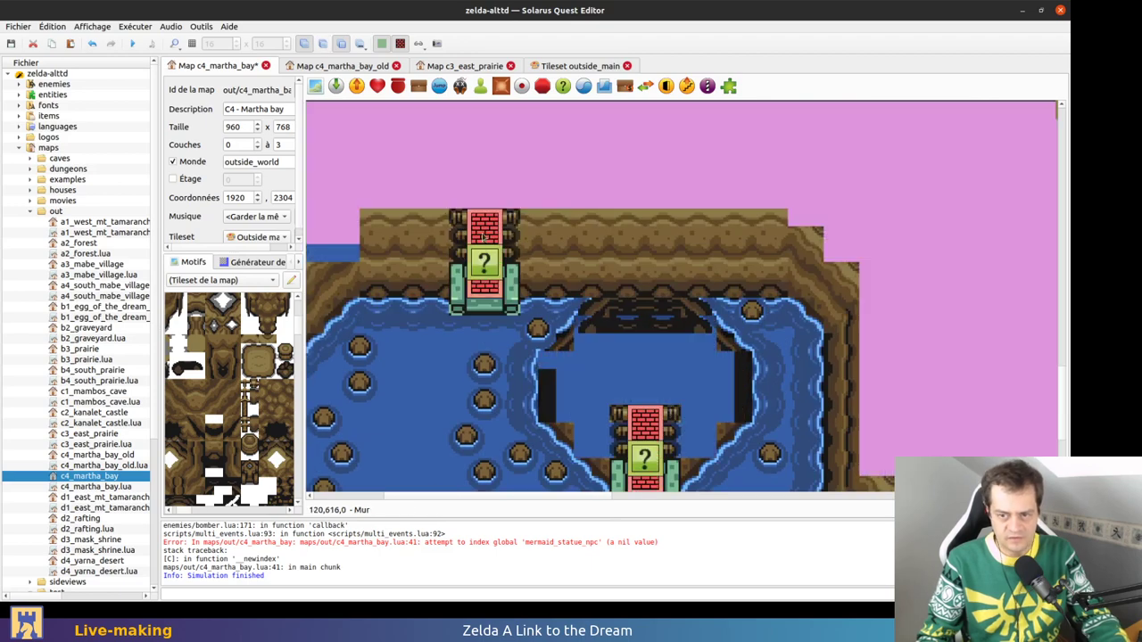
{"action": "scroll", "coordinate": [696, 428], "scroll_direction": "down", "scroll_amount": 4}
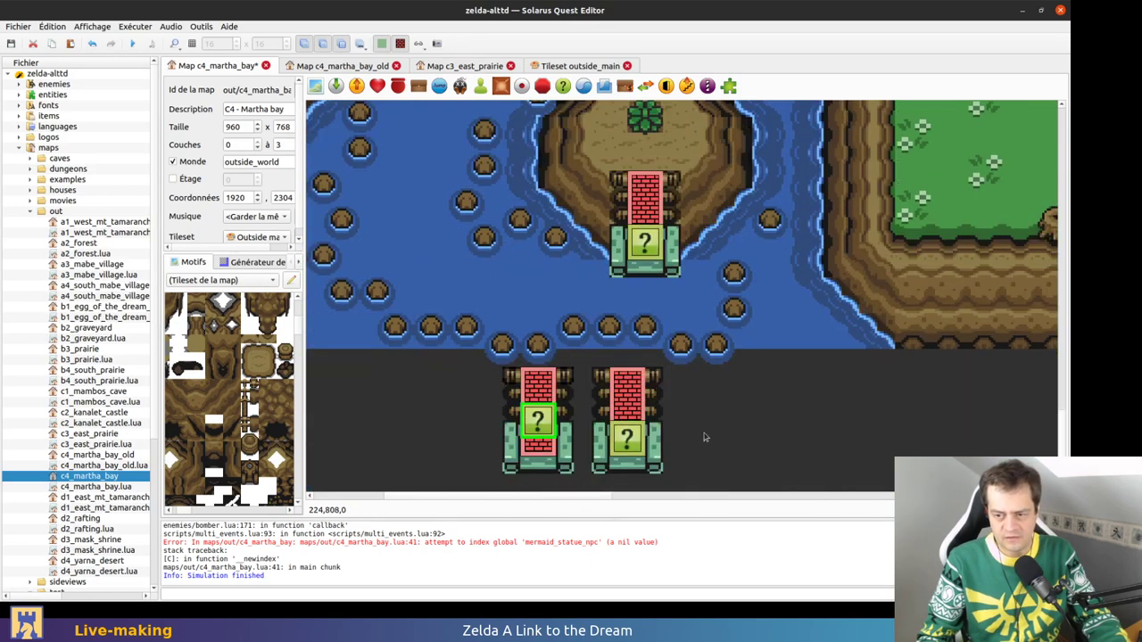
{"action": "left_click_drag", "start_coordinate": [582, 359], "coordinate": [669, 481]}
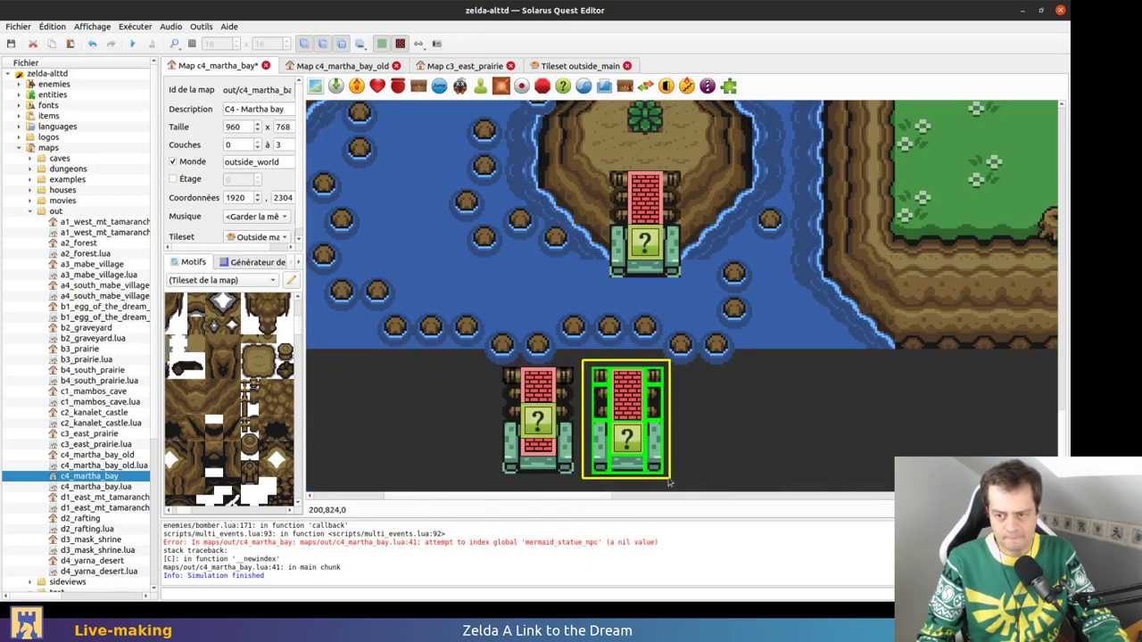
{"action": "left_click_drag", "start_coordinate": [628, 440], "coordinate": [538, 440]}
{"action": "left_click", "coordinate": [623, 440]}
{"action": "left_click_drag", "start_coordinate": [598, 485], "coordinate": [480, 357]}
{"action": "left_click", "coordinate": [636, 416]}
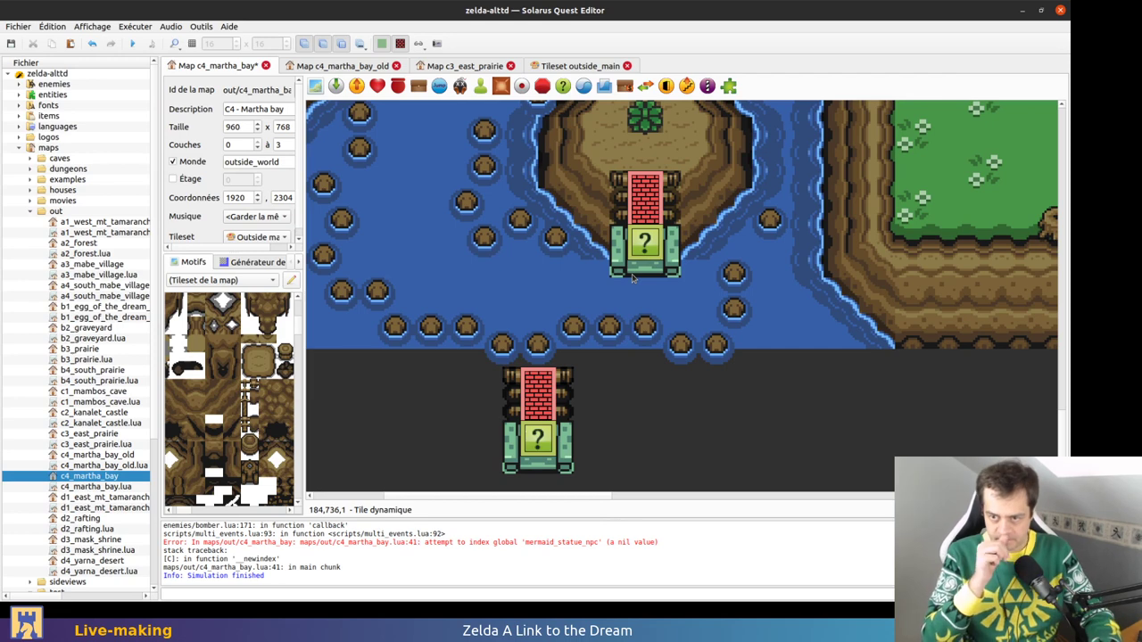
Delete the sensor, wall, lower steps and west post of the ladder on the island's south side
{"action": "left_click", "coordinate": [699, 257]}
{"action": "left_click", "coordinate": [699, 276]}
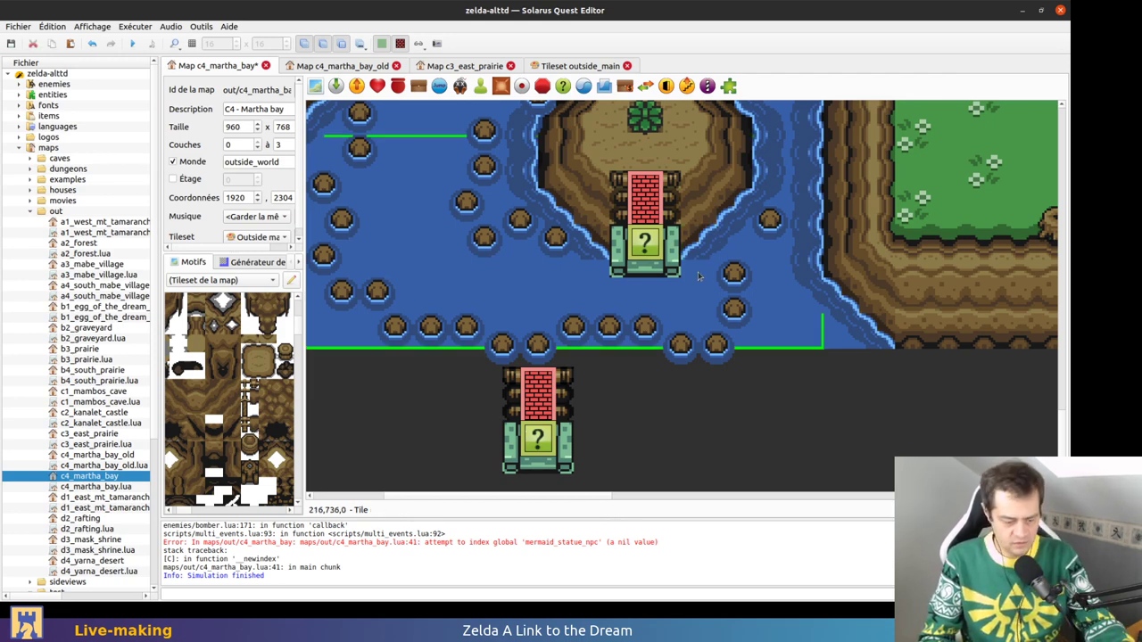
{"action": "left_click", "coordinate": [620, 261]}
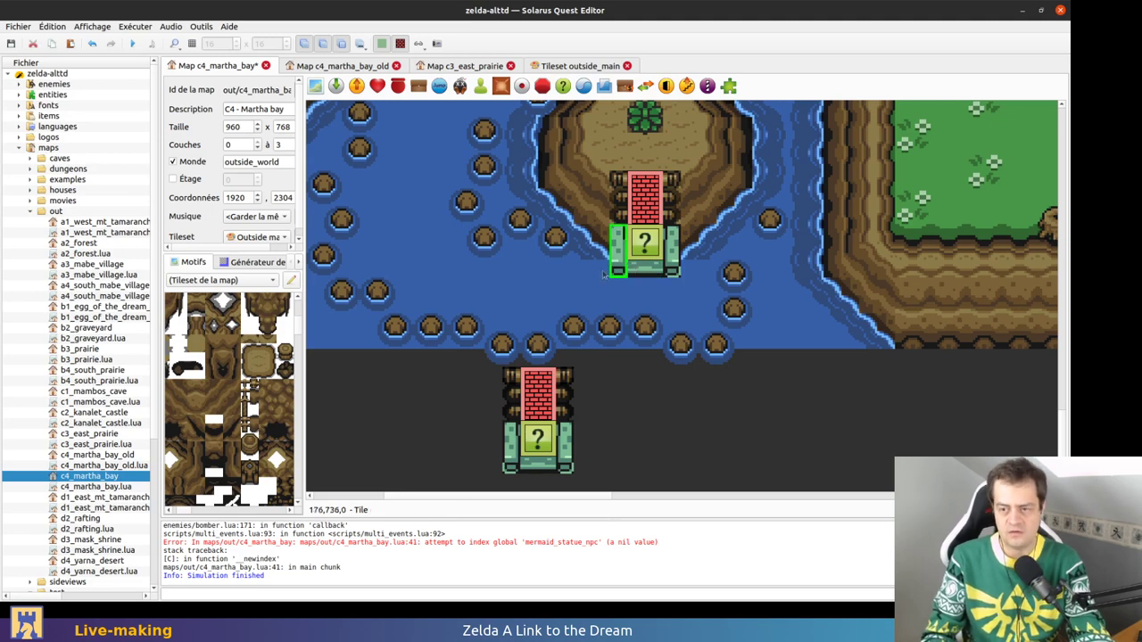
{"action": "scroll", "coordinate": [622, 268], "scroll_direction": "up", "scroll_amount": 3}
{"action": "left_click", "coordinate": [644, 364]}
{"action": "left_click", "coordinate": [619, 390]}
{"action": "key", "text": "Delete"}
{"action": "left_click", "coordinate": [658, 373]}
{"action": "key", "text": "Delete"}
{"action": "left_click", "coordinate": [359, 49]}
{"action": "left_click", "coordinate": [366, 62]}
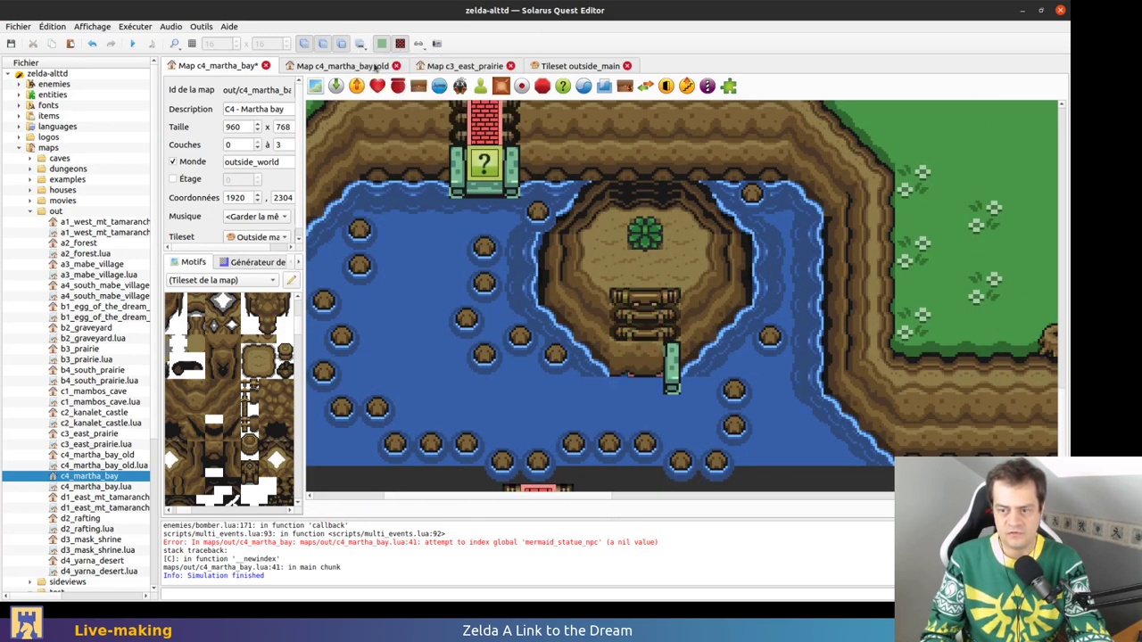
Delete the east post, all the rungs and the cliff tiles behind them from the island's ladder spot
{"action": "left_click", "coordinate": [669, 365]}
{"action": "key", "text": "Delete"}
{"action": "left_click", "coordinate": [671, 337]}
{"action": "key", "text": "Delete"}
{"action": "left_click", "coordinate": [669, 316]}
{"action": "key", "text": "Delete"}
{"action": "left_click", "coordinate": [650, 301]}
{"action": "key", "text": "Delete"}
{"action": "left_click", "coordinate": [634, 323]}
{"action": "key", "text": "Delete"}
{"action": "left_click", "coordinate": [619, 328]}
{"action": "key", "text": "Delete"}
{"action": "left_click", "coordinate": [649, 334]}
{"action": "key", "text": "Delete"}
{"action": "left_click", "coordinate": [649, 333]}
{"action": "key", "text": "Delete"}
{"action": "left_click", "coordinate": [650, 334]}
{"action": "key", "text": "Delete"}
{"action": "left_click", "coordinate": [671, 332]}
{"action": "key", "text": "Delete"}
{"action": "left_click", "coordinate": [624, 325]}
{"action": "key", "text": "Delete"}
{"action": "left_click", "coordinate": [624, 302]}
{"action": "key", "text": "Delete"}
{"action": "left_click", "coordinate": [671, 302]}
{"action": "key", "text": "Delete"}
{"action": "key", "text": "Delete"}
{"action": "left_click", "coordinate": [660, 333]}
{"action": "key", "text": "r"}
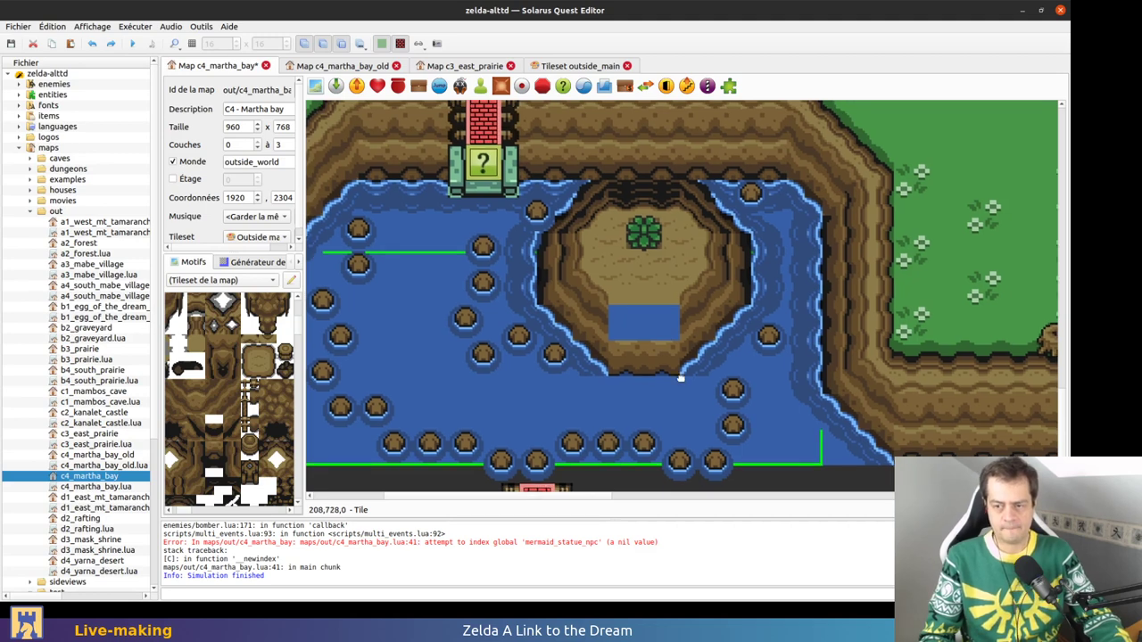
Try pasting the copied ladder over the gap in the island's south cliff
{"action": "middle_click_drag", "start_coordinate": [681, 378], "coordinate": [656, 367]}
{"action": "scroll", "coordinate": [674, 362], "scroll_direction": "down", "scroll_amount": 2}
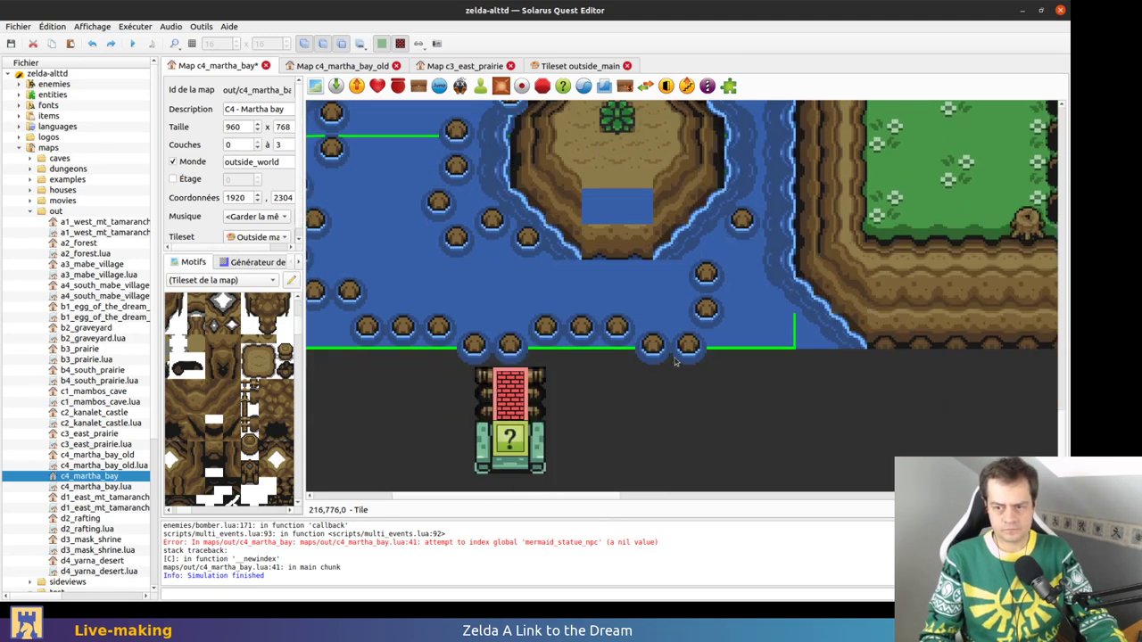
{"action": "scroll", "coordinate": [652, 302], "scroll_direction": "up", "scroll_amount": 1}
{"action": "scroll", "coordinate": [653, 308], "scroll_direction": "up", "scroll_amount": 2}
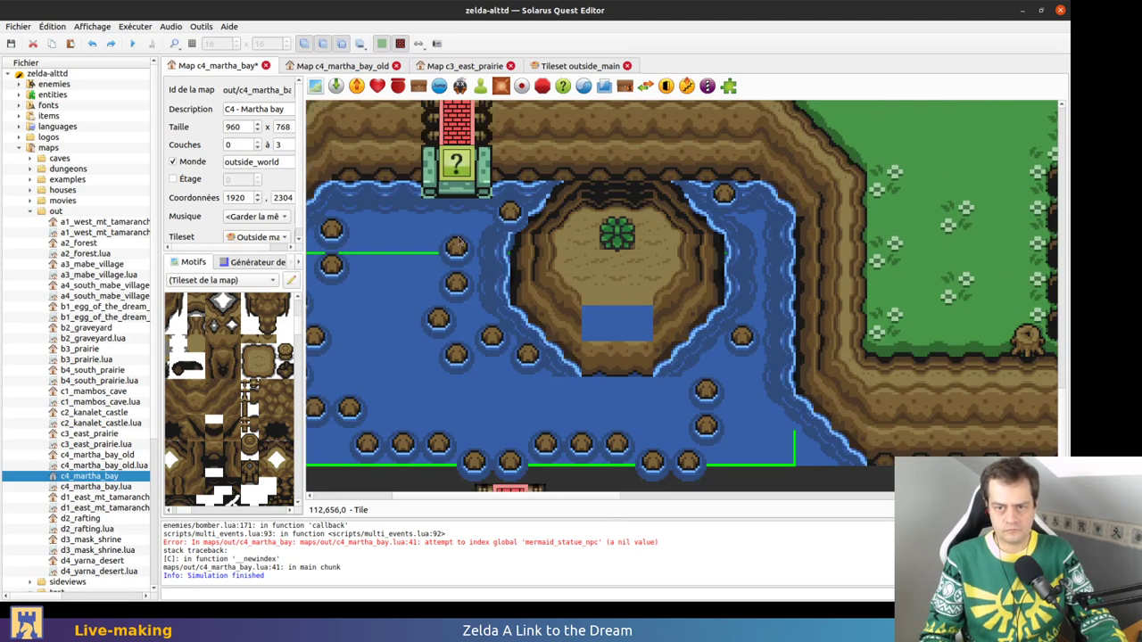
{"action": "key", "text": "ctrl+v"}
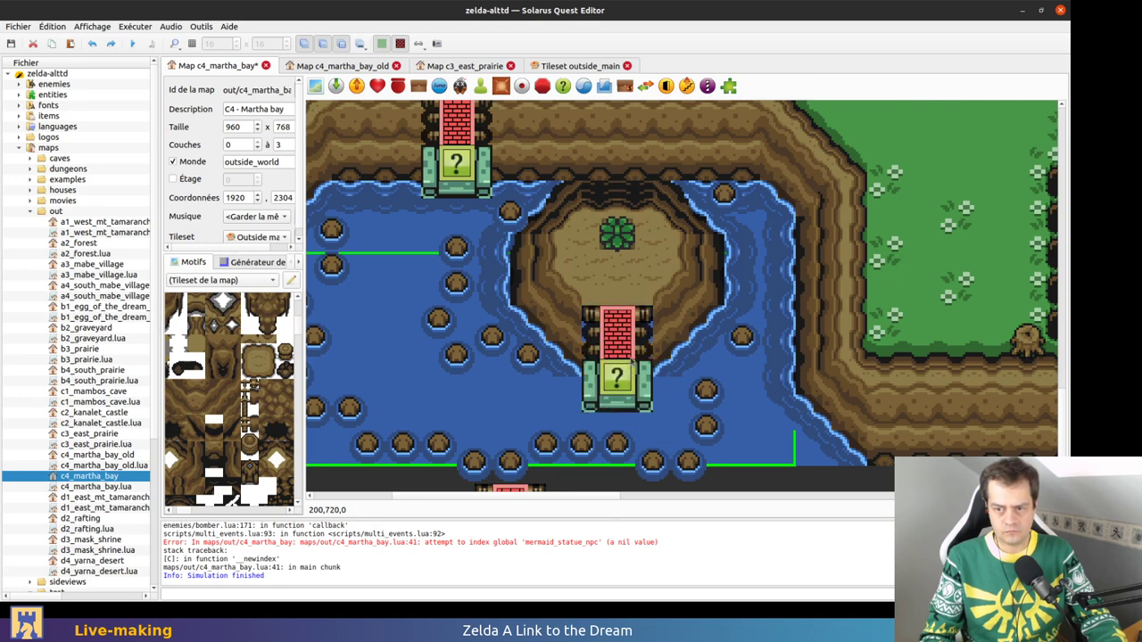
{"action": "left_click", "coordinate": [630, 356]}
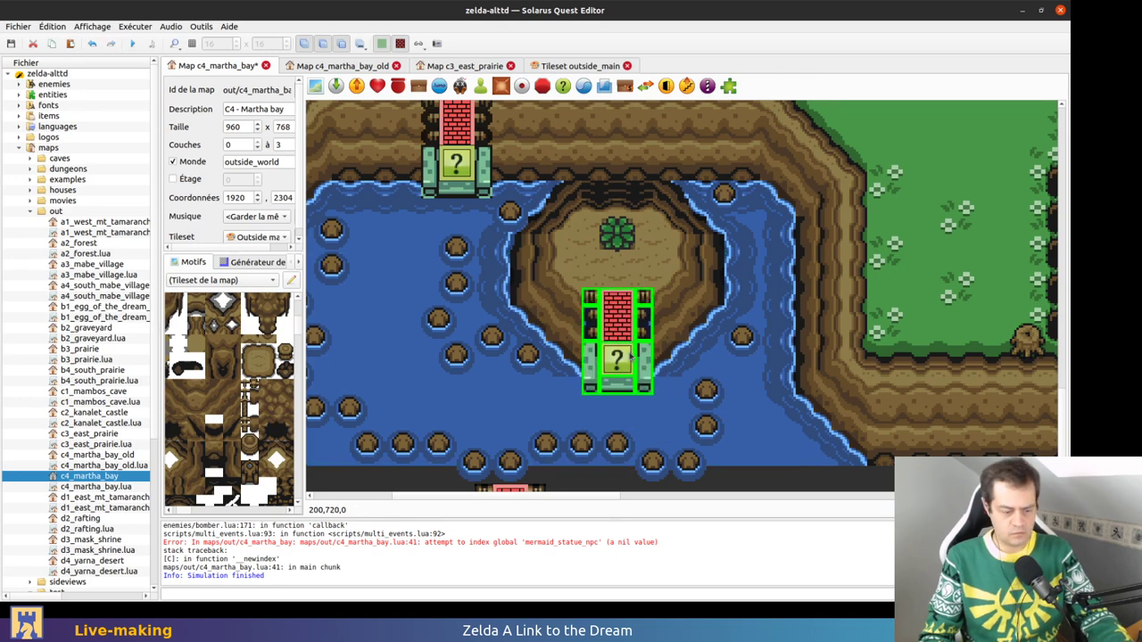
{"action": "key", "text": "Delete"}
Fill the gap in the island's south cliff with a copy of the north cliff tile
{"action": "scroll", "coordinate": [665, 285], "scroll_direction": "up", "scroll_amount": 2}
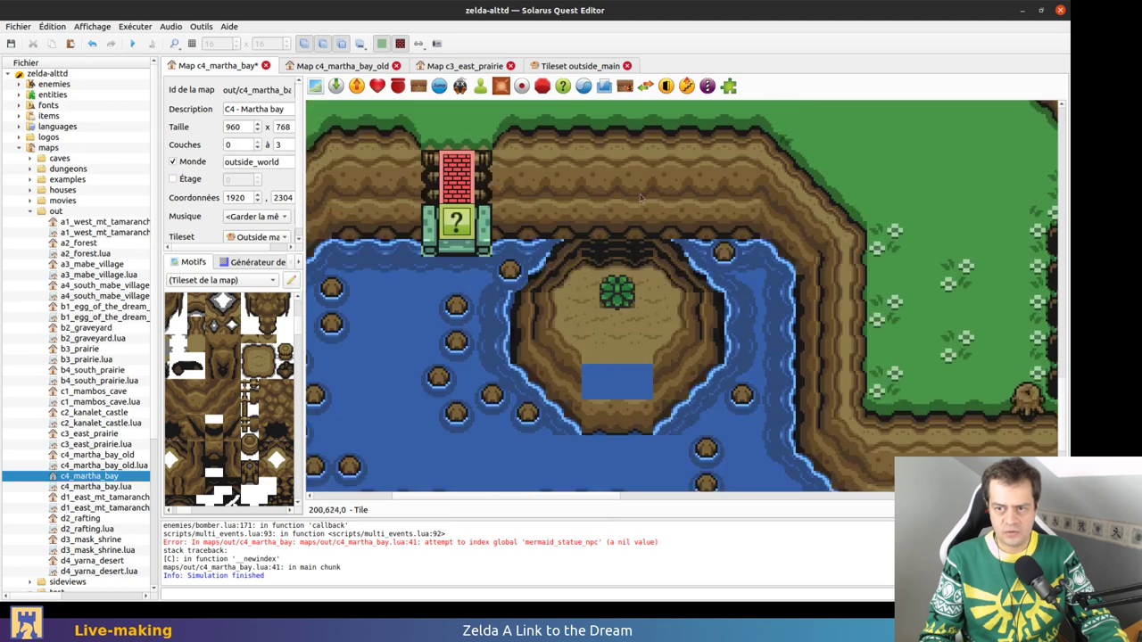
{"action": "left_click", "coordinate": [654, 186]}
{"action": "key", "text": "ctrl+c"}
{"action": "key", "text": "ctrl+v"}
{"action": "left_click_drag", "start_coordinate": [689, 382], "coordinate": [625, 378]}
{"action": "left_click", "coordinate": [755, 382]}
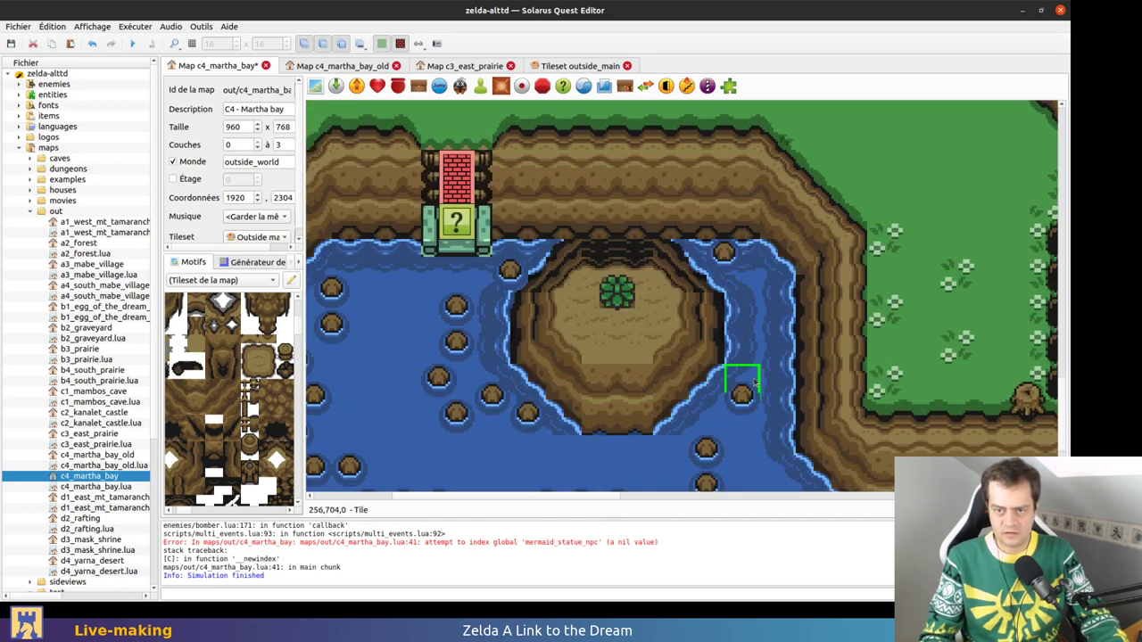
Try pasting a second wide cliff strip across the island's south side
{"action": "scroll", "coordinate": [705, 392], "scroll_direction": "down", "scroll_amount": 1}
{"action": "key", "text": "ctrl+v"}
{"action": "left_click", "coordinate": [634, 326]}
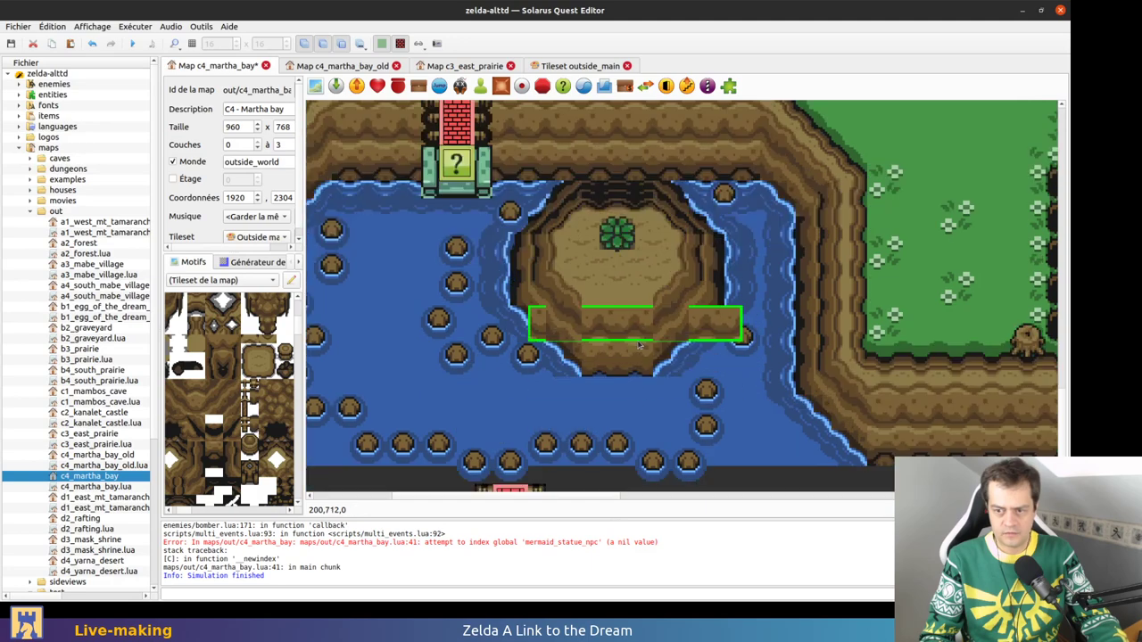
{"action": "key", "text": "ctrl+z"}
Copy the combined ladder from below the map and place it on the island's south cliff
{"action": "scroll", "coordinate": [629, 359], "scroll_direction": "down", "scroll_amount": 2}
{"action": "left_click_drag", "start_coordinate": [554, 488], "coordinate": [444, 355]}
{"action": "key", "text": "ctrl+c"}
{"action": "scroll", "coordinate": [571, 391], "scroll_direction": "up", "scroll_amount": 2}
{"action": "key", "text": "ctrl+v"}
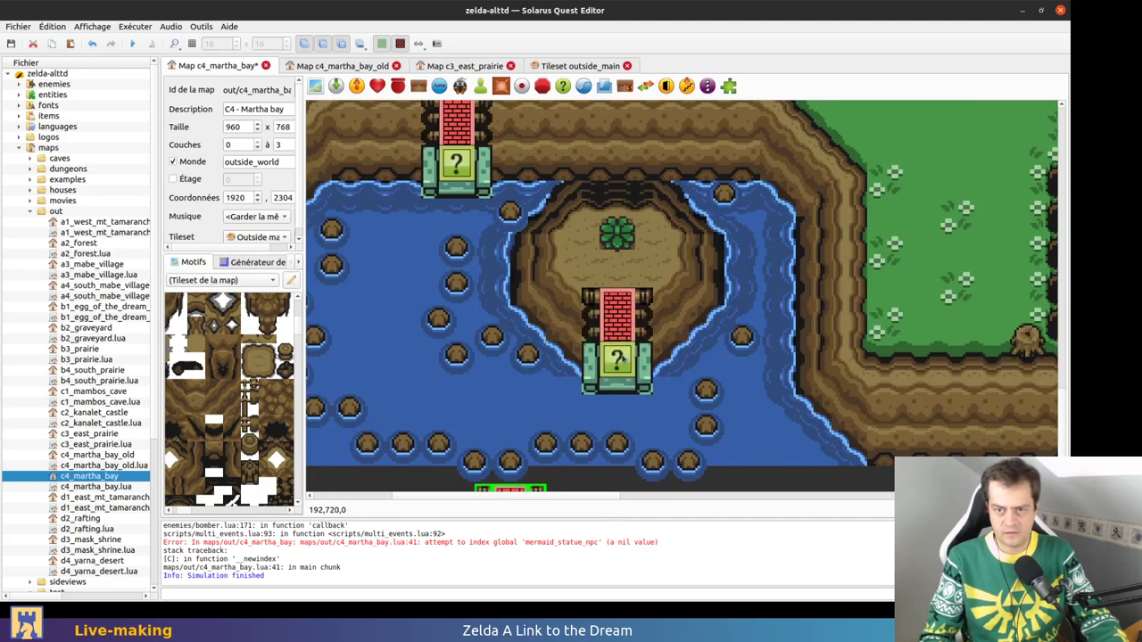
{"action": "left_click", "coordinate": [622, 357]}
{"action": "scroll", "coordinate": [622, 357], "scroll_direction": "up", "scroll_amount": 2}
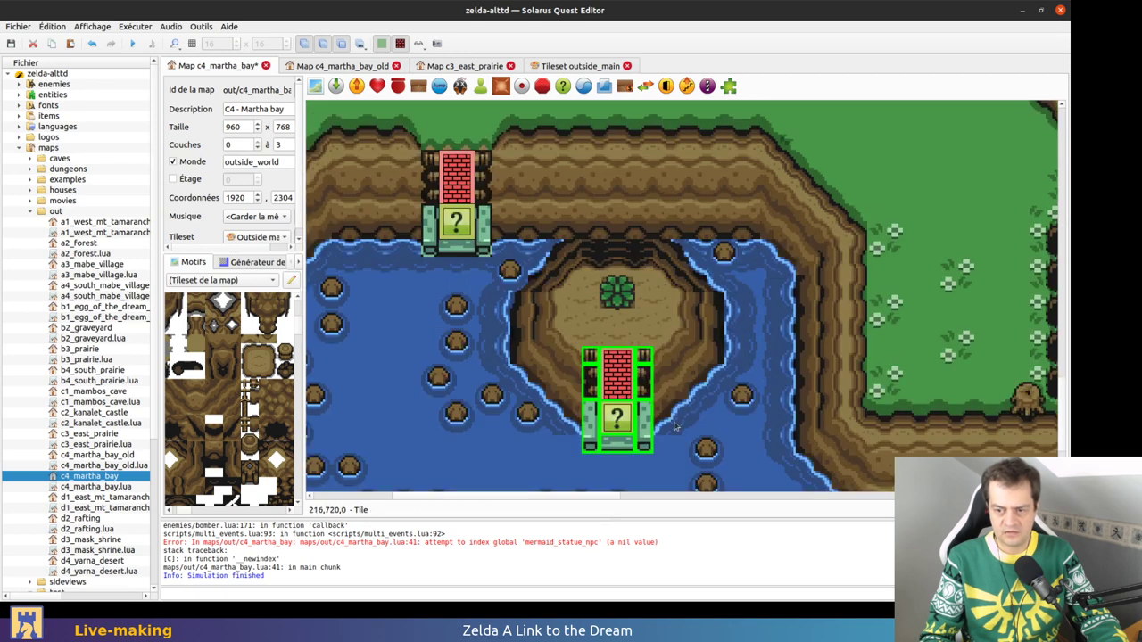
{"action": "key", "text": "Right"}
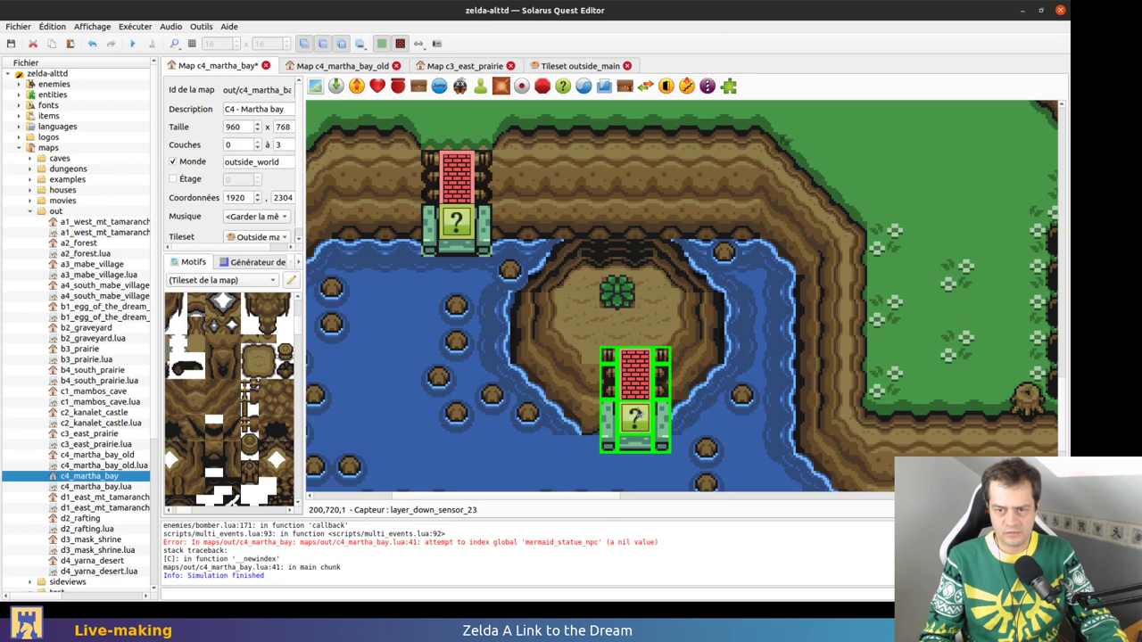
{"action": "key", "text": "Left"}
Copy the north shore's shallow-water strip to below the island ladder and resize it to the ladder's width
{"action": "scroll", "coordinate": [596, 406], "scroll_direction": "down", "scroll_amount": 1}
{"action": "left_click", "coordinate": [561, 361]}
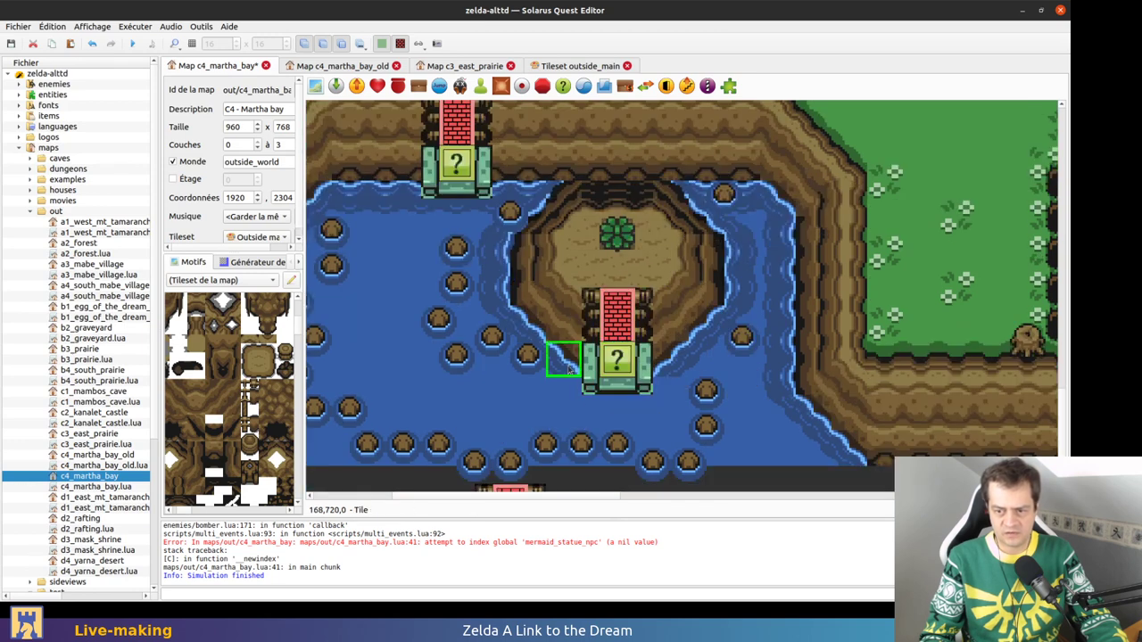
{"action": "left_click", "coordinate": [402, 218]}
{"action": "key", "text": "ctrl+c"}
{"action": "key", "text": "ctrl+v"}
{"action": "left_click", "coordinate": [700, 407]}
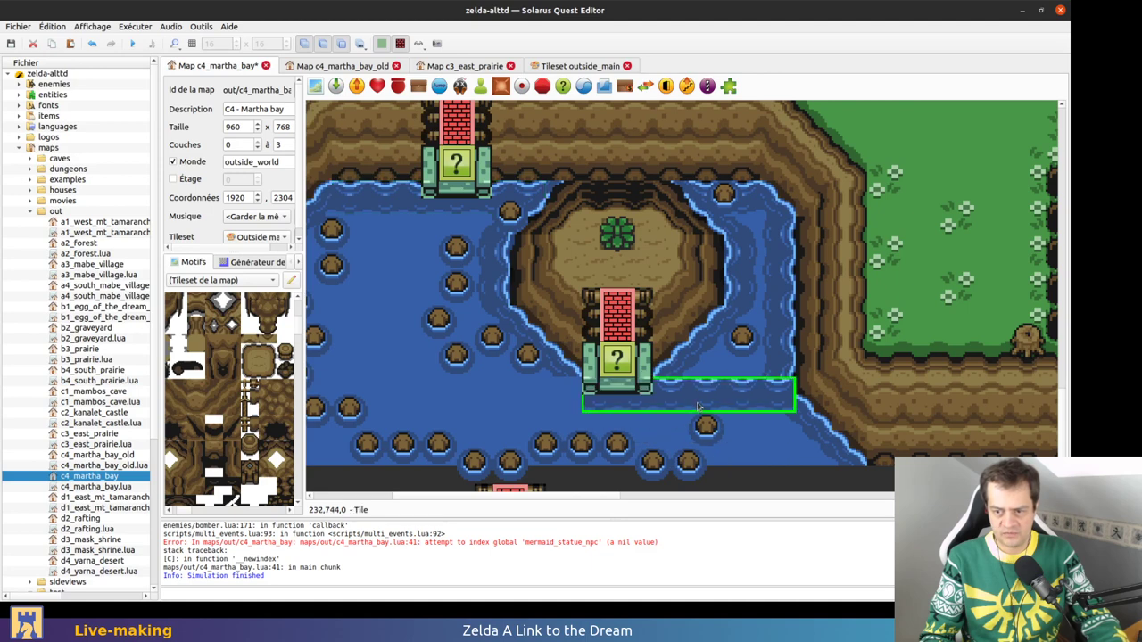
{"action": "key", "text": "r"}
{"action": "left_click_drag", "start_coordinate": [643, 405], "coordinate": [688, 360]}
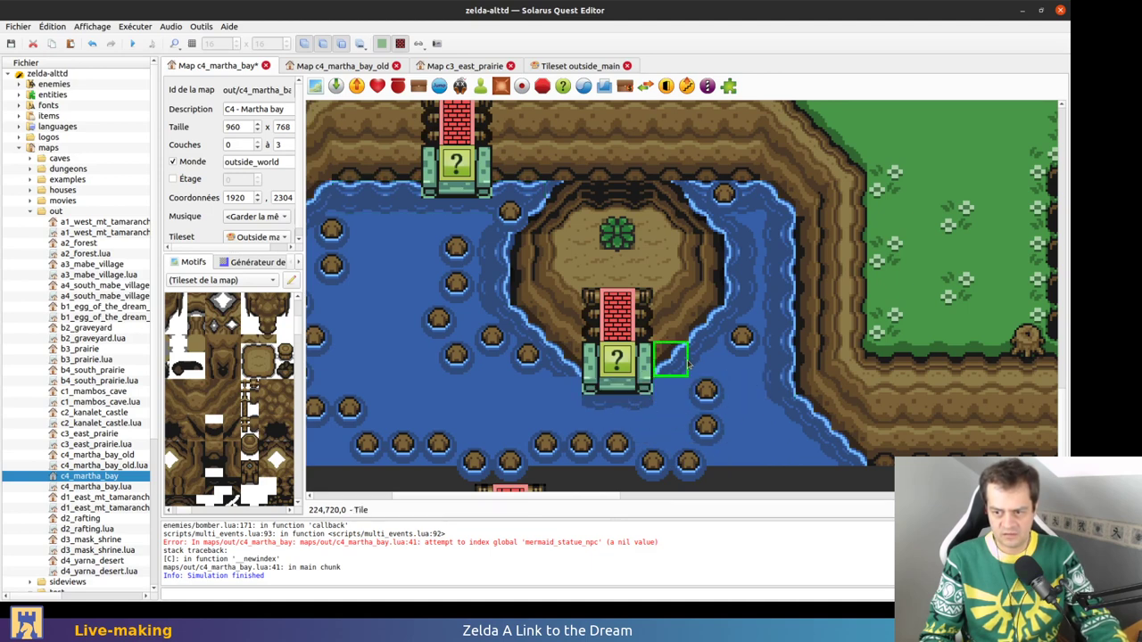
Copy the island's diagonal shallow-water tiles to both sides of the ladder's foot and save the map
{"action": "left_click", "coordinate": [700, 370]}
{"action": "key", "text": "ctrl+c"}
{"action": "key", "text": "ctrl+v"}
{"action": "left_click", "coordinate": [667, 405]}
{"action": "left_click", "coordinate": [492, 319]}
{"action": "key", "text": "ctrl+c"}
{"action": "key", "text": "ctrl+v"}
{"action": "left_click", "coordinate": [564, 397]}
{"action": "key", "text": "ctrl+s"}
Run the quest to check the finished island ladder and open the in-game inventory
{"action": "scroll", "coordinate": [724, 435], "scroll_direction": "down", "scroll_amount": 1}
{"action": "left_click", "coordinate": [600, 446]}
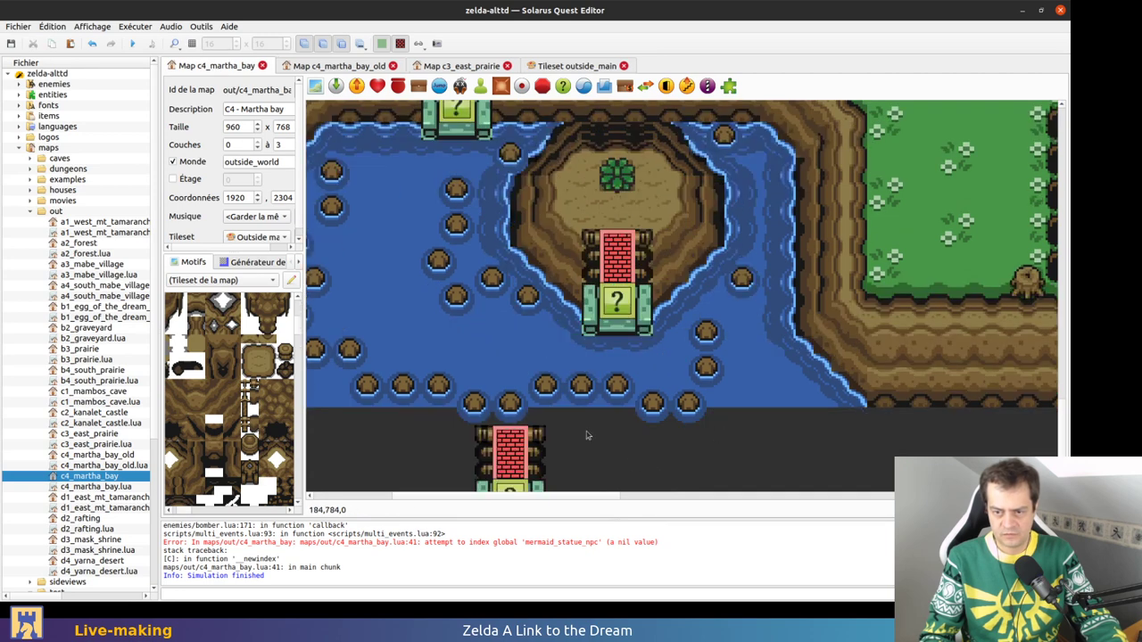
{"action": "scroll", "coordinate": [585, 429], "scroll_direction": "up", "scroll_amount": 2}
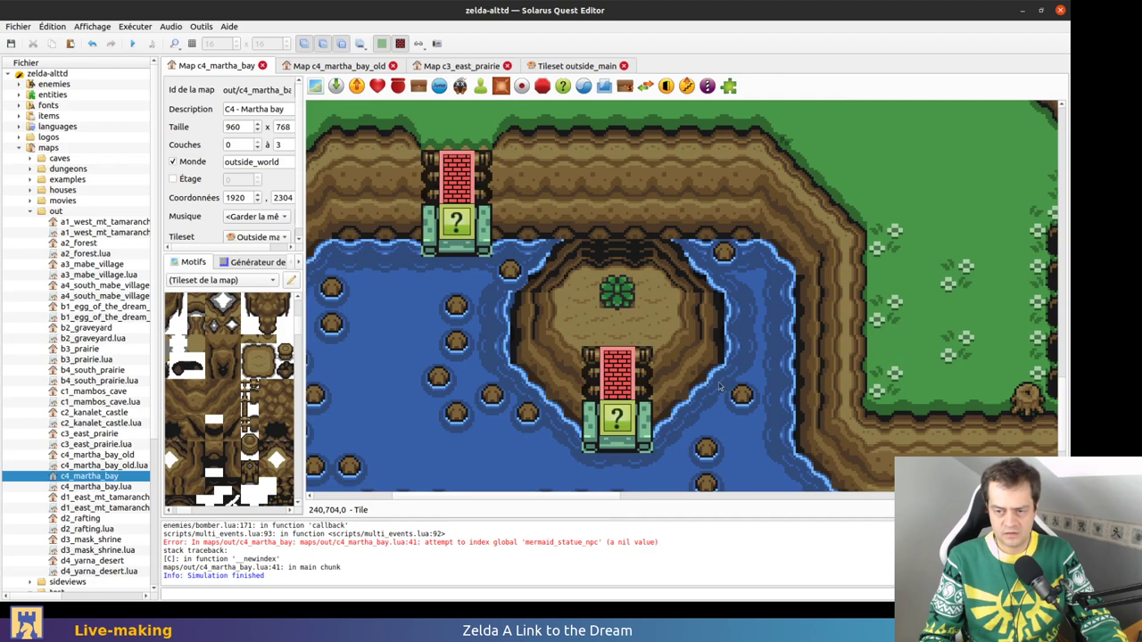
{"action": "left_click", "coordinate": [132, 43]}
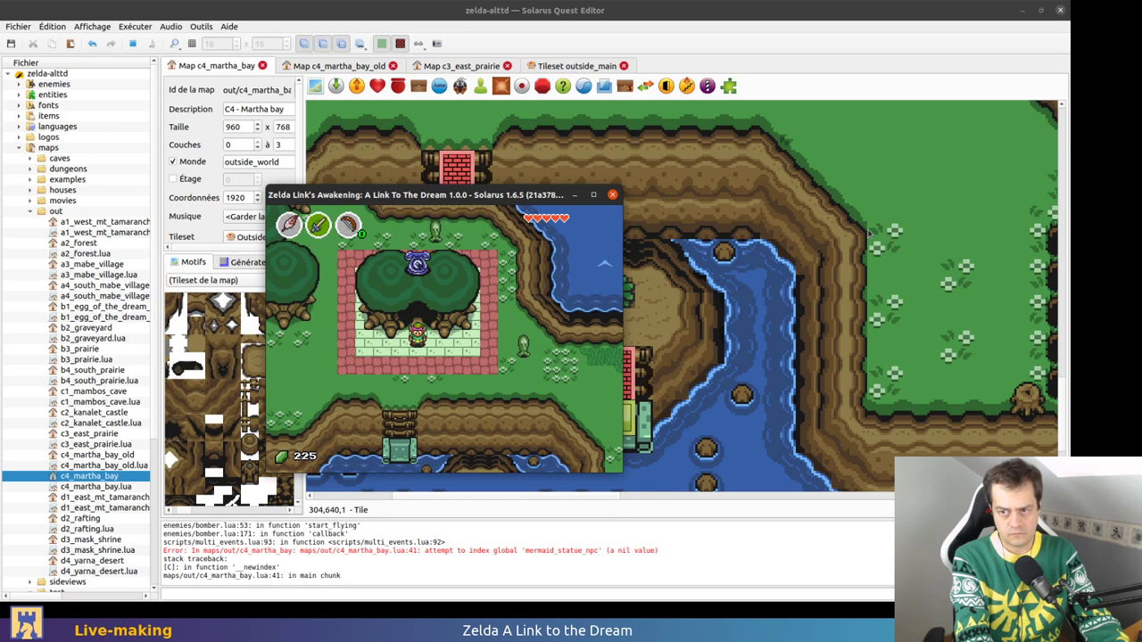
{"action": "key", "text": "d"}
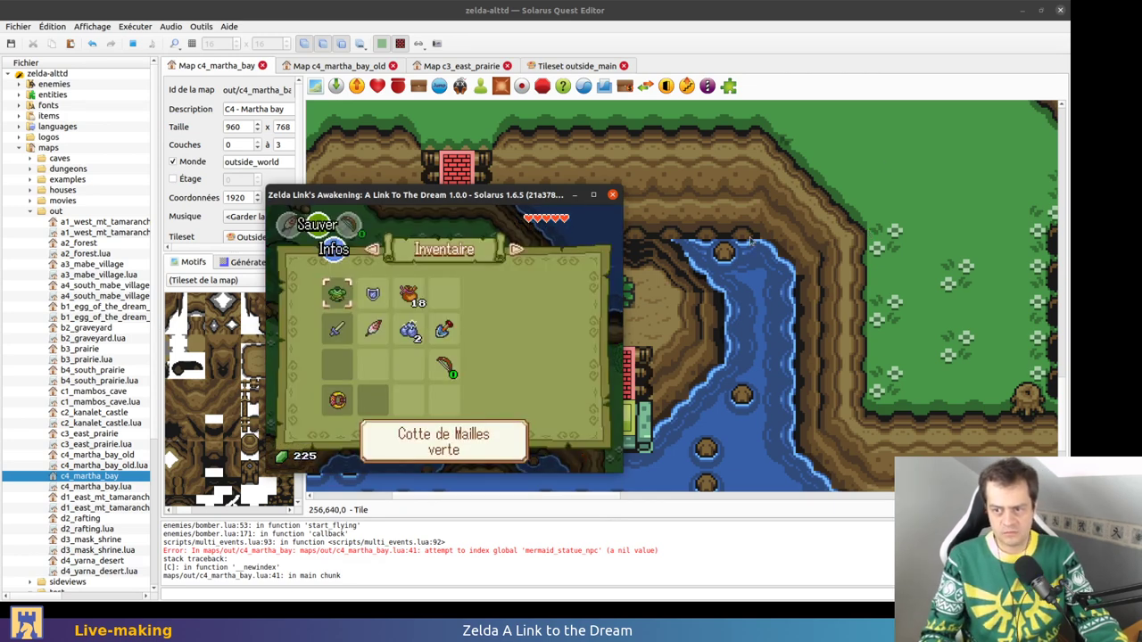
Delete the corner tile at the island's northeast edge, save the map and return to the running game
{"action": "left_click", "coordinate": [752, 239]}
{"action": "mouse_move", "coordinate": [685, 253]}
{"action": "left_mouse_down"}
{"action": "mouse_move", "coordinate": [671, 256]}
{"action": "mouse_move", "coordinate": [686, 253]}
{"action": "left_mouse_up"}
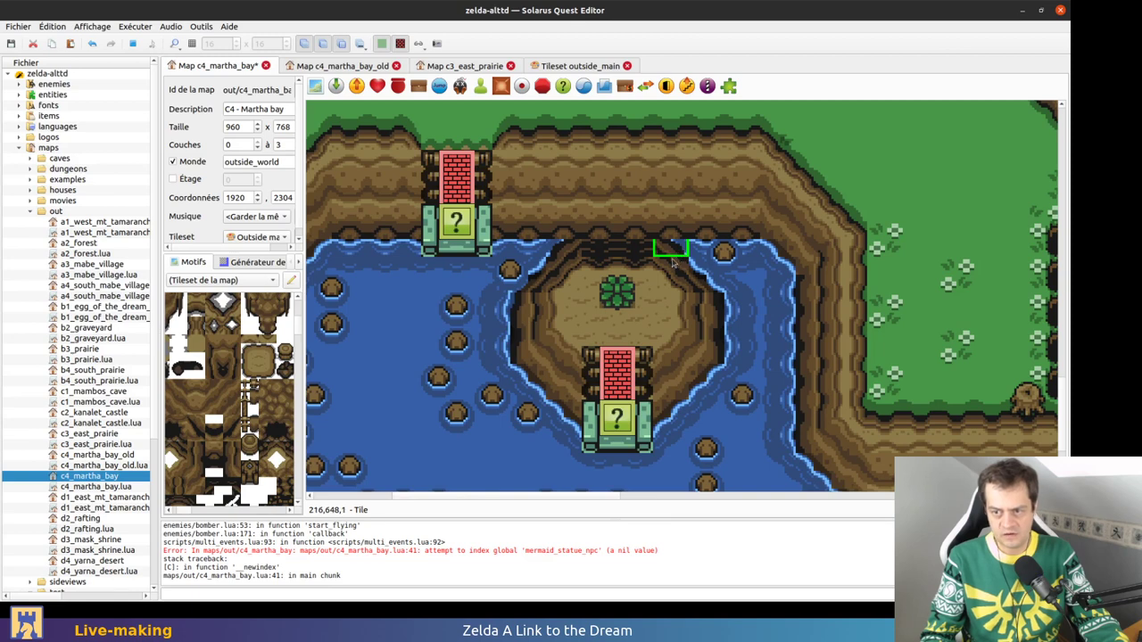
{"action": "key", "text": "Delete"}
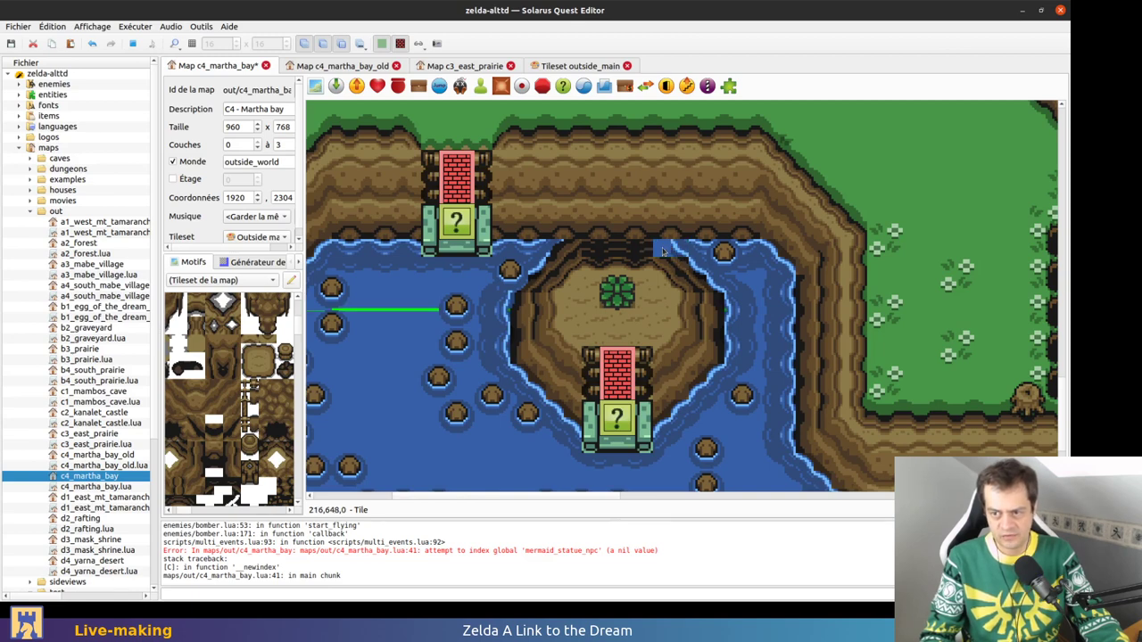
{"action": "left_click", "coordinate": [783, 329]}
{"action": "key", "text": "ctrl+s"}
{"action": "key", "text": "alt+Tab"}
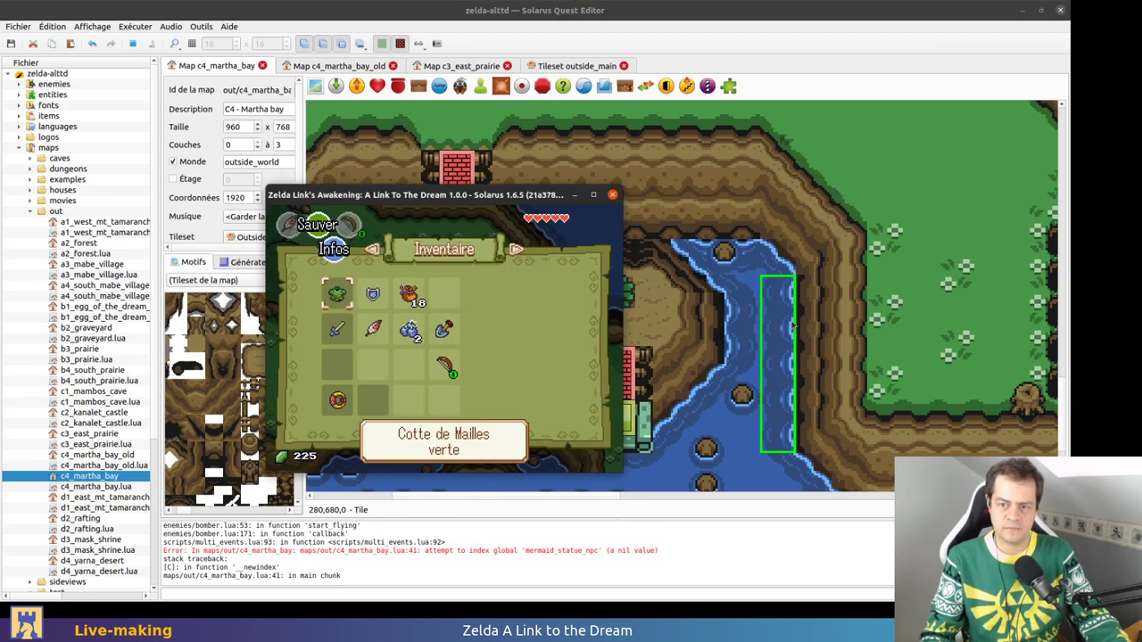
Return to the quest editor and undo the last edits at the island's northeast edge
{"action": "key", "text": "alt+Tab"}
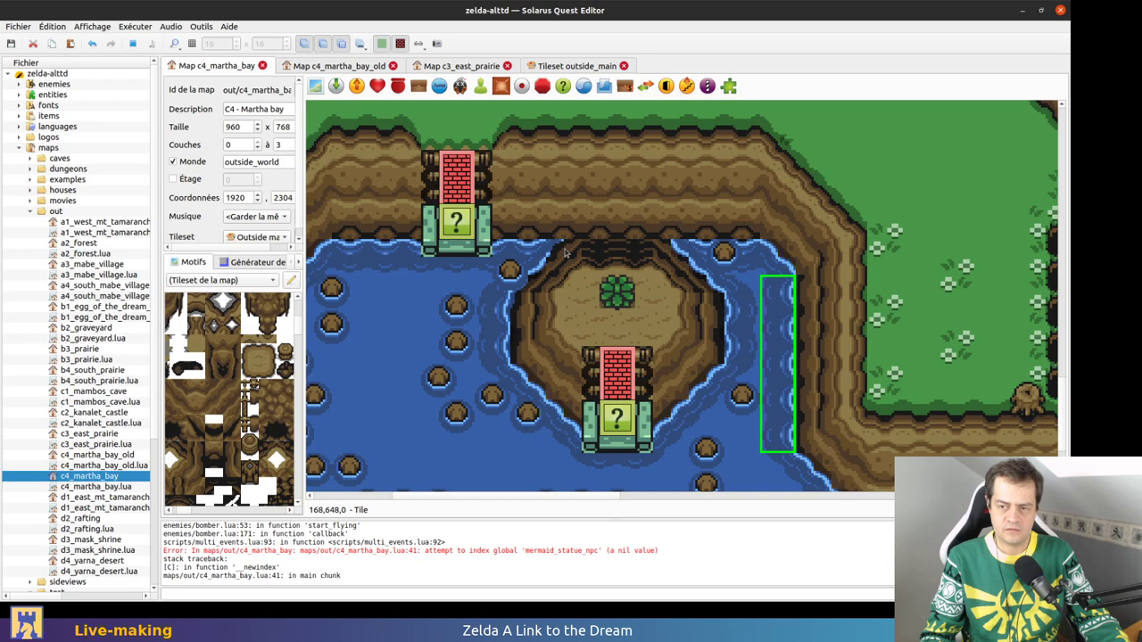
{"action": "key", "text": "ctrl+z"}
{"action": "key", "text": "ctrl+z"}
{"action": "key", "text": "ctrl+z"}
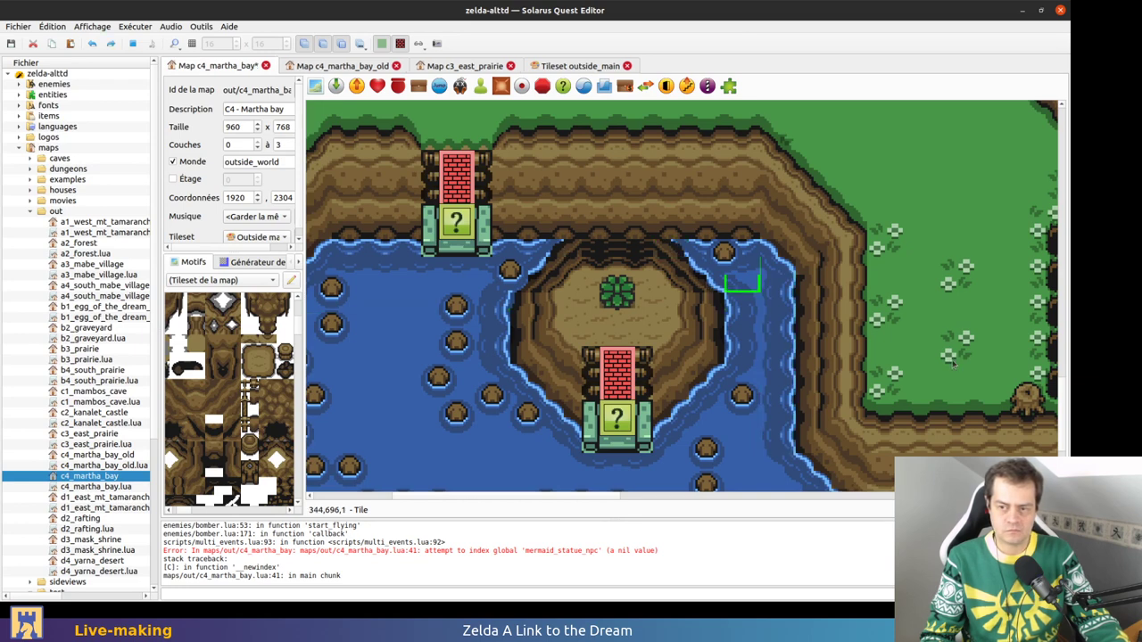
Undo the remaining unsaved edits around the island and try to delete the corner tile at its northwest edge
{"action": "key", "text": "ctrl+z"}
{"action": "key", "text": "ctrl+z"}
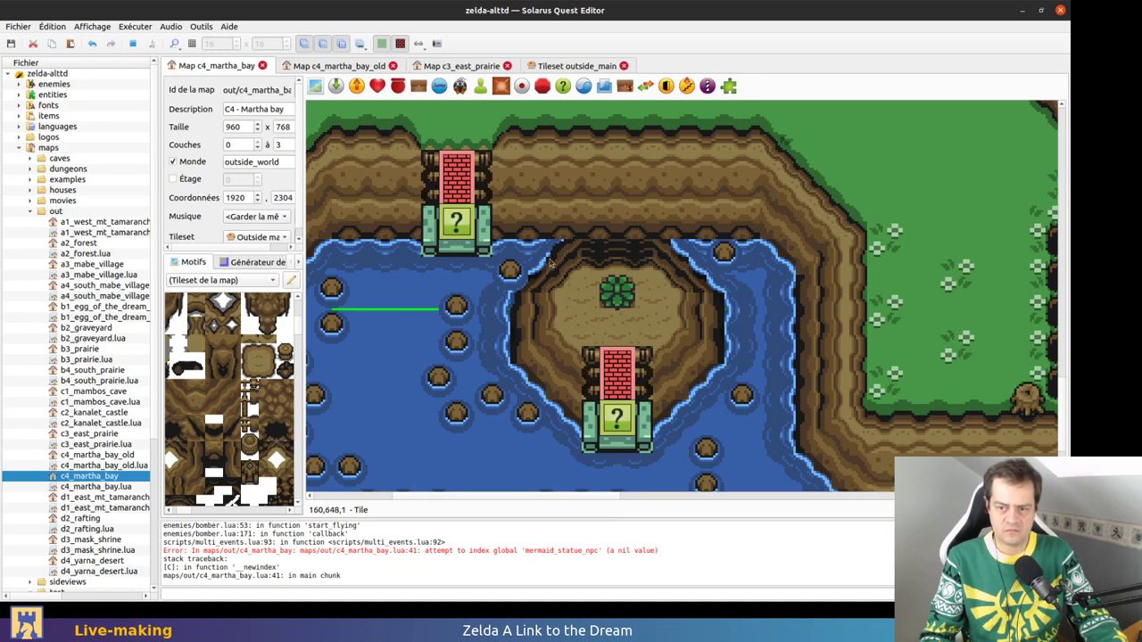
{"action": "left_click", "coordinate": [551, 261]}
{"action": "key", "text": "Delete"}
{"action": "left_click", "coordinate": [569, 257]}
Test the island ladder in the running game by walking the hero onto it, and close the game
{"action": "key", "text": "F5"}
{"action": "key", "text": "Down"}
{"action": "key", "text": "Down"}
{"action": "key", "text": "Right"}
{"action": "key", "text": "Right"}
{"action": "key", "text": "Up"}
{"action": "key", "text": "Down"}
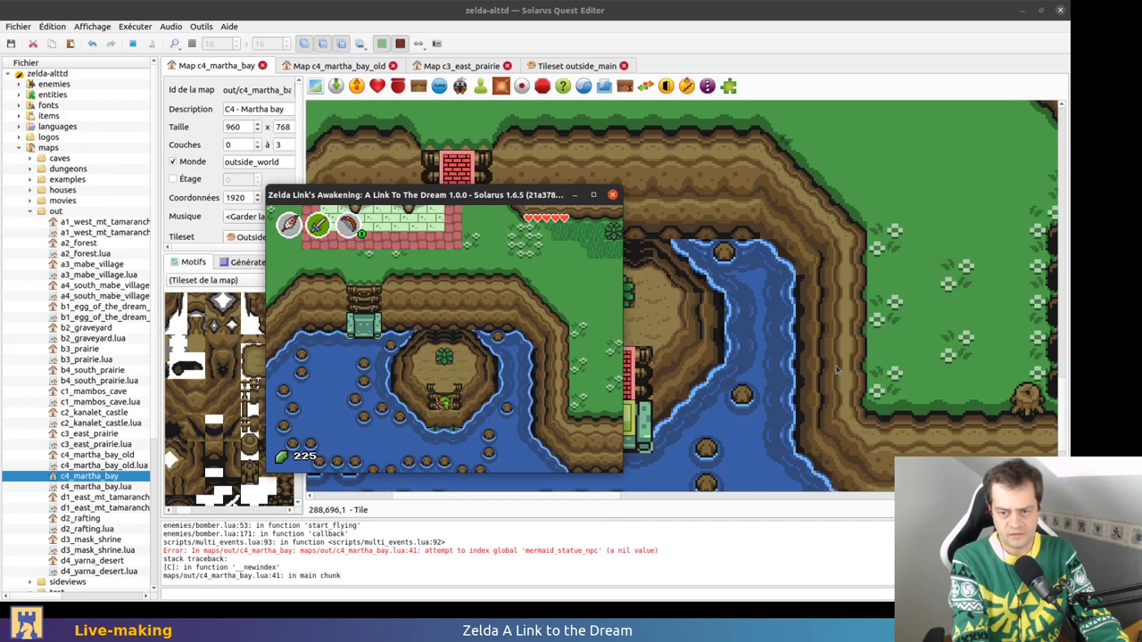
{"action": "key", "text": "Left"}
{"action": "key", "text": "c"}
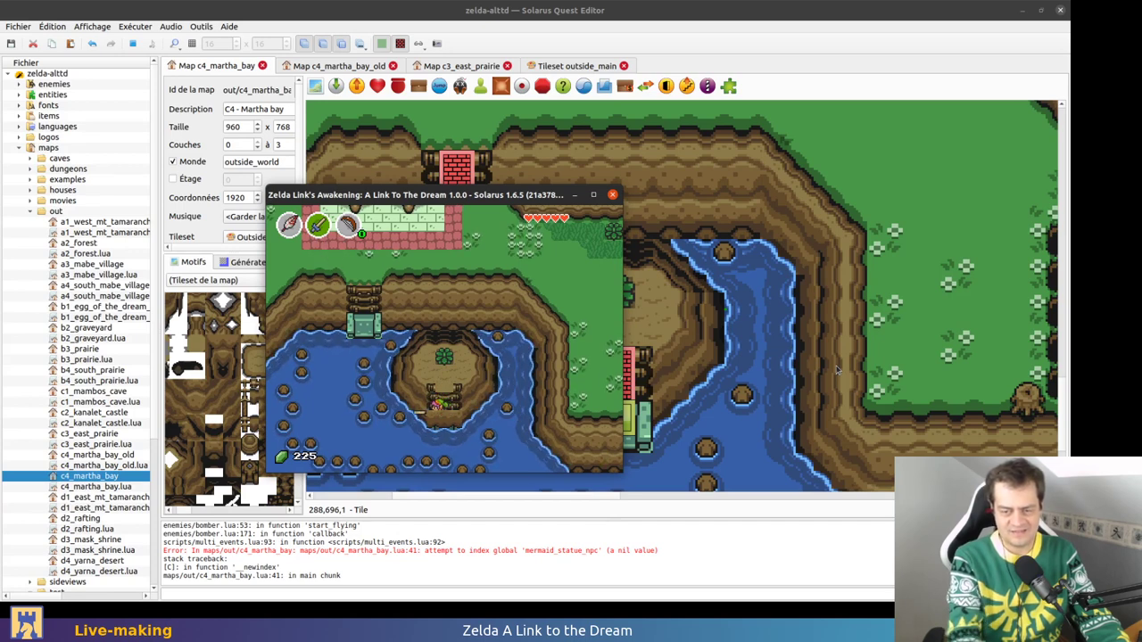
{"action": "left_click", "coordinate": [613, 194]}
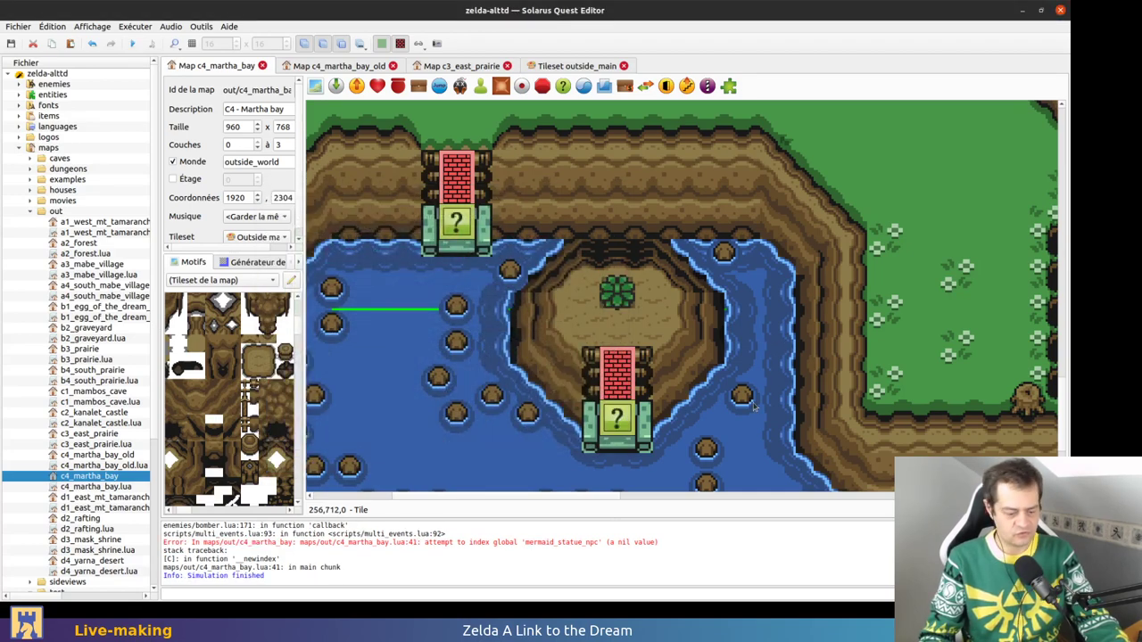
Move the sensor, wall and green foot tile off the island ladder's base and send the cliff tile beneath to layer 0
{"action": "scroll", "coordinate": [754, 407], "scroll_direction": "down", "scroll_amount": 3}
{"action": "key", "text": "1"}
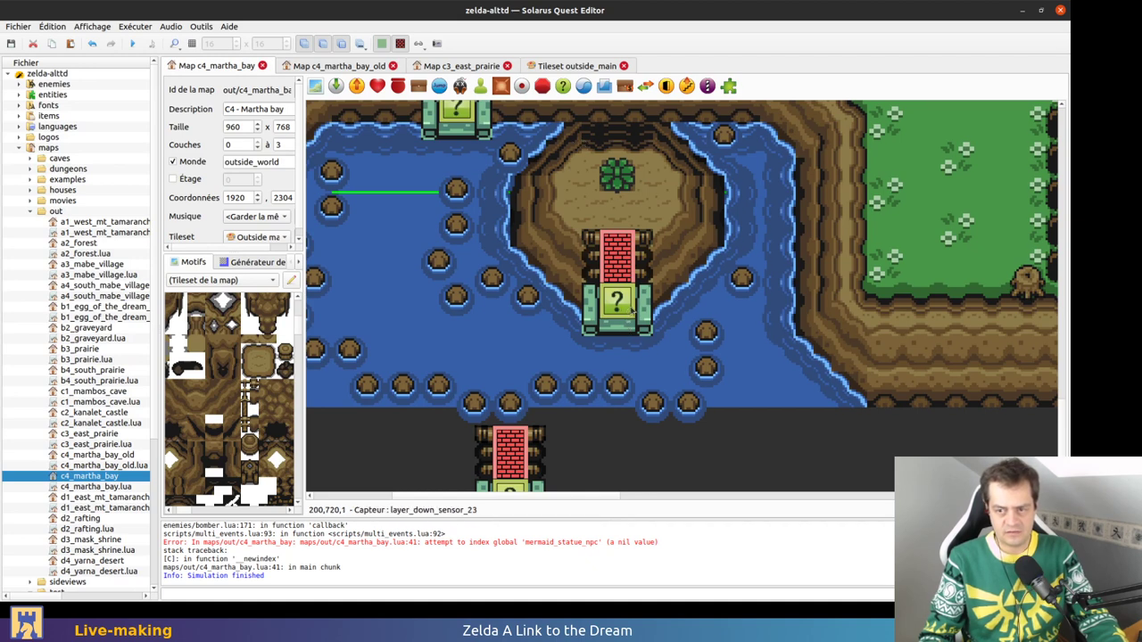
{"action": "left_click", "coordinate": [626, 309]}
{"action": "left_click_drag", "start_coordinate": [627, 309], "coordinate": [695, 308]}
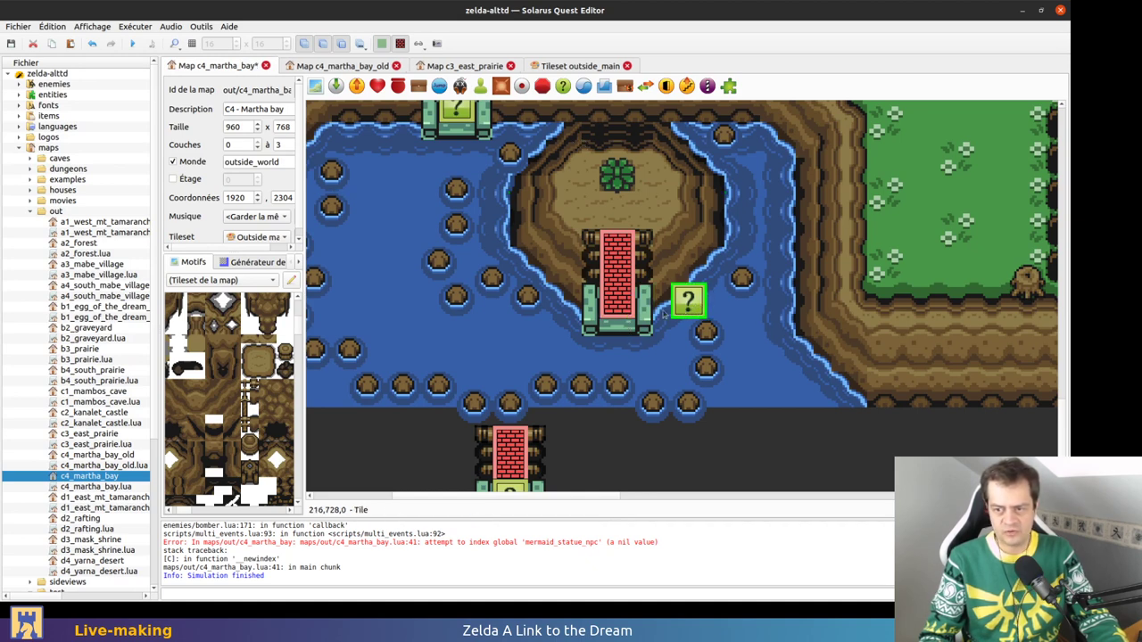
{"action": "left_click_drag", "start_coordinate": [625, 273], "coordinate": [697, 274]}
{"action": "left_click_drag", "start_coordinate": [626, 309], "coordinate": [648, 312]}
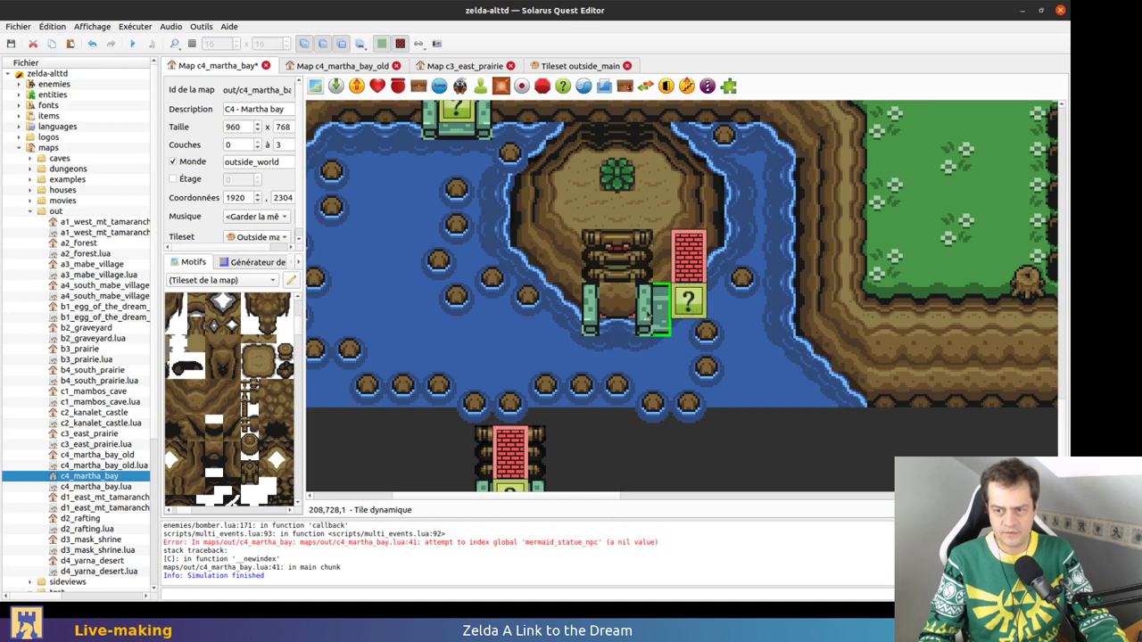
{"action": "right_click", "coordinate": [613, 308]}
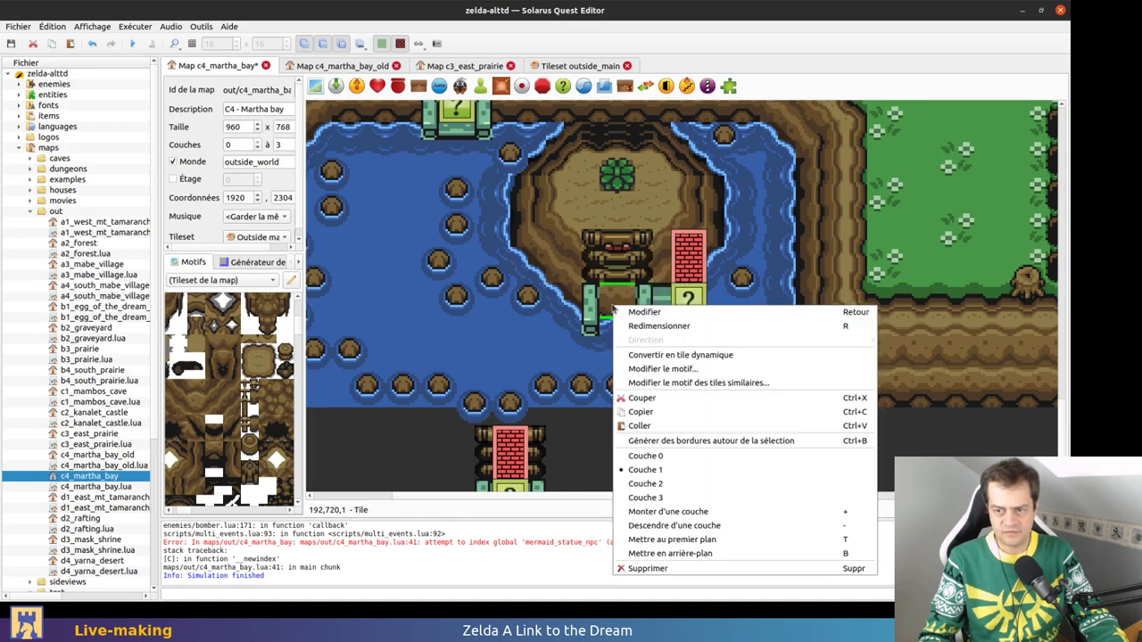
{"action": "left_click", "coordinate": [695, 457]}
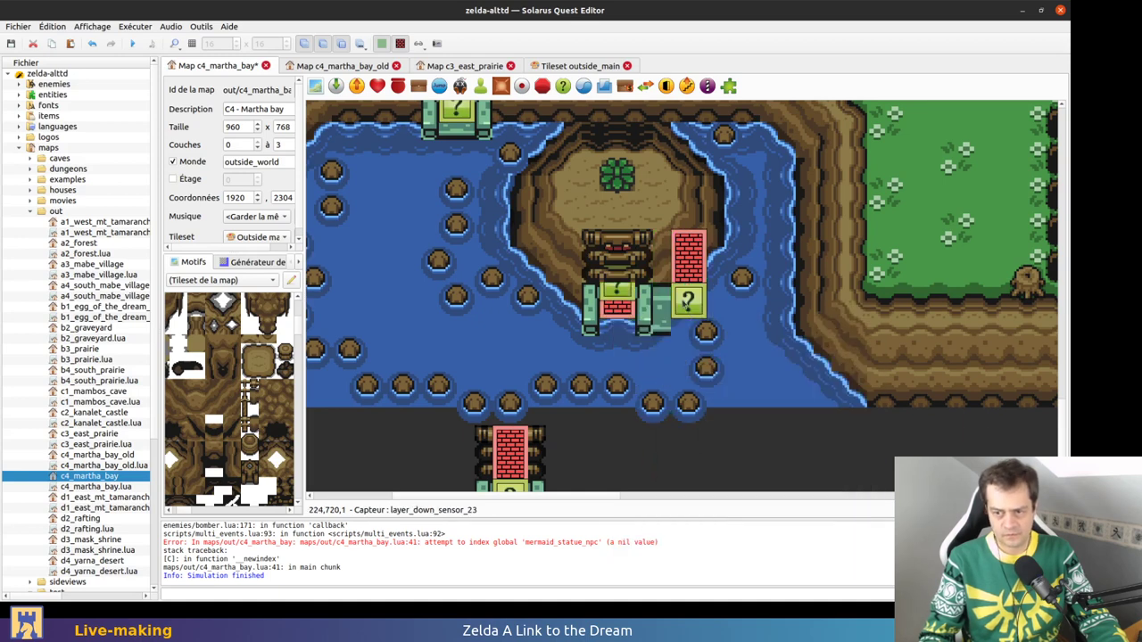
Move the green foot tile, sensor and wall back onto the island ladder and save the map
{"action": "left_click_drag", "start_coordinate": [661, 314], "coordinate": [631, 313]}
{"action": "left_click", "coordinate": [685, 299]}
{"action": "left_click", "coordinate": [683, 274], "text": "ctrl"}
{"action": "left_click_drag", "start_coordinate": [680, 277], "coordinate": [609, 277]}
{"action": "key", "text": "ctrl+s"}
Run the quest, swim the hero to the foot of the island ladder to test it, and return to the map editor
{"action": "left_click", "coordinate": [132, 43]}
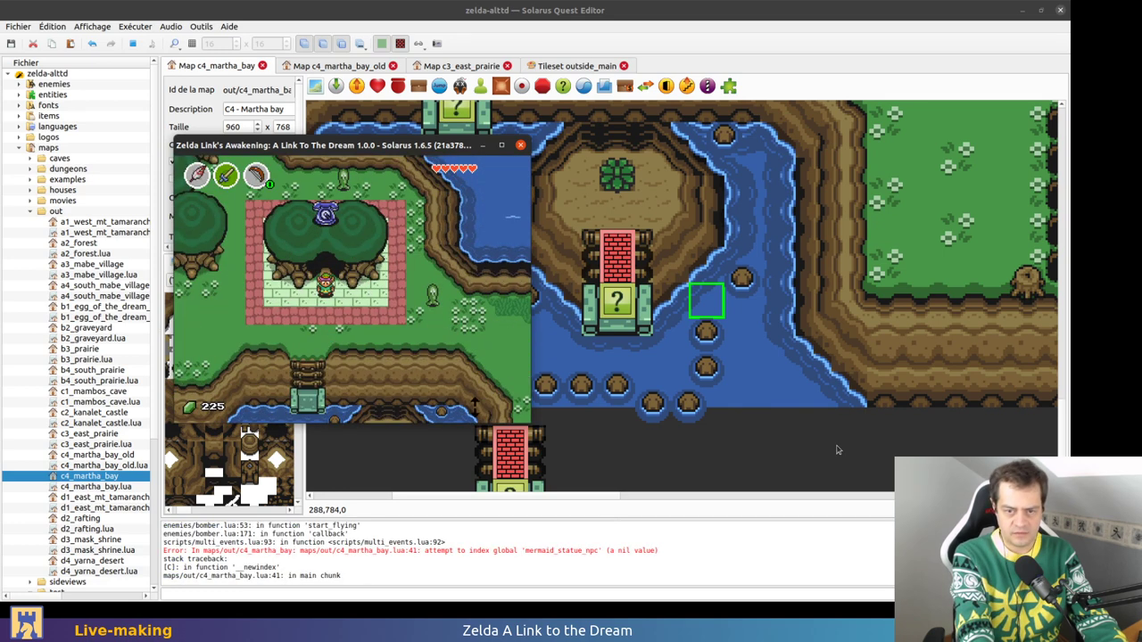
{"action": "key", "text": "Down"}
{"action": "key", "text": "Left"}
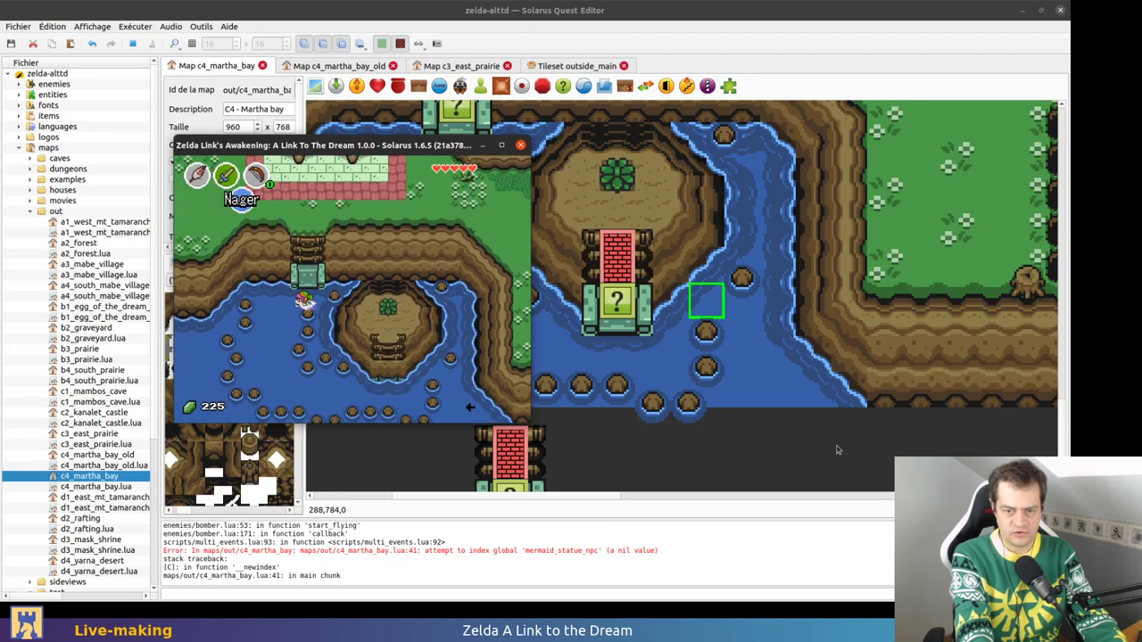
{"action": "key", "text": "Down"}
{"action": "key", "text": "Right"}
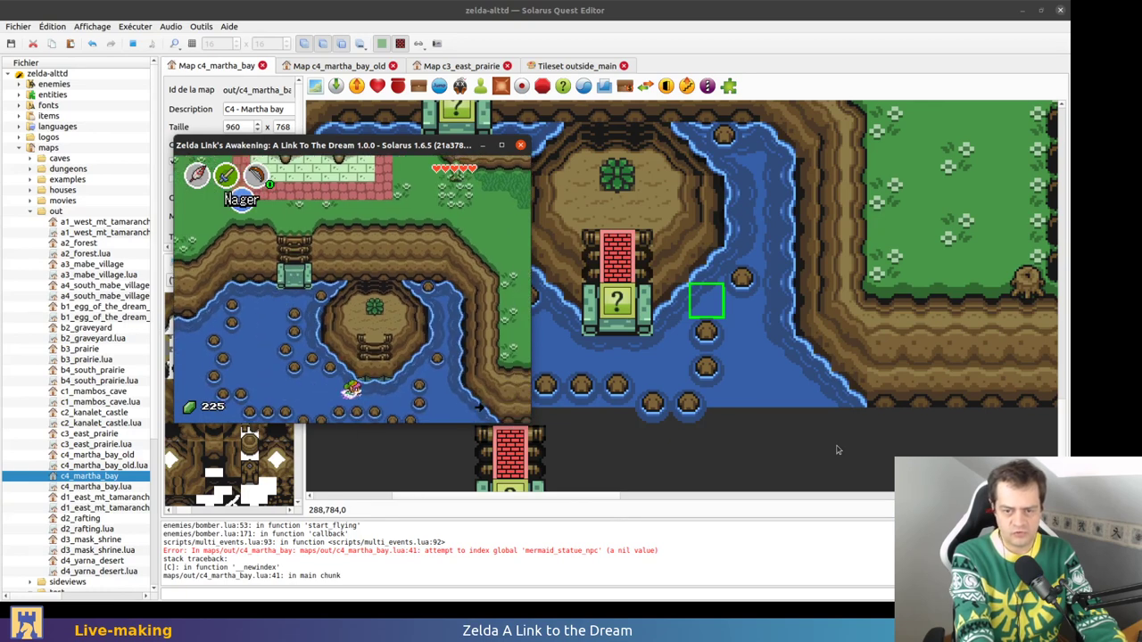
{"action": "key", "text": "Right"}
{"action": "key", "text": "space"}
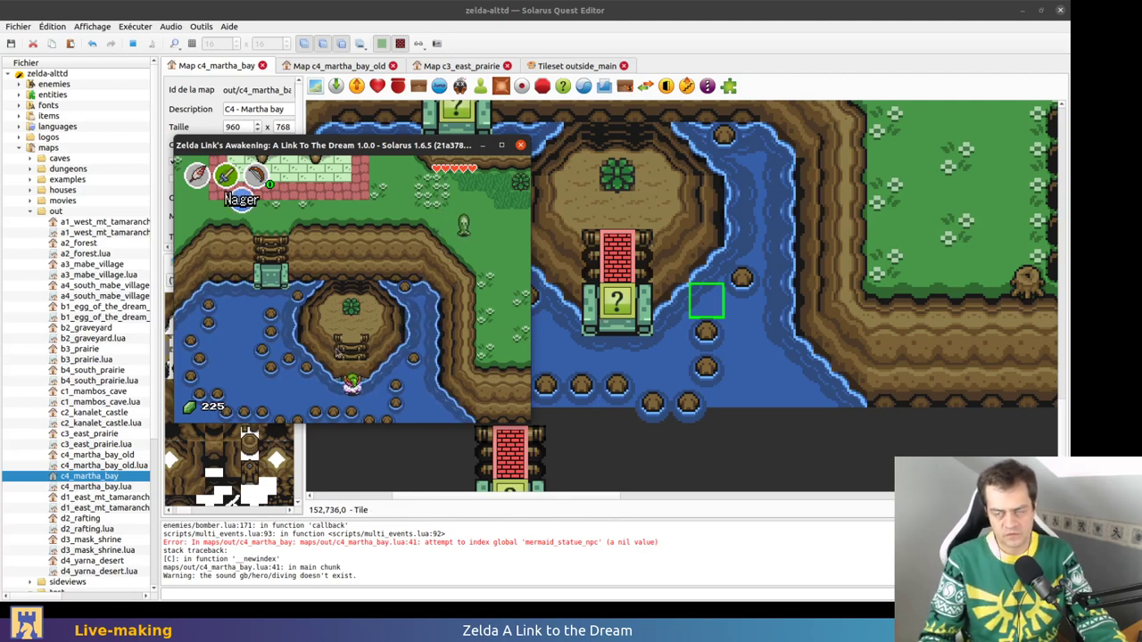
{"action": "left_click", "coordinate": [535, 310]}
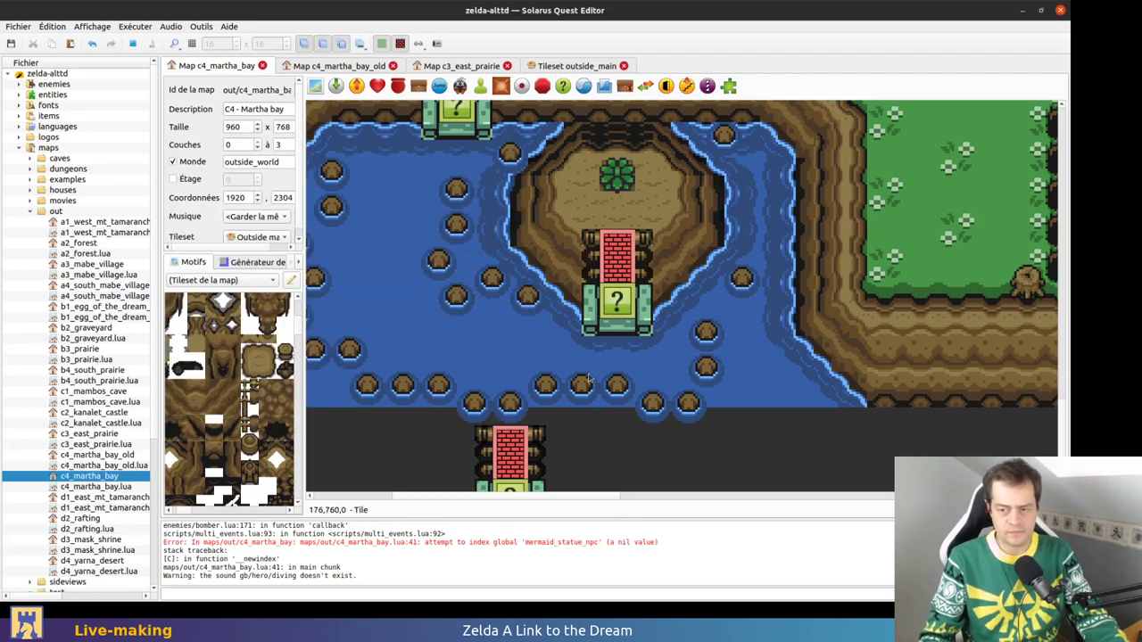
Hide map layer 1 to expose the layer 0 tiles beneath the island
{"action": "scroll", "coordinate": [568, 284], "scroll_direction": "up", "scroll_amount": 2}
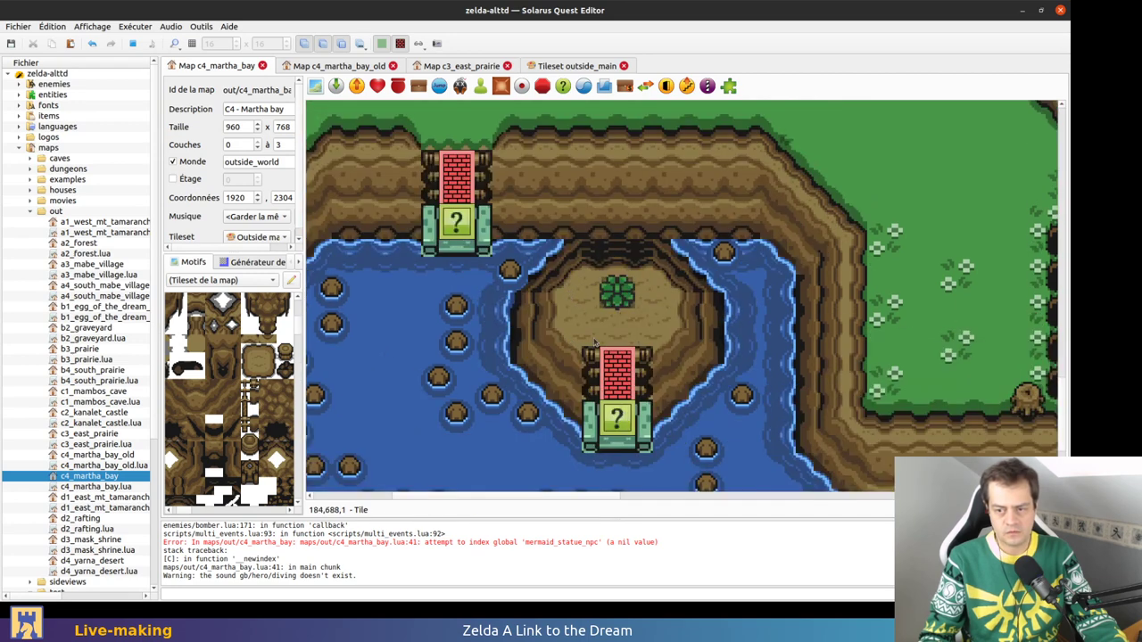
{"action": "key", "text": "1"}
{"action": "key", "text": "1"}
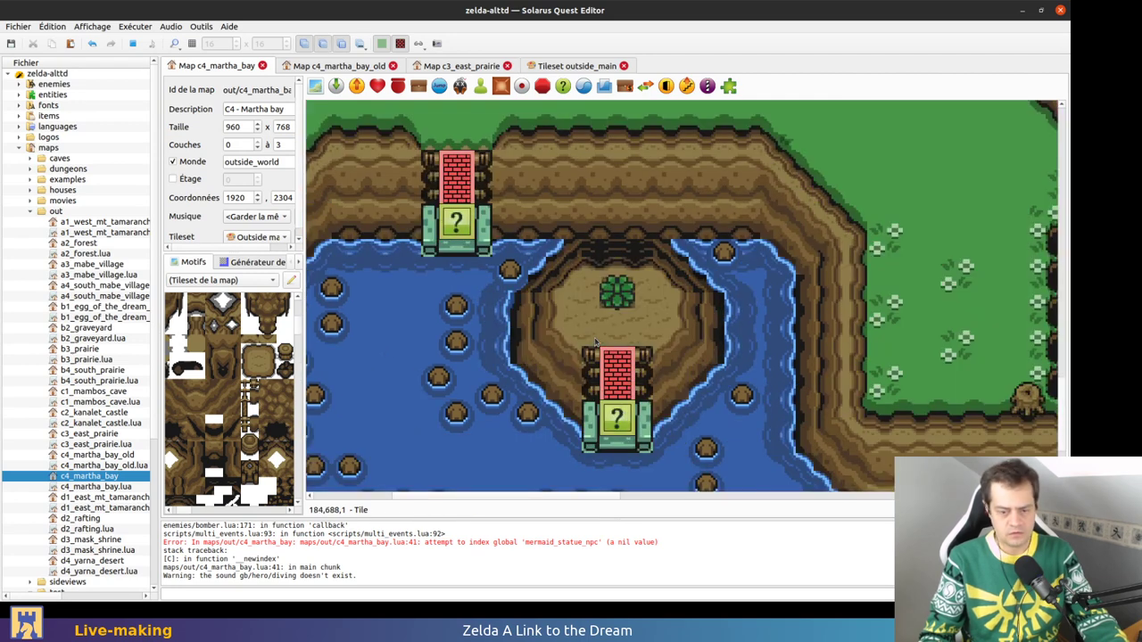
{"action": "key", "text": "2"}
{"action": "middle_click_drag", "start_coordinate": [597, 370], "coordinate": [563, 277]}
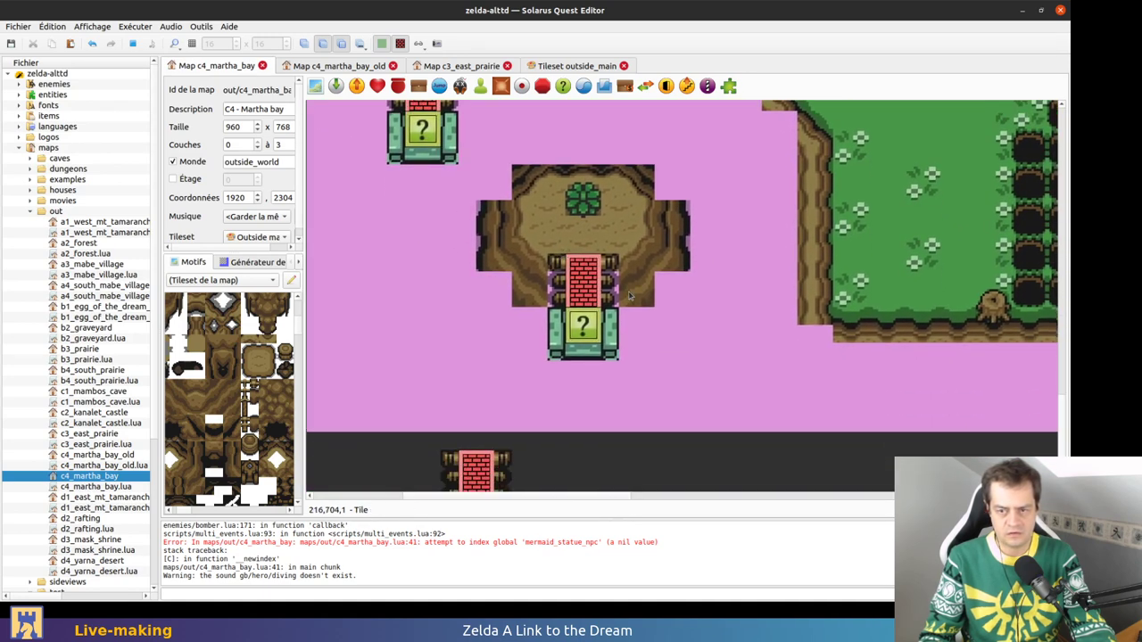
{"action": "scroll", "coordinate": [630, 296], "scroll_direction": "up", "scroll_amount": 3}
{"action": "scroll", "coordinate": [604, 329], "scroll_direction": "down", "scroll_amount": 2}
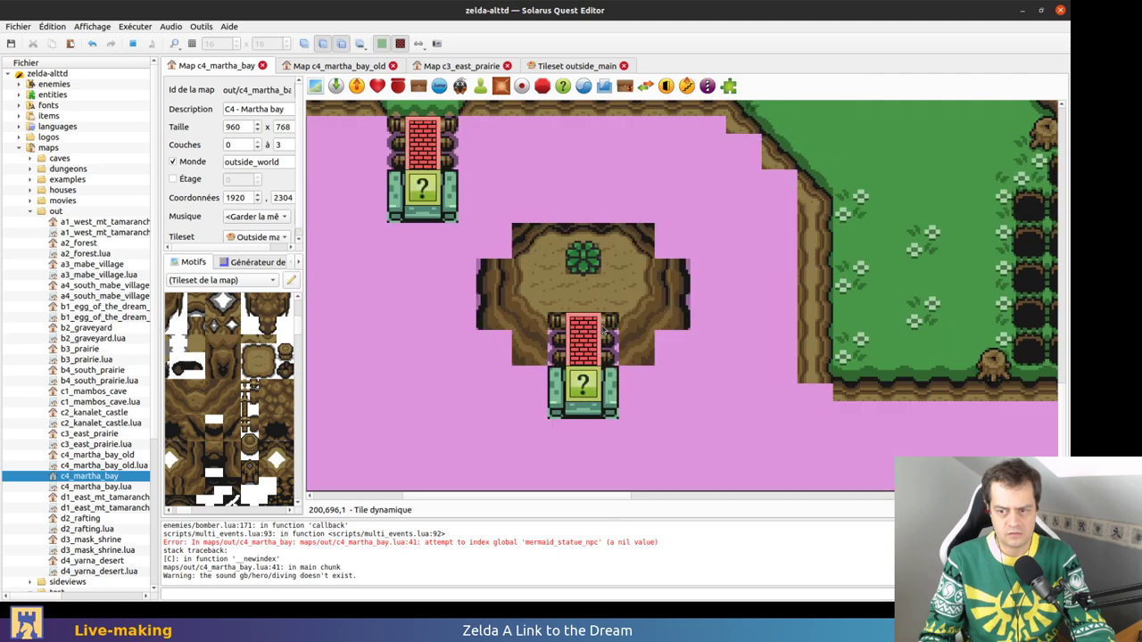
{"action": "key", "text": "0"}
{"action": "key", "text": "1"}
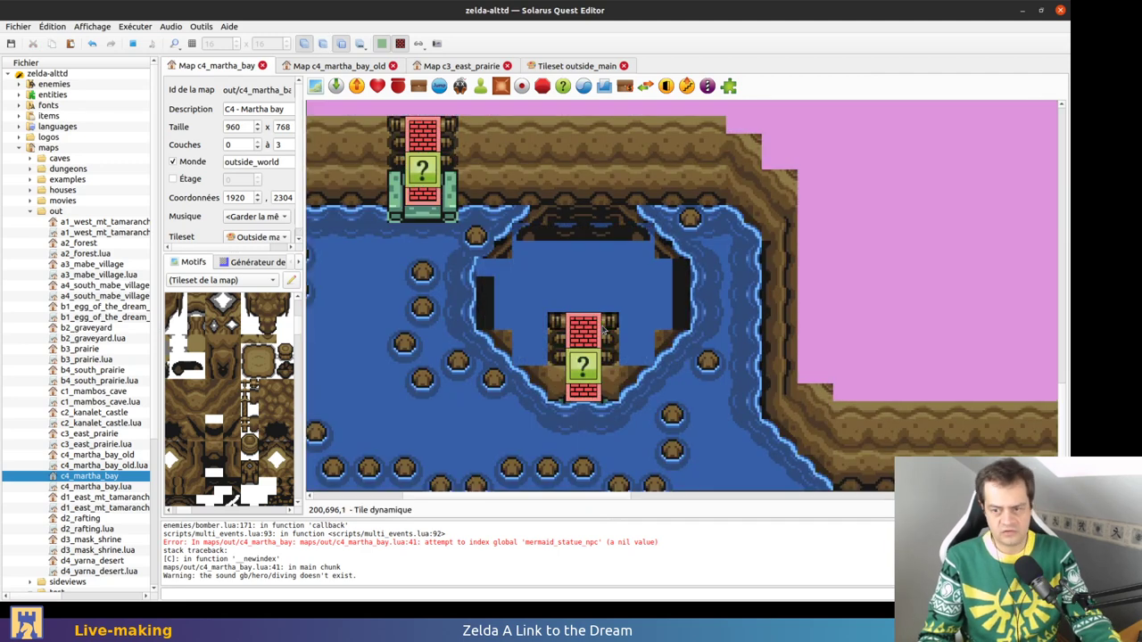
{"action": "scroll", "coordinate": [526, 426], "scroll_direction": "up", "scroll_amount": 2}
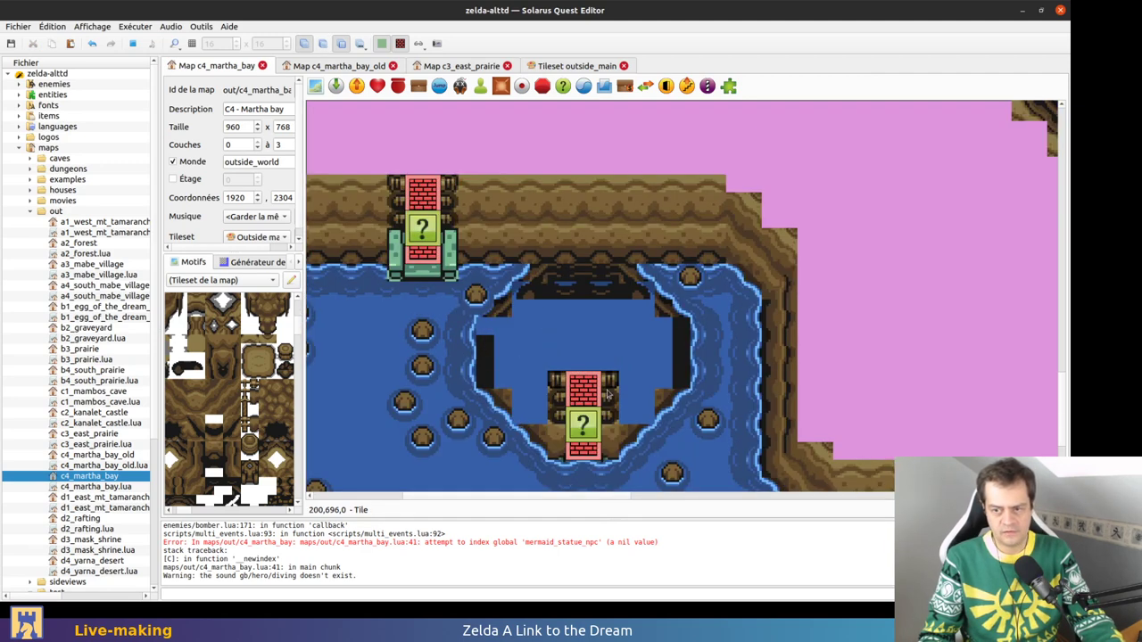
Delete the dark layer 0 tiles hidden under the middle of the island's north edge
{"action": "left_click", "coordinate": [579, 288]}
{"action": "key", "text": "ctrl+2"}
{"action": "key", "text": "ctrl+2"}
{"action": "key", "text": "Delete"}
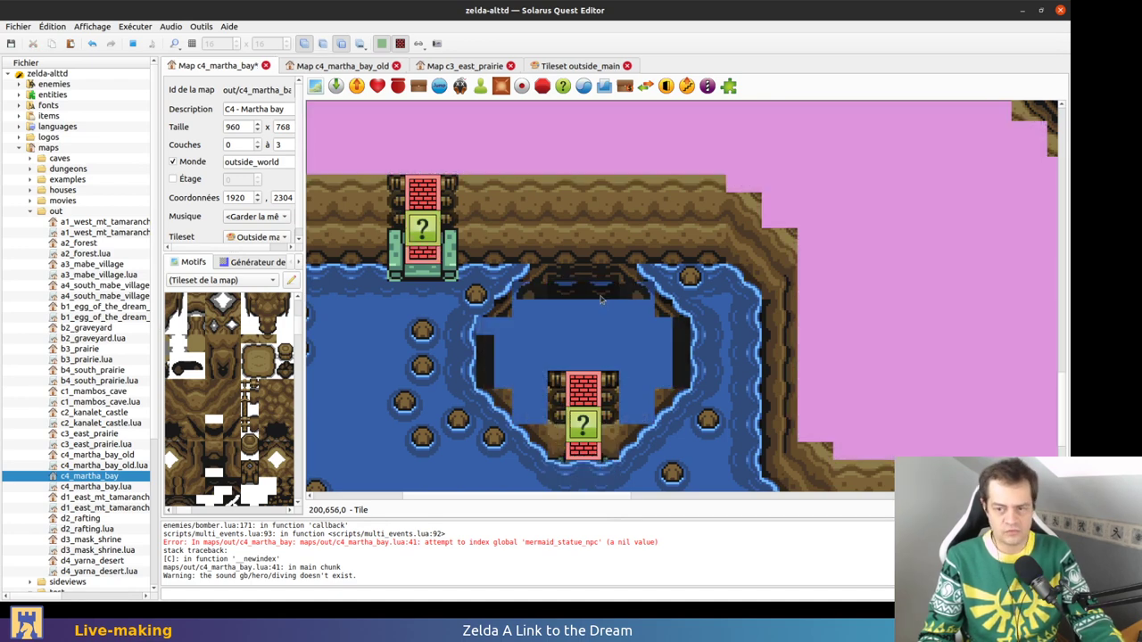
{"action": "left_click", "coordinate": [600, 294]}
{"action": "key", "text": "Delete"}
{"action": "left_click", "coordinate": [607, 298]}
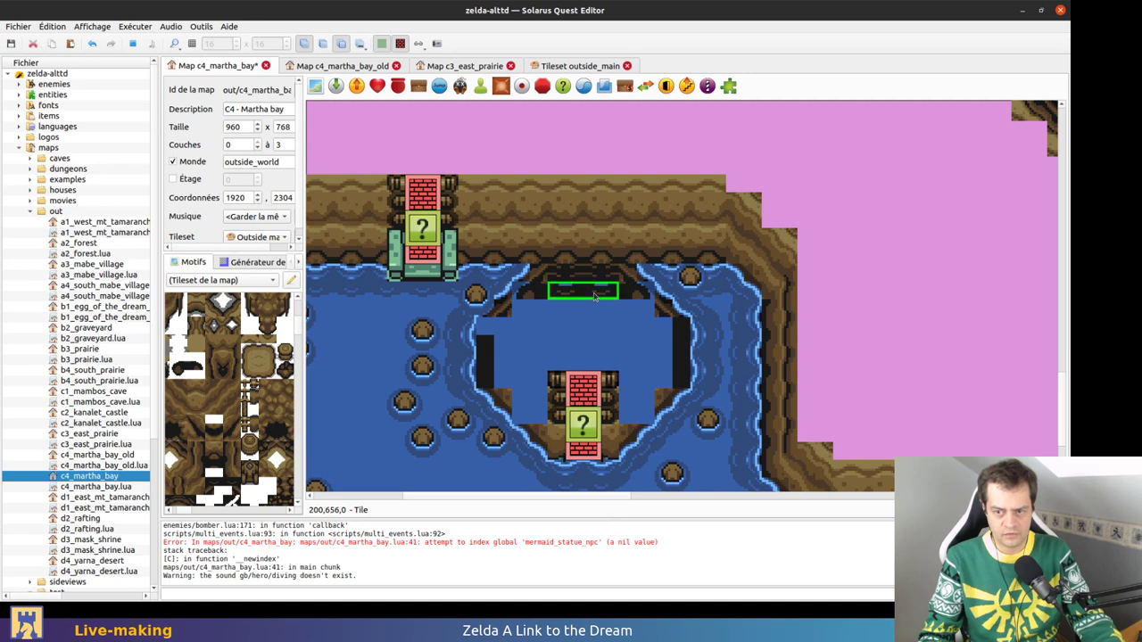
{"action": "key", "text": "Delete"}
{"action": "left_click", "coordinate": [600, 298]}
Delete the leftover dark tiles at both ends of the island's north edge and save the map
{"action": "key", "text": "1"}
{"action": "key", "text": "1"}
{"action": "left_click", "coordinate": [537, 292]}
{"action": "key", "text": "Delete"}
{"action": "left_click", "coordinate": [625, 293]}
{"action": "key", "text": "Delete"}
{"action": "left_click", "coordinate": [553, 294]}
{"action": "left_click", "coordinate": [539, 292]}
{"action": "key", "text": "Delete"}
{"action": "left_click", "coordinate": [643, 292]}
{"action": "key", "text": "Delete"}
{"action": "left_click", "coordinate": [489, 347]}
{"action": "key", "text": "ctrl+s"}
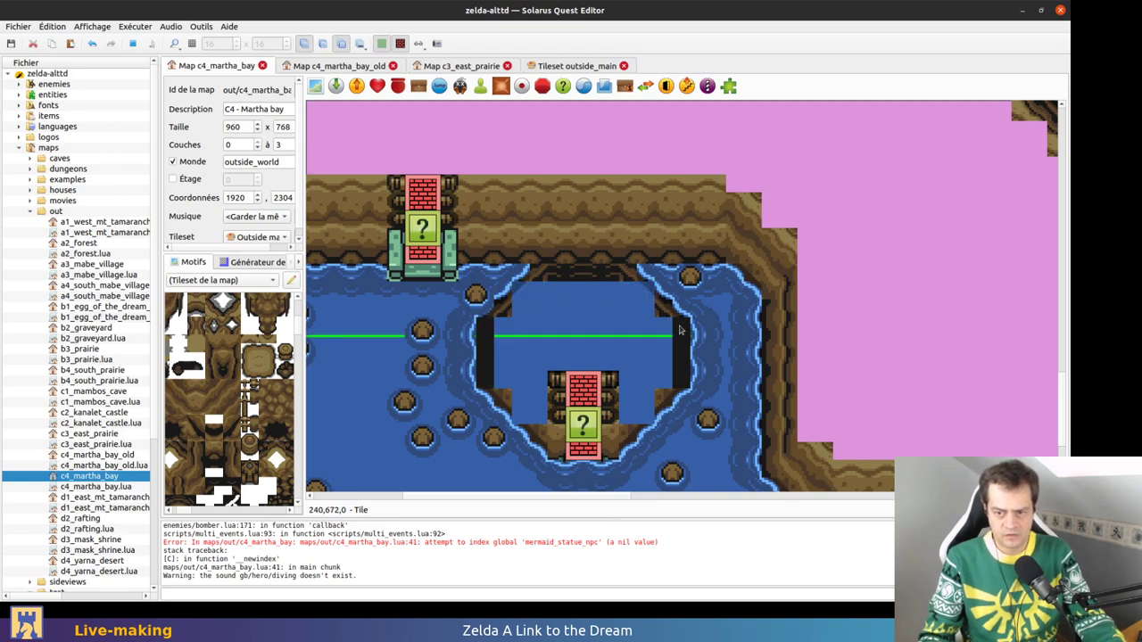
Show layer 1 again, remove the dark tiles along the island's west and east shores, and save the map
{"action": "key", "text": "1"}
{"action": "left_click", "coordinate": [774, 364]}
{"action": "key", "text": "Escape"}
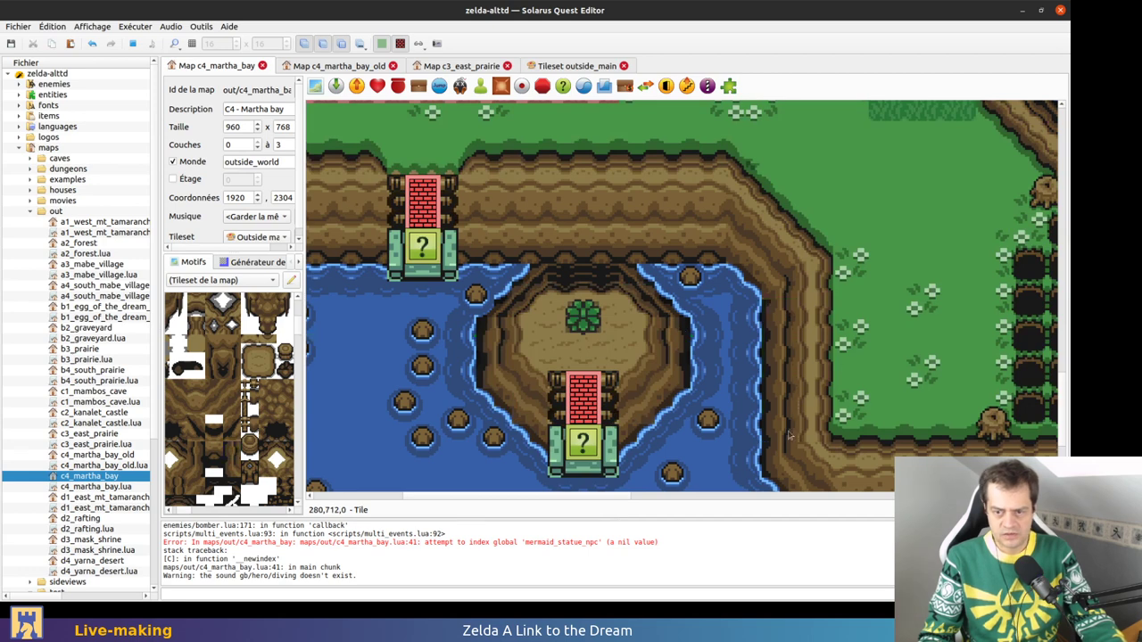
{"action": "left_click", "coordinate": [468, 353]}
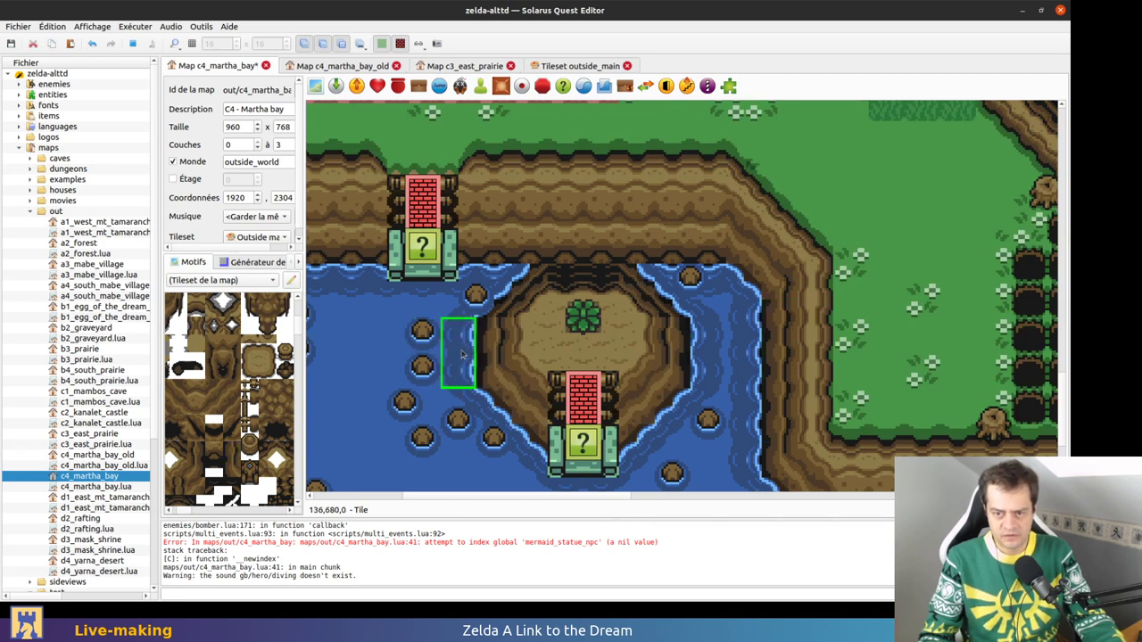
{"action": "key", "text": "Delete"}
{"action": "left_click", "coordinate": [679, 353]}
{"action": "scroll", "coordinate": [269, 367], "scroll_direction": "up", "scroll_amount": 5}
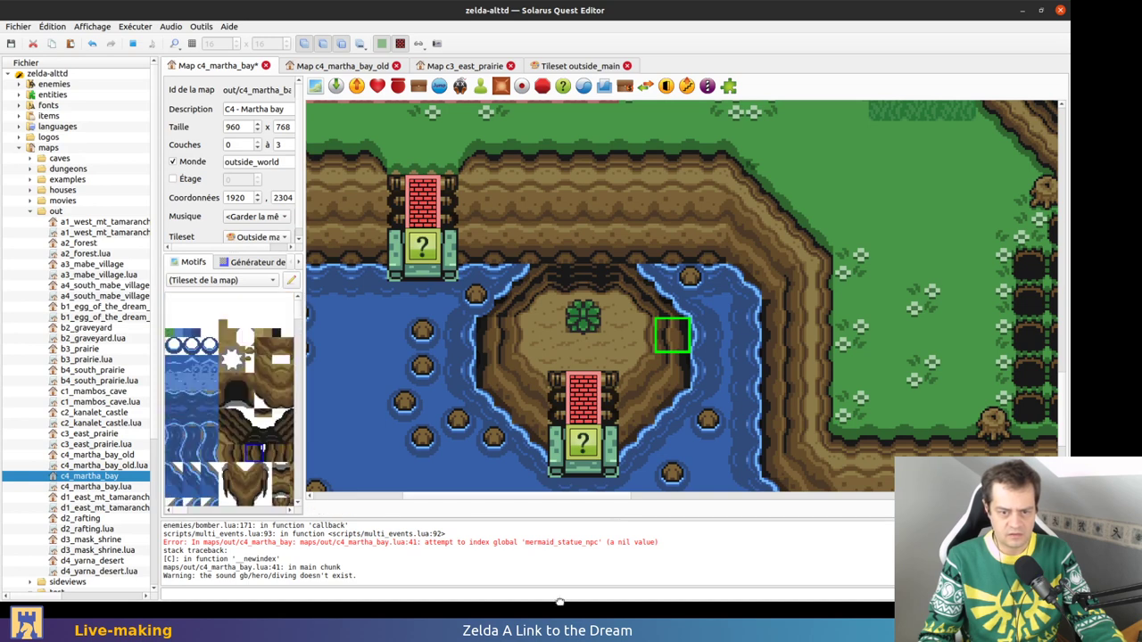
{"action": "left_click", "coordinate": [467, 343]}
{"action": "left_click", "coordinate": [699, 353]}
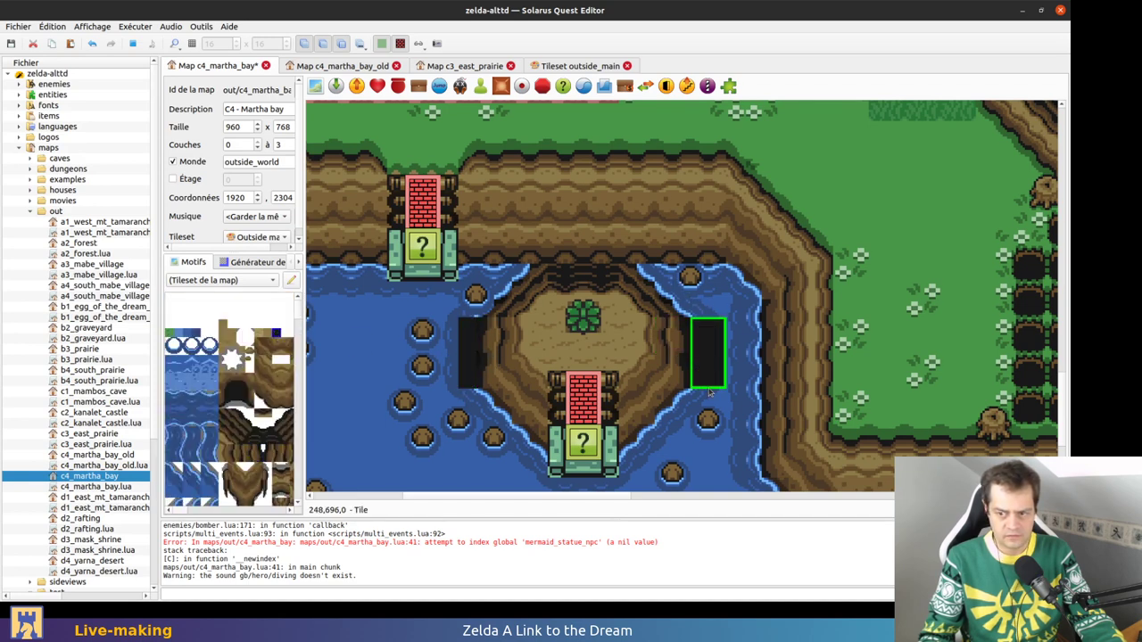
{"action": "left_click", "coordinate": [468, 350], "text": "ctrl"}
{"action": "key", "text": "Delete"}
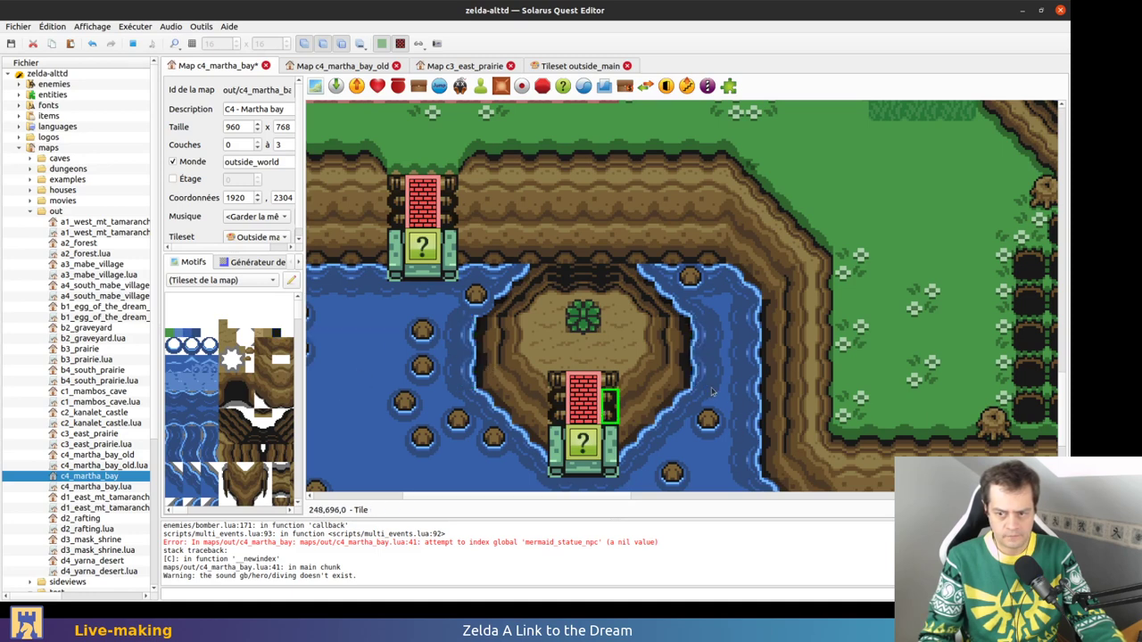
{"action": "scroll", "coordinate": [683, 376], "scroll_direction": "down", "scroll_amount": 1}
{"action": "key", "text": "ctrl+s"}
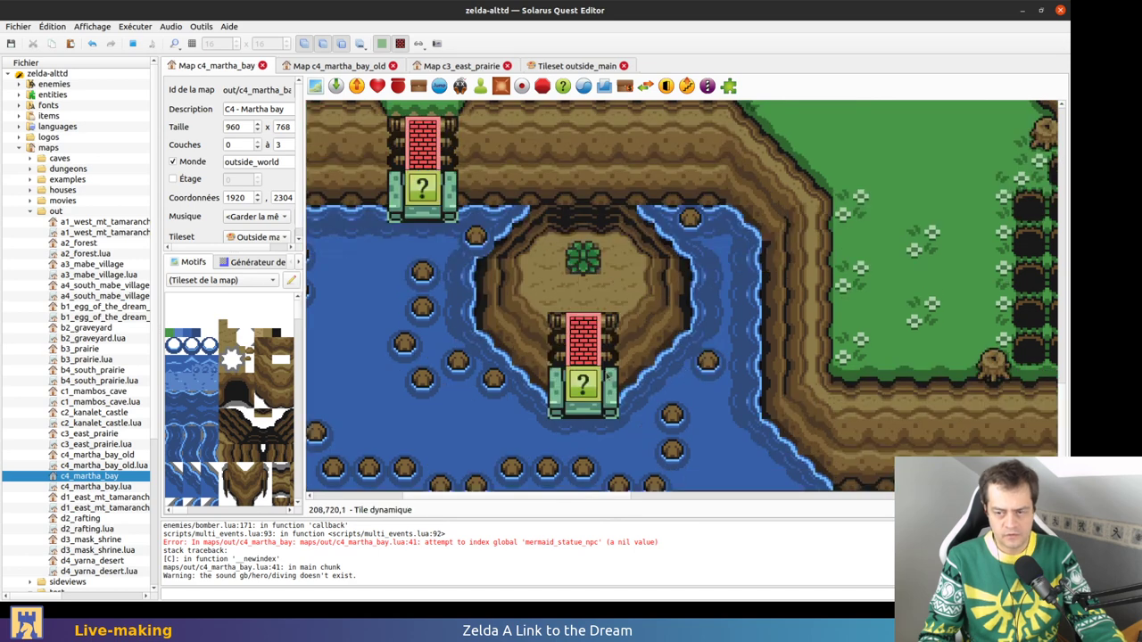
Switch to the running game to check the island ladder's appearance and return to the map editor
{"action": "scroll", "coordinate": [639, 383], "scroll_direction": "down", "scroll_amount": 3}
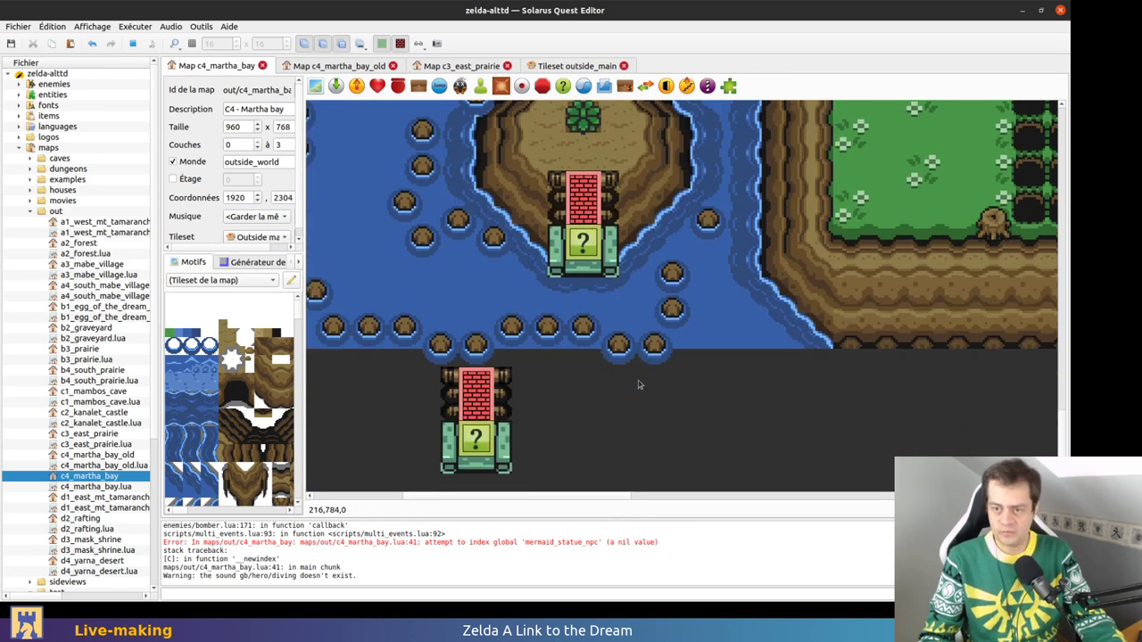
{"action": "key", "text": "F5"}
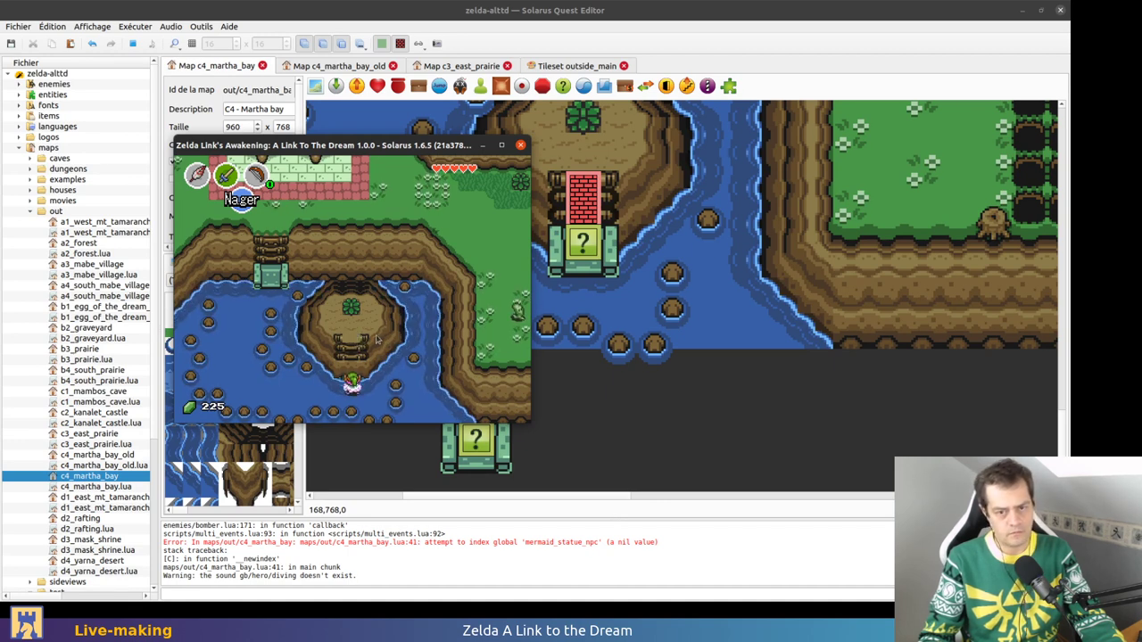
{"action": "left_click", "coordinate": [674, 311]}
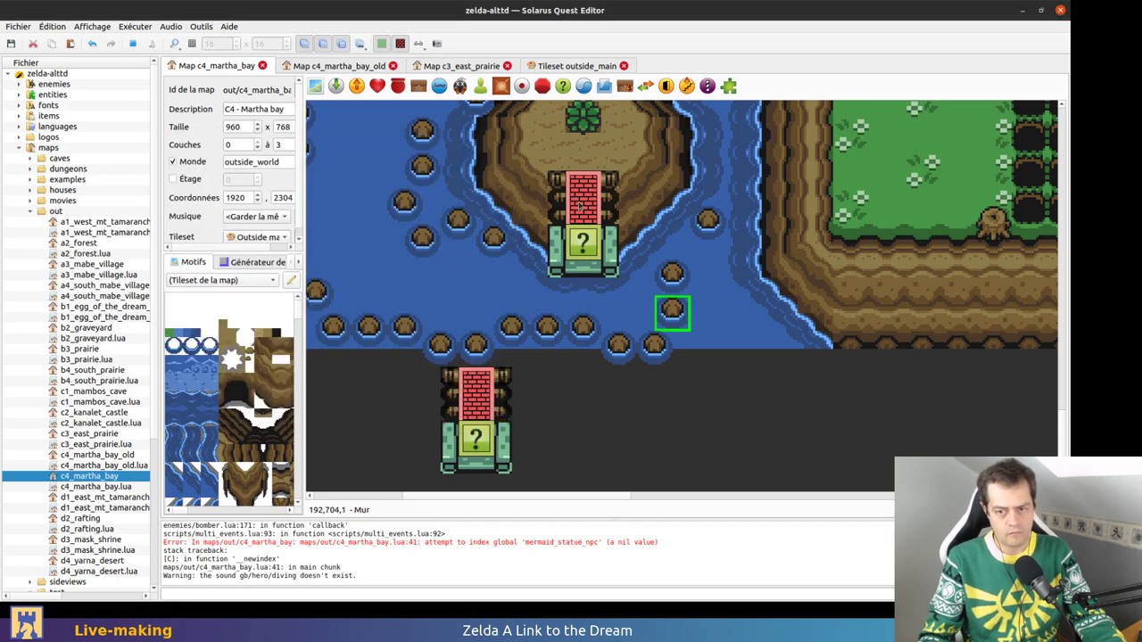
Hide layer 0 and move the island ladder's side rails, wall, sensor and foot pieces to the empty area south of the map
{"action": "left_click", "coordinate": [582, 190]}
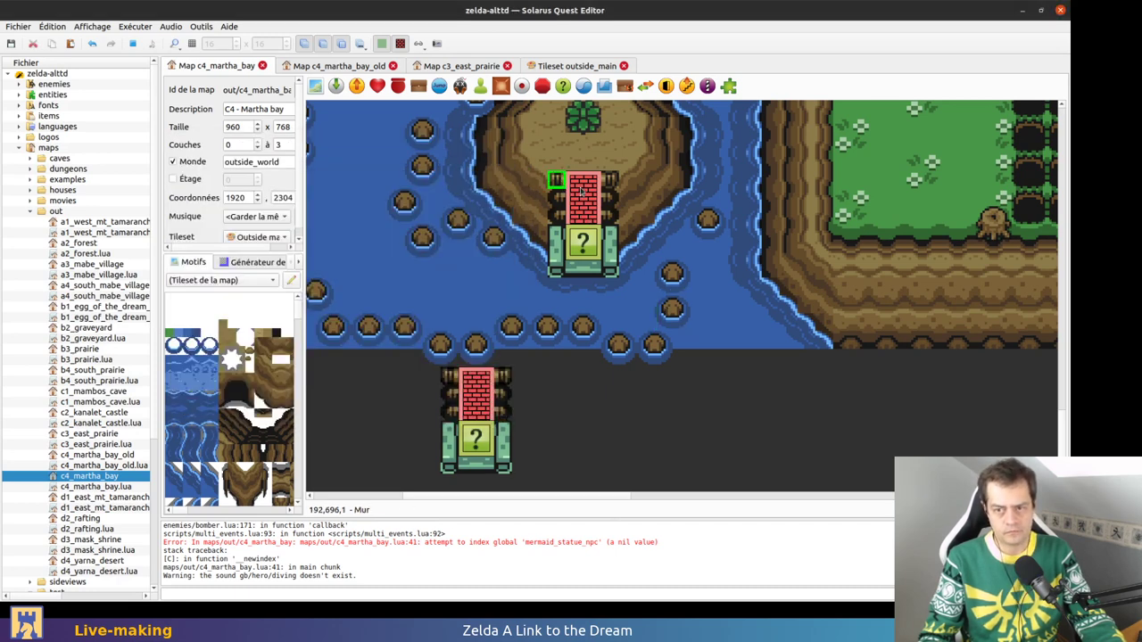
{"action": "left_click", "coordinate": [681, 475]}
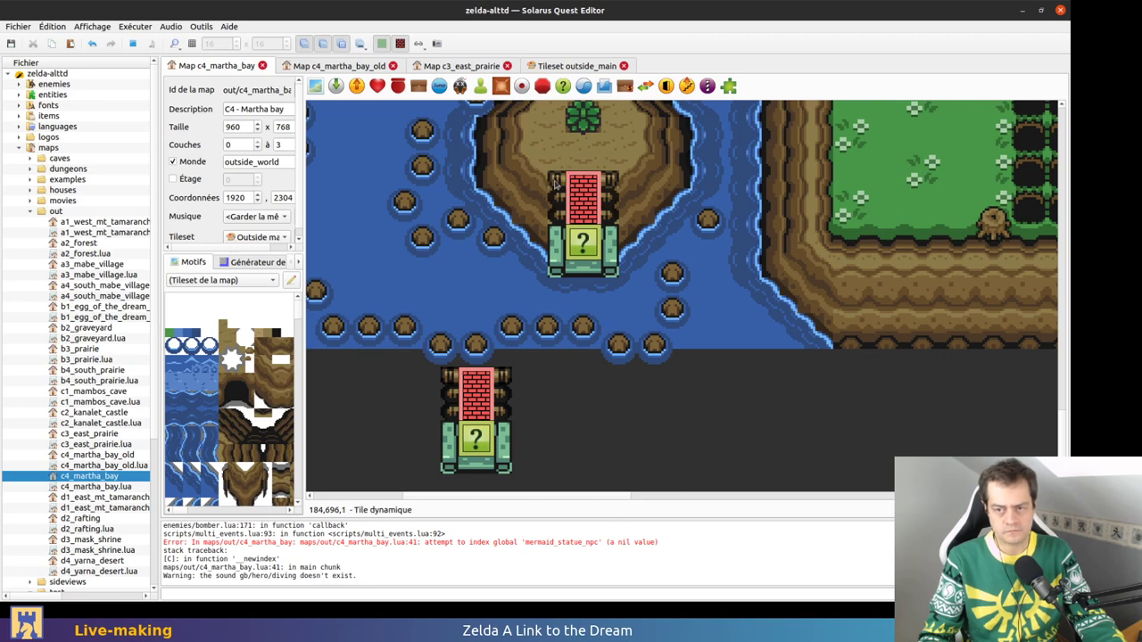
{"action": "left_click", "coordinate": [555, 185]}
{"action": "left_click", "coordinate": [586, 187], "text": "shift"}
{"action": "left_click", "coordinate": [609, 184], "text": "shift"}
{"action": "left_click", "coordinate": [609, 201], "text": "shift"}
{"action": "left_click", "coordinate": [555, 250], "text": "ctrl"}
{"action": "left_click", "coordinate": [583, 243], "text": "ctrl"}
{"action": "left_click", "coordinate": [584, 271], "text": "ctrl"}
{"action": "left_click", "coordinate": [608, 250], "text": "ctrl"}
{"action": "key", "text": "0"}
{"action": "left_click_drag", "start_coordinate": [606, 253], "coordinate": [694, 447]}
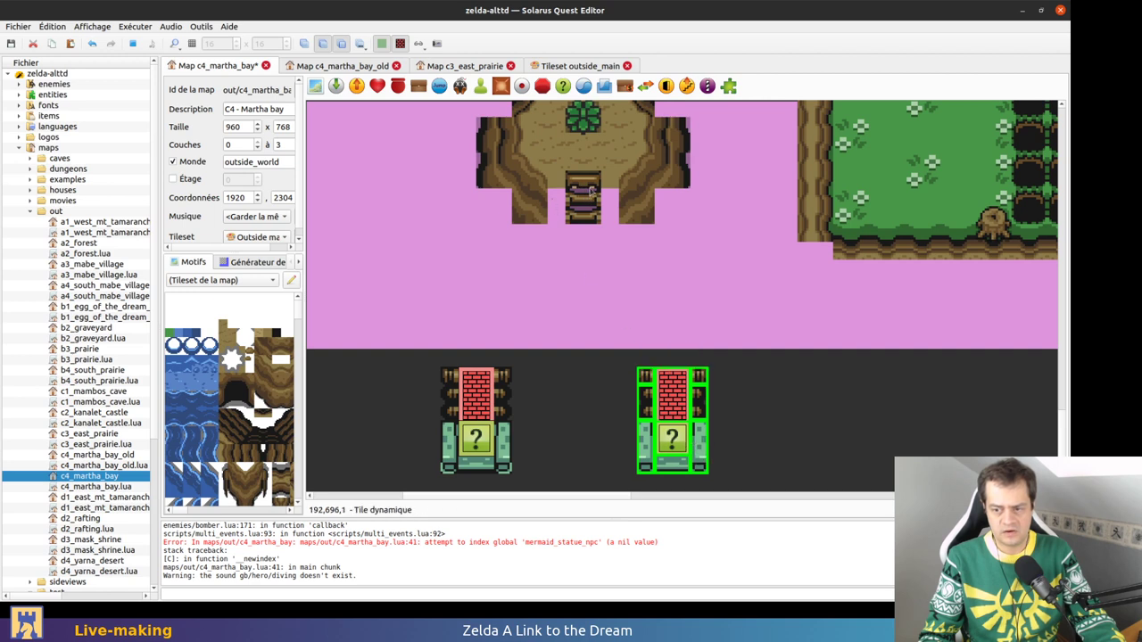
Remove the leftover ladder rungs from the island's south side and save the map
{"action": "left_click_drag", "start_coordinate": [589, 208], "coordinate": [685, 358]}
{"action": "key", "text": "Delete"}
{"action": "key", "text": "ctrl+s"}
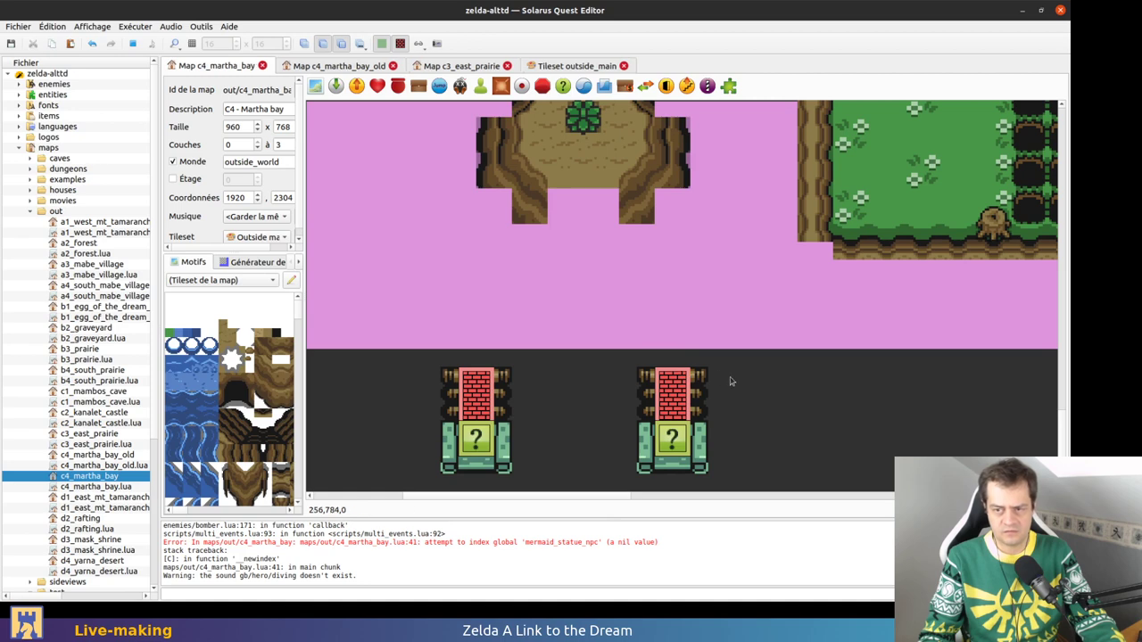
Show layer 0 with layer 1 hidden and compare the tiles at the island ladder's foot with the running game
{"action": "scroll", "coordinate": [683, 359], "scroll_direction": "up", "scroll_amount": 1}
{"action": "scroll", "coordinate": [683, 360], "scroll_direction": "up", "scroll_amount": 1}
{"action": "scroll", "coordinate": [683, 359], "scroll_direction": "down", "scroll_amount": 1}
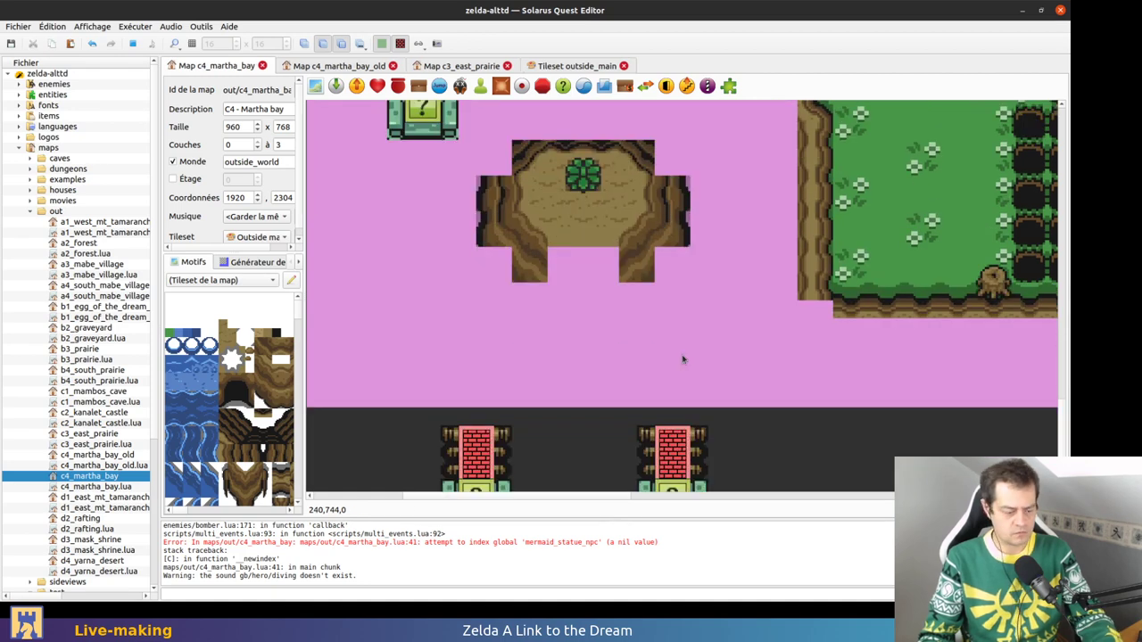
{"action": "key", "text": "0"}
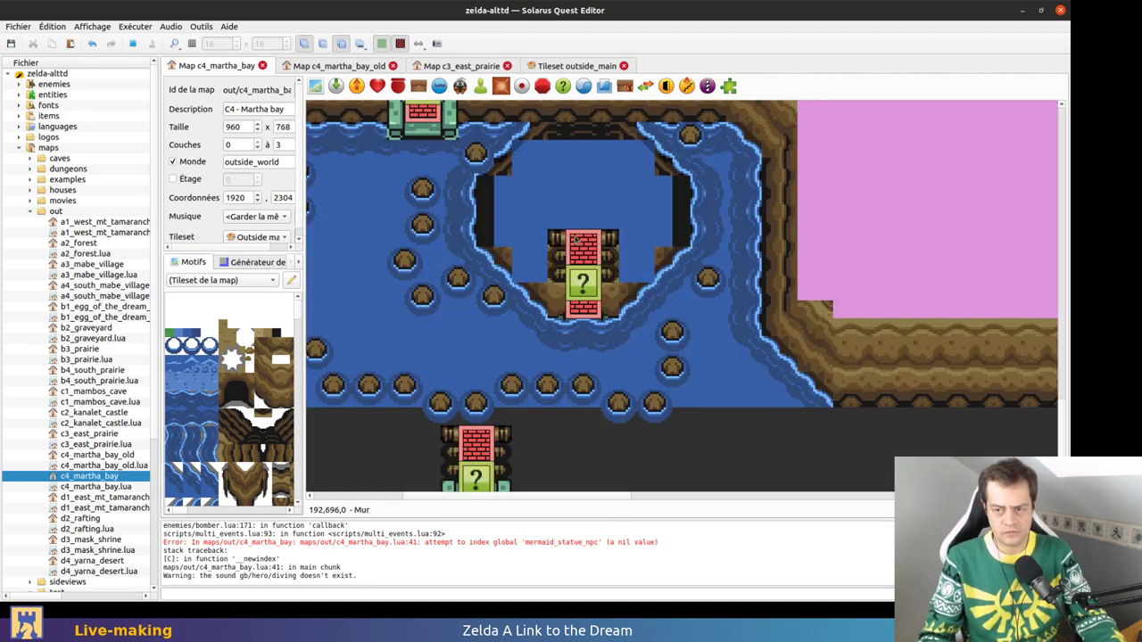
{"action": "scroll", "coordinate": [580, 245], "scroll_direction": "down", "scroll_amount": 1}
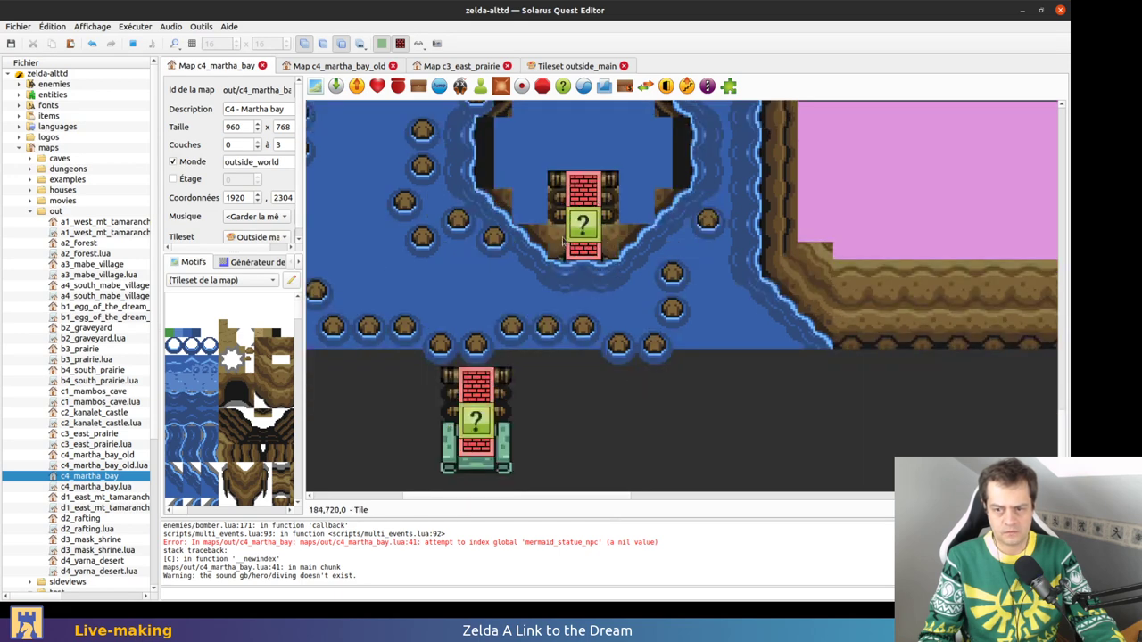
{"action": "key", "text": "F5"}
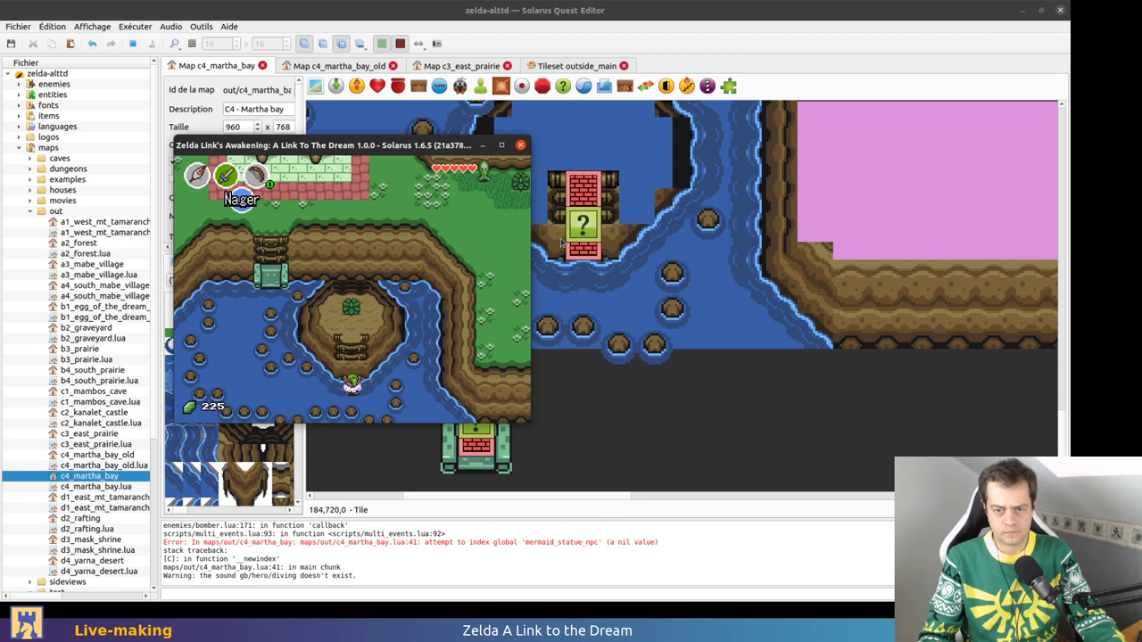
{"action": "left_click", "coordinate": [562, 240]}
{"action": "right_click", "coordinate": [562, 241]}
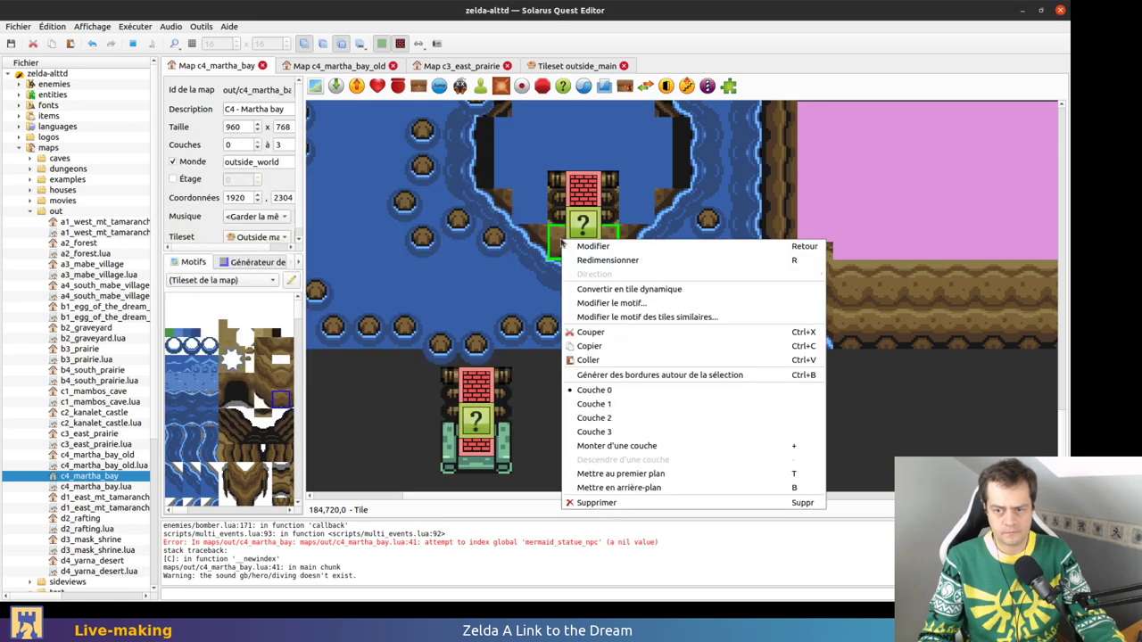
{"action": "key", "text": "Escape"}
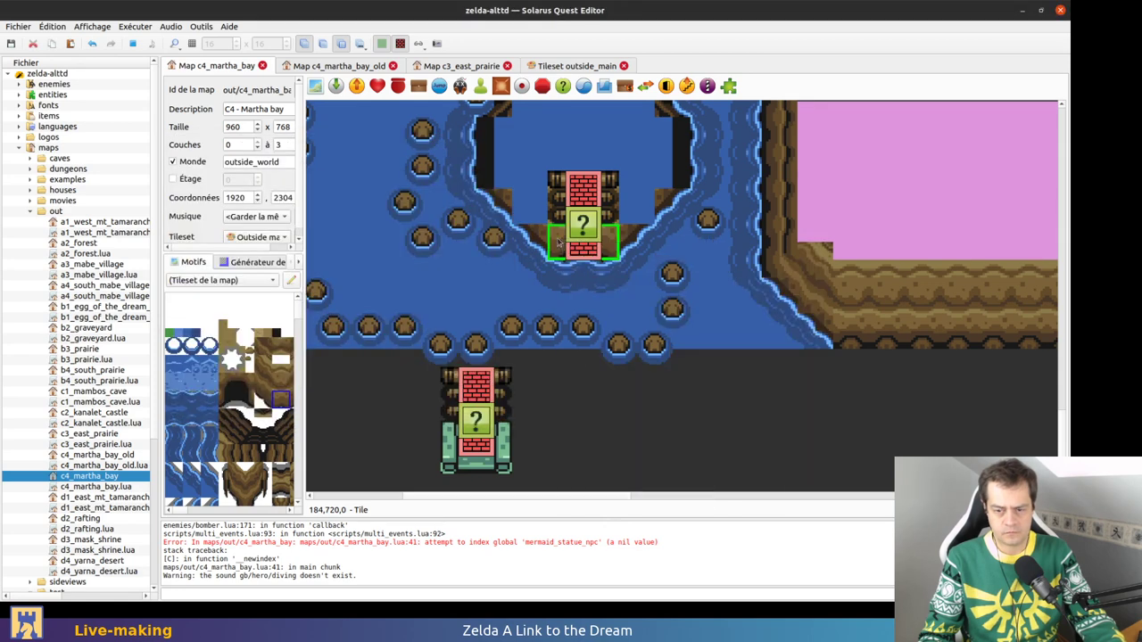
{"action": "key", "text": "alt+Tab"}
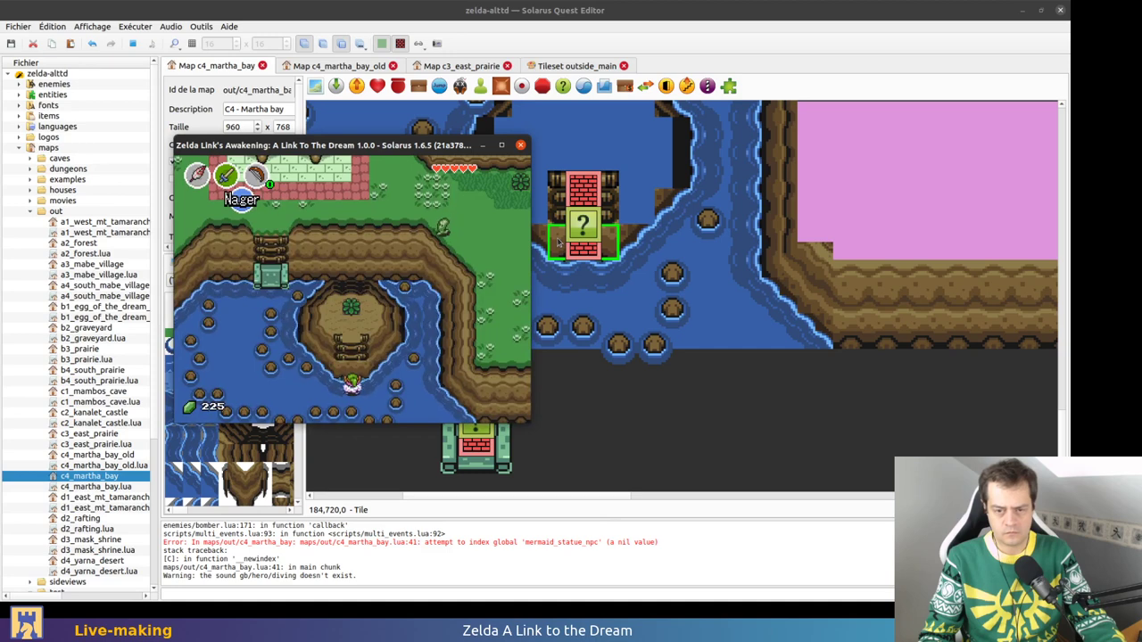
{"action": "key", "text": "alt+Tab"}
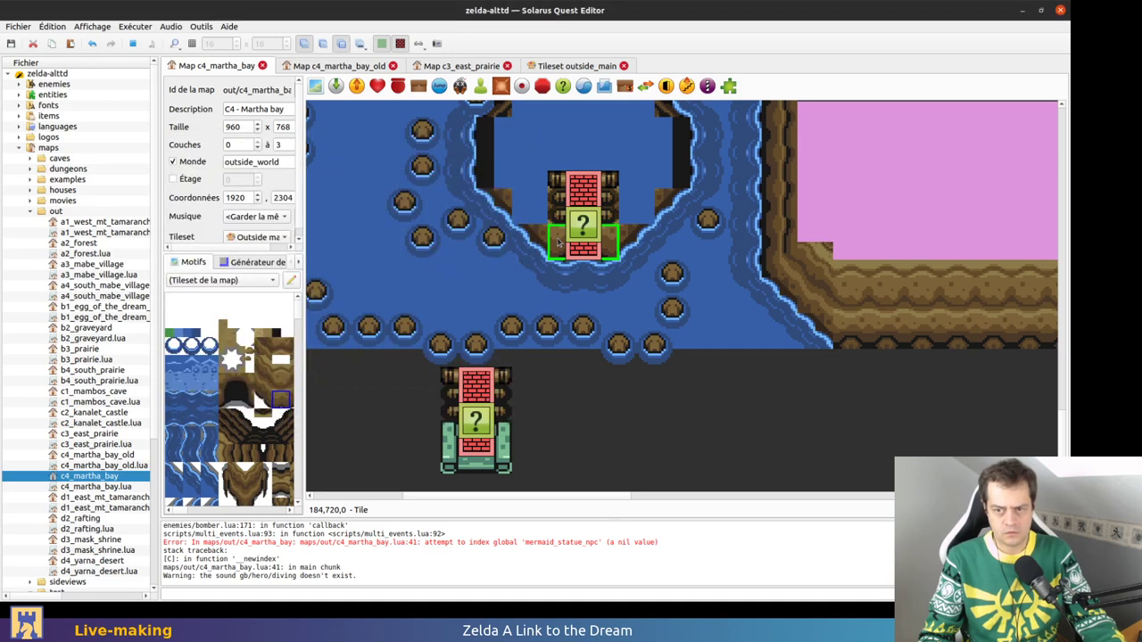
Delete the cliff and shore tiles covering the island ladder's green foot, save the map and check it against the game
{"action": "key", "text": "Delete"}
{"action": "left_click", "coordinate": [586, 275]}
{"action": "key", "text": "Delete"}
{"action": "left_click", "coordinate": [589, 278]}
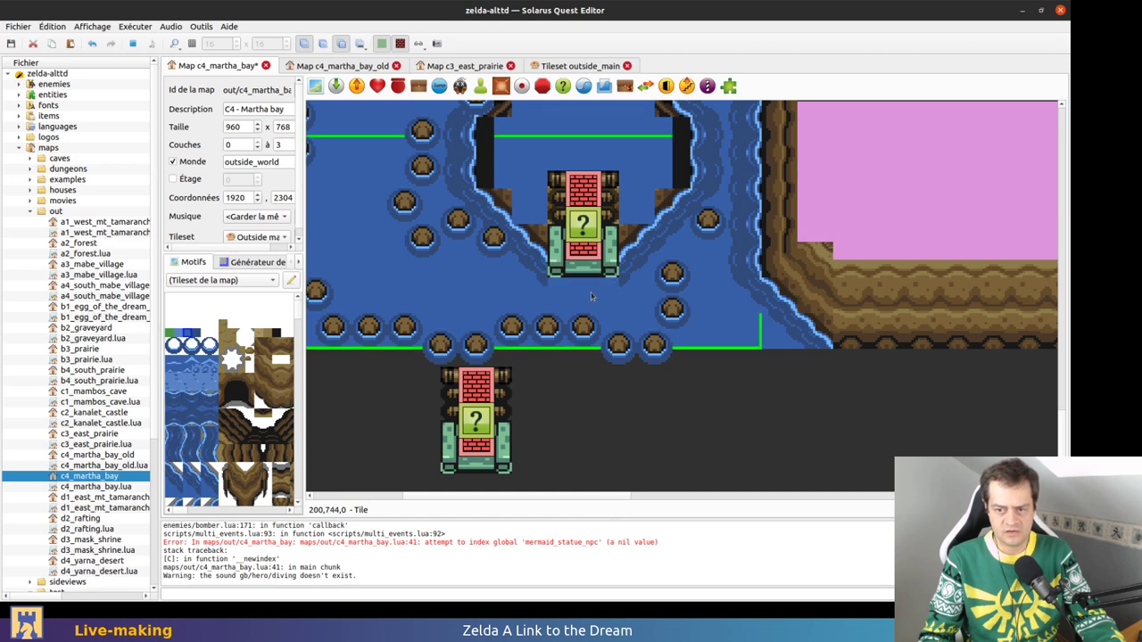
{"action": "key", "text": "ctrl+s"}
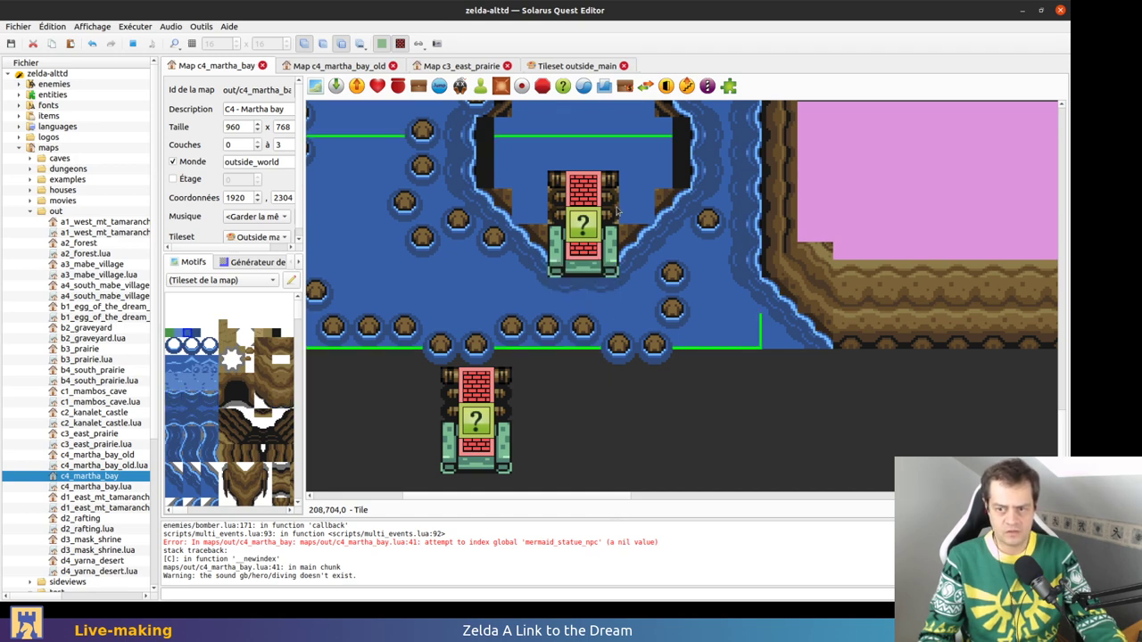
{"action": "key", "text": "F5"}
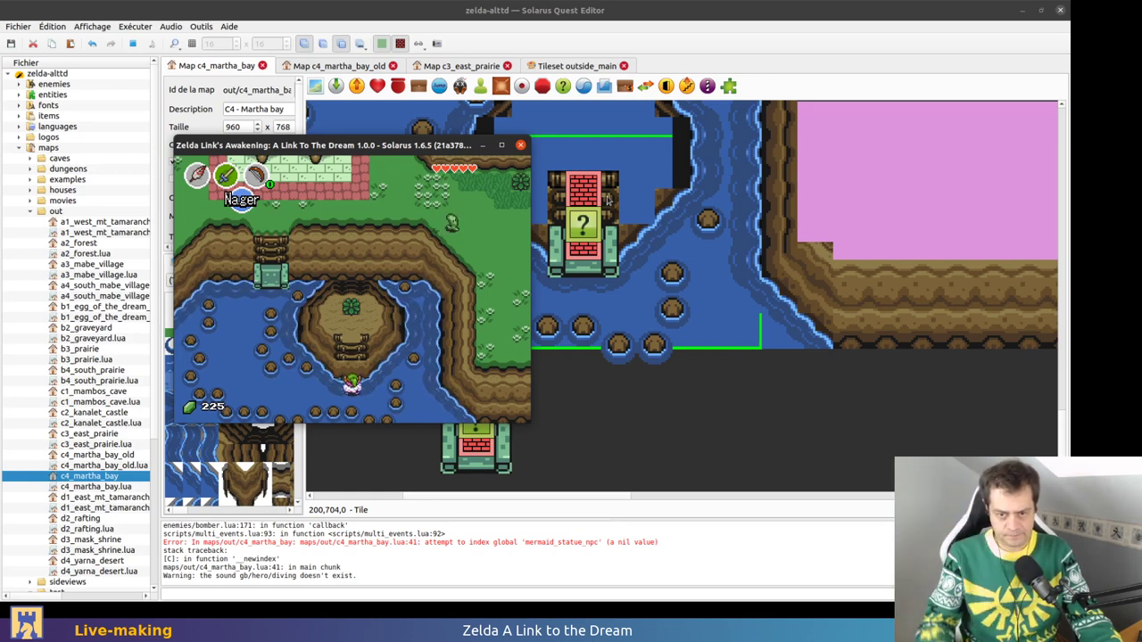
{"action": "left_click", "coordinate": [572, 172]}
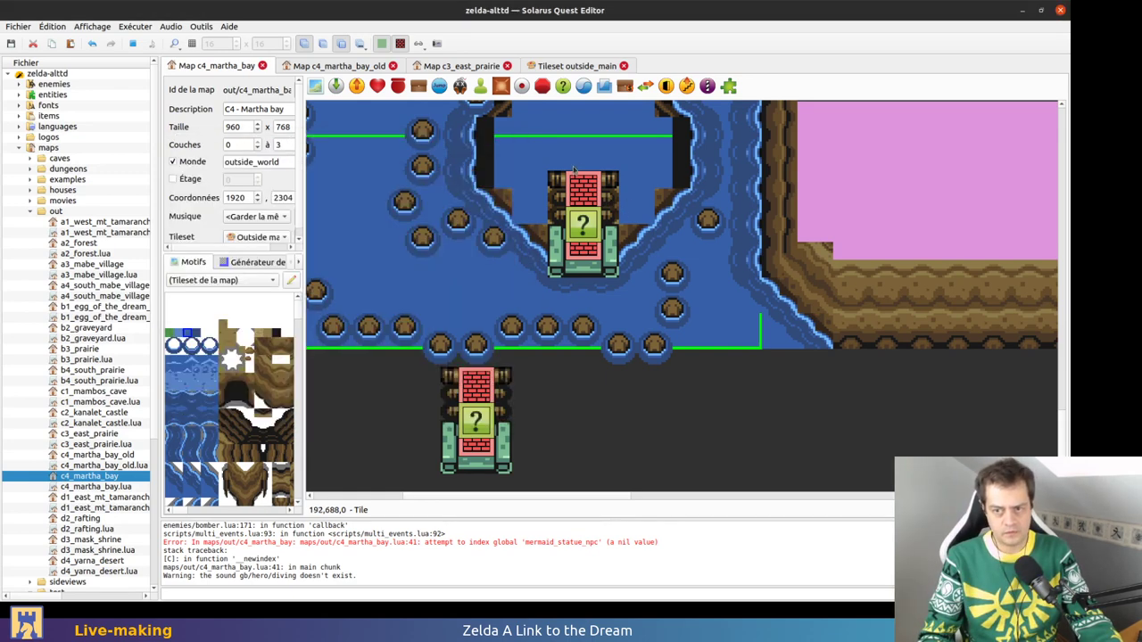
Move the island ladder's wall aside to check beneath it, and undo the moves
{"action": "left_click_drag", "start_coordinate": [586, 181], "coordinate": [600, 139]}
{"action": "left_click", "coordinate": [606, 155]}
{"action": "key", "text": "ctrl+z"}
{"action": "key", "text": "ctrl+z"}
{"action": "left_click", "coordinate": [563, 419]}
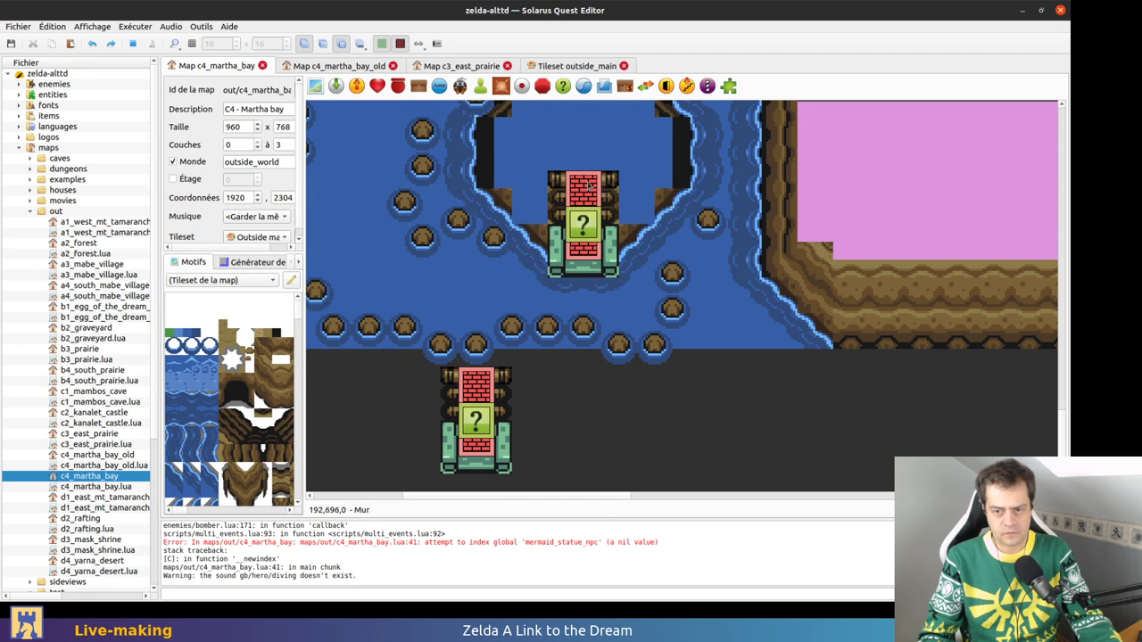
Show layer 1 again and check the rungs beneath the wall of the eastern ladder copy south of the map, undoing the move
{"action": "key", "text": "1"}
{"action": "left_click_drag", "start_coordinate": [667, 393], "coordinate": [754, 394]}
{"action": "left_click", "coordinate": [677, 377]}
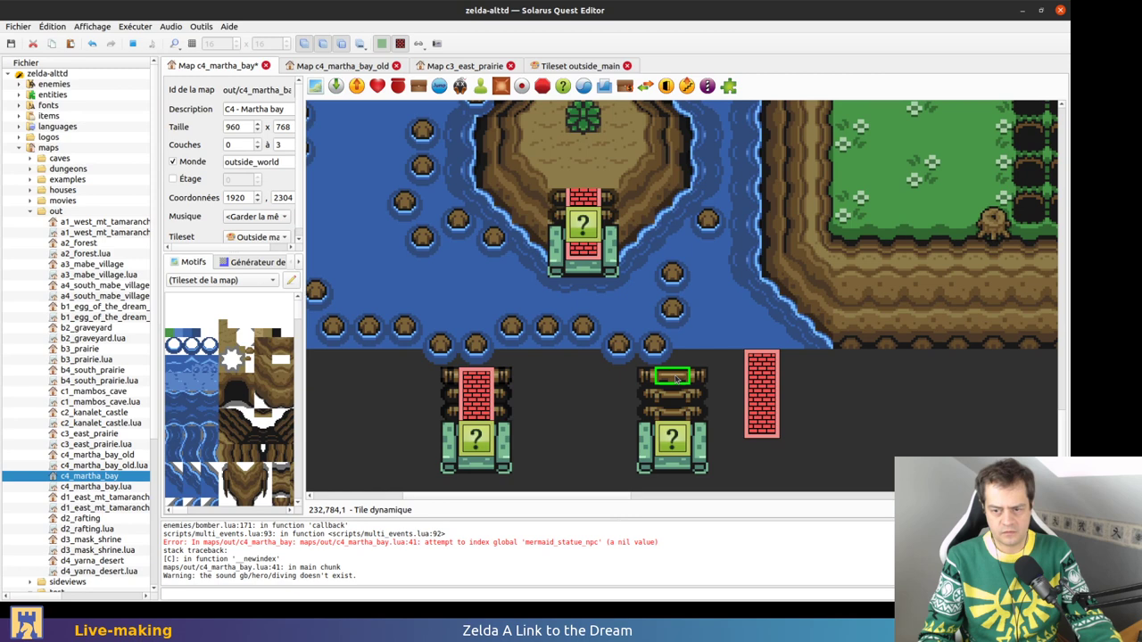
{"action": "key", "text": "ctrl+z"}
Delete the ladder on the island's south side, including its walls, sensor, rungs, rails and green foot pieces
{"action": "left_click", "coordinate": [586, 198]}
{"action": "key", "text": "Delete"}
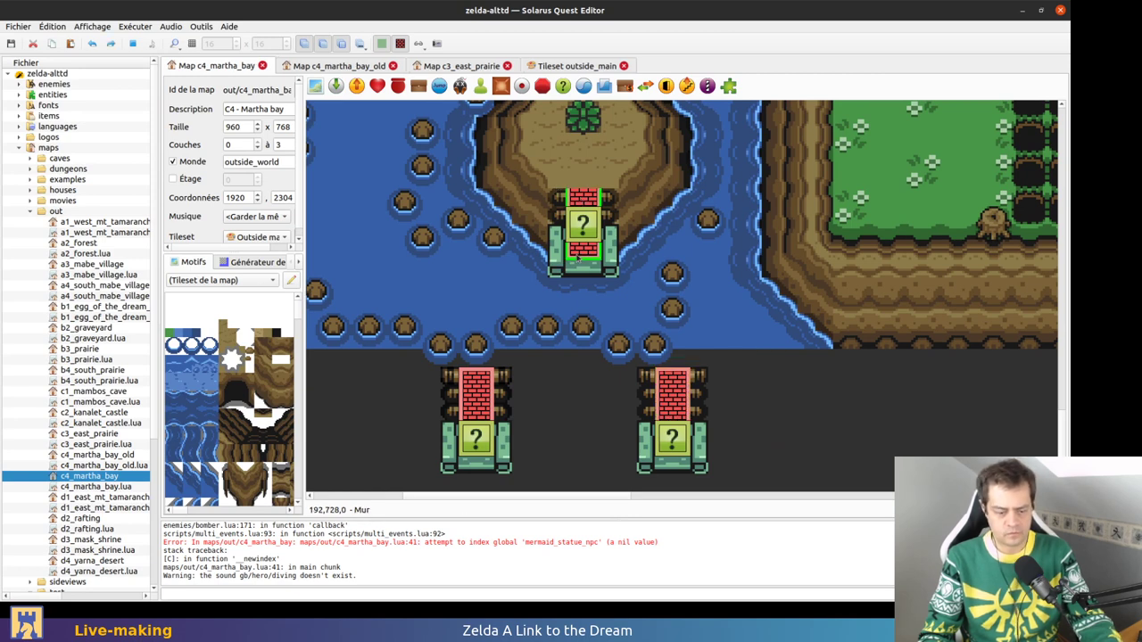
{"action": "left_click", "coordinate": [578, 258]}
{"action": "key", "text": "Delete"}
{"action": "left_click", "coordinate": [580, 225]}
{"action": "key", "text": "Delete"}
{"action": "left_click", "coordinate": [592, 206]}
{"action": "key", "text": "Delete"}
{"action": "left_click", "coordinate": [558, 204]}
{"action": "key", "text": "Delete"}
{"action": "left_click", "coordinate": [562, 241]}
{"action": "key", "text": "Delete"}
{"action": "left_click", "coordinate": [606, 217]}
{"action": "key", "text": "Delete"}
{"action": "left_click", "coordinate": [611, 250]}
{"action": "key", "text": "Delete"}
Delete the entire eastern ladder copy in the empty area south of the map
{"action": "left_click", "coordinate": [683, 402]}
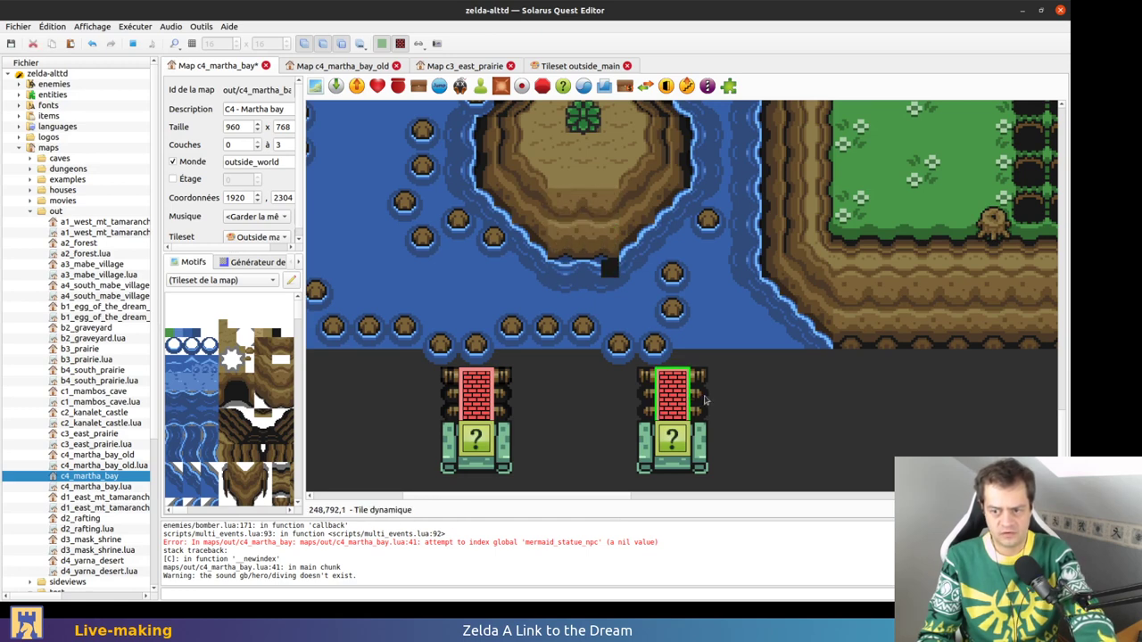
{"action": "left_click_drag", "start_coordinate": [736, 372], "coordinate": [609, 487]}
{"action": "left_click_drag", "start_coordinate": [612, 489], "coordinate": [752, 368]}
{"action": "key", "text": "Delete"}
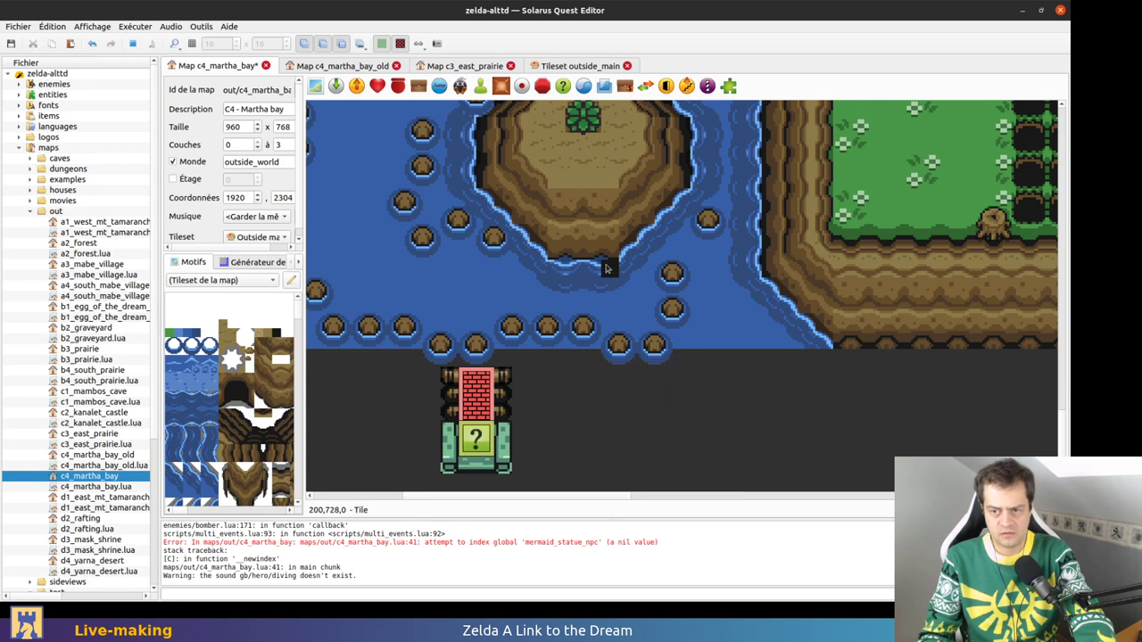
Delete the dark tile covering the shoreline at the island's south edge, undoing the accidental tile moves
{"action": "left_click", "coordinate": [609, 269]}
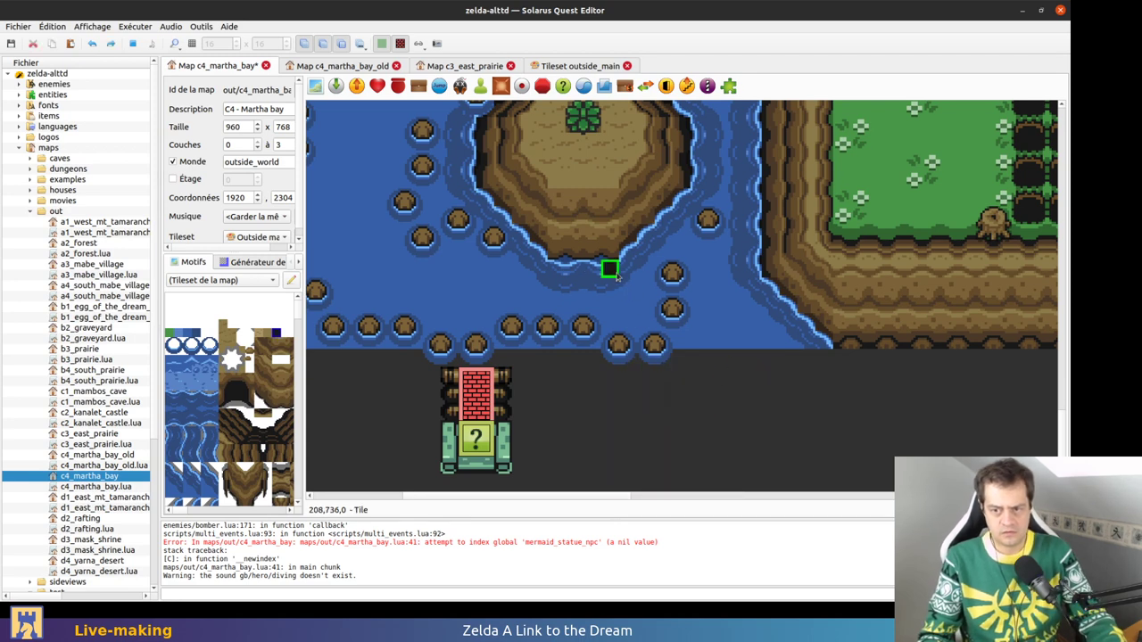
{"action": "left_click", "coordinate": [575, 309]}
{"action": "left_click_drag", "start_coordinate": [586, 271], "coordinate": [593, 476]}
{"action": "key", "text": "ctrl+z"}
{"action": "key", "text": "ctrl+z"}
{"action": "left_click", "coordinate": [561, 271]}
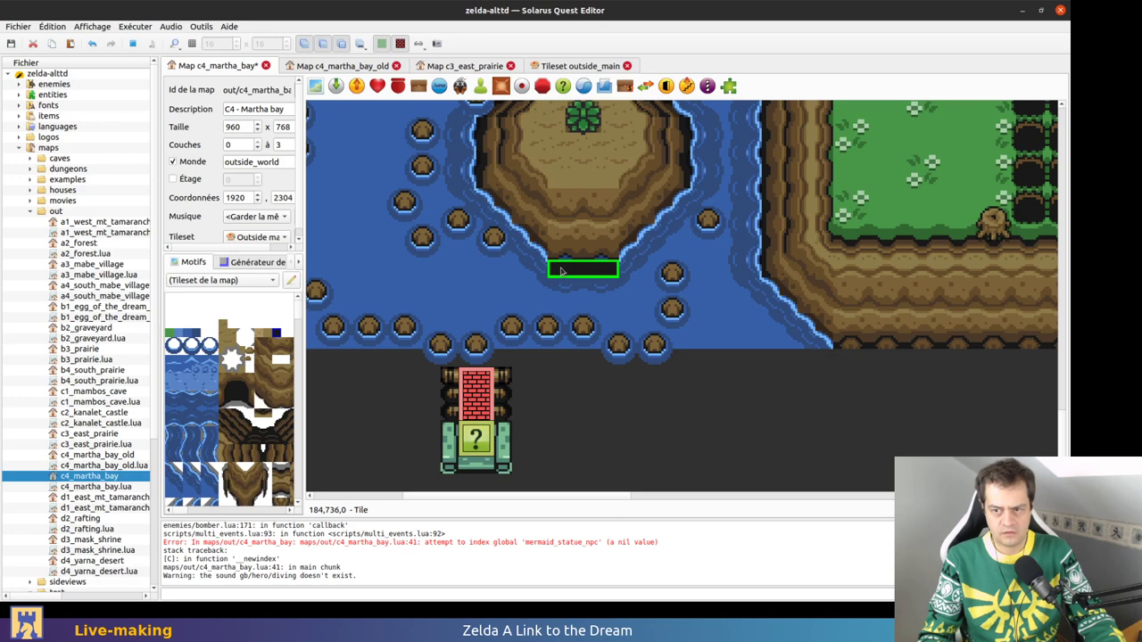
{"action": "key", "text": "Delete"}
Rebuild the island's south cliff base with a copied cliff-base tile from the southeast cliff, and save the map
{"action": "left_click", "coordinate": [618, 308]}
{"action": "left_click", "coordinate": [855, 358]}
{"action": "left_click", "coordinate": [861, 346]}
{"action": "key", "text": "ctrl+c"}
{"action": "key", "text": "ctrl+v"}
{"action": "left_click_drag", "start_coordinate": [690, 422], "coordinate": [589, 240]}
{"action": "left_click", "coordinate": [582, 220]}
{"action": "left_click", "coordinate": [583, 237]}
{"action": "key", "text": "Delete"}
{"action": "left_click", "coordinate": [623, 376]}
{"action": "key", "text": "ctrl+s"}
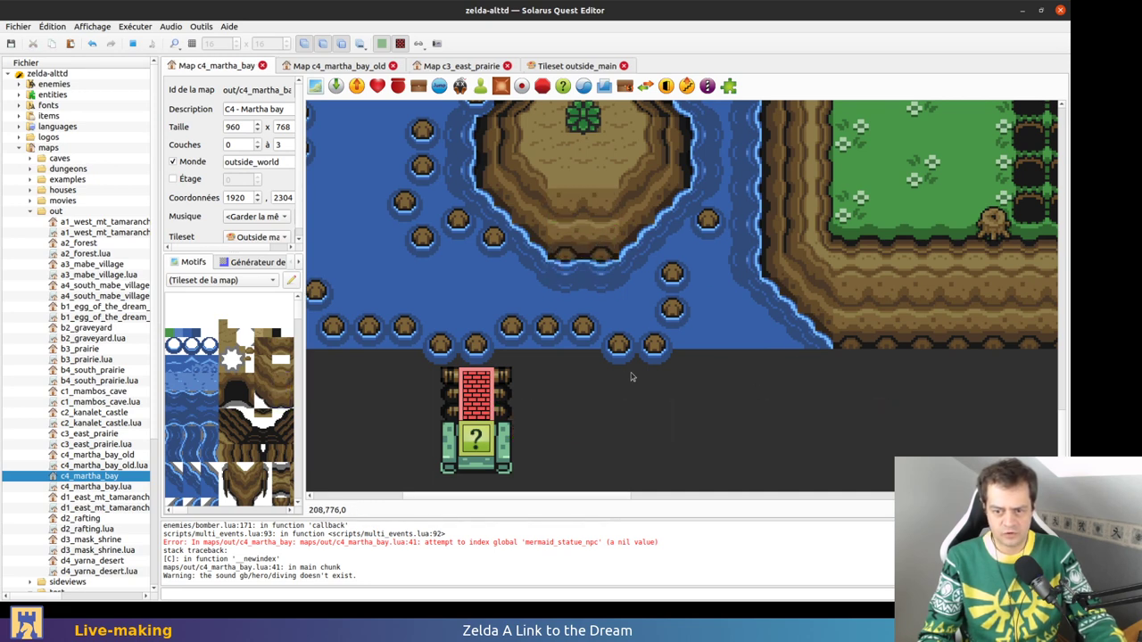
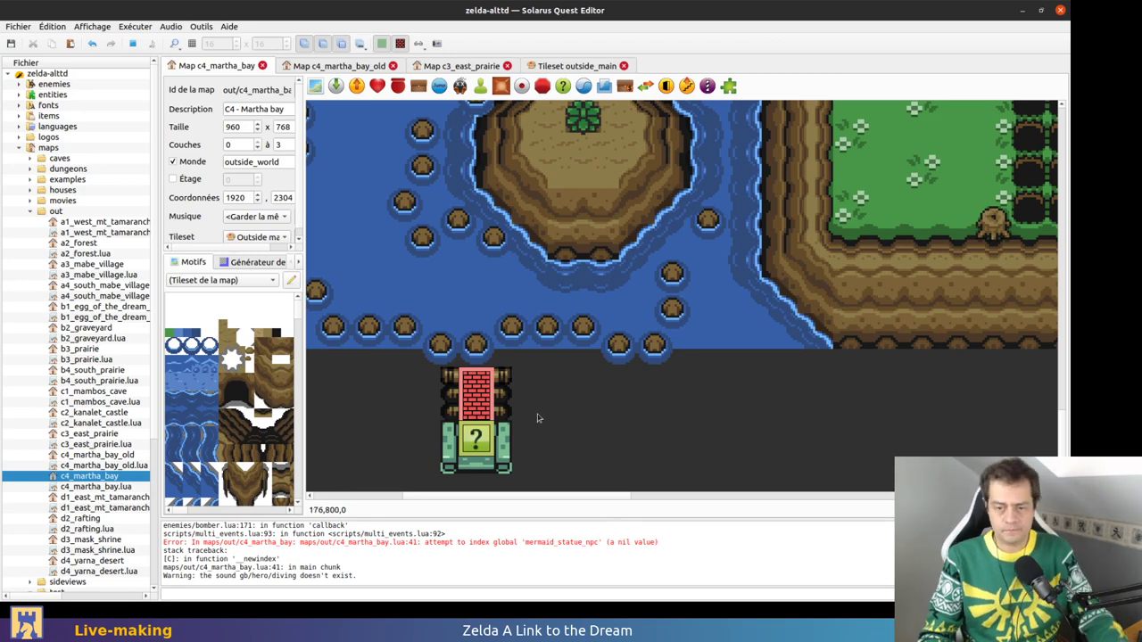
Check beneath the remaining southern ladder's wall, undo the move, and inspect the ground tile at the island's south edge
{"action": "left_click_drag", "start_coordinate": [478, 399], "coordinate": [579, 402]}
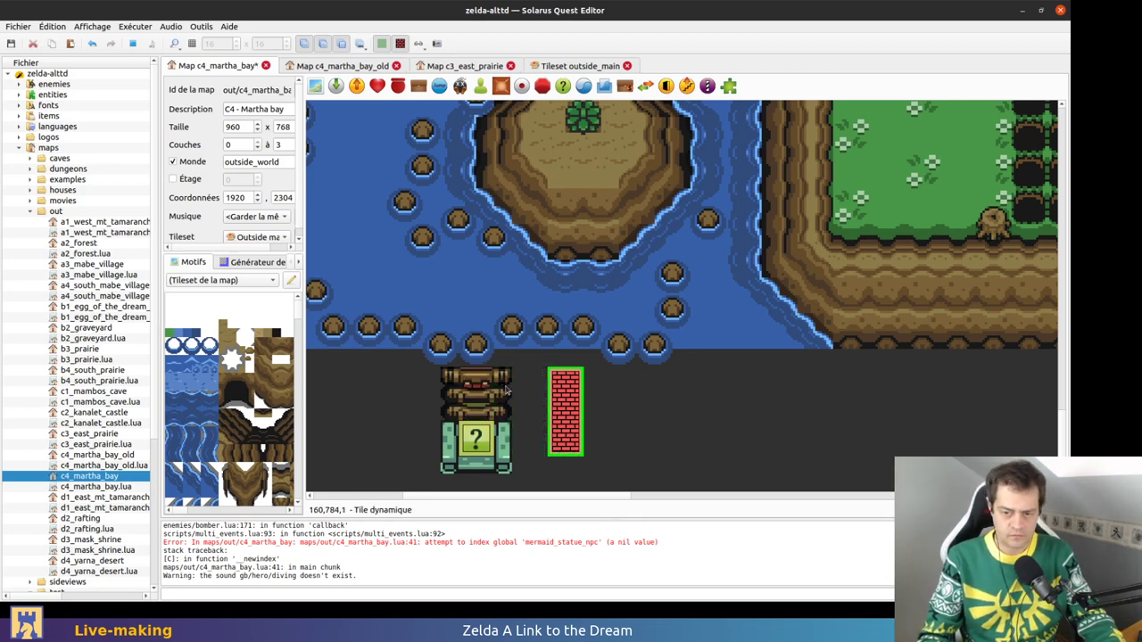
{"action": "key", "text": "ctrl+z"}
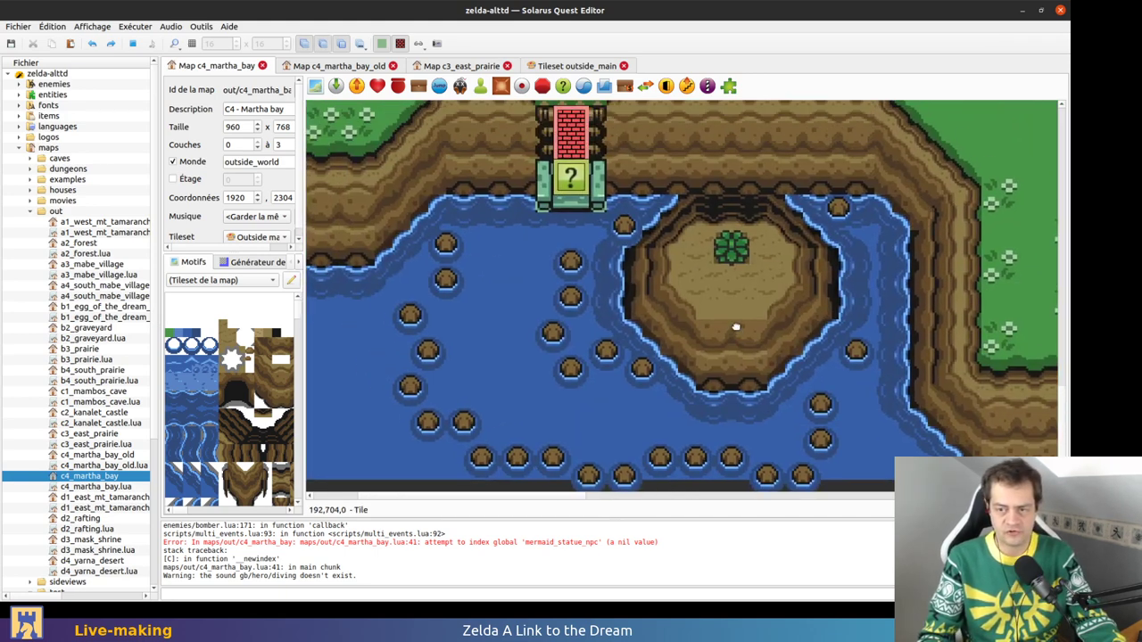
{"action": "left_click", "coordinate": [727, 312]}
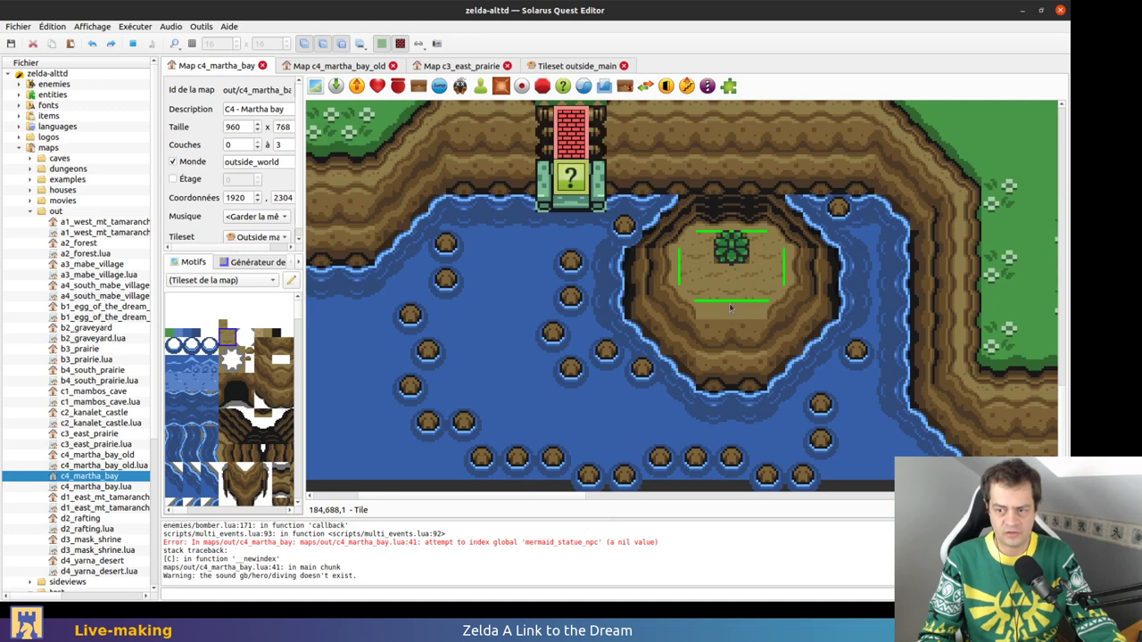
{"action": "right_click", "coordinate": [727, 312]}
{"action": "left_click", "coordinate": [726, 314]}
Hide layer 1 and delete the stacked ladder rung tiles above the island's southern cliff
{"action": "key", "text": "1"}
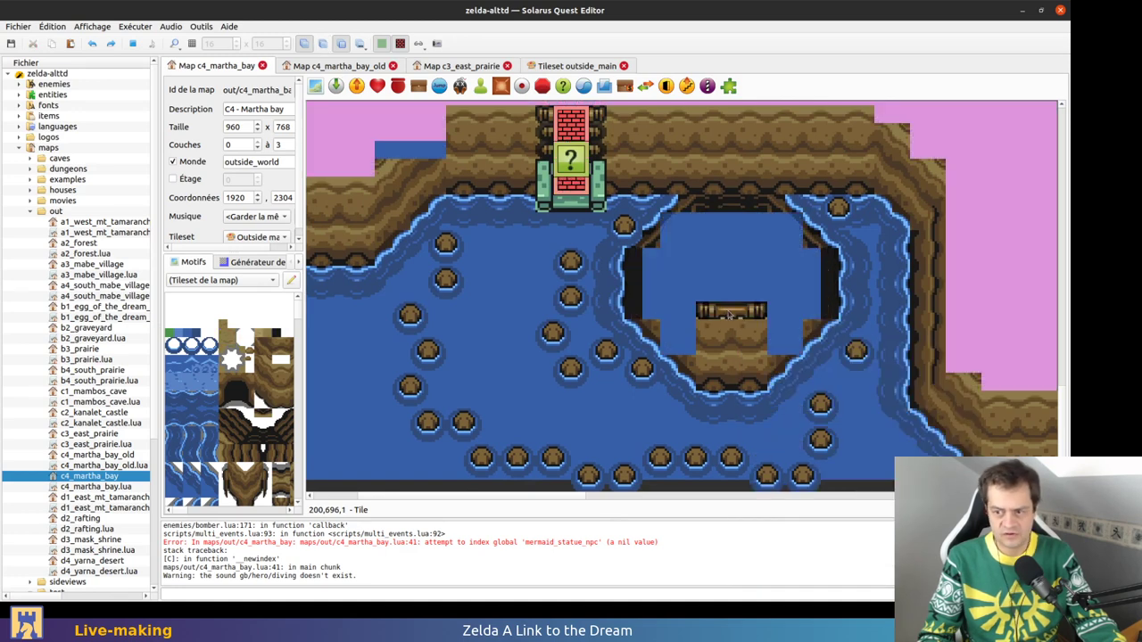
{"action": "left_click", "coordinate": [675, 284]}
{"action": "left_click", "coordinate": [725, 315]}
{"action": "key", "text": "Delete"}
{"action": "left_click", "coordinate": [709, 316]}
{"action": "key", "text": "Delete"}
{"action": "left_click", "coordinate": [731, 313]}
{"action": "key", "text": "Delete"}
{"action": "left_click", "coordinate": [754, 315]}
{"action": "key", "text": "Delete"}
{"action": "left_click", "coordinate": [712, 314]}
{"action": "key", "text": "Delete"}
{"action": "left_click", "coordinate": [742, 314]}
{"action": "key", "text": "Delete"}
{"action": "left_click", "coordinate": [711, 315]}
{"action": "key", "text": "Delete"}
{"action": "left_click", "coordinate": [724, 312]}
{"action": "key", "text": "Delete"}
Delete the stacked ladder rail tiles at both ends of the island's former ladder top, moving the covering ground tile north
{"action": "left_click", "coordinate": [700, 310]}
{"action": "left_click_drag", "start_coordinate": [705, 311], "coordinate": [758, 312]}
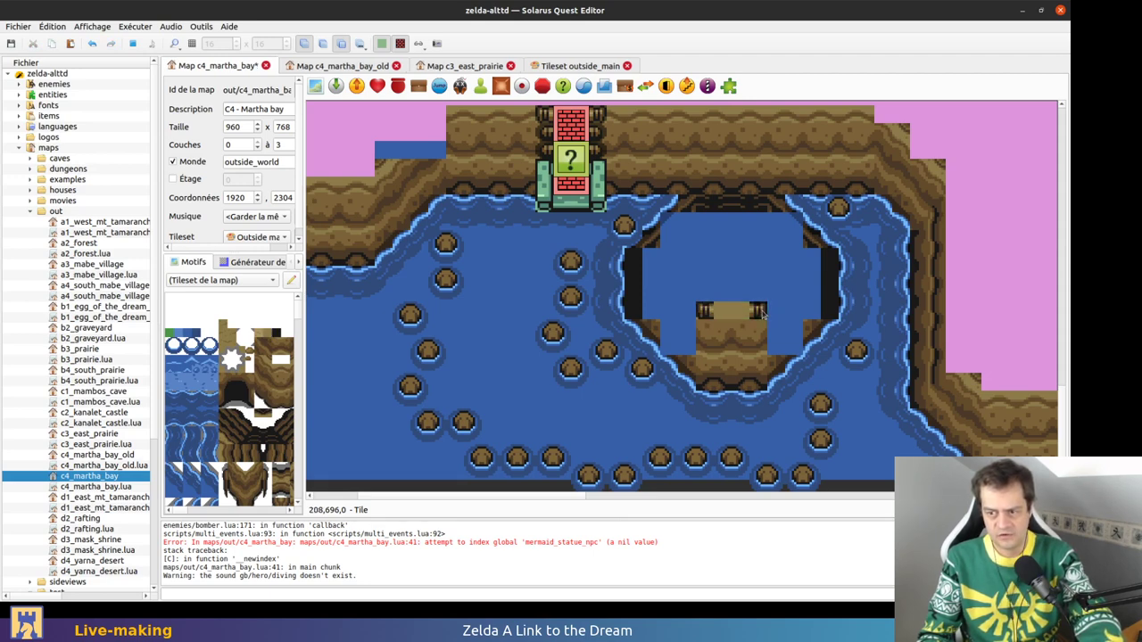
{"action": "key", "text": "Delete"}
{"action": "left_click", "coordinate": [758, 313]}
{"action": "key", "text": "Delete"}
{"action": "left_click", "coordinate": [762, 312]}
{"action": "key", "text": "Delete"}
{"action": "key", "text": "Delete"}
{"action": "left_click", "coordinate": [710, 315]}
{"action": "left_click_drag", "start_coordinate": [735, 305], "coordinate": [735, 289]}
{"action": "left_click", "coordinate": [700, 317]}
{"action": "left_click", "coordinate": [759, 311]}
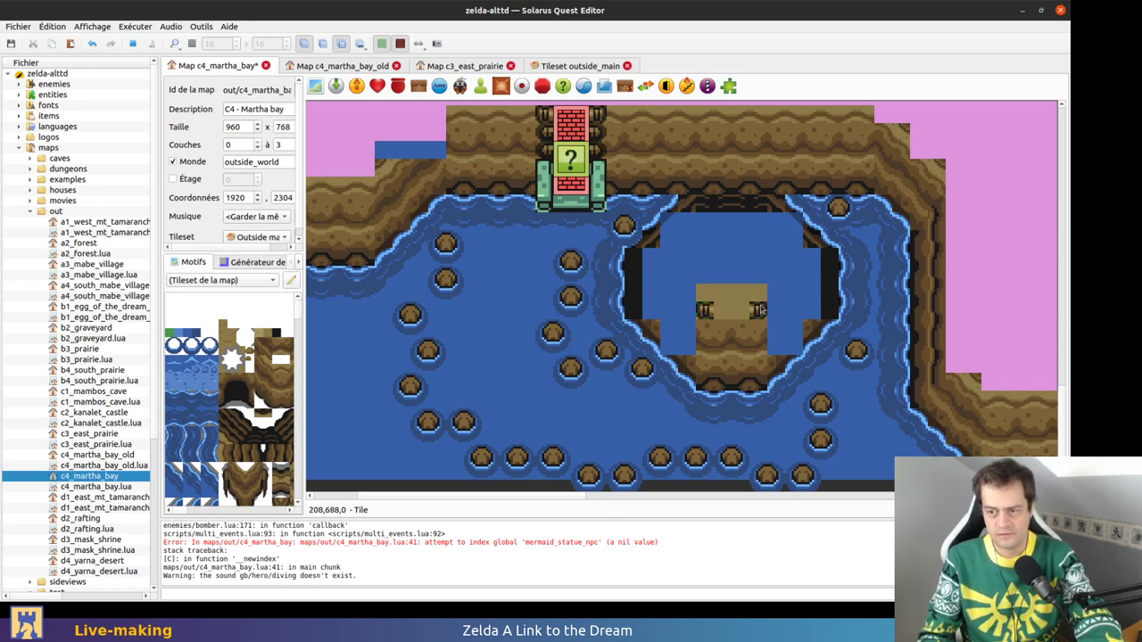
{"action": "key", "text": "Delete"}
{"action": "left_click", "coordinate": [706, 312]}
{"action": "key", "text": "Delete"}
{"action": "left_click", "coordinate": [706, 317]}
Delete the leftover layer 0 ground strip above the island's southern cliff and save the map
{"action": "left_click_drag", "start_coordinate": [757, 314], "coordinate": [754, 299]}
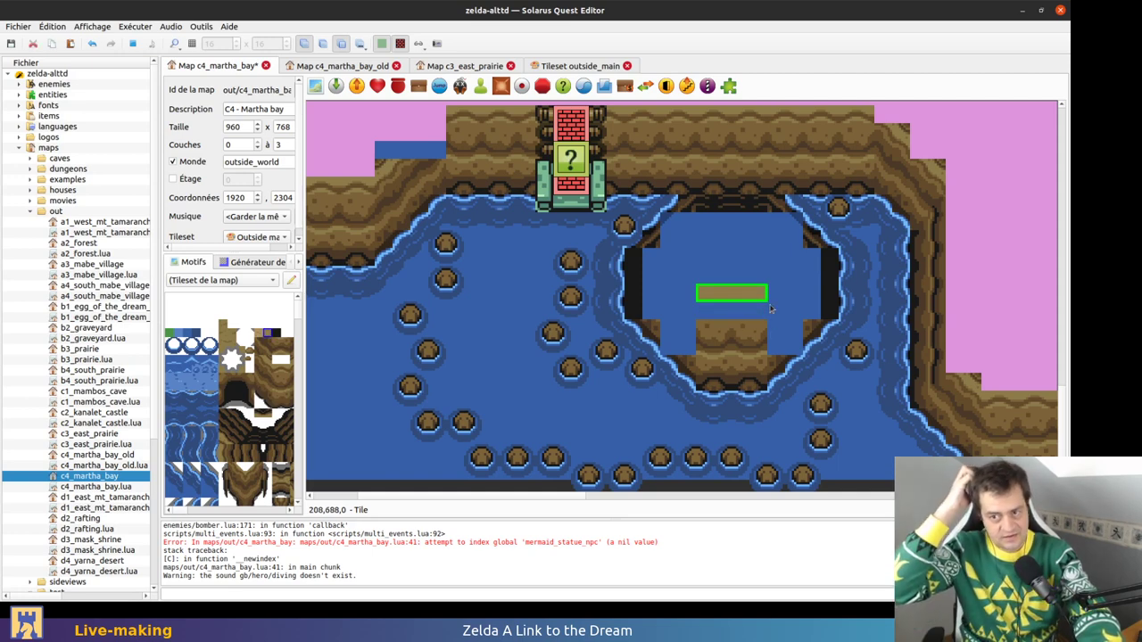
{"action": "key", "text": "Delete"}
{"action": "left_click", "coordinate": [750, 349]}
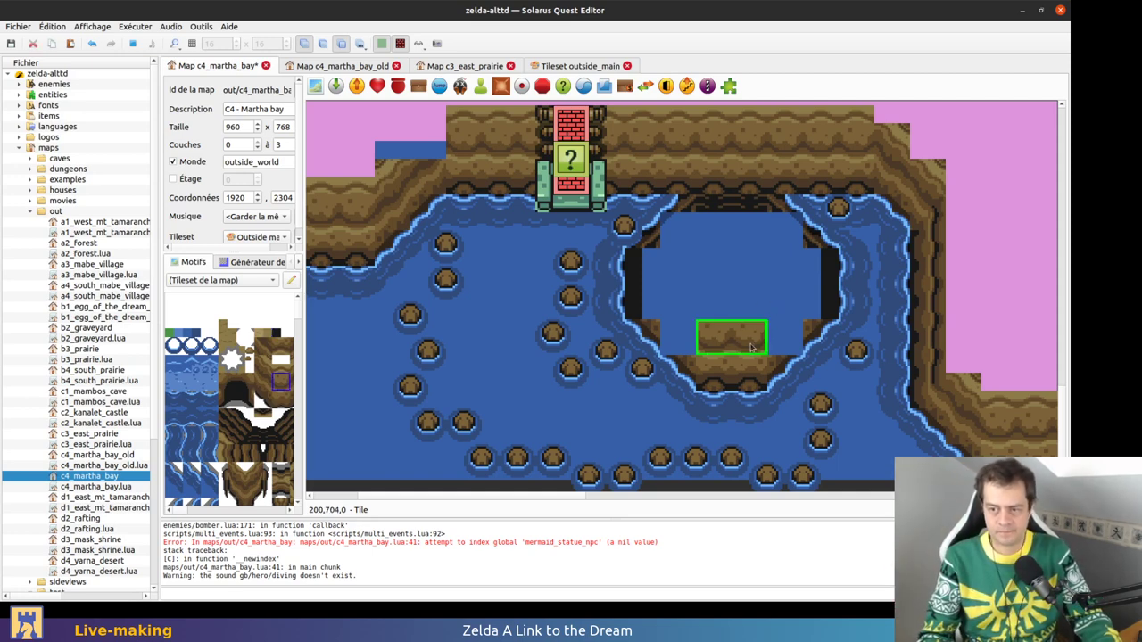
{"action": "key", "text": "ctrl+s"}
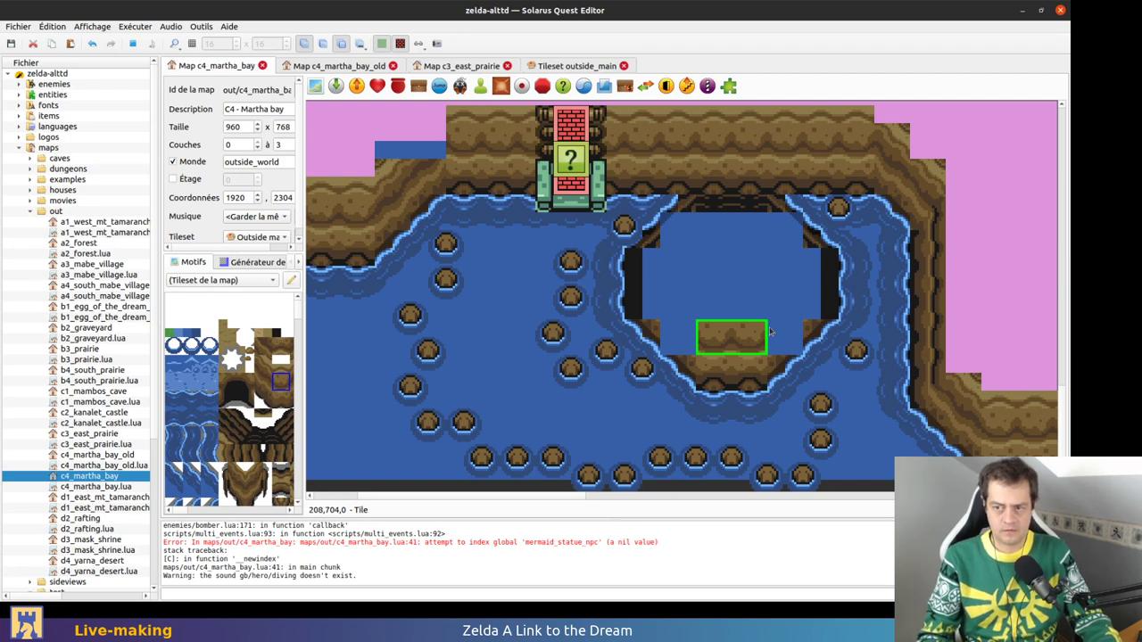
Move pieces of the north cliff ladder's wall aside to check beneath them, and undo the moves
{"action": "scroll", "coordinate": [750, 272], "scroll_direction": "up", "scroll_amount": 2}
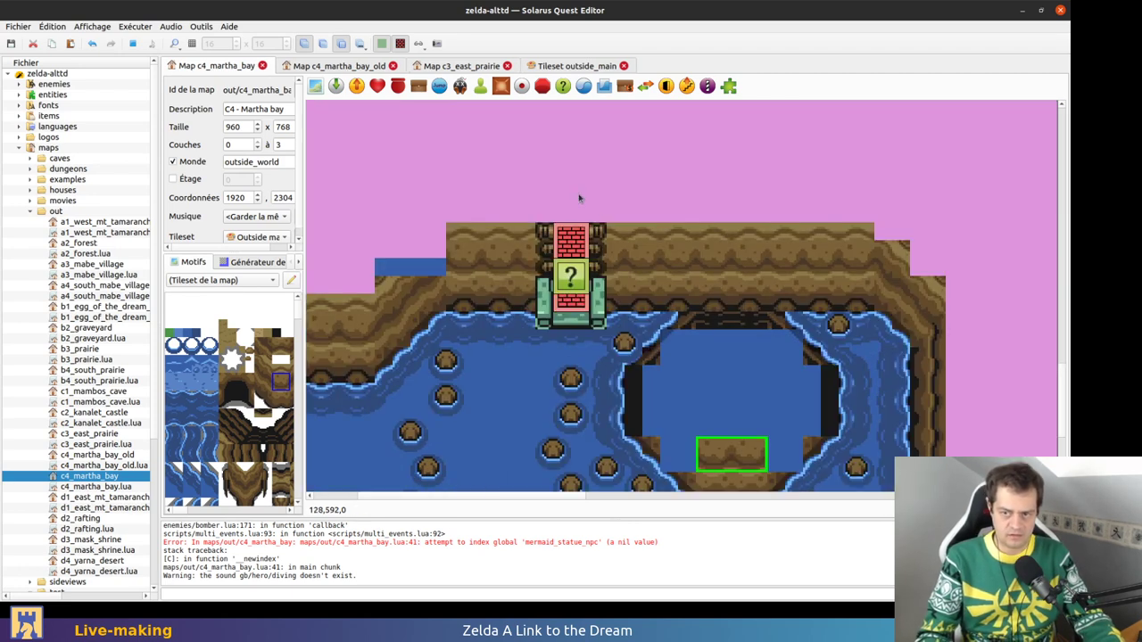
{"action": "left_click_drag", "start_coordinate": [578, 242], "coordinate": [600, 176]}
{"action": "left_click_drag", "start_coordinate": [575, 232], "coordinate": [514, 172]}
{"action": "key", "text": "ctrl+z"}
{"action": "key", "text": "ctrl+z"}
{"action": "key", "text": "ctrl+z"}
{"action": "key", "text": "ctrl+z"}
{"action": "key", "text": "ctrl+z"}
{"action": "left_click", "coordinate": [707, 188]}
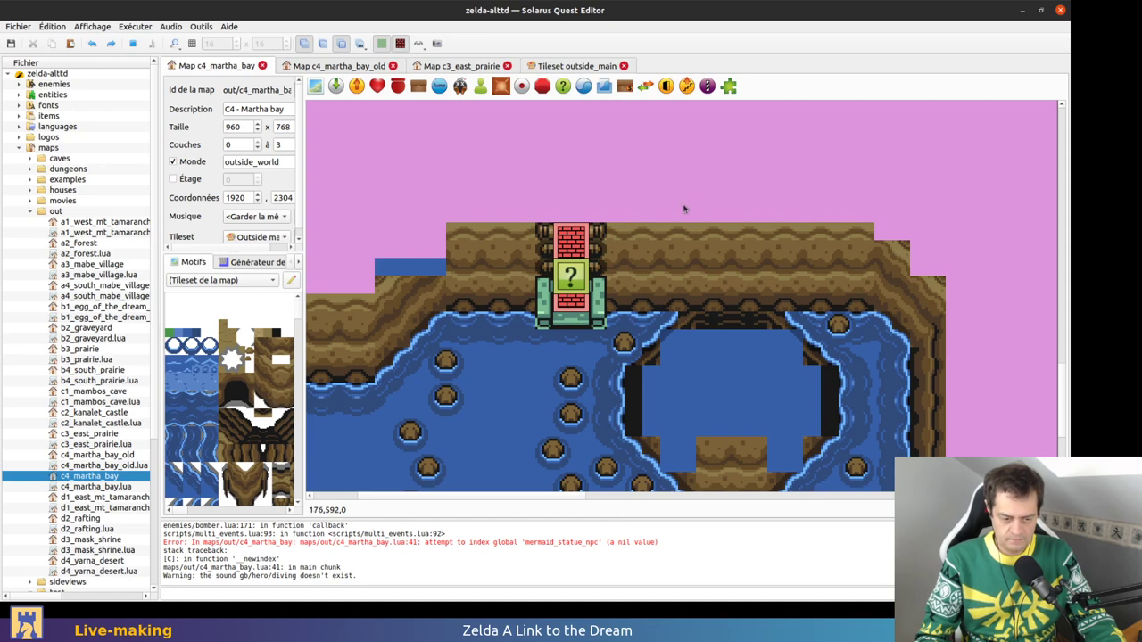
Show layer 1 again and return to the ladder copy south of the map
{"action": "scroll", "coordinate": [665, 257], "scroll_direction": "down", "scroll_amount": 5}
{"action": "key", "text": "ctrl+z"}
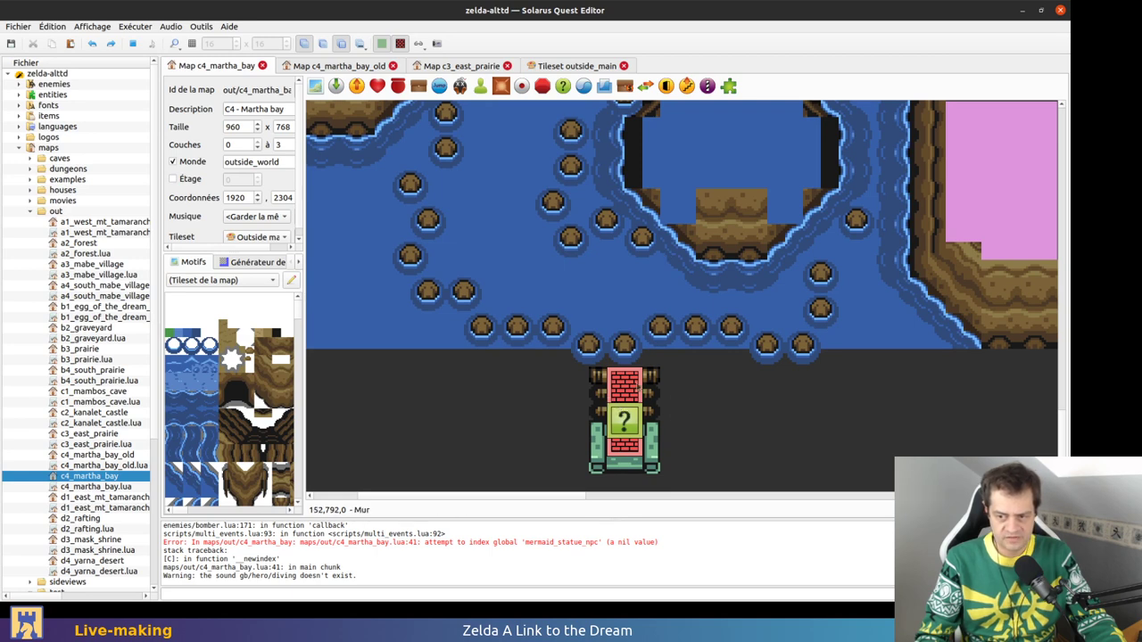
{"action": "key", "text": "ctrl+z"}
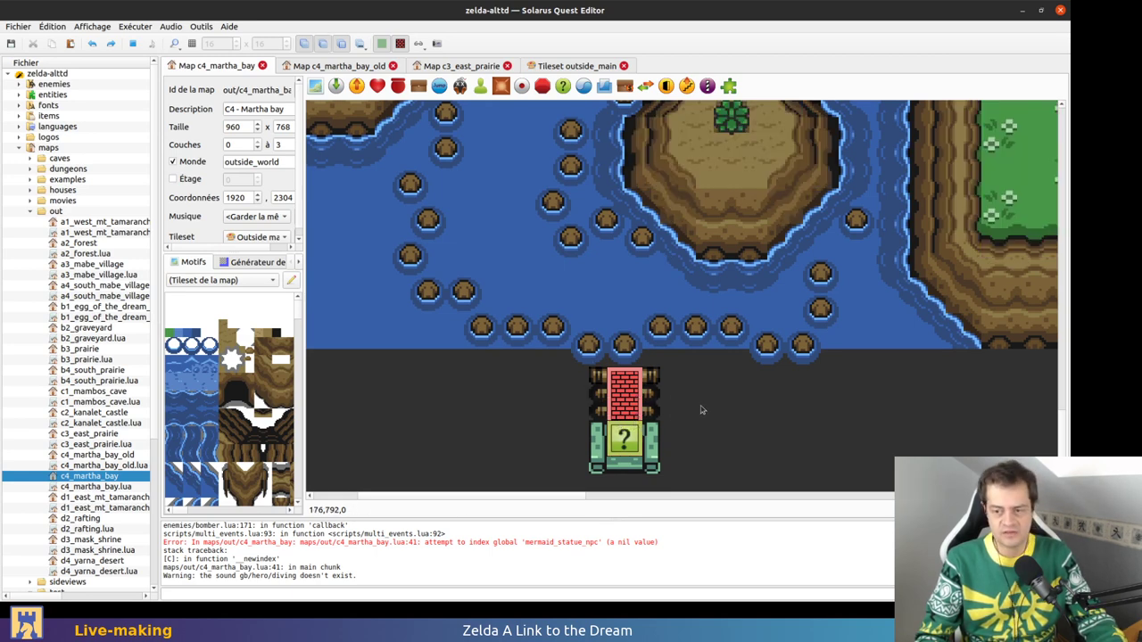
{"action": "scroll", "coordinate": [676, 474], "scroll_direction": "up", "scroll_amount": 2}
{"action": "scroll", "coordinate": [680, 464], "scroll_direction": "down", "scroll_amount": 2}
{"action": "left_click", "coordinate": [419, 44]}
{"action": "left_click", "coordinate": [431, 64]}
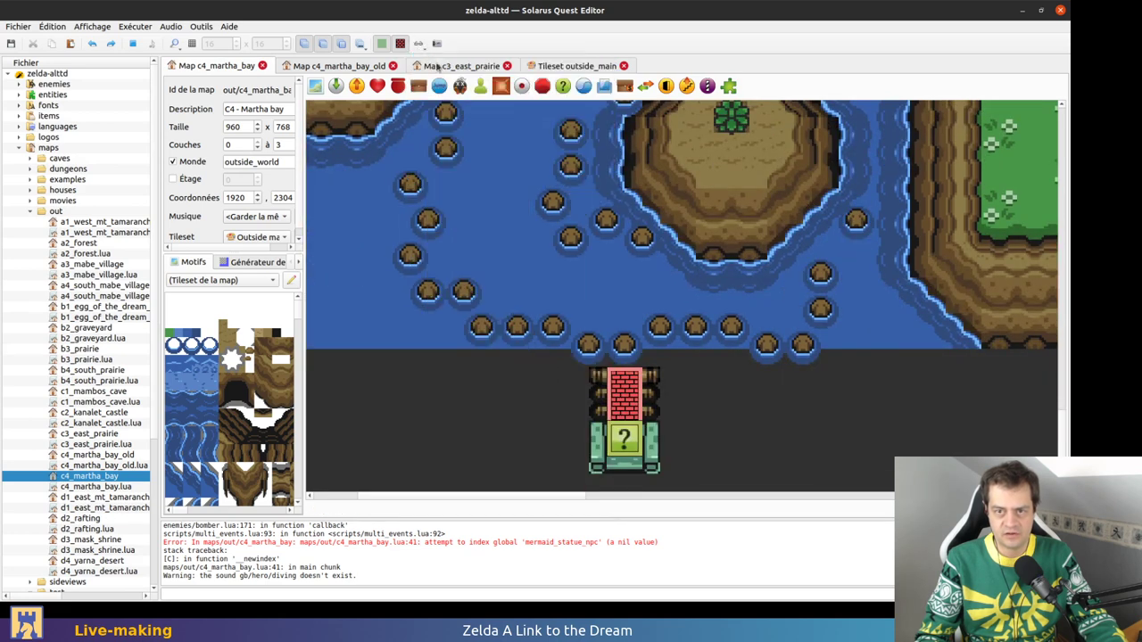
{"action": "left_click", "coordinate": [359, 43]}
{"action": "left_click", "coordinate": [383, 60]}
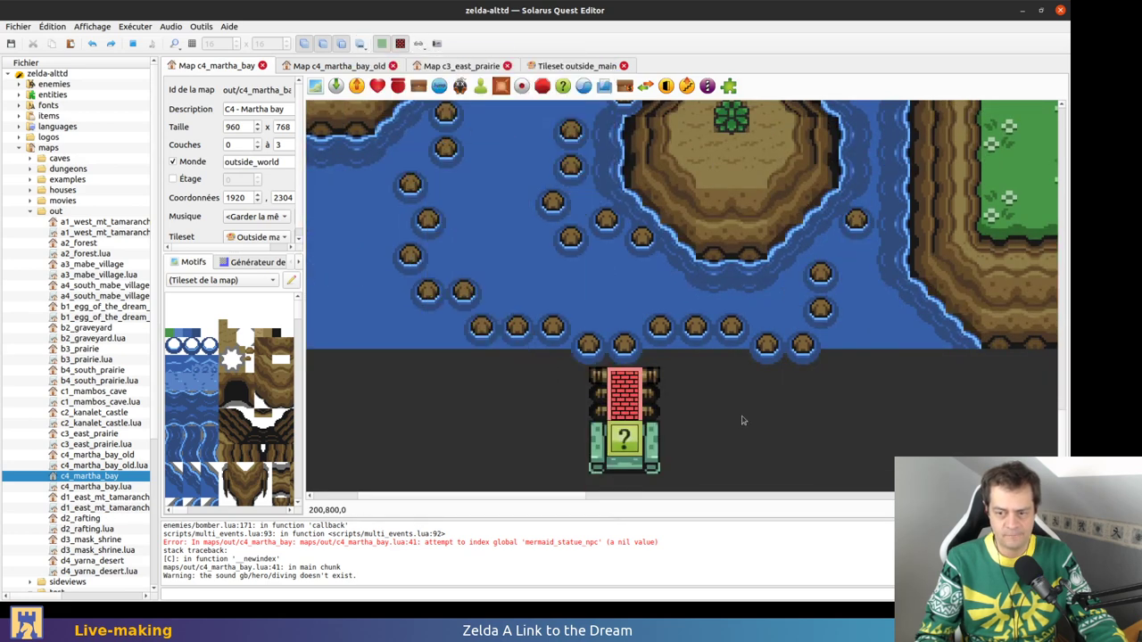
Hide layer 1 and set the wall and sensor beside the ladder copy south of the map
{"action": "key", "text": "1"}
{"action": "key", "text": "ctrl+z"}
{"action": "key", "text": "ctrl+z"}
{"action": "key", "text": "ctrl+z"}
{"action": "key", "text": "ctrl+z"}
{"action": "key", "text": "ctrl+z"}
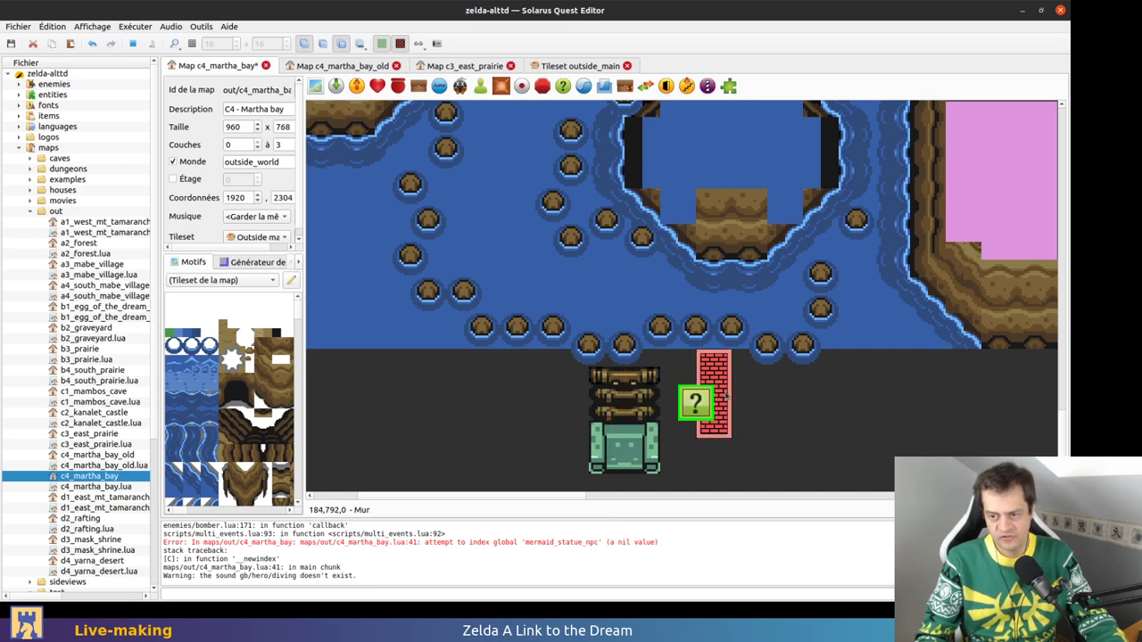
Pull the top rung tiles of the southern ladder copy aside to check for duplicates, and undo the moves
{"action": "left_click_drag", "start_coordinate": [604, 382], "coordinate": [511, 396]}
{"action": "left_click_drag", "start_coordinate": [647, 380], "coordinate": [554, 415]}
{"action": "left_click_drag", "start_coordinate": [594, 379], "coordinate": [551, 400]}
{"action": "left_click", "coordinate": [602, 382]}
{"action": "left_click_drag", "start_coordinate": [601, 381], "coordinate": [547, 417]}
{"action": "left_click_drag", "start_coordinate": [646, 380], "coordinate": [666, 433]}
{"action": "left_click", "coordinate": [688, 381]}
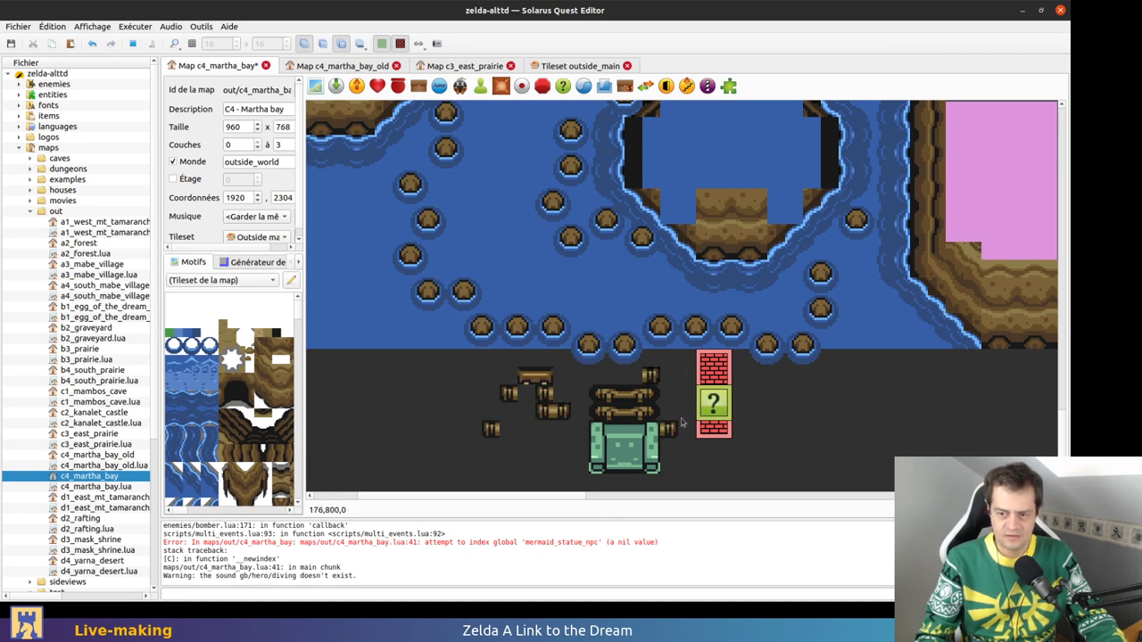
{"action": "key", "text": "ctrl+z"}
{"action": "key", "text": "ctrl+z"}
{"action": "key", "text": "ctrl+z"}
{"action": "key", "text": "ctrl+z"}
{"action": "key", "text": "ctrl+z"}
{"action": "key", "text": "ctrl+z"}
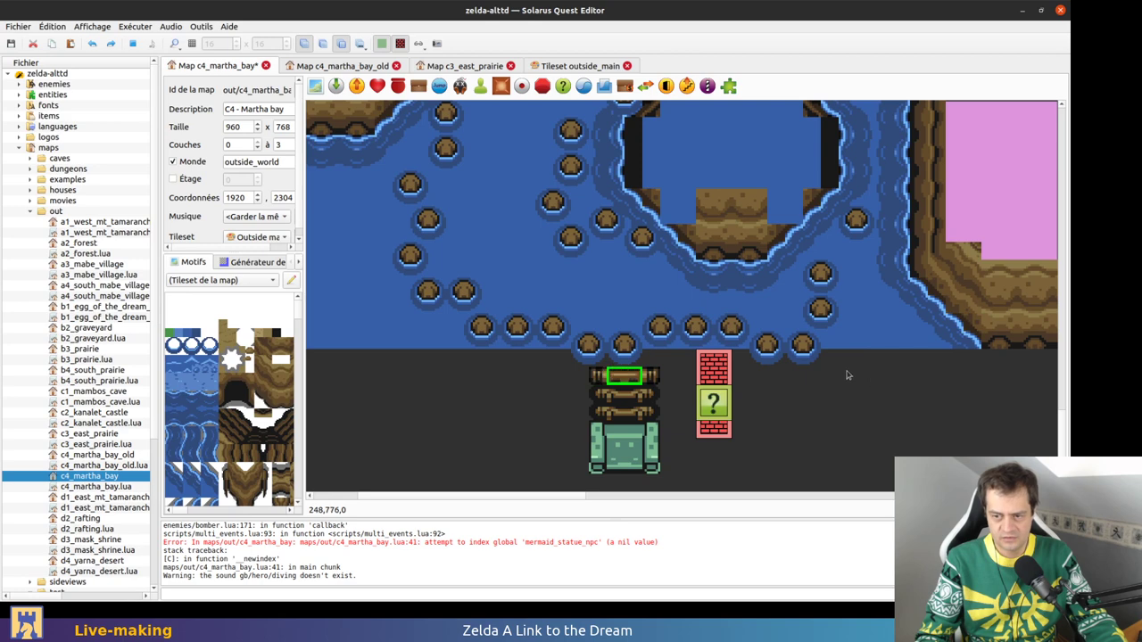
Delete the duplicate layer 0 tiles at both ends of the southern ladder copy's top rung
{"action": "scroll", "coordinate": [782, 417], "scroll_direction": "up", "scroll_amount": 5}
{"action": "scroll", "coordinate": [782, 418], "scroll_direction": "down", "scroll_amount": 5}
{"action": "left_click", "coordinate": [756, 432]}
{"action": "left_click", "coordinate": [605, 381]}
{"action": "key", "text": "Delete"}
{"action": "left_click", "coordinate": [652, 381]}
{"action": "key", "text": "Delete"}
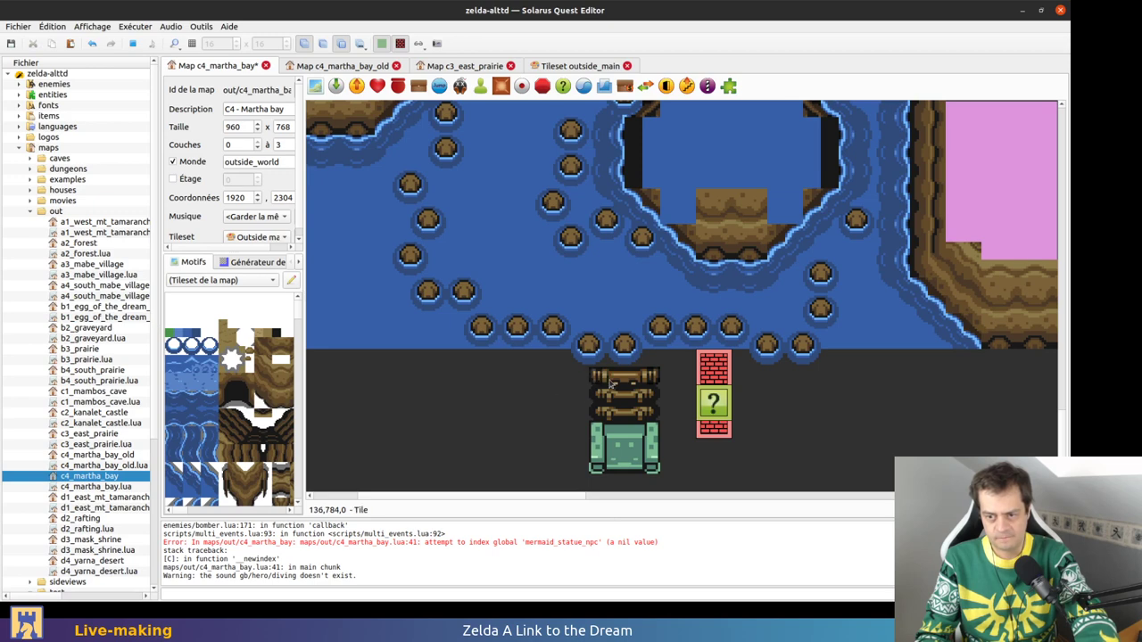
Check the southern ladder copy's rung ends and green base pillars for stacked duplicates, putting the tiles back in place
{"action": "left_click_drag", "start_coordinate": [596, 382], "coordinate": [528, 395]}
{"action": "key", "text": "Delete"}
{"action": "key", "text": "ctrl+z"}
{"action": "key", "text": "ctrl+z"}
{"action": "left_click_drag", "start_coordinate": [597, 383], "coordinate": [654, 452]}
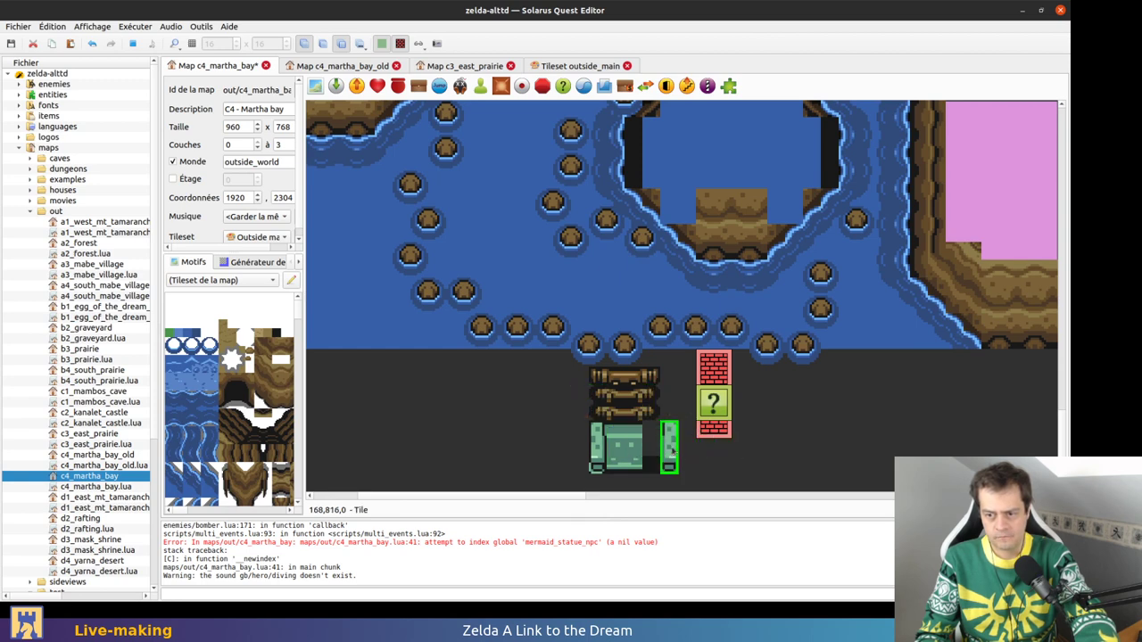
{"action": "left_click", "coordinate": [526, 410]}
{"action": "left_click_drag", "start_coordinate": [524, 414], "coordinate": [544, 413]}
{"action": "key", "text": "Delete"}
{"action": "left_click_drag", "start_coordinate": [599, 463], "coordinate": [644, 453]}
{"action": "left_click", "coordinate": [630, 457]}
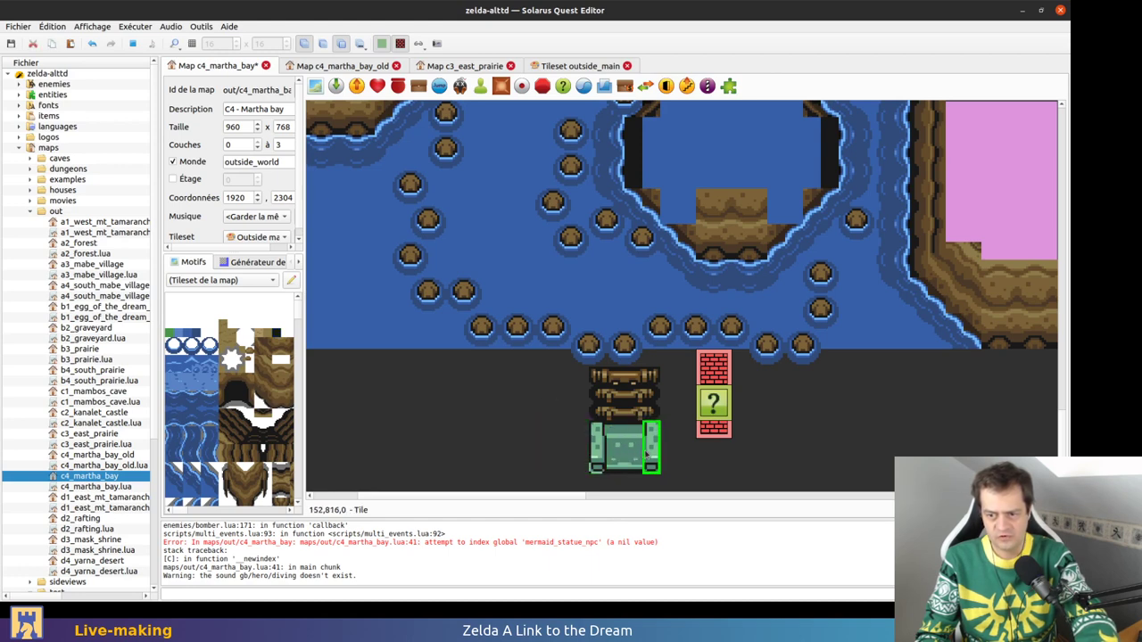
Move the layer 0 wall and sensor back onto the southern ladder copy and save the map
{"action": "left_click", "coordinate": [724, 408]}
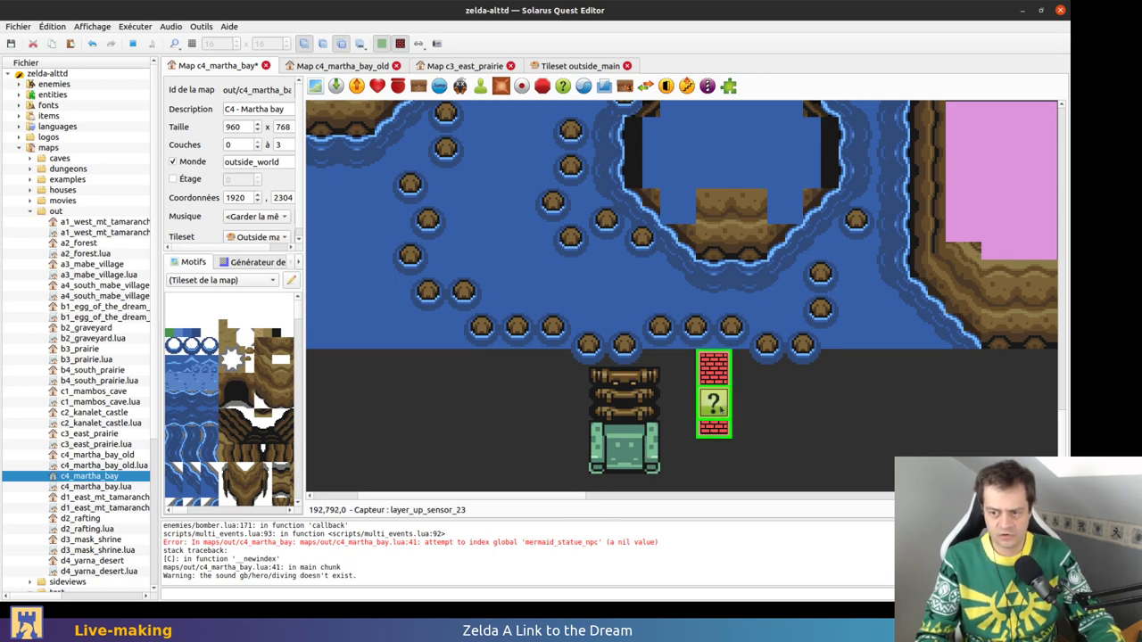
{"action": "scroll", "coordinate": [723, 410], "scroll_direction": "up", "scroll_amount": 3}
{"action": "scroll", "coordinate": [719, 431], "scroll_direction": "down", "scroll_amount": 2}
{"action": "scroll", "coordinate": [717, 436], "scroll_direction": "up", "scroll_amount": 2}
{"action": "scroll", "coordinate": [716, 437], "scroll_direction": "down", "scroll_amount": 2}
{"action": "left_click_drag", "start_coordinate": [713, 429], "coordinate": [623, 451]}
{"action": "scroll", "coordinate": [757, 448], "scroll_direction": "down", "scroll_amount": 3}
{"action": "key", "text": "ctrl+s"}
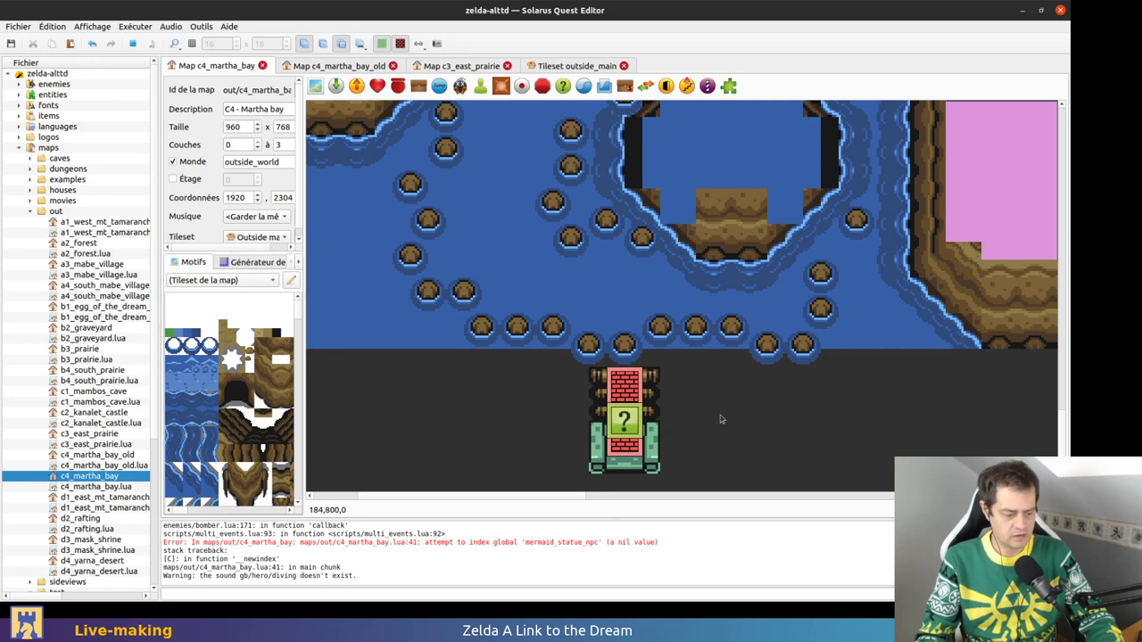
Show only layer 1's ladder pieces, pull the southern copy's wall, sensor, rungs and pillars apart to check for duplicates, and undo the moves
{"action": "key", "text": "0"}
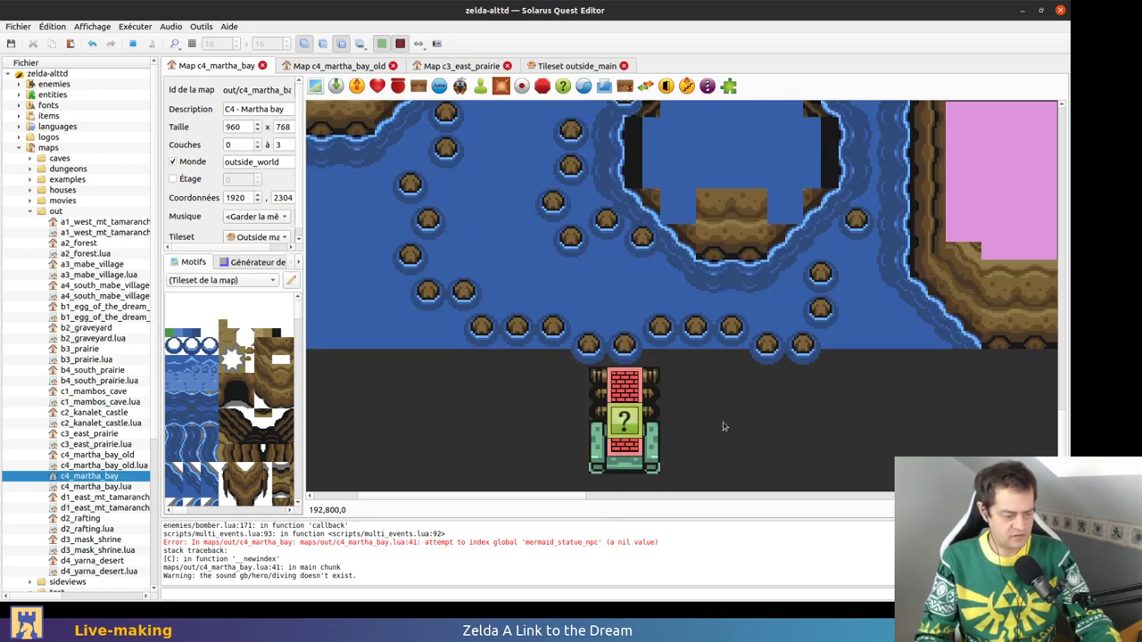
{"action": "left_click", "coordinate": [626, 409]}
{"action": "left_click", "coordinate": [624, 442], "text": "shift"}
{"action": "left_click_drag", "start_coordinate": [625, 445], "coordinate": [713, 446]}
{"action": "left_click_drag", "start_coordinate": [609, 382], "coordinate": [511, 380]}
{"action": "left_click_drag", "start_coordinate": [645, 382], "coordinate": [508, 403]}
{"action": "left_click_drag", "start_coordinate": [595, 402], "coordinate": [505, 404]}
{"action": "left_click_drag", "start_coordinate": [655, 403], "coordinate": [708, 404]}
{"action": "left_click_drag", "start_coordinate": [648, 437], "coordinate": [484, 444]}
{"action": "left_click_drag", "start_coordinate": [598, 446], "coordinate": [526, 448]}
{"action": "key", "text": "ctrl+z"}
{"action": "key", "text": "ctrl+z"}
{"action": "key", "text": "ctrl+z"}
{"action": "key", "text": "ctrl+z"}
{"action": "key", "text": "ctrl+z"}
{"action": "key", "text": "ctrl+z"}
{"action": "key", "text": "ctrl+z"}
{"action": "key", "text": "ctrl+z"}
{"action": "key", "text": "ctrl+z"}
{"action": "key", "text": "ctrl+z"}
{"action": "key", "text": "ctrl+z"}
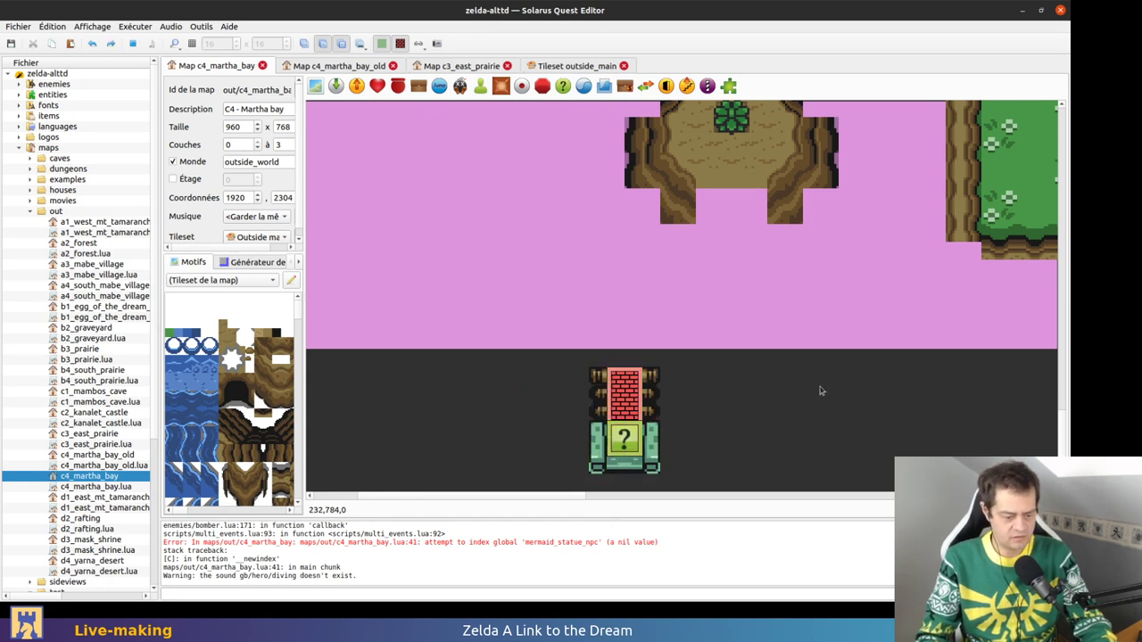
Show all layers again and check which layer the ground tile at the island's southern edge is on
{"action": "key", "text": "1"}
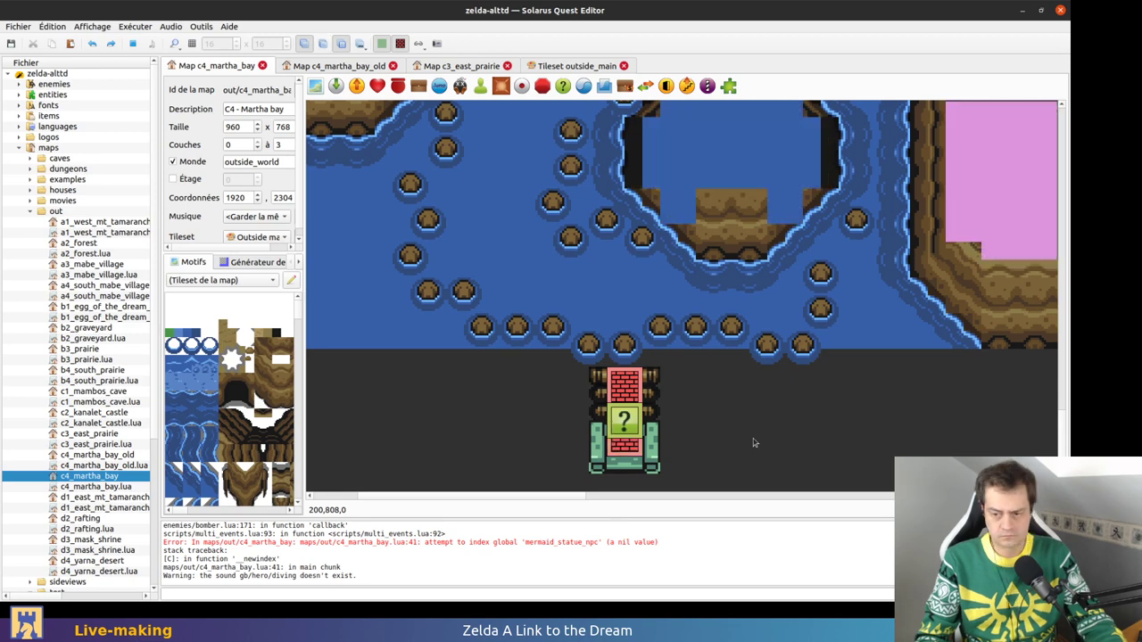
{"action": "scroll", "coordinate": [710, 443], "scroll_direction": "up", "scroll_amount": 4}
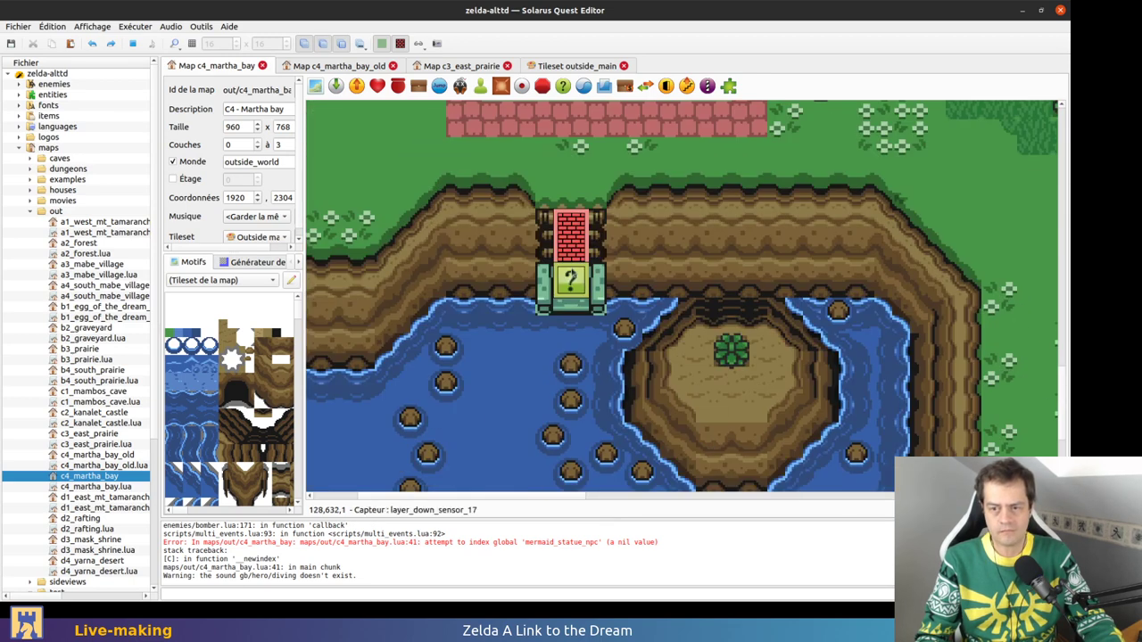
{"action": "scroll", "coordinate": [626, 235], "scroll_direction": "down", "scroll_amount": 2}
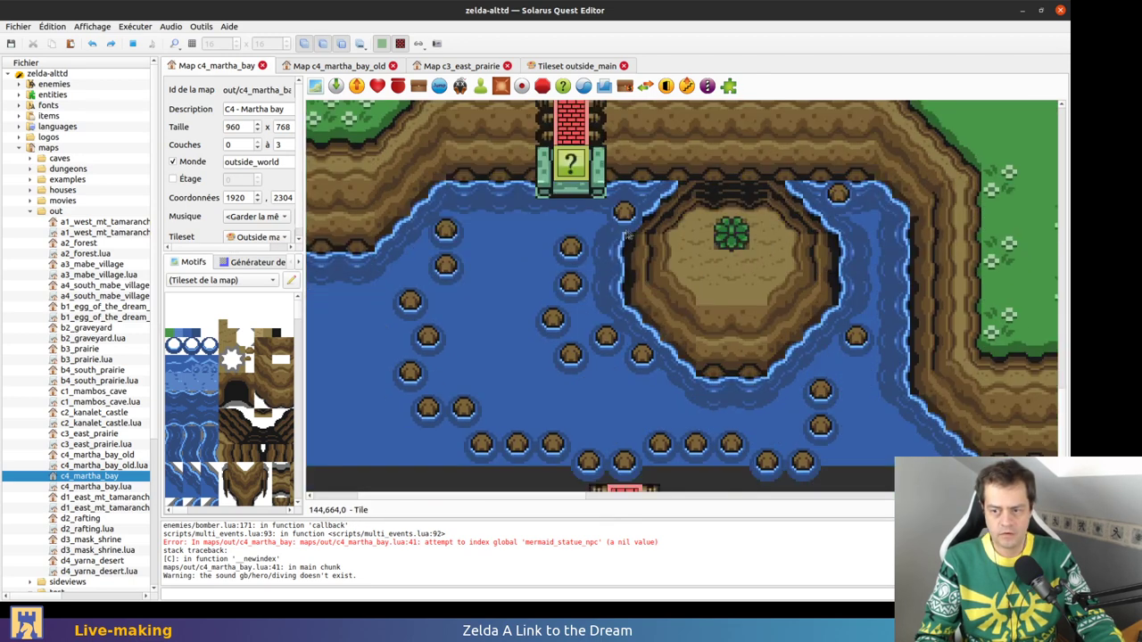
{"action": "right_click", "coordinate": [747, 300]}
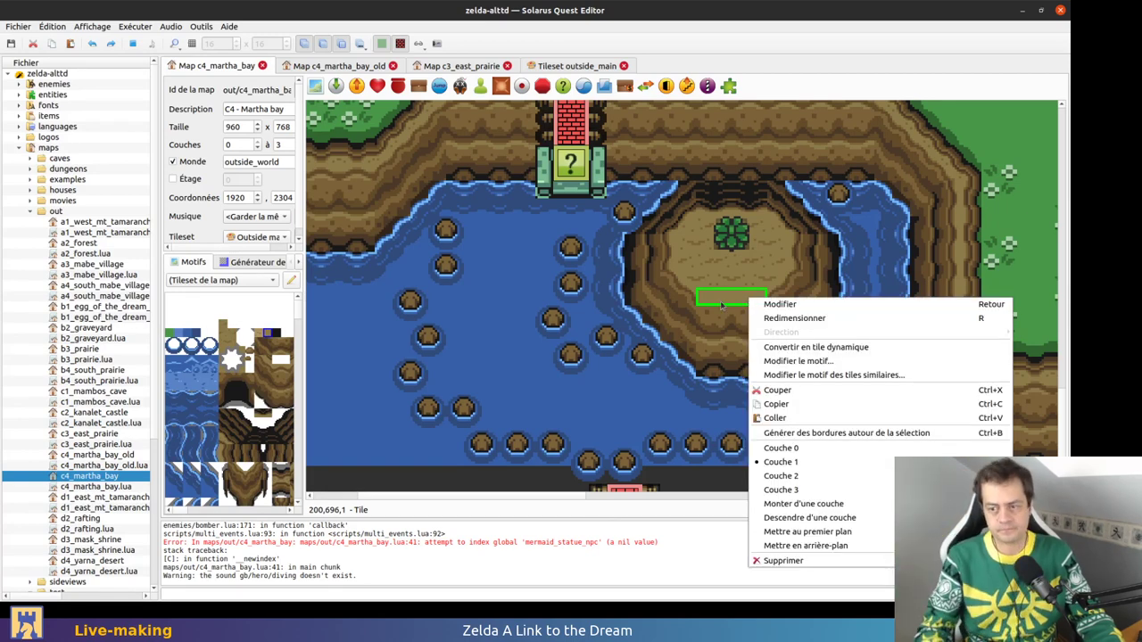
{"action": "key", "text": "Escape"}
{"action": "scroll", "coordinate": [720, 301], "scroll_direction": "down", "scroll_amount": 2}
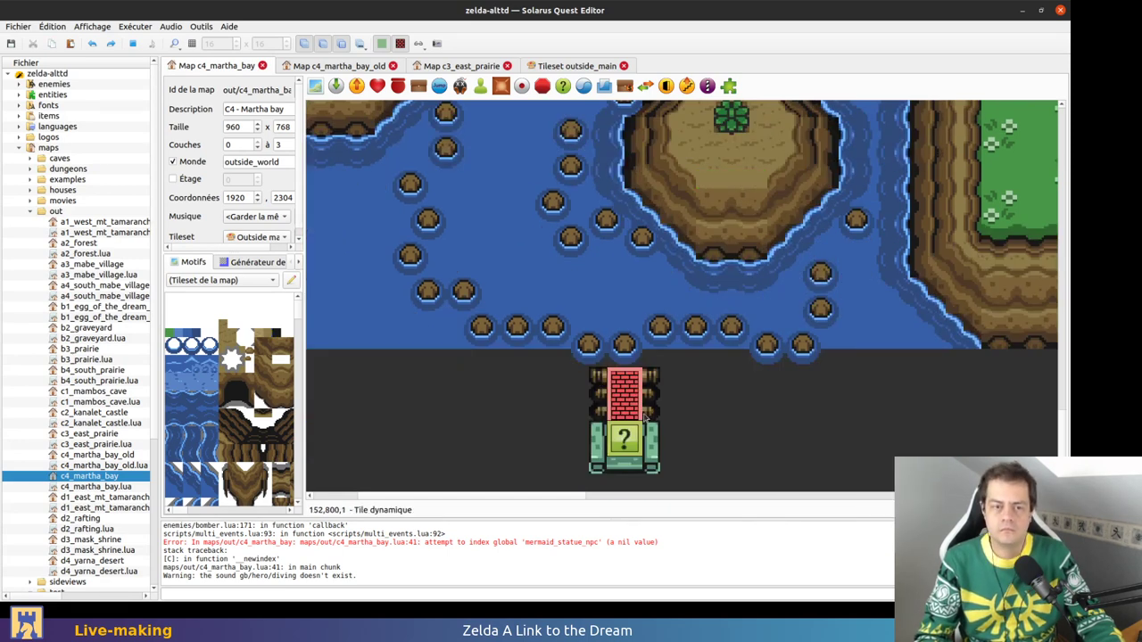
{"action": "right_click", "coordinate": [744, 181]}
{"action": "left_click", "coordinate": [722, 187]}
{"action": "left_click", "coordinate": [768, 441]}
Duplicate the entire southern ladder copy across its layers and place the duplicate on the island's southern cliff
{"action": "left_click_drag", "start_coordinate": [678, 489], "coordinate": [520, 345]}
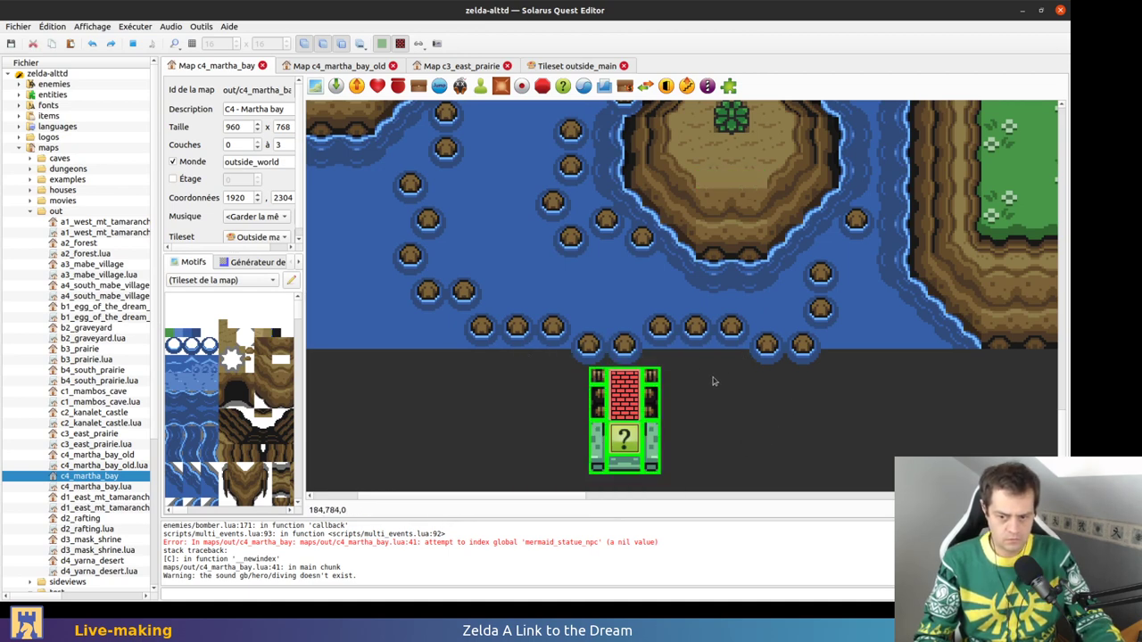
{"action": "key", "text": "ctrl+d"}
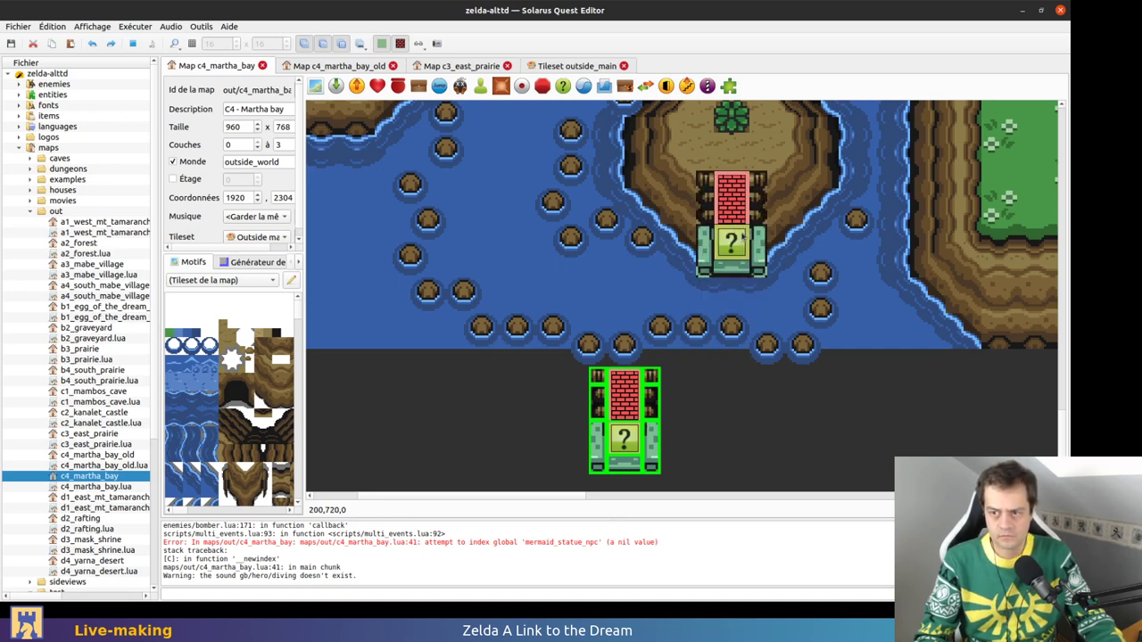
{"action": "left_click", "coordinate": [744, 238]}
Hide layer 1 and move the north cliff ladder's layer 0 wall and sensor aside to the northwest
{"action": "scroll", "coordinate": [737, 241], "scroll_direction": "up", "scroll_amount": 3}
{"action": "left_click", "coordinate": [617, 236]}
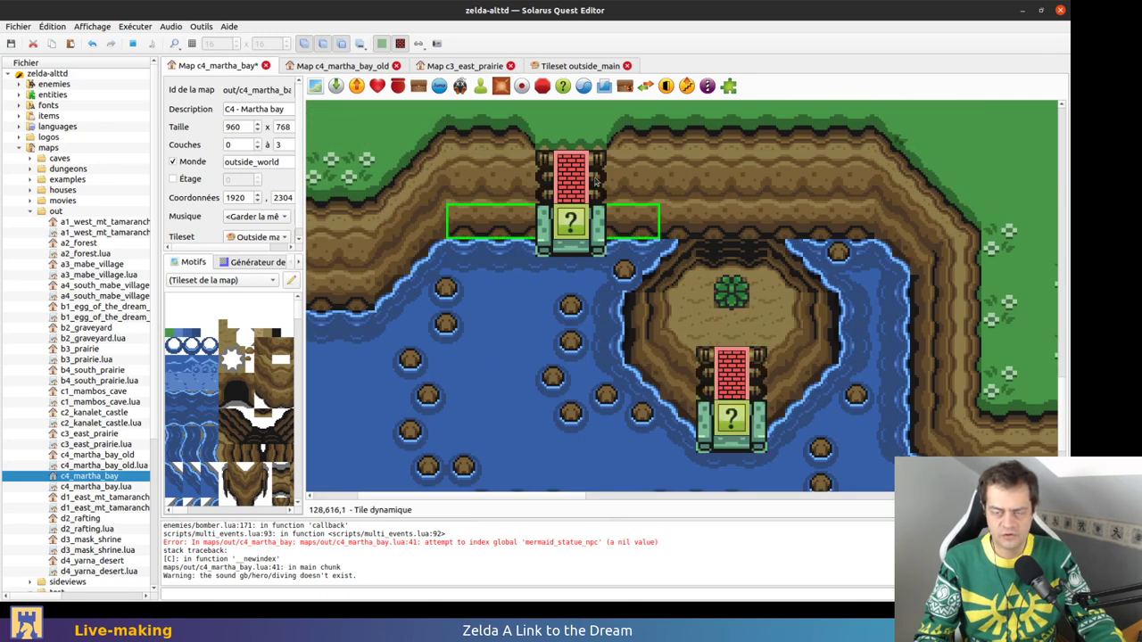
{"action": "scroll", "coordinate": [599, 187], "scroll_direction": "up", "scroll_amount": 1}
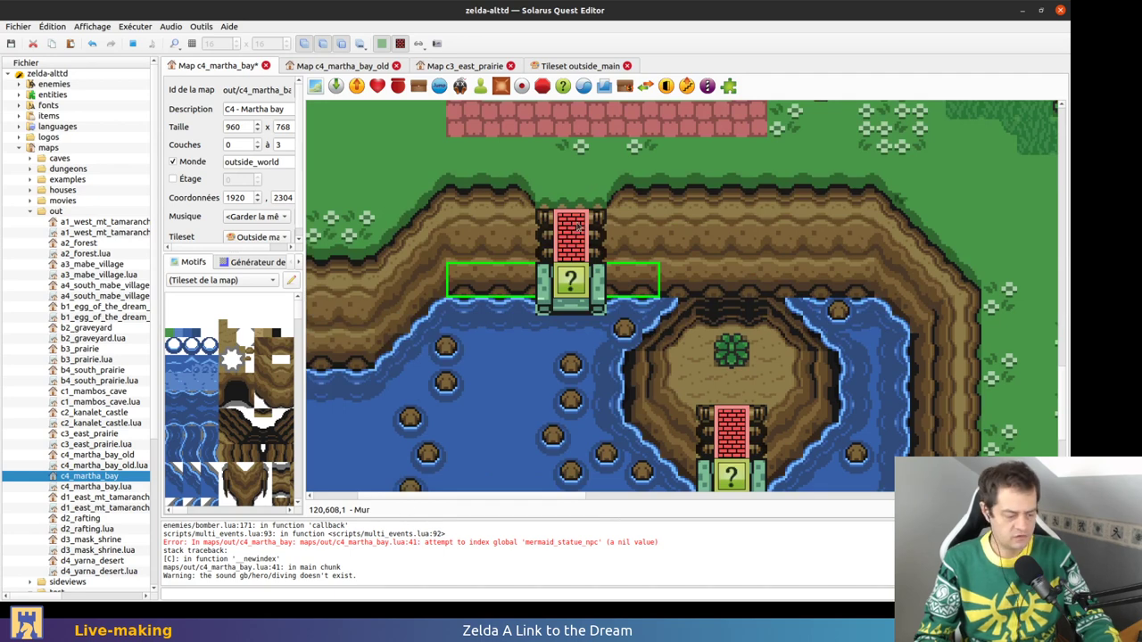
{"action": "key", "text": "1"}
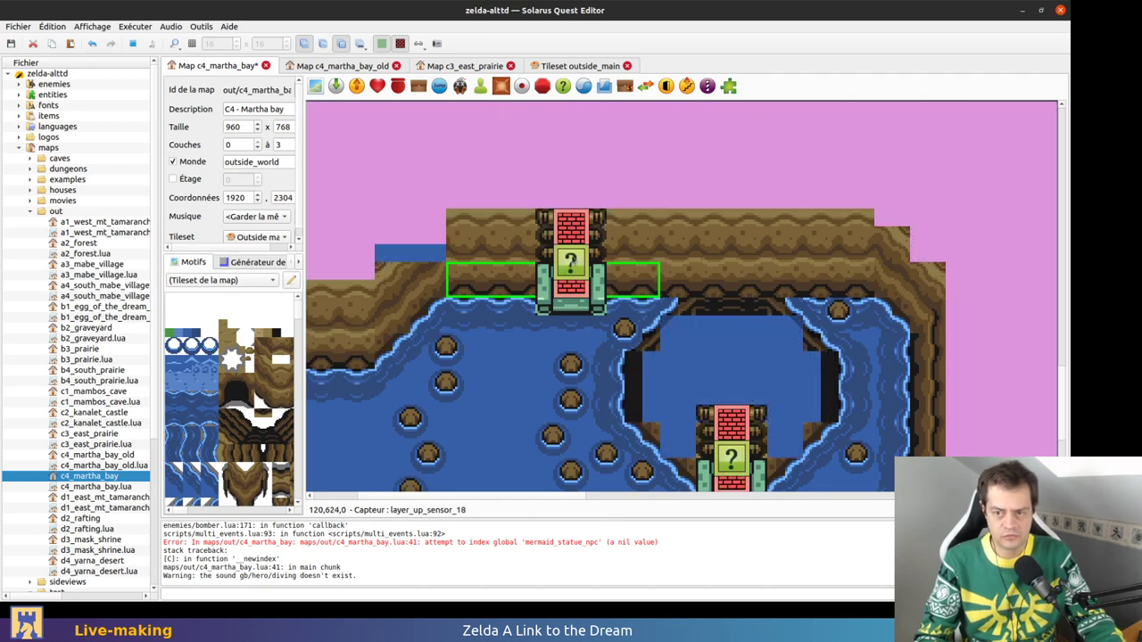
{"action": "left_click", "coordinate": [571, 265]}
{"action": "left_click_drag", "start_coordinate": [573, 265], "coordinate": [484, 176], "text": "shift"}
Move the north cliff ladder's top rung tiles north and delete the duplicate tiles left stacked beneath them
{"action": "left_click_drag", "start_coordinate": [544, 222], "coordinate": [588, 187]}
{"action": "left_click", "coordinate": [589, 223]}
{"action": "right_click", "coordinate": [586, 221]}
{"action": "left_click", "coordinate": [575, 224]}
{"action": "left_click", "coordinate": [545, 219]}
{"action": "key", "text": "Delete"}
{"action": "left_click", "coordinate": [568, 220]}
{"action": "key", "text": "Delete"}
{"action": "left_click", "coordinate": [549, 221]}
{"action": "key", "text": "Delete"}
{"action": "left_click", "coordinate": [603, 221]}
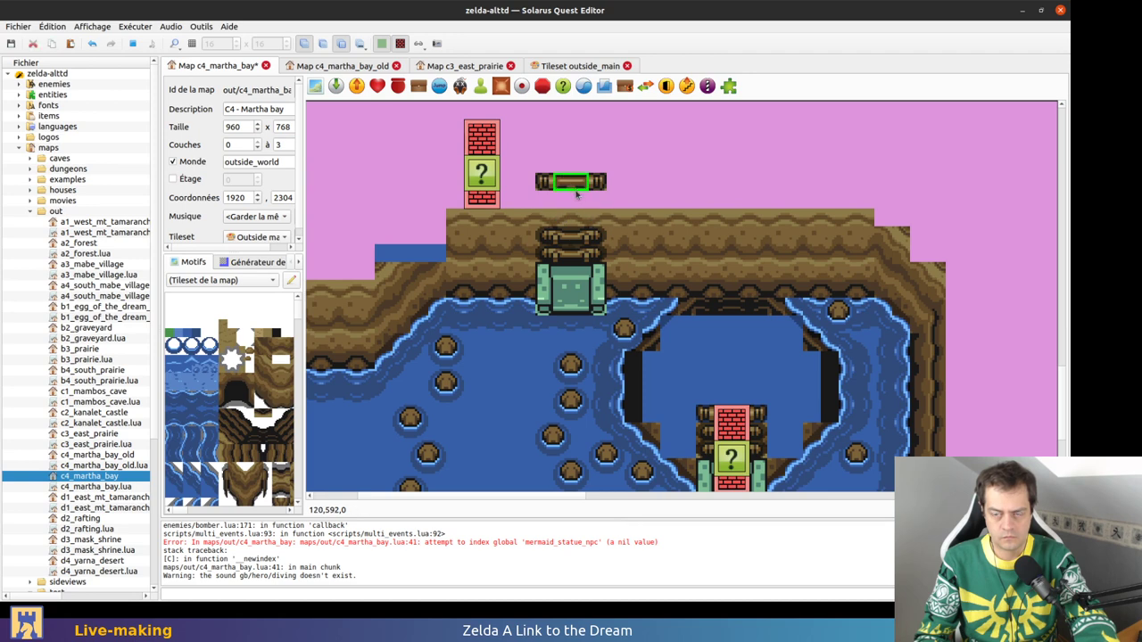
Put the north ladder's top rung back on the cliff and delete the leftover brown ground strip above it
{"action": "left_click_drag", "start_coordinate": [596, 182], "coordinate": [577, 219]}
{"action": "key", "text": "ctrl+z"}
{"action": "key", "text": "ctrl+z"}
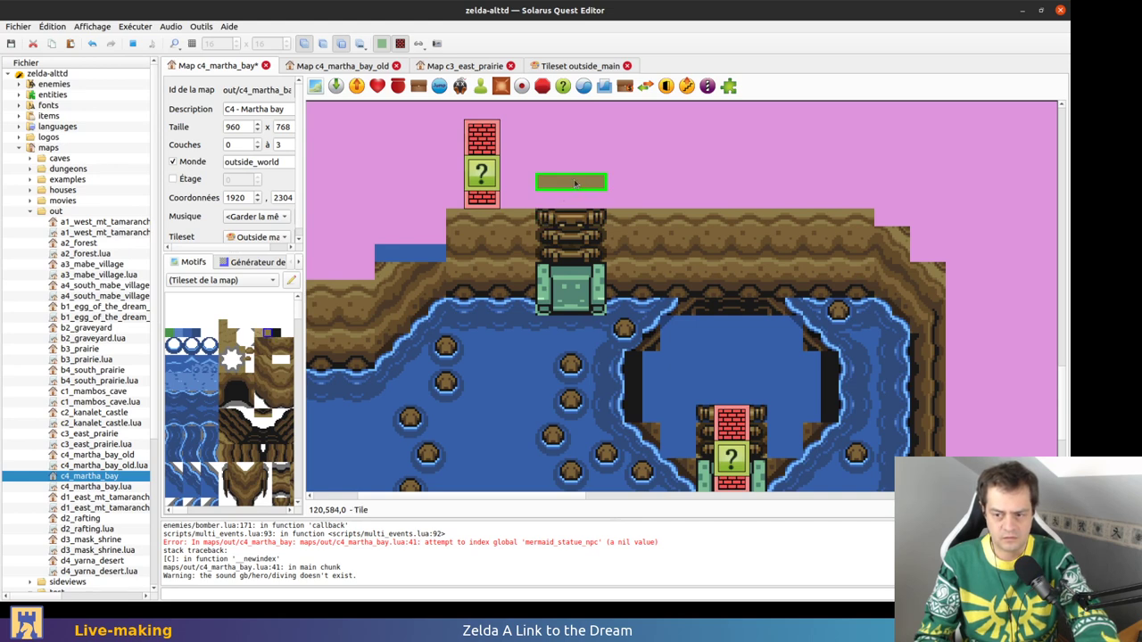
{"action": "key", "text": "Delete"}
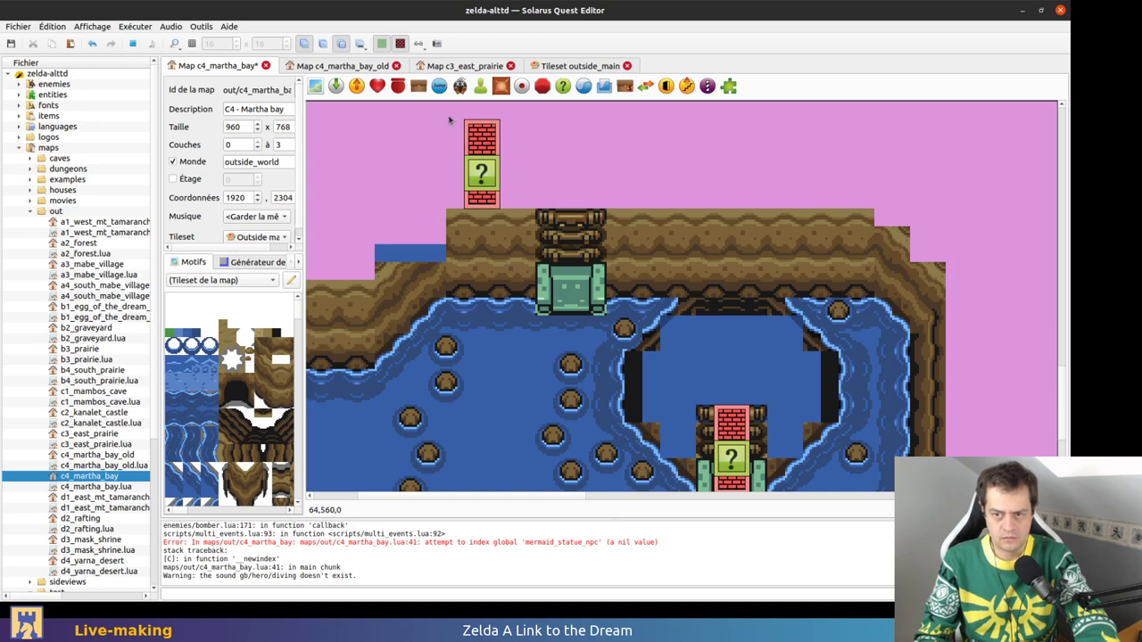
Move the wall and sensor back onto the north cliff ladder and save the map
{"action": "left_click_drag", "start_coordinate": [498, 194], "coordinate": [591, 290]}
{"action": "scroll", "coordinate": [749, 433], "scroll_direction": "down", "scroll_amount": 5}
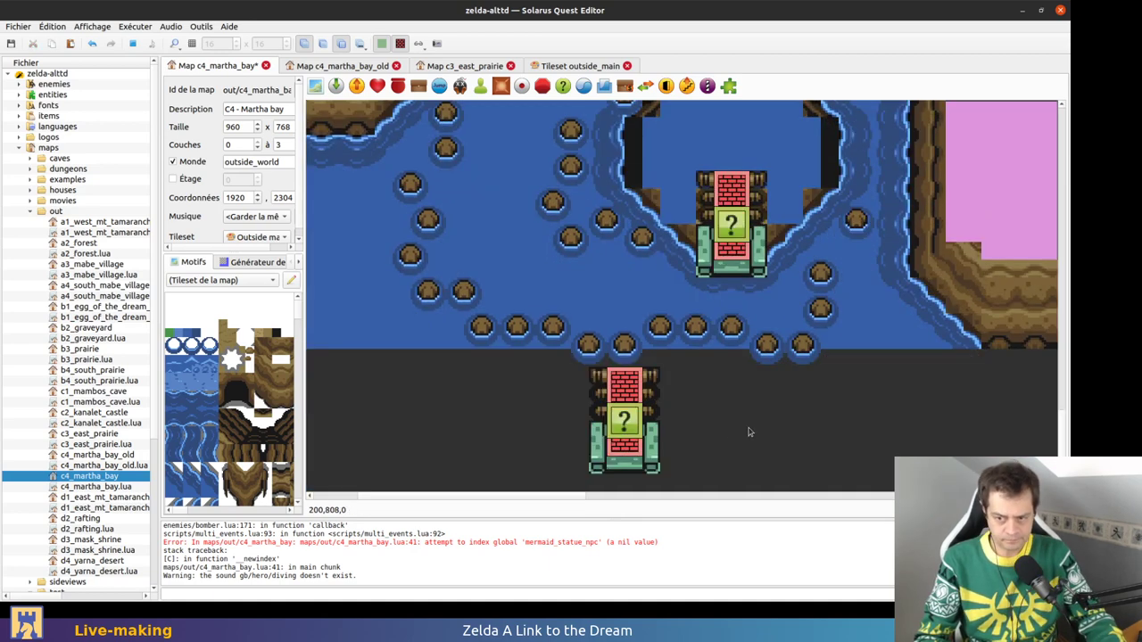
{"action": "key", "text": "ctrl+s"}
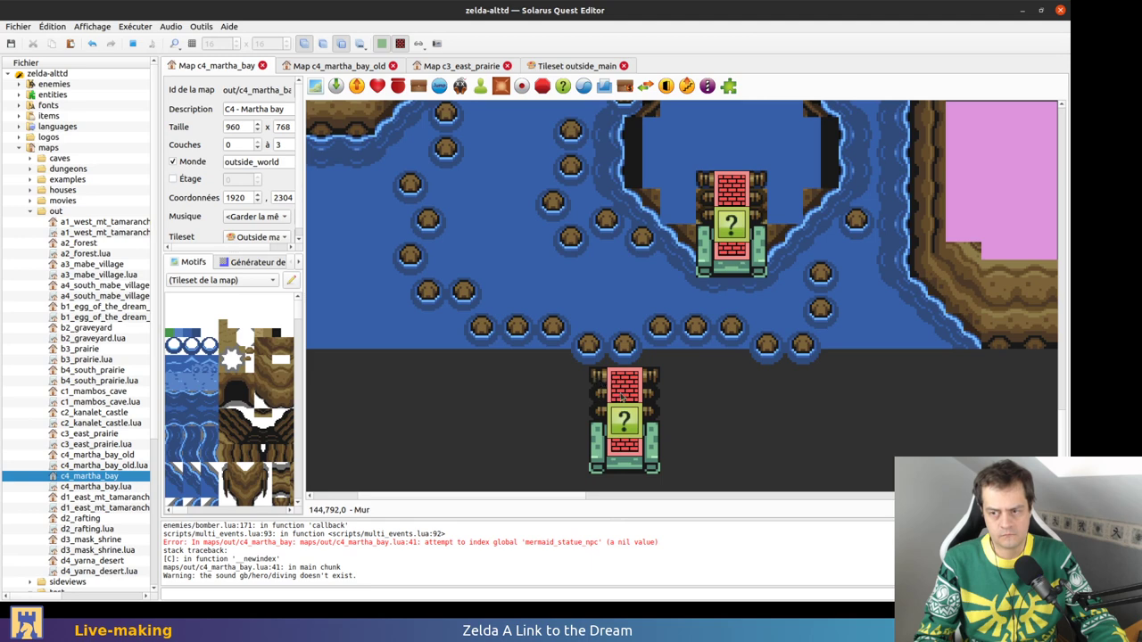
Switch to the running game, reload the bay and test climbing the north cliff ladder
{"action": "key", "text": "alt+Tab"}
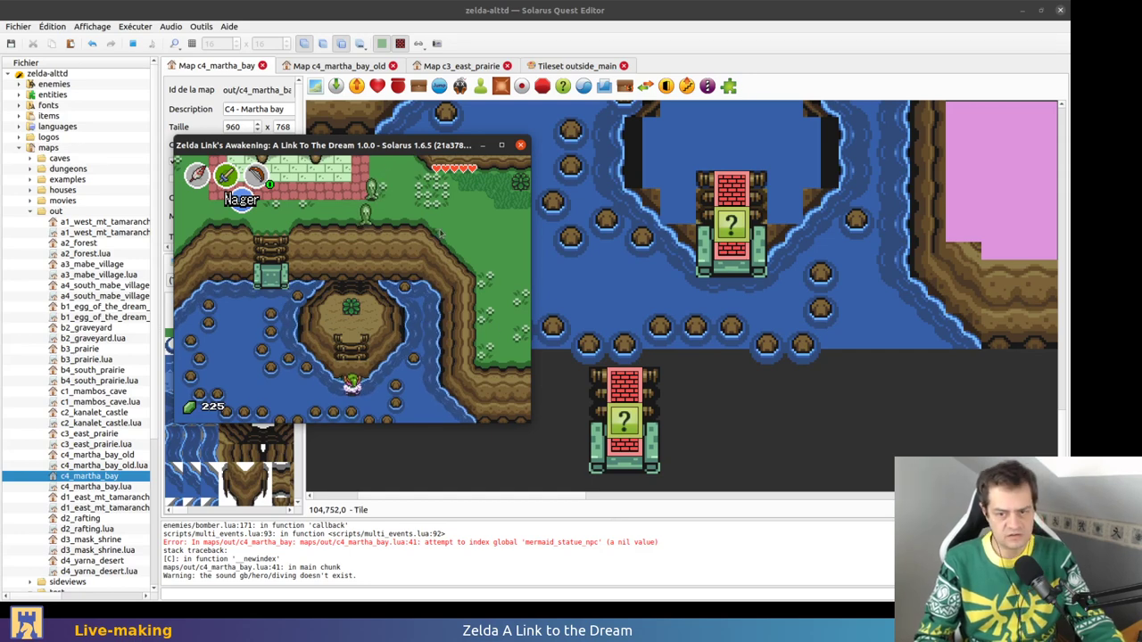
{"action": "key", "text": "Left"}
{"action": "key", "text": "Right"}
{"action": "key", "text": "Up"}
{"action": "key", "text": "Up"}
{"action": "key", "text": "Right"}
{"action": "key", "text": "Right"}
{"action": "key", "text": "Down"}
{"action": "key", "text": "Up"}
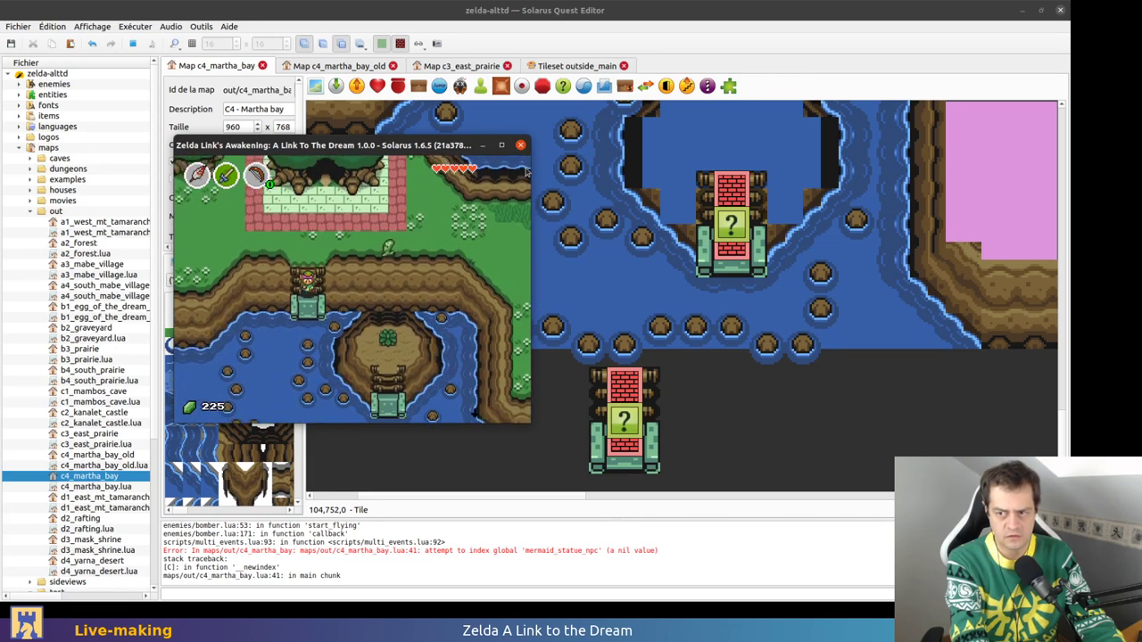
Swim to the island, test climbing its new ladder up and down, and close the game
{"action": "key", "text": "Down"}
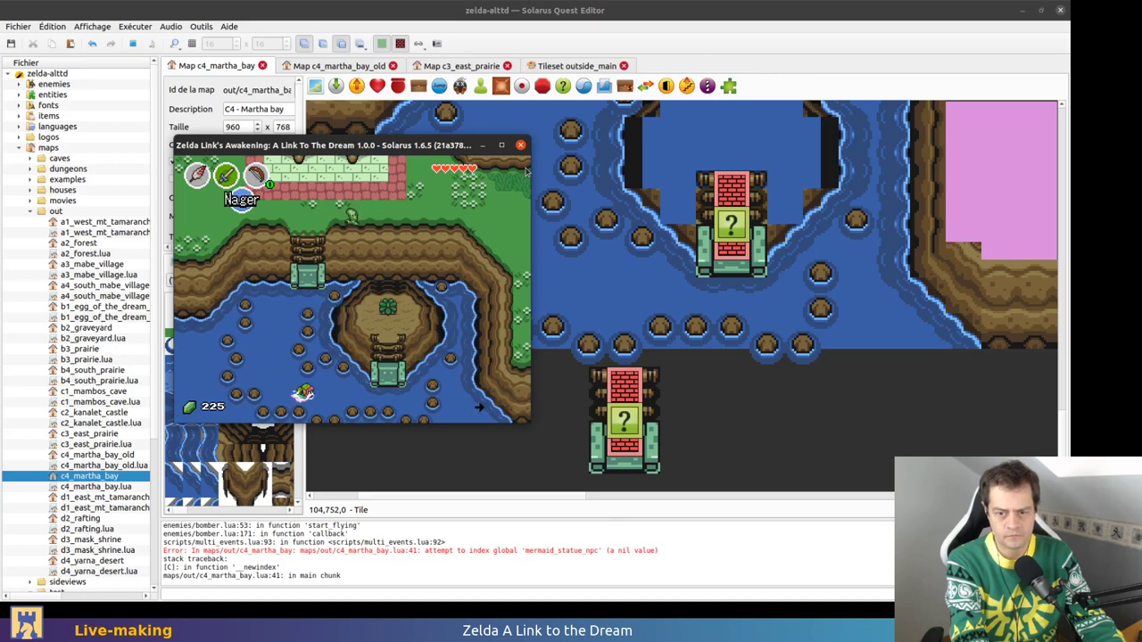
{"action": "key", "text": "Right"}
{"action": "key", "text": "Up"}
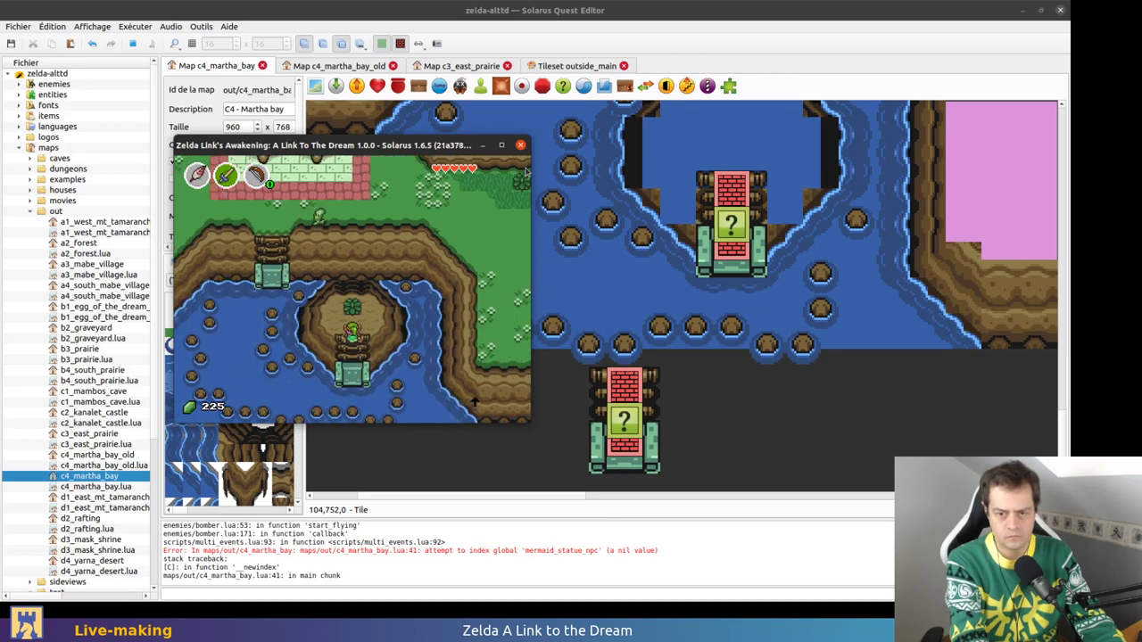
{"action": "key", "text": "Down"}
{"action": "key", "text": "Up"}
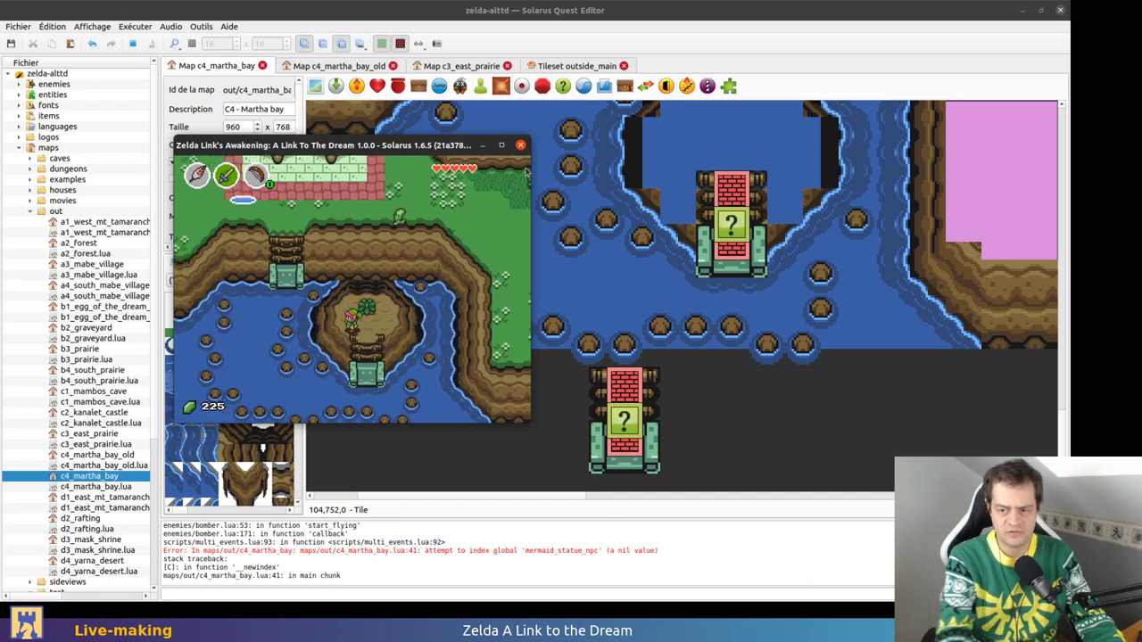
{"action": "left_click", "coordinate": [520, 145]}
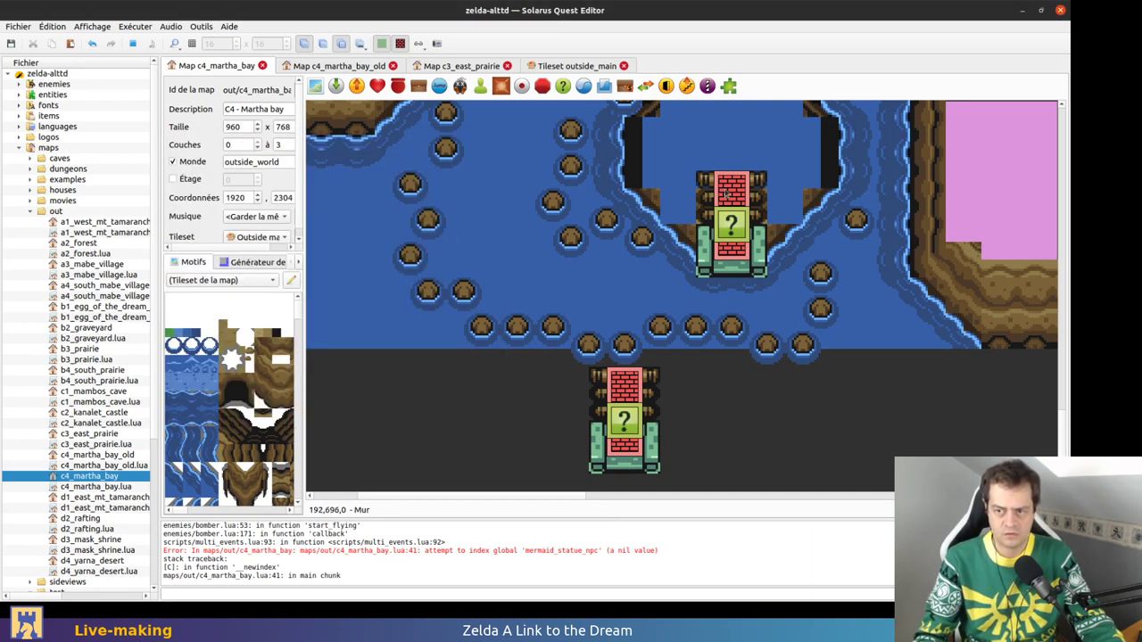
Move the wall aside from the island ladder and inspect the properties of its top rung
{"action": "key", "text": "1"}
{"action": "key", "text": "0"}
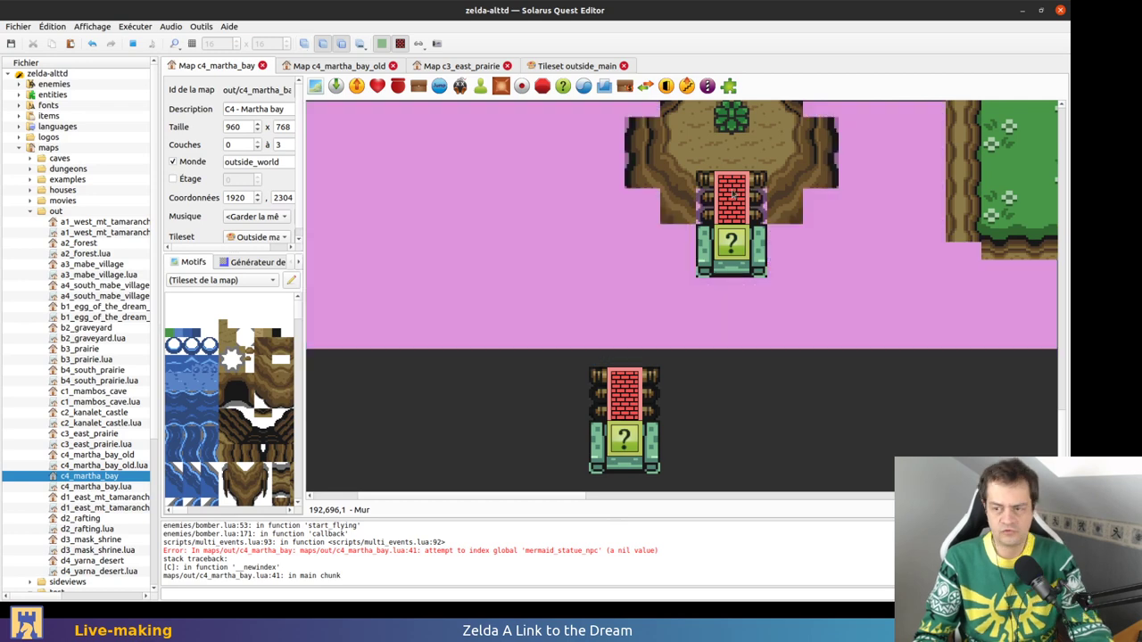
{"action": "left_click_drag", "start_coordinate": [738, 189], "coordinate": [826, 349]}
{"action": "left_click", "coordinate": [733, 183]}
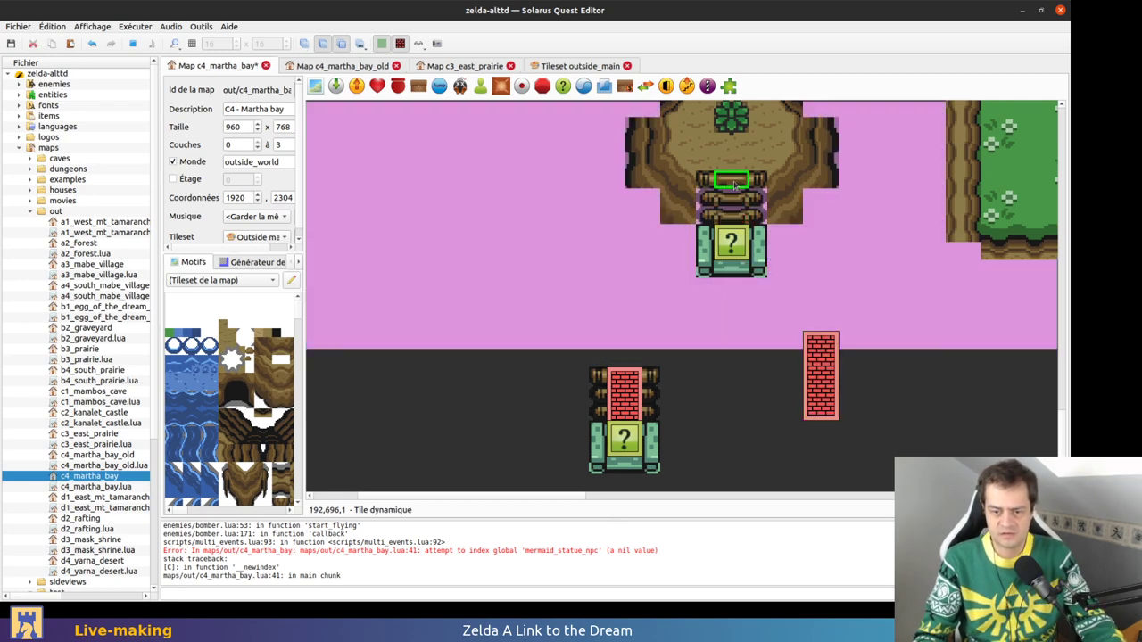
{"action": "double_click", "coordinate": [732, 184]}
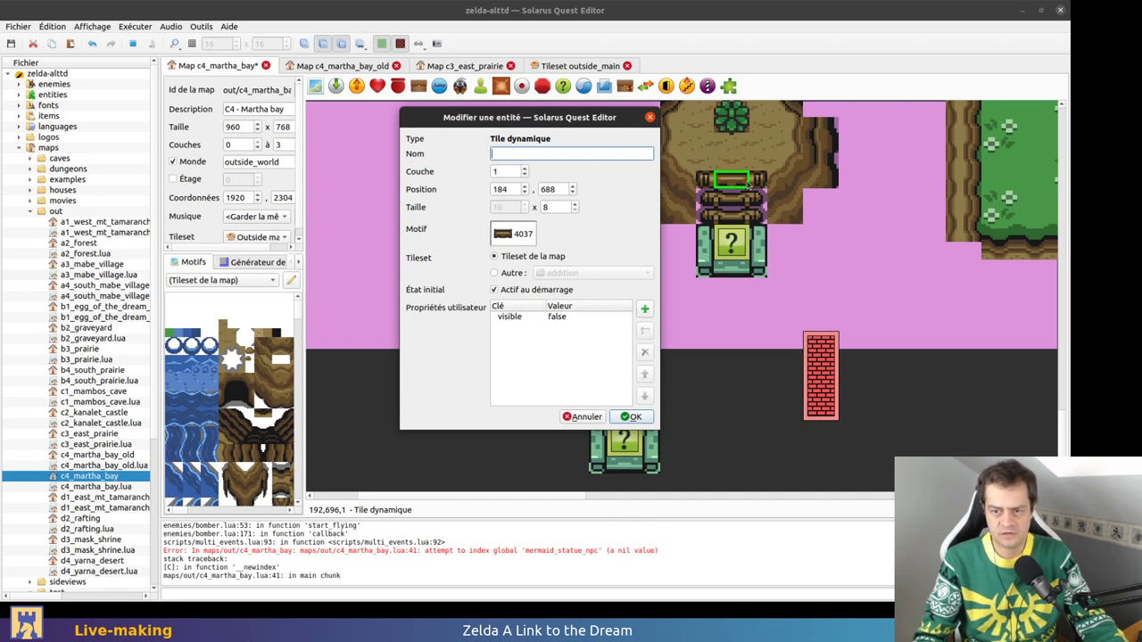
{"action": "key", "text": "Escape"}
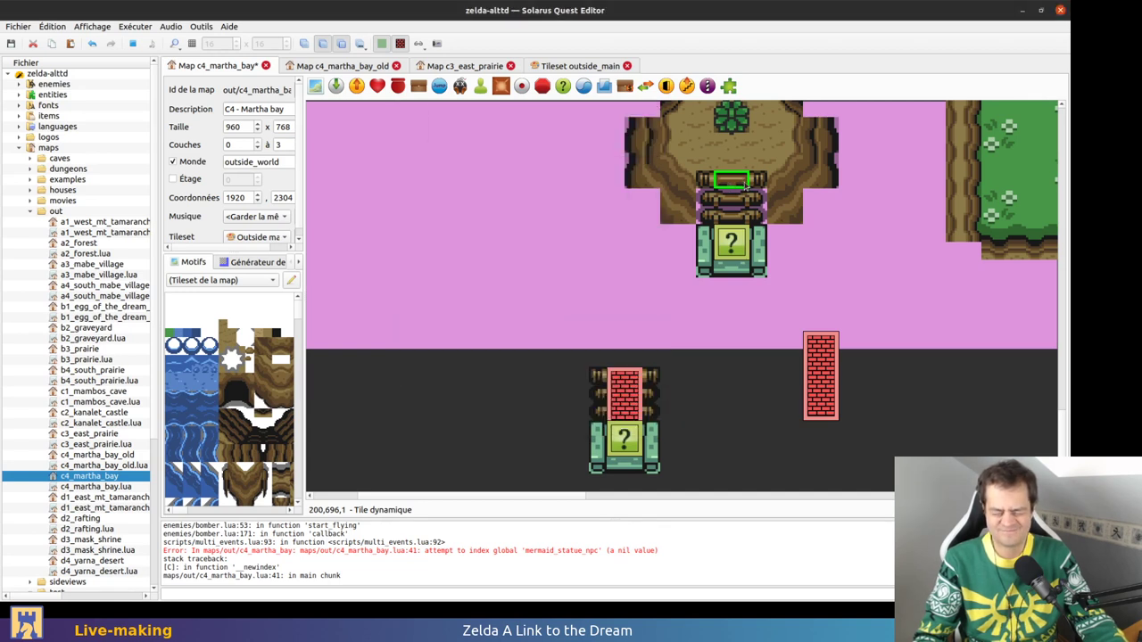
Check the properties at the top of the north cliff ladder, move its wall aside, and undo both wall moves
{"action": "scroll", "coordinate": [730, 219], "scroll_direction": "up", "scroll_amount": 3}
{"action": "left_click", "coordinate": [588, 182]}
{"action": "double_click", "coordinate": [585, 179]}
{"action": "key", "text": "Escape"}
{"action": "left_click_drag", "start_coordinate": [577, 172], "coordinate": [666, 179]}
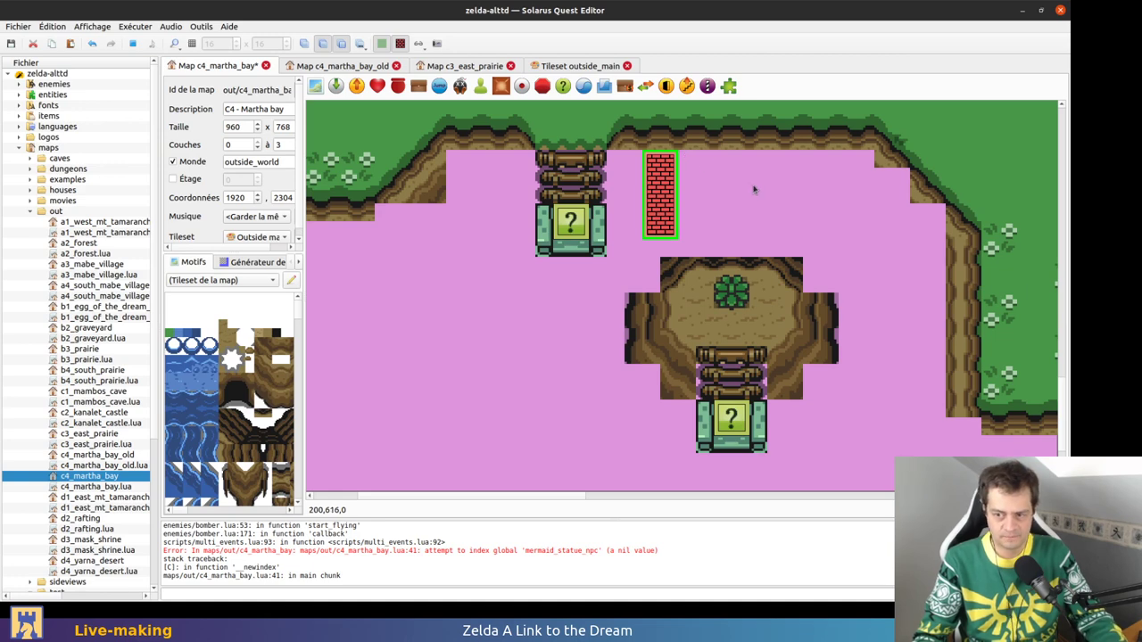
{"action": "key", "text": "ctrl+z"}
{"action": "scroll", "coordinate": [754, 189], "scroll_direction": "down", "scroll_amount": 3}
{"action": "key", "text": "ctrl+z"}
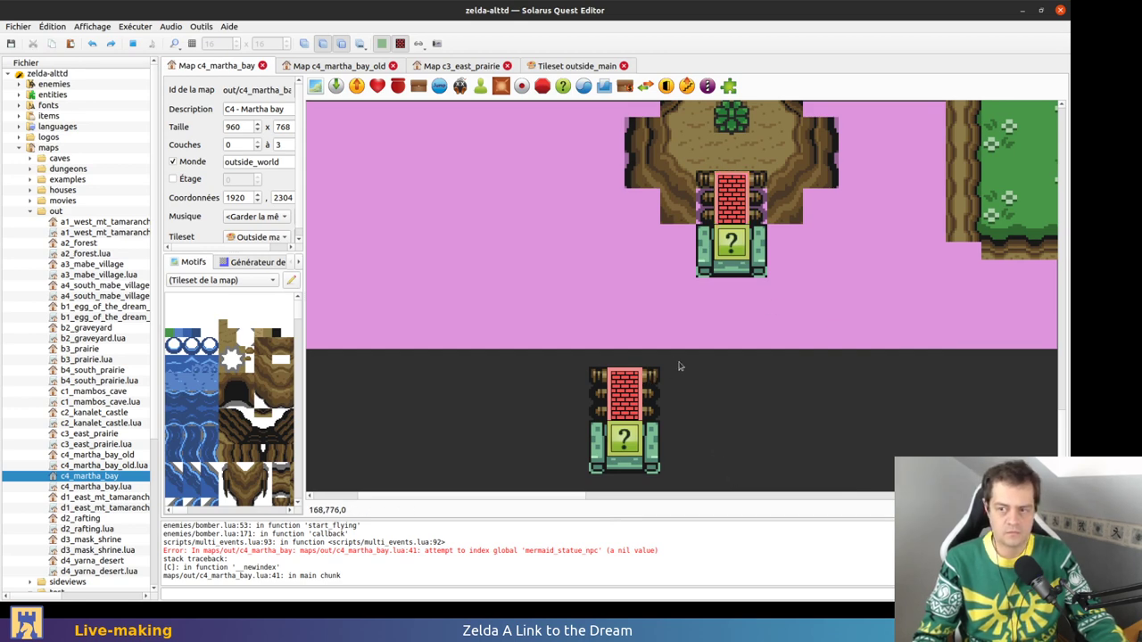
Compare the tiles around the island and north cliff ladders by showing and hiding layers 0 and 1
{"action": "scroll", "coordinate": [687, 375], "scroll_direction": "up", "scroll_amount": 4}
{"action": "scroll", "coordinate": [652, 241], "scroll_direction": "up", "scroll_amount": 1}
{"action": "scroll", "coordinate": [738, 294], "scroll_direction": "down", "scroll_amount": 3}
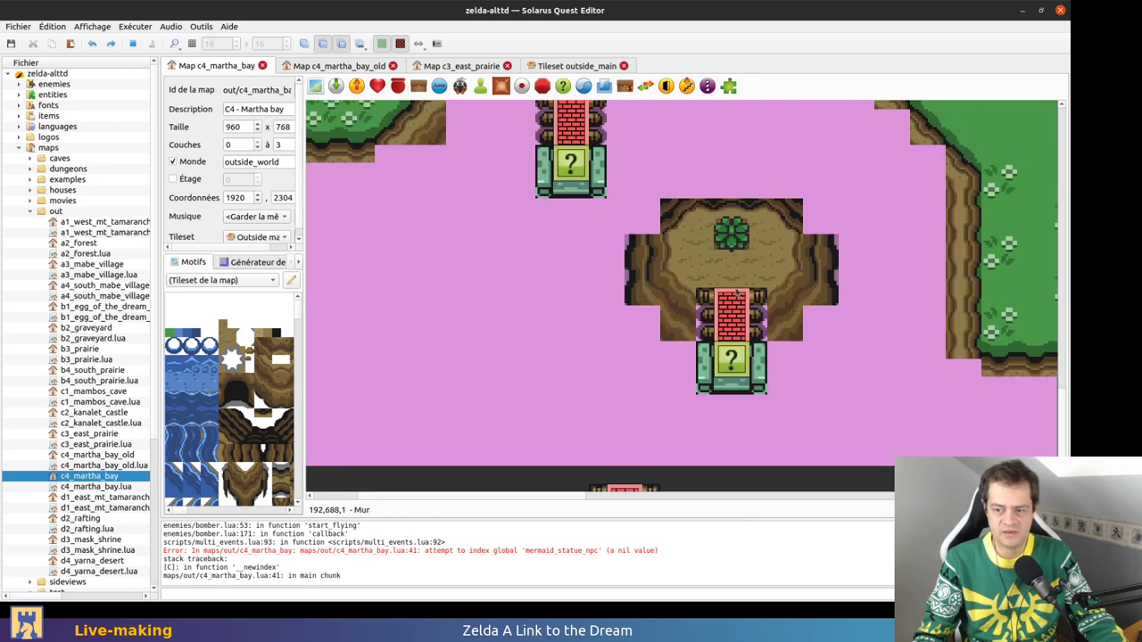
{"action": "key", "text": "0"}
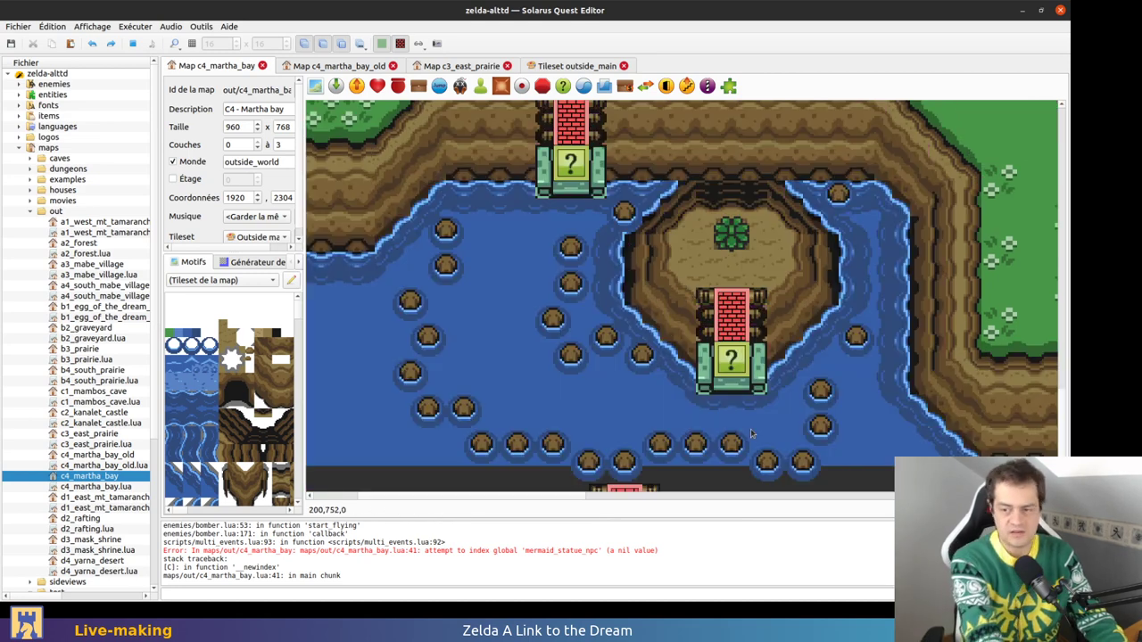
{"action": "key", "text": "1"}
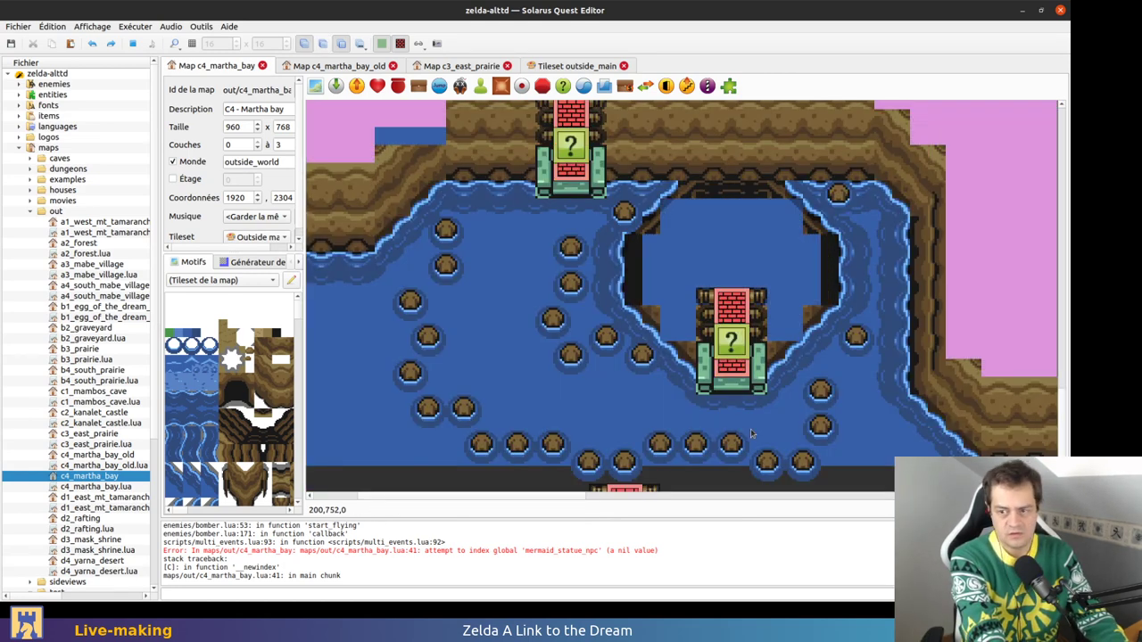
{"action": "key", "text": "1"}
{"action": "key", "text": "0"}
{"action": "key", "text": "1"}
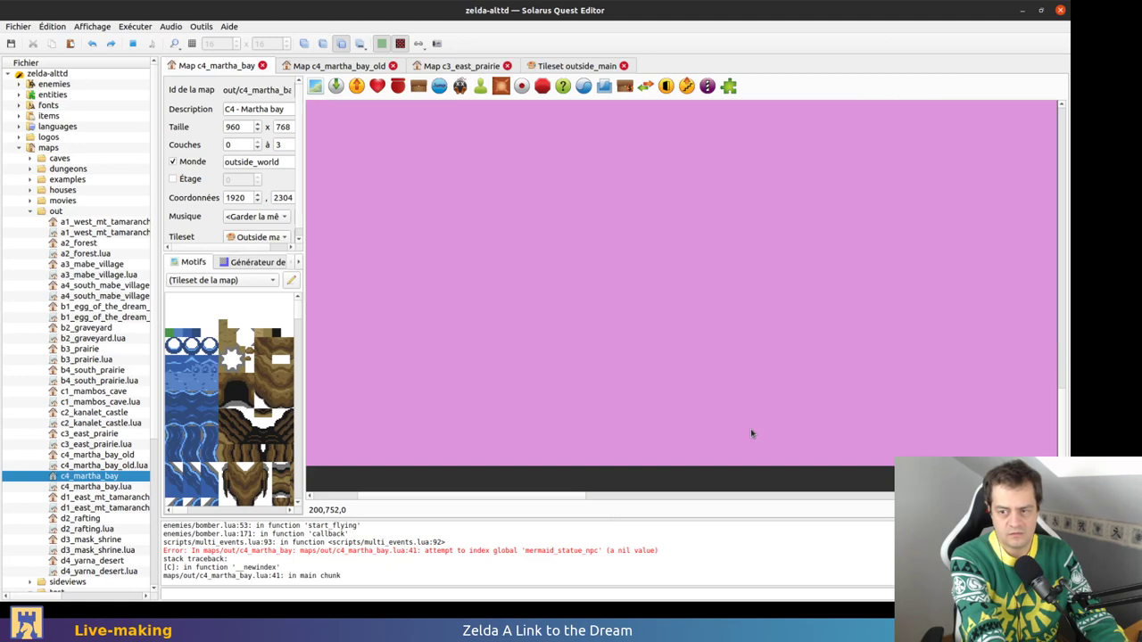
{"action": "key", "text": "0"}
{"action": "key", "text": "1"}
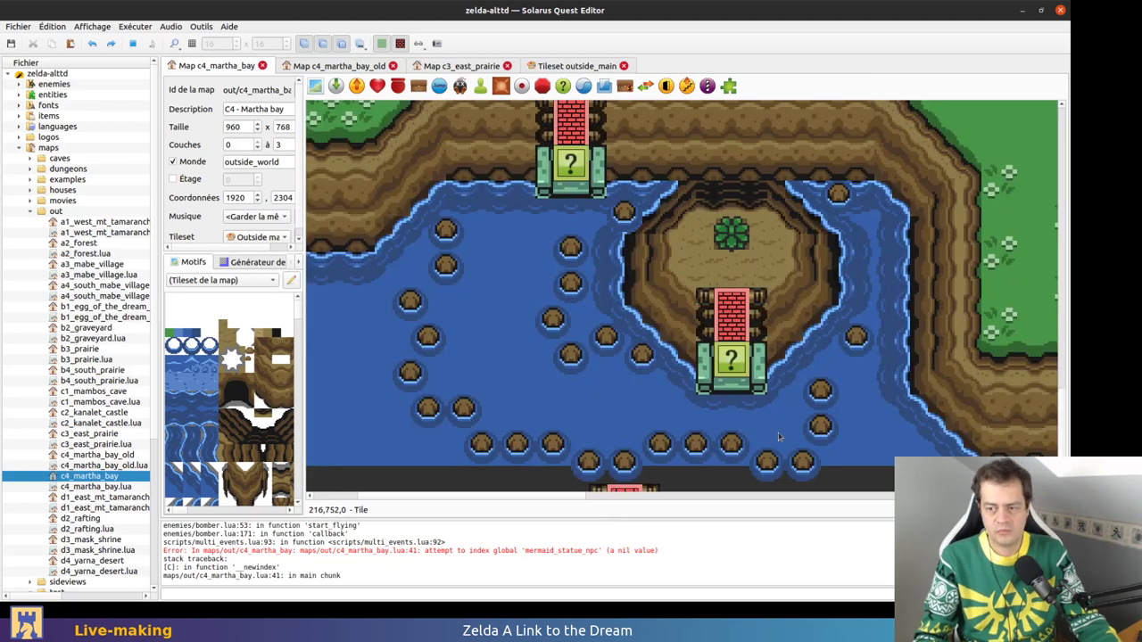
{"action": "scroll", "coordinate": [769, 322], "scroll_direction": "up", "scroll_amount": 3}
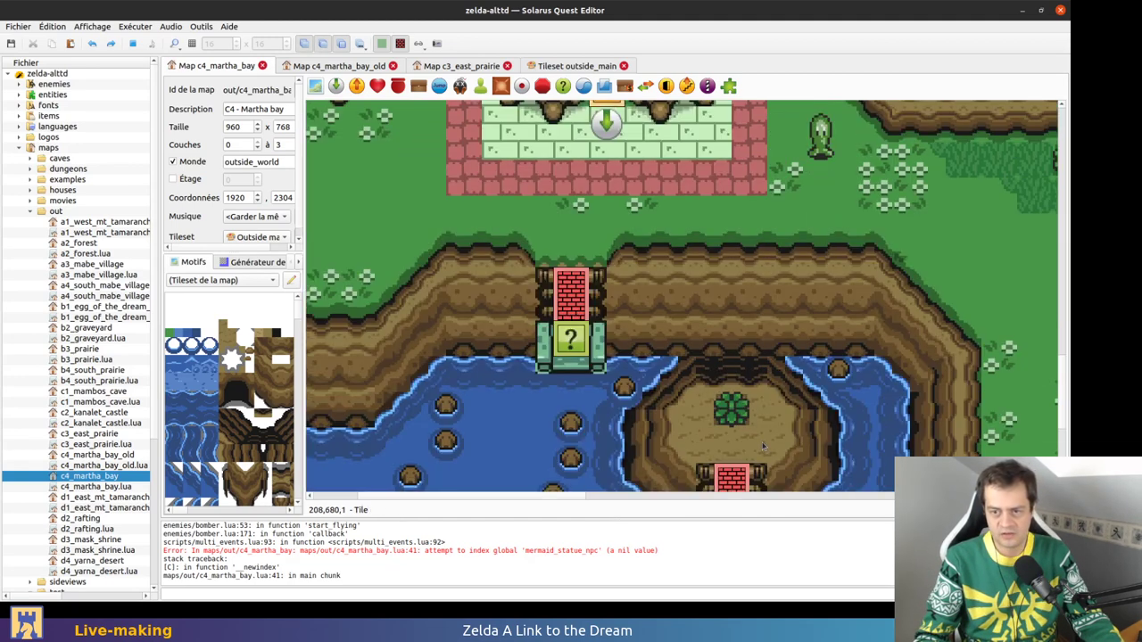
{"action": "scroll", "coordinate": [764, 437], "scroll_direction": "down", "scroll_amount": 3}
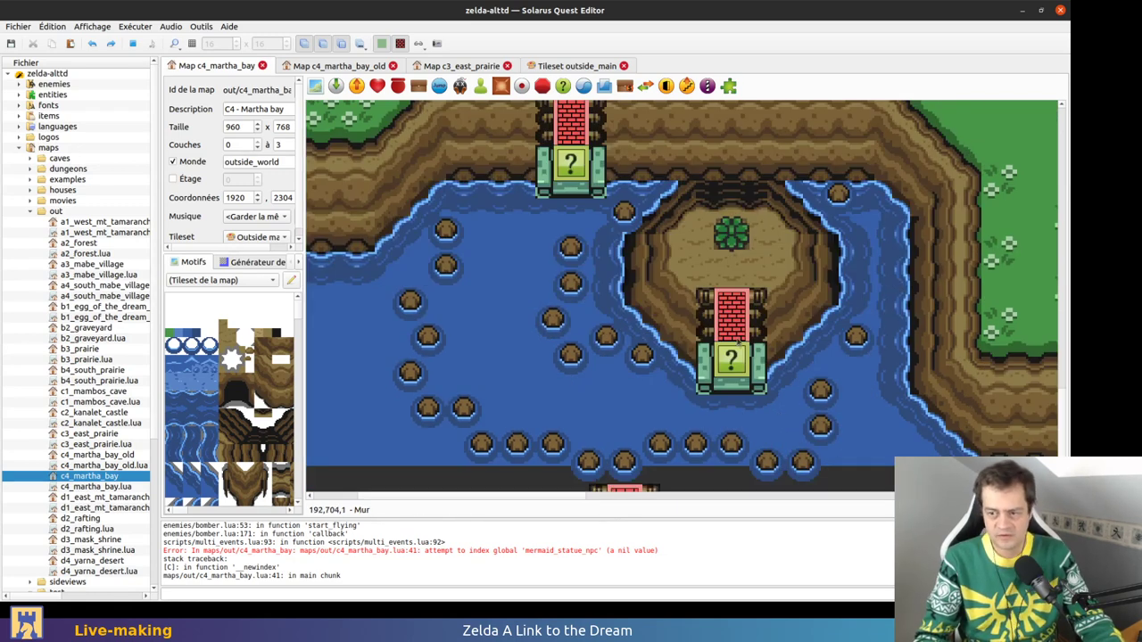
Move the wall and top rung off the island ladder to see the tiles beneath, and undo both moves
{"action": "left_click_drag", "start_coordinate": [735, 308], "coordinate": [787, 306]}
{"action": "left_click", "coordinate": [750, 261]}
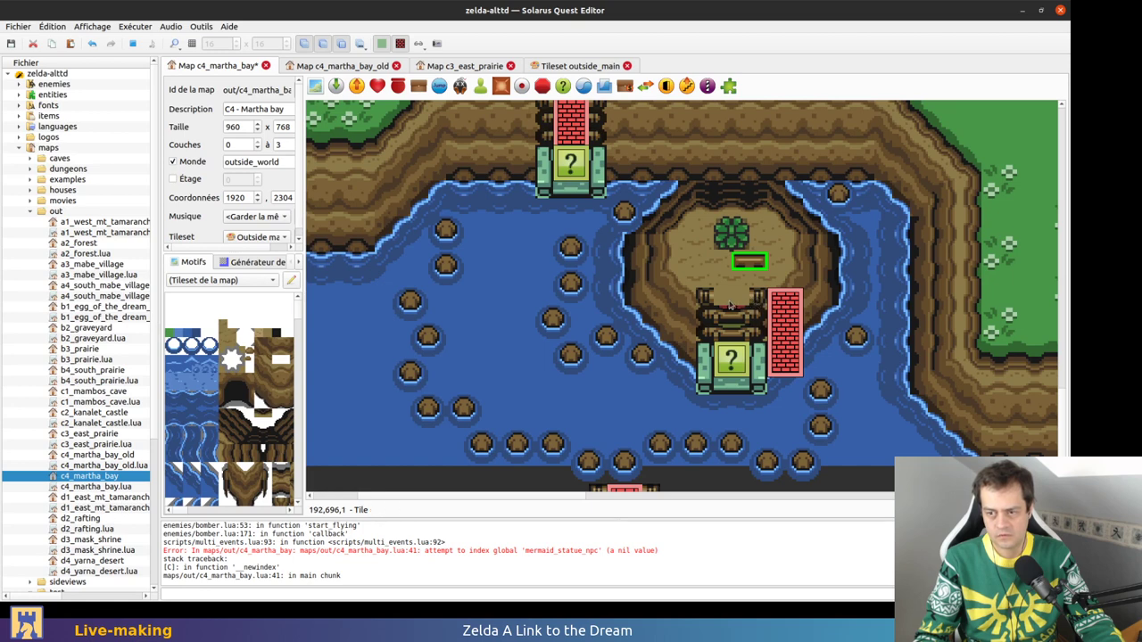
{"action": "scroll", "coordinate": [727, 305], "scroll_direction": "up", "scroll_amount": 2}
{"action": "key", "text": "ctrl+z"}
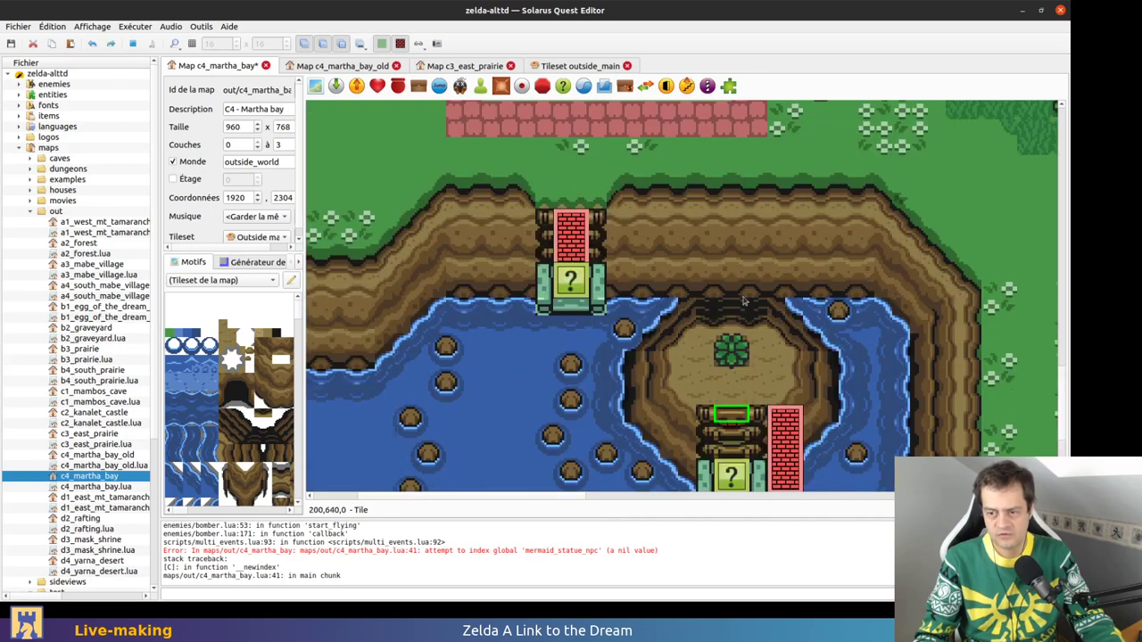
{"action": "scroll", "coordinate": [732, 305], "scroll_direction": "down", "scroll_amount": 2}
{"action": "key", "text": "ctrl+z"}
{"action": "scroll", "coordinate": [703, 324], "scroll_direction": "up", "scroll_amount": 3}
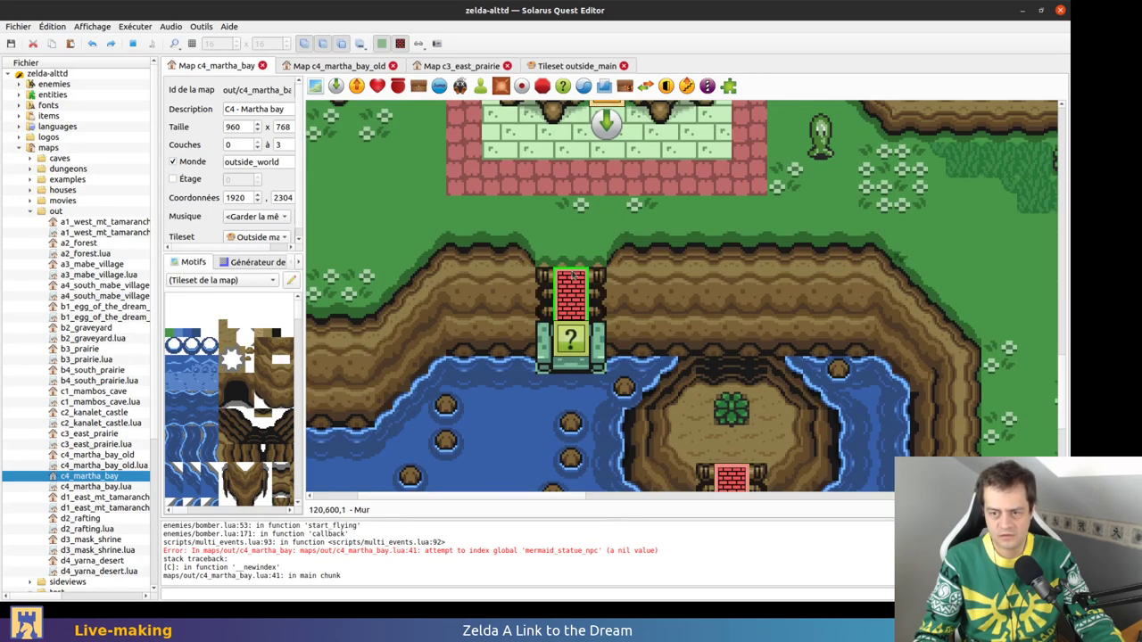
Move the wall pieces and top rung off the north cliff ladder to expose the tiles beneath, and undo the moves
{"action": "left_click_drag", "start_coordinate": [582, 284], "coordinate": [585, 225]}
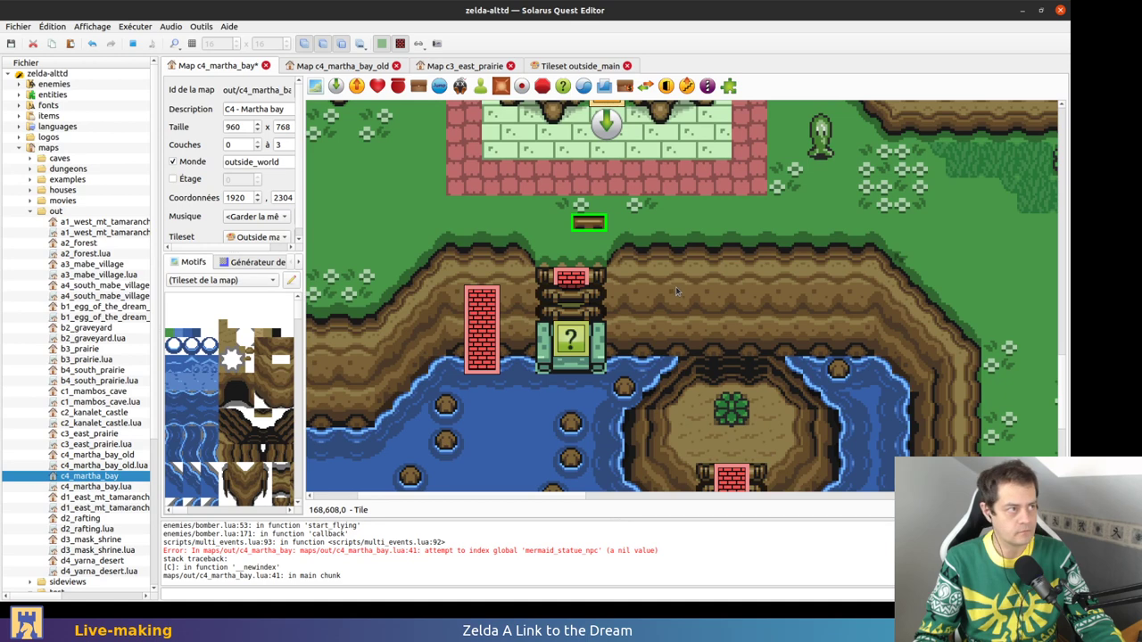
{"action": "scroll", "coordinate": [774, 385], "scroll_direction": "down", "scroll_amount": 2}
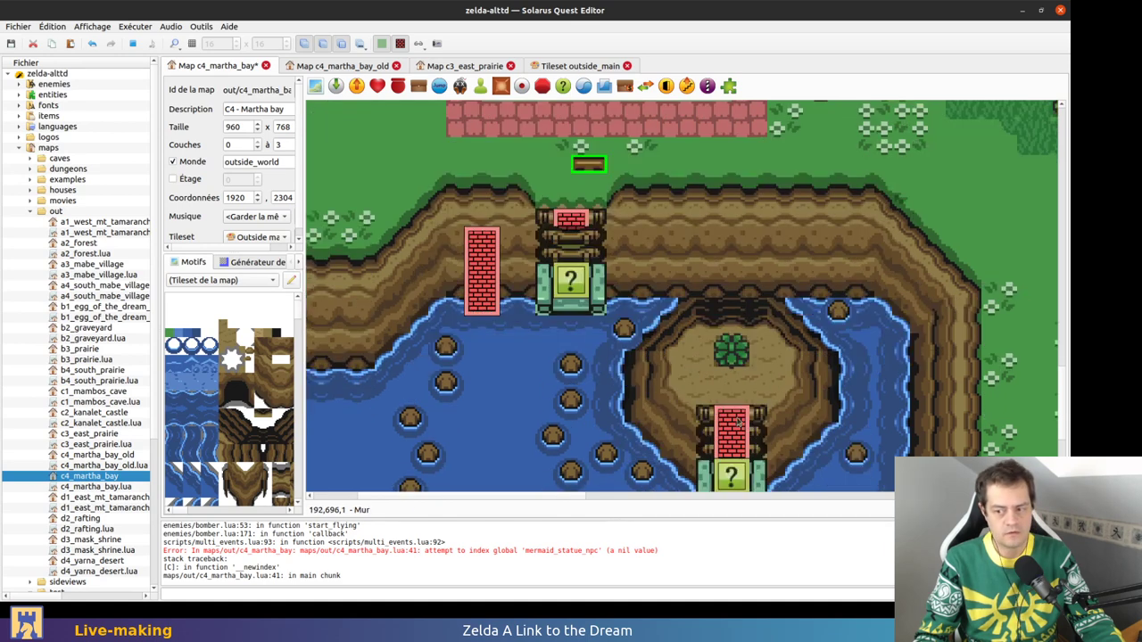
{"action": "left_click_drag", "start_coordinate": [581, 227], "coordinate": [683, 220]}
{"action": "key", "text": "ctrl+z"}
{"action": "key", "text": "ctrl+z"}
{"action": "key", "text": "ctrl+z"}
{"action": "scroll", "coordinate": [763, 304], "scroll_direction": "down", "scroll_amount": 4}
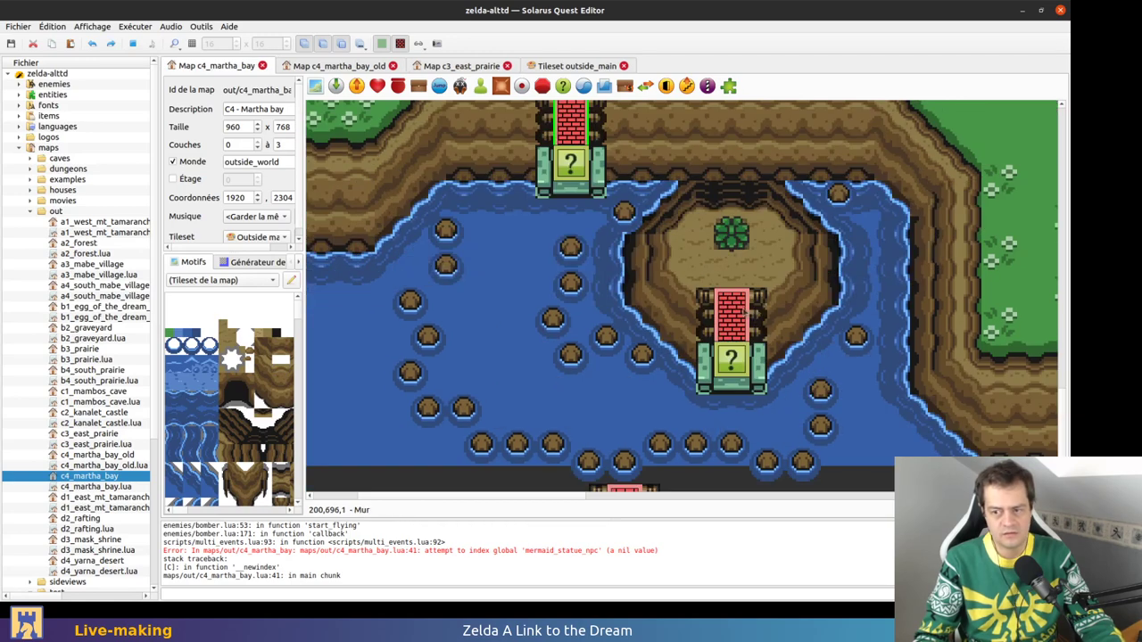
Redo the north ladder moves to check the layer of the cliff strip beneath it, and undo them again
{"action": "scroll", "coordinate": [747, 308], "scroll_direction": "up", "scroll_amount": 4}
{"action": "key", "text": "ctrl+y"}
{"action": "key", "text": "ctrl+y"}
{"action": "key", "text": "ctrl+y"}
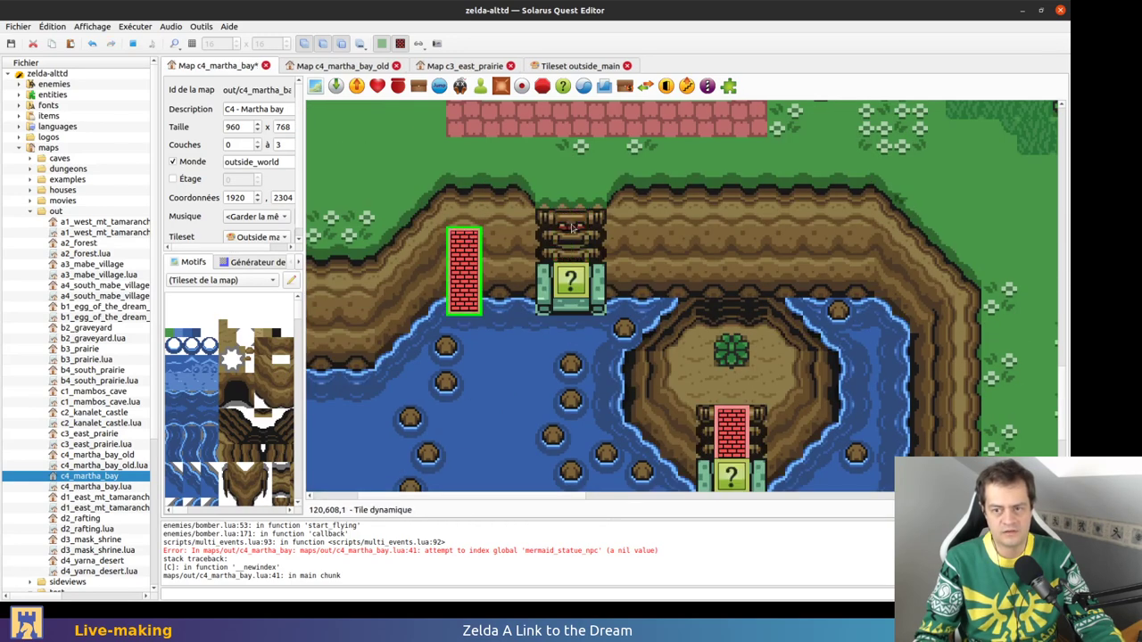
{"action": "left_click", "coordinate": [634, 219]}
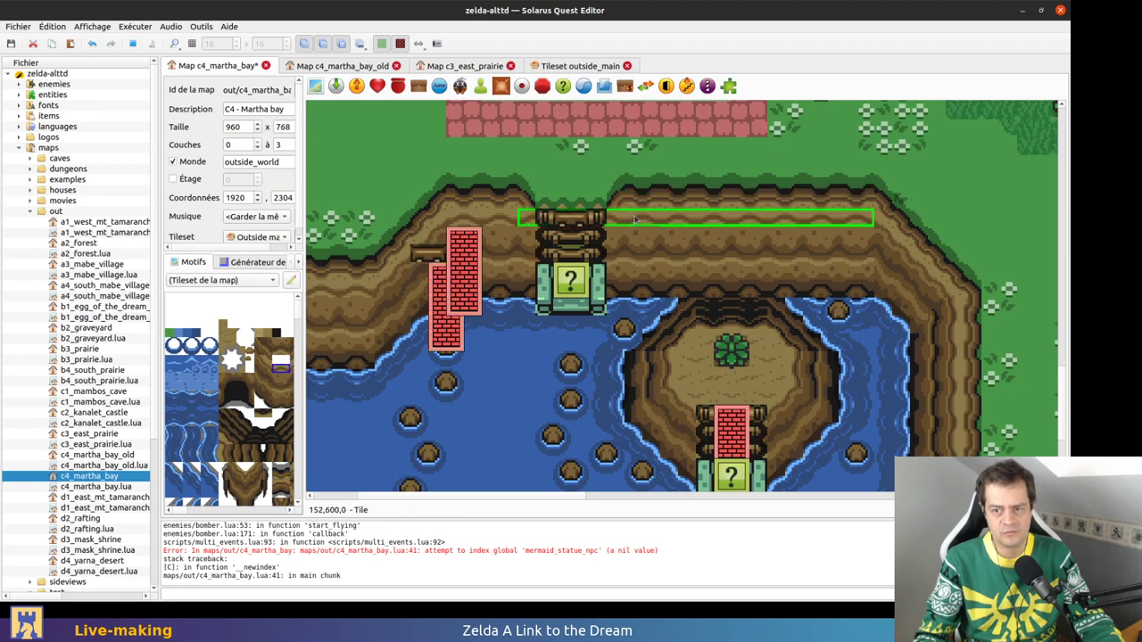
{"action": "right_click", "coordinate": [634, 220]}
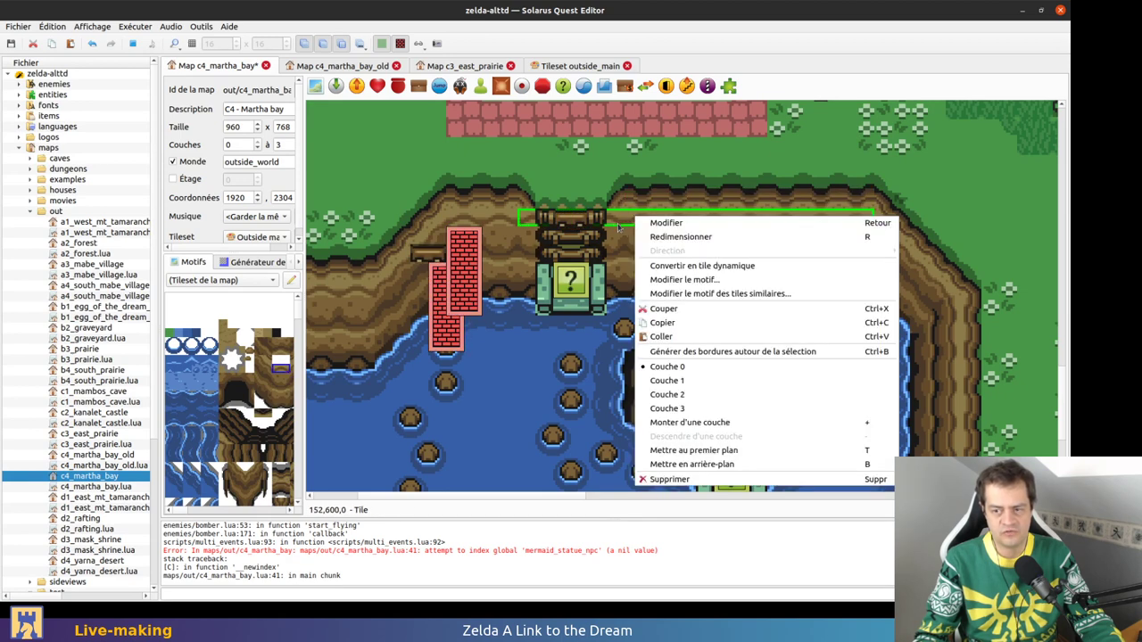
{"action": "left_click", "coordinate": [621, 229]}
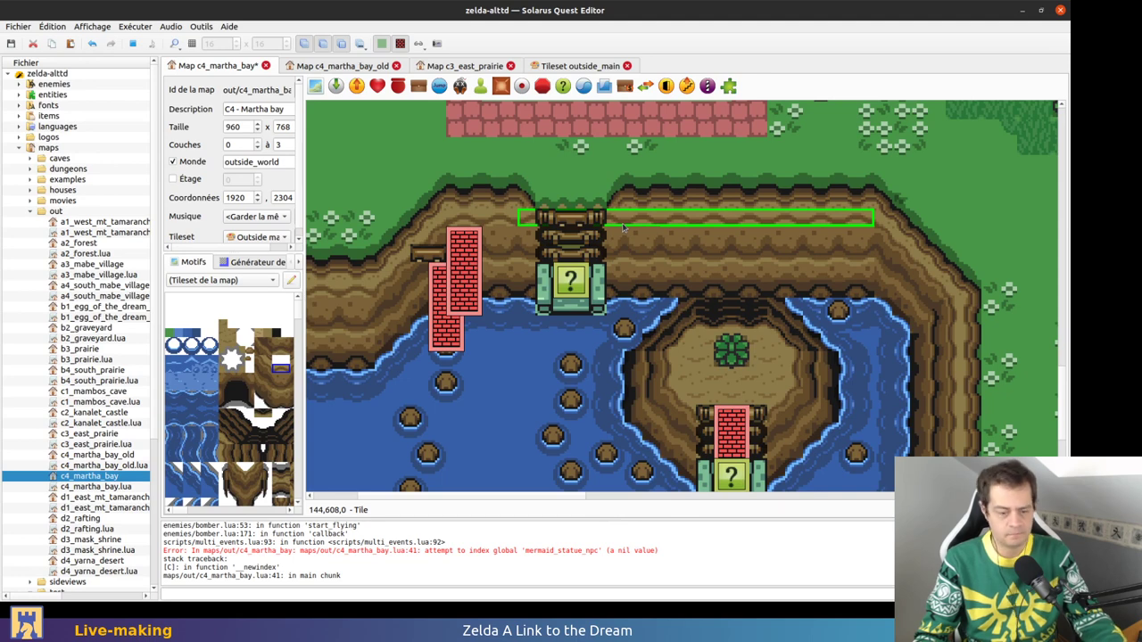
{"action": "key", "text": "ctrl+z"}
{"action": "key", "text": "ctrl+z"}
{"action": "key", "text": "ctrl+z"}
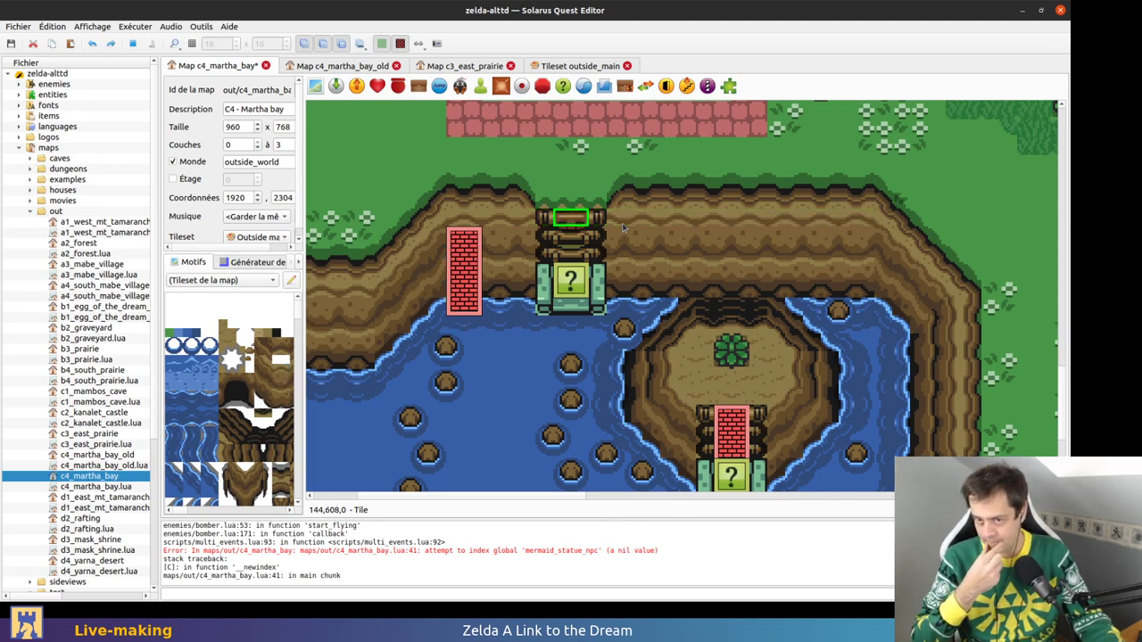
Move the wall and top rung off the island ladder and select the ground tile beneath the rung
{"action": "scroll", "coordinate": [547, 286], "scroll_direction": "down", "scroll_amount": 3}
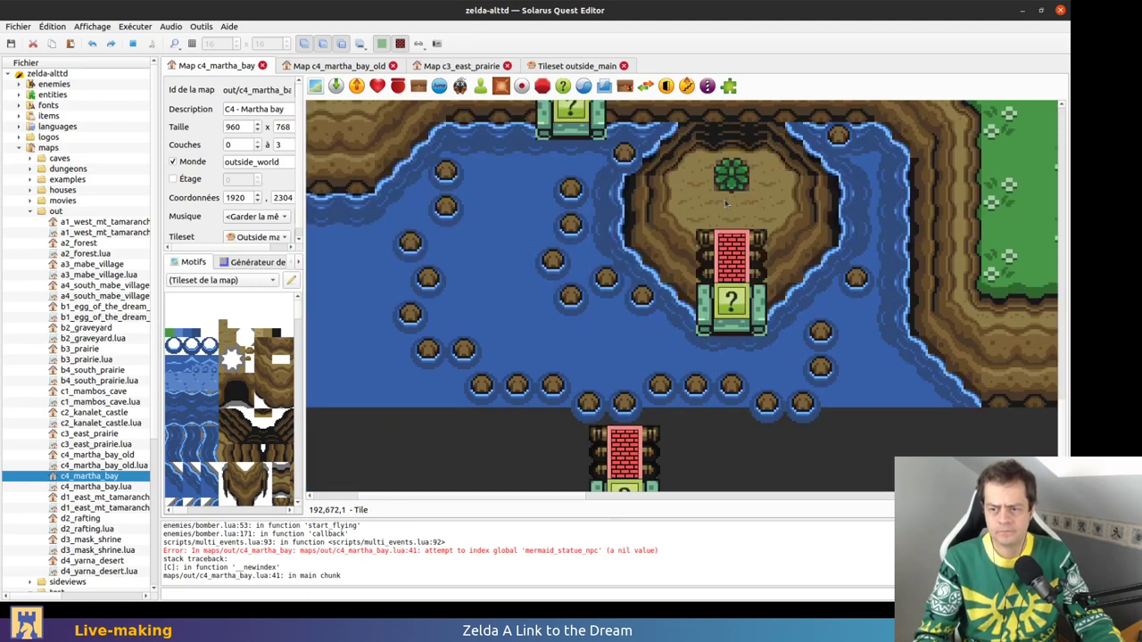
{"action": "key", "text": "1"}
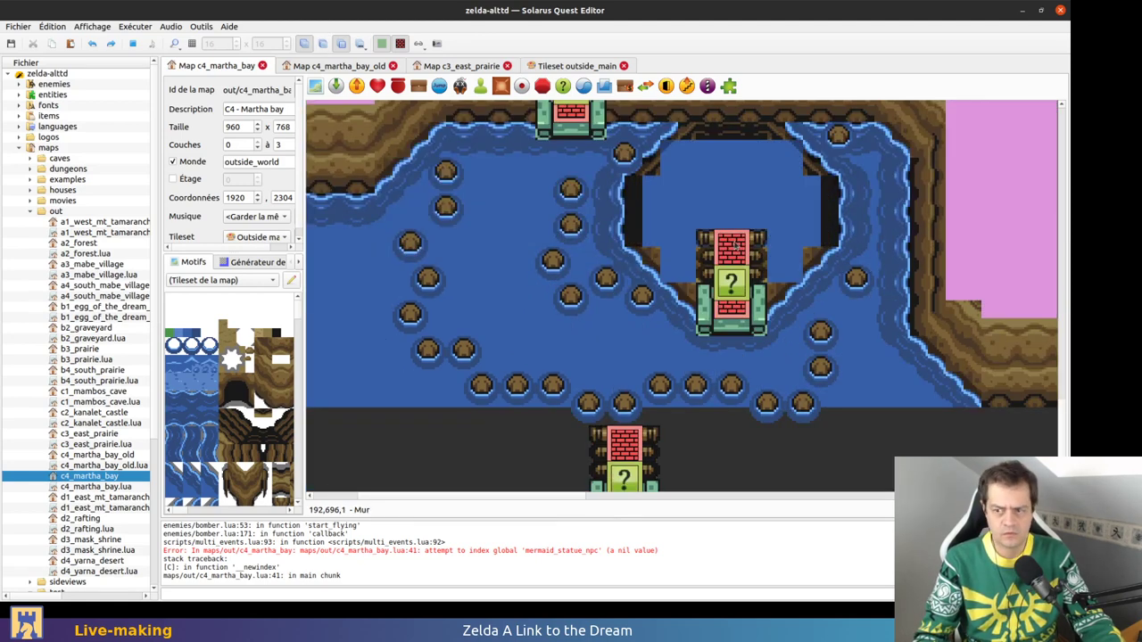
{"action": "key", "text": "2"}
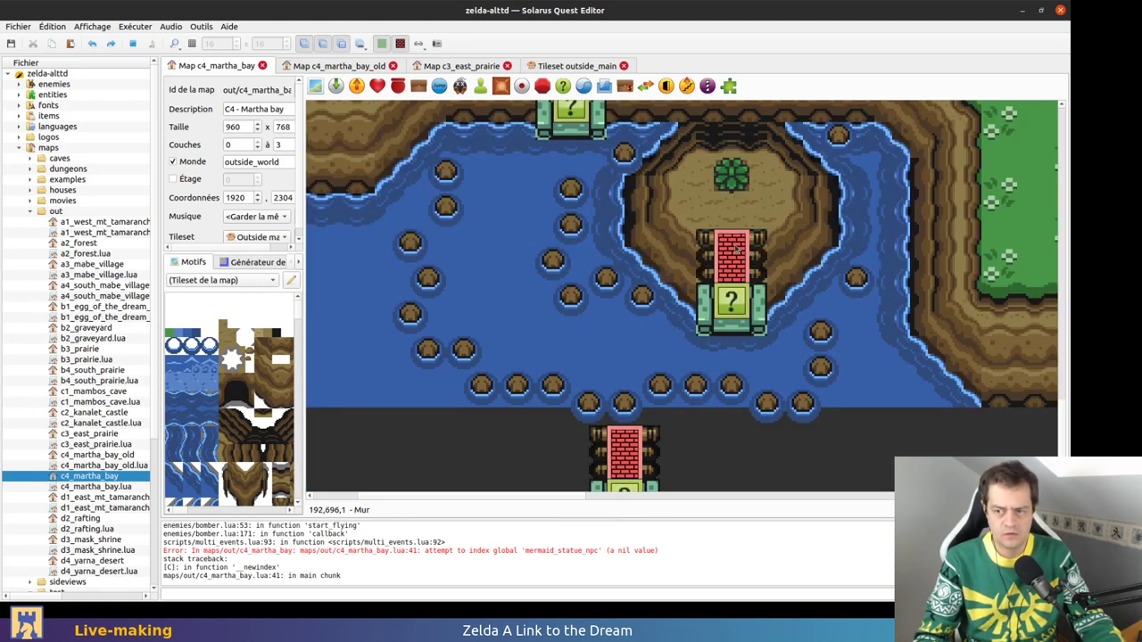
{"action": "left_click_drag", "start_coordinate": [732, 245], "coordinate": [800, 226]}
{"action": "left_click", "coordinate": [740, 241]}
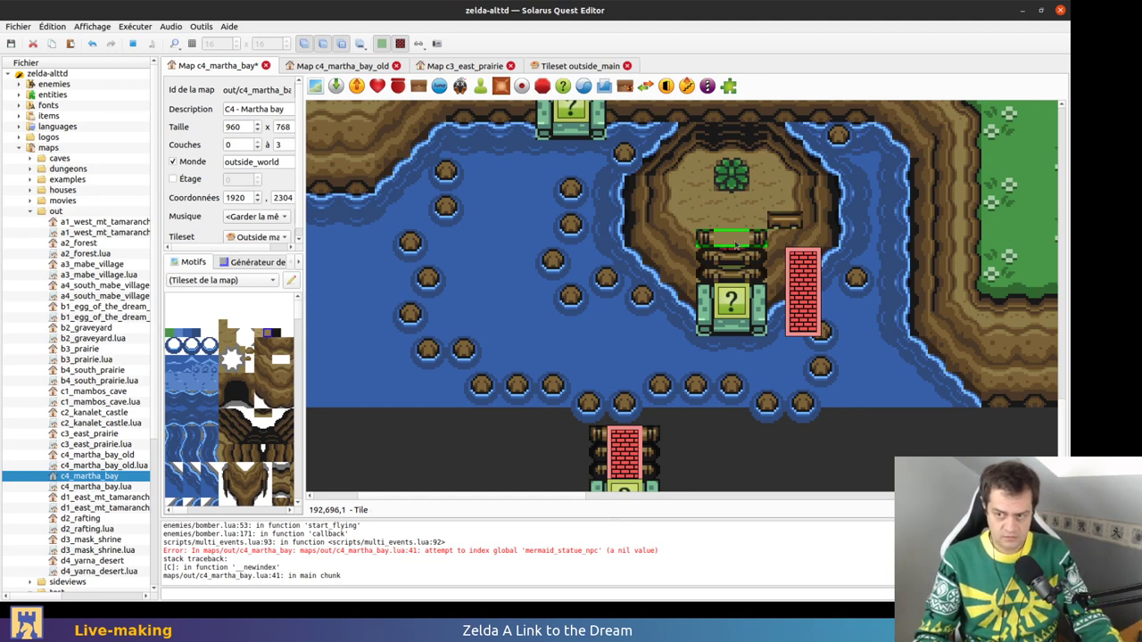
Check the north cliff strip's layer and move the ground tile under the island ladder's top rung to layer 0
{"action": "scroll", "coordinate": [739, 238], "scroll_direction": "up", "scroll_amount": 3}
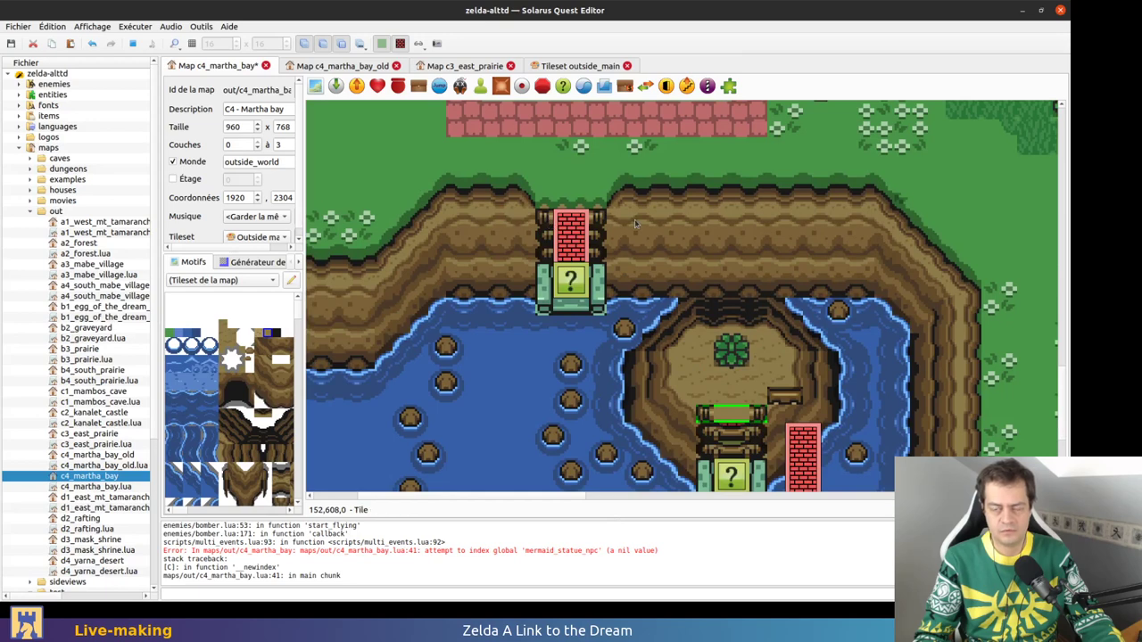
{"action": "right_click", "coordinate": [635, 224]}
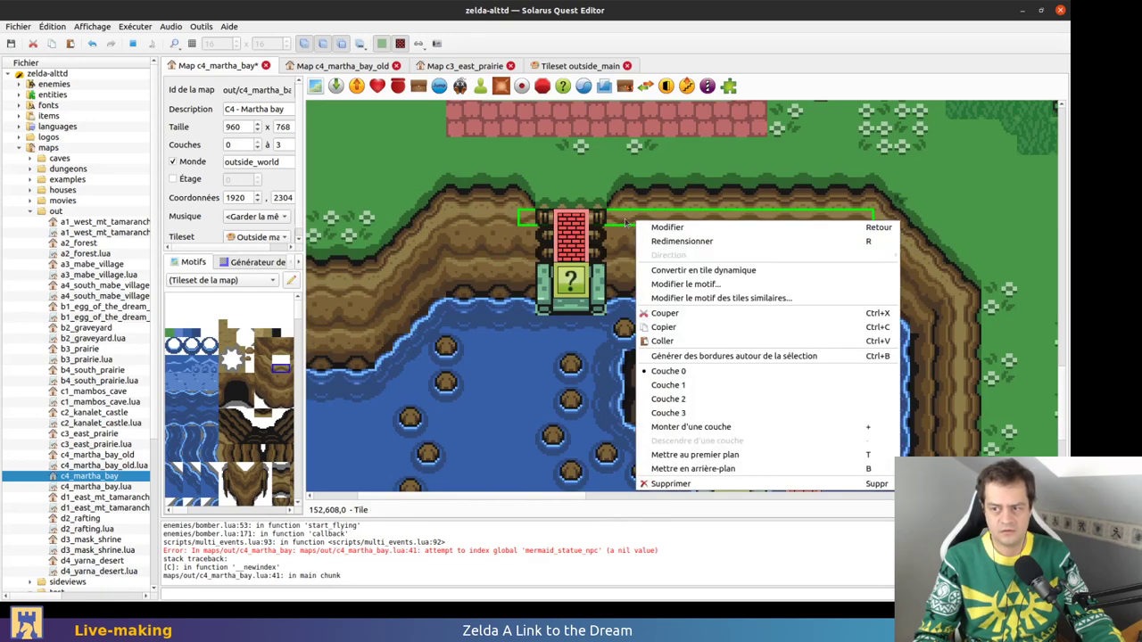
{"action": "left_click", "coordinate": [626, 222]}
{"action": "right_click", "coordinate": [739, 415]}
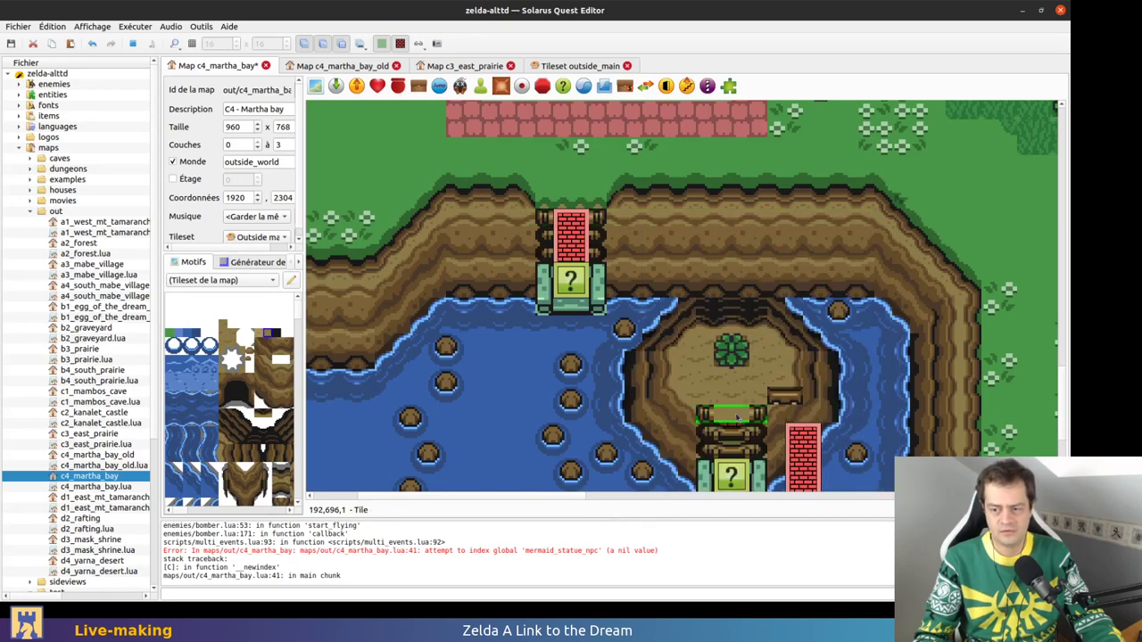
{"action": "left_click", "coordinate": [783, 296]}
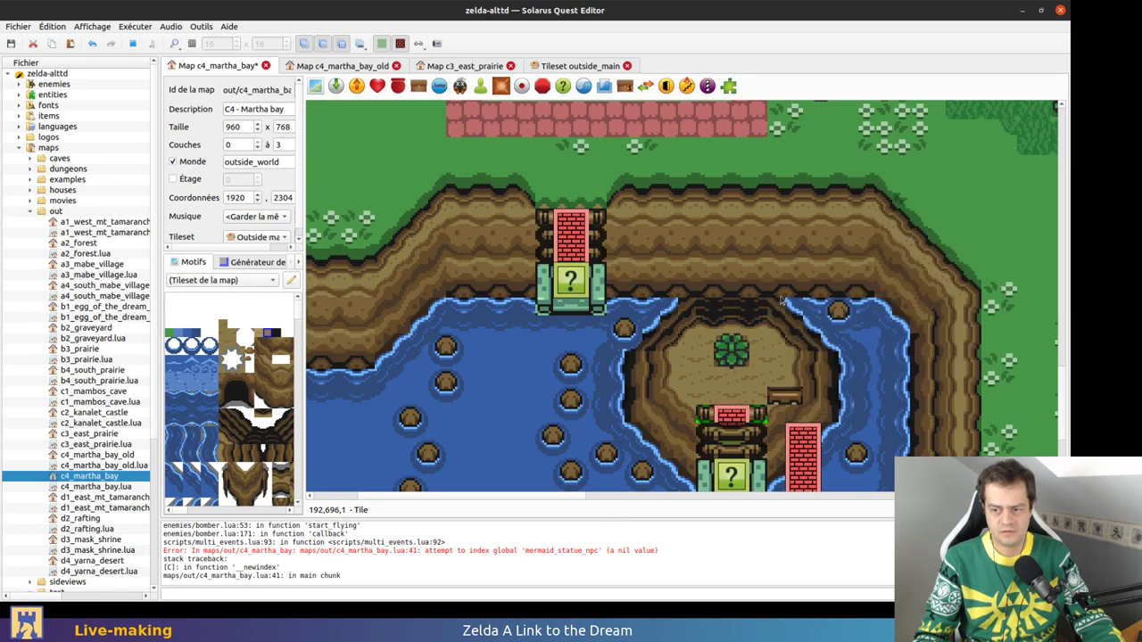
Put the top rung and wall back on the island ladder and save the map
{"action": "scroll", "coordinate": [797, 417], "scroll_direction": "down", "scroll_amount": 3}
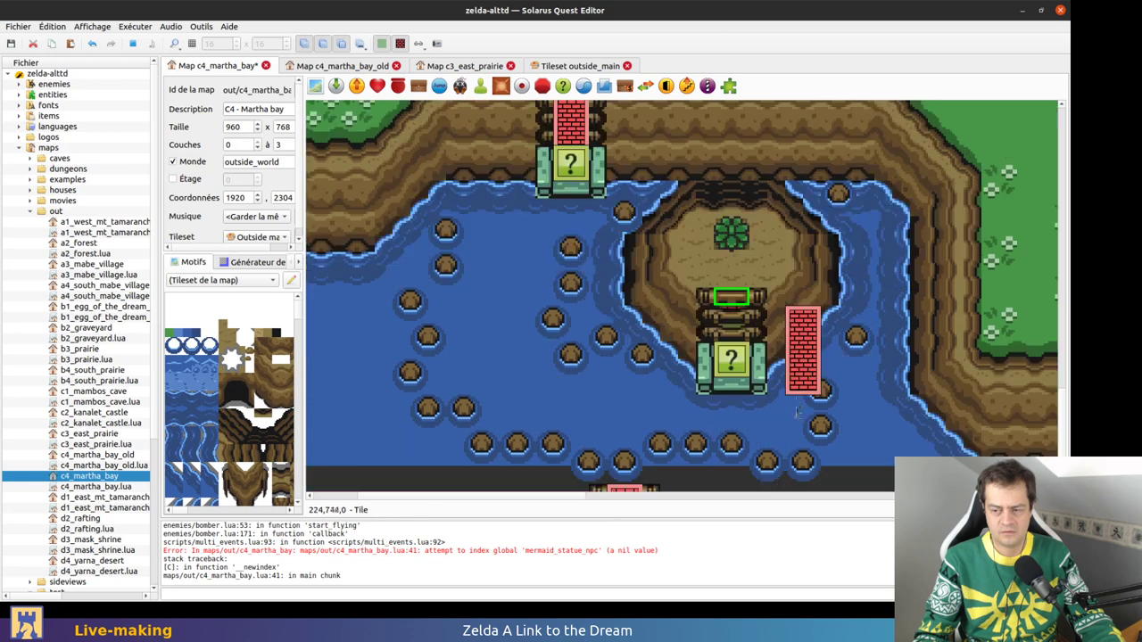
{"action": "left_click_drag", "start_coordinate": [801, 384], "coordinate": [730, 363]}
{"action": "key", "text": "ctrl+s"}
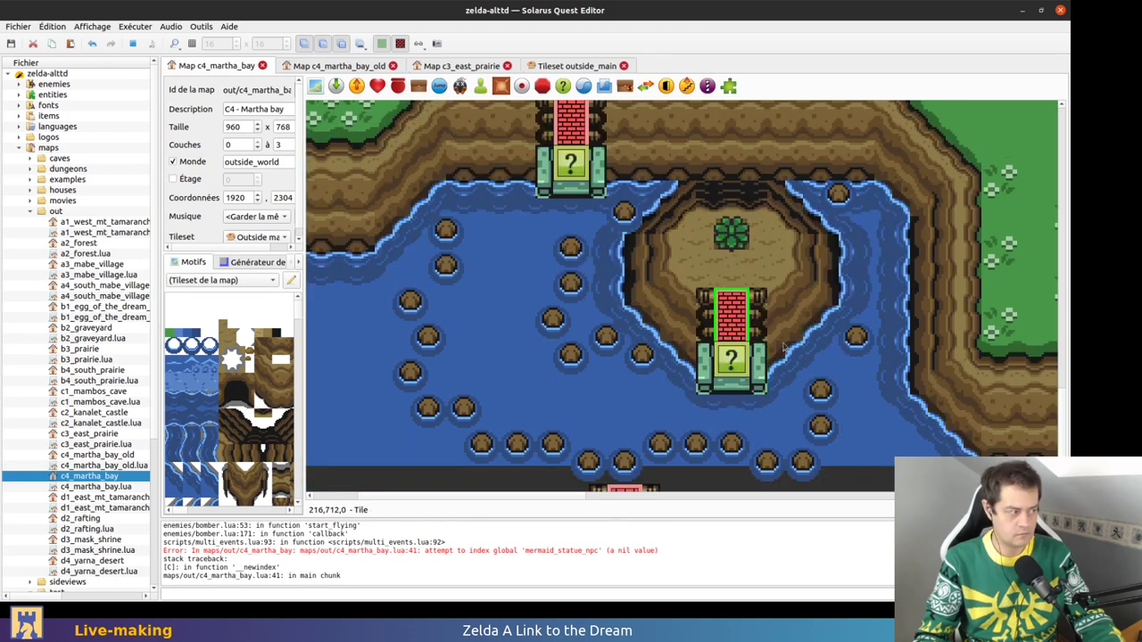
{"action": "scroll", "coordinate": [741, 259], "scroll_direction": "up", "scroll_amount": 2}
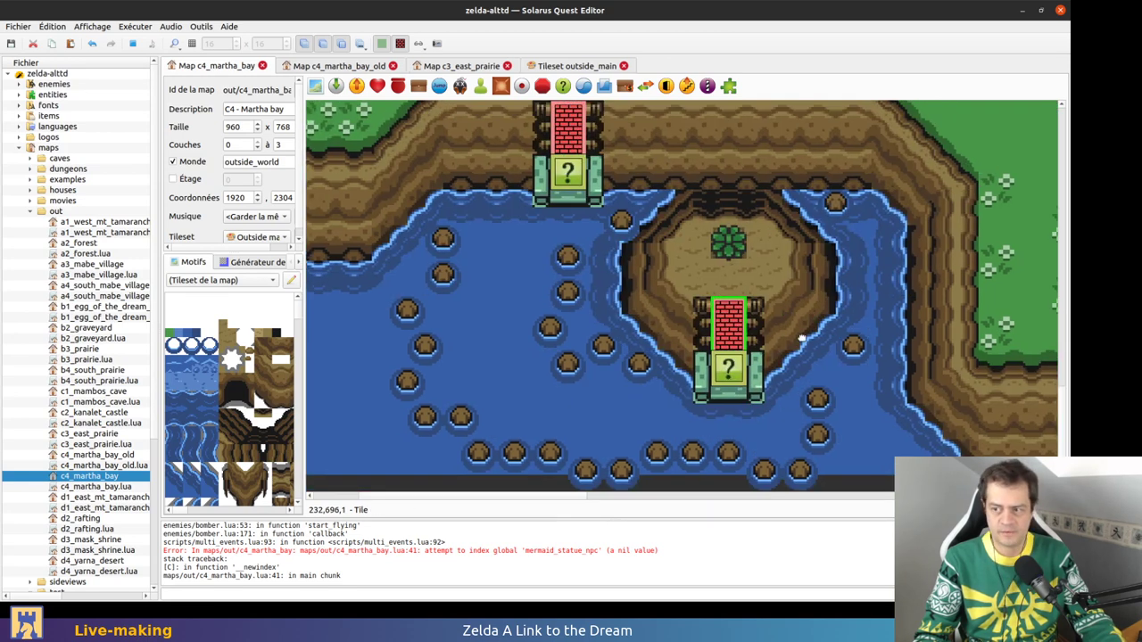
Inspect the layers and extents of the cliff-edge and rock strips beside the north cliff ladder
{"action": "left_click", "coordinate": [695, 156]}
{"action": "left_click", "coordinate": [692, 141], "text": "ctrl"}
{"action": "right_click", "coordinate": [699, 145]}
{"action": "key", "text": "Escape"}
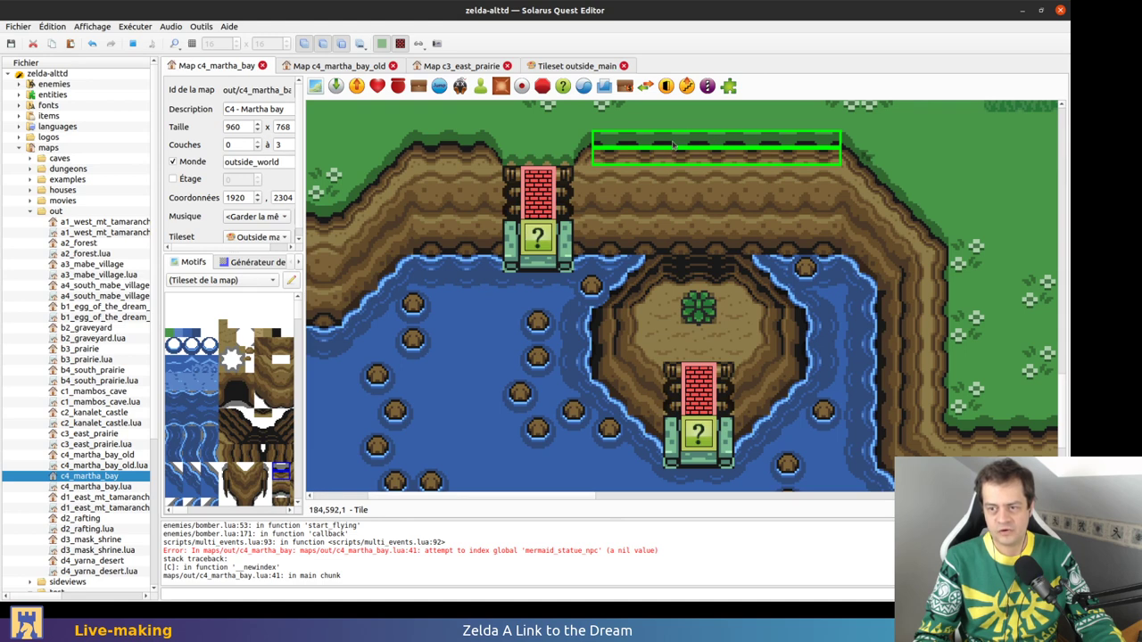
{"action": "left_click", "coordinate": [703, 178]}
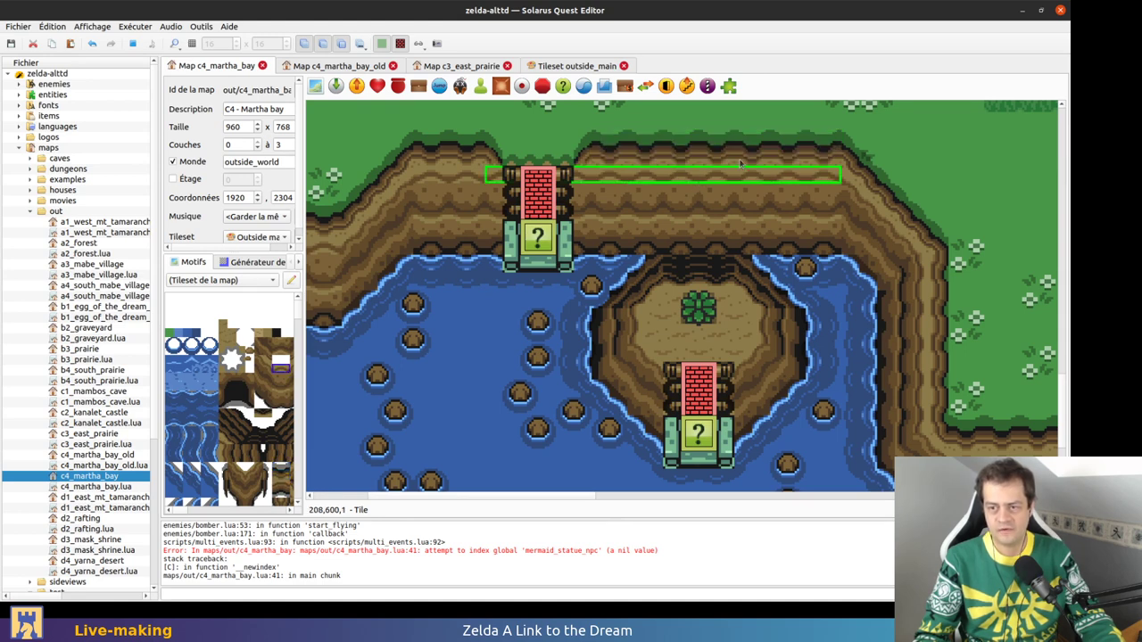
{"action": "left_click", "coordinate": [568, 134]}
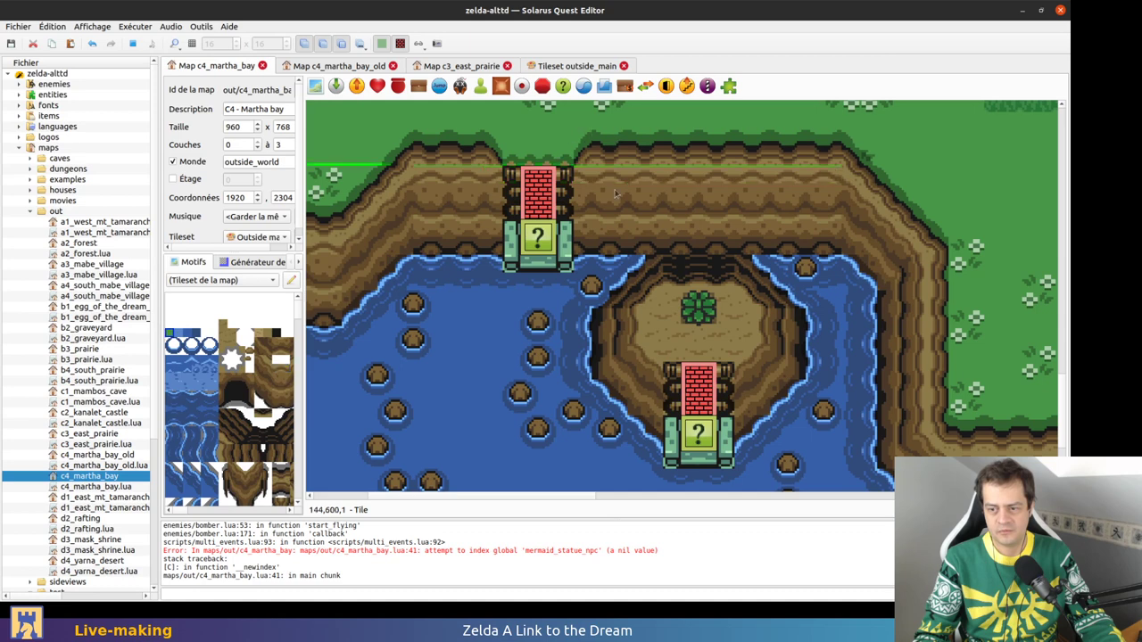
{"action": "left_click", "coordinate": [650, 156]}
{"action": "left_click", "coordinate": [655, 142], "text": "ctrl"}
{"action": "left_click", "coordinate": [583, 151], "text": "ctrl"}
{"action": "left_click", "coordinate": [552, 132]}
{"action": "left_click", "coordinate": [580, 156]}
{"action": "left_click", "coordinate": [612, 182]}
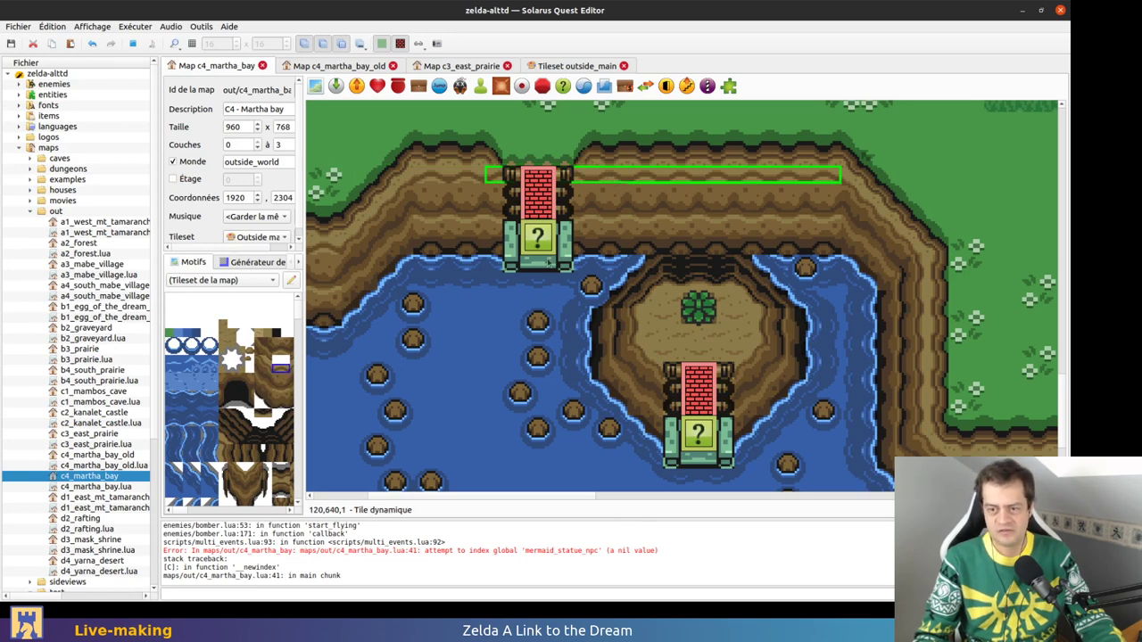
{"action": "middle_click_drag", "start_coordinate": [716, 290], "coordinate": [718, 263]}
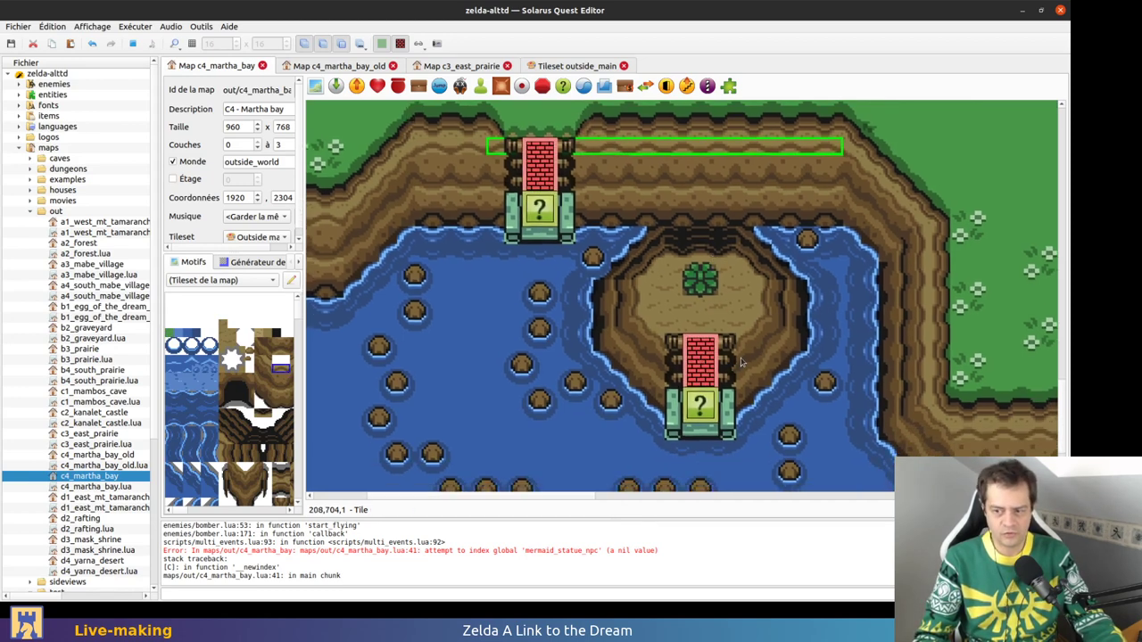
Switch to the running game and walk the hero down the island ladder into the water
{"action": "key", "text": "alt+Tab"}
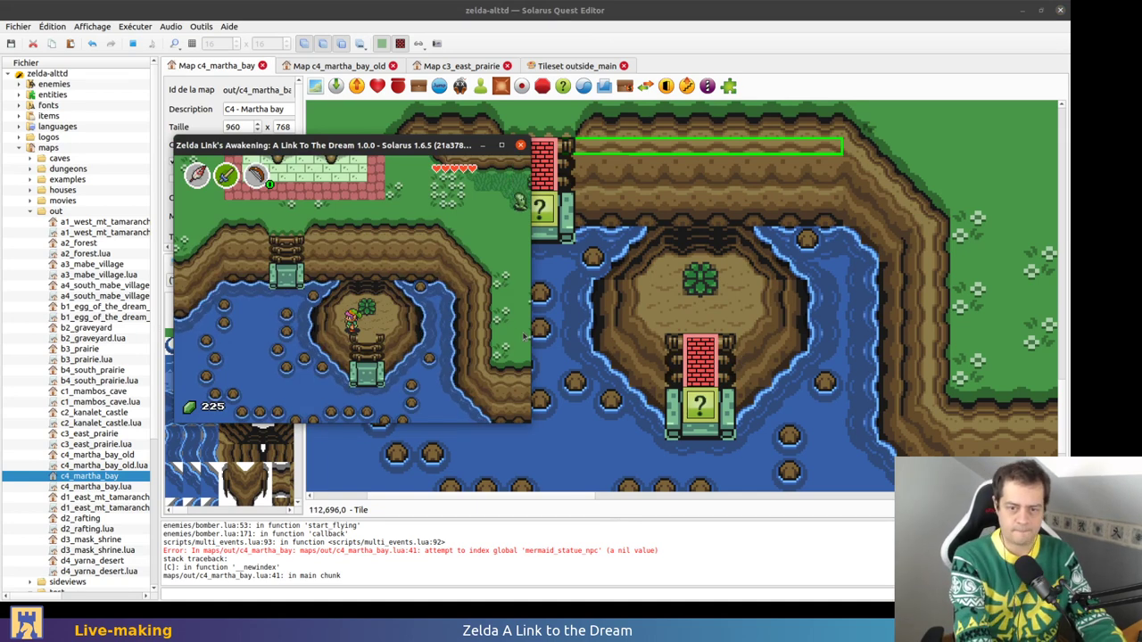
{"action": "key", "text": "Left"}
{"action": "key", "text": "Right"}
{"action": "key", "text": "Down"}
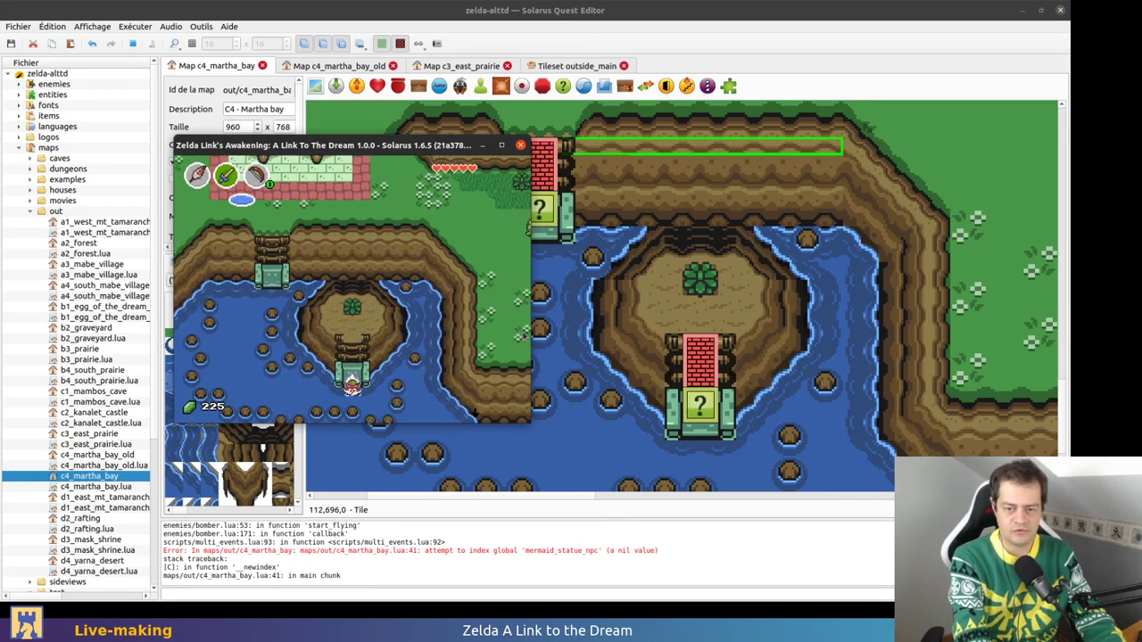
Swim to the north cliff ladder in the game, climb it, and come back down it into the water
{"action": "key", "text": "Left"}
{"action": "key", "text": "Left"}
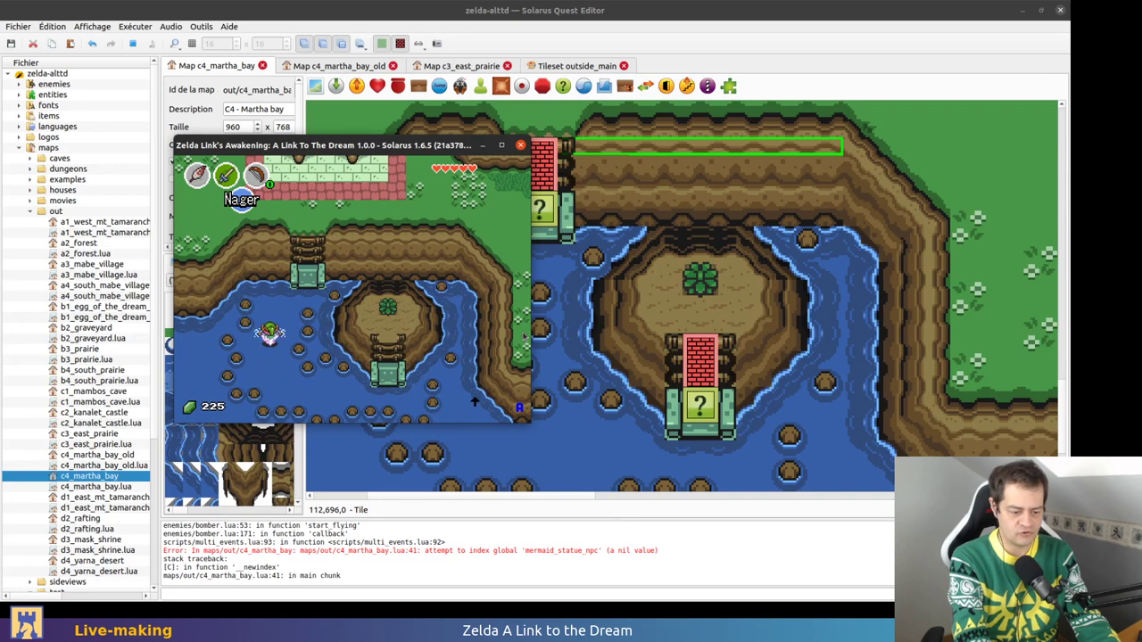
{"action": "key", "text": "Up"}
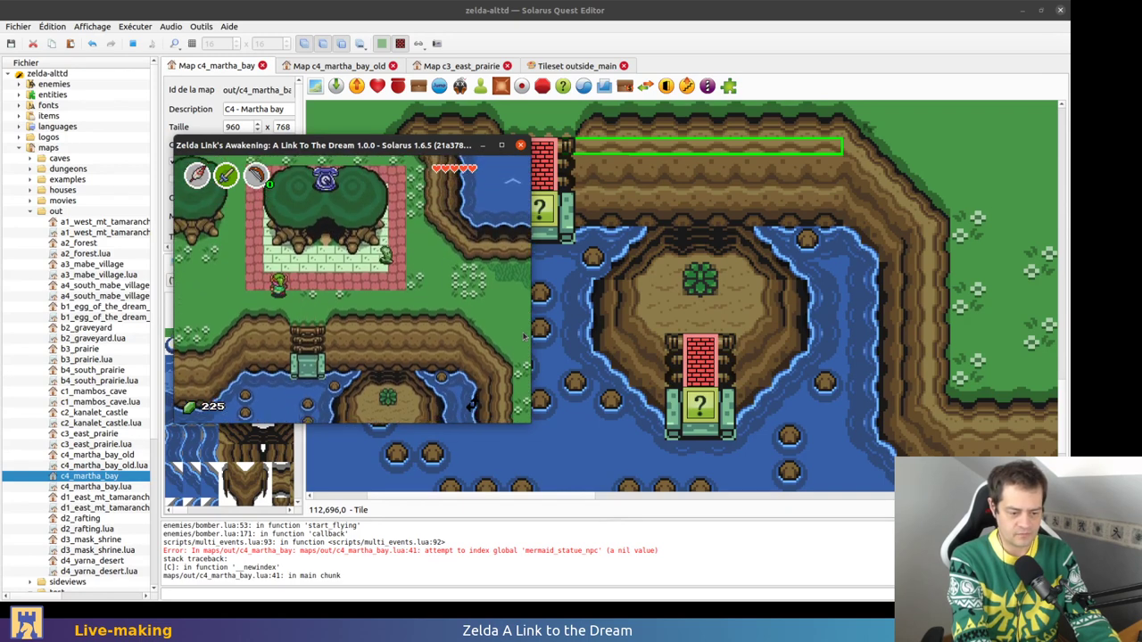
{"action": "key", "text": "Left"}
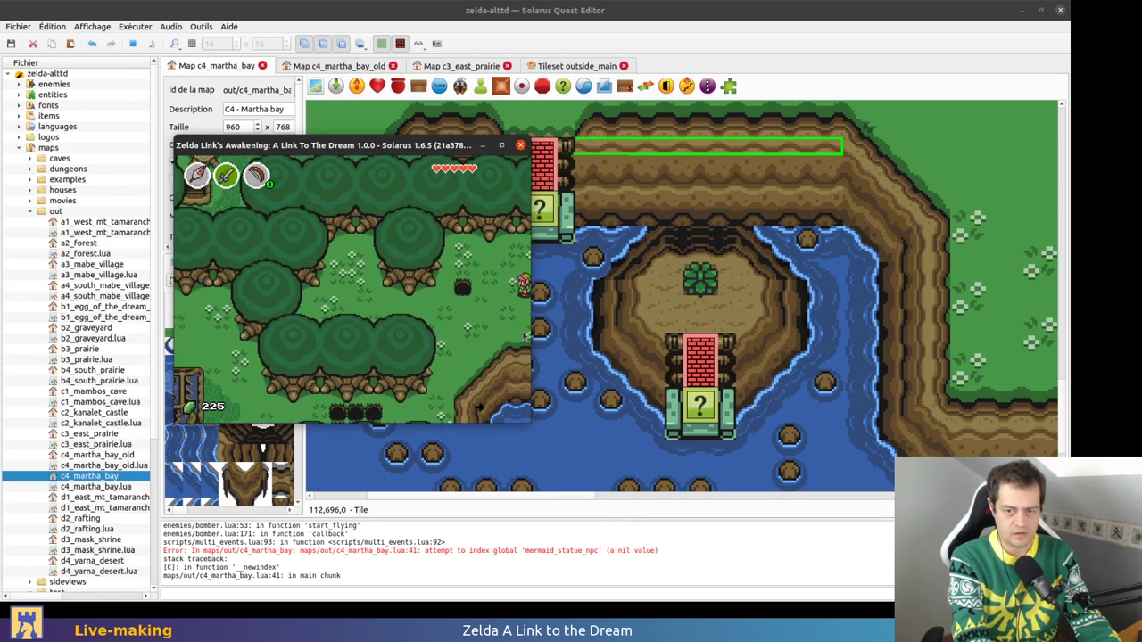
{"action": "key", "text": "Right"}
{"action": "key", "text": "Down"}
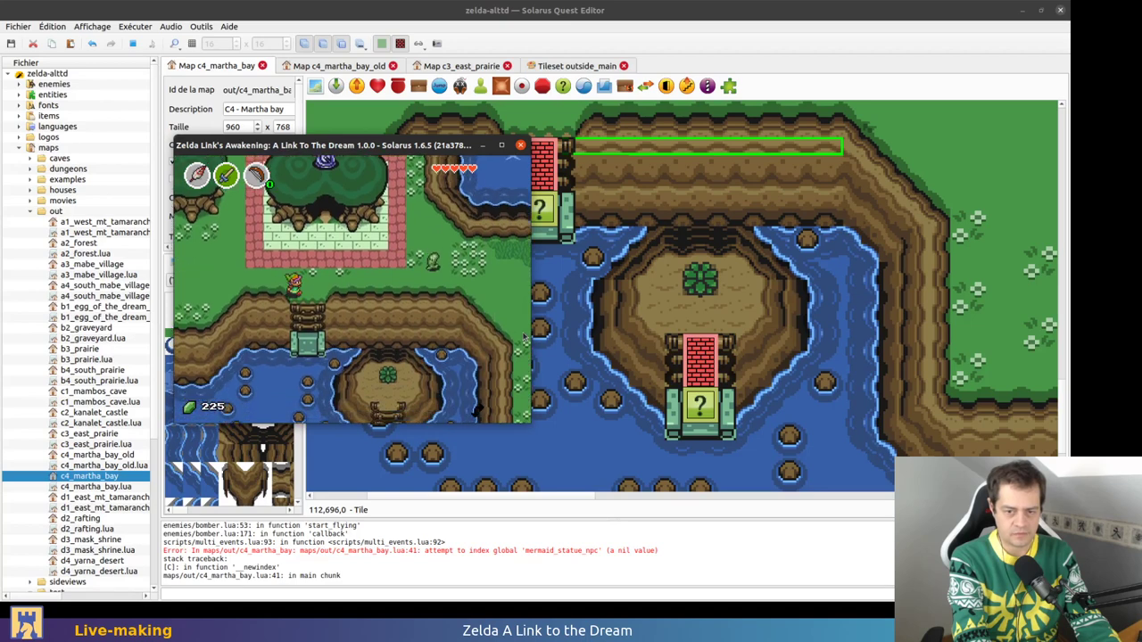
{"action": "key", "text": "Down"}
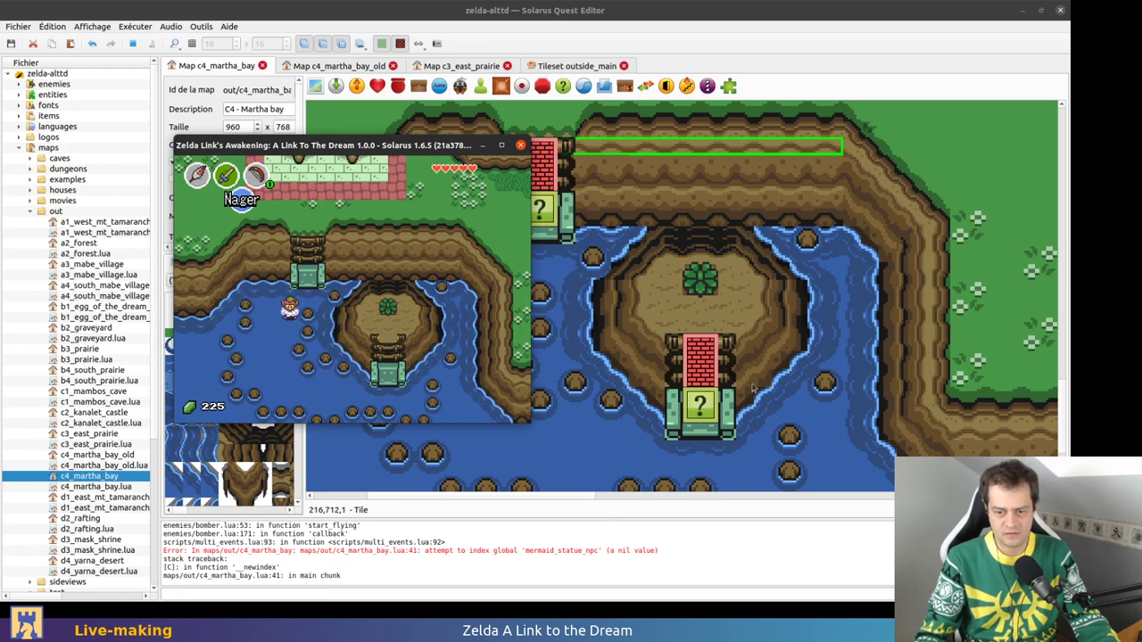
Check the layer of the ground tile beneath the island ladder's top with only layer 0 shown, and save the map
{"action": "left_click", "coordinate": [787, 355]}
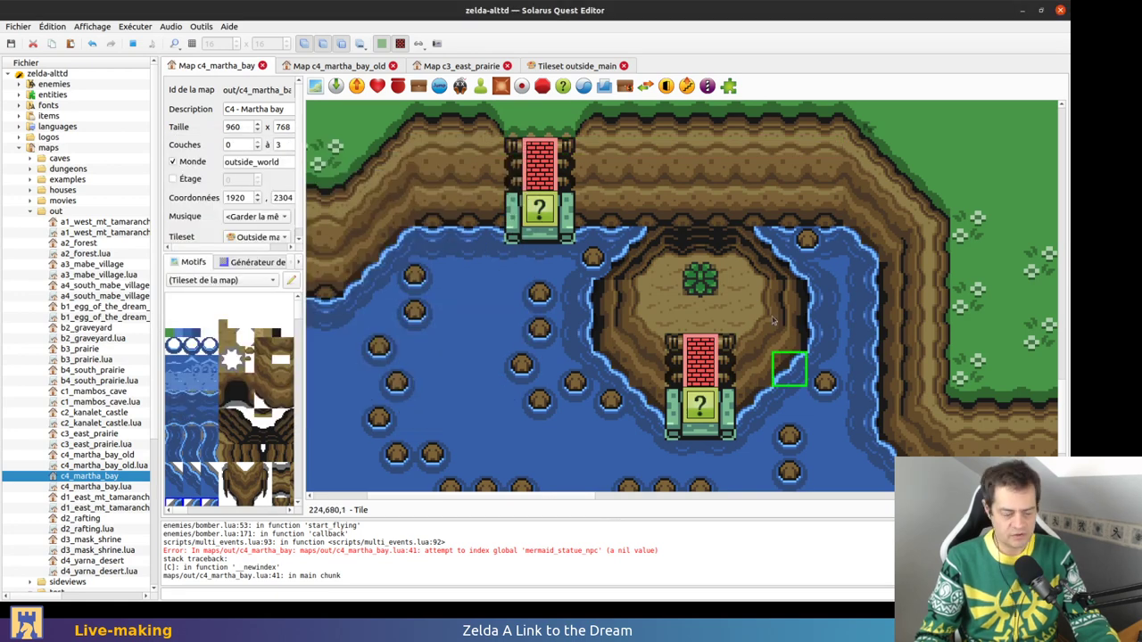
{"action": "right_click", "coordinate": [728, 343]}
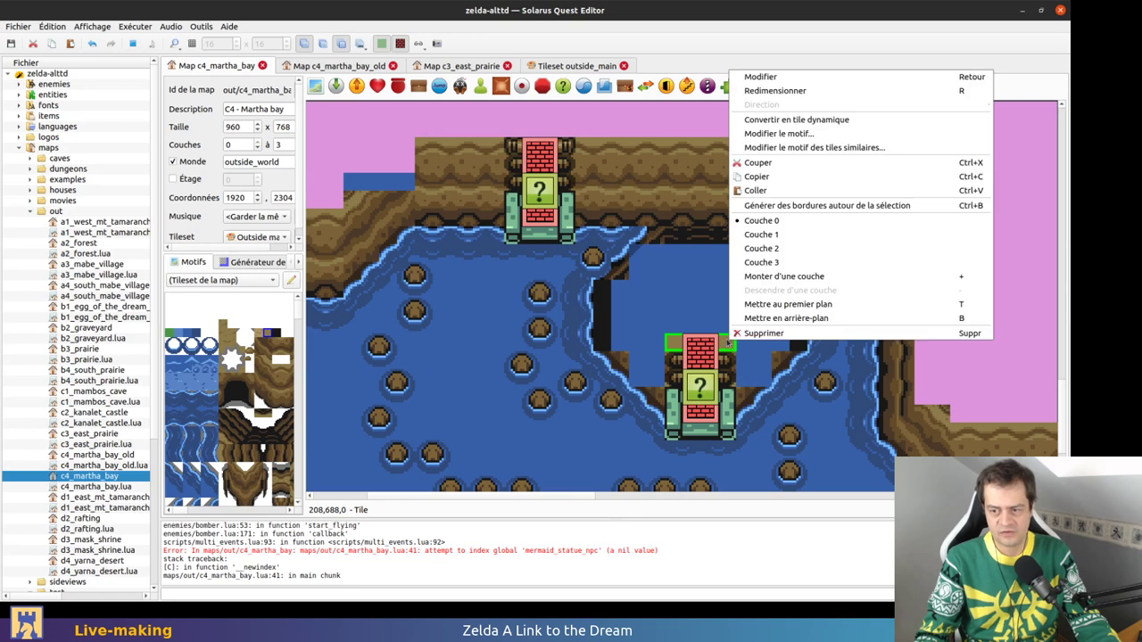
{"action": "key", "text": "Escape"}
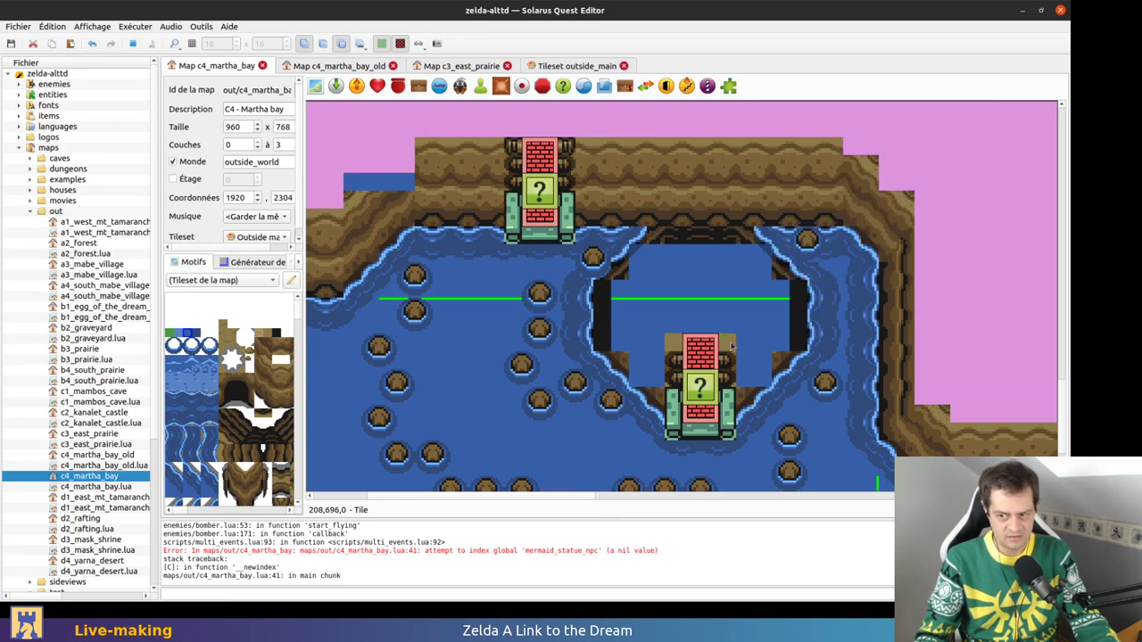
{"action": "key", "text": "Delete"}
{"action": "key", "text": "ctrl+s"}
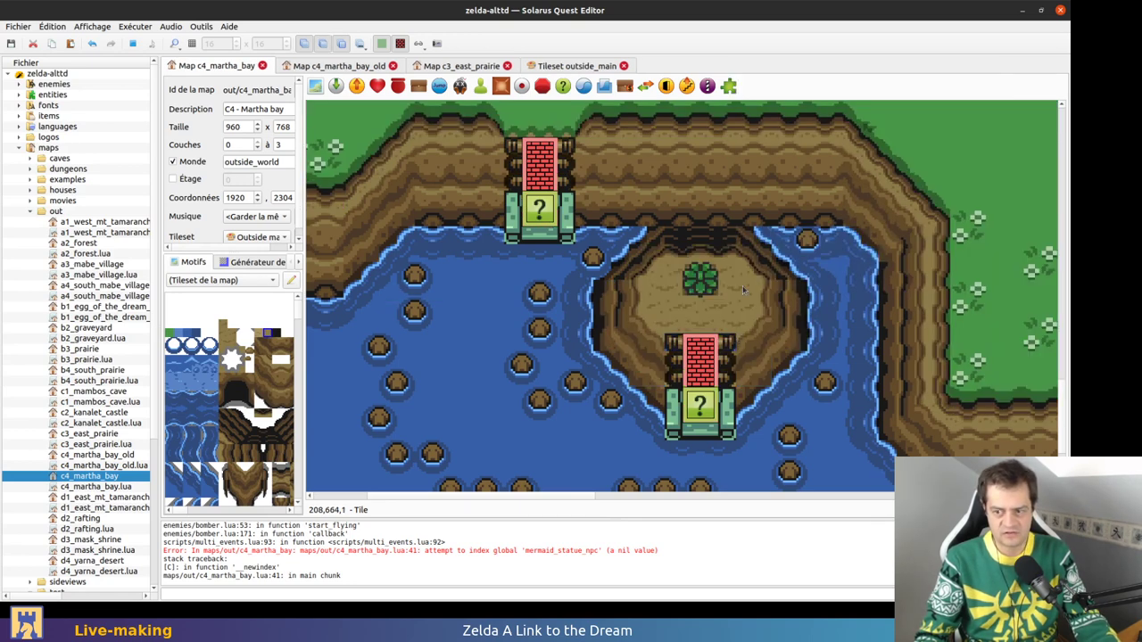
{"action": "left_click", "coordinate": [705, 370]}
{"action": "key", "text": "Delete"}
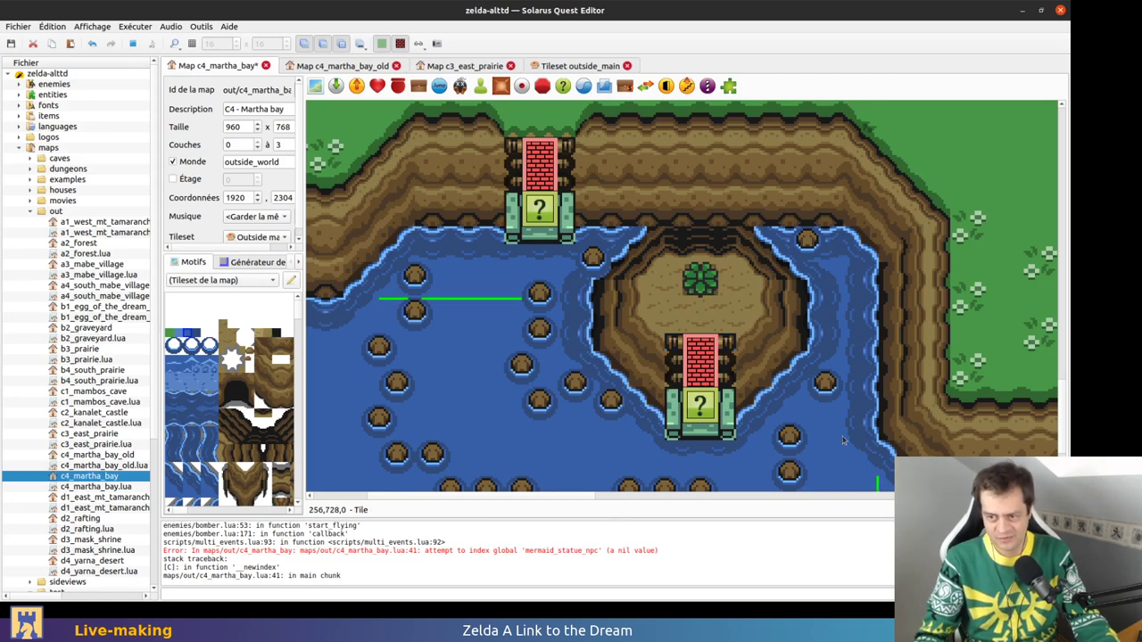
{"action": "key", "text": "ctrl+s"}
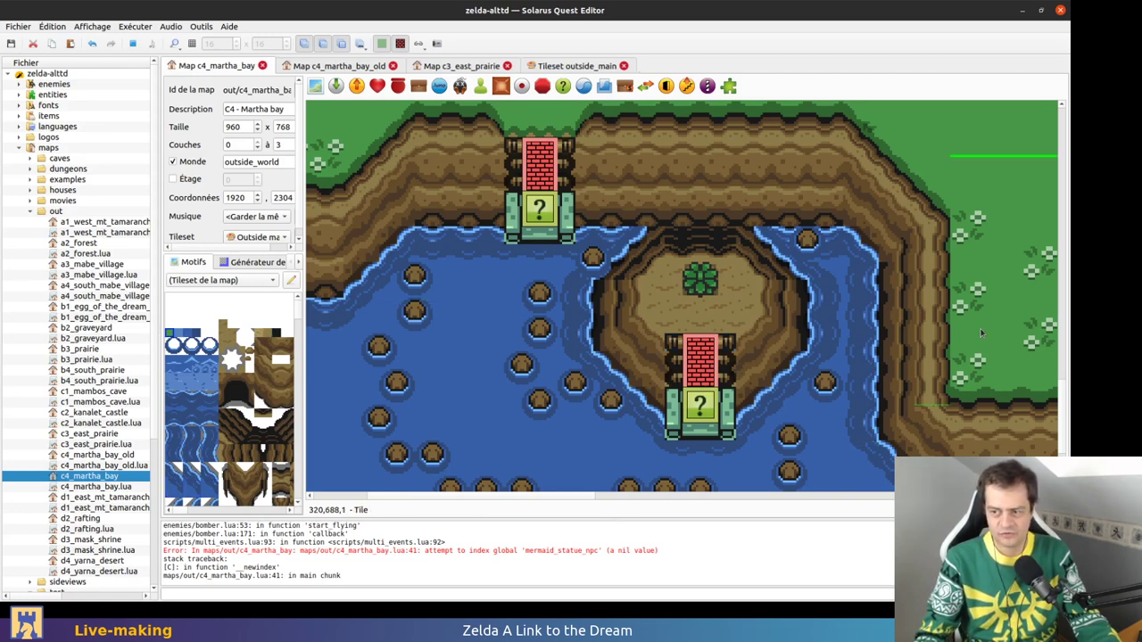
{"action": "scroll", "coordinate": [678, 352], "scroll_direction": "down", "scroll_amount": 3}
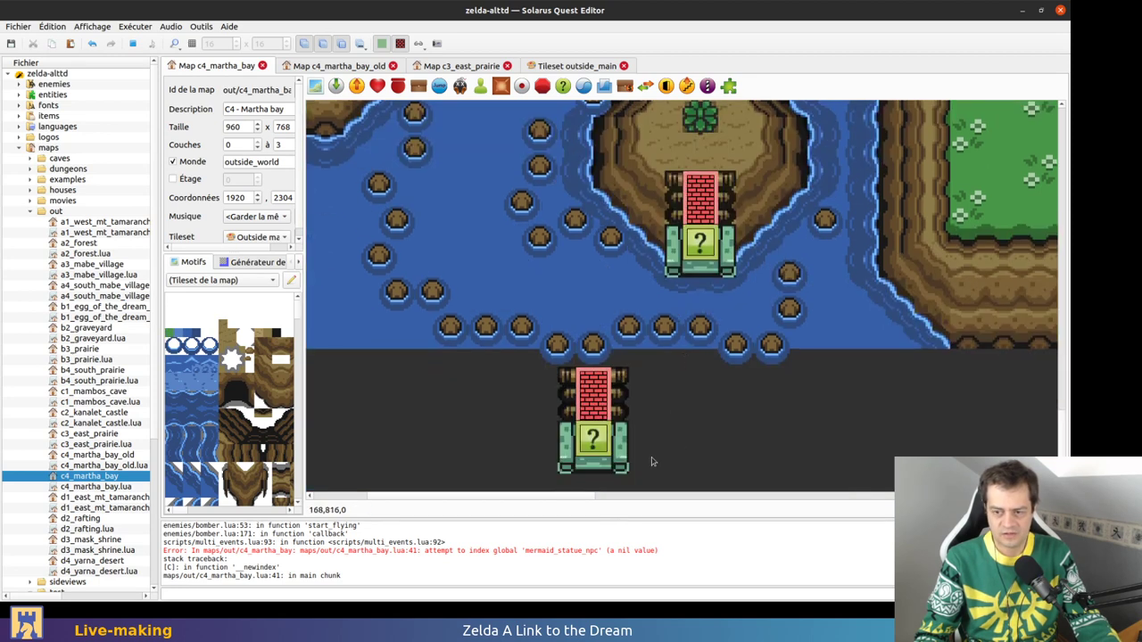
{"action": "left_click_drag", "start_coordinate": [639, 485], "coordinate": [506, 365]}
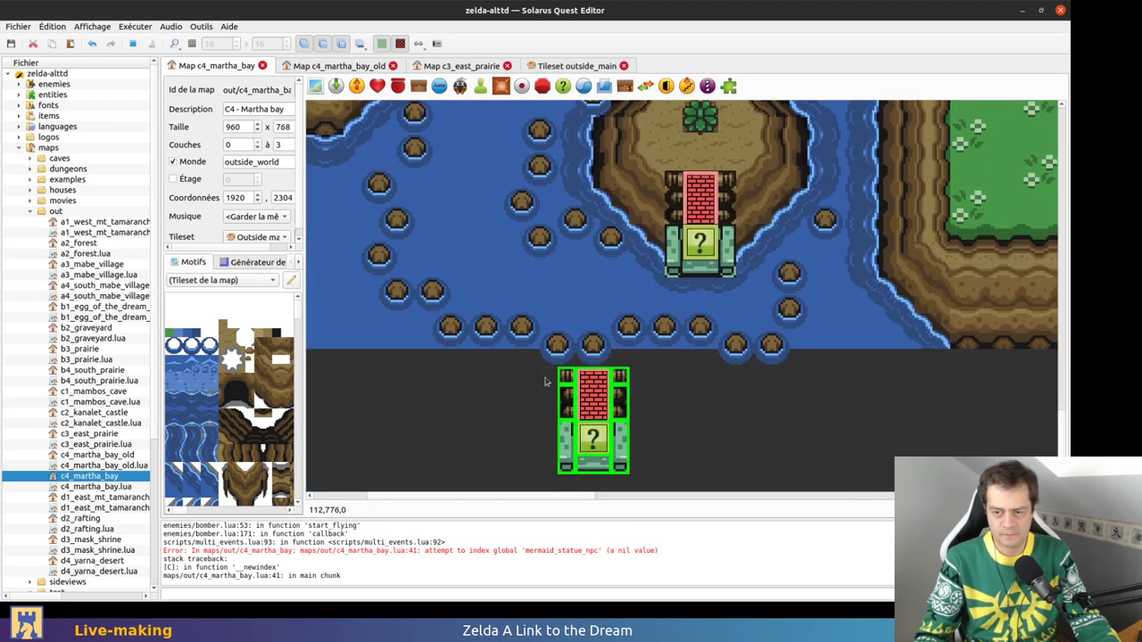
{"action": "left_click", "coordinate": [694, 448]}
Climb the north ladder in the game, cross into the neighbouring western map, and return to the ladder
{"action": "key", "text": "F5"}
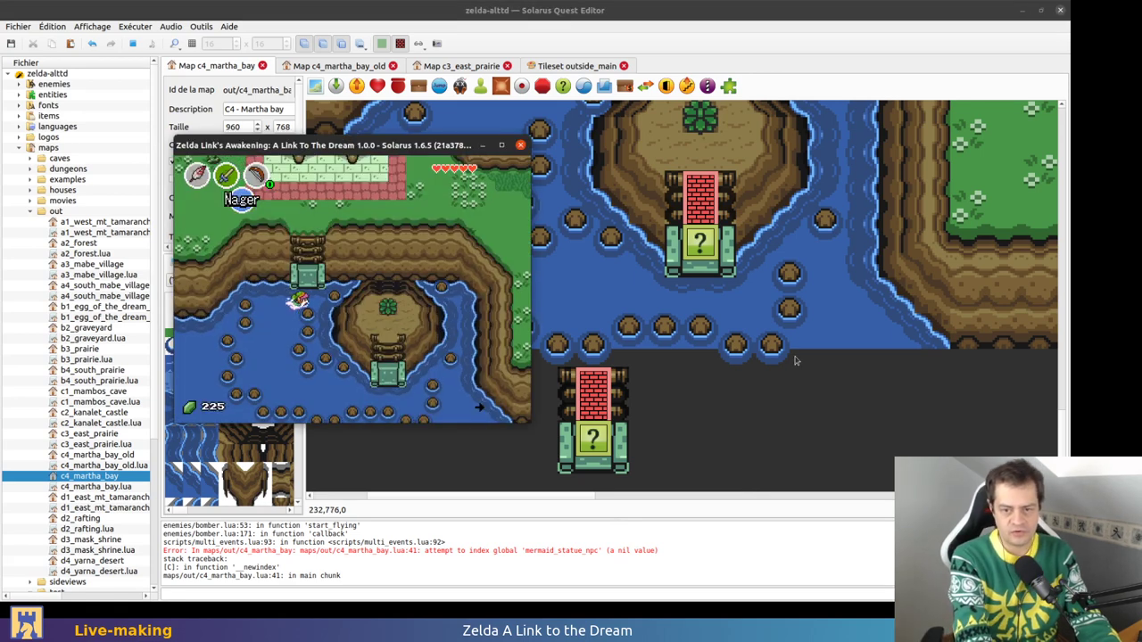
{"action": "key", "text": "Up"}
{"action": "key", "text": "Left"}
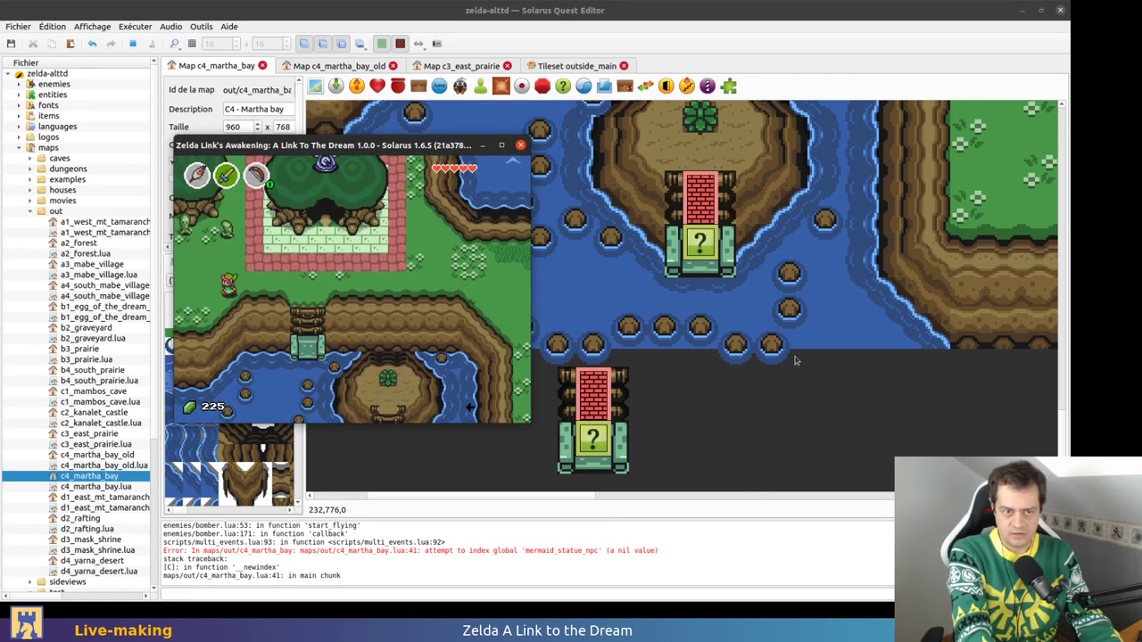
{"action": "key", "text": "Left"}
{"action": "key", "text": "Left"}
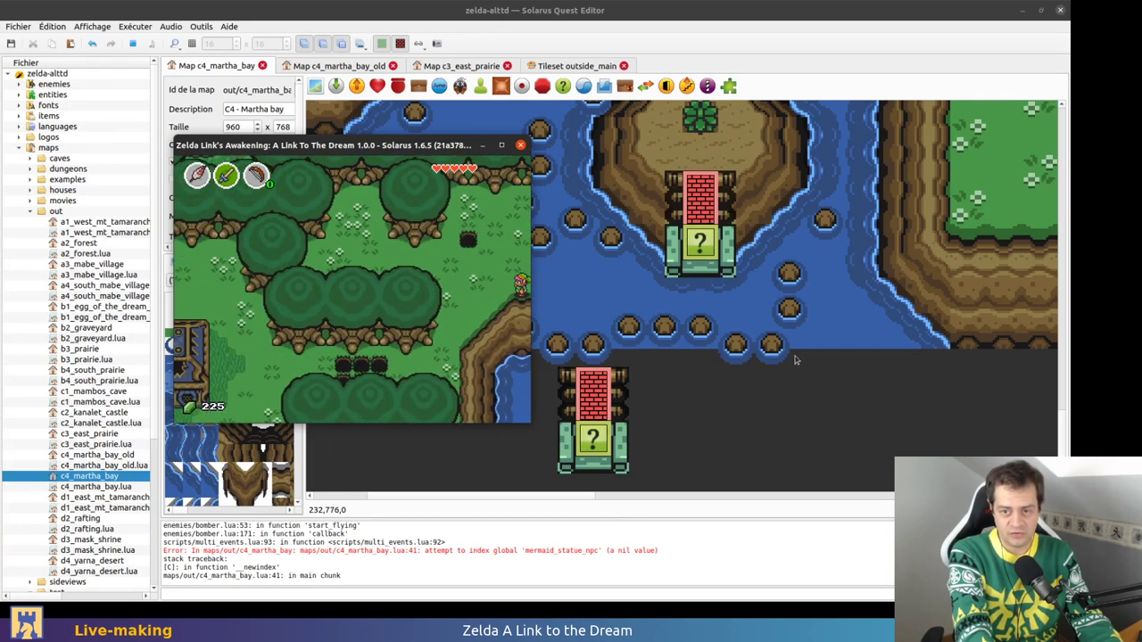
{"action": "key", "text": "Right"}
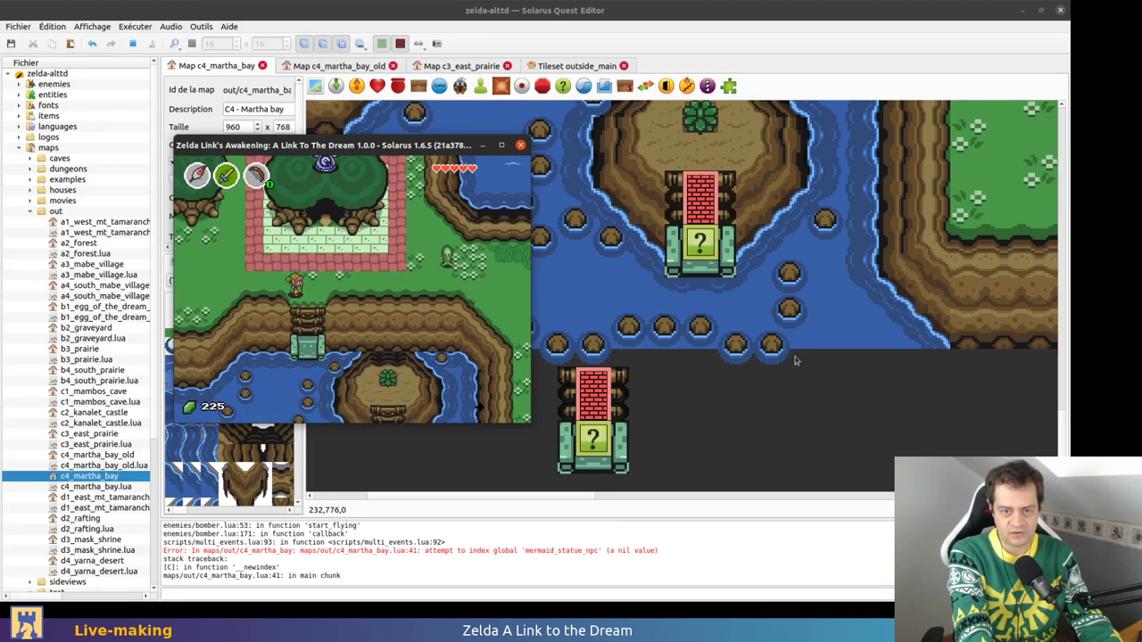
Test descending the island ladder and climbing the north cliff ladder again, and close the game
{"action": "key", "text": "Down"}
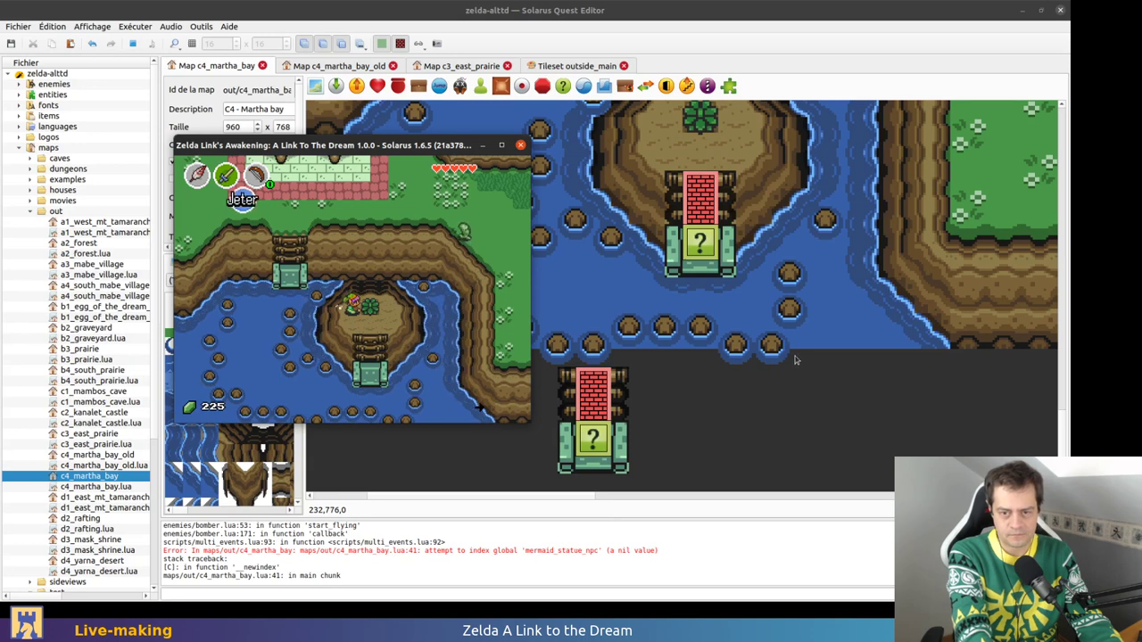
{"action": "key", "text": "Down"}
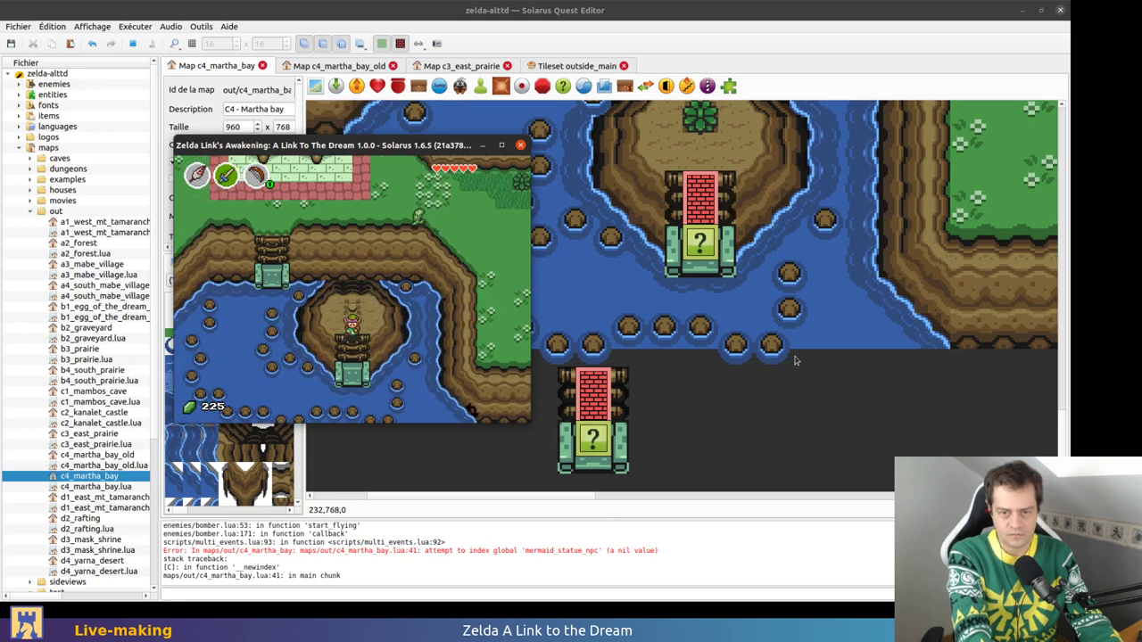
{"action": "key", "text": "Down"}
{"action": "key", "text": "Left"}
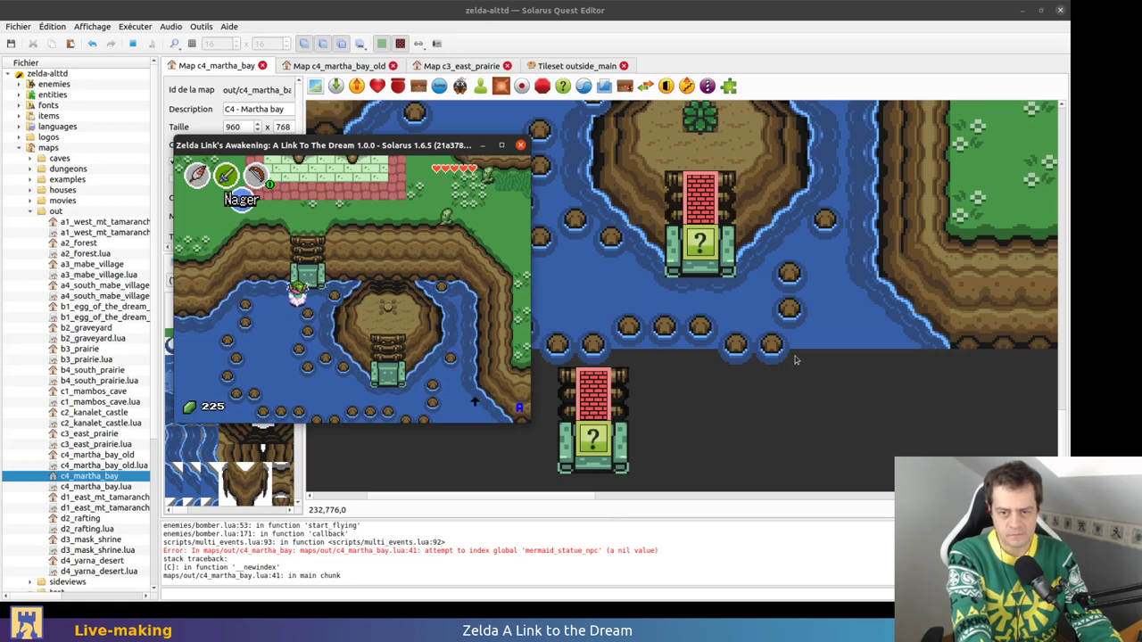
{"action": "key", "text": "Up"}
{"action": "key", "text": "Right"}
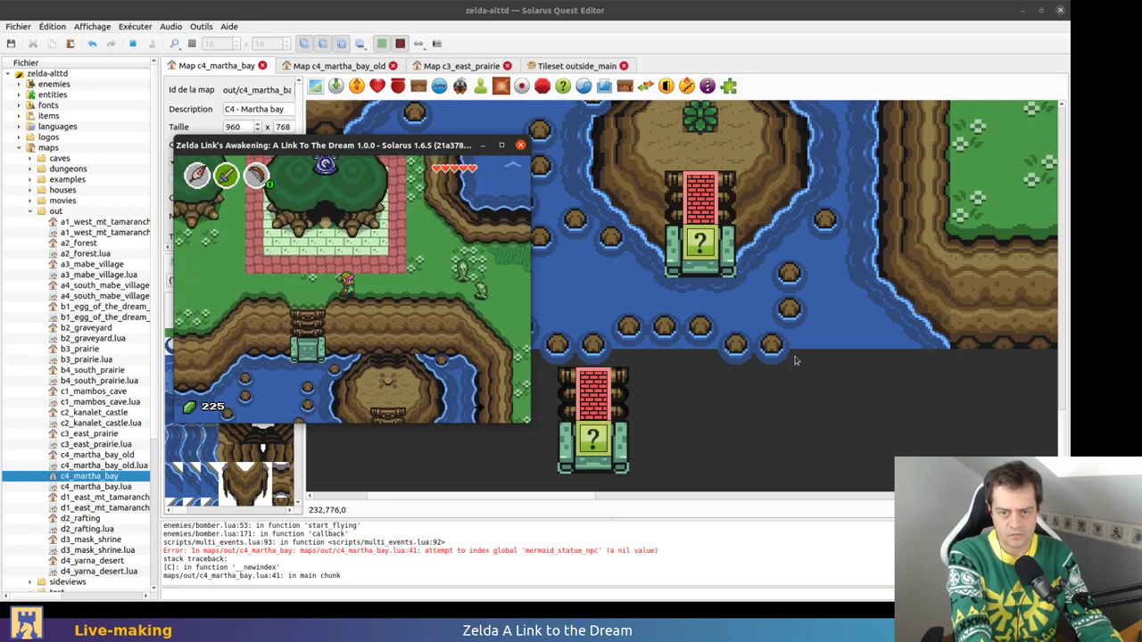
{"action": "key", "text": "Up"}
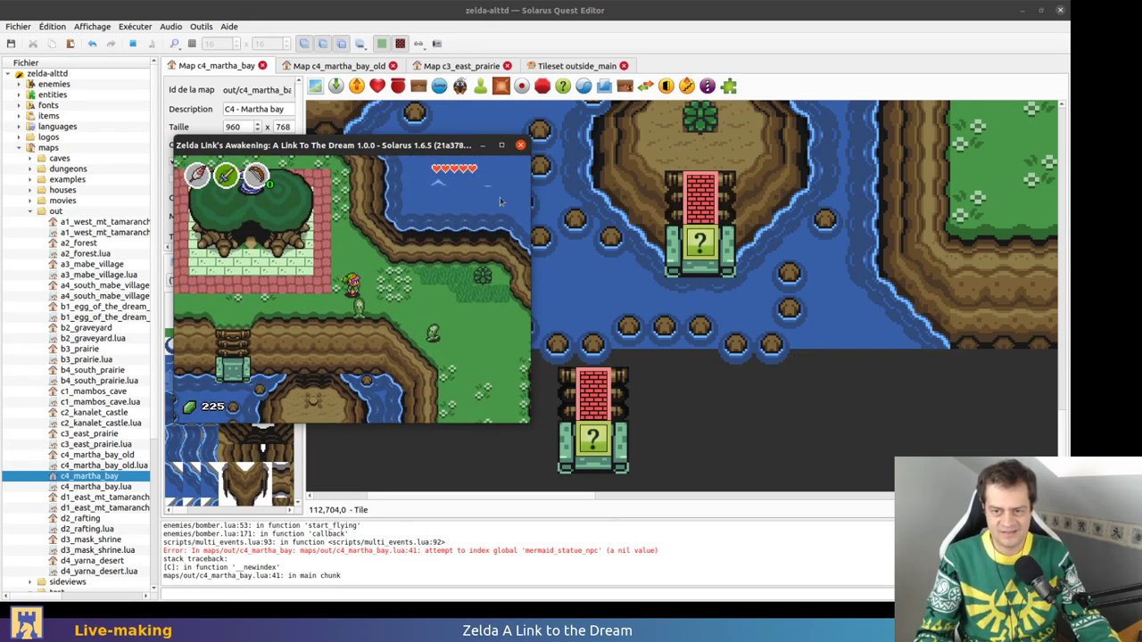
{"action": "left_click", "coordinate": [521, 145]}
Select the complete spare ladder assembly below the map, including its wall and sensor-like block
{"action": "left_click_drag", "start_coordinate": [661, 489], "coordinate": [526, 357]}
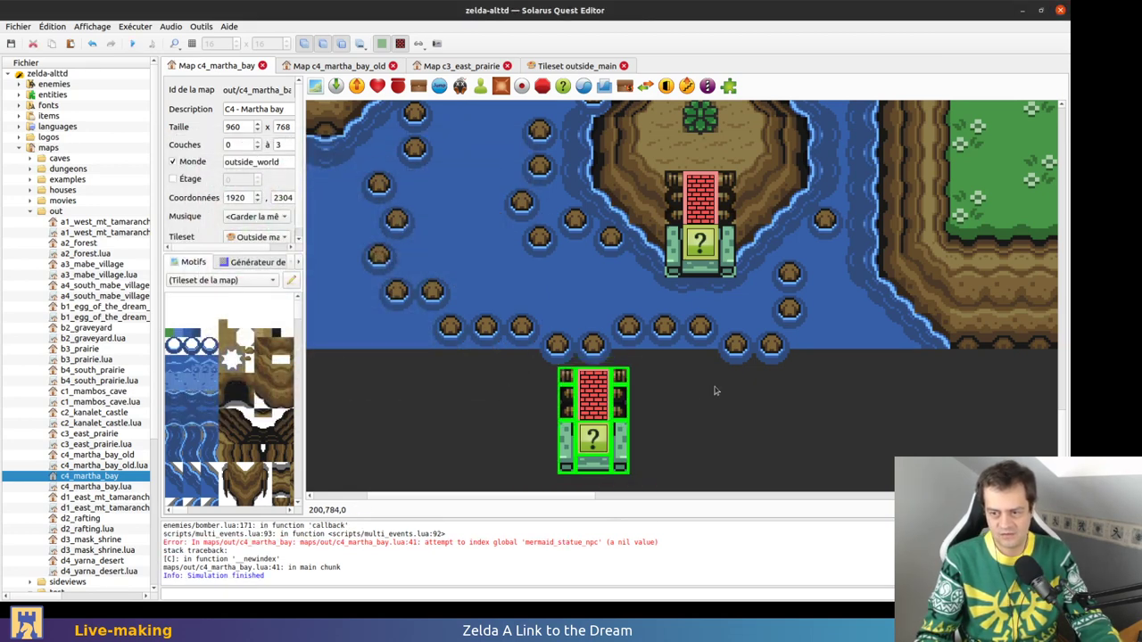
{"action": "scroll", "coordinate": [703, 323], "scroll_direction": "down", "scroll_amount": 1, "text": "ctrl"}
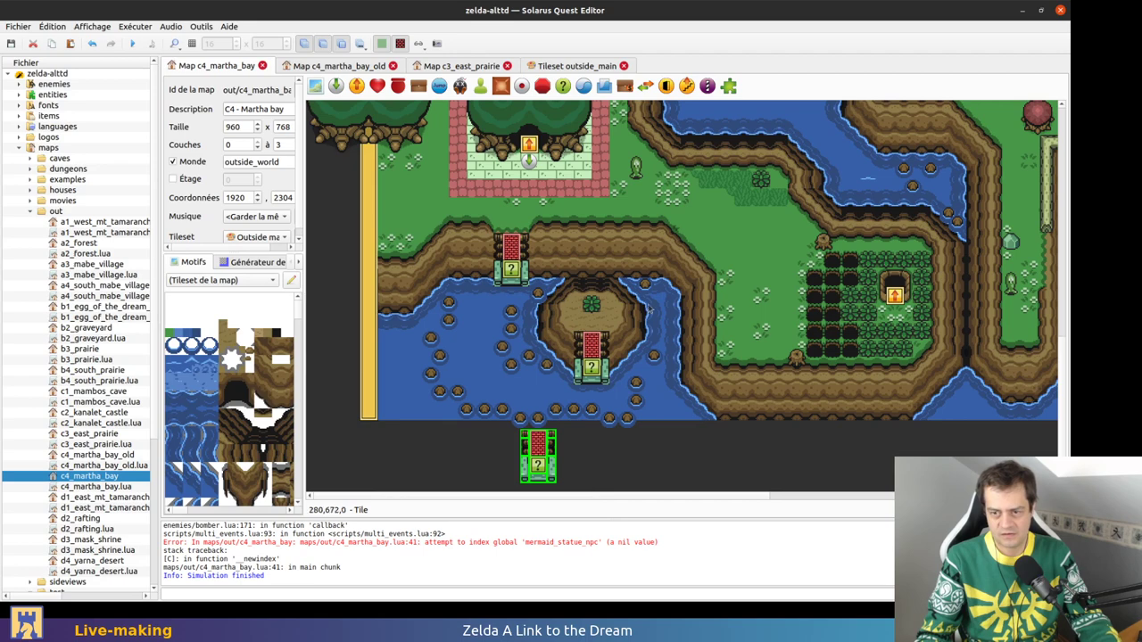
{"action": "middle_click_drag", "start_coordinate": [589, 265], "coordinate": [515, 408]}
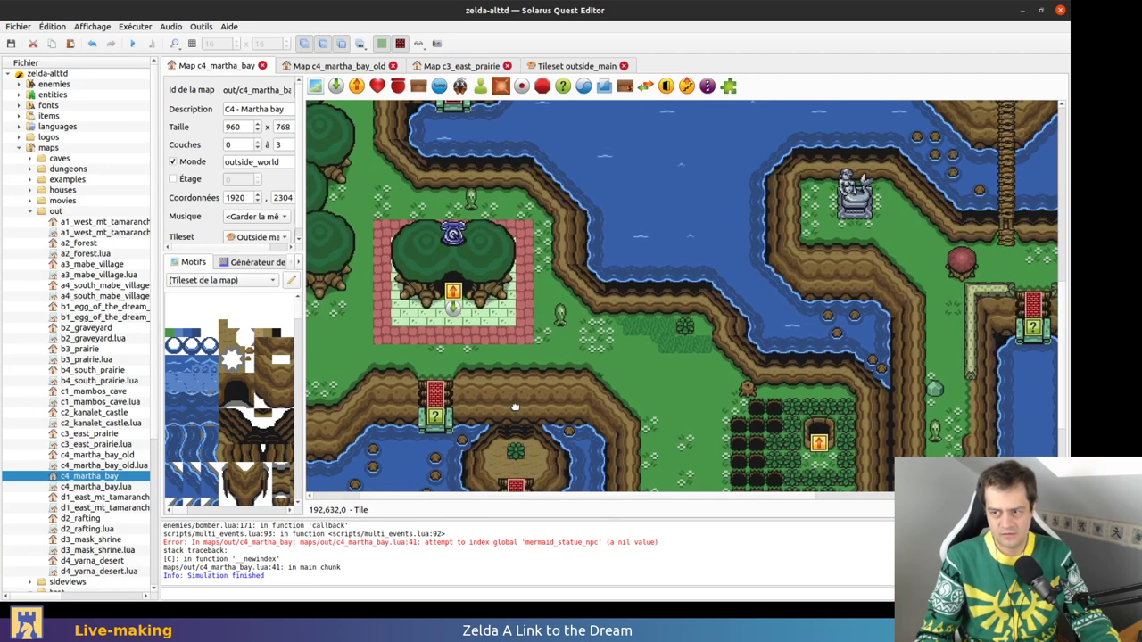
{"action": "middle_click_drag", "start_coordinate": [601, 280], "coordinate": [671, 486]}
{"action": "scroll", "coordinate": [487, 305], "scroll_direction": "up", "scroll_amount": 1, "text": "ctrl"}
Send the overlapping tiles of the old ladder on the northwest cove's upper cliff to the back
{"action": "left_click", "coordinate": [563, 254]}
{"action": "key", "text": "b"}
{"action": "left_click", "coordinate": [563, 261]}
{"action": "key", "text": "b"}
{"action": "left_click", "coordinate": [565, 292]}
{"action": "key", "text": "b"}
{"action": "left_click", "coordinate": [545, 299]}
{"action": "key", "text": "b"}
{"action": "left_click", "coordinate": [563, 311]}
{"action": "key", "text": "b"}
{"action": "left_click", "coordinate": [591, 315]}
{"action": "key", "text": "b"}
{"action": "left_click", "coordinate": [560, 307]}
{"action": "key", "text": "b"}
Delete the lower tiles of the old ladder on the northwest cove's upper cliff
{"action": "left_click", "coordinate": [557, 290]}
{"action": "key", "text": "Delete"}
{"action": "left_click", "coordinate": [561, 310]}
{"action": "key", "text": "Delete"}
{"action": "left_click", "coordinate": [540, 314]}
{"action": "key", "text": "Delete"}
{"action": "left_click", "coordinate": [588, 313]}
{"action": "key", "text": "Delete"}
Delete the remaining middle and top tiles of the old northwest cove ladder, leaving only the cliff
{"action": "left_click", "coordinate": [587, 274]}
{"action": "left_click", "coordinate": [552, 266]}
{"action": "key", "text": "Delete"}
{"action": "left_click", "coordinate": [538, 274]}
{"action": "key", "text": "Delete"}
{"action": "left_click", "coordinate": [586, 270]}
{"action": "key", "text": "Delete"}
{"action": "left_click", "coordinate": [587, 270]}
{"action": "left_click", "coordinate": [583, 246]}
{"action": "key", "text": "Delete"}
{"action": "left_click", "coordinate": [562, 241]}
{"action": "key", "text": "Delete"}
{"action": "left_click", "coordinate": [535, 240]}
{"action": "key", "text": "Delete"}
{"action": "left_click", "coordinate": [542, 267]}
{"action": "key", "text": "Delete"}
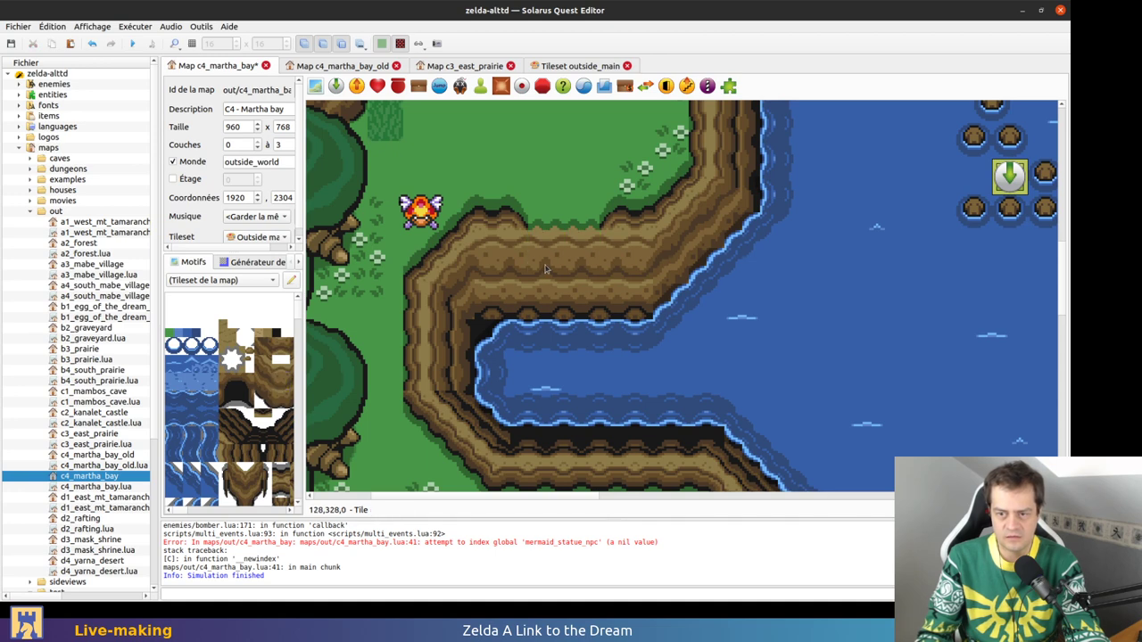
Hide layer 1 to examine the leftover post tiles beneath the cliff gap, and show the layer again
{"action": "key", "text": "1"}
{"action": "left_click", "coordinate": [585, 246]}
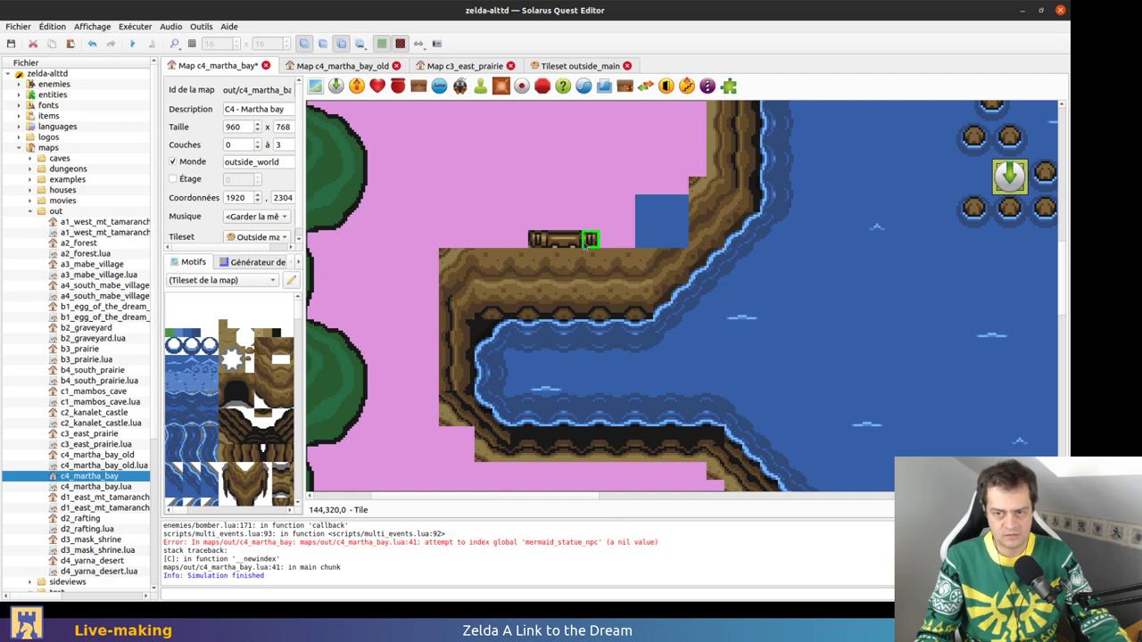
{"action": "key", "text": "1"}
{"action": "key", "text": "ctrl+1"}
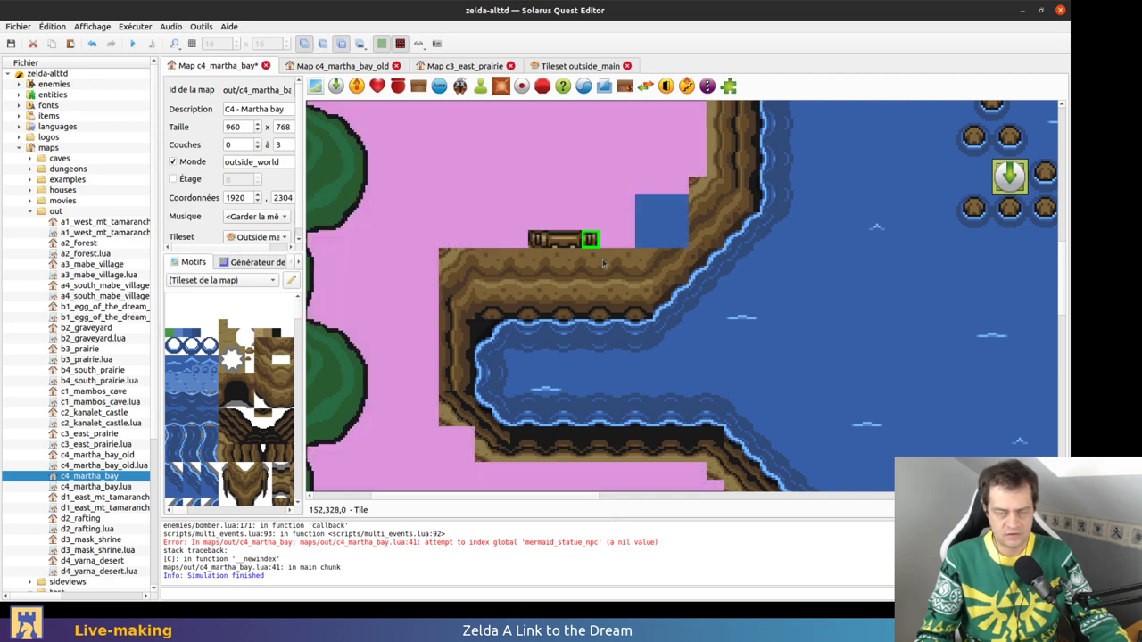
{"action": "left_click", "coordinate": [585, 226]}
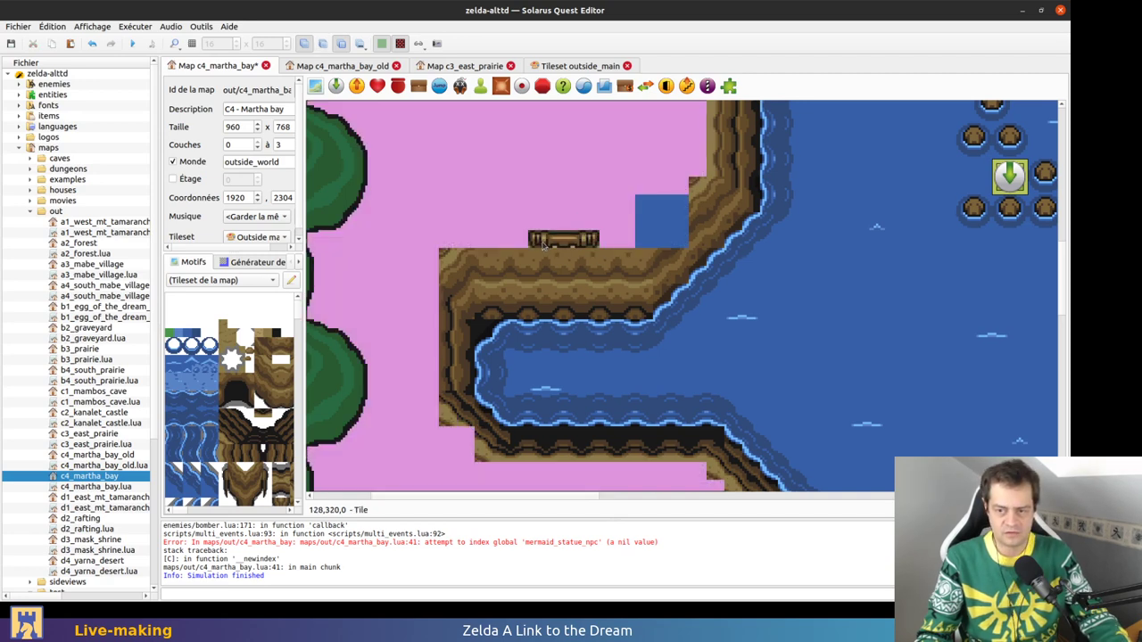
{"action": "key", "text": "1"}
Move the two upper cliff strip tiles at the gap south of the grass from layer 1 to layer 0
{"action": "left_click", "coordinate": [541, 240]}
{"action": "right_click", "coordinate": [554, 242]}
{"action": "right_click", "coordinate": [550, 239]}
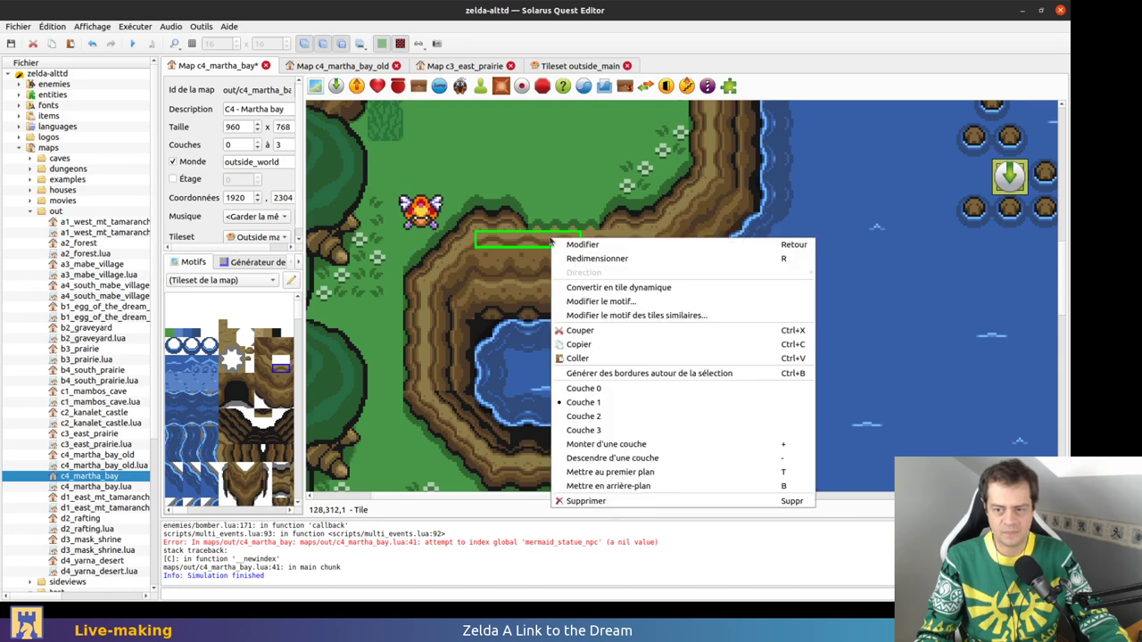
{"action": "left_click", "coordinate": [541, 213]}
{"action": "left_click", "coordinate": [599, 241]}
{"action": "right_click", "coordinate": [608, 245]}
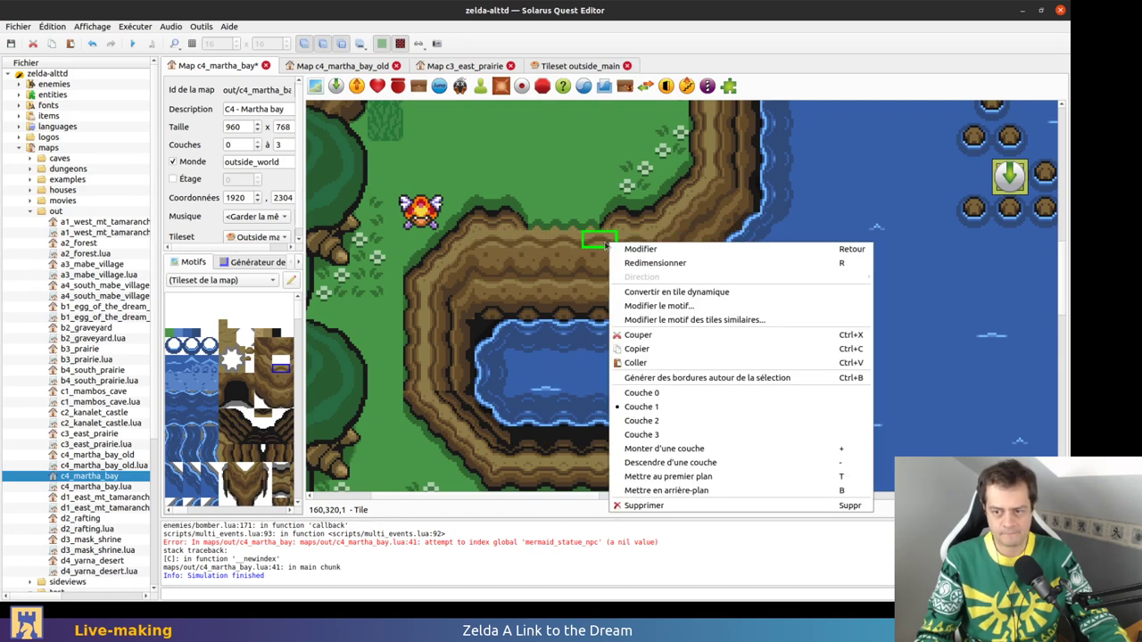
{"action": "left_click", "coordinate": [605, 241]}
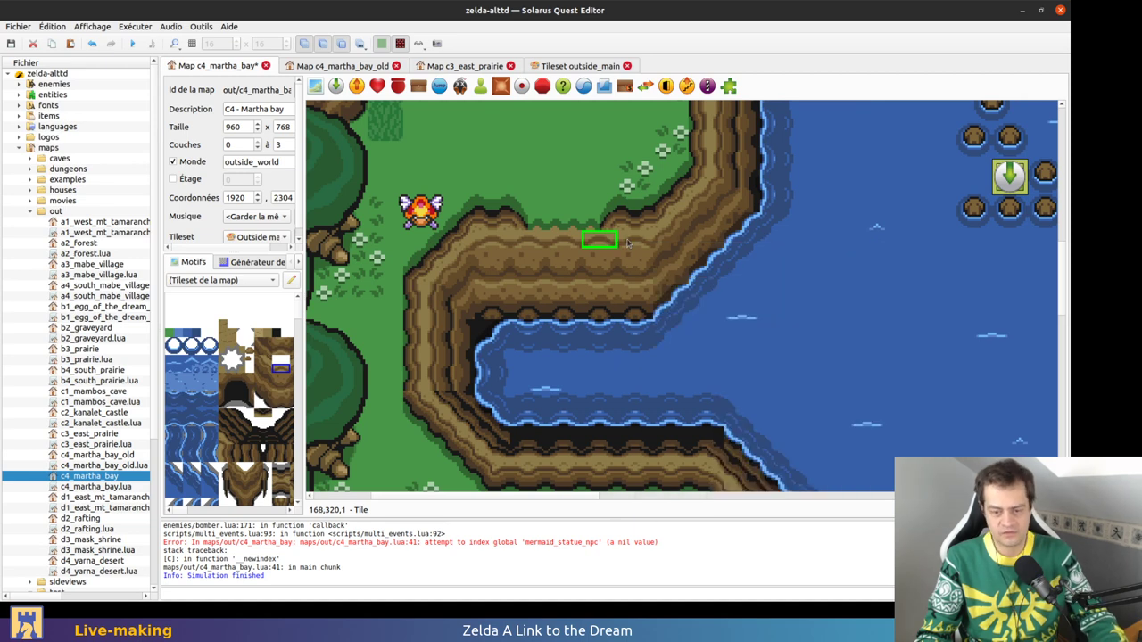
{"action": "right_click", "coordinate": [553, 243]}
{"action": "left_click", "coordinate": [550, 241]}
{"action": "right_click", "coordinate": [550, 241]}
{"action": "left_click", "coordinate": [598, 390]}
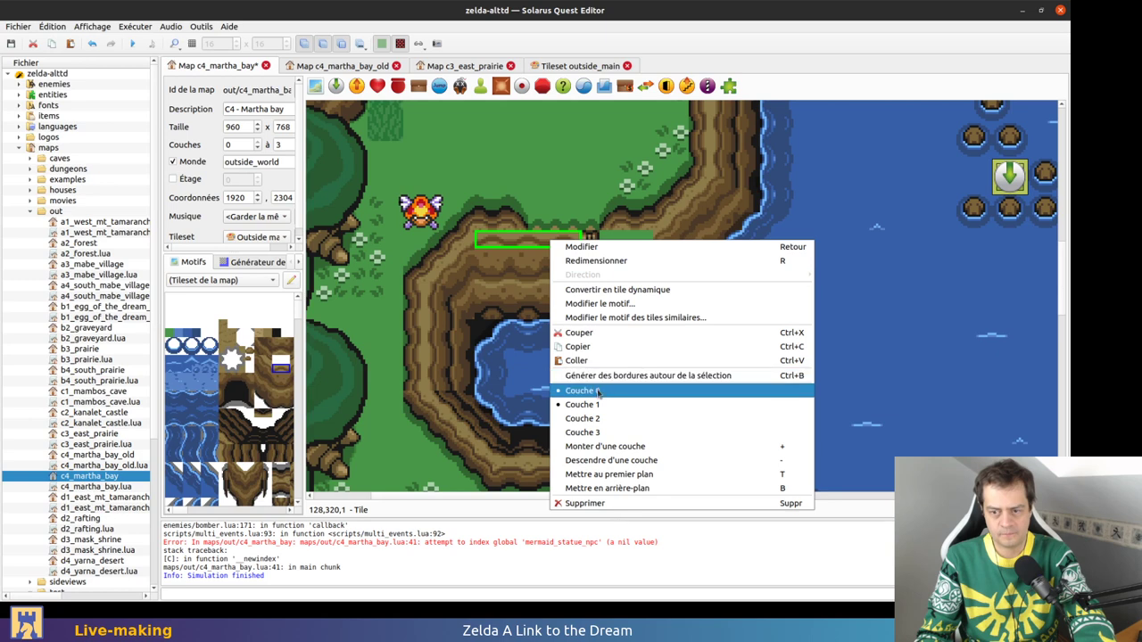
{"action": "left_click", "coordinate": [599, 391]}
Check which layer the vertical cliff tile east of the grass belongs to
{"action": "scroll", "coordinate": [658, 260], "scroll_direction": "up", "scroll_amount": 3}
{"action": "left_click", "coordinate": [713, 231]}
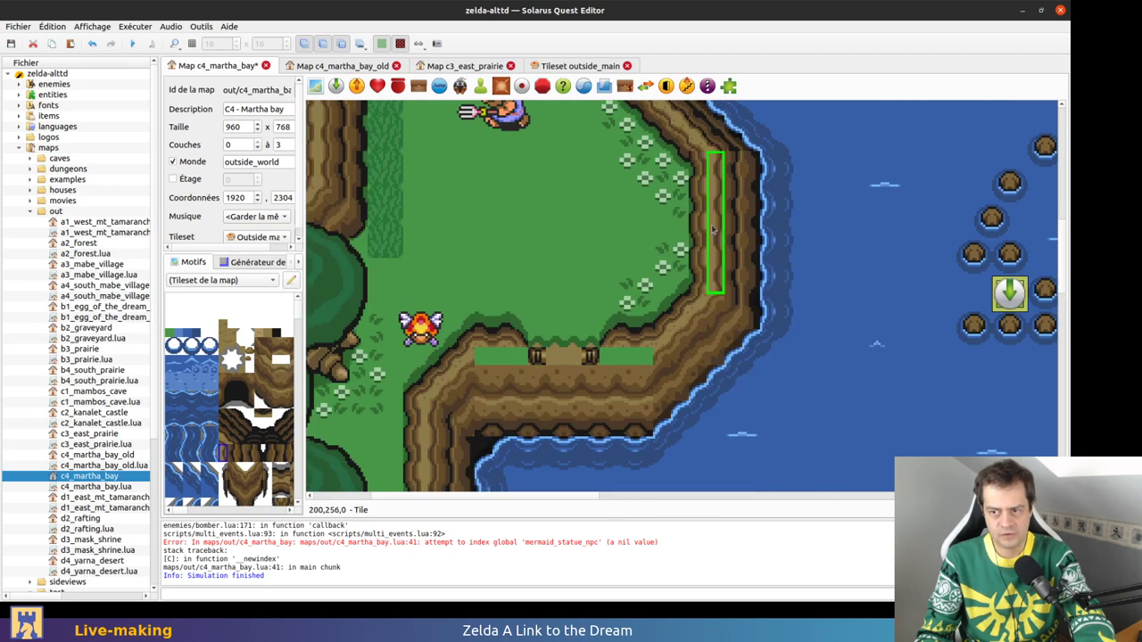
{"action": "right_click", "coordinate": [717, 226]}
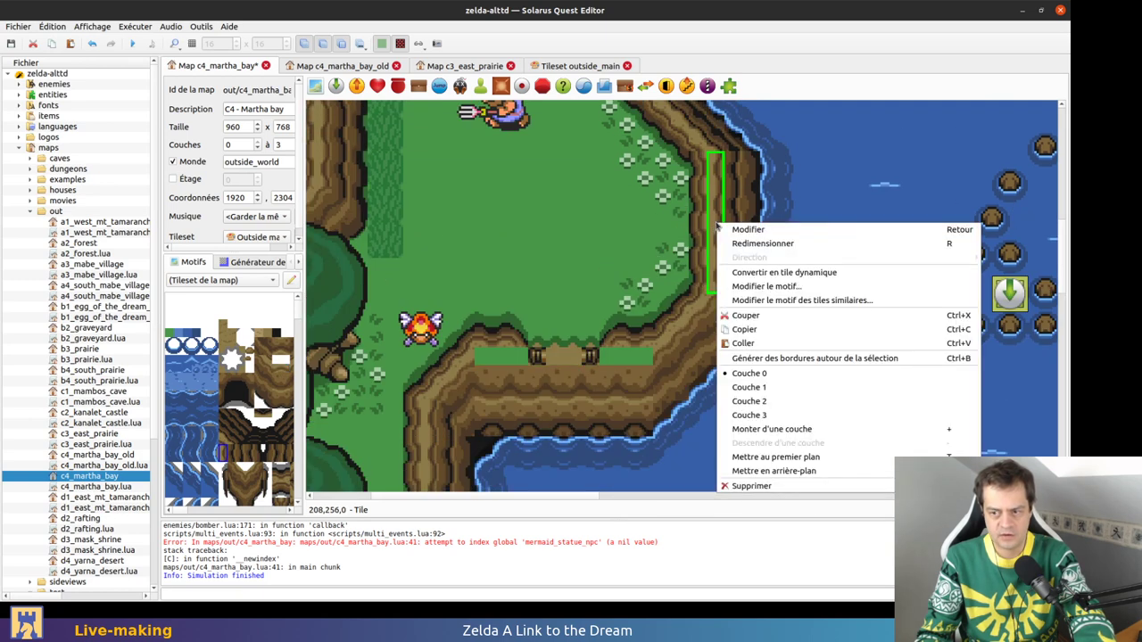
{"action": "left_click", "coordinate": [713, 223]}
Delete the leftover post and cliff tiles stacked in the gap of the upper cliff strip
{"action": "left_click", "coordinate": [562, 366]}
{"action": "key", "text": "Delete"}
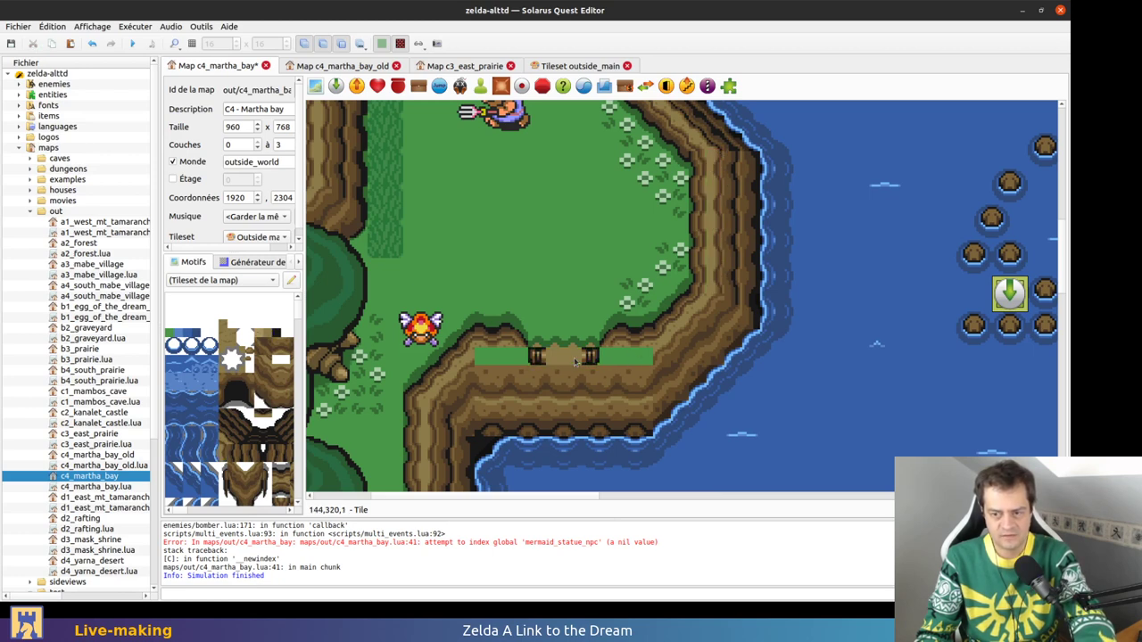
{"action": "left_click", "coordinate": [538, 357]}
{"action": "key", "text": "Delete"}
{"action": "left_click", "coordinate": [586, 358]}
{"action": "key", "text": "Delete"}
{"action": "left_click", "coordinate": [590, 358]}
{"action": "key", "text": "Delete"}
{"action": "left_click", "coordinate": [540, 357]}
{"action": "key", "text": "Delete"}
{"action": "left_click", "coordinate": [586, 359]}
{"action": "key", "text": "Delete"}
{"action": "left_click", "coordinate": [549, 360]}
{"action": "key", "text": "Delete"}
{"action": "left_click", "coordinate": [585, 360]}
{"action": "key", "text": "Delete"}
{"action": "left_click", "coordinate": [544, 360]}
{"action": "key", "text": "Delete"}
{"action": "left_click", "coordinate": [540, 358]}
{"action": "key", "text": "Delete"}
Try to shorten the large grass tile covering the cliff strip by raising its bottom edge
{"action": "left_click", "coordinate": [548, 359]}
{"action": "key", "text": "r"}
{"action": "left_click", "coordinate": [554, 309]}
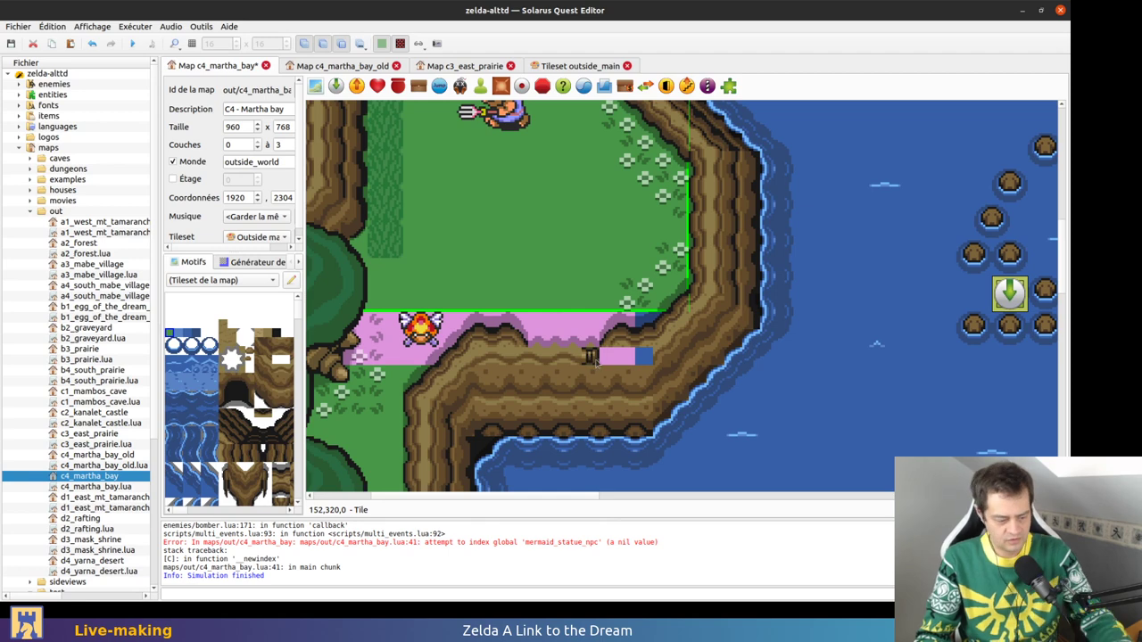
{"action": "key", "text": "ctrl+z"}
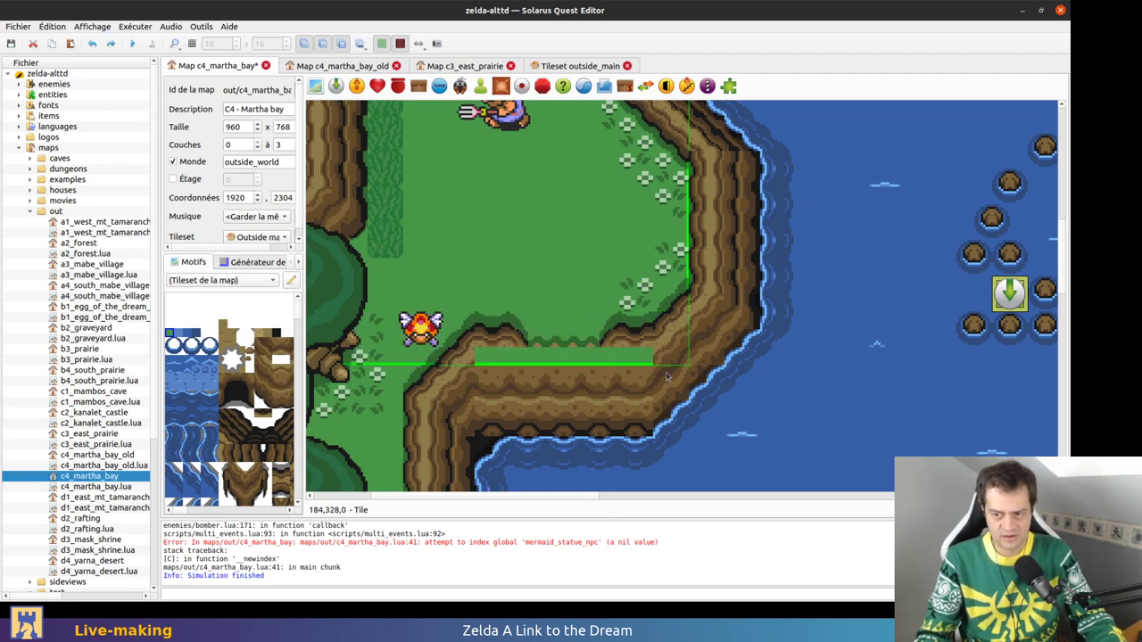
Check the large grass tile's layer and raise its bottom edge clear of the cliff strip
{"action": "right_click", "coordinate": [551, 270]}
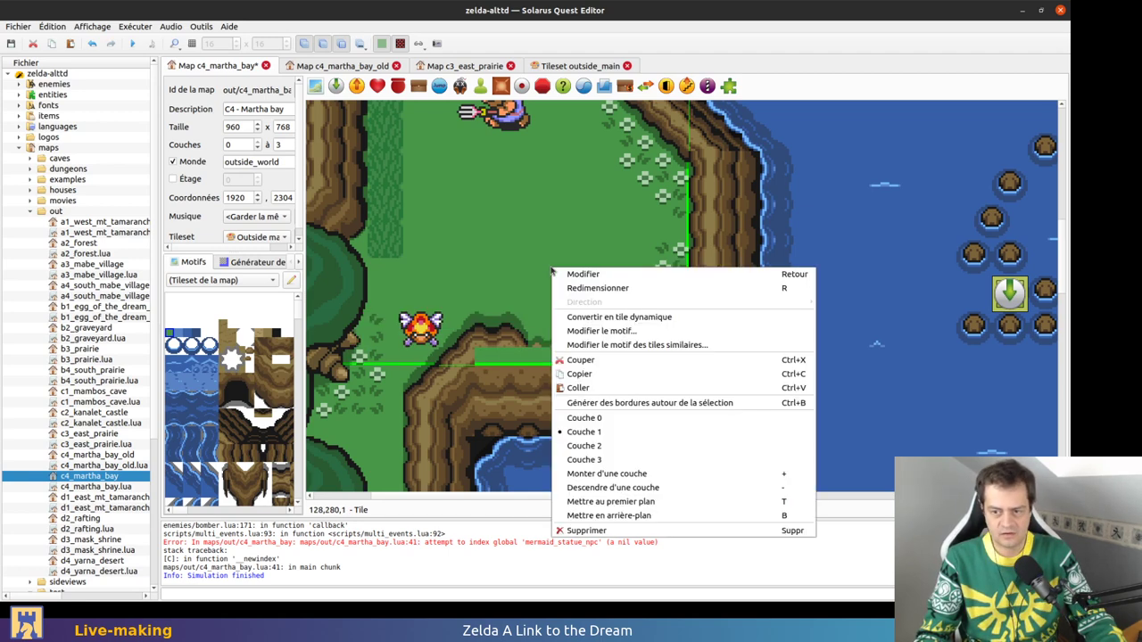
{"action": "left_click", "coordinate": [524, 274]}
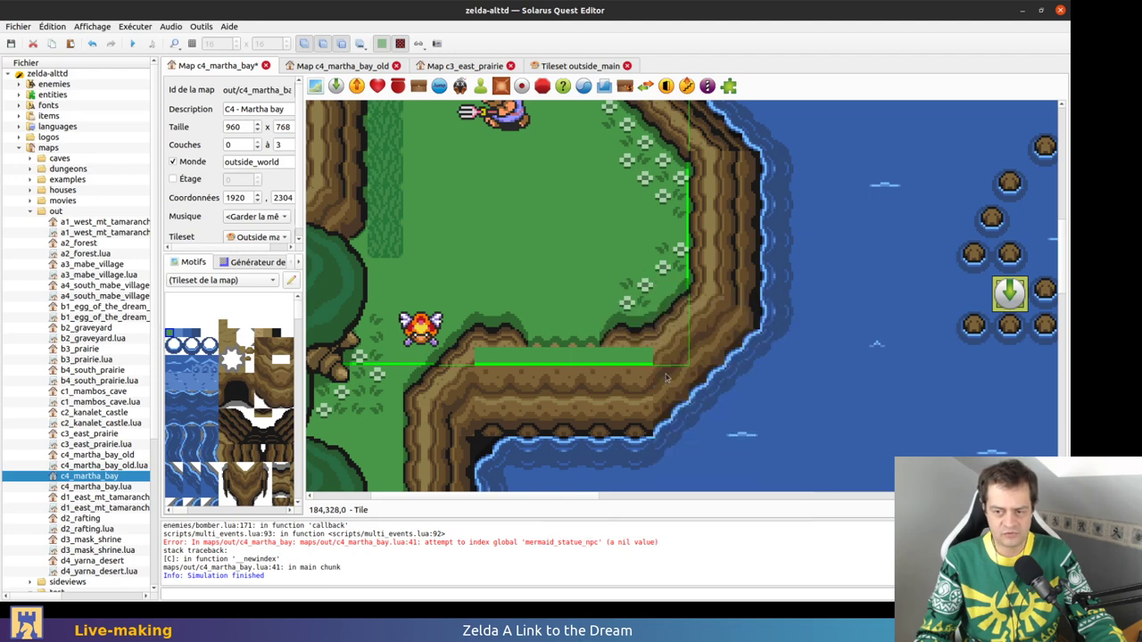
{"action": "key", "text": "r"}
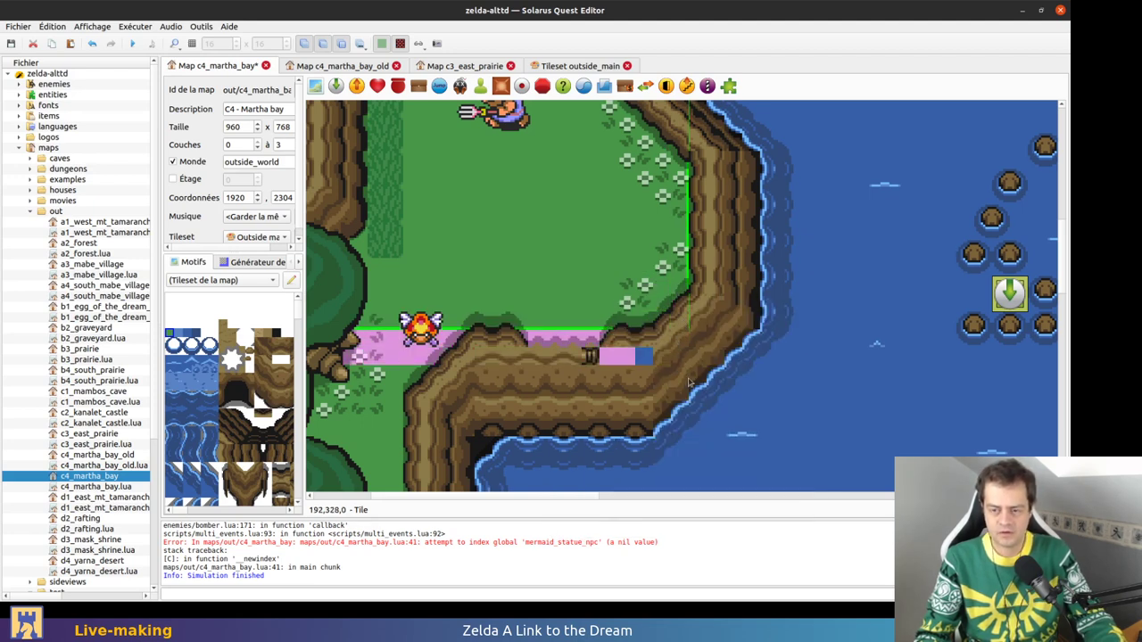
Delete the remaining post tile at the east side of the cliff gap
{"action": "left_click", "coordinate": [642, 358]}
{"action": "left_click", "coordinate": [592, 356]}
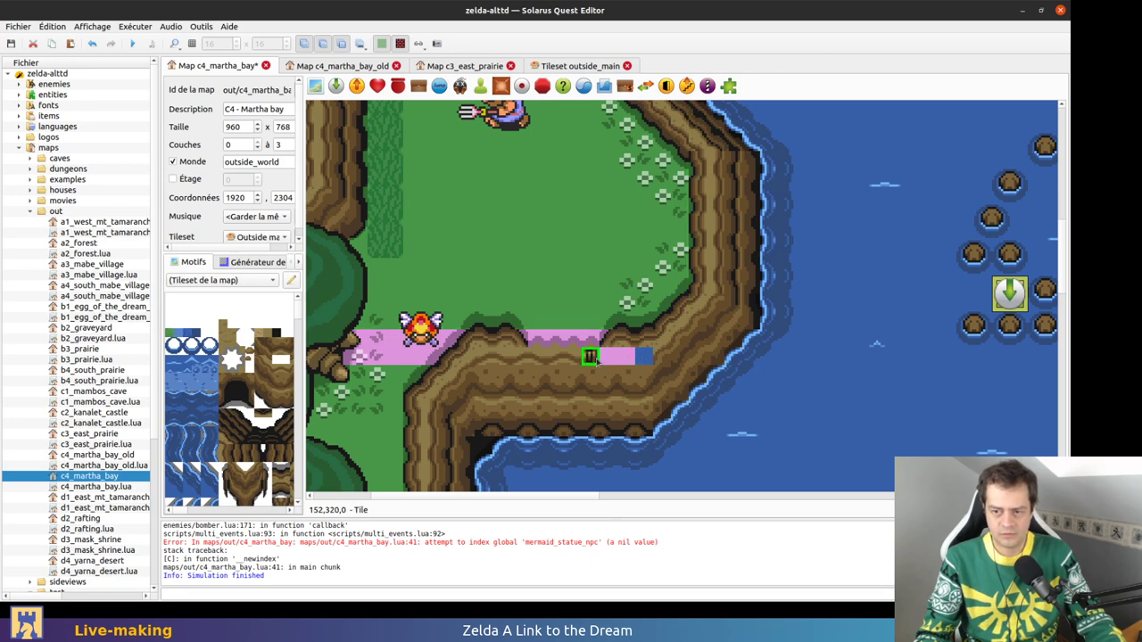
{"action": "key", "text": "Delete"}
{"action": "left_click", "coordinate": [576, 359]}
{"action": "key", "text": "ctrl+z"}
{"action": "left_click", "coordinate": [577, 360]}
{"action": "left_click", "coordinate": [588, 359]}
{"action": "key", "text": "Delete"}
Shorten the upper cliff strip to its western end and delete the leftover tiles in the uncovered stretch
{"action": "left_click", "coordinate": [570, 359]}
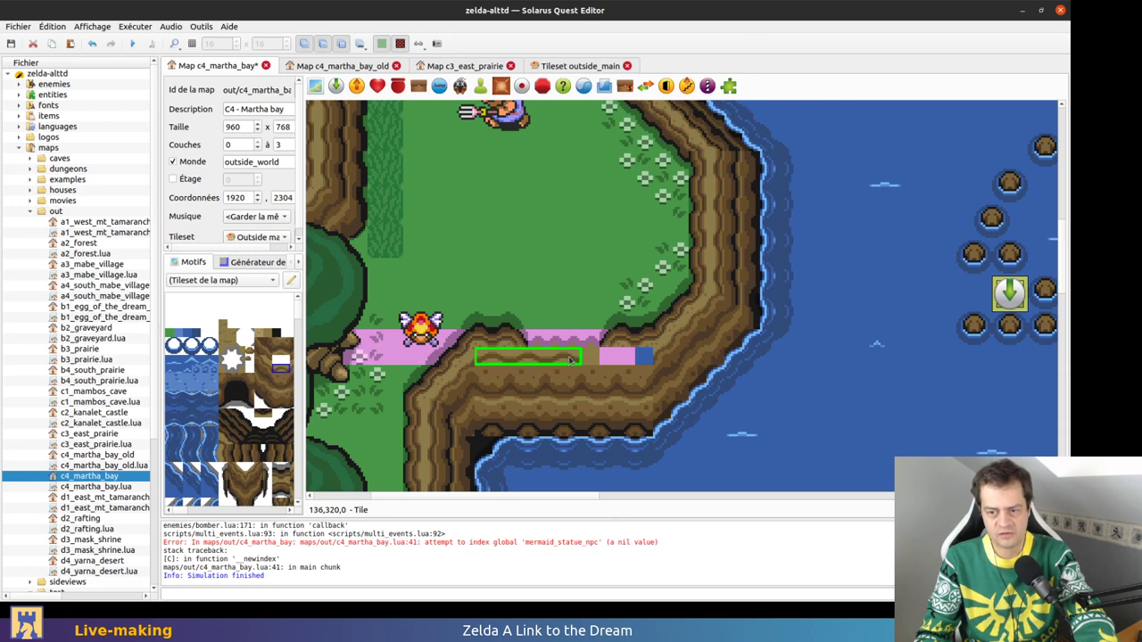
{"action": "key", "text": "r"}
{"action": "left_click", "coordinate": [502, 359]}
{"action": "left_click", "coordinate": [541, 358]}
{"action": "key", "text": "Delete"}
{"action": "left_click", "coordinate": [552, 360]}
{"action": "key", "text": "Delete"}
{"action": "left_click", "coordinate": [542, 360]}
{"action": "key", "text": "Delete"}
{"action": "left_click", "coordinate": [553, 360]}
{"action": "key", "text": "Delete"}
{"action": "left_click", "coordinate": [562, 360]}
{"action": "key", "text": "Delete"}
Stretch the shortened cliff strip eastwards across the gap to the diagonal cliff
{"action": "left_click_drag", "start_coordinate": [569, 360], "coordinate": [553, 344]}
{"action": "right_click", "coordinate": [554, 343]}
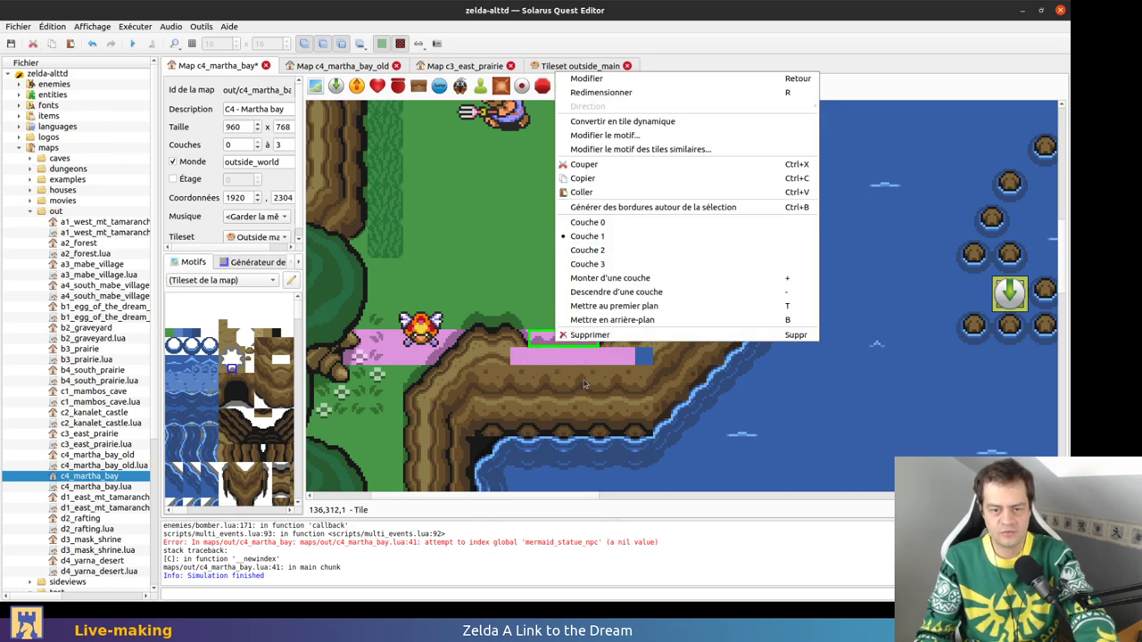
{"action": "left_click", "coordinate": [588, 357]}
{"action": "left_click", "coordinate": [493, 357]}
{"action": "right_click", "coordinate": [491, 361]}
{"action": "left_click", "coordinate": [515, 239]}
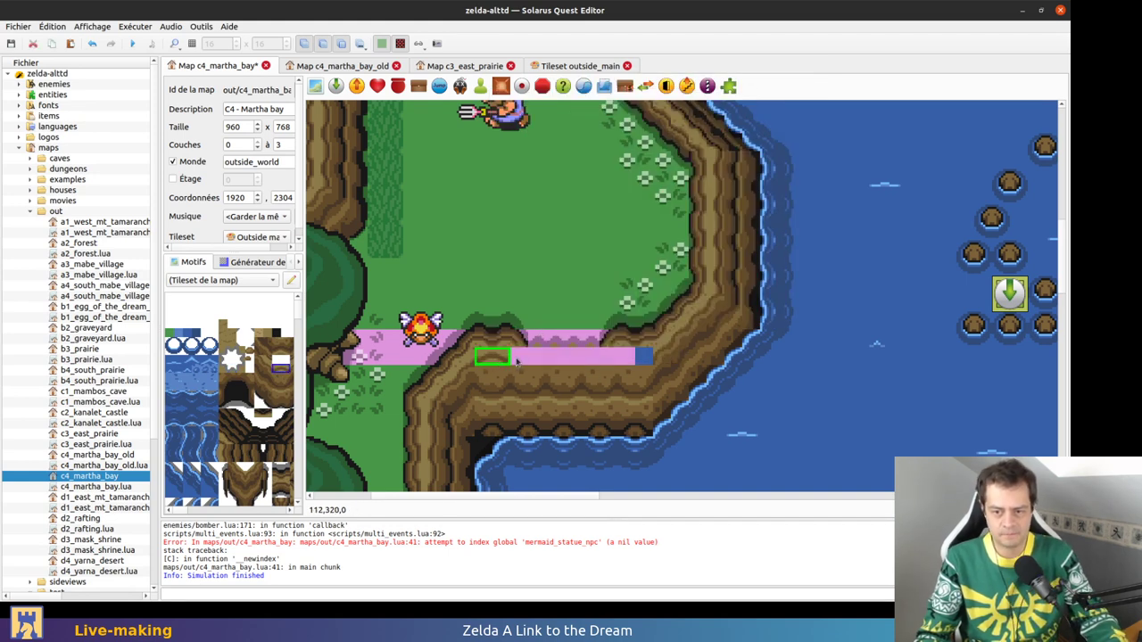
{"action": "left_click_drag", "start_coordinate": [515, 361], "coordinate": [630, 359]}
Paste a copy of the grass tile west of the cliff gap and resize it to fill the empty area above the cliff
{"action": "left_click", "coordinate": [550, 294]}
{"action": "left_click", "coordinate": [386, 438]}
{"action": "key", "text": "ctrl+c"}
{"action": "key", "text": "ctrl+v"}
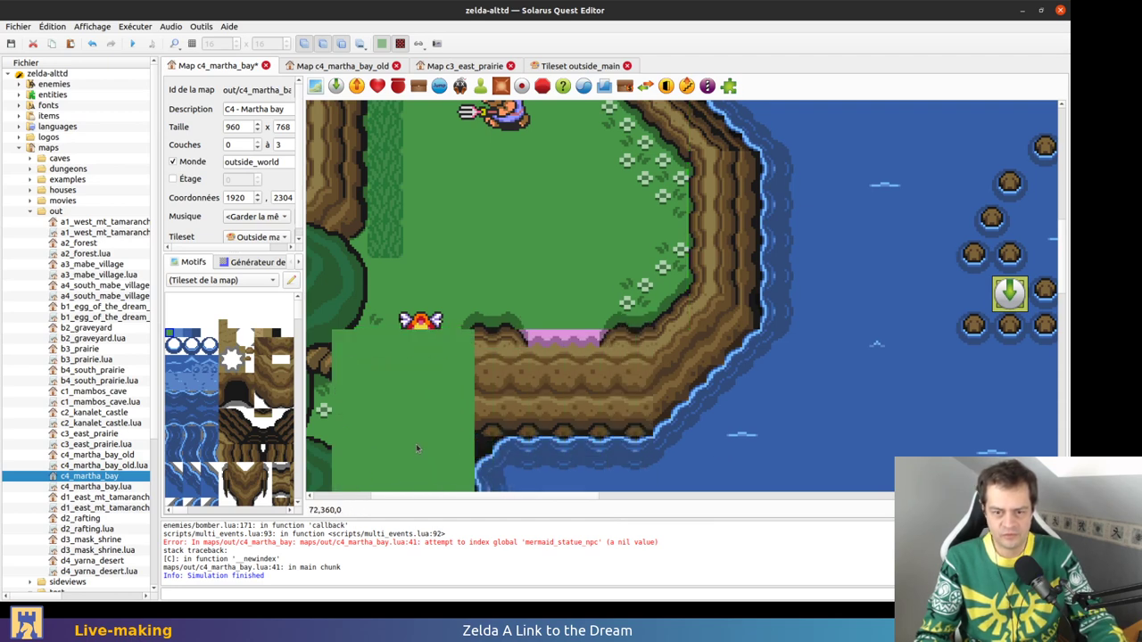
{"action": "left_click", "coordinate": [411, 449]}
{"action": "key", "text": "r"}
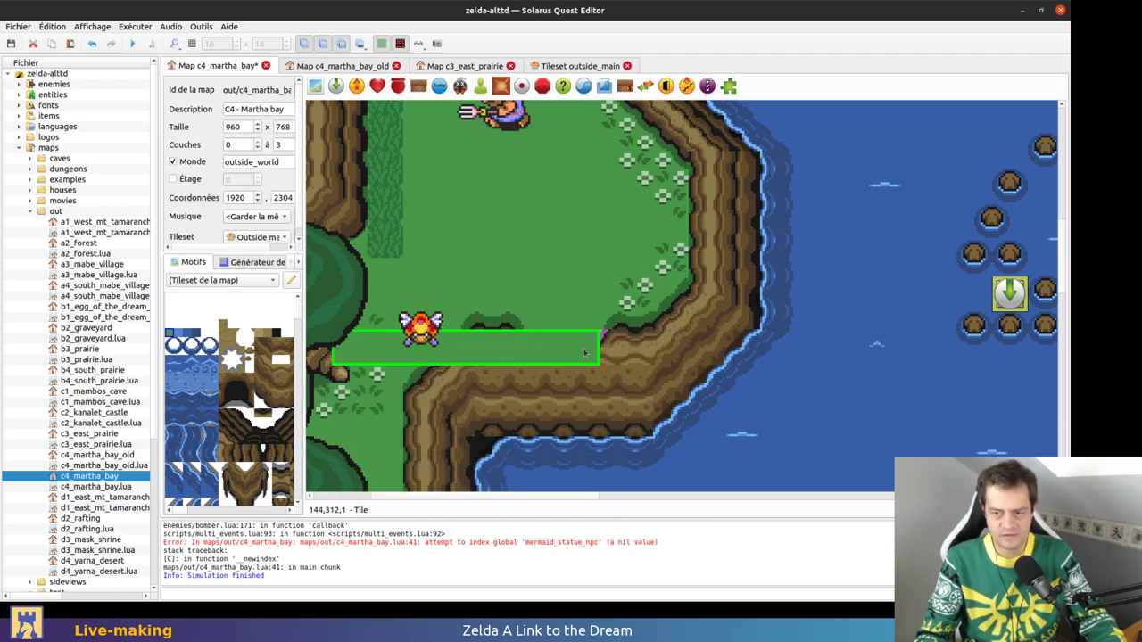
{"action": "left_click_drag", "start_coordinate": [440, 363], "coordinate": [476, 364]}
Paste another grass tile into the opening of the cliff edge, resize it to fit, and save the map
{"action": "key", "text": "ctrl+v"}
{"action": "left_click", "coordinate": [589, 348]}
{"action": "key", "text": "r"}
{"action": "left_click_drag", "start_coordinate": [596, 335], "coordinate": [568, 339]}
{"action": "key", "text": "ctrl+s"}
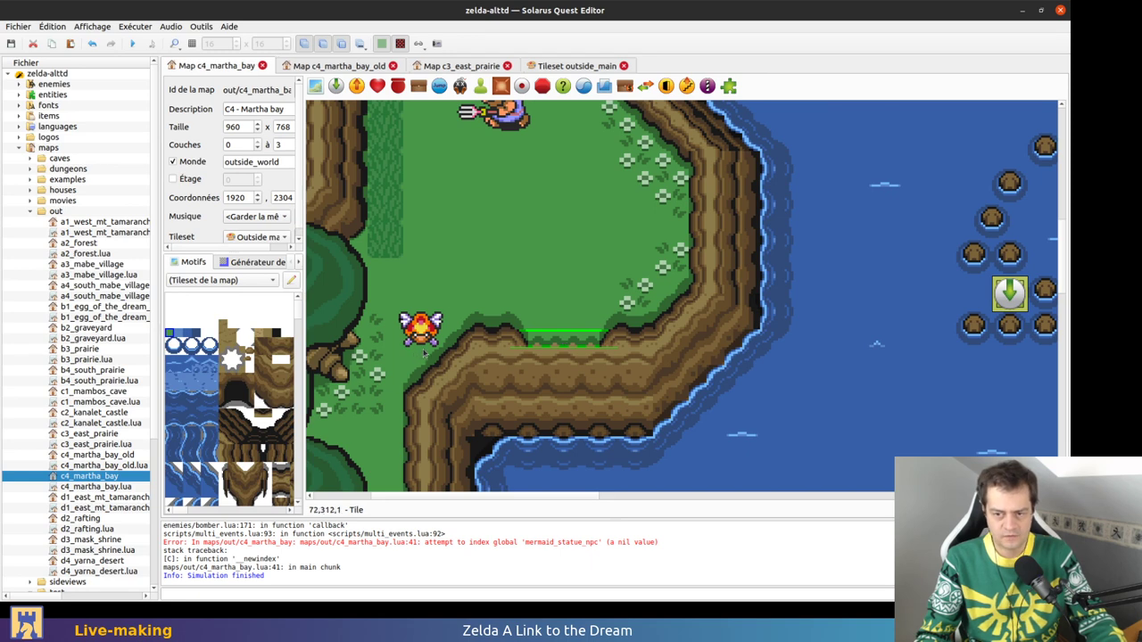
Move the spare red steps group from below the map to just outside its western edge, level with the pig enemies
{"action": "key", "text": "1"}
{"action": "key", "text": "2"}
{"action": "scroll", "coordinate": [535, 383], "scroll_direction": "down", "scroll_amount": 3}
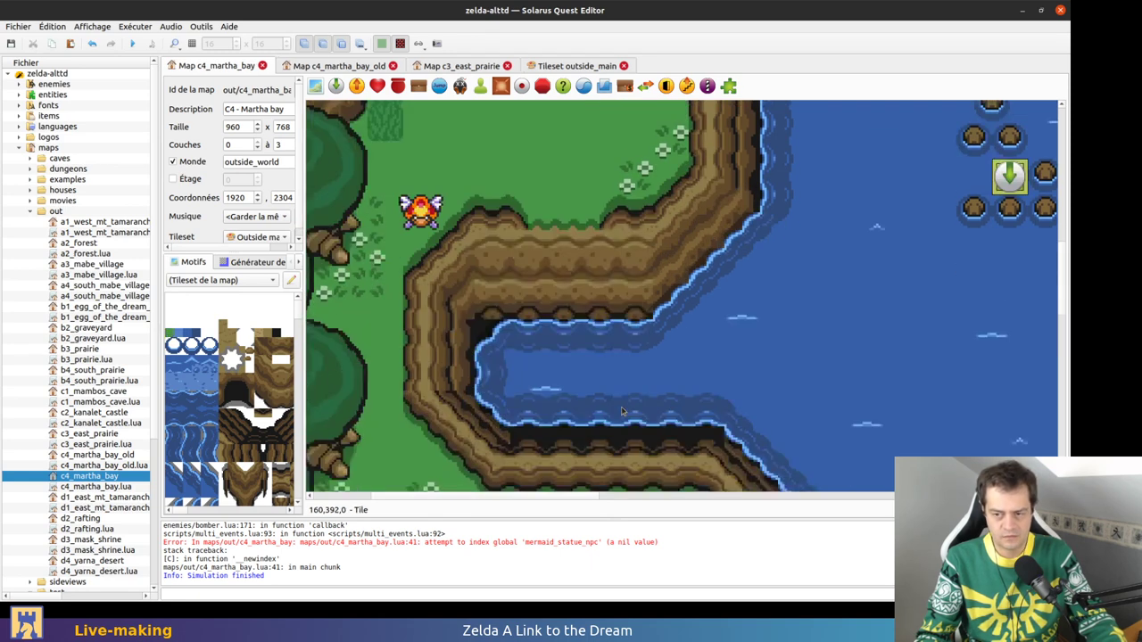
{"action": "scroll", "coordinate": [630, 390], "scroll_direction": "down", "scroll_amount": 3, "text": "ctrl"}
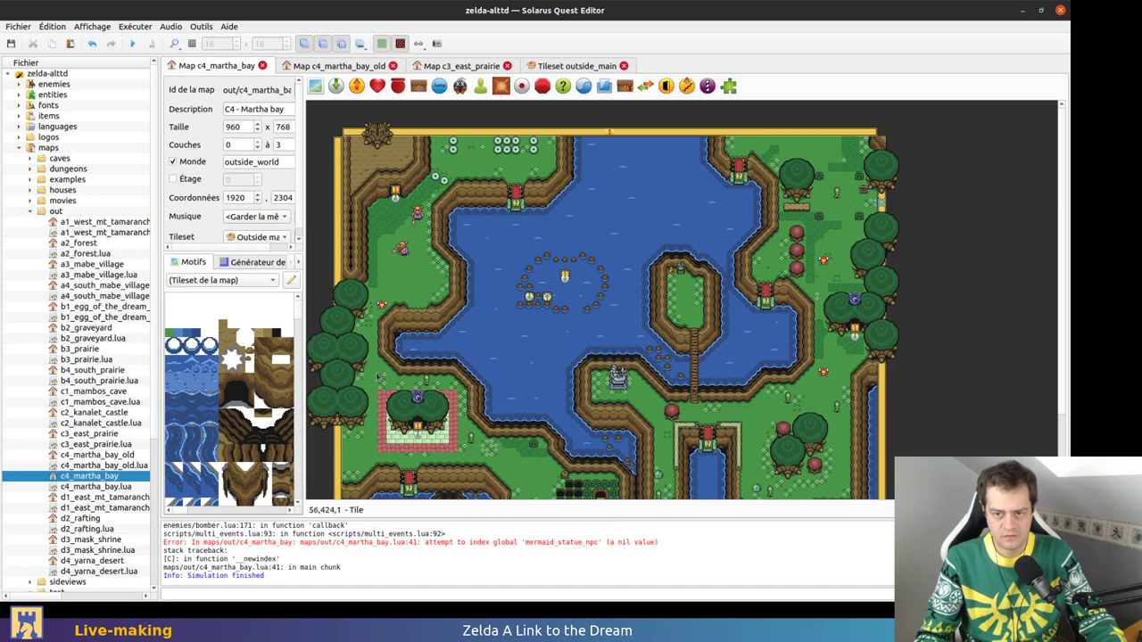
{"action": "scroll", "coordinate": [400, 434], "scroll_direction": "down", "scroll_amount": 2}
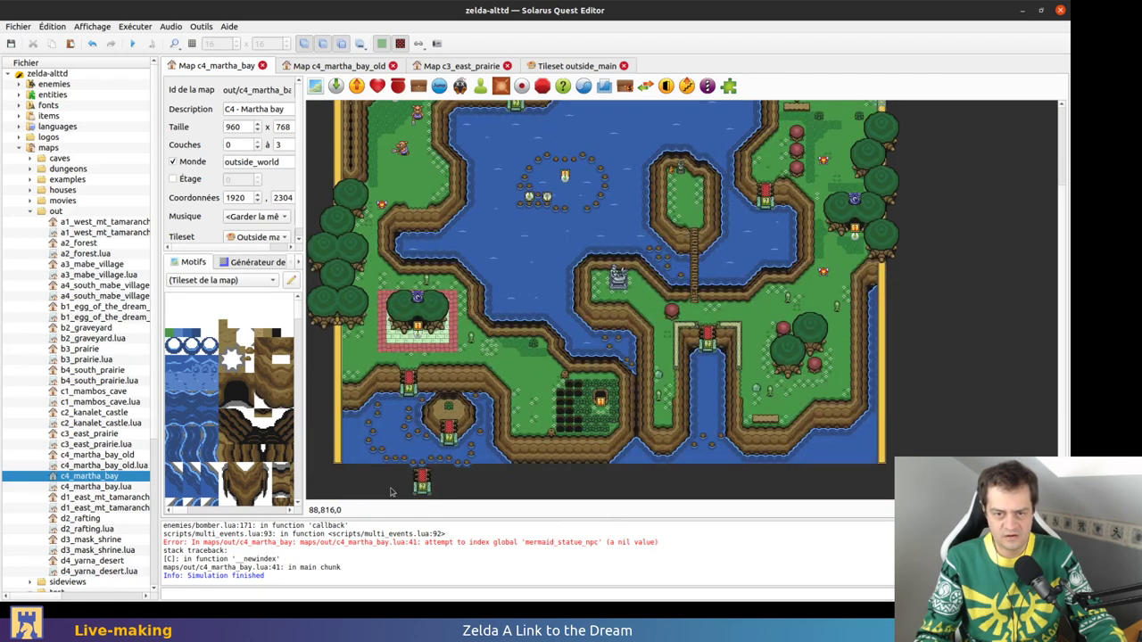
{"action": "scroll", "coordinate": [392, 493], "scroll_direction": "up", "scroll_amount": 2, "text": "ctrl"}
{"action": "middle_click_drag", "start_coordinate": [509, 490], "coordinate": [511, 465]}
{"action": "left_click", "coordinate": [529, 431]}
{"action": "left_click_drag", "start_coordinate": [529, 431], "coordinate": [323, 260]}
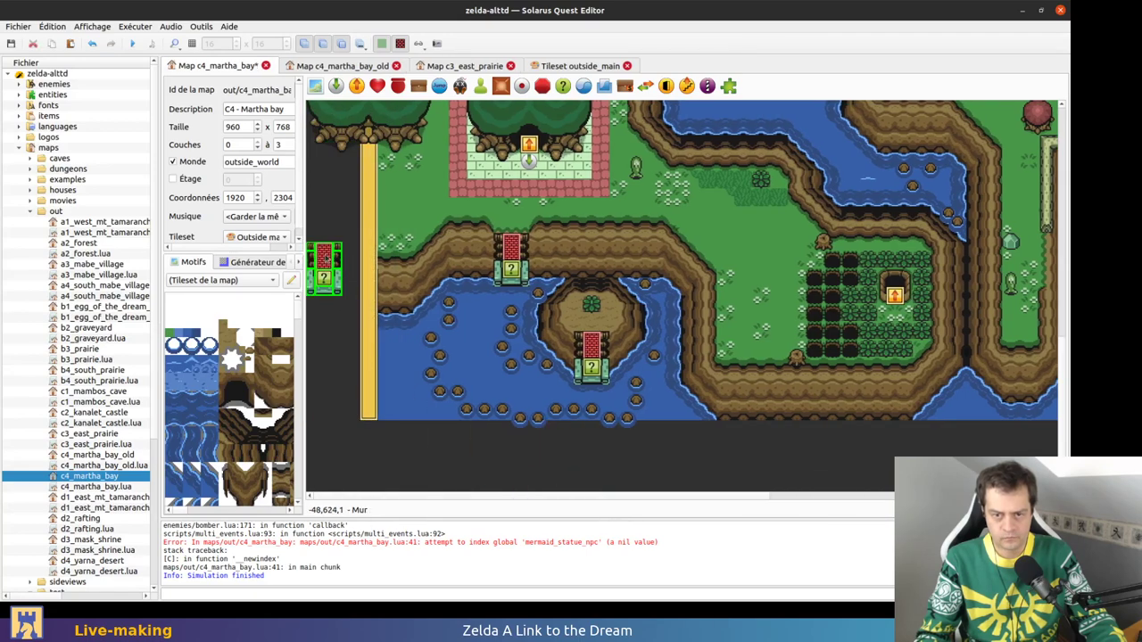
{"action": "scroll", "coordinate": [337, 406], "scroll_direction": "up", "scroll_amount": 3}
{"action": "scroll", "coordinate": [339, 410], "scroll_direction": "up", "scroll_amount": 2}
{"action": "scroll", "coordinate": [338, 409], "scroll_direction": "up", "scroll_amount": 4}
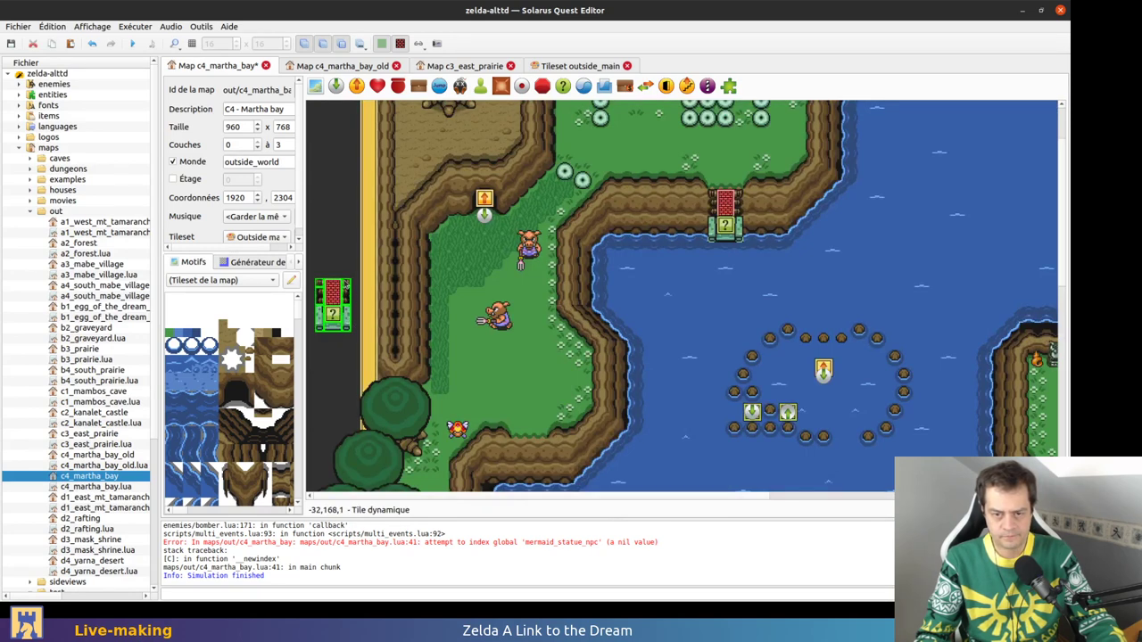
Paste a copy of the red steps group into the repaired cliff beside the winged enemy and save the map
{"action": "scroll", "coordinate": [477, 333], "scroll_direction": "down", "scroll_amount": 1}
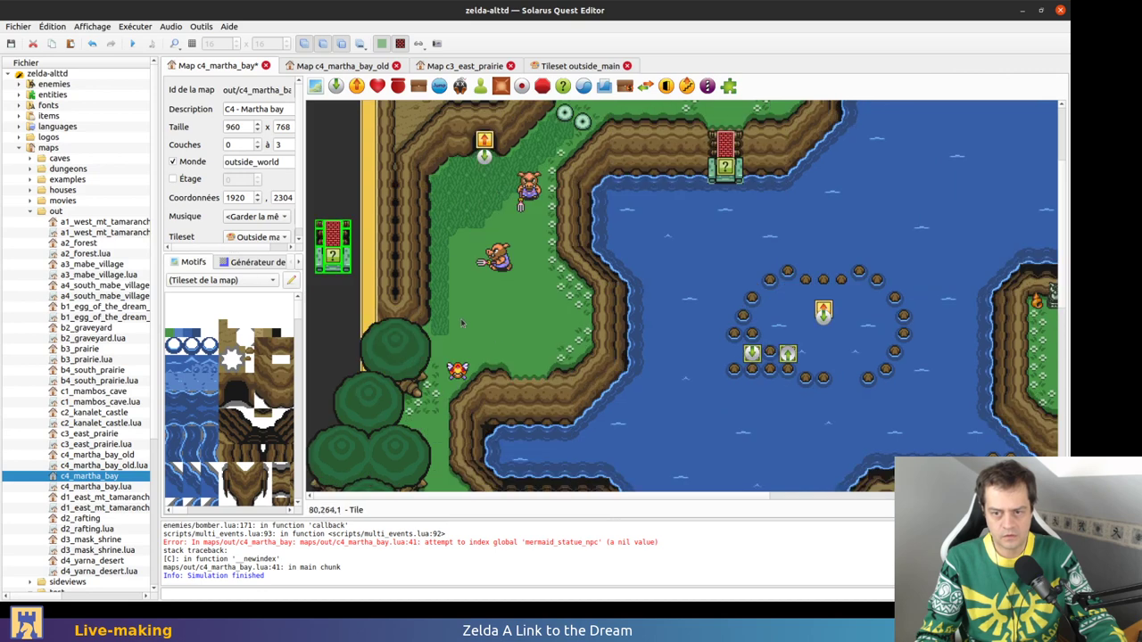
{"action": "key", "text": "ctrl+v"}
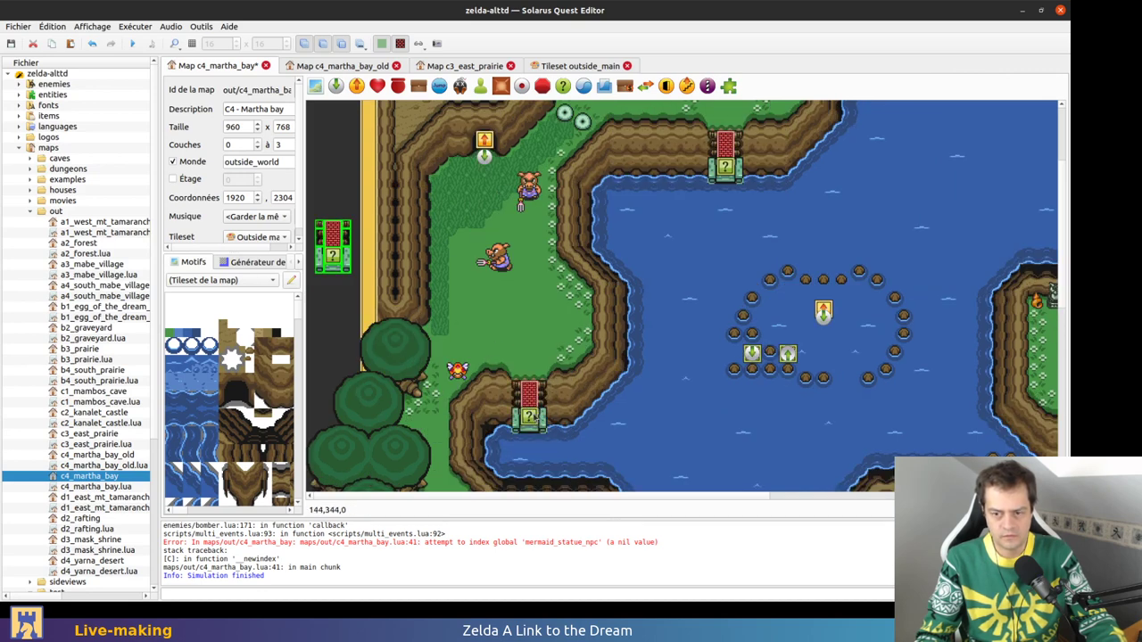
{"action": "left_click", "coordinate": [533, 418]}
{"action": "key", "text": "ctrl+s"}
Delete the red steps group and the patched cliff tiles around it from the northern cliff
{"action": "scroll", "coordinate": [562, 327], "scroll_direction": "up", "scroll_amount": 2, "text": "ctrl"}
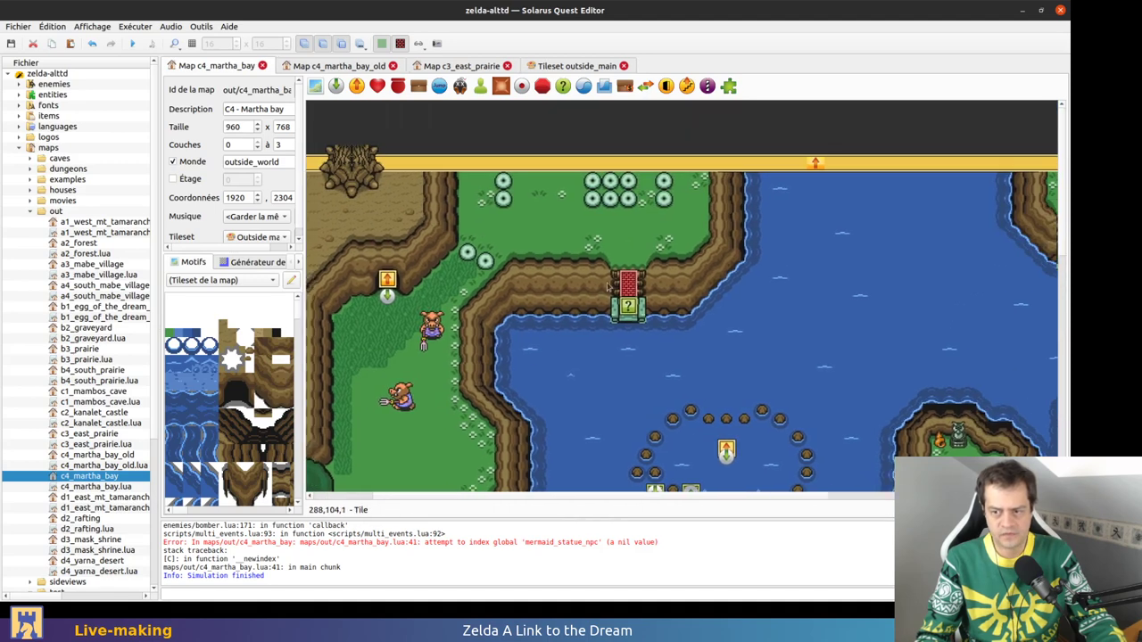
{"action": "left_click", "coordinate": [596, 282]}
{"action": "key", "text": "Delete"}
{"action": "left_click", "coordinate": [596, 283]}
{"action": "key", "text": "Delete"}
{"action": "left_click", "coordinate": [599, 268]}
{"action": "key", "text": "Delete"}
{"action": "left_click", "coordinate": [573, 265]}
{"action": "key", "text": "Delete"}
{"action": "left_click", "coordinate": [580, 286]}
{"action": "left_click", "coordinate": [573, 295]}
{"action": "key", "text": "Delete"}
{"action": "left_click", "coordinate": [572, 327]}
{"action": "key", "text": "Delete"}
{"action": "left_click", "coordinate": [591, 331]}
{"action": "key", "text": "Delete"}
{"action": "left_click", "coordinate": [592, 333]}
{"action": "key", "text": "Delete"}
{"action": "left_click", "coordinate": [573, 335]}
{"action": "key", "text": "Delete"}
{"action": "left_click", "coordinate": [593, 335]}
{"action": "left_click", "coordinate": [596, 342]}
{"action": "key", "text": "Delete"}
{"action": "left_click", "coordinate": [623, 289]}
{"action": "key", "text": "Delete"}
{"action": "left_click", "coordinate": [624, 323]}
{"action": "key", "text": "Delete"}
Try to delete the tiles exposed by hiding layer 1 and reposition the grass edge in the northern cliff gap
{"action": "key", "text": "1"}
{"action": "mouse_move", "coordinate": [537, 240]}
{"action": "left_mouse_down"}
{"action": "mouse_move", "coordinate": [654, 327]}
{"action": "mouse_move", "coordinate": [537, 241]}
{"action": "mouse_move", "coordinate": [686, 453]}
{"action": "mouse_move", "coordinate": [623, 322]}
{"action": "left_mouse_up"}
{"action": "key", "text": "Delete"}
{"action": "key", "text": "1"}
{"action": "left_click_drag", "start_coordinate": [613, 252], "coordinate": [633, 213]}
{"action": "key", "text": "ctrl+z"}
{"action": "key", "text": "ctrl+z"}
{"action": "key", "text": "ctrl+z"}
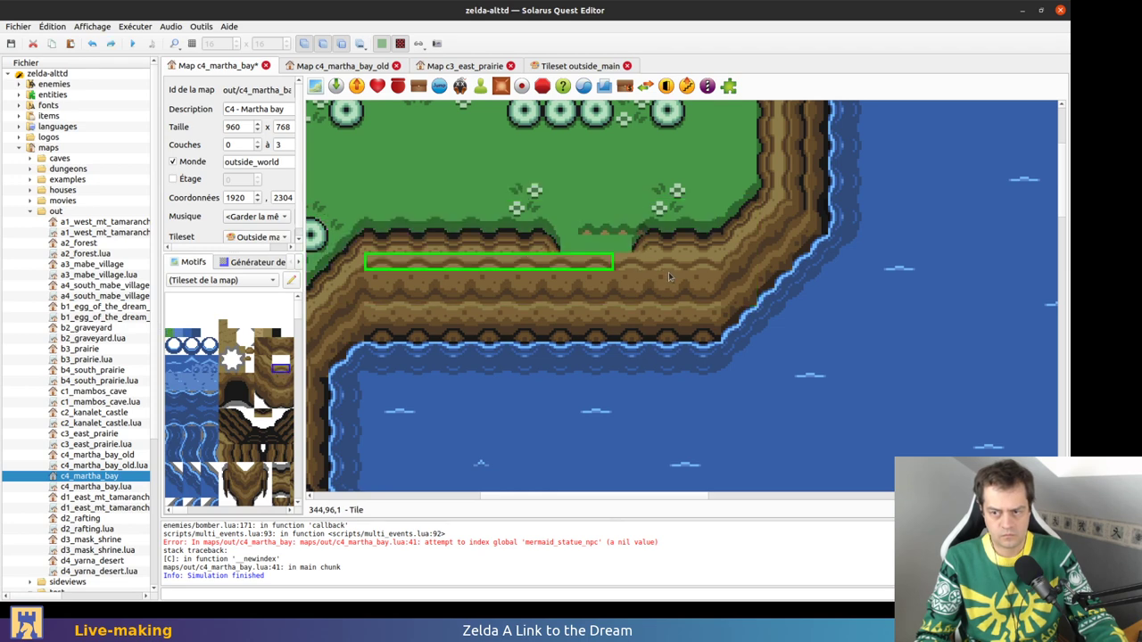
Delete the upper strip tiles east of the northern gap and move the long western strip to layer 0
{"action": "left_click", "coordinate": [640, 268]}
{"action": "key", "text": "Delete"}
{"action": "left_click", "coordinate": [661, 264]}
{"action": "key", "text": "Delete"}
{"action": "left_click", "coordinate": [606, 262]}
{"action": "right_click", "coordinate": [558, 264]}
{"action": "left_click", "coordinate": [555, 411]}
Raise the bottom edge of the northern grass tile so it clears the cliff strip
{"action": "left_click", "coordinate": [578, 263]}
{"action": "key", "text": "r"}
{"action": "left_click", "coordinate": [747, 245]}
Stretch the long upper strip of the northern cliff eastwards to the diagonal cliff
{"action": "left_click", "coordinate": [589, 274]}
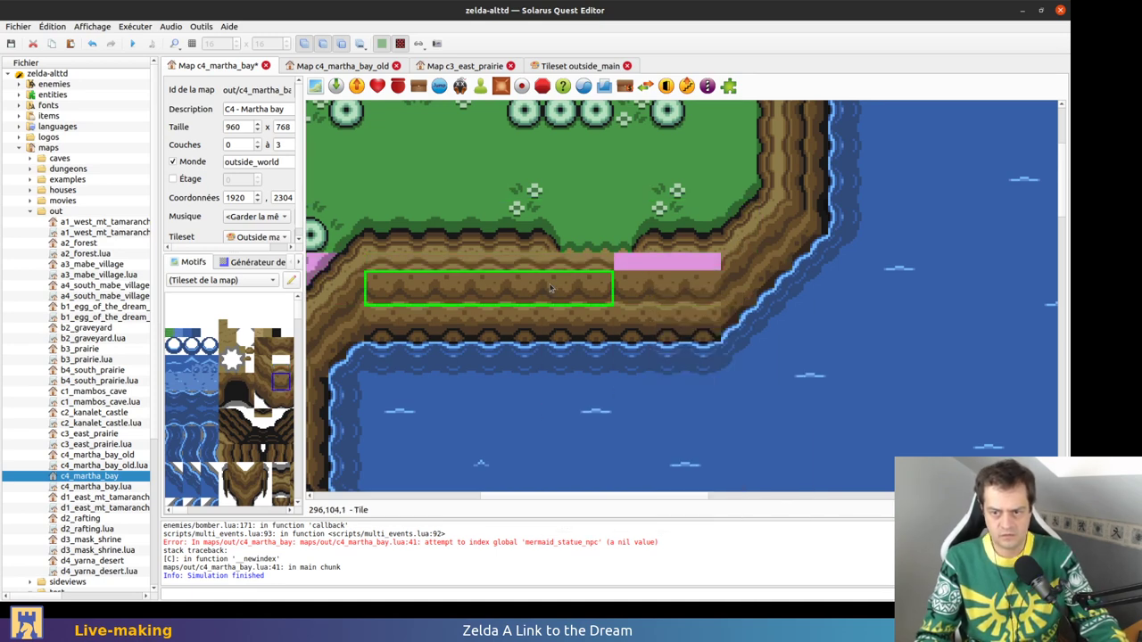
{"action": "left_click", "coordinate": [607, 264]}
{"action": "key", "text": "r"}
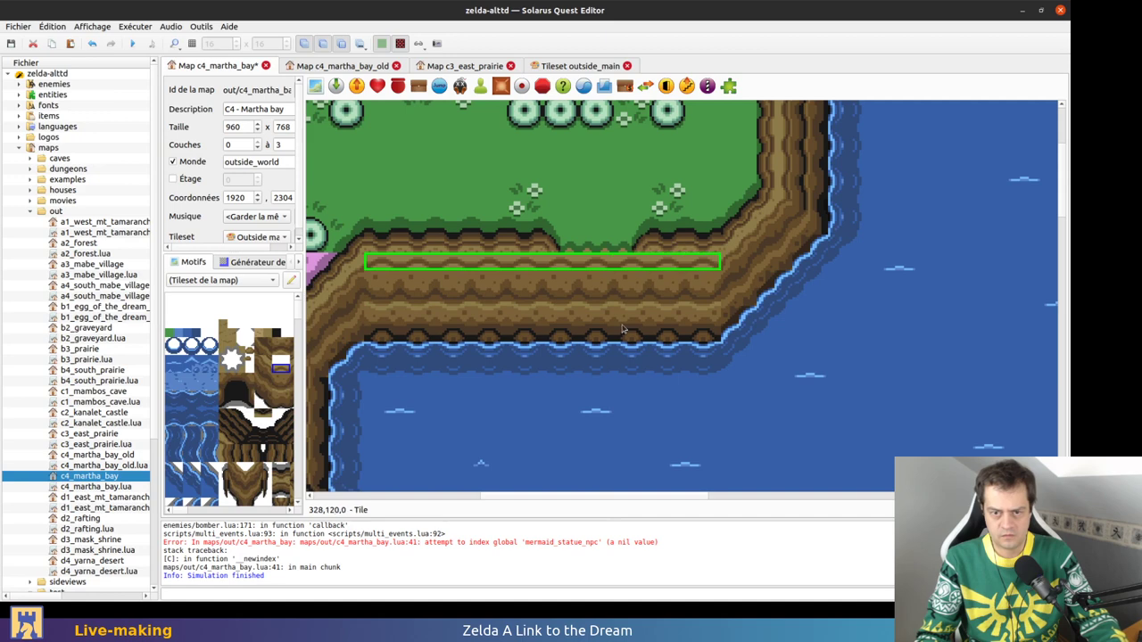
Extend the grass tile at the western end of the northern cliff over the pink gap and save the map
{"action": "middle_click_drag", "start_coordinate": [624, 329], "coordinate": [863, 296]}
{"action": "left_click", "coordinate": [480, 356]}
{"action": "scroll", "coordinate": [482, 355], "scroll_direction": "down", "scroll_amount": 4}
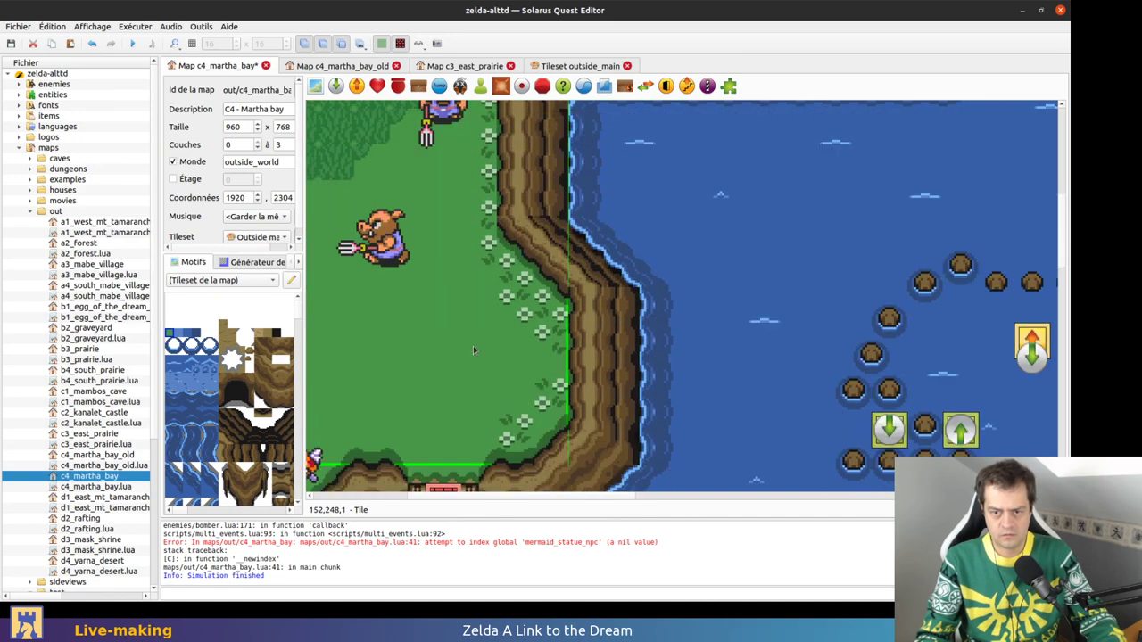
{"action": "scroll", "coordinate": [444, 354], "scroll_direction": "down", "scroll_amount": 1, "text": "ctrl"}
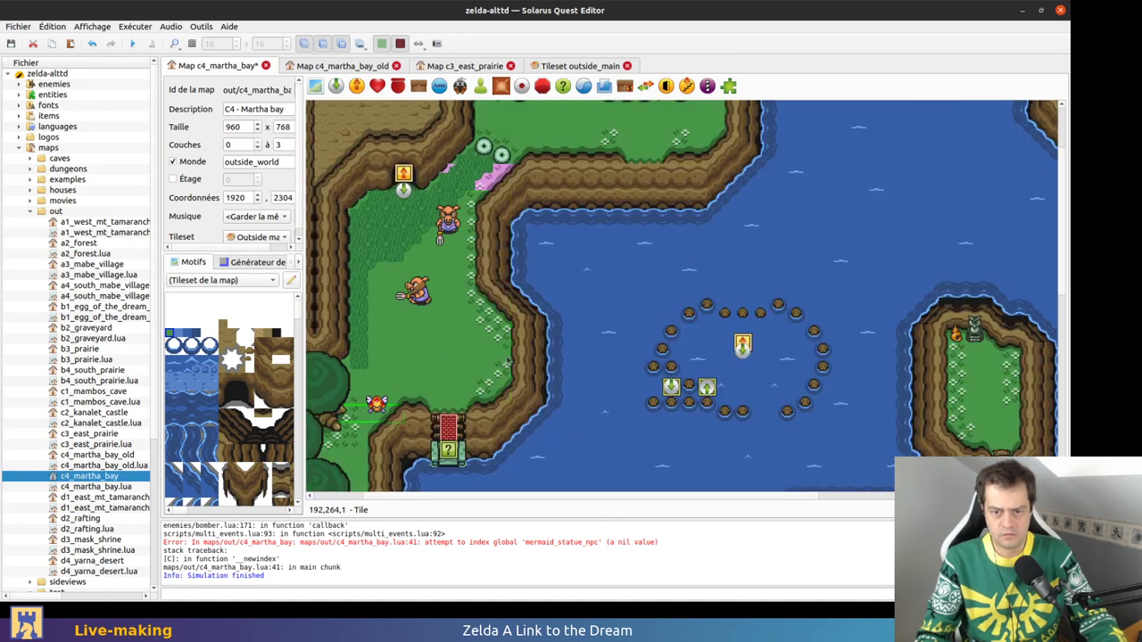
{"action": "scroll", "coordinate": [482, 294], "scroll_direction": "up", "scroll_amount": 2}
{"action": "left_click", "coordinate": [482, 285]}
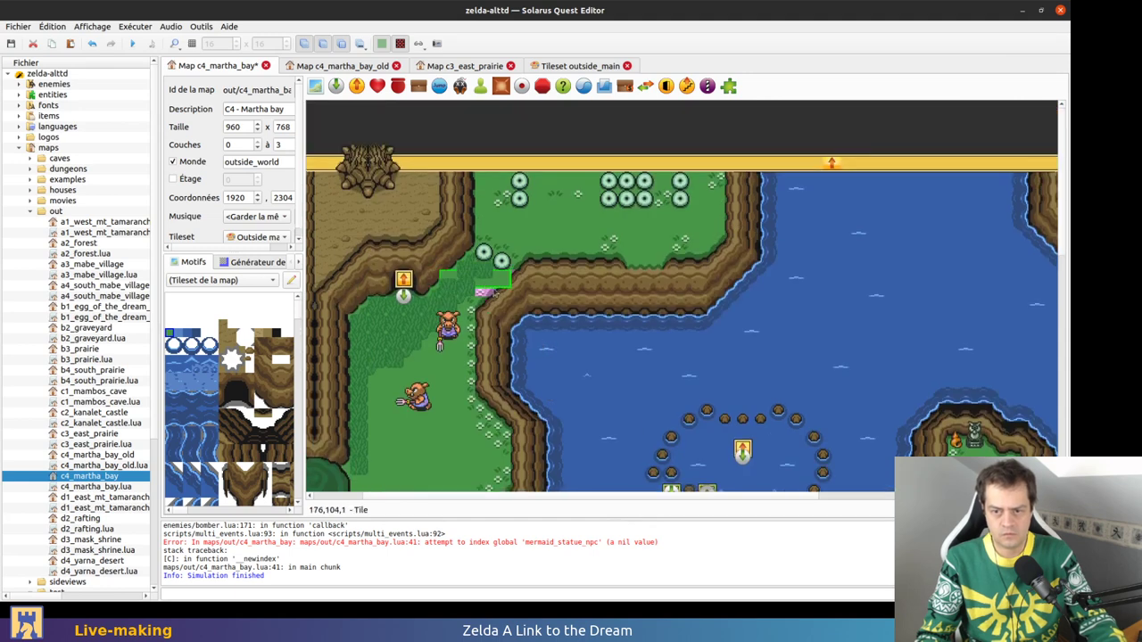
{"action": "left_click_drag", "start_coordinate": [488, 299], "coordinate": [513, 300]}
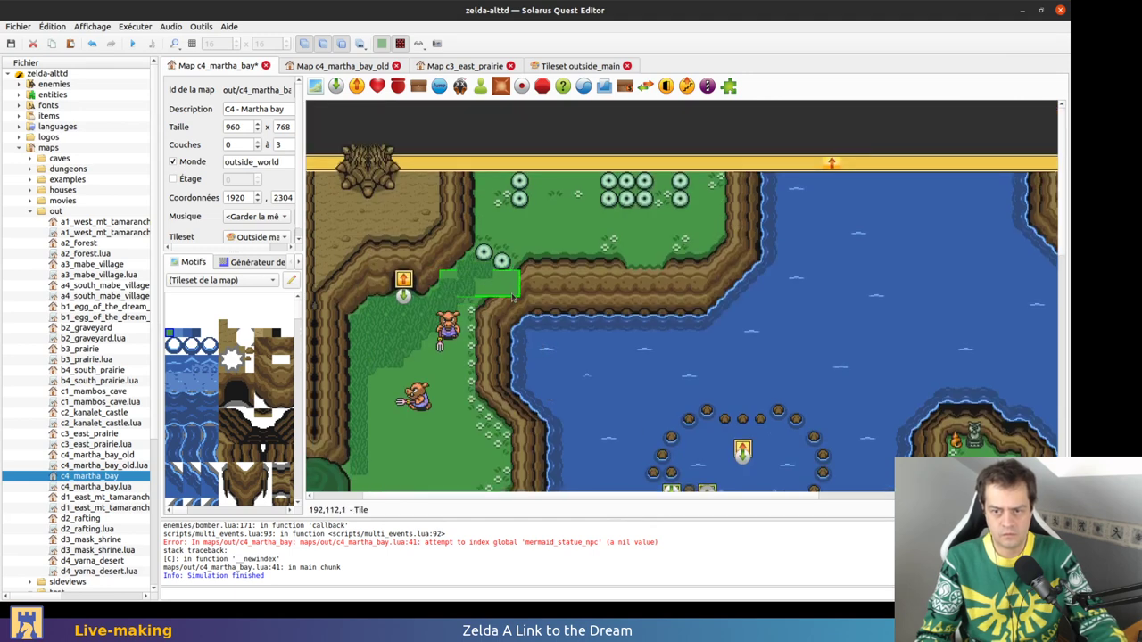
{"action": "left_click", "coordinate": [586, 372]}
{"action": "key", "text": "ctrl+s"}
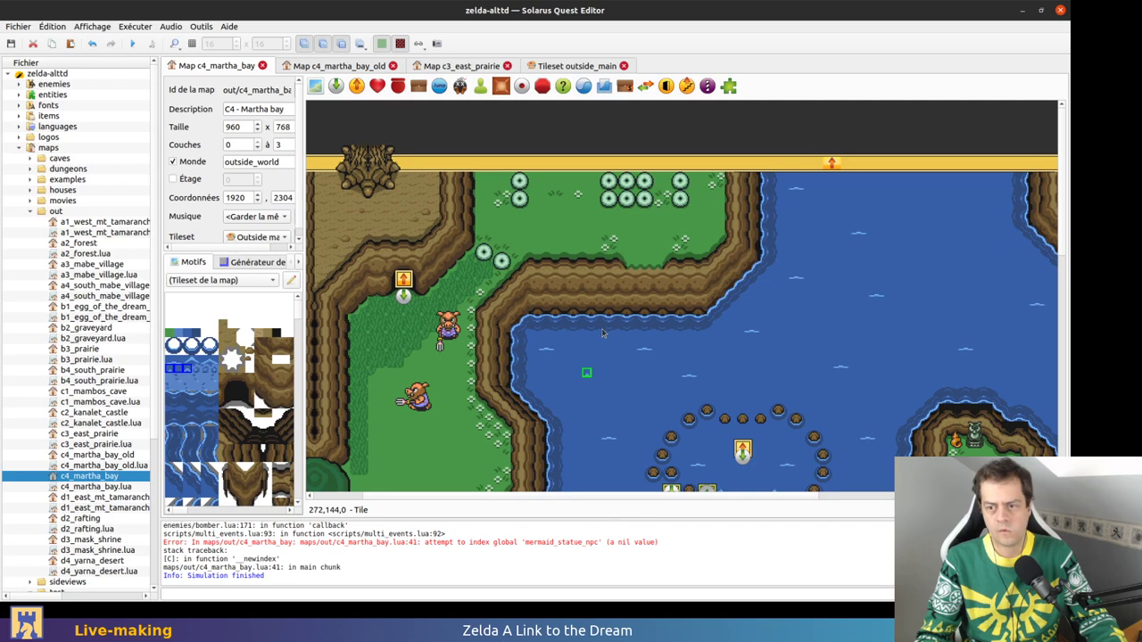
Copy the red steps group beyond the map's western edge, paste it into the northern cliff and save the map
{"action": "scroll", "coordinate": [602, 333], "scroll_direction": "down", "scroll_amount": 5}
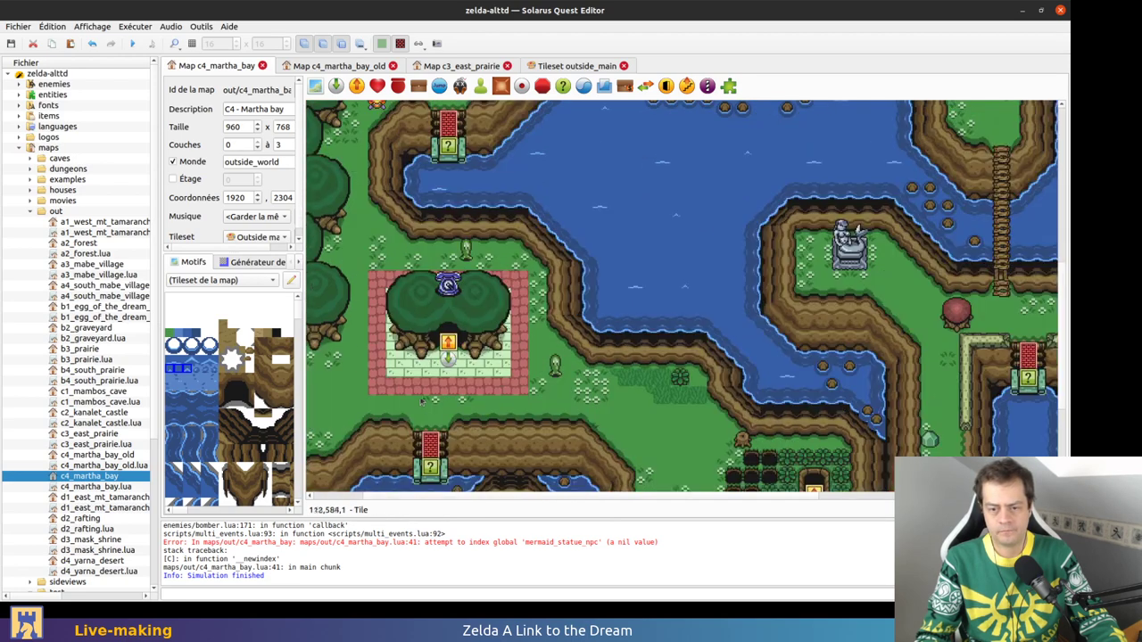
{"action": "scroll", "coordinate": [423, 406], "scroll_direction": "up", "scroll_amount": 5}
{"action": "scroll", "coordinate": [368, 288], "scroll_direction": "left", "scroll_amount": 1, "text": "shift"}
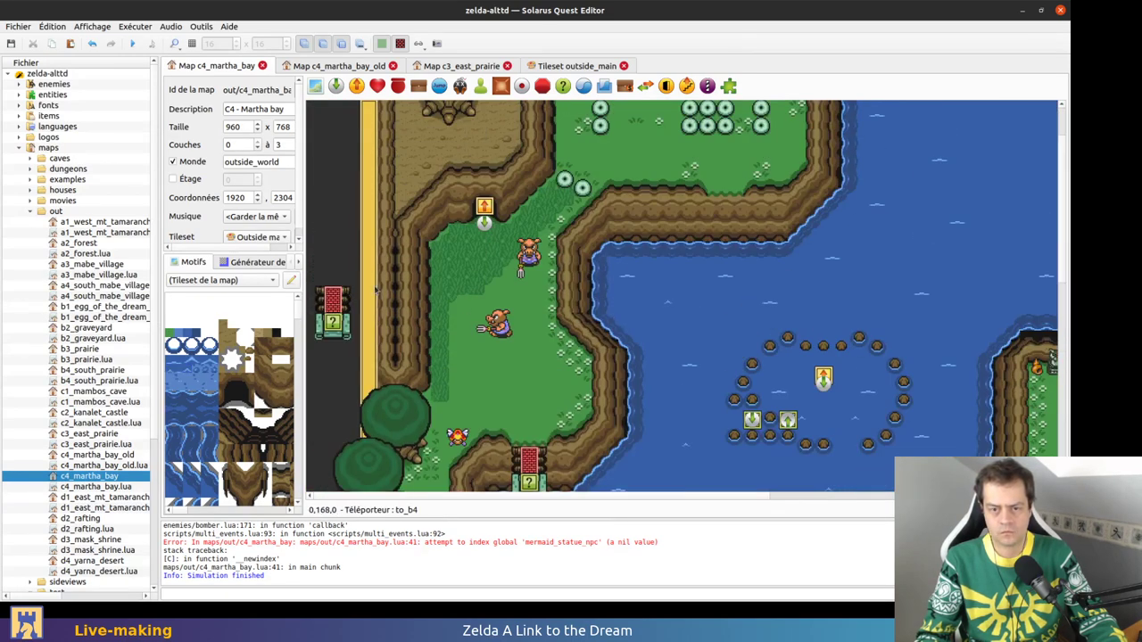
{"action": "left_click_drag", "start_coordinate": [357, 267], "coordinate": [307, 347]}
{"action": "key", "text": "ctrl+c"}
{"action": "key", "text": "ctrl+v"}
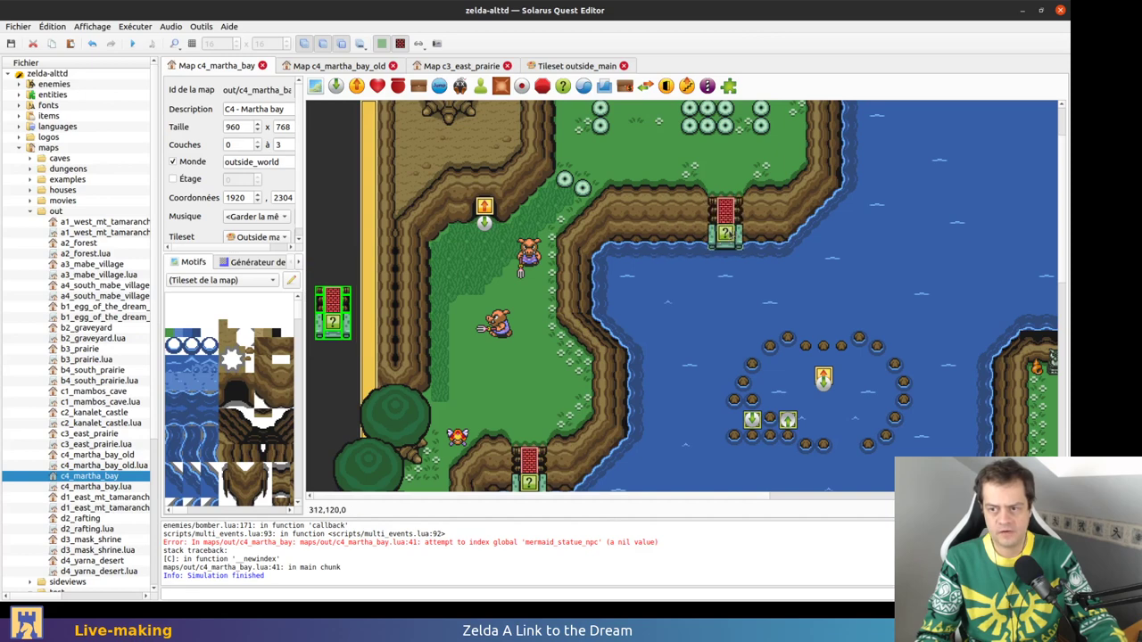
{"action": "left_click", "coordinate": [725, 223]}
{"action": "key", "text": "ctrl+s"}
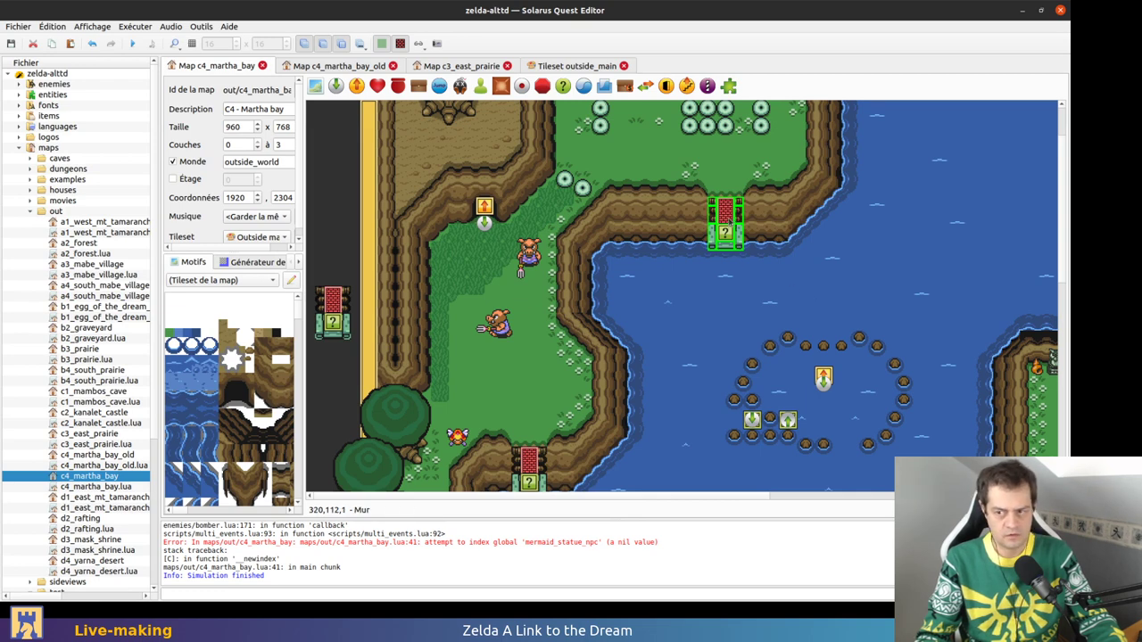
Shift the pasted steps group off the cliff, examine the tiles with layers 0 and 1 hidden in turn, and undo the shift
{"action": "left_click_drag", "start_coordinate": [730, 223], "coordinate": [731, 302]}
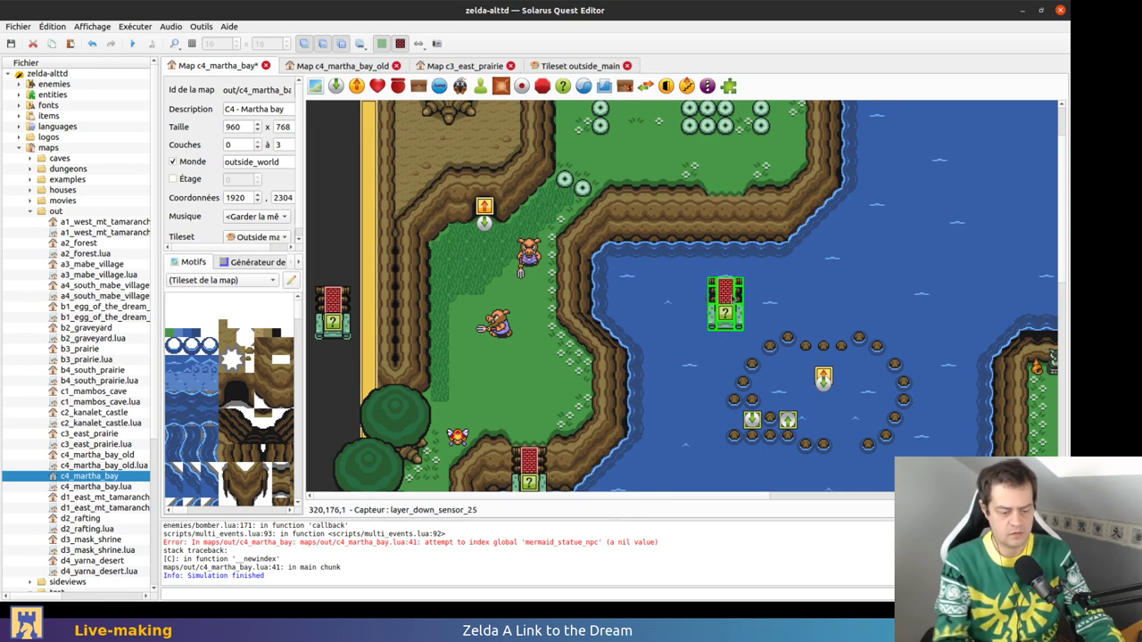
{"action": "key", "text": "0"}
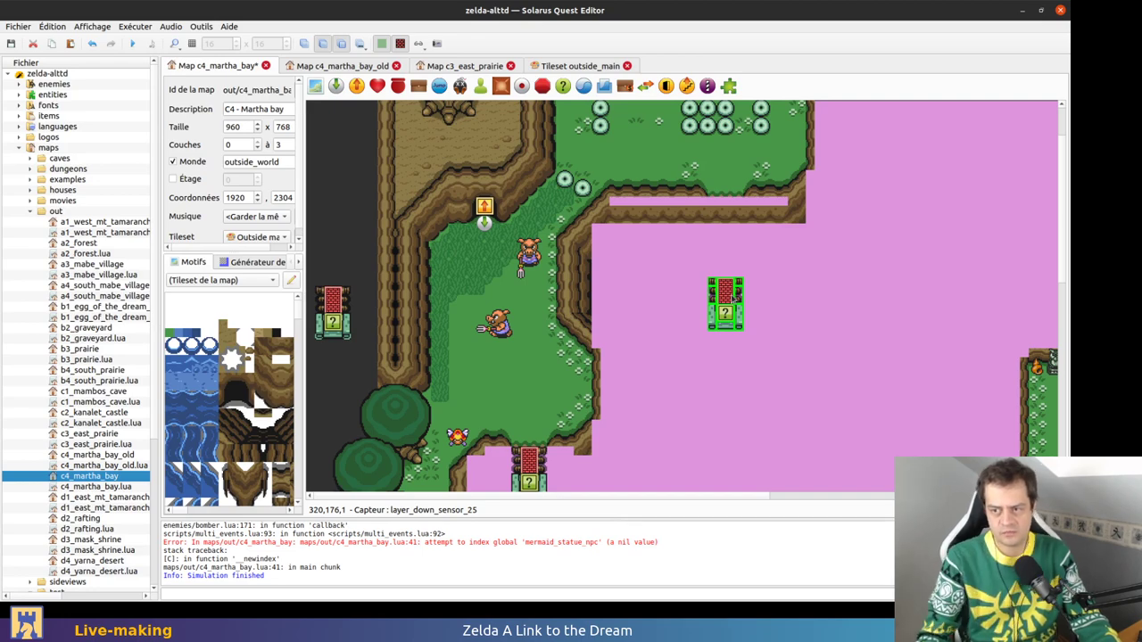
{"action": "scroll", "coordinate": [731, 298], "scroll_direction": "down", "scroll_amount": 7}
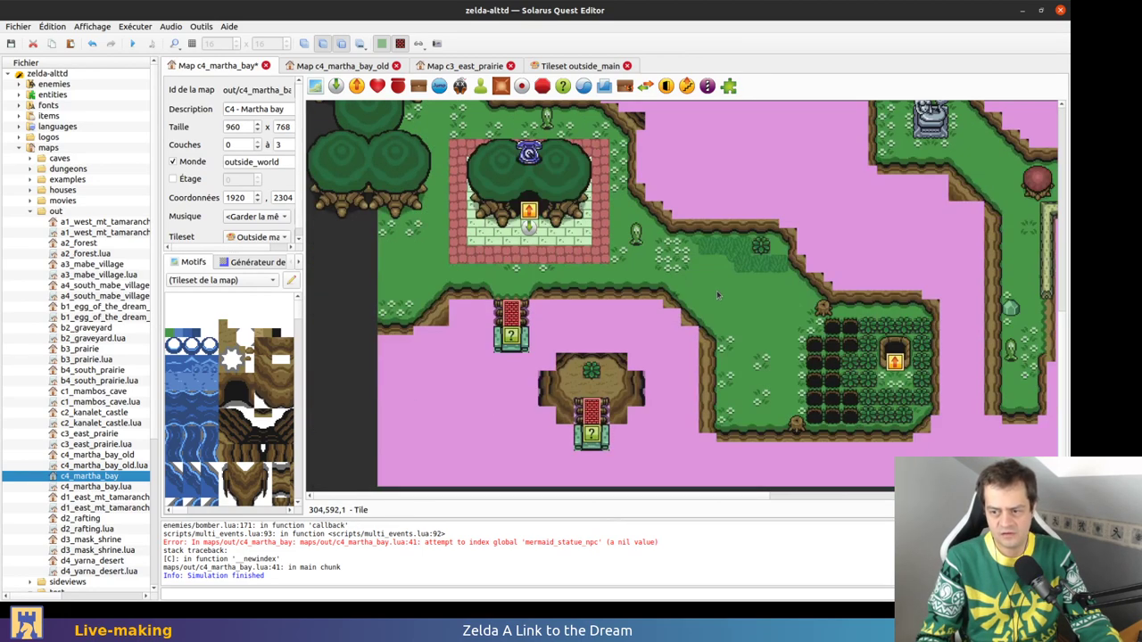
{"action": "scroll", "coordinate": [719, 295], "scroll_direction": "up", "scroll_amount": 7}
{"action": "key", "text": "0"}
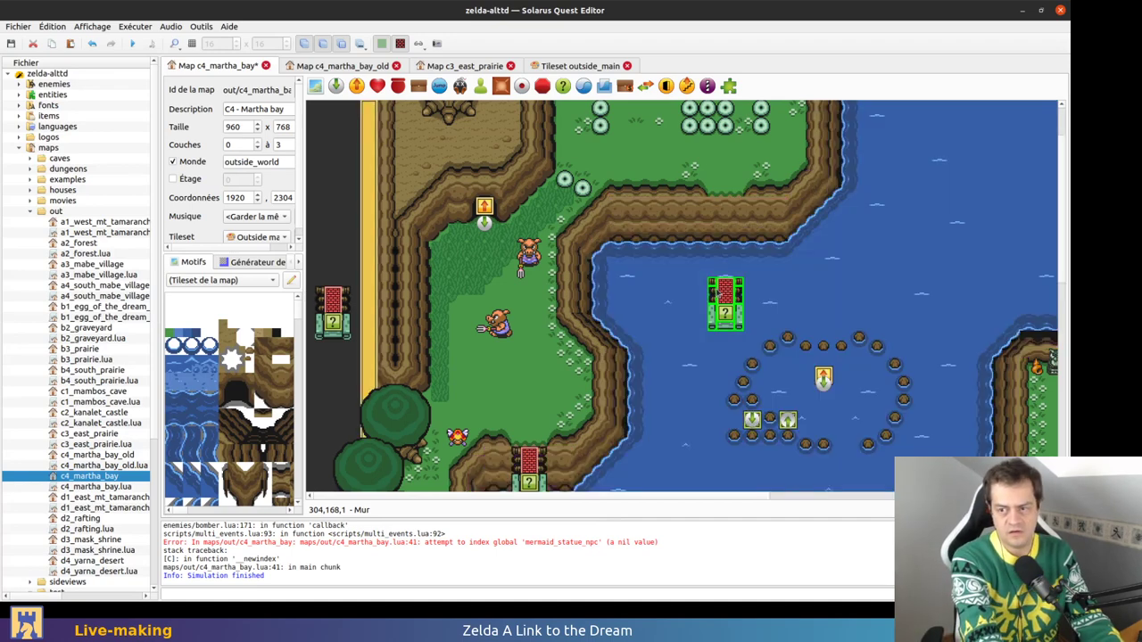
{"action": "key", "text": "1"}
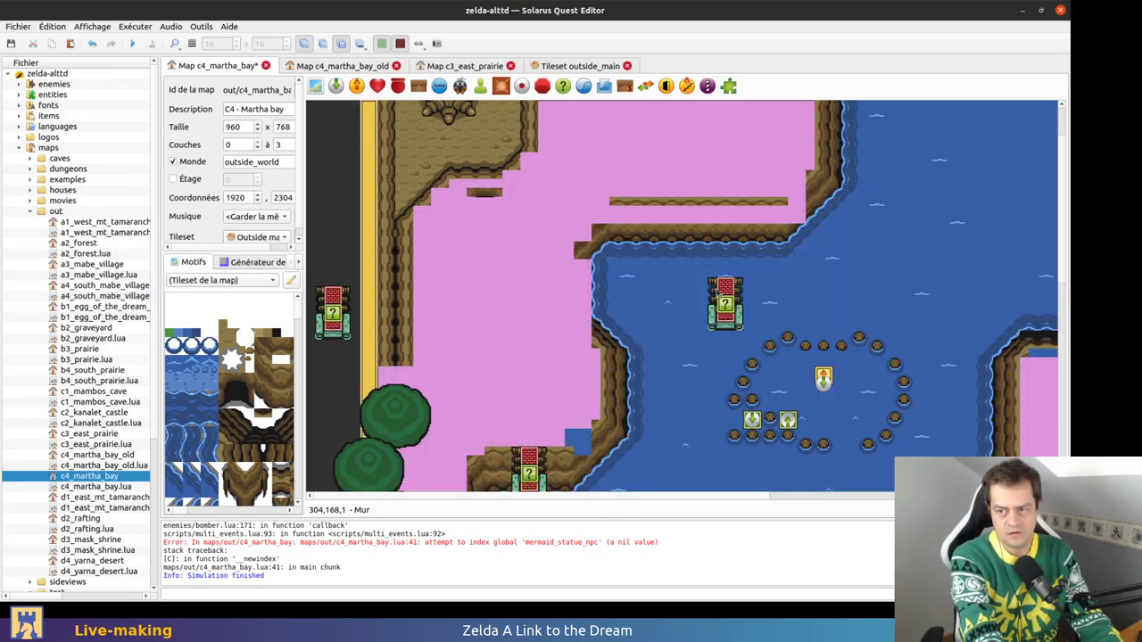
{"action": "key", "text": "1"}
{"action": "key", "text": "1"}
{"action": "key", "text": "1"}
{"action": "key", "text": "0"}
{"action": "key", "text": "1"}
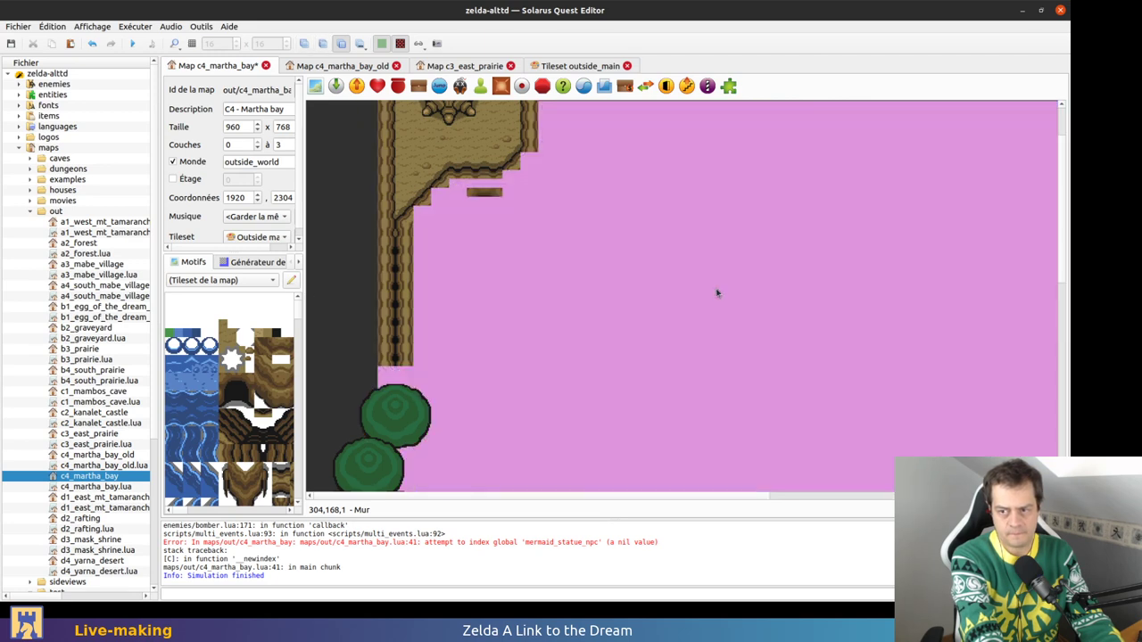
{"action": "key", "text": "0"}
{"action": "key", "text": "1"}
{"action": "key", "text": "ctrl+z"}
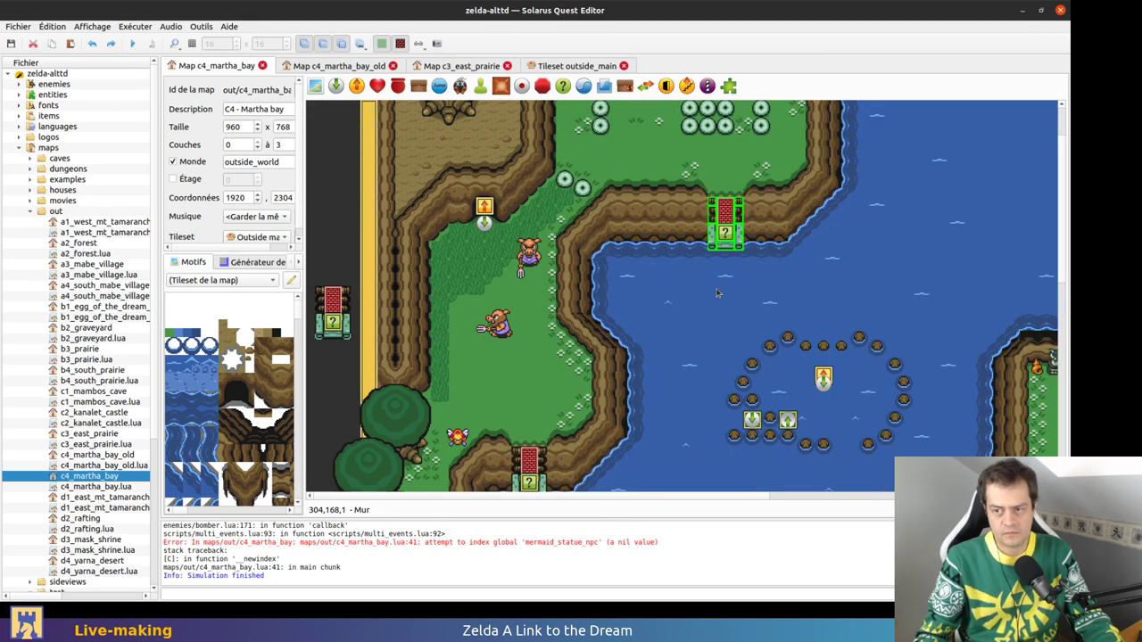
Try to put the northern cliff's middle strip on layer 0 and delete the strip tiles east of the steps
{"action": "left_click", "coordinate": [686, 219]}
{"action": "right_click", "coordinate": [687, 223]}
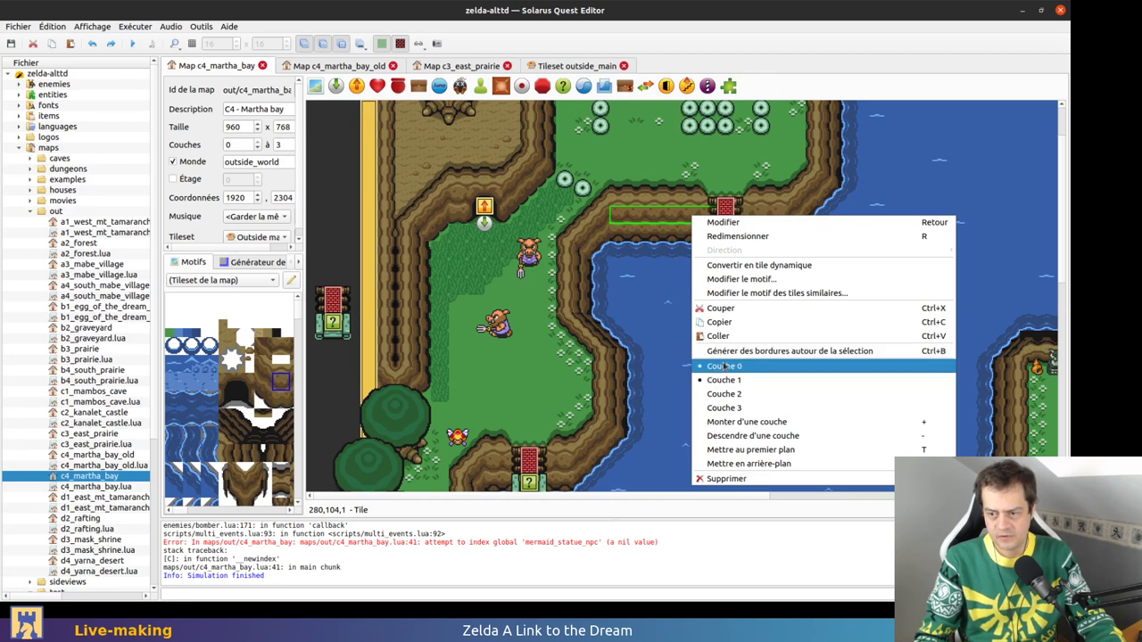
{"action": "left_click", "coordinate": [724, 366]}
{"action": "left_click", "coordinate": [765, 222]}
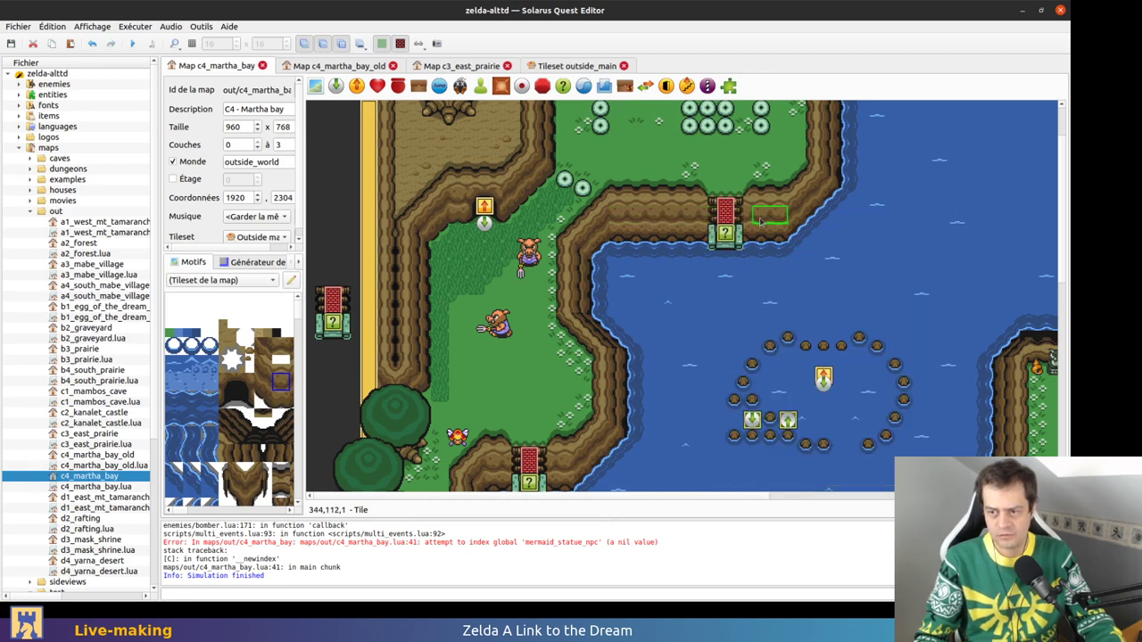
{"action": "key", "text": "Delete"}
{"action": "left_click", "coordinate": [695, 221]}
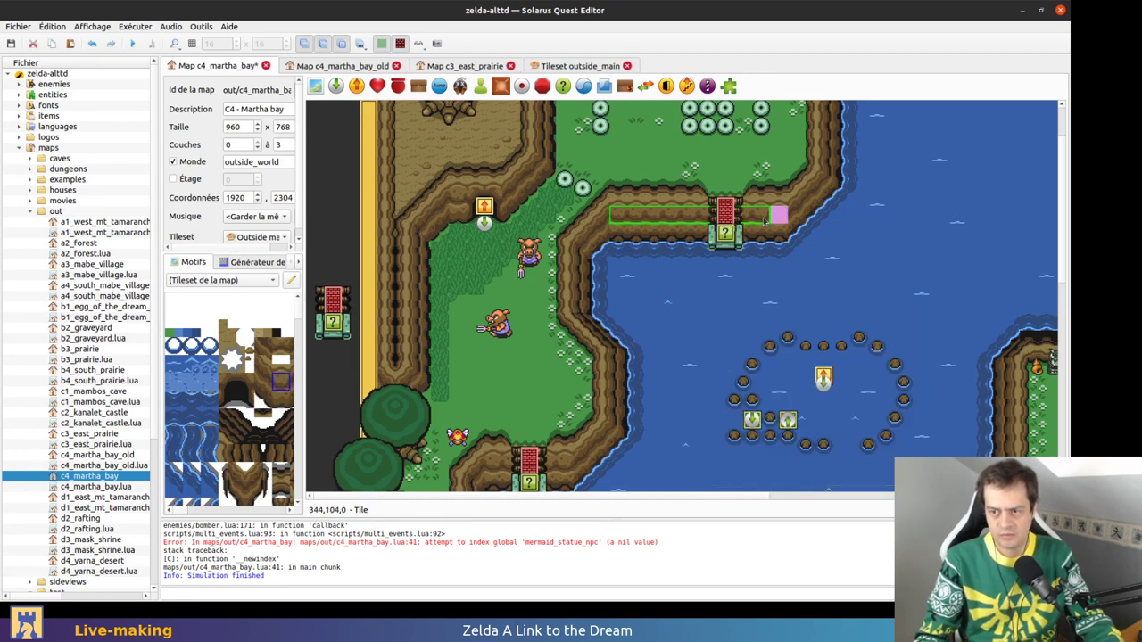
{"action": "key", "text": "ctrl+z"}
{"action": "right_click", "coordinate": [780, 234]}
{"action": "left_click", "coordinate": [760, 235]}
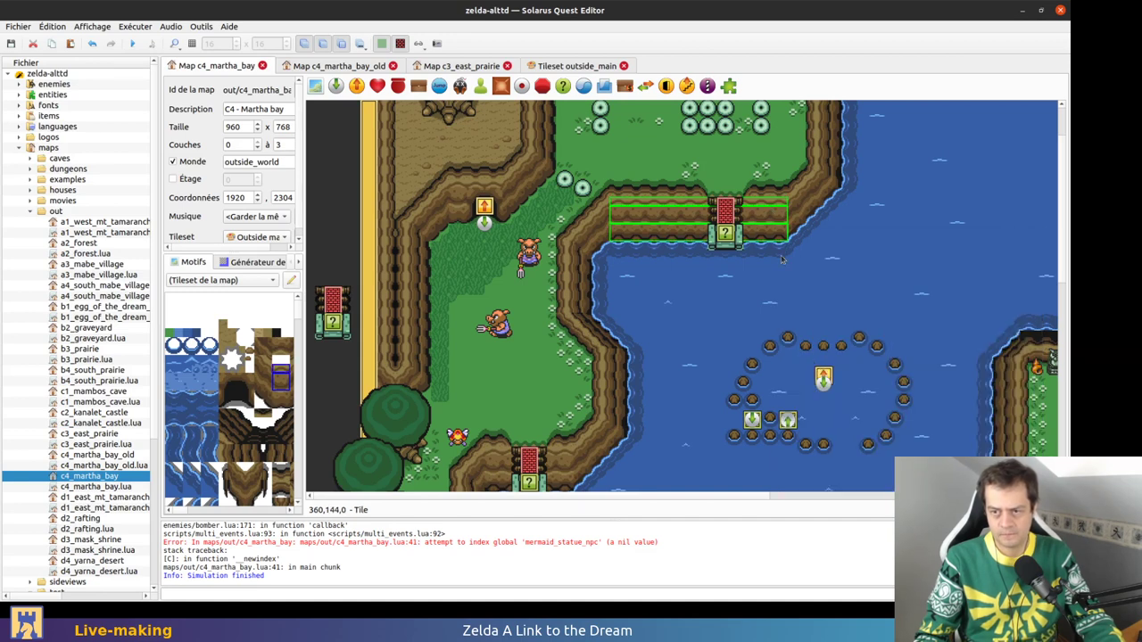
{"action": "key", "text": "Delete"}
{"action": "key", "text": "ctrl+s"}
{"action": "left_click", "coordinate": [769, 186]}
{"action": "left_click", "coordinate": [821, 253]}
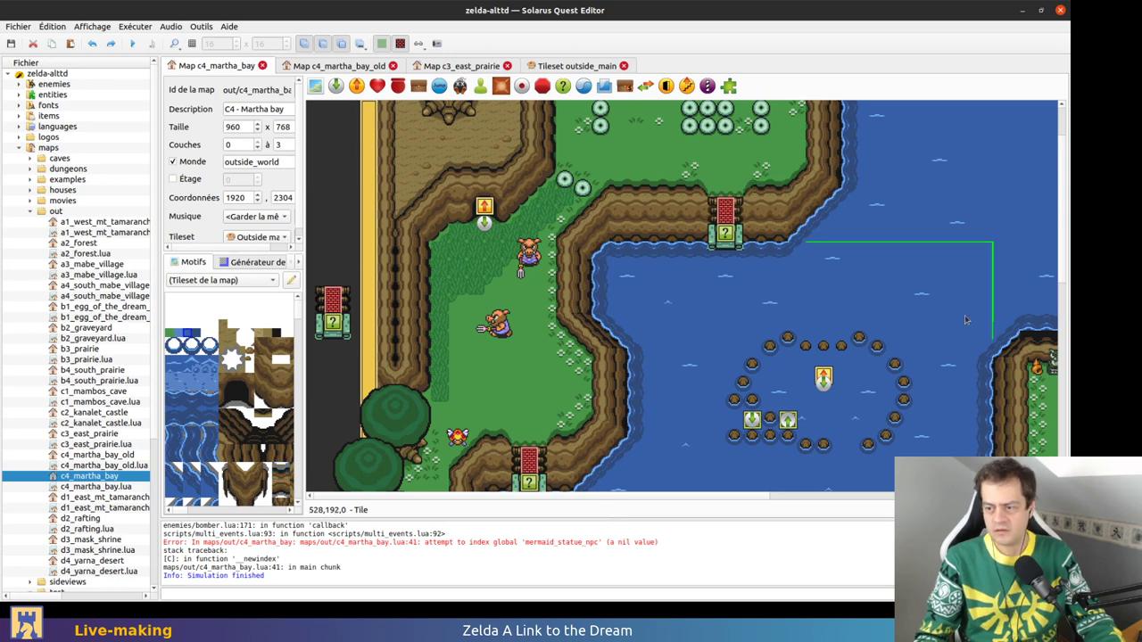
Delete the red stairs, side pillars, stone base and sensor pieces of the old steps group on the northeastern cliff
{"action": "scroll", "coordinate": [979, 314], "scroll_direction": "right", "scroll_amount": 4}
{"action": "scroll", "coordinate": [848, 295], "scroll_direction": "up", "scroll_amount": 2}
{"action": "scroll", "coordinate": [700, 273], "scroll_direction": "right", "scroll_amount": 2}
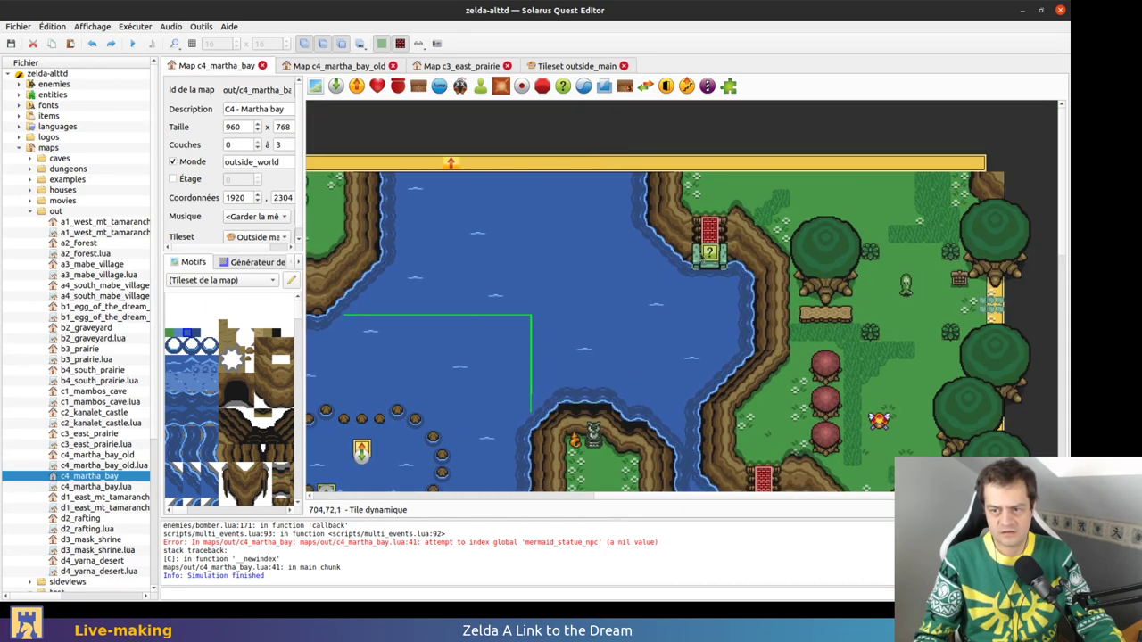
{"action": "scroll", "coordinate": [746, 206], "scroll_direction": "up", "scroll_amount": 1, "text": "ctrl"}
{"action": "left_click", "coordinate": [666, 250]}
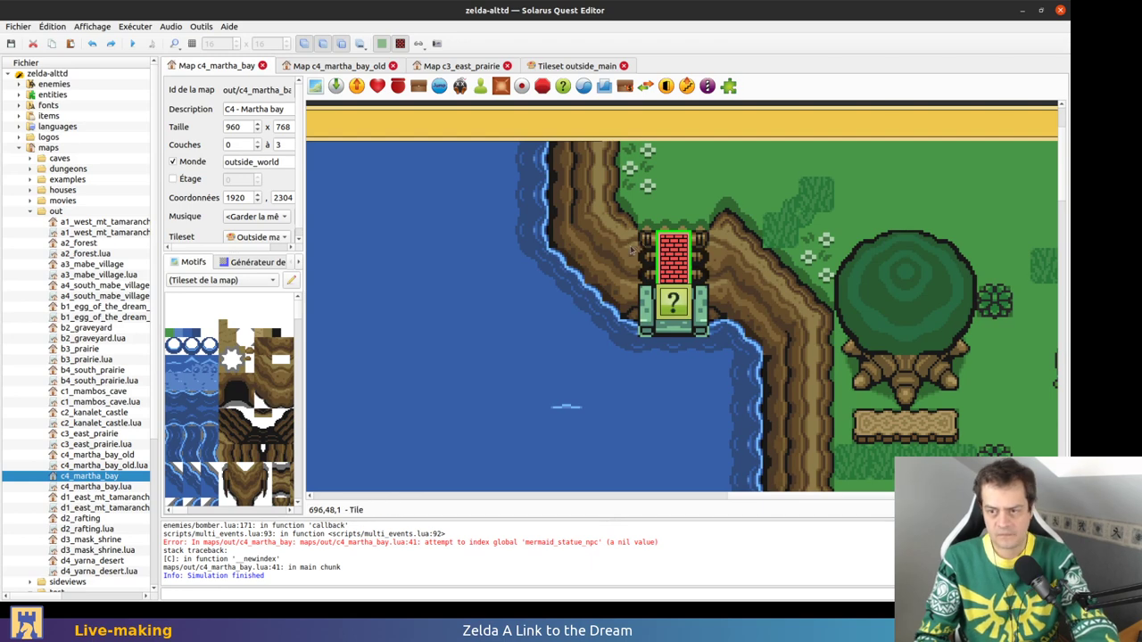
{"action": "key", "text": "Delete"}
{"action": "left_click", "coordinate": [651, 245]}
{"action": "key", "text": "Delete"}
{"action": "left_click", "coordinate": [671, 253]}
{"action": "key", "text": "Delete"}
{"action": "left_click", "coordinate": [685, 243]}
{"action": "key", "text": "Delete"}
{"action": "left_click", "coordinate": [699, 244]}
{"action": "left_click", "coordinate": [689, 261]}
{"action": "key", "text": "Delete"}
{"action": "left_click", "coordinate": [676, 274]}
{"action": "key", "text": "Delete"}
{"action": "left_click", "coordinate": [675, 299]}
{"action": "key", "text": "Delete"}
{"action": "left_click", "coordinate": [676, 316]}
{"action": "key", "text": "Delete"}
{"action": "left_click", "coordinate": [644, 330]}
{"action": "key", "text": "Delete"}
{"action": "left_click", "coordinate": [671, 313]}
{"action": "key", "text": "Delete"}
{"action": "left_click", "coordinate": [698, 309]}
{"action": "key", "text": "Delete"}
{"action": "left_click", "coordinate": [699, 274]}
{"action": "left_click", "coordinate": [684, 271]}
{"action": "key", "text": "Delete"}
{"action": "left_click", "coordinate": [650, 278]}
{"action": "key", "text": "Delete"}
{"action": "left_click", "coordinate": [651, 312]}
{"action": "key", "text": "Delete"}
{"action": "left_click", "coordinate": [650, 311]}
{"action": "key", "text": "Delete"}
{"action": "left_click", "coordinate": [650, 278]}
{"action": "left_click", "coordinate": [703, 279]}
{"action": "key", "text": "Delete"}
{"action": "left_click", "coordinate": [702, 307]}
{"action": "key", "text": "Delete"}
{"action": "left_click", "coordinate": [687, 313]}
With layer 1 hidden, clear the leftover pieces and close the northeastern gap with continuous cliff and shoreline tiles on layer 0
{"action": "left_click_drag", "start_coordinate": [668, 232], "coordinate": [687, 255]}
{"action": "key", "text": "1"}
{"action": "left_click", "coordinate": [682, 240]}
{"action": "mouse_move", "coordinate": [621, 217]}
{"action": "left_mouse_down"}
{"action": "mouse_move", "coordinate": [719, 256]}
{"action": "mouse_move", "coordinate": [687, 326]}
{"action": "left_mouse_up"}
{"action": "key", "text": "Delete"}
{"action": "left_click", "coordinate": [704, 266]}
{"action": "left_click", "coordinate": [687, 326]}
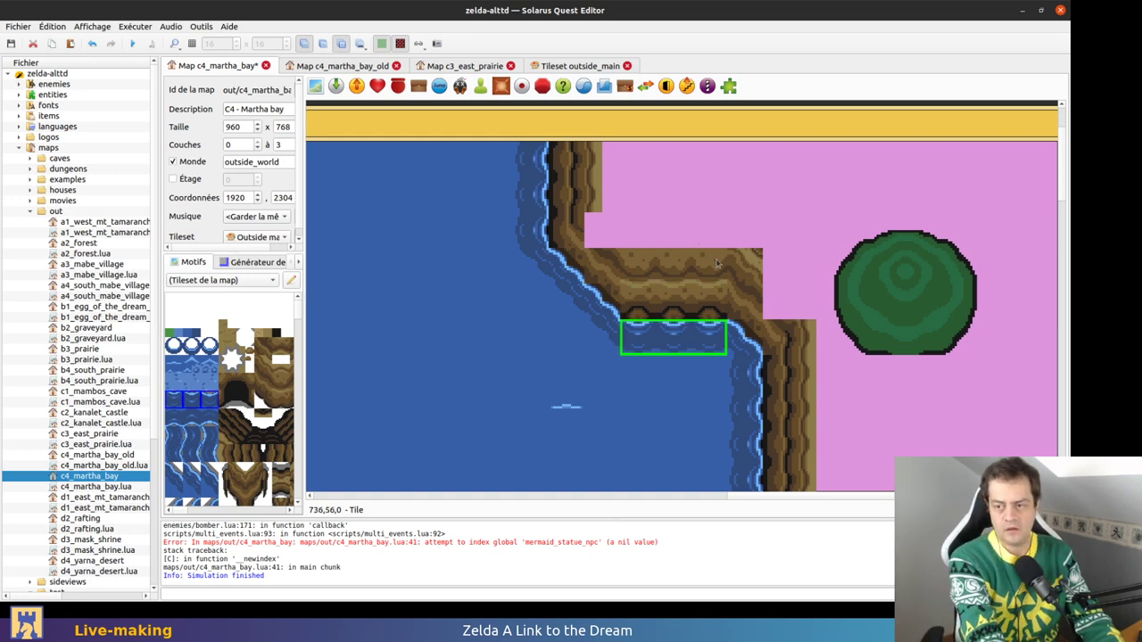
{"action": "key", "text": "0"}
{"action": "key", "text": "1"}
Move the northeastern cliff's upper strip to layer 0 and delete the short strip tile east of it
{"action": "right_click", "coordinate": [677, 241]}
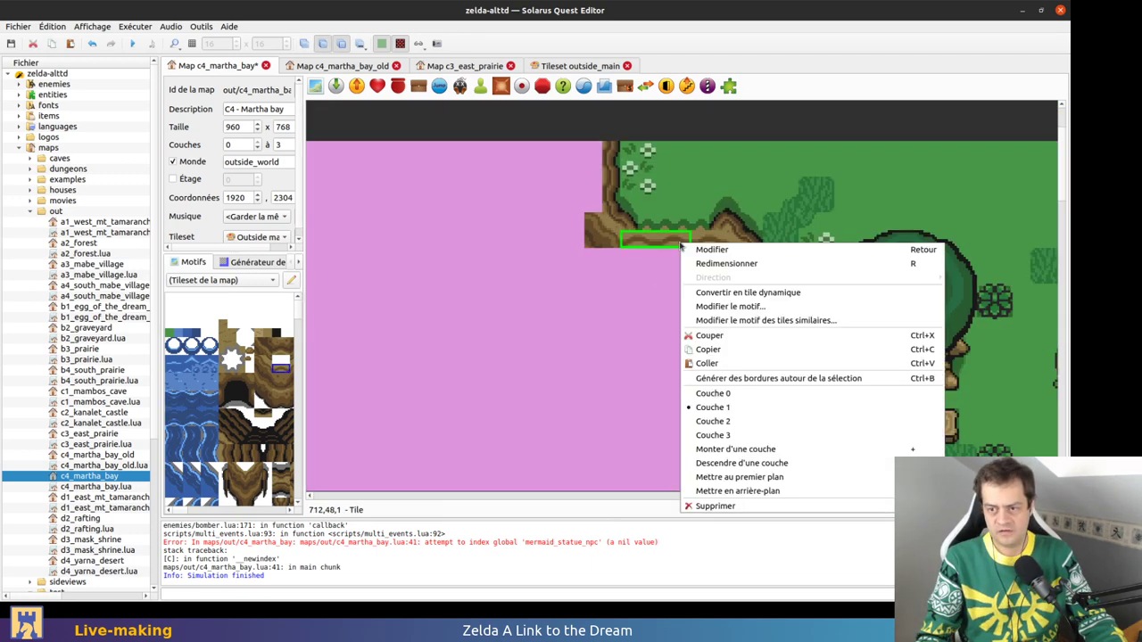
{"action": "left_click", "coordinate": [691, 383]}
{"action": "left_click", "coordinate": [711, 246]}
{"action": "key", "text": "Delete"}
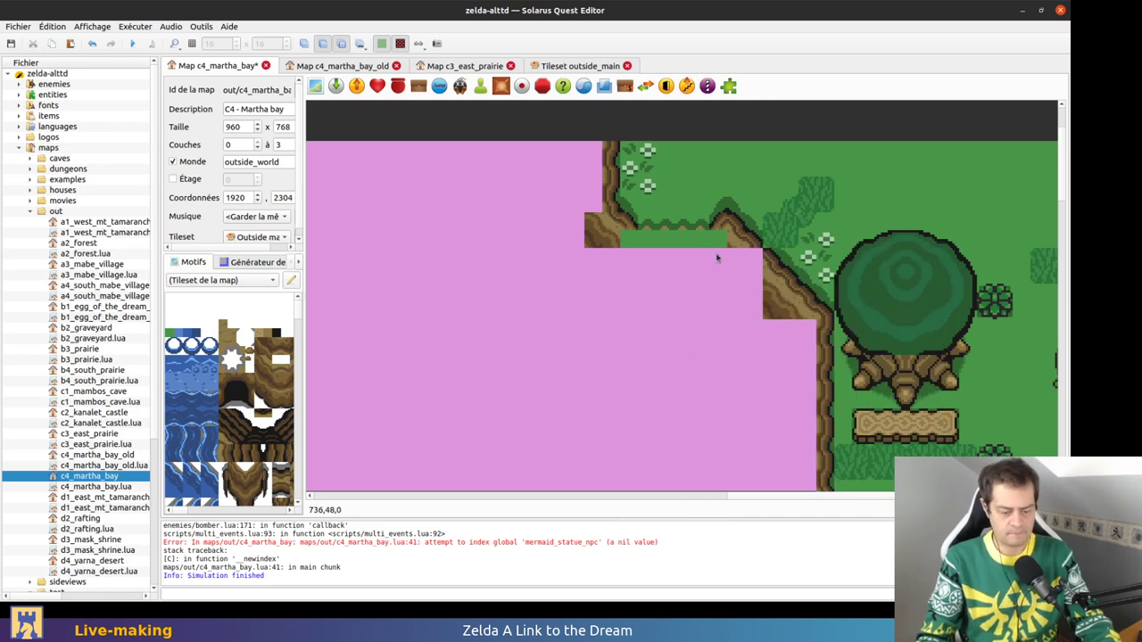
Stretch the upper strip eastwards to the northeastern diagonal cliff and raise the grass tile's bottom edge clear of it
{"action": "key", "text": "ctrl+1"}
{"action": "key", "text": "ctrl+1"}
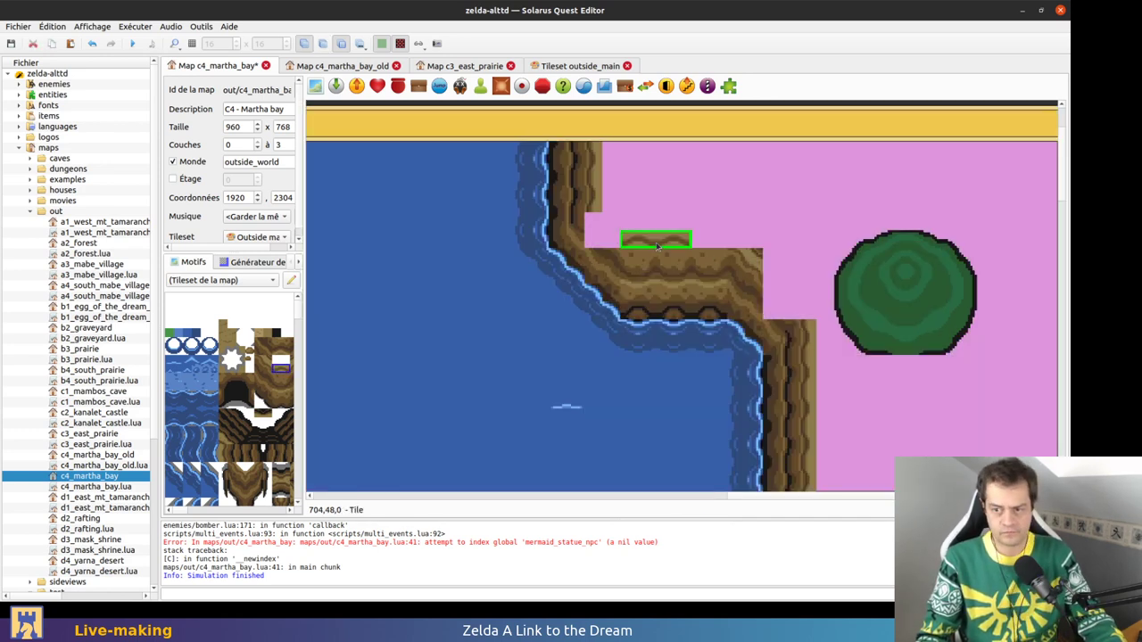
{"action": "left_click", "coordinate": [658, 242]}
{"action": "key", "text": "r"}
{"action": "key", "text": "ctrl+1"}
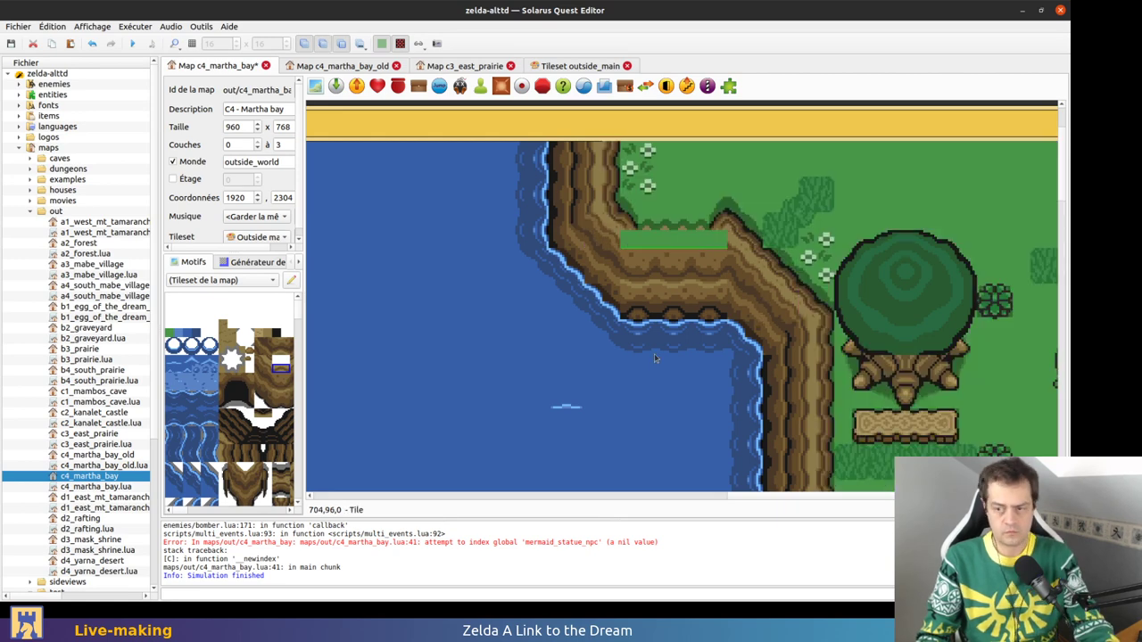
{"action": "key", "text": "ctrl+s"}
{"action": "key", "text": "ctrl+z"}
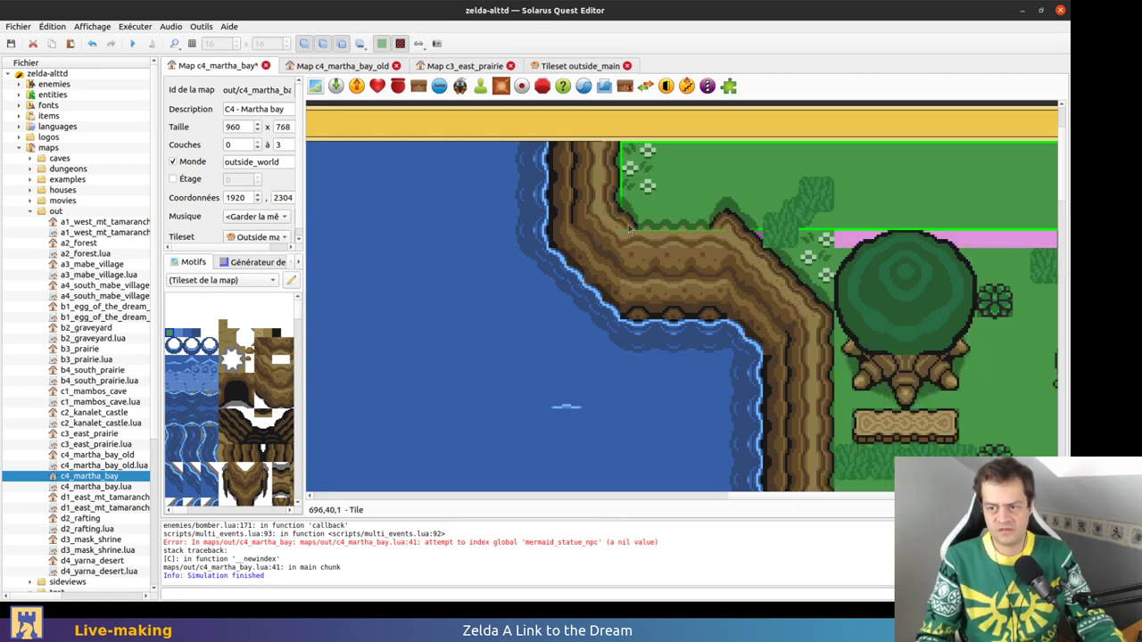
Paste a copy of the grass tile, reduce it to a thin strip covering the pink gap and send it to the back
{"action": "middle_click_drag", "start_coordinate": [853, 228], "coordinate": [596, 310]}
{"action": "key", "text": "ctrl+v"}
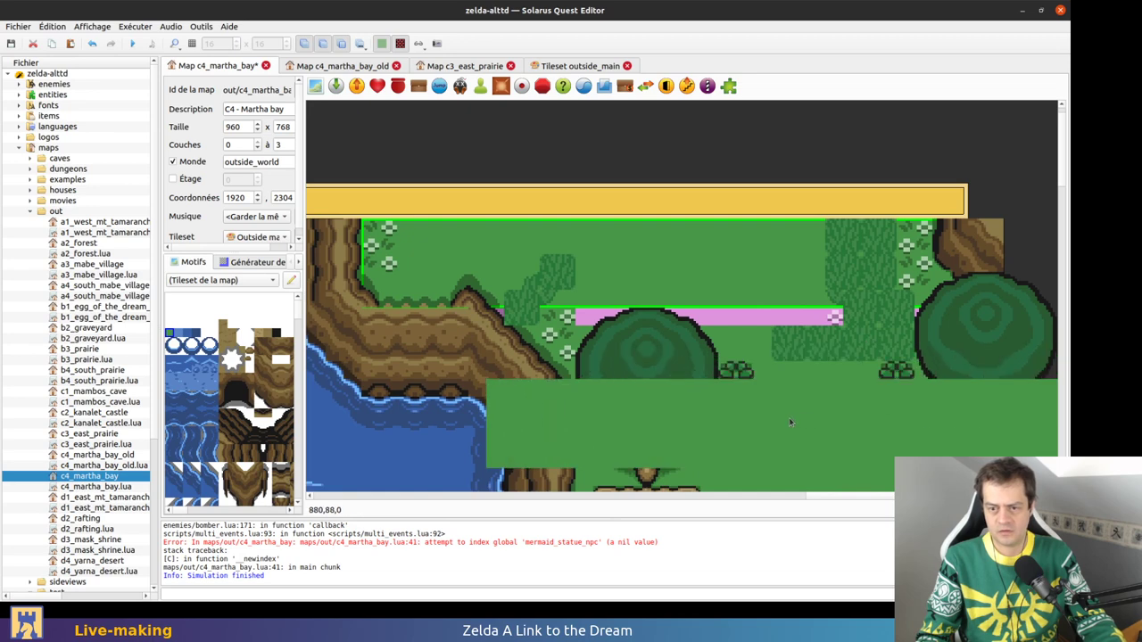
{"action": "left_click_drag", "start_coordinate": [800, 358], "coordinate": [888, 319]}
{"action": "key", "text": "ctrl+z"}
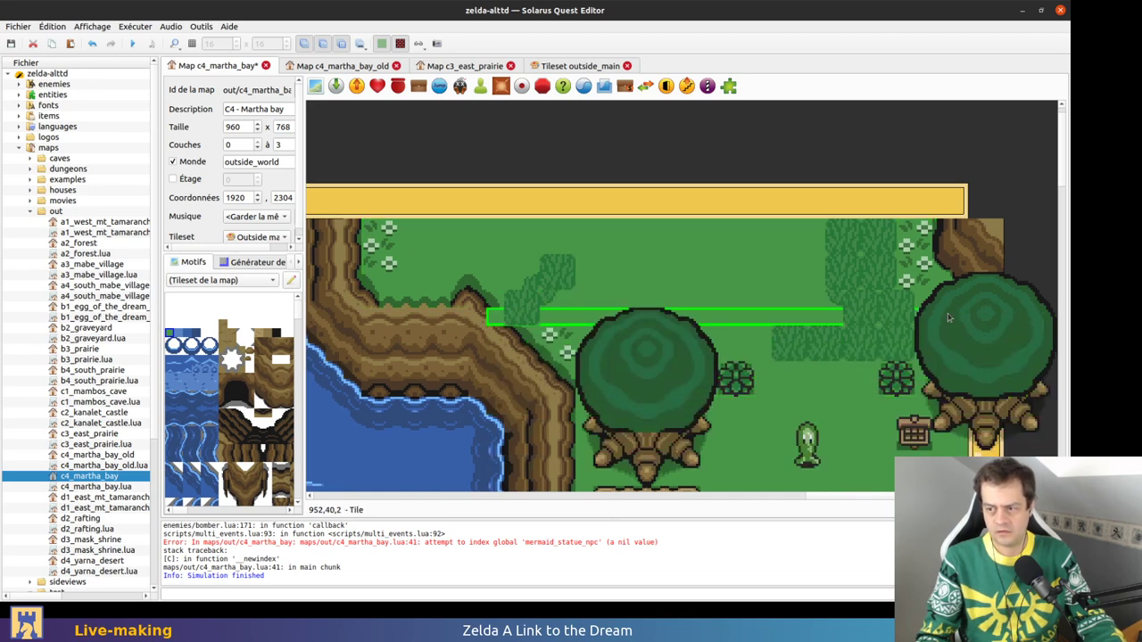
{"action": "key", "text": "b"}
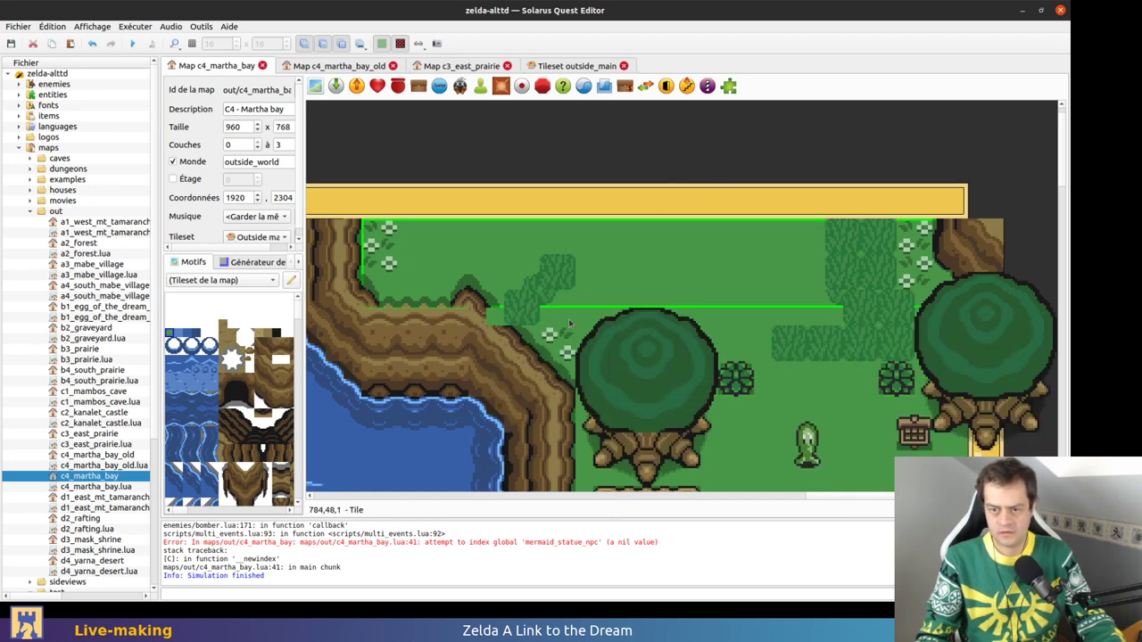
Paste a clean copy of the red steps onto the repaired northeastern cliff
{"action": "key", "text": "ctrl+z"}
{"action": "key", "text": "ctrl+z"}
{"action": "key", "text": "ctrl+z"}
{"action": "key", "text": "ctrl+z"}
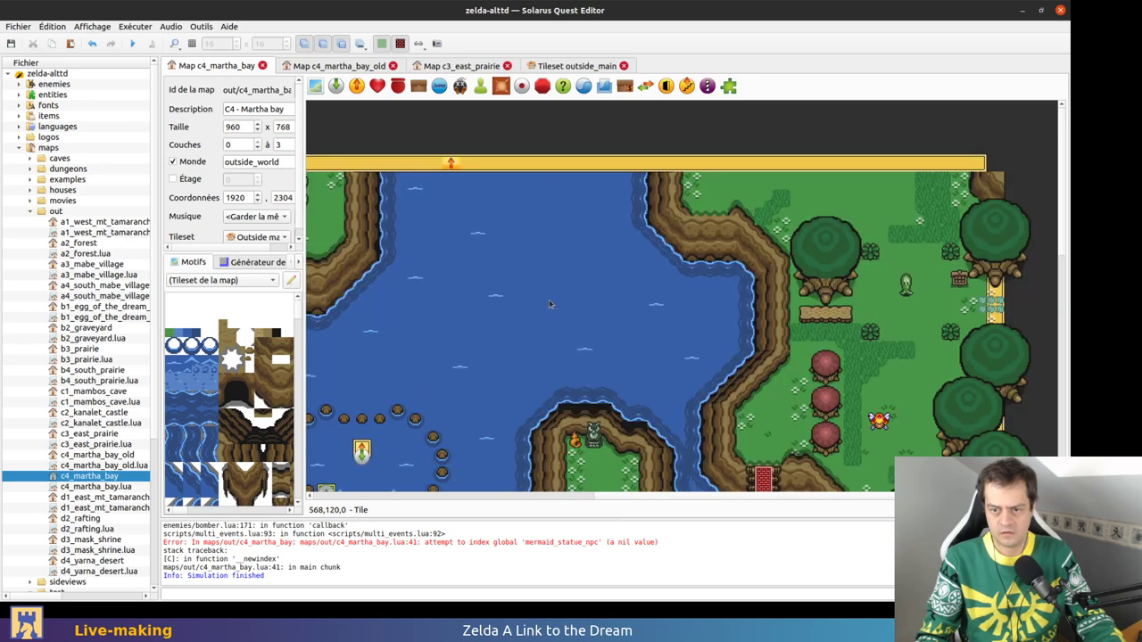
{"action": "middle_click_drag", "start_coordinate": [948, 336], "coordinate": [1066, 331]}
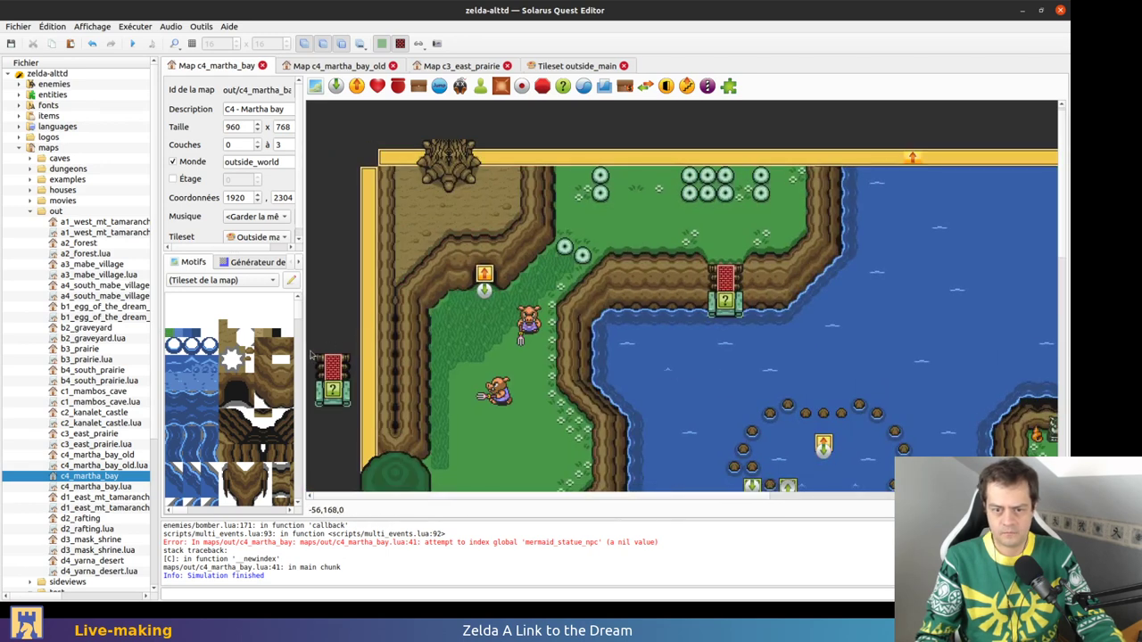
{"action": "scroll", "coordinate": [482, 361], "scroll_direction": "right", "scroll_amount": 5}
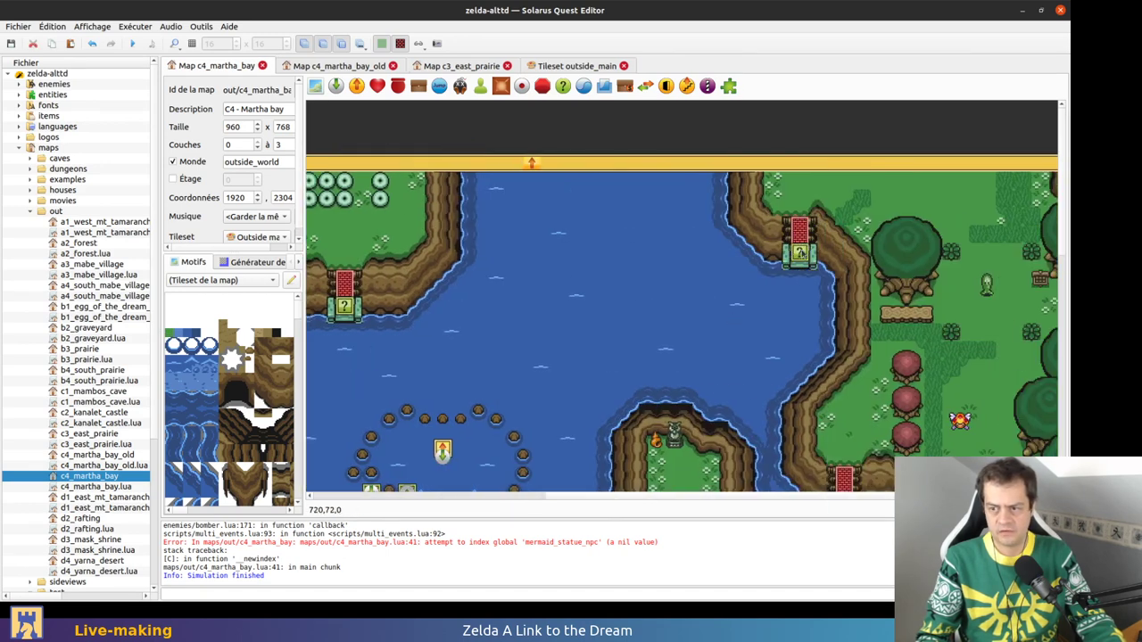
Delete the red wall and the brown post pieces of the old steps on the eastern cliff south of the red trees
{"action": "scroll", "coordinate": [798, 257], "scroll_direction": "down", "scroll_amount": 3, "text": "ctrl"}
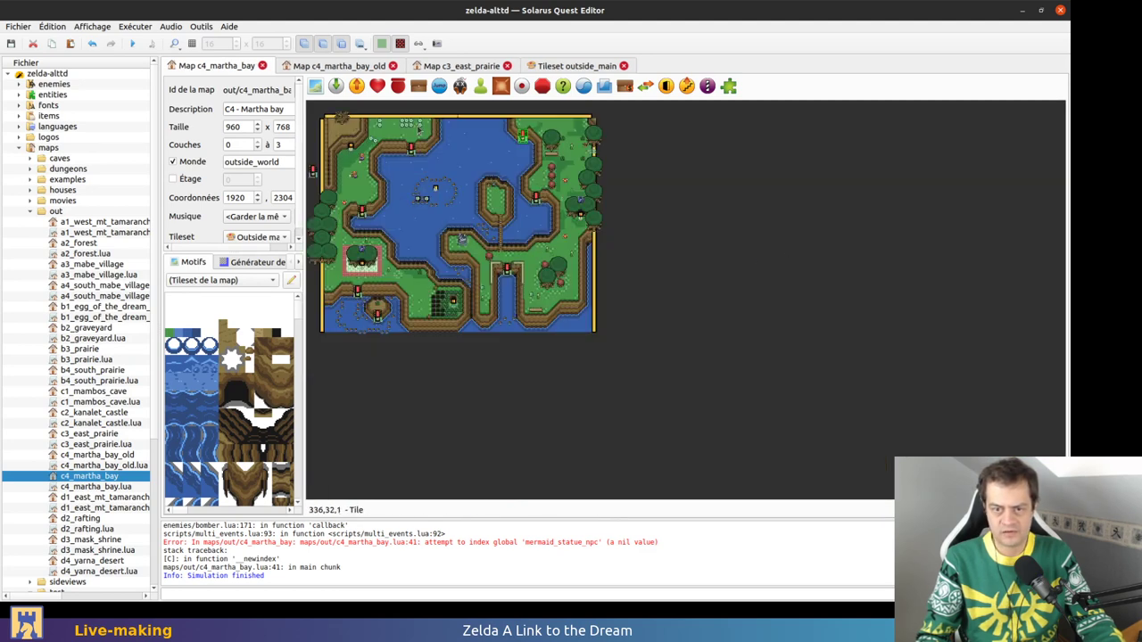
{"action": "scroll", "coordinate": [595, 181], "scroll_direction": "up", "scroll_amount": 5, "text": "ctrl"}
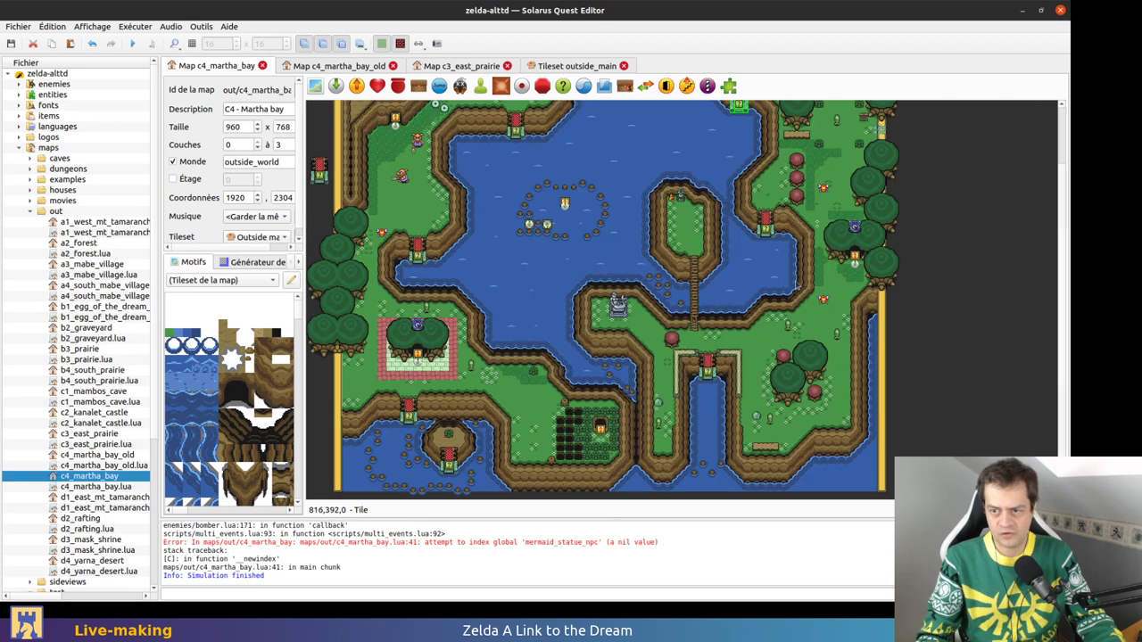
{"action": "left_click", "coordinate": [644, 252]}
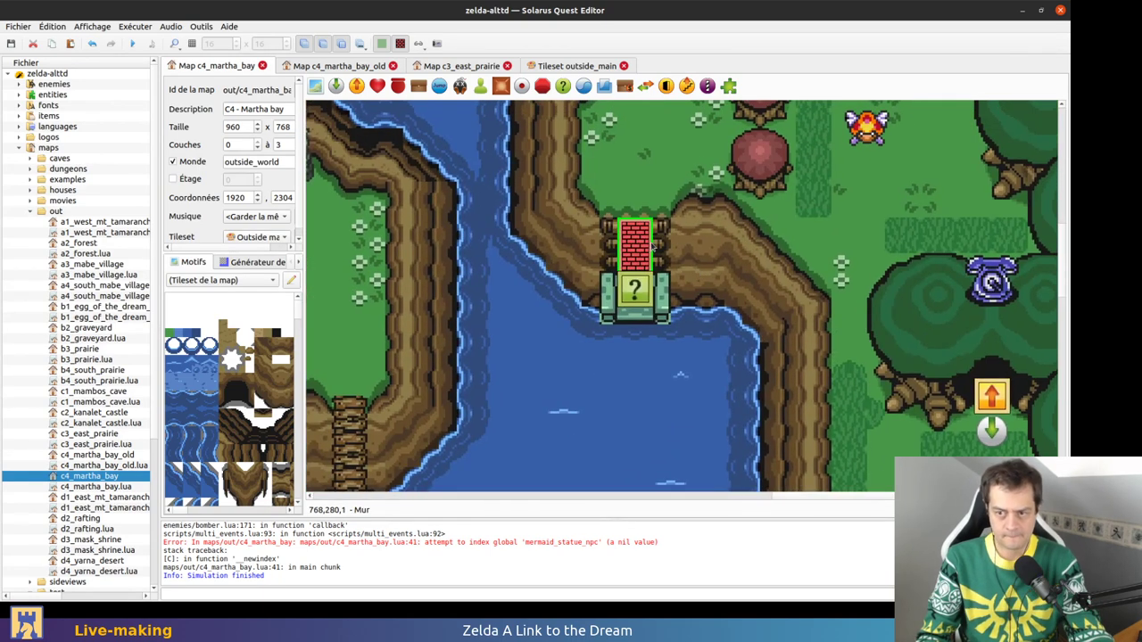
{"action": "key", "text": "Delete"}
{"action": "left_click", "coordinate": [660, 249]}
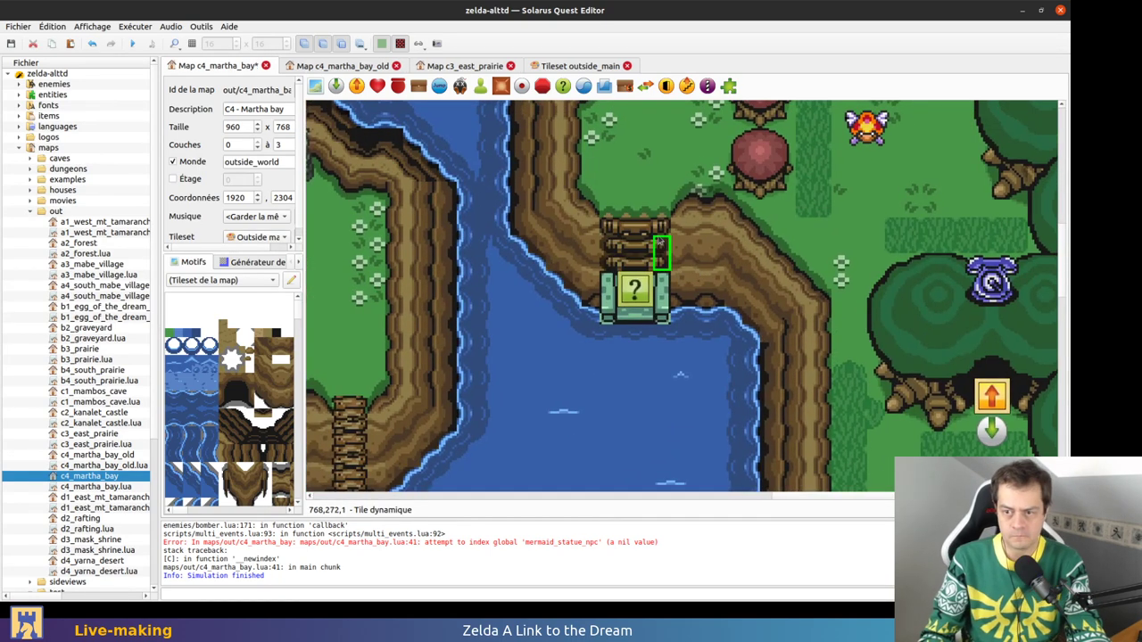
{"action": "key", "text": "Delete"}
{"action": "left_click", "coordinate": [661, 228]}
{"action": "key", "text": "Delete"}
{"action": "left_click", "coordinate": [637, 227]}
{"action": "key", "text": "Delete"}
{"action": "left_click", "coordinate": [611, 228]}
{"action": "key", "text": "Delete"}
{"action": "left_click", "coordinate": [625, 255]}
{"action": "key", "text": "Delete"}
{"action": "left_click", "coordinate": [610, 256]}
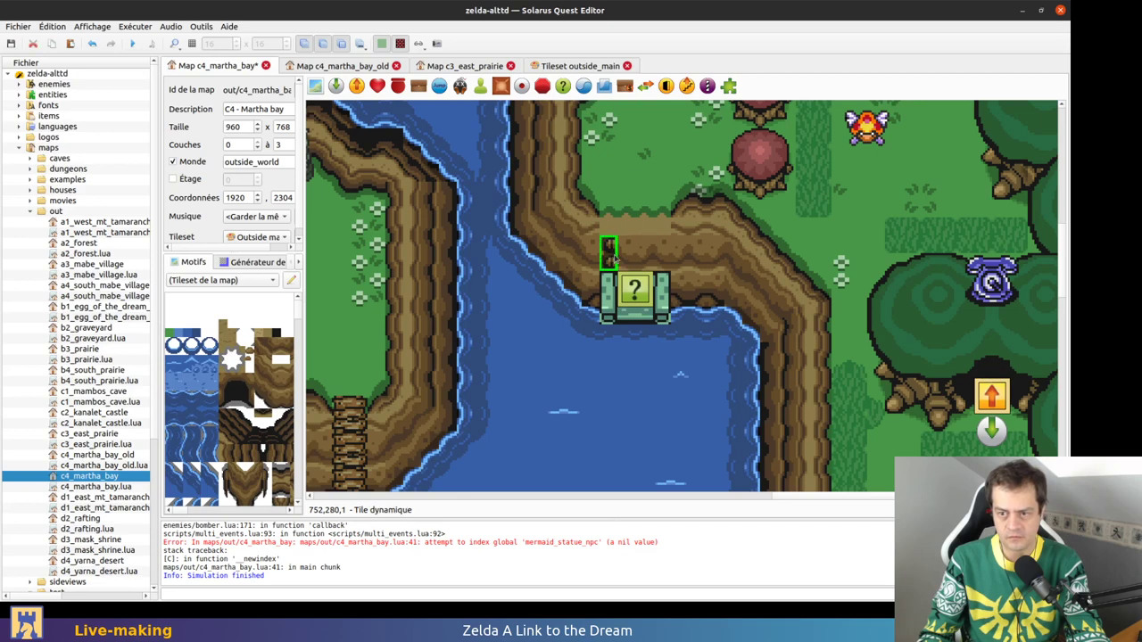
{"action": "key", "text": "Delete"}
Delete the question-mark entity, the green stone base and the stray tiles beneath the old eastern steps
{"action": "left_click", "coordinate": [631, 284]}
{"action": "key", "text": "Delete"}
{"action": "left_click", "coordinate": [634, 305]}
{"action": "key", "text": "Delete"}
{"action": "left_click", "coordinate": [662, 304]}
{"action": "key", "text": "Delete"}
{"action": "left_click", "coordinate": [639, 300]}
{"action": "key", "text": "Delete"}
{"action": "left_click", "coordinate": [611, 300]}
{"action": "key", "text": "Delete"}
{"action": "left_click", "coordinate": [635, 283]}
{"action": "key", "text": "Delete"}
{"action": "left_click", "coordinate": [644, 300]}
{"action": "key", "text": "Delete"}
{"action": "left_click", "coordinate": [673, 299]}
{"action": "key", "text": "Delete"}
{"action": "left_click", "coordinate": [666, 298]}
{"action": "key", "text": "Delete"}
Clear the leftover step and post tiles from the upper strip of the eastern cliff
{"action": "left_click", "coordinate": [657, 231]}
{"action": "key", "text": "Delete"}
{"action": "key", "text": "Delete"}
{"action": "key", "text": "Delete"}
{"action": "left_click", "coordinate": [648, 231]}
{"action": "key", "text": "Delete"}
{"action": "left_click", "coordinate": [660, 232]}
{"action": "key", "text": "Delete"}
{"action": "left_click", "coordinate": [661, 231]}
{"action": "key", "text": "Delete"}
{"action": "left_click", "coordinate": [645, 230]}
{"action": "key", "text": "Delete"}
{"action": "left_click", "coordinate": [662, 231]}
{"action": "key", "text": "Delete"}
{"action": "left_click", "coordinate": [660, 227]}
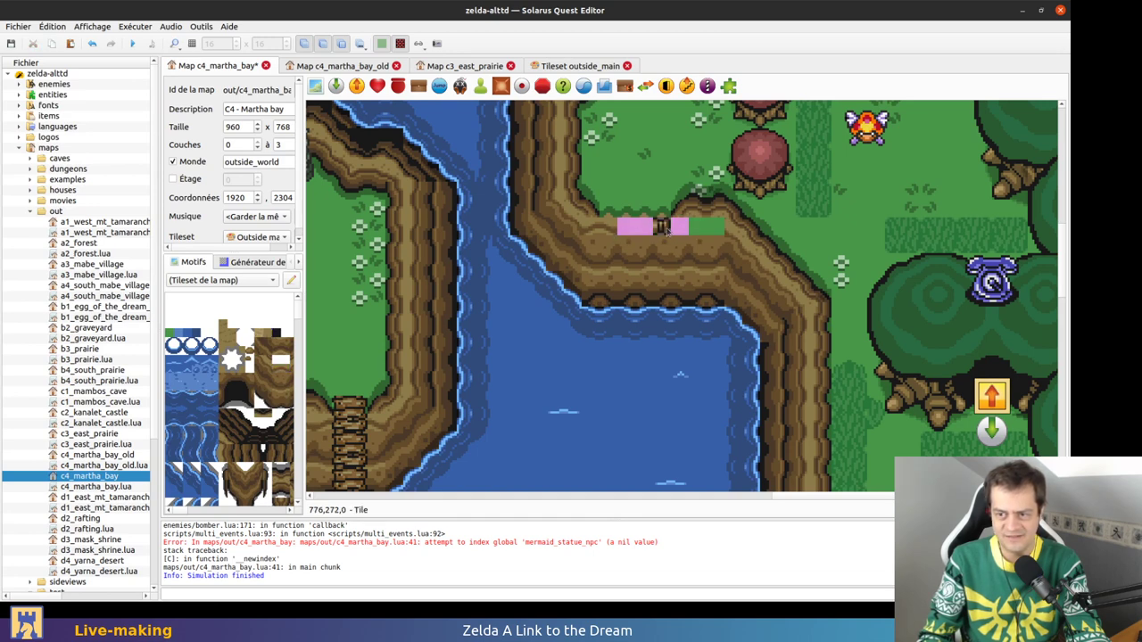
{"action": "key", "text": "Delete"}
{"action": "left_click_drag", "start_coordinate": [607, 232], "coordinate": [660, 226]}
{"action": "key", "text": "Delete"}
{"action": "left_click", "coordinate": [613, 230]}
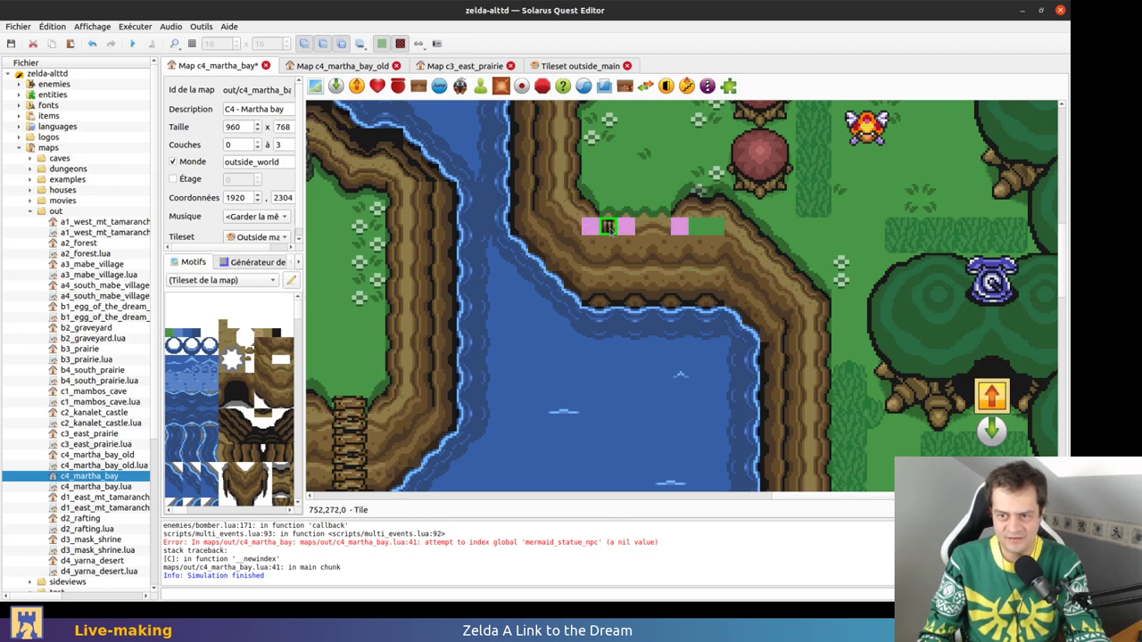
{"action": "key", "text": "Delete"}
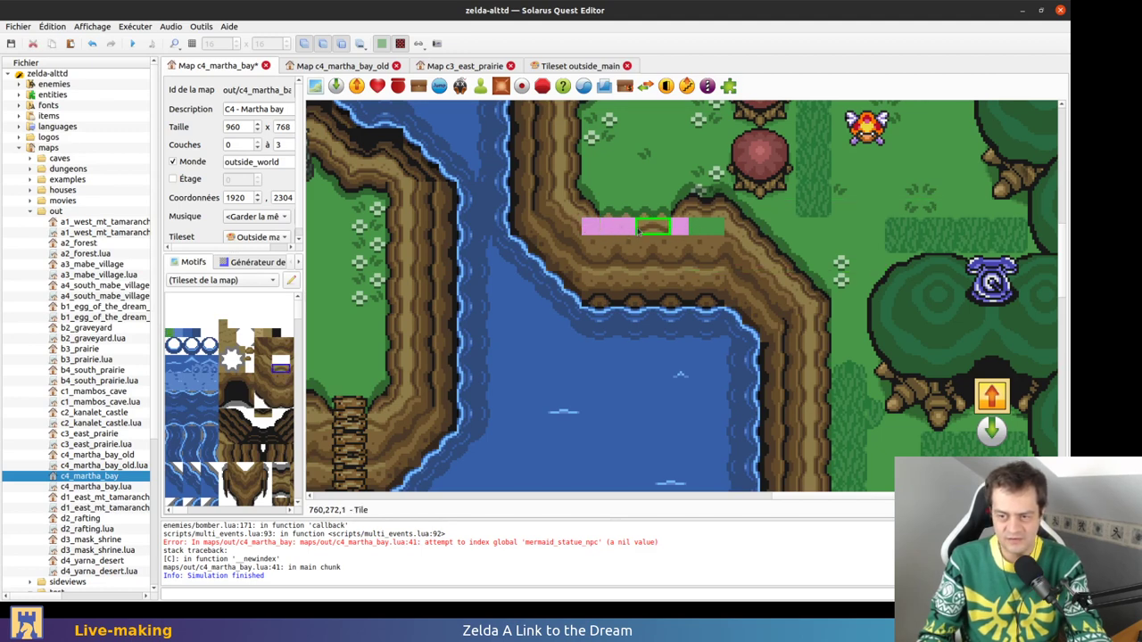
Stretch the upper cliff strip across the whole gap, move it to layer 0 and save the map
{"action": "left_click_drag", "start_coordinate": [663, 230], "coordinate": [610, 229]}
{"action": "key", "text": "r"}
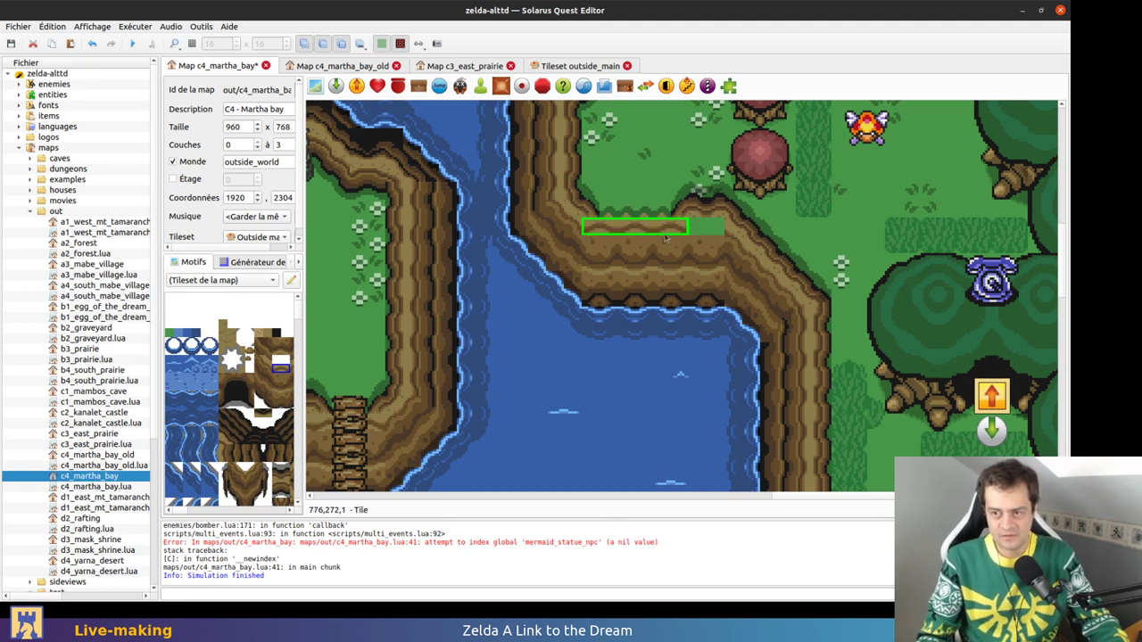
{"action": "right_click", "coordinate": [707, 230]}
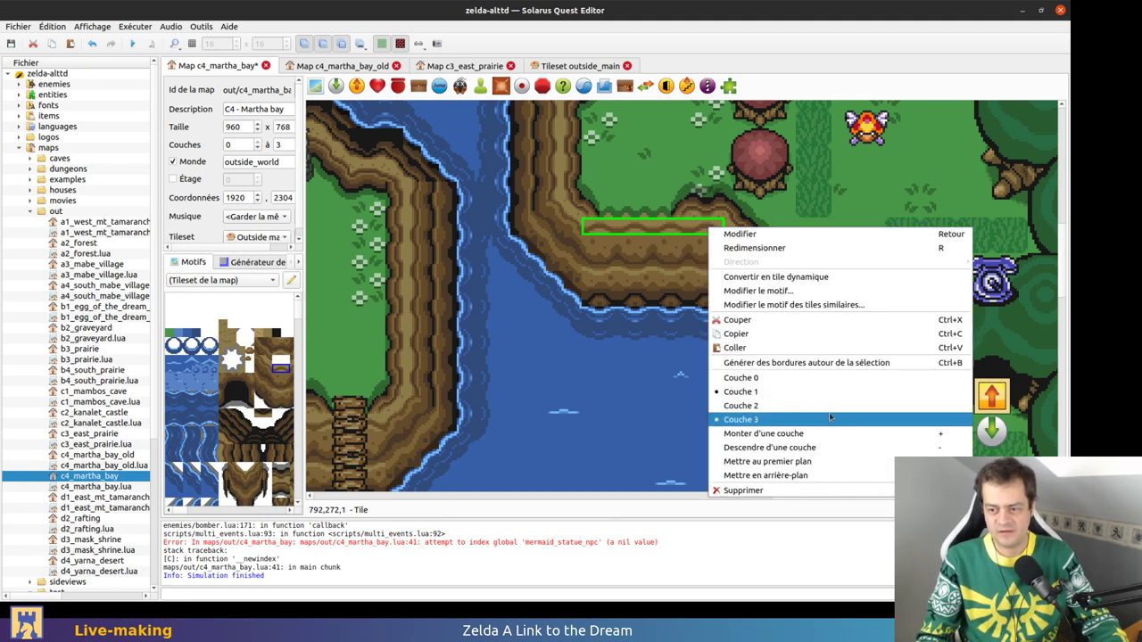
{"action": "left_click", "coordinate": [826, 381]}
{"action": "left_click", "coordinate": [706, 229]}
{"action": "key", "text": "r"}
{"action": "key", "text": "ctrl+s"}
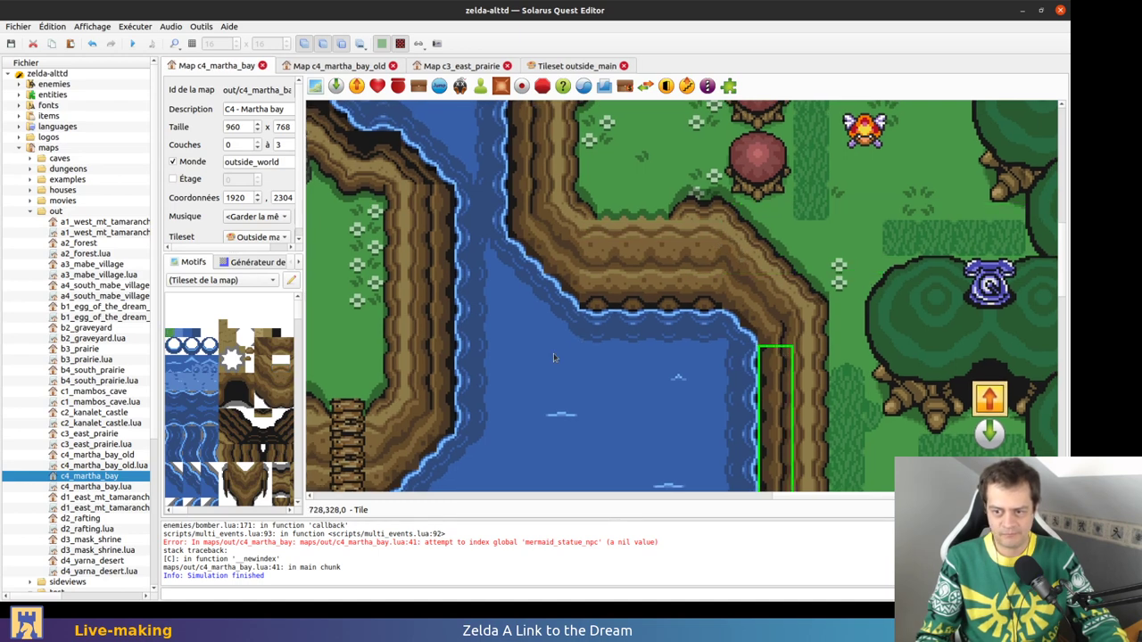
Paste a clean copy of the red steps onto the repaired eastern cliff and save the map
{"action": "middle_click_drag", "start_coordinate": [553, 355], "coordinate": [1057, 391]}
{"action": "middle_click_drag", "start_coordinate": [957, 349], "coordinate": [588, 368]}
{"action": "key", "text": "ctrl+v"}
{"action": "left_click", "coordinate": [780, 338]}
{"action": "key", "text": "ctrl+s"}
{"action": "scroll", "coordinate": [829, 390], "scroll_direction": "down", "scroll_amount": 1}
{"action": "middle_click_drag", "start_coordinate": [798, 423], "coordinate": [755, 206]}
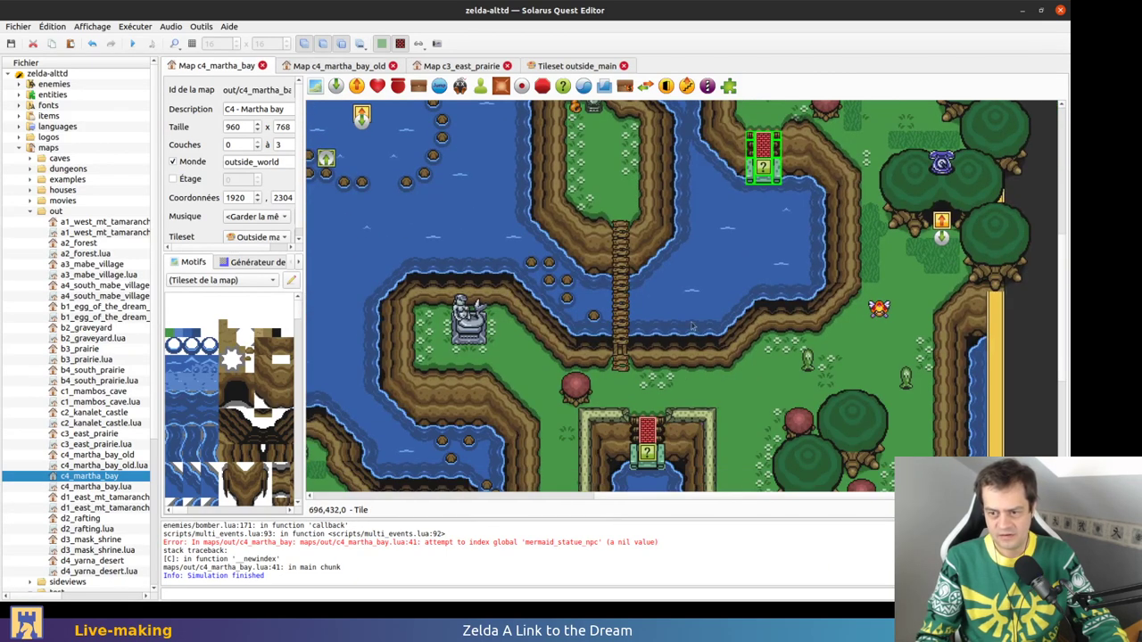
With layer 1 hidden, delete the stray water tile just west of the eastern steps, then show layer 1 again
{"action": "scroll", "coordinate": [739, 310], "scroll_direction": "up", "scroll_amount": 2}
{"action": "key", "text": "1"}
{"action": "key", "text": "1"}
{"action": "key", "text": "1"}
{"action": "scroll", "coordinate": [740, 204], "scroll_direction": "up", "scroll_amount": 6}
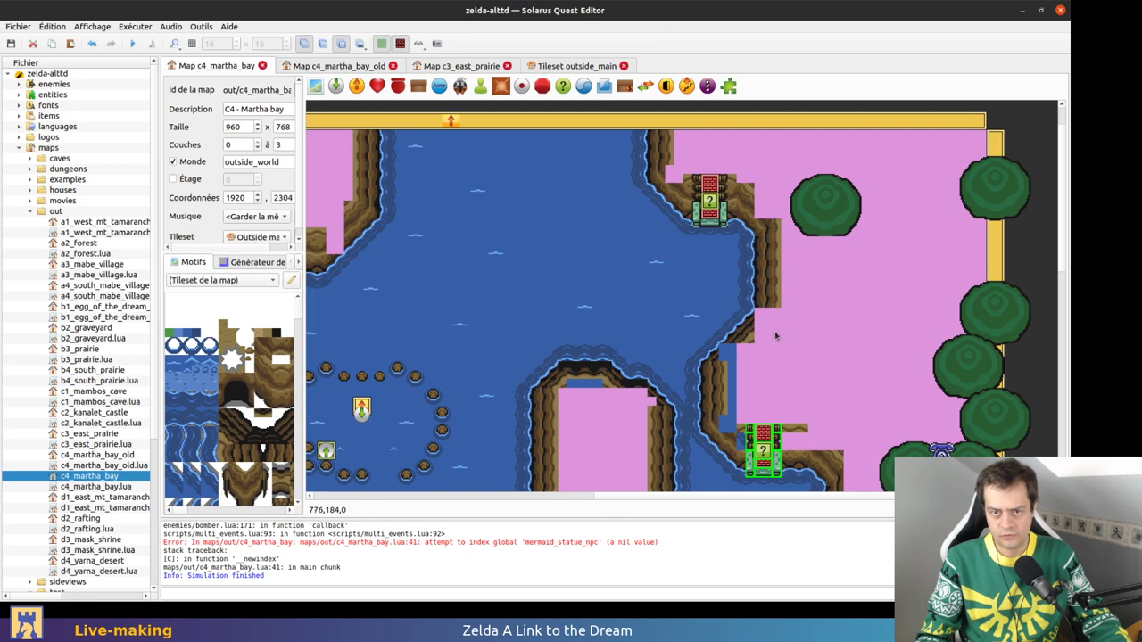
{"action": "scroll", "coordinate": [785, 334], "scroll_direction": "up", "scroll_amount": 4, "text": "ctrl"}
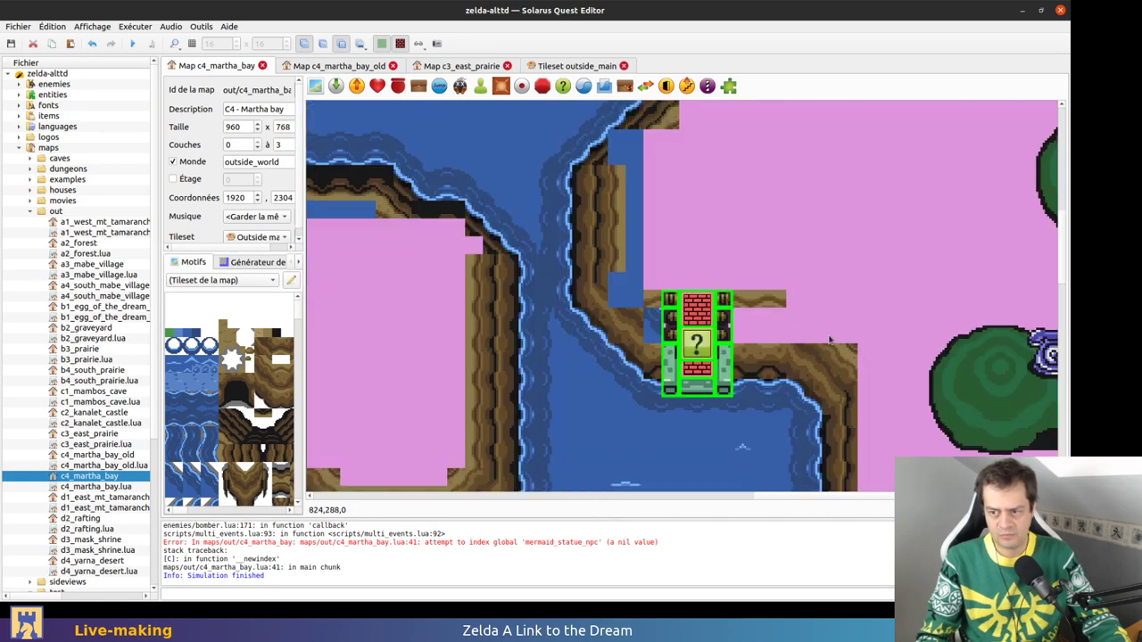
{"action": "left_click", "coordinate": [654, 324]}
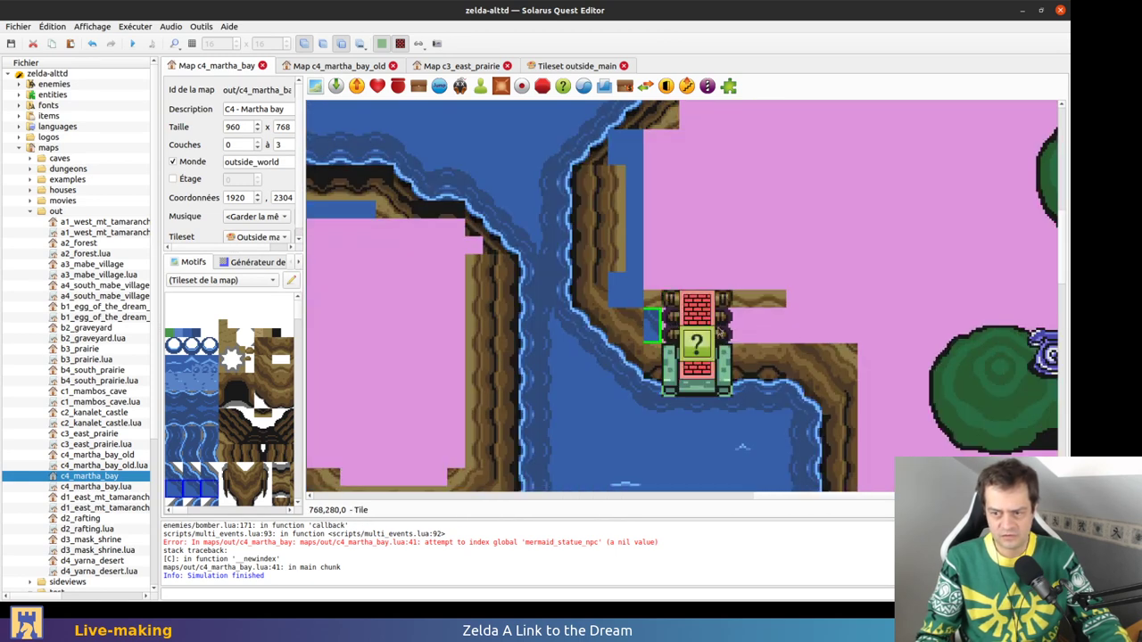
{"action": "key", "text": "Delete"}
{"action": "key", "text": "1"}
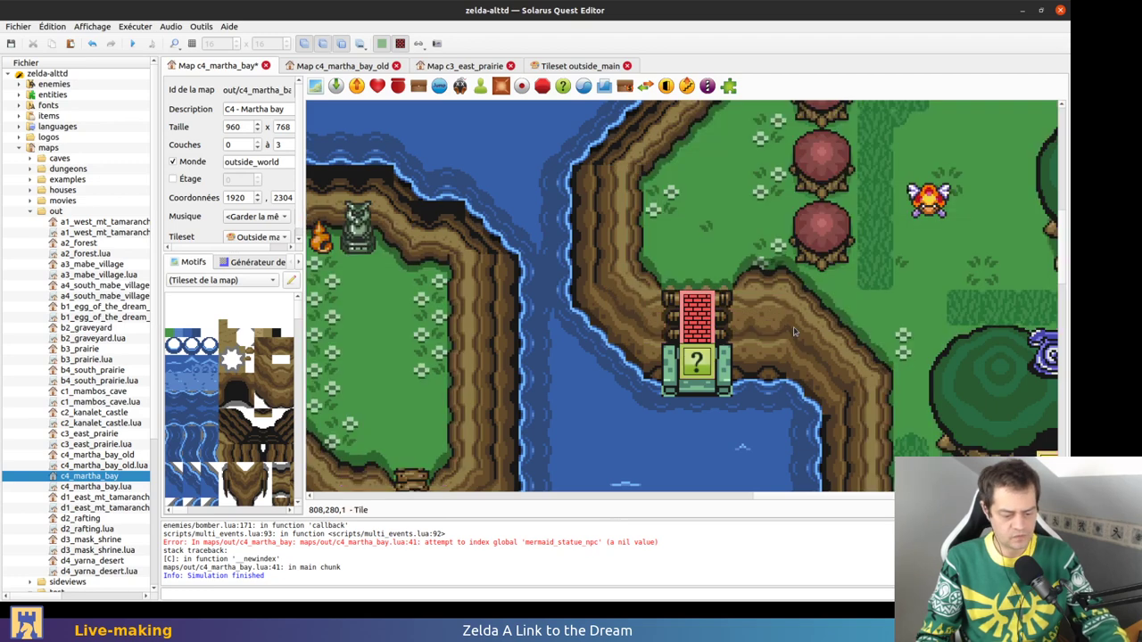
Move the middle cliff strip behind the eastern steps to layer 0 and send it to the back
{"action": "key", "text": "0"}
{"action": "right_click", "coordinate": [775, 335]}
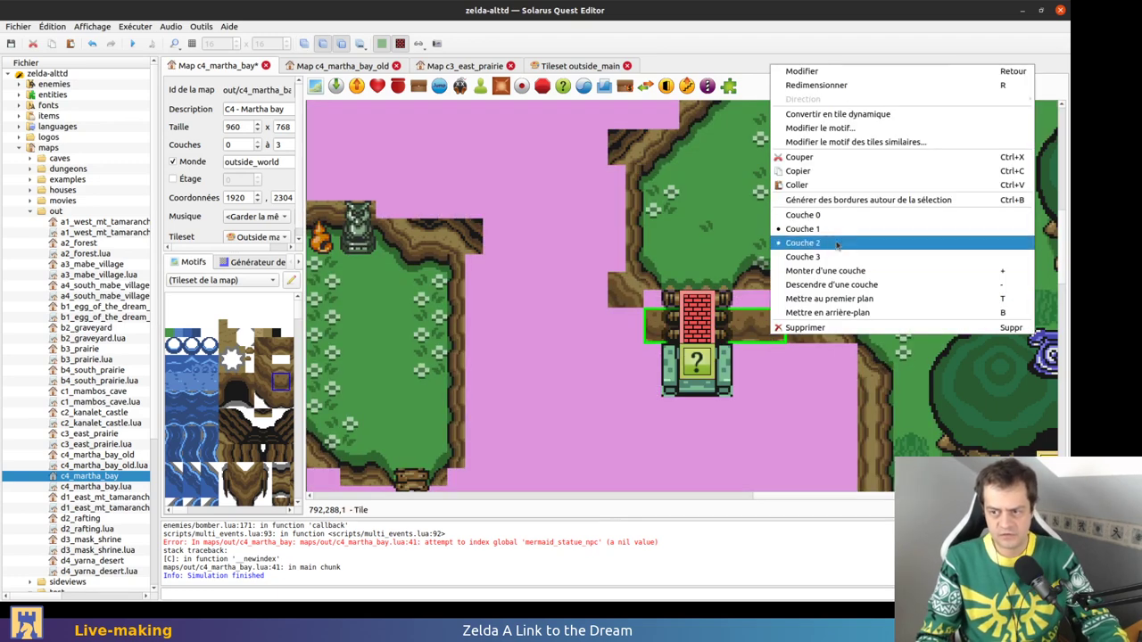
{"action": "left_click", "coordinate": [834, 218]}
{"action": "key", "text": "ctrl+s"}
{"action": "key", "text": "1"}
{"action": "key", "text": "1"}
{"action": "key", "text": "0"}
{"action": "left_click", "coordinate": [769, 337]}
{"action": "key", "text": "b"}
Send the cliff tile beside the northern steps to the back and save the map
{"action": "middle_click_drag", "start_coordinate": [548, 346], "coordinate": [973, 373]}
{"action": "middle_click_drag", "start_coordinate": [538, 285], "coordinate": [1026, 393]}
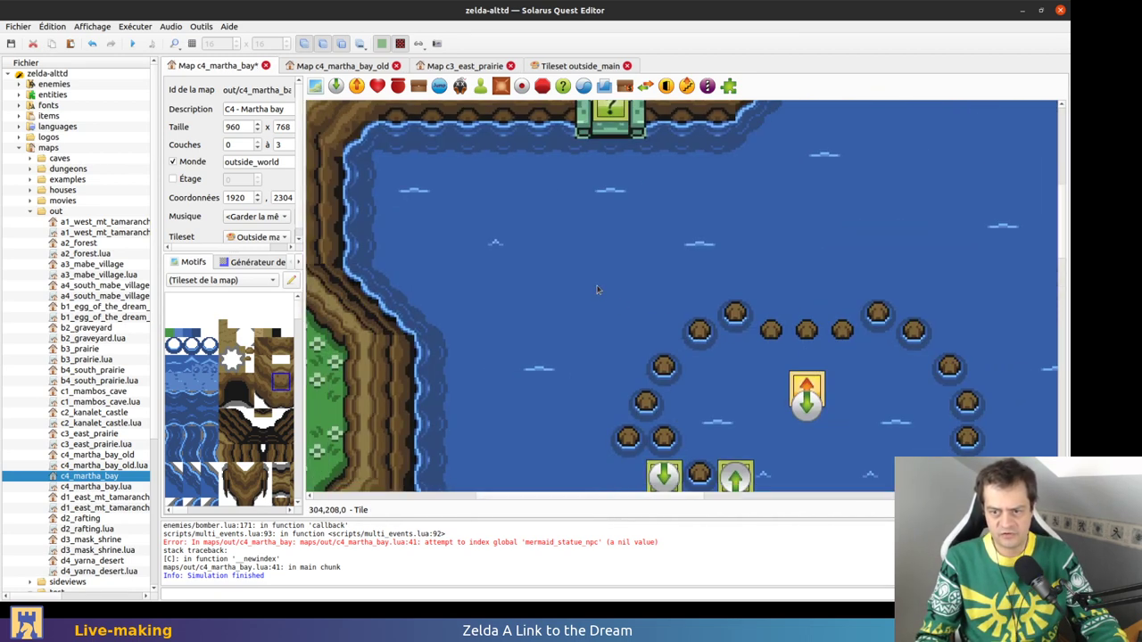
{"action": "middle_click_drag", "start_coordinate": [599, 296], "coordinate": [735, 457]}
{"action": "left_click", "coordinate": [654, 251]}
{"action": "key", "text": "b"}
{"action": "middle_click_drag", "start_coordinate": [918, 355], "coordinate": [464, 182]}
{"action": "scroll", "coordinate": [910, 320], "scroll_direction": "right", "scroll_amount": 3}
{"action": "key", "text": "ctrl+s"}
Toggle layers 0 and 1 to examine which layer holds each cliff tile around the northeastern steps
{"action": "scroll", "coordinate": [648, 270], "scroll_direction": "up", "scroll_amount": 3}
{"action": "scroll", "coordinate": [648, 270], "scroll_direction": "up", "scroll_amount": 4}
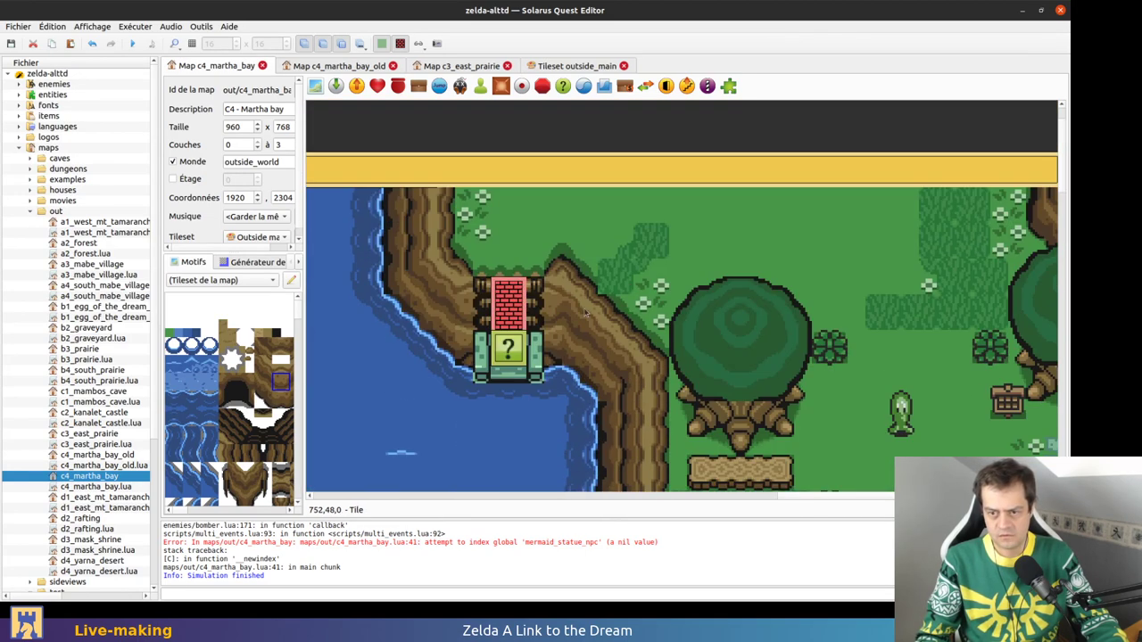
{"action": "key", "text": "1"}
{"action": "key", "text": "1"}
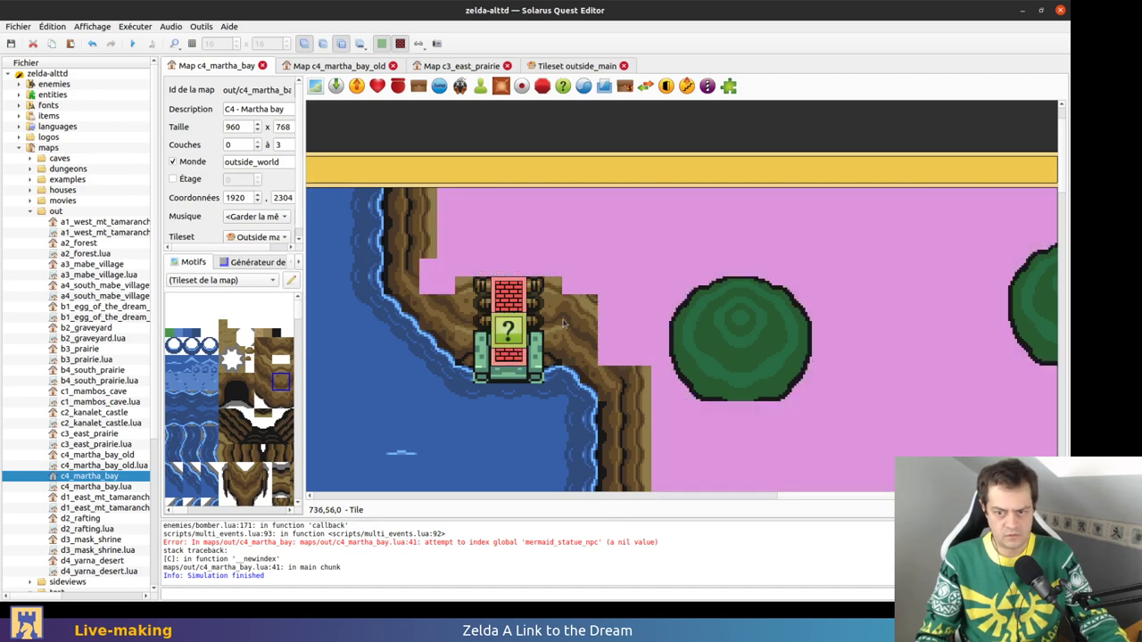
{"action": "key", "text": "0"}
{"action": "key", "text": "0"}
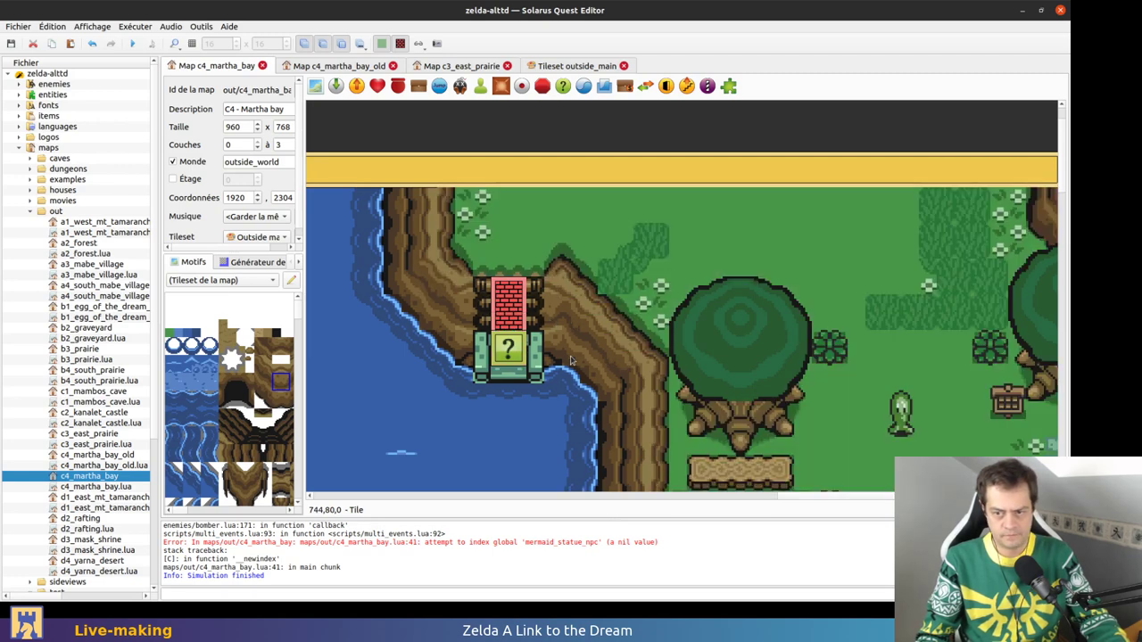
{"action": "key", "text": "0"}
{"action": "scroll", "coordinate": [512, 290], "scroll_direction": "down", "scroll_amount": 1, "text": "ctrl"}
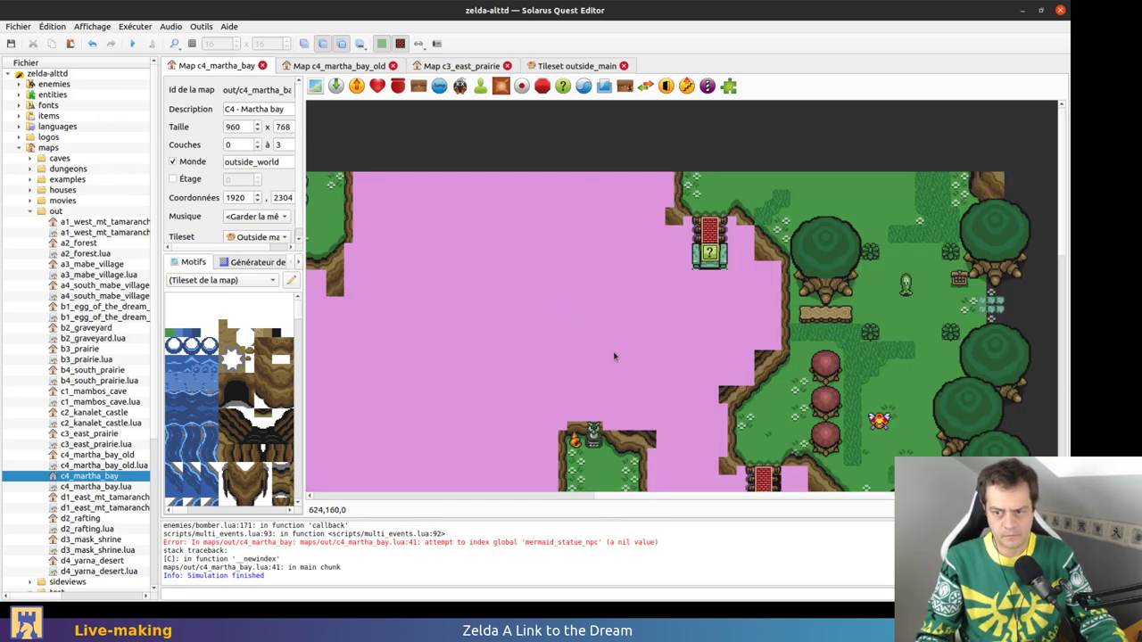
{"action": "left_click", "coordinate": [763, 257]}
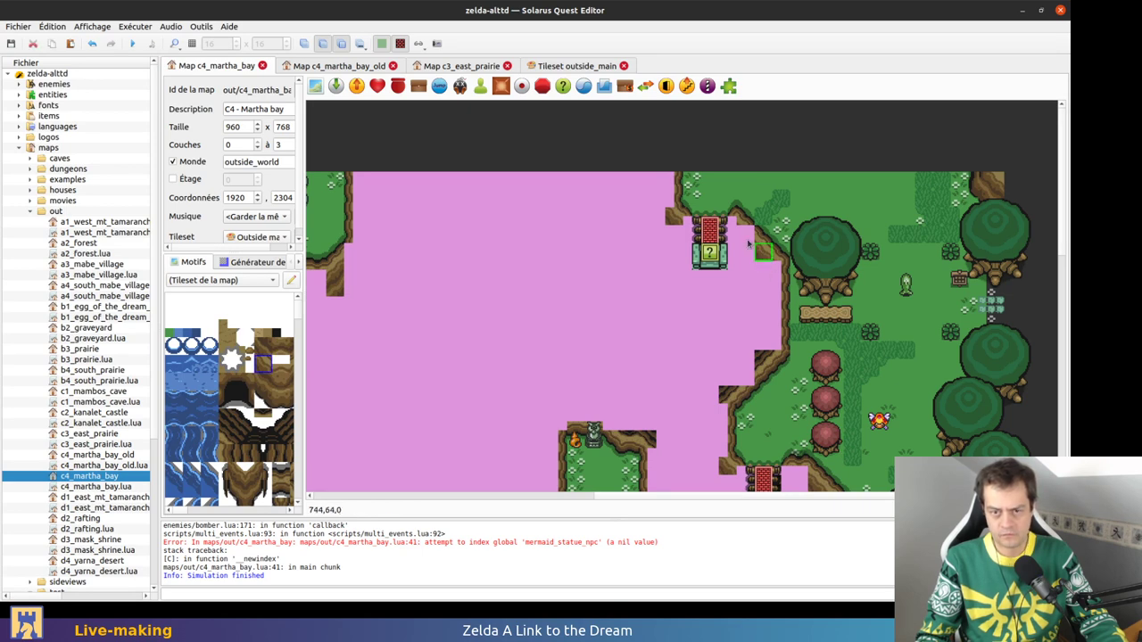
{"action": "scroll", "coordinate": [767, 267], "scroll_direction": "down", "scroll_amount": 2}
{"action": "scroll", "coordinate": [785, 304], "scroll_direction": "up", "scroll_amount": 2}
{"action": "scroll", "coordinate": [761, 204], "scroll_direction": "up", "scroll_amount": 1, "text": "ctrl"}
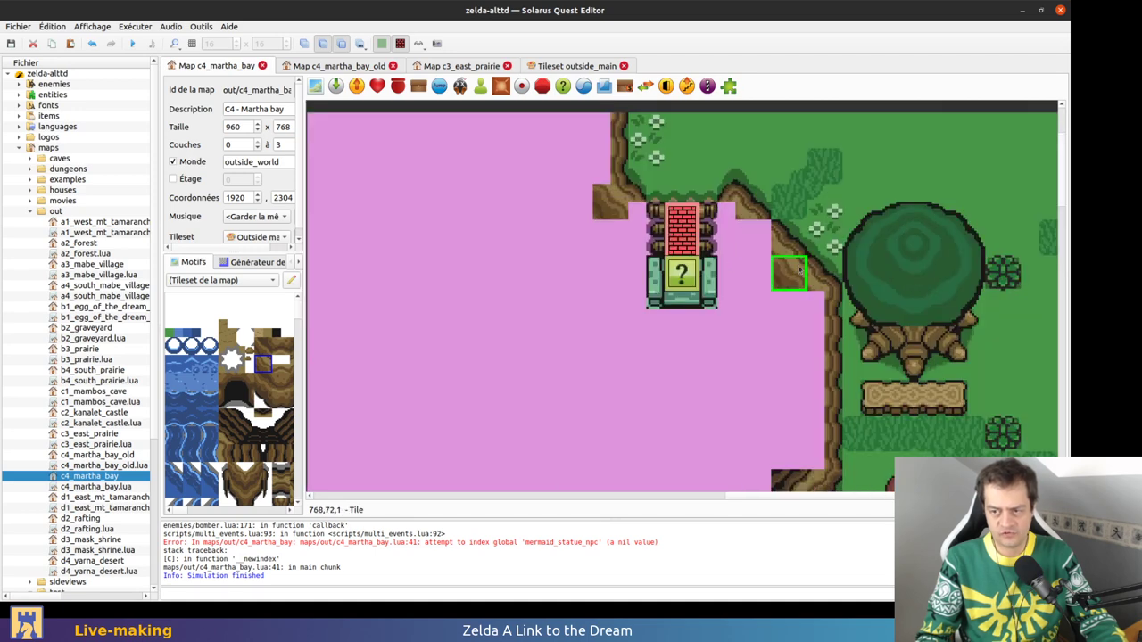
{"action": "key", "text": "1"}
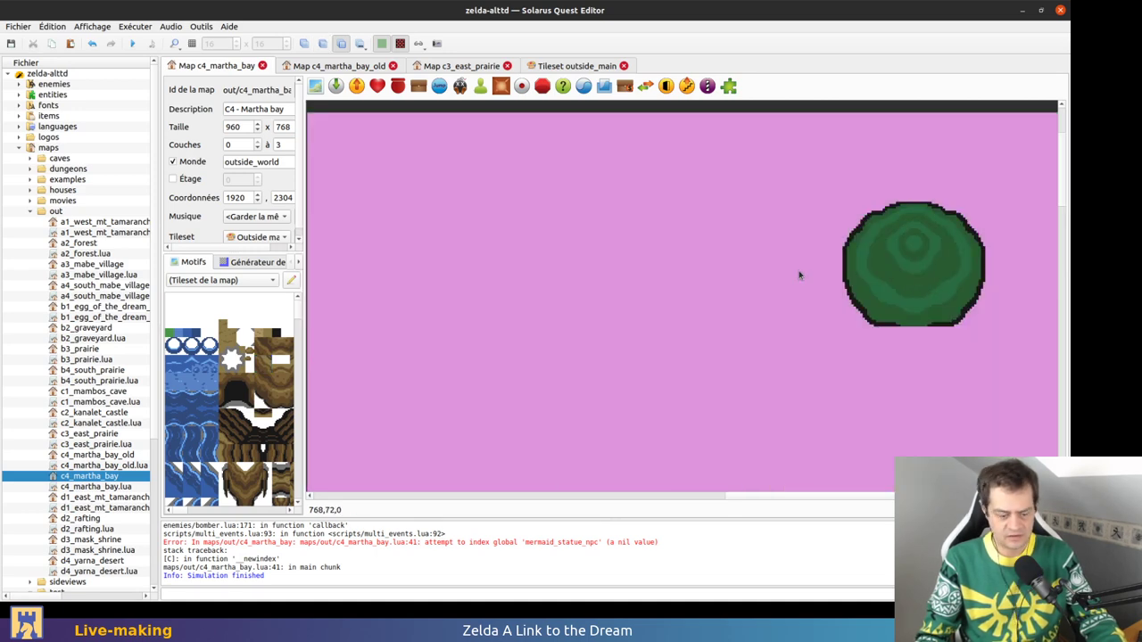
{"action": "key", "text": "0"}
{"action": "left_click", "coordinate": [758, 245]}
{"action": "key", "text": "2"}
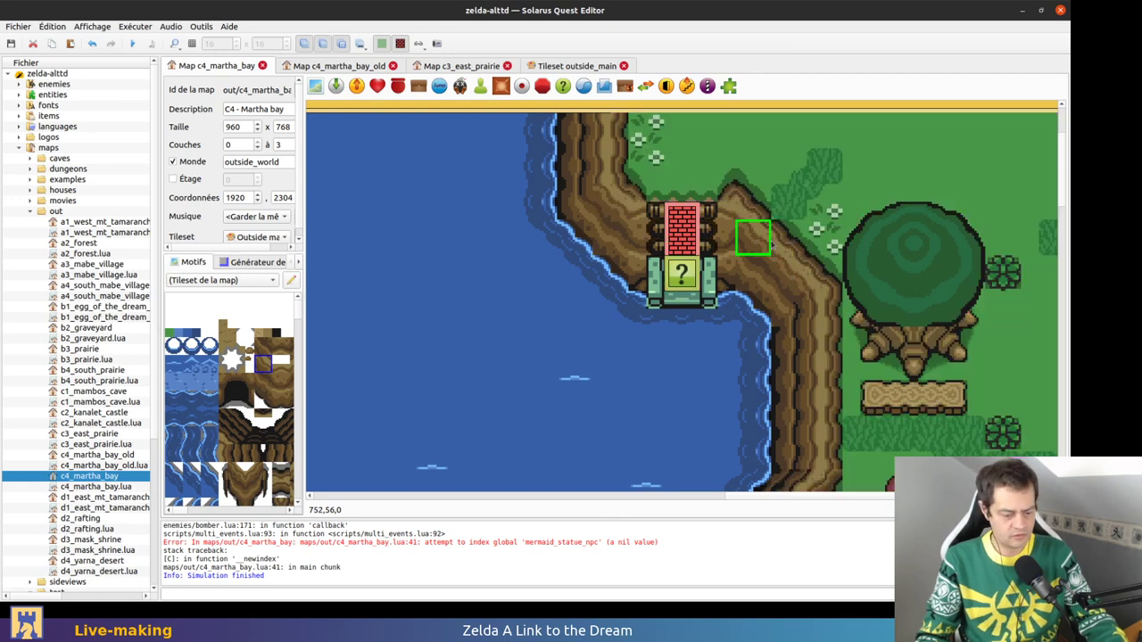
{"action": "key", "text": "2"}
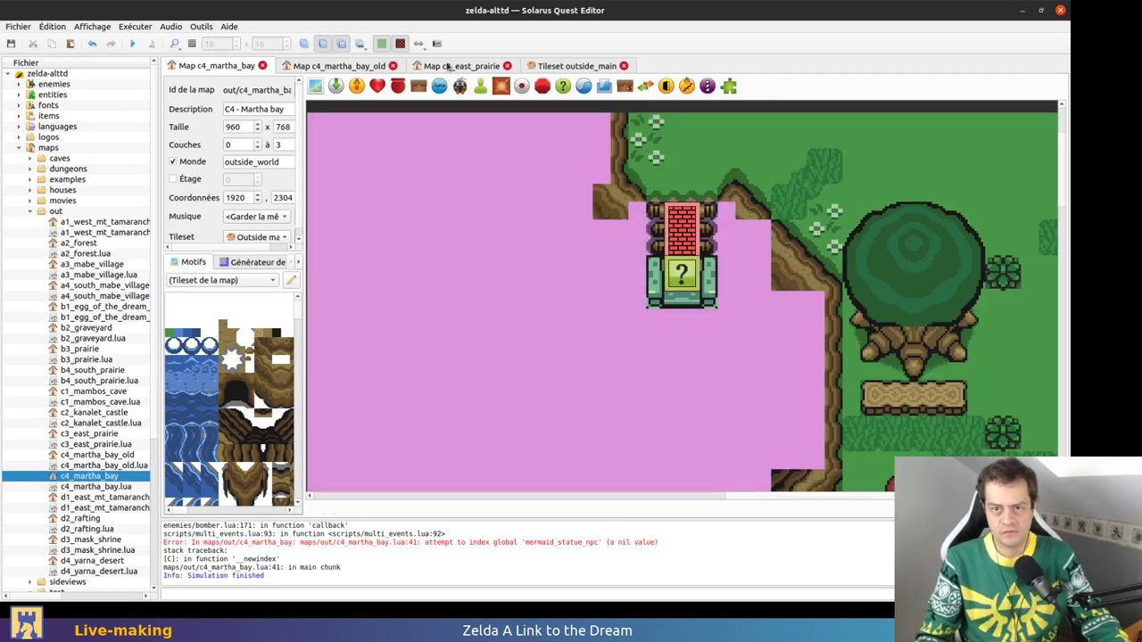
Examine which layers hold the cliffs around the red steps in c3_east_prairie and compare with the c4_martha_bay_old map
{"action": "left_click", "coordinate": [450, 67]}
{"action": "scroll", "coordinate": [802, 234], "scroll_direction": "down", "scroll_amount": 1, "text": "ctrl"}
{"action": "middle_click_drag", "start_coordinate": [800, 232], "coordinate": [779, 348]}
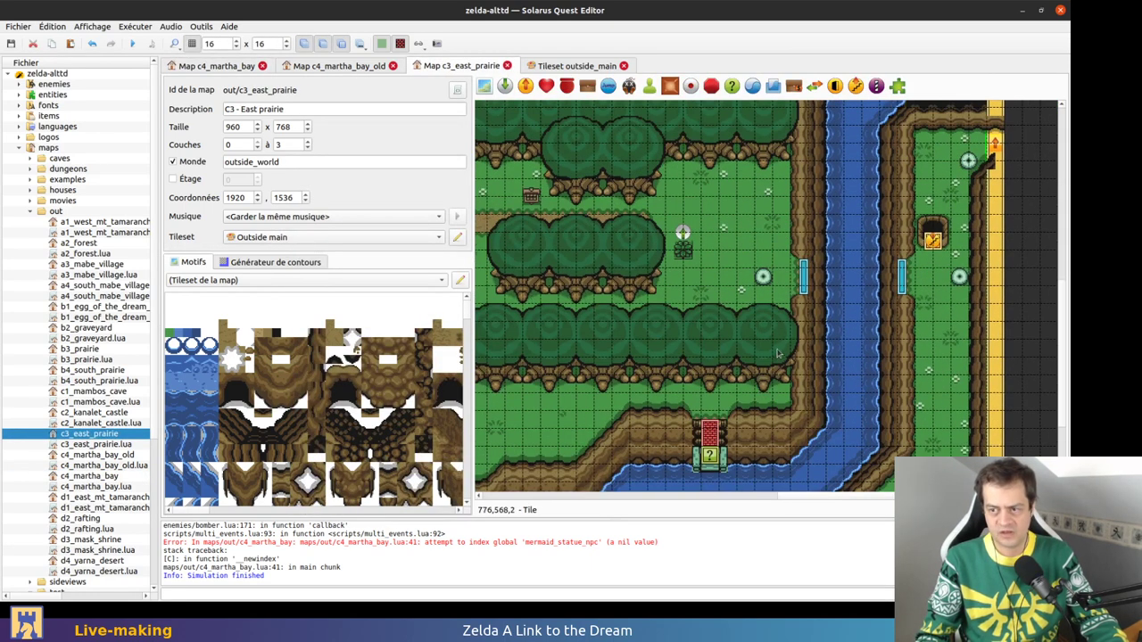
{"action": "key", "text": "1"}
{"action": "scroll", "coordinate": [782, 332], "scroll_direction": "down", "scroll_amount": 5}
{"action": "key", "text": "2"}
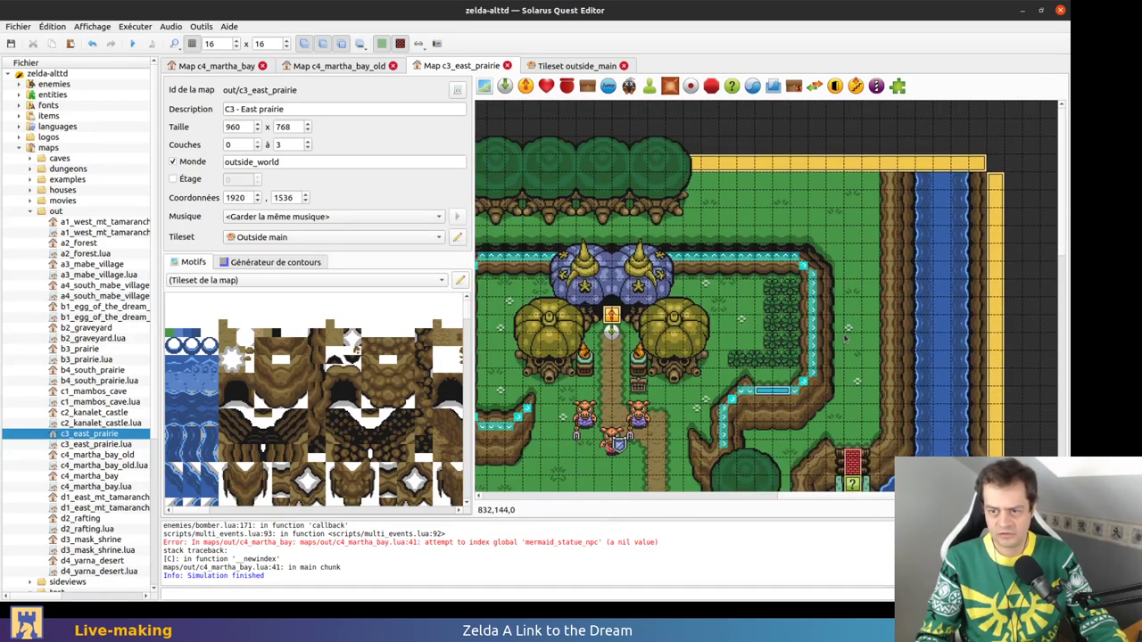
{"action": "key", "text": "0"}
{"action": "middle_click_drag", "start_coordinate": [838, 334], "coordinate": [975, 230]}
{"action": "middle_click_drag", "start_coordinate": [778, 459], "coordinate": [813, 250]}
{"action": "scroll", "coordinate": [813, 250], "scroll_direction": "down", "scroll_amount": 5}
{"action": "scroll", "coordinate": [550, 264], "scroll_direction": "left", "scroll_amount": 2}
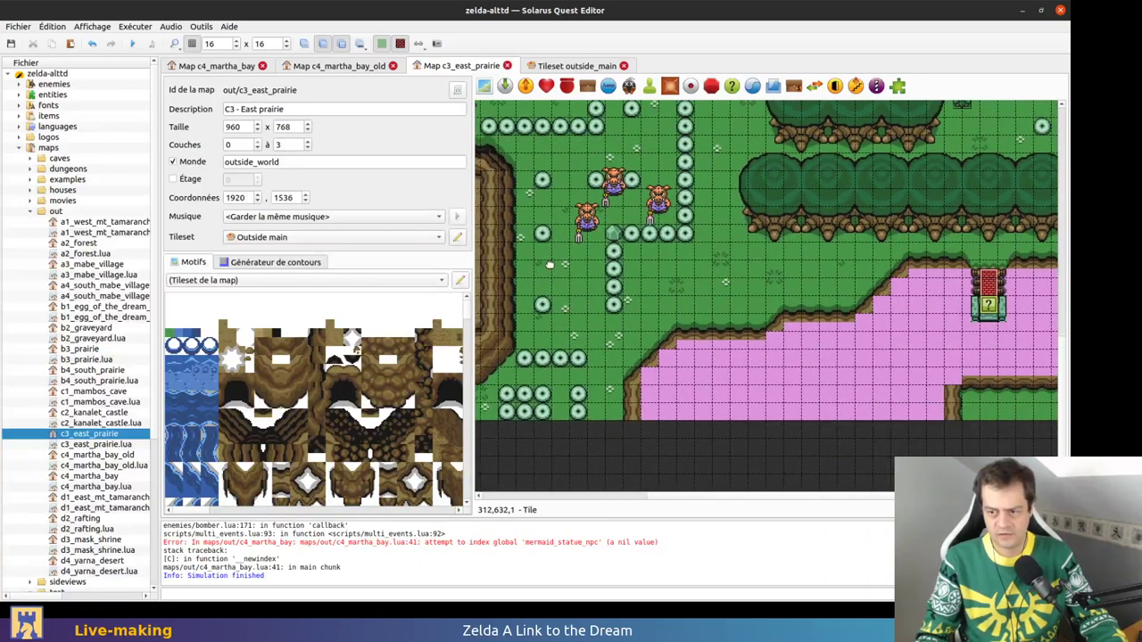
{"action": "middle_click_drag", "start_coordinate": [743, 361], "coordinate": [938, 365]}
{"action": "middle_click_drag", "start_coordinate": [886, 245], "coordinate": [619, 249]}
{"action": "scroll", "coordinate": [870, 337], "scroll_direction": "right", "scroll_amount": 7}
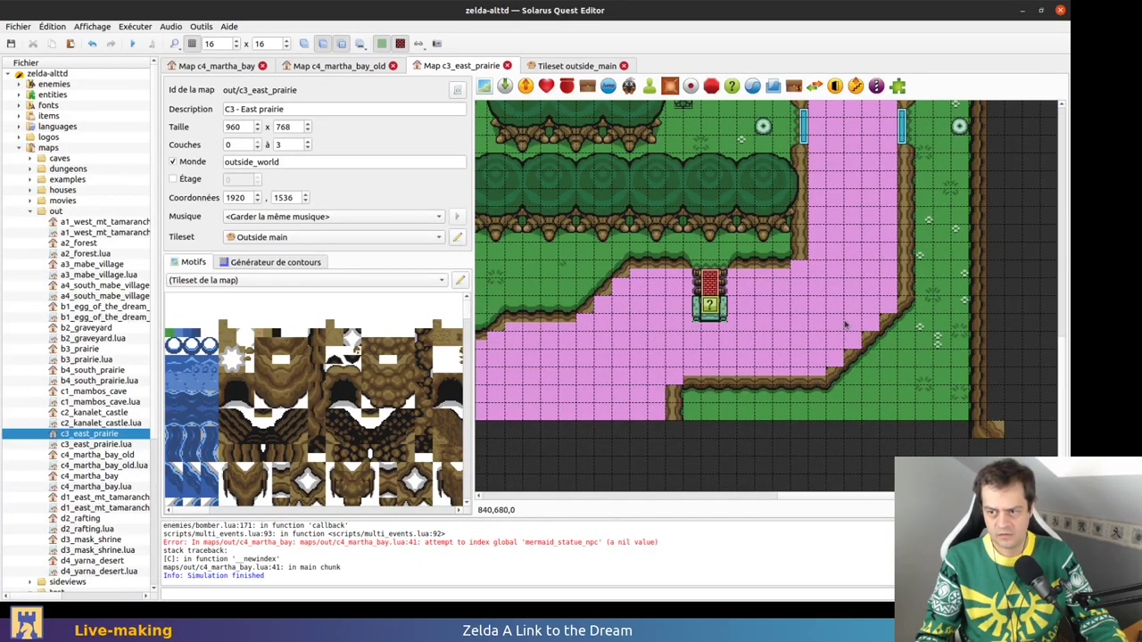
{"action": "left_click", "coordinate": [353, 66]}
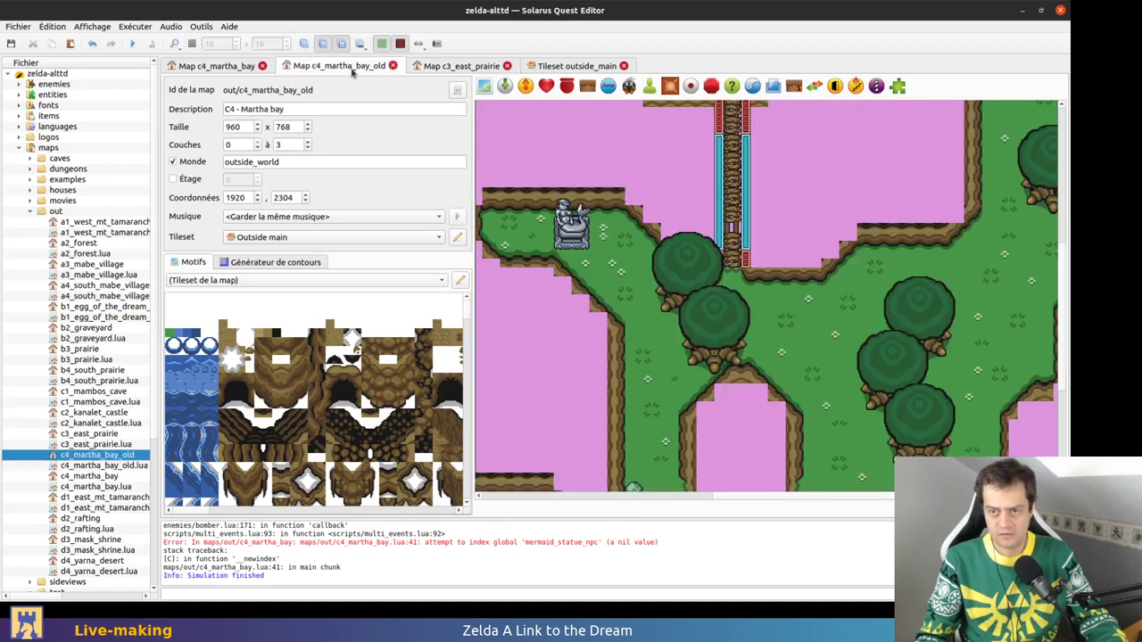
{"action": "scroll", "coordinate": [310, 68], "scroll_direction": "up", "scroll_amount": 1}
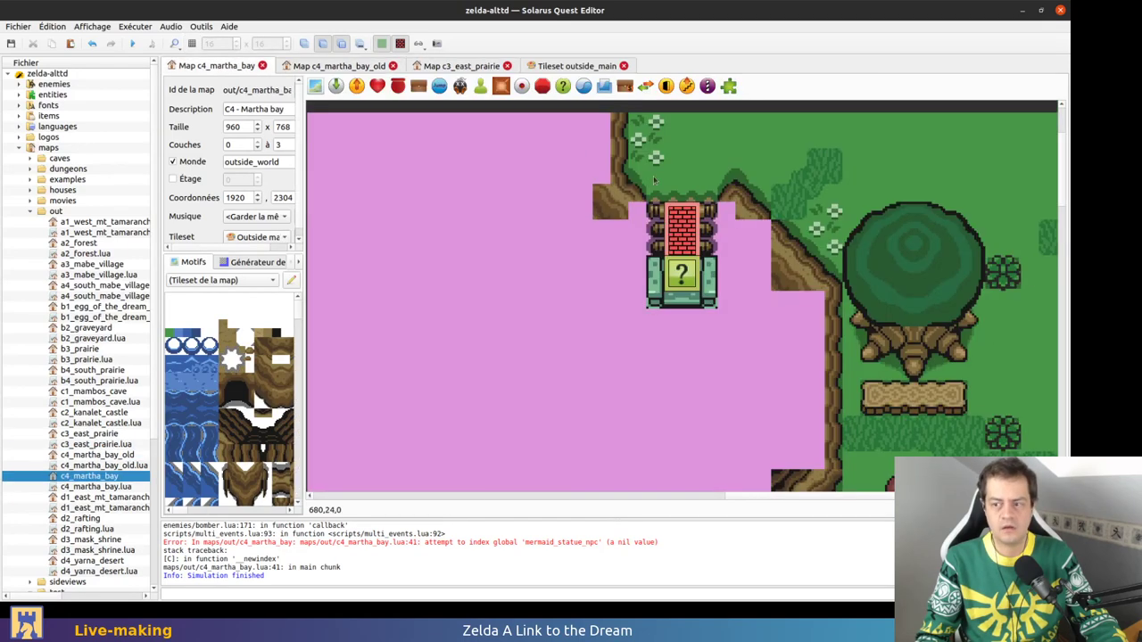
{"action": "left_click", "coordinate": [476, 67]}
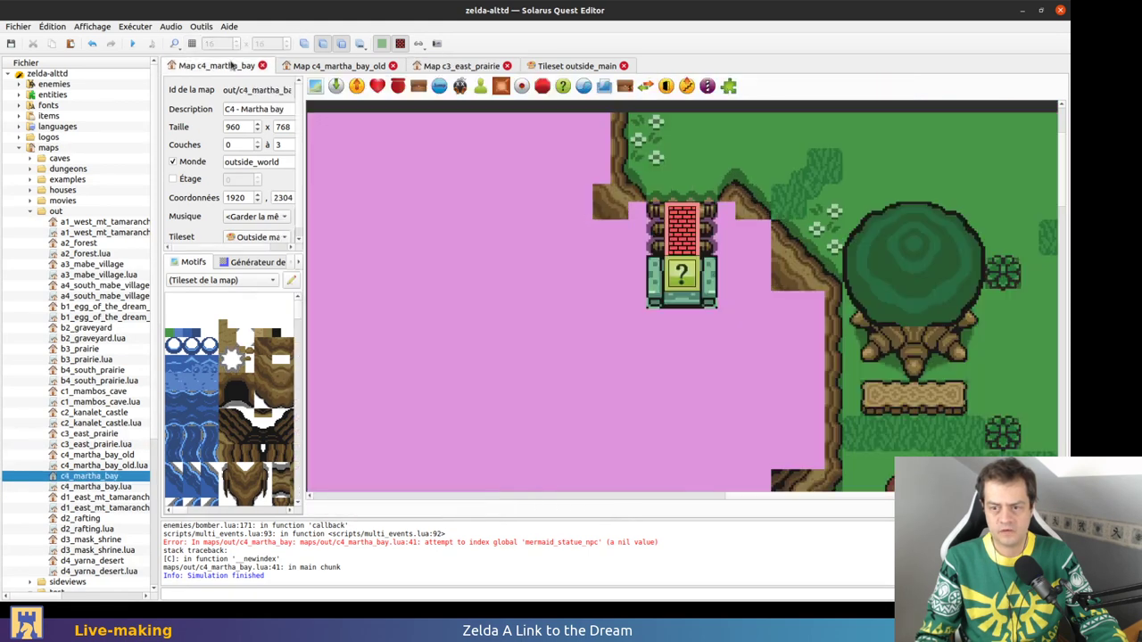
In c4_martha_bay, move the cliff tile on the slope southeast of the northeastern steps to layer 0
{"action": "left_click", "coordinate": [234, 65]}
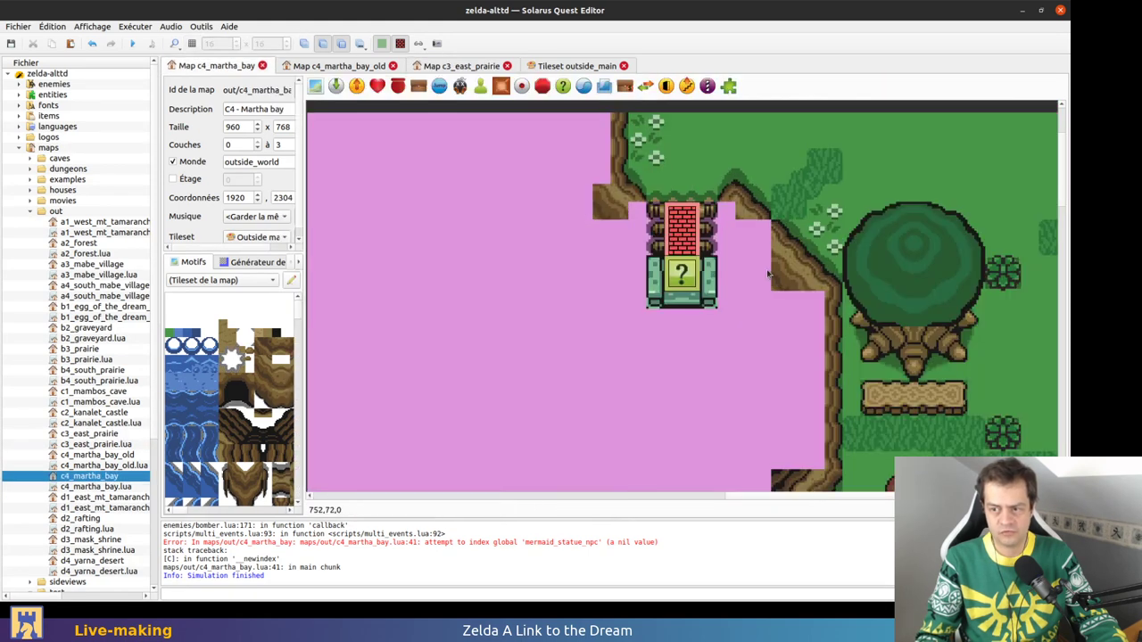
{"action": "right_click", "coordinate": [769, 273]}
{"action": "left_click", "coordinate": [873, 429]}
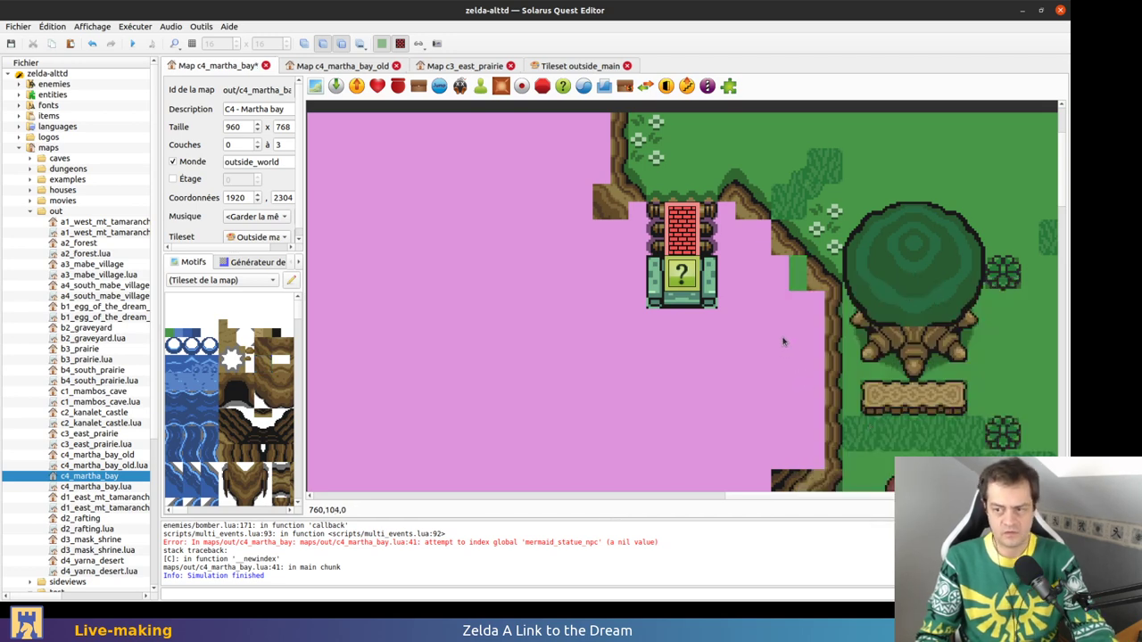
{"action": "key", "text": "1"}
{"action": "key", "text": "1"}
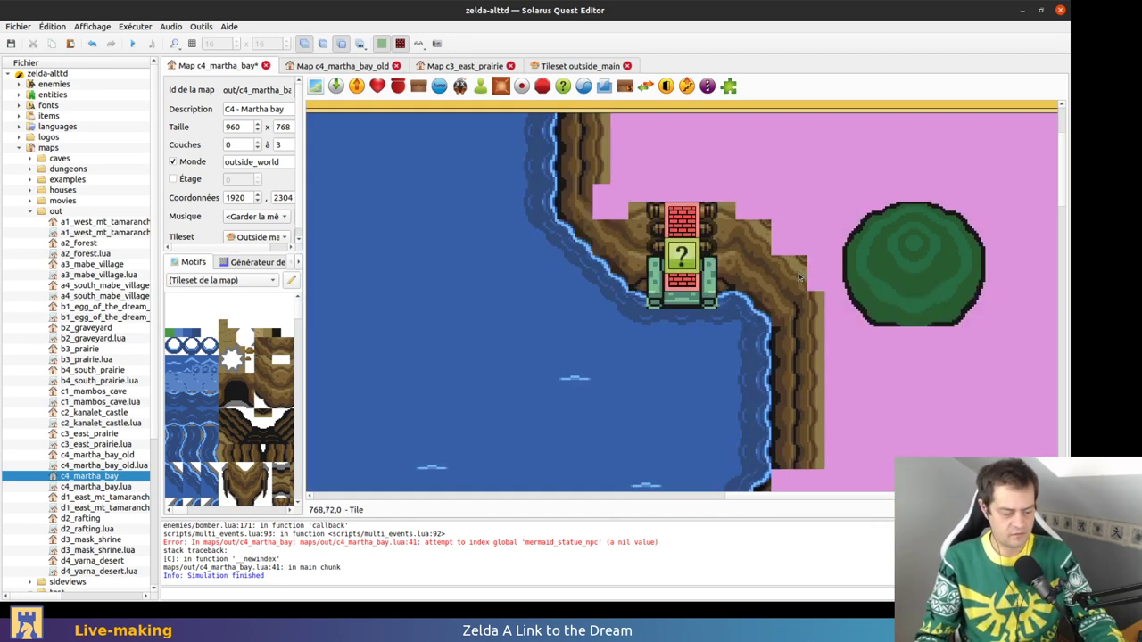
{"action": "key", "text": "2"}
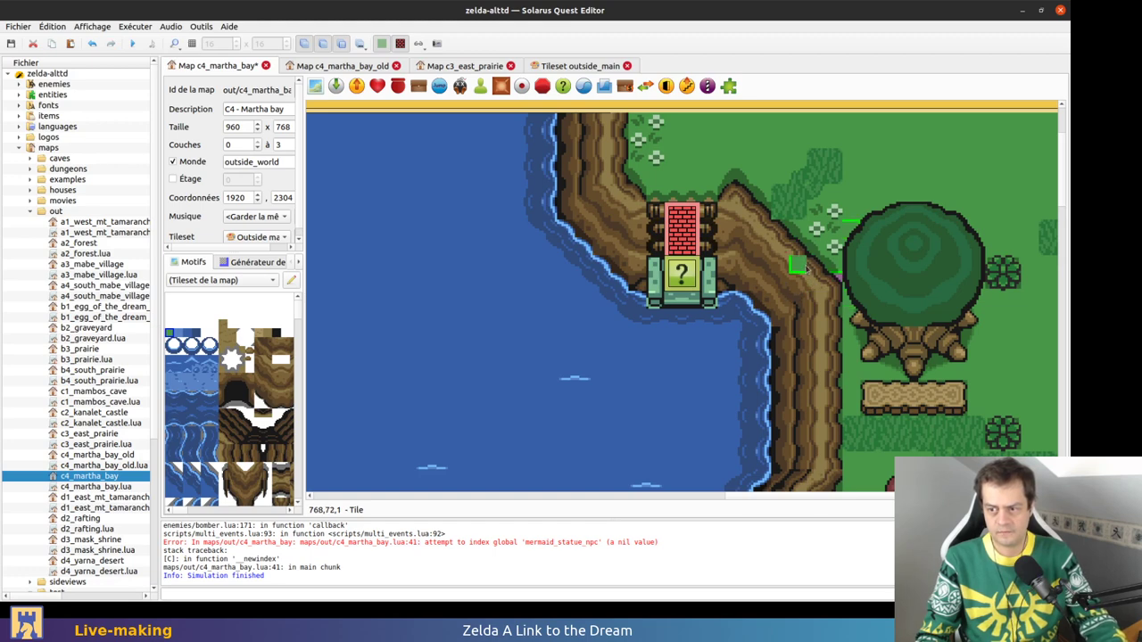
Clear the exposed grass patch from the cliff slope southeast of the northeastern steps and save the map
{"action": "key", "text": "ctrl+v"}
{"action": "key", "text": "ctrl+z"}
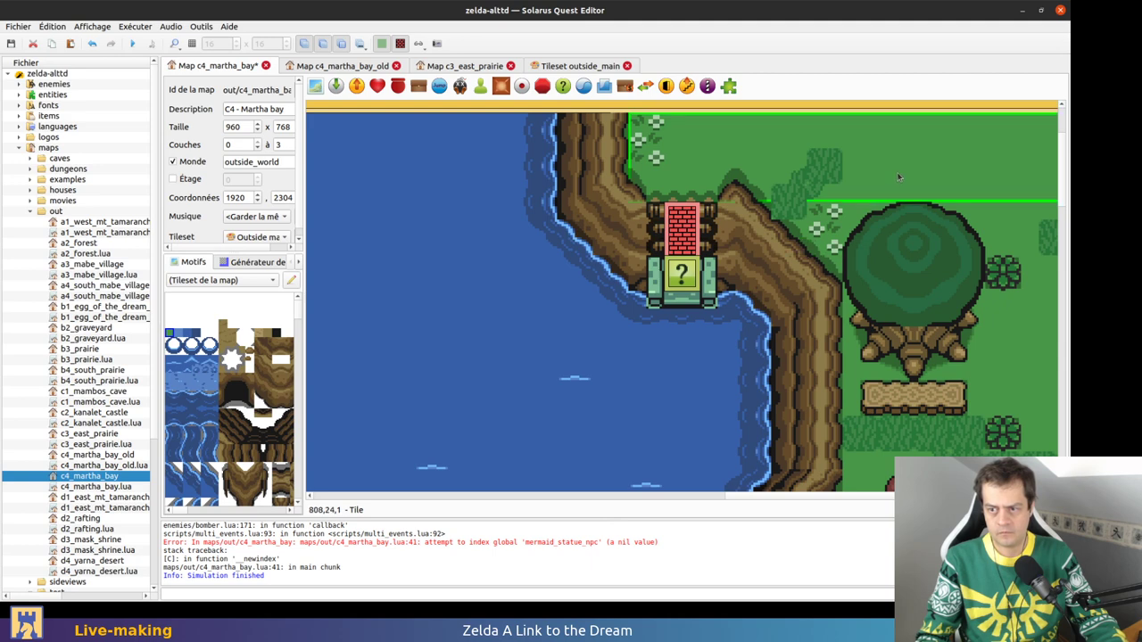
{"action": "key", "text": "ctrl+s"}
{"action": "scroll", "coordinate": [873, 236], "scroll_direction": "down", "scroll_amount": 1, "text": "ctrl"}
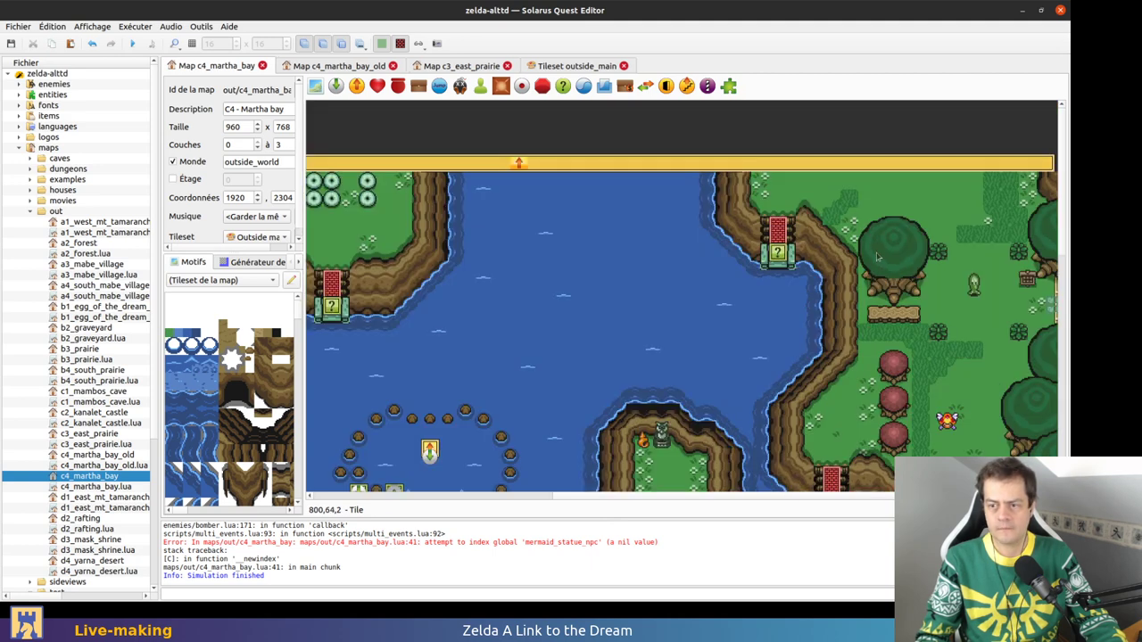
Move the two cliff corner tiles just east of the north shore's red steps to layer 0
{"action": "scroll", "coordinate": [815, 235], "scroll_direction": "down", "scroll_amount": 2}
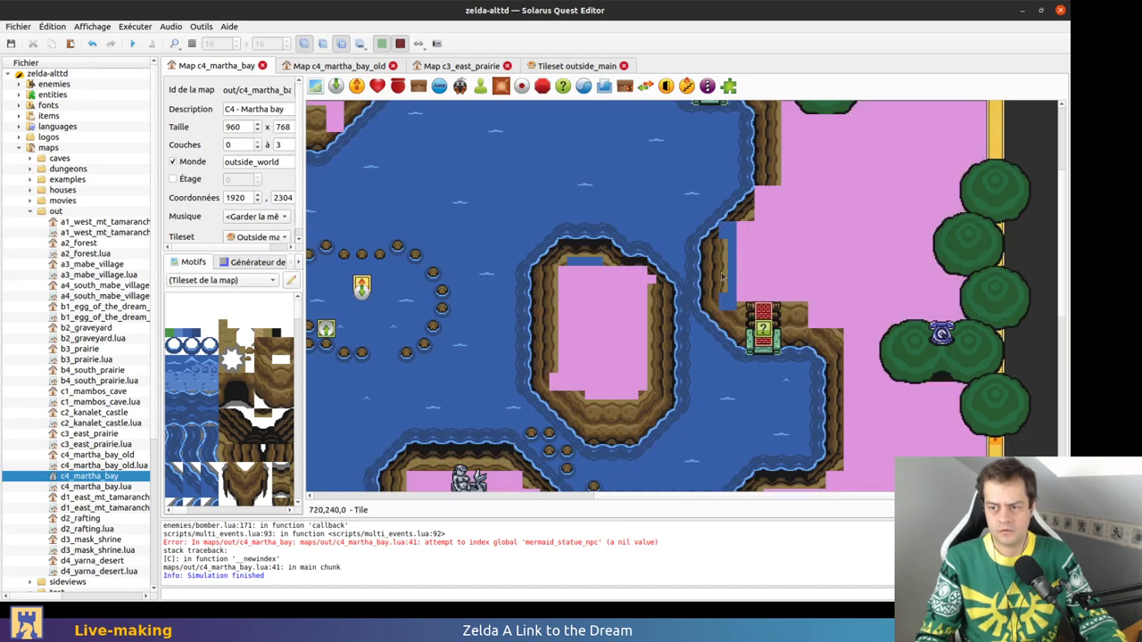
{"action": "scroll", "coordinate": [889, 358], "scroll_direction": "down", "scroll_amount": 2}
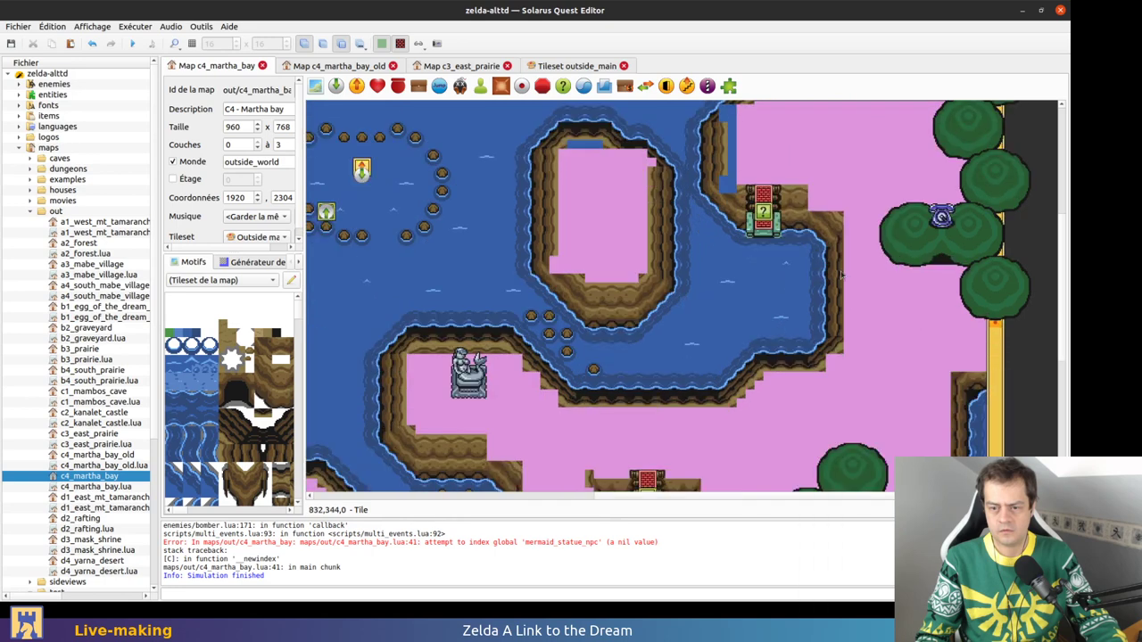
{"action": "left_click", "coordinate": [801, 201]}
{"action": "scroll", "coordinate": [817, 202], "scroll_direction": "up", "scroll_amount": 4}
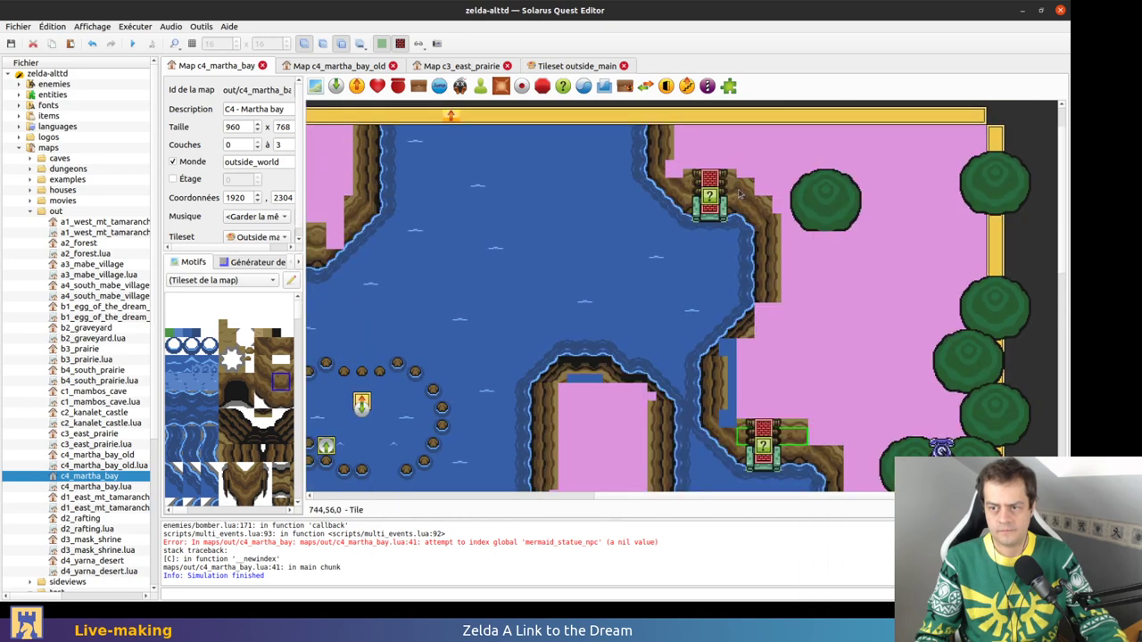
{"action": "scroll", "coordinate": [928, 214], "scroll_direction": "left", "scroll_amount": 4}
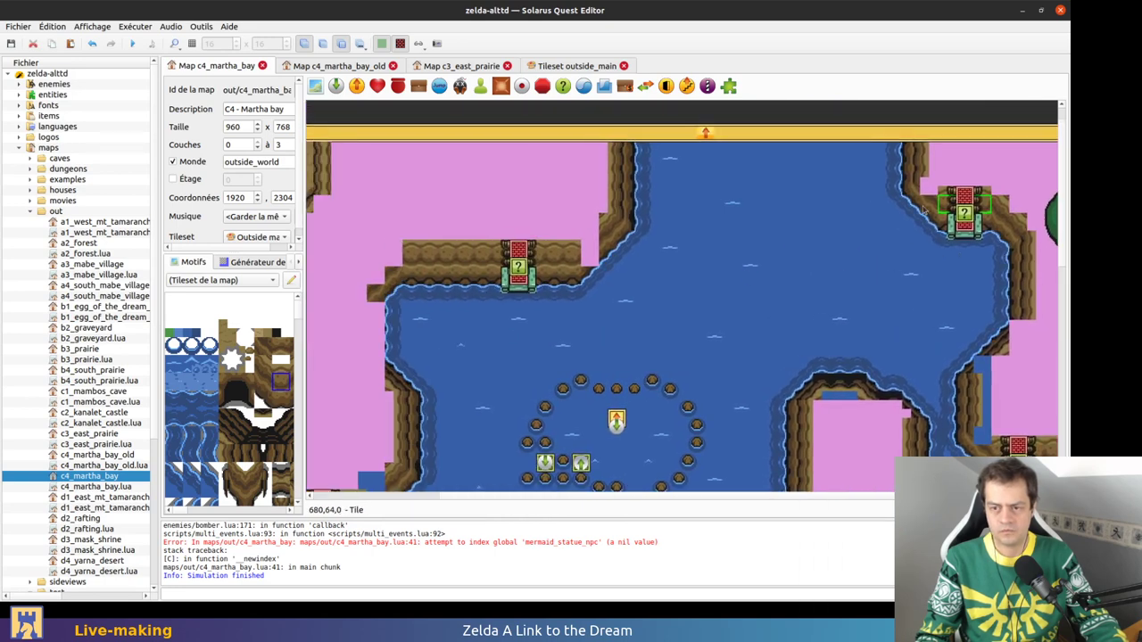
{"action": "key", "text": "1"}
{"action": "key", "text": "0"}
{"action": "left_click", "coordinate": [594, 253]}
{"action": "right_click", "coordinate": [591, 249]}
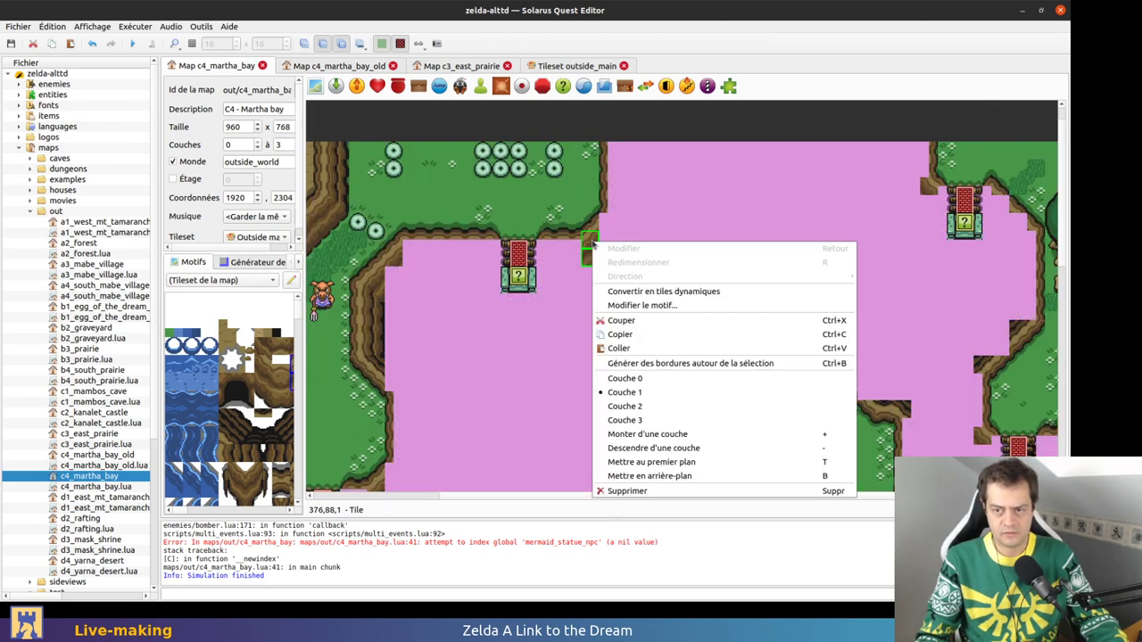
{"action": "left_click", "coordinate": [640, 379]}
{"action": "key", "text": "1"}
{"action": "key", "text": "1"}
{"action": "key", "text": "0"}
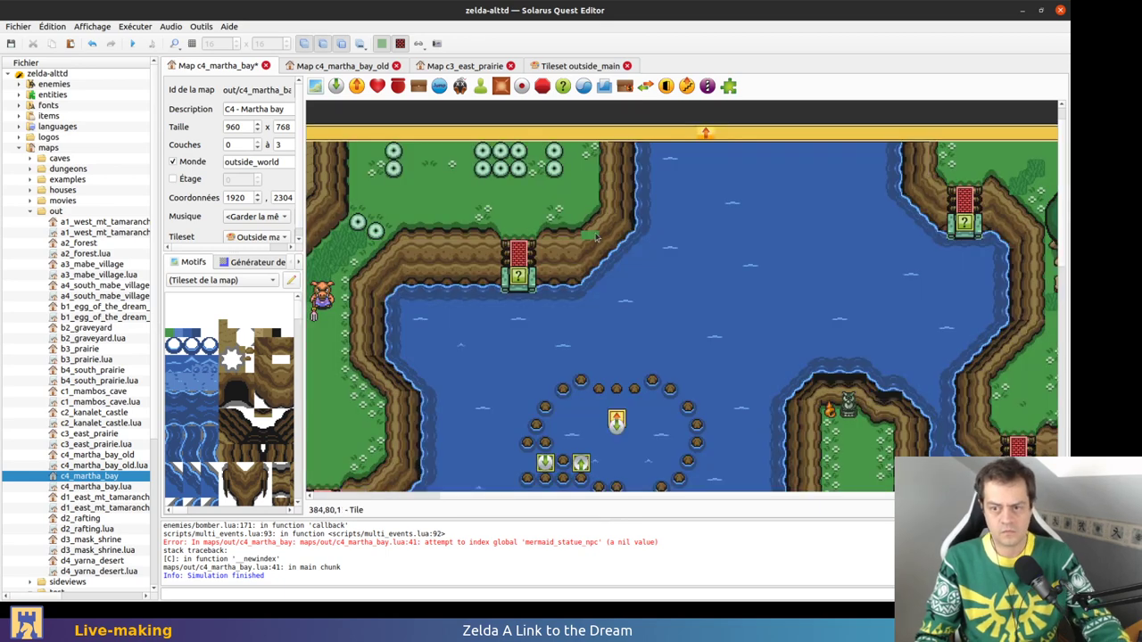
Resize the grass at the cliff corner east of the north shore steps to end at the cliff edge, then save the map
{"action": "key", "text": "ctrl+v"}
{"action": "left_click", "coordinate": [721, 227]}
{"action": "key", "text": "r"}
{"action": "left_click_drag", "start_coordinate": [590, 243], "coordinate": [586, 225]}
{"action": "left_click", "coordinate": [681, 276]}
{"action": "key", "text": "Escape"}
{"action": "key", "text": "ctrl+s"}
Toggle layers to check the western shore, then move its inner cliff tiles to layer 0
{"action": "middle_click_drag", "start_coordinate": [666, 320], "coordinate": [721, 262]}
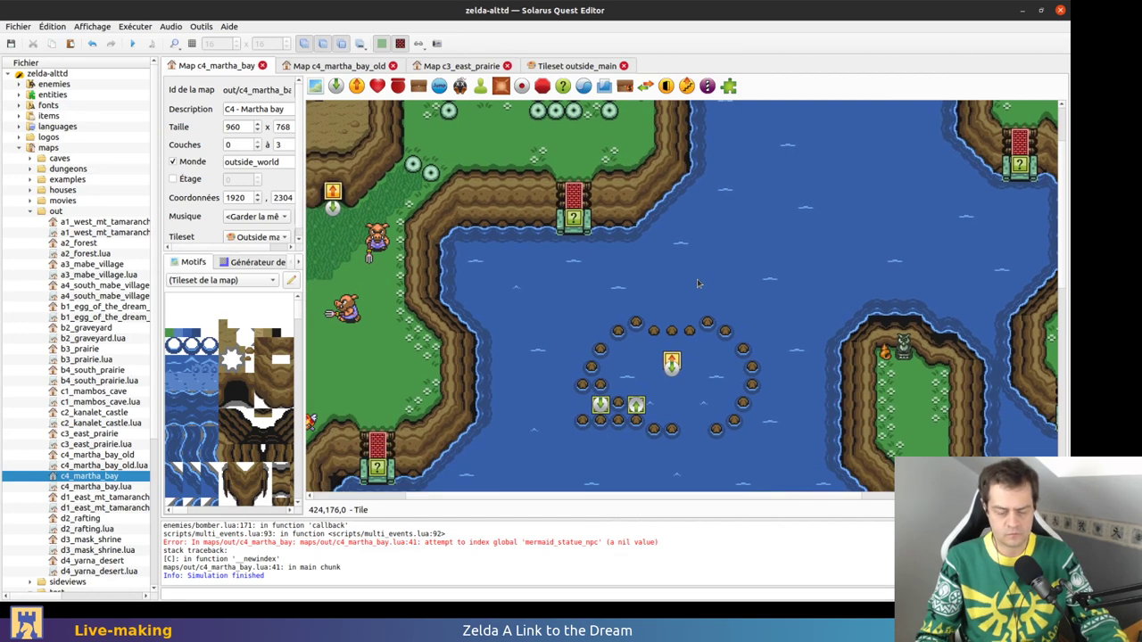
{"action": "key", "text": "1"}
{"action": "key", "text": "1"}
{"action": "key", "text": "1"}
{"action": "key", "text": "1"}
{"action": "key", "text": "1"}
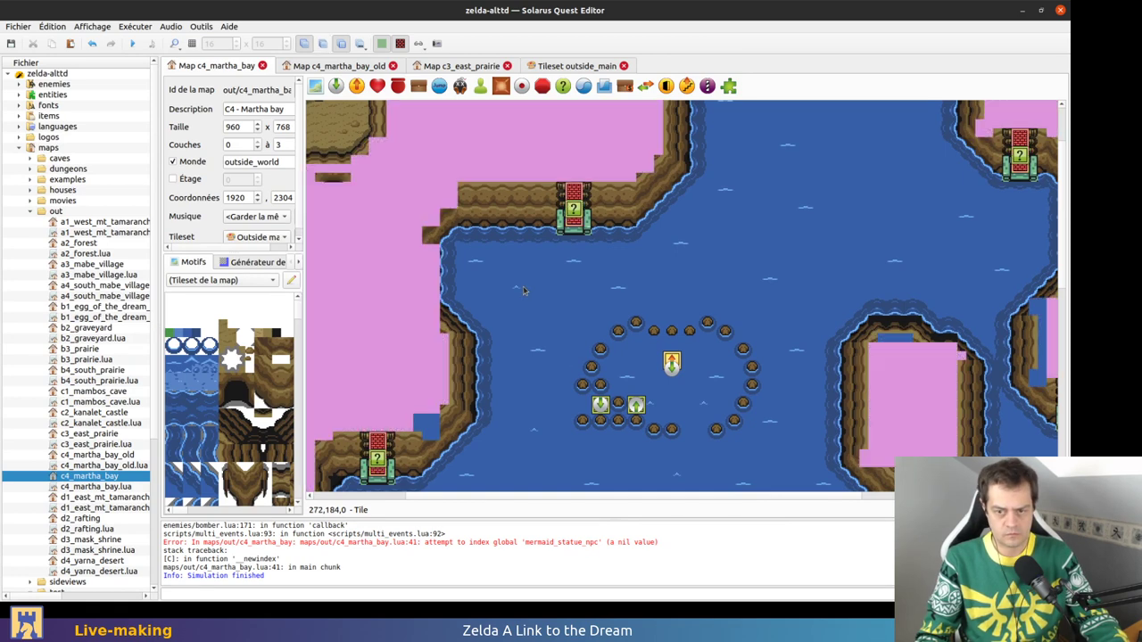
{"action": "key", "text": "1"}
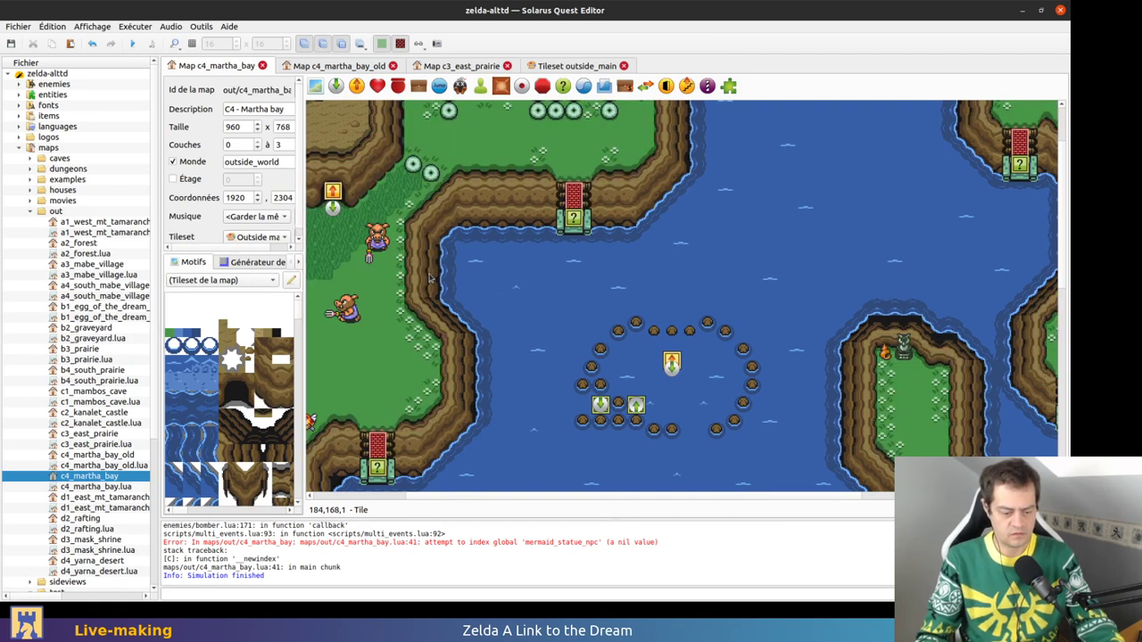
{"action": "key", "text": "0"}
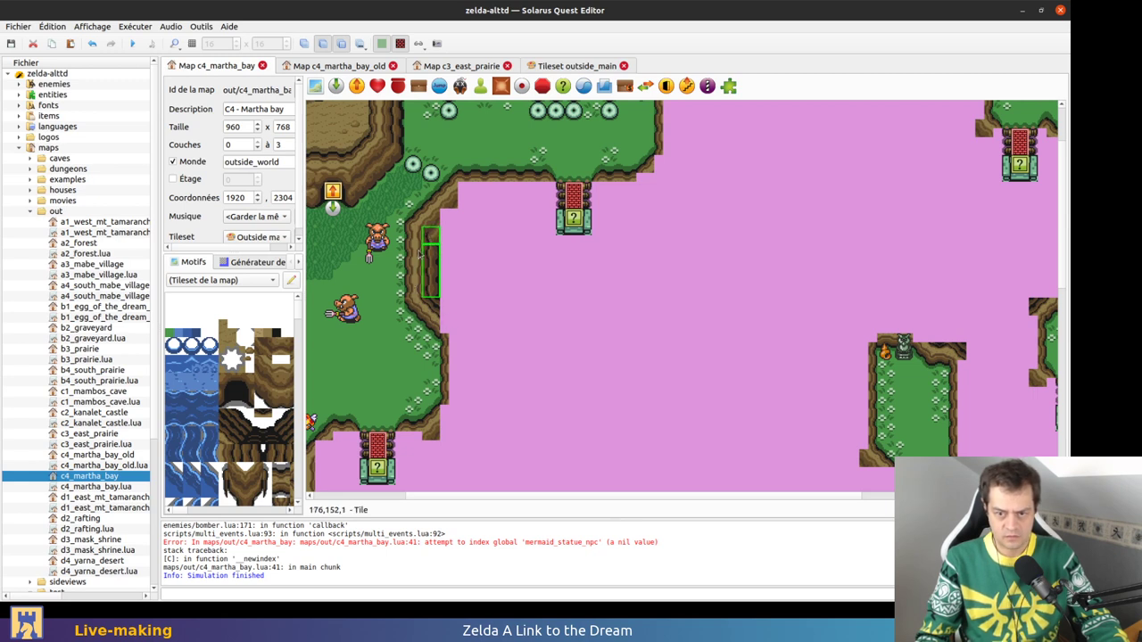
{"action": "left_click", "coordinate": [436, 309]}
{"action": "right_click", "coordinate": [432, 229]}
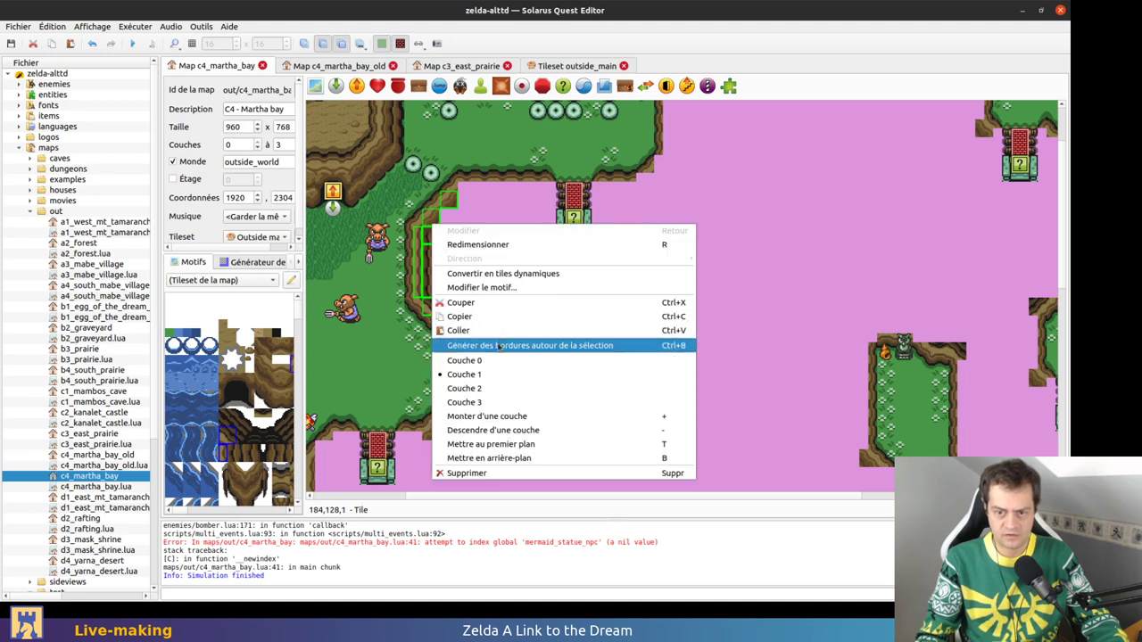
{"action": "left_click", "coordinate": [500, 361]}
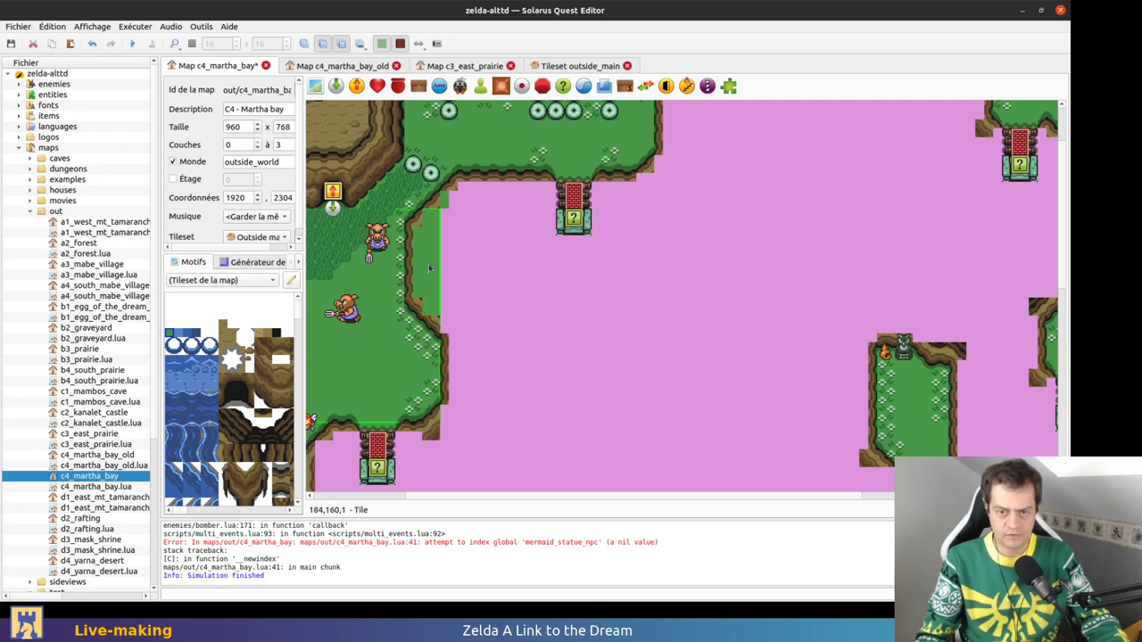
Shorten the large grass tile on the western shore so it stops spilling past the cliff edge
{"action": "scroll", "coordinate": [500, 254], "scroll_direction": "left", "scroll_amount": 2}
{"action": "scroll", "coordinate": [500, 255], "scroll_direction": "up", "scroll_amount": 1}
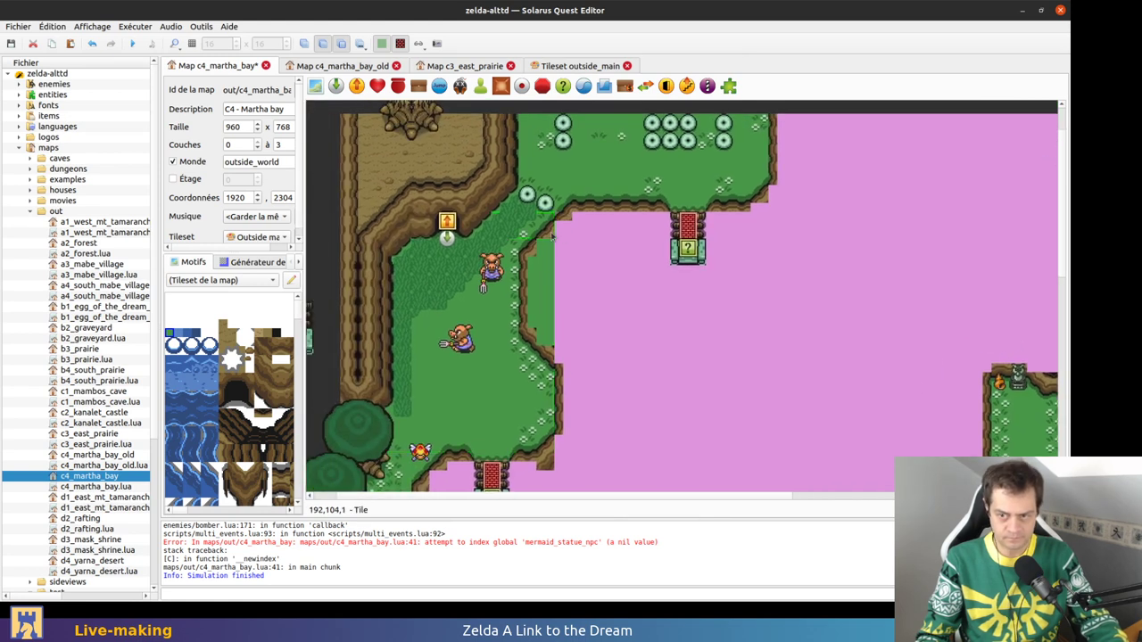
{"action": "left_click", "coordinate": [551, 304]}
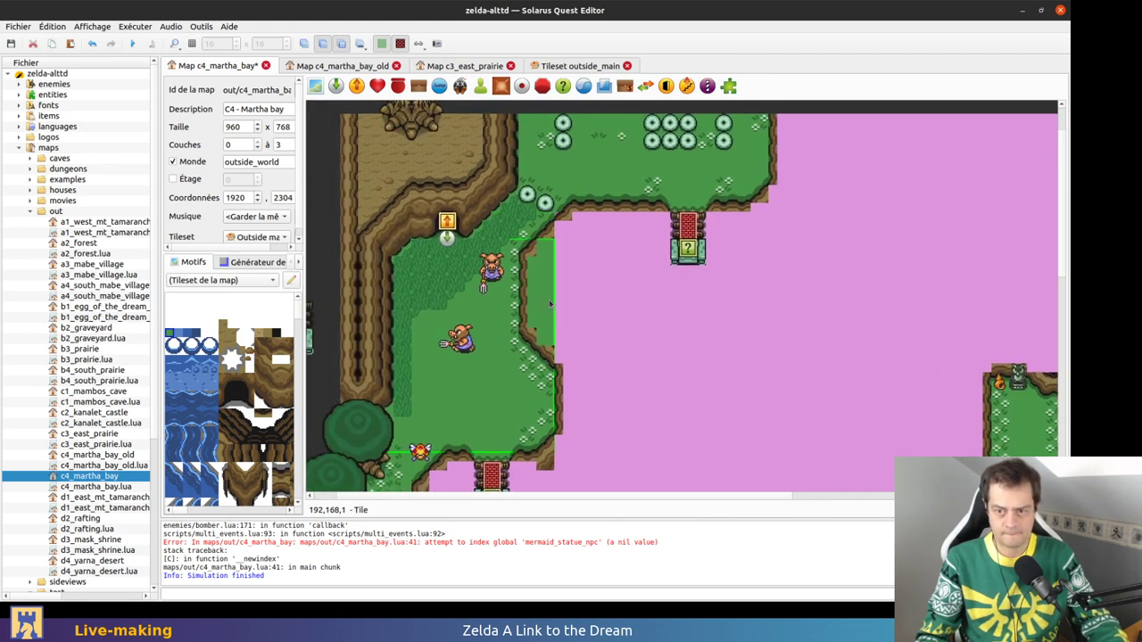
{"action": "left_click_drag", "start_coordinate": [552, 457], "coordinate": [523, 340]}
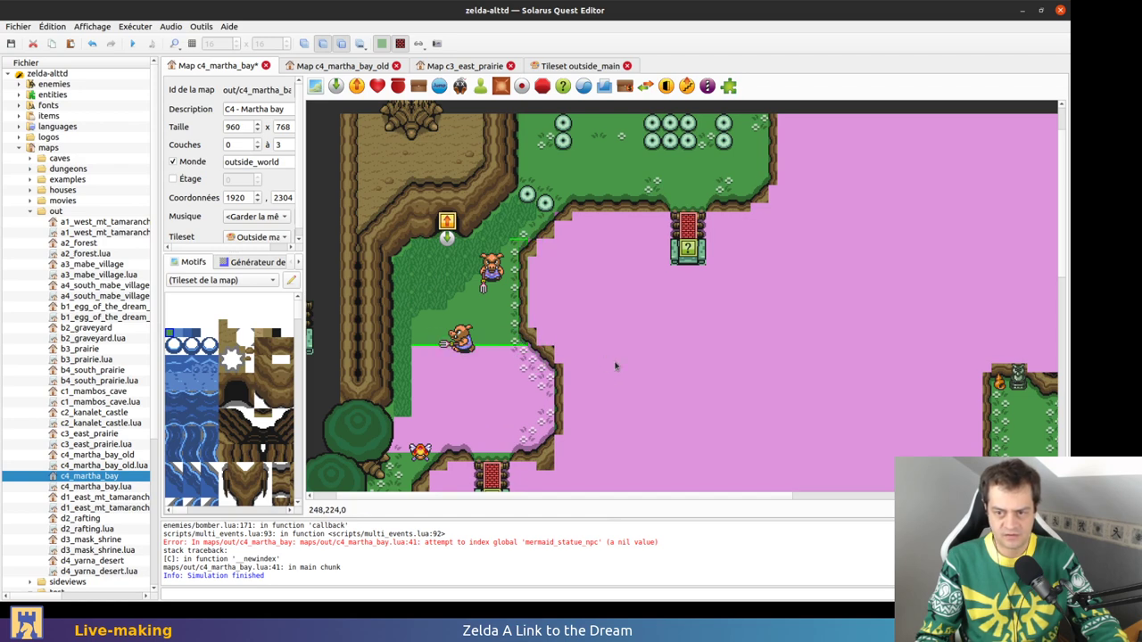
Fill the gap below the shortened western grass tile with another grass tile and save the map
{"action": "key", "text": "ctrl+v"}
{"action": "left_click", "coordinate": [622, 300]}
{"action": "key", "text": "r"}
{"action": "left_click_drag", "start_coordinate": [532, 230], "coordinate": [537, 244]}
{"action": "key", "text": "Delete"}
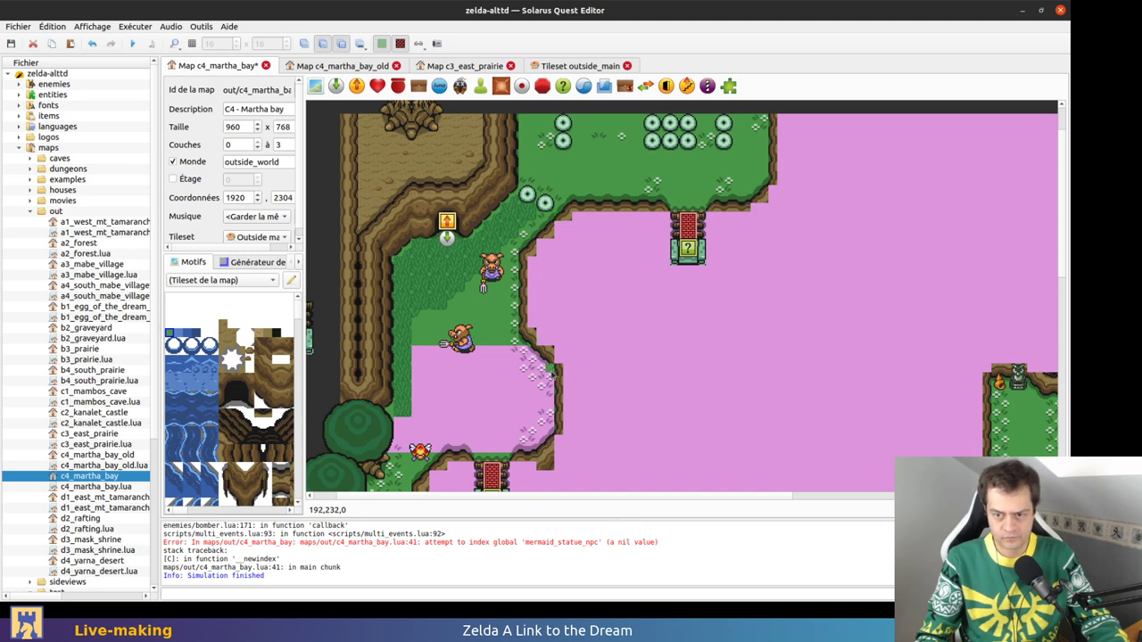
{"action": "left_click_drag", "start_coordinate": [552, 349], "coordinate": [373, 449]}
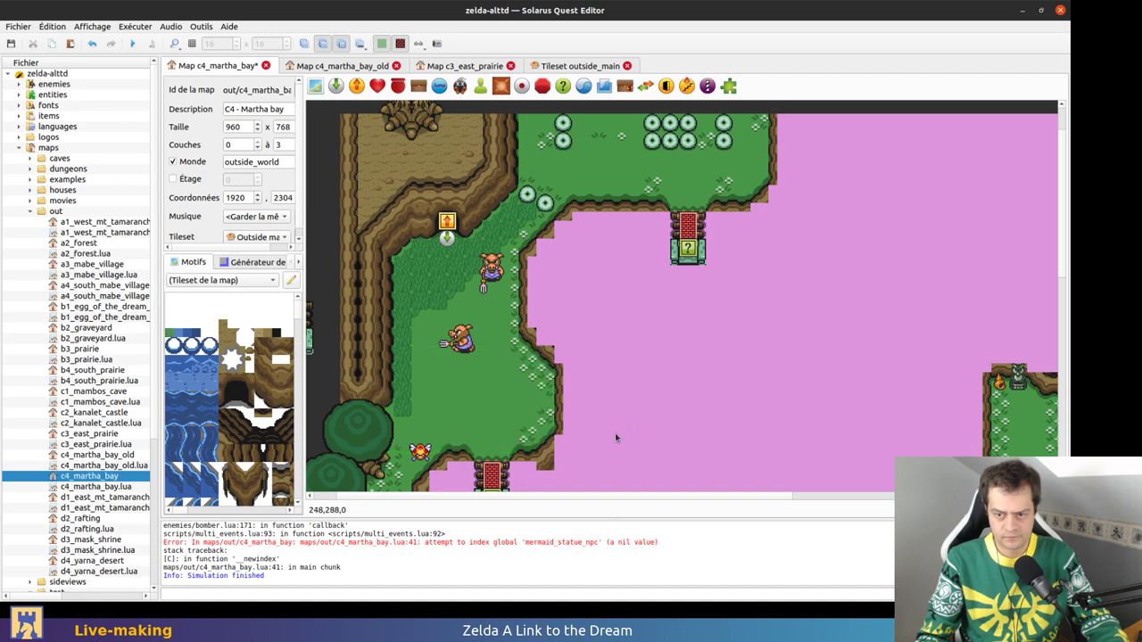
{"action": "key", "text": "ctrl+s"}
Move the cliff tile northeast of the paved phone-tree area to layer 0 and clear the grass exposed there
{"action": "scroll", "coordinate": [620, 434], "scroll_direction": "down", "scroll_amount": 1, "text": "ctrl"}
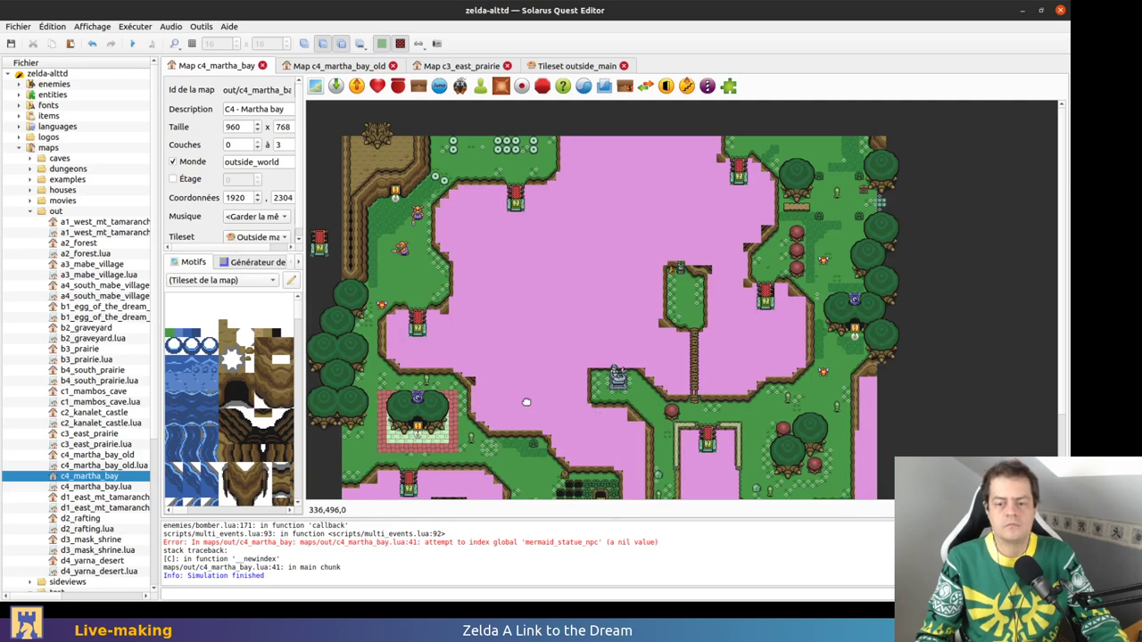
{"action": "scroll", "coordinate": [527, 412], "scroll_direction": "up", "scroll_amount": 3, "text": "ctrl"}
{"action": "left_click", "coordinate": [497, 239]}
{"action": "left_click", "coordinate": [549, 380], "text": "ctrl"}
{"action": "right_click", "coordinate": [549, 380]}
{"action": "left_click", "coordinate": [551, 376]}
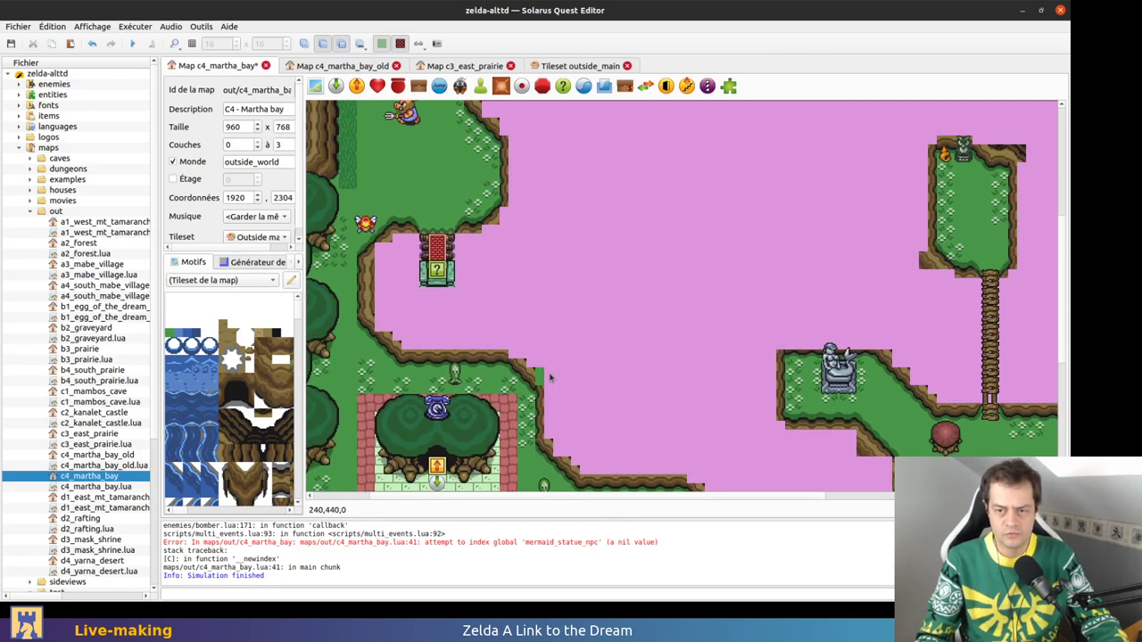
{"action": "right_click", "coordinate": [543, 376]}
{"action": "left_click", "coordinate": [608, 257]}
{"action": "left_click", "coordinate": [612, 303]}
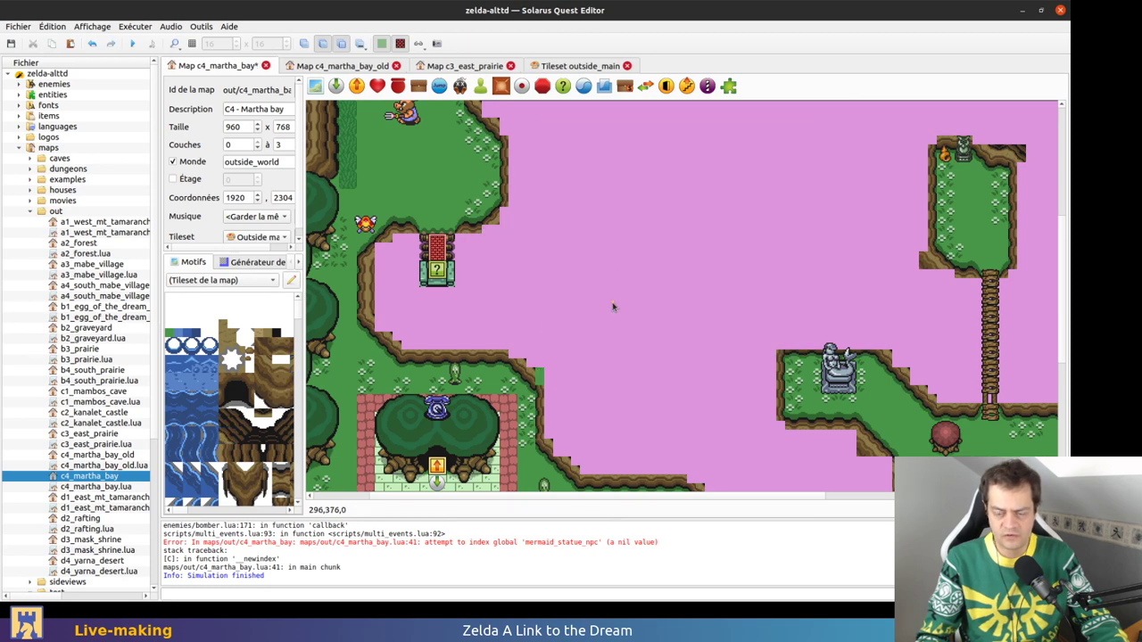
Paste a grass tile, fit it between the paved phone-tree area and the cliff edge to its east, and save the map
{"action": "left_click", "coordinate": [541, 375]}
{"action": "middle_click_drag", "start_coordinate": [546, 453], "coordinate": [637, 390]}
{"action": "left_click_drag", "start_coordinate": [634, 398], "coordinate": [624, 401]}
{"action": "key", "text": "ctrl+v"}
{"action": "left_click", "coordinate": [705, 377]}
{"action": "key", "text": "r"}
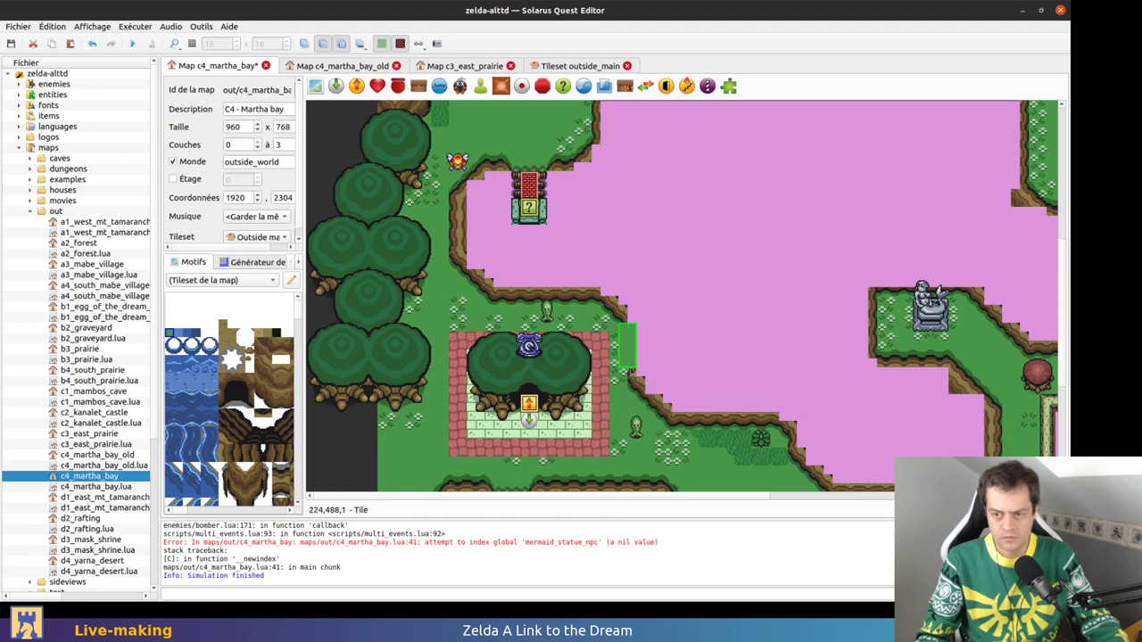
{"action": "left_click", "coordinate": [656, 362]}
{"action": "key", "text": "ctrl+s"}
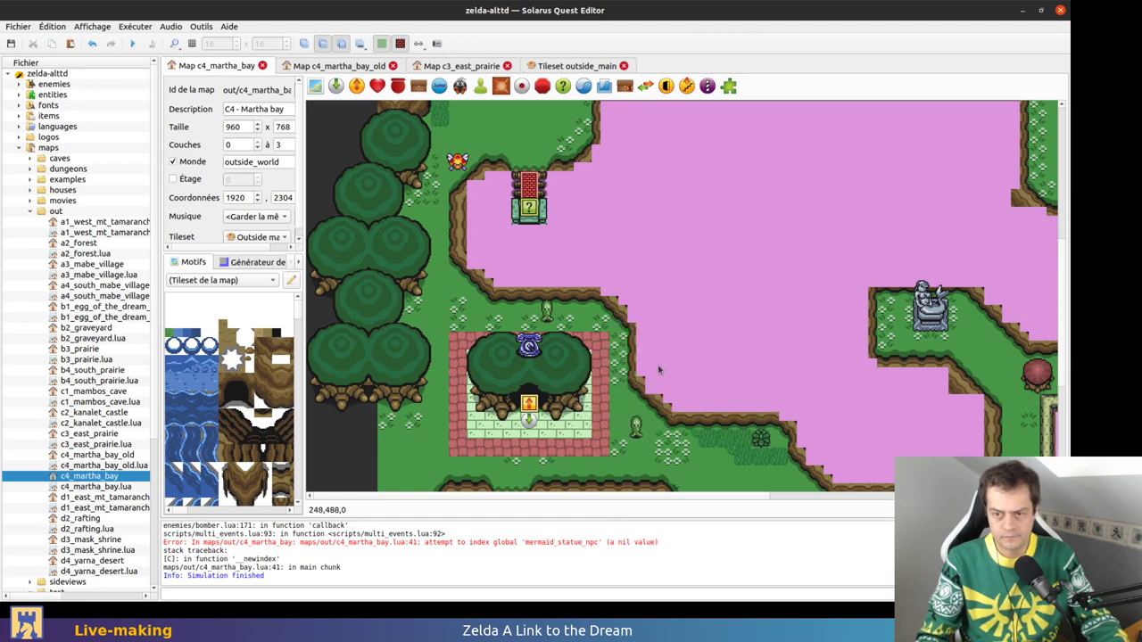
Compare layer 0 with the layers above it around the small island with the bush and stairs, near the map's southern edge
{"action": "scroll", "coordinate": [750, 378], "scroll_direction": "down", "scroll_amount": 2}
{"action": "middle_click_drag", "start_coordinate": [926, 429], "coordinate": [806, 287]}
{"action": "middle_click_drag", "start_coordinate": [563, 381], "coordinate": [651, 401]}
{"action": "scroll", "coordinate": [546, 406], "scroll_direction": "up", "scroll_amount": 1, "text": "ctrl"}
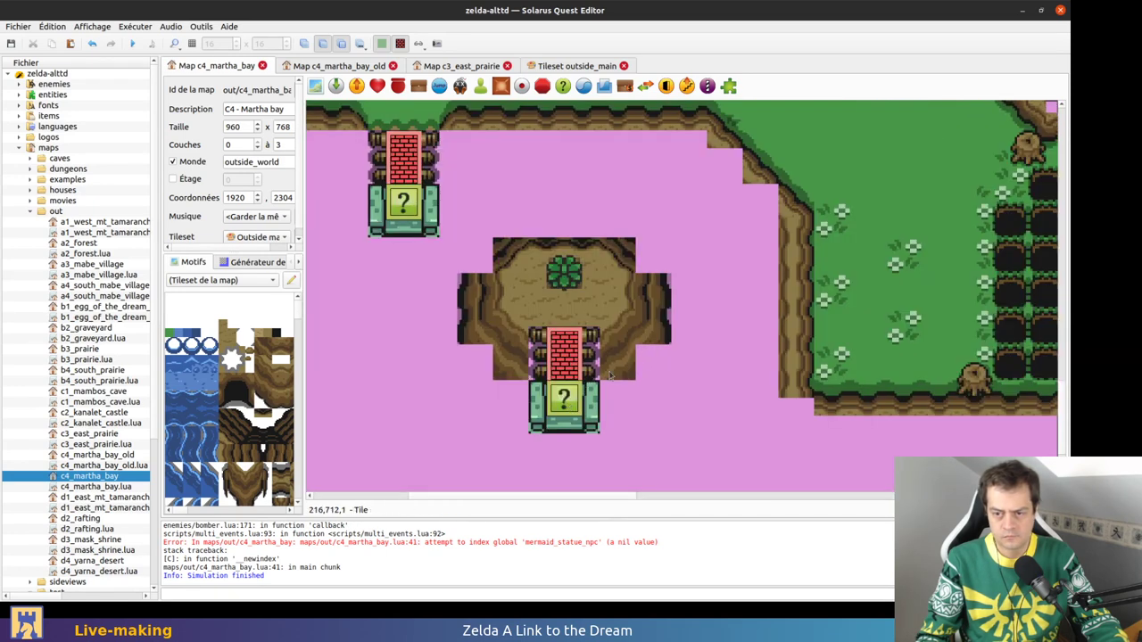
{"action": "key", "text": "1"}
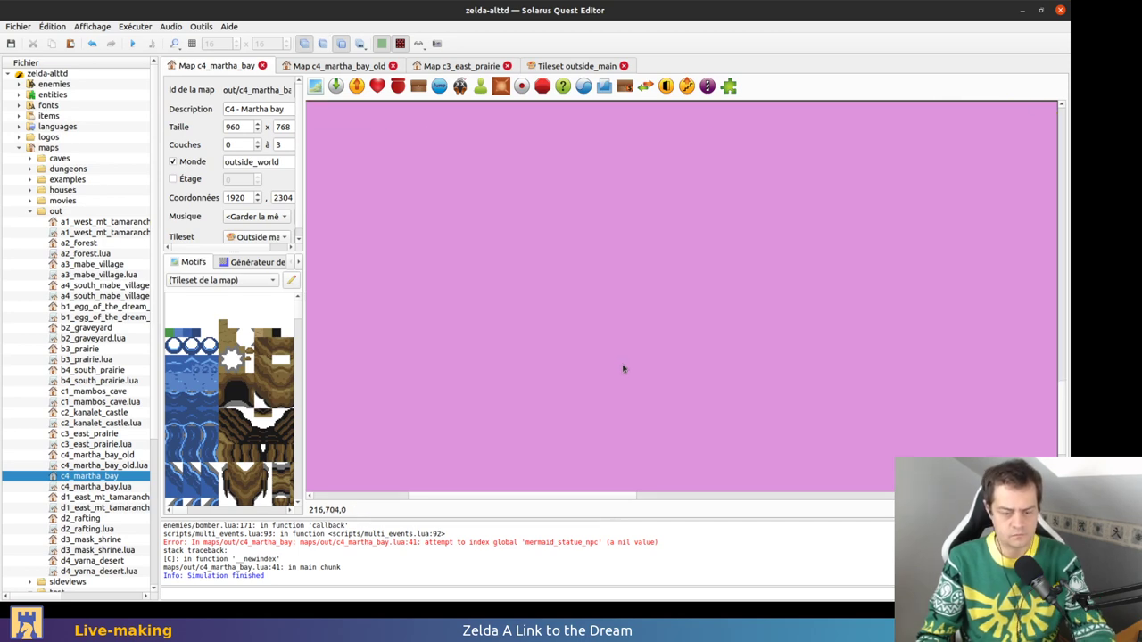
{"action": "key", "text": "0"}
{"action": "key", "text": "ctrl+1"}
{"action": "key", "text": "ctrl+1"}
{"action": "key", "text": "ctrl+1"}
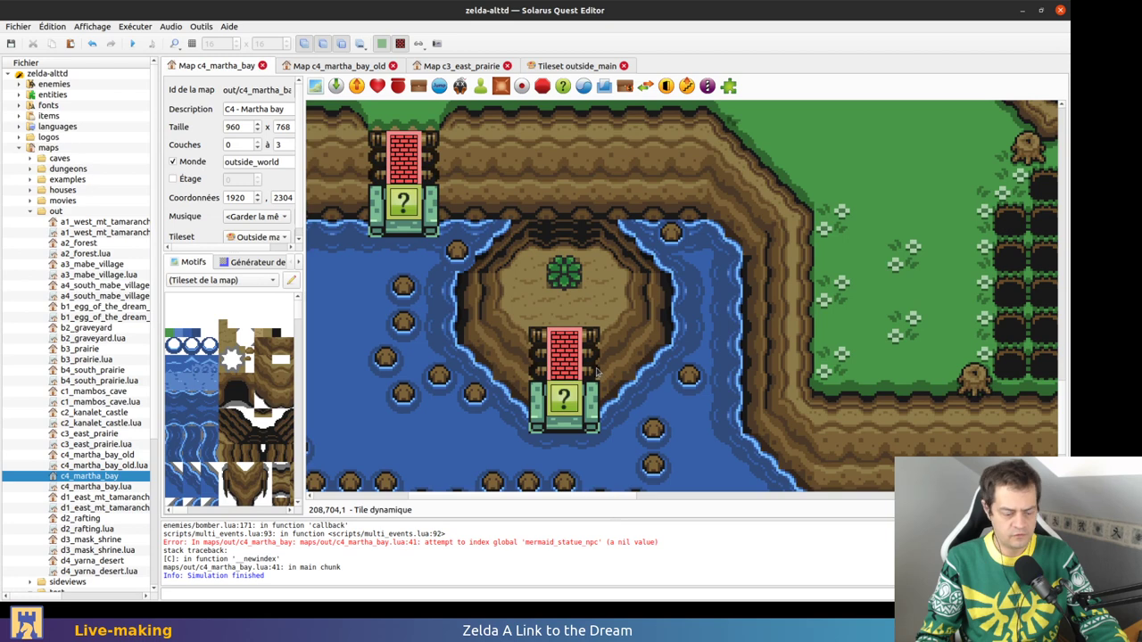
{"action": "key", "text": "ctrl+1"}
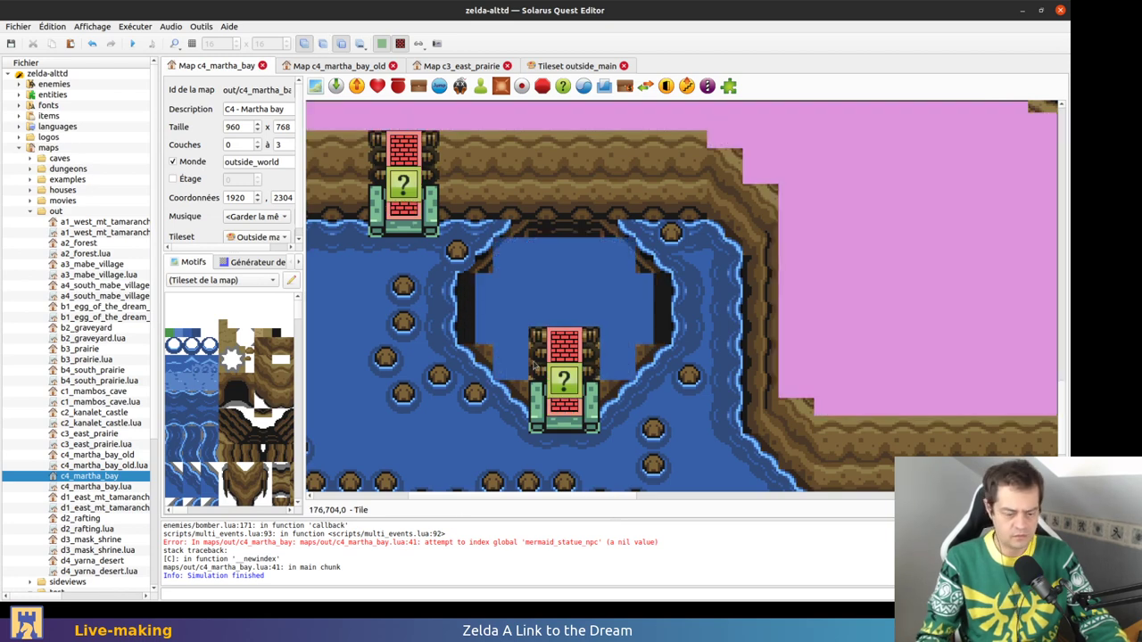
{"action": "key", "text": "ctrl+2"}
{"action": "key", "text": "ctrl+1"}
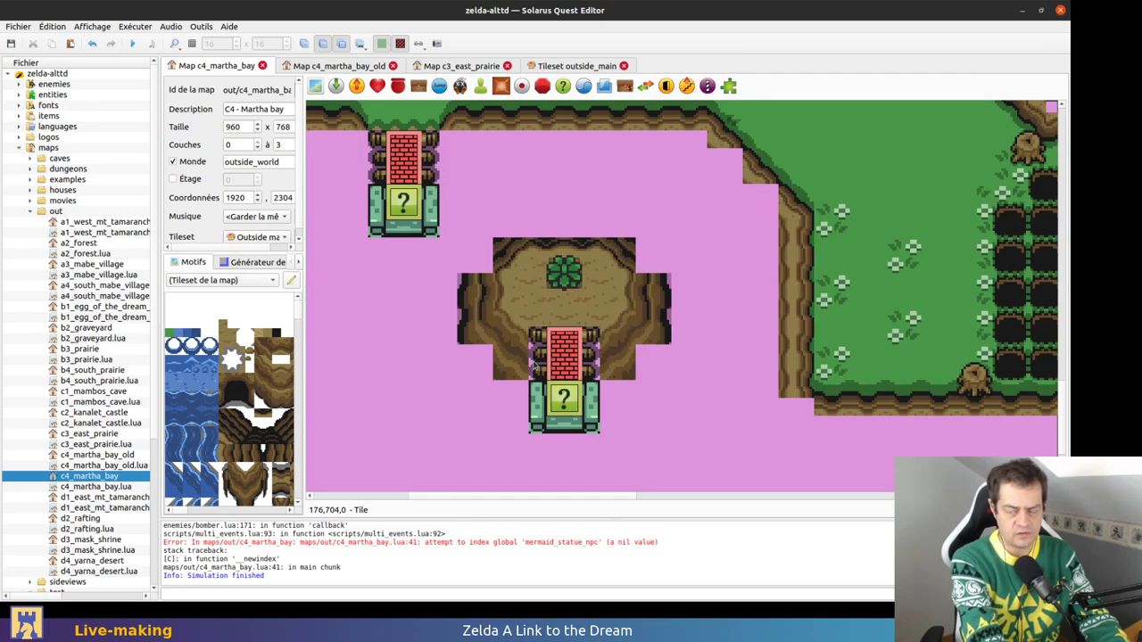
{"action": "key", "text": "ctrl+2"}
{"action": "key", "text": "ctrl+1"}
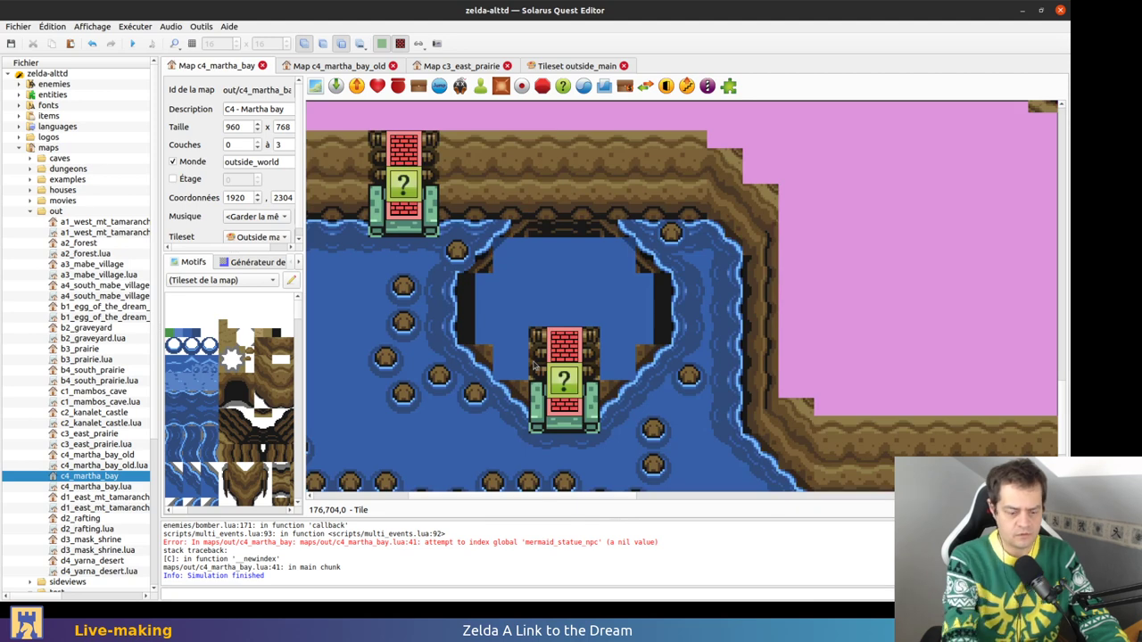
{"action": "key", "text": "ctrl+2"}
{"action": "key", "text": "ctrl+1"}
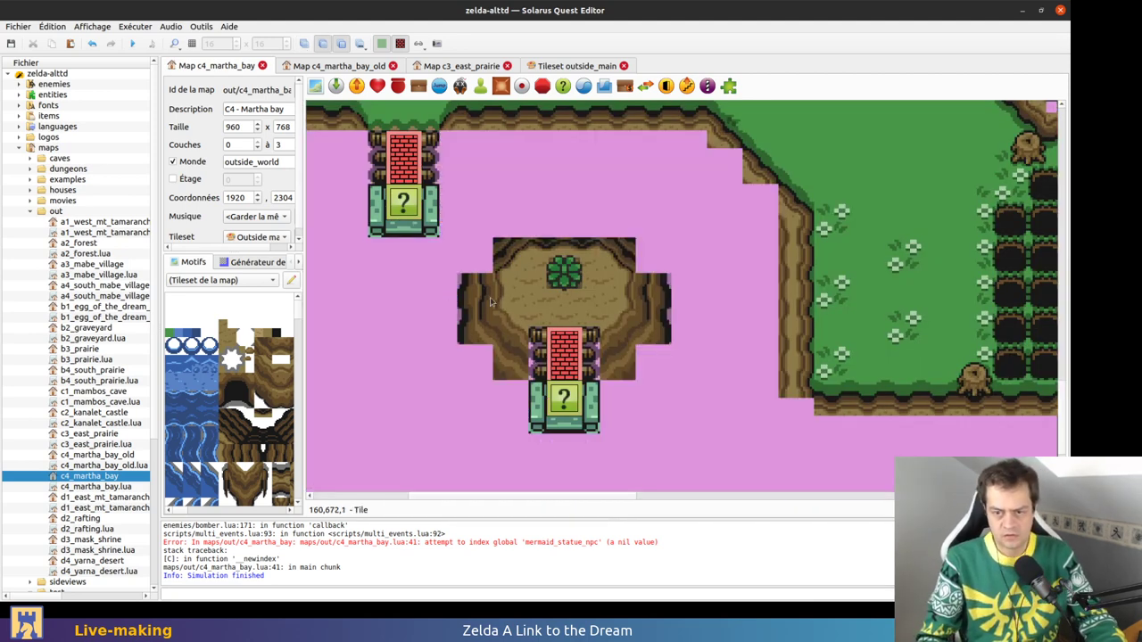
Move the cliff edge tiles on the sides and lower corners of the small southern island to layer 0
{"action": "left_click", "coordinate": [469, 302]}
{"action": "left_click", "coordinate": [505, 252], "text": "ctrl"}
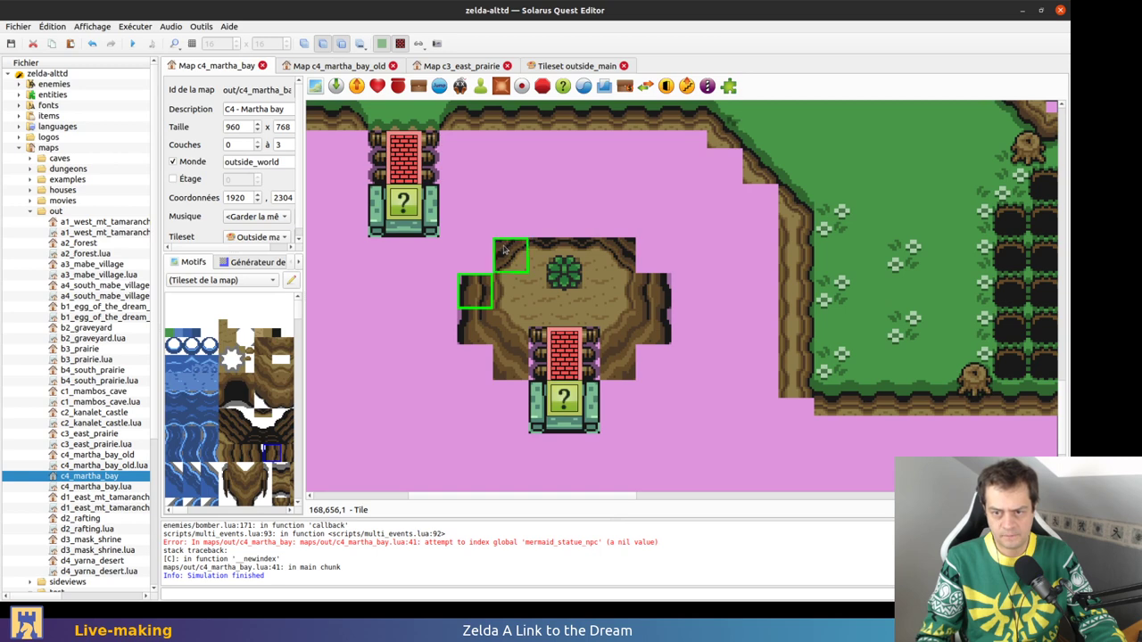
{"action": "left_click", "coordinate": [507, 253], "text": "ctrl"}
{"action": "left_click", "coordinate": [473, 332], "text": "ctrl"}
{"action": "left_click", "coordinate": [511, 364], "text": "ctrl"}
{"action": "left_click", "coordinate": [619, 366], "text": "ctrl"}
{"action": "left_click", "coordinate": [652, 337], "text": "ctrl"}
{"action": "left_click", "coordinate": [652, 299], "text": "ctrl"}
{"action": "right_click", "coordinate": [651, 298]}
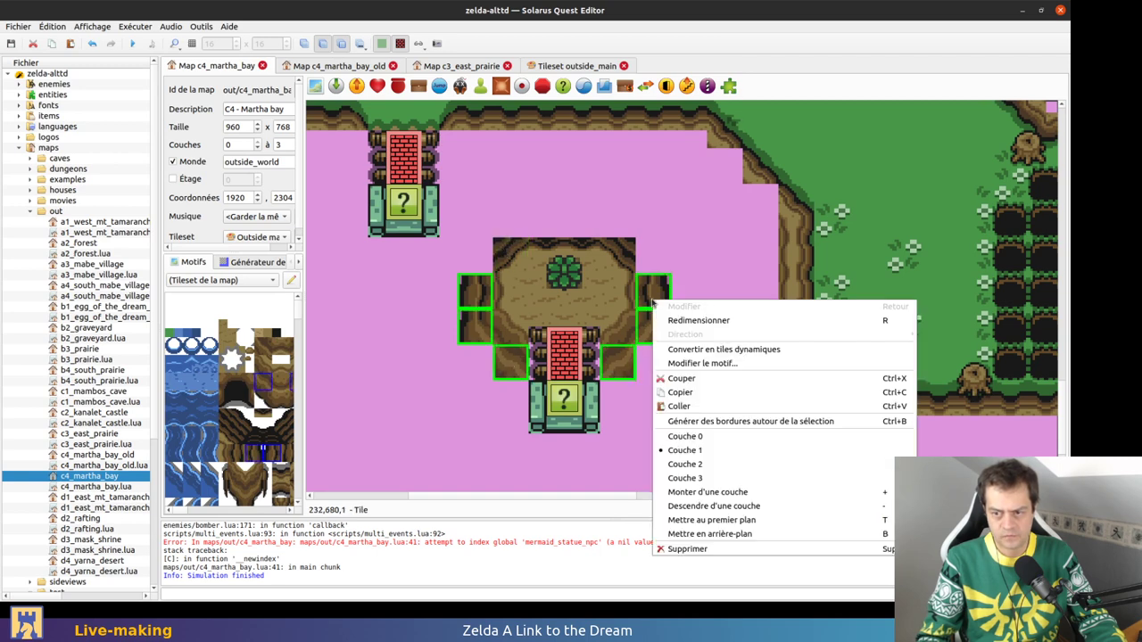
{"action": "left_click", "coordinate": [696, 434]}
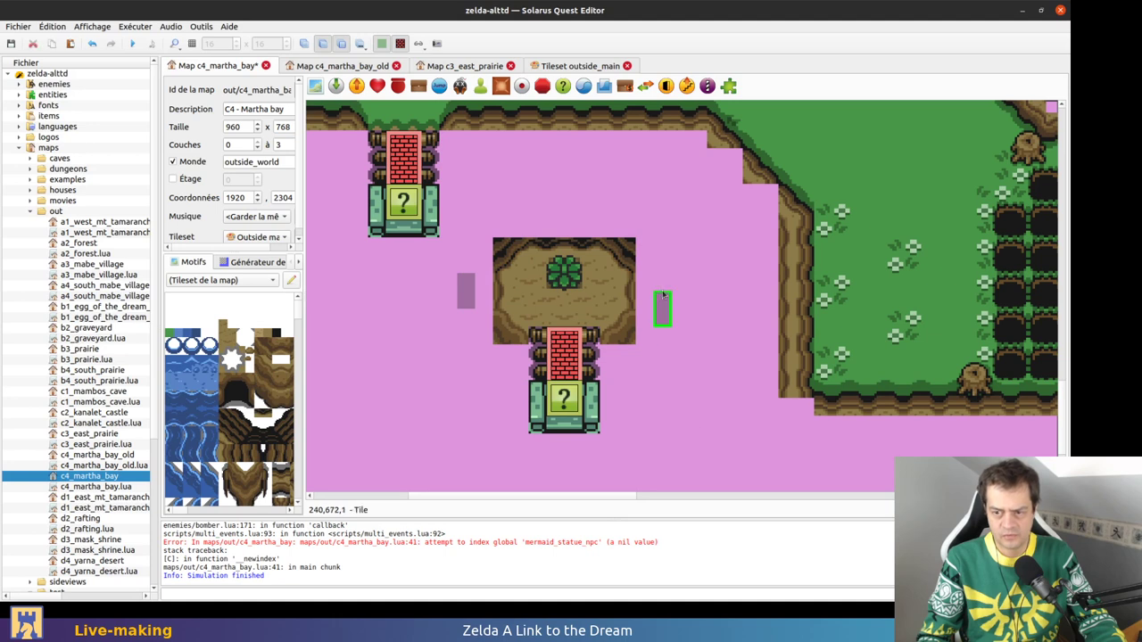
Move the two narrow shadow tiles flanking the small southern island to layer 0
{"action": "left_click", "coordinate": [465, 302], "text": "ctrl"}
{"action": "right_click", "coordinate": [466, 301]}
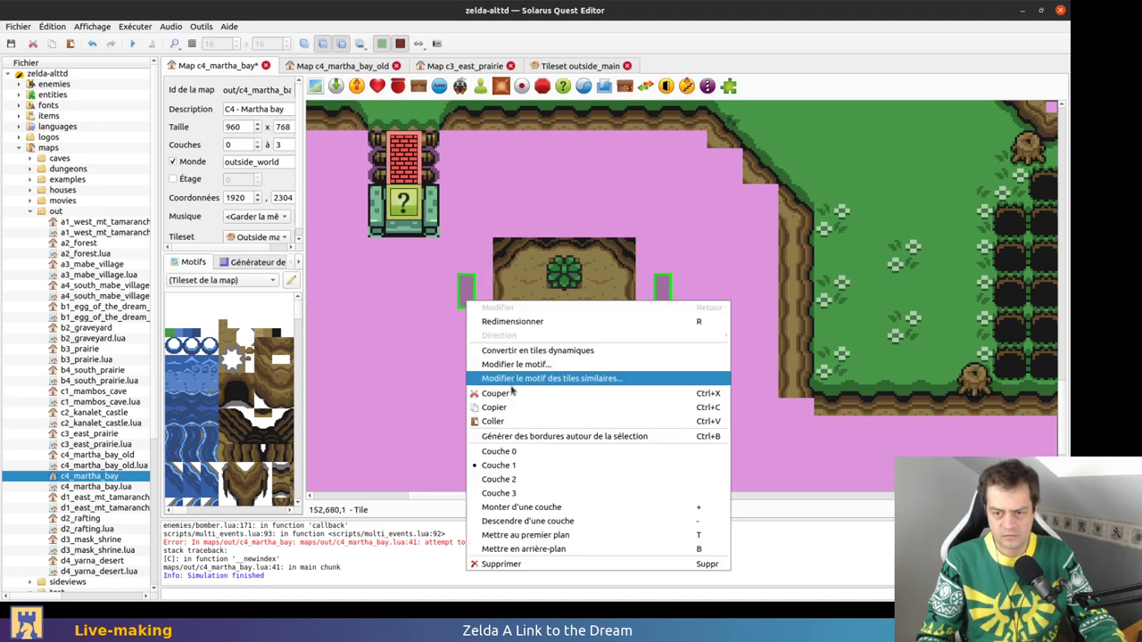
{"action": "left_click", "coordinate": [518, 451]}
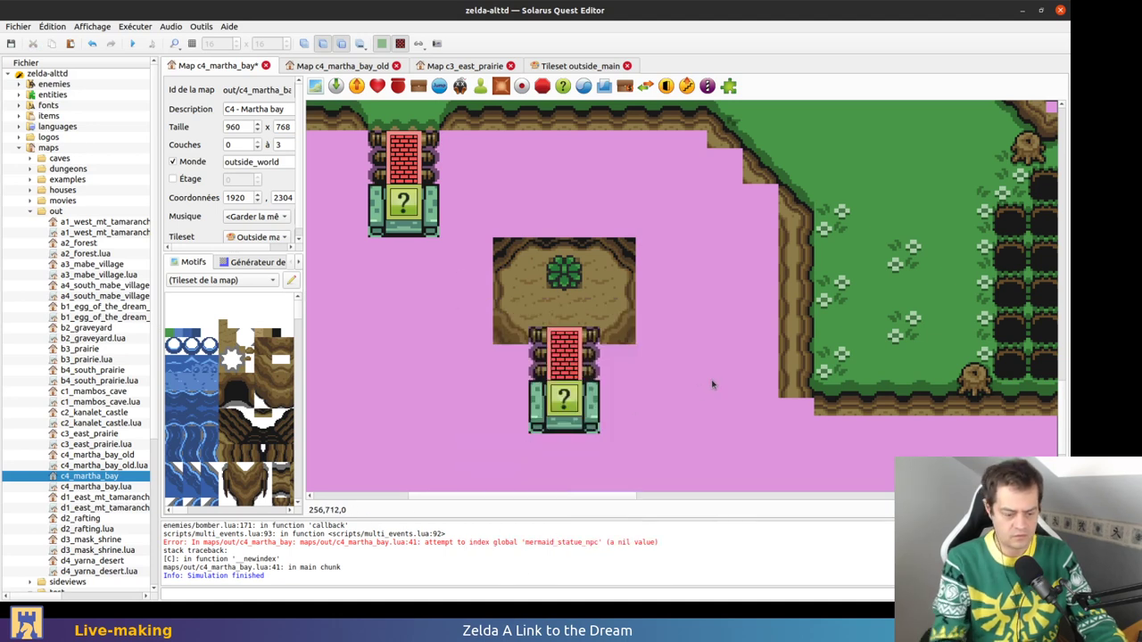
Show all layers, delete the narrow shadow tiles on both sides of the small southern island, and save the map
{"action": "key", "text": "ctrl+1"}
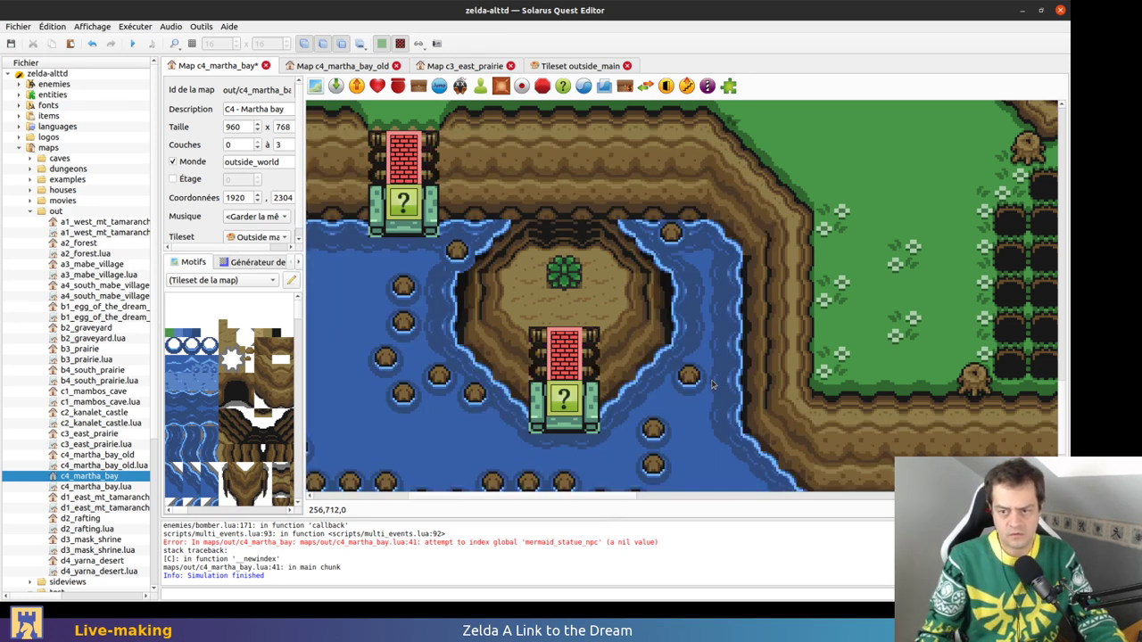
{"action": "left_click", "coordinate": [669, 306]}
{"action": "left_click", "coordinate": [693, 312]}
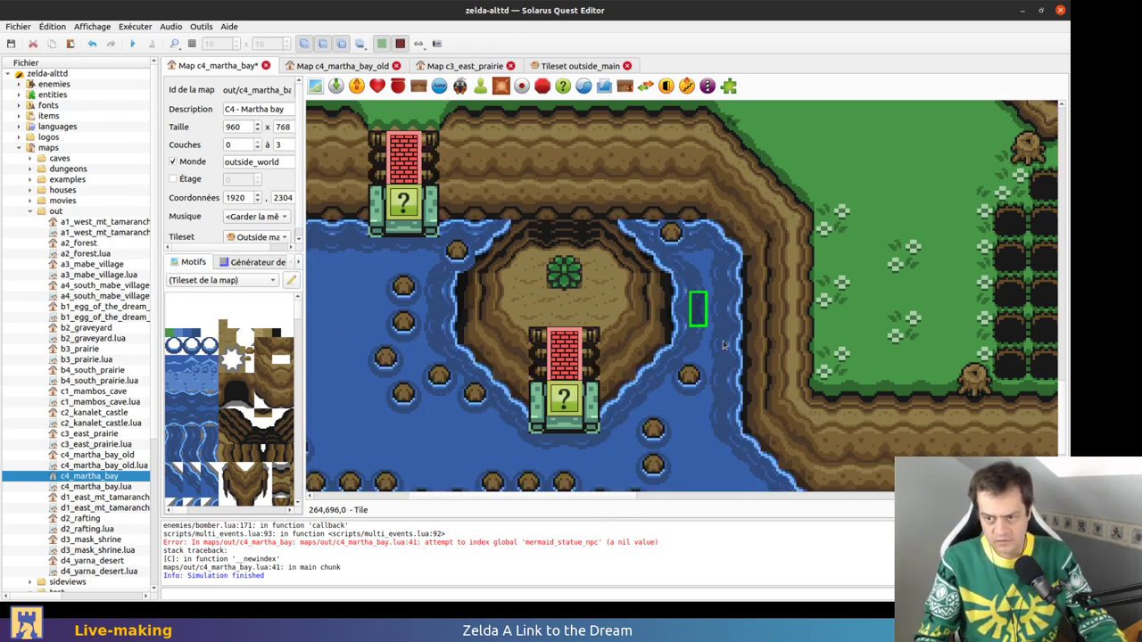
{"action": "left_click_drag", "start_coordinate": [694, 317], "coordinate": [680, 375]}
{"action": "key", "text": "Delete"}
{"action": "left_click", "coordinate": [466, 303]}
{"action": "key", "text": "Delete"}
{"action": "key", "text": "ctrl+s"}
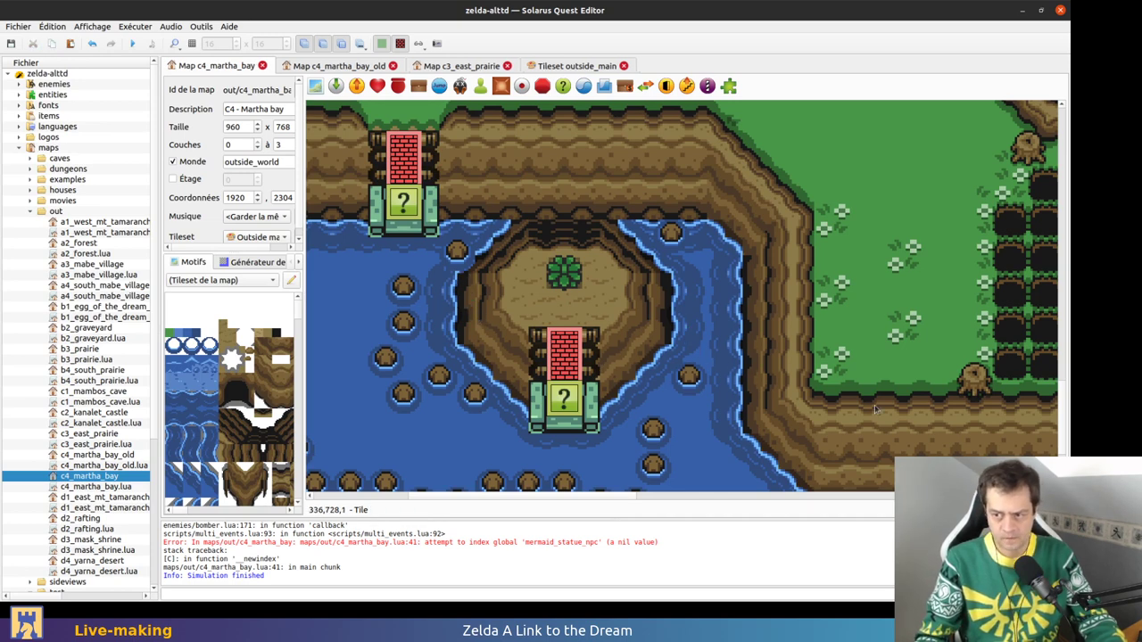
Examine the cliff edges along the southern and eastern shores and around the central island with all layers shown
{"action": "scroll", "coordinate": [875, 405], "scroll_direction": "down", "scroll_amount": 1, "text": "ctrl"}
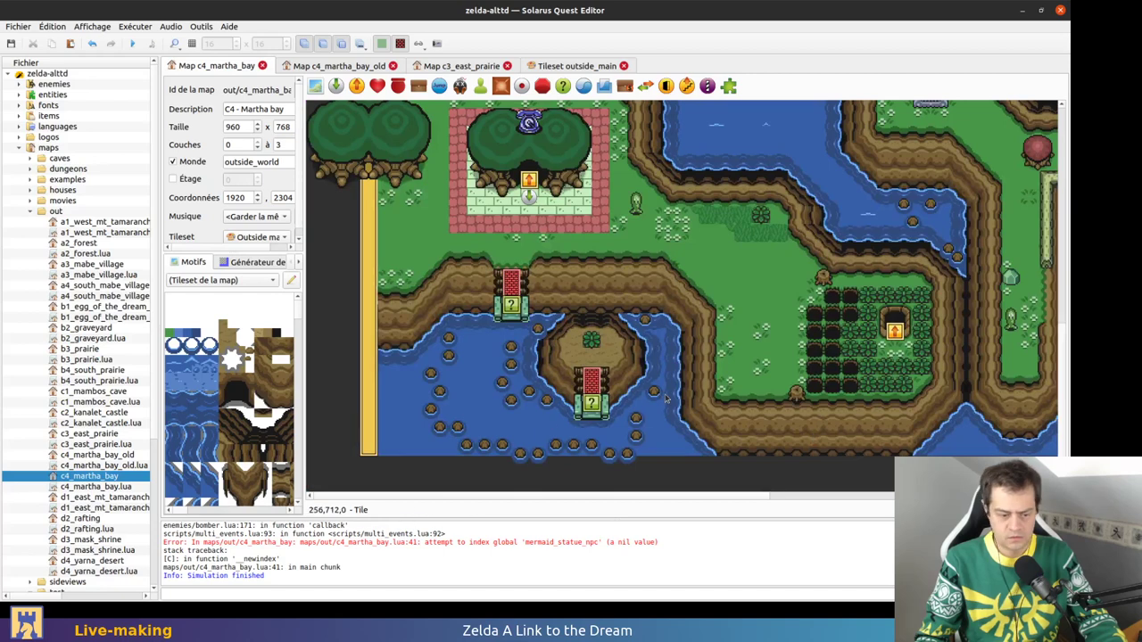
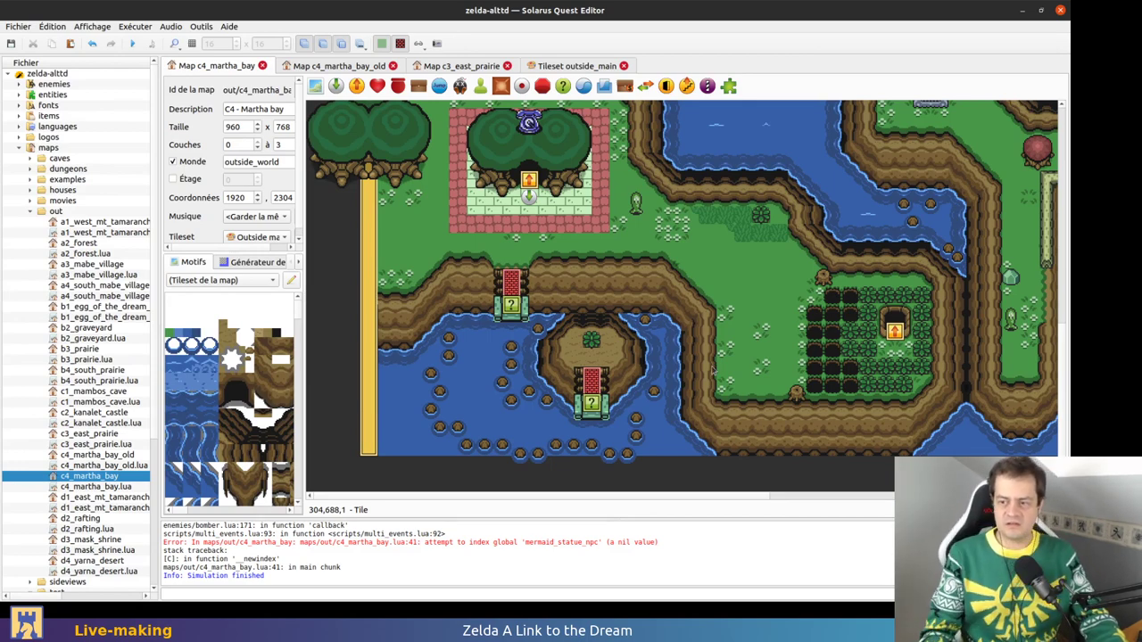
{"action": "scroll", "coordinate": [803, 330], "scroll_direction": "right", "scroll_amount": 8}
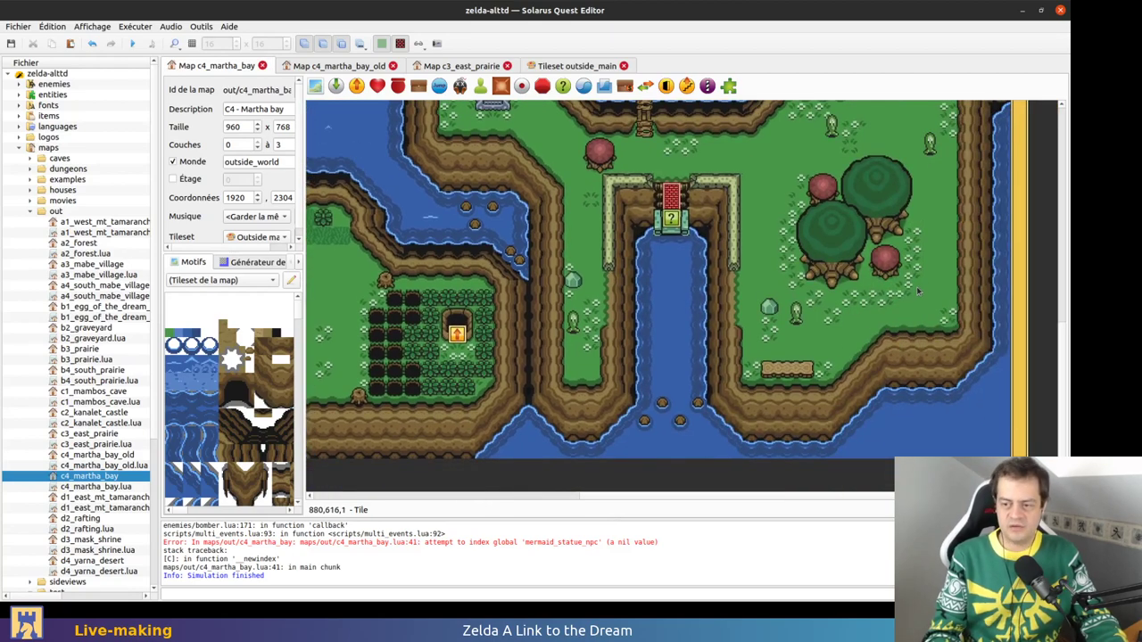
{"action": "scroll", "coordinate": [919, 290], "scroll_direction": "up", "scroll_amount": 3}
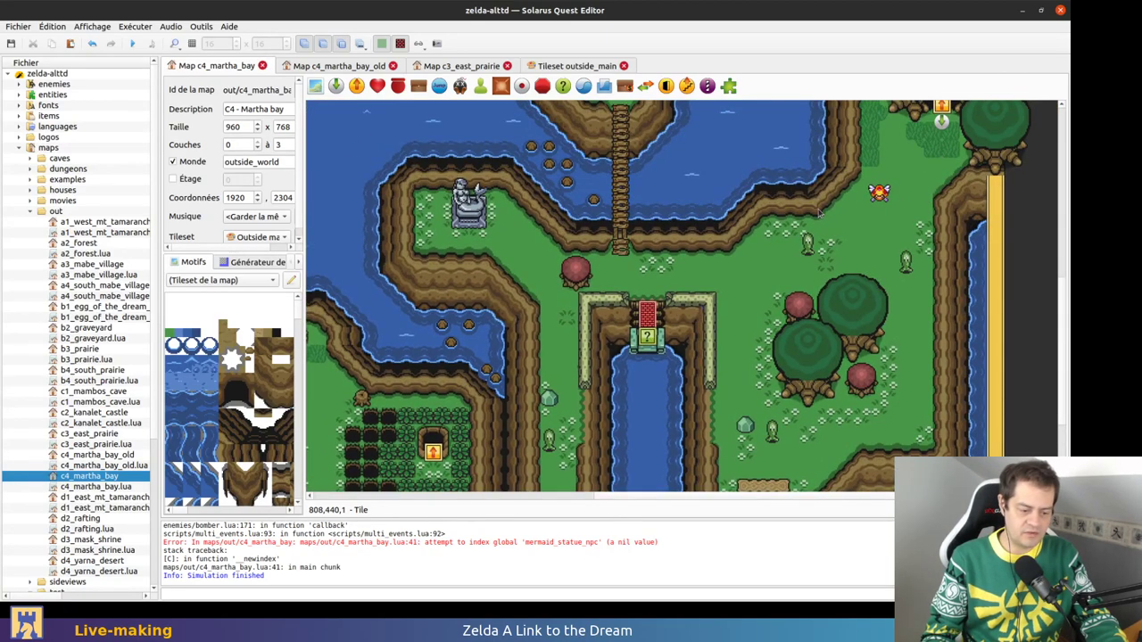
{"action": "scroll", "coordinate": [819, 211], "scroll_direction": "up", "scroll_amount": 2}
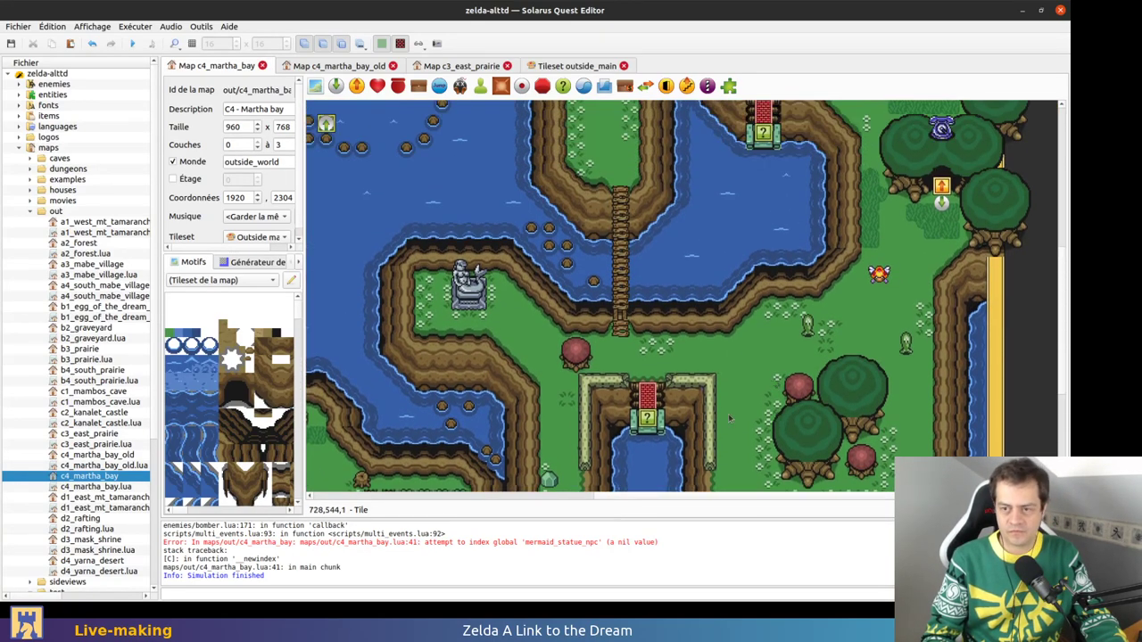
{"action": "middle_click_drag", "start_coordinate": [646, 248], "coordinate": [755, 401]}
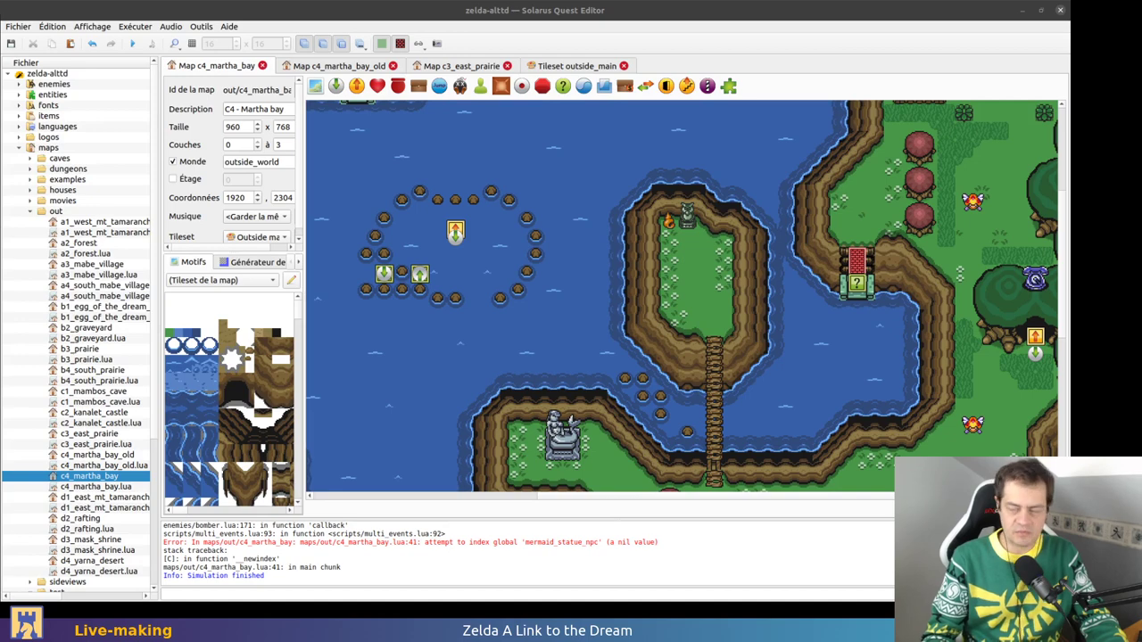
{"action": "middle_click_drag", "start_coordinate": [920, 291], "coordinate": [826, 450]}
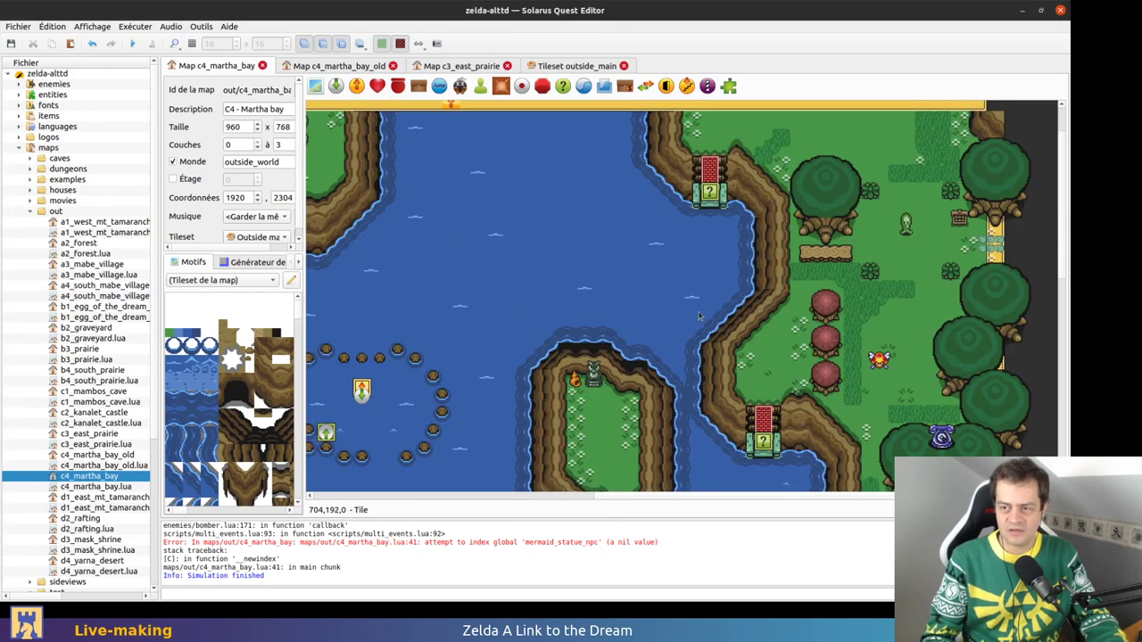
{"action": "middle_click_drag", "start_coordinate": [452, 298], "coordinate": [643, 108]}
Try moving the dark cliff-base tiles north of the mermaid statue out into the water, and undo the move
{"action": "left_click", "coordinate": [639, 366]}
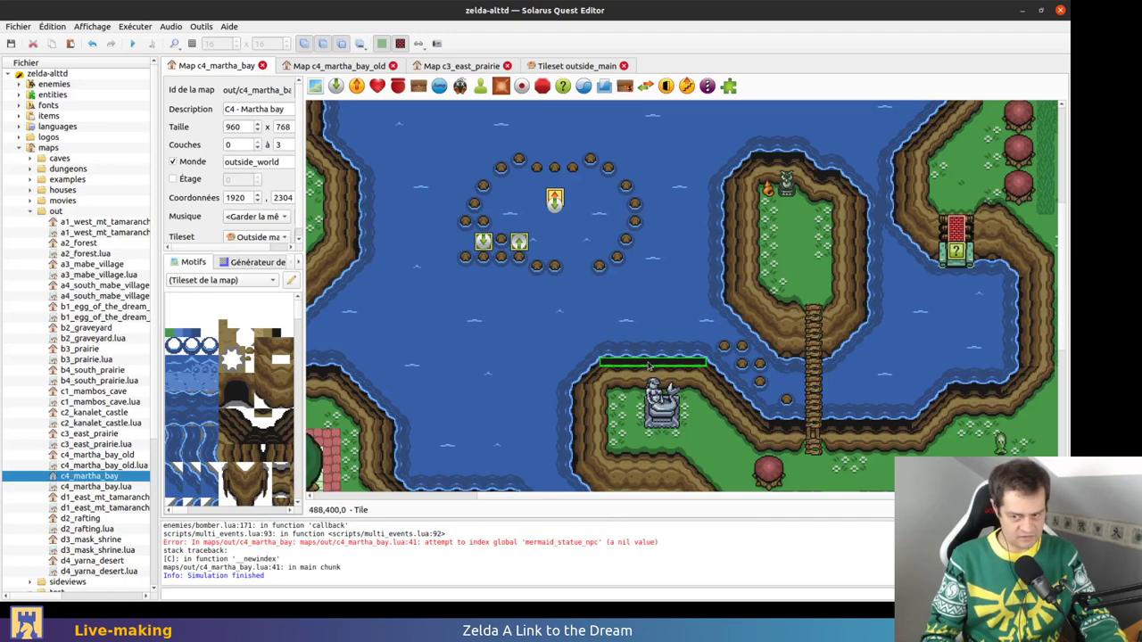
{"action": "scroll", "coordinate": [634, 375], "scroll_direction": "up", "scroll_amount": 1, "text": "ctrl"}
{"action": "left_click_drag", "start_coordinate": [639, 336], "coordinate": [462, 238]}
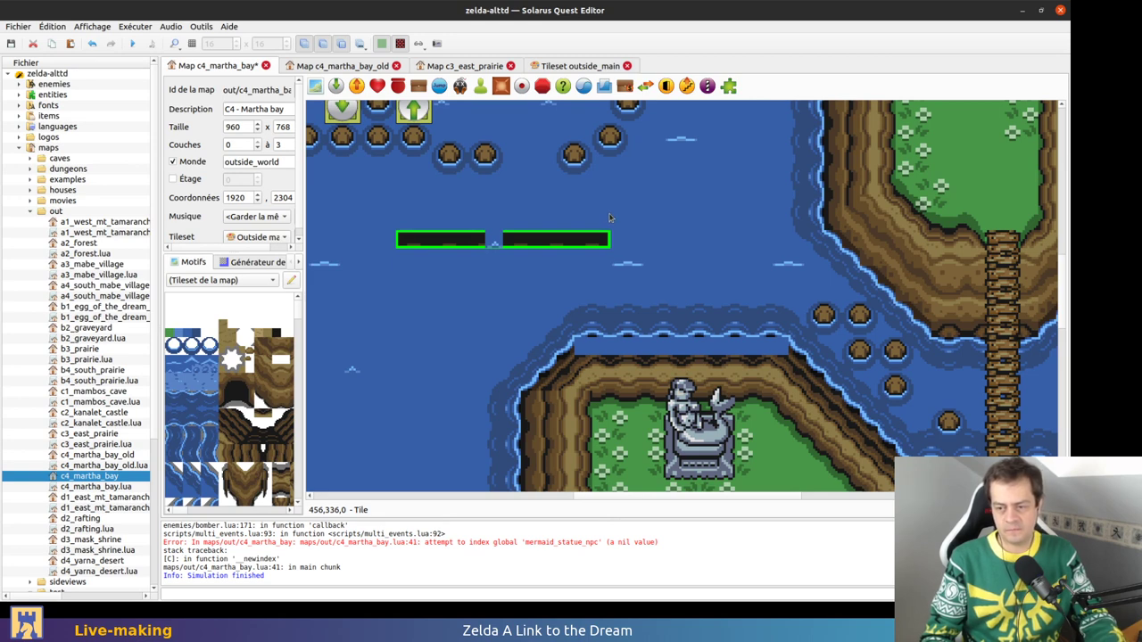
{"action": "key", "text": "ctrl+z"}
{"action": "left_click", "coordinate": [644, 358]}
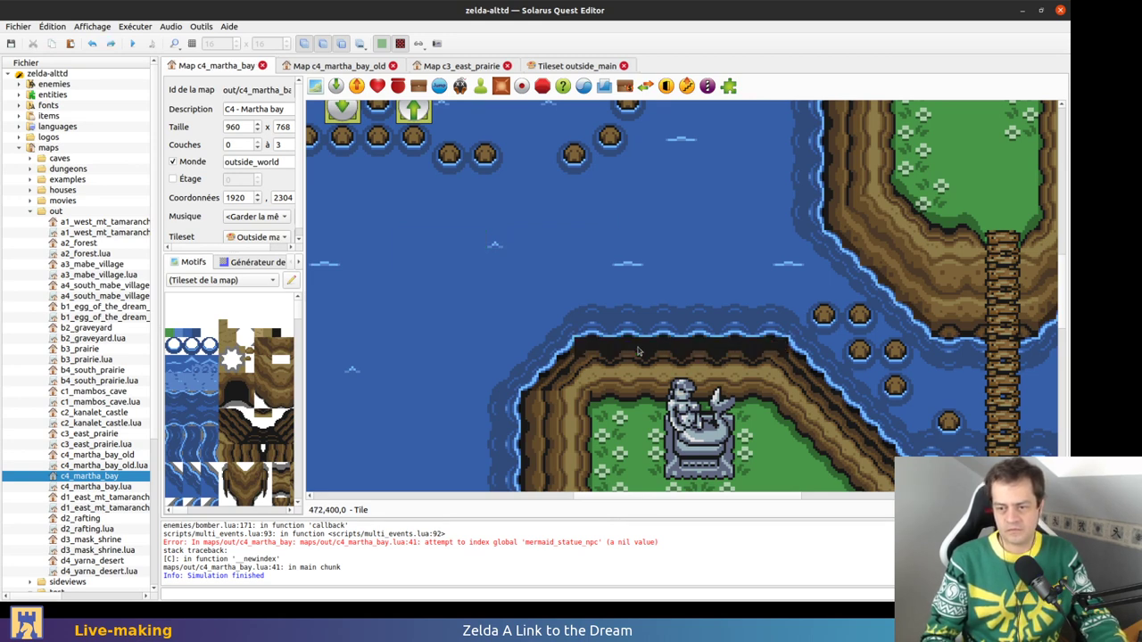
{"action": "left_click", "coordinate": [645, 352]}
{"action": "middle_click_drag", "start_coordinate": [826, 332], "coordinate": [812, 125]}
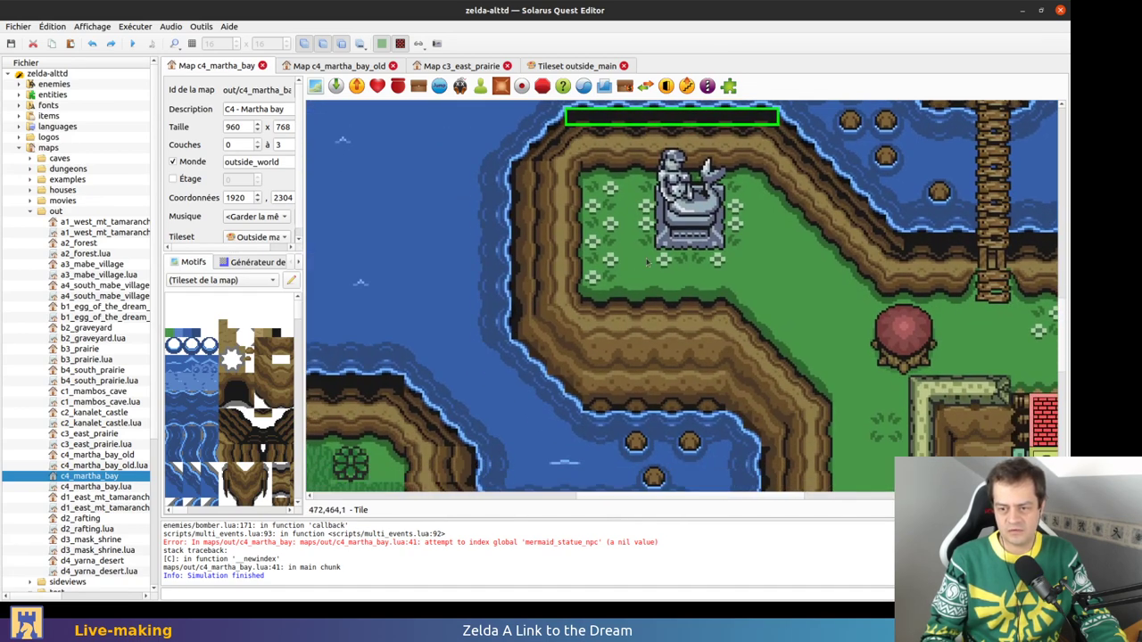
{"action": "scroll", "coordinate": [623, 256], "scroll_direction": "up", "scroll_amount": 2}
{"action": "key", "text": "Escape"}
Inspect the cliffs and shoreline along the western, northern and eastern sides of the bay for remaining tile errors
{"action": "scroll", "coordinate": [578, 391], "scroll_direction": "down", "scroll_amount": 1, "text": "ctrl"}
{"action": "middle_click_drag", "start_coordinate": [553, 392], "coordinate": [688, 266]}
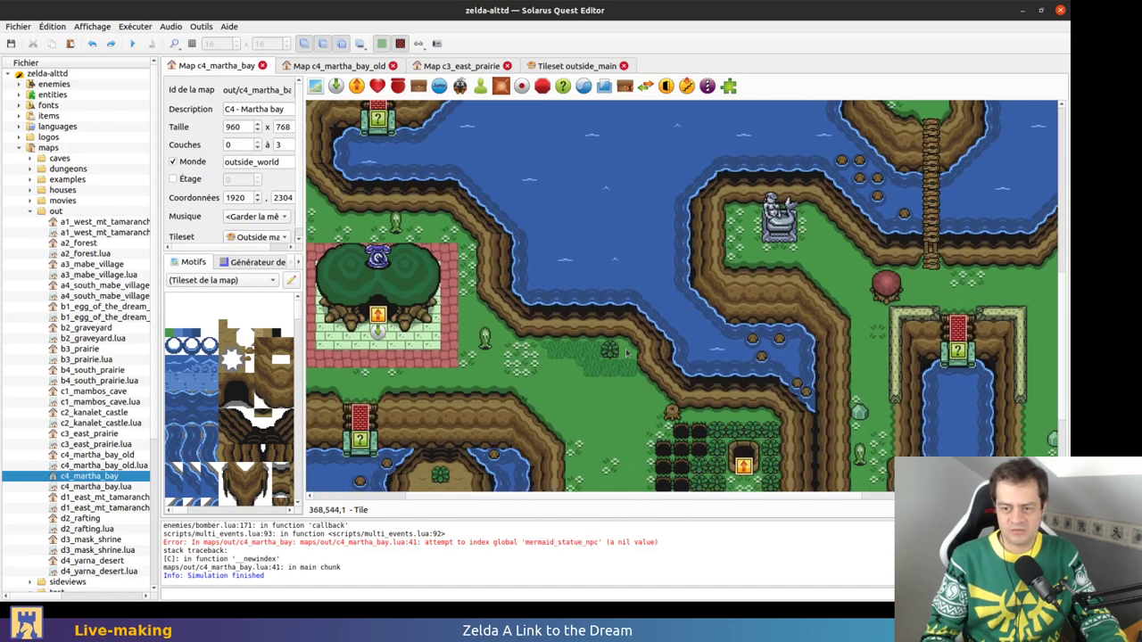
{"action": "middle_click_drag", "start_coordinate": [574, 233], "coordinate": [614, 304]}
{"action": "middle_click_drag", "start_coordinate": [522, 225], "coordinate": [597, 334]}
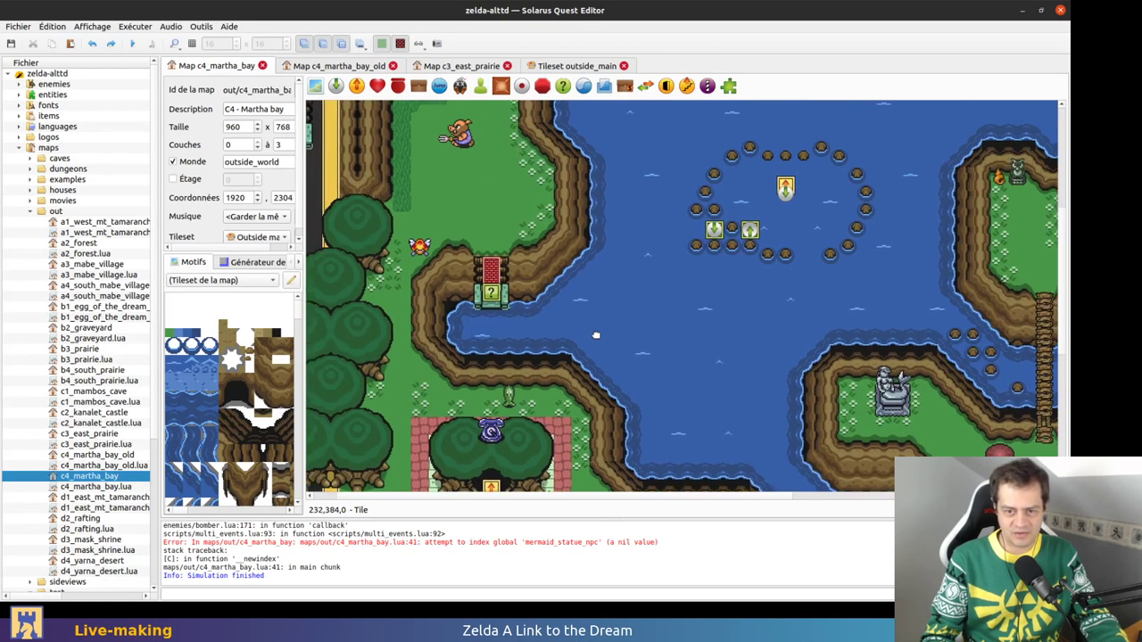
{"action": "middle_click_drag", "start_coordinate": [605, 225], "coordinate": [600, 336]}
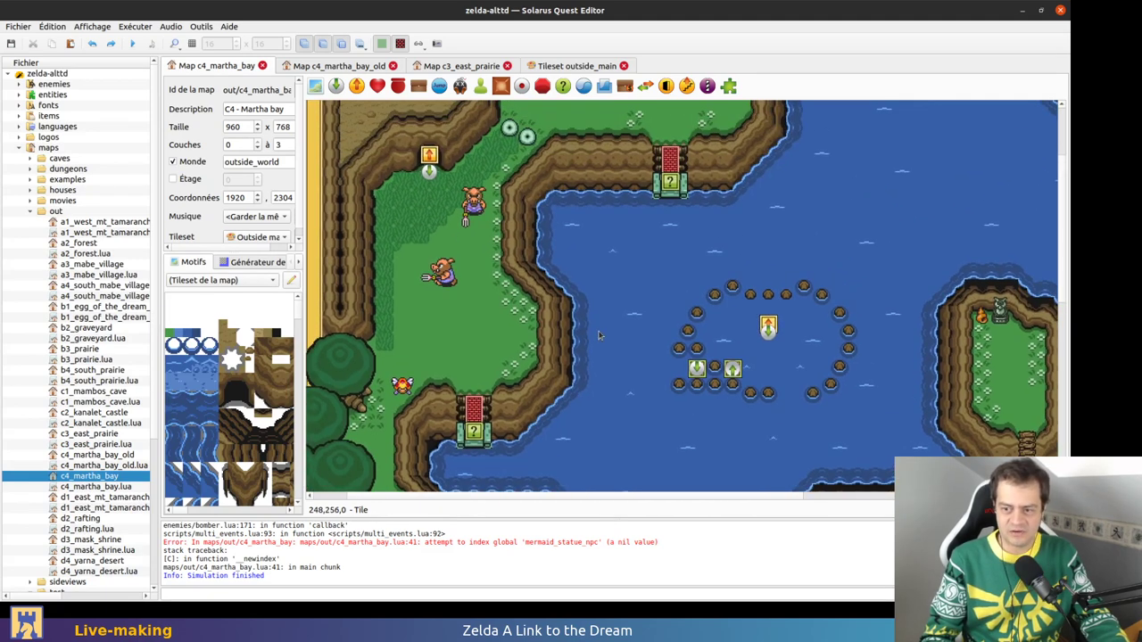
{"action": "middle_click_drag", "start_coordinate": [644, 198], "coordinate": [543, 432]}
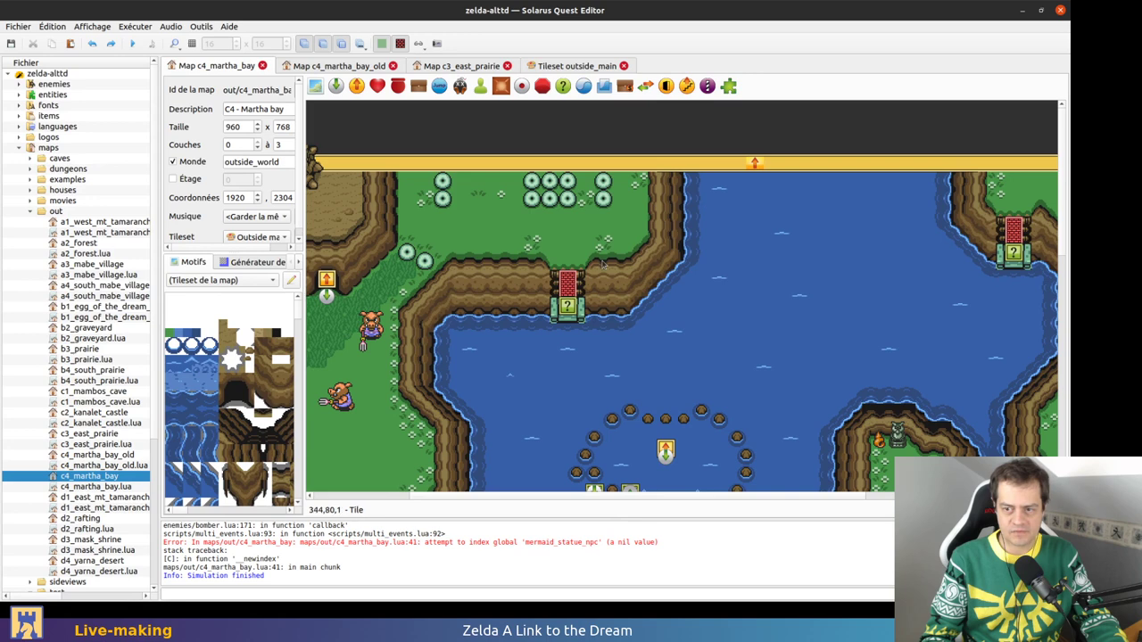
{"action": "scroll", "coordinate": [862, 320], "scroll_direction": "right", "scroll_amount": 8}
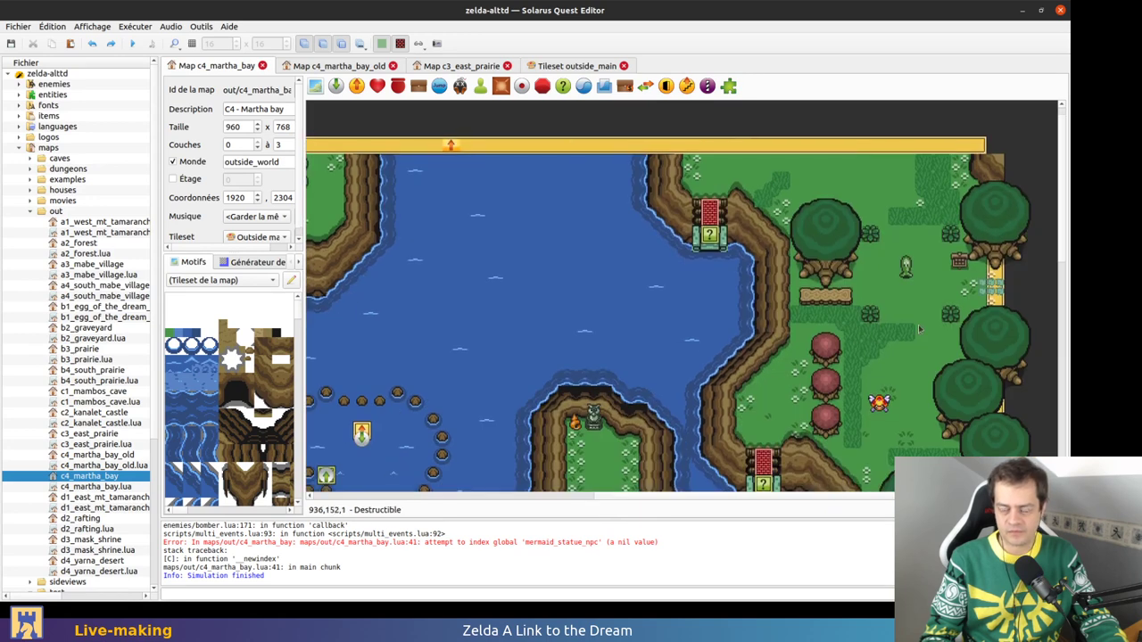
{"action": "scroll", "coordinate": [797, 256], "scroll_direction": "down", "scroll_amount": 6}
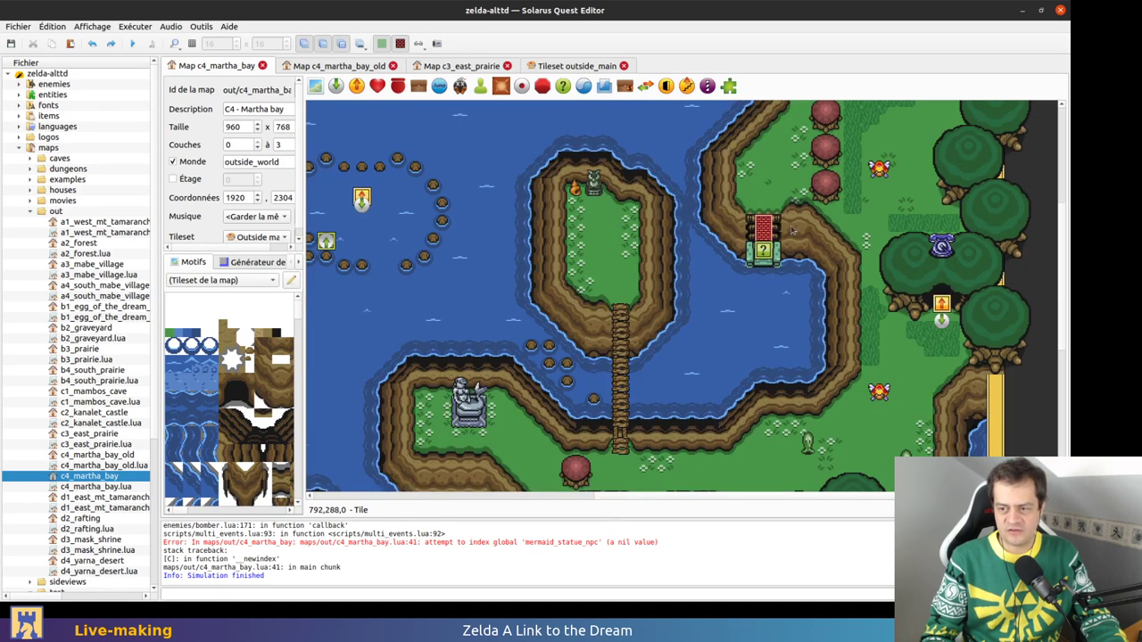
{"action": "key", "text": "1"}
{"action": "key", "text": "1"}
{"action": "key", "text": "1"}
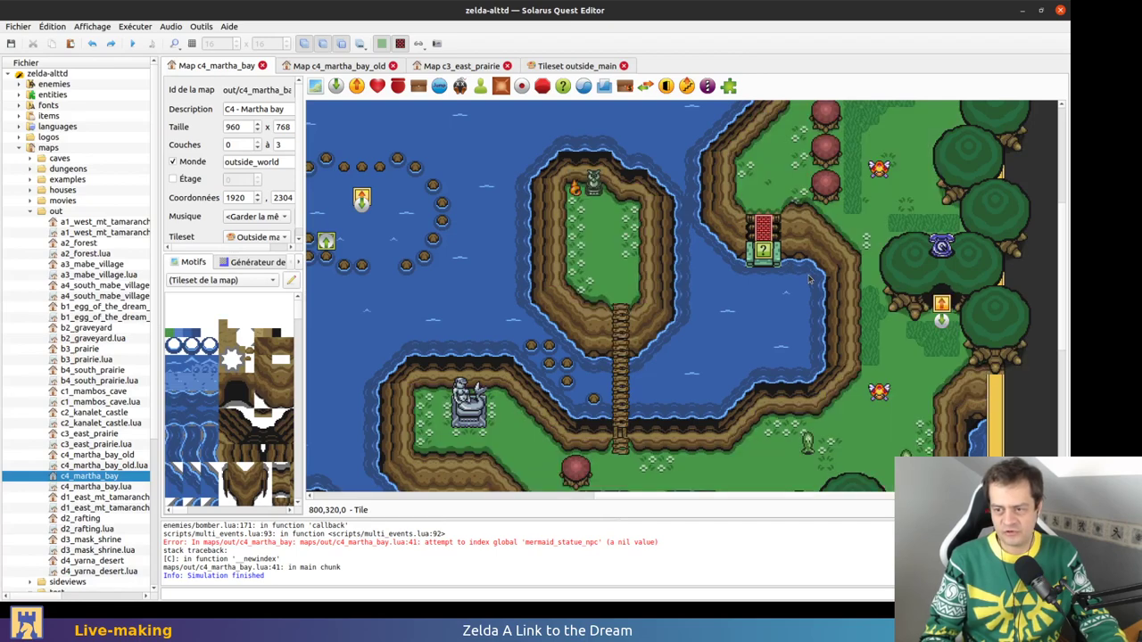
{"action": "key", "text": "0"}
{"action": "scroll", "coordinate": [797, 256], "scroll_direction": "down", "scroll_amount": 2}
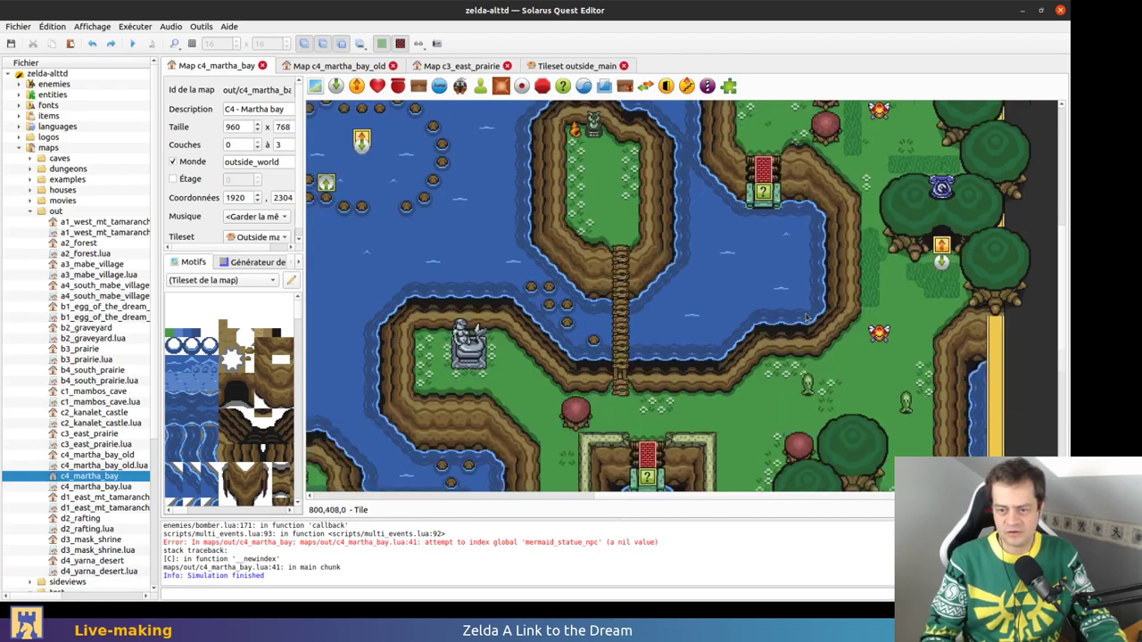
{"action": "scroll", "coordinate": [760, 187], "scroll_direction": "down", "scroll_amount": 3}
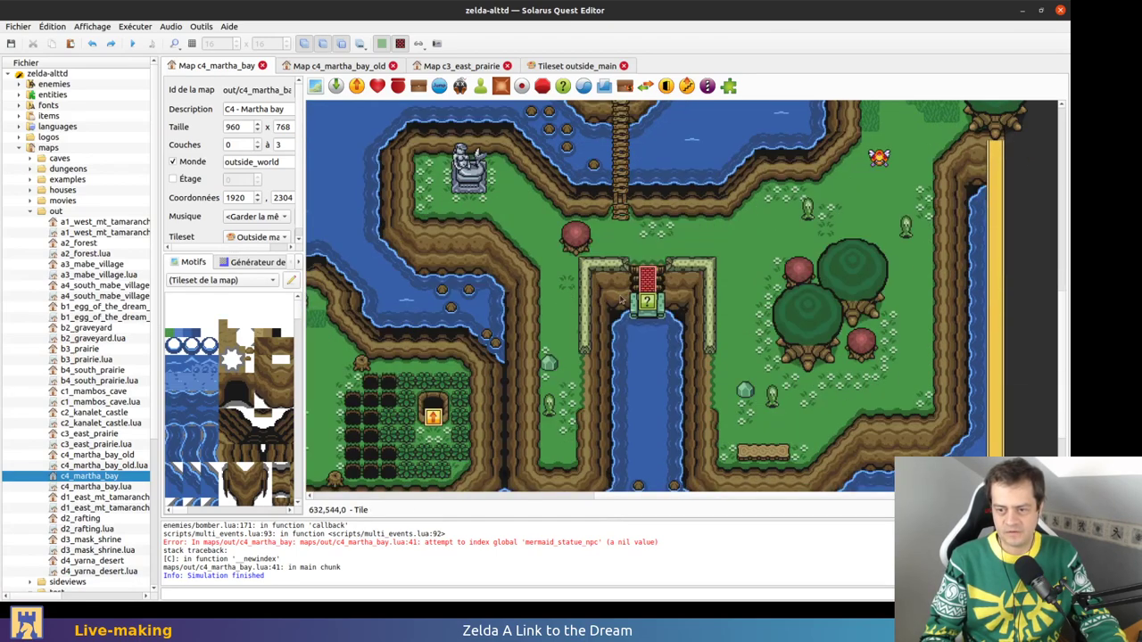
Delete the red brick wall, the question-mark entity and the upper wooden post tiles in the fence opening above the narrow channel
{"action": "scroll", "coordinate": [647, 266], "scroll_direction": "up", "scroll_amount": 1, "text": "ctrl"}
{"action": "left_click", "coordinate": [649, 263]}
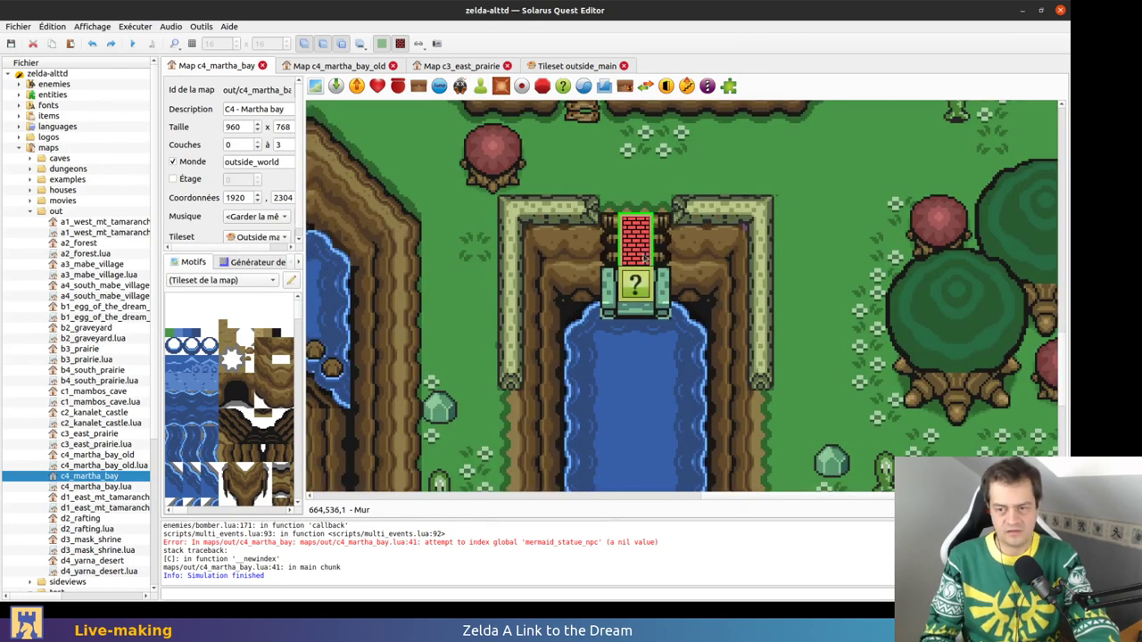
{"action": "key", "text": "Delete"}
{"action": "left_click", "coordinate": [645, 254]}
{"action": "key", "text": "Delete"}
{"action": "left_click", "coordinate": [638, 283]}
{"action": "left_click_drag", "start_coordinate": [630, 269], "coordinate": [615, 227]}
{"action": "key", "text": "Delete"}
{"action": "left_click", "coordinate": [626, 235]}
{"action": "key", "text": "Delete"}
{"action": "left_click", "coordinate": [614, 230]}
{"action": "key", "text": "Delete"}
{"action": "left_click", "coordinate": [660, 223]}
{"action": "key", "text": "Delete"}
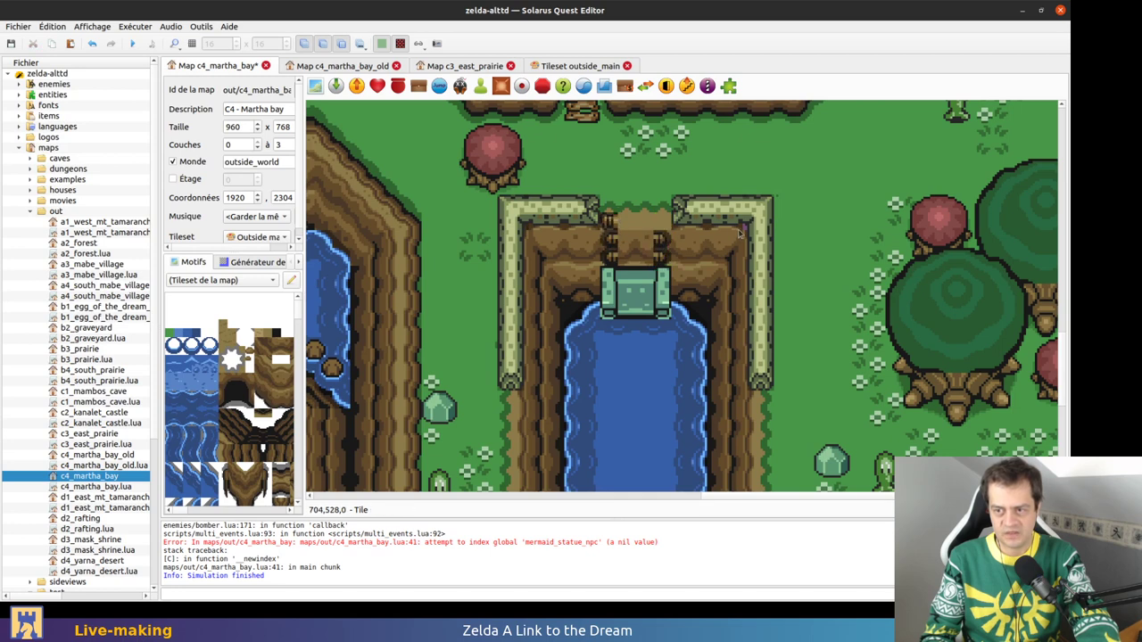
Delete the remaining wooden posts and the green stone gate tiles at the head of the narrow channel
{"action": "left_click", "coordinate": [662, 254]}
{"action": "key", "text": "Delete"}
{"action": "left_click", "coordinate": [663, 296]}
{"action": "key", "text": "Delete"}
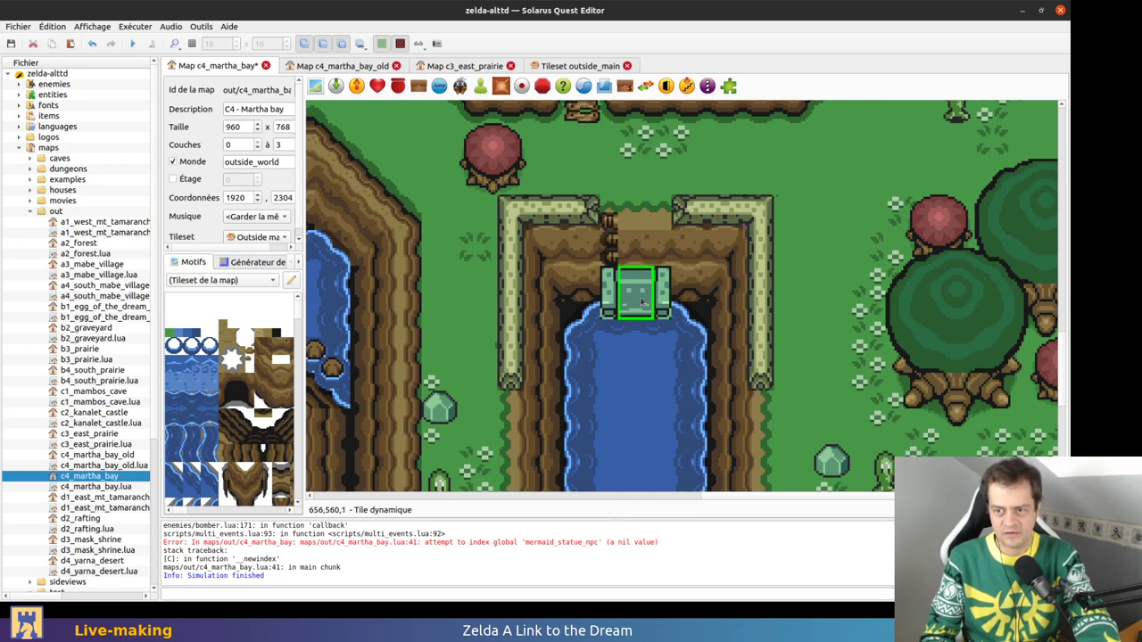
{"action": "left_click", "coordinate": [653, 296]}
{"action": "key", "text": "Delete"}
{"action": "left_click", "coordinate": [660, 296]}
{"action": "key", "text": "Delete"}
{"action": "left_click", "coordinate": [609, 255]}
{"action": "key", "text": "Delete"}
{"action": "left_click", "coordinate": [609, 275]}
{"action": "key", "text": "Delete"}
{"action": "left_click", "coordinate": [608, 226]}
{"action": "key", "text": "Delete"}
Check the layers of the dirt strip and the cliff tiles exposed in the fence opening
{"action": "left_click", "coordinate": [651, 227]}
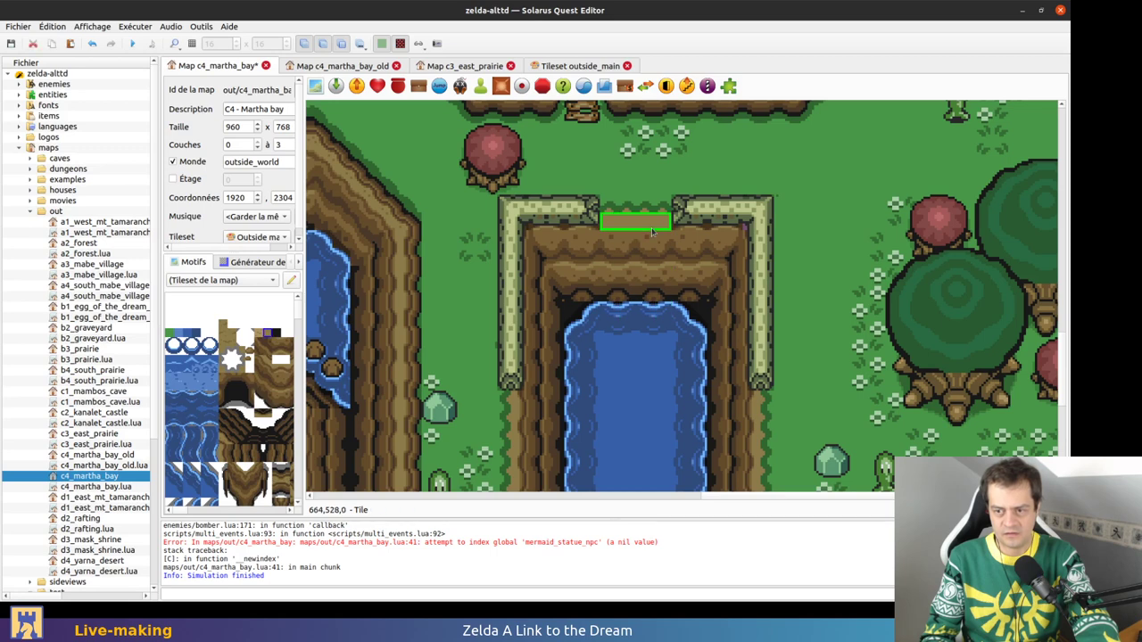
{"action": "right_click", "coordinate": [651, 227]}
{"action": "left_click", "coordinate": [588, 282]}
{"action": "left_click", "coordinate": [656, 259]}
{"action": "right_click", "coordinate": [687, 256]}
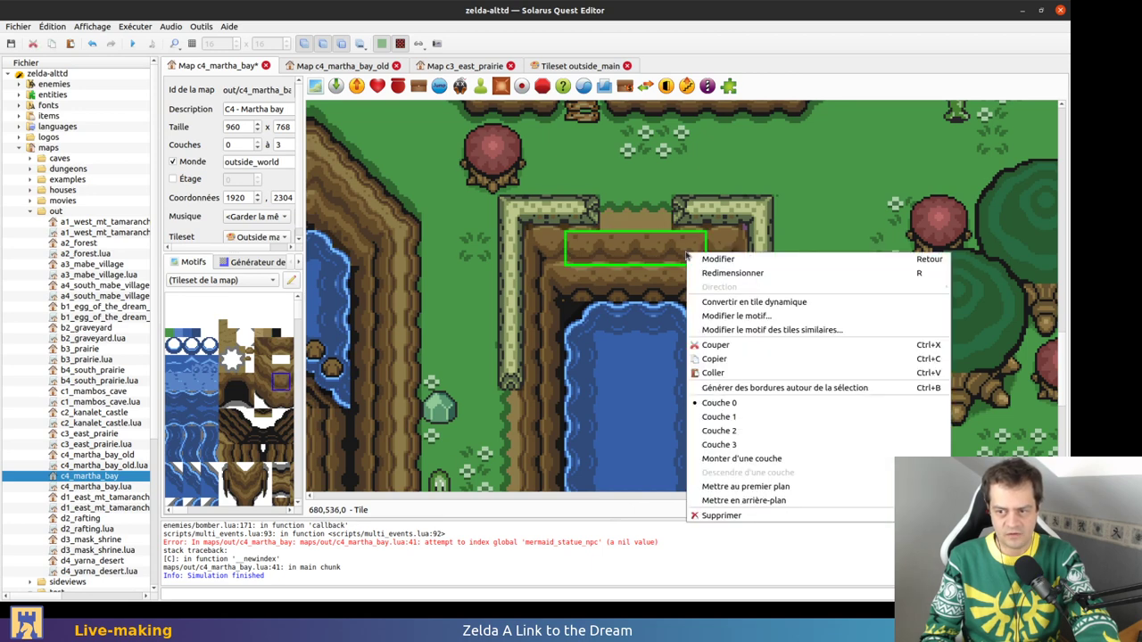
{"action": "left_click", "coordinate": [650, 287]}
{"action": "left_click", "coordinate": [651, 290]}
{"action": "right_click", "coordinate": [670, 282]}
{"action": "left_click", "coordinate": [650, 287]}
Delete the lower cliff tile at the channel head, extend the neighbouring cliff tile across the gap, and save the map
{"action": "key", "text": "Delete"}
{"action": "key", "text": "ctrl+z"}
{"action": "key", "text": "Delete"}
{"action": "key", "text": "ctrl+z"}
{"action": "key", "text": "Delete"}
{"action": "left_click", "coordinate": [590, 293]}
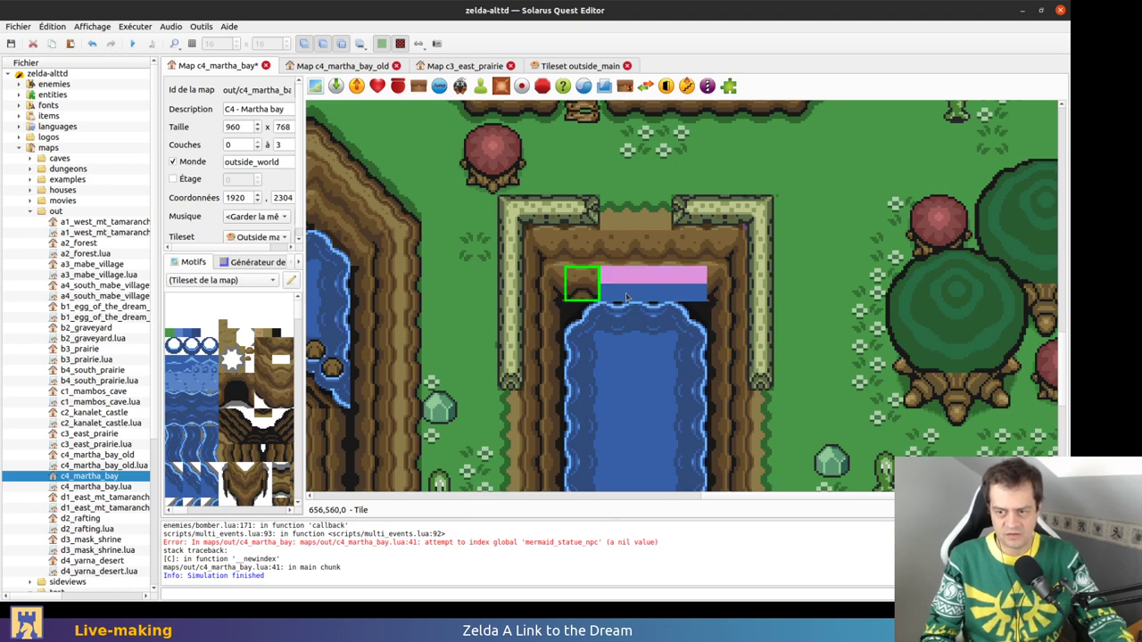
{"action": "key", "text": "r"}
{"action": "left_click", "coordinate": [680, 288]}
{"action": "key", "text": "ctrl+s"}
Shift the northeastern fence pieces aside and fill the hole beneath the corner with a resized copy of the grass tile
{"action": "left_click_drag", "start_coordinate": [752, 221], "coordinate": [752, 173]}
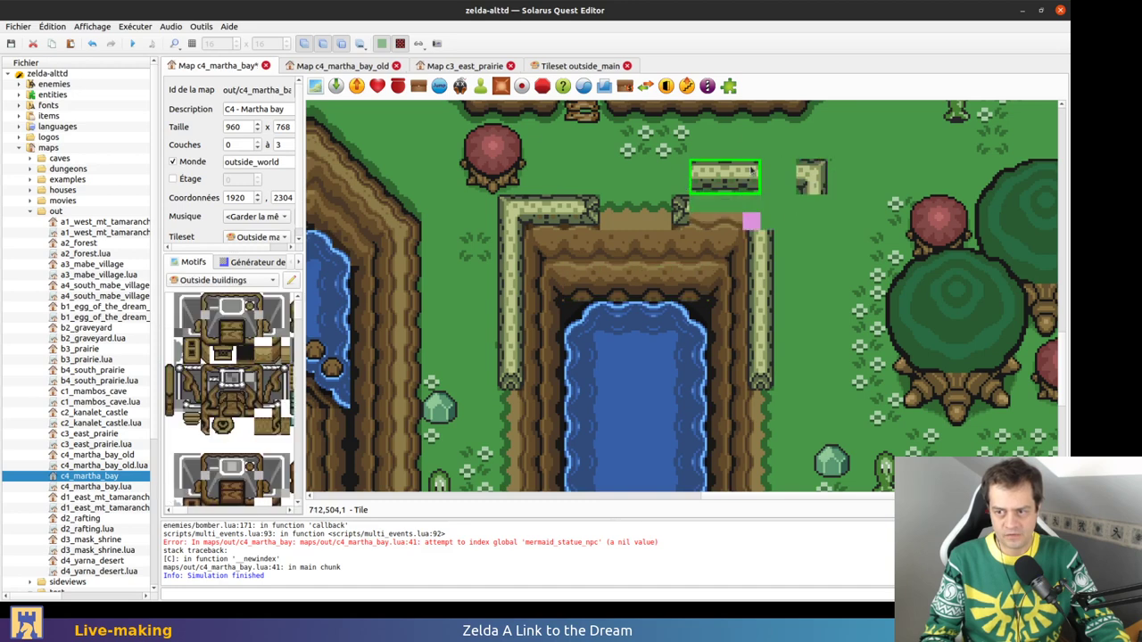
{"action": "left_click", "coordinate": [770, 223]}
{"action": "left_click", "coordinate": [769, 232]}
{"action": "left_click", "coordinate": [686, 198]}
{"action": "left_click", "coordinate": [633, 182]}
{"action": "left_click", "coordinate": [448, 336]}
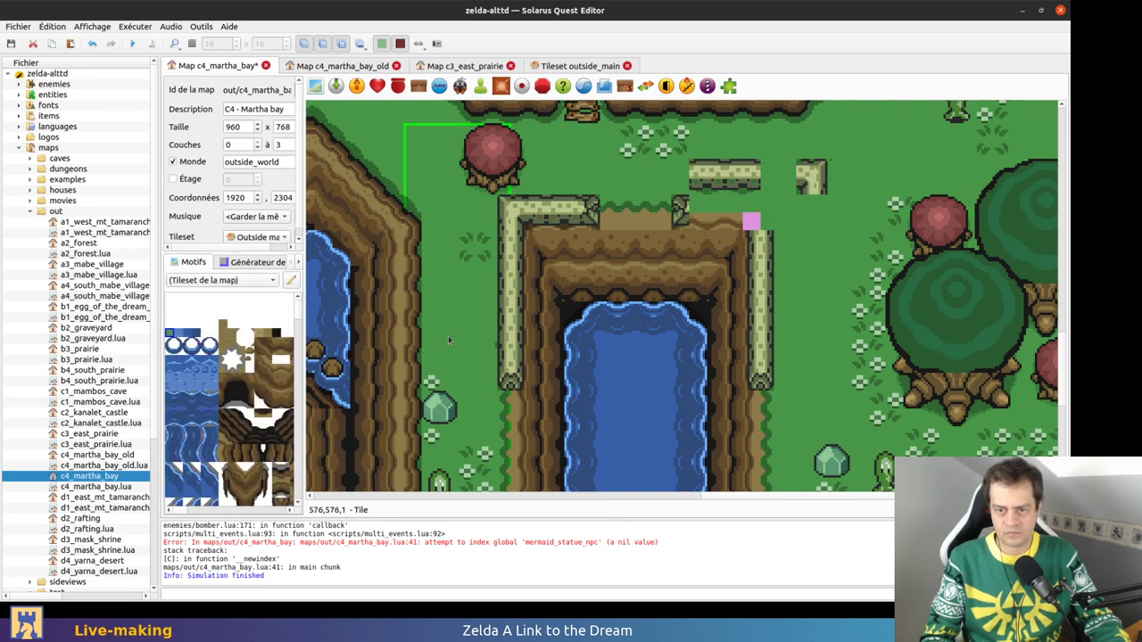
{"action": "key", "text": "ctrl+v"}
{"action": "left_click", "coordinate": [846, 364]}
{"action": "key", "text": "r"}
{"action": "left_click", "coordinate": [864, 398]}
{"action": "left_click_drag", "start_coordinate": [866, 410], "coordinate": [757, 249]}
{"action": "key", "text": "Delete"}
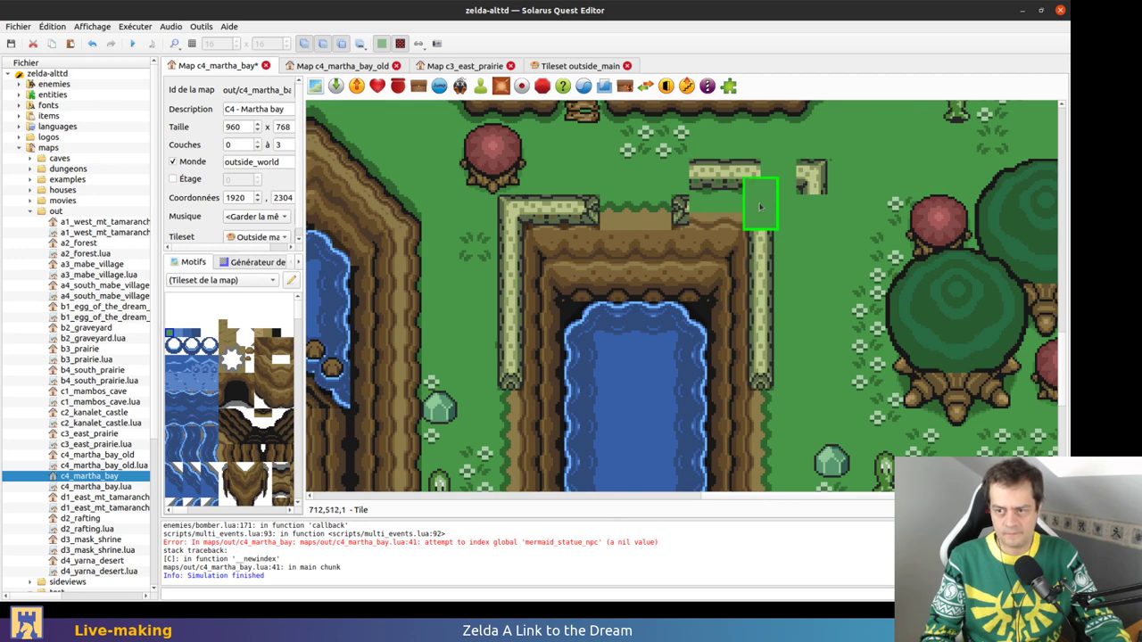
Move the horizontal fence piece and its corner back above the channel, and save the map
{"action": "left_click_drag", "start_coordinate": [747, 191], "coordinate": [748, 226]}
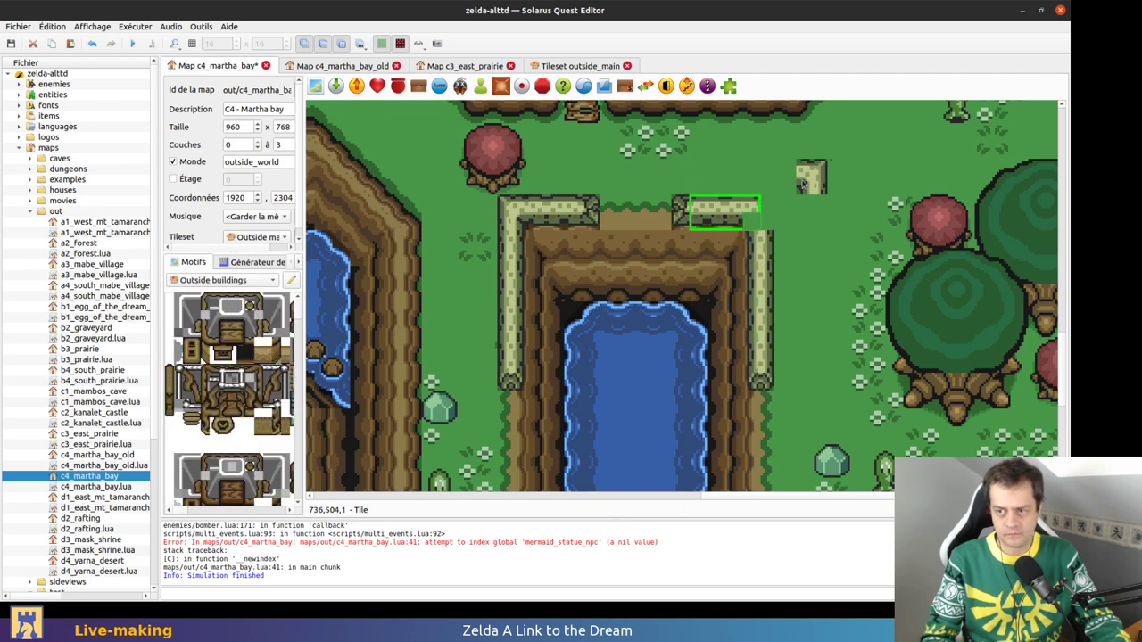
{"action": "left_click_drag", "start_coordinate": [804, 182], "coordinate": [757, 222]}
{"action": "left_click", "coordinate": [778, 225]}
{"action": "key", "text": "ctrl+s"}
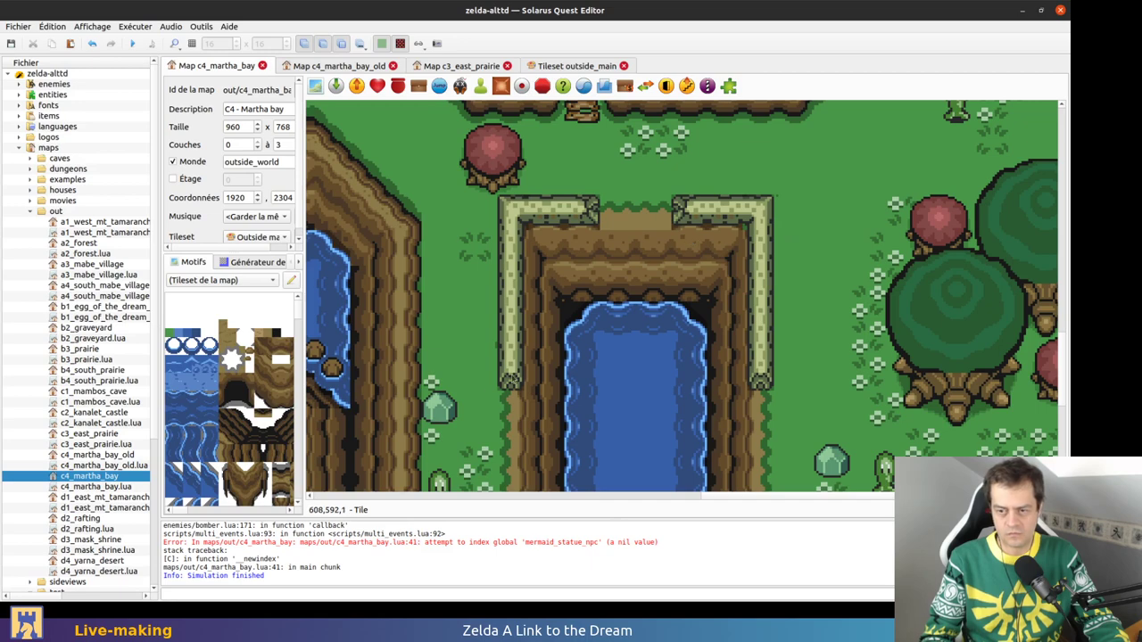
Move the spare gate assembly from outside the map's western edge into the fence opening at the channel head, and save the map
{"action": "scroll", "coordinate": [461, 324], "scroll_direction": "down", "scroll_amount": 3, "text": "ctrl"}
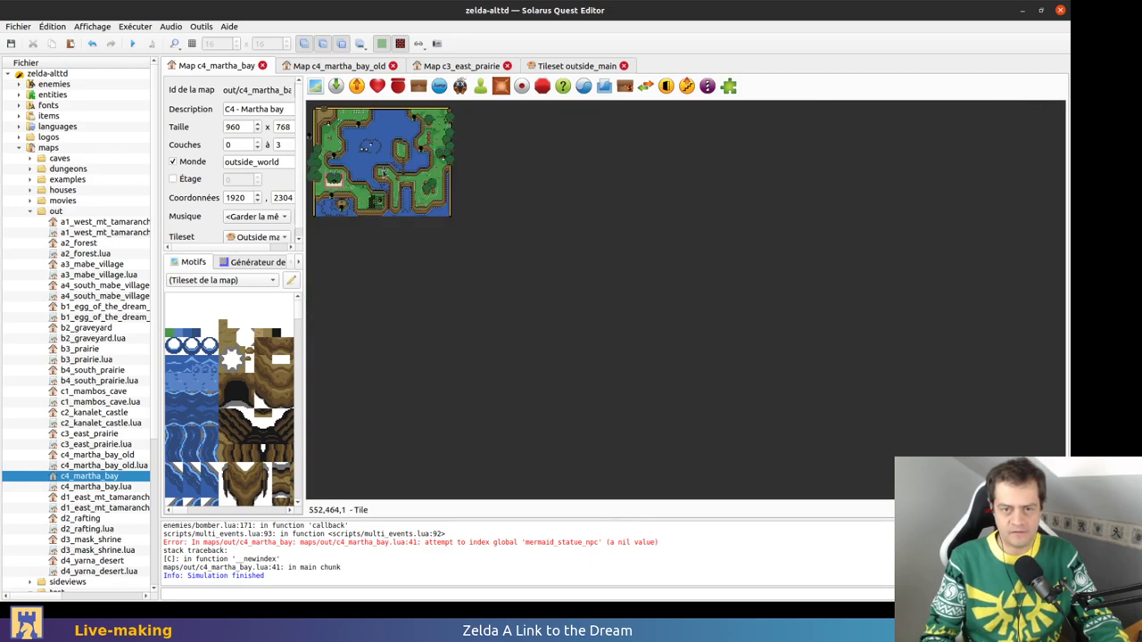
{"action": "scroll", "coordinate": [352, 267], "scroll_direction": "up", "scroll_amount": 5, "text": "ctrl"}
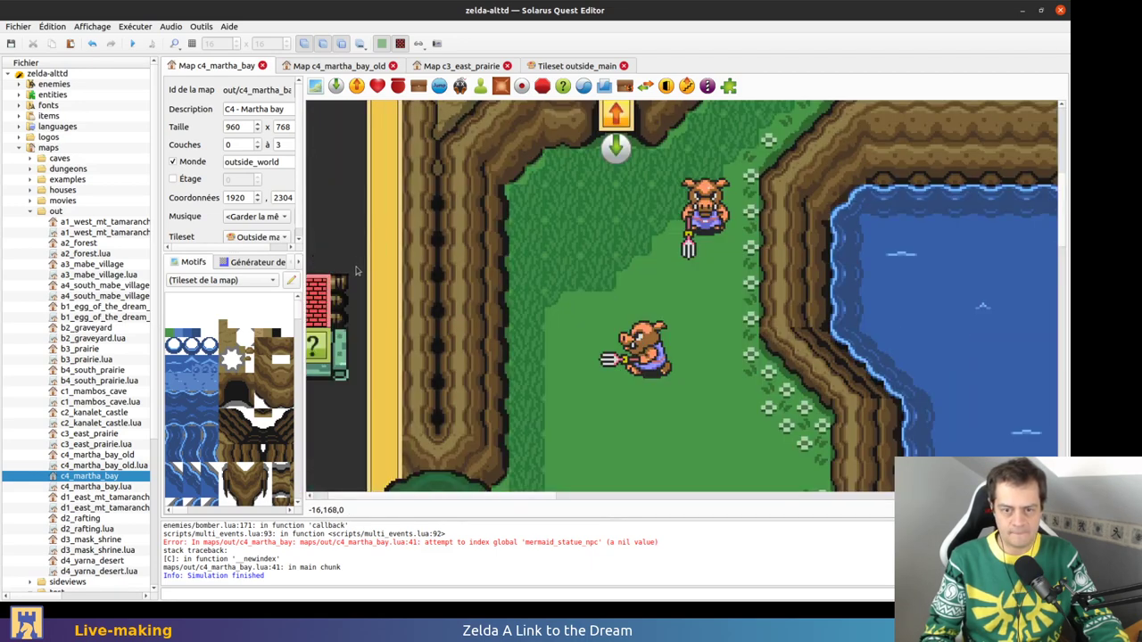
{"action": "scroll", "coordinate": [355, 271], "scroll_direction": "up", "scroll_amount": 1, "text": "ctrl"}
{"action": "left_click_drag", "start_coordinate": [381, 312], "coordinate": [401, 352]}
{"action": "key", "text": "Delete"}
{"action": "scroll", "coordinate": [873, 415], "scroll_direction": "down", "scroll_amount": 2, "text": "ctrl"}
{"action": "middle_click_drag", "start_coordinate": [757, 424], "coordinate": [700, 305]}
{"action": "scroll", "coordinate": [696, 322], "scroll_direction": "up", "scroll_amount": 3, "text": "ctrl"}
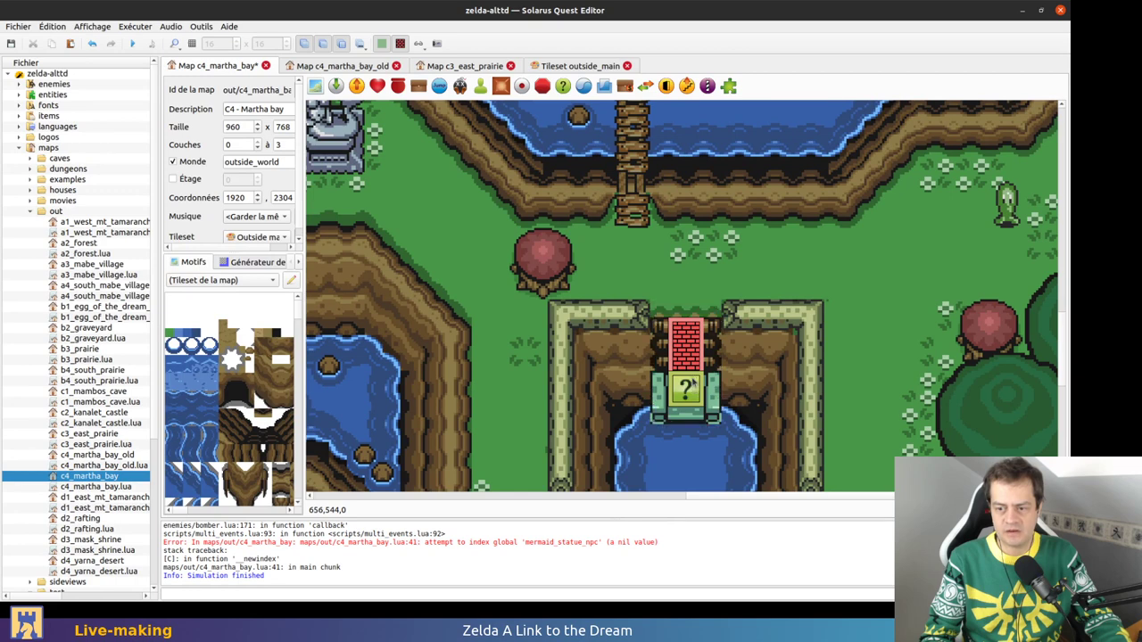
{"action": "key", "text": "ctrl+s"}
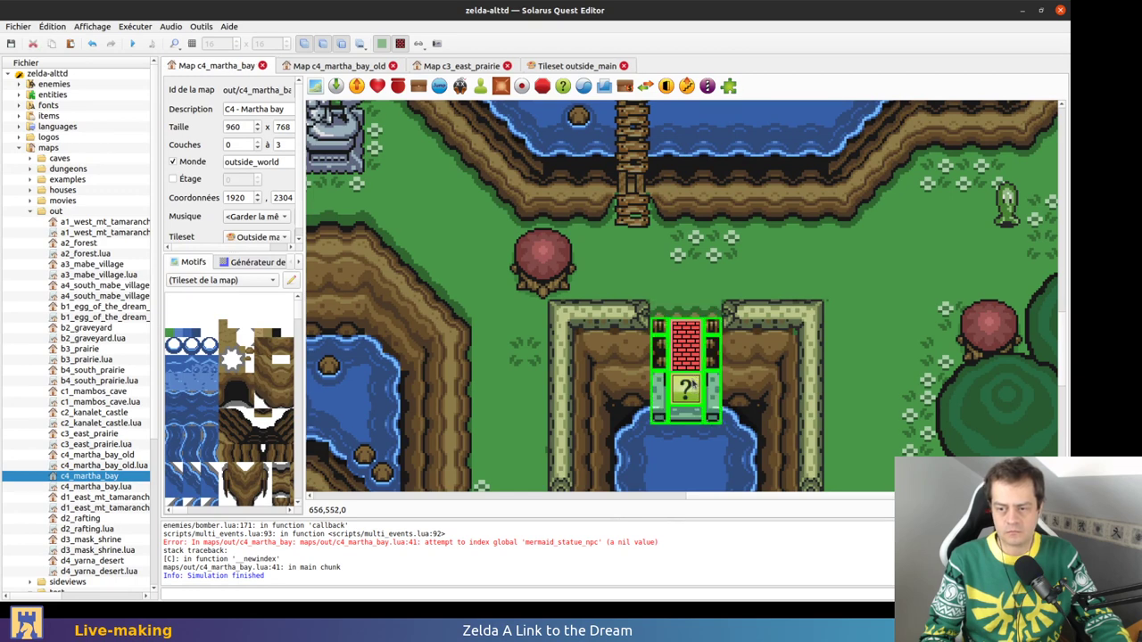
Toggle the display of layers 0 and 1 to check the gate, cliff and fence tiles around the channel
{"action": "key", "text": "1"}
{"action": "key", "text": "1"}
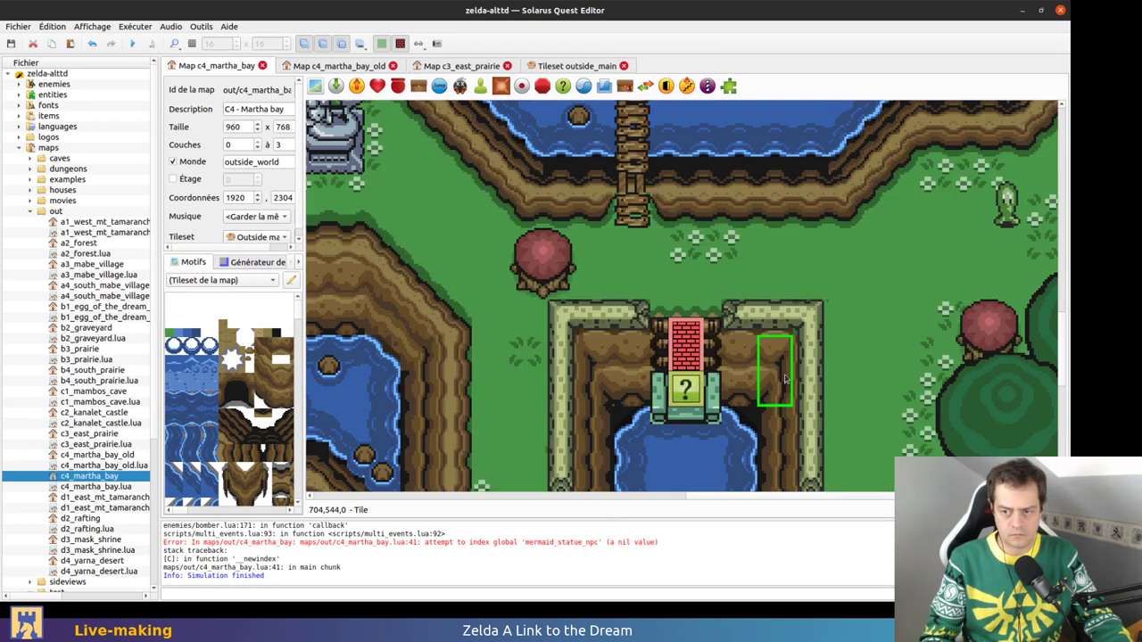
{"action": "key", "text": "0"}
{"action": "key", "text": "1"}
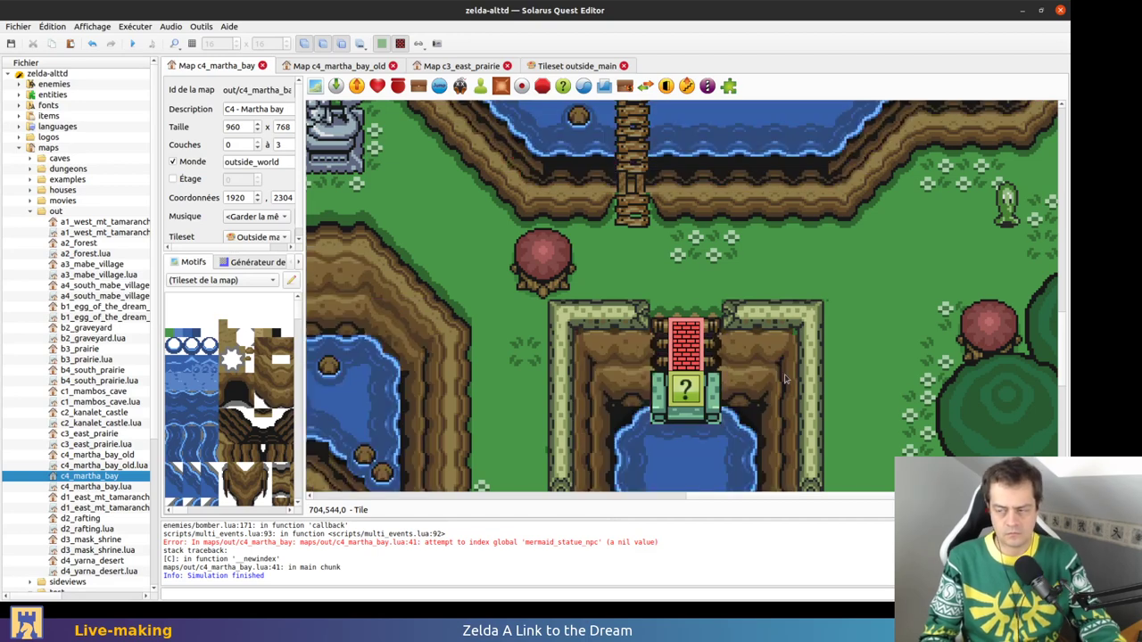
{"action": "scroll", "coordinate": [779, 375], "scroll_direction": "down", "scroll_amount": 2, "text": "ctrl"}
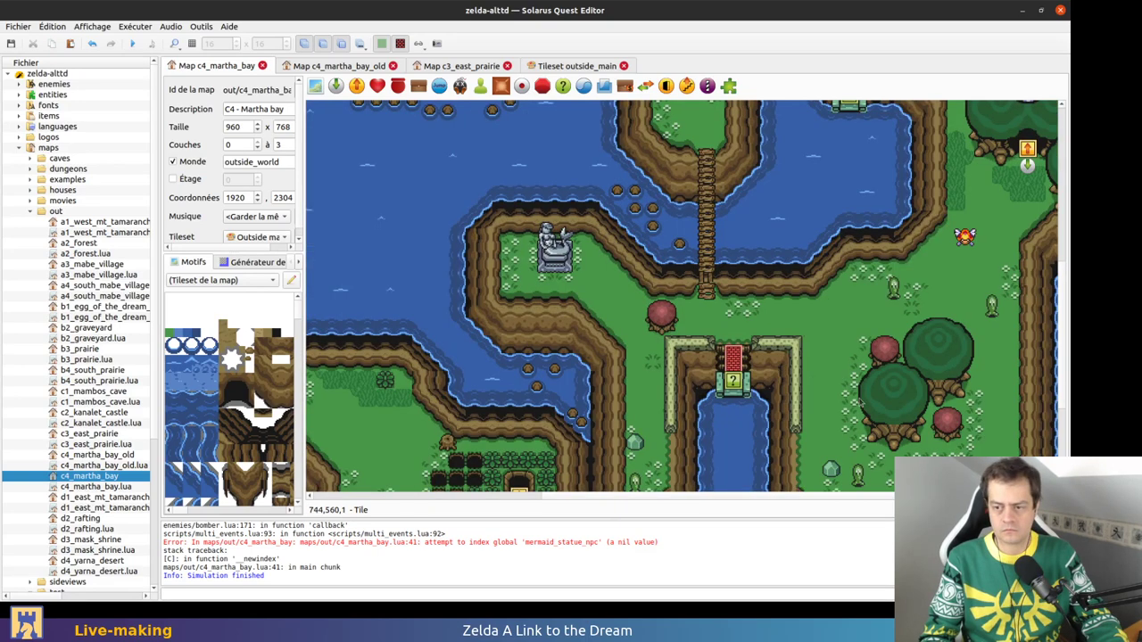
{"action": "scroll", "coordinate": [839, 466], "scroll_direction": "up", "scroll_amount": 2, "text": "ctrl"}
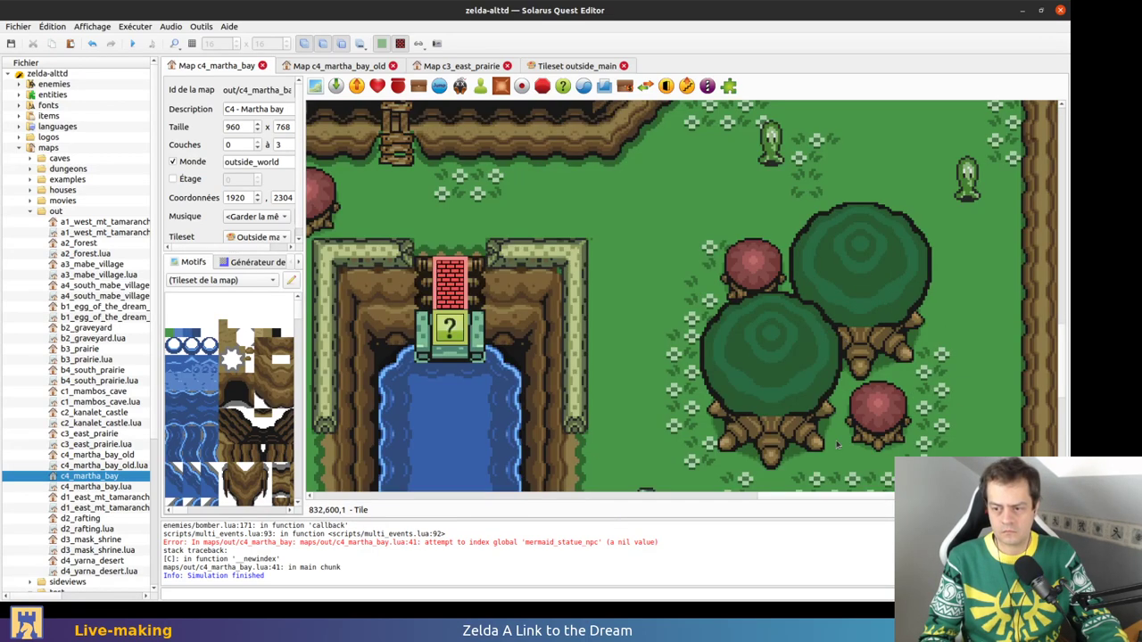
Try moving the canopy tile of the southwestern large tree east of the channel northward, and undo the move
{"action": "left_click", "coordinate": [796, 430]}
{"action": "left_click_drag", "start_coordinate": [776, 414], "coordinate": [776, 346]}
{"action": "key", "text": "ctrl+z"}
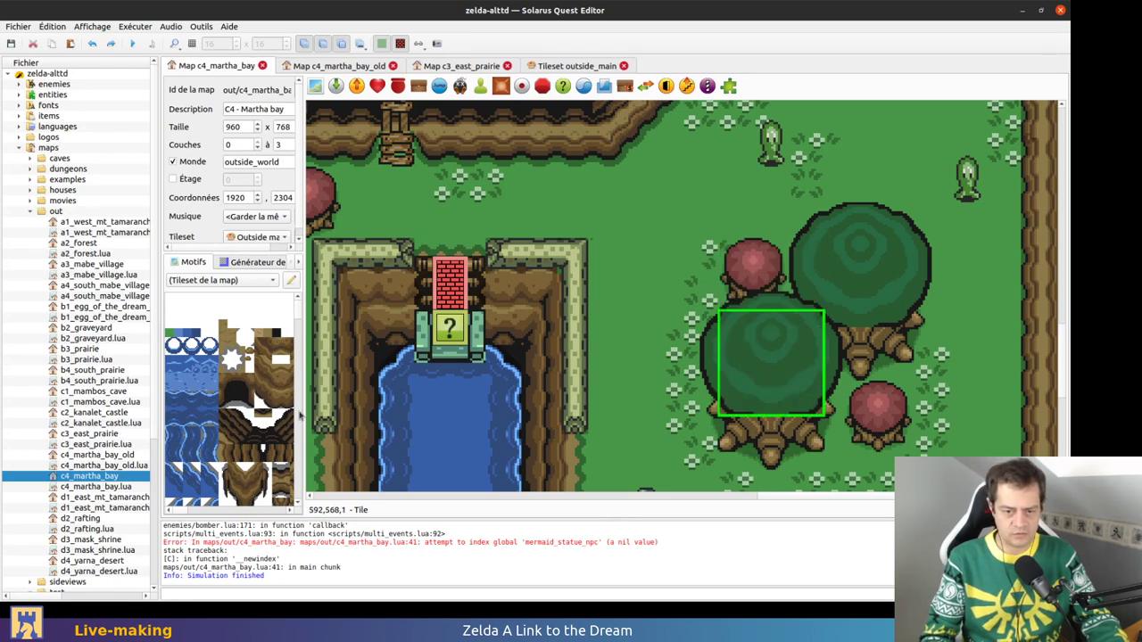
Widen the pattern list and place the thin strip pattern from below the round tree canopy across the southwestern tree's trunk
{"action": "left_click_drag", "start_coordinate": [303, 412], "coordinate": [477, 410]}
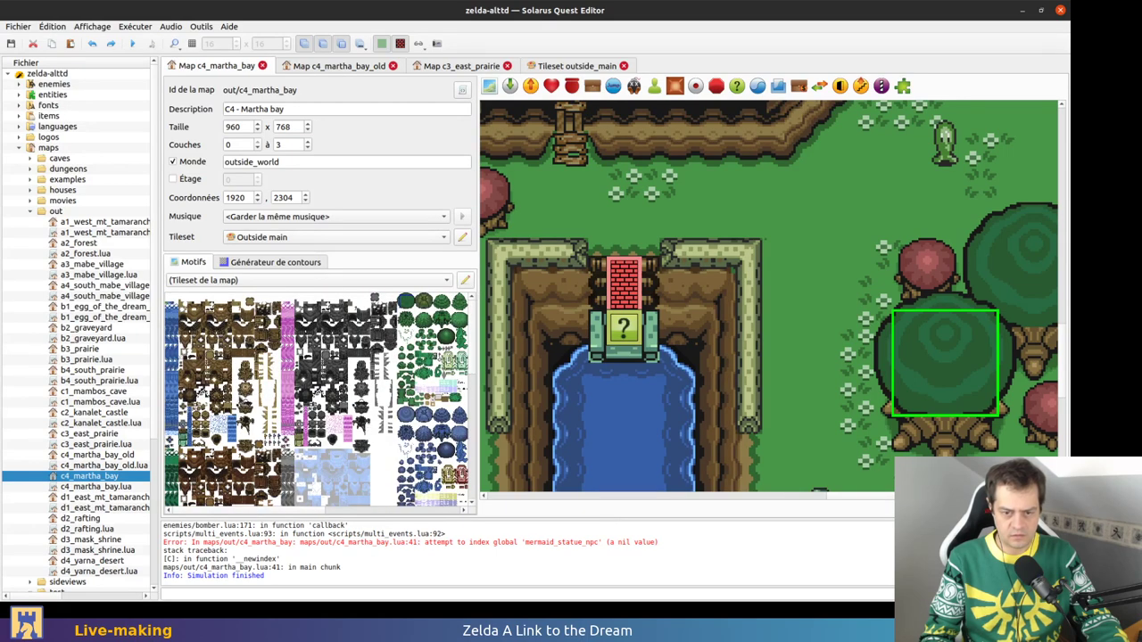
{"action": "scroll", "coordinate": [274, 415], "scroll_direction": "up", "scroll_amount": 5, "text": "ctrl"}
{"action": "scroll", "coordinate": [348, 381], "scroll_direction": "up", "scroll_amount": 3}
{"action": "scroll", "coordinate": [348, 381], "scroll_direction": "right", "scroll_amount": 6}
{"action": "scroll", "coordinate": [252, 364], "scroll_direction": "up", "scroll_amount": 1, "text": "ctrl"}
{"action": "left_click", "coordinate": [278, 362]}
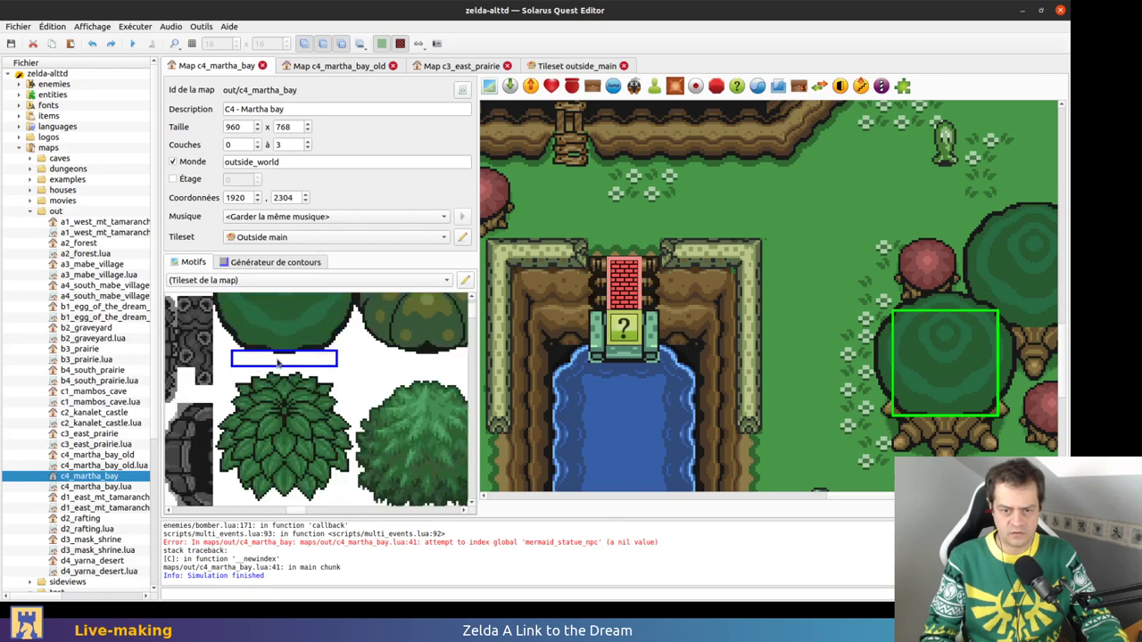
{"action": "left_click", "coordinate": [960, 432]}
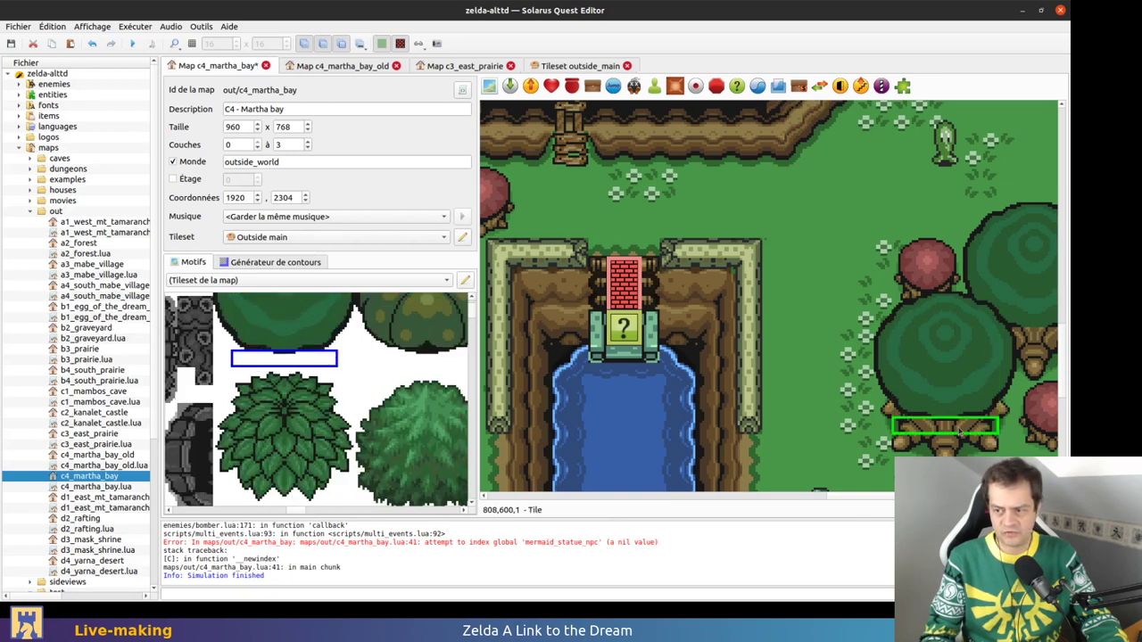
Add the same thin strip tile across the trunk of the northeastern large tree, directly below its canopy
{"action": "middle_click_drag", "start_coordinate": [964, 432], "coordinate": [682, 447]}
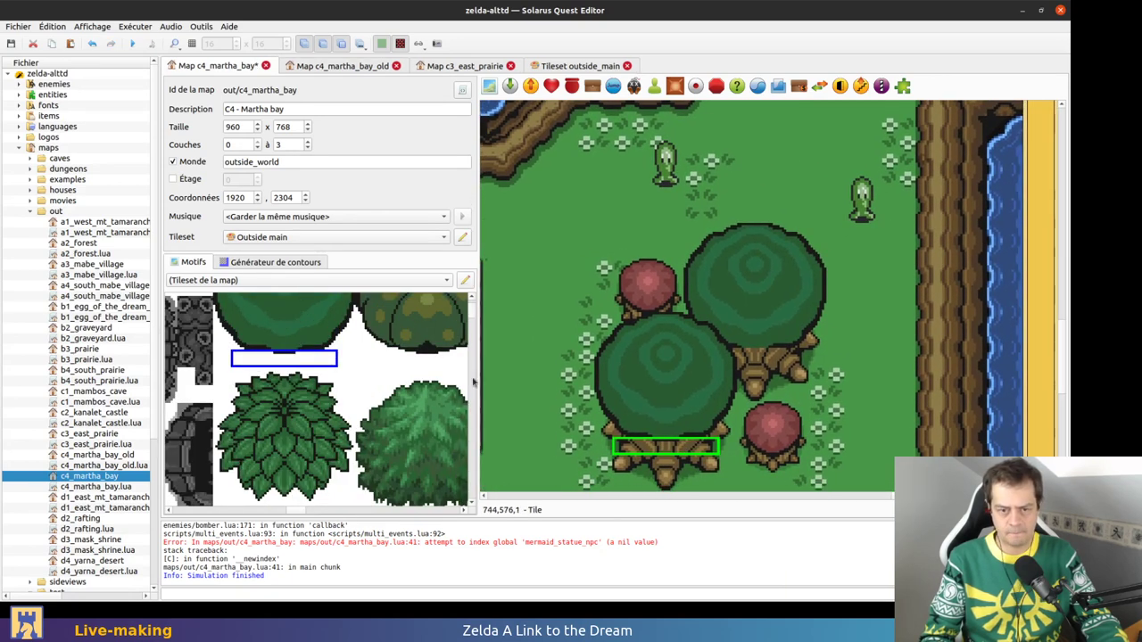
{"action": "scroll", "coordinate": [642, 444], "scroll_direction": "up", "scroll_amount": 1}
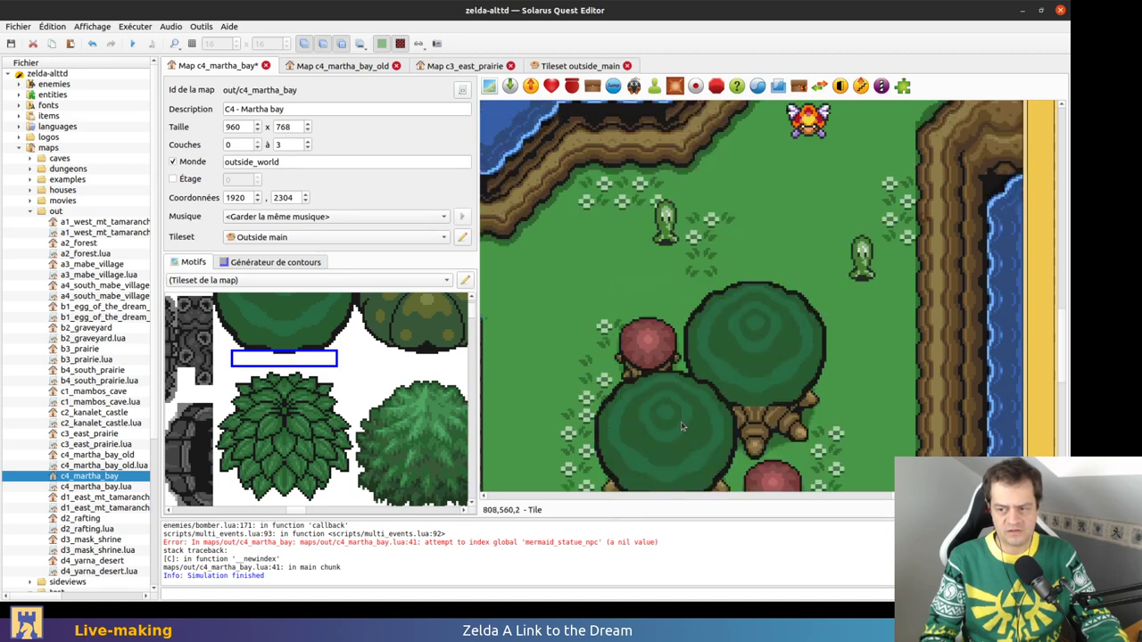
{"action": "left_click", "coordinate": [761, 424]}
{"action": "left_click", "coordinate": [816, 446]}
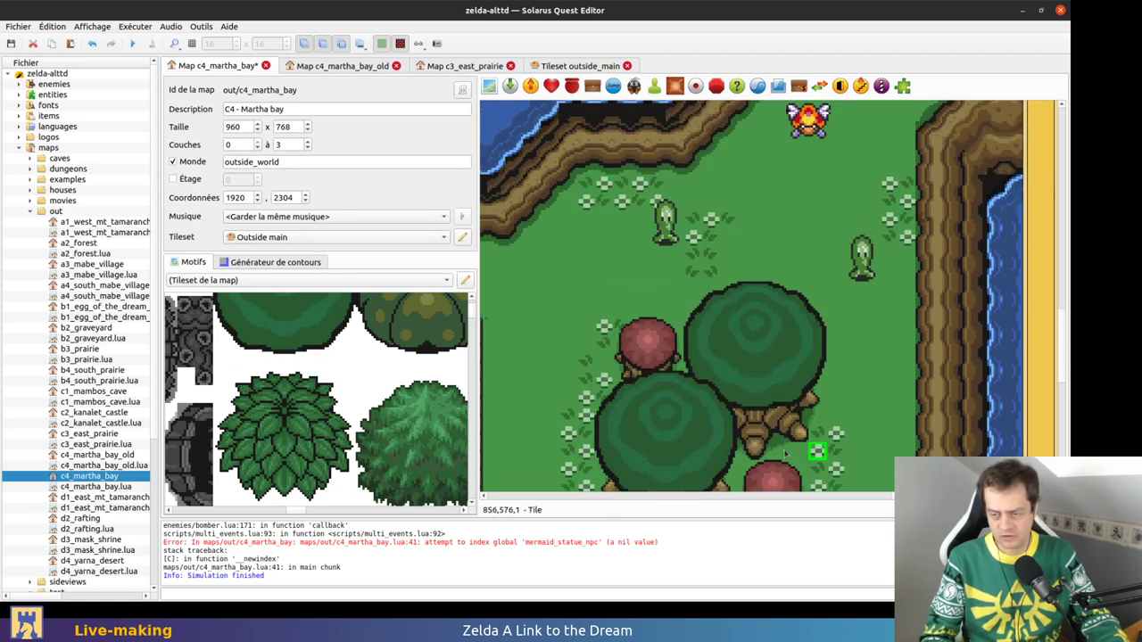
{"action": "left_click", "coordinate": [766, 394]}
{"action": "left_click", "coordinate": [763, 422]}
Put the thin strip tiles of both large trees on layer 2, and save the map
{"action": "right_click", "coordinate": [758, 408]}
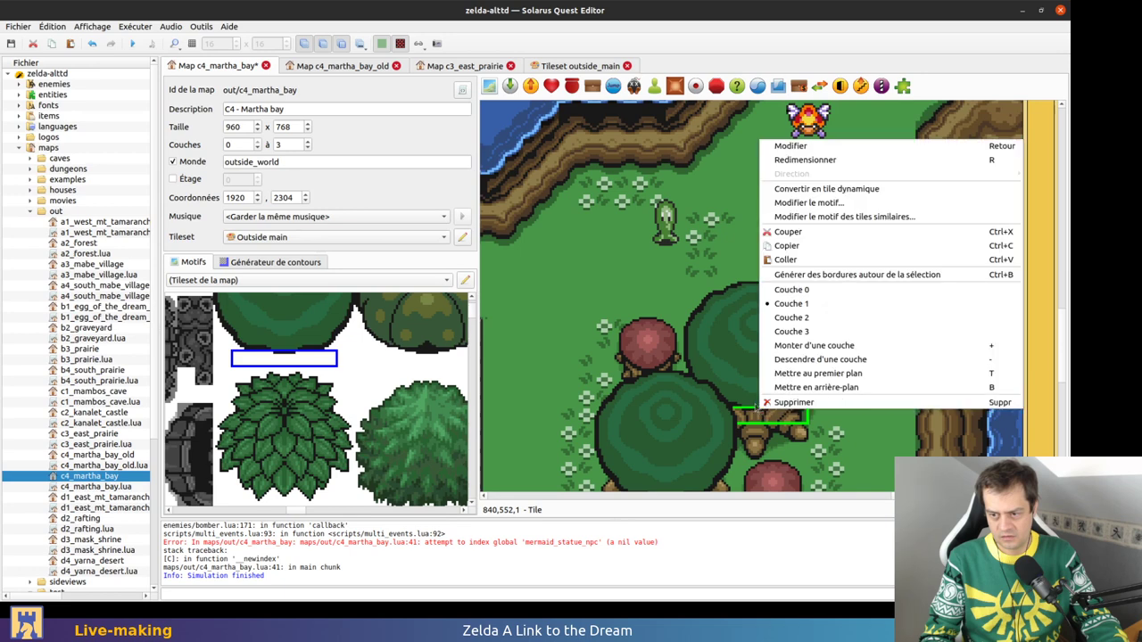
{"action": "left_click", "coordinate": [749, 412]}
{"action": "scroll", "coordinate": [732, 402], "scroll_direction": "down", "scroll_amount": 2}
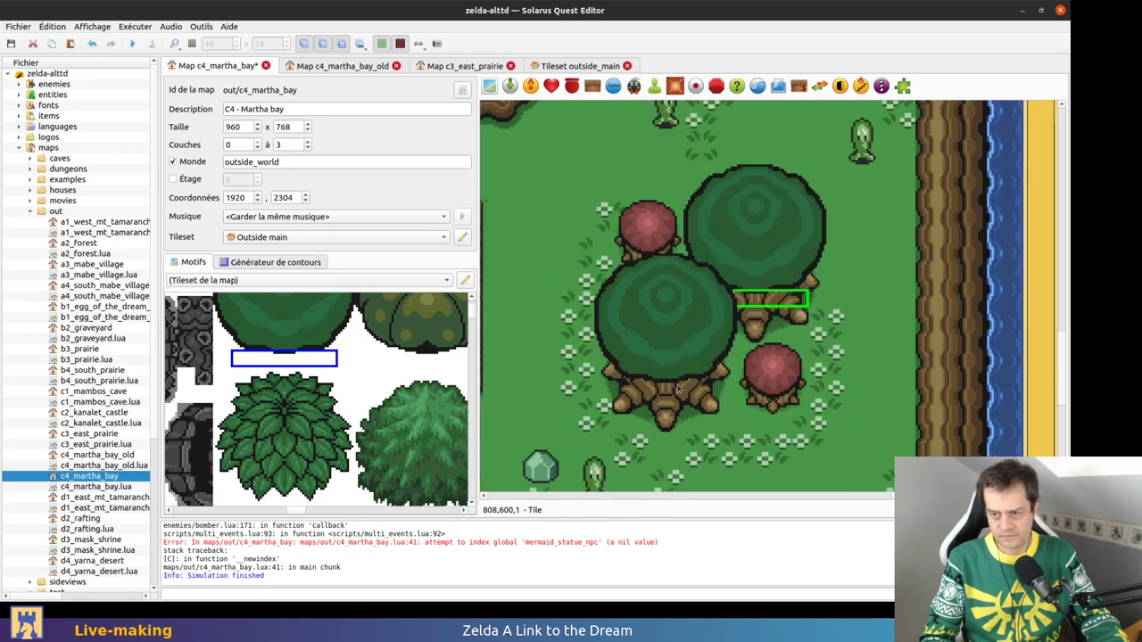
{"action": "right_click", "coordinate": [673, 384]}
{"action": "left_click", "coordinate": [741, 291]}
{"action": "right_click", "coordinate": [761, 299]}
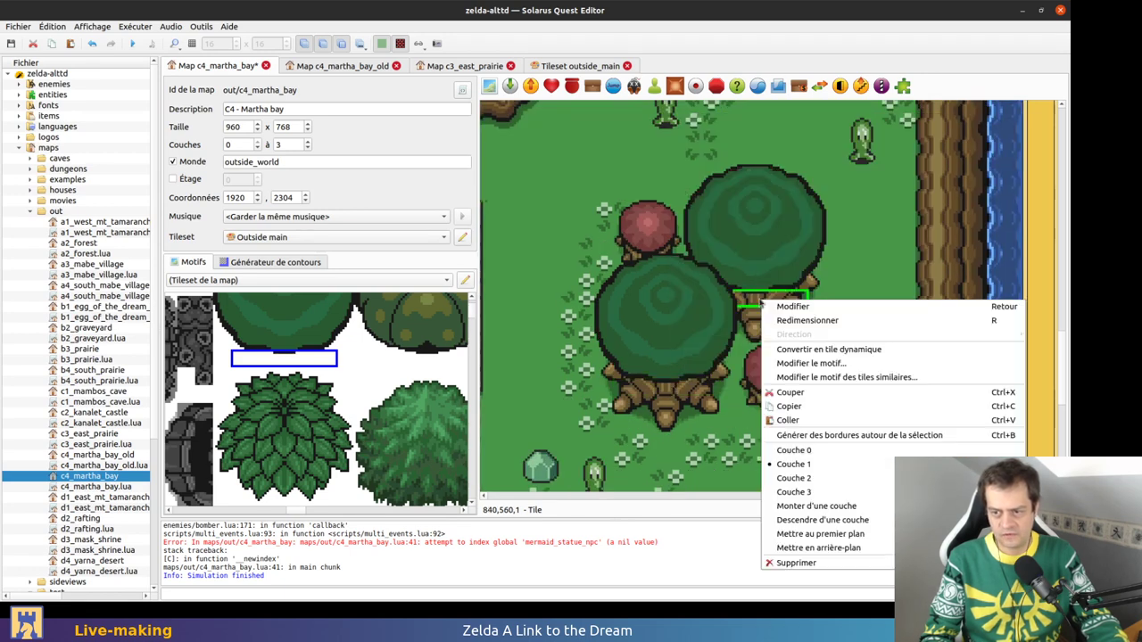
{"action": "left_click", "coordinate": [807, 478]}
{"action": "left_click", "coordinate": [834, 333]}
{"action": "key", "text": "ctrl+s"}
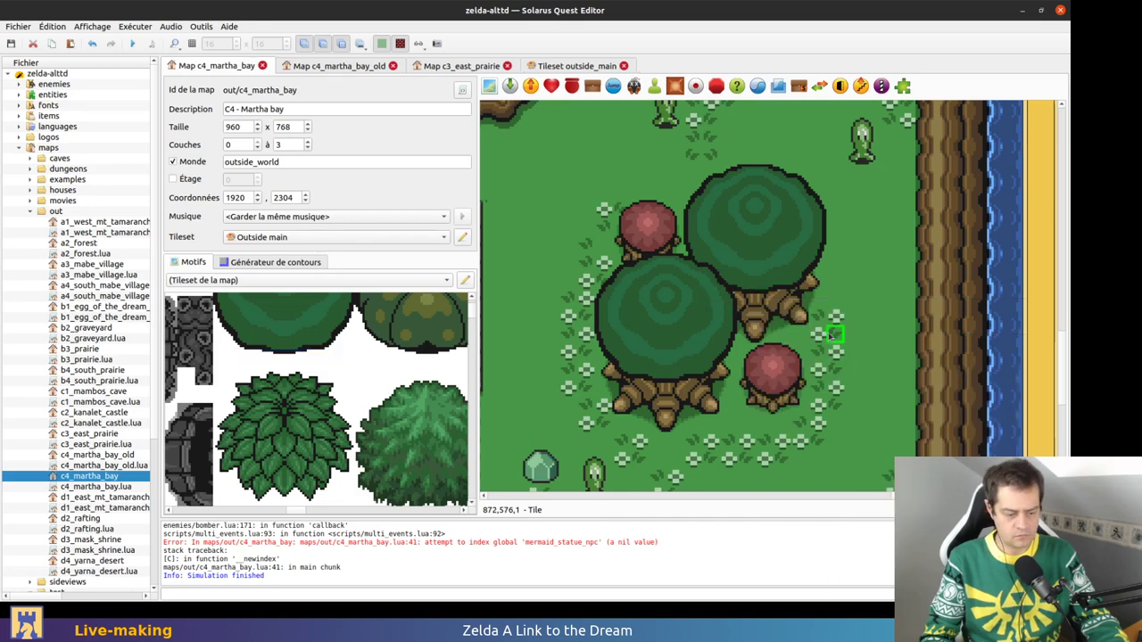
Isolate layer 2, examine the tree canopies and their strip tiles across the map, and show layer 1 again
{"action": "key", "text": "1"}
{"action": "scroll", "coordinate": [828, 337], "scroll_direction": "down", "scroll_amount": 3, "text": "ctrl"}
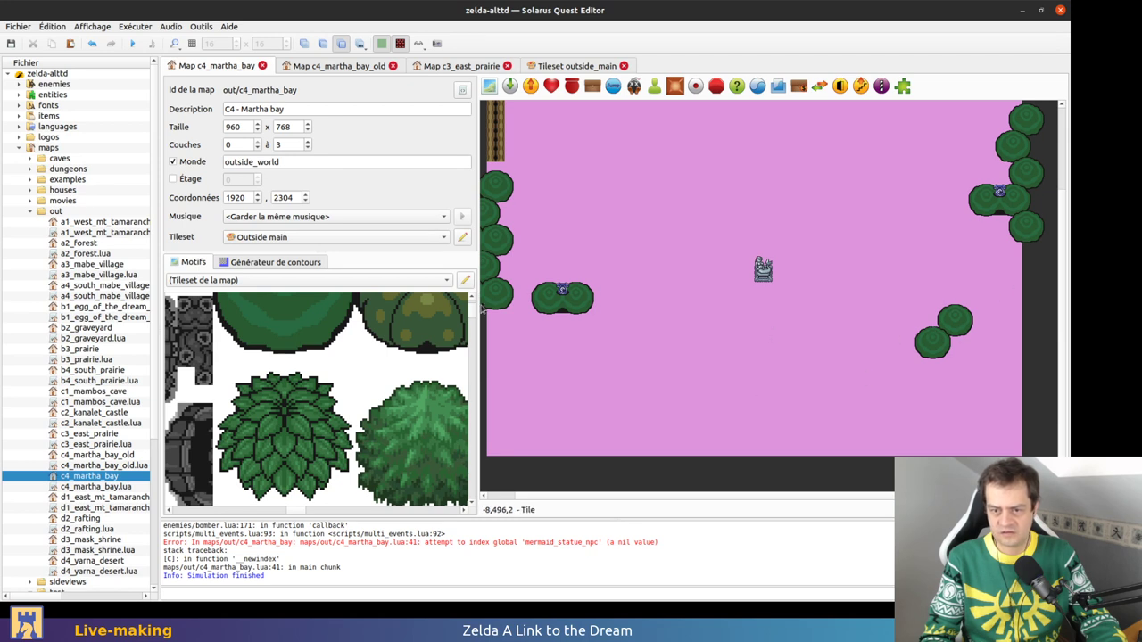
{"action": "scroll", "coordinate": [964, 344], "scroll_direction": "up", "scroll_amount": 3, "text": "ctrl"}
{"action": "scroll", "coordinate": [917, 273], "scroll_direction": "right", "scroll_amount": 3}
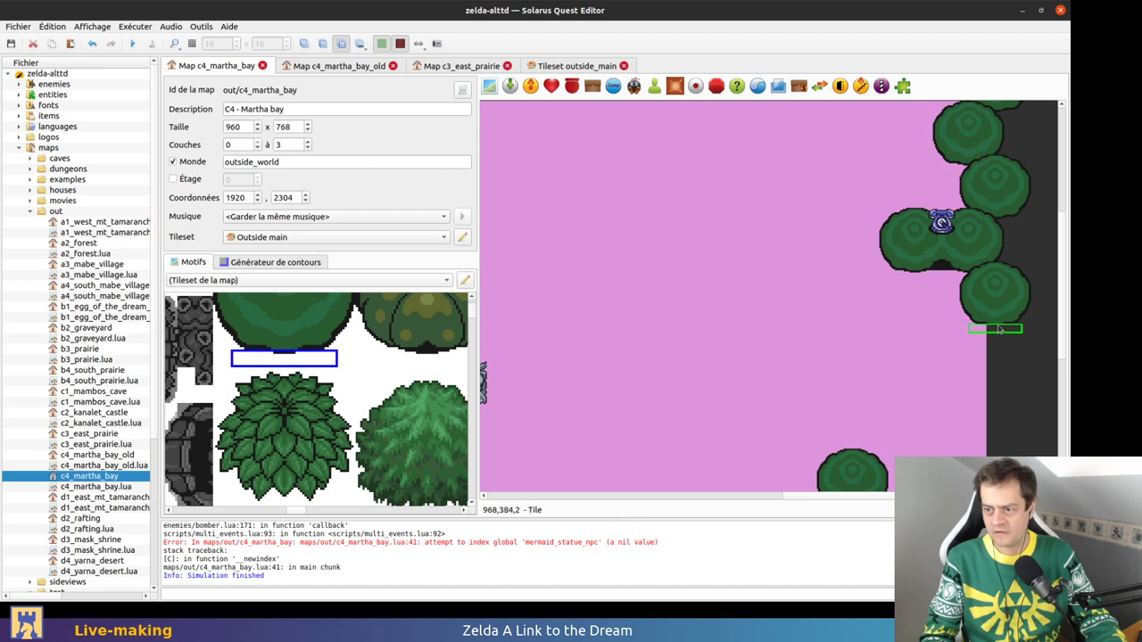
{"action": "scroll", "coordinate": [904, 407], "scroll_direction": "down", "scroll_amount": 3, "text": "ctrl"}
{"action": "scroll", "coordinate": [767, 250], "scroll_direction": "up", "scroll_amount": 1, "text": "ctrl"}
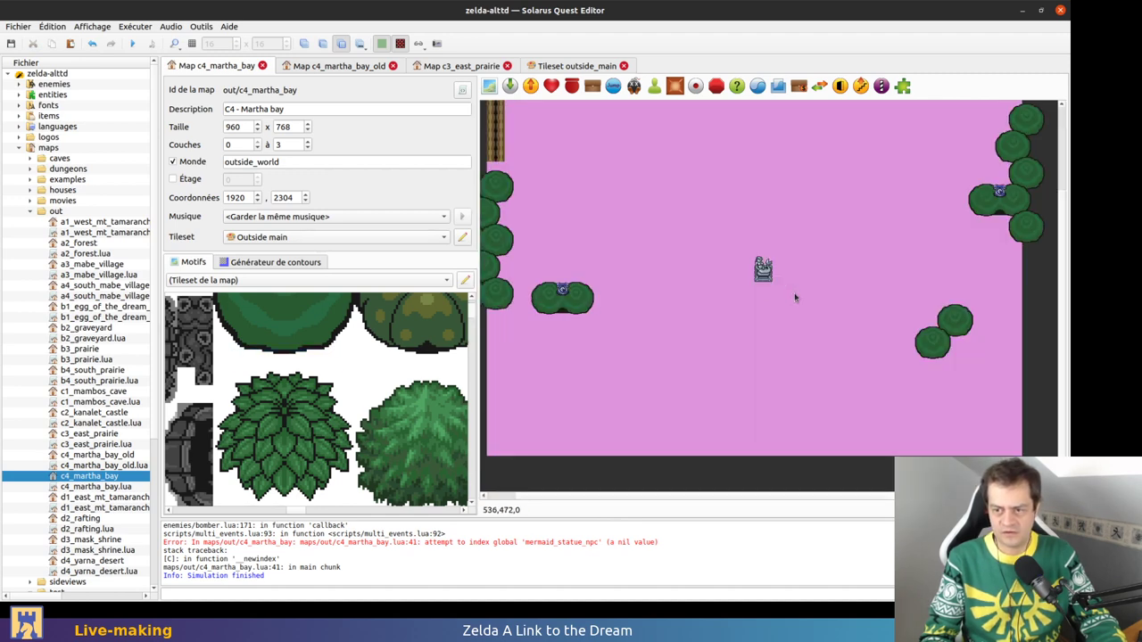
{"action": "scroll", "coordinate": [1035, 366], "scroll_direction": "up", "scroll_amount": 1, "text": "ctrl"}
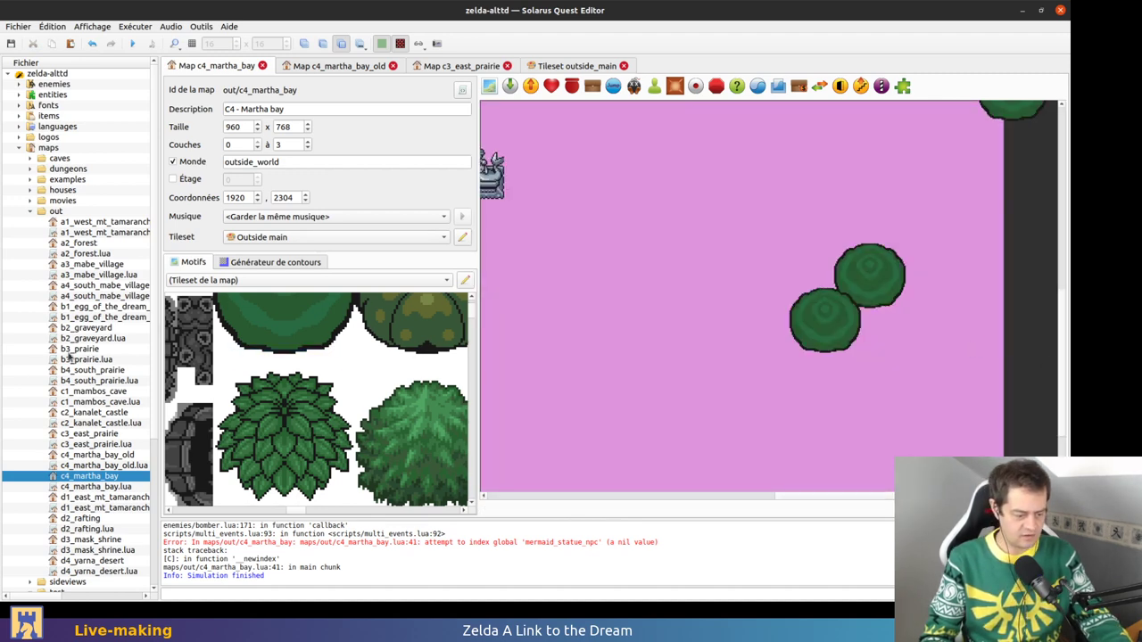
{"action": "key", "text": "1"}
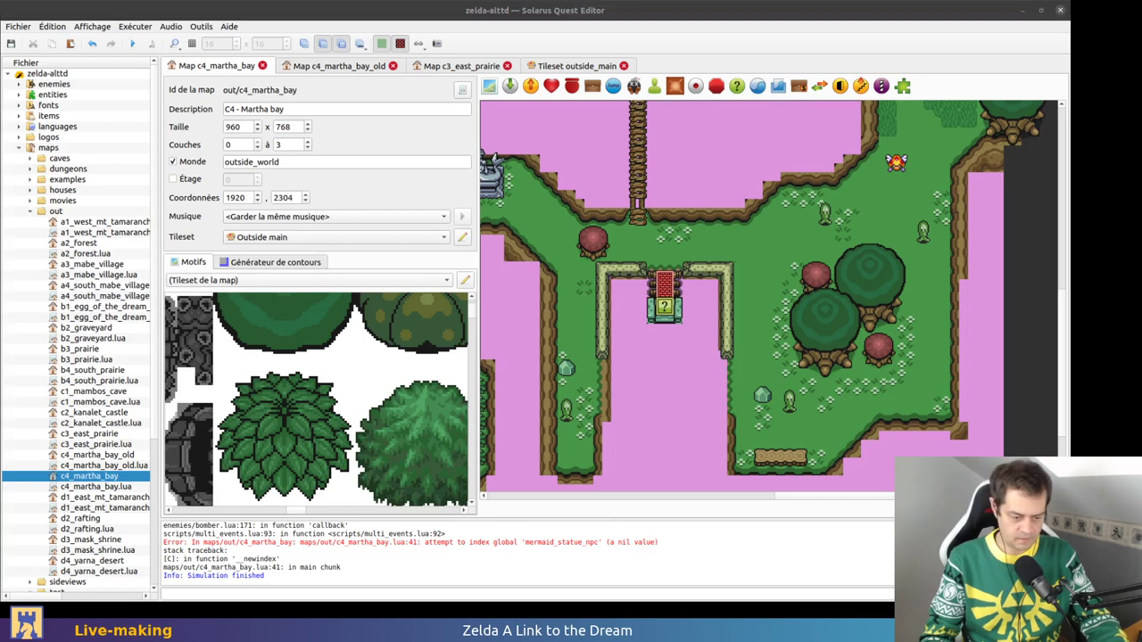
Examine the southern part of the map with layer 0 hidden, and show layer 0 again
{"action": "left_click", "coordinate": [639, 444]}
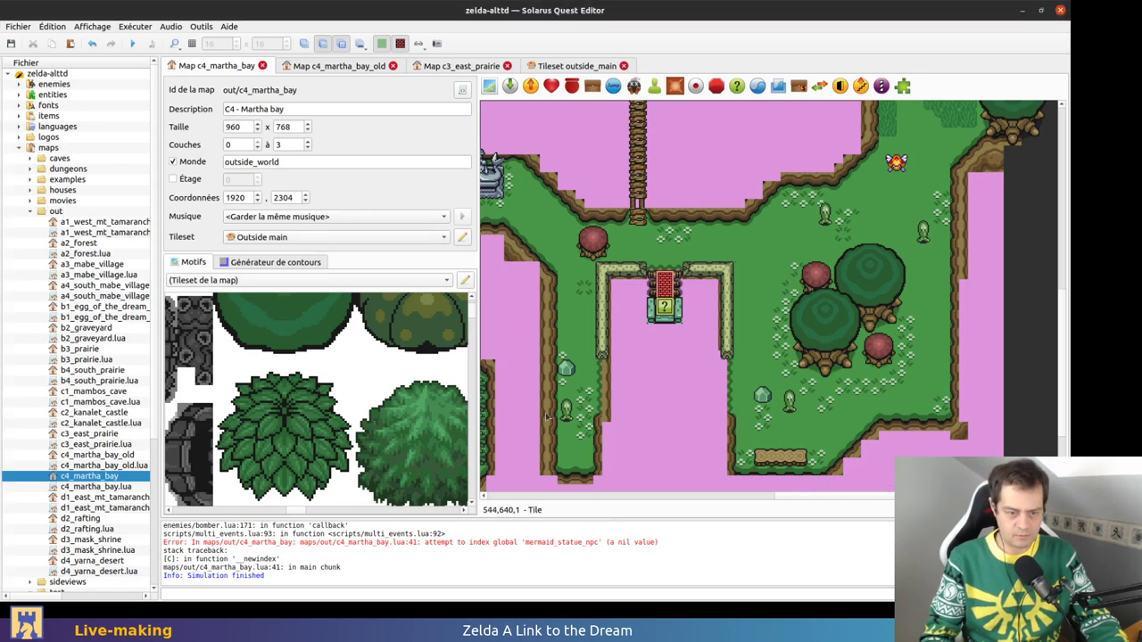
{"action": "middle_click_drag", "start_coordinate": [546, 412], "coordinate": [556, 413]}
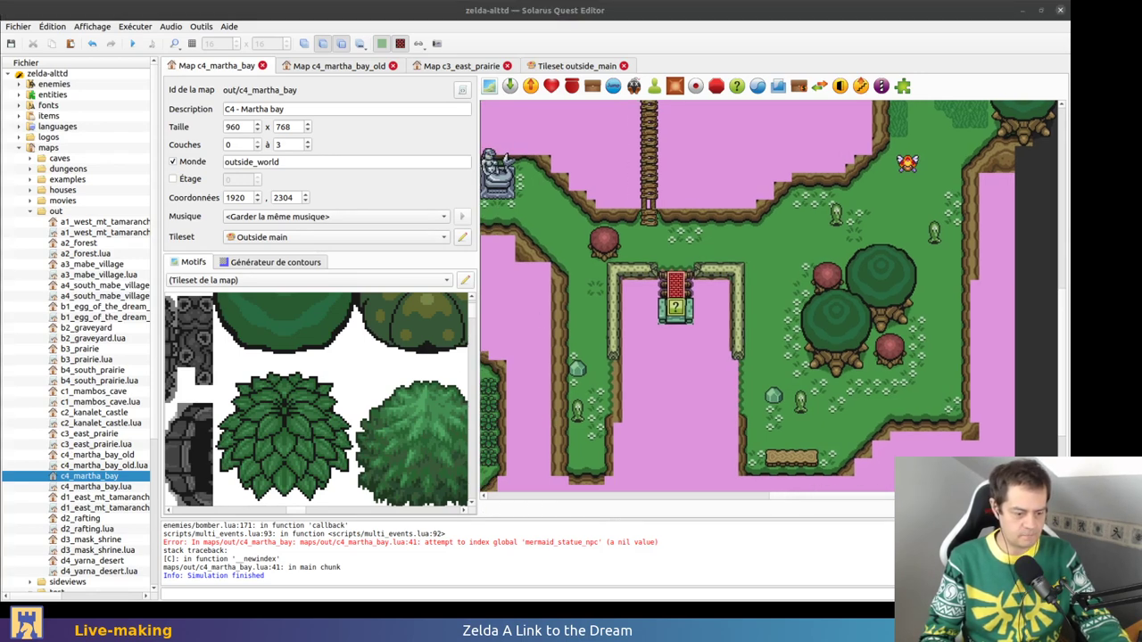
{"action": "middle_click_drag", "start_coordinate": [634, 411], "coordinate": [1069, 441]}
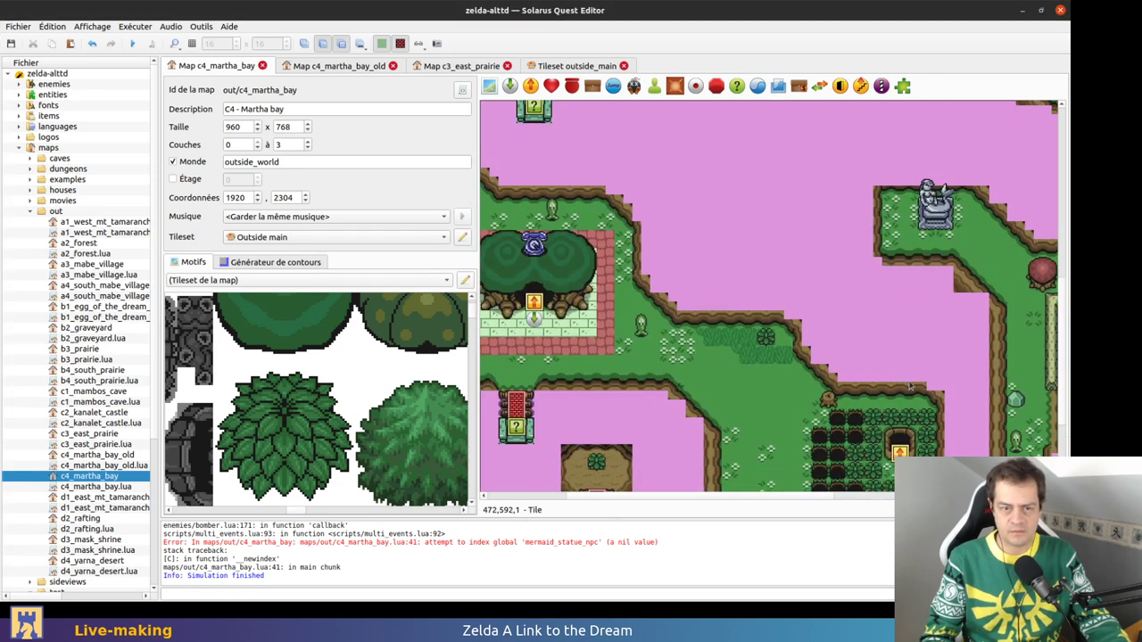
{"action": "key", "text": "1"}
{"action": "key", "text": "1"}
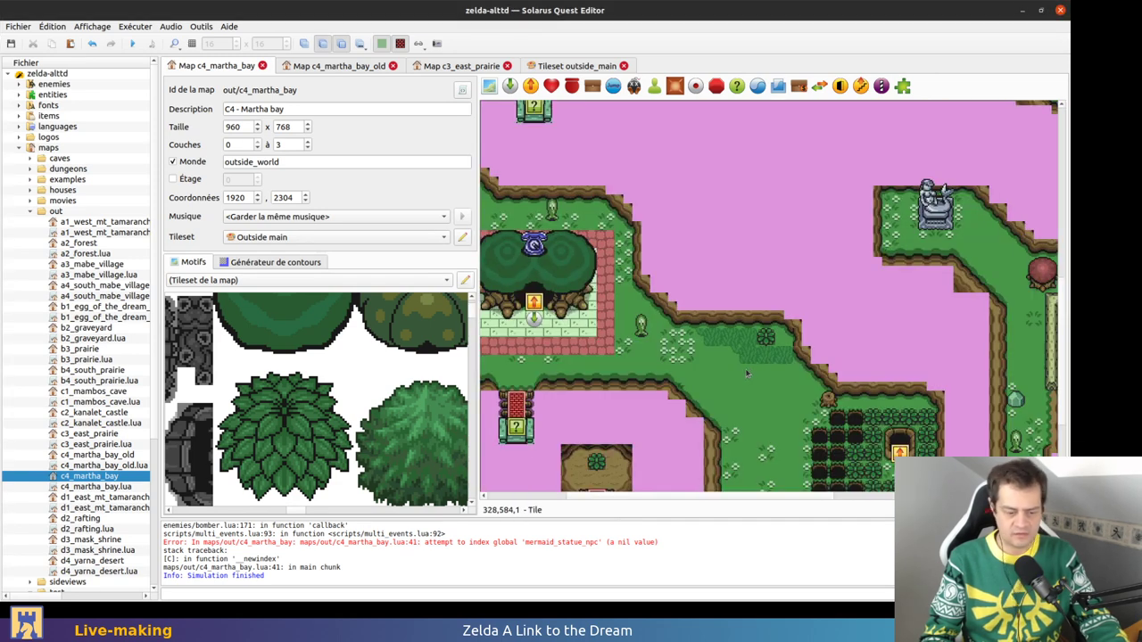
{"action": "key", "text": "0"}
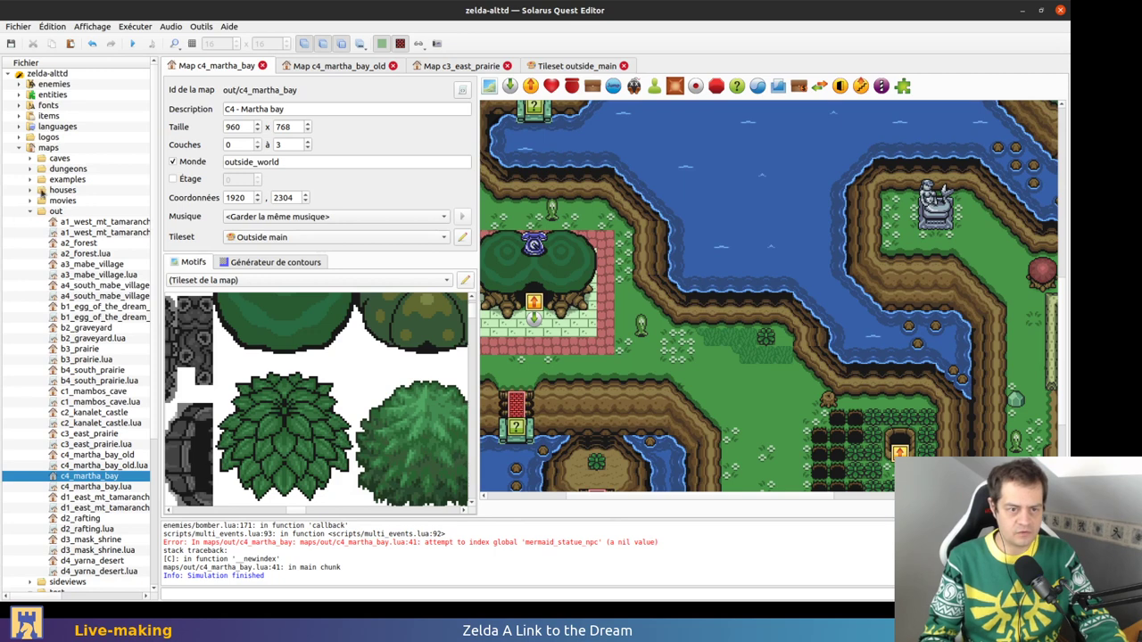
Open the outside_store map from the examples folder and examine its ladder models up close
{"action": "left_click", "coordinate": [30, 179]}
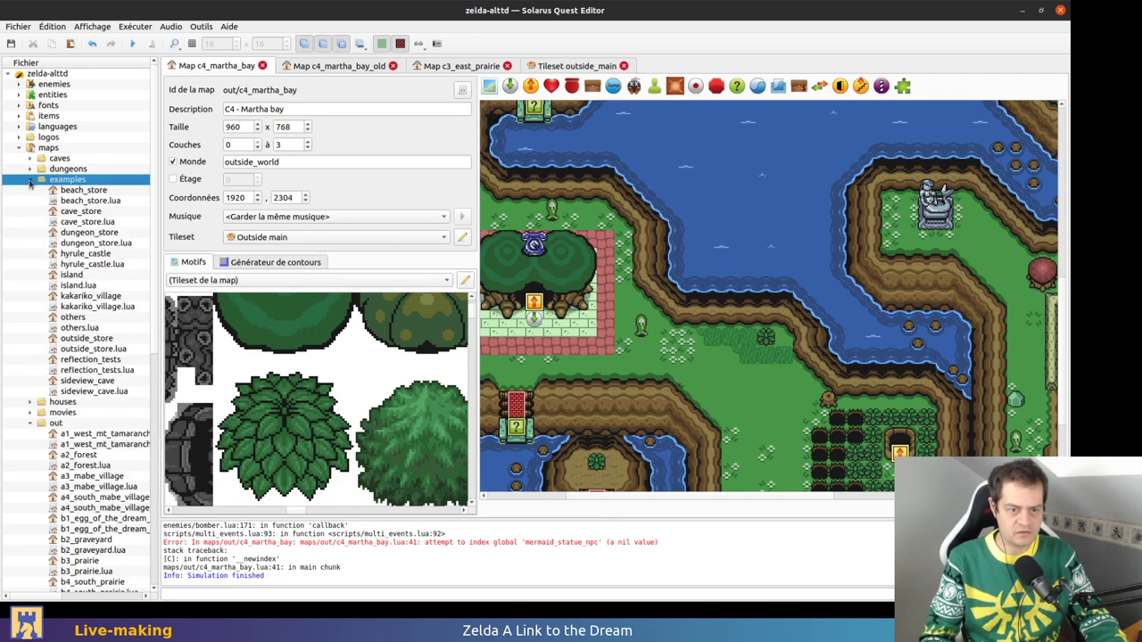
{"action": "left_click", "coordinate": [107, 339]}
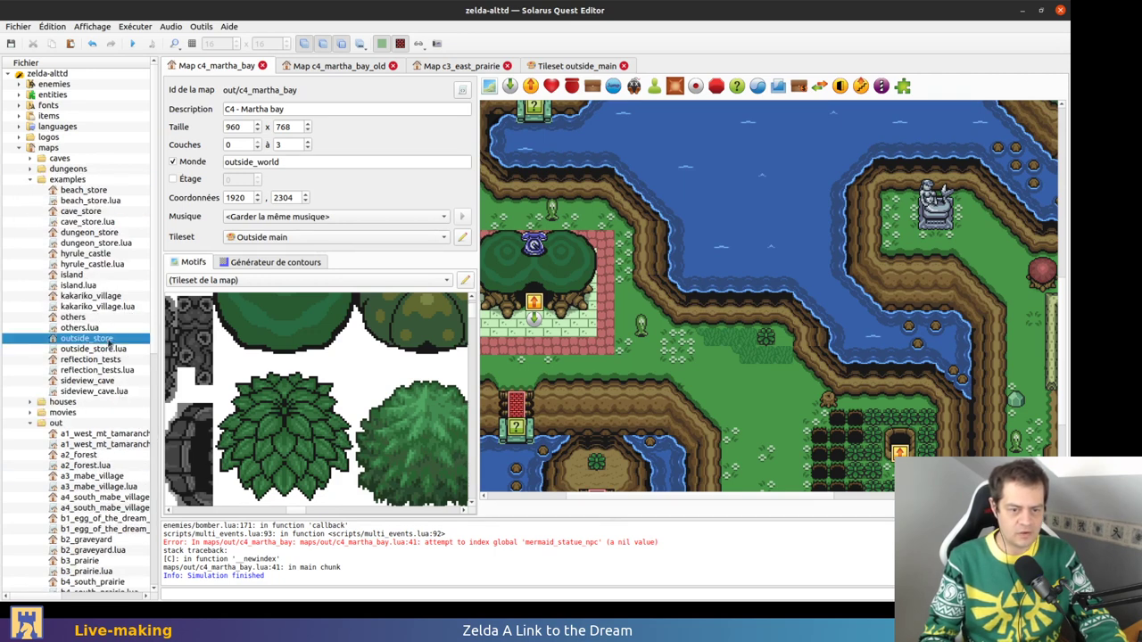
{"action": "double_click", "coordinate": [111, 341]}
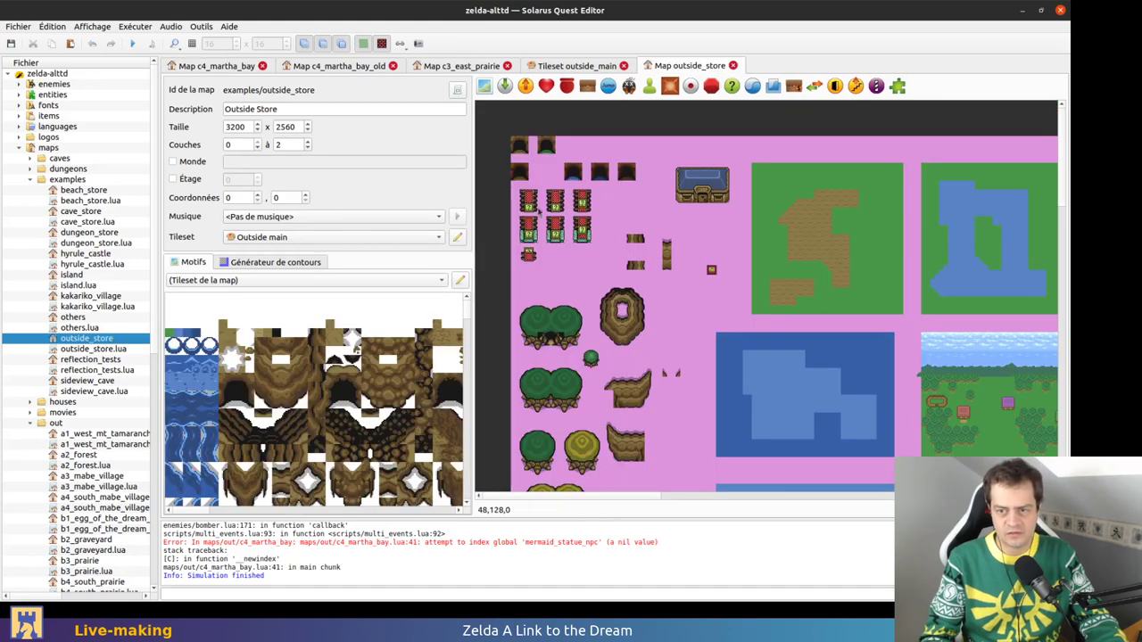
{"action": "scroll", "coordinate": [534, 268], "scroll_direction": "up", "scroll_amount": 1, "text": "ctrl"}
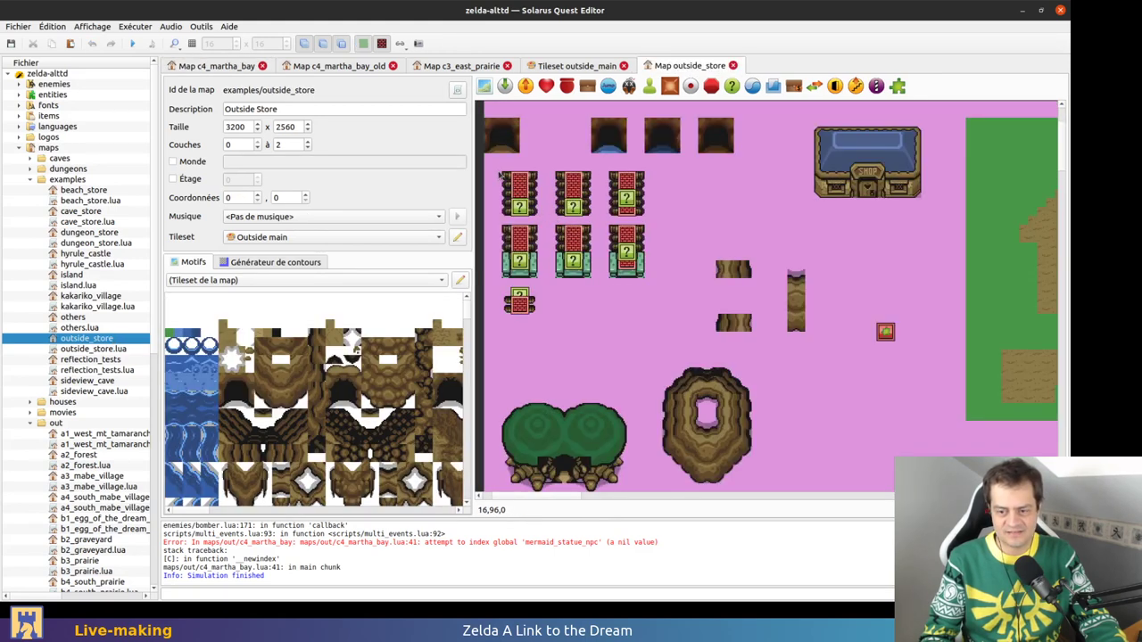
{"action": "scroll", "coordinate": [488, 170], "scroll_direction": "up", "scroll_amount": 1, "text": "ctrl"}
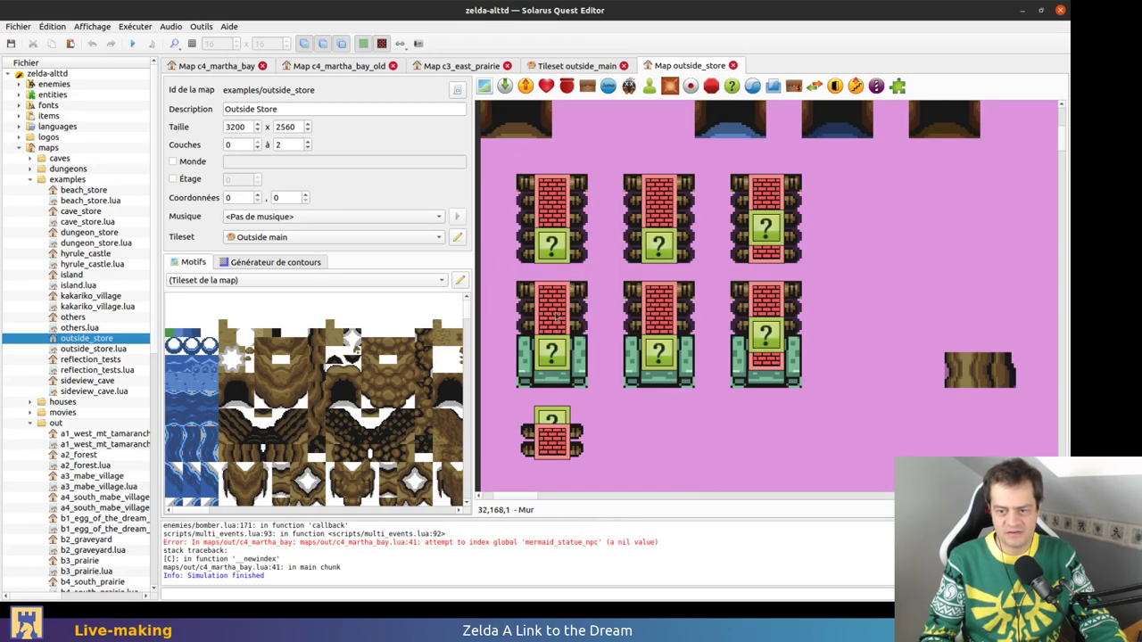
Pull the tiles and wall of the first ladder model apart to examine how it is built, and undo all moves
{"action": "left_click_drag", "start_coordinate": [547, 189], "coordinate": [586, 145]}
{"action": "left_click_drag", "start_coordinate": [586, 185], "coordinate": [520, 166]}
{"action": "key", "text": "ctrl+z"}
{"action": "key", "text": "ctrl+z"}
{"action": "key", "text": "ctrl+z"}
{"action": "key", "text": "ctrl+z"}
{"action": "key", "text": "ctrl+z"}
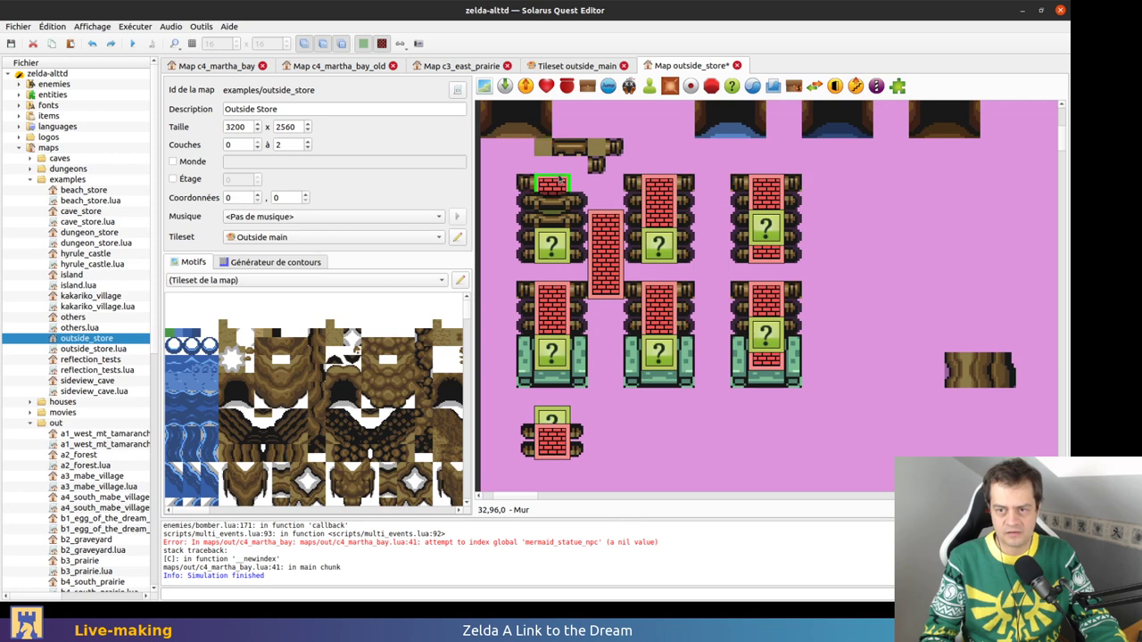
{"action": "key", "text": "ctrl+z"}
{"action": "key", "text": "ctrl+z"}
{"action": "key", "text": "ctrl+z"}
{"action": "key", "text": "ctrl+z"}
{"action": "key", "text": "ctrl+z"}
{"action": "key", "text": "ctrl+z"}
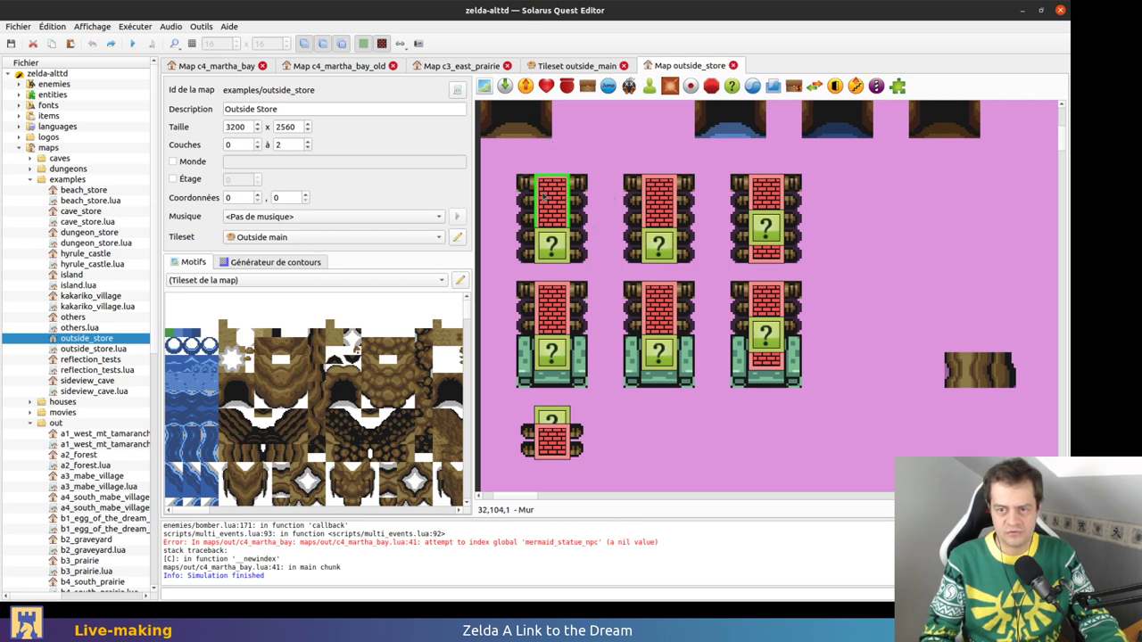
{"action": "key", "text": "ctrl+z"}
{"action": "key", "text": "ctrl+z"}
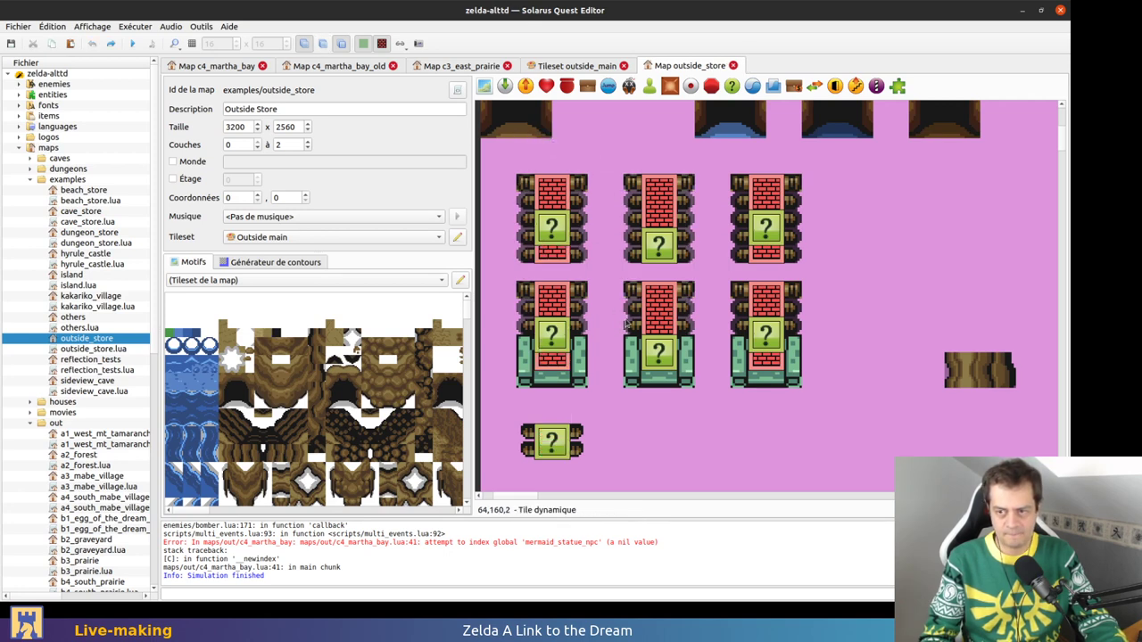
{"action": "key", "text": "ctrl+z"}
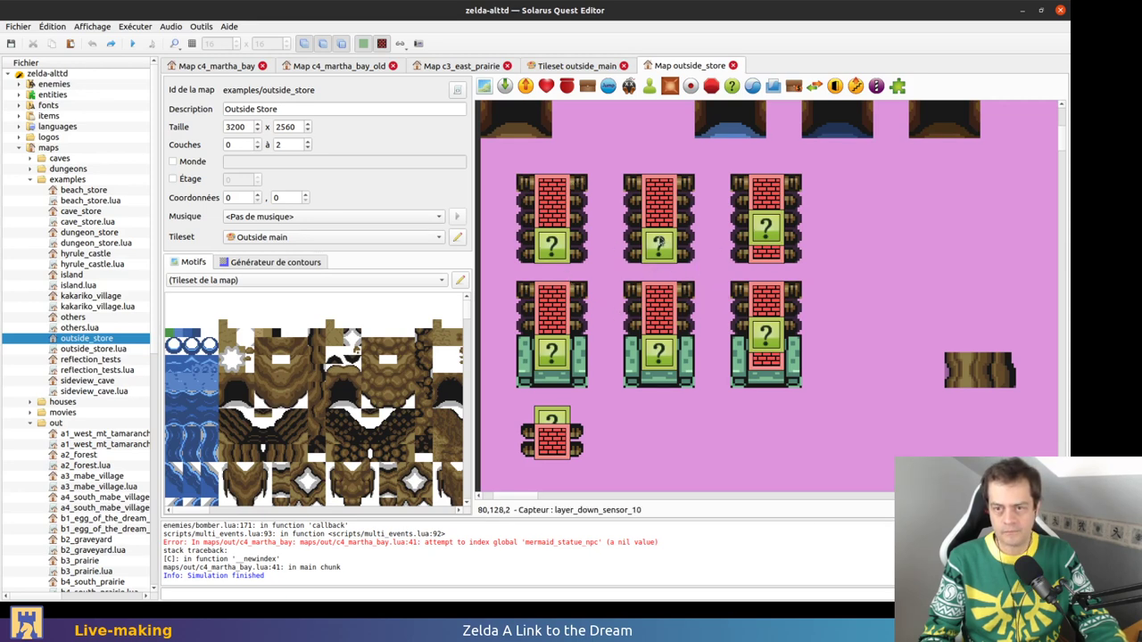
Go to the c4_martha_bay_old map and examine its cliffs and ladders with layer 0 hidden, ending at the small southwestern islet
{"action": "scroll", "coordinate": [681, 222], "scroll_direction": "down", "scroll_amount": 1, "text": "ctrl"}
{"action": "scroll", "coordinate": [432, 70], "scroll_direction": "up", "scroll_amount": 4}
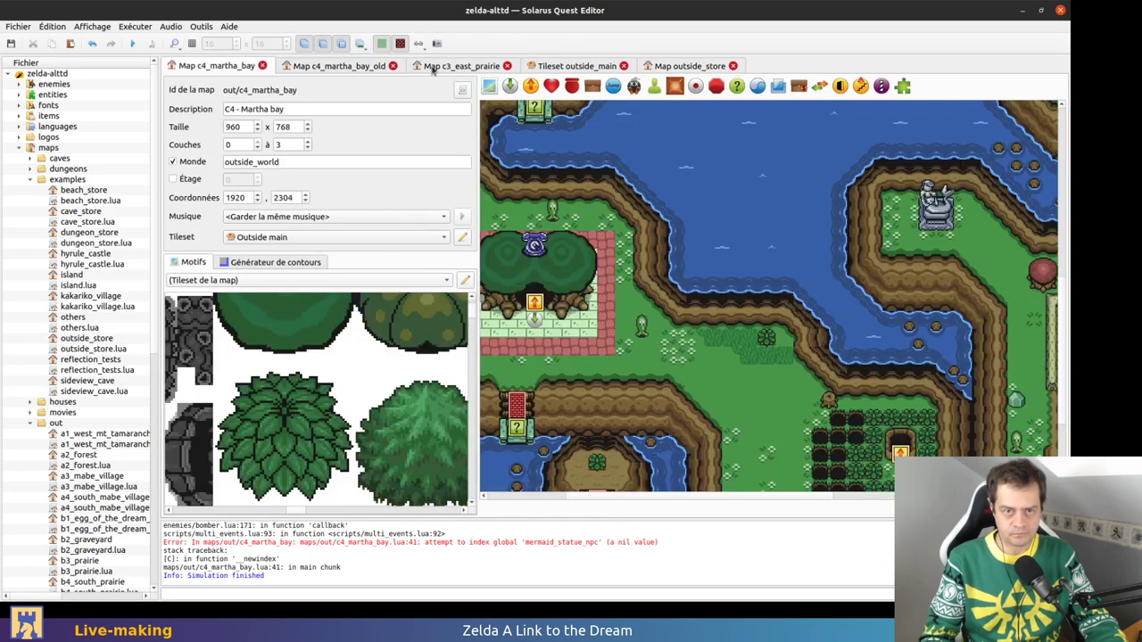
{"action": "scroll", "coordinate": [432, 70], "scroll_direction": "down", "scroll_amount": 1}
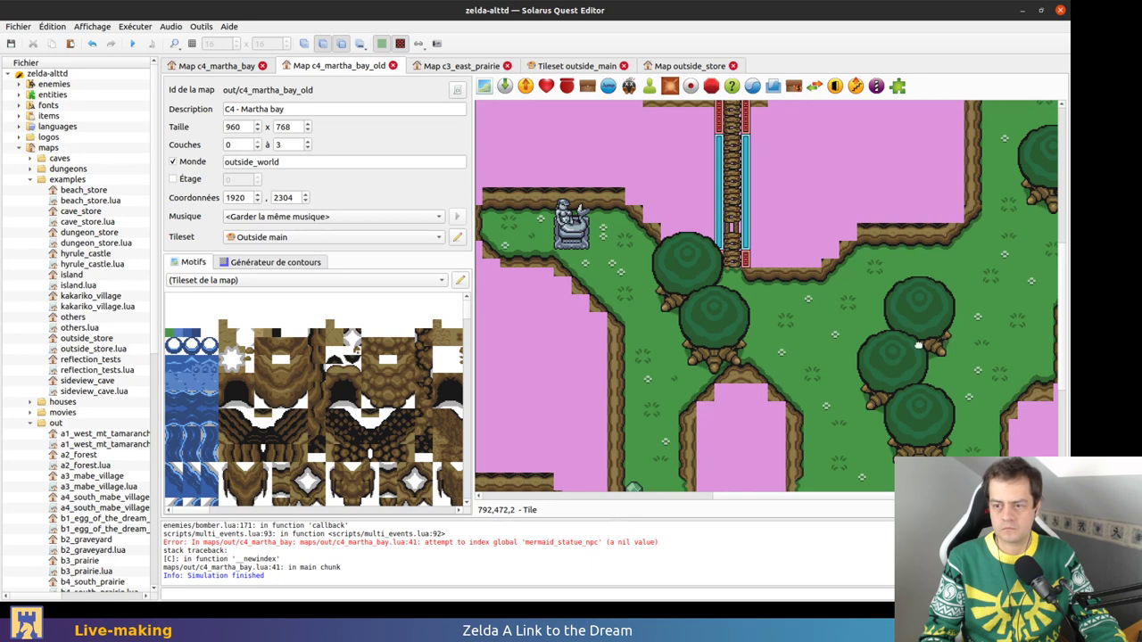
{"action": "middle_click_drag", "start_coordinate": [940, 337], "coordinate": [799, 228]}
{"action": "scroll", "coordinate": [794, 253], "scroll_direction": "down", "scroll_amount": 2}
{"action": "scroll", "coordinate": [794, 252], "scroll_direction": "up", "scroll_amount": 1}
{"action": "key", "text": "1"}
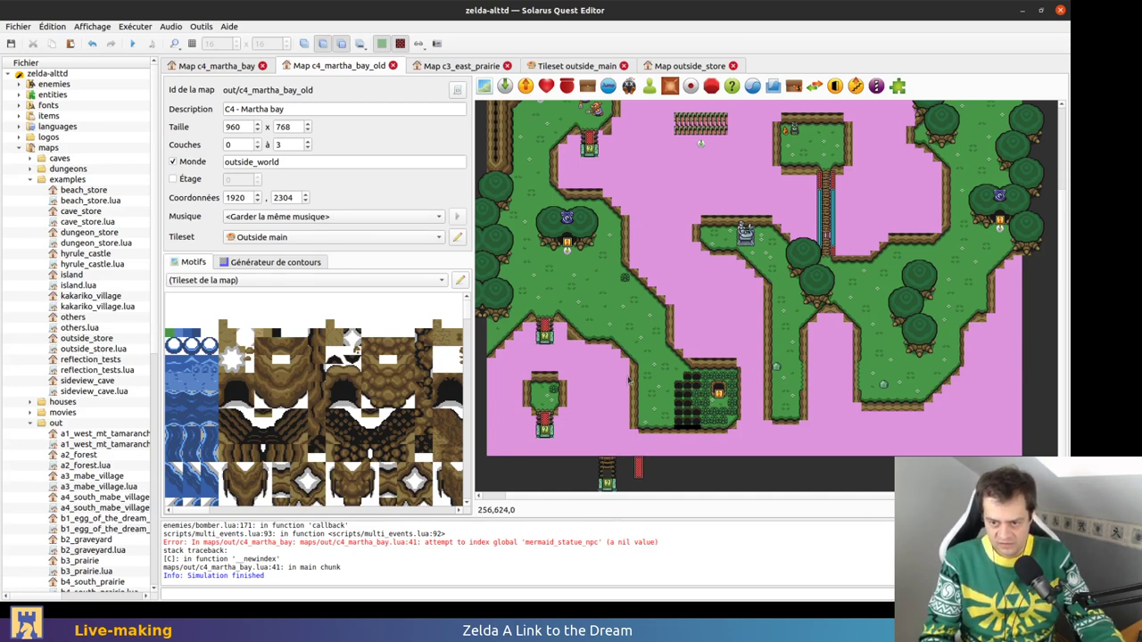
{"action": "scroll", "coordinate": [551, 419], "scroll_direction": "up", "scroll_amount": 2, "text": "ctrl"}
{"action": "middle_click_drag", "start_coordinate": [550, 411], "coordinate": [716, 400]}
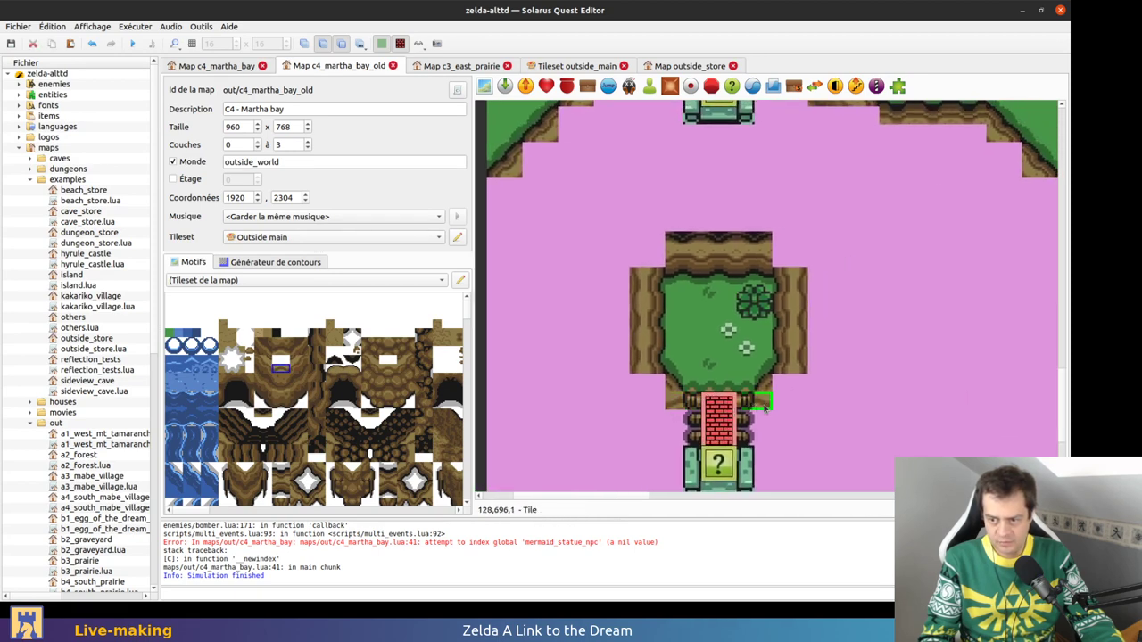
Delete the small cliff tile beside the islet's ladder, put the long southern cliff strip on layer 0 in its original place, and save the map
{"action": "left_click_drag", "start_coordinate": [785, 422], "coordinate": [819, 440]}
{"action": "key", "text": "Delete"}
{"action": "left_click_drag", "start_coordinate": [674, 404], "coordinate": [815, 427]}
{"action": "key", "text": "1"}
{"action": "key", "text": "1"}
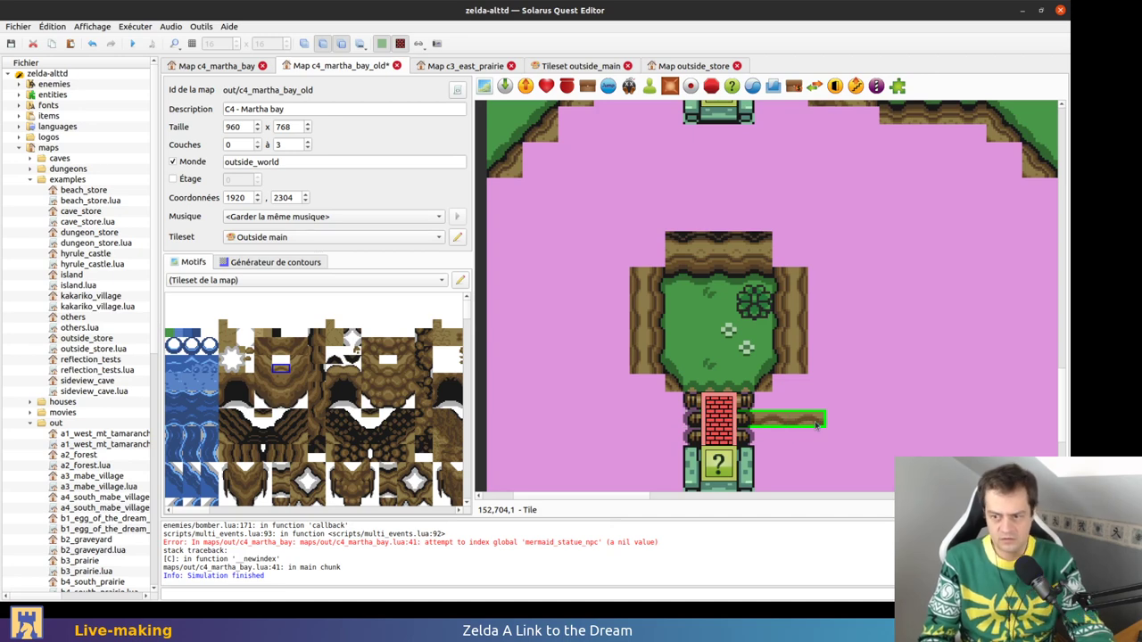
{"action": "key", "text": "0"}
{"action": "key", "text": "0"}
{"action": "key", "text": "0"}
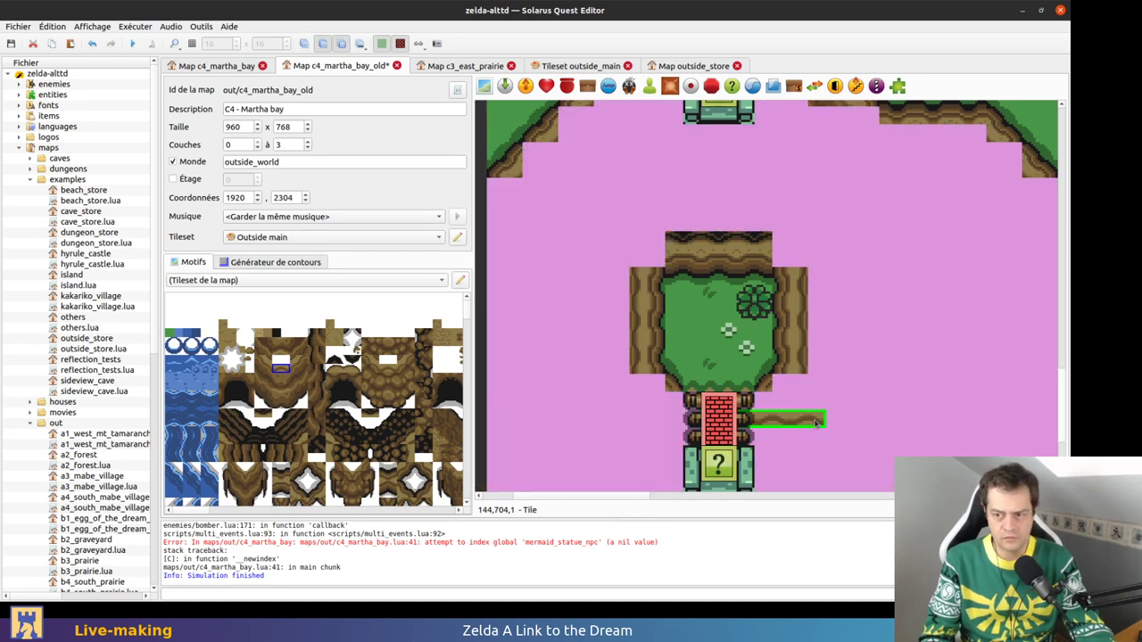
{"action": "left_click_drag", "start_coordinate": [815, 426], "coordinate": [773, 408]}
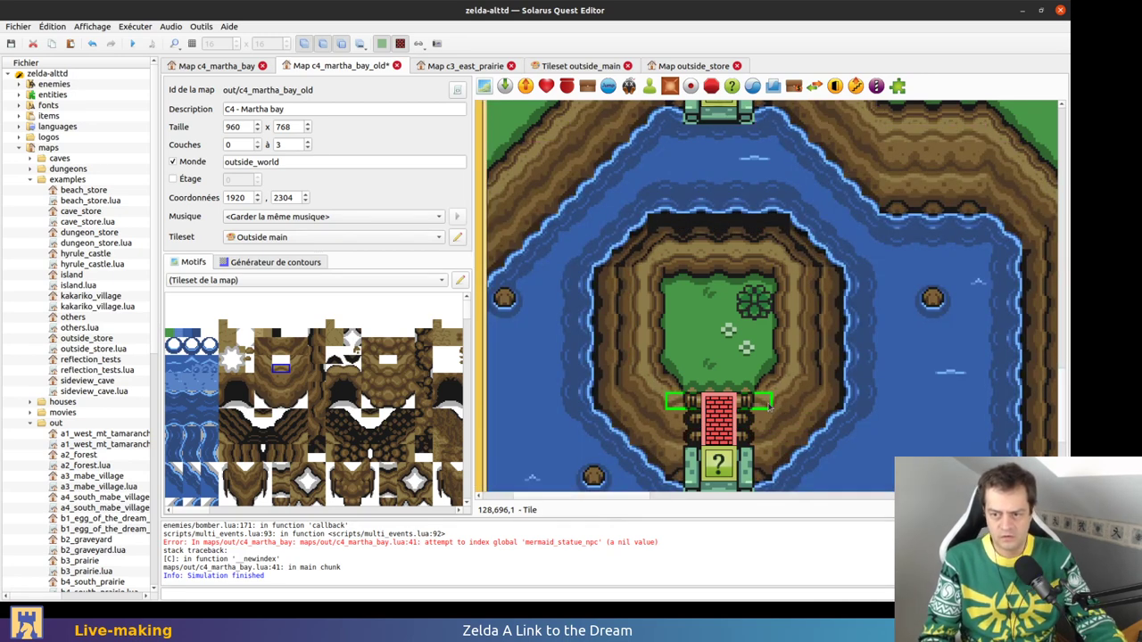
{"action": "right_click", "coordinate": [761, 404]}
{"action": "left_click", "coordinate": [803, 282]}
{"action": "key", "text": "ctrl+s"}
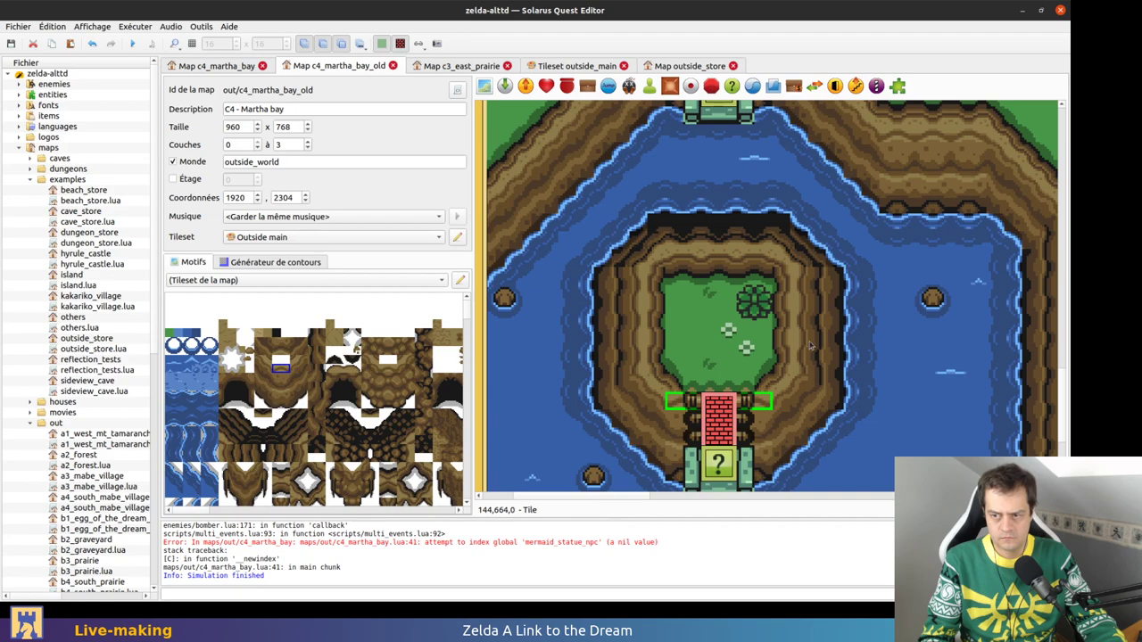
Return to the c4_martha_bay map and examine the ladder between the southeastern gates
{"action": "scroll", "coordinate": [808, 359], "scroll_direction": "down", "scroll_amount": 1, "text": "ctrl"}
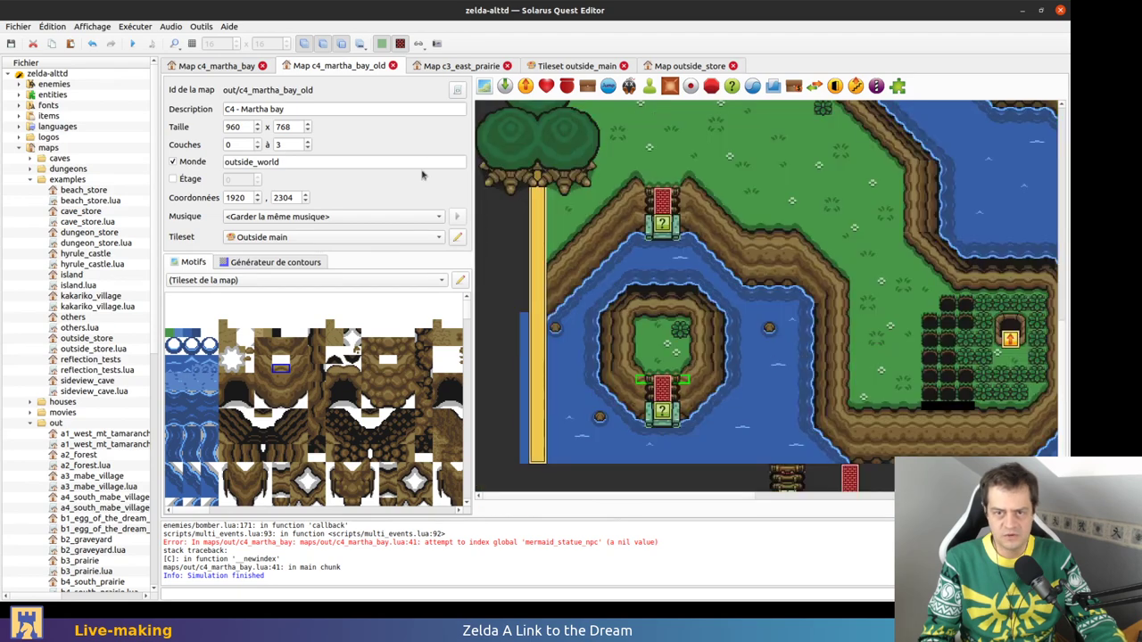
{"action": "scroll", "coordinate": [351, 71], "scroll_direction": "up", "scroll_amount": 1}
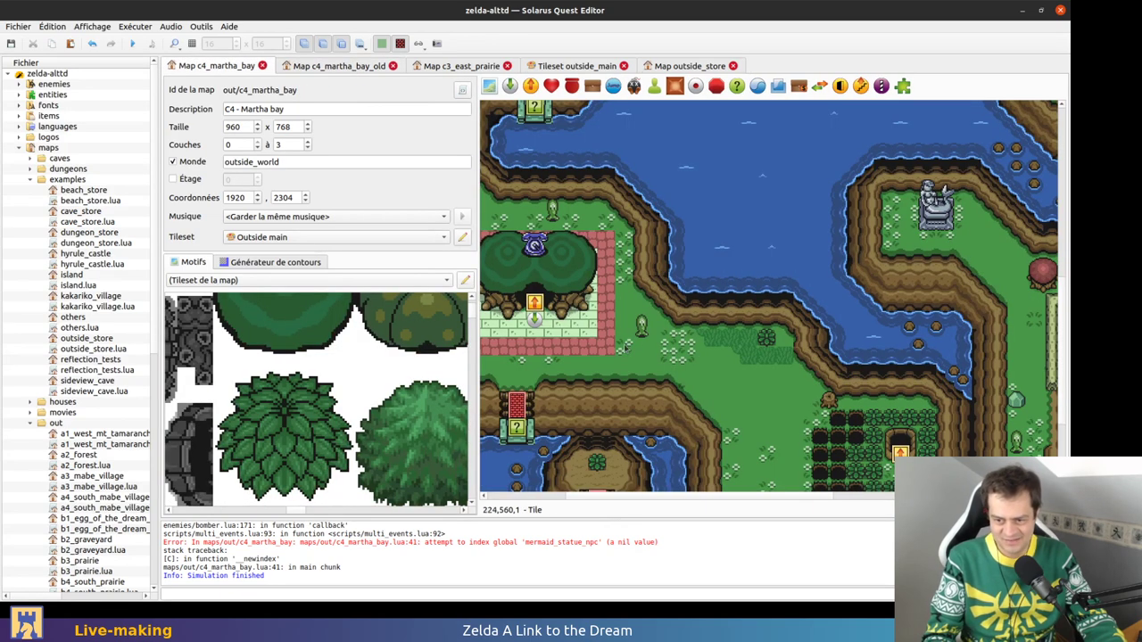
{"action": "scroll", "coordinate": [623, 357], "scroll_direction": "down", "scroll_amount": 2, "text": "ctrl"}
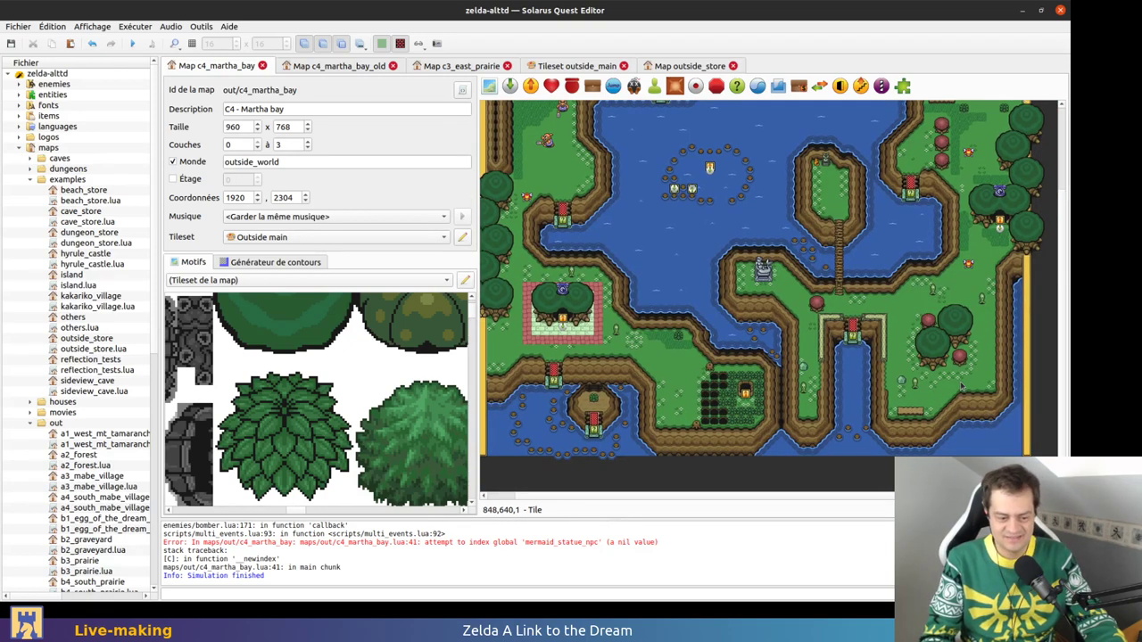
{"action": "scroll", "coordinate": [896, 357], "scroll_direction": "up", "scroll_amount": 2, "text": "ctrl"}
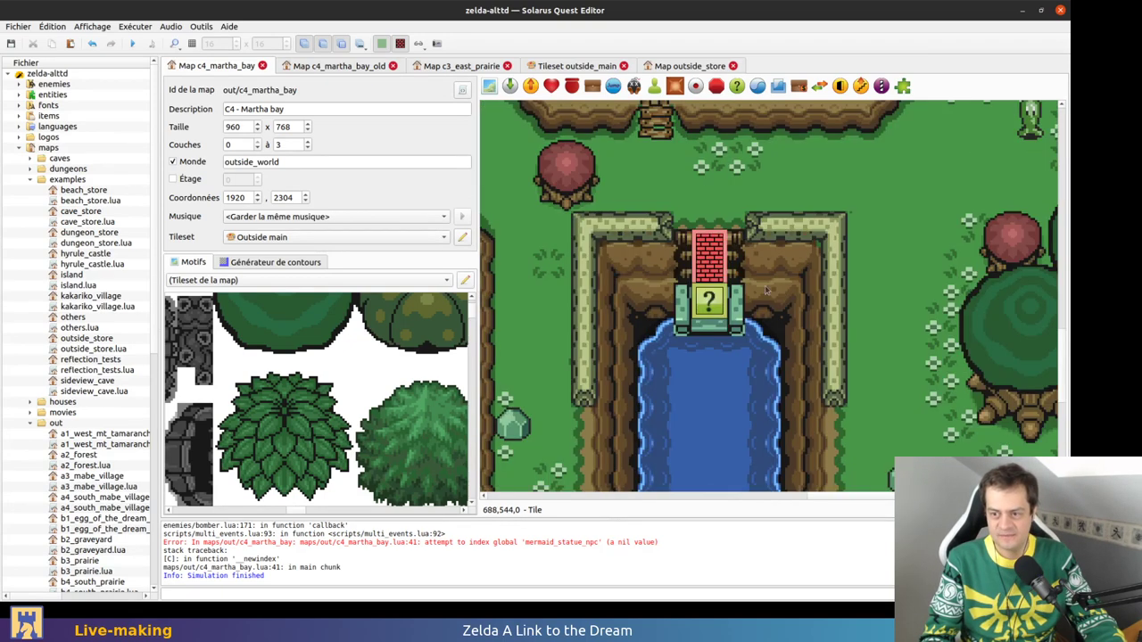
Try moving the small tile at the west side of the gated ladder's upper end northward, and undo the move
{"action": "left_click_drag", "start_coordinate": [687, 238], "coordinate": [687, 204]}
{"action": "left_click", "coordinate": [686, 240]}
{"action": "left_click", "coordinate": [711, 198]}
{"action": "key", "text": "ctrl+z"}
Check the cliffs across the whole map with all layers shown, with layer 1 hidden, and with layer 0 hidden
{"action": "scroll", "coordinate": [883, 324], "scroll_direction": "down", "scroll_amount": 2, "text": "ctrl"}
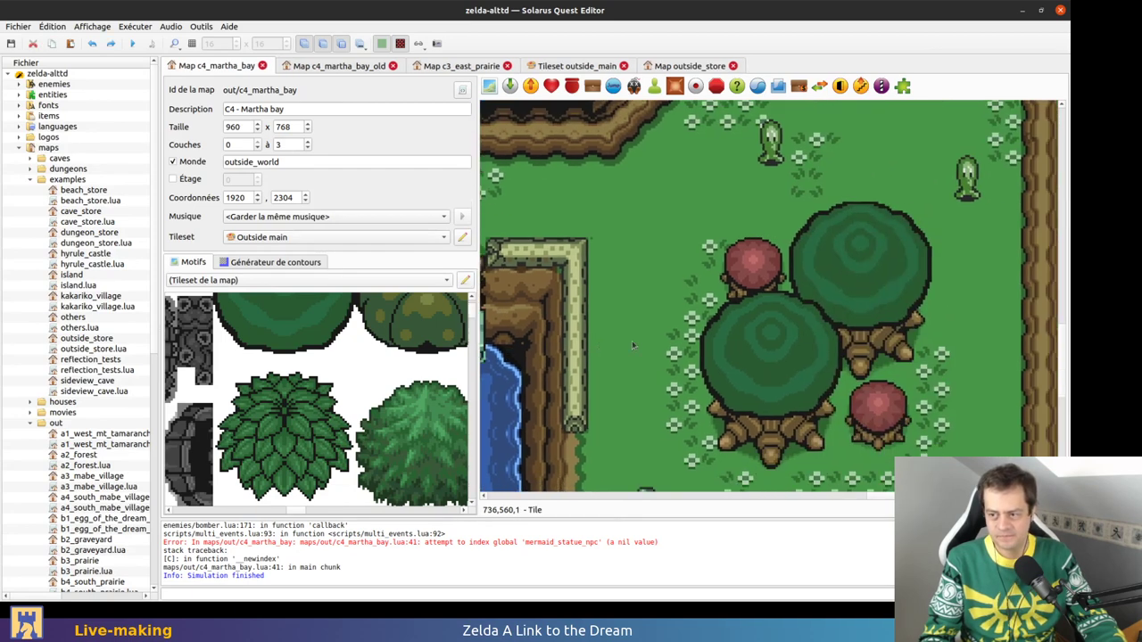
{"action": "scroll", "coordinate": [785, 278], "scroll_direction": "up", "scroll_amount": 3}
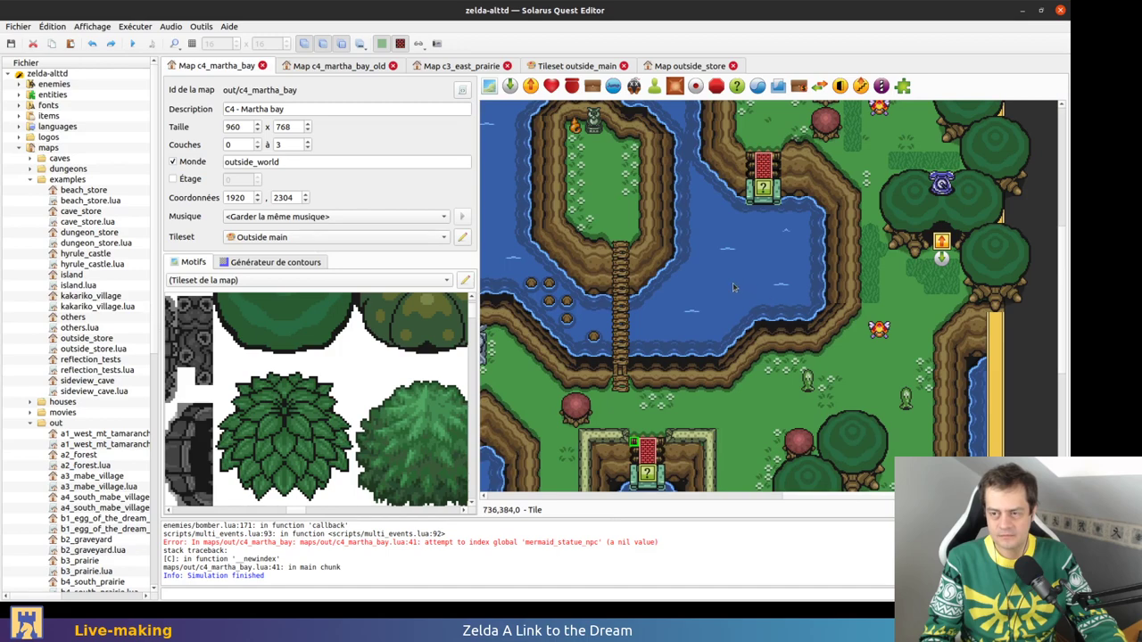
{"action": "scroll", "coordinate": [740, 286], "scroll_direction": "up", "scroll_amount": 1}
{"action": "scroll", "coordinate": [738, 316], "scroll_direction": "down", "scroll_amount": 4}
{"action": "scroll", "coordinate": [675, 359], "scroll_direction": "down", "scroll_amount": 4}
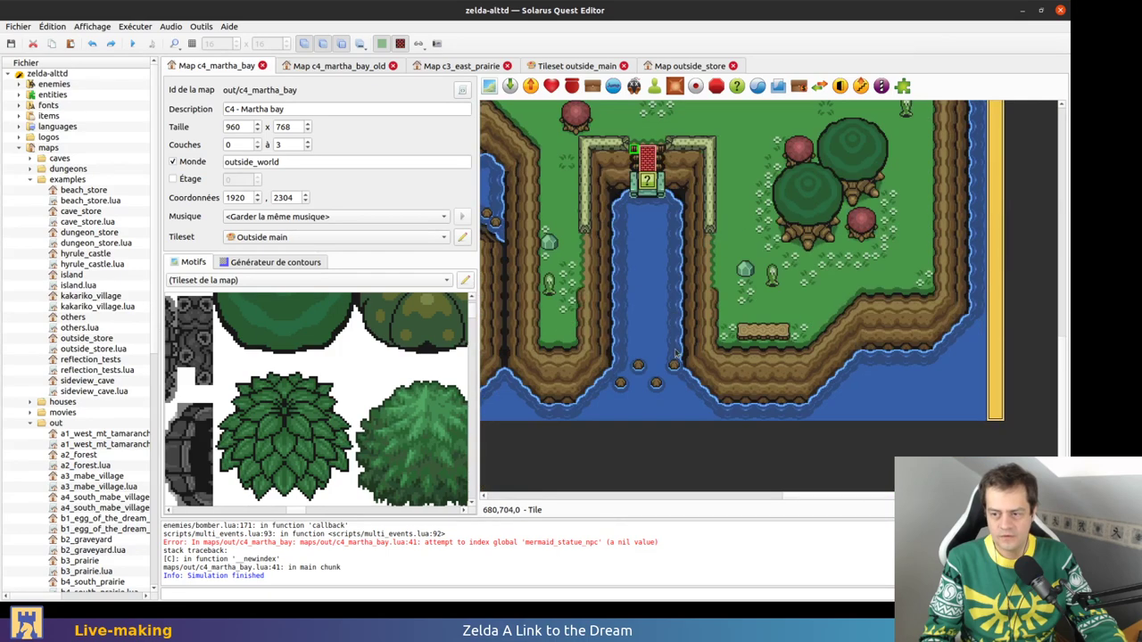
{"action": "scroll", "coordinate": [675, 362], "scroll_direction": "up", "scroll_amount": 1}
{"action": "scroll", "coordinate": [674, 357], "scroll_direction": "down", "scroll_amount": 1, "text": "ctrl"}
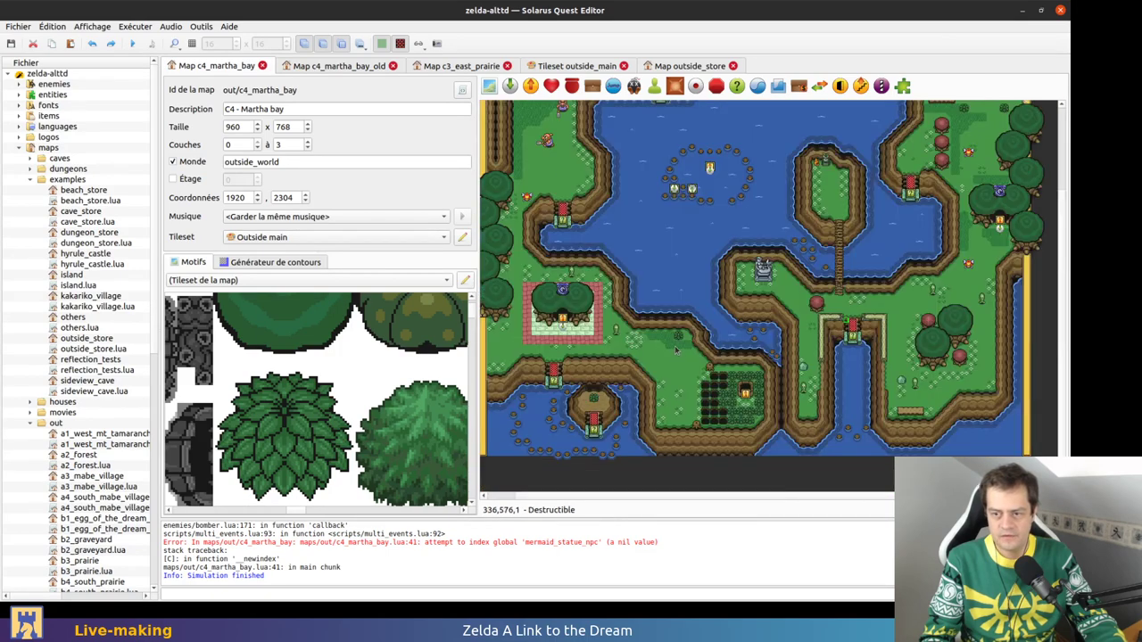
{"action": "key", "text": "1"}
{"action": "middle_click_drag", "start_coordinate": [677, 351], "coordinate": [709, 327]}
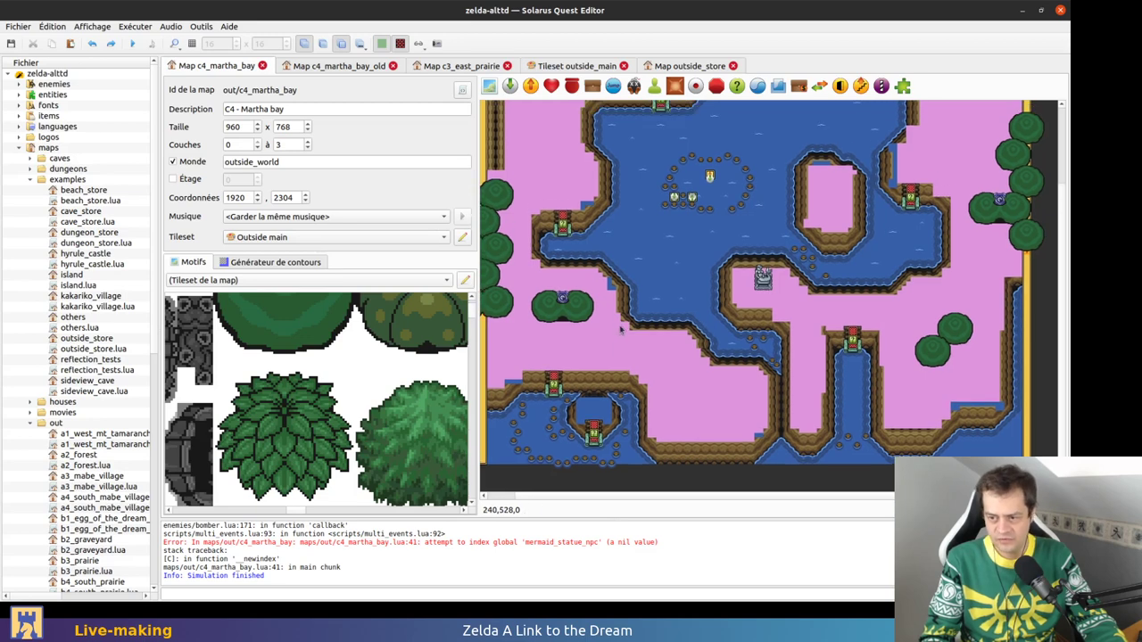
{"action": "key", "text": "1"}
{"action": "key", "text": "0"}
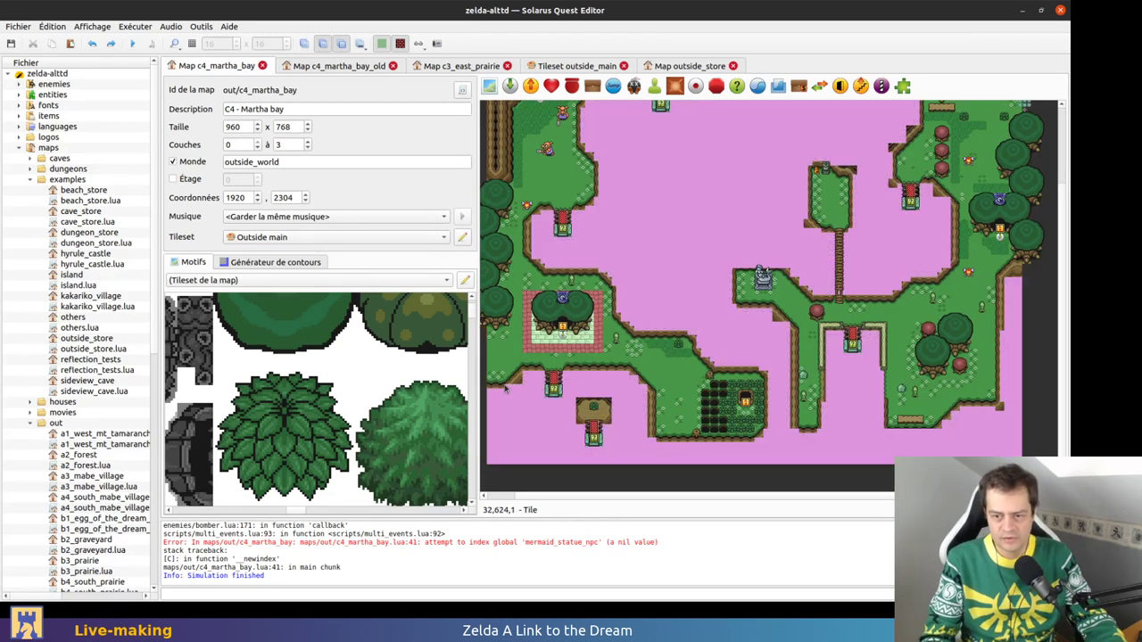
Put the cliff tile just west of the southwestern ladder on layer 0
{"action": "scroll", "coordinate": [507, 386], "scroll_direction": "up", "scroll_amount": 1, "text": "ctrl"}
{"action": "middle_click_drag", "start_coordinate": [507, 387], "coordinate": [687, 391]}
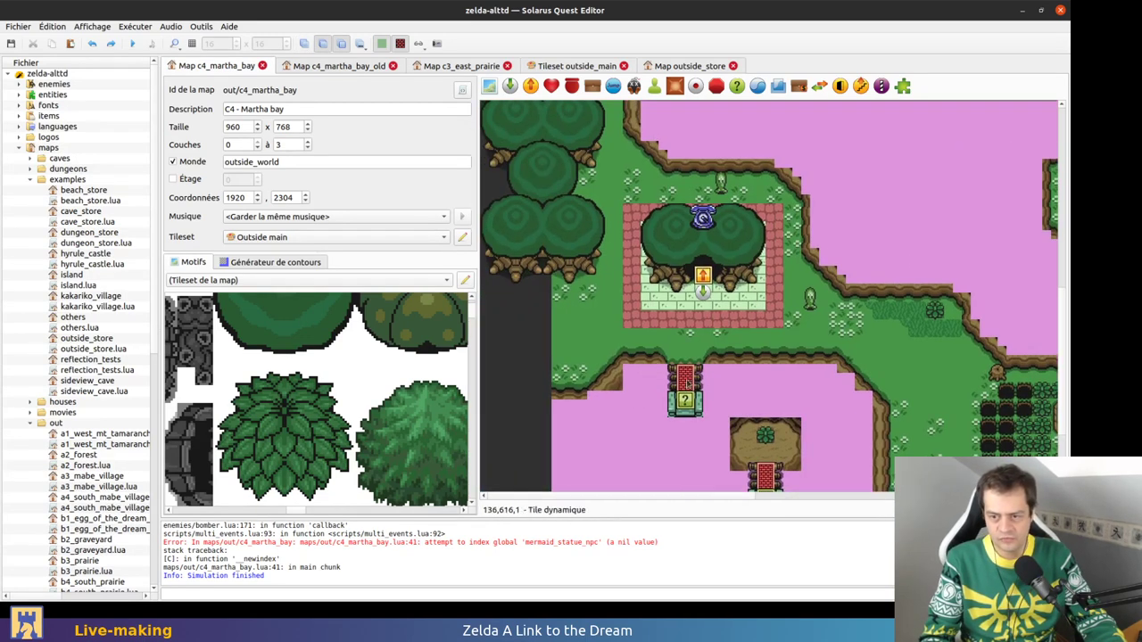
{"action": "right_click", "coordinate": [617, 390]}
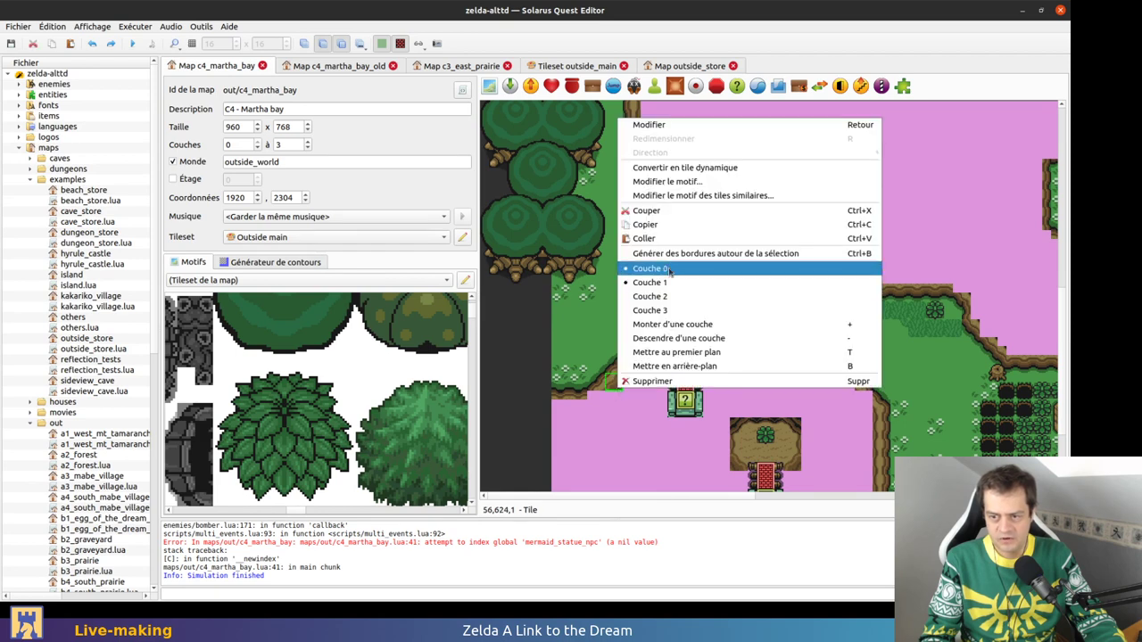
{"action": "left_click", "coordinate": [660, 269]}
Copy the neighbouring cliff tile, place the copy between it and the southwestern ladder, adjust its size, and save the map
{"action": "left_click", "coordinate": [603, 384]}
{"action": "key", "text": "ctrl+c"}
{"action": "key", "text": "ctrl+v"}
{"action": "left_click", "coordinate": [635, 379]}
{"action": "key", "text": "r"}
{"action": "key", "text": "ctrl+s"}
{"action": "middle_click_drag", "start_coordinate": [832, 398], "coordinate": [673, 267]}
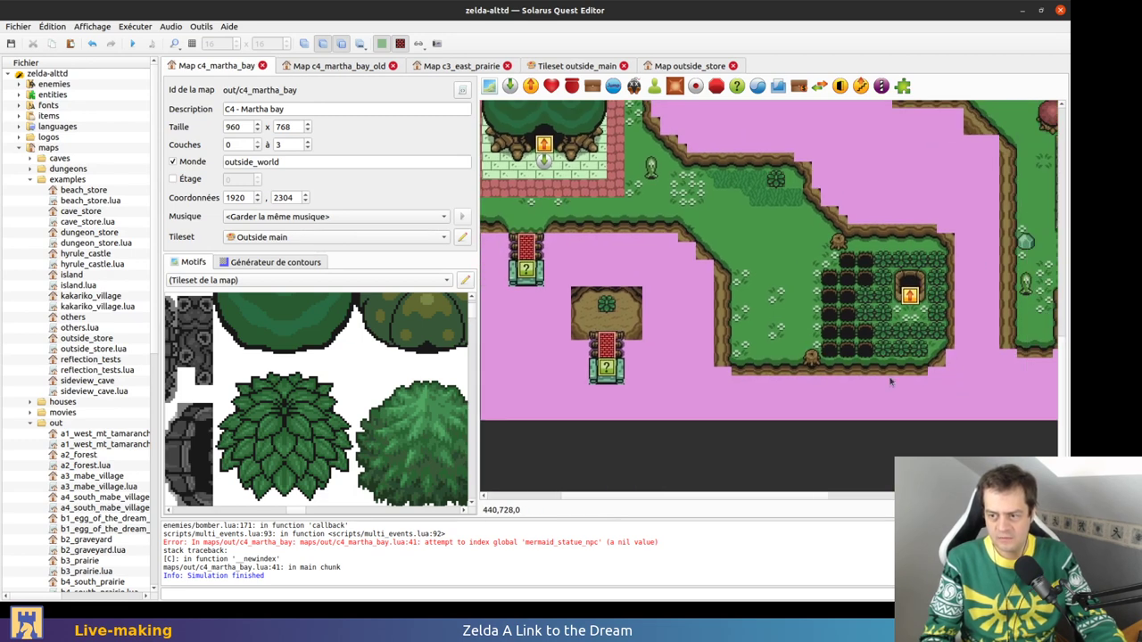
Adjust the small cliff tile on the eastern edge of the northwestern grass area, just east of the upper pig enemy
{"action": "middle_click_drag", "start_coordinate": [702, 147], "coordinate": [746, 493]}
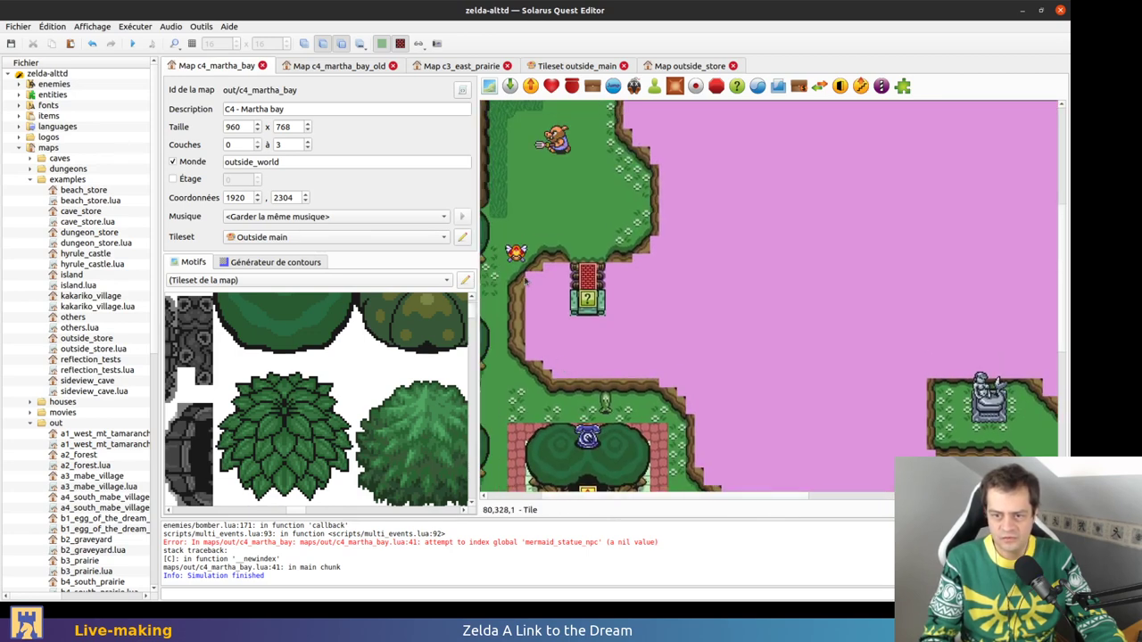
{"action": "scroll", "coordinate": [580, 330], "scroll_direction": "up", "scroll_amount": 2}
{"action": "scroll", "coordinate": [625, 357], "scroll_direction": "left", "scroll_amount": 2}
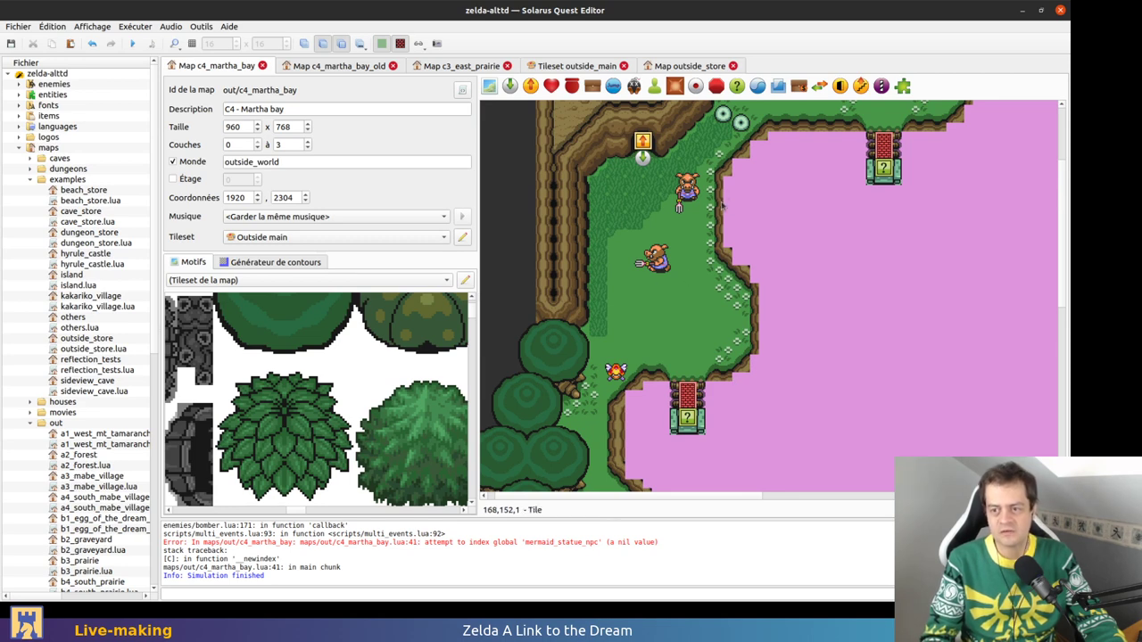
{"action": "mouse_move", "coordinate": [720, 205]}
{"action": "left_mouse_down"}
{"action": "mouse_move", "coordinate": [792, 232]}
{"action": "mouse_move", "coordinate": [719, 203]}
{"action": "left_mouse_up"}
{"action": "left_click", "coordinate": [920, 245]}
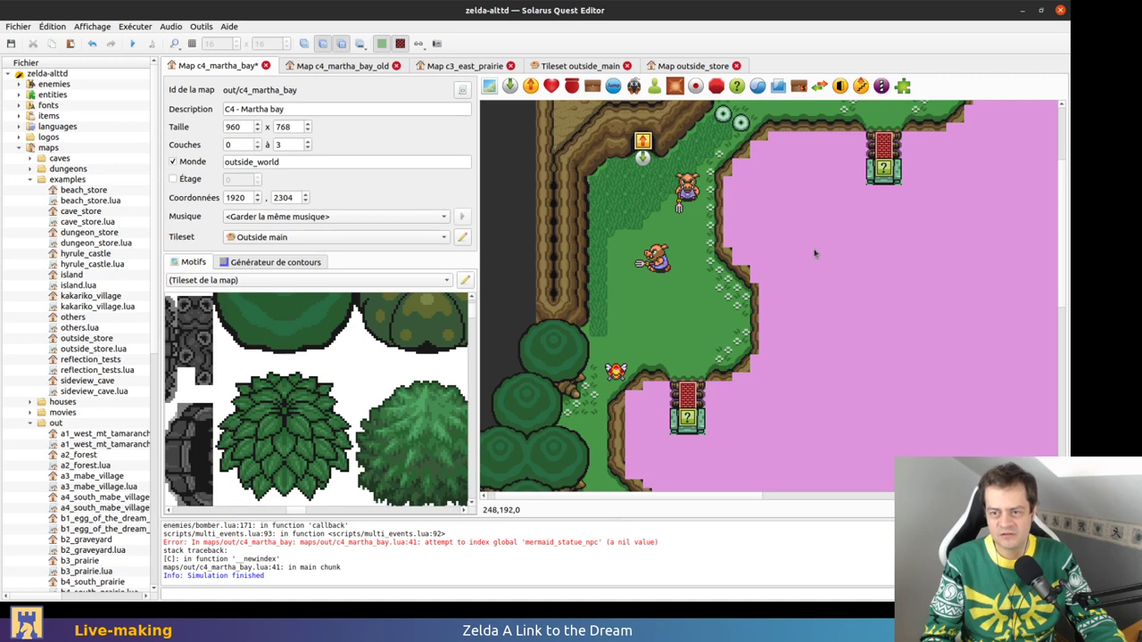
Put the small cliff tile just west of the northeastern gated ladder on layer 0
{"action": "middle_click_drag", "start_coordinate": [818, 252], "coordinate": [817, 314]}
{"action": "middle_click_drag", "start_coordinate": [747, 288], "coordinate": [580, 265]}
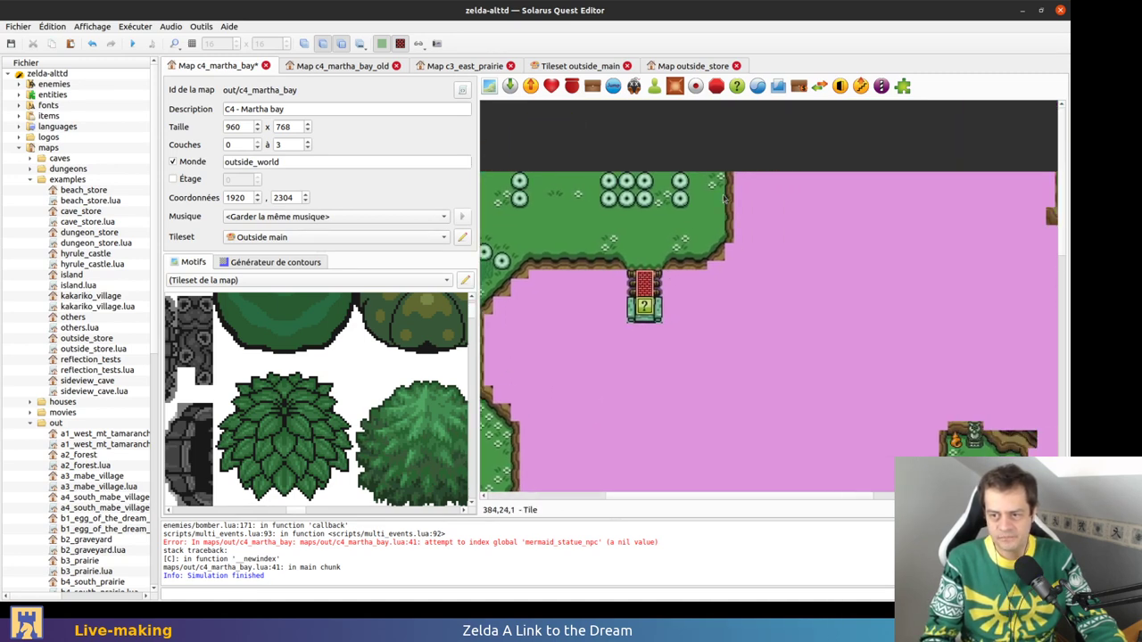
{"action": "middle_click_drag", "start_coordinate": [726, 267], "coordinate": [821, 266]}
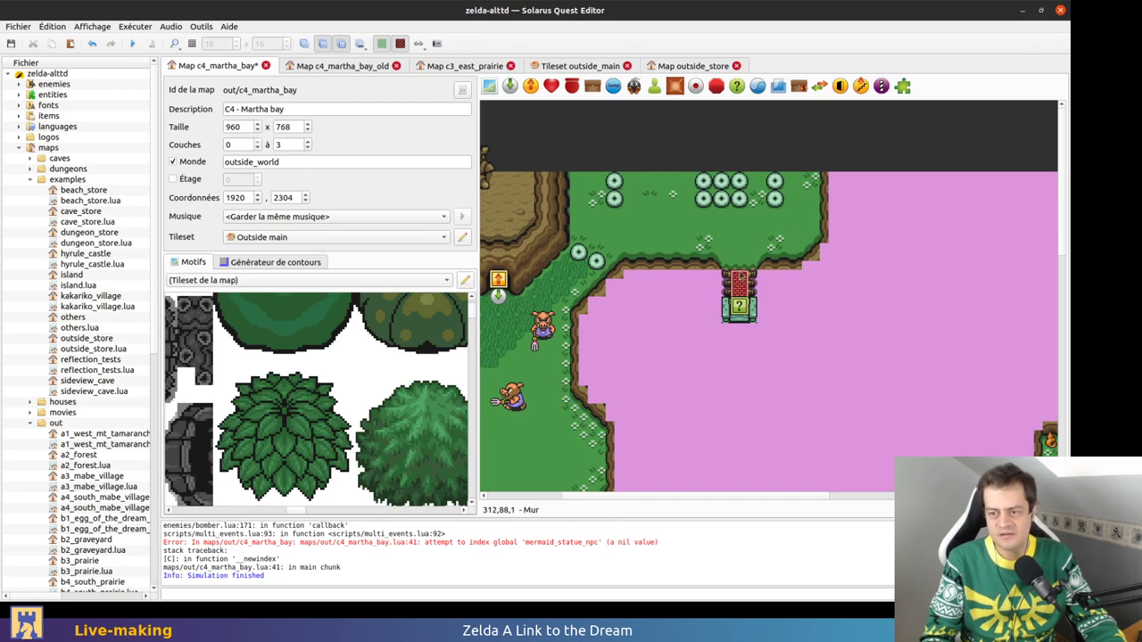
{"action": "middle_click_drag", "start_coordinate": [739, 278], "coordinate": [553, 349]}
{"action": "middle_click_drag", "start_coordinate": [881, 348], "coordinate": [806, 353]}
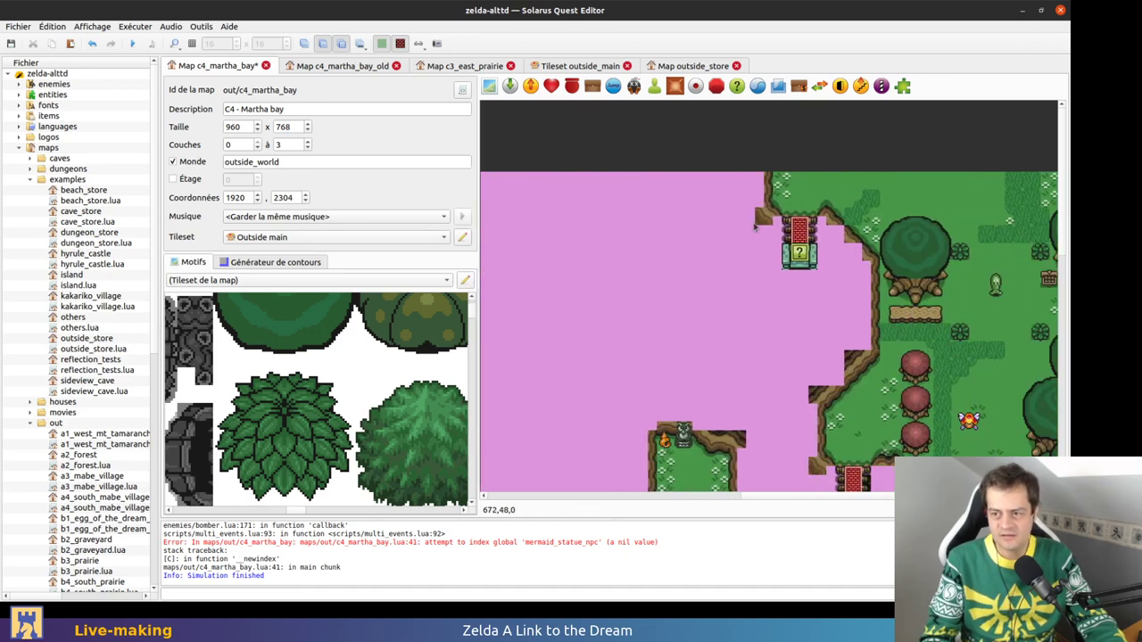
{"action": "right_click", "coordinate": [759, 221]}
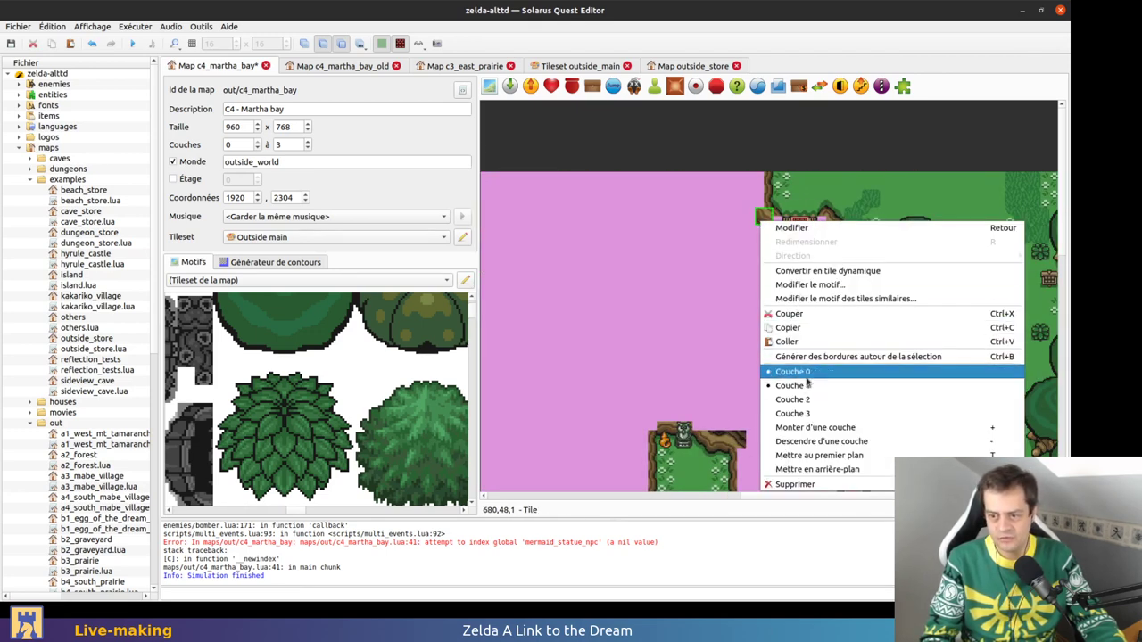
{"action": "left_click", "coordinate": [798, 385]}
Put the cliff tiles at the northeast and southwest corners of the small island with the owl statue on layer 0
{"action": "right_click", "coordinate": [749, 442]}
{"action": "middle_click_drag", "start_coordinate": [754, 426], "coordinate": [758, 279]}
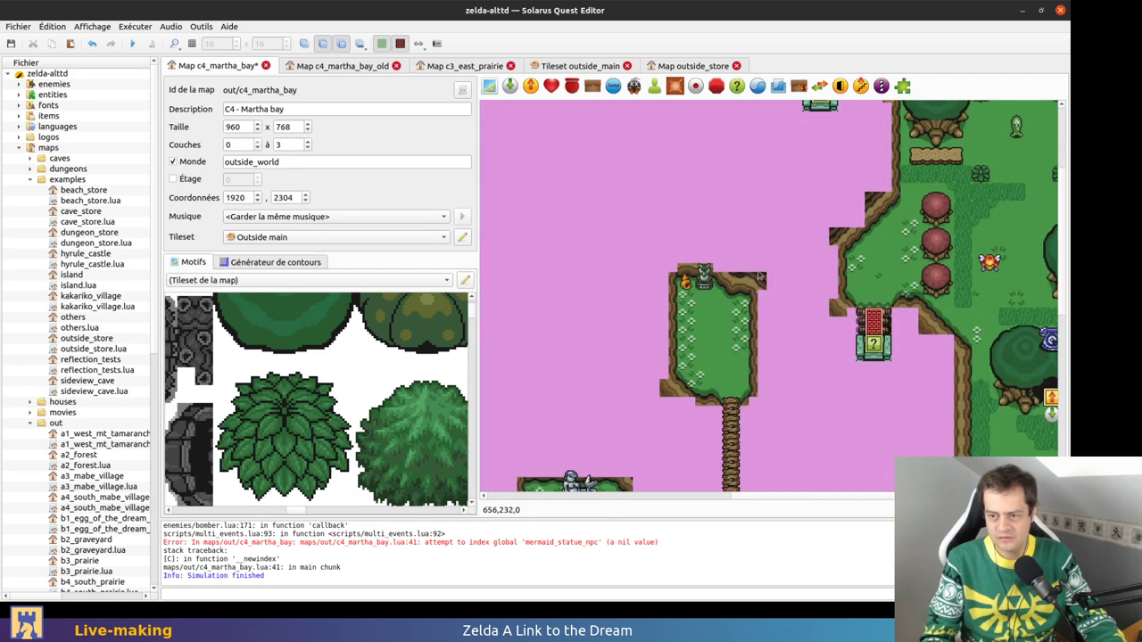
{"action": "right_click", "coordinate": [663, 390]}
{"action": "left_click", "coordinate": [687, 382]}
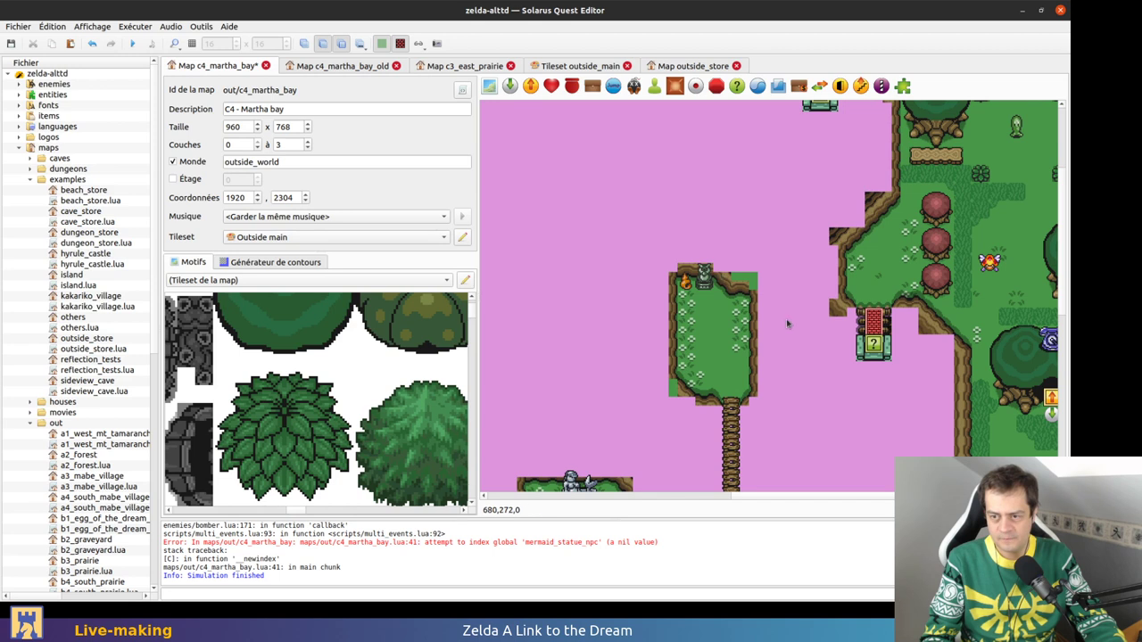
Shrink the island's grass tile and fill the uncovered eastern and southern strips with a copy sent to the back
{"action": "left_click_drag", "start_coordinate": [754, 393], "coordinate": [729, 374]}
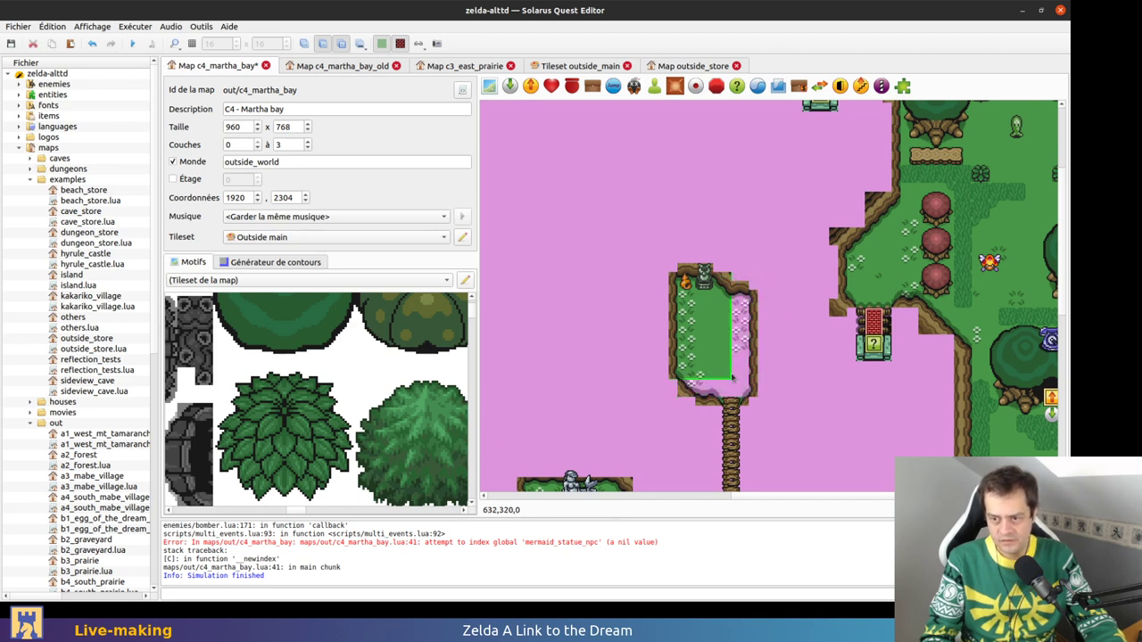
{"action": "key", "text": "ctrl+c"}
{"action": "key", "text": "ctrl+v"}
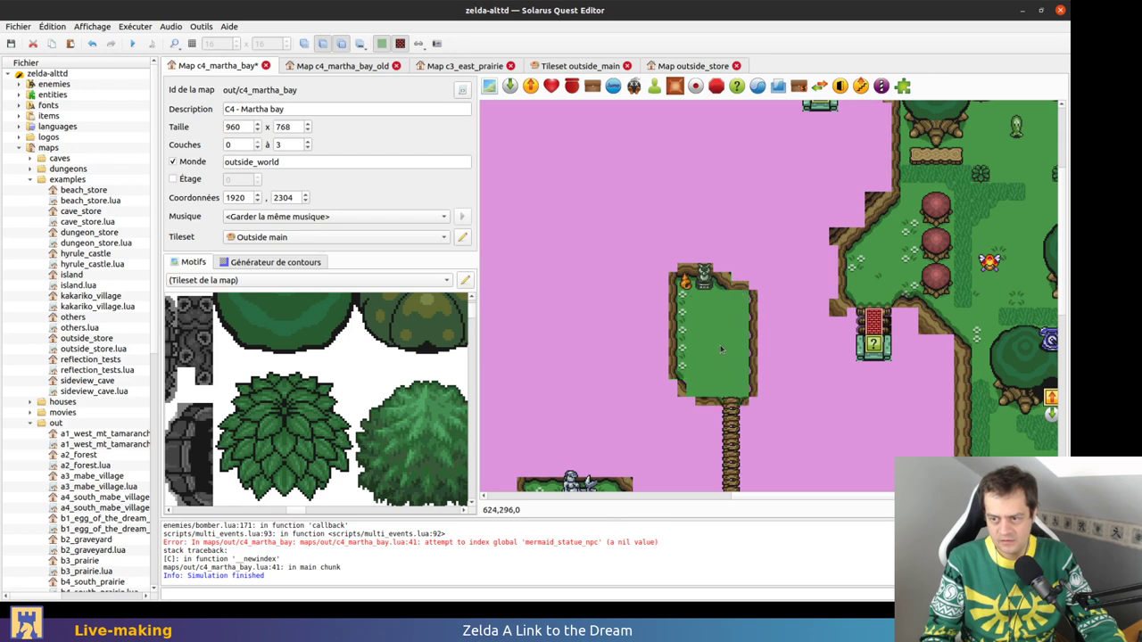
{"action": "left_click", "coordinate": [729, 349]}
{"action": "key", "text": "b"}
{"action": "left_click", "coordinate": [738, 378]}
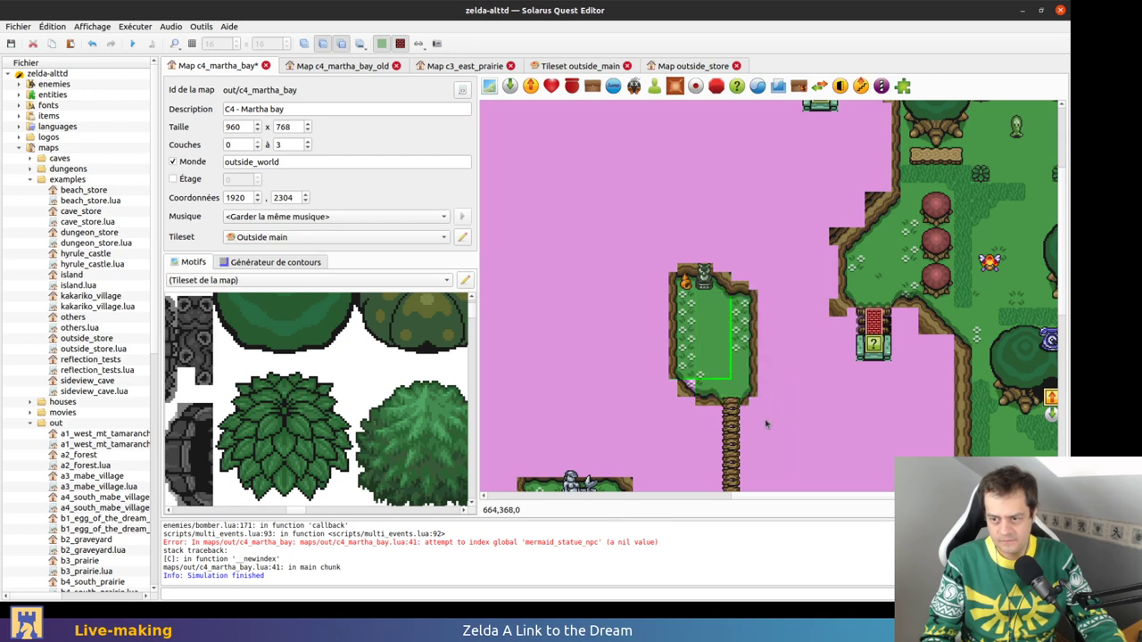
Copy the grass tile again to fill the gap at the island's southwest corner, and save the map
{"action": "key", "text": "ctrl+c"}
{"action": "key", "text": "ctrl+v"}
{"action": "left_click", "coordinate": [709, 437]}
{"action": "key", "text": "ctrl+s"}
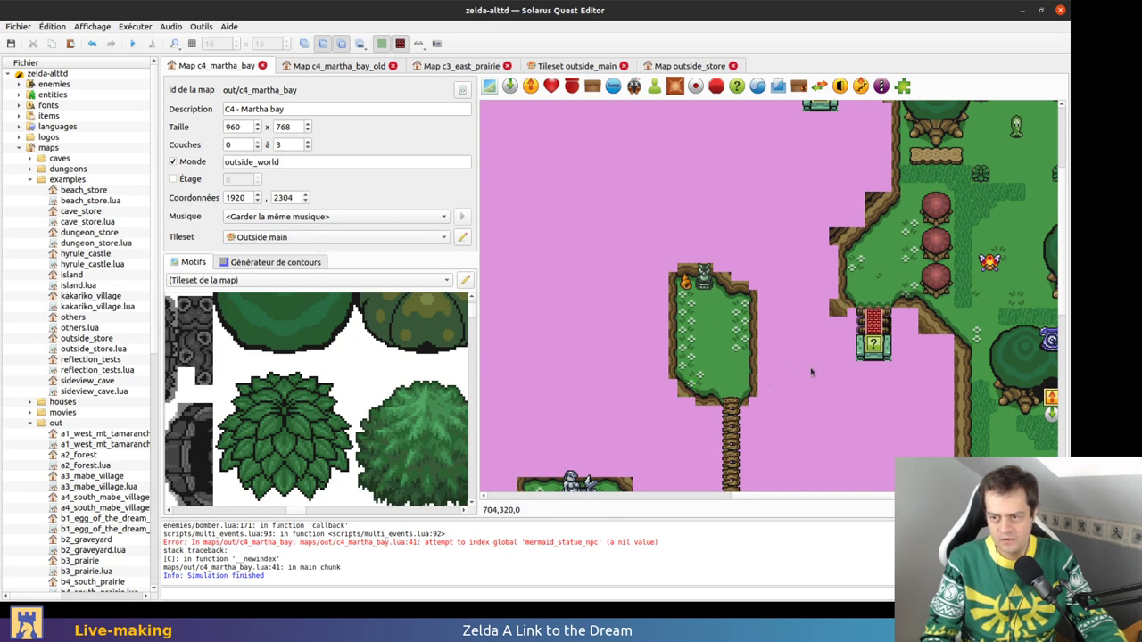
Put the four cliff corner tiles around the gated ladder east of the island on layer 0
{"action": "middle_click_drag", "start_coordinate": [834, 334], "coordinate": [740, 402]}
{"action": "left_click", "coordinate": [780, 270]}
{"action": "left_click", "coordinate": [745, 304], "text": "ctrl"}
{"action": "left_click", "coordinate": [745, 375], "text": "ctrl"}
{"action": "left_click", "coordinate": [834, 397], "text": "ctrl"}
{"action": "right_click", "coordinate": [835, 398]}
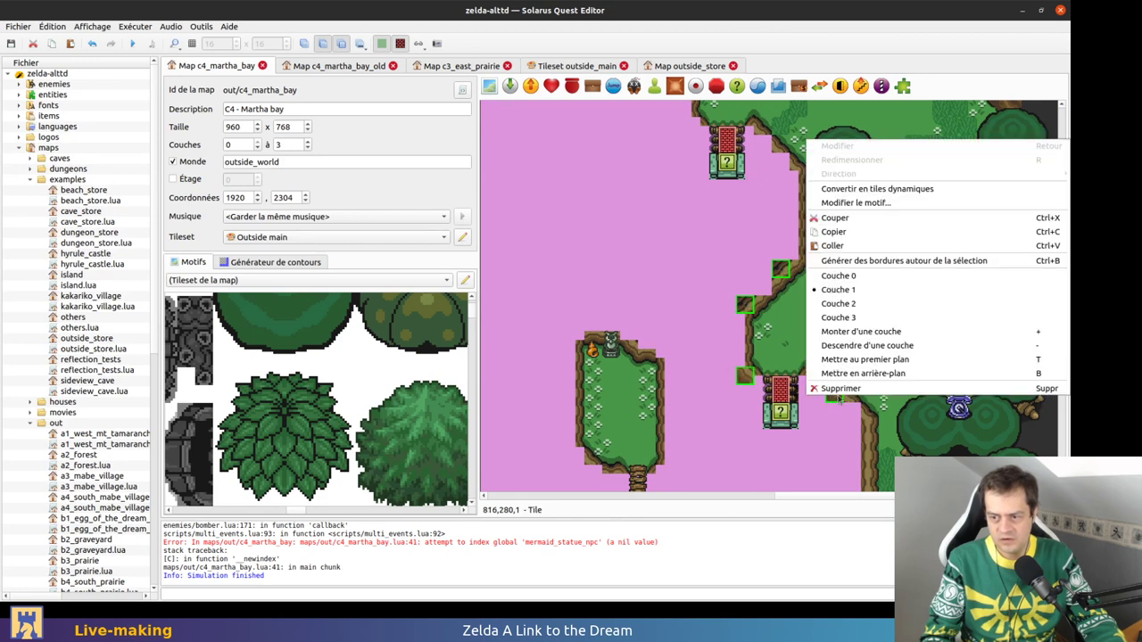
{"action": "left_click", "coordinate": [878, 277]}
Trim the grass northwest of that gated ladder to the cliff outline and fill the gap with a pasted tile sent to the back
{"action": "left_click_drag", "start_coordinate": [775, 265], "coordinate": [758, 303]}
{"action": "key", "text": "ctrl+v"}
{"action": "left_click", "coordinate": [761, 354]}
{"action": "key", "text": "b"}
{"action": "left_click", "coordinate": [749, 348]}
{"action": "left_click", "coordinate": [726, 406]}
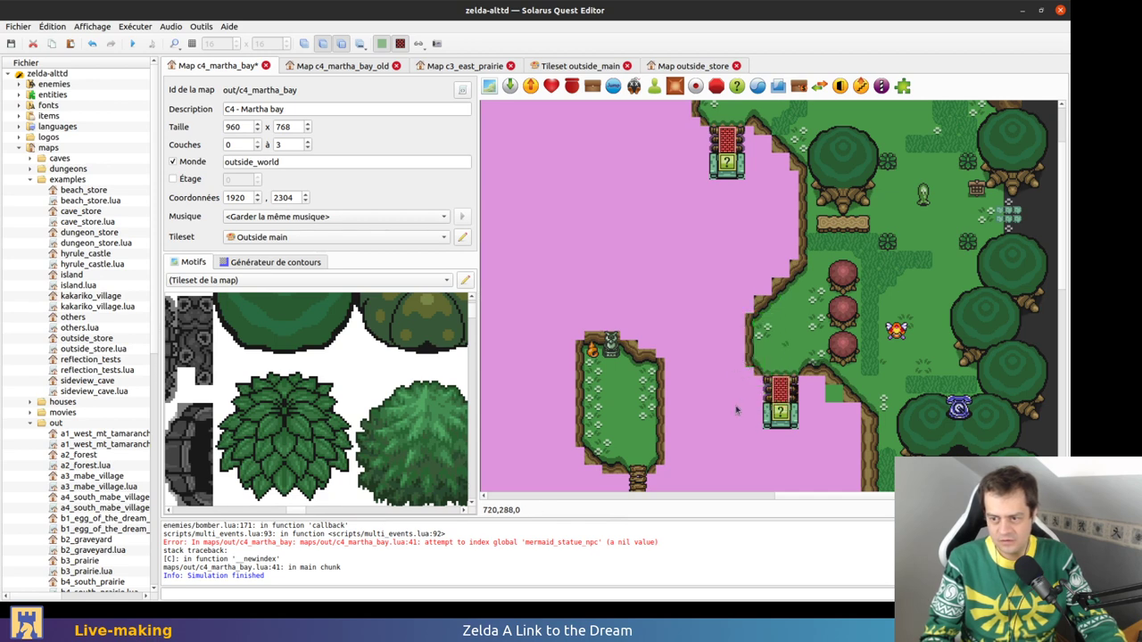
Replace the grass tile sticking out southeast of the gated ladder with one that follows the cliff edge, and save the map
{"action": "left_click", "coordinate": [838, 403]}
{"action": "key", "text": "ctrl+x"}
{"action": "key", "text": "ctrl+v"}
{"action": "left_click_drag", "start_coordinate": [908, 399], "coordinate": [833, 373]}
{"action": "key", "text": "ctrl+s"}
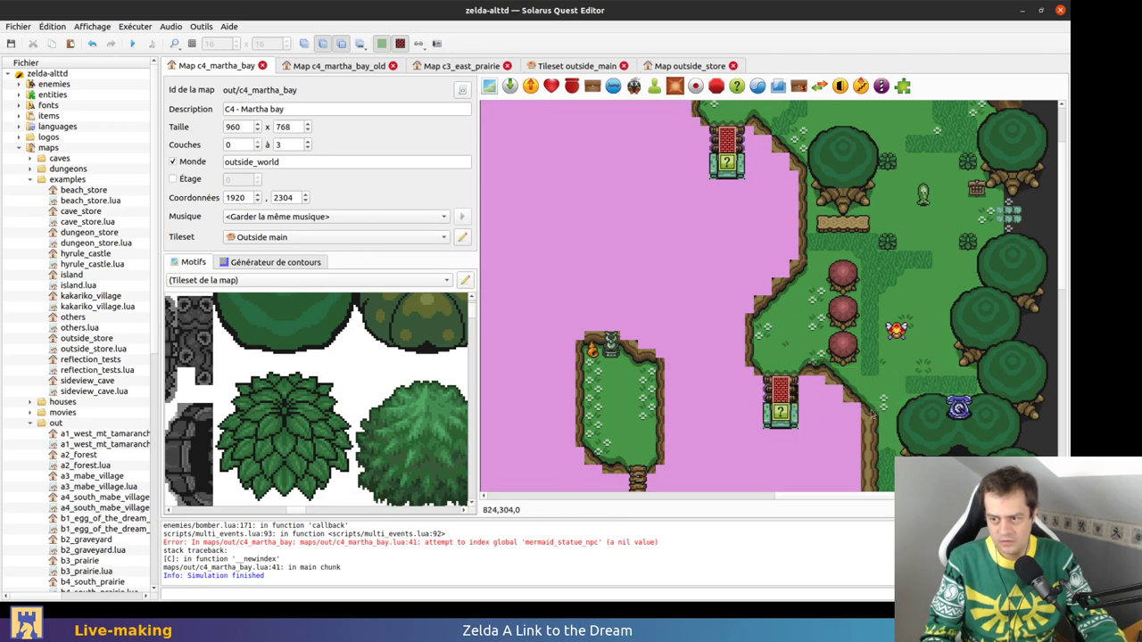
Put the vertical cliff wall tile southeast of that gated ladder on layer 0
{"action": "scroll", "coordinate": [803, 339], "scroll_direction": "up", "scroll_amount": 1}
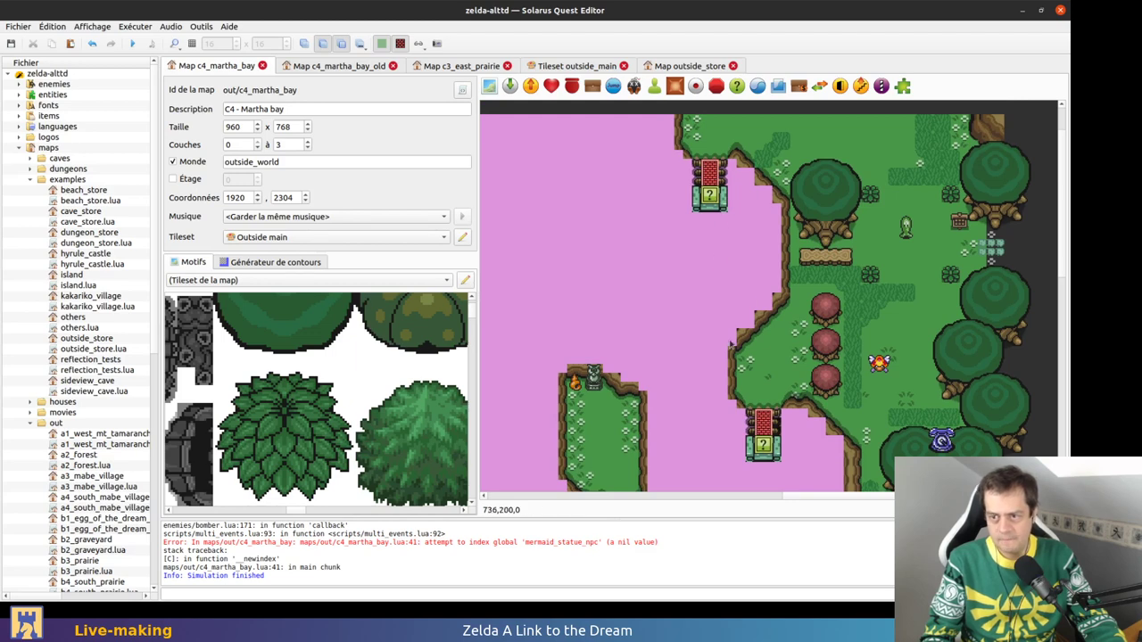
{"action": "scroll", "coordinate": [822, 207], "scroll_direction": "down", "scroll_amount": 5}
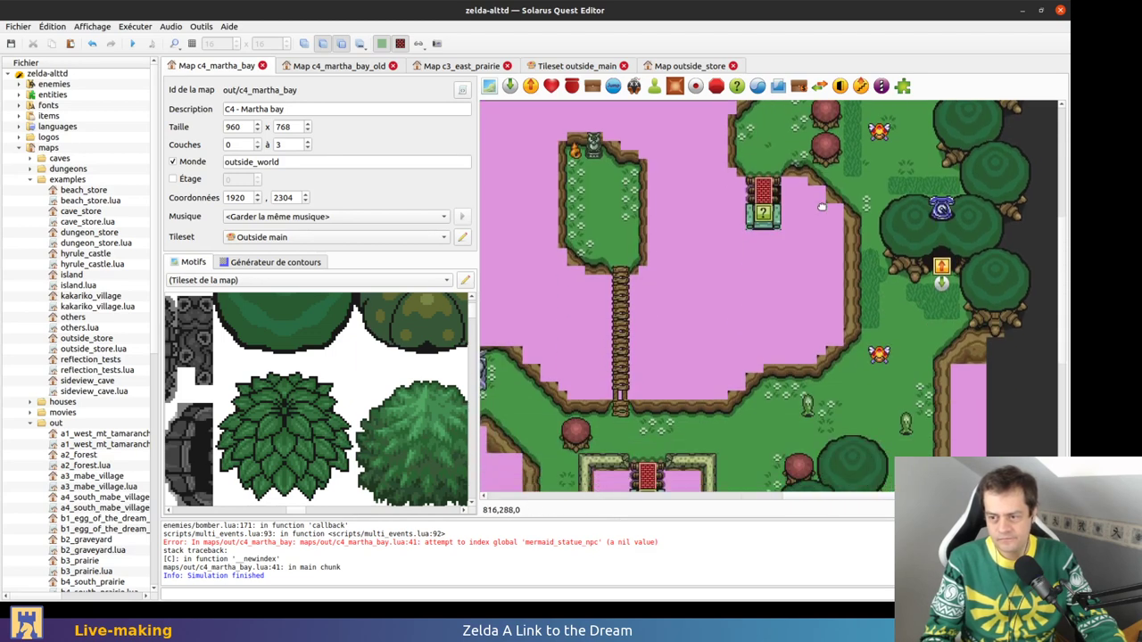
{"action": "right_click", "coordinate": [846, 259]}
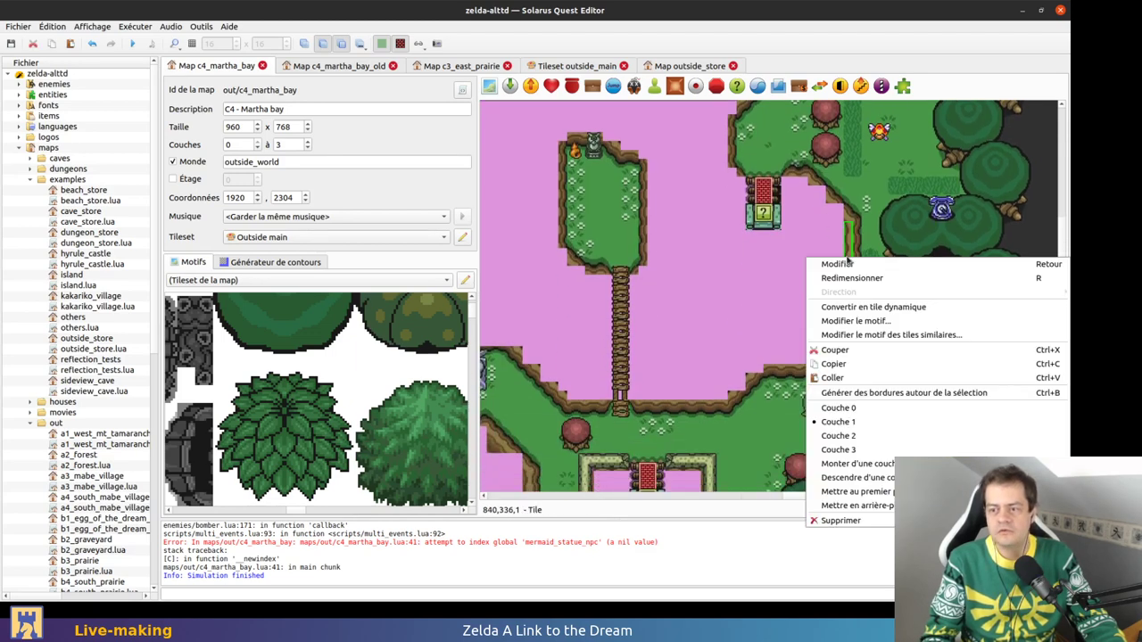
{"action": "left_click", "coordinate": [848, 408]}
Shorten the large grass tile east of the vertical cliff wall at its southern end
{"action": "left_click", "coordinate": [850, 288]}
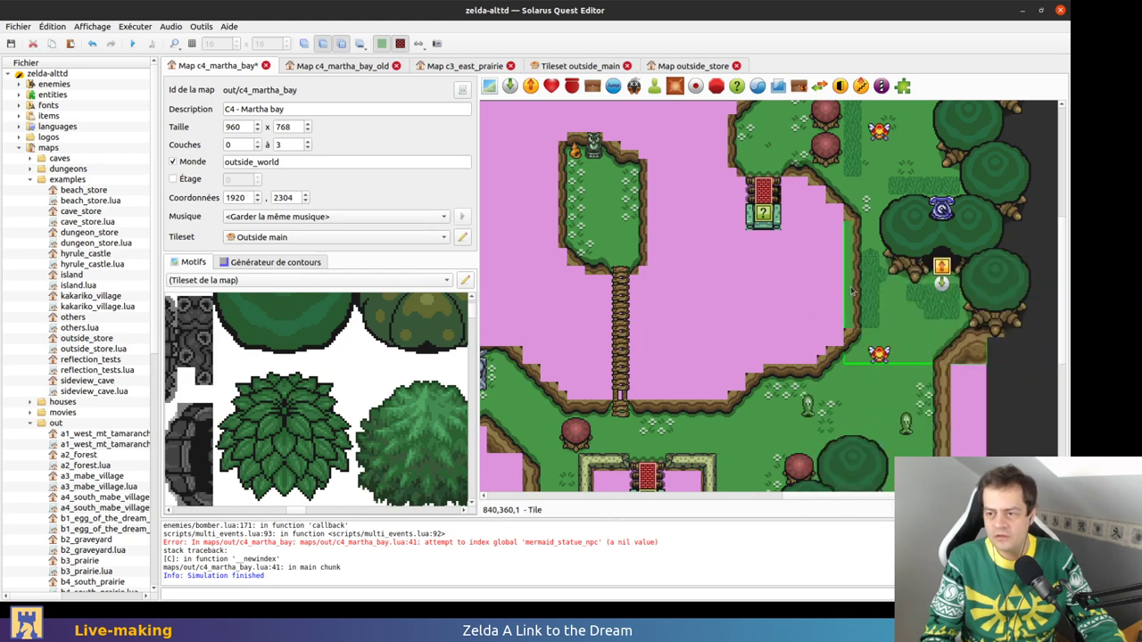
{"action": "key", "text": "r"}
{"action": "left_click_drag", "start_coordinate": [857, 306], "coordinate": [868, 335]}
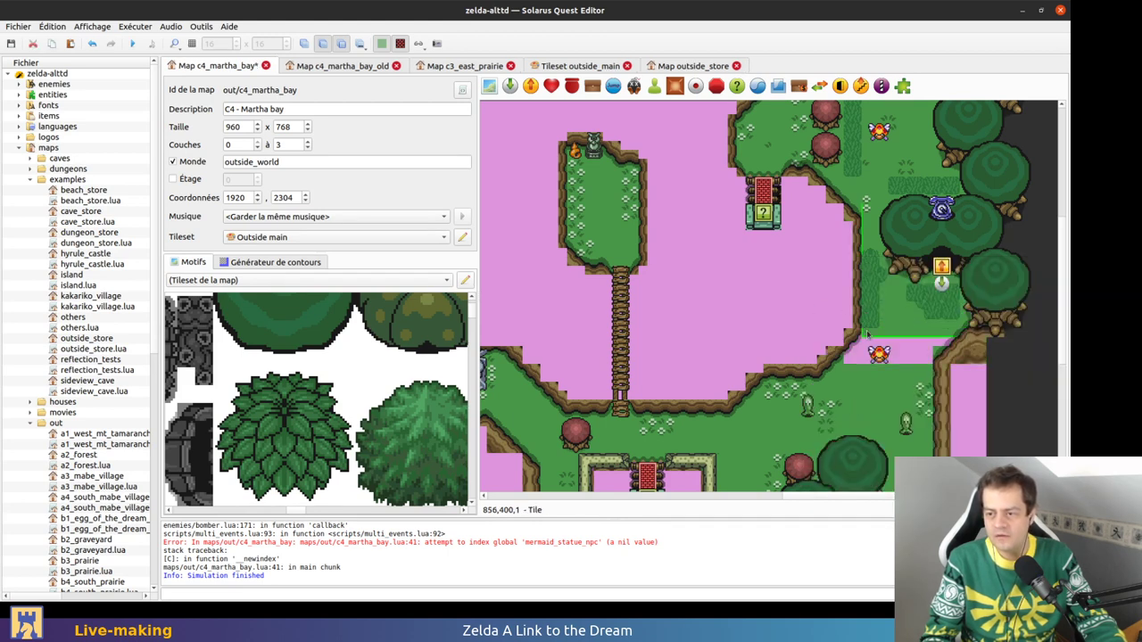
{"action": "left_click", "coordinate": [864, 334]}
Delete the narrow grass strip behind the vertical cliff wall and move the wall tile back into place
{"action": "left_click", "coordinate": [860, 236]}
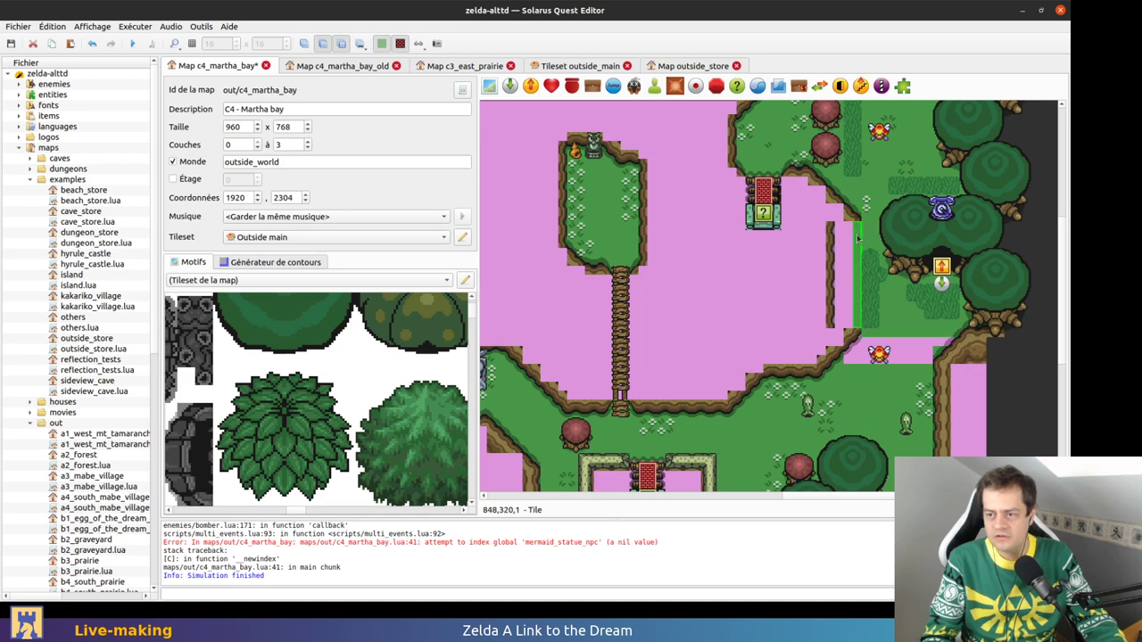
{"action": "key", "text": "Delete"}
{"action": "left_click_drag", "start_coordinate": [832, 290], "coordinate": [856, 293]}
Resize the shortened grass tile southward toward the fairy beside the cliff corner
{"action": "left_click", "coordinate": [873, 318]}
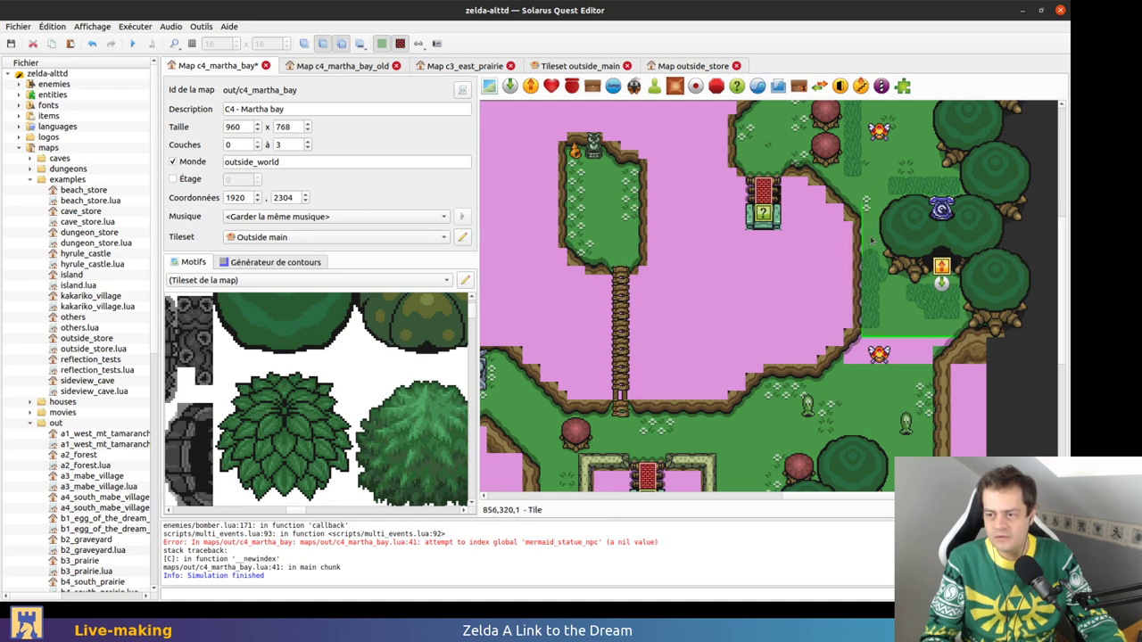
{"action": "key", "text": "r"}
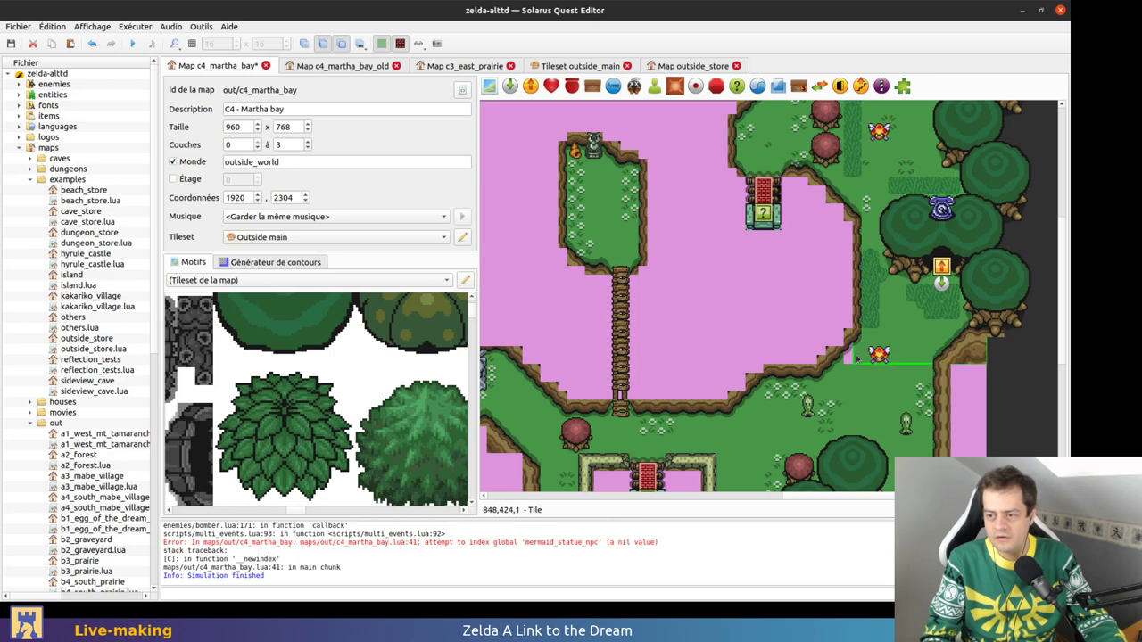
{"action": "left_click_drag", "start_coordinate": [892, 354], "coordinate": [855, 347]}
Put the cliff tiles at the upper end of the eastern edge wall, below the tree, on layer 0
{"action": "left_click", "coordinate": [974, 355]}
{"action": "right_click", "coordinate": [980, 363]}
{"action": "left_click", "coordinate": [919, 246]}
{"action": "right_click", "coordinate": [958, 361]}
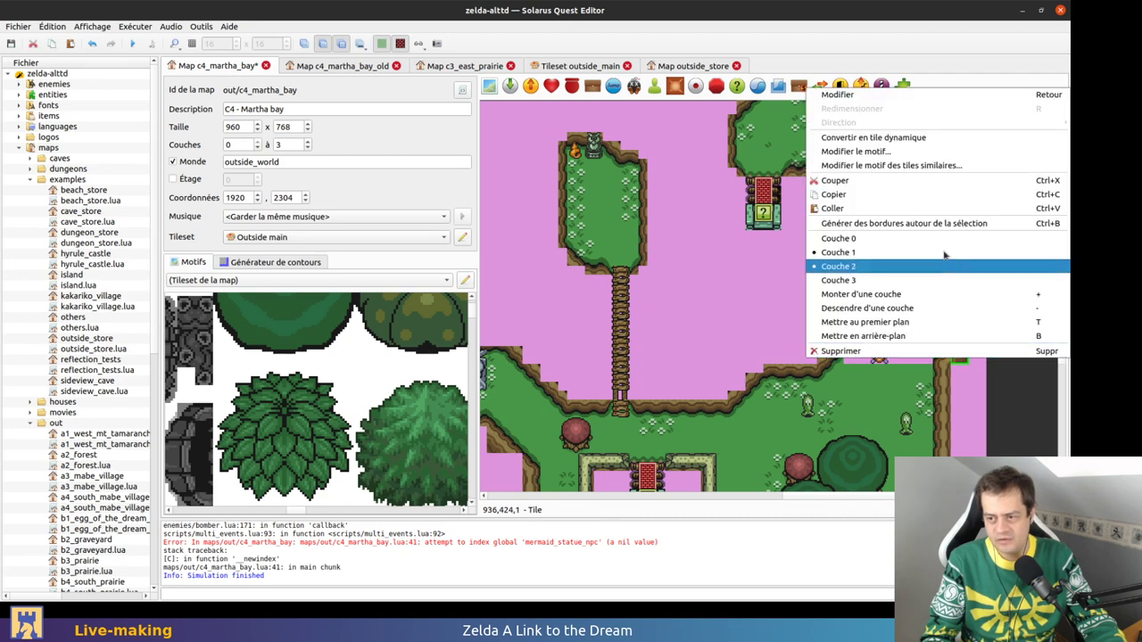
{"action": "left_click", "coordinate": [919, 241]}
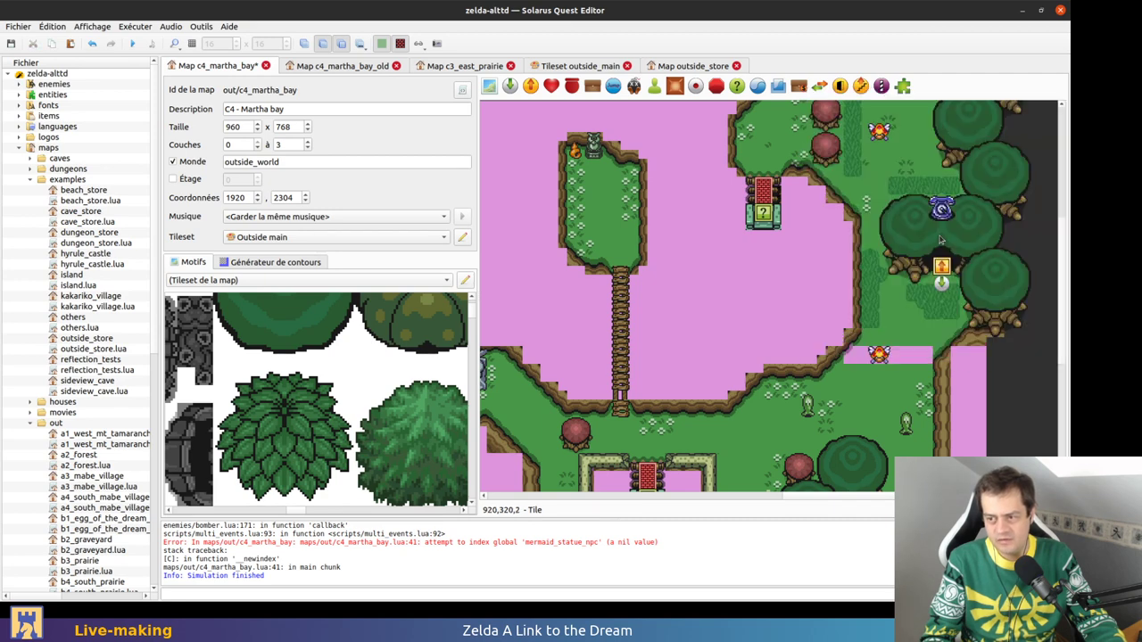
{"action": "right_click", "coordinate": [978, 348]}
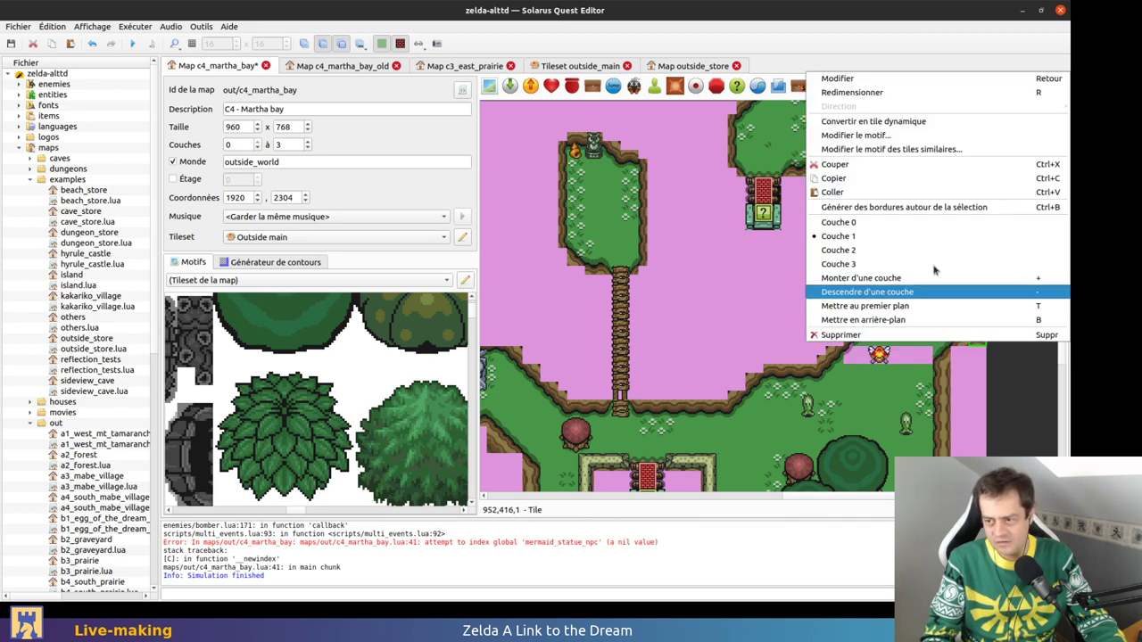
{"action": "left_click", "coordinate": [903, 223]}
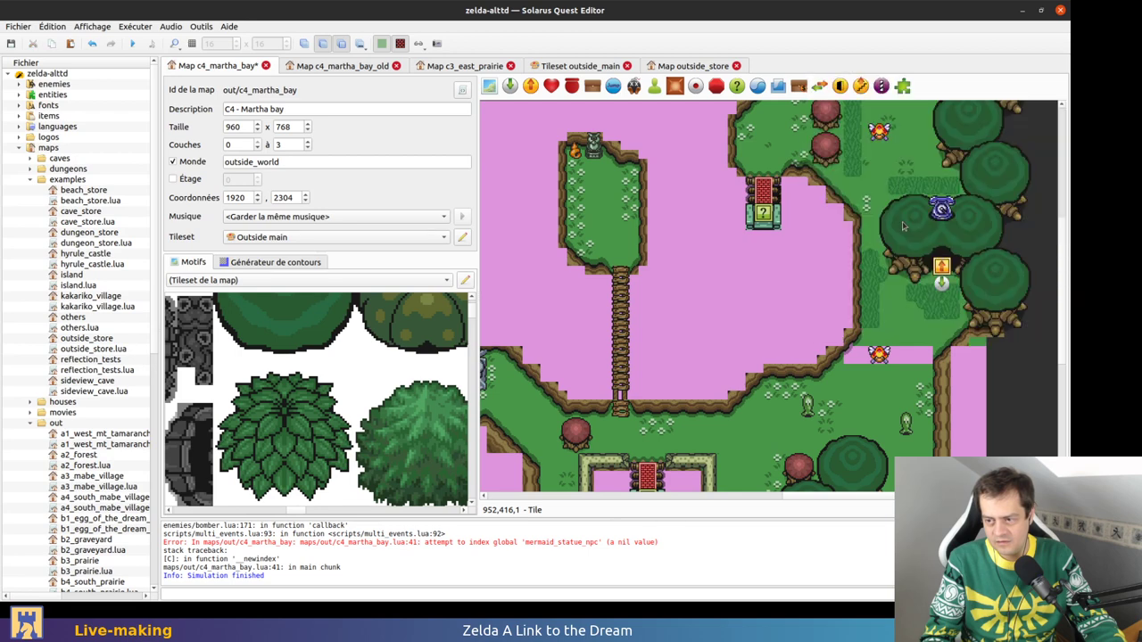
Put the long vertical cliff tile near the map's eastern edge and the small tile at its southern end on layer 0
{"action": "right_click", "coordinate": [949, 402]}
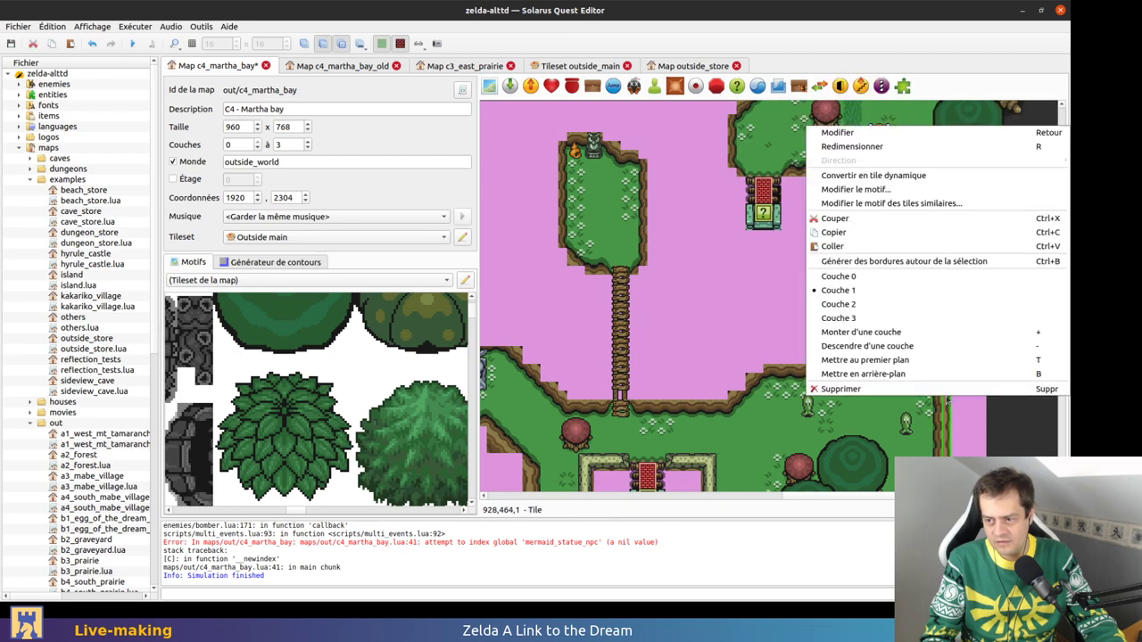
{"action": "left_click", "coordinate": [874, 277]}
{"action": "scroll", "coordinate": [997, 406], "scroll_direction": "down", "scroll_amount": 3}
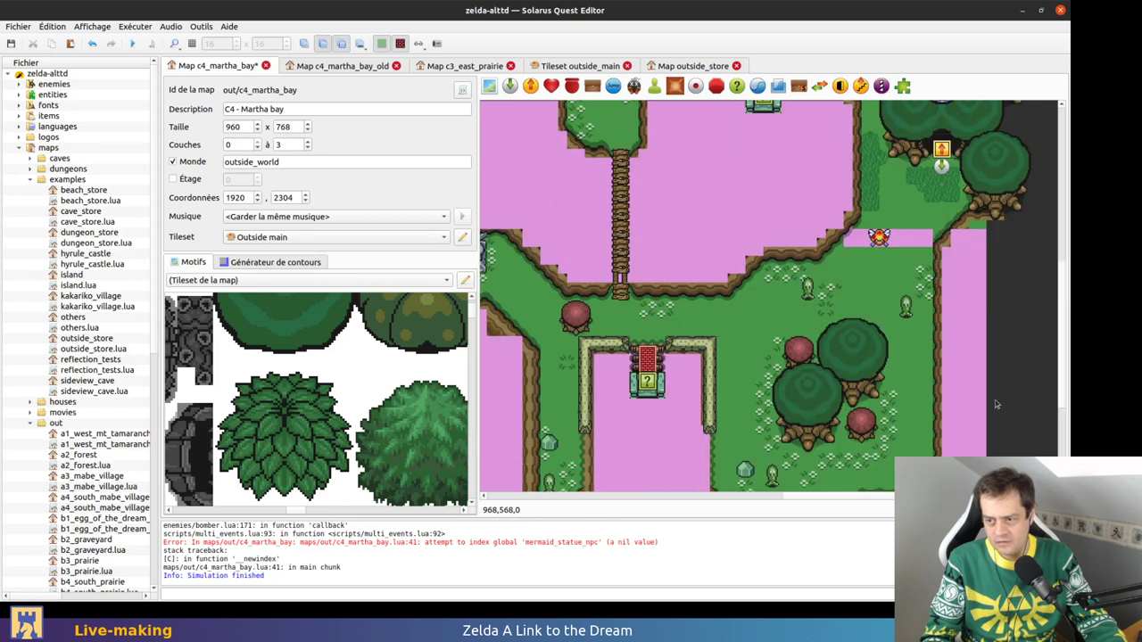
{"action": "scroll", "coordinate": [996, 406], "scroll_direction": "down", "scroll_amount": 5}
{"action": "scroll", "coordinate": [997, 406], "scroll_direction": "up", "scroll_amount": 3}
{"action": "right_click", "coordinate": [992, 425]}
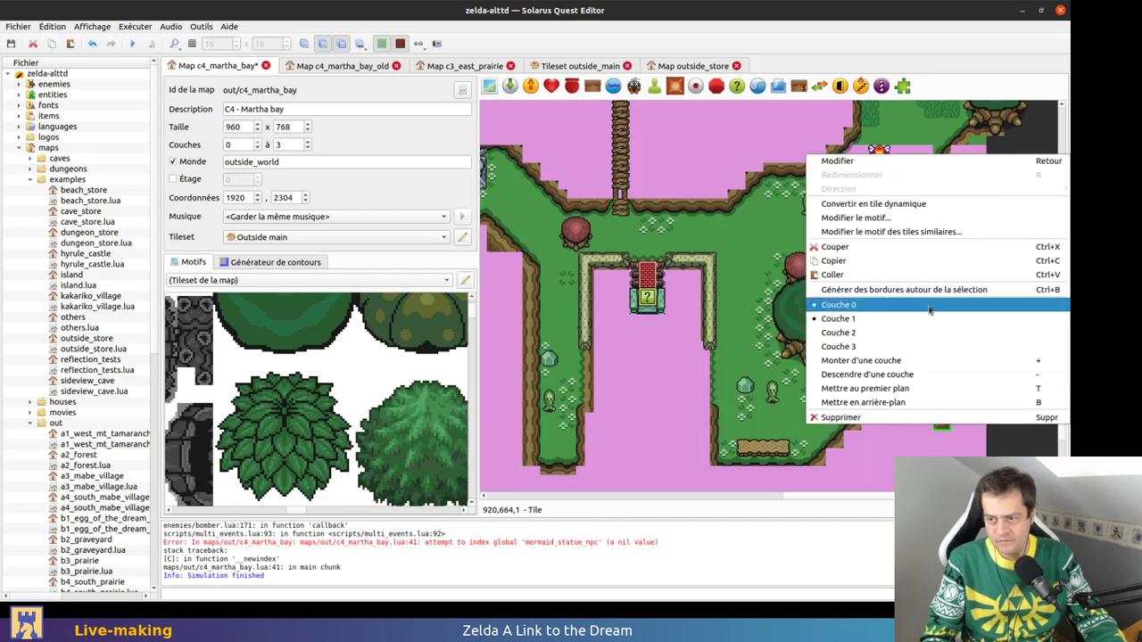
{"action": "left_click", "coordinate": [929, 308]}
Show layer 0 with layer 1 hidden, extend the narrow eastern cliff tile southward to the corner, and save the map
{"action": "key", "text": "1"}
{"action": "key", "text": "0"}
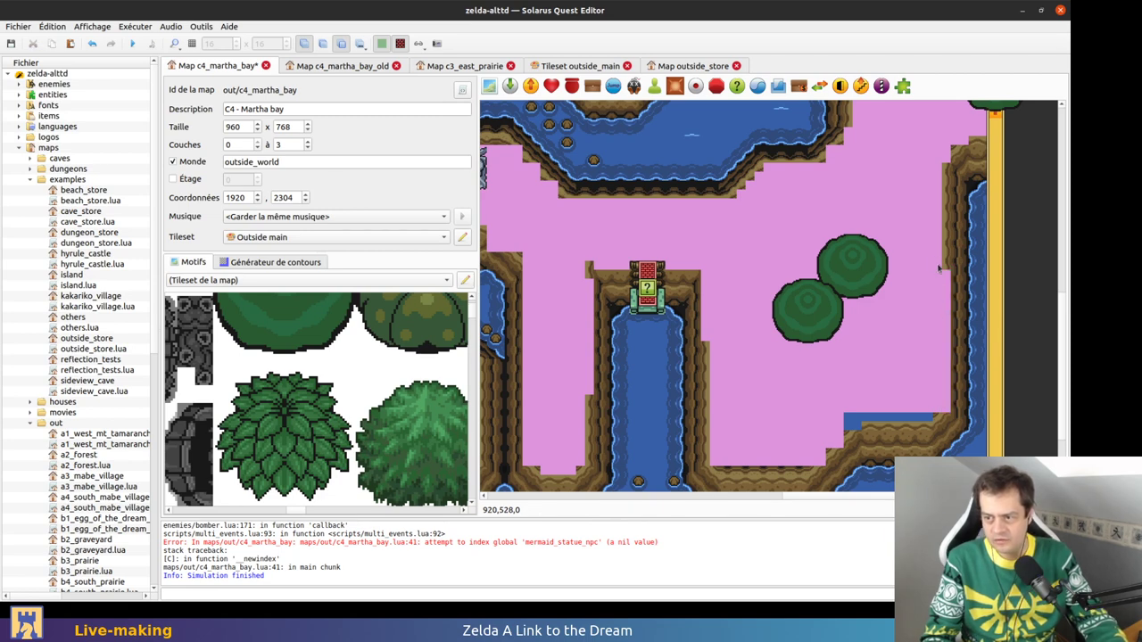
{"action": "left_click_drag", "start_coordinate": [938, 272], "coordinate": [938, 401]}
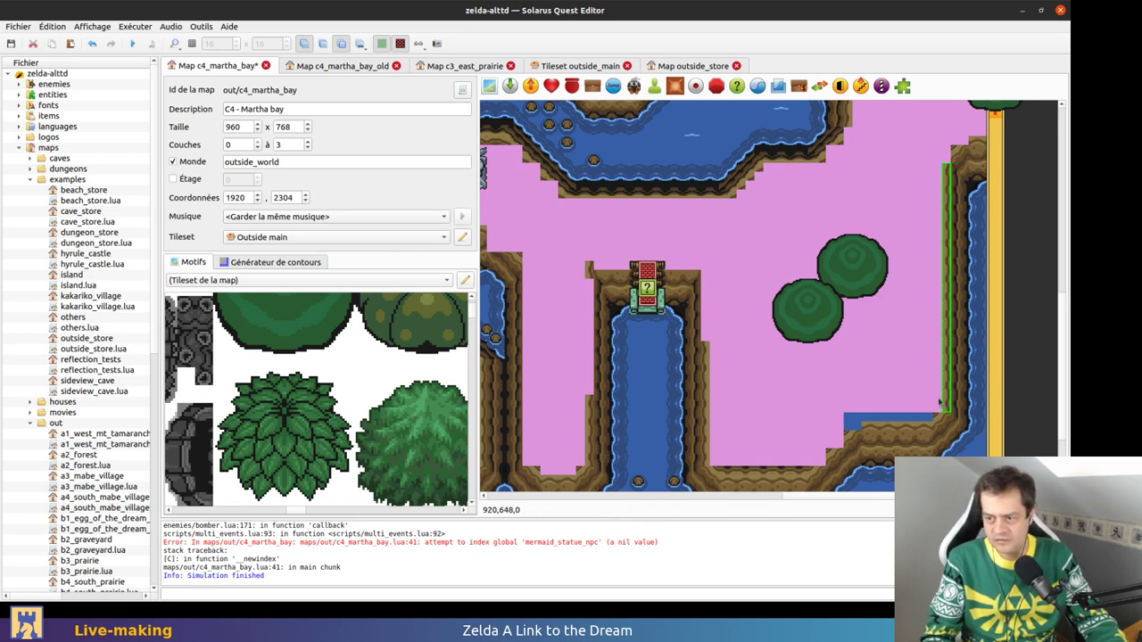
{"action": "key", "text": "Escape"}
{"action": "key", "text": "ctrl+s"}
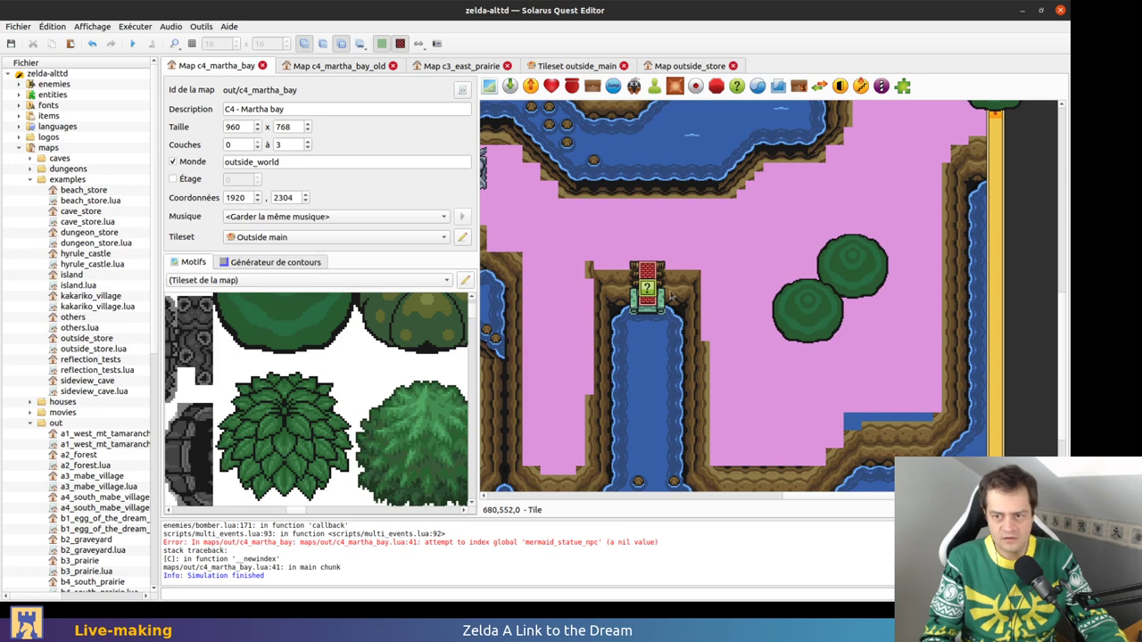
Check the layers around the ladder channel and put the narrow vertical cliff tile on its western side on layer 0
{"action": "right_click", "coordinate": [589, 271]}
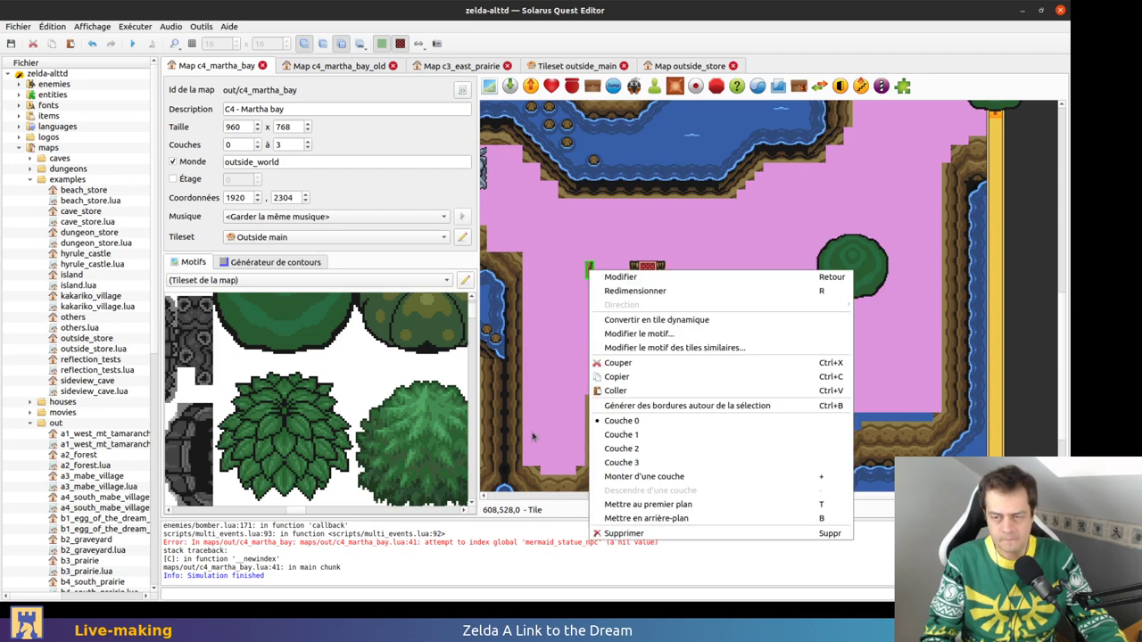
{"action": "key", "text": "Escape"}
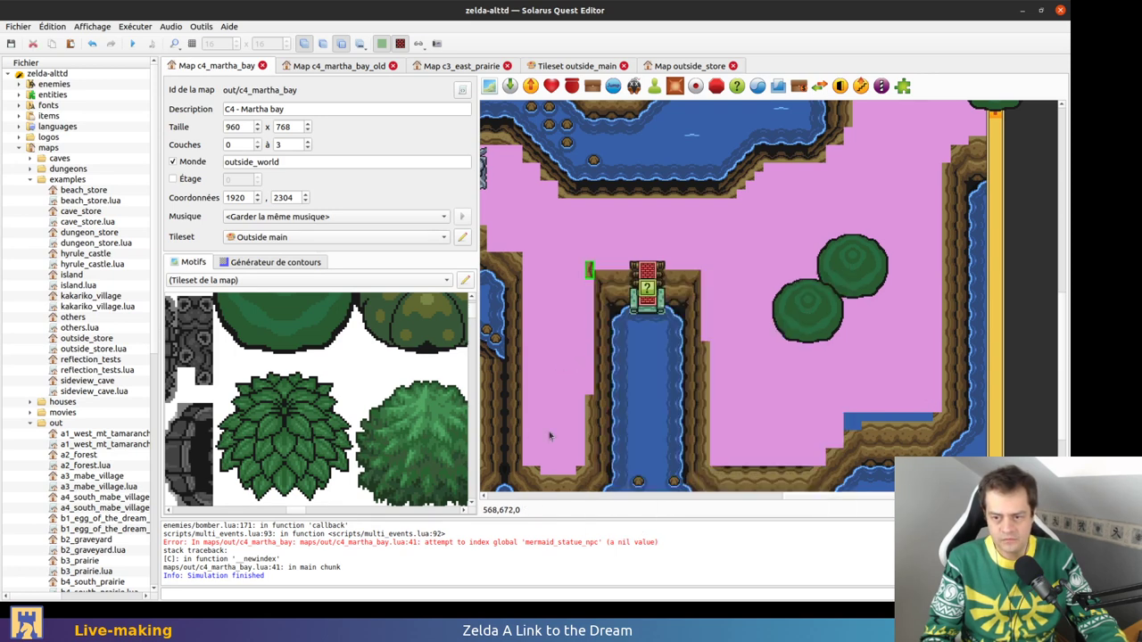
{"action": "left_click", "coordinate": [589, 419]}
{"action": "left_click", "coordinate": [604, 254]}
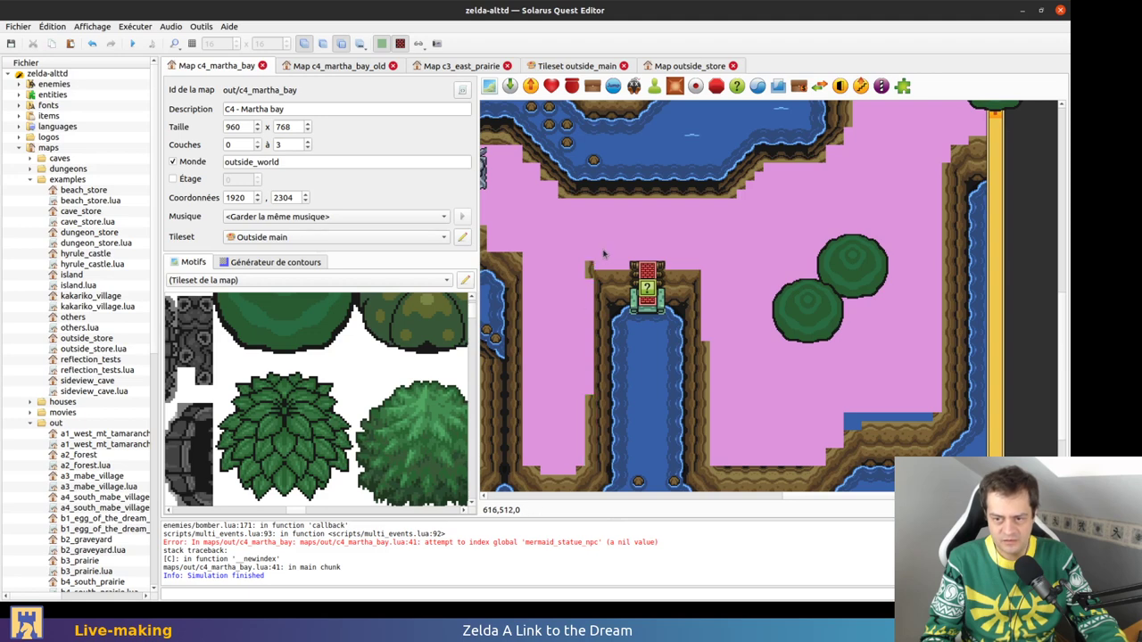
{"action": "key", "text": "1"}
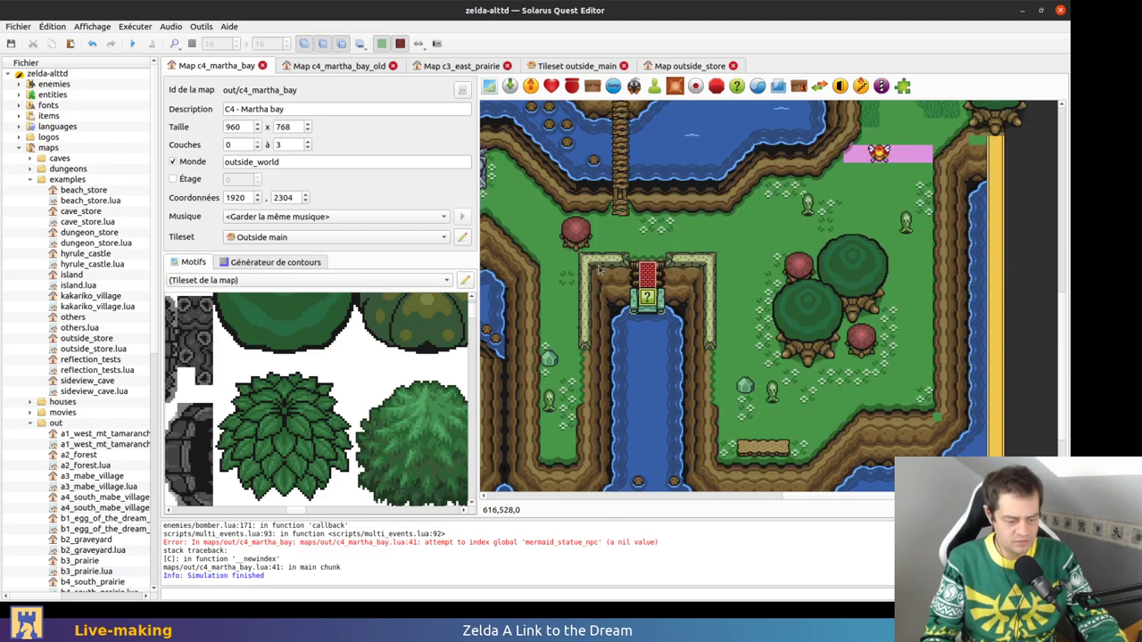
{"action": "key", "text": "0"}
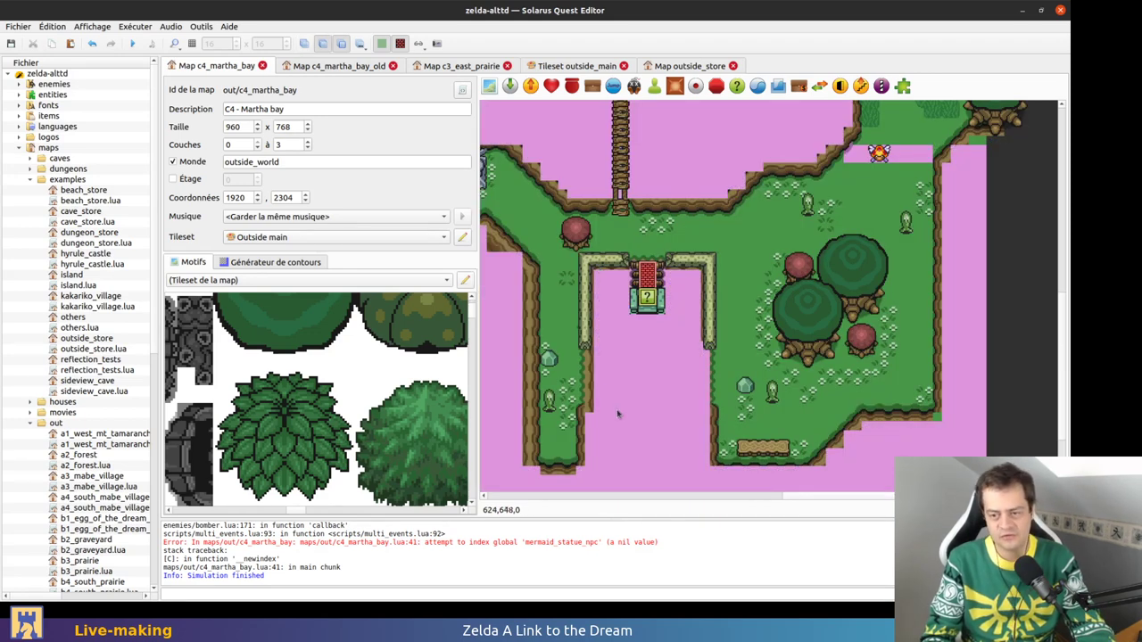
{"action": "right_click", "coordinate": [595, 406]}
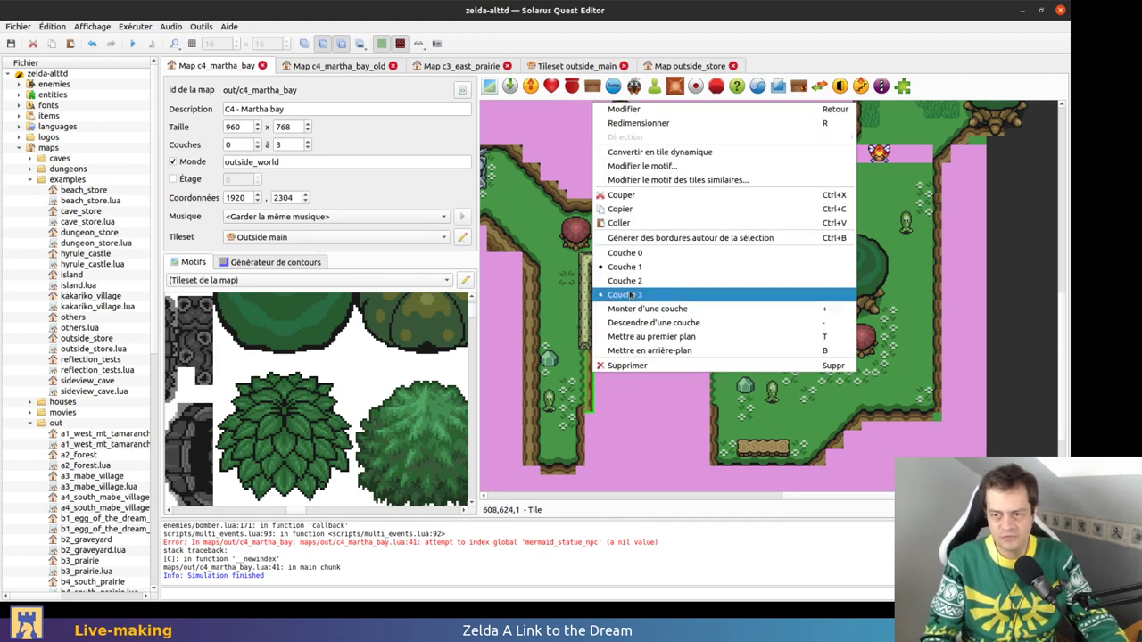
{"action": "left_click", "coordinate": [625, 252]}
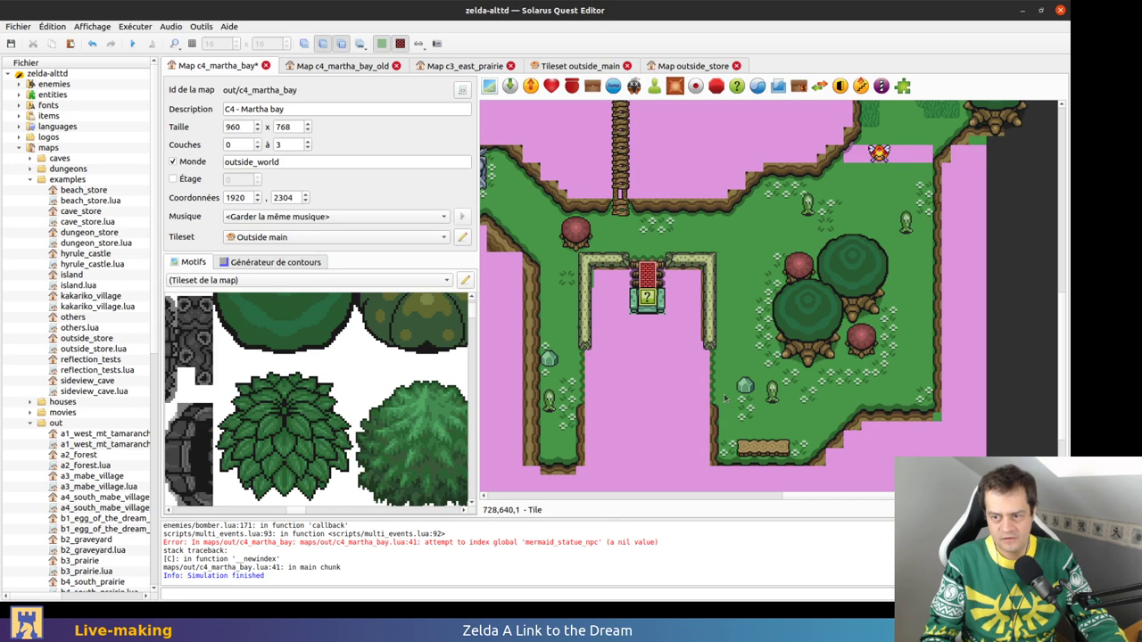
Put the long cliff tile west of the narrow grass strip and the small corner tile to its northwest on layer 0, and save the map
{"action": "middle_click_drag", "start_coordinate": [656, 410], "coordinate": [745, 387]}
{"action": "right_click", "coordinate": [618, 360]}
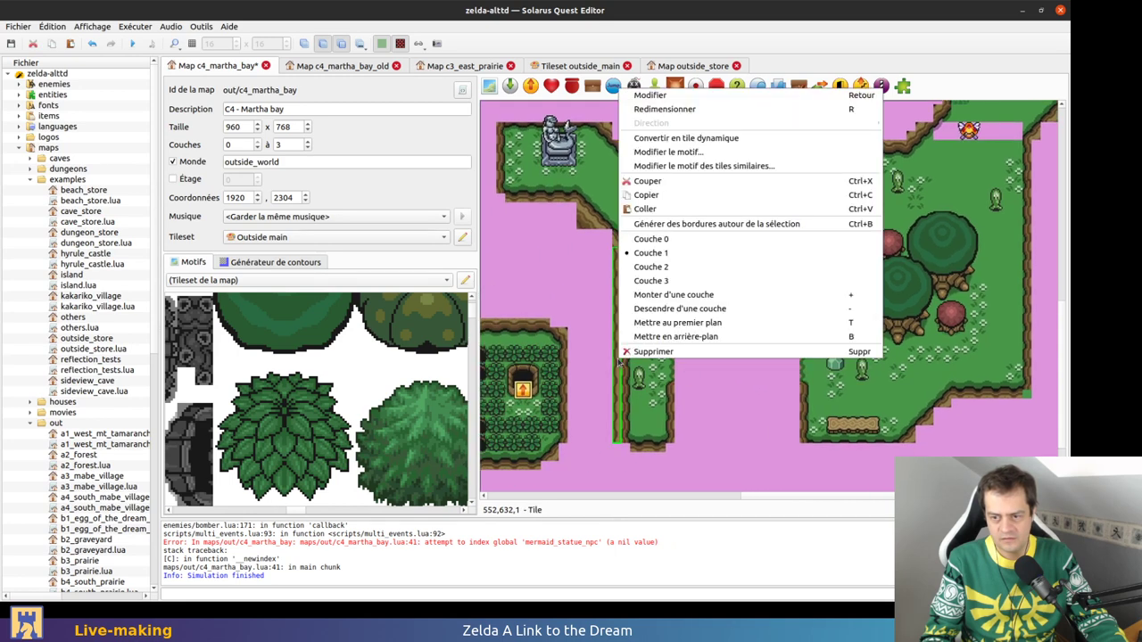
{"action": "left_click", "coordinate": [674, 254]}
{"action": "right_click", "coordinate": [582, 217]}
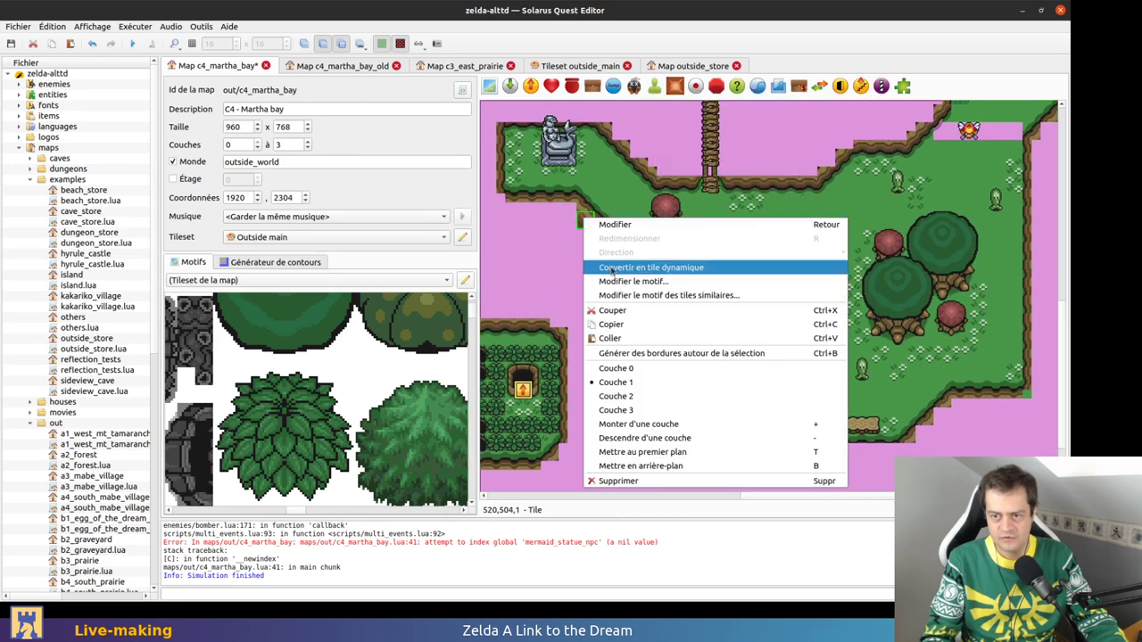
{"action": "left_click", "coordinate": [631, 368]}
{"action": "middle_click_drag", "start_coordinate": [631, 370], "coordinate": [690, 414]}
{"action": "key", "text": "ctrl+s"}
Put the thin cliff strip along the southern edge of the eastern grass area, below the wooden block, on layer 1
{"action": "middle_click_drag", "start_coordinate": [583, 318], "coordinate": [513, 183]}
{"action": "middle_click_drag", "start_coordinate": [684, 296], "coordinate": [562, 418]}
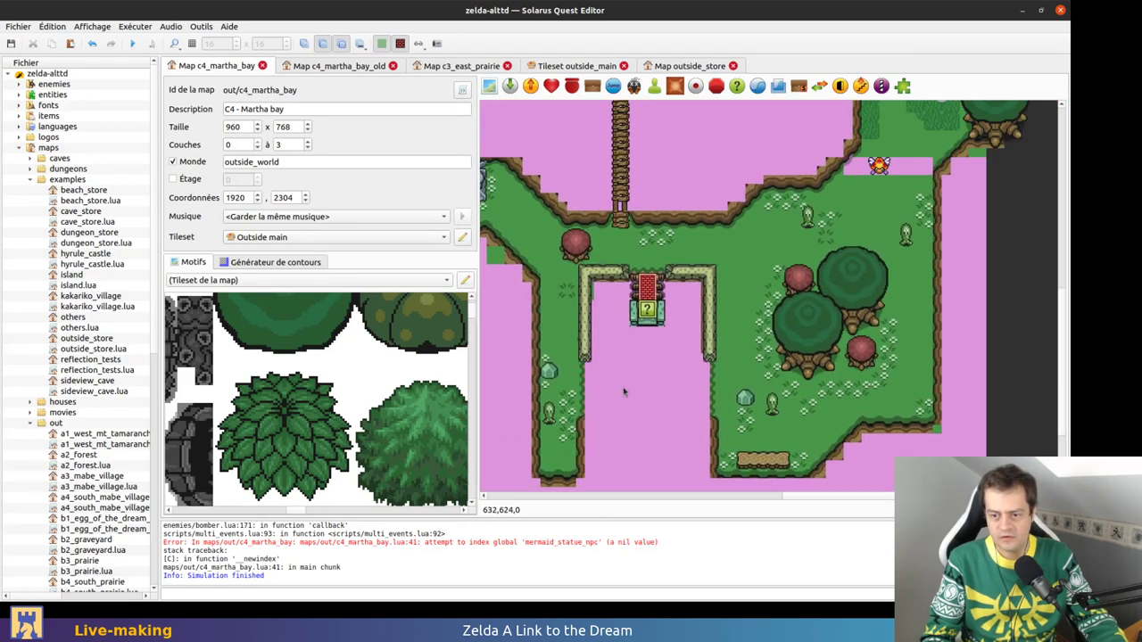
{"action": "scroll", "coordinate": [635, 329], "scroll_direction": "down", "scroll_amount": 2}
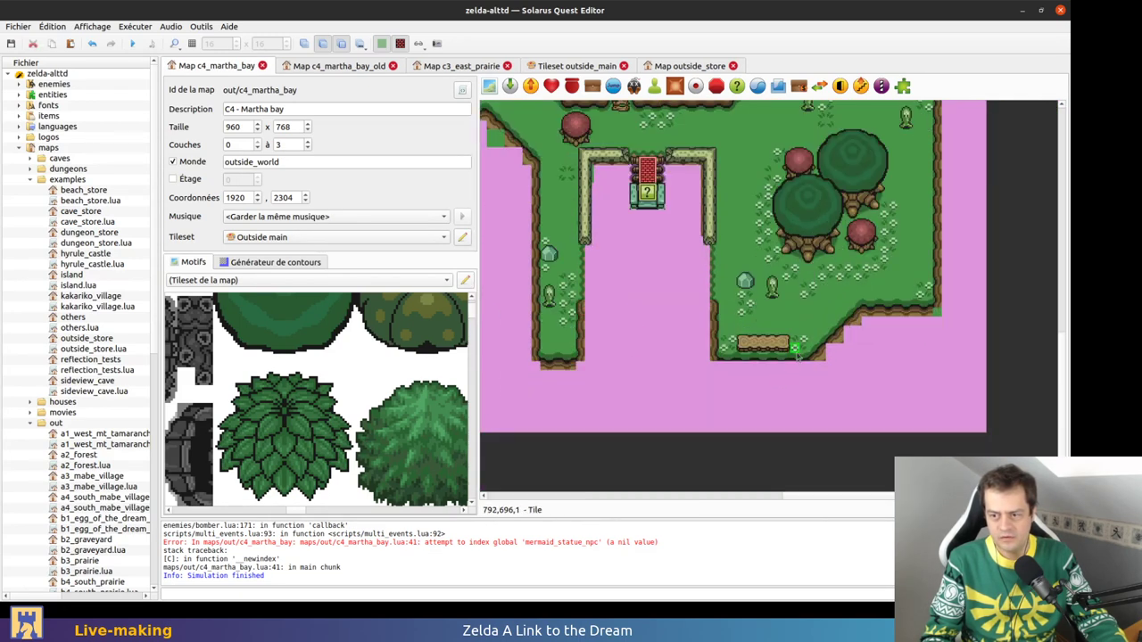
{"action": "key", "text": "1"}
{"action": "key", "text": "1"}
{"action": "key", "text": "0"}
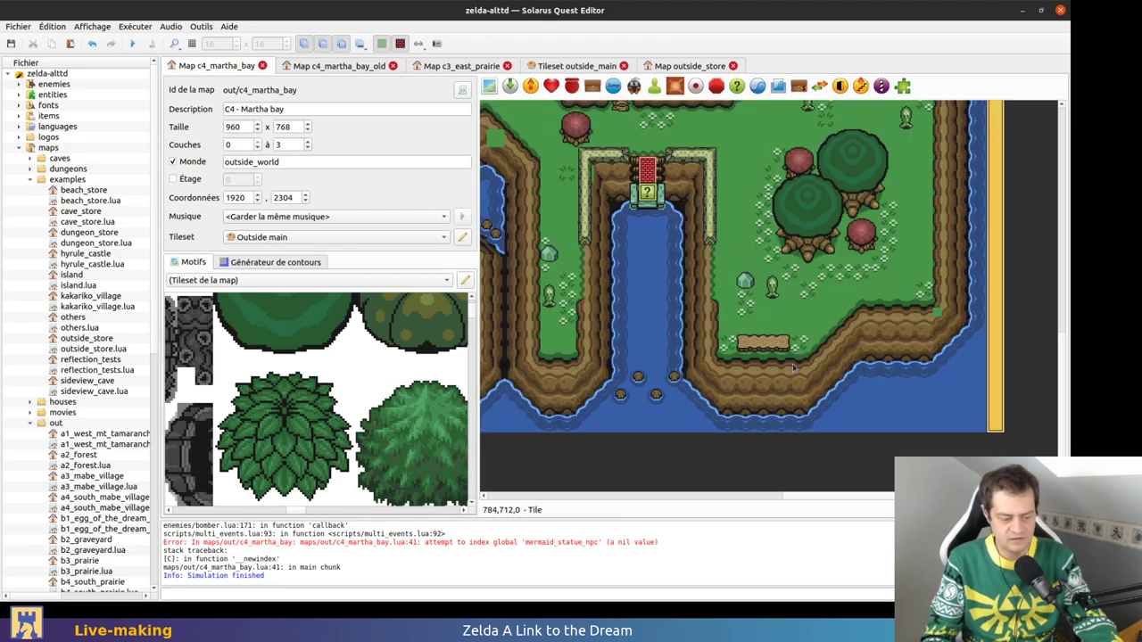
{"action": "key", "text": "1"}
{"action": "left_click", "coordinate": [783, 370]}
{"action": "right_click", "coordinate": [782, 371]}
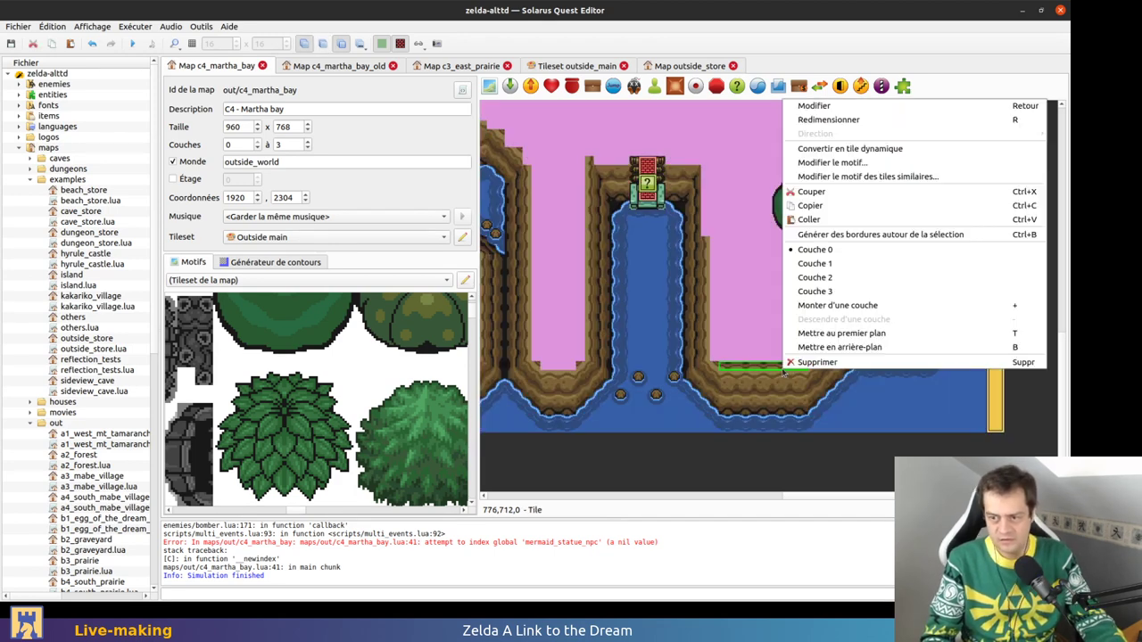
{"action": "left_click", "coordinate": [813, 264]}
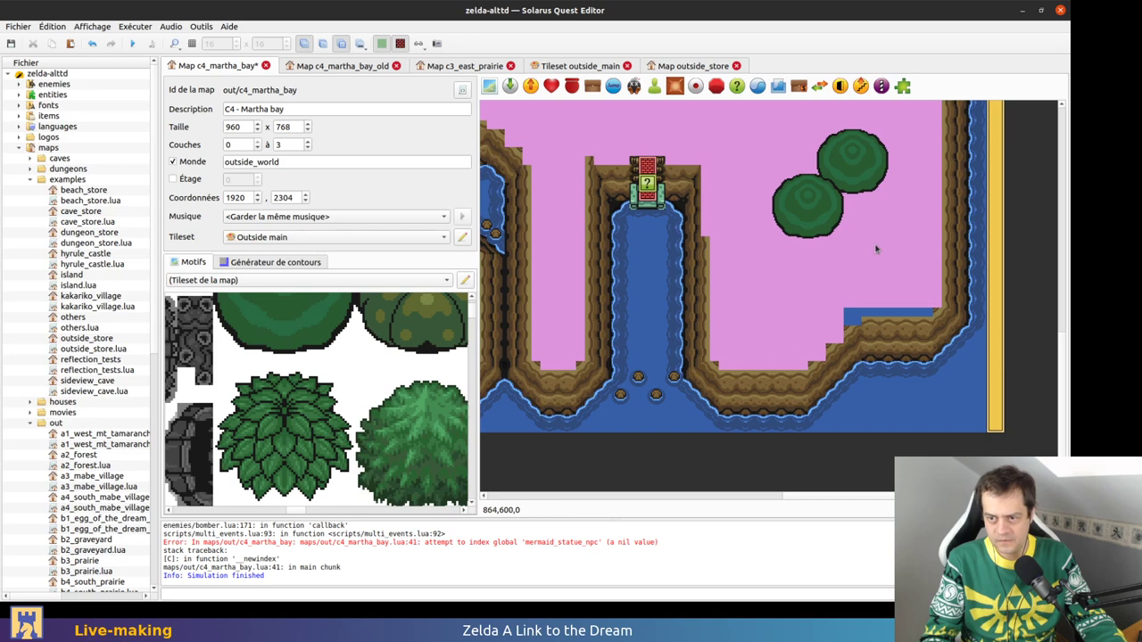
Fit the narrow cliff tile on the western side of the ladder channel between the upper and lower cliff corners
{"action": "middle_click_drag", "start_coordinate": [729, 348], "coordinate": [744, 386]}
{"action": "left_click", "coordinate": [604, 382]}
{"action": "key", "text": "plus"}
{"action": "left_click_drag", "start_coordinate": [604, 345], "coordinate": [605, 393]}
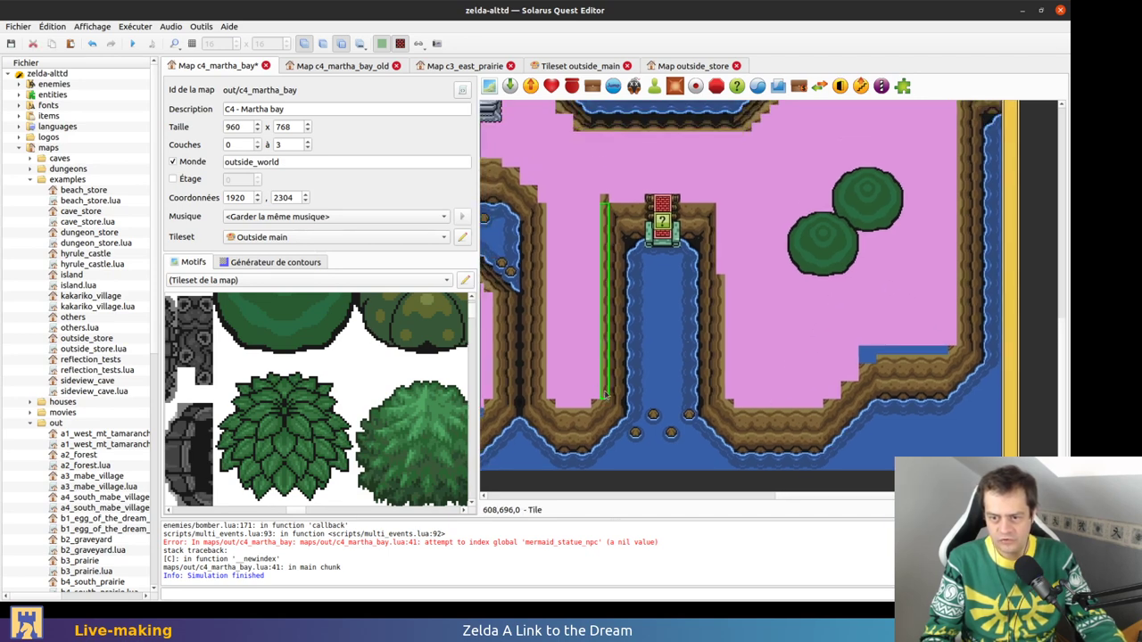
{"action": "left_click", "coordinate": [597, 223]}
{"action": "left_click", "coordinate": [602, 214]}
Extend the narrow cliff tile on the eastern side of the ladder channel northward to the top corner, and save the map
{"action": "left_click", "coordinate": [746, 279]}
{"action": "left_click", "coordinate": [720, 286]}
{"action": "key", "text": "r"}
{"action": "left_click", "coordinate": [721, 211]}
{"action": "left_click", "coordinate": [732, 226]}
{"action": "key", "text": "ctrl+s"}
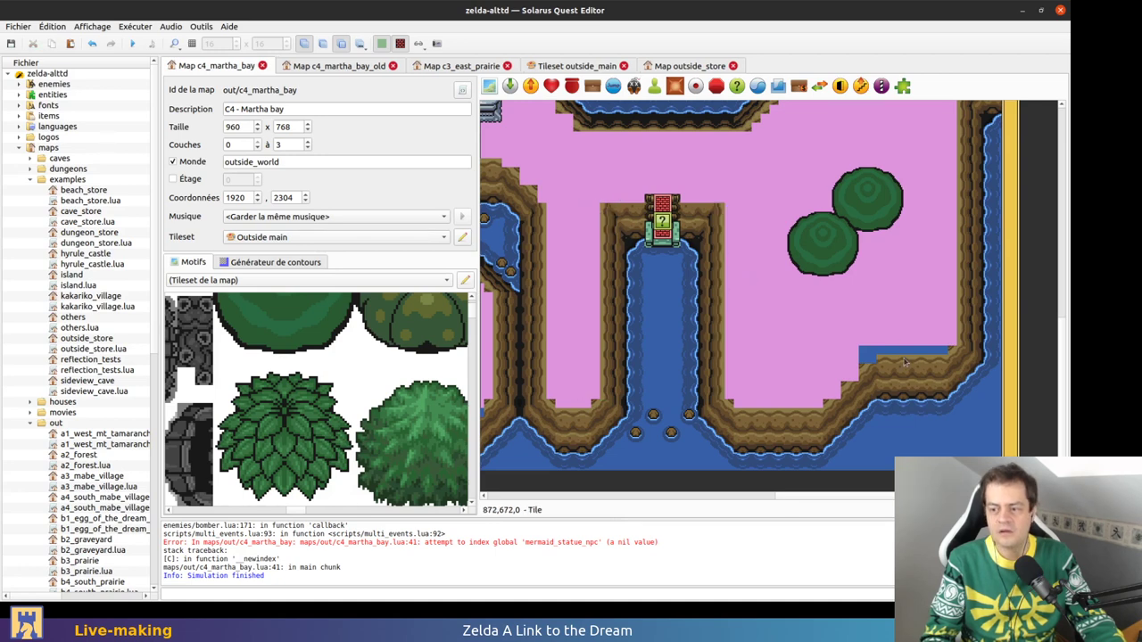
Remove the stray water showing above the cliff at the southeastern corner, and save the map
{"action": "left_click", "coordinate": [864, 356]}
{"action": "key", "text": "Delete"}
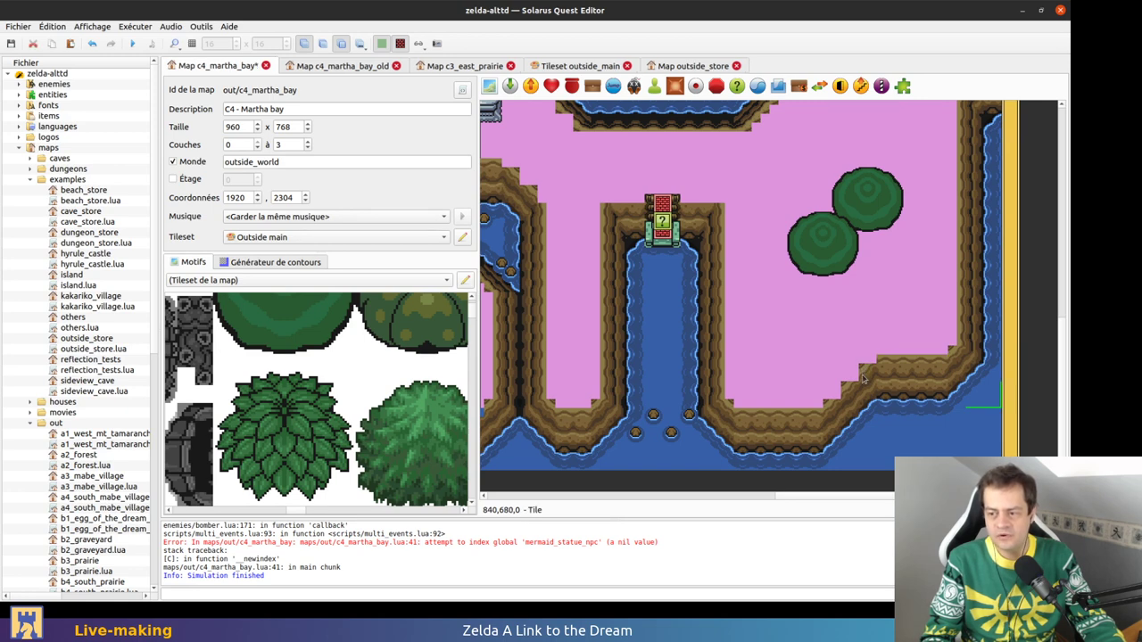
{"action": "key", "text": "ctrl+s"}
Delete the stray water tile by the cliff corner west of the channel, cover the water gap near the southeastern border, and save the map
{"action": "scroll", "coordinate": [768, 375], "scroll_direction": "left", "scroll_amount": 5}
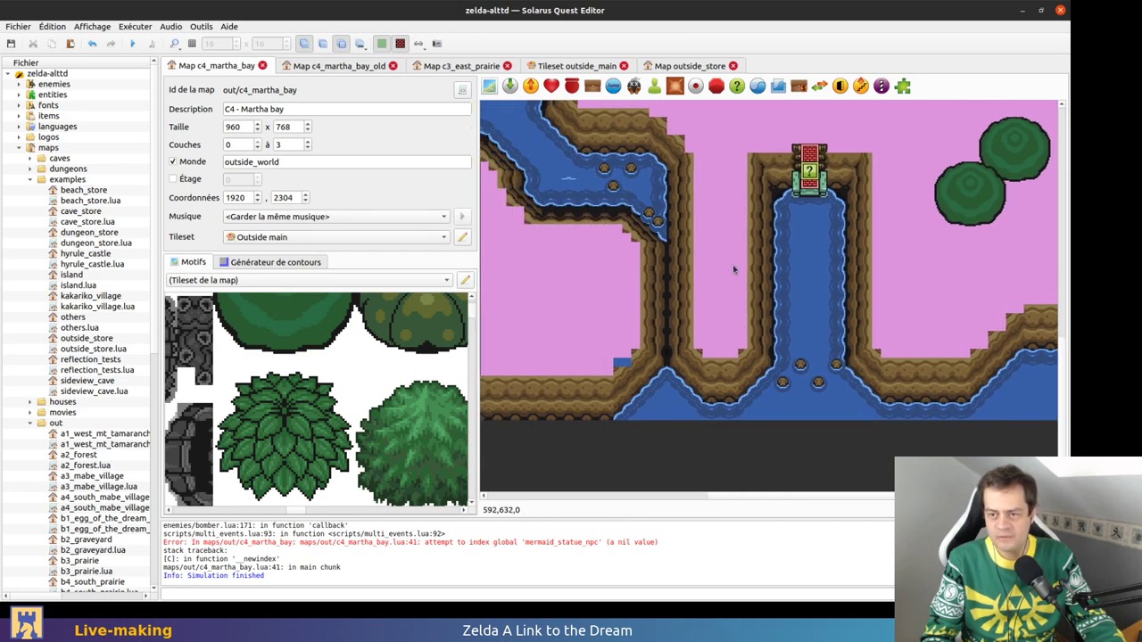
{"action": "left_click", "coordinate": [644, 372]}
{"action": "key", "text": "Delete"}
{"action": "scroll", "coordinate": [824, 346], "scroll_direction": "right", "scroll_amount": 5}
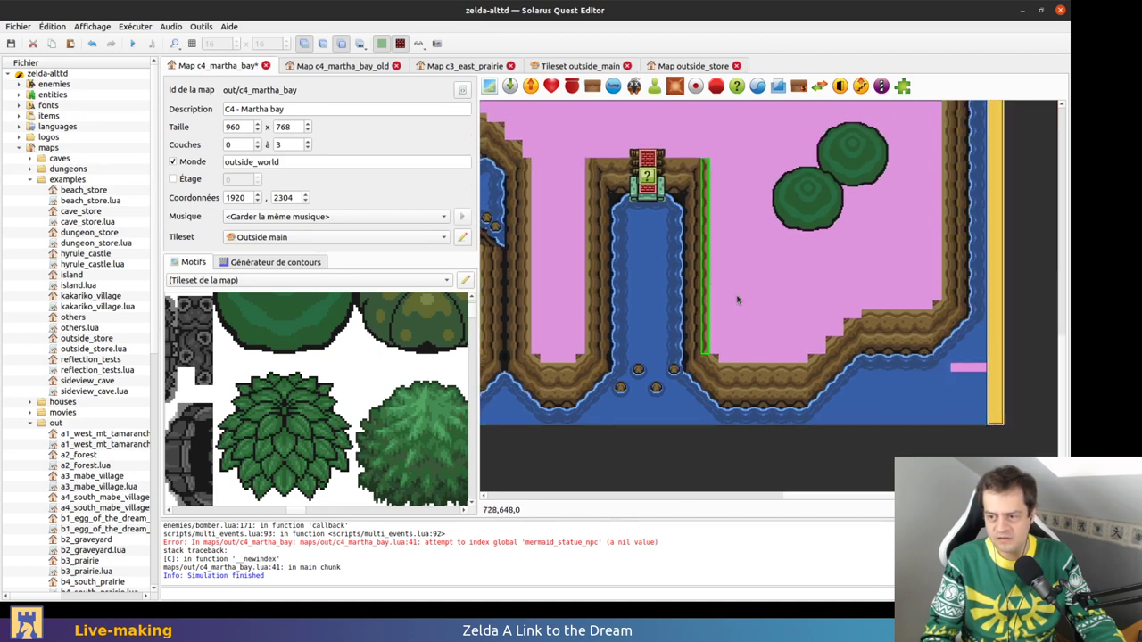
{"action": "left_click_drag", "start_coordinate": [998, 413], "coordinate": [956, 376]}
{"action": "left_click", "coordinate": [812, 315]}
{"action": "key", "text": "ctrl+s"}
Clear the stray water tile from the lake's southwestern cliff and fit a small water tile just off the shore
{"action": "middle_click_drag", "start_coordinate": [504, 168], "coordinate": [674, 177]}
{"action": "middle_click_drag", "start_coordinate": [658, 263], "coordinate": [844, 387]}
{"action": "middle_click_drag", "start_coordinate": [620, 354], "coordinate": [765, 471]}
{"action": "left_click", "coordinate": [654, 321]}
{"action": "key", "text": "b"}
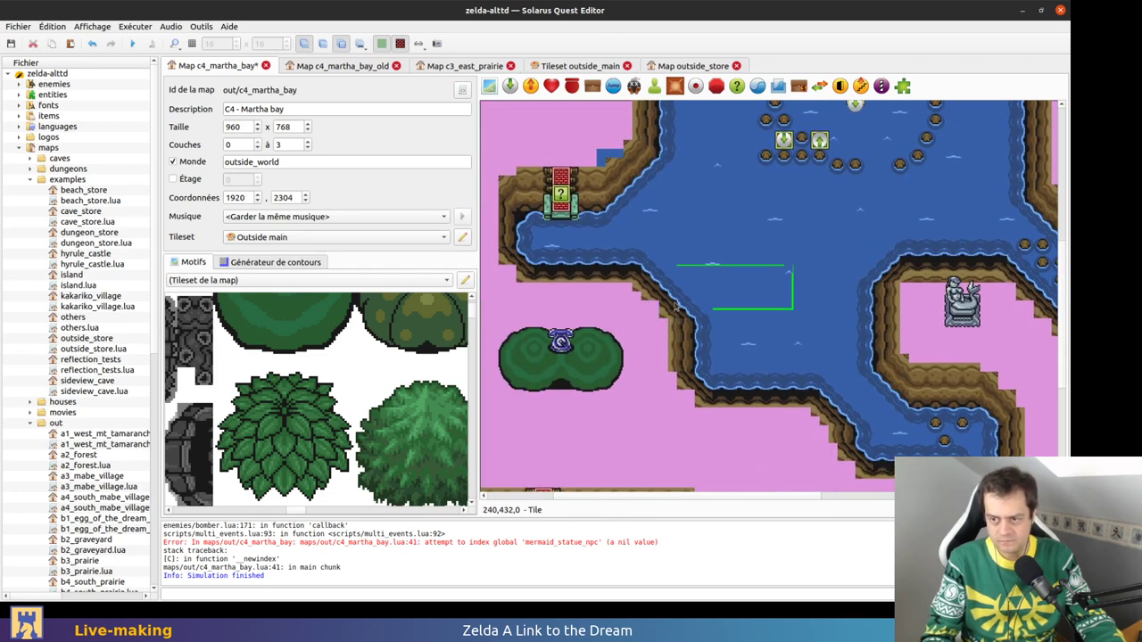
{"action": "left_click", "coordinate": [809, 292]}
{"action": "left_click_drag", "start_coordinate": [809, 292], "coordinate": [688, 282]}
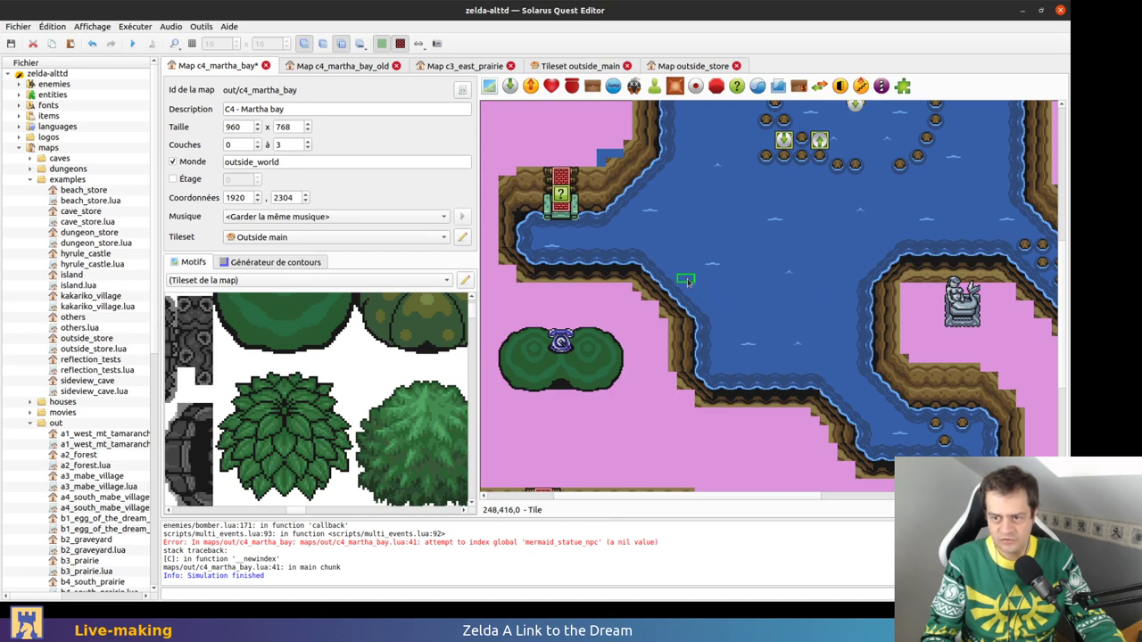
Resize the stray water tile above the cliff beside the western inlet's ladder off the land, and save the map
{"action": "middle_click_drag", "start_coordinate": [676, 254], "coordinate": [752, 288]}
{"action": "left_click", "coordinate": [680, 190]}
{"action": "key", "text": "r"}
{"action": "scroll", "coordinate": [767, 482], "scroll_direction": "down", "scroll_amount": 4}
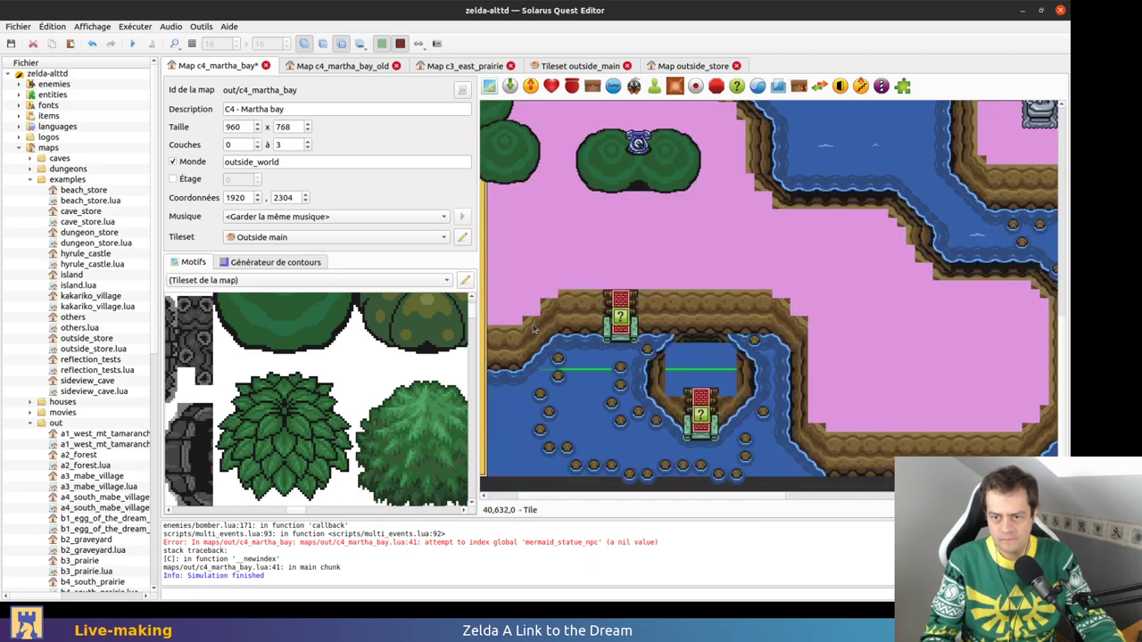
{"action": "key", "text": "ctrl+s"}
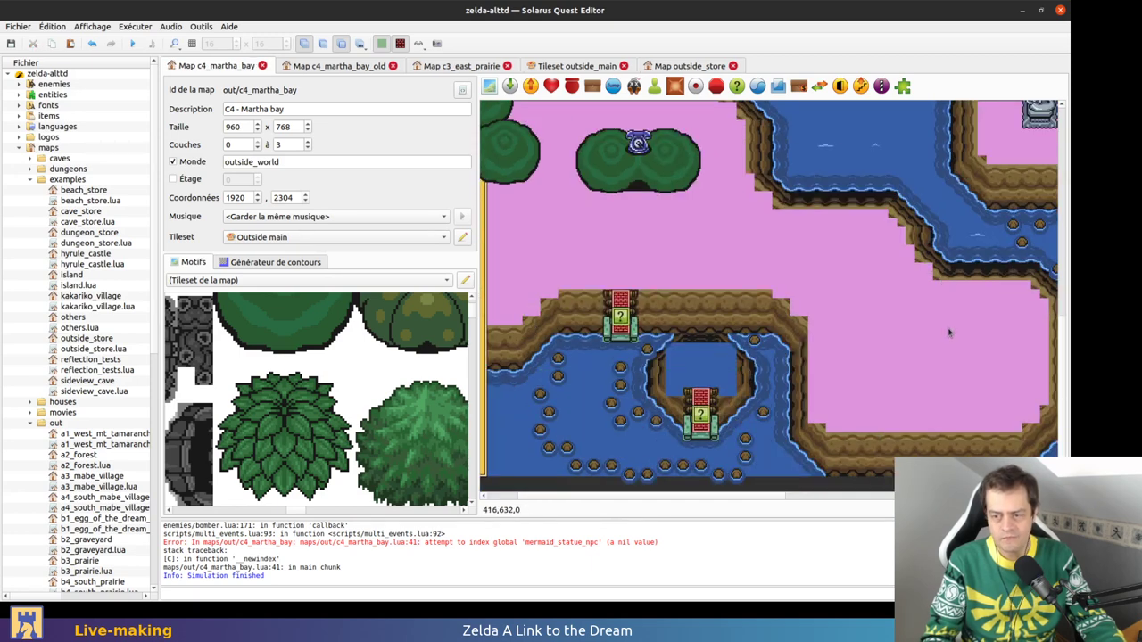
Remove the stray water strip inside the northern edge of the oval island
{"action": "scroll", "coordinate": [909, 338], "scroll_direction": "down", "scroll_amount": 1}
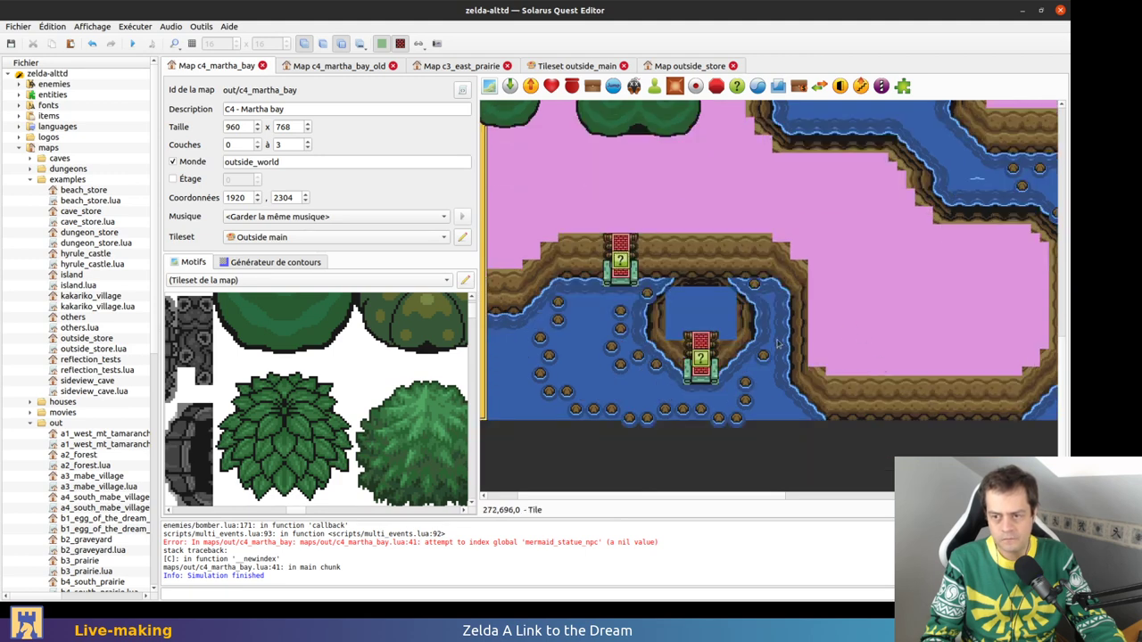
{"action": "middle_click_drag", "start_coordinate": [910, 333], "coordinate": [583, 475]}
{"action": "middle_click_drag", "start_coordinate": [794, 275], "coordinate": [700, 501]}
{"action": "left_click", "coordinate": [748, 192]}
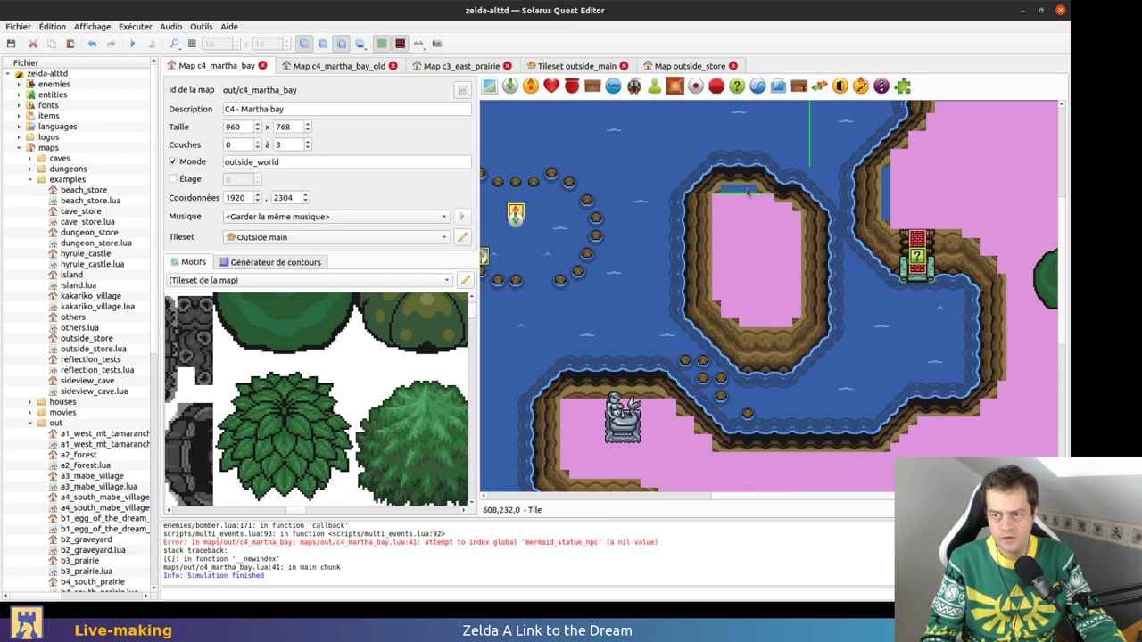
{"action": "key", "text": "Delete"}
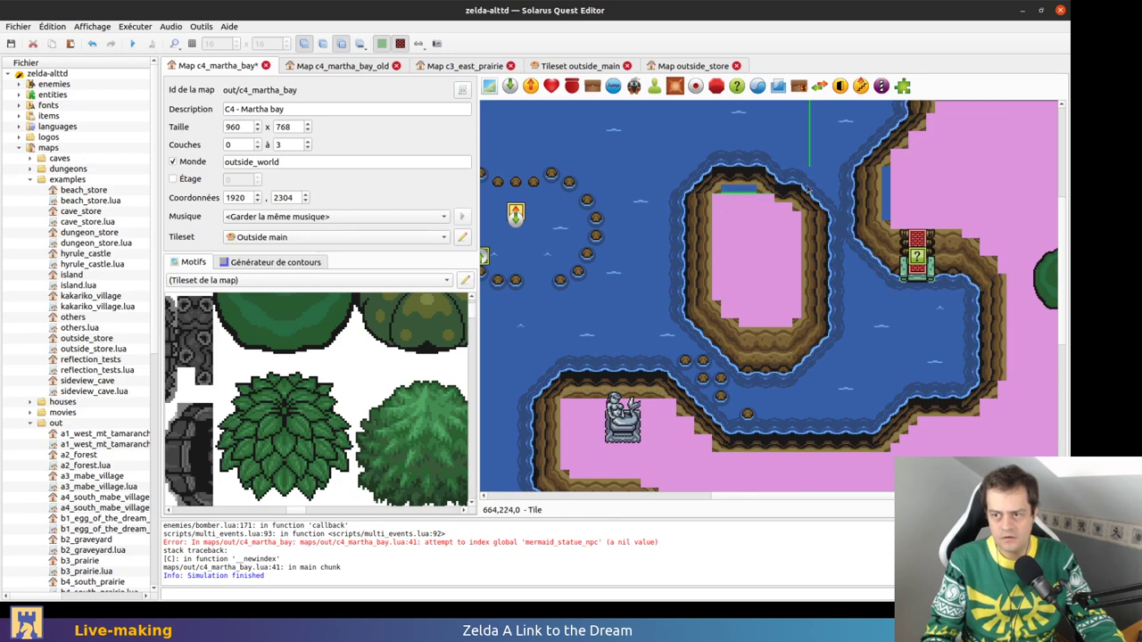
{"action": "scroll", "coordinate": [801, 183], "scroll_direction": "up", "scroll_amount": 1, "text": "ctrl"}
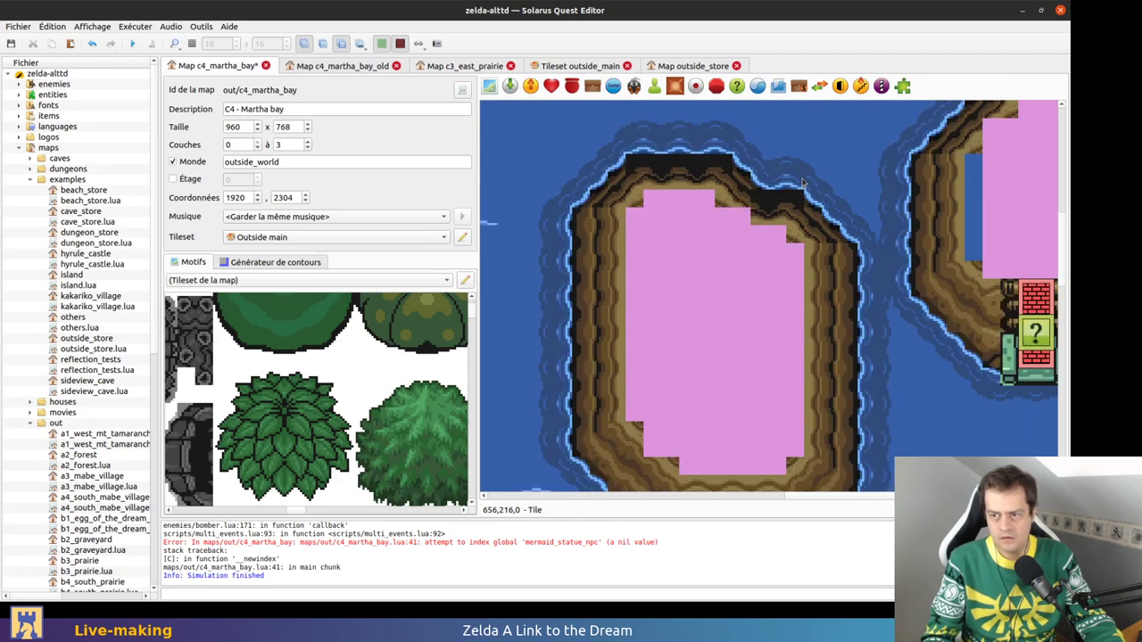
{"action": "left_click_drag", "start_coordinate": [704, 155], "coordinate": [721, 112]}
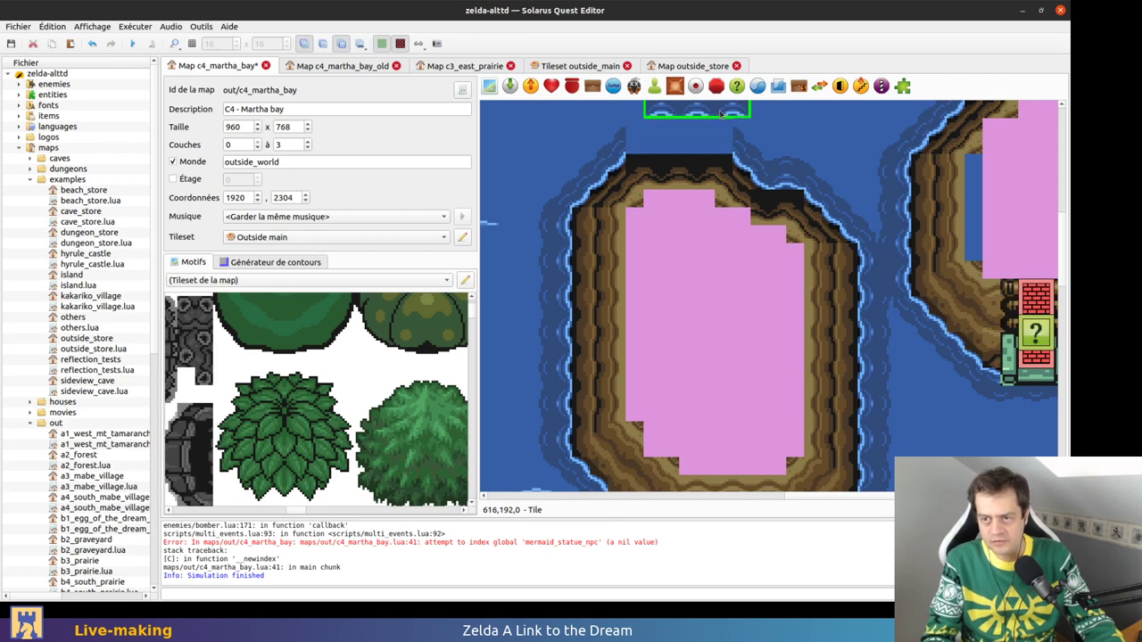
{"action": "left_click_drag", "start_coordinate": [703, 161], "coordinate": [856, 115]}
{"action": "key", "text": "ctrl+z"}
{"action": "key", "text": "ctrl+z"}
{"action": "key", "text": "ctrl+z"}
Place two dark cliff-base tiles along the oval island's northern shore, send both to the back, and save the map
{"action": "key", "text": "Delete"}
{"action": "left_click_drag", "start_coordinate": [585, 280], "coordinate": [723, 155]}
{"action": "left_click", "coordinate": [566, 273]}
{"action": "key", "text": "ctrl+v"}
{"action": "left_click_drag", "start_coordinate": [805, 190], "coordinate": [799, 188]}
{"action": "left_click", "coordinate": [717, 150], "text": "ctrl"}
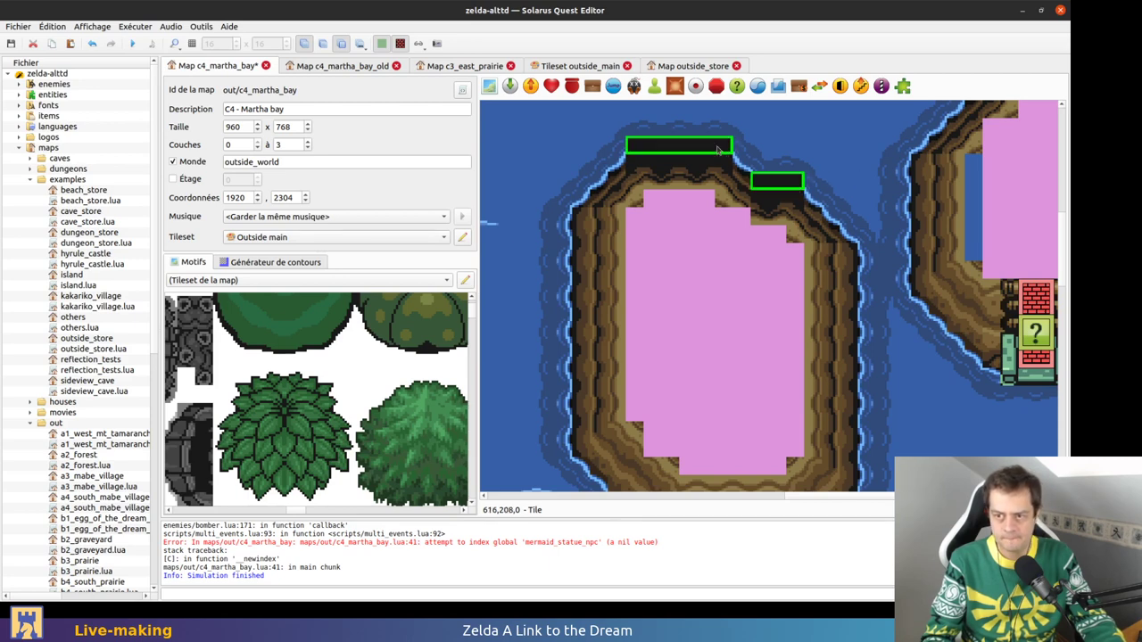
{"action": "key", "text": "b"}
{"action": "left_click", "coordinate": [778, 123]}
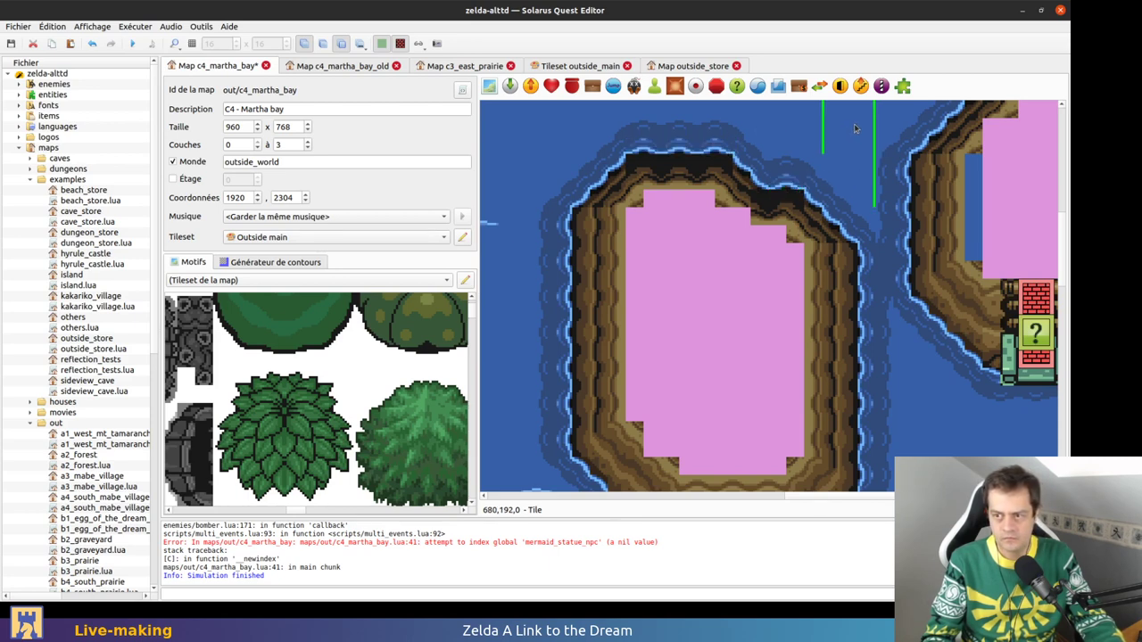
{"action": "key", "text": "ctrl+s"}
Remove the stray vertical water strip beside the cliff northwest of the eastern ladder, cover the lake gap it leaves, and save the map
{"action": "middle_click_drag", "start_coordinate": [1005, 196], "coordinate": [818, 225]}
{"action": "left_click", "coordinate": [666, 366]}
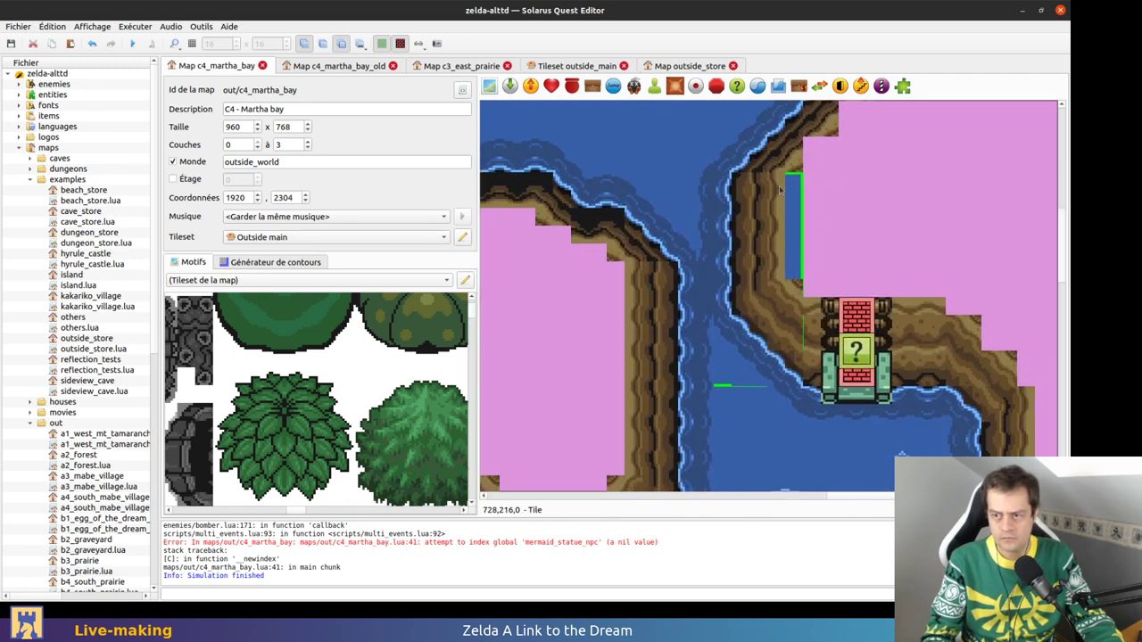
{"action": "key", "text": "Delete"}
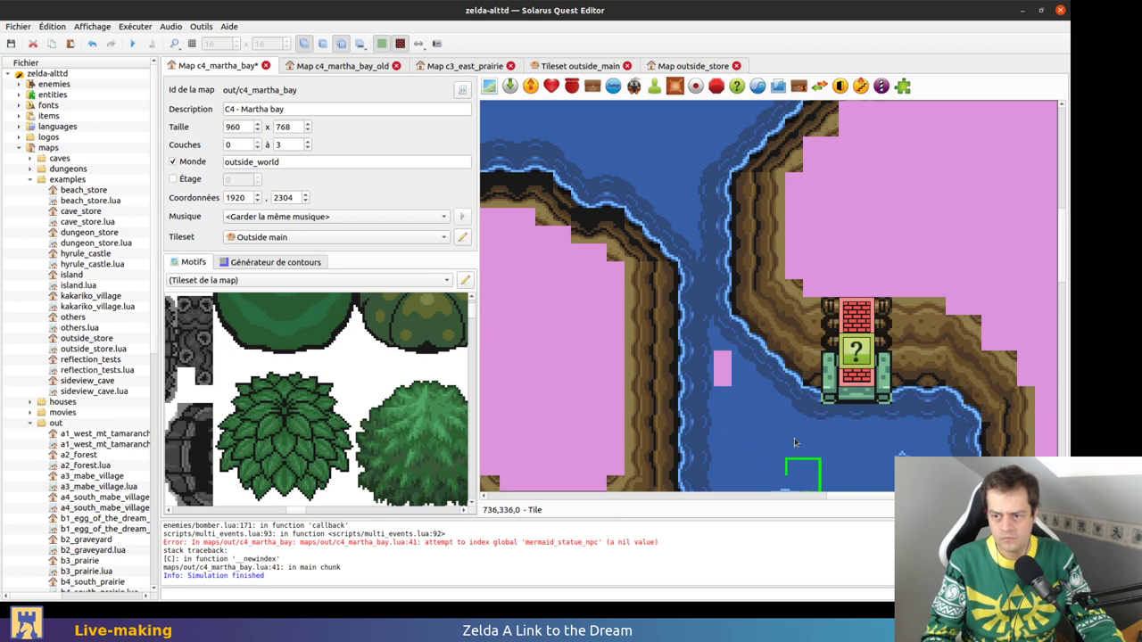
{"action": "scroll", "coordinate": [609, 391], "scroll_direction": "down", "scroll_amount": 1, "text": "ctrl"}
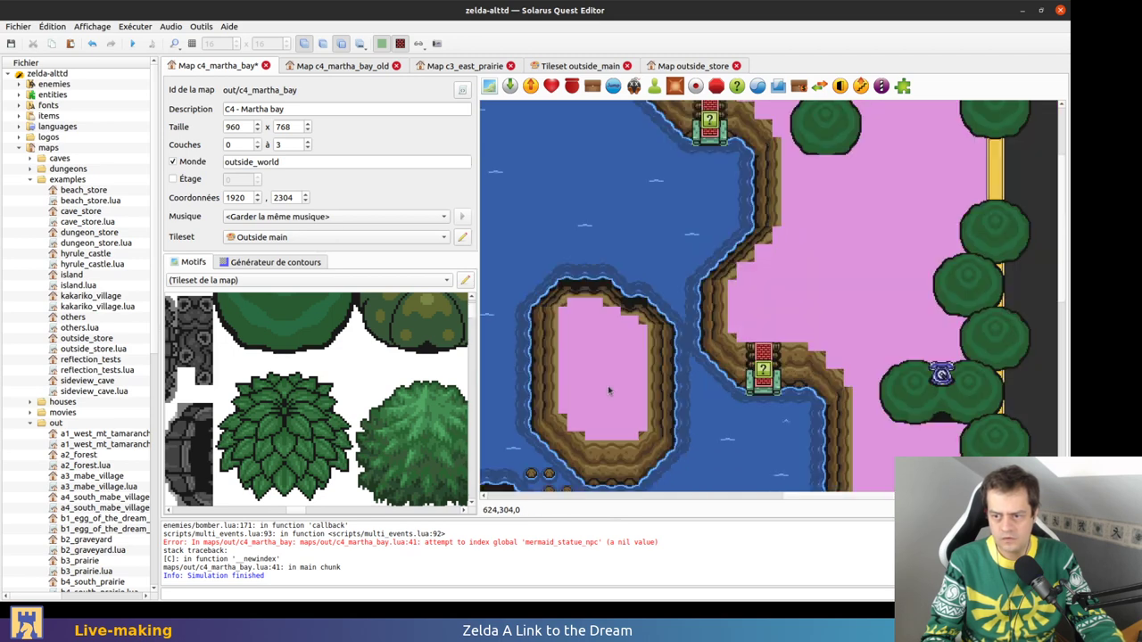
{"action": "scroll", "coordinate": [634, 375], "scroll_direction": "down", "scroll_amount": 2, "text": "ctrl"}
{"action": "key", "text": "ctrl+s"}
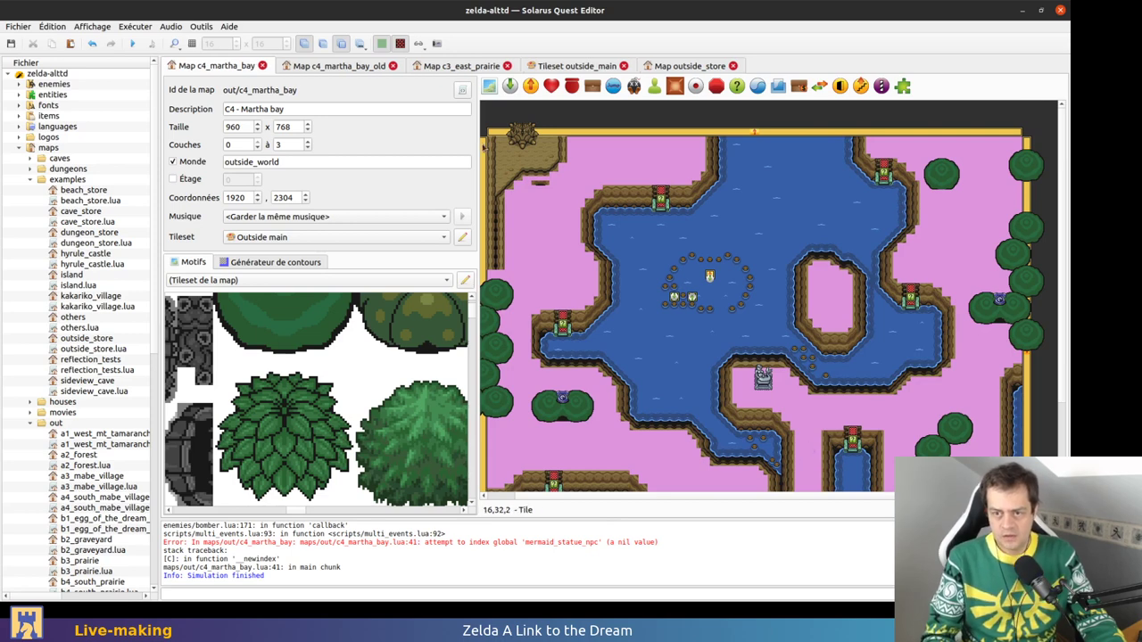
Examine the wall and tiles at the map's northwest cave entrance on individual layers
{"action": "scroll", "coordinate": [552, 159], "scroll_direction": "up", "scroll_amount": 3, "text": "ctrl"}
{"action": "middle_click_drag", "start_coordinate": [549, 236], "coordinate": [795, 369]}
{"action": "scroll", "coordinate": [707, 309], "scroll_direction": "down", "scroll_amount": 1, "text": "ctrl"}
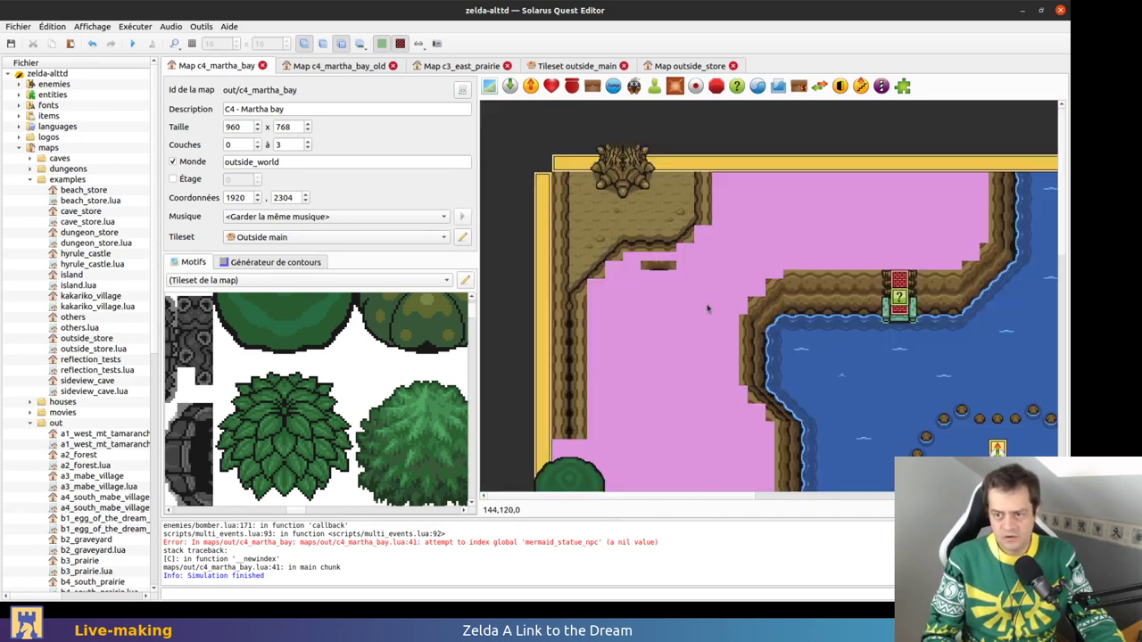
{"action": "key", "text": "2"}
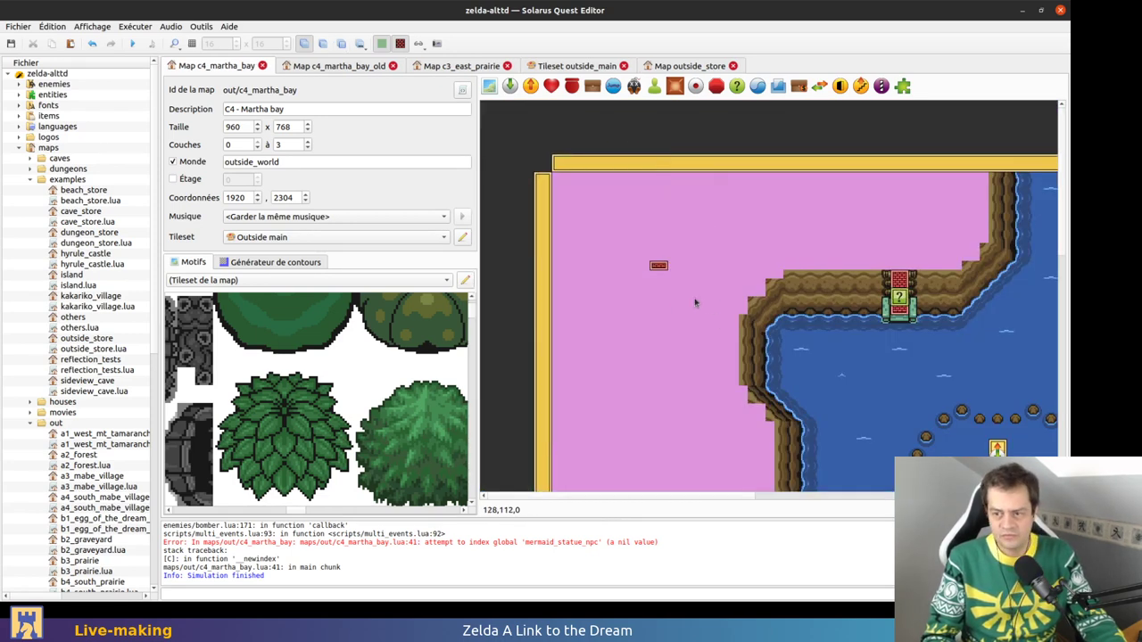
{"action": "scroll", "coordinate": [568, 185], "scroll_direction": "down", "scroll_amount": 1, "text": "ctrl"}
{"action": "right_click", "coordinate": [569, 185]}
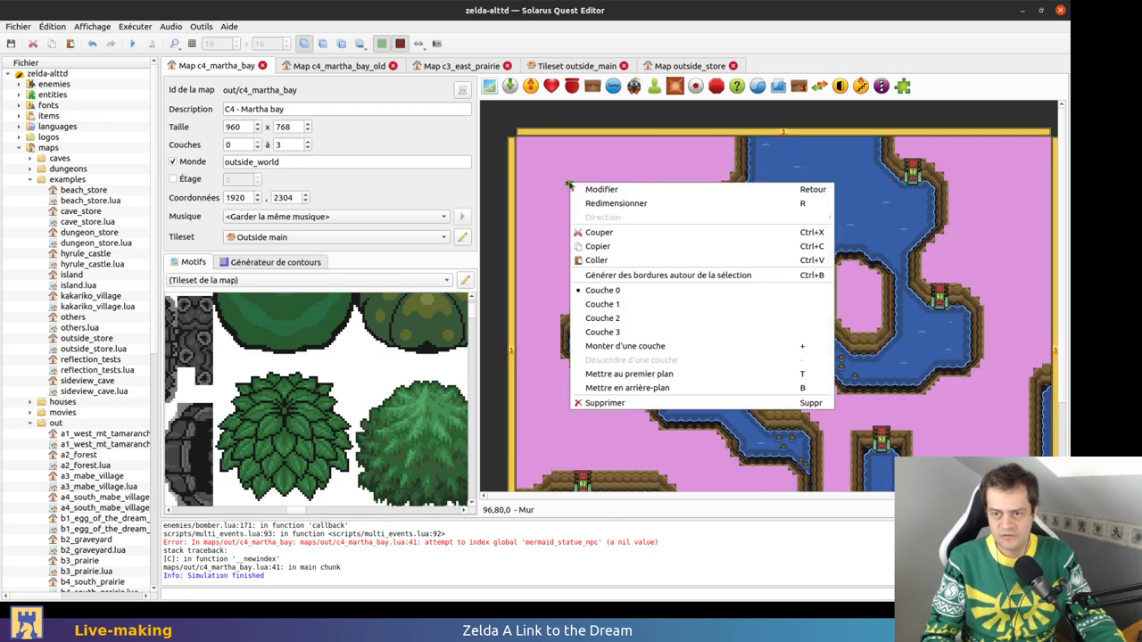
{"action": "left_click", "coordinate": [586, 168]}
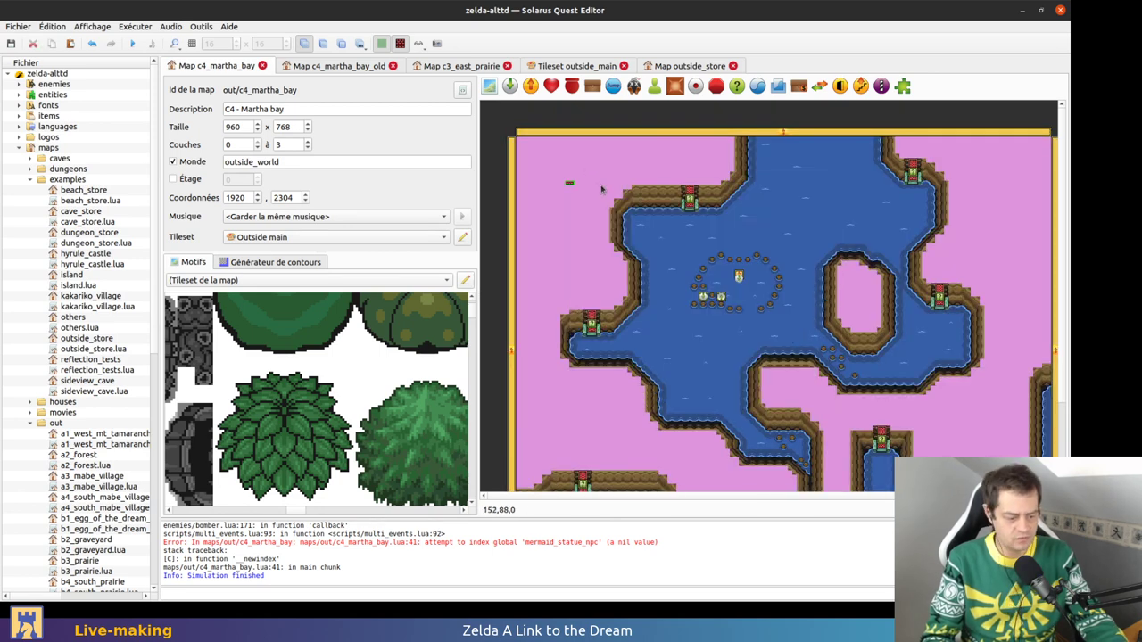
{"action": "key", "text": "0"}
{"action": "key", "text": "0"}
{"action": "key", "text": "1"}
{"action": "key", "text": "2"}
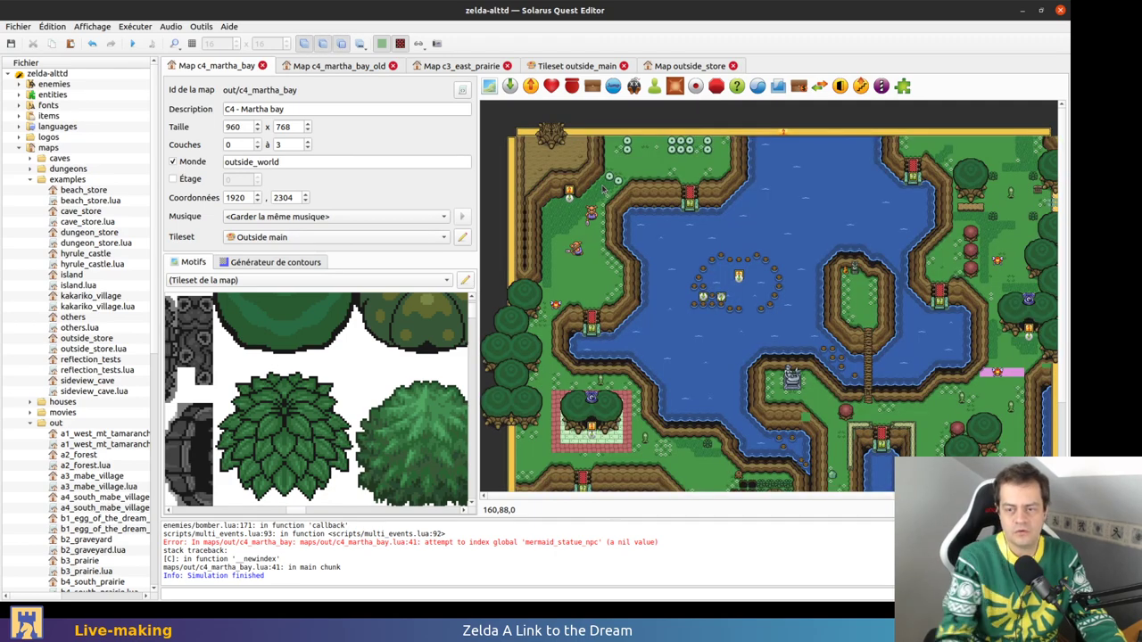
Check the cliffs and shorelines across the western, southern and northern parts of the map with all layers shown
{"action": "scroll", "coordinate": [604, 189], "scroll_direction": "up", "scroll_amount": 1, "text": "ctrl"}
{"action": "scroll", "coordinate": [600, 232], "scroll_direction": "down", "scroll_amount": 4}
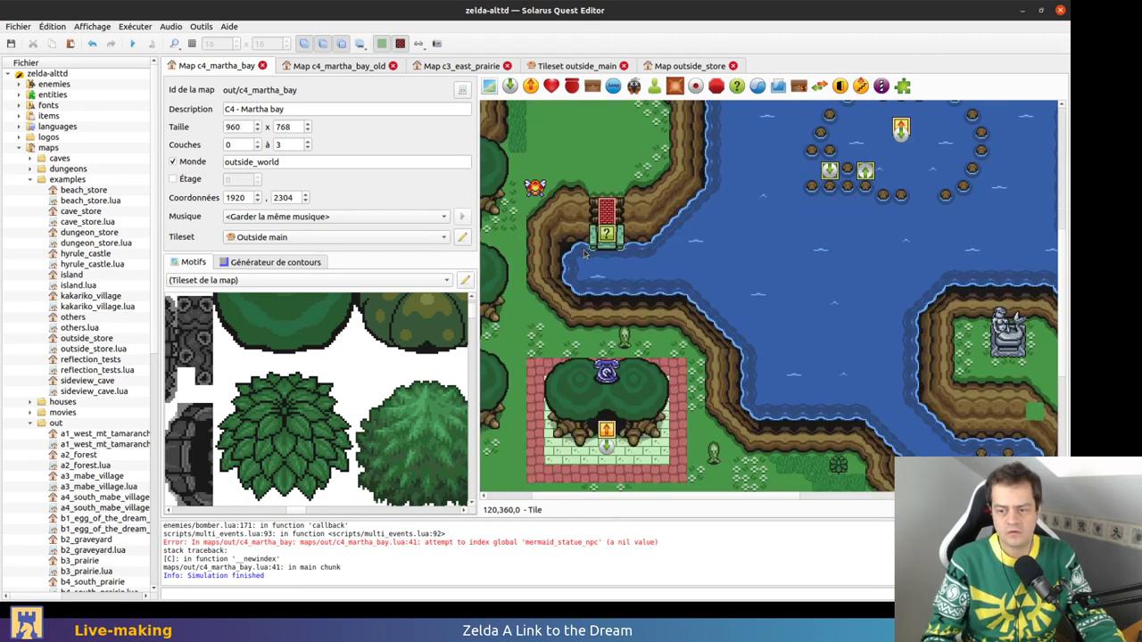
{"action": "scroll", "coordinate": [600, 243], "scroll_direction": "down", "scroll_amount": 2}
{"action": "middle_click_drag", "start_coordinate": [1006, 288], "coordinate": [603, 287]}
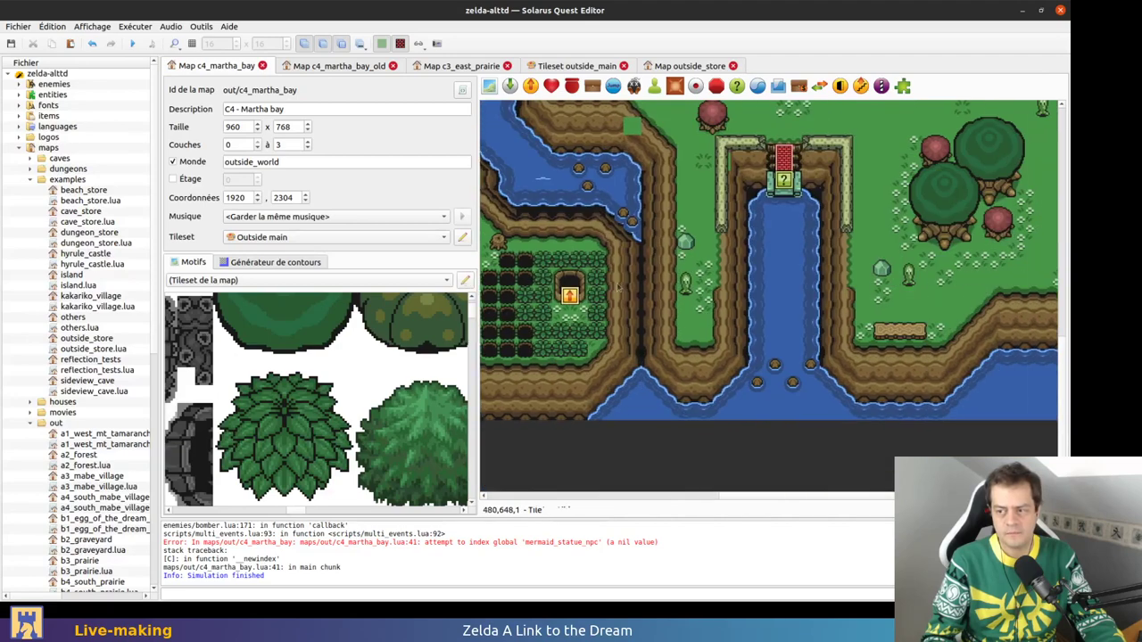
{"action": "scroll", "coordinate": [871, 285], "scroll_direction": "up", "scroll_amount": 6}
{"action": "scroll", "coordinate": [870, 286], "scroll_direction": "up", "scroll_amount": 1}
{"action": "middle_click_drag", "start_coordinate": [808, 382], "coordinate": [675, 428]}
{"action": "middle_click_drag", "start_coordinate": [675, 312], "coordinate": [989, 473]}
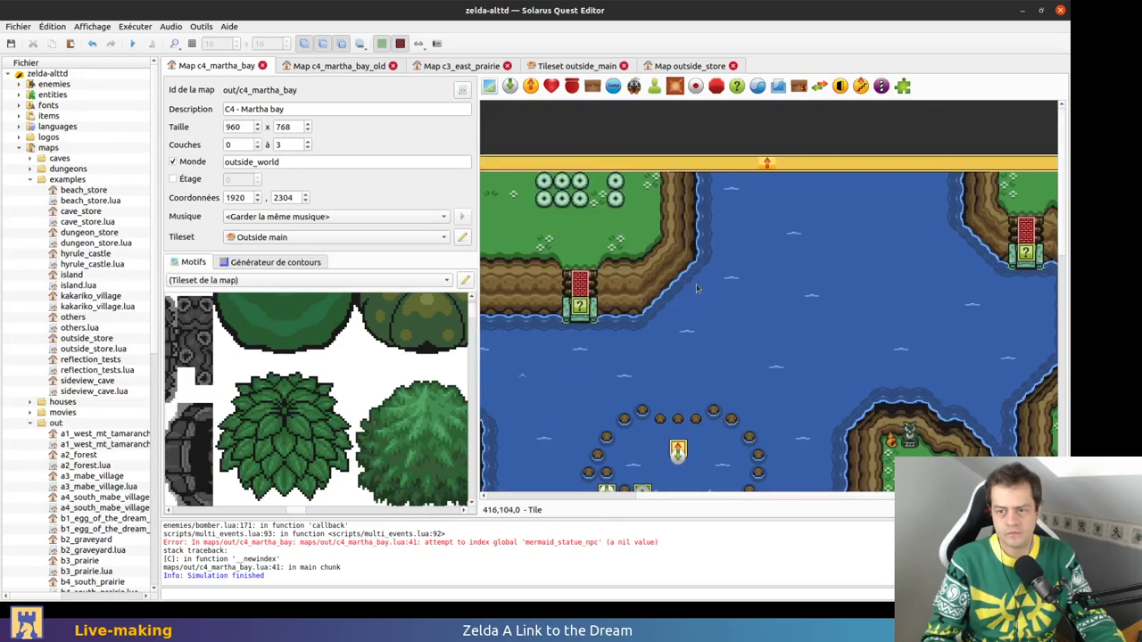
{"action": "middle_click_drag", "start_coordinate": [686, 282], "coordinate": [1006, 282]}
{"action": "middle_click_drag", "start_coordinate": [656, 327], "coordinate": [657, 321]}
Delete the small wall entity at the northwest cave entrance on layer 0, with layers 1 and 2 hidden for the edit
{"action": "key", "text": "1"}
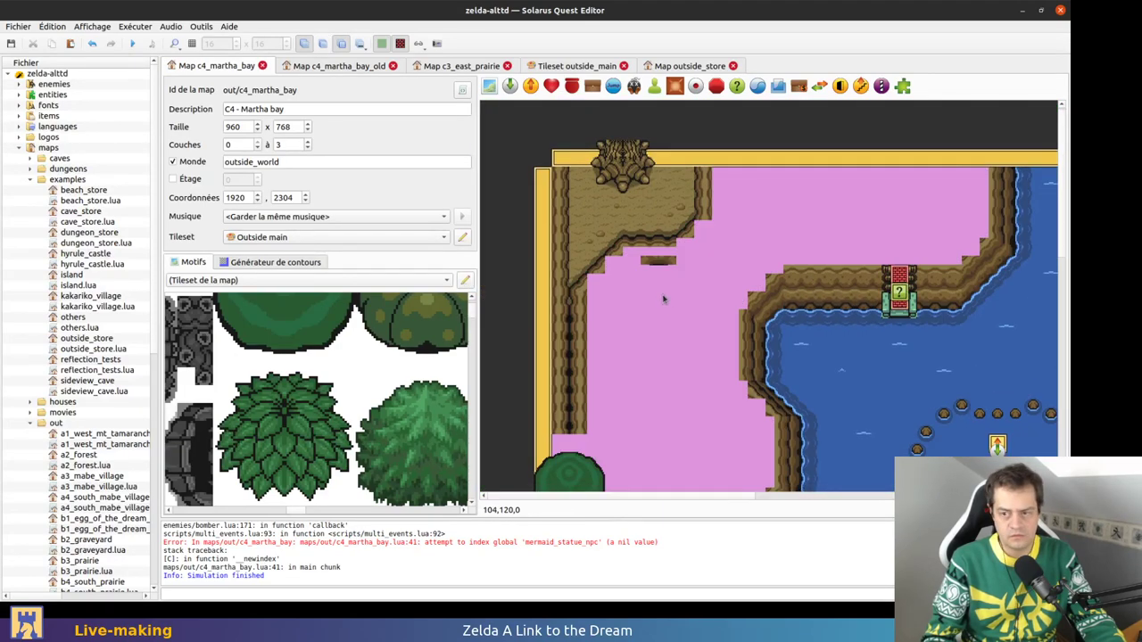
{"action": "key", "text": "1"}
{"action": "key", "text": "1"}
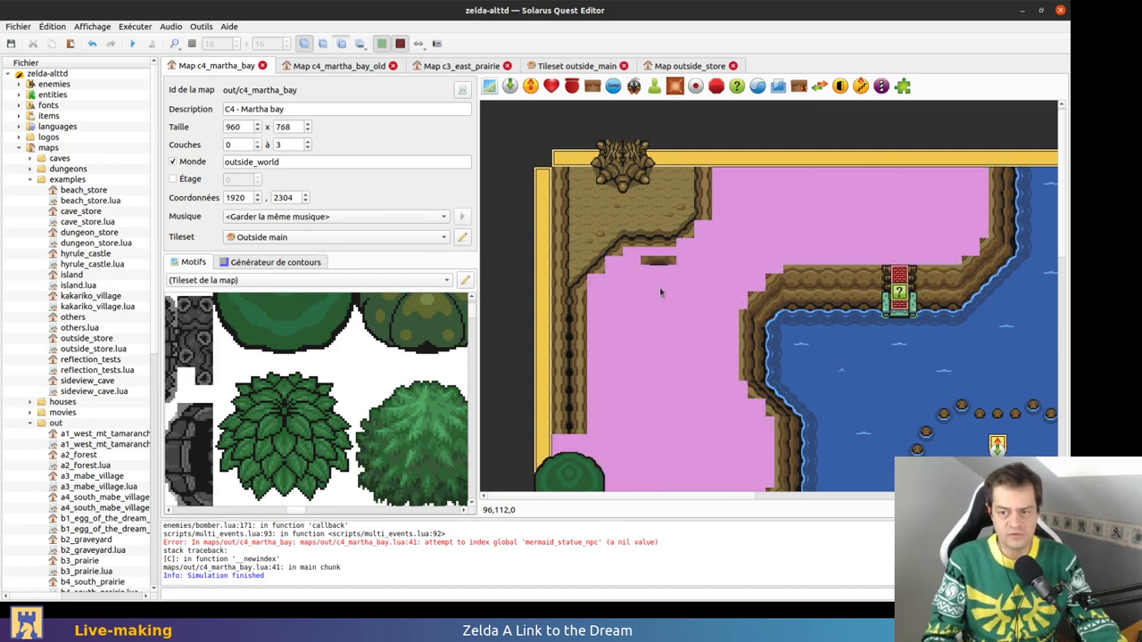
{"action": "key", "text": "2"}
{"action": "left_click", "coordinate": [660, 262]}
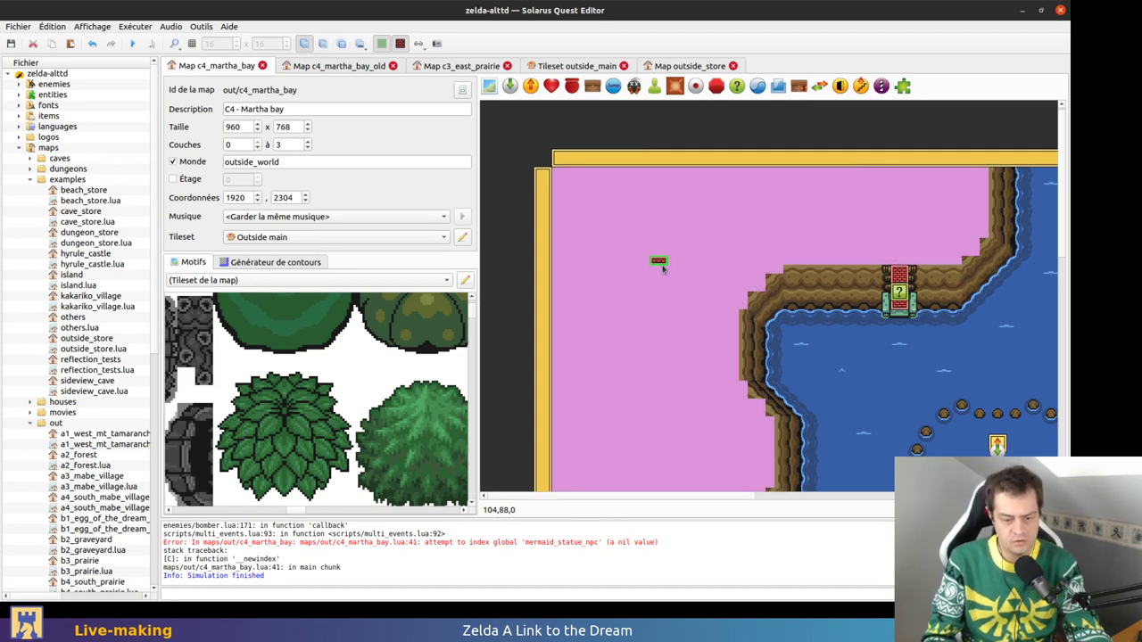
{"action": "key", "text": "Delete"}
{"action": "key", "text": "1"}
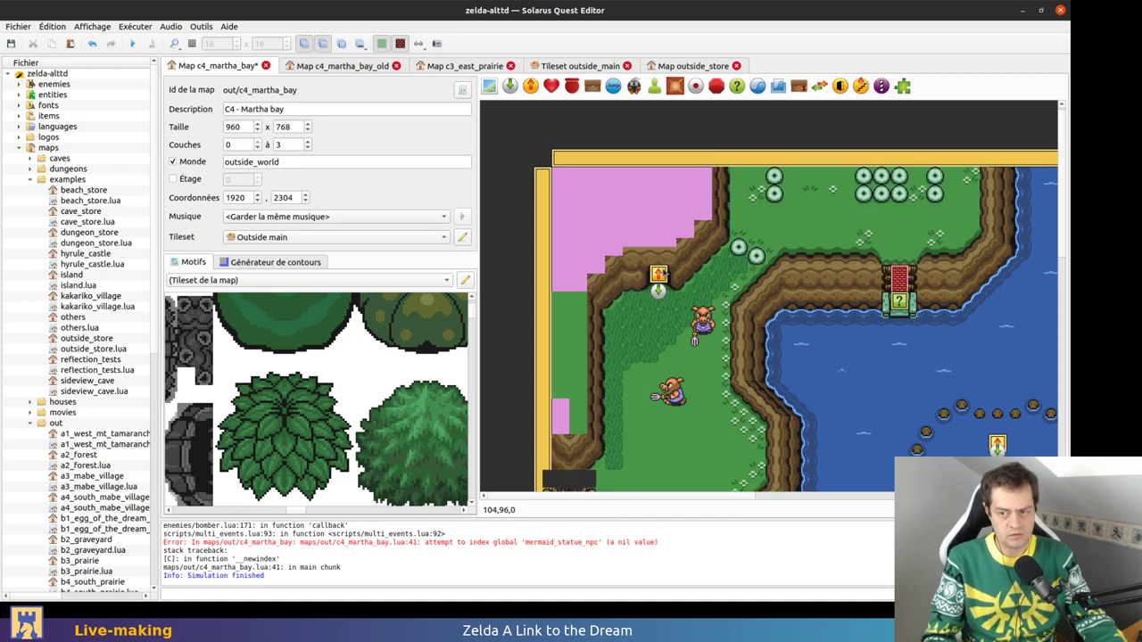
{"action": "key", "text": "2"}
Try removing the cliff tiles above the northwest cave teleporter and moving the teleporter aside, and undo these changes
{"action": "left_click", "coordinate": [658, 265]}
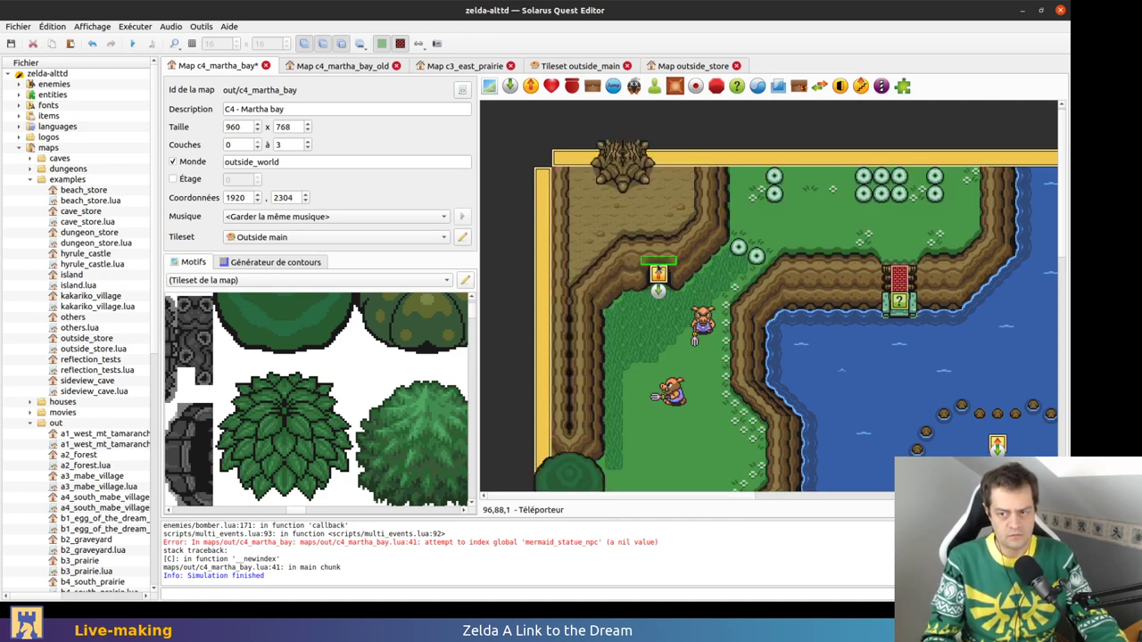
{"action": "left_click_drag", "start_coordinate": [657, 267], "coordinate": [660, 207]}
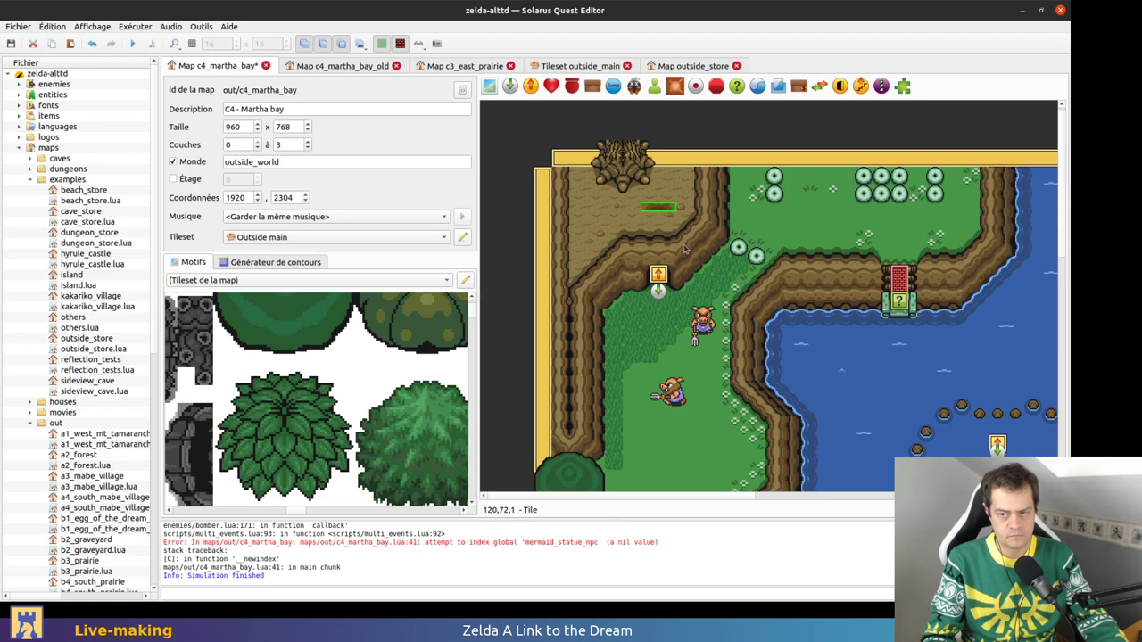
{"action": "left_click", "coordinate": [655, 266]}
{"action": "key", "text": "Delete"}
{"action": "left_click", "coordinate": [653, 258]}
{"action": "key", "text": "Delete"}
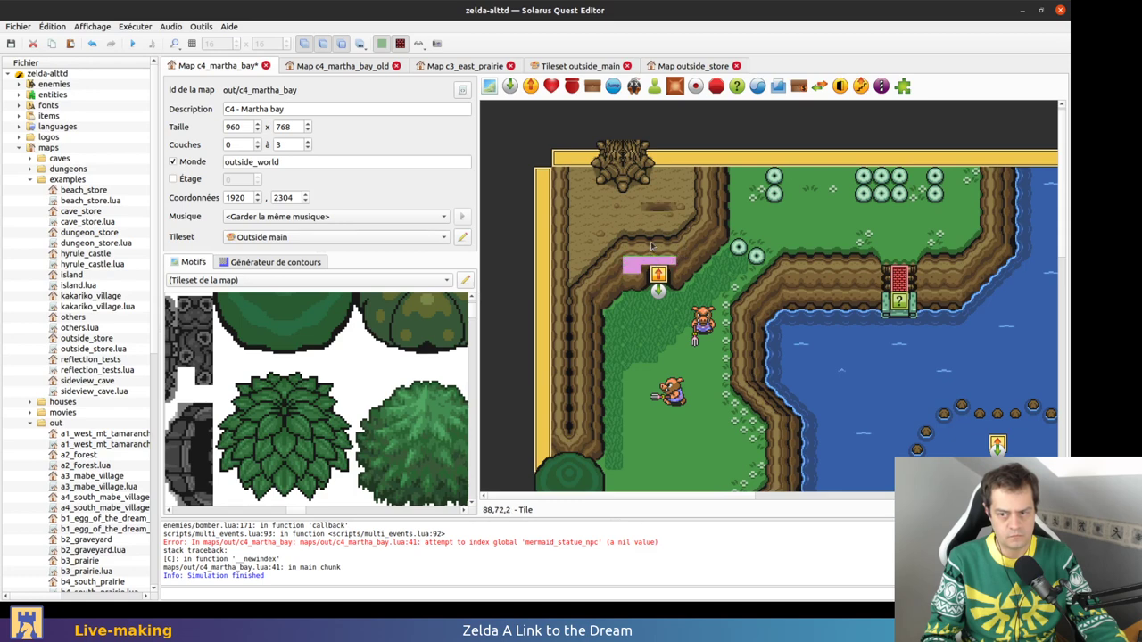
{"action": "left_click", "coordinate": [661, 273]}
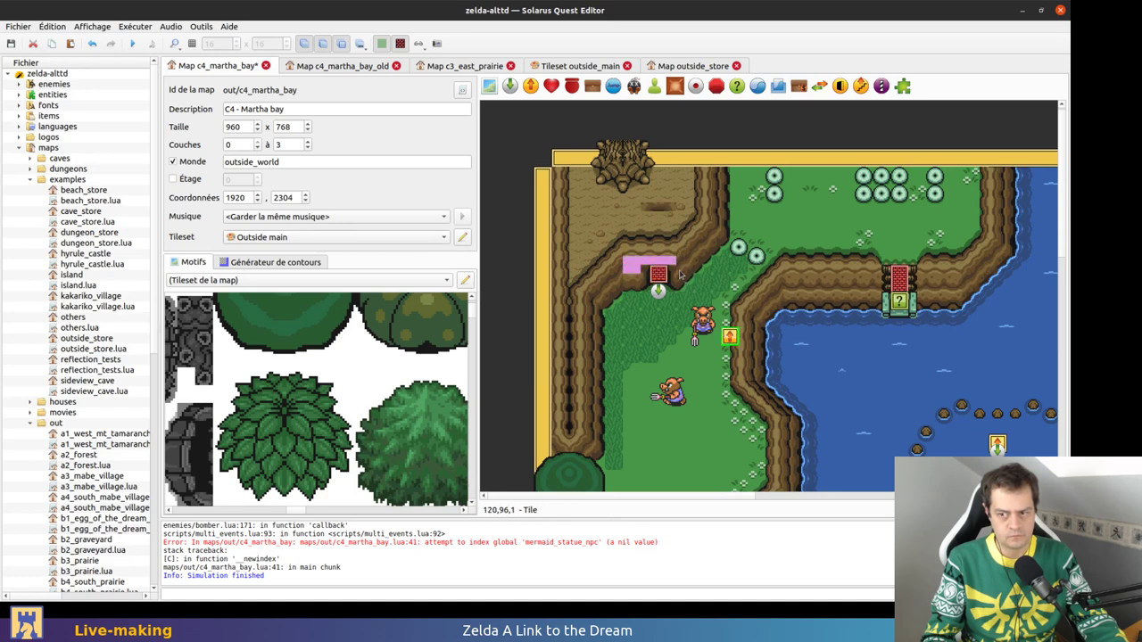
{"action": "key", "text": "ctrl+z"}
{"action": "key", "text": "ctrl+z"}
{"action": "key", "text": "ctrl+z"}
{"action": "left_click", "coordinate": [677, 129]}
Examine the map's eastern side and compare the northwest cliff tiles layer by layer
{"action": "middle_click_drag", "start_coordinate": [836, 437], "coordinate": [744, 319]}
{"action": "middle_click_drag", "start_coordinate": [874, 486], "coordinate": [766, 294]}
{"action": "scroll", "coordinate": [764, 293], "scroll_direction": "right", "scroll_amount": 6}
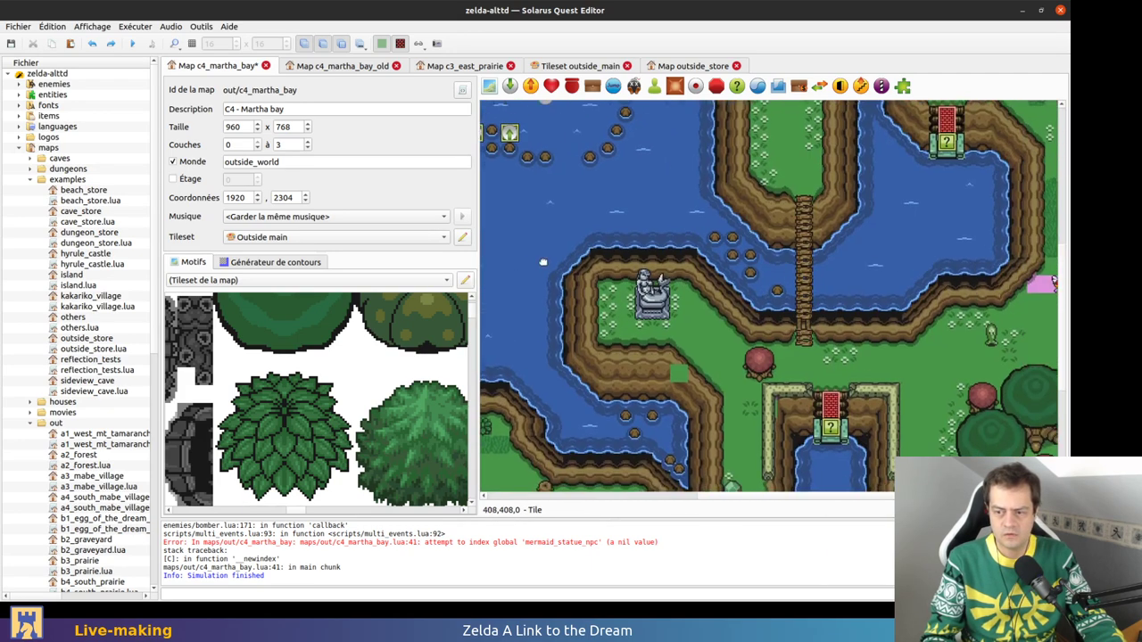
{"action": "scroll", "coordinate": [852, 319], "scroll_direction": "up", "scroll_amount": 3}
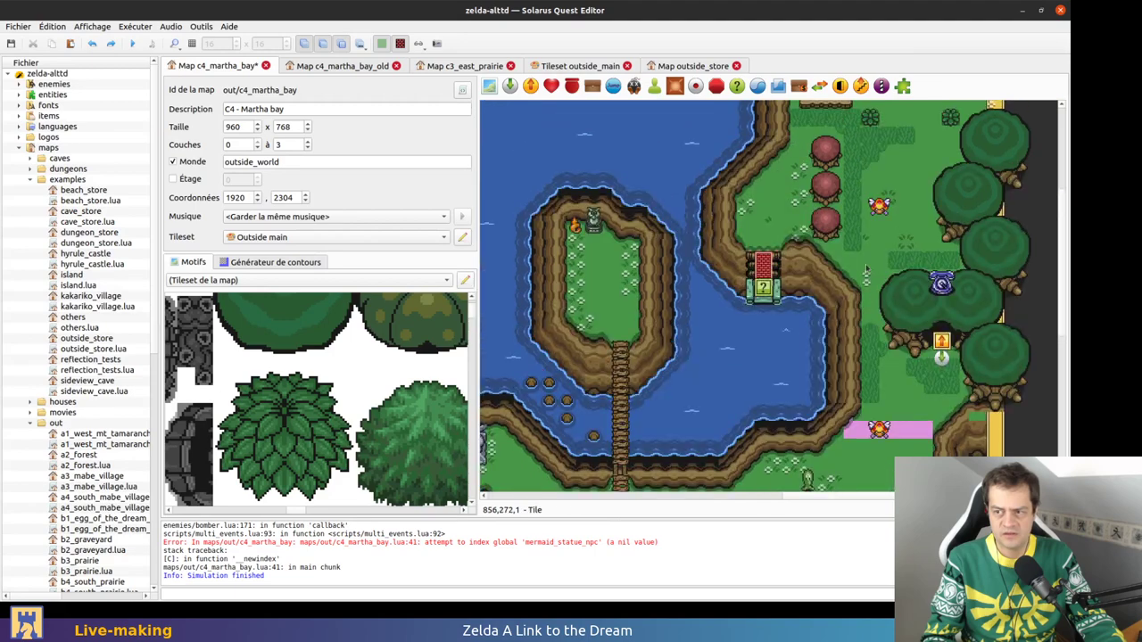
{"action": "scroll", "coordinate": [766, 349], "scroll_direction": "down", "scroll_amount": 4, "text": "ctrl"}
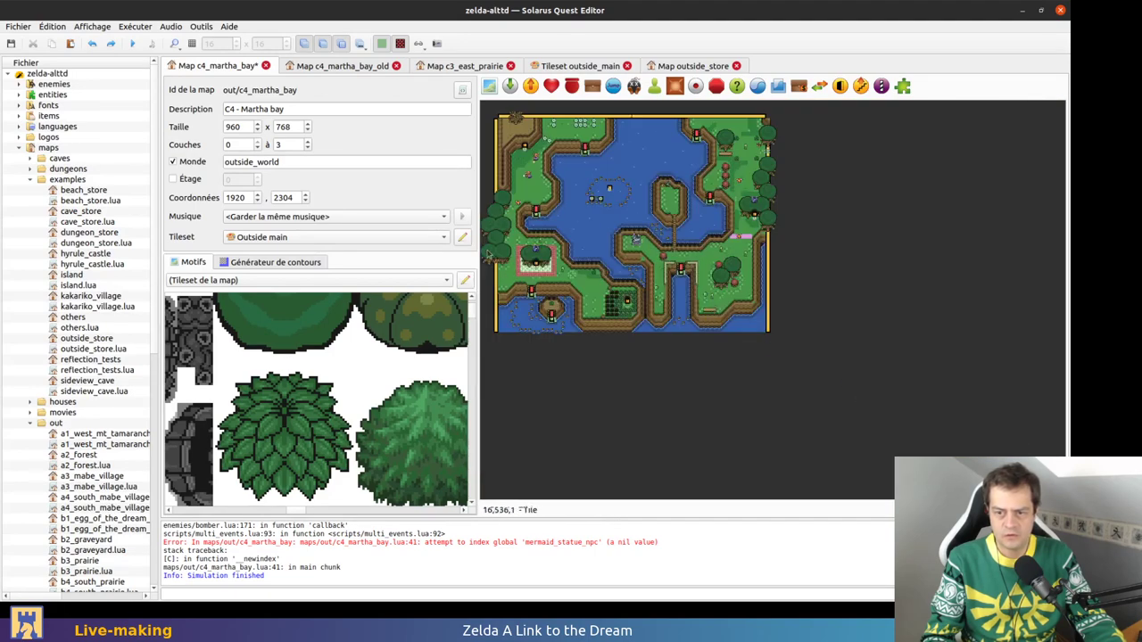
{"action": "scroll", "coordinate": [642, 256], "scroll_direction": "up", "scroll_amount": 4, "text": "ctrl"}
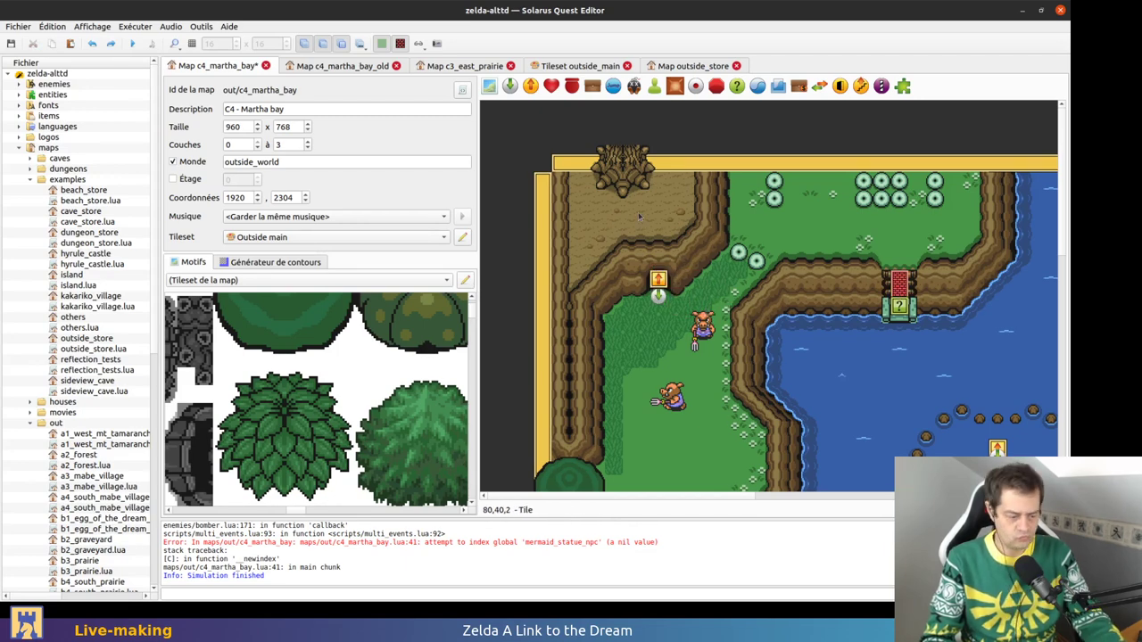
{"action": "key", "text": "0"}
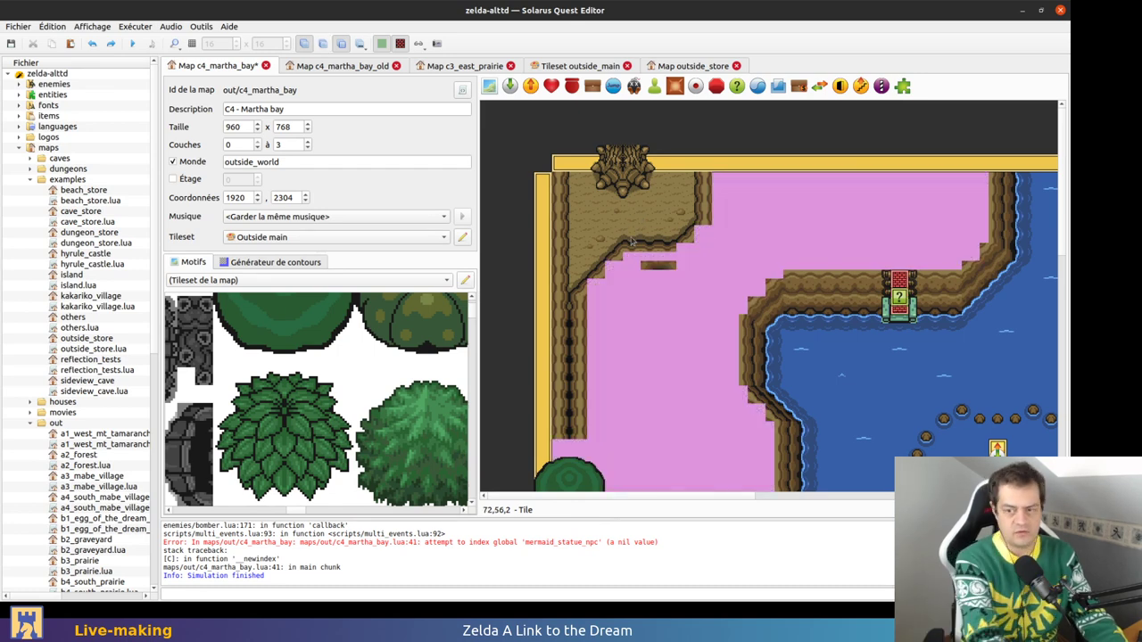
{"action": "key", "text": "1"}
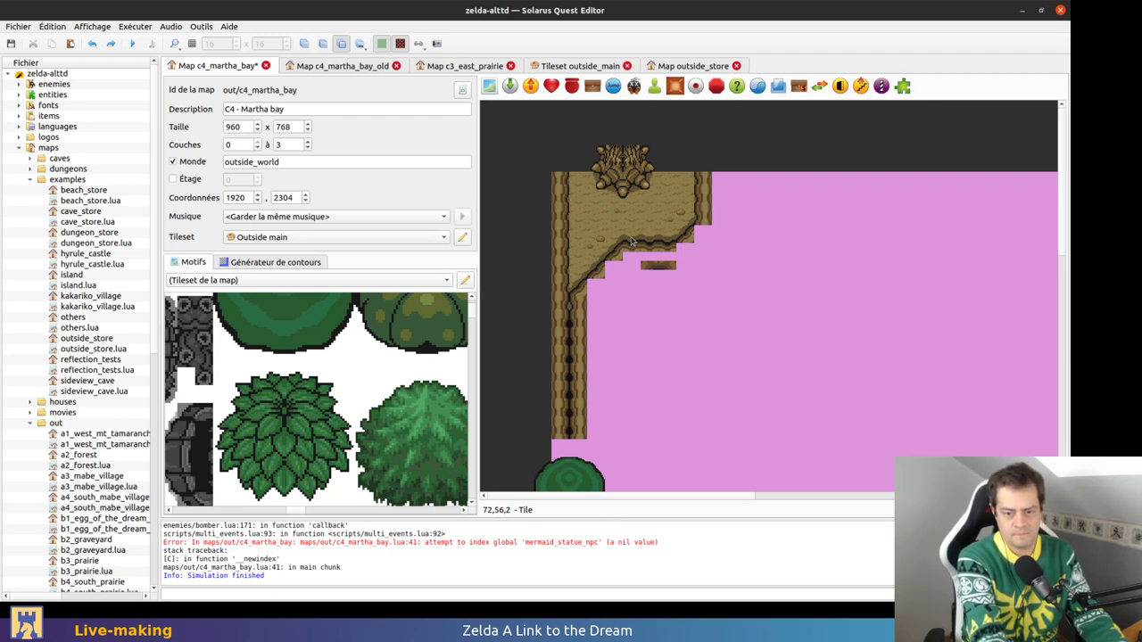
{"action": "left_click", "coordinate": [57, 29]}
{"action": "left_click", "coordinate": [876, 311]}
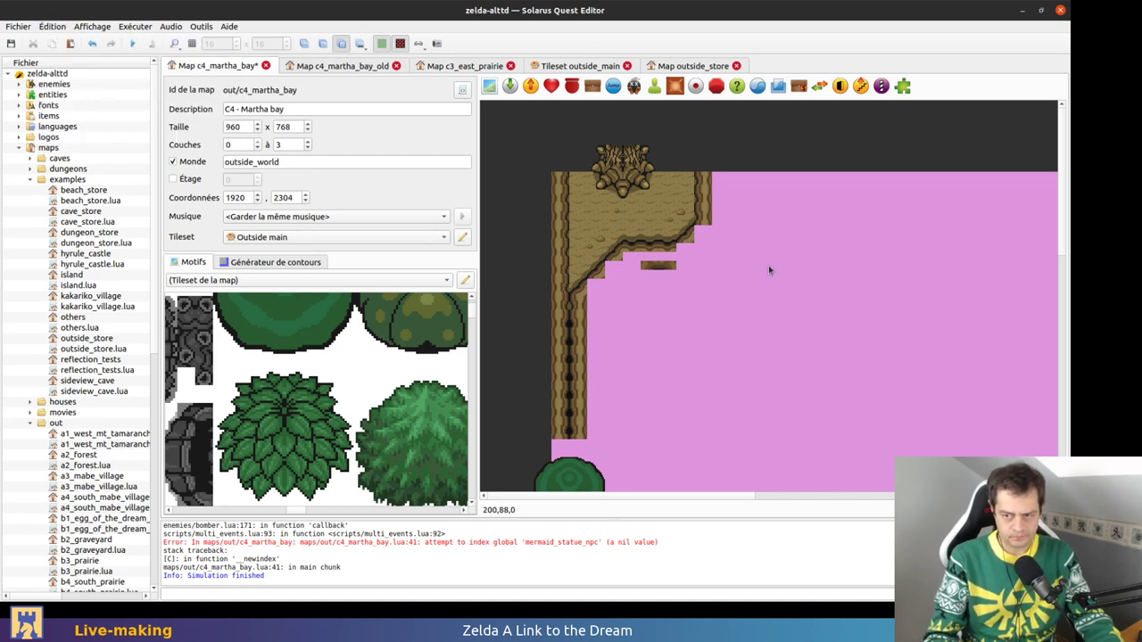
{"action": "left_click", "coordinate": [361, 43]}
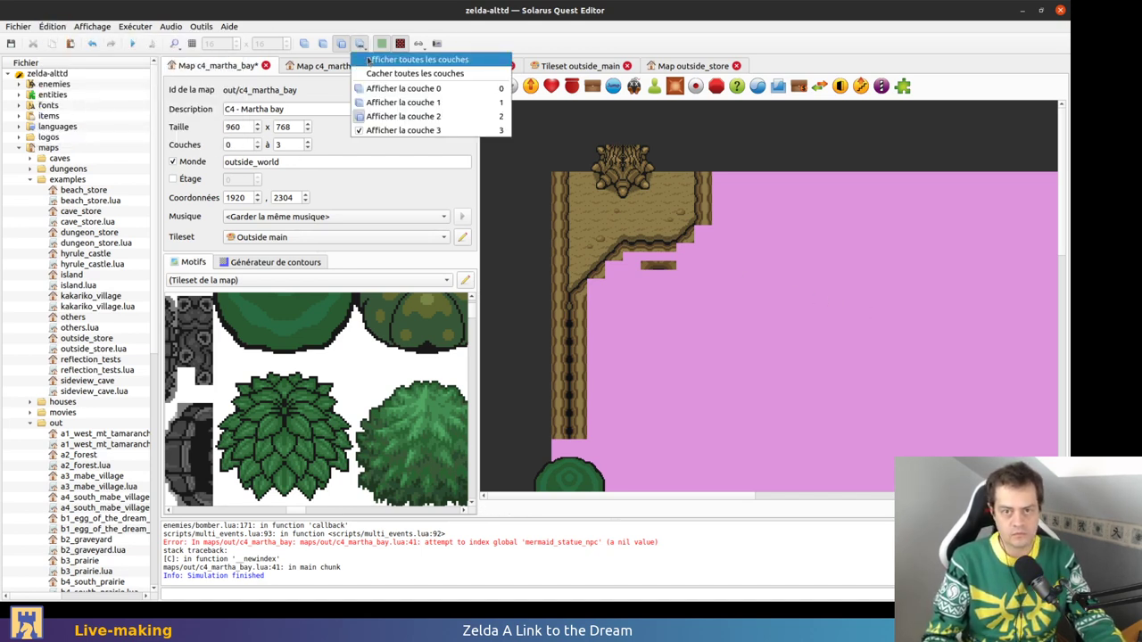
{"action": "left_click", "coordinate": [393, 57]}
Delete the 16 x 40 wall on layer 1 at the northwest cave entrance, and save the map
{"action": "left_click_drag", "start_coordinate": [658, 299], "coordinate": [670, 380]}
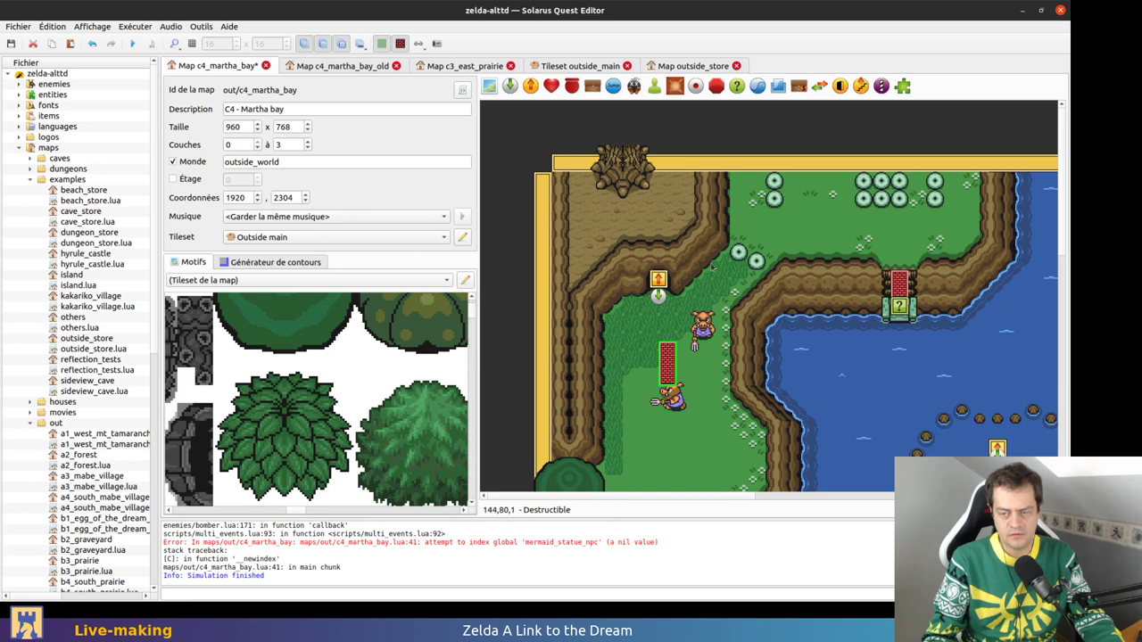
{"action": "double_click", "coordinate": [673, 352]}
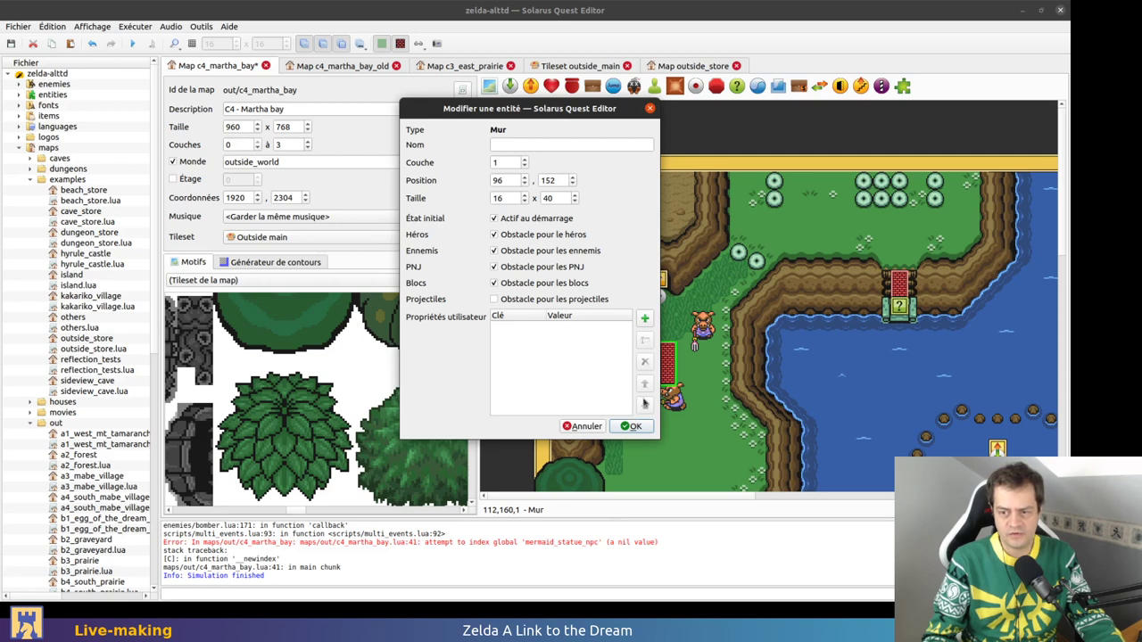
{"action": "left_click", "coordinate": [631, 426]}
{"action": "key", "text": "Delete"}
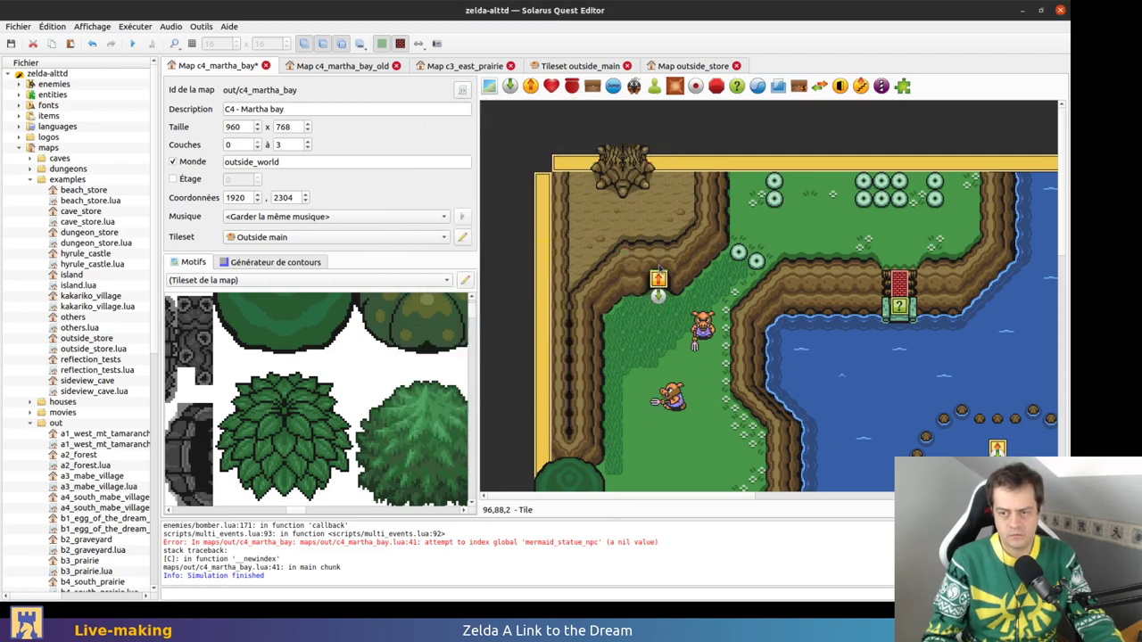
{"action": "key", "text": "ctrl+s"}
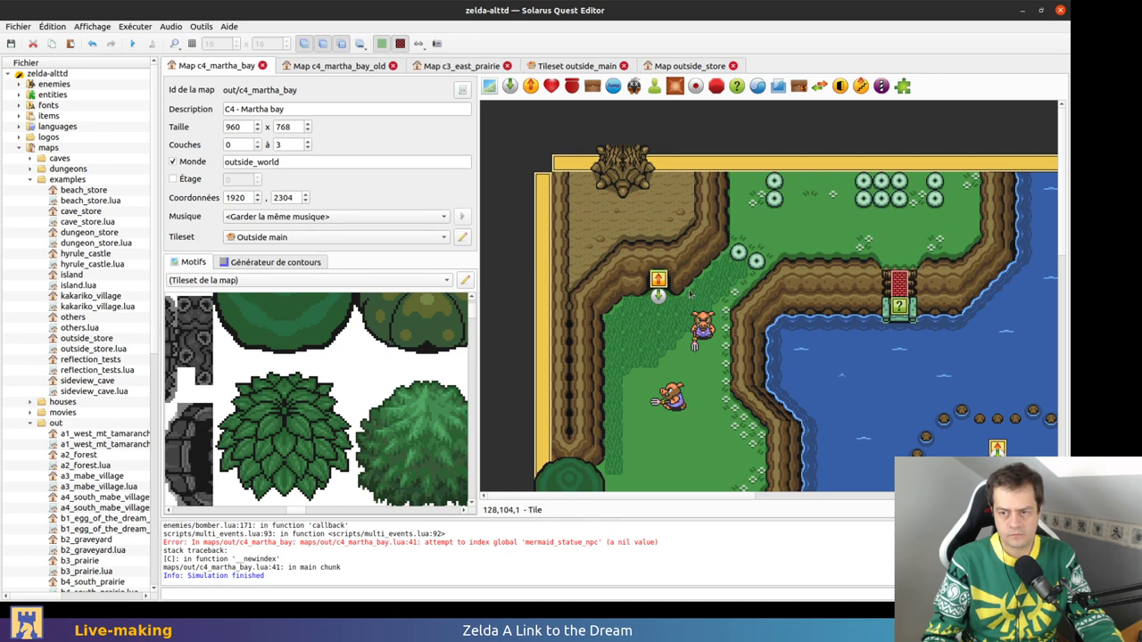
Try moving the cliff tiles directly above the northwest cave teleporter, and undo the moves
{"action": "key", "text": "1"}
{"action": "key", "text": "1"}
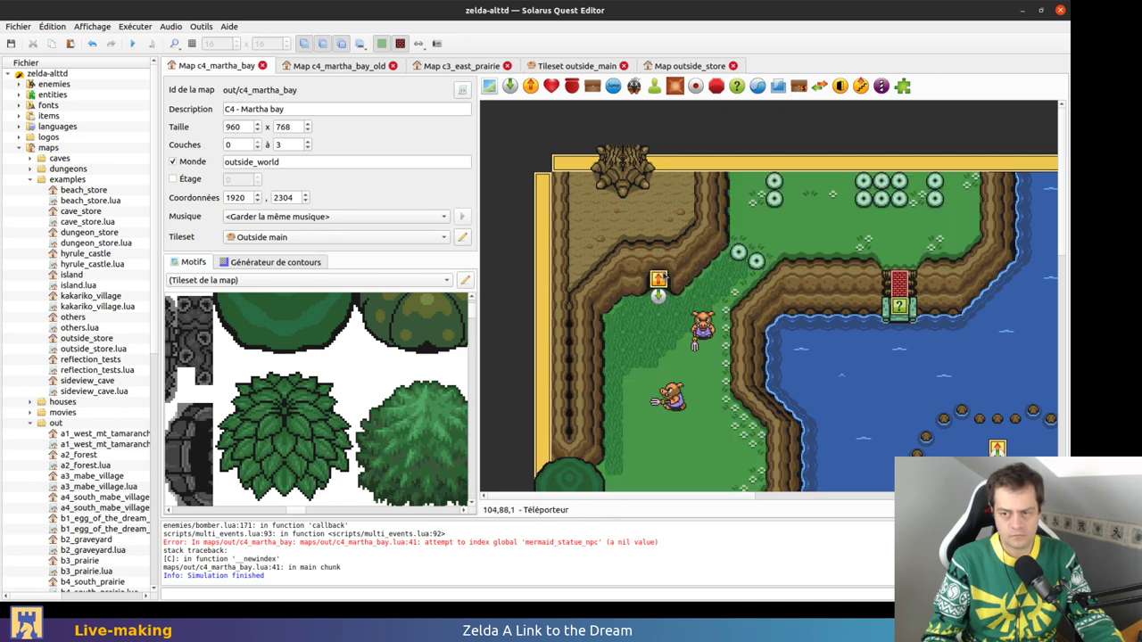
{"action": "left_click_drag", "start_coordinate": [662, 259], "coordinate": [688, 339]}
{"action": "right_click", "coordinate": [657, 263]}
{"action": "left_click", "coordinate": [687, 259]}
{"action": "key", "text": "ctrl+z"}
{"action": "key", "text": "ctrl+z"}
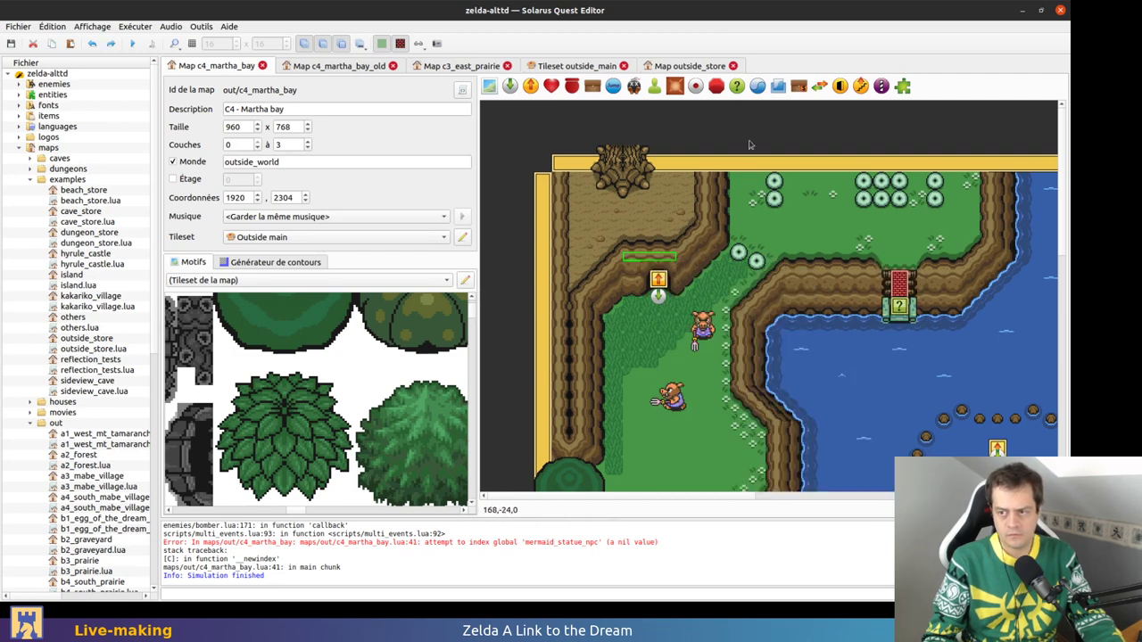
Resize the grass near the easternmost cliff to cover the uncovered strip south of the owl-like tree's teleporter
{"action": "middle_click_drag", "start_coordinate": [955, 367], "coordinate": [505, 293]}
{"action": "scroll", "coordinate": [836, 299], "scroll_direction": "right", "scroll_amount": 4}
{"action": "scroll", "coordinate": [836, 299], "scroll_direction": "up", "scroll_amount": 2}
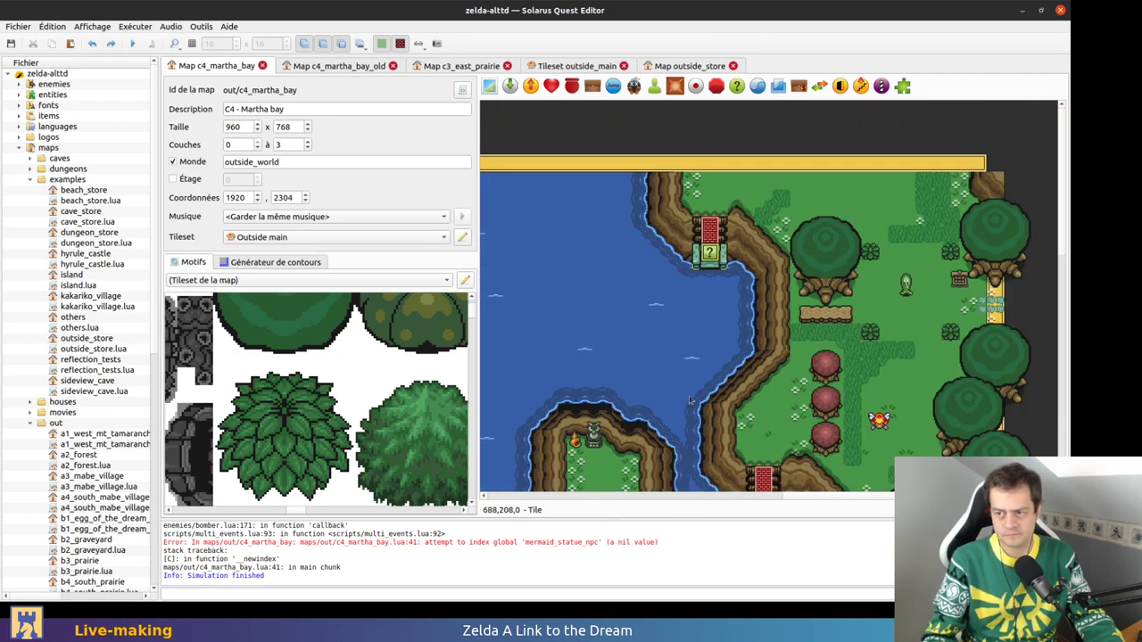
{"action": "scroll", "coordinate": [901, 230], "scroll_direction": "down", "scroll_amount": 3}
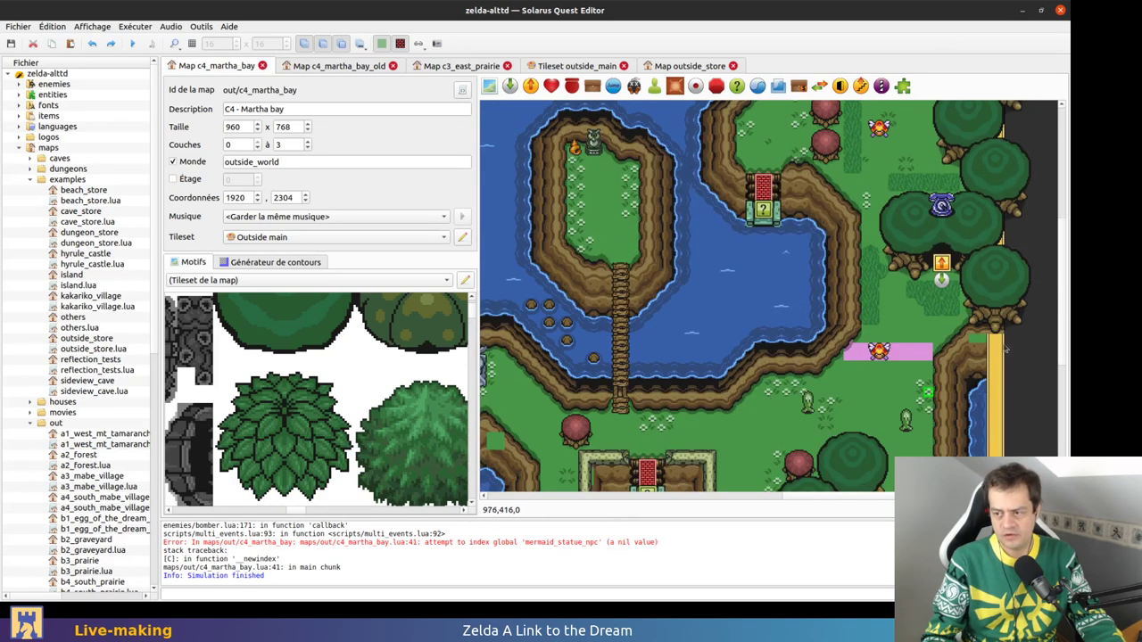
{"action": "scroll", "coordinate": [969, 373], "scroll_direction": "up", "scroll_amount": 1}
{"action": "key", "text": "r"}
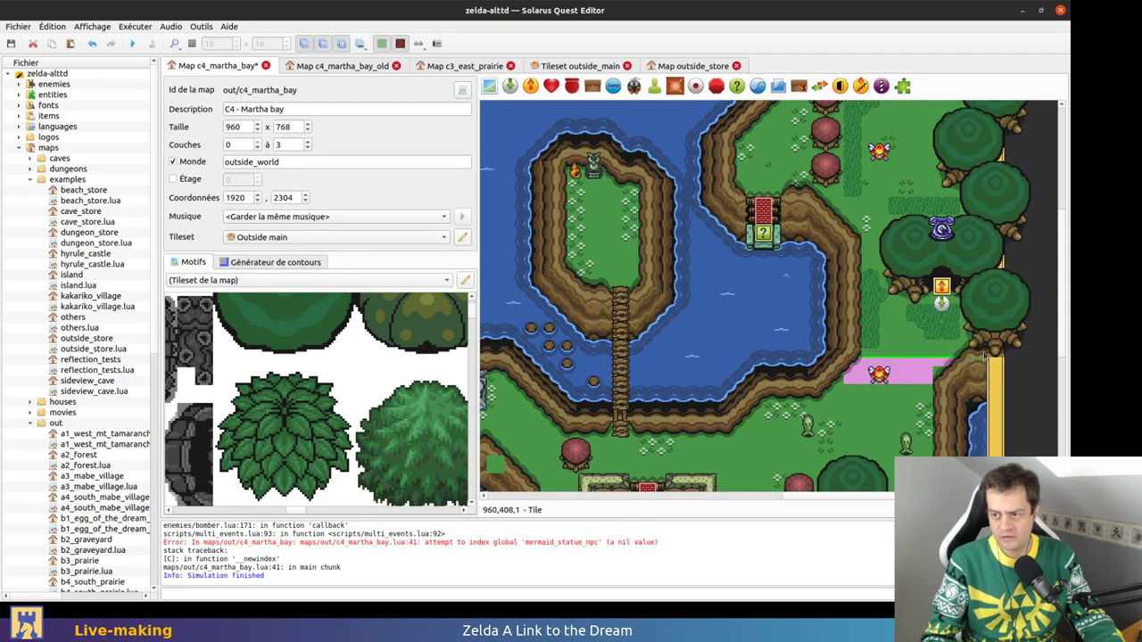
{"action": "left_click_drag", "start_coordinate": [989, 354], "coordinate": [909, 394]}
{"action": "key", "text": "ctrl+v"}
{"action": "middle_click_drag", "start_coordinate": [869, 405], "coordinate": [1069, 266]}
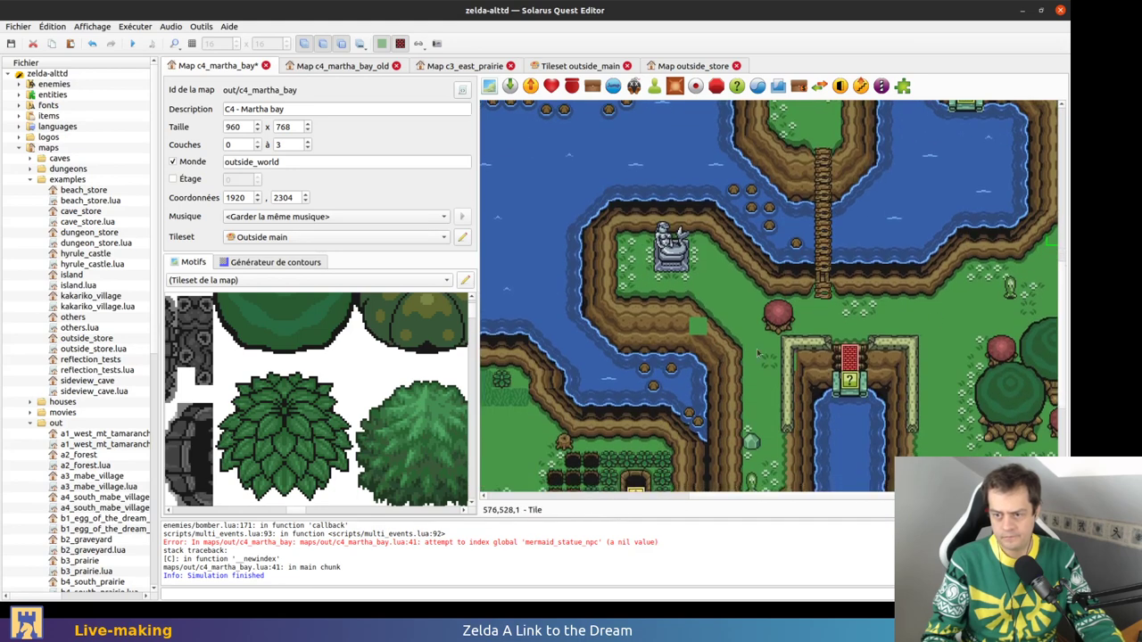
Resize the stray grass tile off the cliff southeast of the mermaid statue, and save the map
{"action": "left_click", "coordinate": [701, 331]}
{"action": "left_click", "coordinate": [706, 327]}
{"action": "key", "text": "r"}
{"action": "left_click", "coordinate": [703, 312]}
{"action": "key", "text": "ctrl+s"}
Resize the stray grass tile off the southeastern cliff corner using the 16 x 16 grid, and save the map
{"action": "key", "text": "ctrl+g"}
{"action": "middle_click_drag", "start_coordinate": [891, 373], "coordinate": [739, 224]}
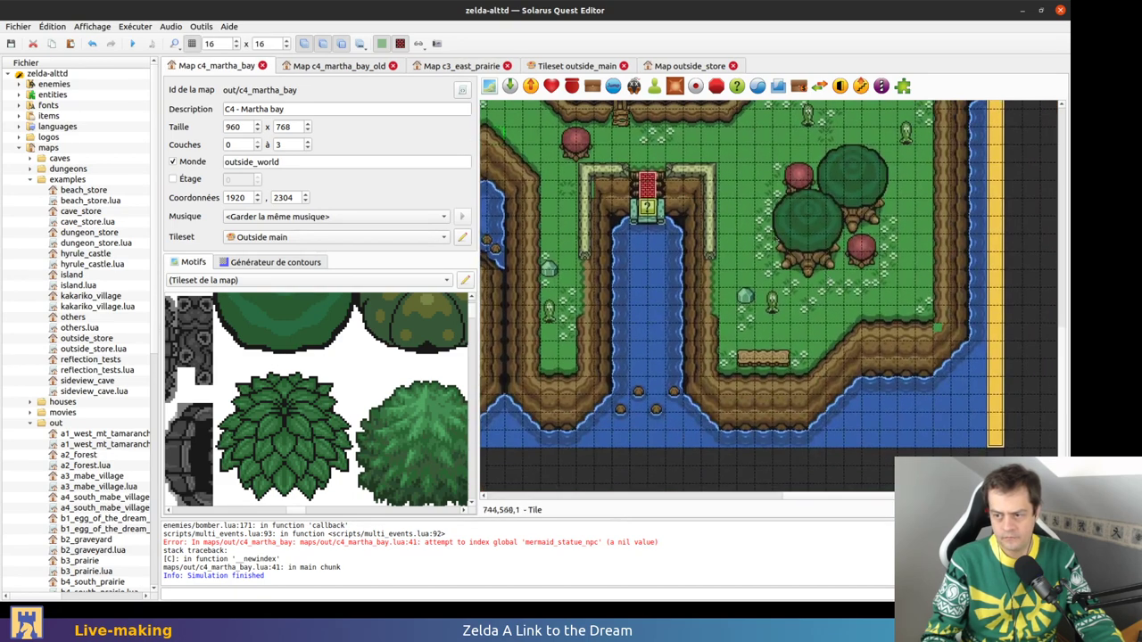
{"action": "scroll", "coordinate": [963, 339], "scroll_direction": "up", "scroll_amount": 1, "text": "ctrl"}
{"action": "left_click", "coordinate": [915, 324]}
{"action": "key", "text": "r"}
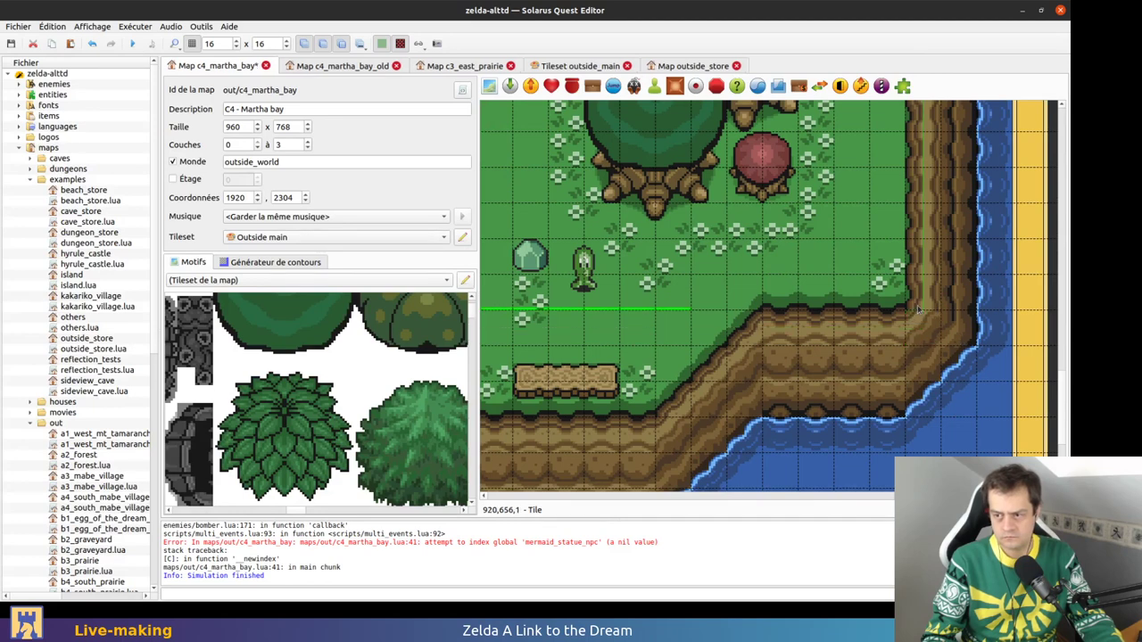
{"action": "key", "text": "Escape"}
{"action": "scroll", "coordinate": [646, 307], "scroll_direction": "down", "scroll_amount": 1, "text": "ctrl"}
{"action": "key", "text": "ctrl+s"}
{"action": "key", "text": "ctrl+g"}
{"action": "scroll", "coordinate": [658, 343], "scroll_direction": "down", "scroll_amount": 3, "text": "ctrl"}
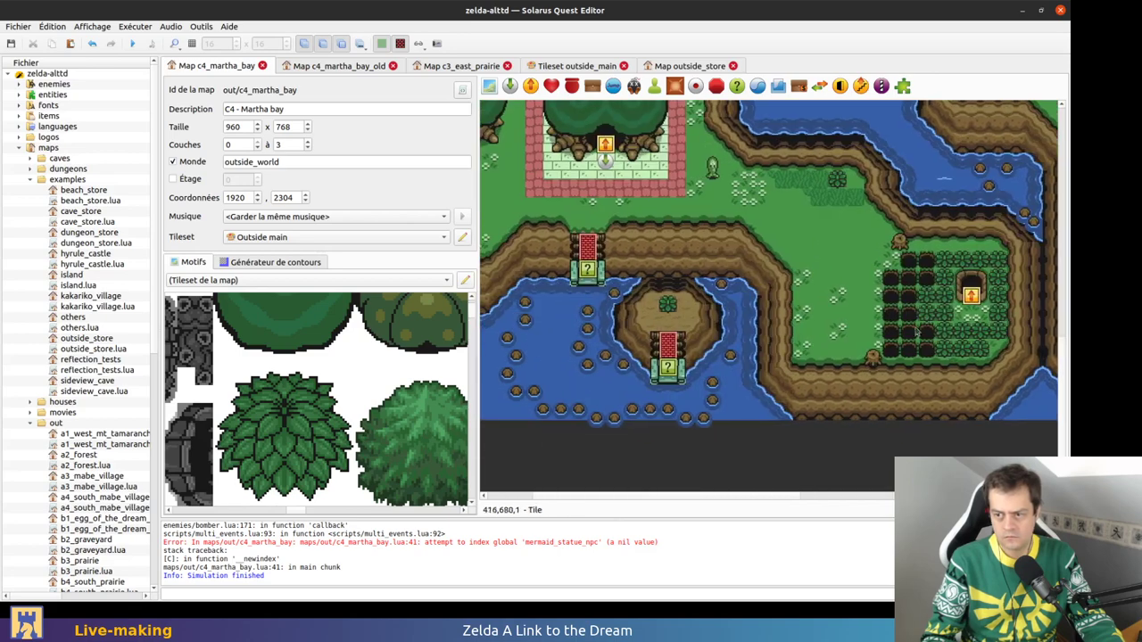
{"action": "scroll", "coordinate": [897, 403], "scroll_direction": "up", "scroll_amount": 3}
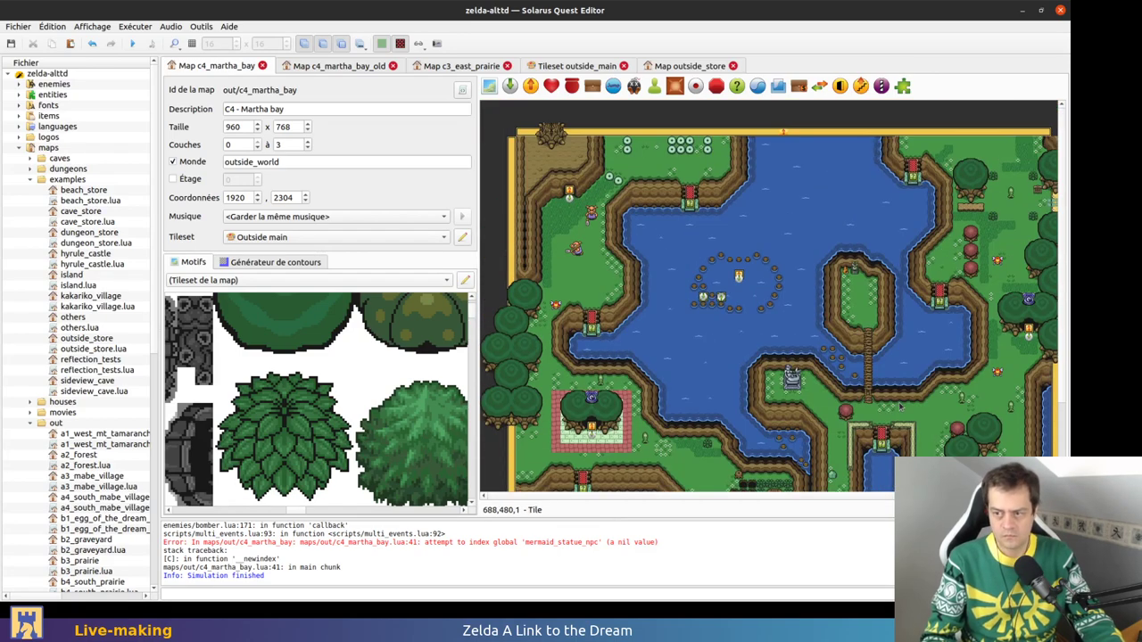
{"action": "scroll", "coordinate": [944, 396], "scroll_direction": "right", "scroll_amount": 1}
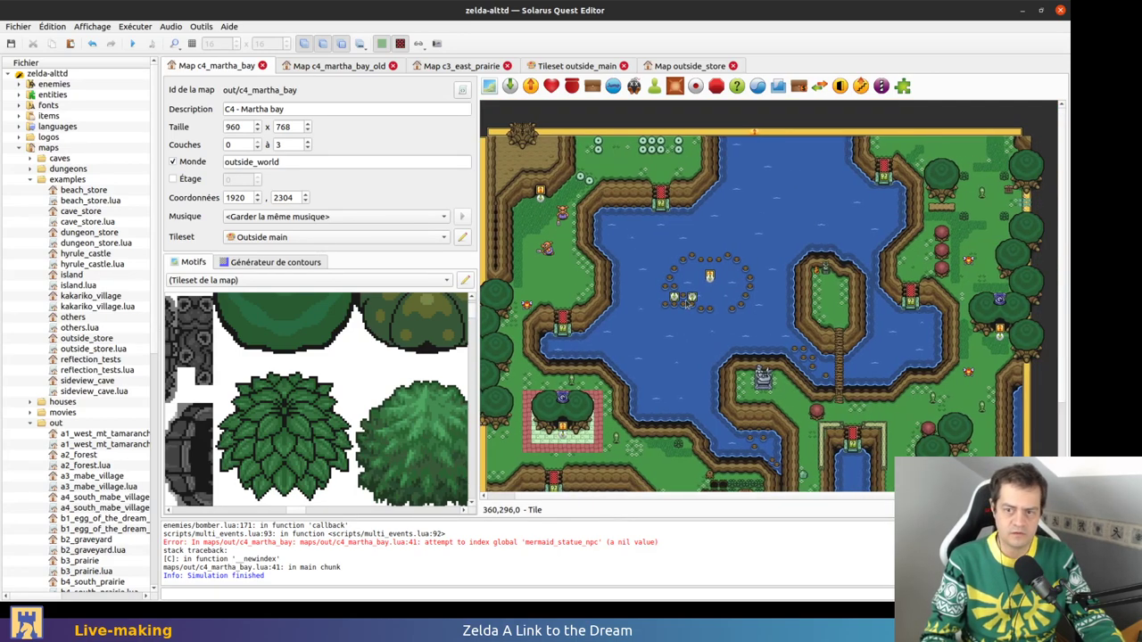
Run the quest from the editor and move the game window so the map's eastern half stays visible
{"action": "left_click", "coordinate": [132, 43]}
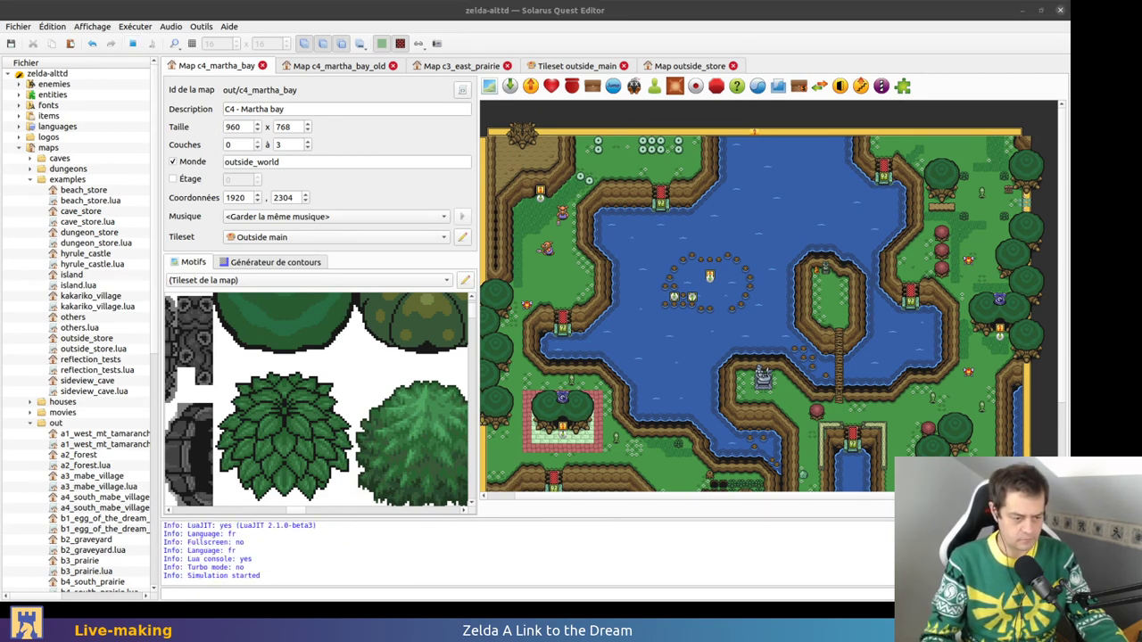
{"action": "left_click_drag", "start_coordinate": [0, 374], "coordinate": [506, 185]}
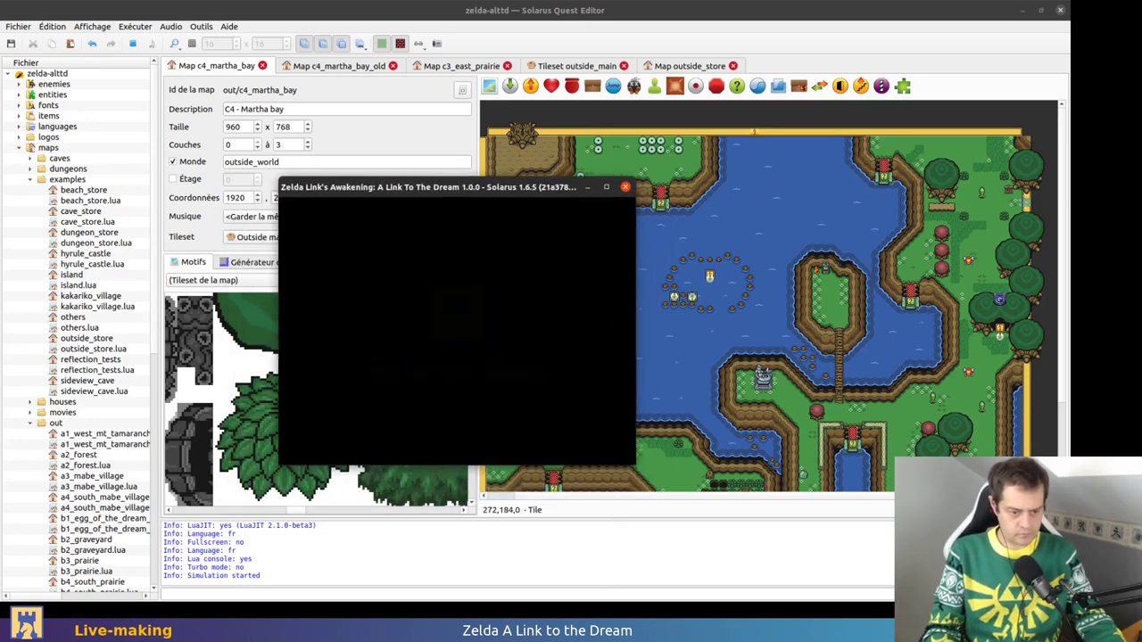
{"action": "left_click_drag", "start_coordinate": [502, 198], "coordinate": [590, 194]}
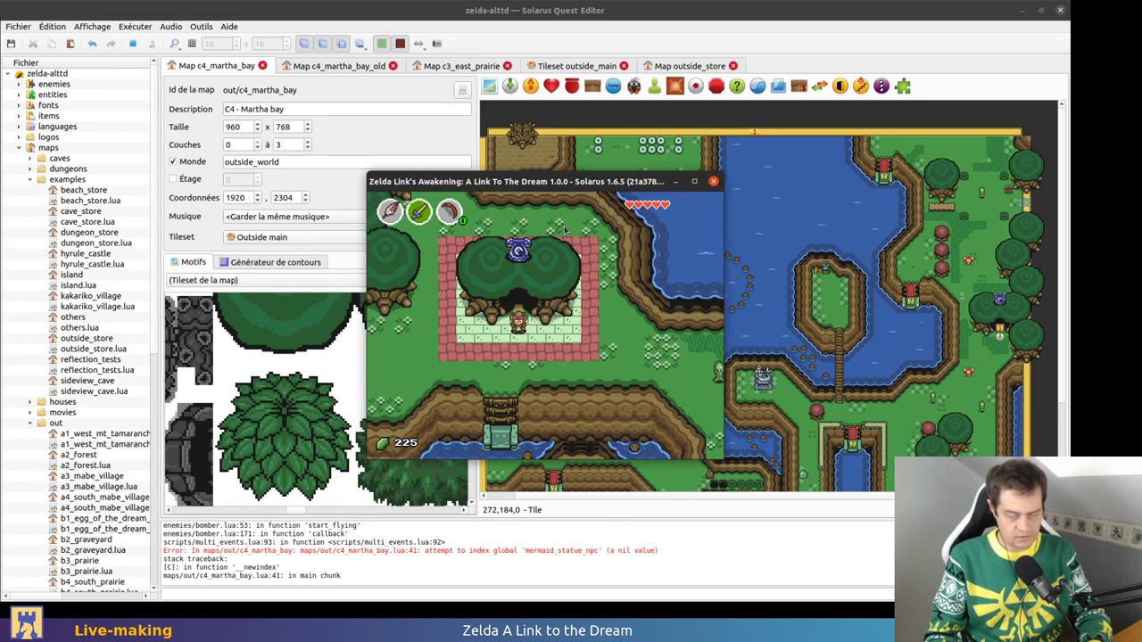
Playtest the southwestern bay's ladders by swimming to the small island, climbing onto it and returning to the shore
{"action": "key", "text": "Down"}
{"action": "key", "text": "Down"}
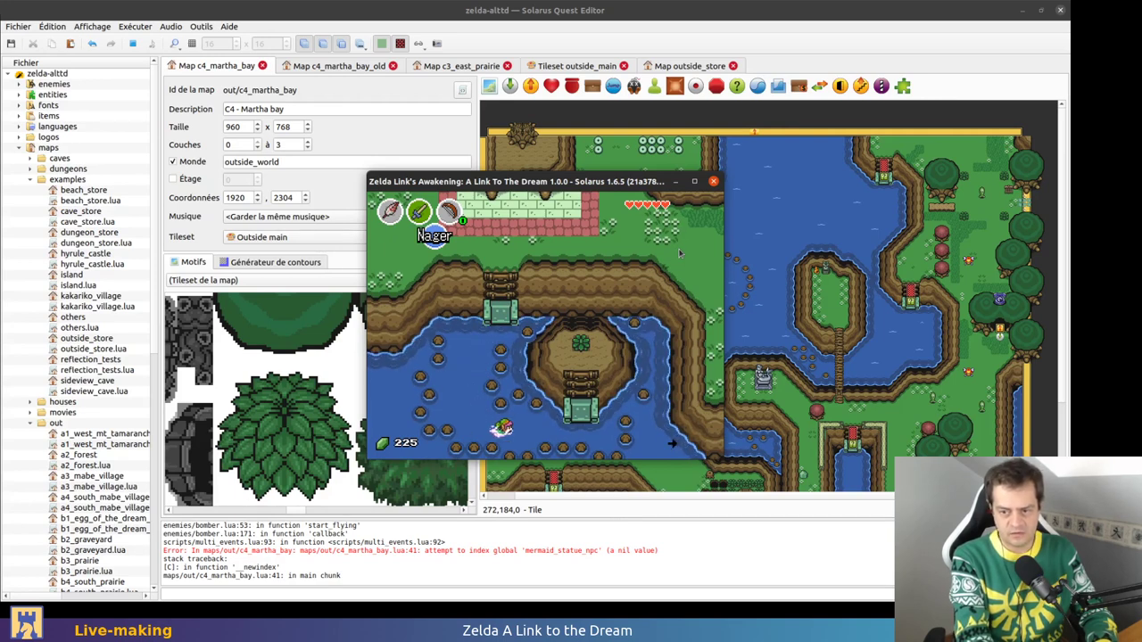
{"action": "key", "text": "Right"}
{"action": "key", "text": "Up"}
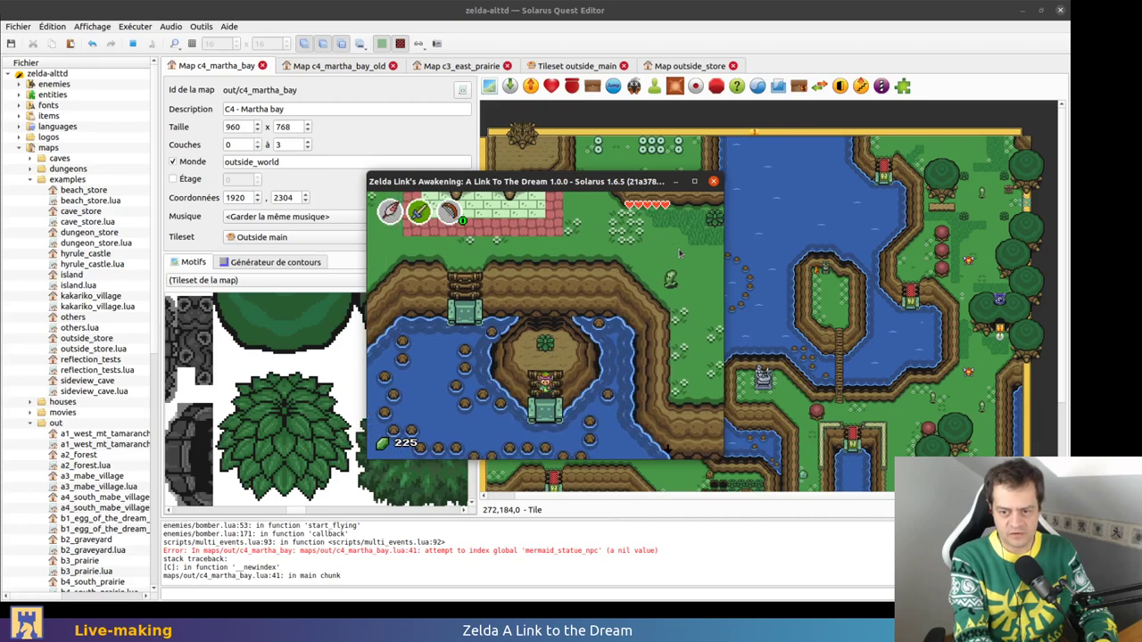
{"action": "key", "text": "Left"}
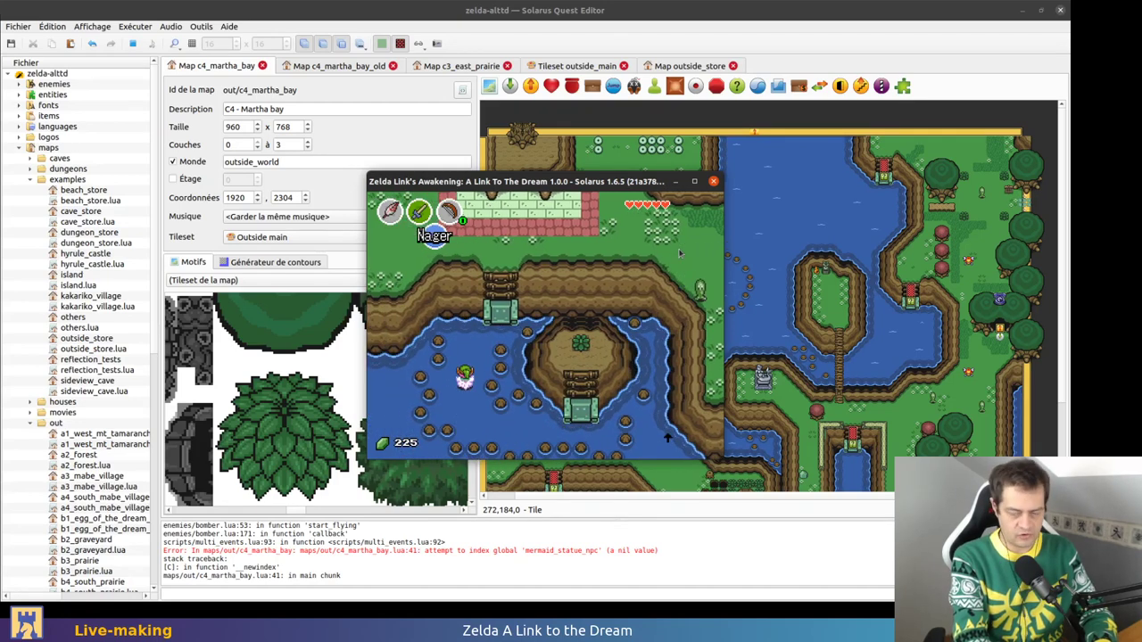
{"action": "key", "text": "Up"}
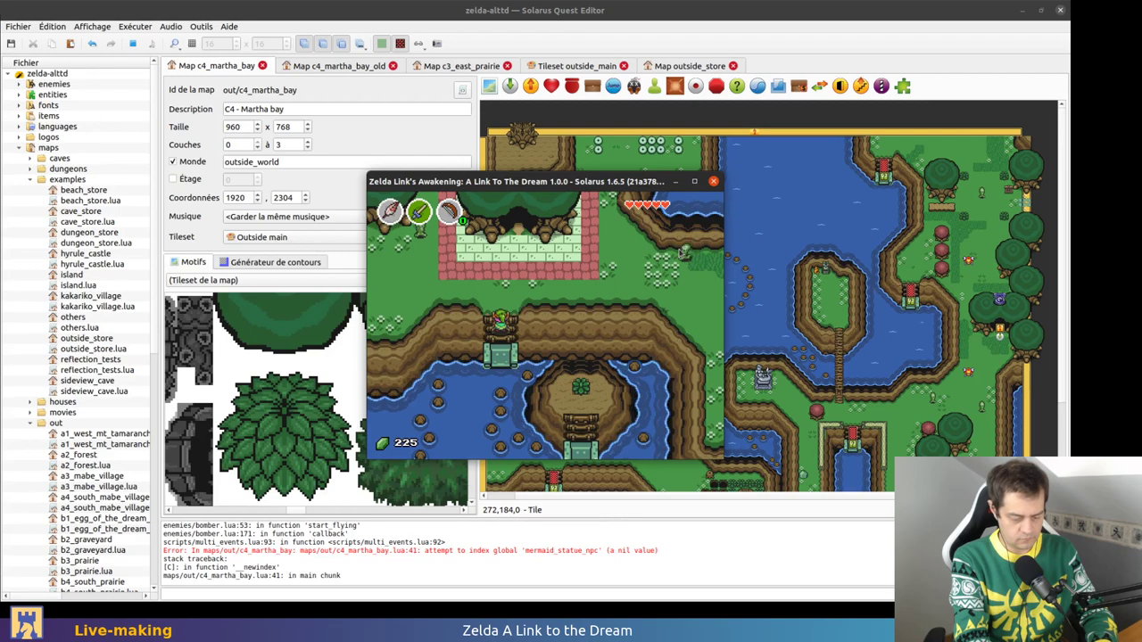
Walk north past the telephone tree and test climbing the ladder on the bay's west shore
{"action": "key", "text": "Up"}
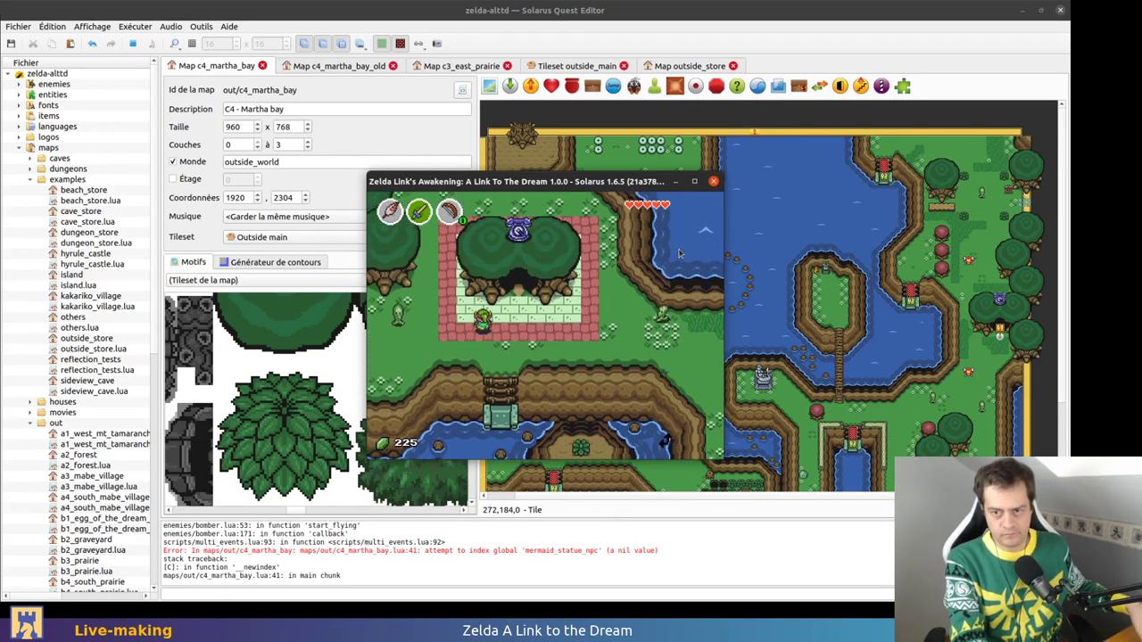
{"action": "key", "text": "Up"}
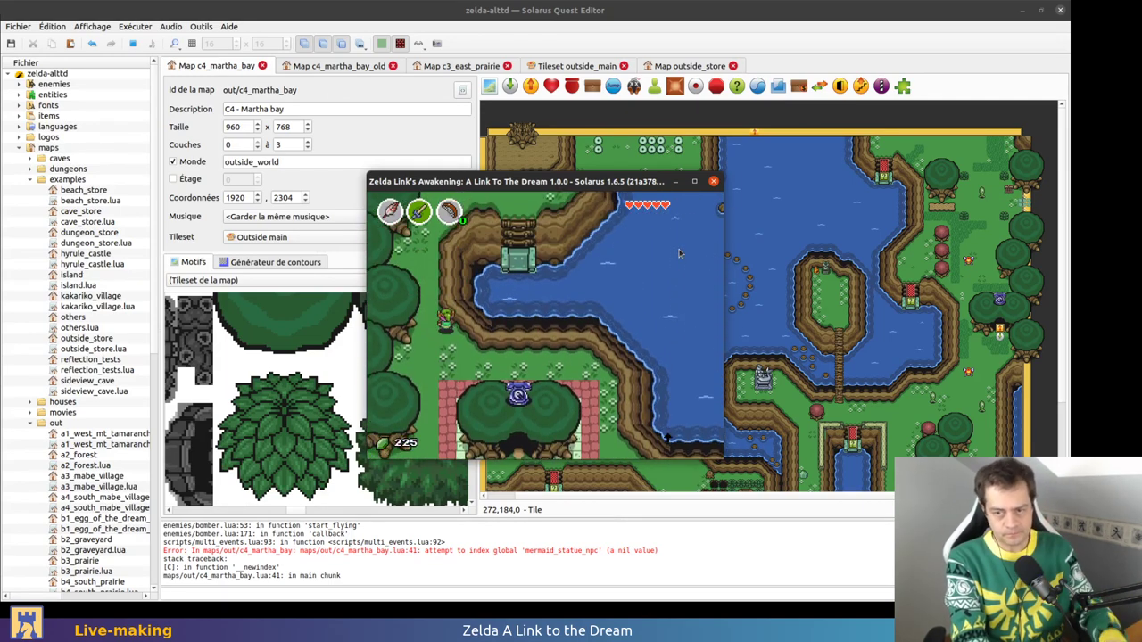
{"action": "key", "text": "Up"}
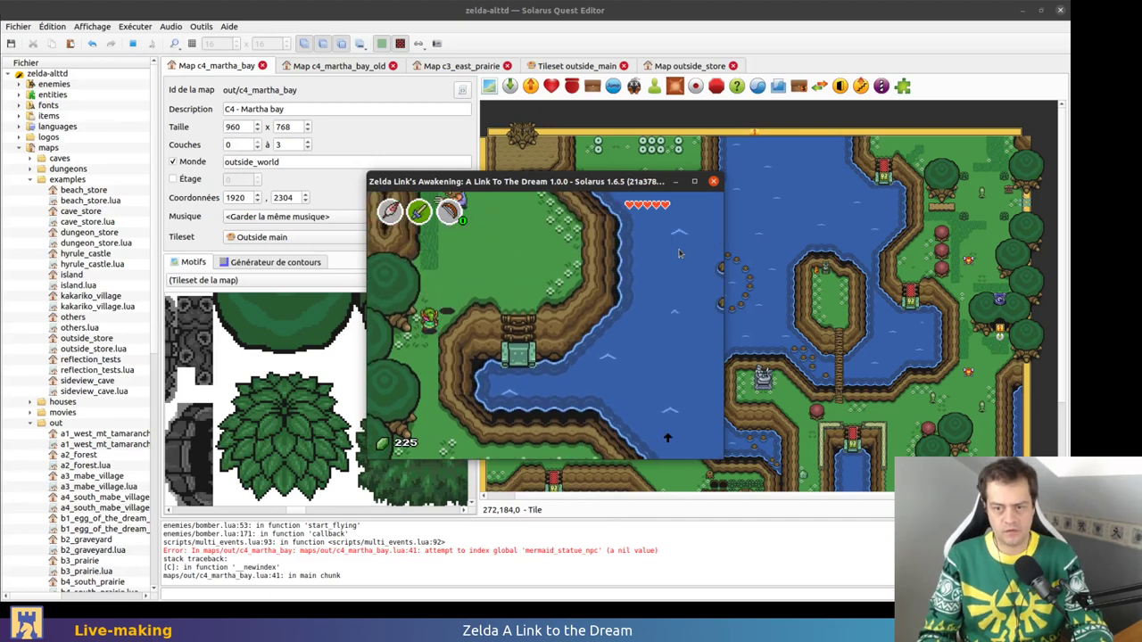
{"action": "key", "text": "Down"}
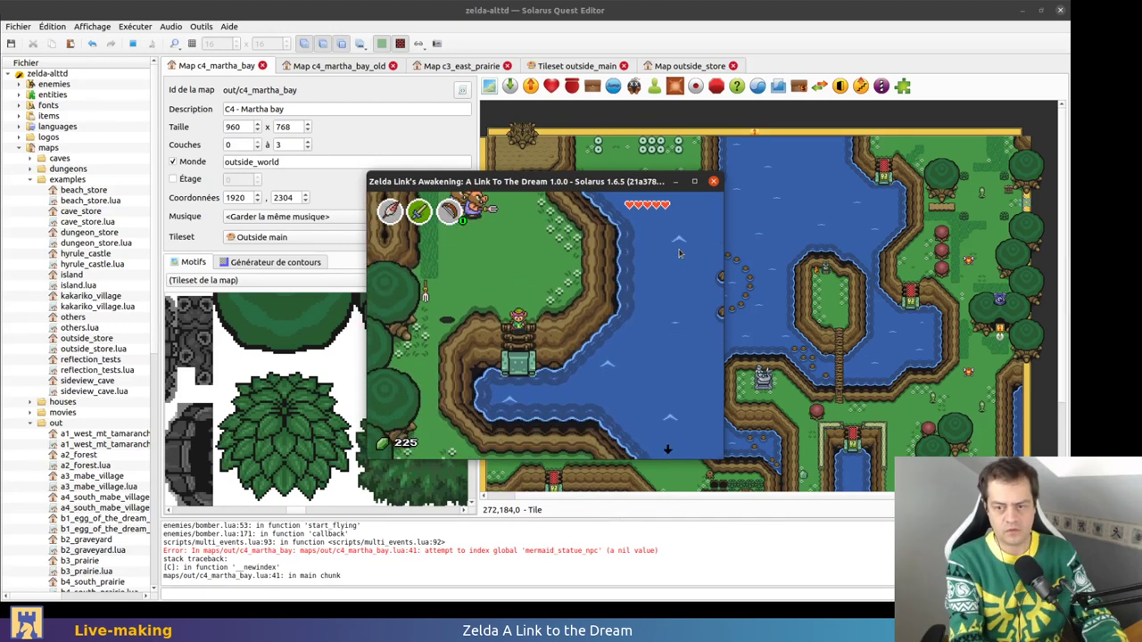
{"action": "key", "text": "Right"}
{"action": "key", "text": "Left"}
{"action": "key", "text": "Up"}
{"action": "key", "text": "Up"}
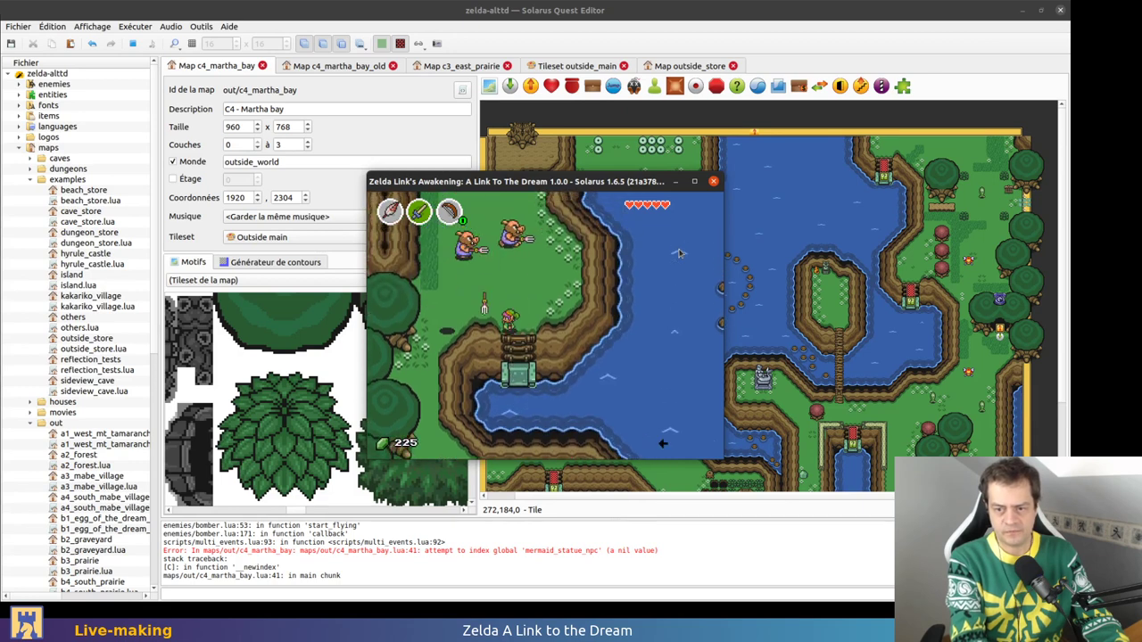
Walk past the pig enemies to the northern shore's ladder and test going down it into the water
{"action": "key", "text": "Up"}
{"action": "key", "text": "Right"}
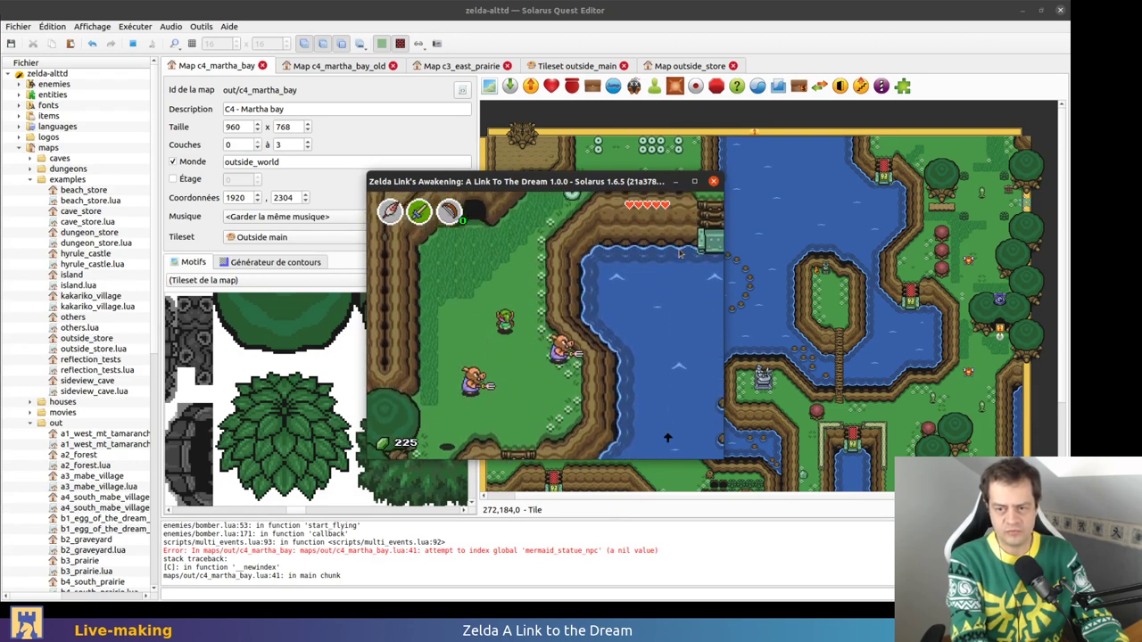
{"action": "key", "text": "Right"}
{"action": "key", "text": "Up"}
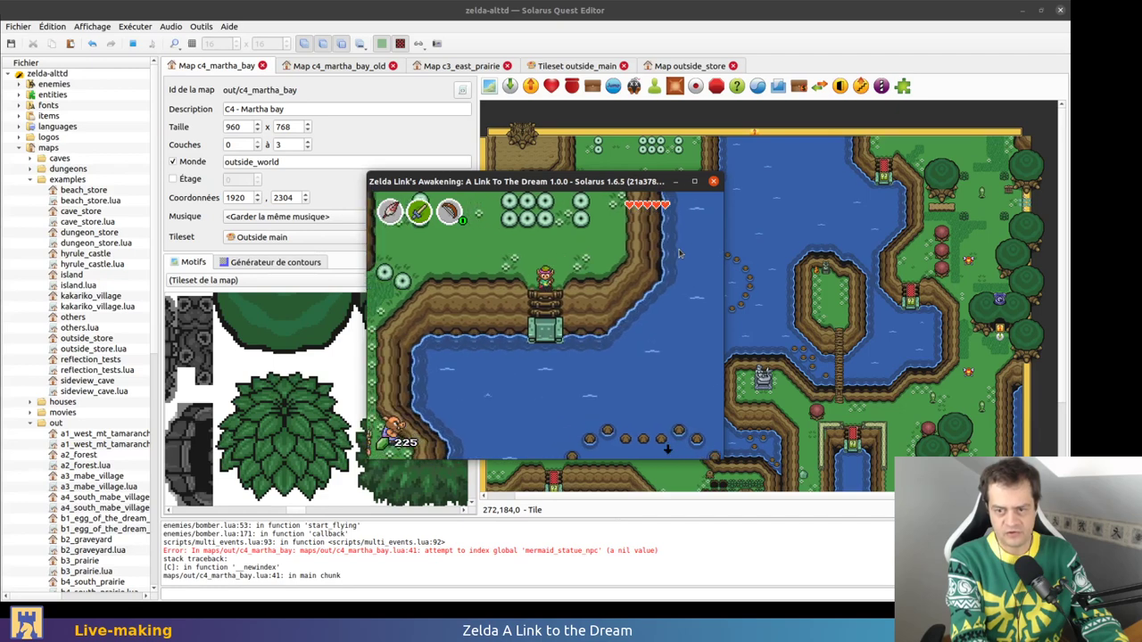
{"action": "key", "text": "Up"}
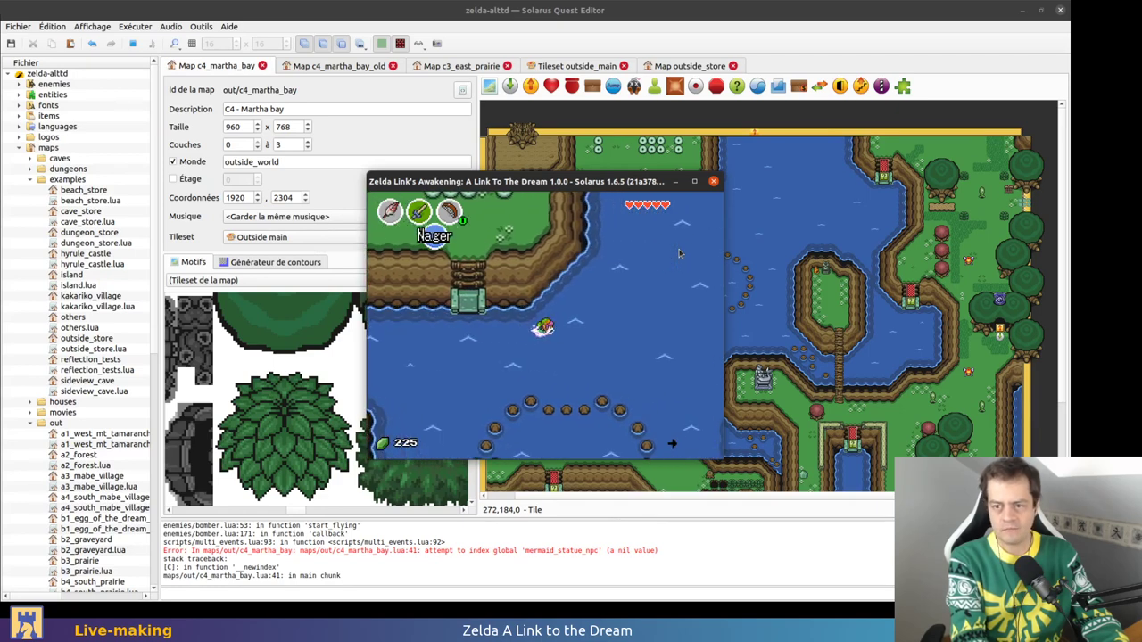
Swim across the bay to the northeastern shore and test the ladder there
{"action": "key", "text": "Left"}
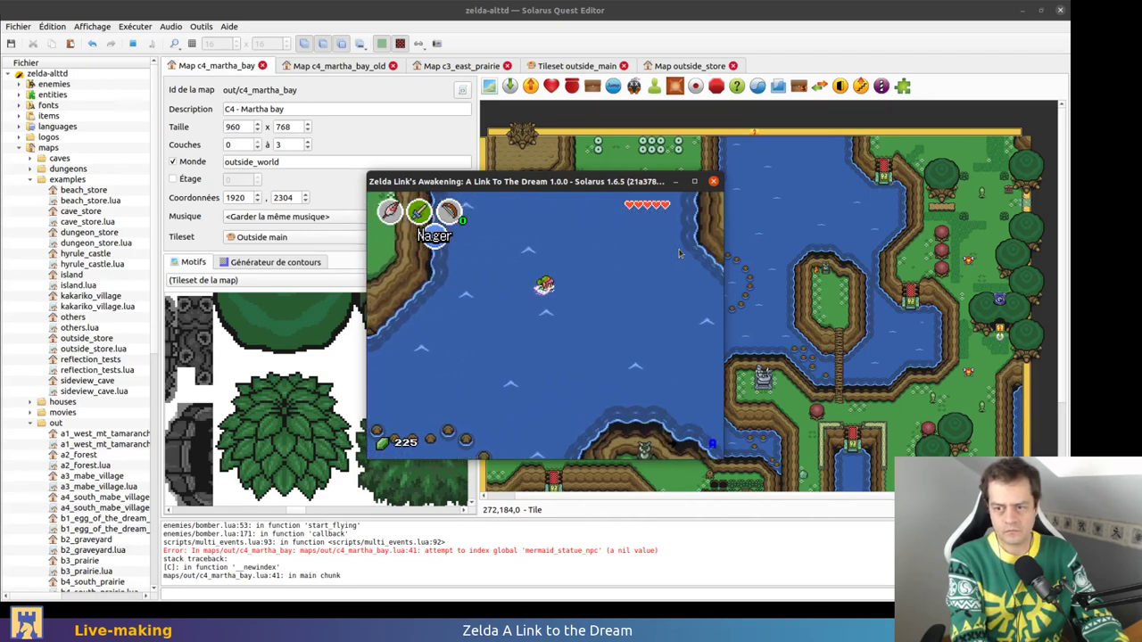
{"action": "key", "text": "Right"}
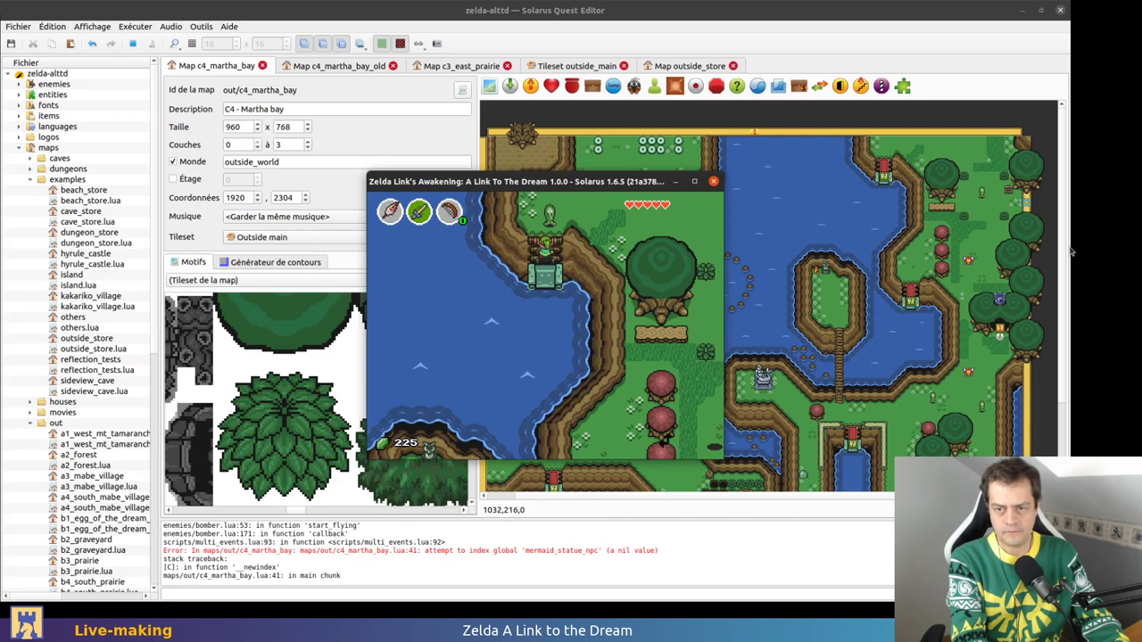
{"action": "key", "text": "Down"}
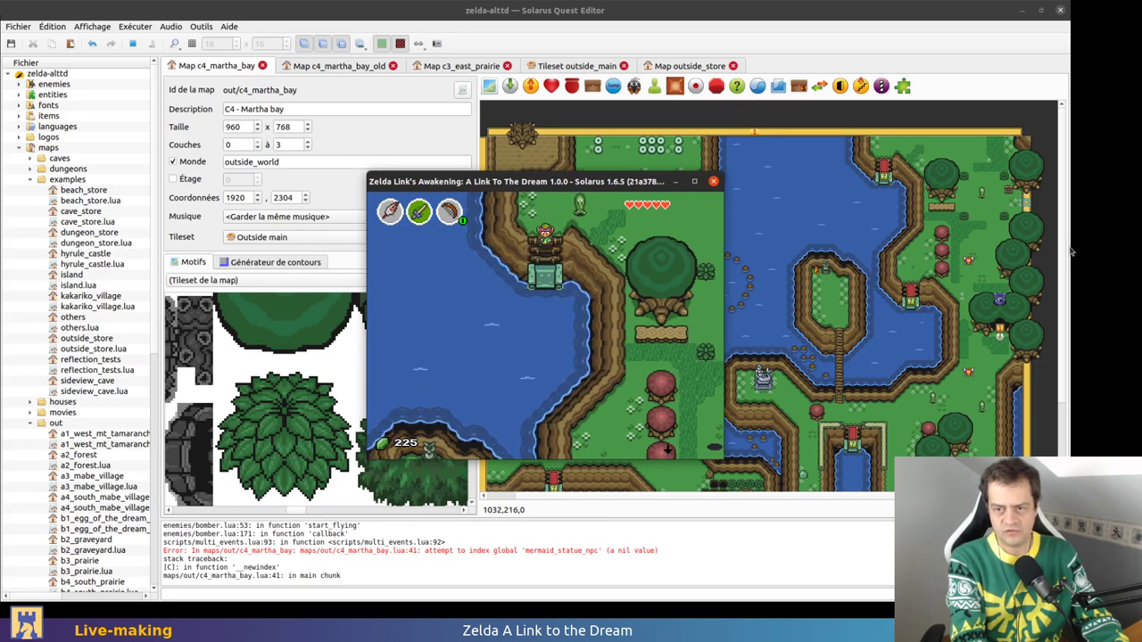
Swim to the eastern shore's ladder below the three red bushes and test climbing it in both directions
{"action": "key", "text": "Down"}
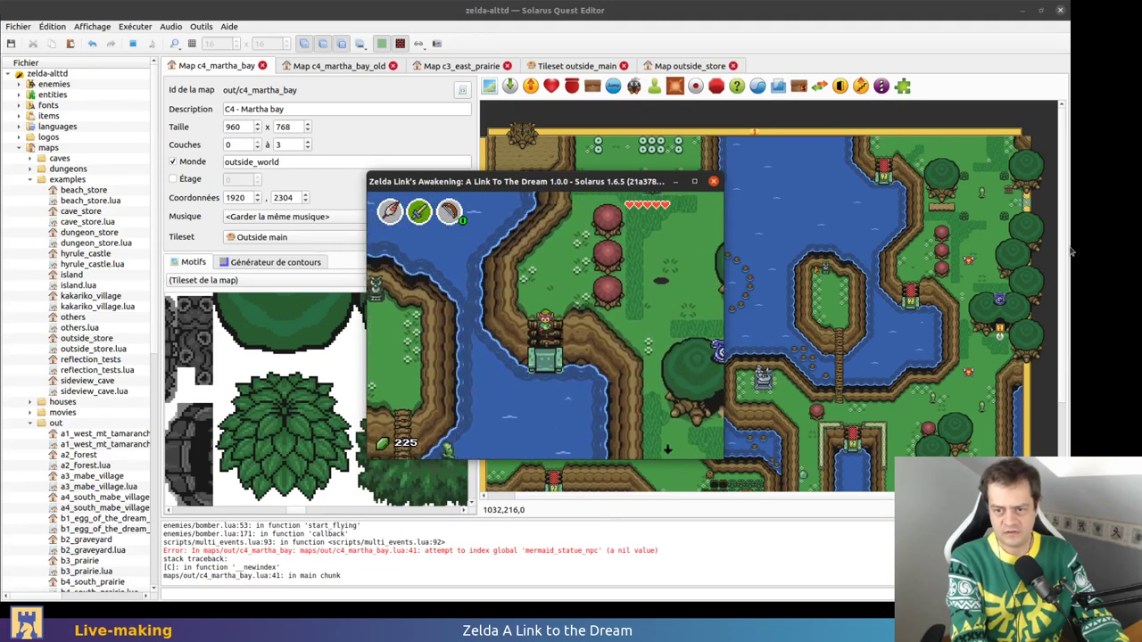
{"action": "key", "text": "Down"}
{"action": "key", "text": "space"}
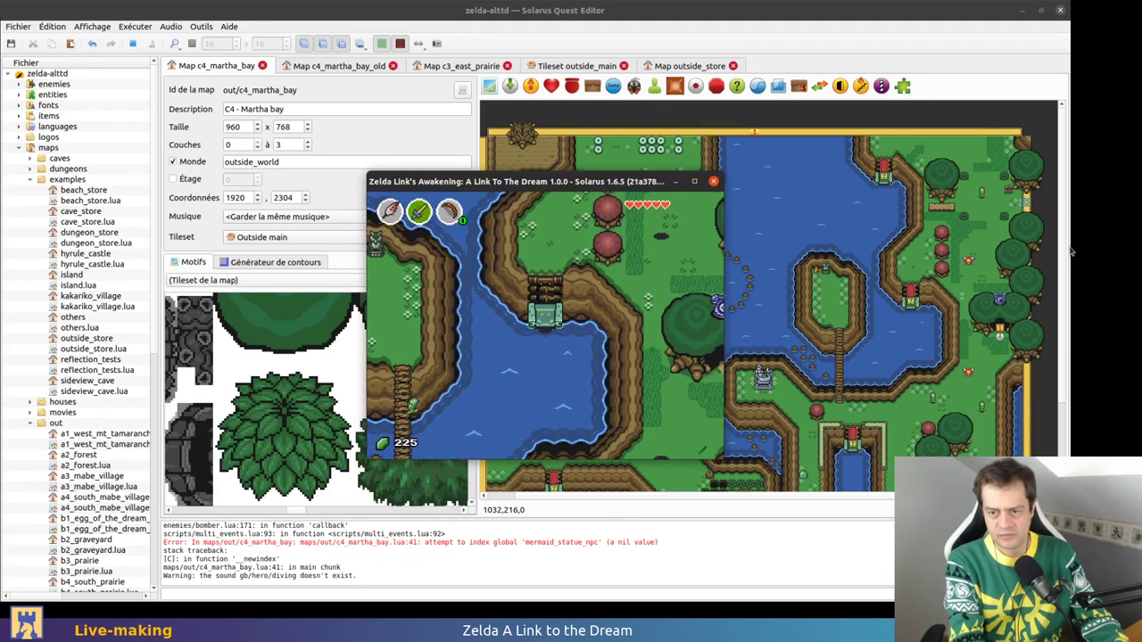
{"action": "key", "text": "Up"}
{"action": "key", "text": "Up"}
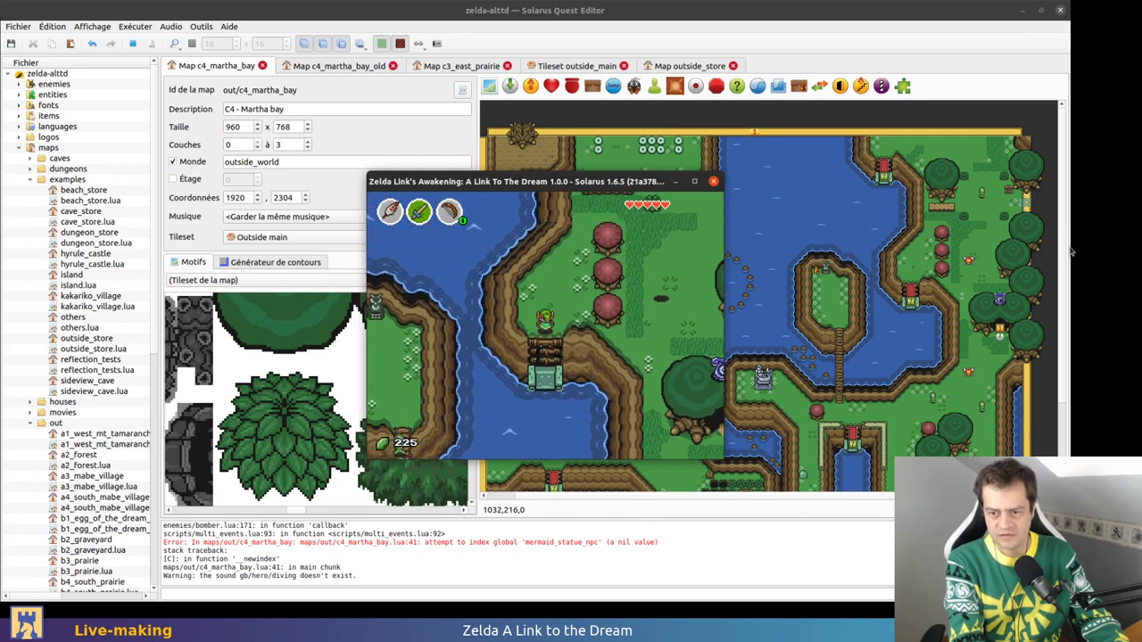
{"action": "key", "text": "Up"}
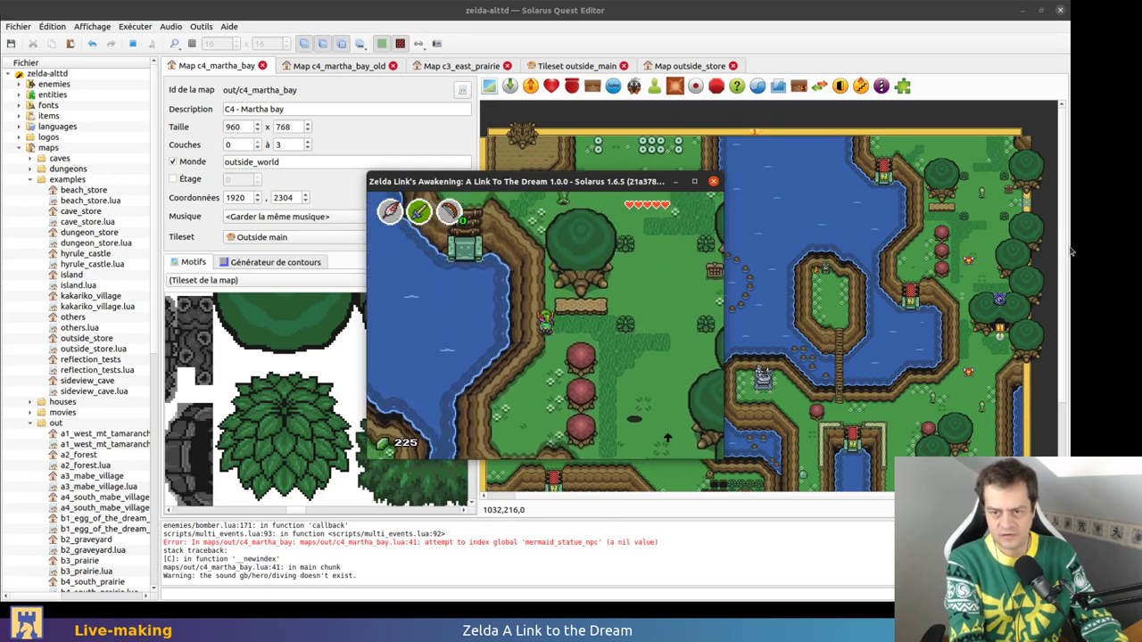
Test the bridge area and the narrow southern channel's ladder, dive in the channel, and close the game
{"action": "key", "text": "Down"}
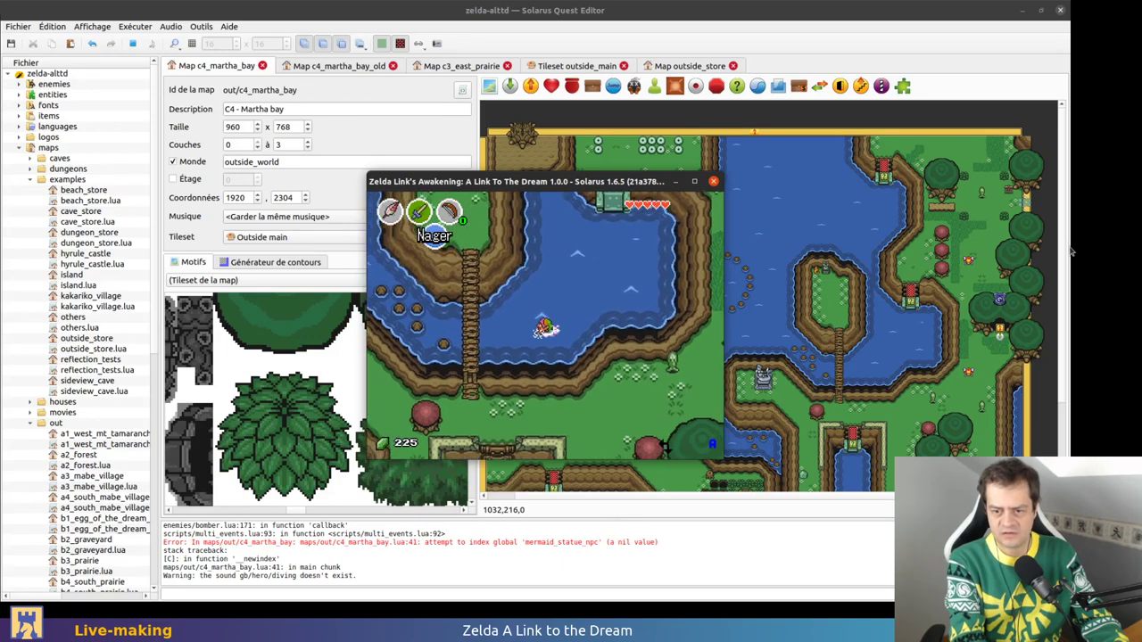
{"action": "key", "text": "Down"}
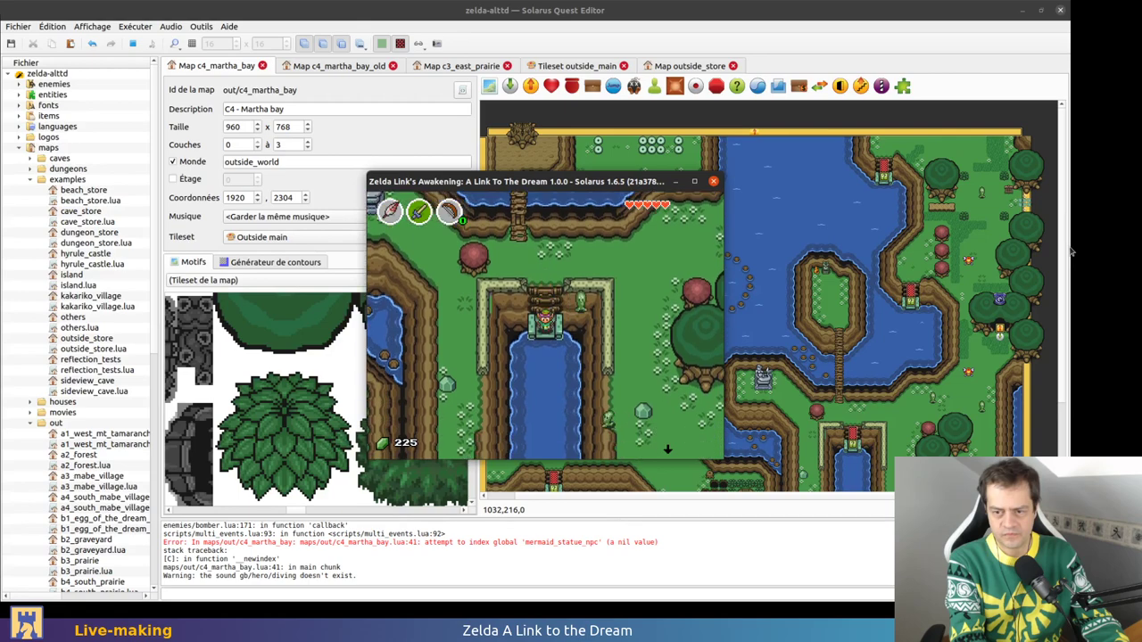
{"action": "key", "text": "space"}
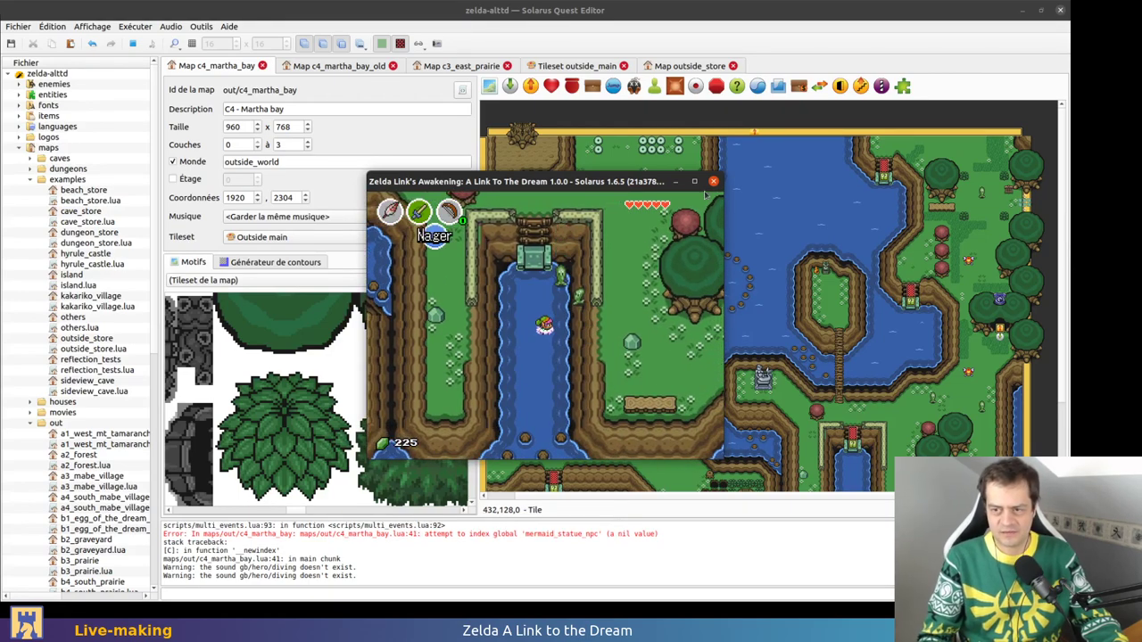
{"action": "left_click", "coordinate": [713, 182]}
Examine the cliff edges around the southern channel with layer 1 hidden, and with layer 0 hidden instead
{"action": "scroll", "coordinate": [707, 267], "scroll_direction": "down", "scroll_amount": 3}
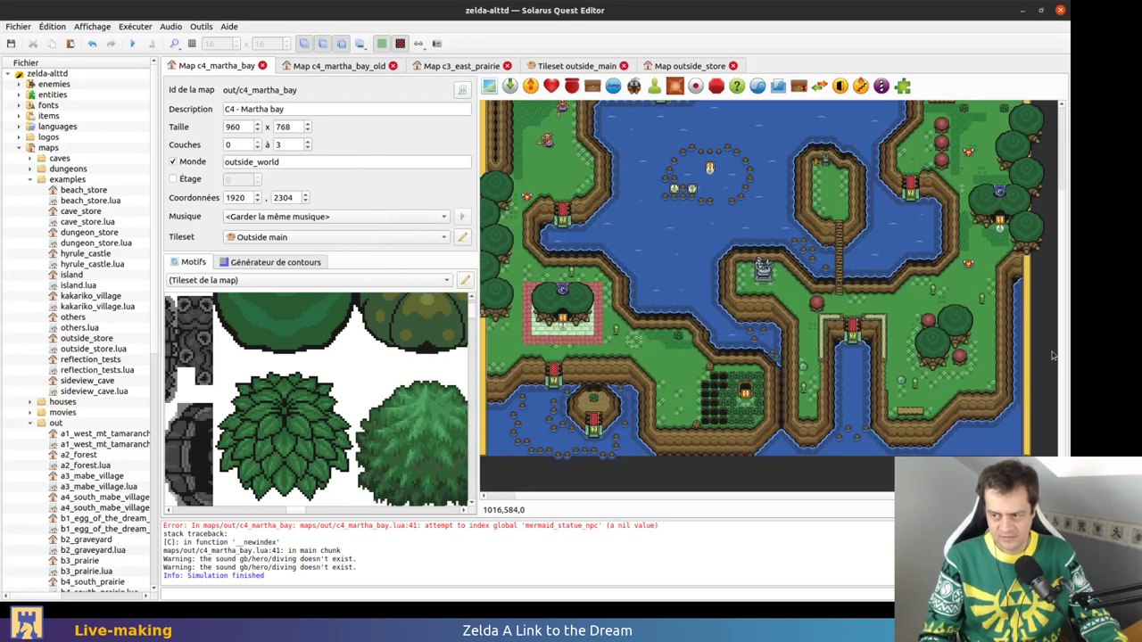
{"action": "key", "text": "1"}
{"action": "scroll", "coordinate": [919, 397], "scroll_direction": "up", "scroll_amount": 1, "text": "ctrl"}
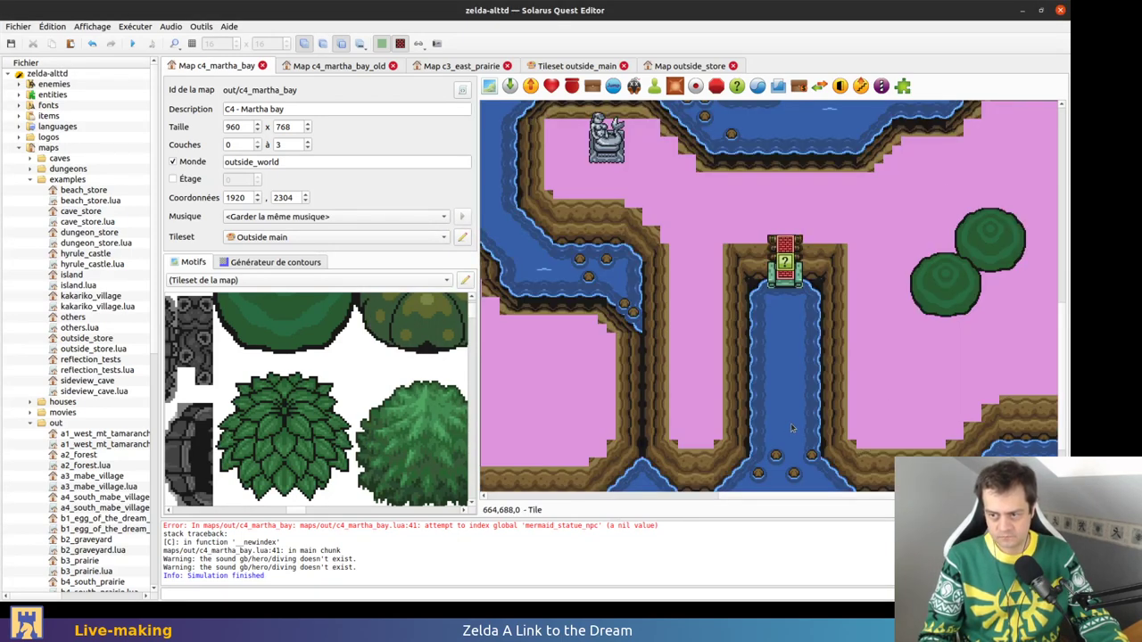
{"action": "key", "text": "1"}
{"action": "key", "text": "0"}
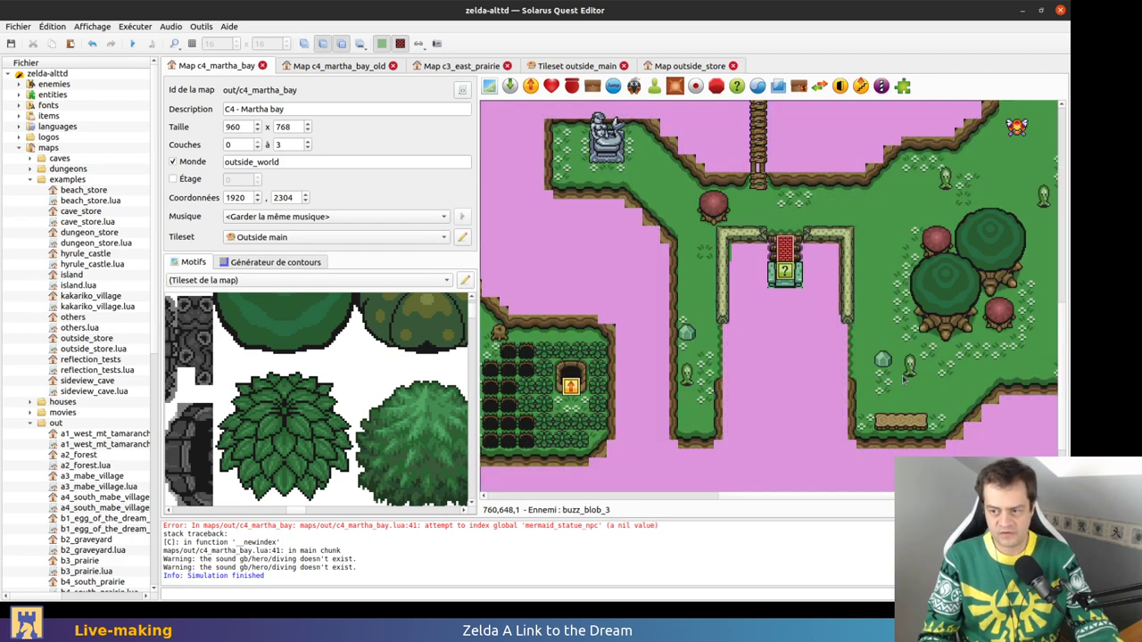
{"action": "left_click", "coordinate": [721, 333]}
{"action": "left_click", "coordinate": [851, 356], "text": "ctrl"}
{"action": "left_click", "coordinate": [787, 437]}
Inspect the layer 1 ground edges from the mermaid statue to the southern channel, and show layer 0 again
{"action": "scroll", "coordinate": [814, 380], "scroll_direction": "down", "scroll_amount": 1, "text": "ctrl"}
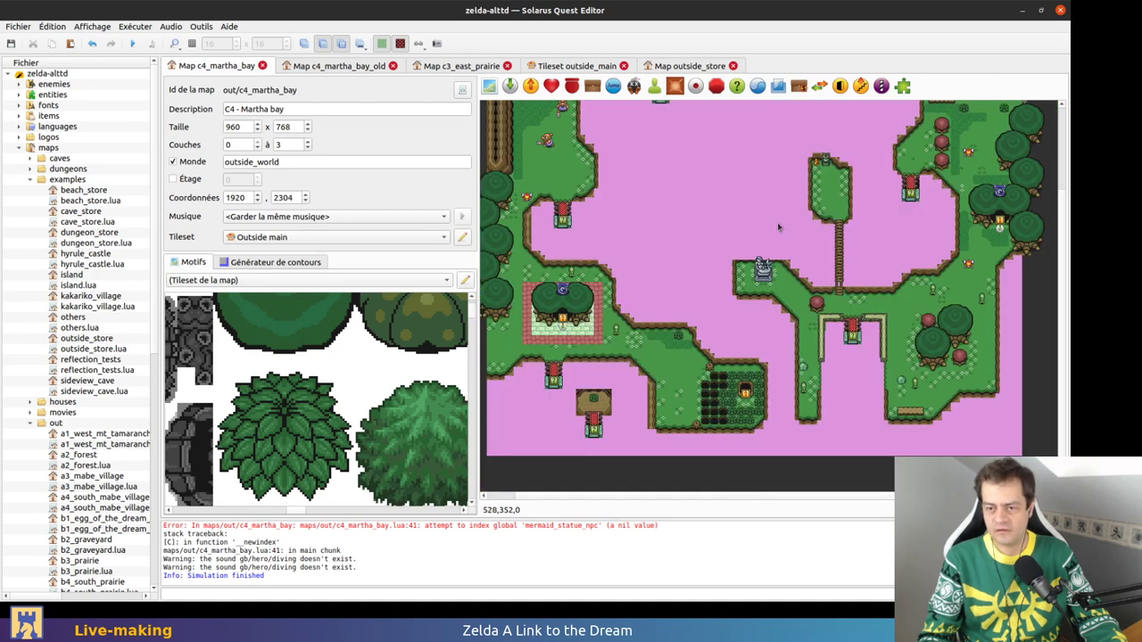
{"action": "scroll", "coordinate": [814, 277], "scroll_direction": "up", "scroll_amount": 1, "text": "ctrl"}
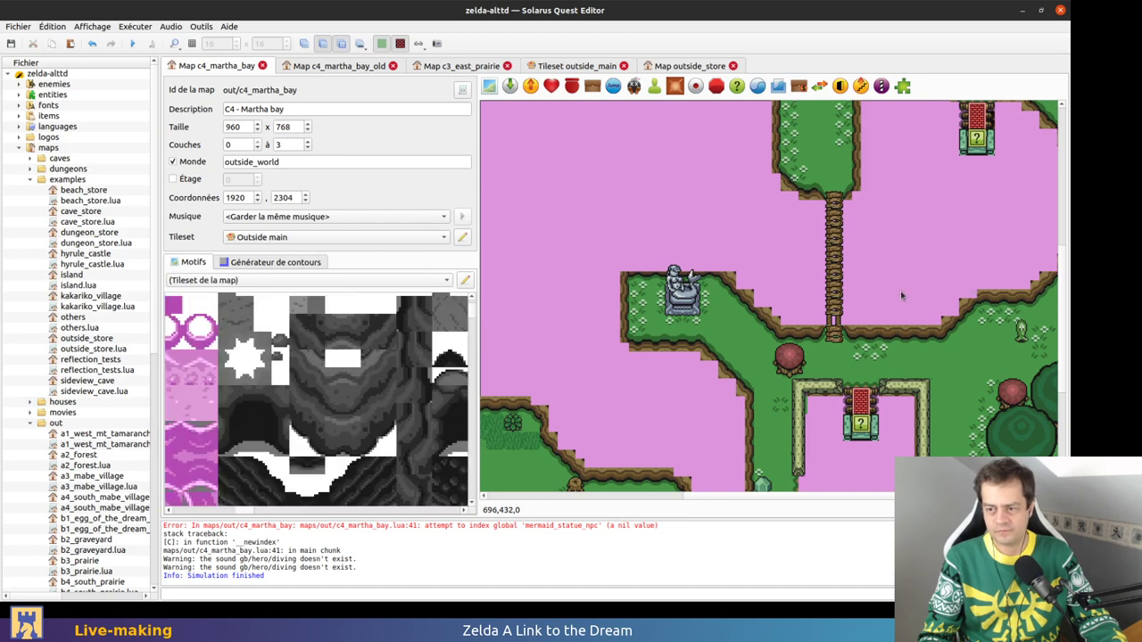
{"action": "scroll", "coordinate": [901, 288], "scroll_direction": "down", "scroll_amount": 1}
{"action": "scroll", "coordinate": [901, 287], "scroll_direction": "down", "scroll_amount": 1}
{"action": "middle_click_drag", "start_coordinate": [906, 403], "coordinate": [775, 328]}
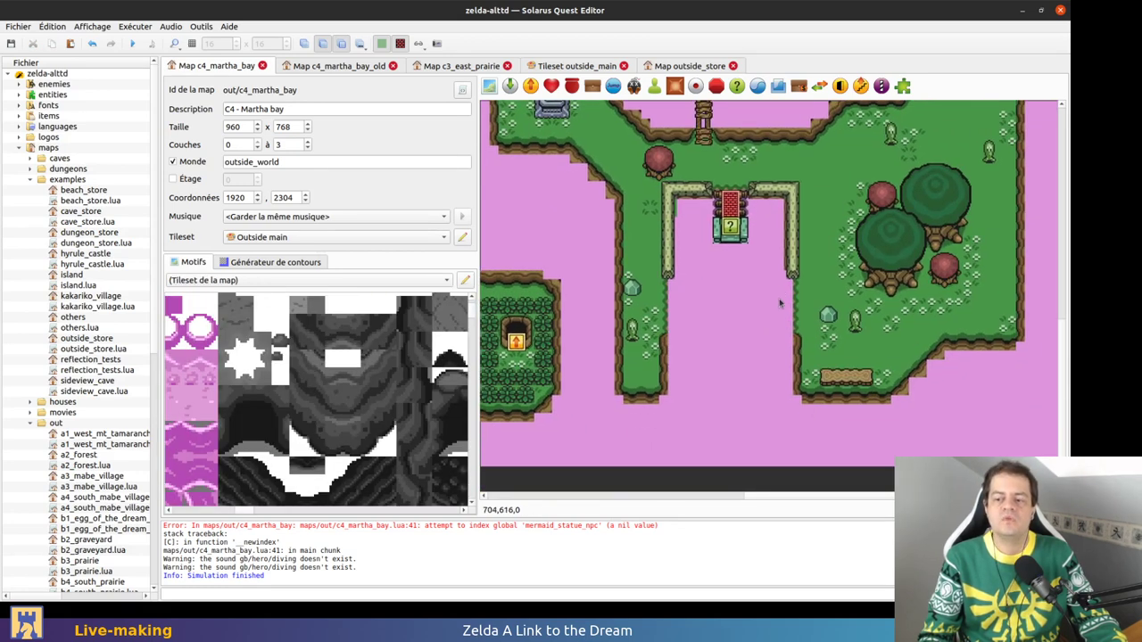
{"action": "key", "text": "1"}
{"action": "key", "text": "1"}
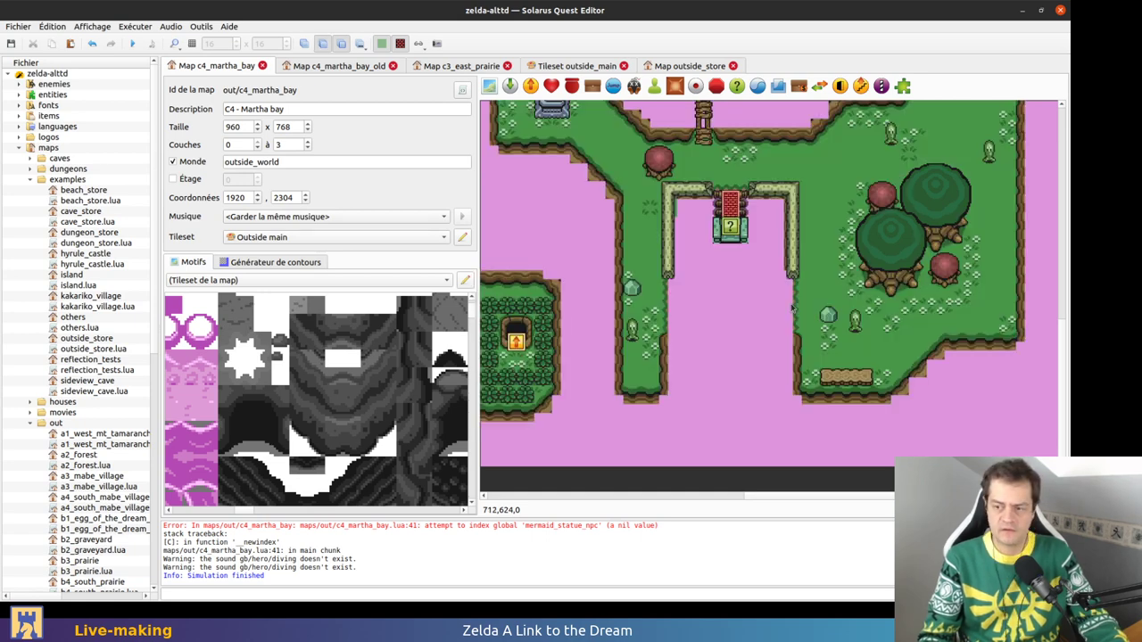
{"action": "key", "text": "0"}
Switch to the c4_martha_bay_old map and examine how its southern channel and surrounding cliffs are built
{"action": "left_click", "coordinate": [341, 66]}
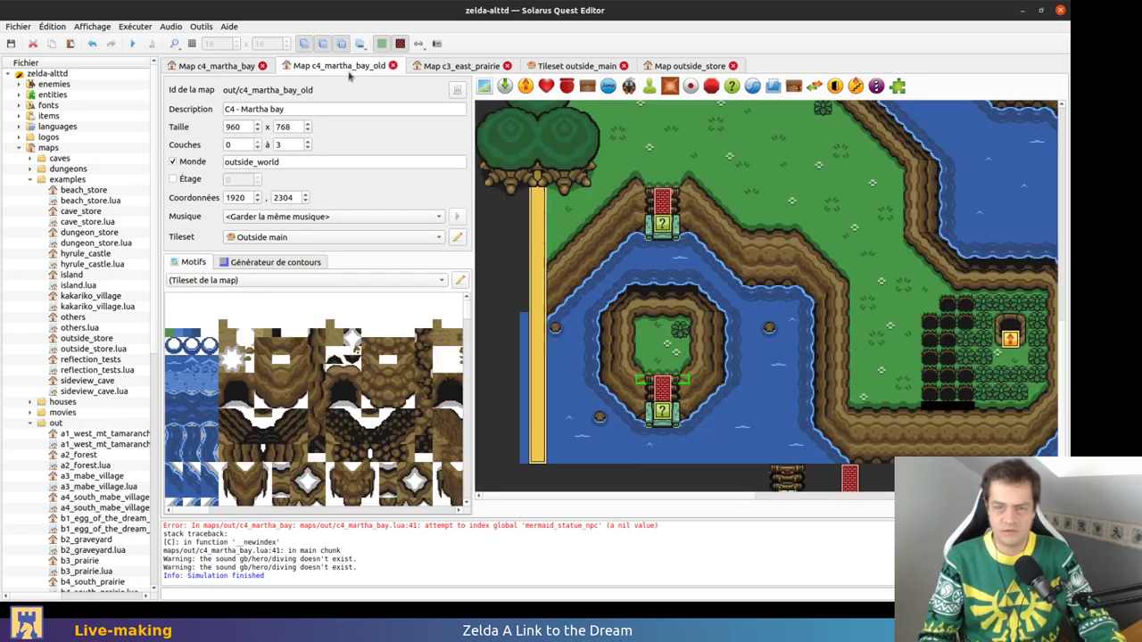
{"action": "scroll", "coordinate": [886, 331], "scroll_direction": "down", "scroll_amount": 3}
{"action": "middle_click_drag", "start_coordinate": [966, 311], "coordinate": [766, 330]}
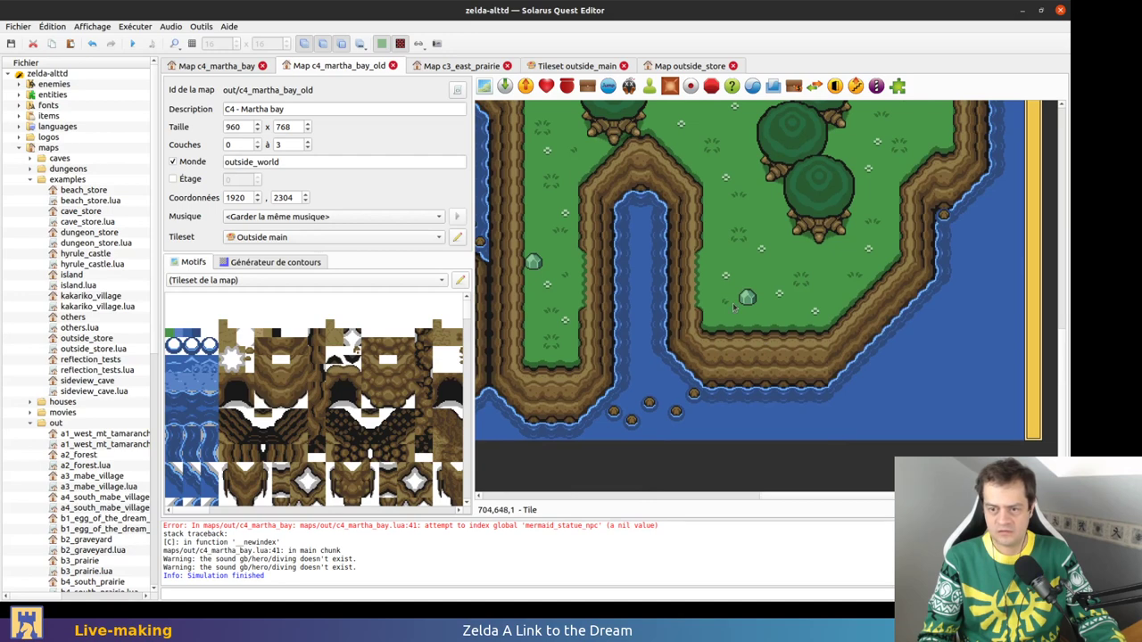
{"action": "middle_click_drag", "start_coordinate": [713, 288], "coordinate": [765, 367]}
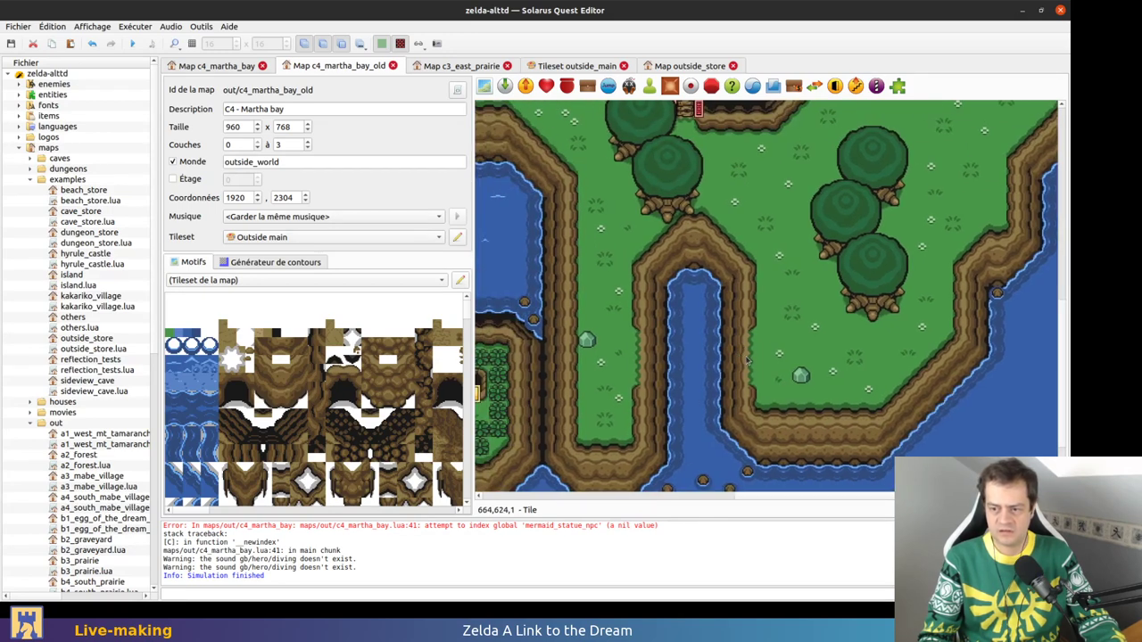
Examine the old map from the southern channel up to the bridge, checking layer 2 and the walls, jumpers and sensor beside the bridge
{"action": "key", "text": "2"}
{"action": "key", "text": "2"}
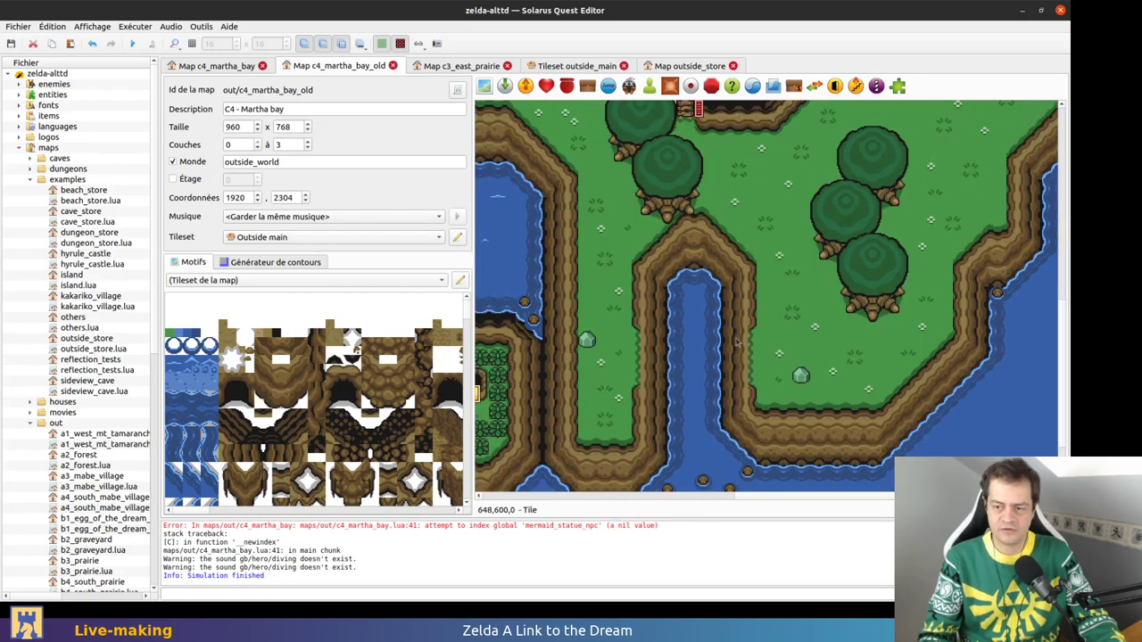
{"action": "key", "text": "2"}
{"action": "key", "text": "2"}
{"action": "scroll", "coordinate": [756, 339], "scroll_direction": "up", "scroll_amount": 2}
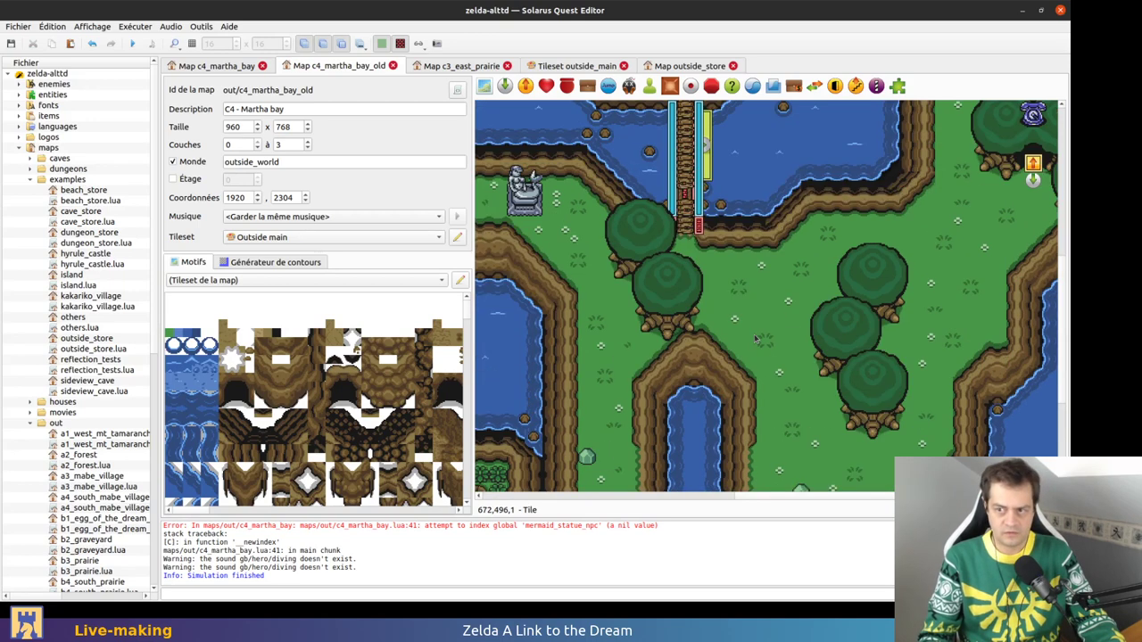
{"action": "scroll", "coordinate": [757, 339], "scroll_direction": "up", "scroll_amount": 2}
{"action": "scroll", "coordinate": [701, 261], "scroll_direction": "up", "scroll_amount": 1}
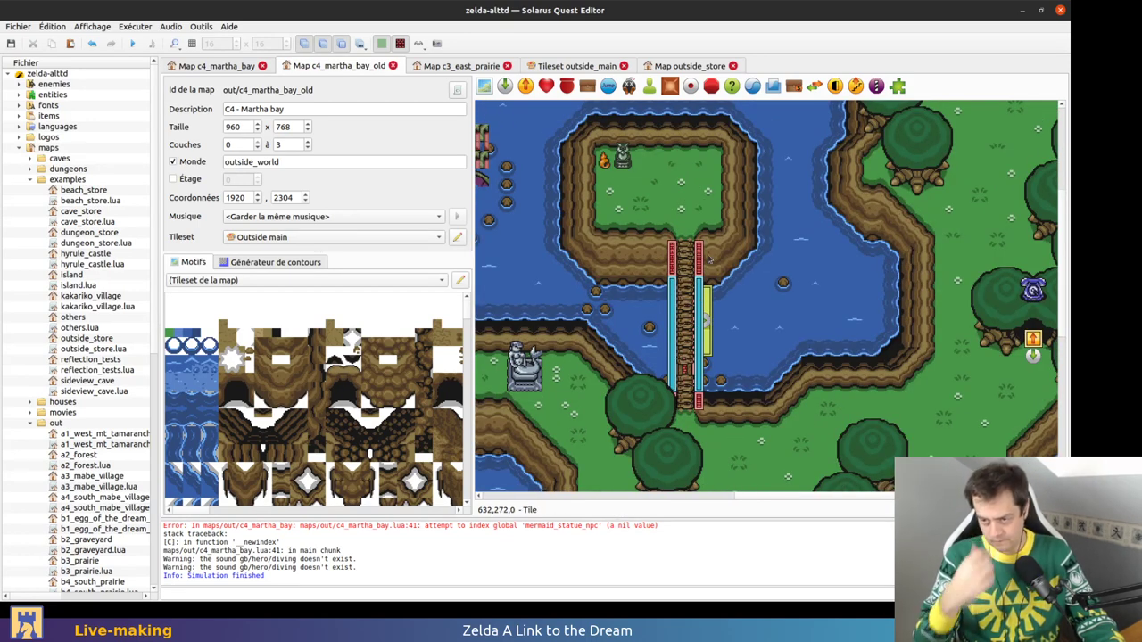
{"action": "scroll", "coordinate": [697, 360], "scroll_direction": "up", "scroll_amount": 1, "text": "ctrl"}
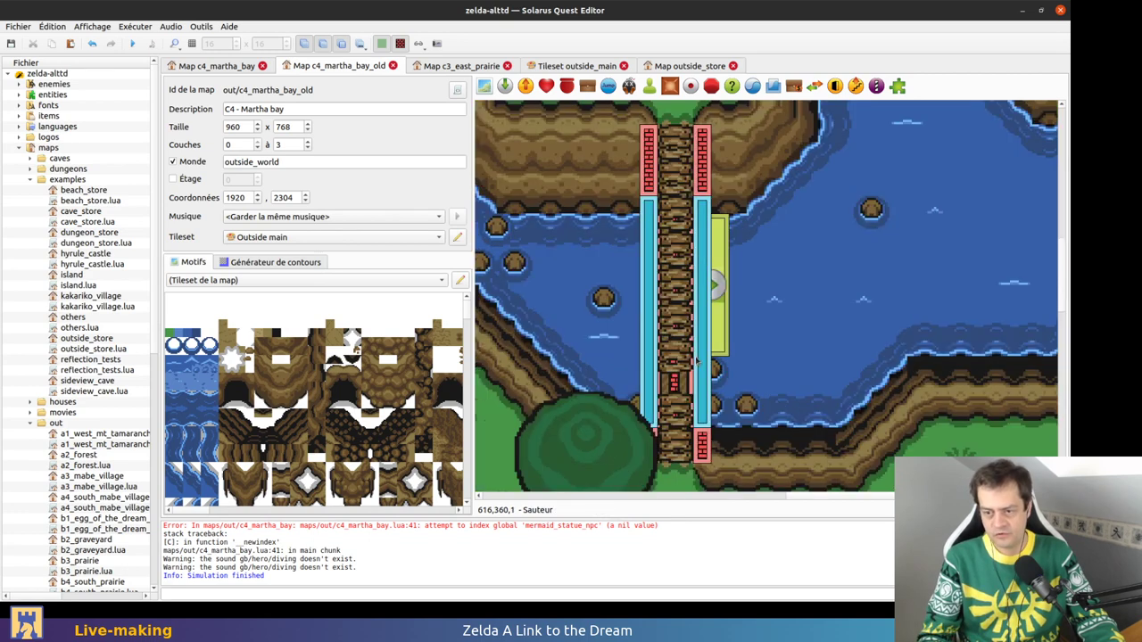
{"action": "scroll", "coordinate": [696, 361], "scroll_direction": "down", "scroll_amount": 1, "text": "ctrl"}
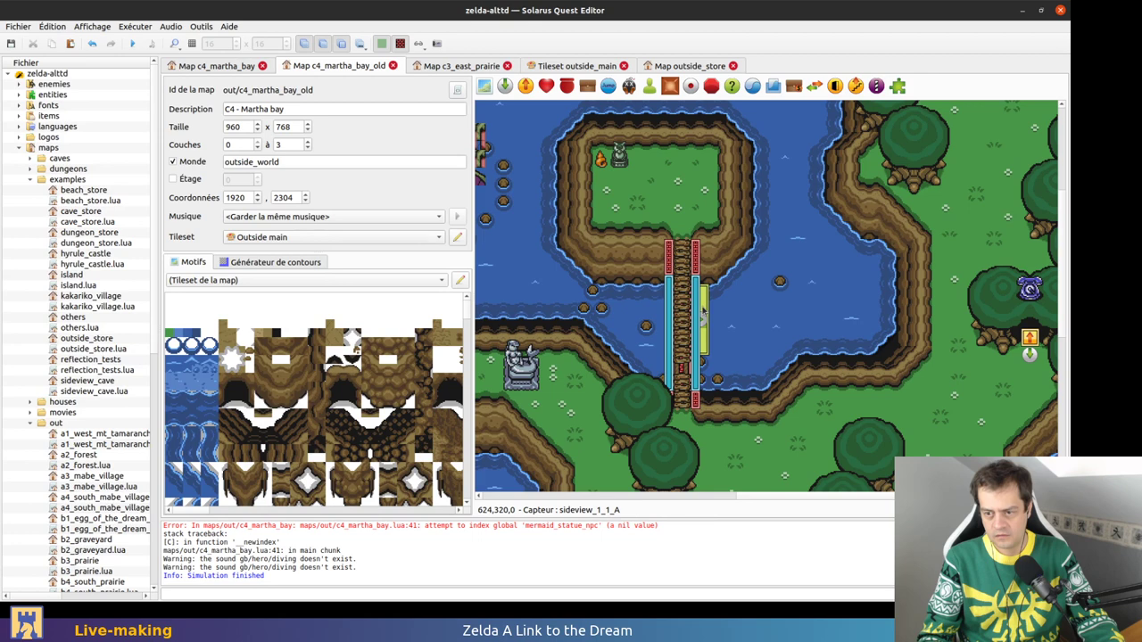
Try moving the old map's bridge tile aside to expose the walls beneath it, and undo the move
{"action": "left_click_drag", "start_coordinate": [682, 328], "coordinate": [729, 330]}
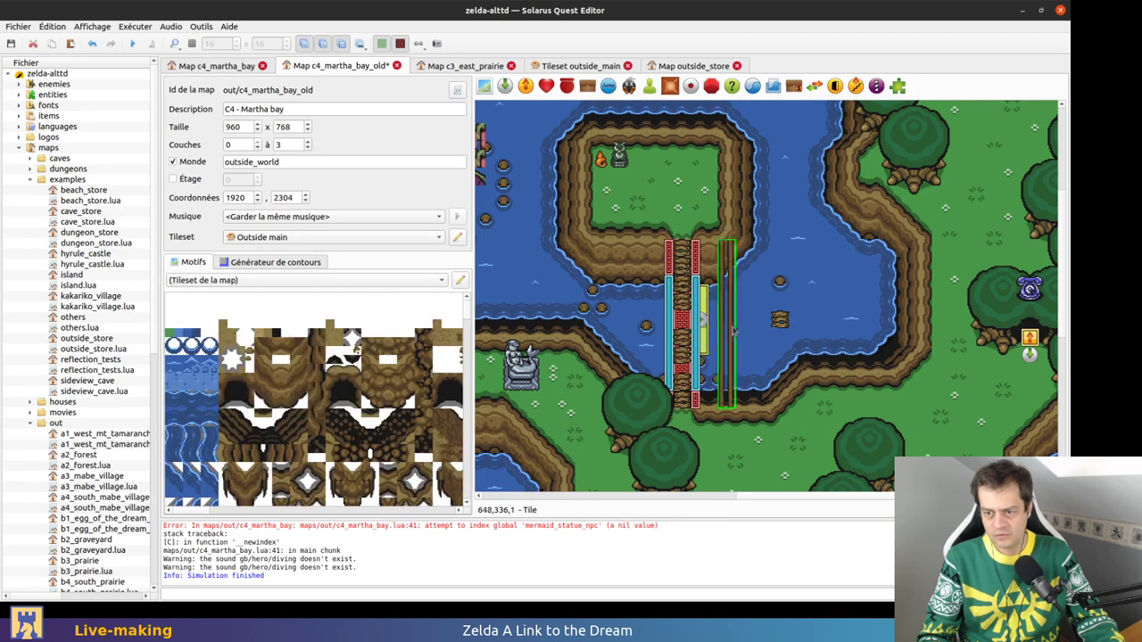
{"action": "left_click", "coordinate": [684, 325]}
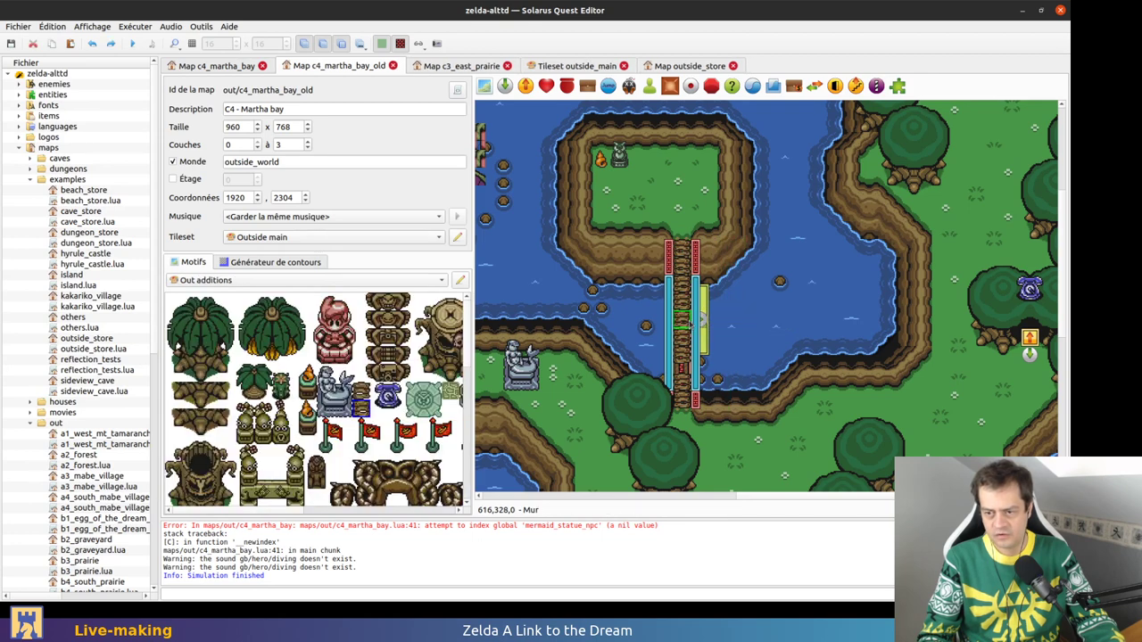
{"action": "left_click", "coordinate": [776, 443]}
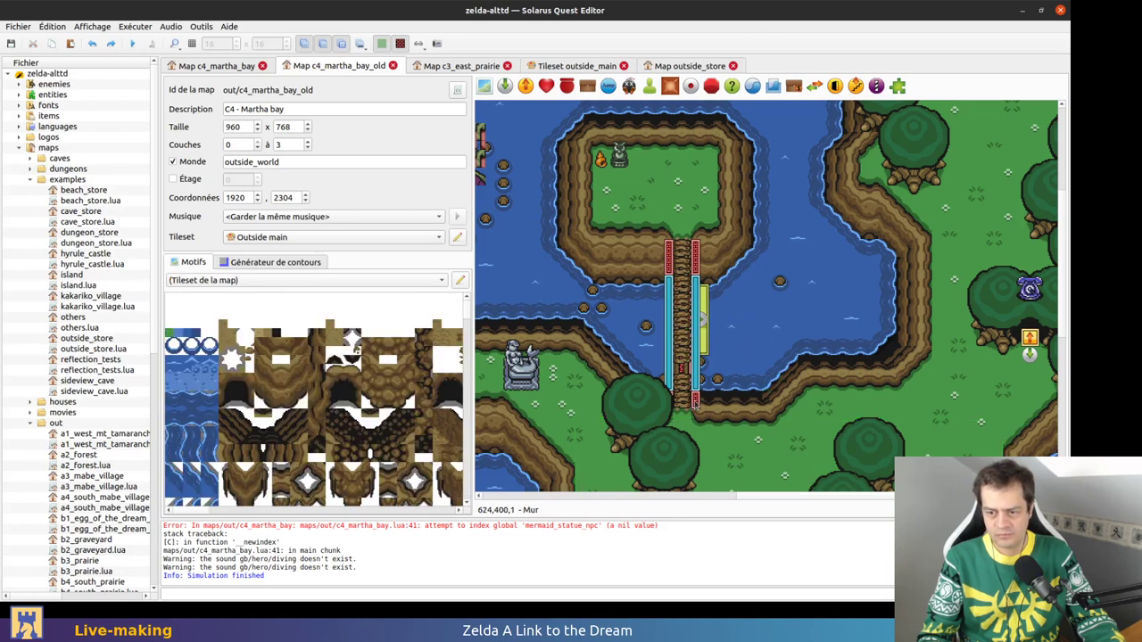
Copy the old bridge's side walls, jumpers, sideview sensor and destination with layer 2 hidden, and paste them along the bridge in c4_martha_bay
{"action": "key", "text": "2"}
{"action": "left_click", "coordinate": [670, 403]}
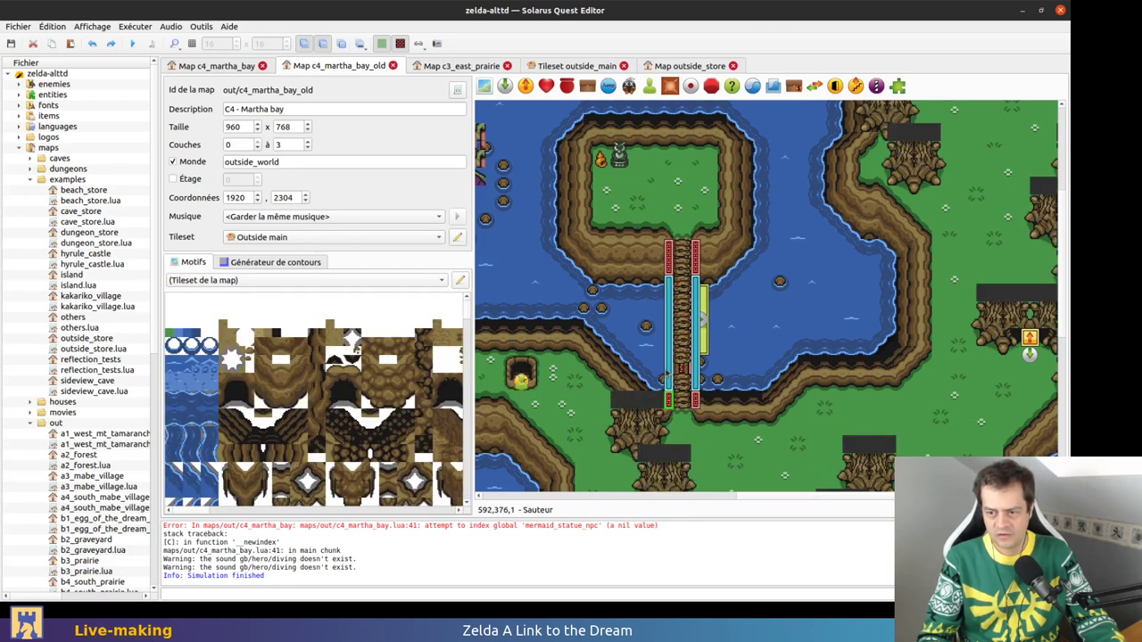
{"action": "left_click", "coordinate": [671, 390]}
{"action": "left_click", "coordinate": [693, 258], "text": "ctrl"}
{"action": "left_click", "coordinate": [697, 286], "text": "ctrl"}
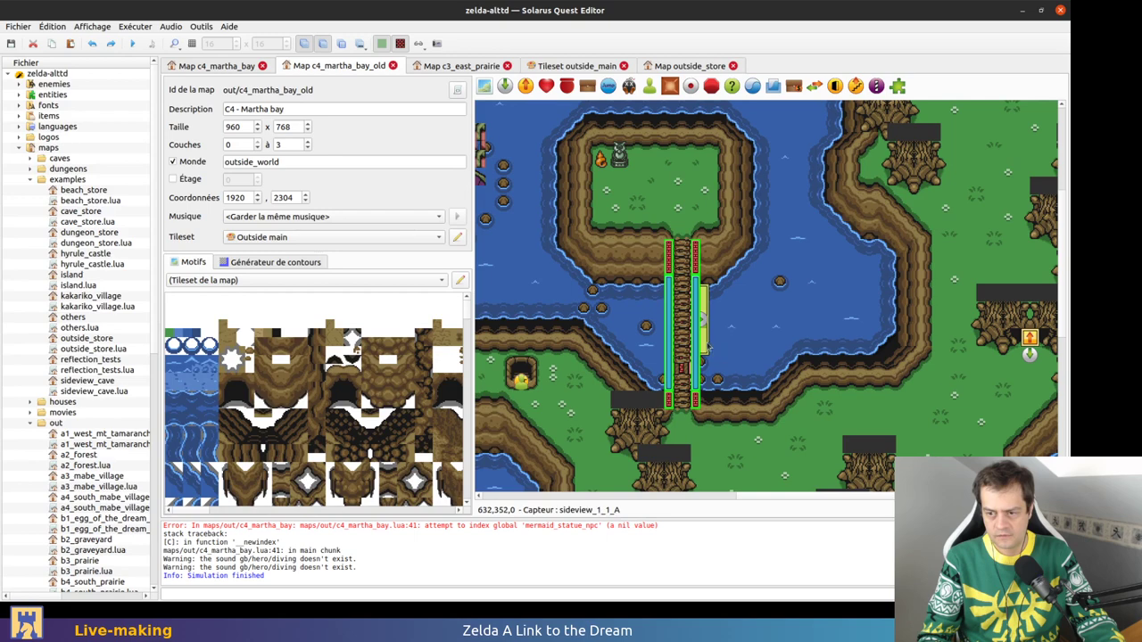
{"action": "left_click", "coordinate": [216, 65]}
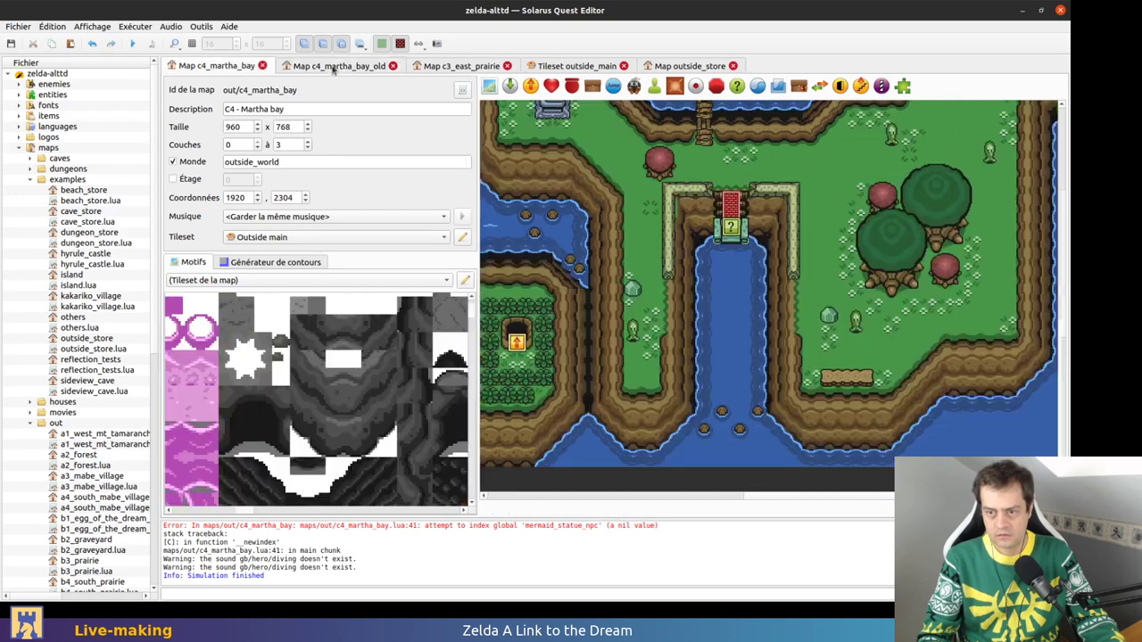
{"action": "scroll", "coordinate": [735, 243], "scroll_direction": "up", "scroll_amount": 3}
{"action": "key", "text": "ctrl+v"}
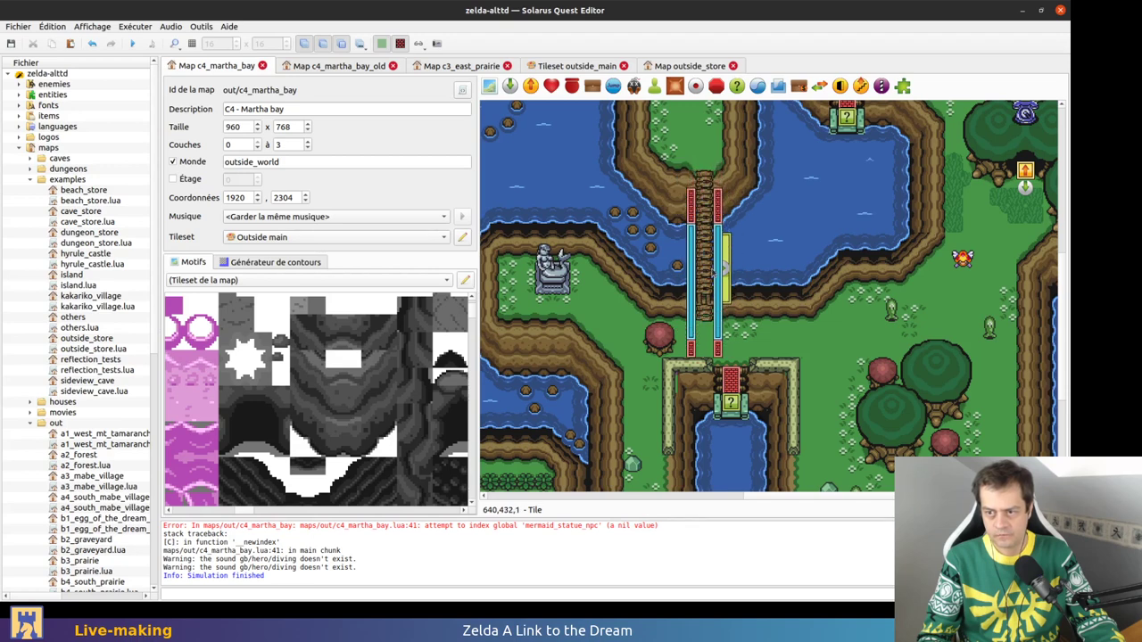
{"action": "left_click", "coordinate": [713, 273]}
{"action": "scroll", "coordinate": [734, 286], "scroll_direction": "up", "scroll_amount": 1, "text": "ctrl"}
{"action": "left_click", "coordinate": [755, 229]}
{"action": "scroll", "coordinate": [736, 282], "scroll_direction": "up", "scroll_amount": 1}
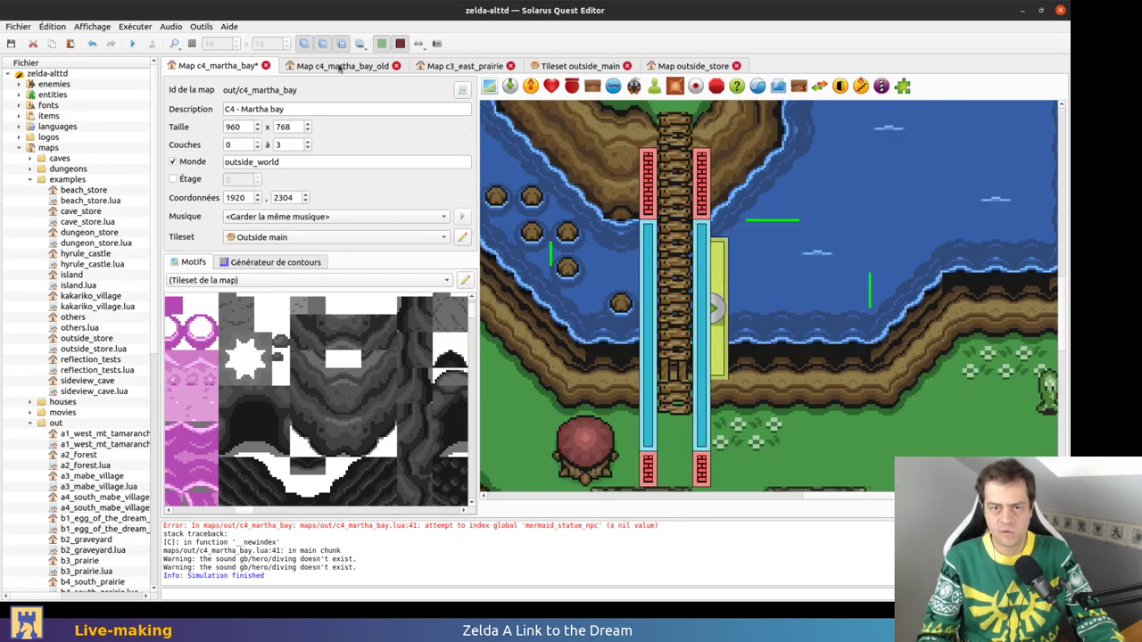
Check how the sideview sensor sits beside the old map's bridge, shifting it aside temporarily and undoing that move
{"action": "left_click", "coordinate": [339, 67]}
{"action": "scroll", "coordinate": [728, 315], "scroll_direction": "up", "scroll_amount": 1, "text": "ctrl"}
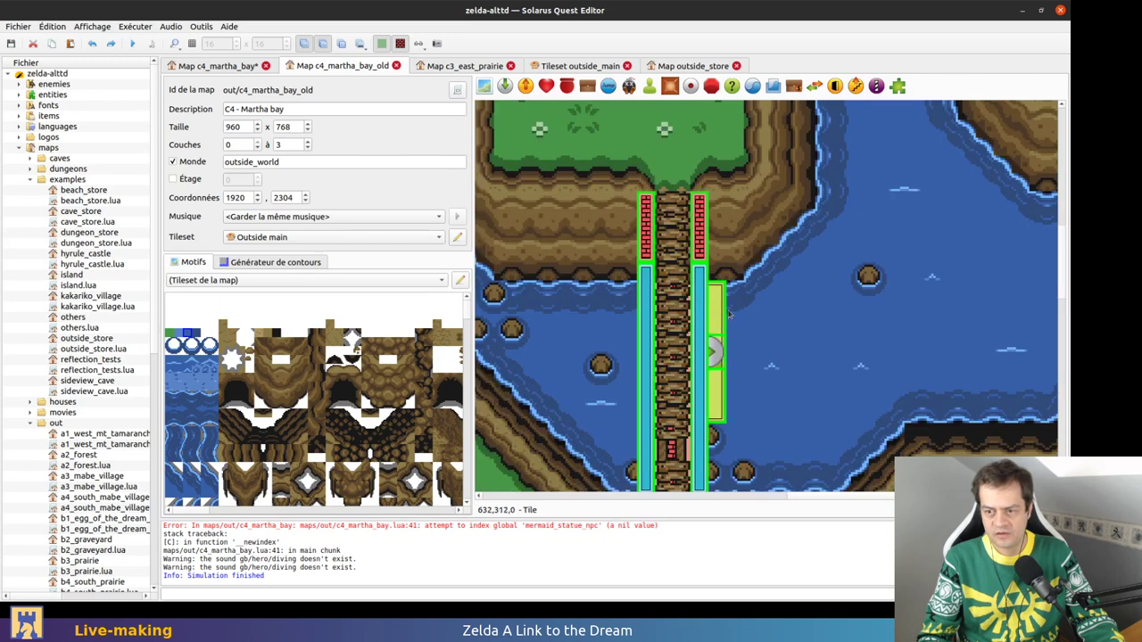
{"action": "middle_click_drag", "start_coordinate": [734, 330], "coordinate": [761, 261]}
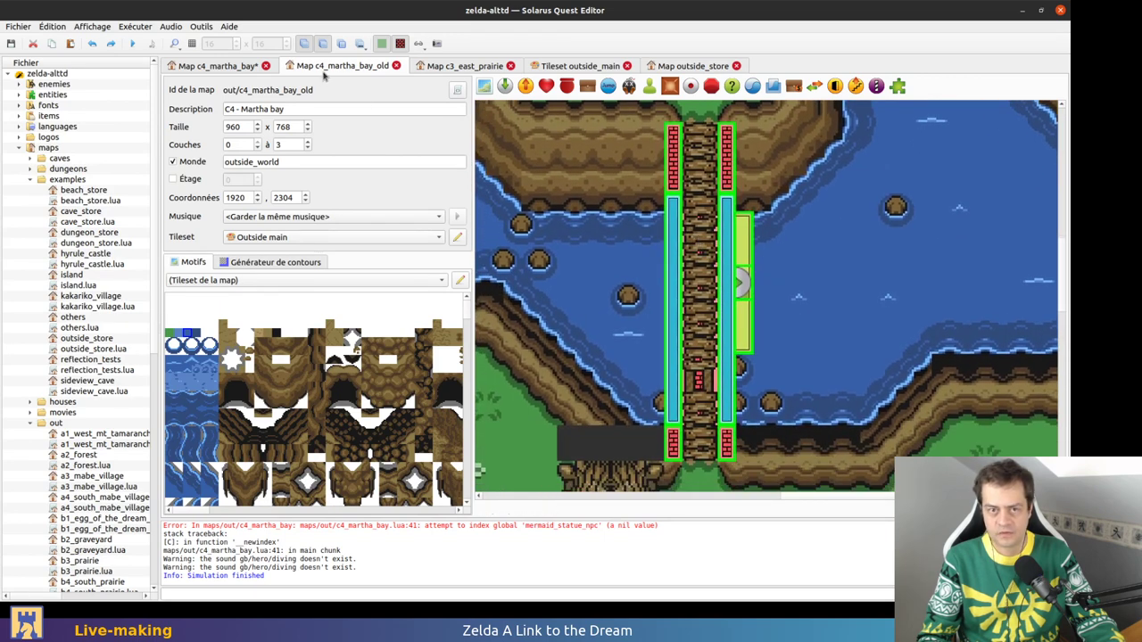
{"action": "left_click", "coordinate": [733, 324]}
{"action": "left_click_drag", "start_coordinate": [749, 325], "coordinate": [873, 323]}
{"action": "key", "text": "ctrl+z"}
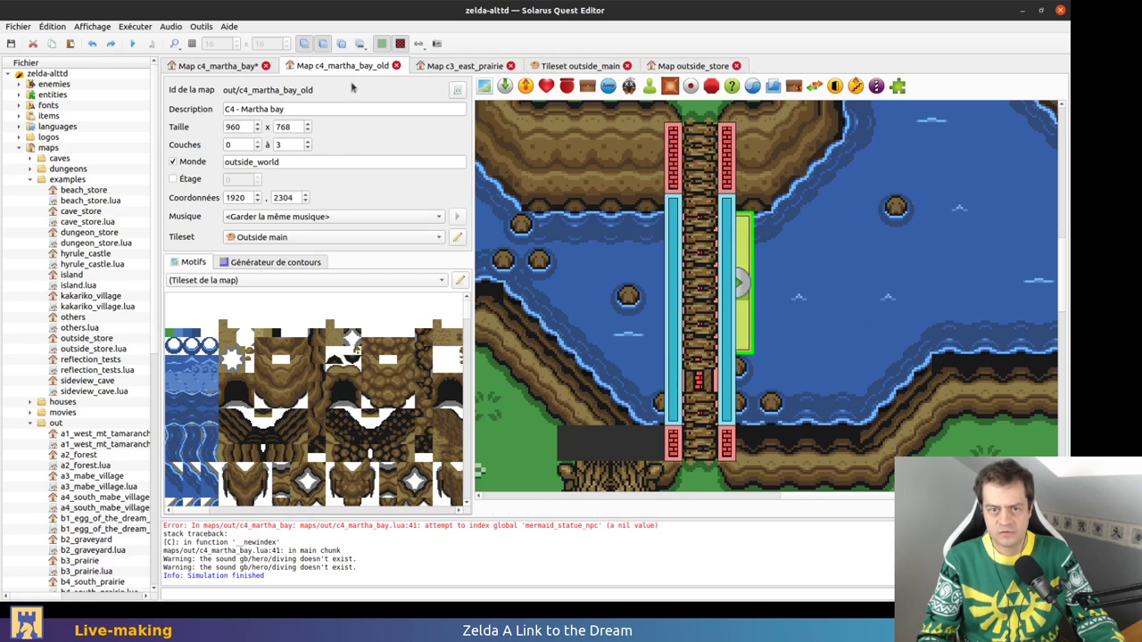
In c4_martha_bay, move the sideview_1_1_A sensor and sideview_1_2_B destination up so the sensor ends at the water's southern edge
{"action": "left_click", "coordinate": [223, 66]}
{"action": "left_click", "coordinate": [727, 276]}
{"action": "left_click_drag", "start_coordinate": [722, 261], "coordinate": [723, 256]}
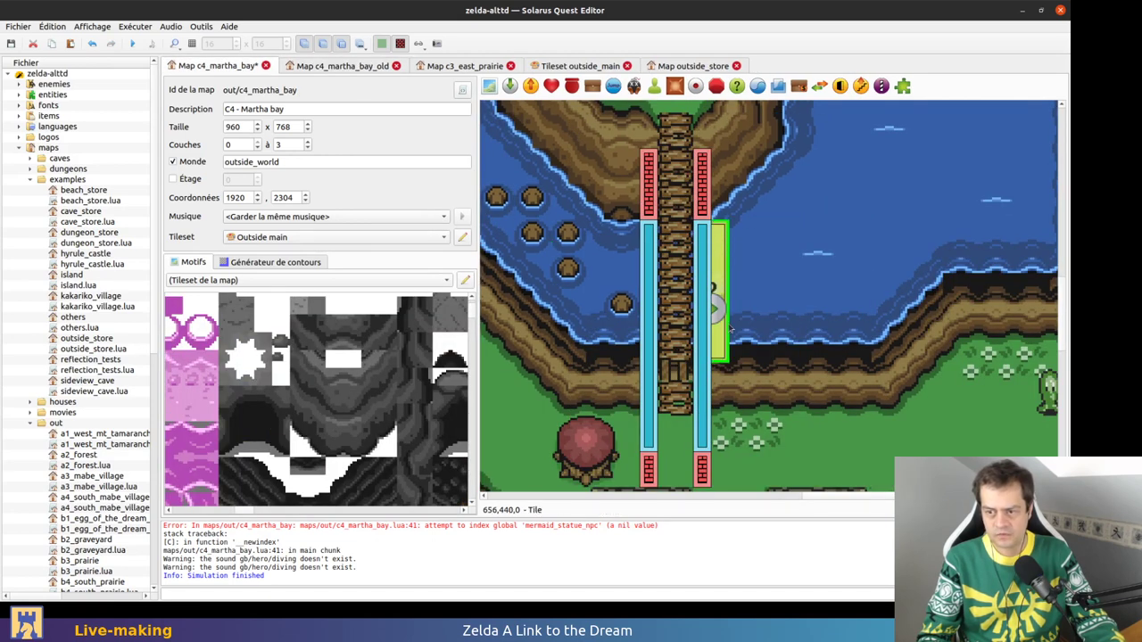
{"action": "key", "text": "r"}
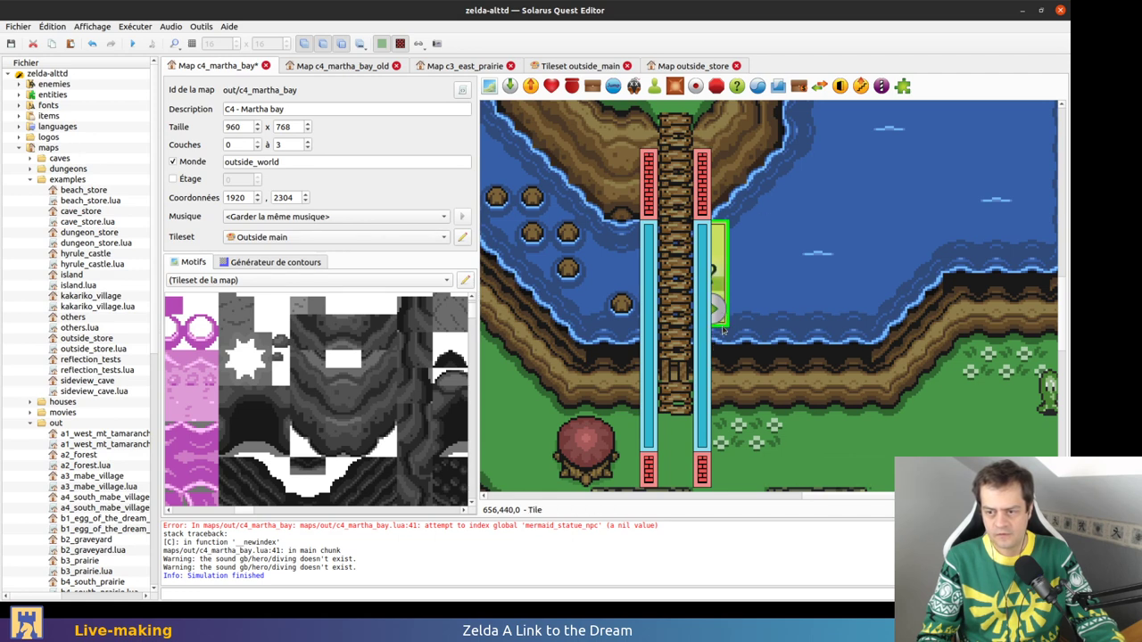
{"action": "key", "text": "ctrl+z"}
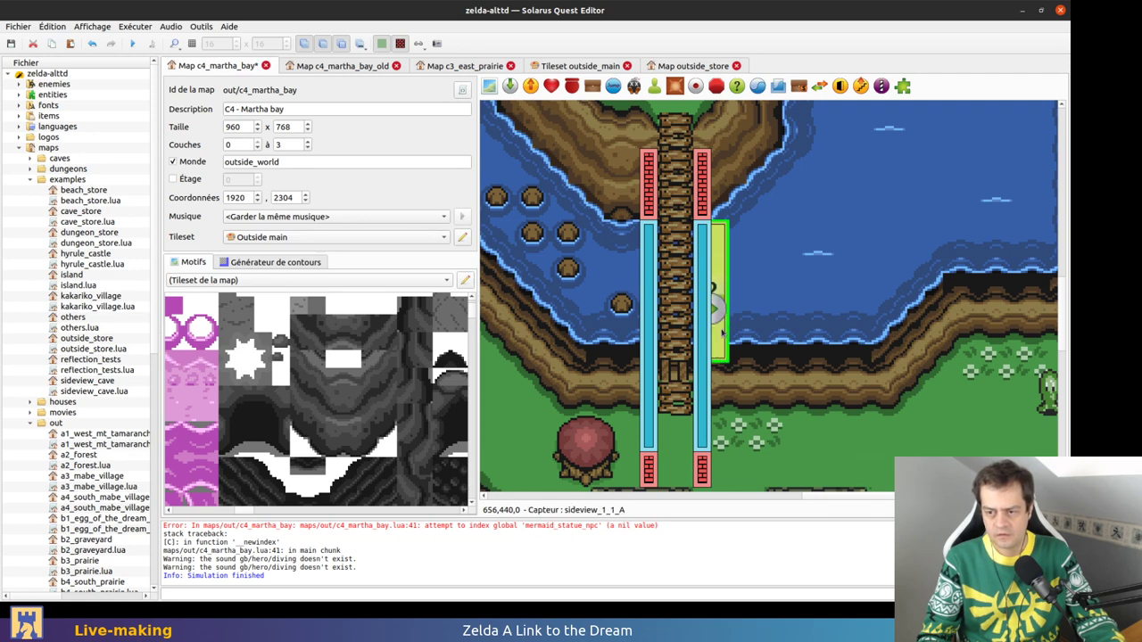
{"action": "left_click_drag", "start_coordinate": [722, 333], "coordinate": [719, 293]}
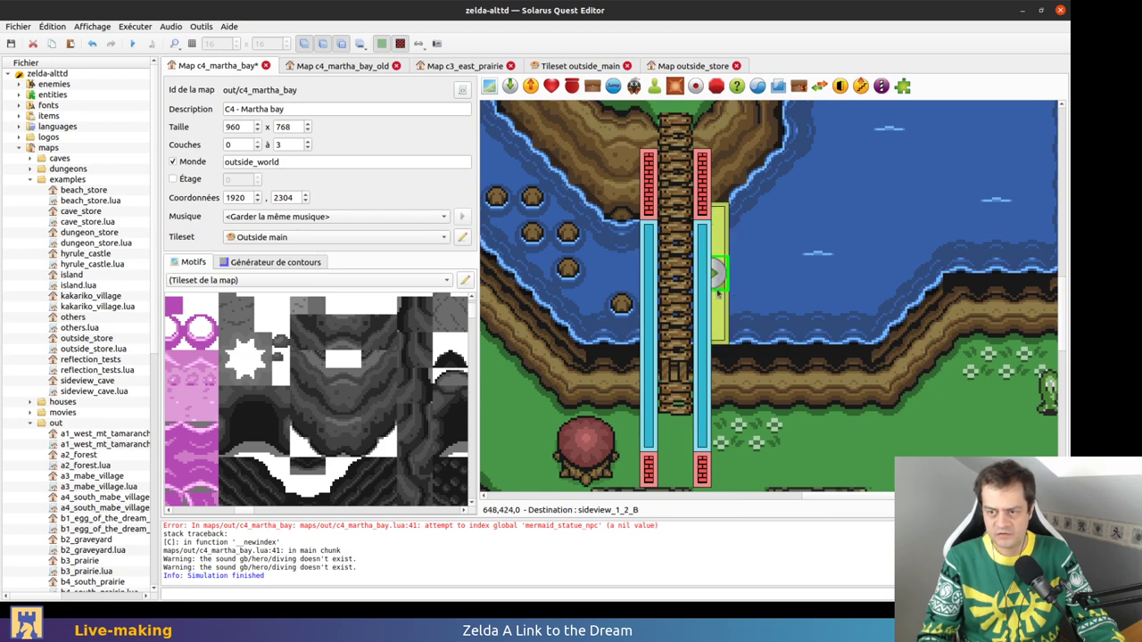
Shorten both bridge jumpers to the water's southern edge, move the lower walls up directly beneath them, and save the map
{"action": "left_click_drag", "start_coordinate": [645, 426], "coordinate": [646, 342]}
{"action": "left_click_drag", "start_coordinate": [650, 466], "coordinate": [650, 360]}
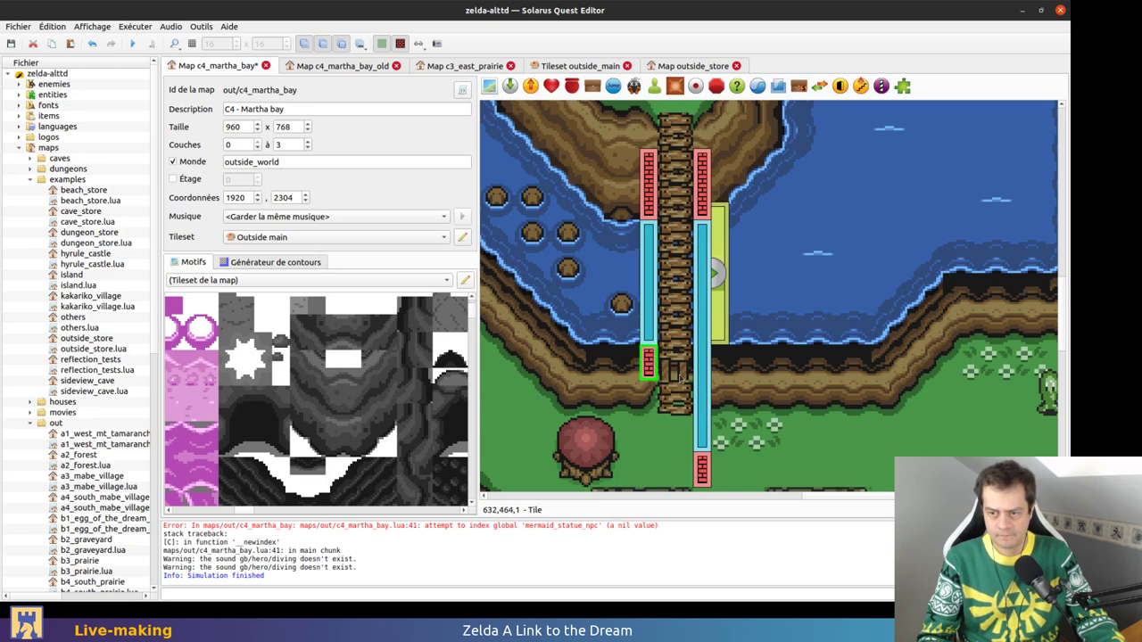
{"action": "left_click_drag", "start_coordinate": [703, 447], "coordinate": [704, 341]}
{"action": "left_click_drag", "start_coordinate": [711, 478], "coordinate": [704, 370]}
{"action": "key", "text": "ctrl+s"}
Examine the rocks and entity placement around the bridge in the c4_martha_bay_old map
{"action": "left_click", "coordinate": [346, 65]}
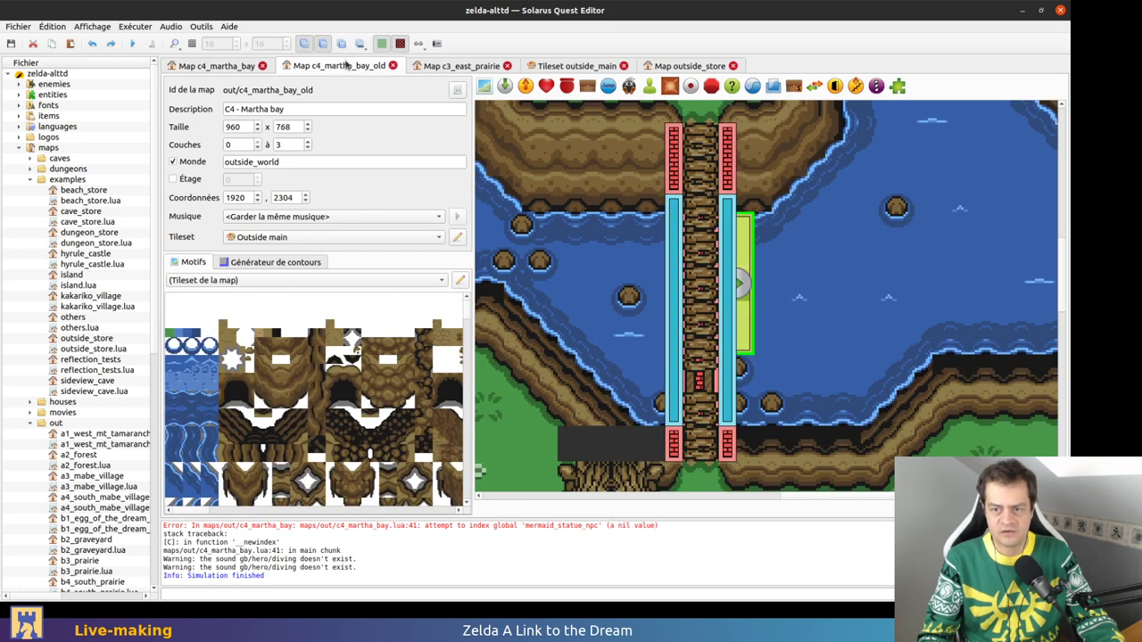
{"action": "scroll", "coordinate": [620, 258], "scroll_direction": "down", "scroll_amount": 1, "text": "ctrl"}
{"action": "middle_click_drag", "start_coordinate": [662, 314], "coordinate": [747, 340]}
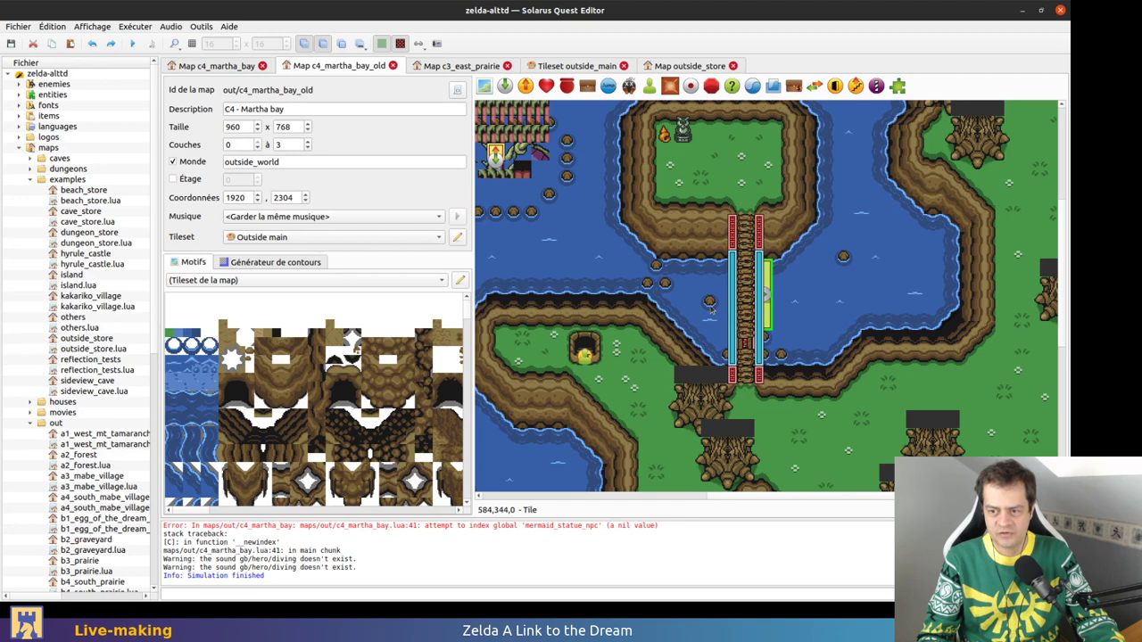
{"action": "scroll", "coordinate": [714, 310], "scroll_direction": "up", "scroll_amount": 1, "text": "ctrl"}
{"action": "left_click", "coordinate": [711, 304]}
{"action": "left_click", "coordinate": [822, 298]}
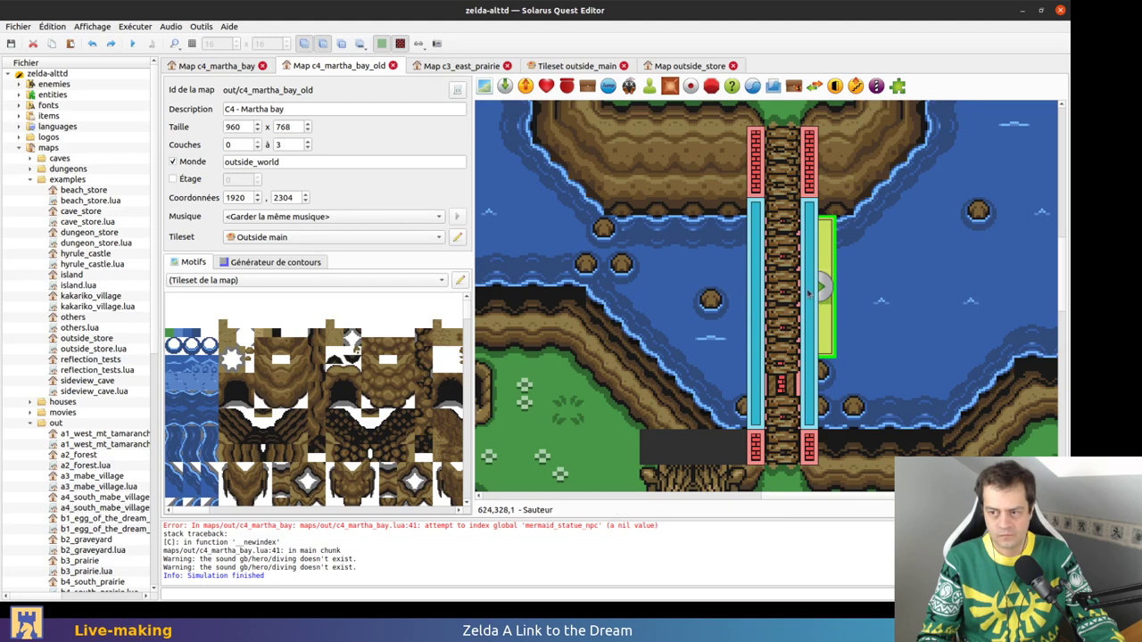
{"action": "middle_click_drag", "start_coordinate": [800, 274], "coordinate": [747, 292]}
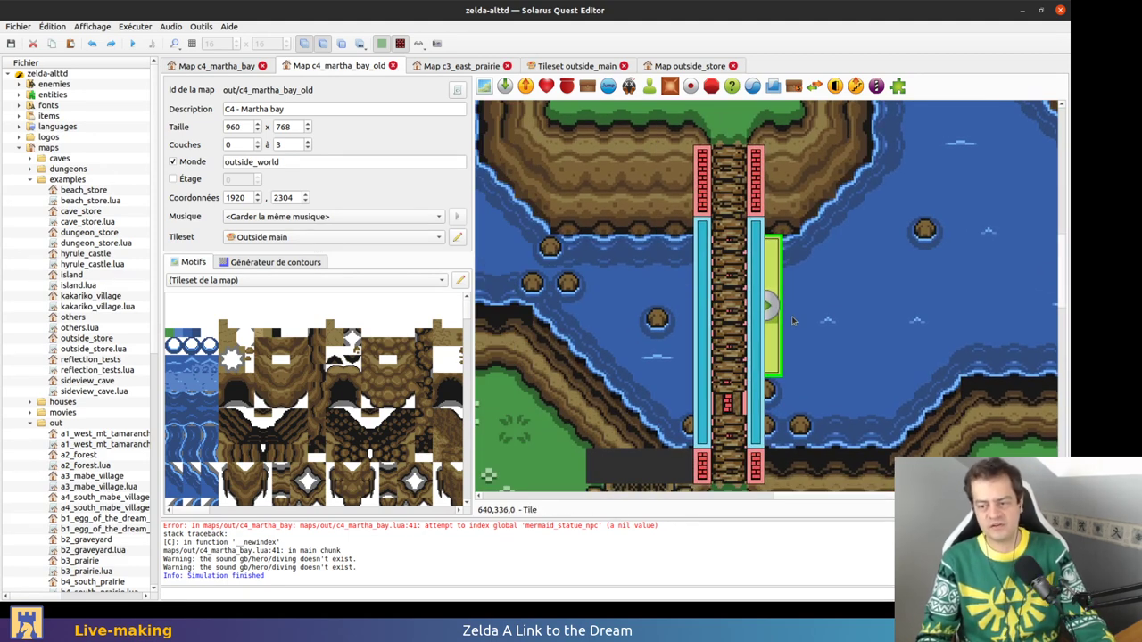
In c4_martha_bay, move the rock nearest the bridge slightly farther west in the water, and save the map
{"action": "left_click", "coordinate": [231, 66]}
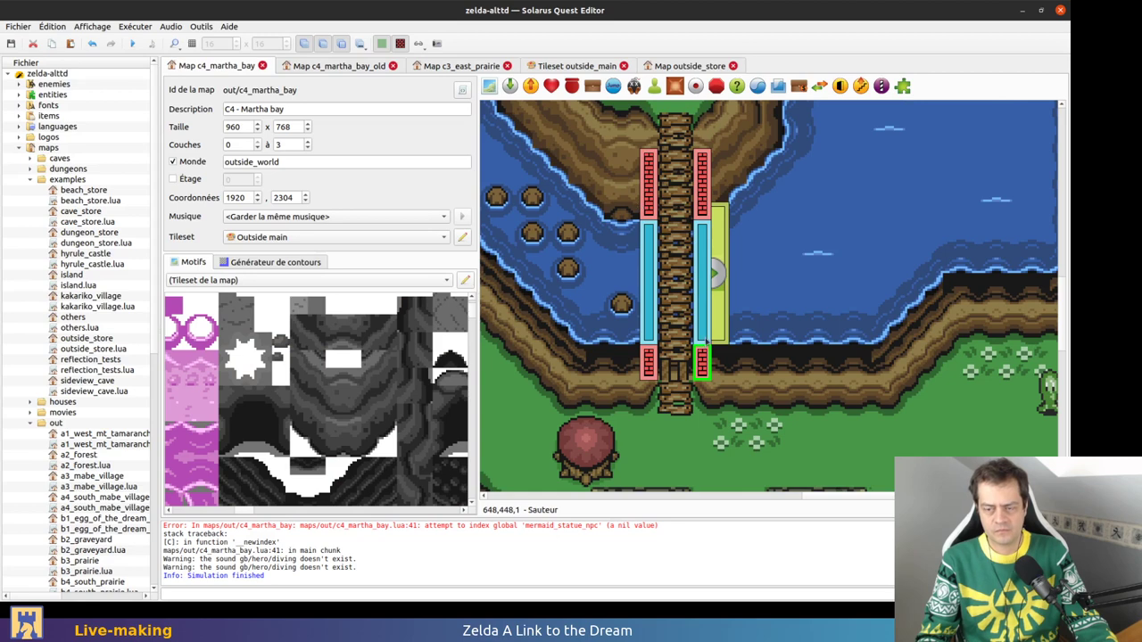
{"action": "left_click_drag", "start_coordinate": [624, 305], "coordinate": [607, 308]}
{"action": "key", "text": "ctrl+s"}
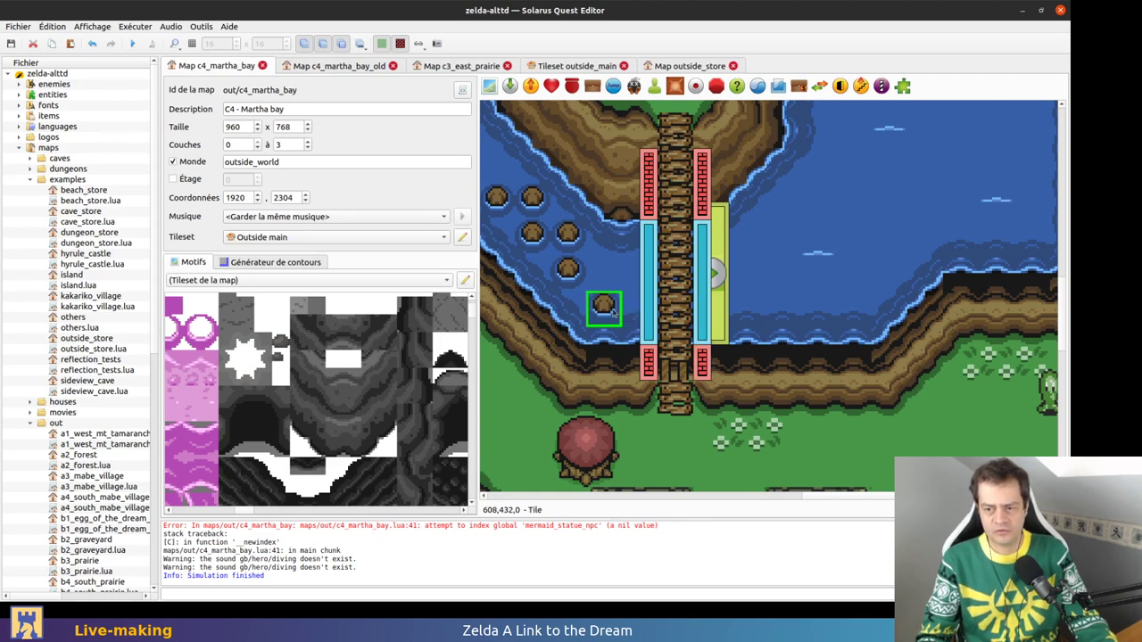
Inspect c4_martha_bay from the statue island to the southern channel's ladder, isolating layers 0 and 1 around the ladder
{"action": "scroll", "coordinate": [619, 314], "scroll_direction": "up", "scroll_amount": 1}
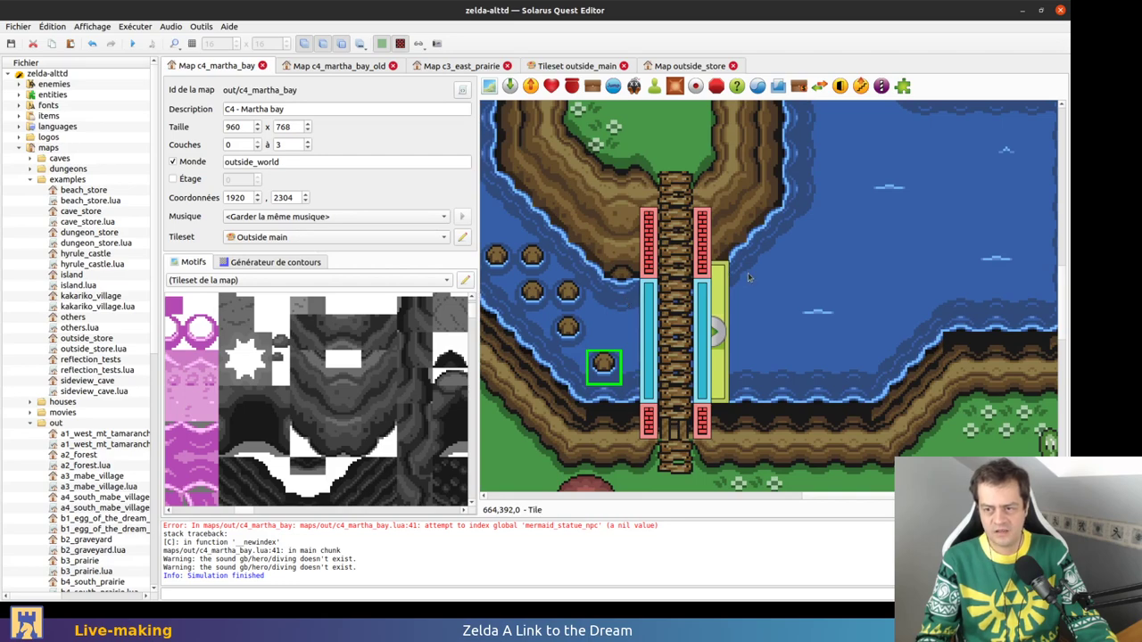
{"action": "scroll", "coordinate": [667, 362], "scroll_direction": "up", "scroll_amount": 1}
{"action": "scroll", "coordinate": [687, 405], "scroll_direction": "up", "scroll_amount": 1}
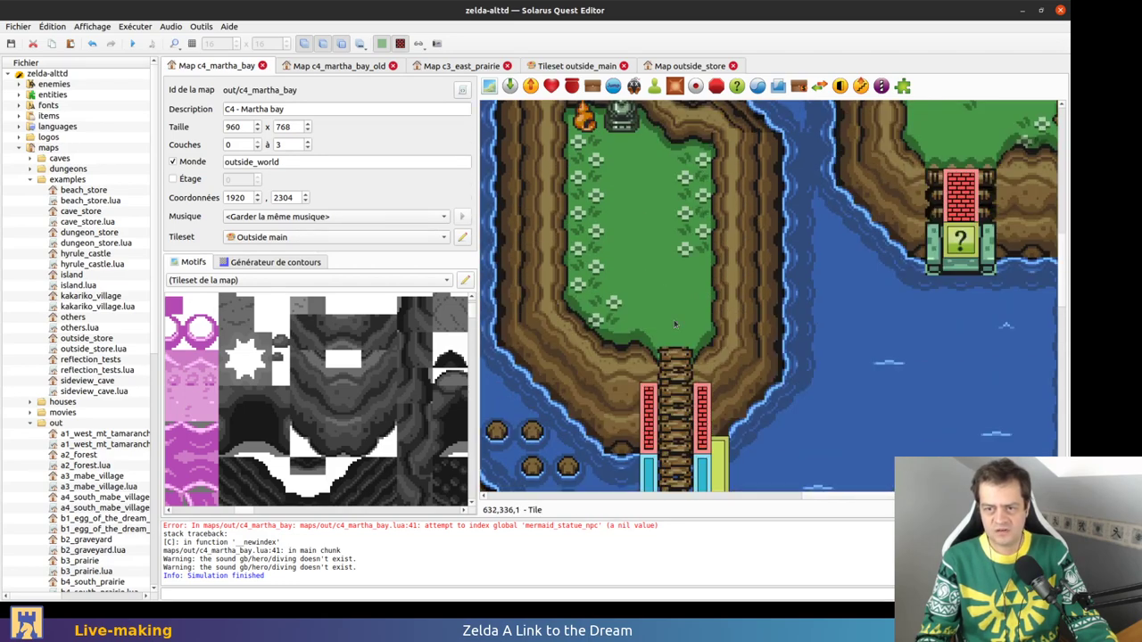
{"action": "scroll", "coordinate": [675, 324], "scroll_direction": "down", "scroll_amount": 1, "text": "ctrl"}
{"action": "scroll", "coordinate": [732, 267], "scroll_direction": "down", "scroll_amount": 3}
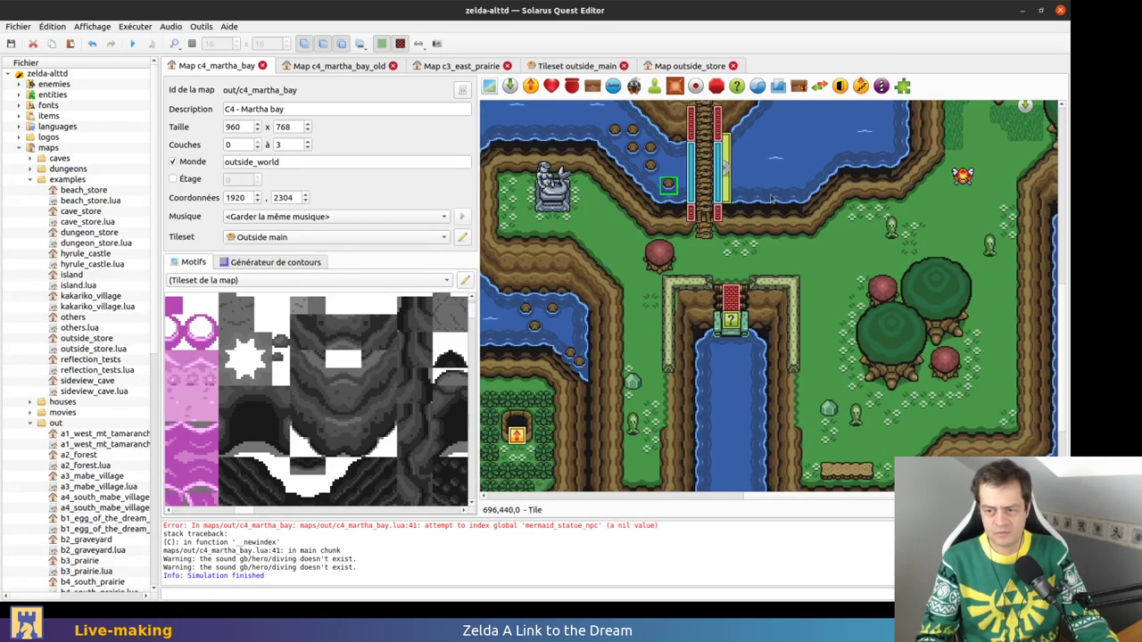
{"action": "middle_click_drag", "start_coordinate": [826, 359], "coordinate": [888, 330]}
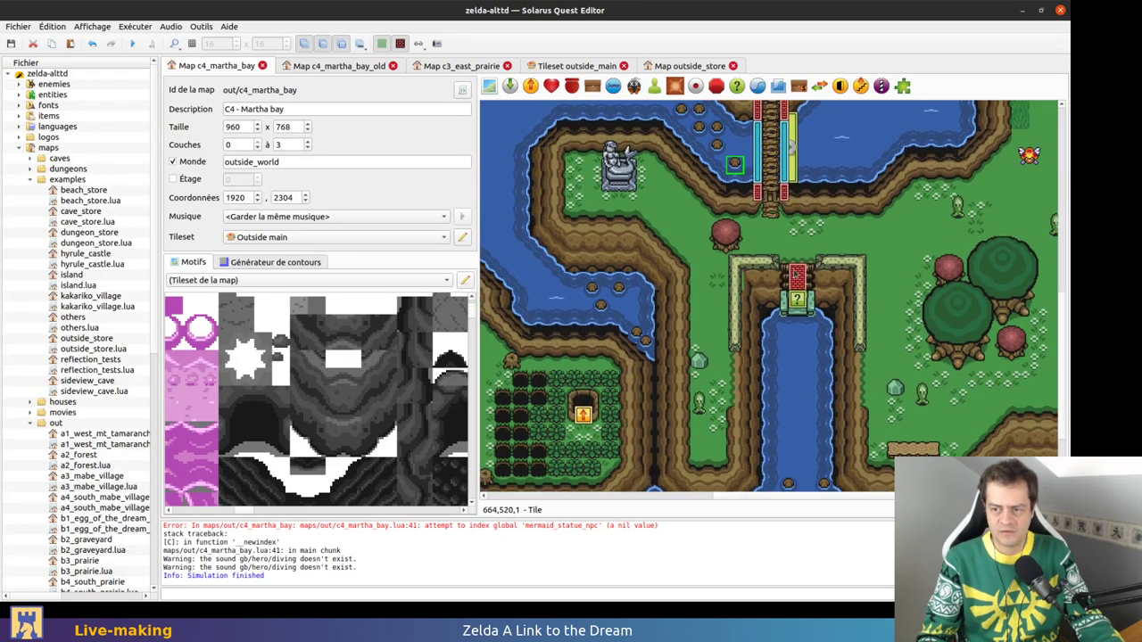
{"action": "scroll", "coordinate": [756, 288], "scroll_direction": "up", "scroll_amount": 1, "text": "ctrl"}
{"action": "key", "text": "1"}
{"action": "key", "text": "1"}
{"action": "key", "text": "1"}
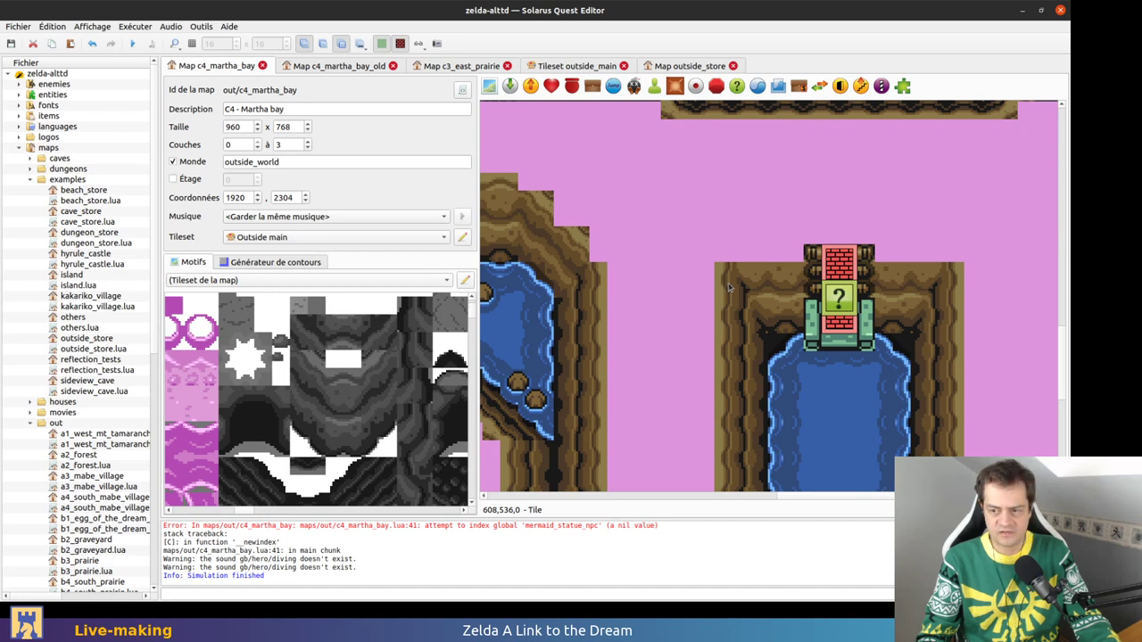
{"action": "key", "text": "0"}
{"action": "key", "text": "0"}
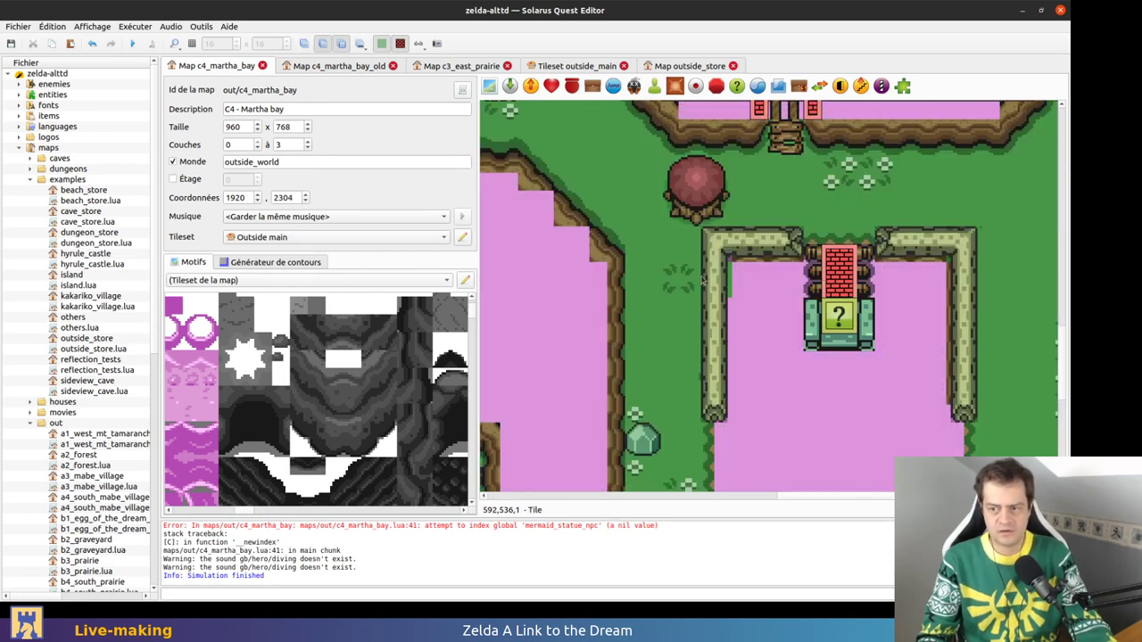
Remove the leftover grass patch beneath the west fence near the ladder, leaving the fence and surrounding grass in their original places
{"action": "left_click_drag", "start_coordinate": [728, 293], "coordinate": [819, 343]}
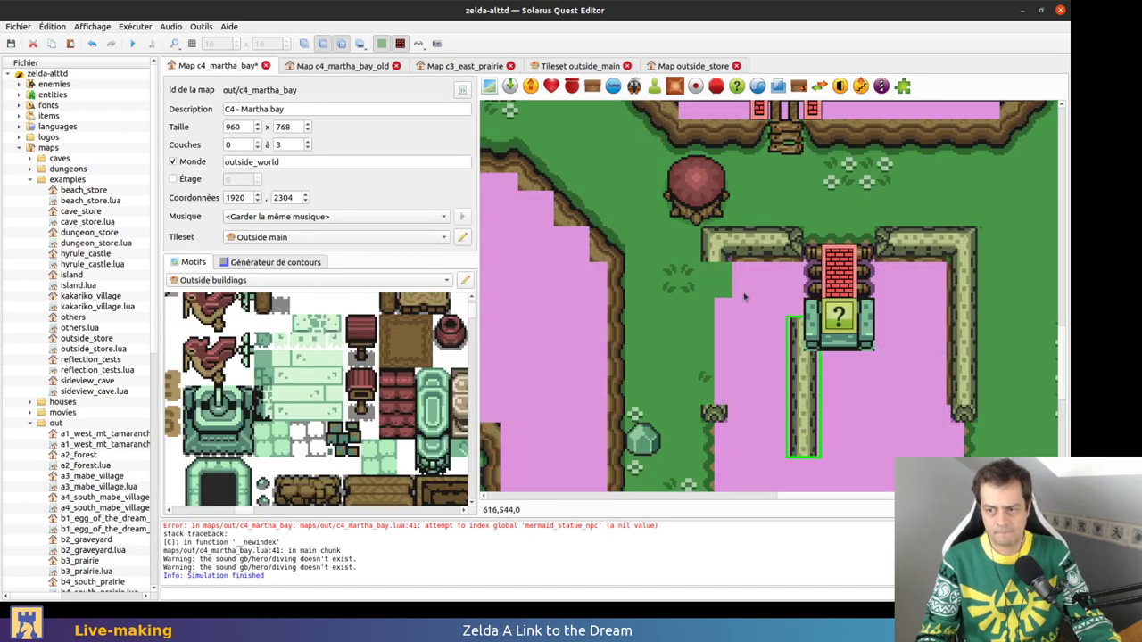
{"action": "left_click", "coordinate": [715, 292]}
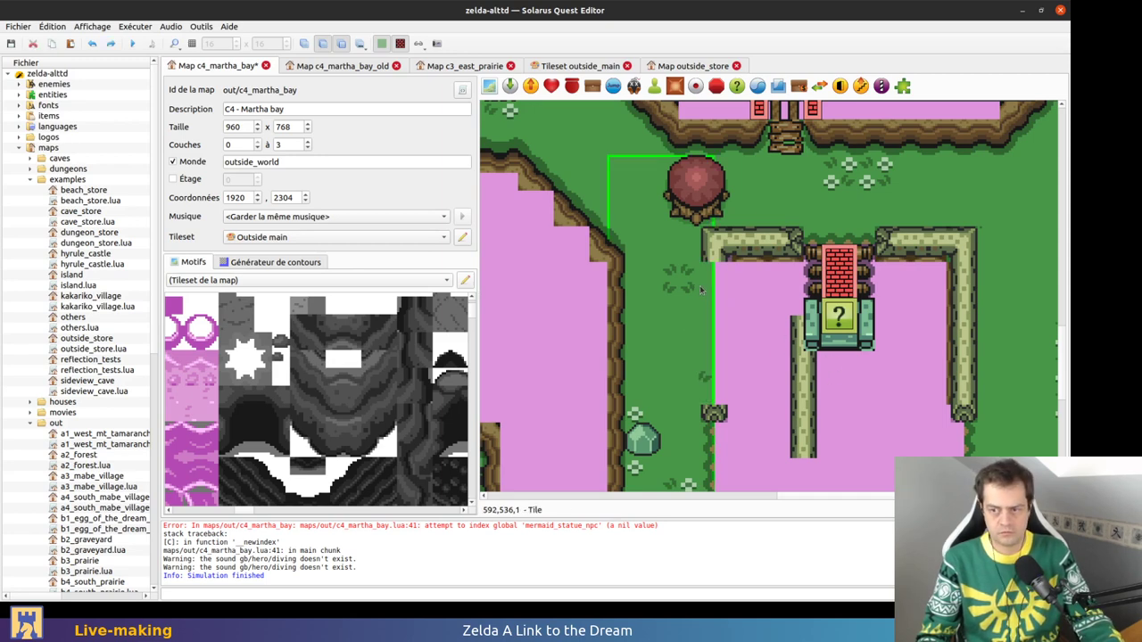
{"action": "scroll", "coordinate": [678, 284], "scroll_direction": "down", "scroll_amount": 5}
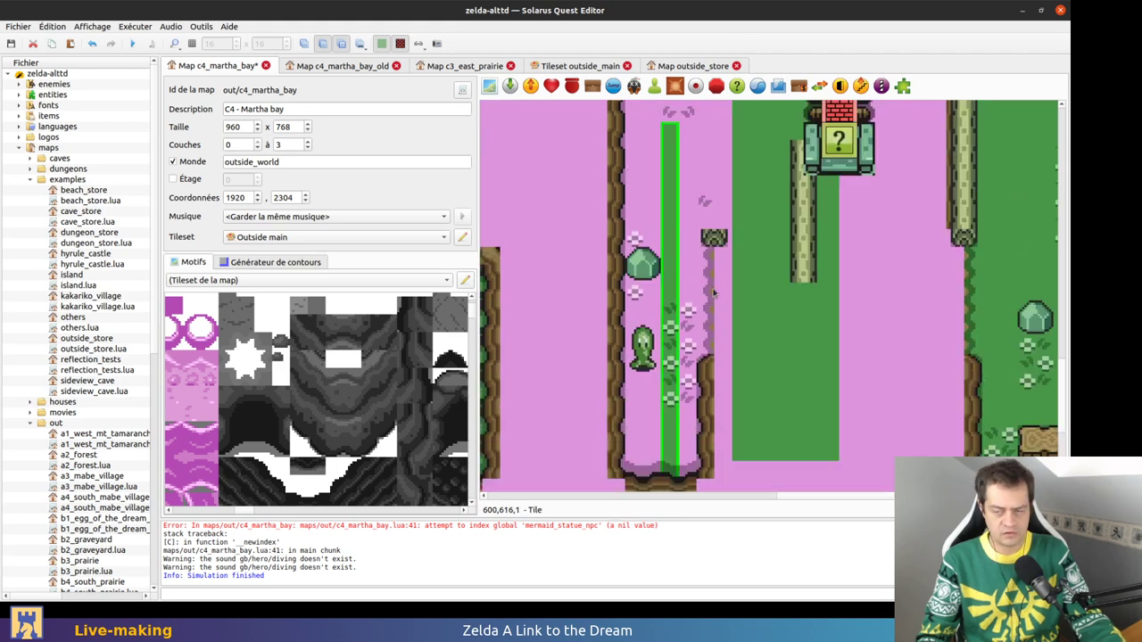
{"action": "left_click_drag", "start_coordinate": [790, 345], "coordinate": [684, 356]}
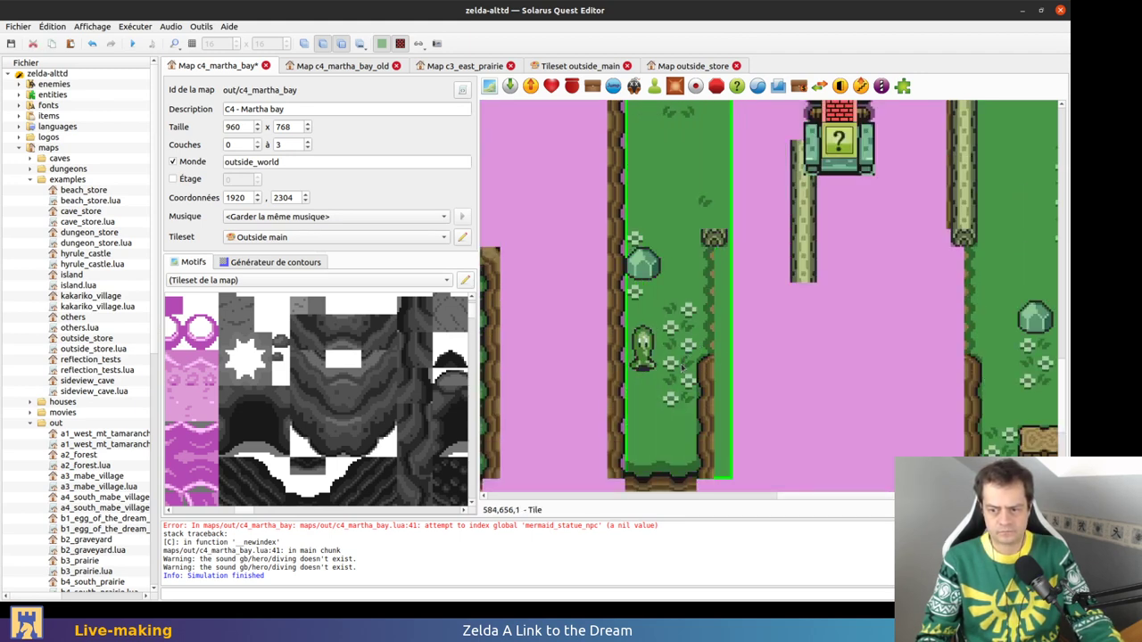
{"action": "left_click_drag", "start_coordinate": [799, 354], "coordinate": [703, 297]}
{"action": "left_click", "coordinate": [815, 297]}
{"action": "left_click", "coordinate": [739, 162]}
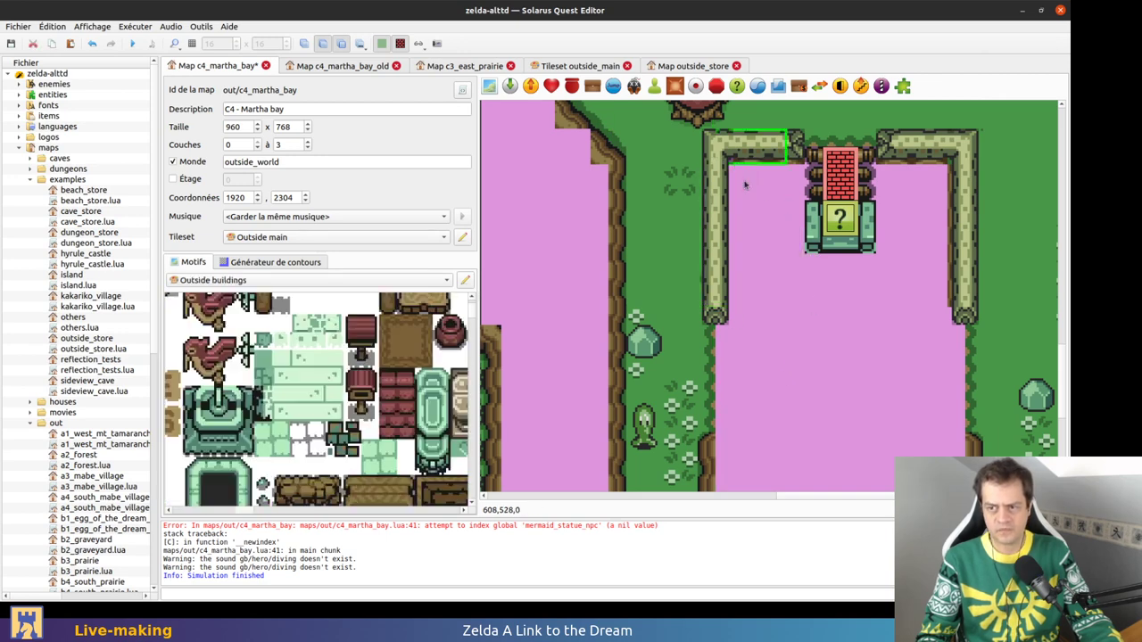
Copy the small grass patch under the northeast fence corner to beneath the northwest corner, restore the east corner piece, and save the map
{"action": "scroll", "coordinate": [996, 234], "scroll_direction": "up", "scroll_amount": 3}
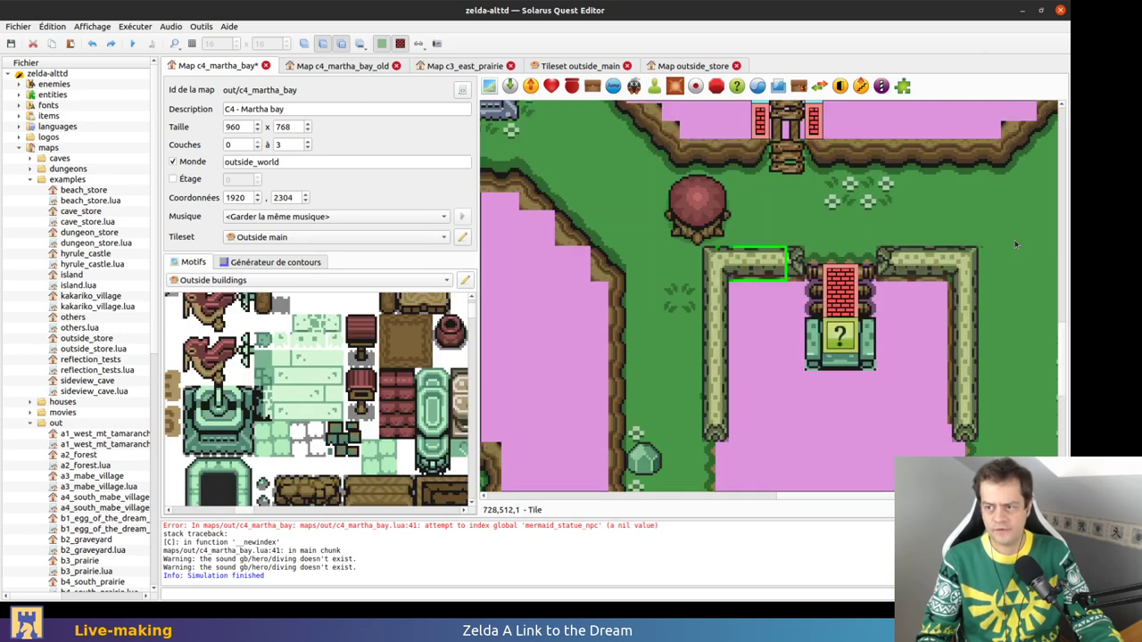
{"action": "left_click", "coordinate": [1037, 232]}
{"action": "left_click_drag", "start_coordinate": [964, 274], "coordinate": [906, 360]}
{"action": "left_click", "coordinate": [961, 279]}
{"action": "key", "text": "Delete"}
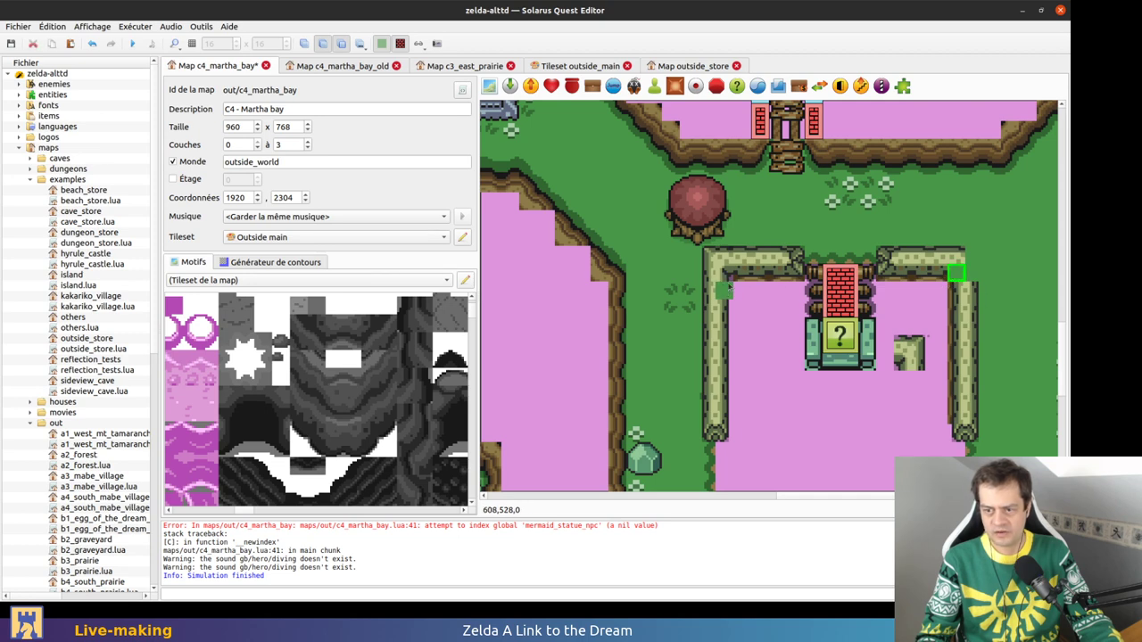
{"action": "left_click_drag", "start_coordinate": [910, 341], "coordinate": [964, 253]}
{"action": "left_click", "coordinate": [863, 404]}
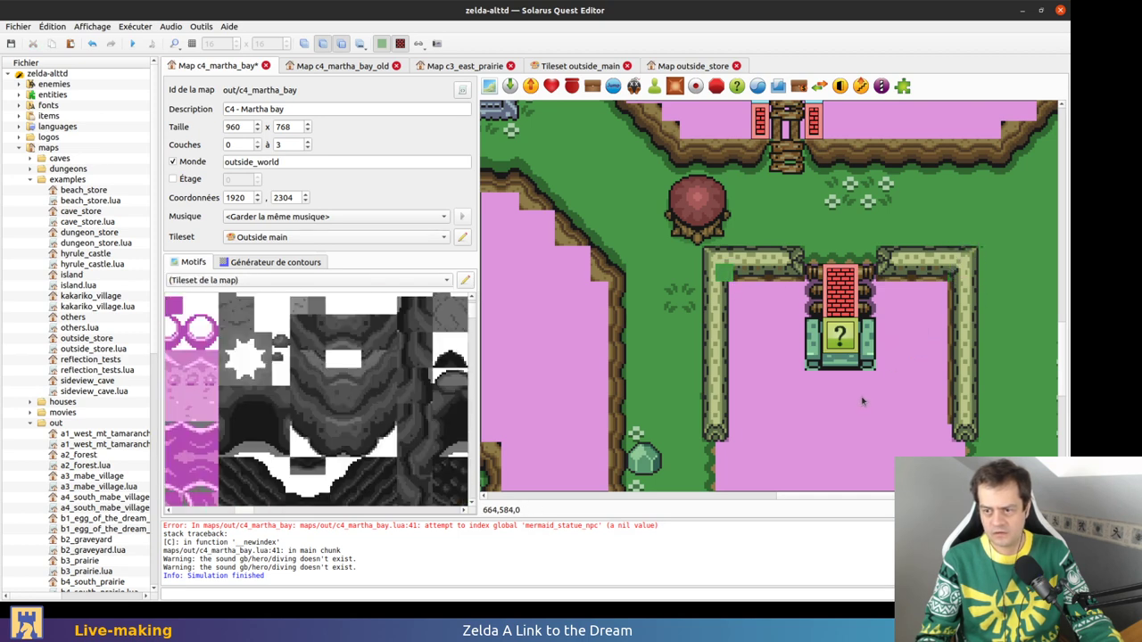
{"action": "left_click", "coordinate": [728, 283]}
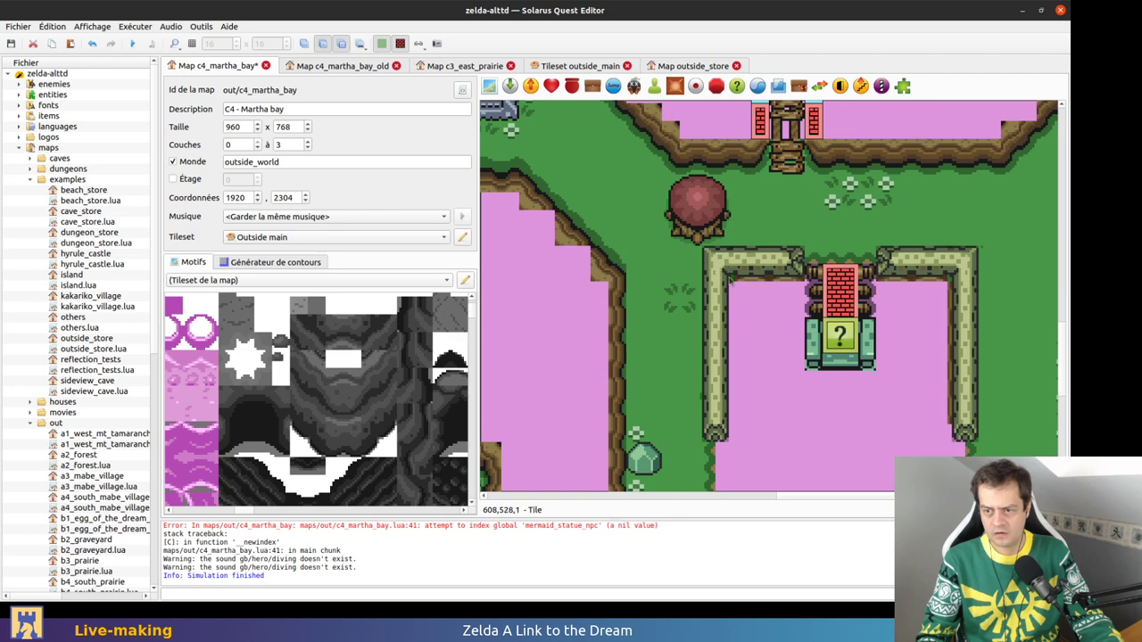
{"action": "key", "text": "ctrl+s"}
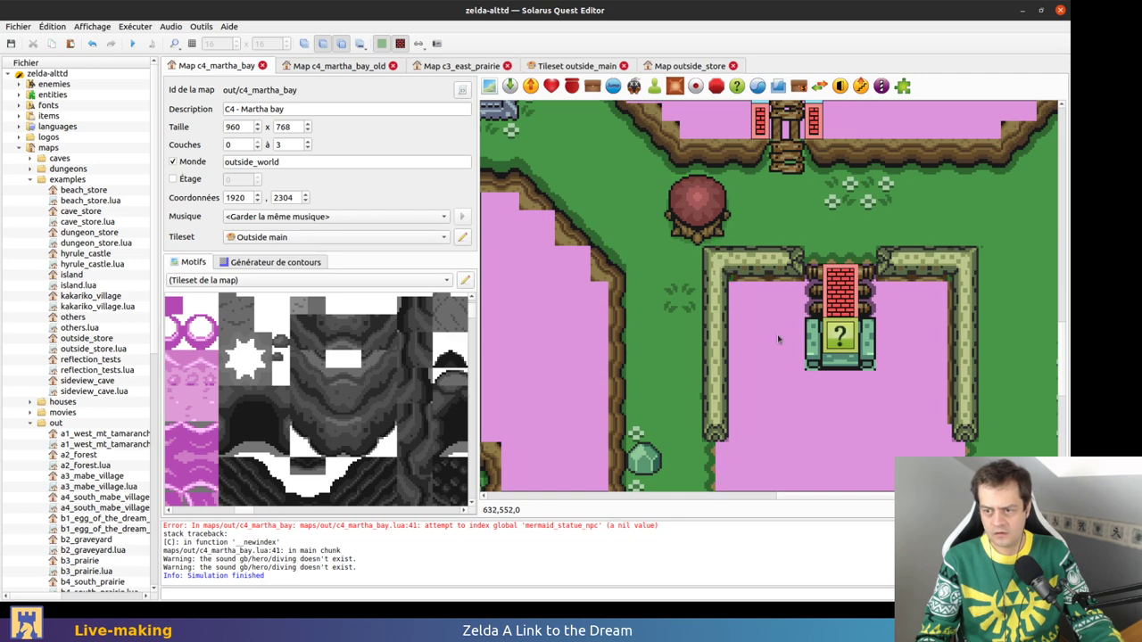
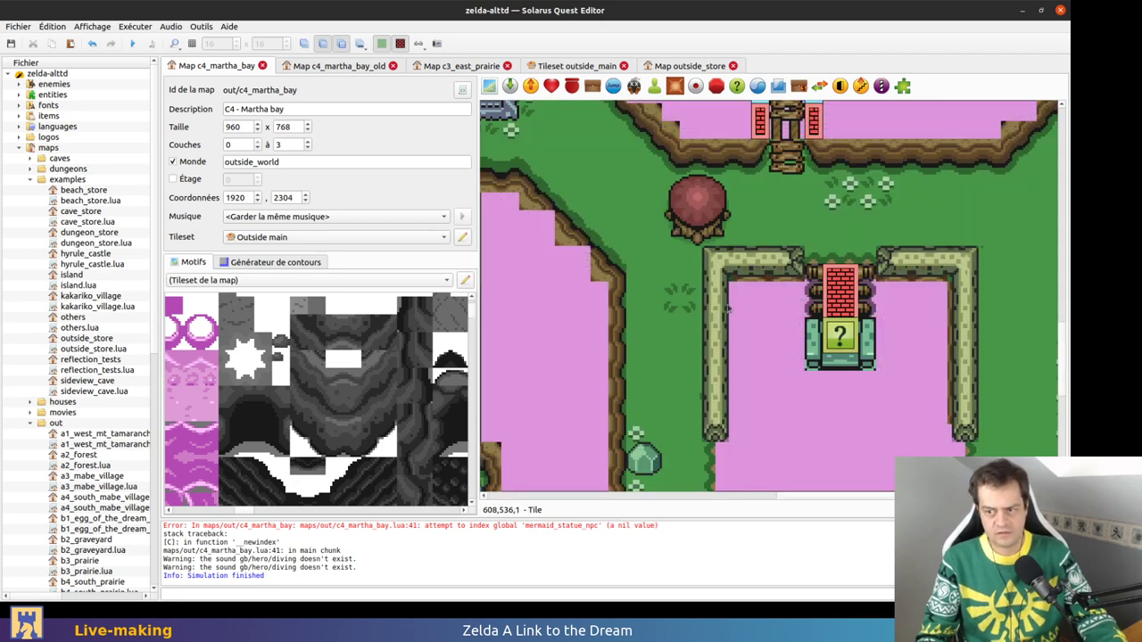
Move the northwest fence pieces aside, extend the cliff edge beneath them west to the corner, and put that edge on layer 0
{"action": "left_click", "coordinate": [673, 258]}
{"action": "left_click_drag", "start_coordinate": [722, 267], "coordinate": [746, 249]}
{"action": "left_click", "coordinate": [722, 271]}
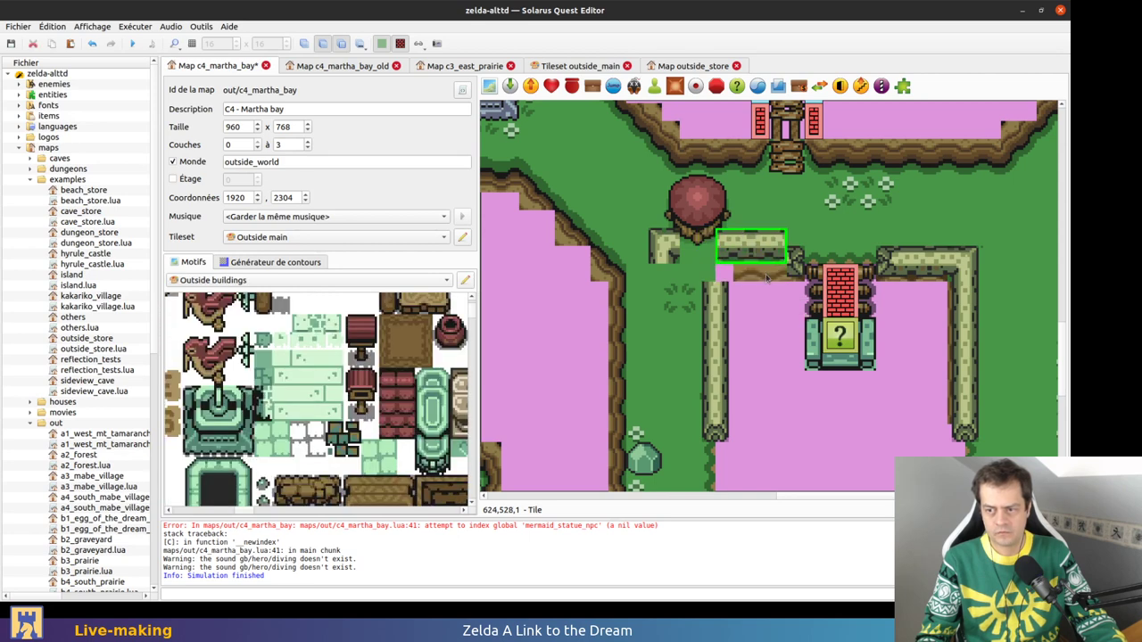
{"action": "left_click", "coordinate": [765, 278]}
{"action": "key", "text": "ctrl+g"}
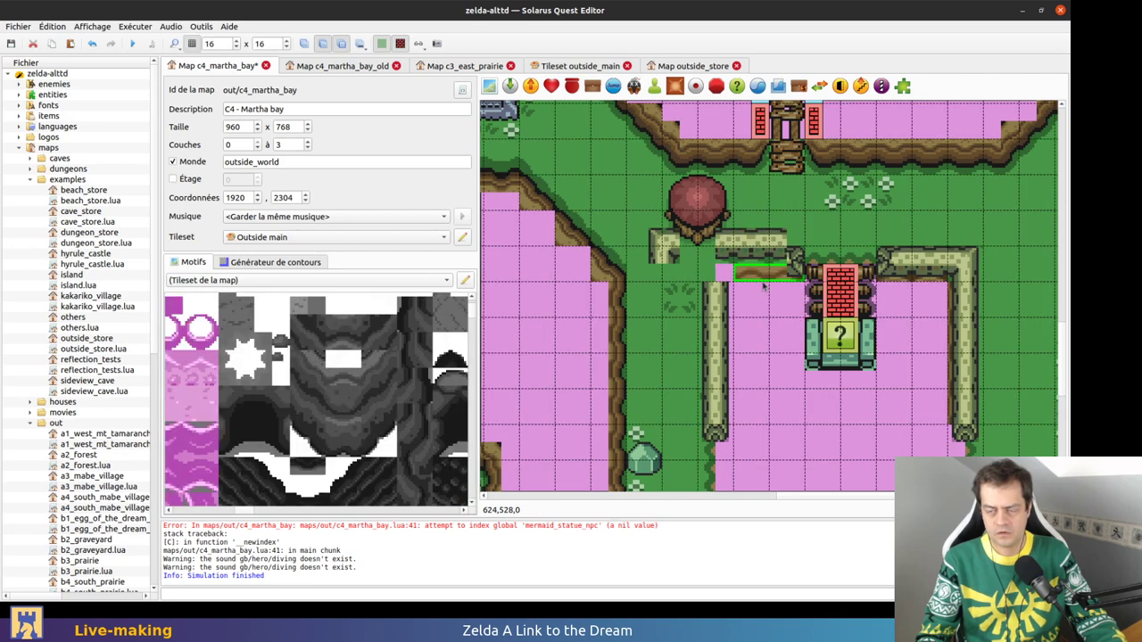
{"action": "key", "text": "ctrl+g"}
{"action": "left_click_drag", "start_coordinate": [733, 278], "coordinate": [698, 278]}
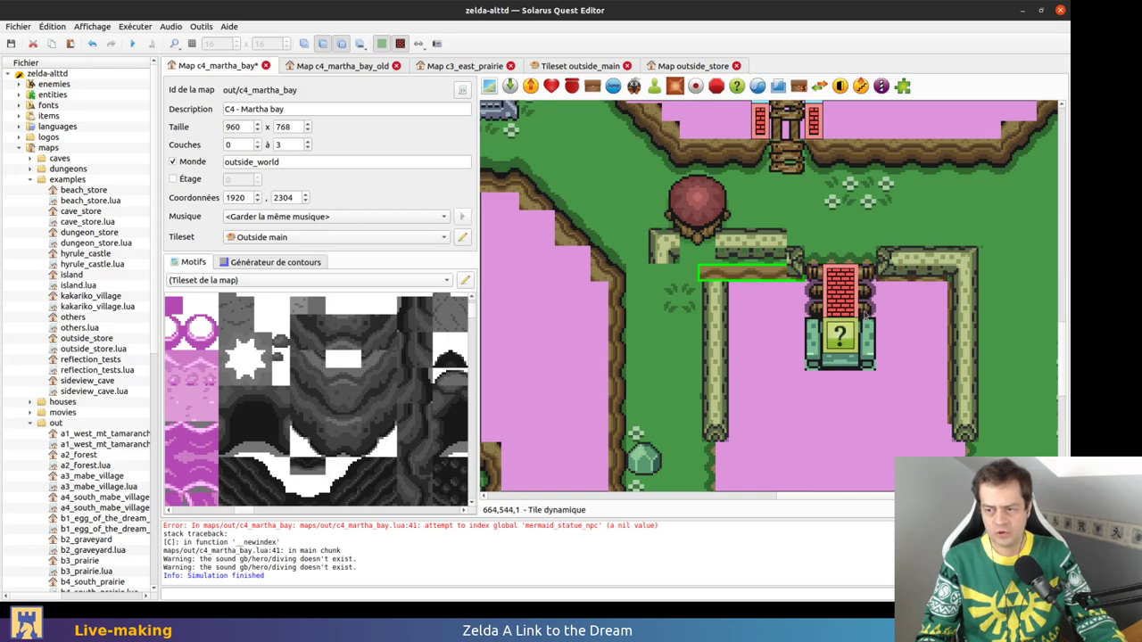
{"action": "right_click", "coordinate": [766, 279]}
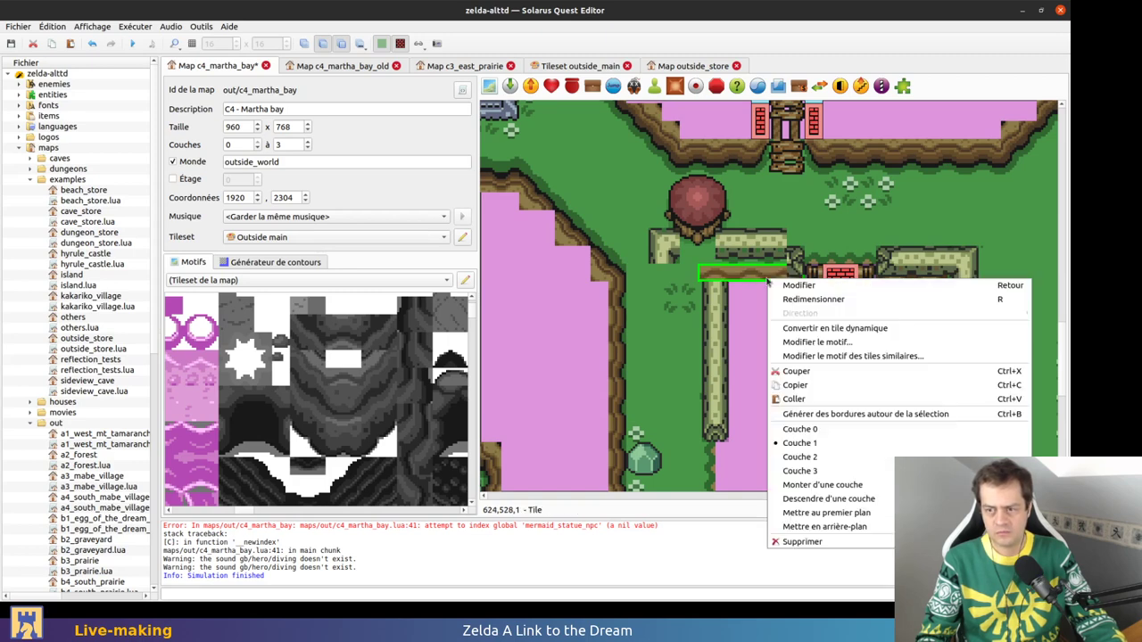
{"action": "left_click", "coordinate": [850, 424]}
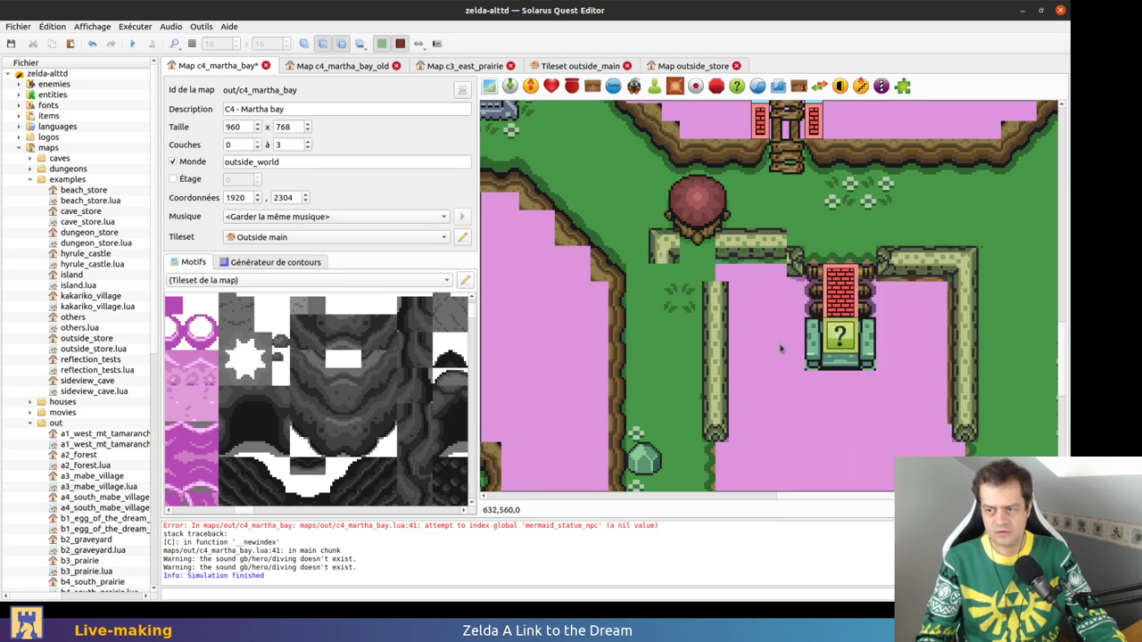
Move the northeast fence segment down off the cliff and send the cliff edge beneath it to layer 0
{"action": "left_click_drag", "start_coordinate": [898, 272], "coordinate": [899, 324]}
{"action": "key", "text": "Delete"}
{"action": "right_click", "coordinate": [917, 274]}
{"action": "left_click", "coordinate": [879, 423]}
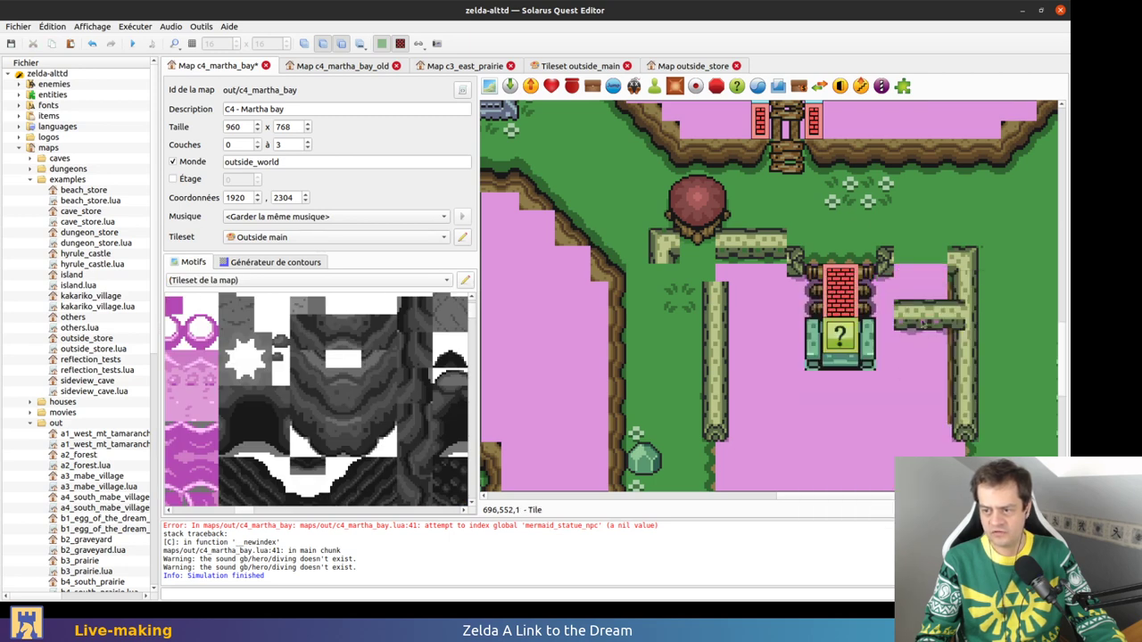
{"action": "key", "text": "t"}
{"action": "key", "text": "ctrl+z"}
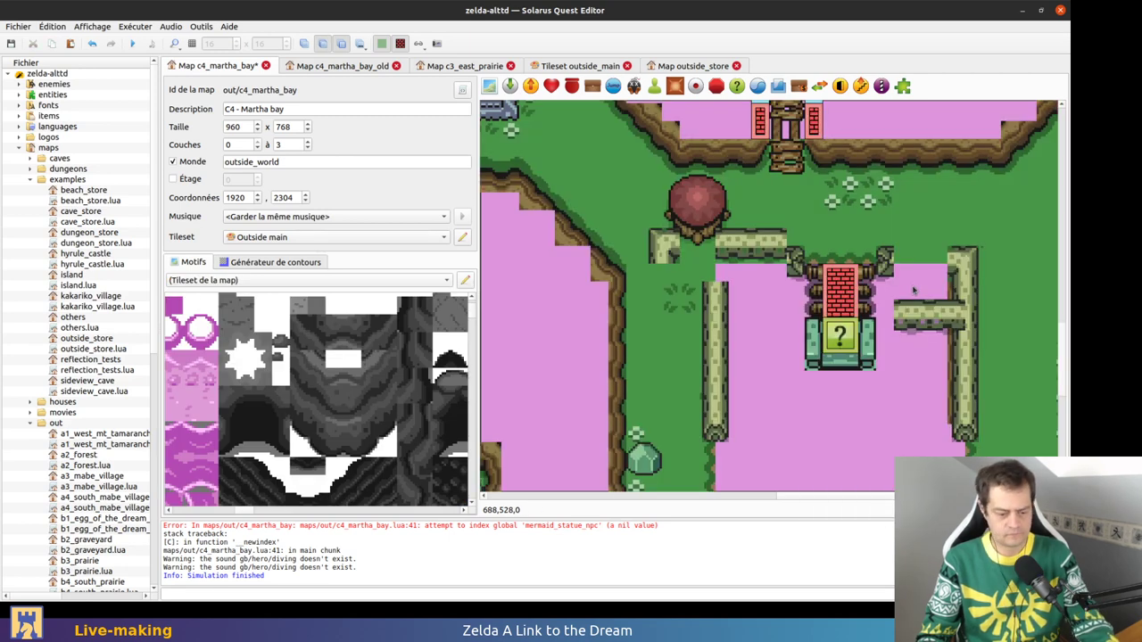
Extend the layer 0 cliff edge eastward behind the ladder to beneath the northeast fence corner
{"action": "left_click", "coordinate": [763, 276]}
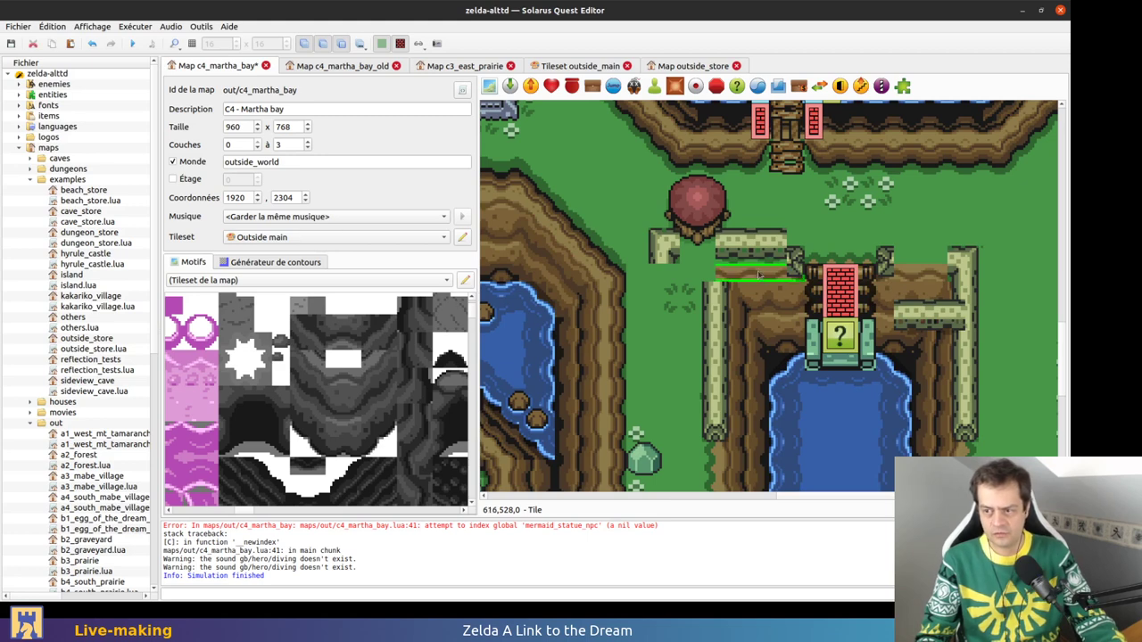
{"action": "left_click_drag", "start_coordinate": [750, 275], "coordinate": [926, 280]}
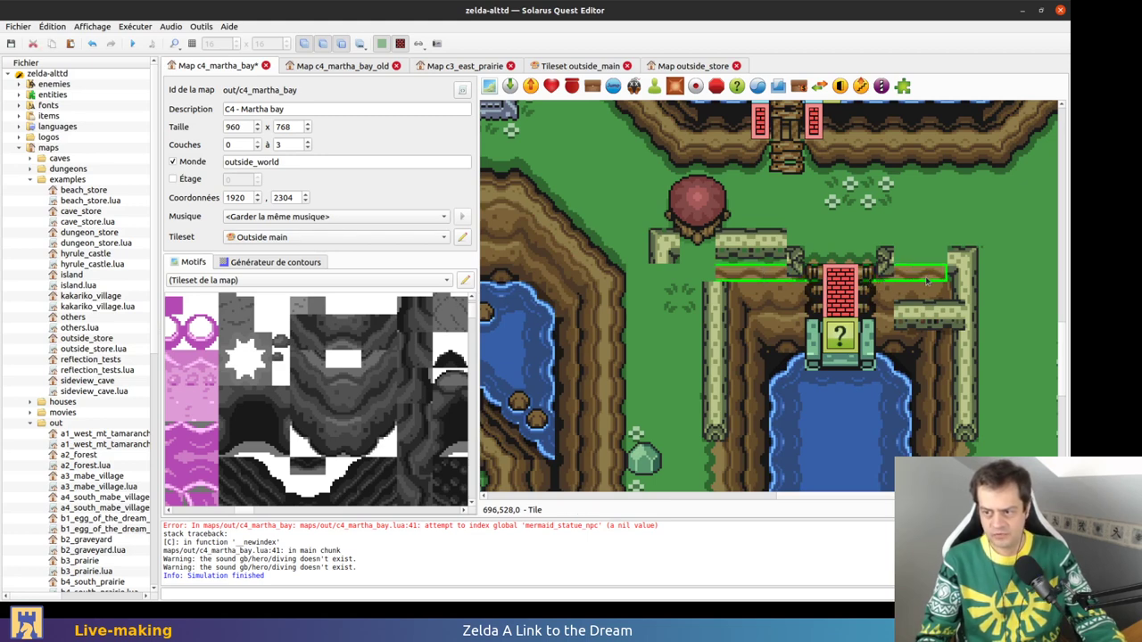
{"action": "key", "text": "ctrl+g"}
{"action": "left_click_drag", "start_coordinate": [922, 281], "coordinate": [937, 281]}
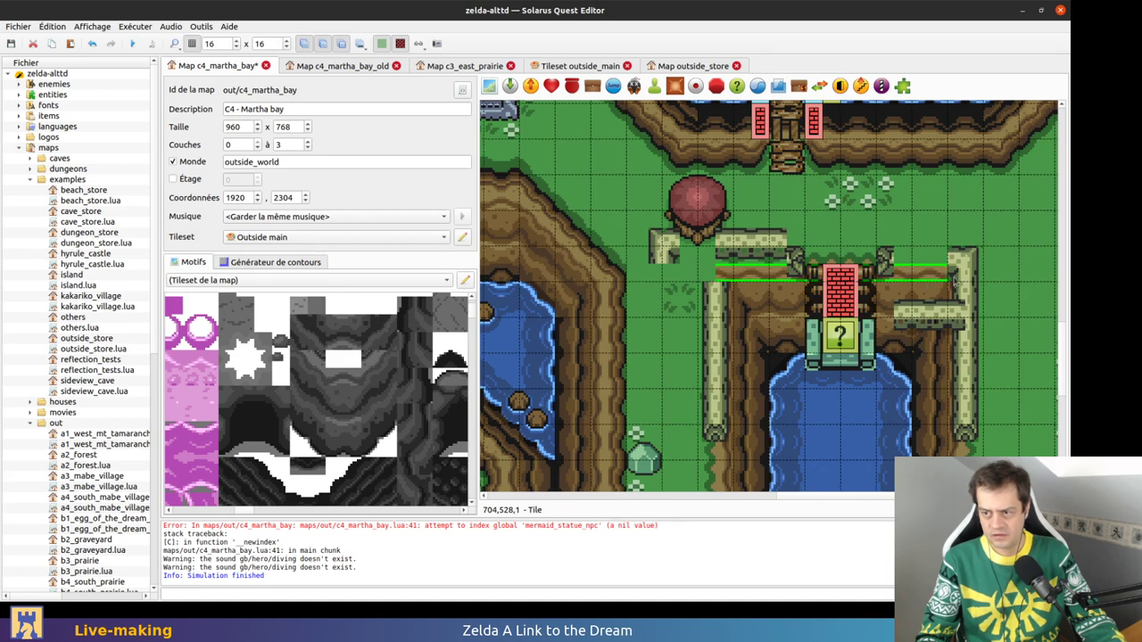
Return the displaced fence segments and northwest corner to their places around the ladder, and save the map
{"action": "left_click", "coordinate": [935, 319]}
{"action": "left_click_drag", "start_coordinate": [935, 319], "coordinate": [934, 266]}
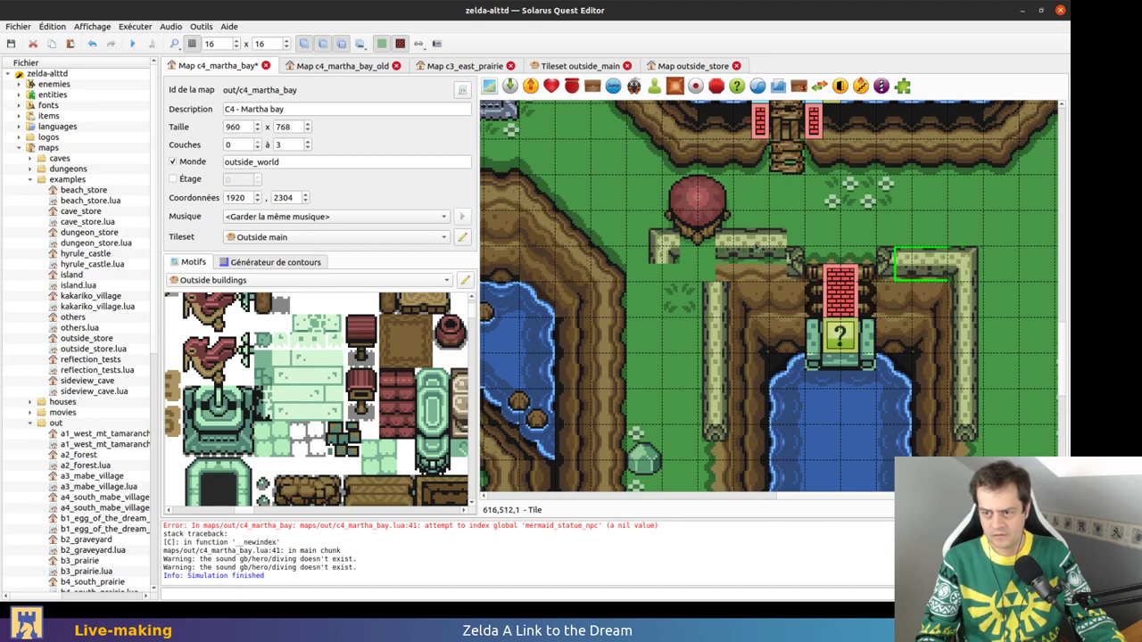
{"action": "left_click", "coordinate": [756, 257]}
{"action": "left_click_drag", "start_coordinate": [671, 251], "coordinate": [721, 265]}
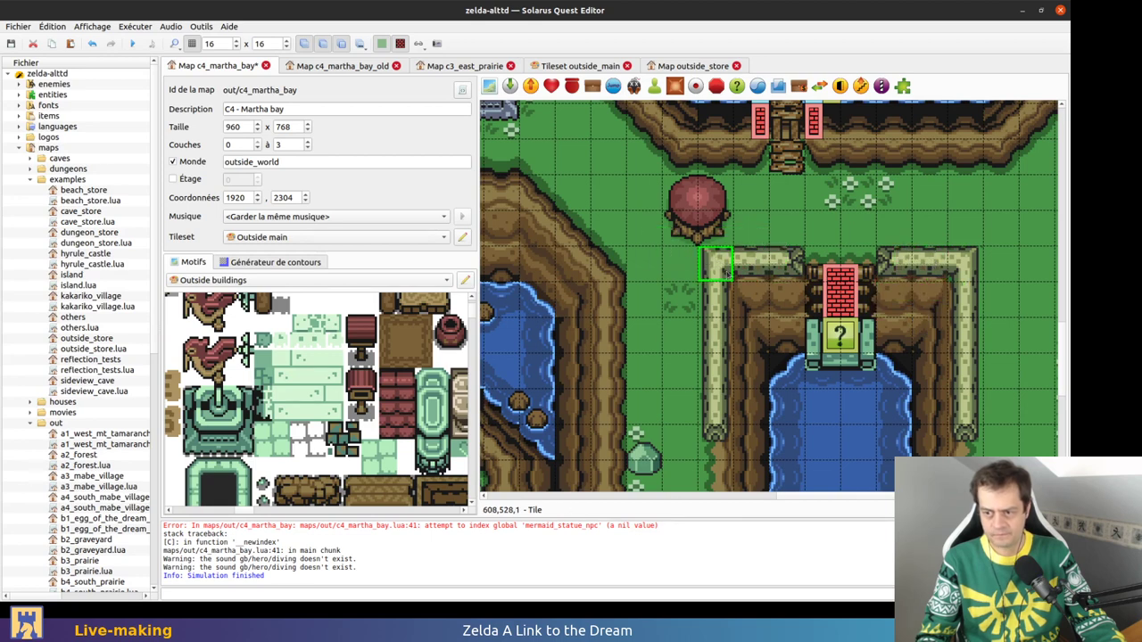
{"action": "key", "text": "1"}
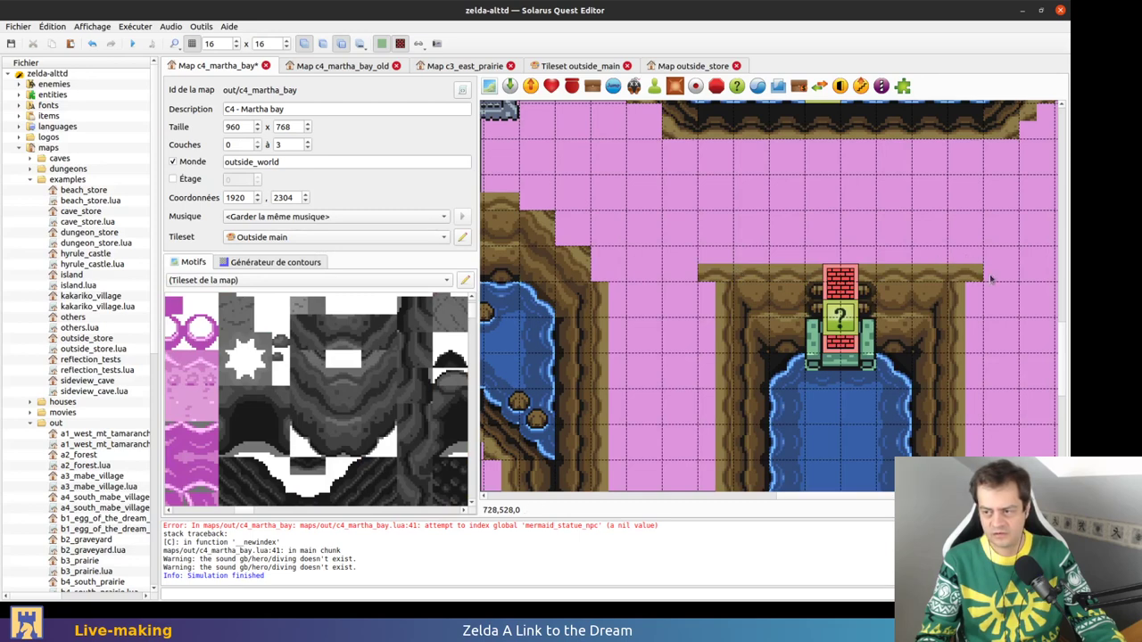
{"action": "key", "text": "ctrl+s"}
{"action": "key", "text": "ctrl+g"}
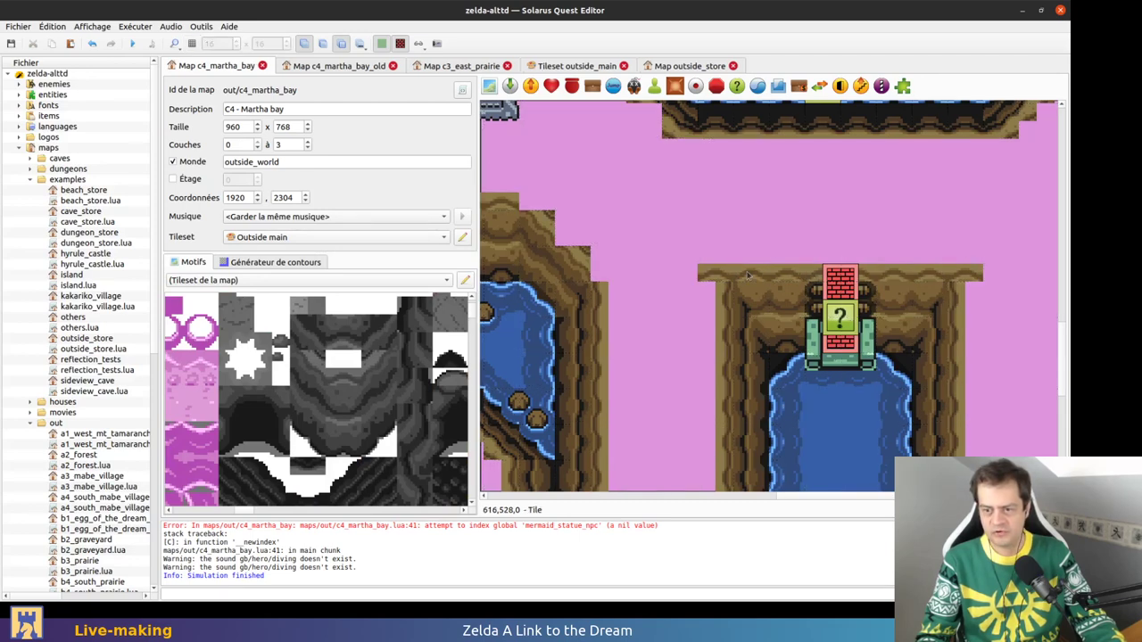
Compare the cliffs and fences around the southern channel's ladder with layer 1 hidden and shown
{"action": "key", "text": "1"}
{"action": "key", "text": "1"}
{"action": "key", "text": "1"}
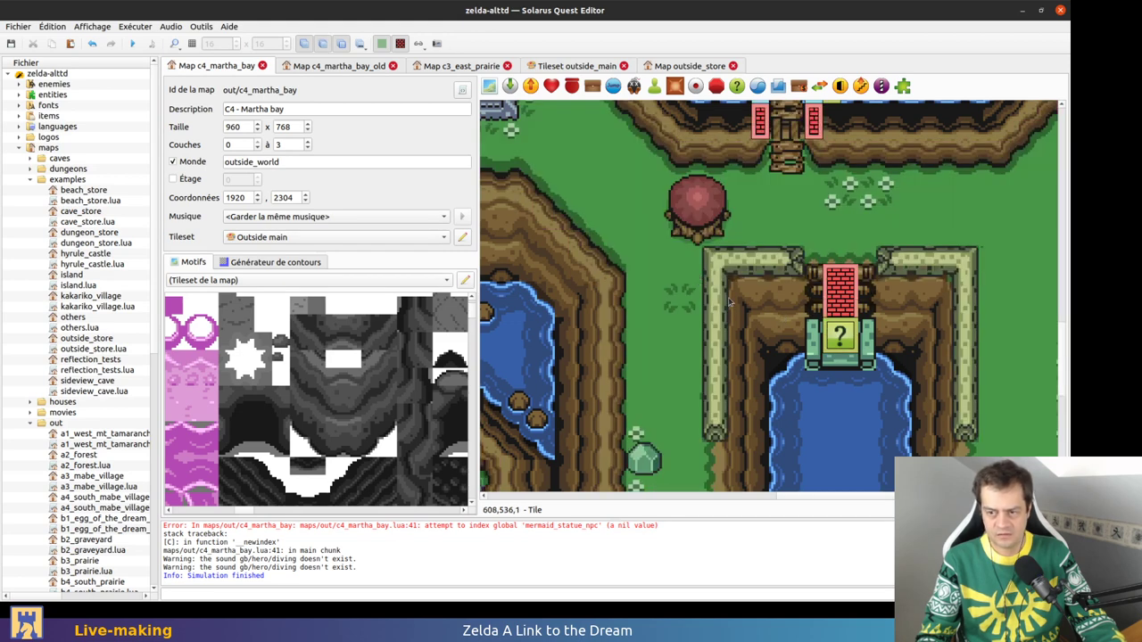
{"action": "key", "text": "1"}
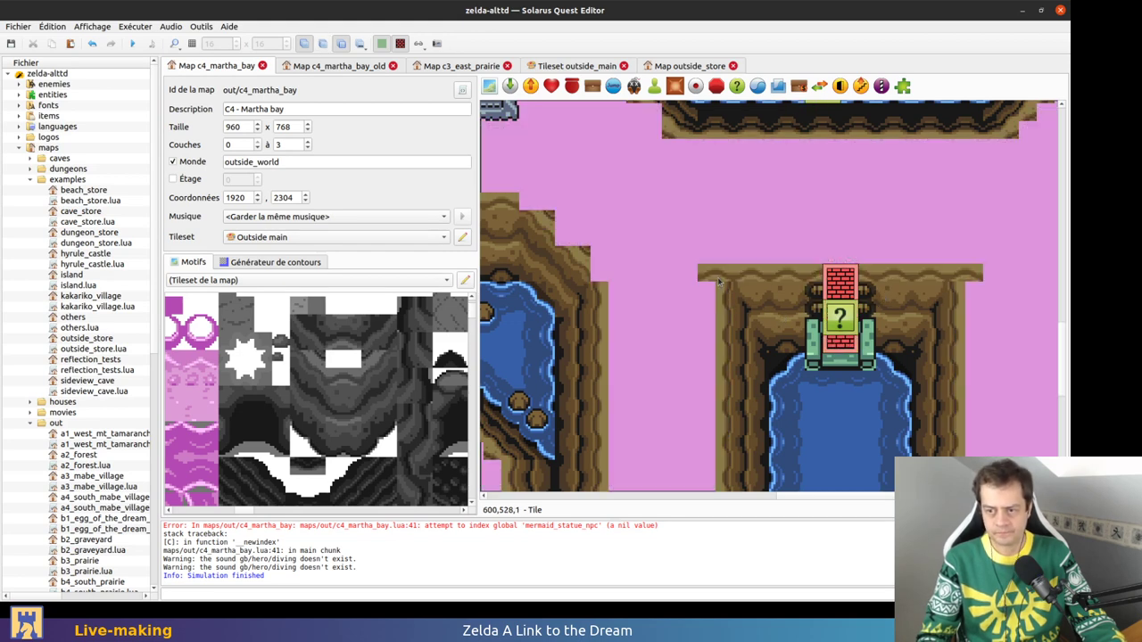
{"action": "key", "text": "1"}
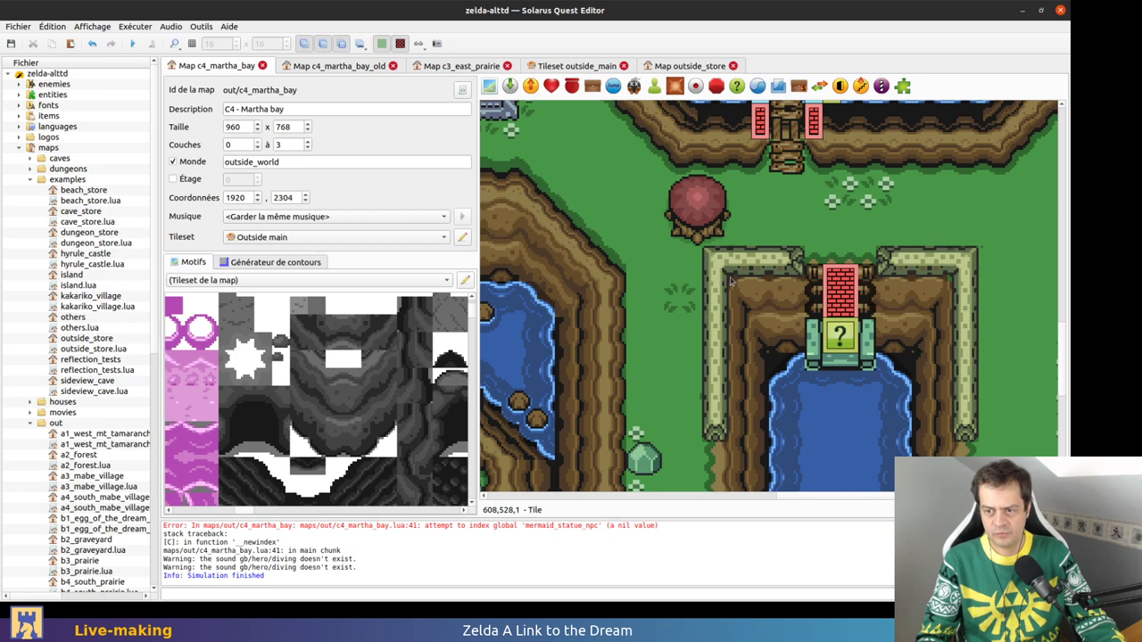
{"action": "key", "text": "1"}
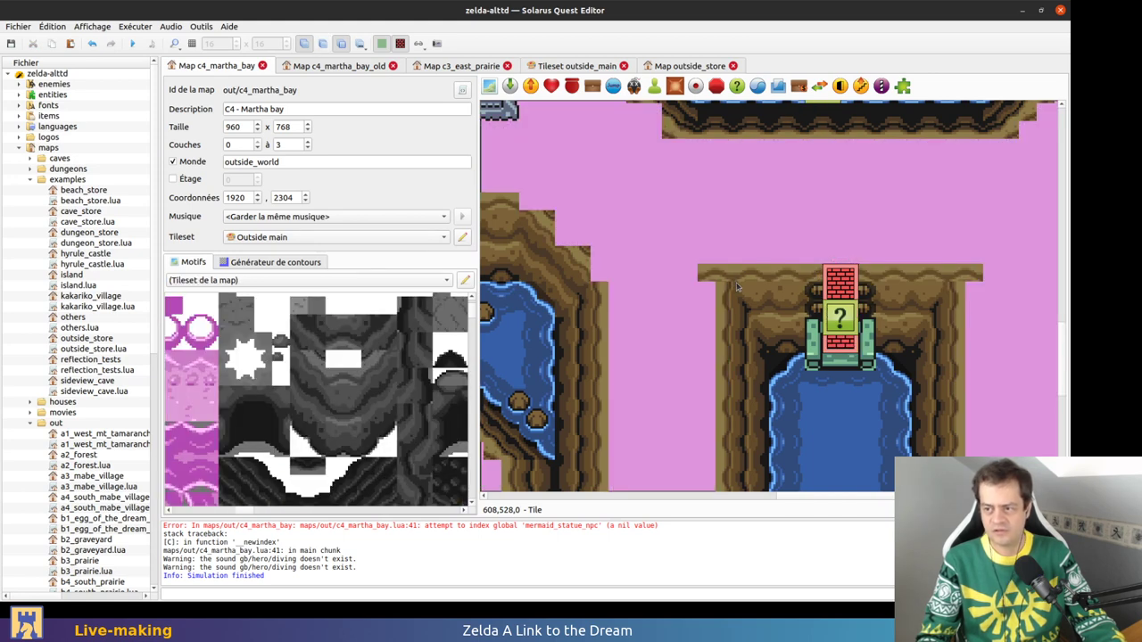
{"action": "key", "text": "1"}
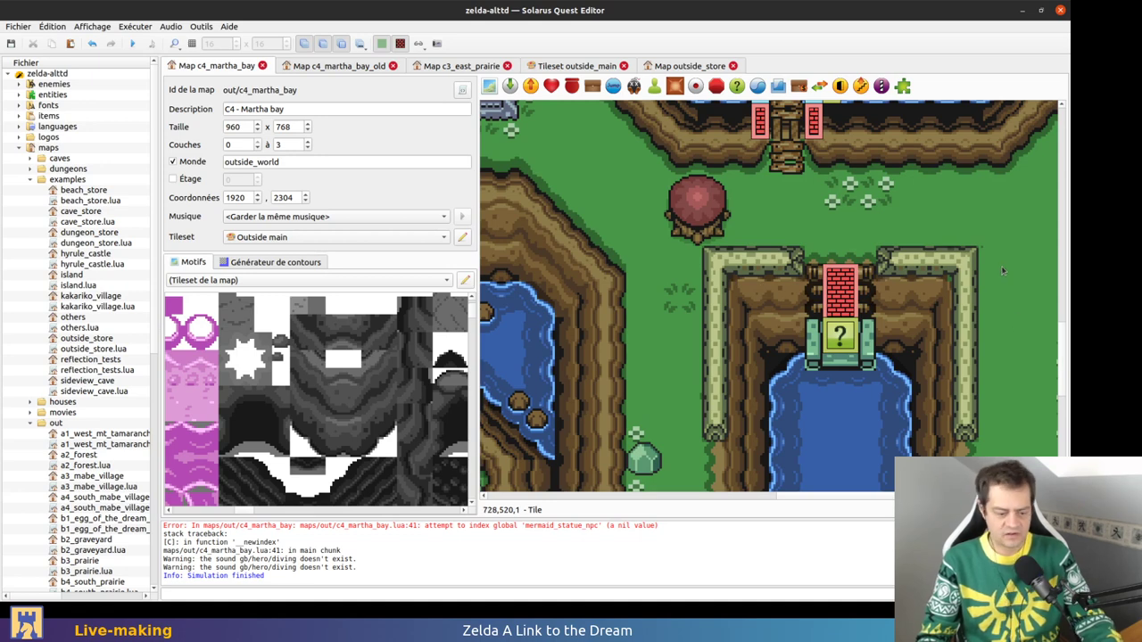
Inspect the southern channel's ladder base and the shoreline up to the ladders on the eastern coast
{"action": "left_click", "coordinate": [845, 366]}
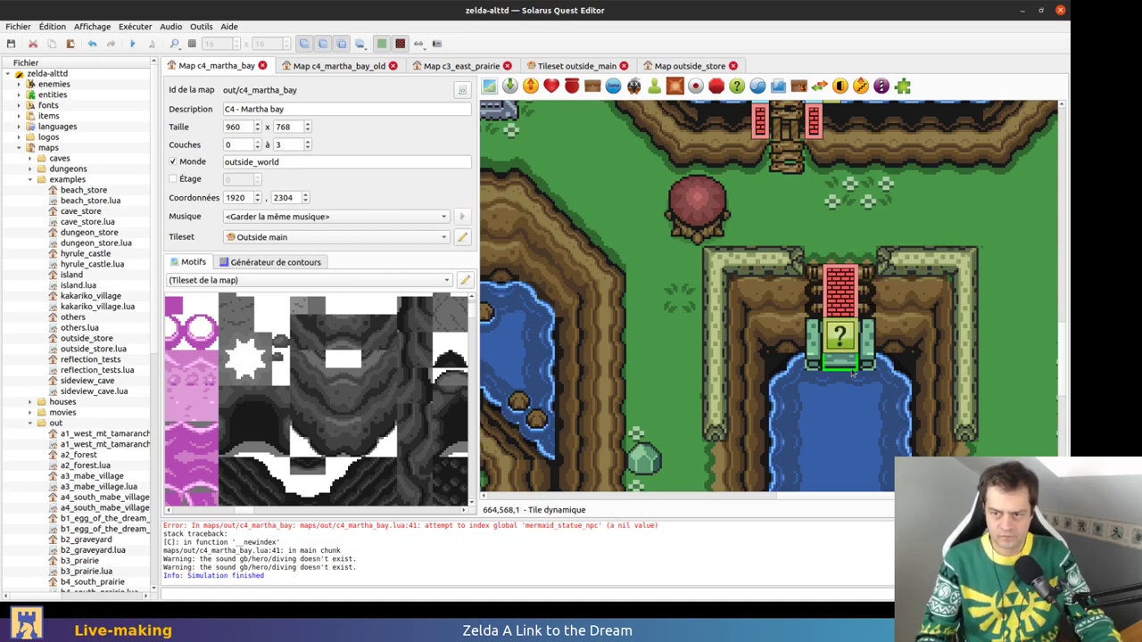
{"action": "scroll", "coordinate": [853, 373], "scroll_direction": "down", "scroll_amount": 2, "text": "ctrl"}
{"action": "middle_click_drag", "start_coordinate": [891, 300], "coordinate": [768, 444]}
{"action": "scroll", "coordinate": [879, 385], "scroll_direction": "down", "scroll_amount": 3}
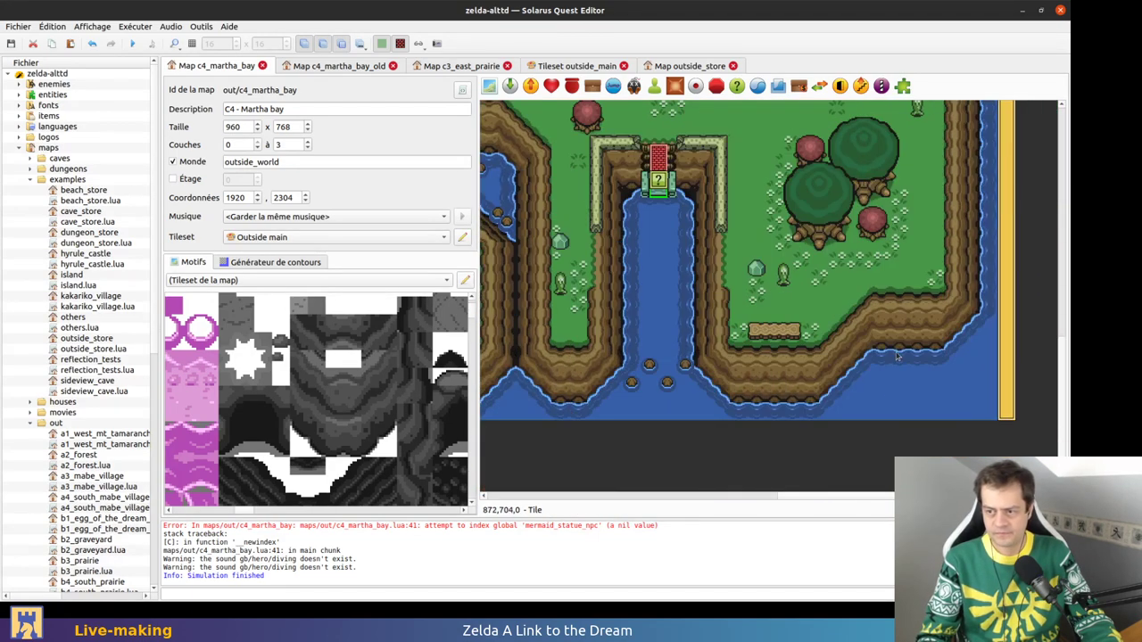
{"action": "scroll", "coordinate": [803, 357], "scroll_direction": "left", "scroll_amount": 4}
{"action": "middle_click_drag", "start_coordinate": [984, 296], "coordinate": [778, 354]}
{"action": "middle_click_drag", "start_coordinate": [770, 257], "coordinate": [682, 430]}
{"action": "middle_click_drag", "start_coordinate": [811, 222], "coordinate": [823, 524]}
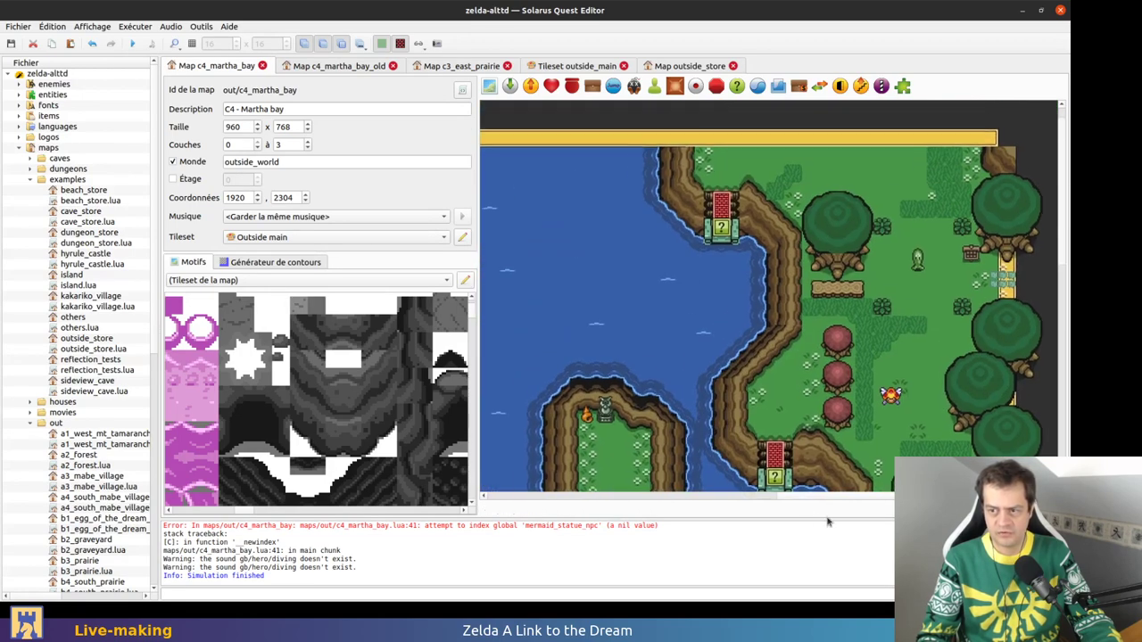
{"action": "scroll", "coordinate": [724, 279], "scroll_direction": "up", "scroll_amount": 2, "text": "ctrl"}
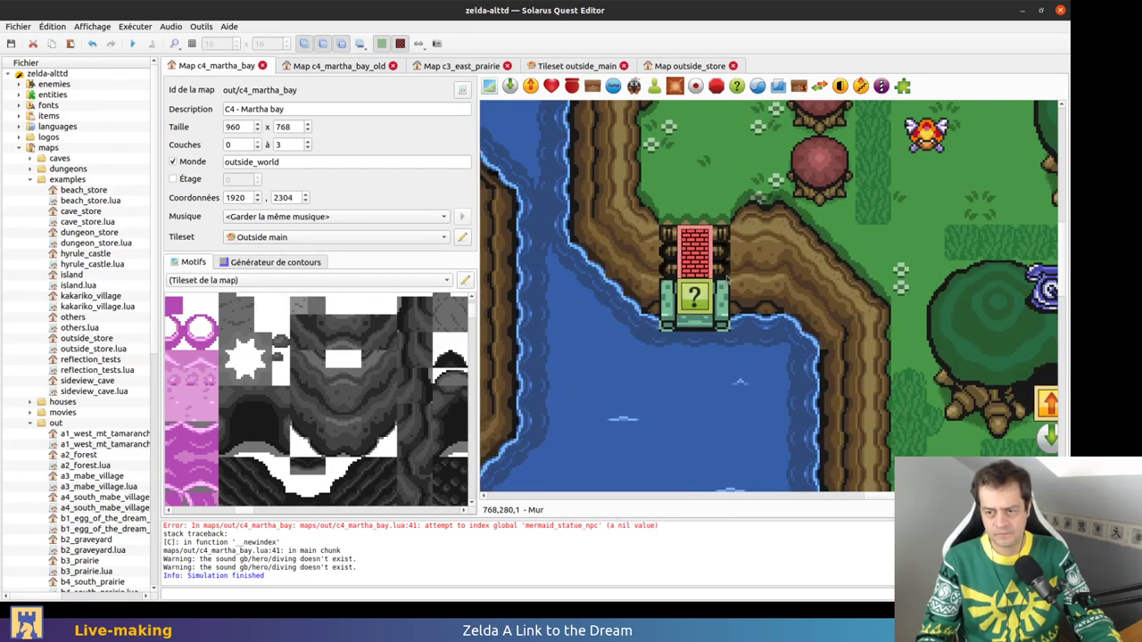
Pull the wall, sensor and several ladder pieces of the eastern cliff's ladder apart onto the nearby water
{"action": "left_click_drag", "start_coordinate": [690, 266], "coordinate": [705, 357]}
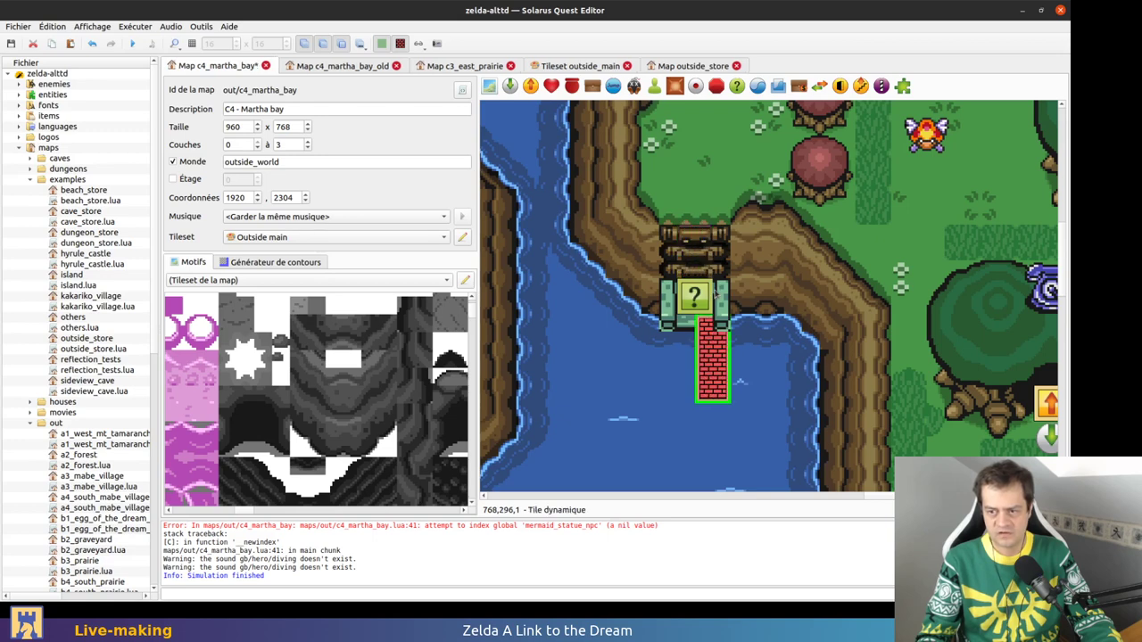
{"action": "left_click_drag", "start_coordinate": [714, 290], "coordinate": [711, 416]}
{"action": "left_click_drag", "start_coordinate": [696, 297], "coordinate": [749, 404]}
{"action": "left_click_drag", "start_coordinate": [703, 273], "coordinate": [596, 395]}
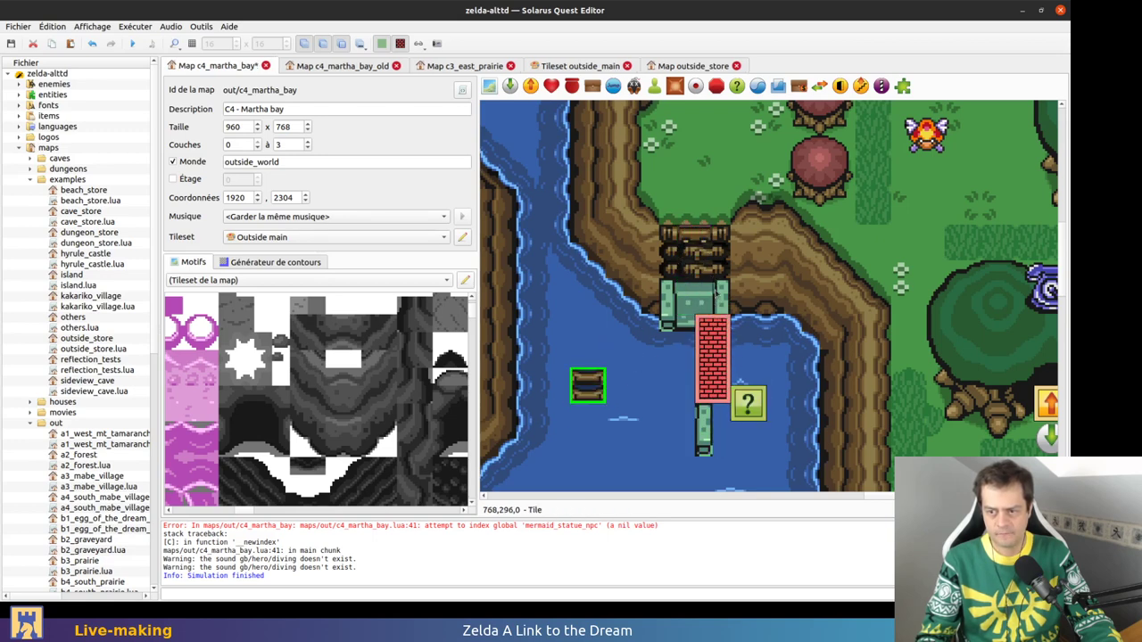
{"action": "left_click_drag", "start_coordinate": [702, 272], "coordinate": [678, 374]}
{"action": "left_click_drag", "start_coordinate": [711, 278], "coordinate": [657, 436]}
Delete the displaced ladder pieces, wall and sensor from the water below the eastern cliff
{"action": "key", "text": "Delete"}
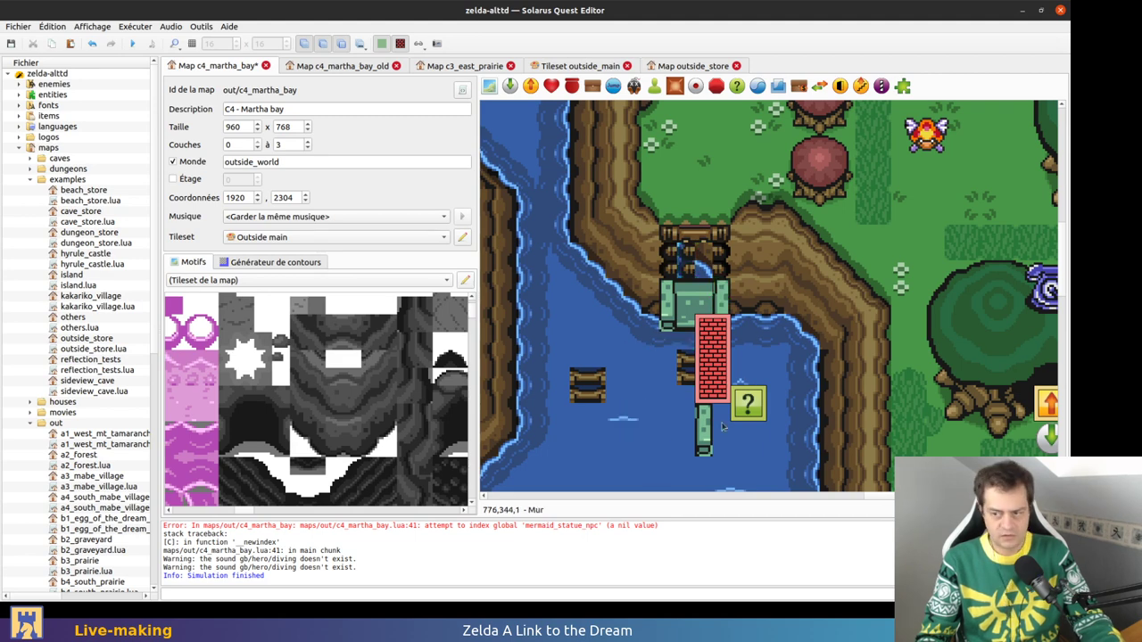
{"action": "left_click", "coordinate": [705, 379]}
{"action": "key", "text": "Delete"}
{"action": "left_click", "coordinate": [697, 378]}
{"action": "key", "text": "Delete"}
{"action": "left_click", "coordinate": [603, 399]}
{"action": "key", "text": "Delete"}
{"action": "left_click", "coordinate": [700, 432]}
{"action": "key", "text": "Delete"}
{"action": "left_click", "coordinate": [736, 400]}
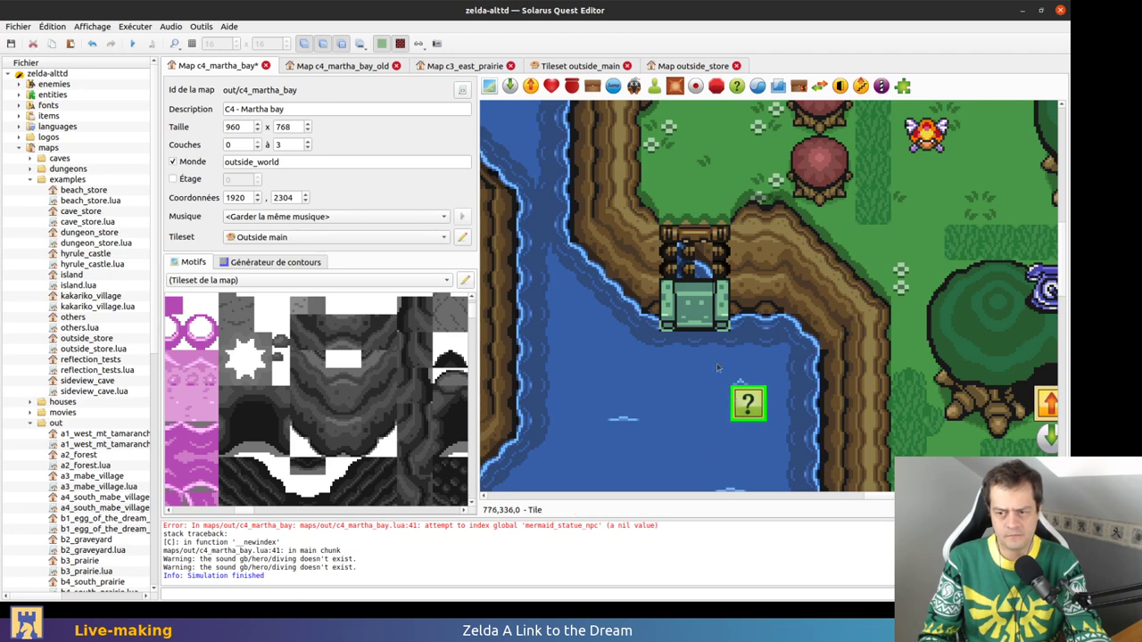
{"action": "key", "text": "Delete"}
Delete the remaining wooden ladder and green base tiles from the eastern cliff
{"action": "left_click", "coordinate": [688, 259]}
{"action": "key", "text": "Delete"}
{"action": "left_click", "coordinate": [722, 264]}
{"action": "key", "text": "Delete"}
{"action": "left_click", "coordinate": [720, 238]}
{"action": "key", "text": "Delete"}
{"action": "left_click", "coordinate": [722, 292]}
{"action": "key", "text": "Delete"}
{"action": "left_click", "coordinate": [720, 271]}
{"action": "left_click_drag", "start_coordinate": [717, 271], "coordinate": [674, 258]}
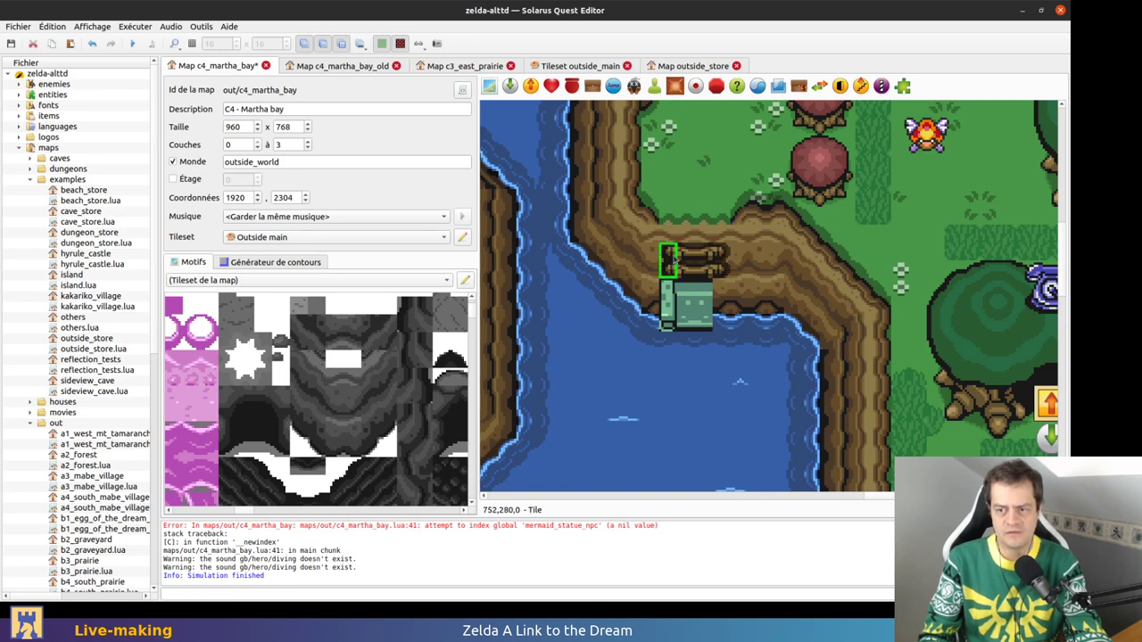
{"action": "key", "text": "Delete"}
{"action": "left_click", "coordinate": [670, 295]}
{"action": "key", "text": "Delete"}
{"action": "left_click", "coordinate": [671, 266]}
{"action": "key", "text": "Delete"}
{"action": "left_click", "coordinate": [688, 264]}
{"action": "key", "text": "Delete"}
Send the grass tile above the removed ladder to the back, return the displaced cliff-top tile to its place, and save the map
{"action": "left_click", "coordinate": [720, 265]}
{"action": "left_click", "coordinate": [703, 290]}
{"action": "left_click", "coordinate": [693, 261]}
{"action": "left_click", "coordinate": [693, 233]}
{"action": "right_click", "coordinate": [723, 267]}
{"action": "left_click", "coordinate": [713, 243]}
{"action": "right_click", "coordinate": [712, 239]}
{"action": "left_click", "coordinate": [711, 234]}
{"action": "left_click_drag", "start_coordinate": [711, 219], "coordinate": [711, 183]}
{"action": "left_click", "coordinate": [711, 229]}
{"action": "left_click", "coordinate": [688, 221]}
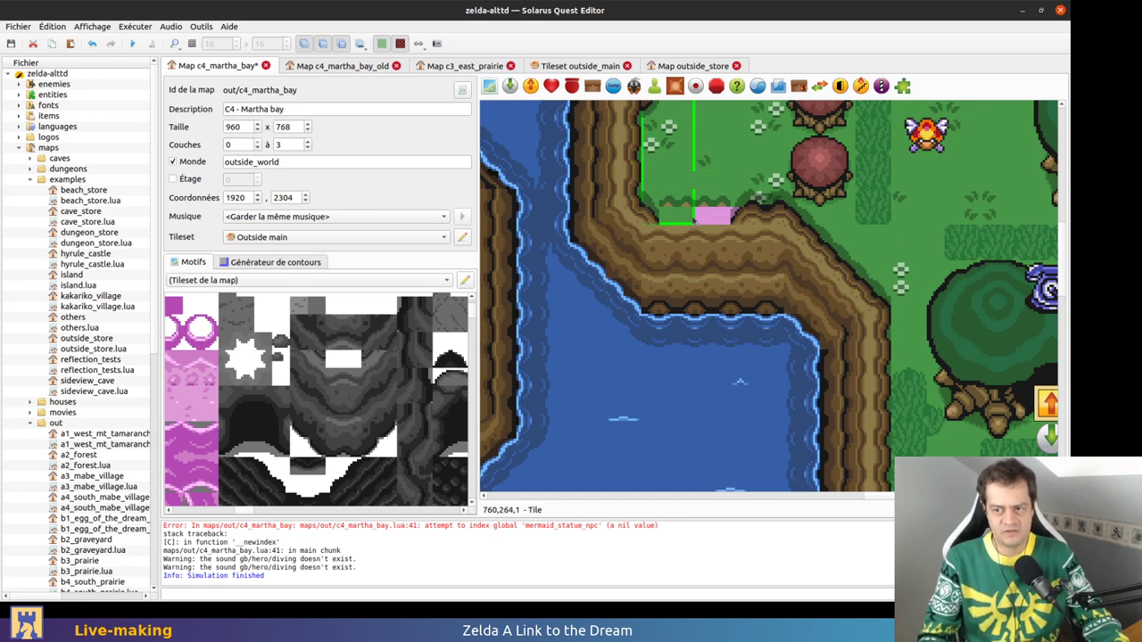
{"action": "key", "text": "b"}
{"action": "left_click_drag", "start_coordinate": [704, 187], "coordinate": [700, 222]}
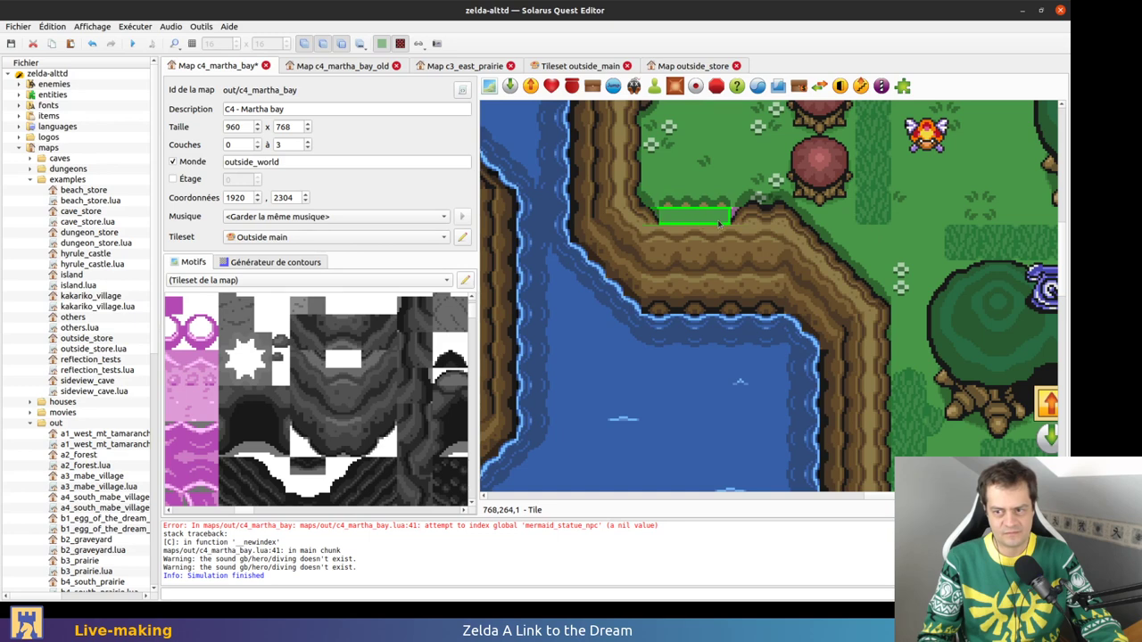
{"action": "key", "text": "ctrl+s"}
Inspect the ladders along the western and northern shores for a complete one with wall and sensor
{"action": "scroll", "coordinate": [647, 265], "scroll_direction": "down", "scroll_amount": 1, "text": "ctrl"}
{"action": "middle_click_drag", "start_coordinate": [647, 264], "coordinate": [892, 234]}
{"action": "middle_click_drag", "start_coordinate": [491, 343], "coordinate": [660, 296]}
{"action": "left_click_drag", "start_coordinate": [661, 296], "coordinate": [671, 301]}
{"action": "middle_click_drag", "start_coordinate": [638, 134], "coordinate": [662, 216]}
{"action": "middle_click_drag", "start_coordinate": [530, 270], "coordinate": [618, 292]}
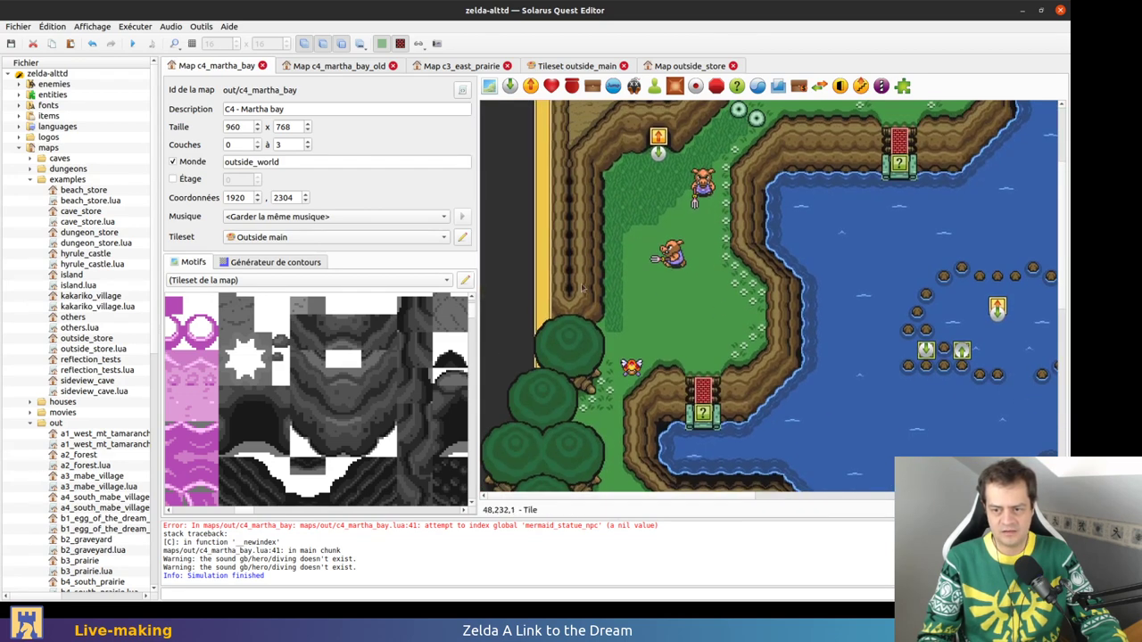
{"action": "scroll", "coordinate": [829, 388], "scroll_direction": "up", "scroll_amount": 2}
{"action": "scroll", "coordinate": [643, 439], "scroll_direction": "right", "scroll_amount": 3}
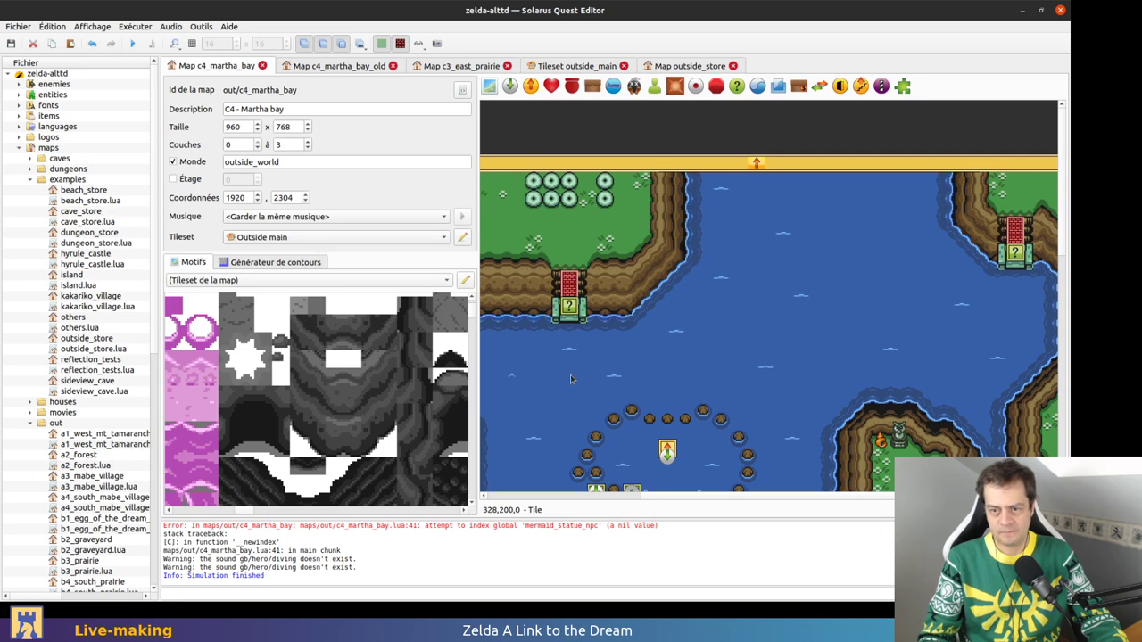
{"action": "scroll", "coordinate": [550, 325], "scroll_direction": "up", "scroll_amount": 2, "text": "ctrl"}
Select the northwest ladder with its wall and sensor, try to duplicate it, and undo the changes
{"action": "left_click", "coordinate": [564, 339]}
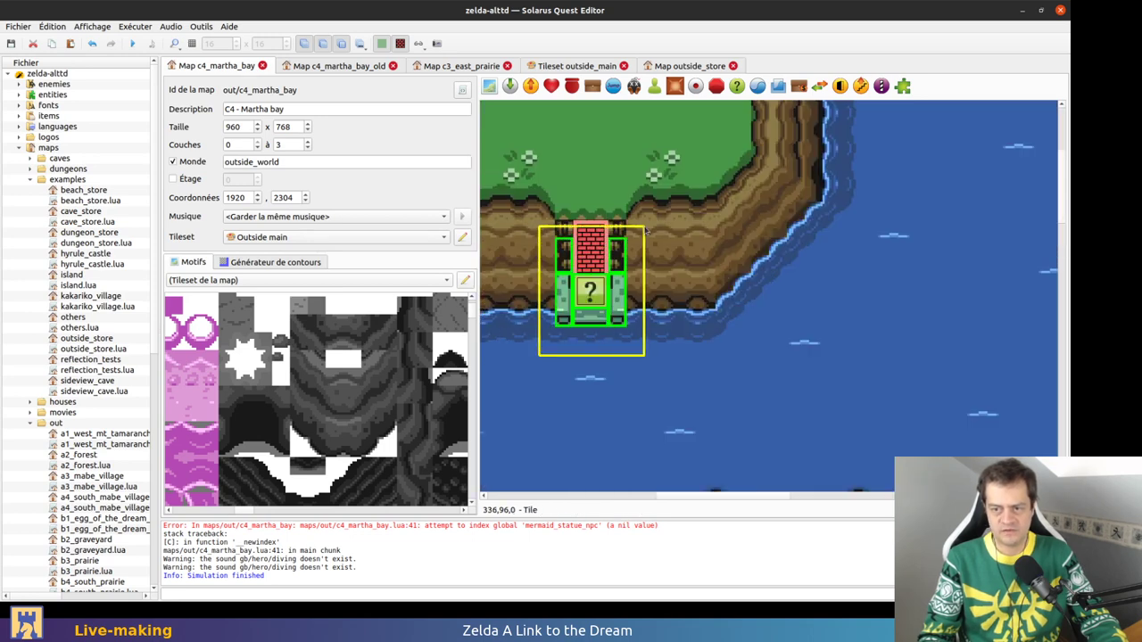
{"action": "scroll", "coordinate": [800, 326], "scroll_direction": "up", "scroll_amount": 3}
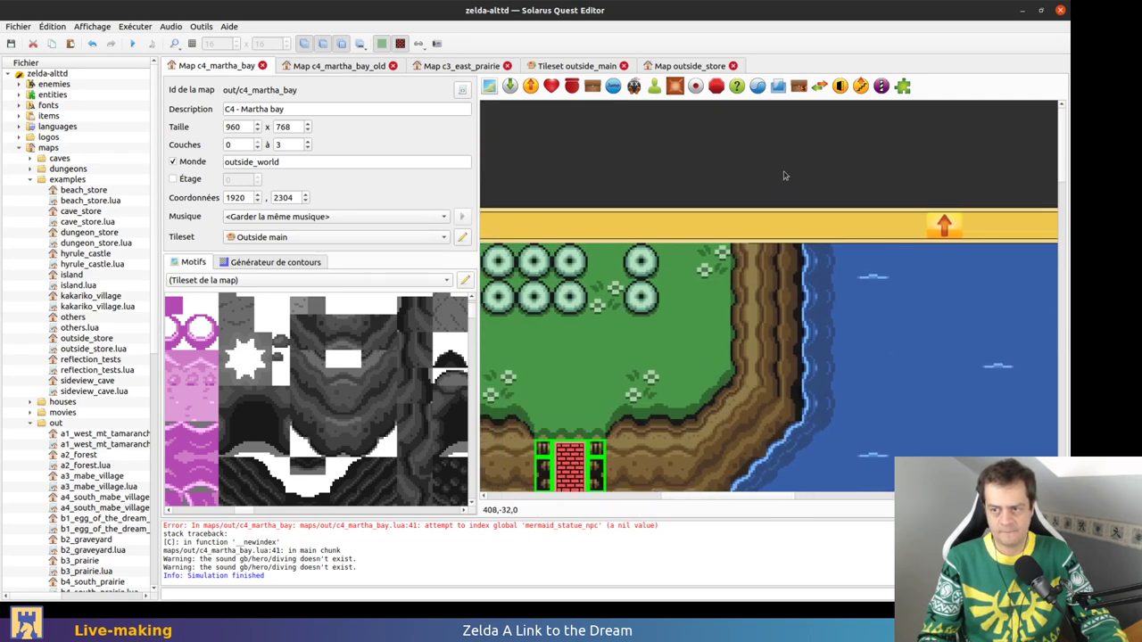
{"action": "middle_click_drag", "start_coordinate": [736, 358], "coordinate": [886, 221]}
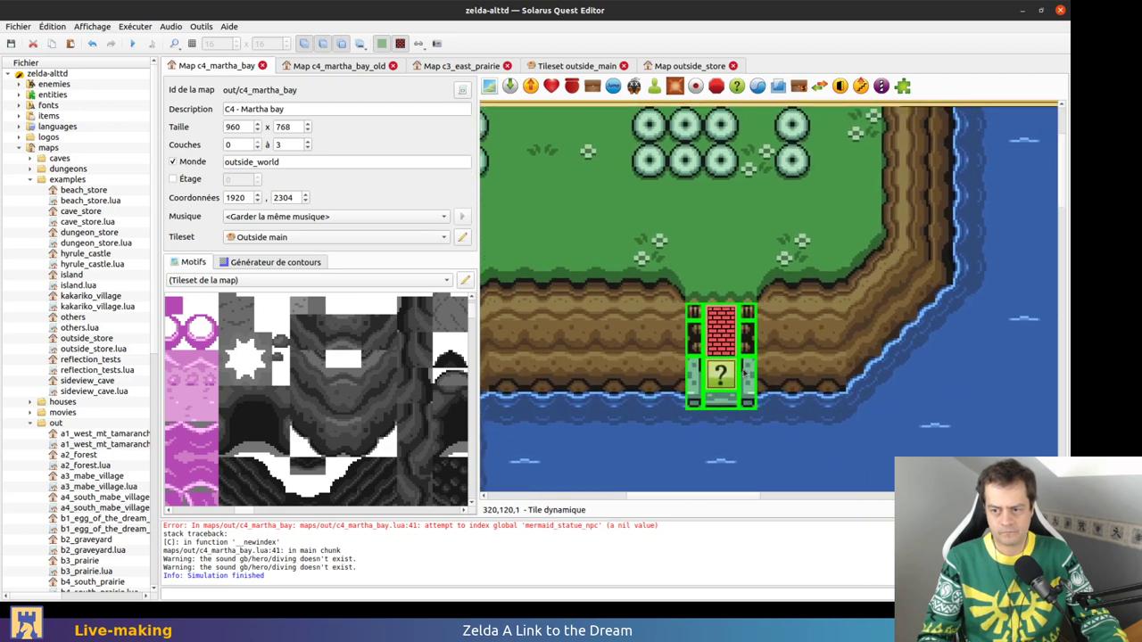
{"action": "key", "text": "Delete"}
{"action": "scroll", "coordinate": [737, 370], "scroll_direction": "down", "scroll_amount": 1, "text": "ctrl"}
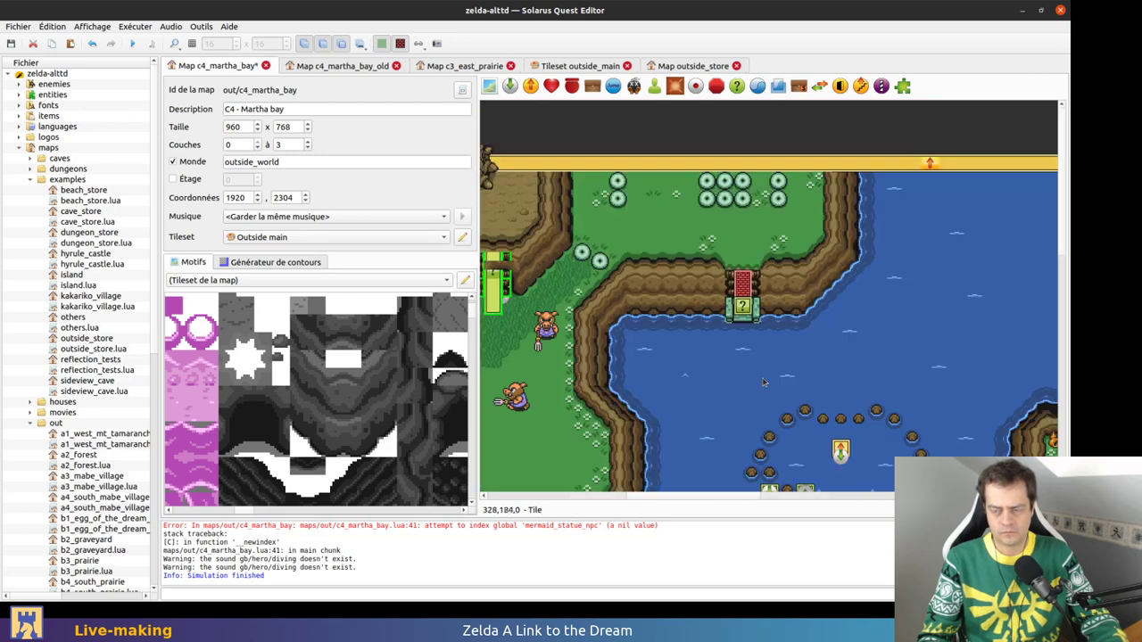
{"action": "scroll", "coordinate": [937, 373], "scroll_direction": "down", "scroll_amount": 2}
{"action": "scroll", "coordinate": [937, 372], "scroll_direction": "right", "scroll_amount": 4}
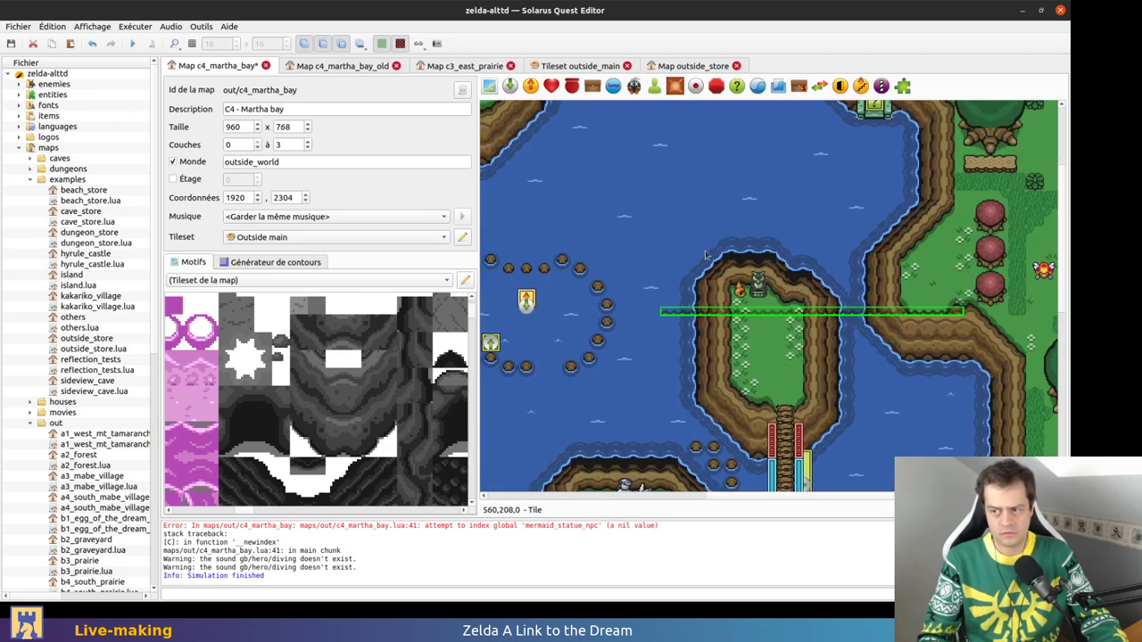
{"action": "key", "text": "ctrl+z"}
{"action": "key", "text": "ctrl+z"}
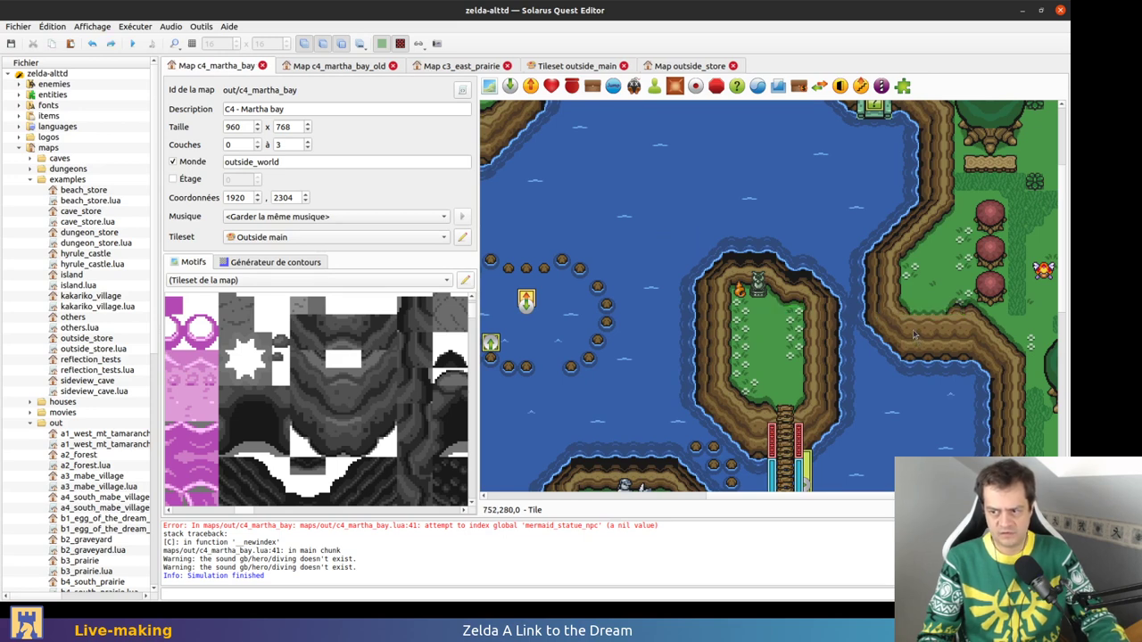
Copy the northwest ladder with its wall and sensor, and discard the trial copy placed above the map's northern edge
{"action": "middle_click_drag", "start_coordinate": [486, 159], "coordinate": [749, 269]}
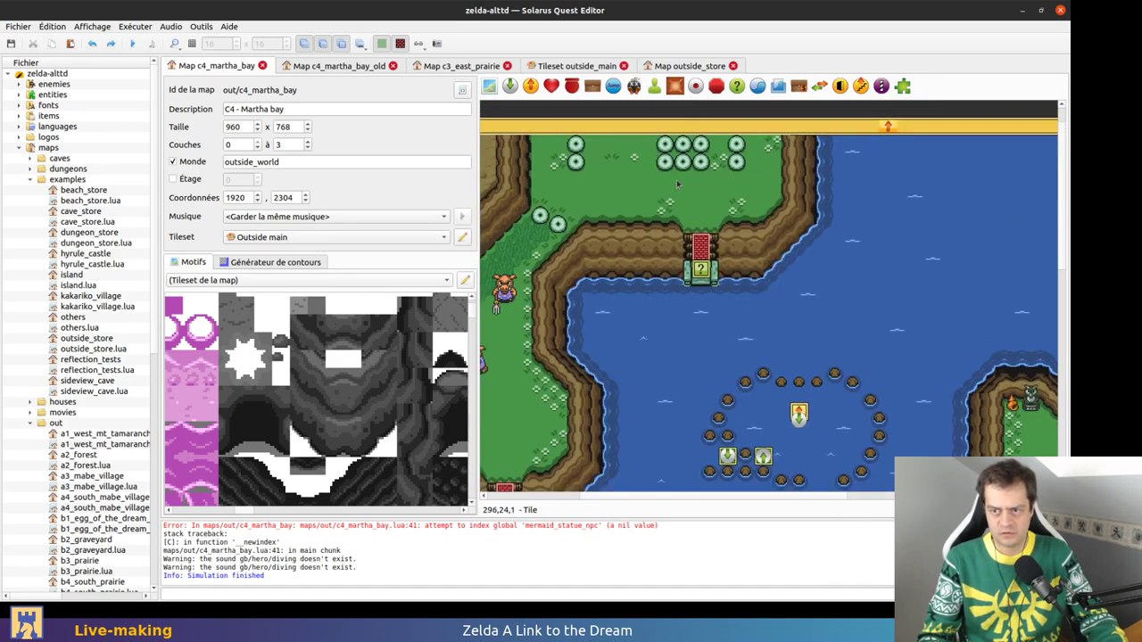
{"action": "left_click_drag", "start_coordinate": [666, 310], "coordinate": [734, 237]}
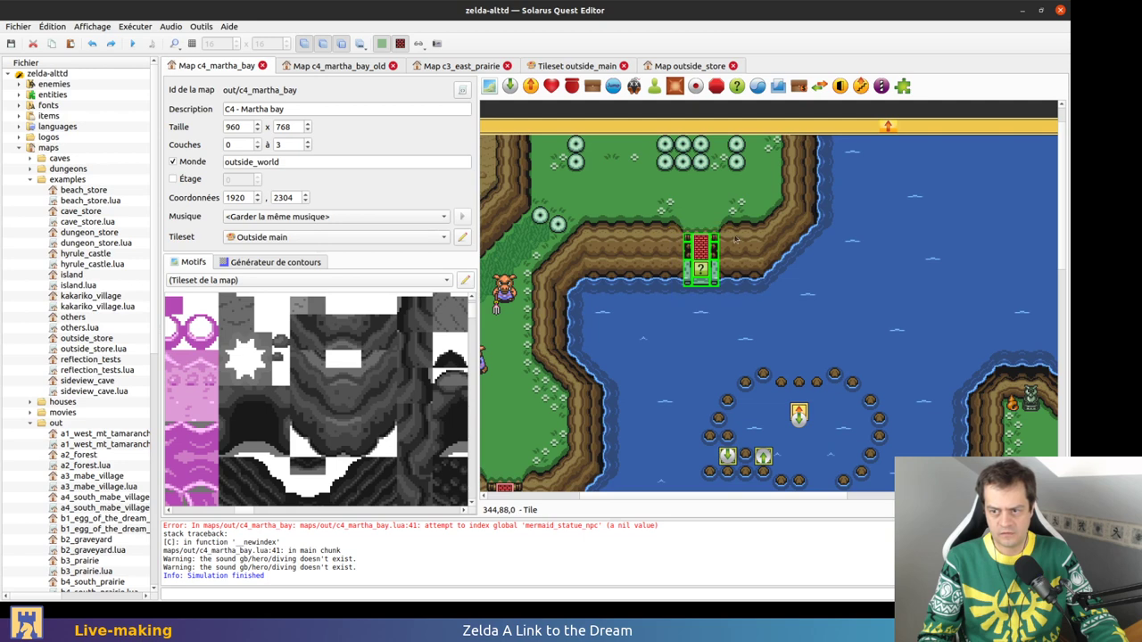
{"action": "key", "text": "ctrl+v"}
{"action": "middle_click_drag", "start_coordinate": [813, 296], "coordinate": [603, 332]}
{"action": "left_click", "coordinate": [644, 133]}
{"action": "scroll", "coordinate": [691, 187], "scroll_direction": "up", "scroll_amount": 3, "text": "ctrl"}
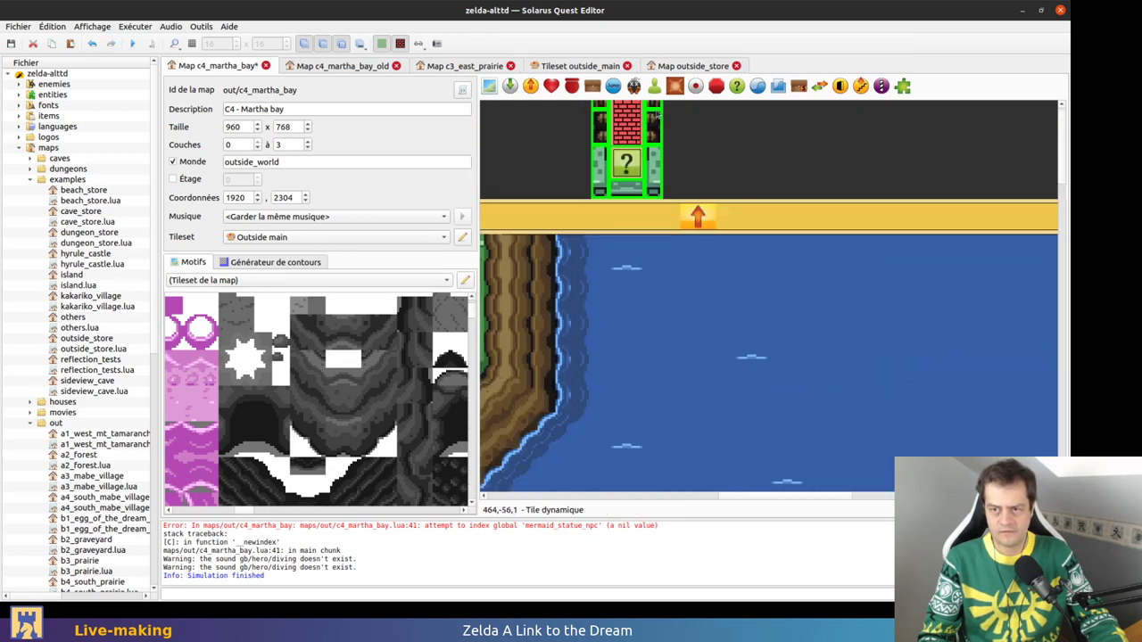
{"action": "key", "text": "Delete"}
Paste the ladder beyond the map's northwest corner and pull apart its layer 0 wall and step pieces with layer 1 hidden
{"action": "middle_click_drag", "start_coordinate": [590, 298], "coordinate": [988, 331]}
{"action": "middle_click_drag", "start_coordinate": [651, 291], "coordinate": [974, 265]}
{"action": "middle_click_drag", "start_coordinate": [580, 245], "coordinate": [897, 266]}
{"action": "key", "text": "ctrl+v"}
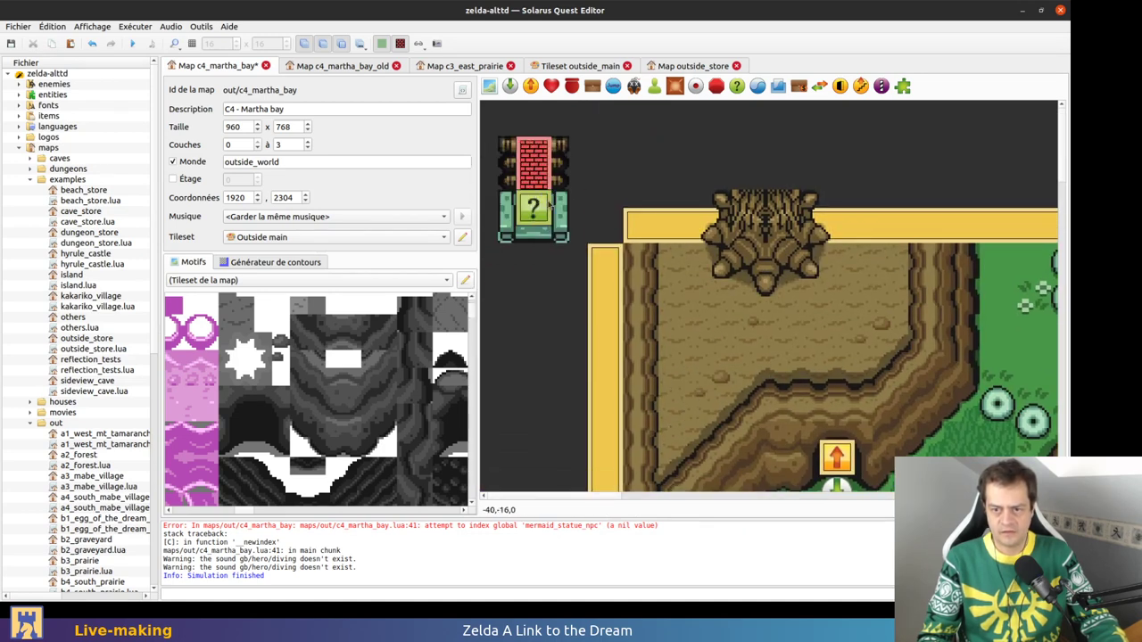
{"action": "left_click", "coordinate": [533, 189]}
{"action": "left_click", "coordinate": [602, 153]}
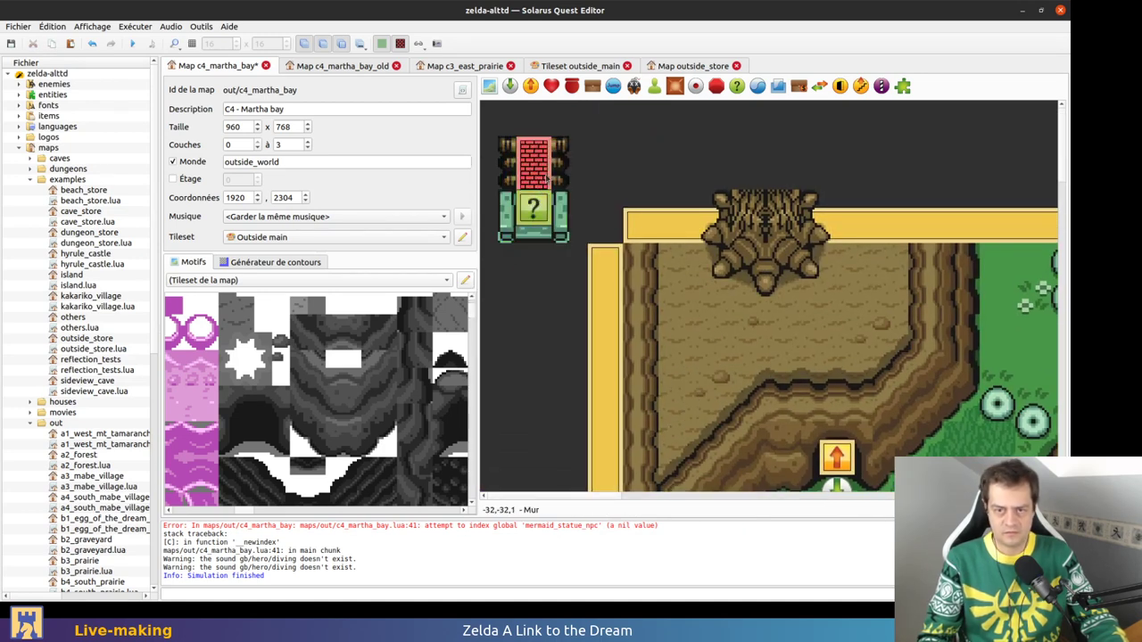
{"action": "key", "text": "1"}
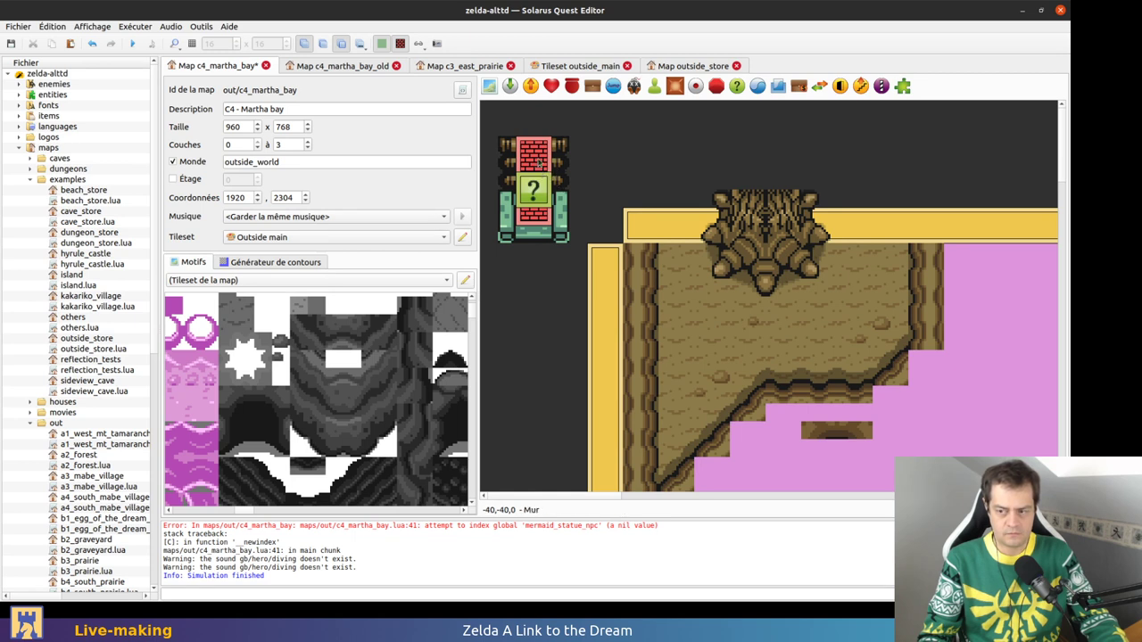
{"action": "left_click", "coordinate": [650, 129]}
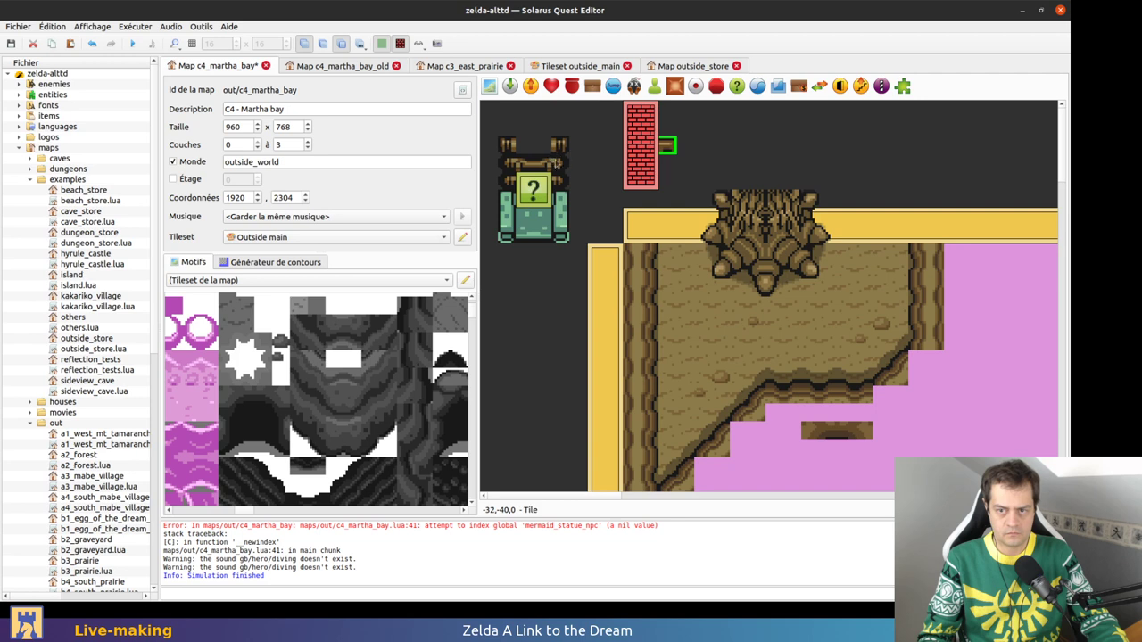
{"action": "left_click_drag", "start_coordinate": [539, 167], "coordinate": [573, 154]}
{"action": "left_click", "coordinate": [543, 217]}
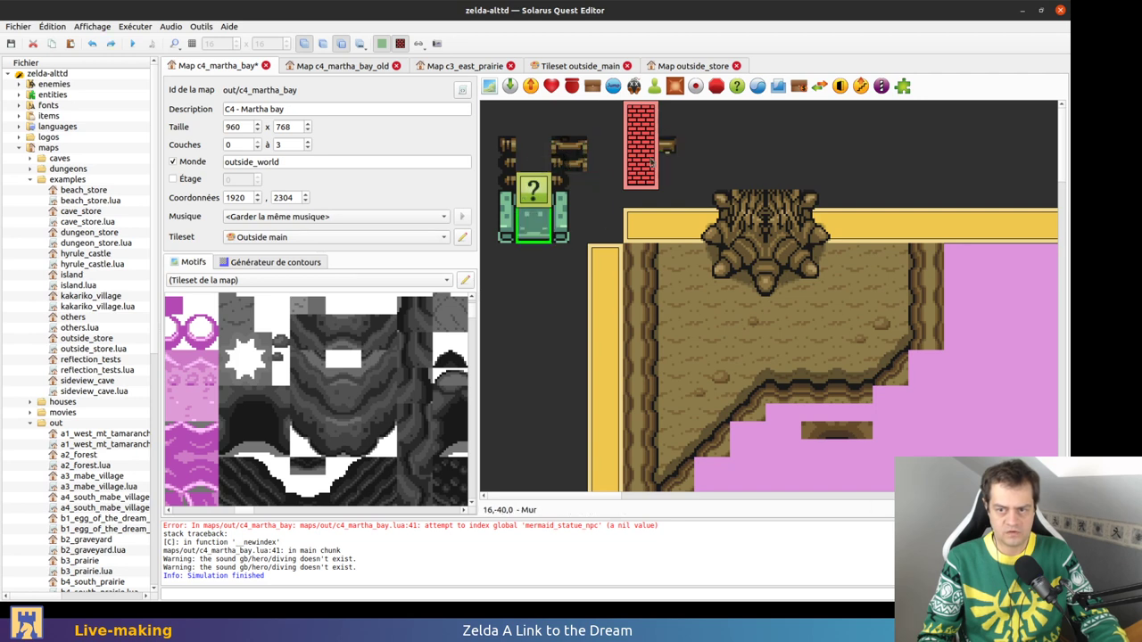
Undo the separation of the ladder pieces and the copy pasted outside the map
{"action": "key", "text": "ctrl+z"}
{"action": "key", "text": "ctrl+z"}
{"action": "key", "text": "ctrl+z"}
{"action": "key", "text": "ctrl+z"}
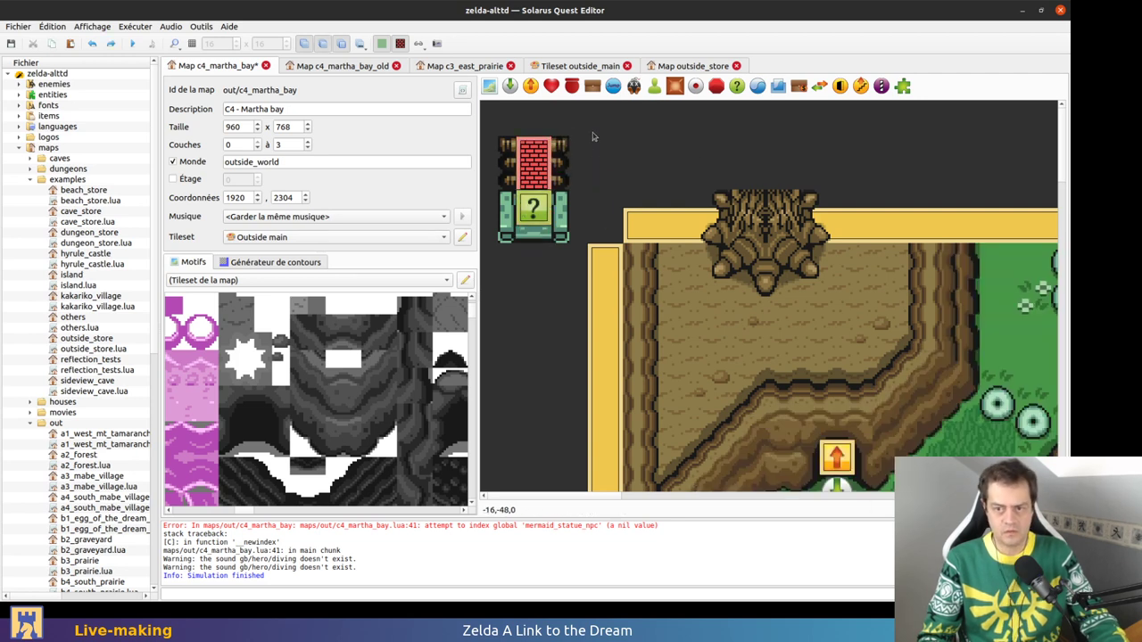
{"action": "key", "text": "ctrl+z"}
{"action": "key", "text": "ctrl+z"}
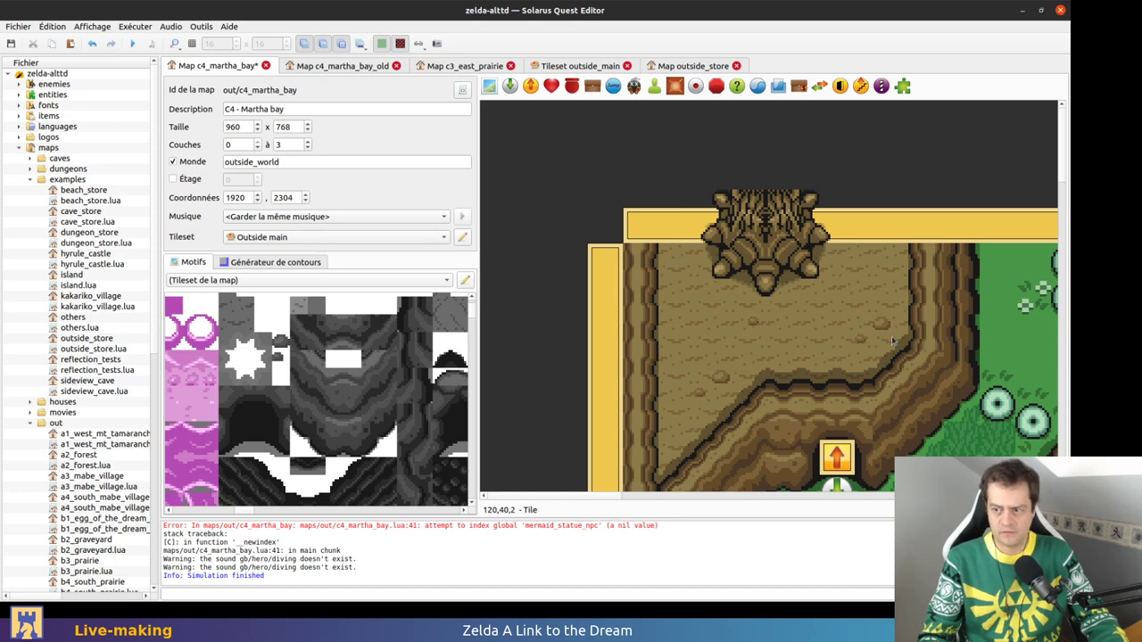
Paste the complete ladder with its wall and sensor onto the eastern cliff where the old one stood, and save the map
{"action": "scroll", "coordinate": [892, 338], "scroll_direction": "down", "scroll_amount": 2, "text": "ctrl"}
{"action": "middle_click_drag", "start_coordinate": [990, 423], "coordinate": [962, 342]}
{"action": "scroll", "coordinate": [967, 230], "scroll_direction": "up", "scroll_amount": 2, "text": "ctrl"}
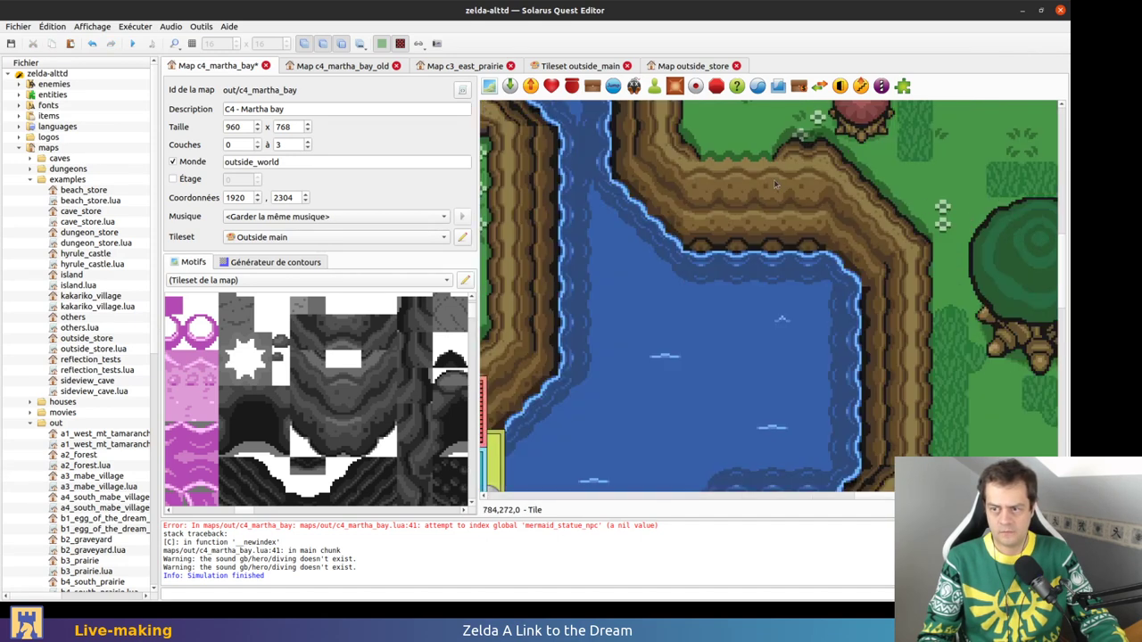
{"action": "middle_click_drag", "start_coordinate": [794, 181], "coordinate": [819, 247]}
{"action": "left_click", "coordinate": [770, 269]}
{"action": "key", "text": "ctrl+v"}
{"action": "key", "text": "ctrl+y"}
{"action": "key", "text": "ctrl+s"}
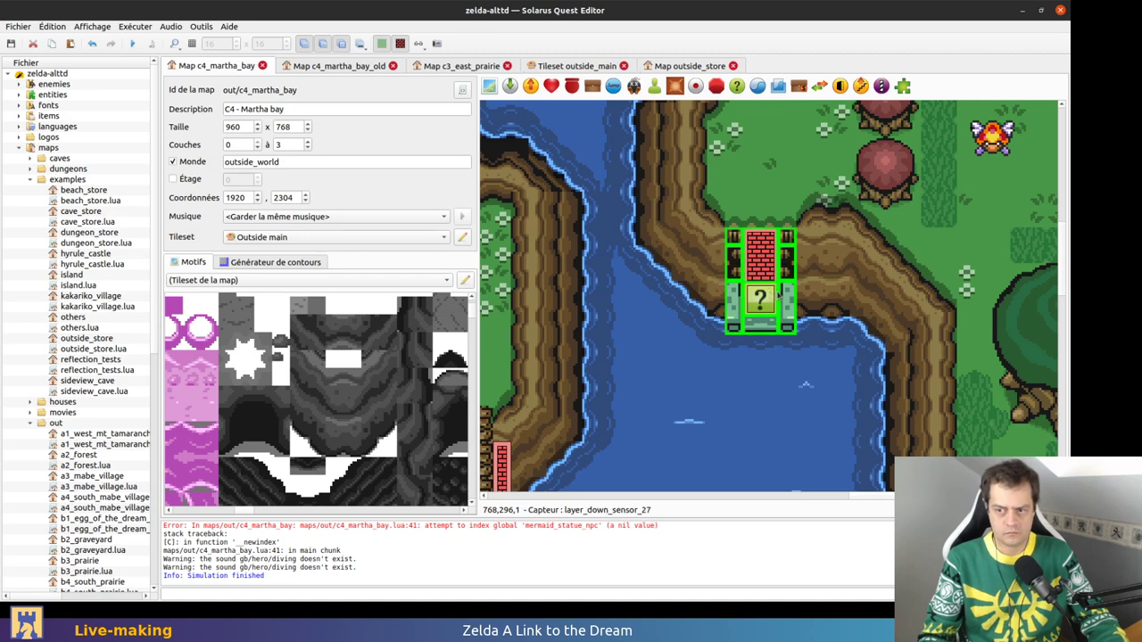
Run the quest, swim across the bay to try the ladder on the eastern cliff, and end the simulation
{"action": "left_click", "coordinate": [136, 44]}
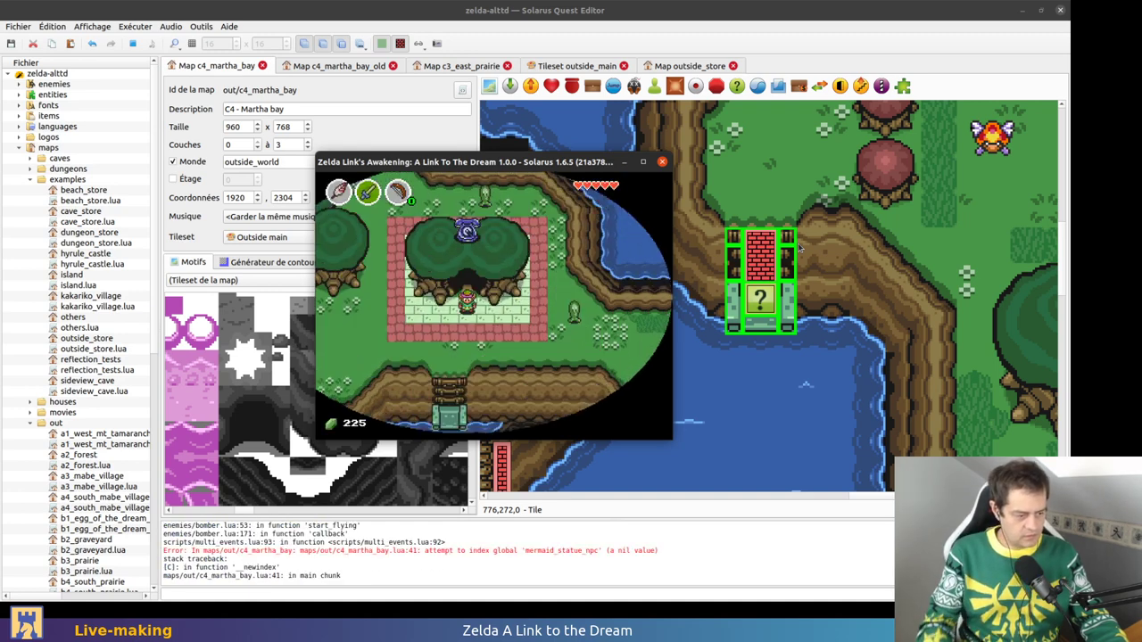
{"action": "key", "text": "Left"}
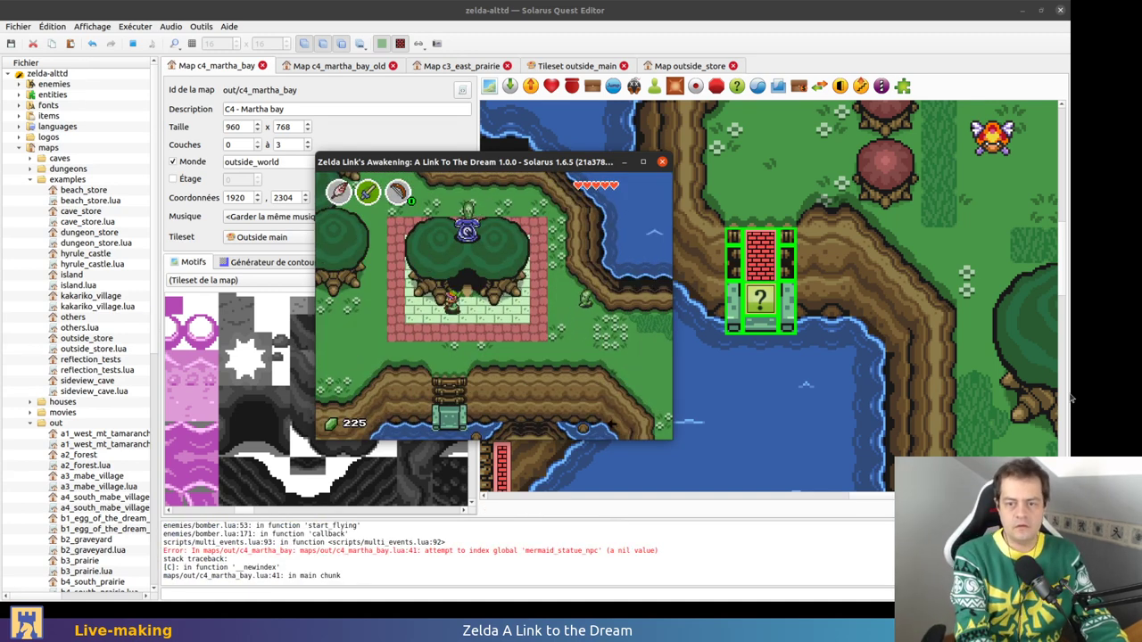
{"action": "key", "text": "Up"}
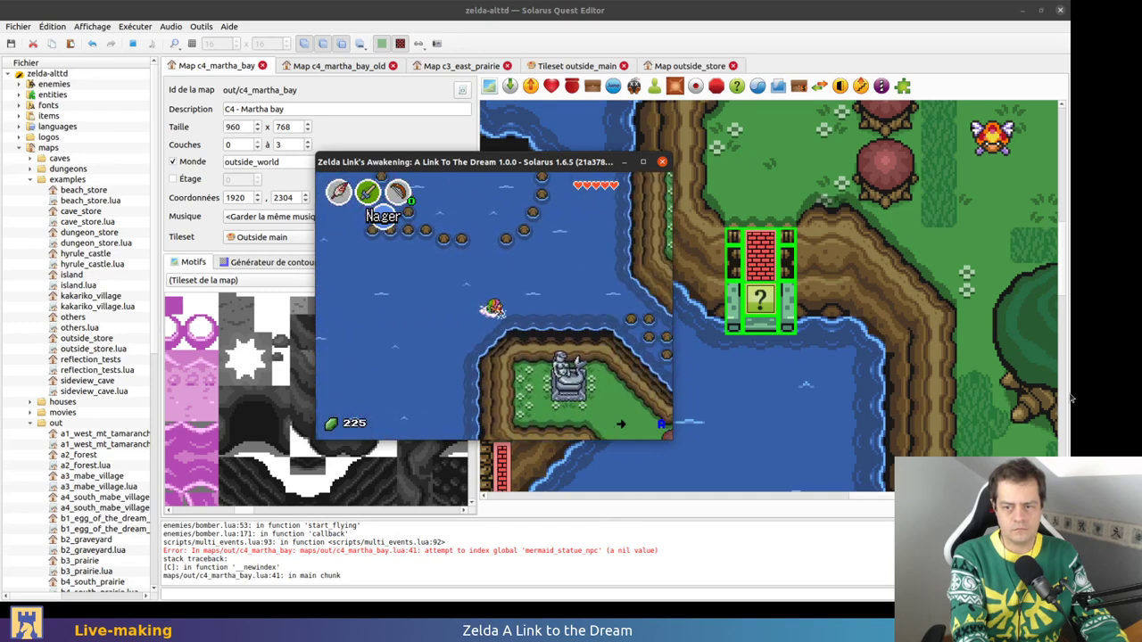
{"action": "key", "text": "Right"}
{"action": "key", "text": "Up"}
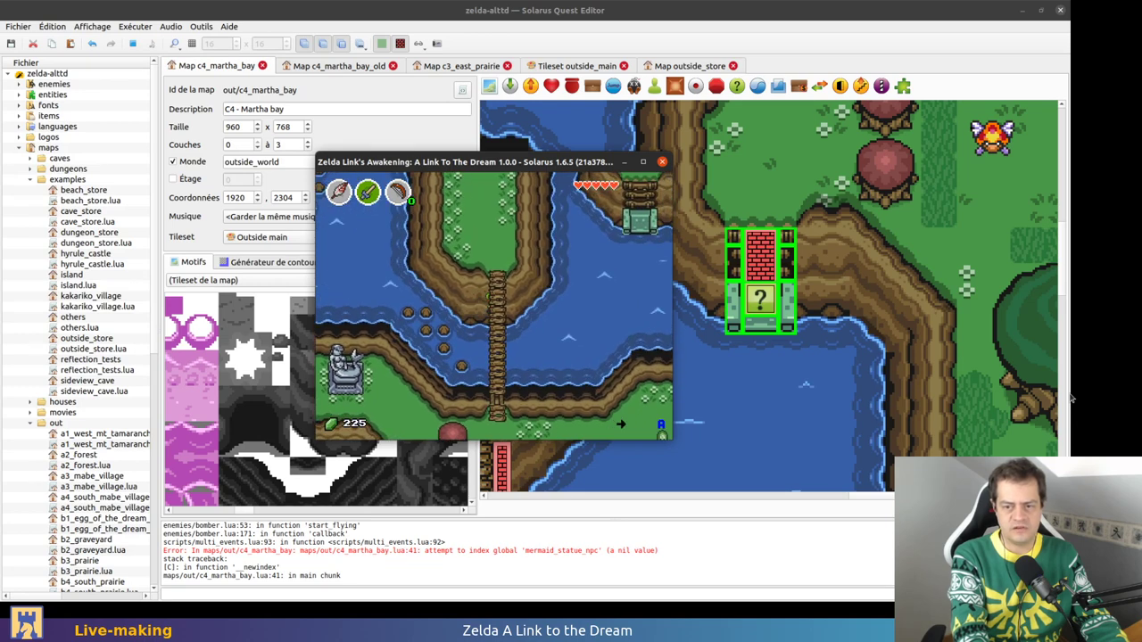
{"action": "key", "text": "Right"}
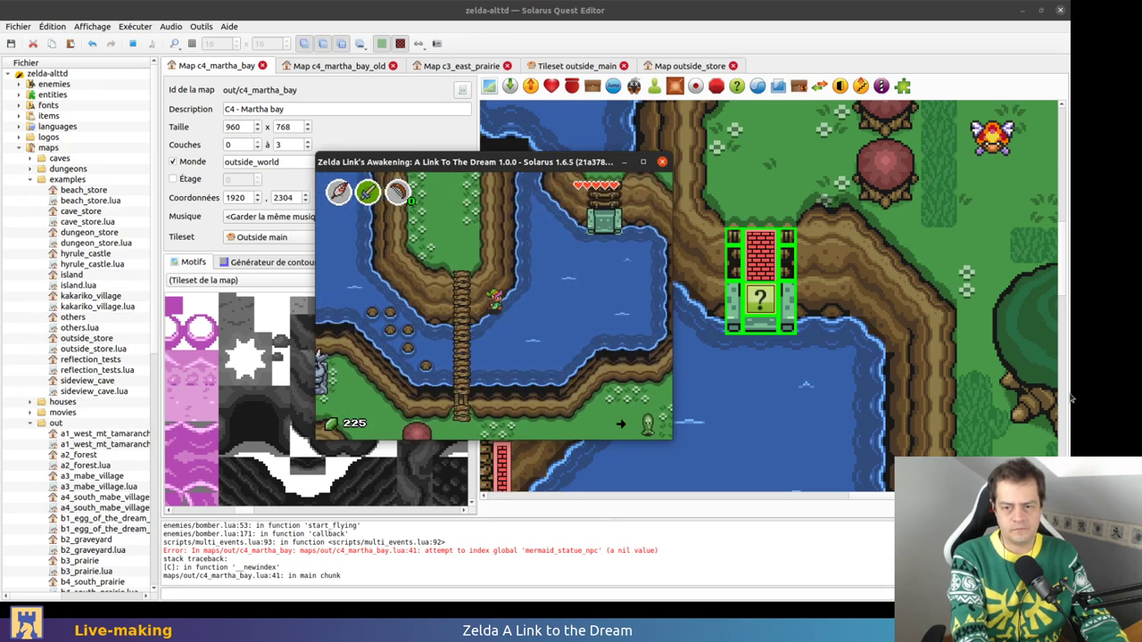
{"action": "key", "text": "Up"}
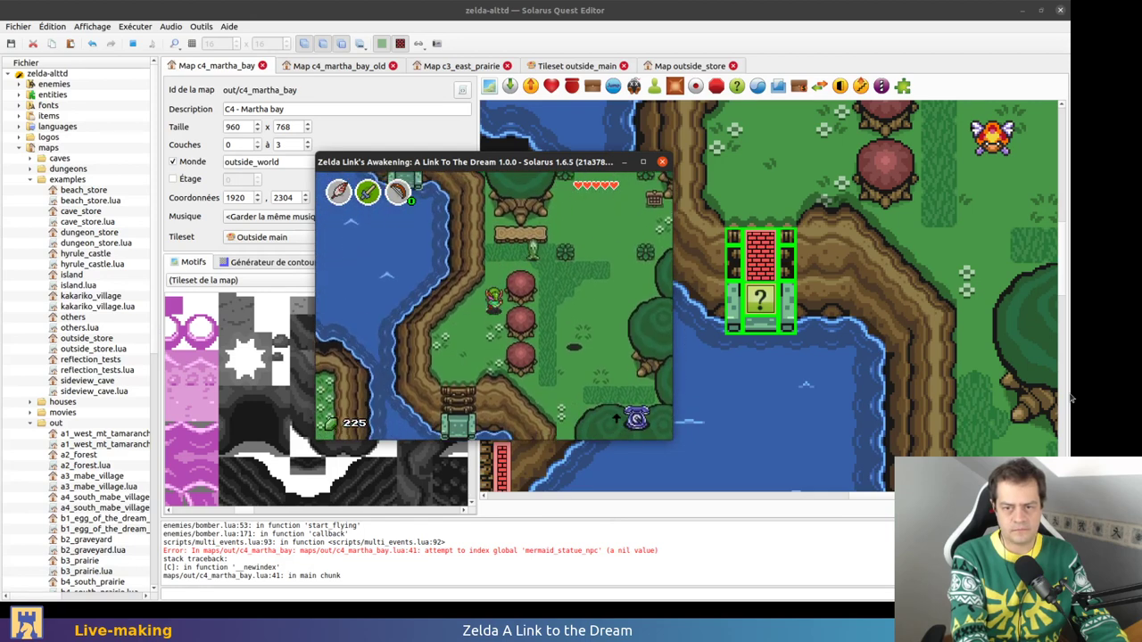
{"action": "key", "text": "Down"}
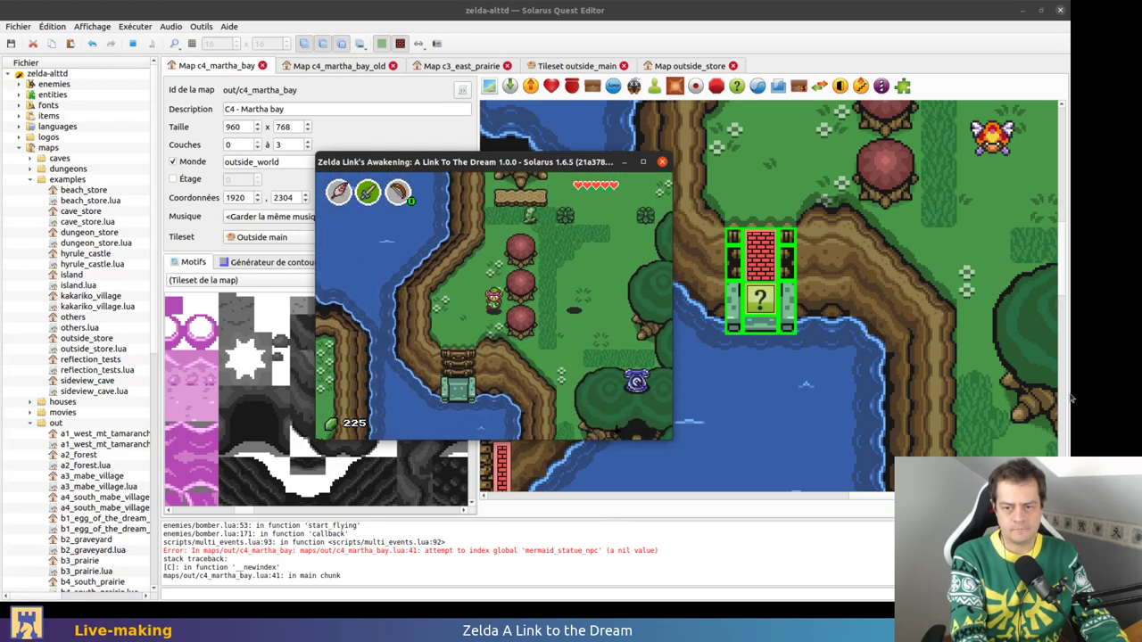
{"action": "key", "text": "Left"}
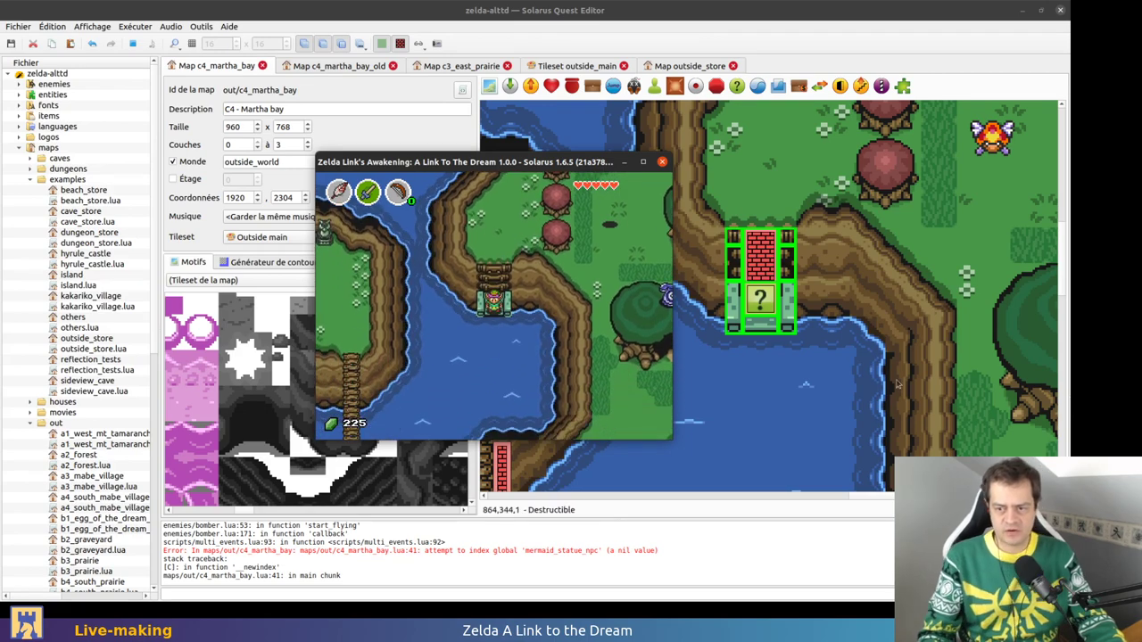
{"action": "left_click", "coordinate": [663, 163]}
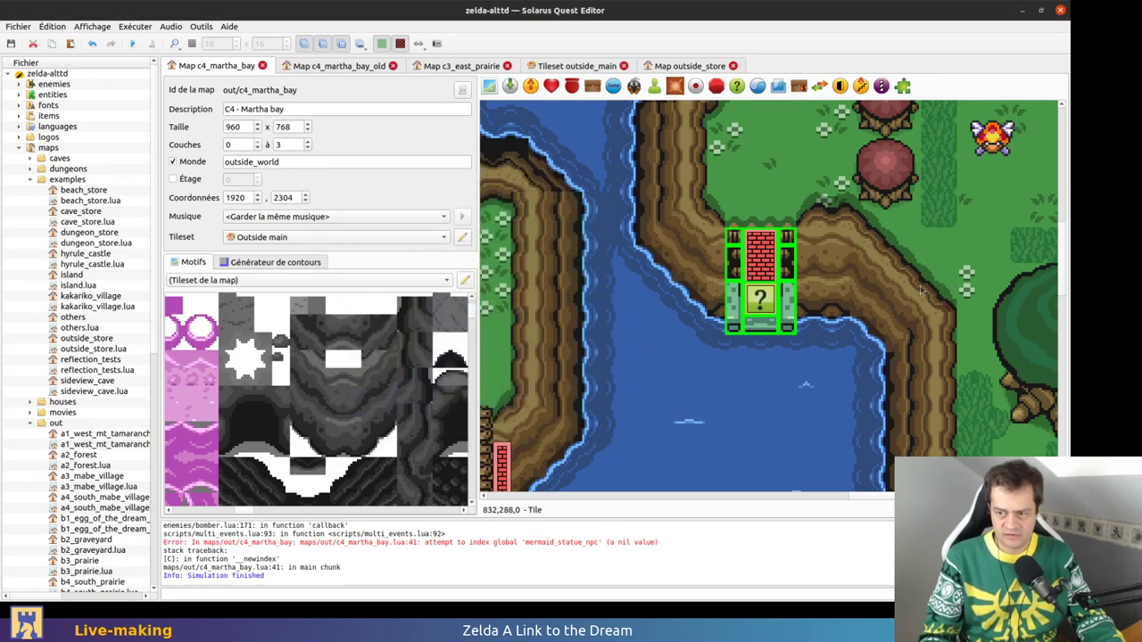
Review the eastern and southern shores of the map, then its overall layout at a smaller scale
{"action": "scroll", "coordinate": [864, 324], "scroll_direction": "down", "scroll_amount": 1}
{"action": "middle_click_drag", "start_coordinate": [624, 410], "coordinate": [506, 285]}
{"action": "scroll", "coordinate": [506, 285], "scroll_direction": "down", "scroll_amount": 2}
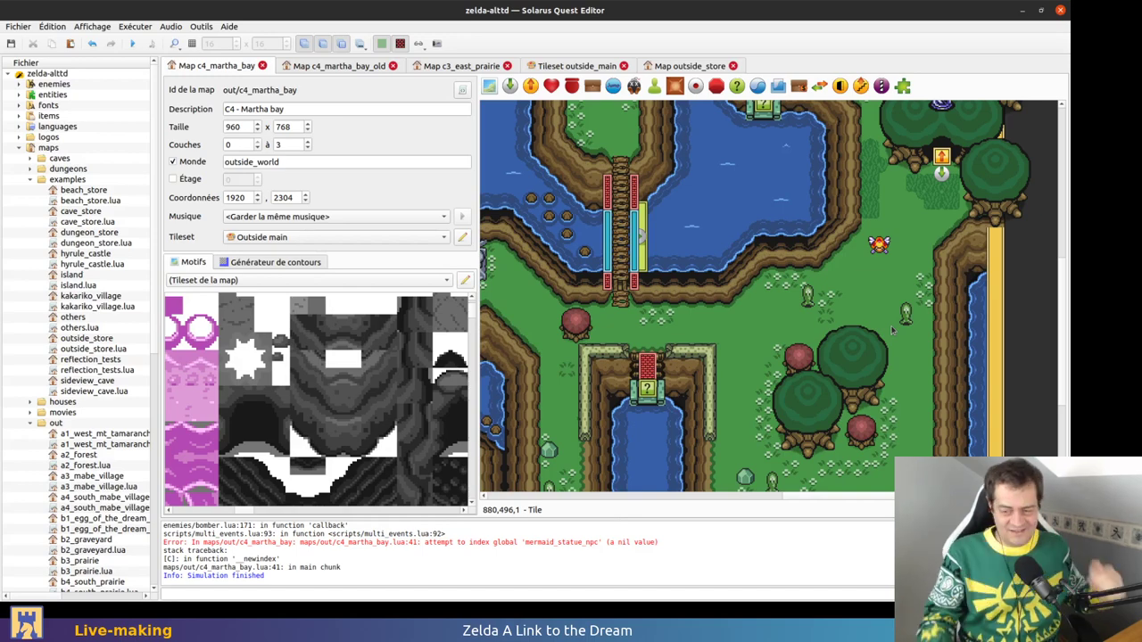
{"action": "scroll", "coordinate": [888, 332], "scroll_direction": "down", "scroll_amount": 3}
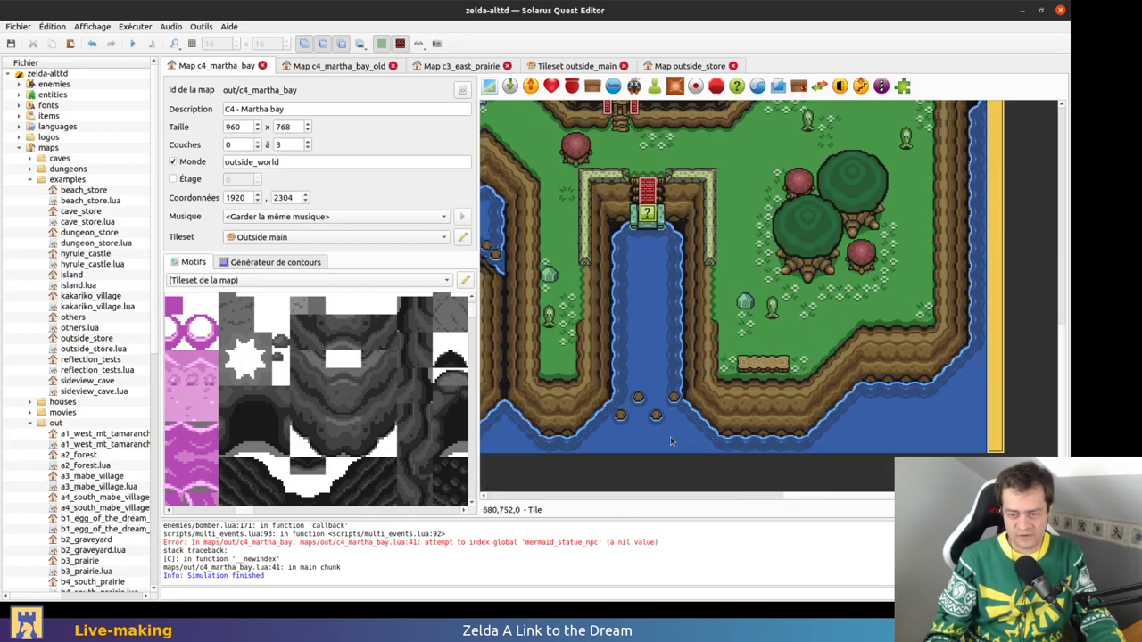
{"action": "scroll", "coordinate": [661, 436], "scroll_direction": "down", "scroll_amount": 1, "text": "ctrl"}
{"action": "middle_click_drag", "start_coordinate": [596, 415], "coordinate": [742, 405]}
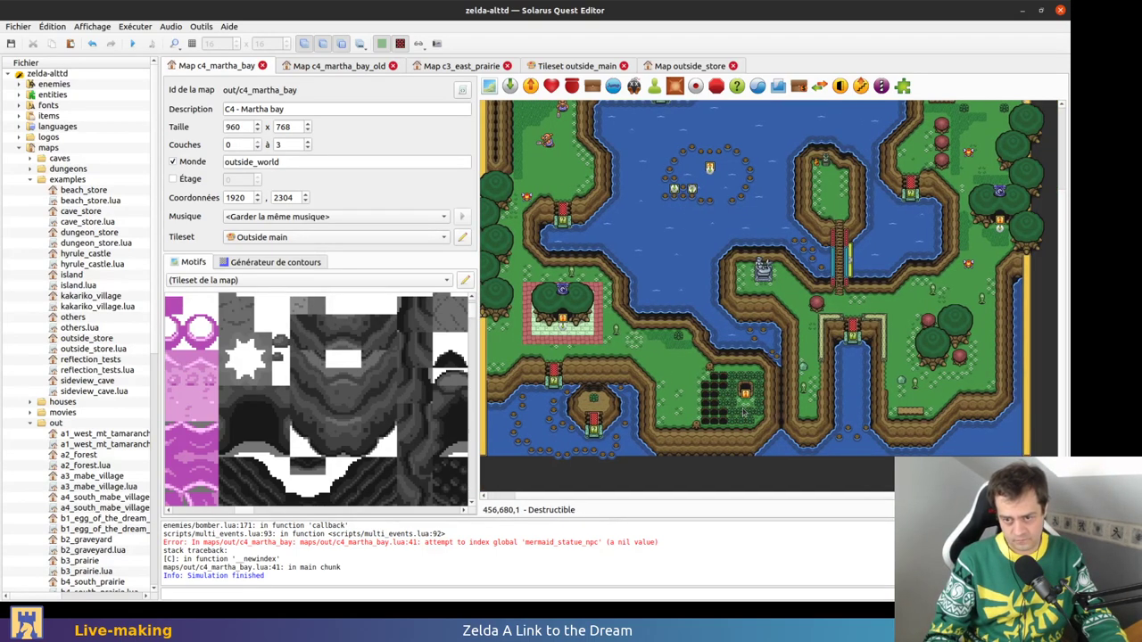
{"action": "scroll", "coordinate": [774, 381], "scroll_direction": "up", "scroll_amount": 2}
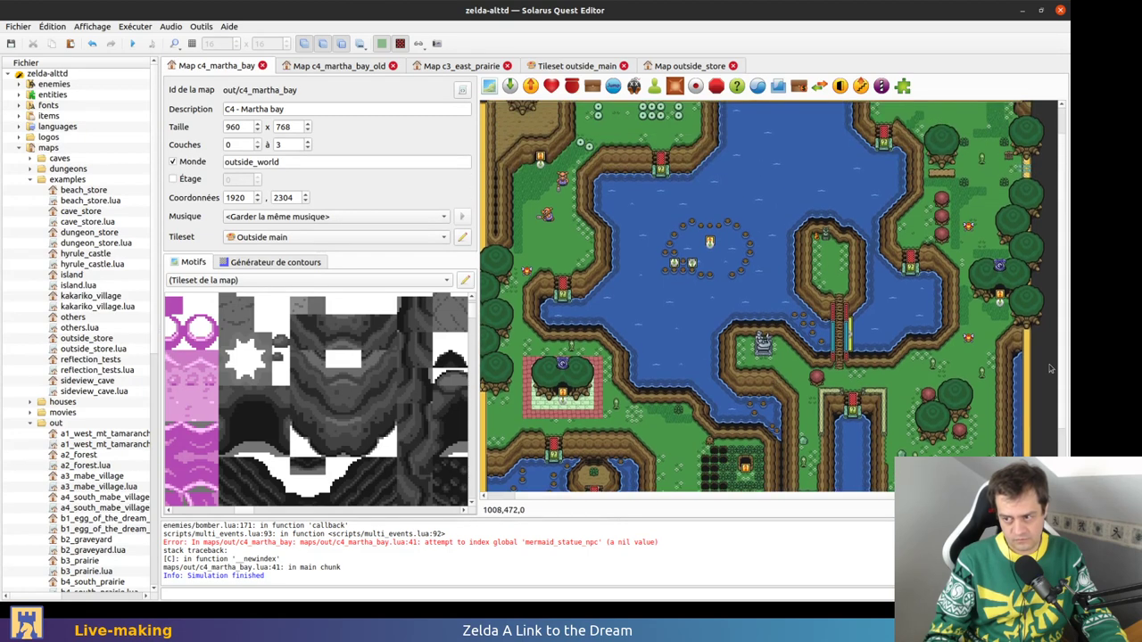
{"action": "left_click_drag", "start_coordinate": [1025, 364], "coordinate": [682, 455]}
{"action": "key", "text": "Escape"}
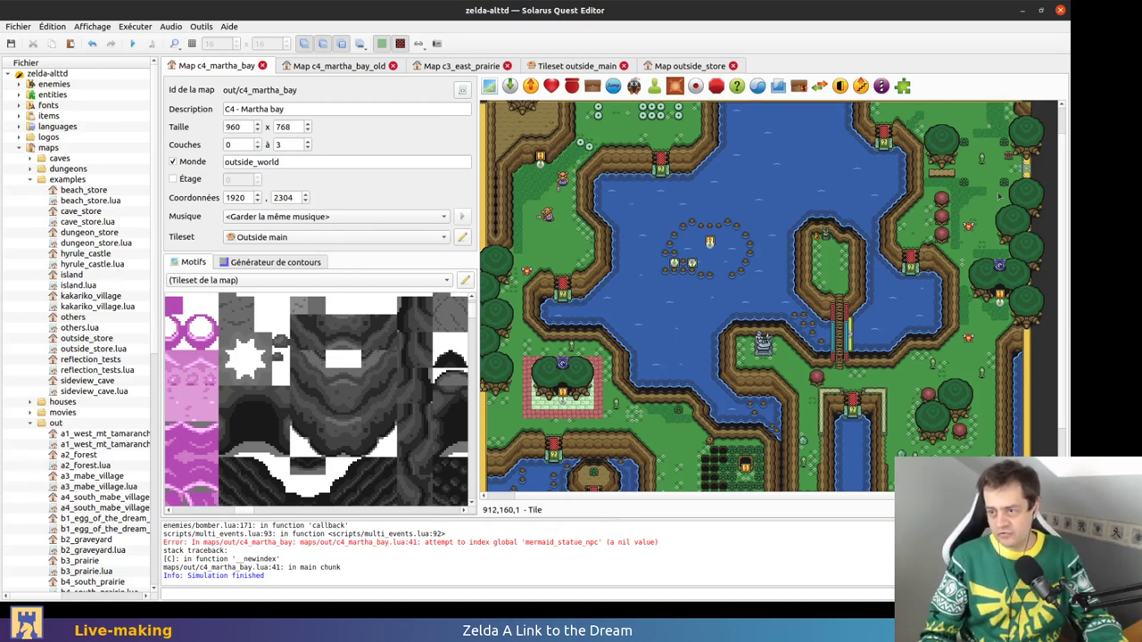
{"action": "scroll", "coordinate": [1044, 204], "scroll_direction": "up", "scroll_amount": 1}
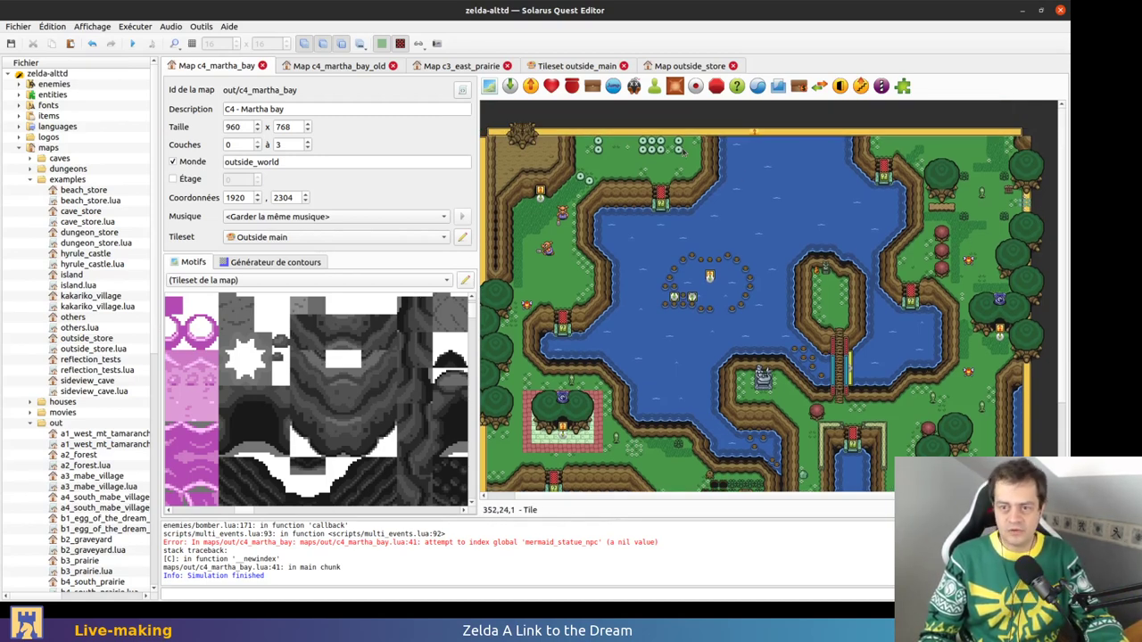
{"action": "scroll", "coordinate": [765, 166], "scroll_direction": "down", "scroll_amount": 3}
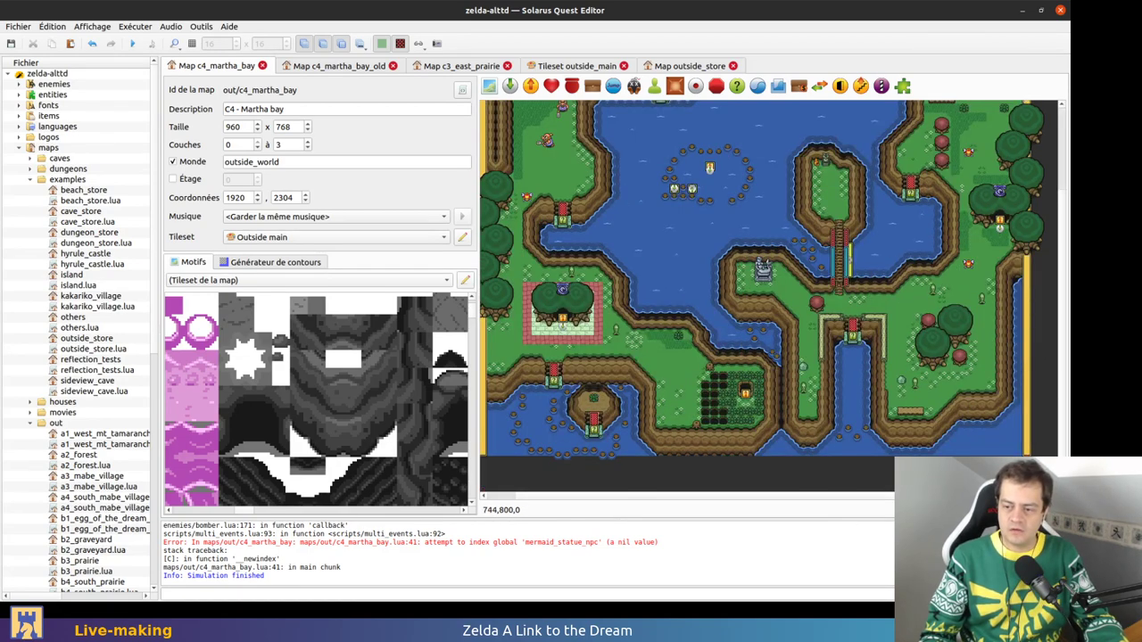
Examine the cliffs, ladders, walls and sensors all around the bay up close
{"action": "scroll", "coordinate": [1015, 386], "scroll_direction": "up", "scroll_amount": 1, "text": "ctrl"}
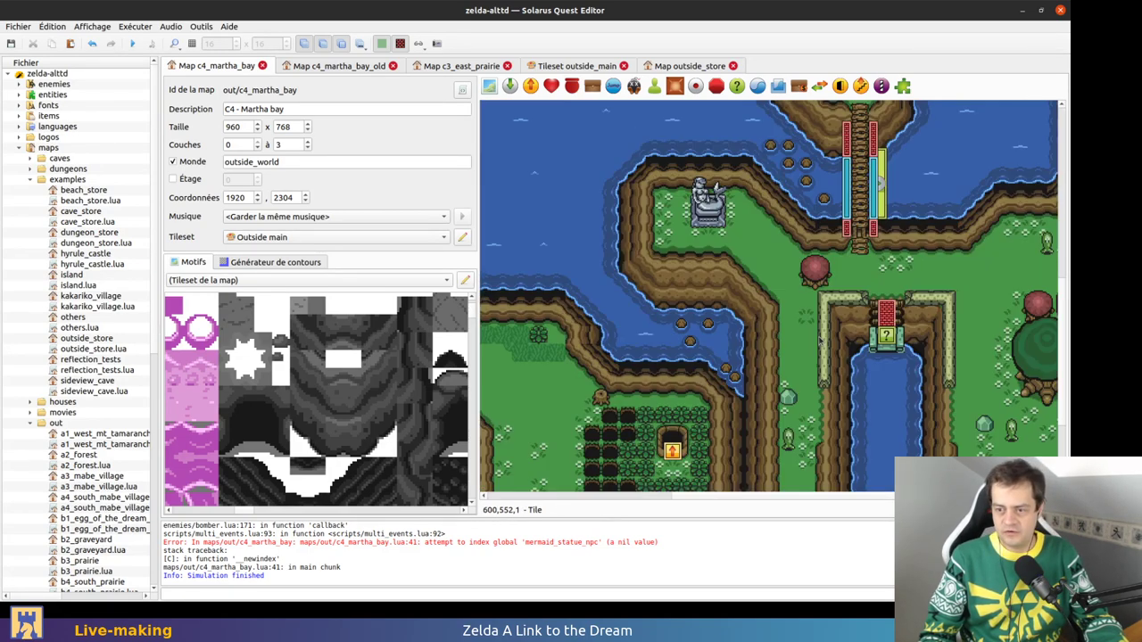
{"action": "middle_click_drag", "start_coordinate": [957, 318], "coordinate": [660, 216]}
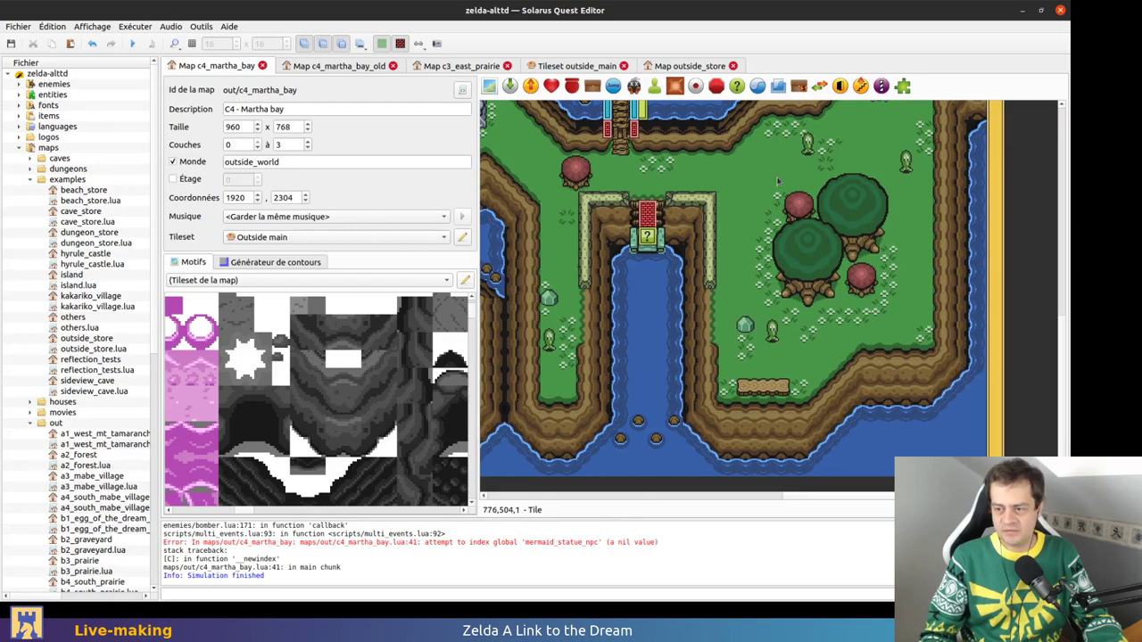
{"action": "scroll", "coordinate": [803, 198], "scroll_direction": "up", "scroll_amount": 4}
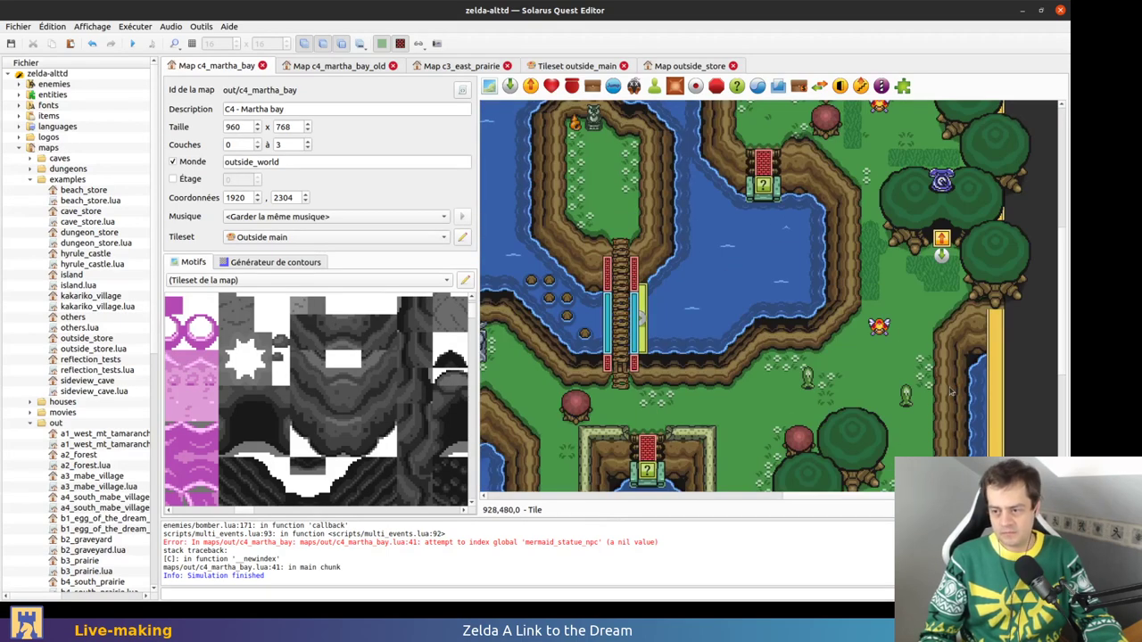
{"action": "scroll", "coordinate": [859, 330], "scroll_direction": "up", "scroll_amount": 6}
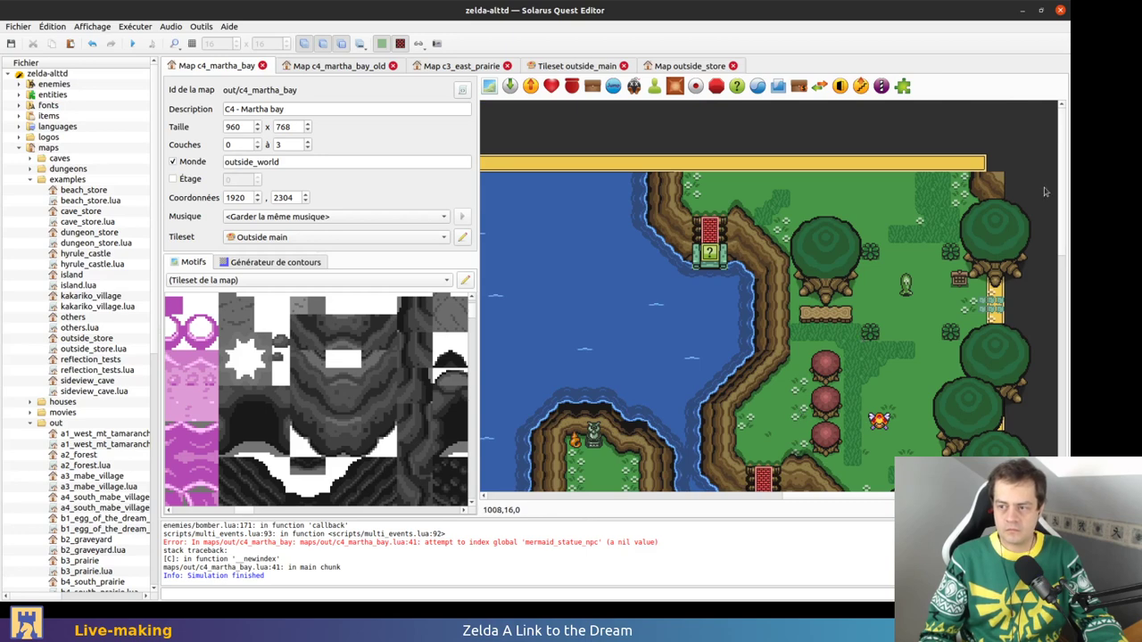
{"action": "scroll", "coordinate": [779, 334], "scroll_direction": "left", "scroll_amount": 5}
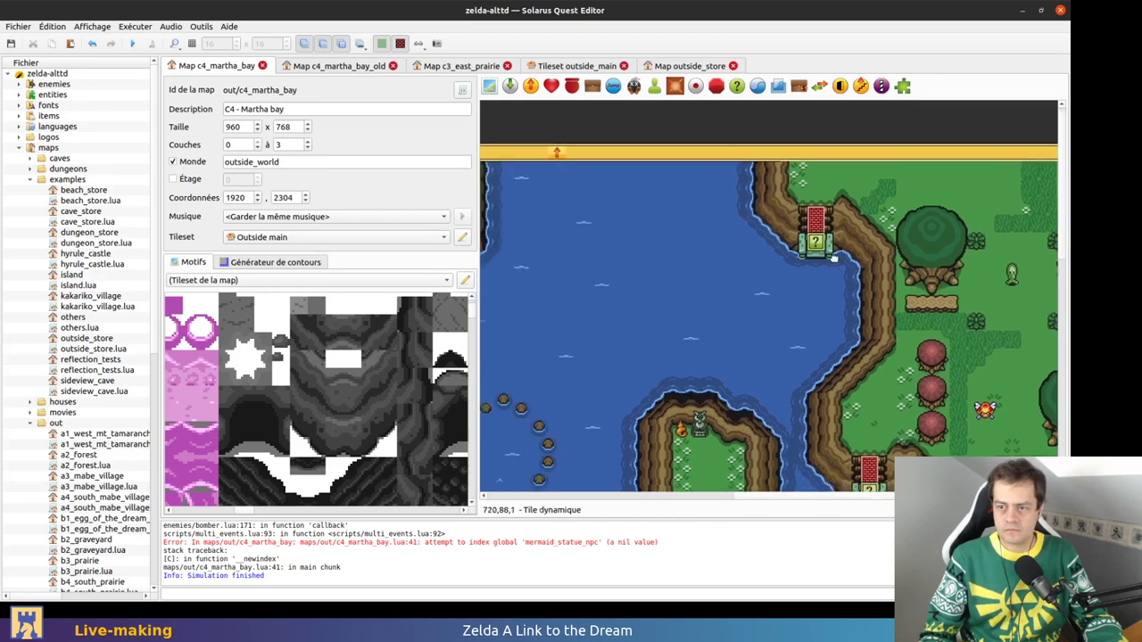
{"action": "middle_click_drag", "start_coordinate": [621, 373], "coordinate": [935, 274]}
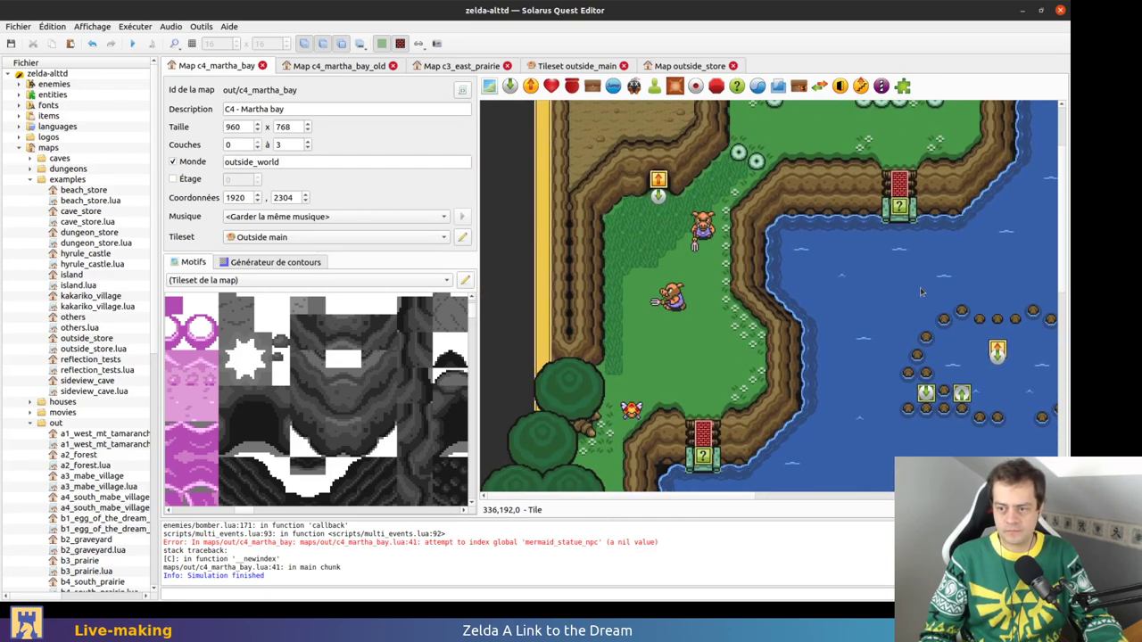
{"action": "scroll", "coordinate": [922, 292], "scroll_direction": "down", "scroll_amount": 3}
{"action": "scroll", "coordinate": [692, 175], "scroll_direction": "down", "scroll_amount": 3}
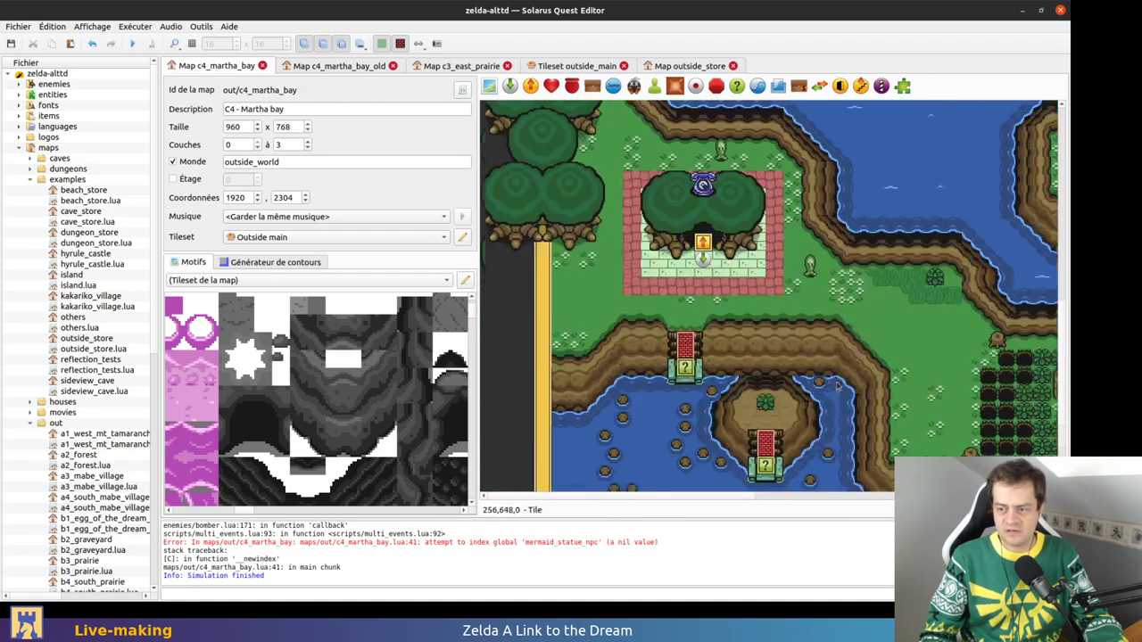
{"action": "middle_click_drag", "start_coordinate": [890, 333], "coordinate": [761, 234]}
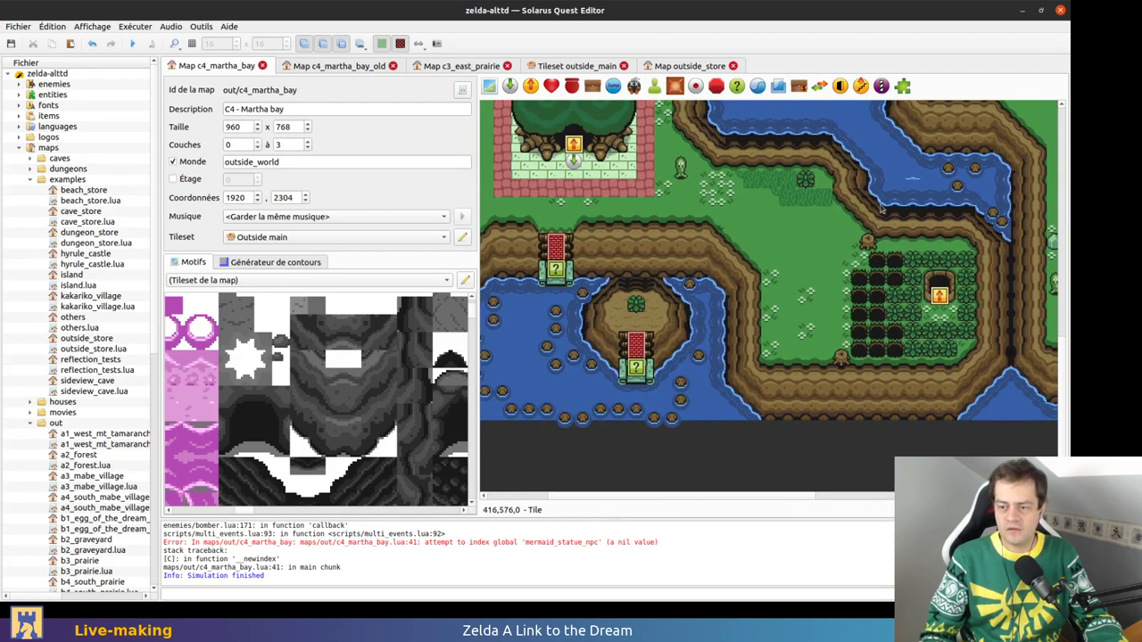
{"action": "middle_click_drag", "start_coordinate": [841, 379], "coordinate": [634, 393]}
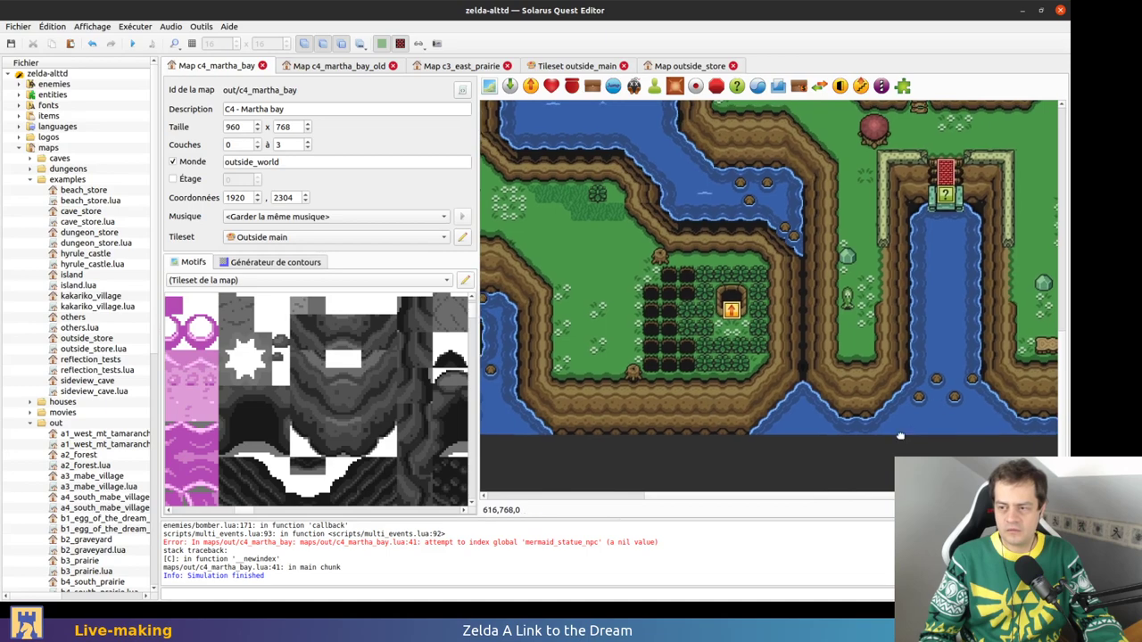
{"action": "middle_click_drag", "start_coordinate": [903, 433], "coordinate": [629, 393]}
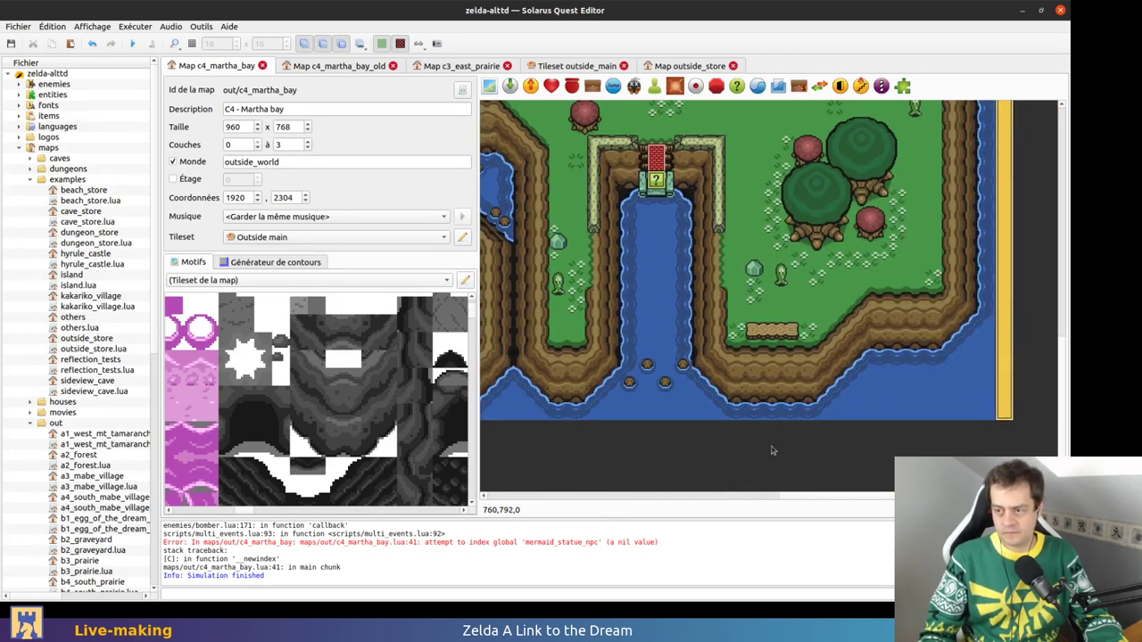
{"action": "scroll", "coordinate": [733, 421], "scroll_direction": "up", "scroll_amount": 4}
{"action": "middle_click_drag", "start_coordinate": [663, 291], "coordinate": [918, 413]}
{"action": "middle_click_drag", "start_coordinate": [956, 278], "coordinate": [518, 340]}
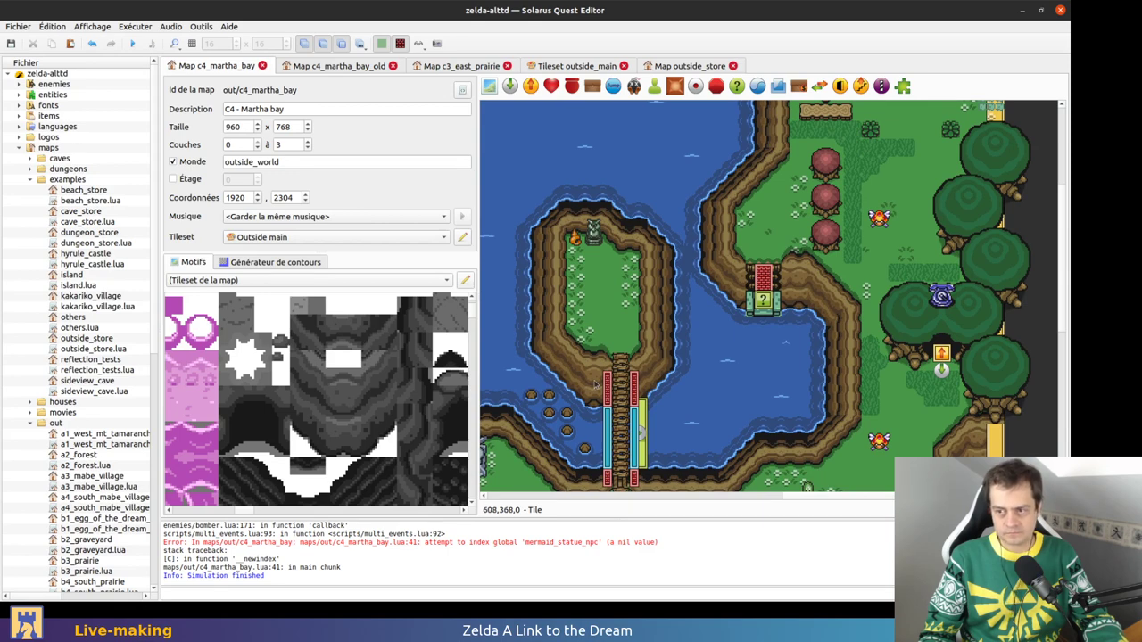
{"action": "scroll", "coordinate": [596, 384], "scroll_direction": "up", "scroll_amount": 3}
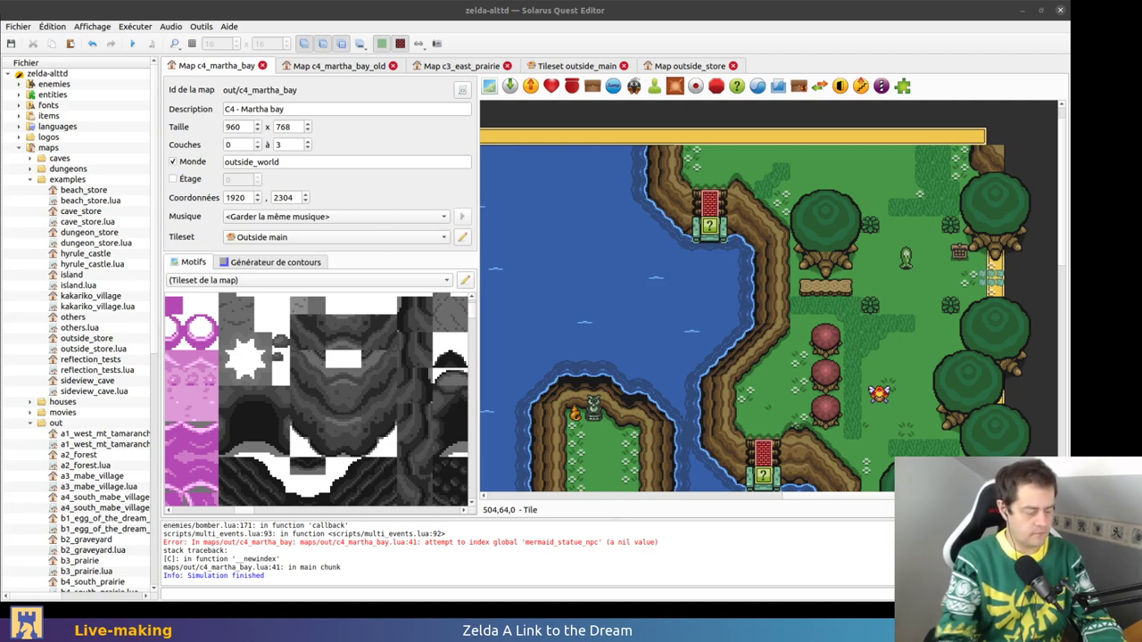
Switch to Chrome and open the issue 'Amélioration de la map " Martha's Bay"' in the Zelda - A Link To The Dream GitLab project
{"action": "key", "text": "alt+Tab"}
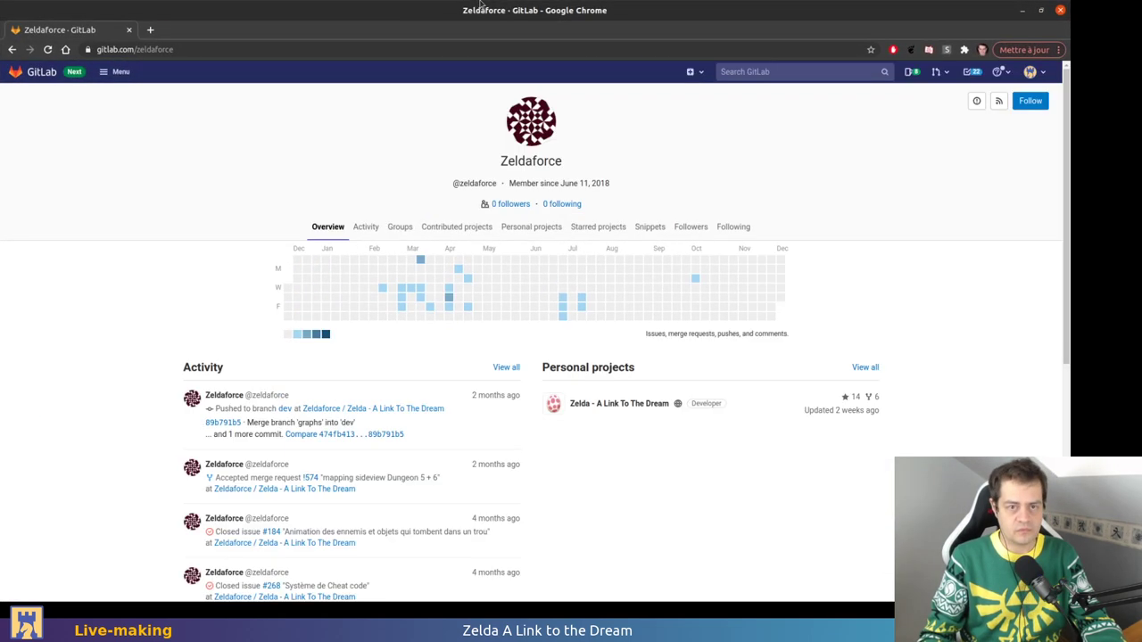
{"action": "left_click", "coordinate": [406, 408]}
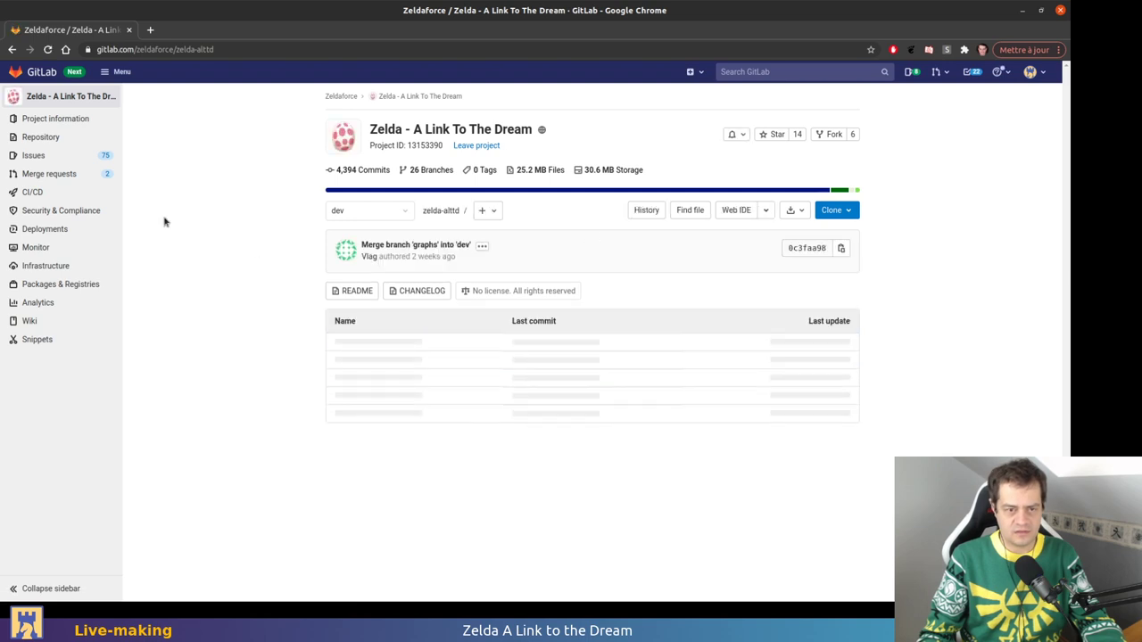
{"action": "left_click", "coordinate": [44, 158]}
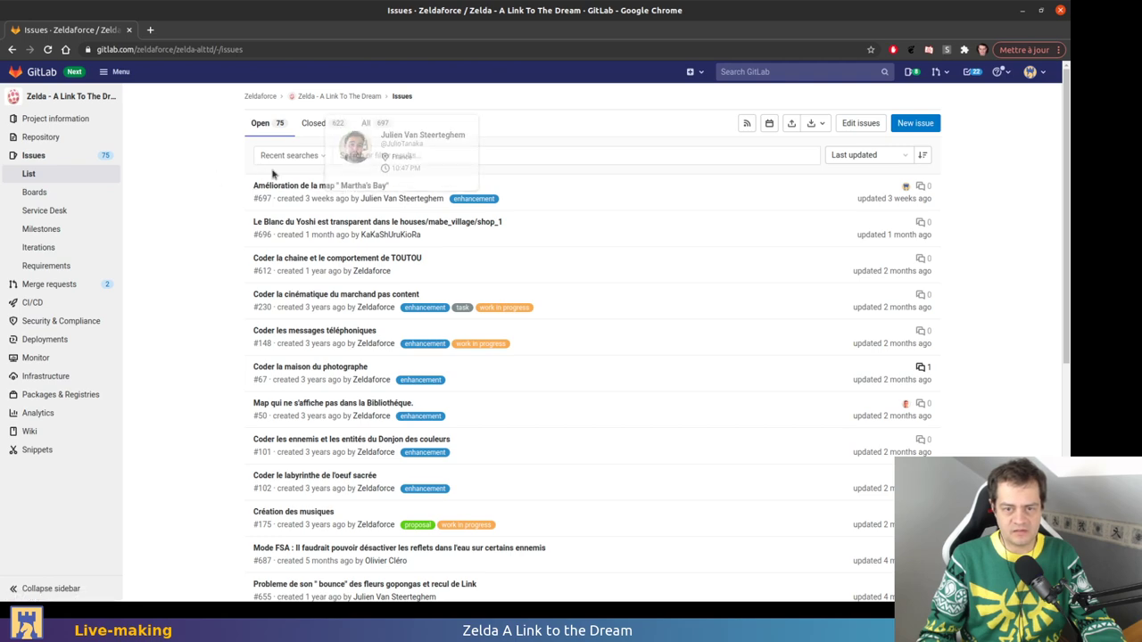
{"action": "left_click", "coordinate": [298, 188]}
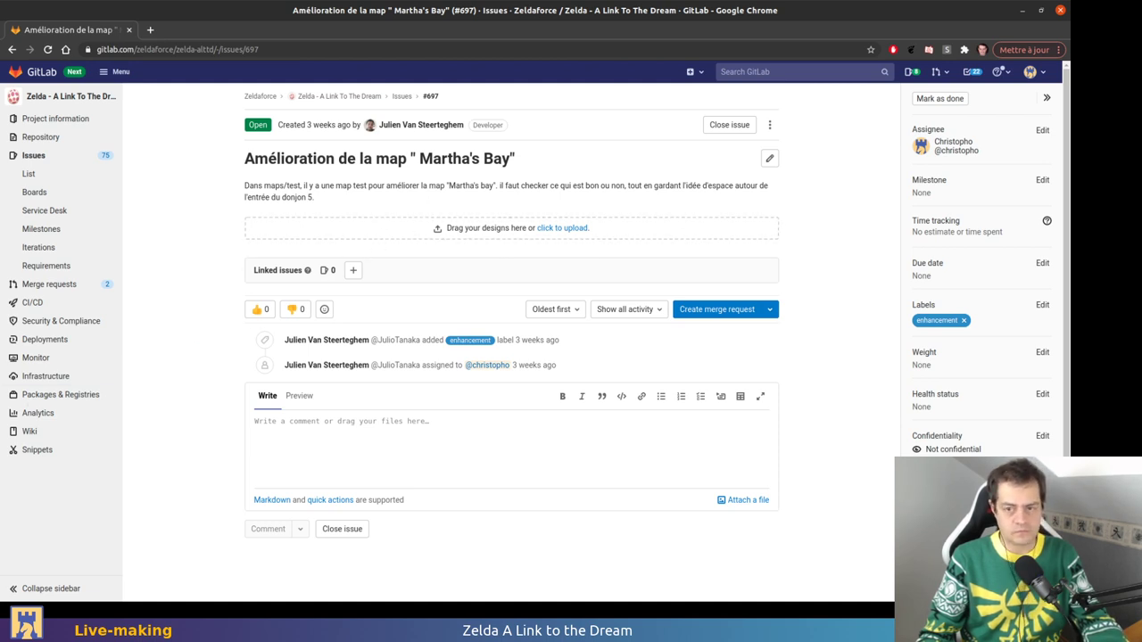
Switch to Solarus Quest Editor, locate the Martha bay maps in the quest tree and view the overall layout of c4_martha_bay_old
{"action": "key", "text": "alt+Tab"}
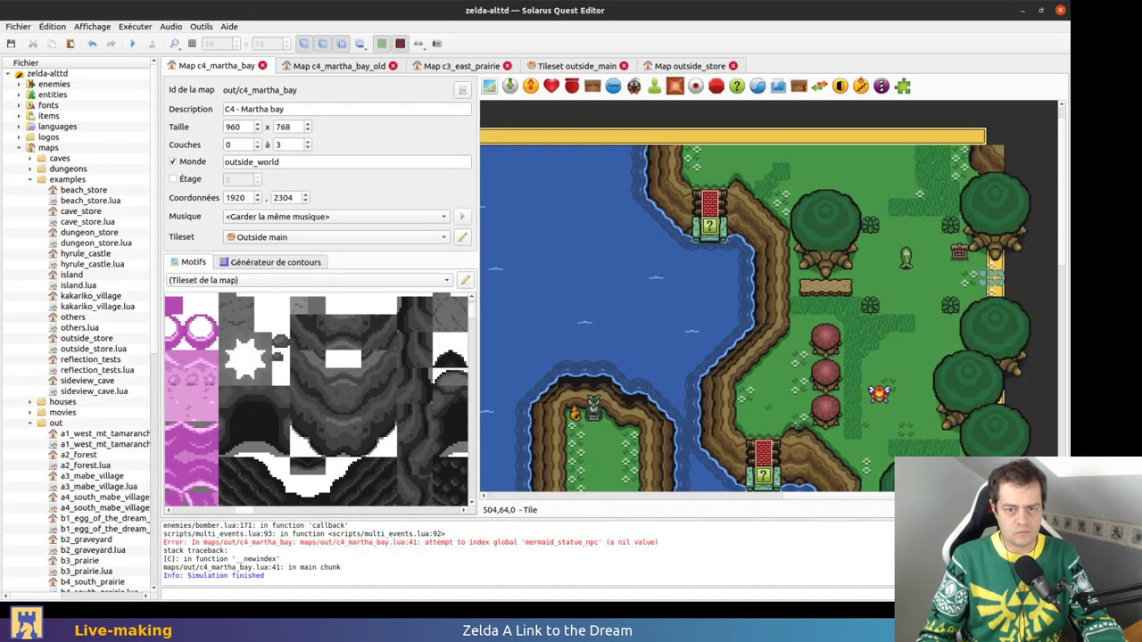
{"action": "scroll", "coordinate": [620, 191], "scroll_direction": "down", "scroll_amount": 1, "text": "ctrl"}
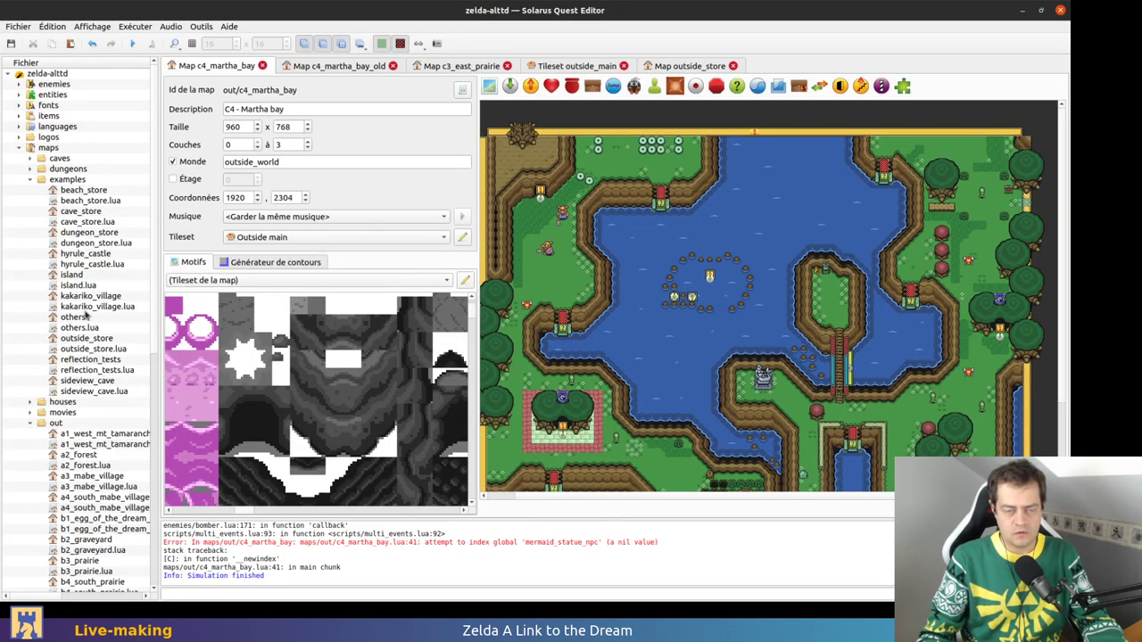
{"action": "scroll", "coordinate": [112, 295], "scroll_direction": "down", "scroll_amount": 13}
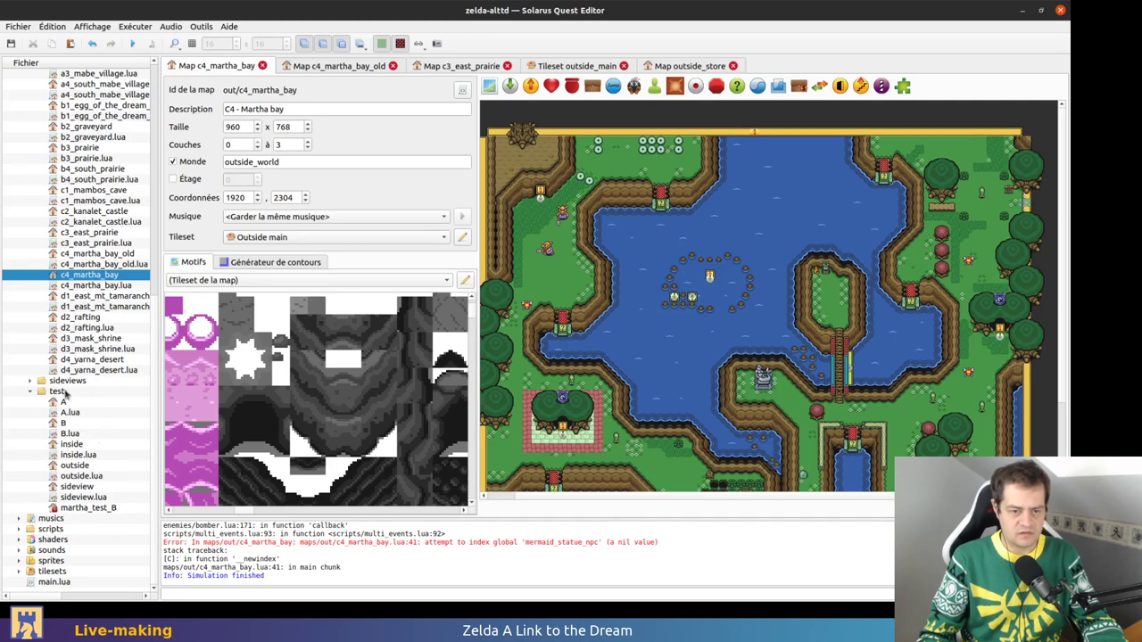
{"action": "left_click", "coordinate": [122, 256]}
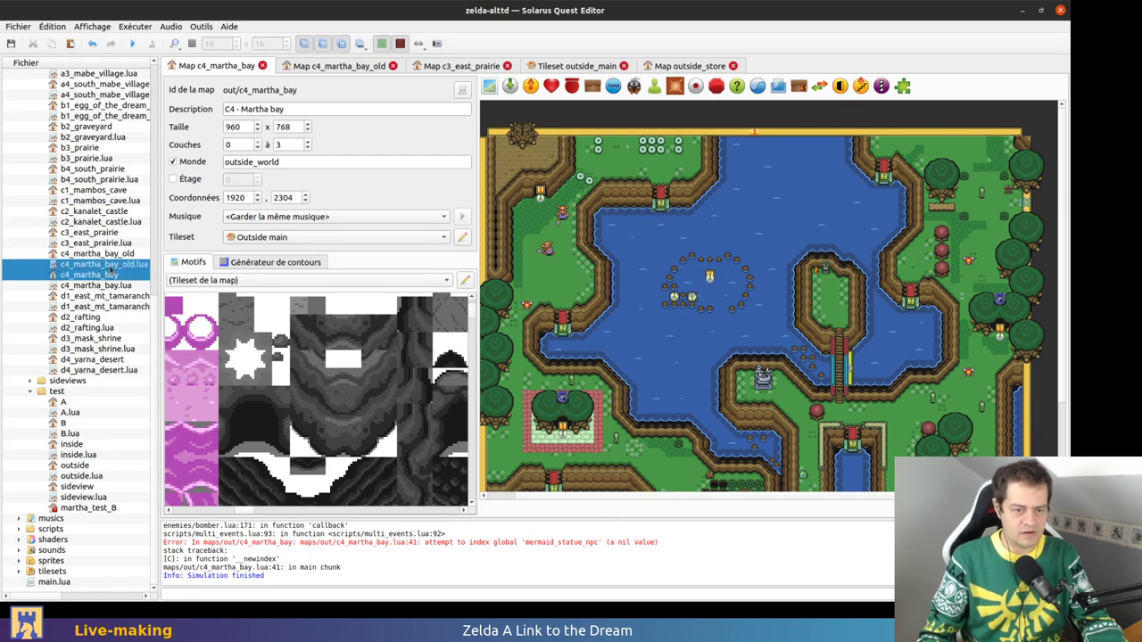
{"action": "left_click", "coordinate": [350, 66]}
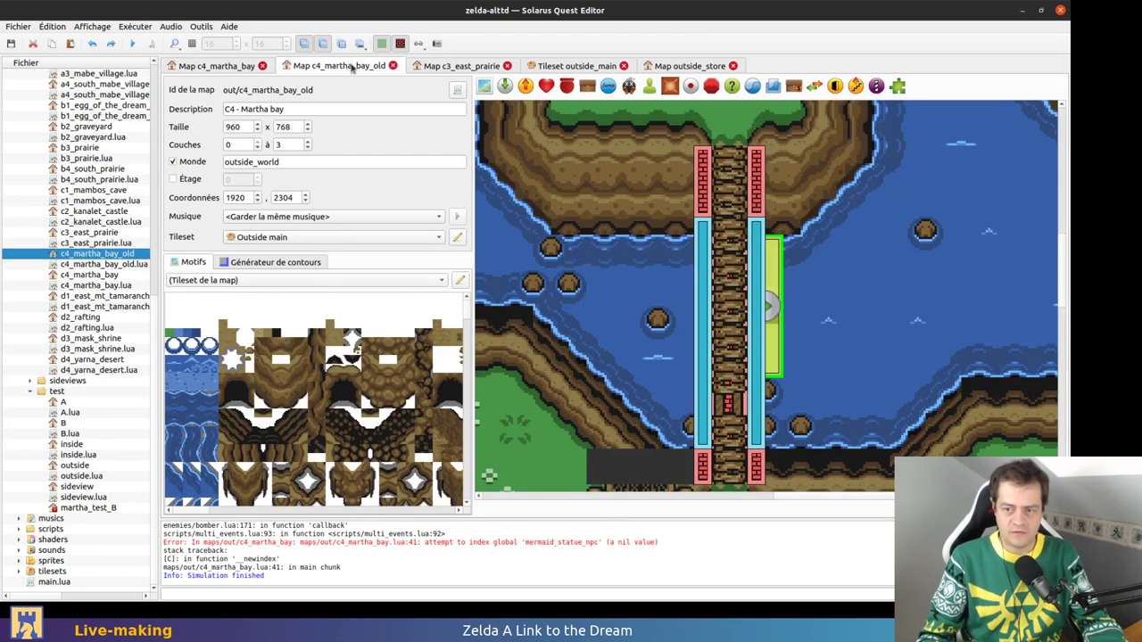
{"action": "scroll", "coordinate": [705, 275], "scroll_direction": "down", "scroll_amount": 1, "text": "ctrl"}
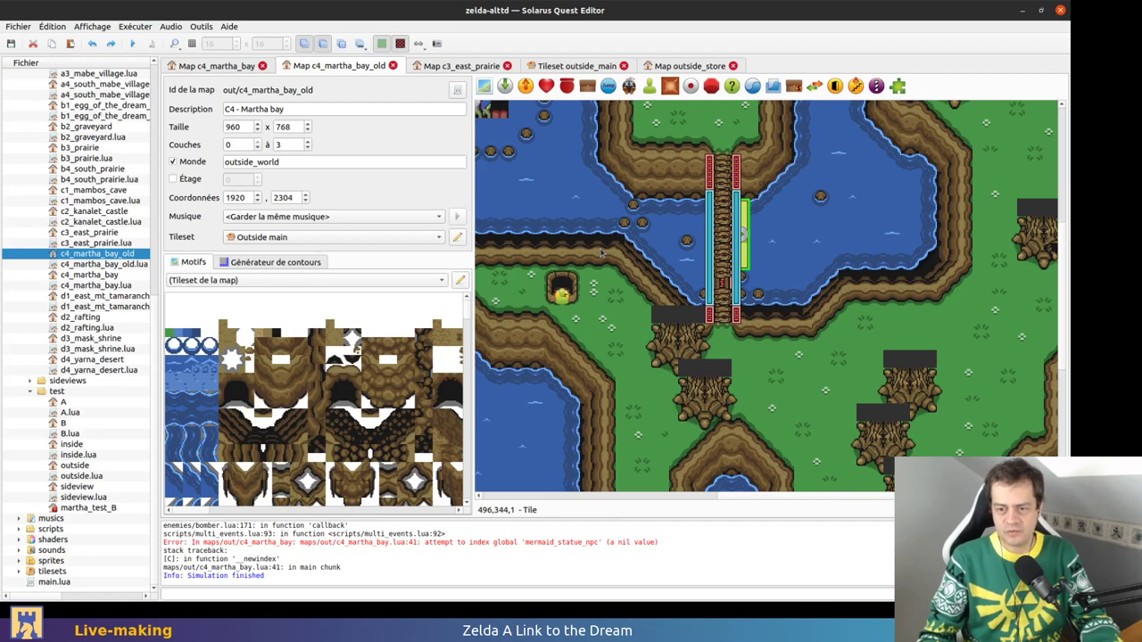
{"action": "scroll", "coordinate": [786, 331], "scroll_direction": "down", "scroll_amount": 1, "text": "ctrl"}
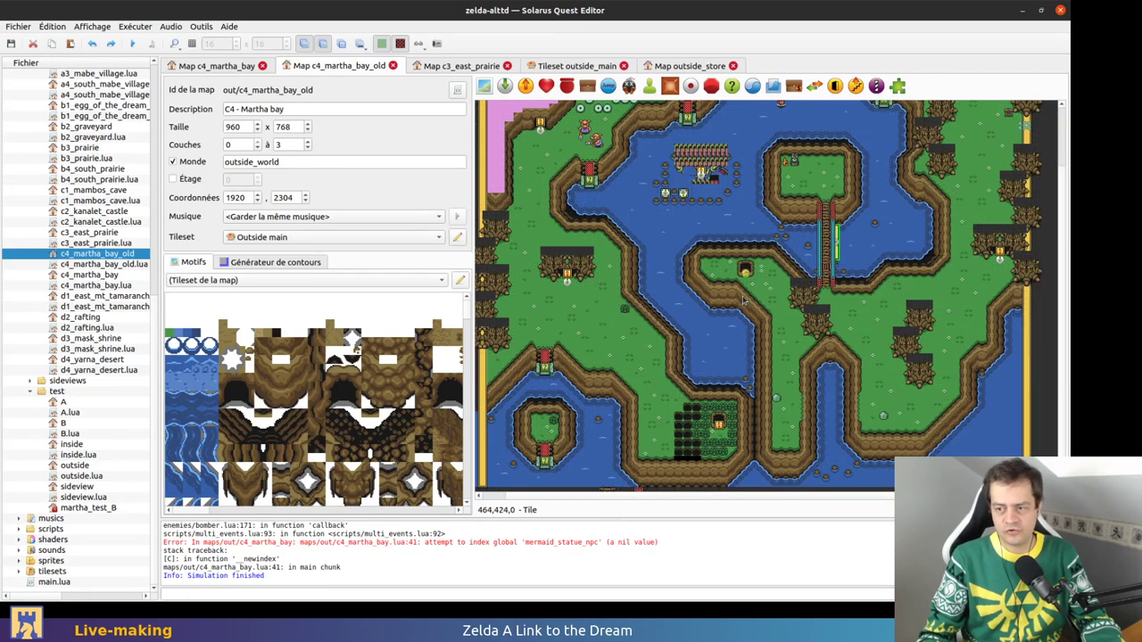
{"action": "scroll", "coordinate": [732, 315], "scroll_direction": "up", "scroll_amount": 2}
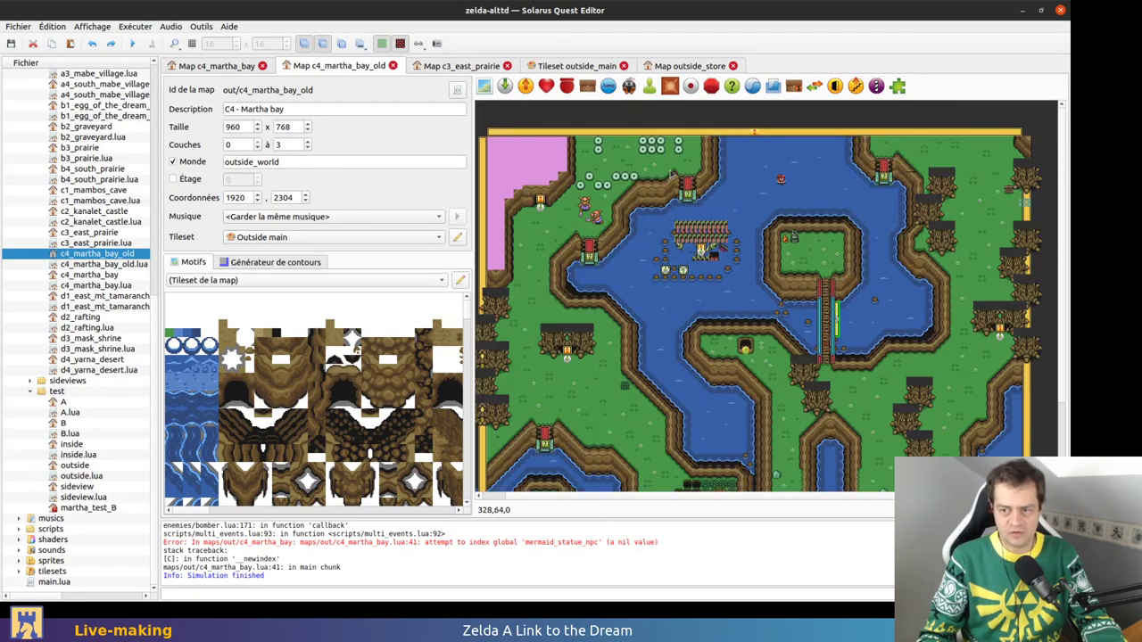
Compare the overall layouts of c4_martha_bay and c4_martha_bay_old by alternating between the two maps
{"action": "left_click", "coordinate": [262, 60]}
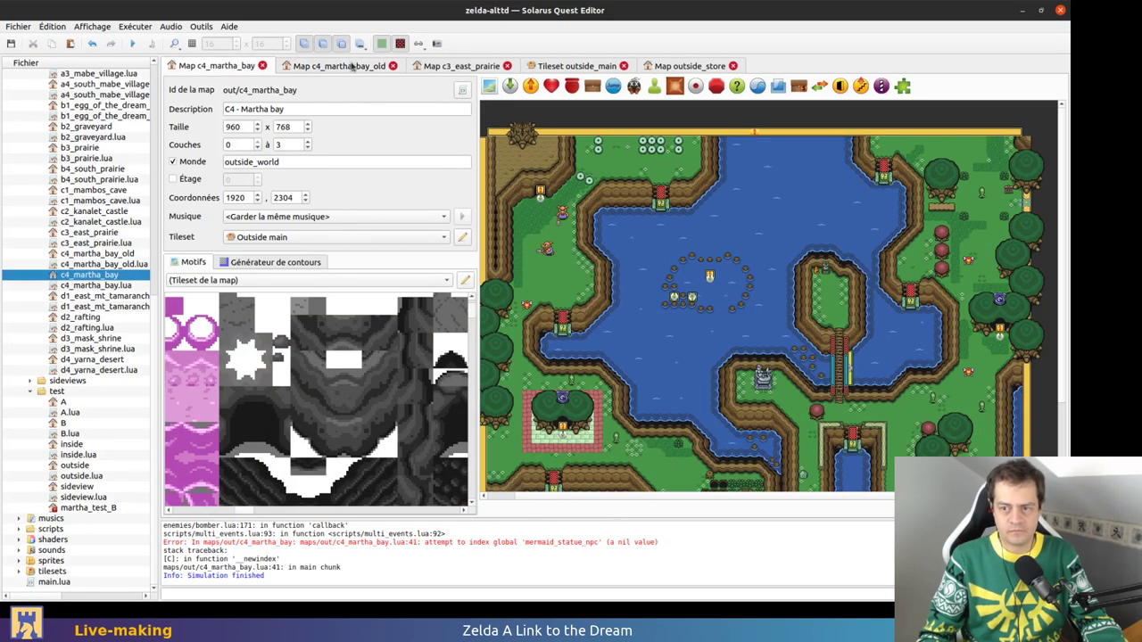
{"action": "scroll", "coordinate": [352, 66], "scroll_direction": "down", "scroll_amount": 1}
{"action": "scroll", "coordinate": [351, 66], "scroll_direction": "up", "scroll_amount": 1}
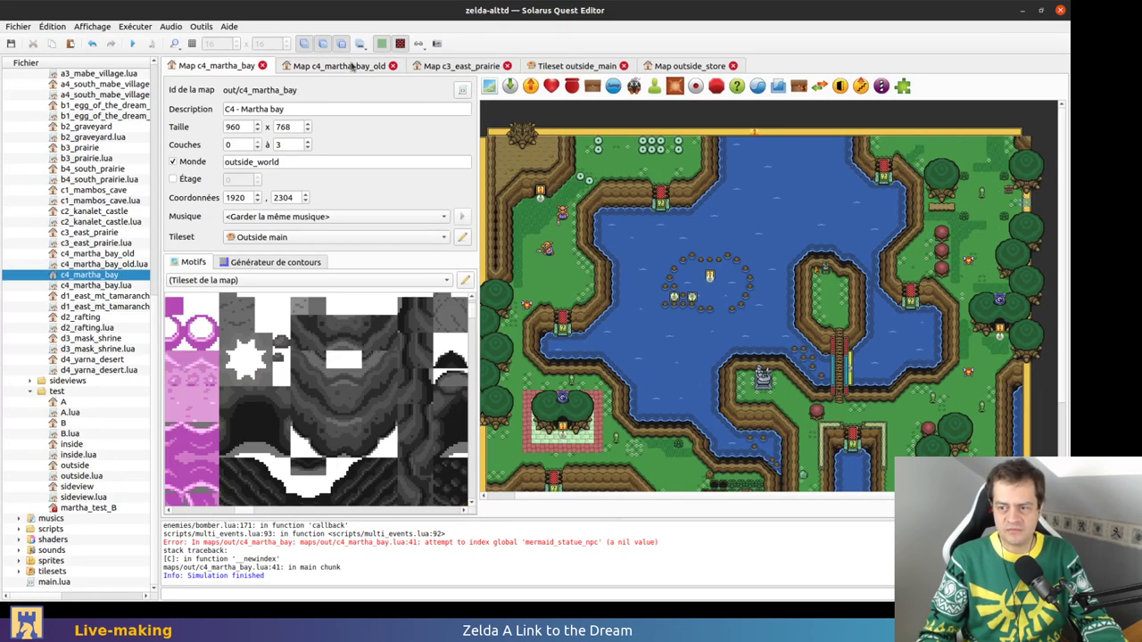
{"action": "left_click", "coordinate": [352, 66]}
{"action": "key", "text": "ctrl+shift+Tab"}
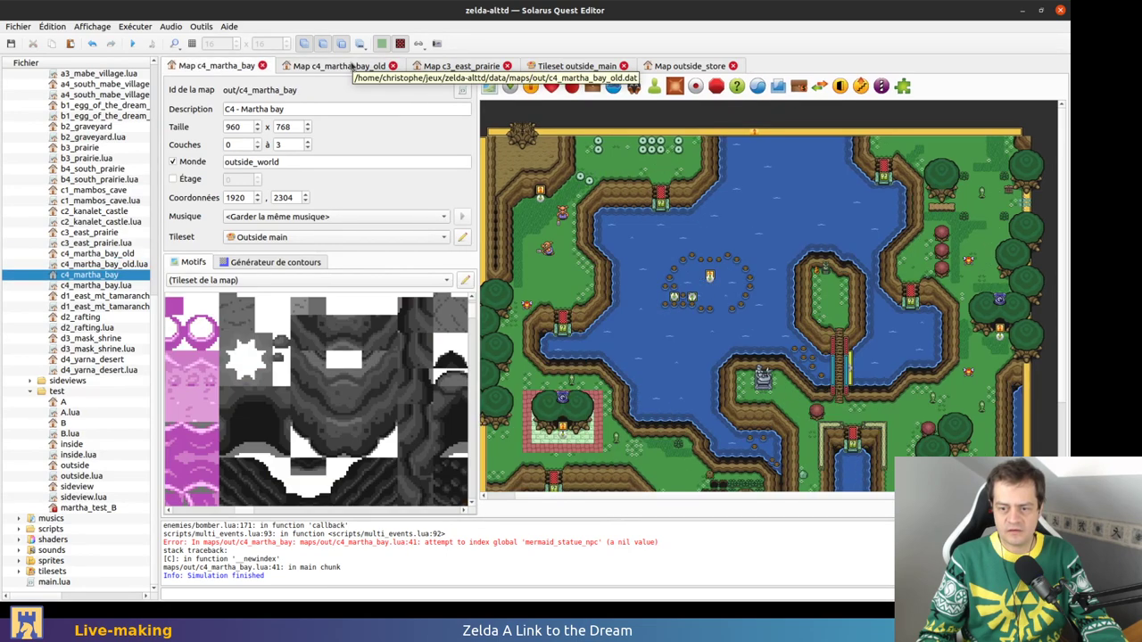
{"action": "left_click", "coordinate": [352, 66]}
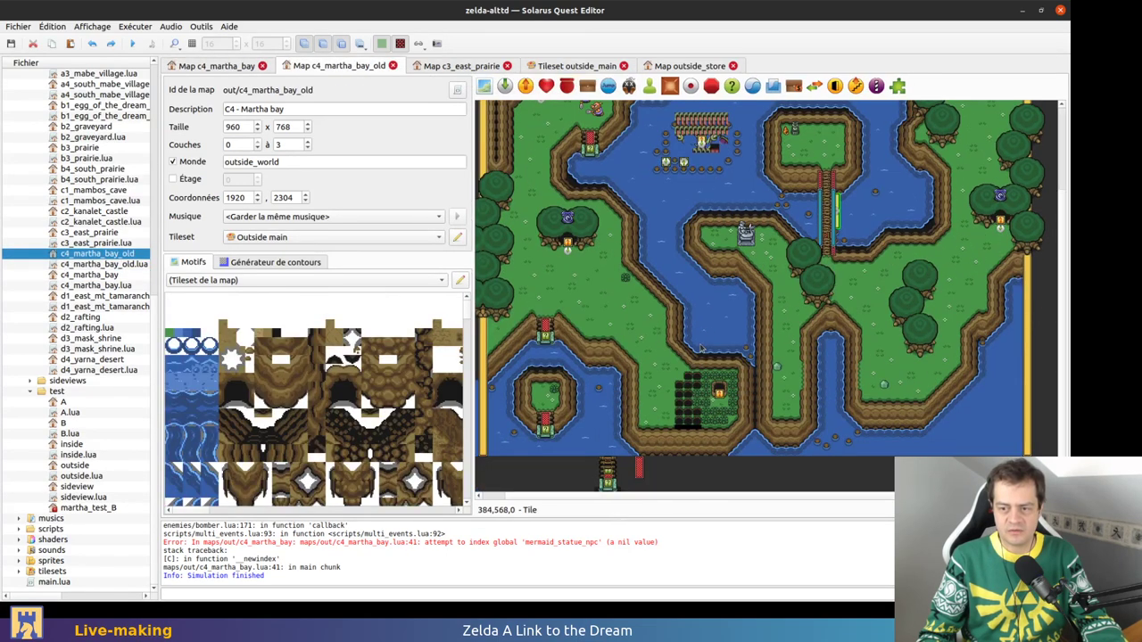
{"action": "scroll", "coordinate": [664, 234], "scroll_direction": "down", "scroll_amount": 1, "text": "ctrl"}
{"action": "scroll", "coordinate": [558, 175], "scroll_direction": "up", "scroll_amount": 1, "text": "ctrl"}
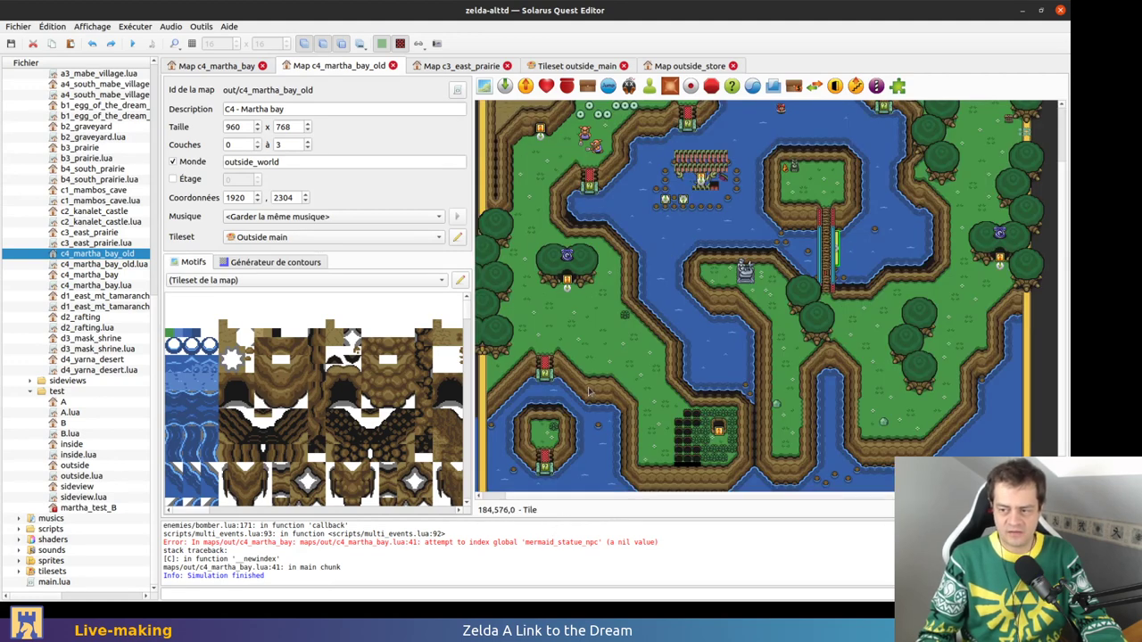
{"action": "scroll", "coordinate": [543, 357], "scroll_direction": "down", "scroll_amount": 1, "text": "ctrl"}
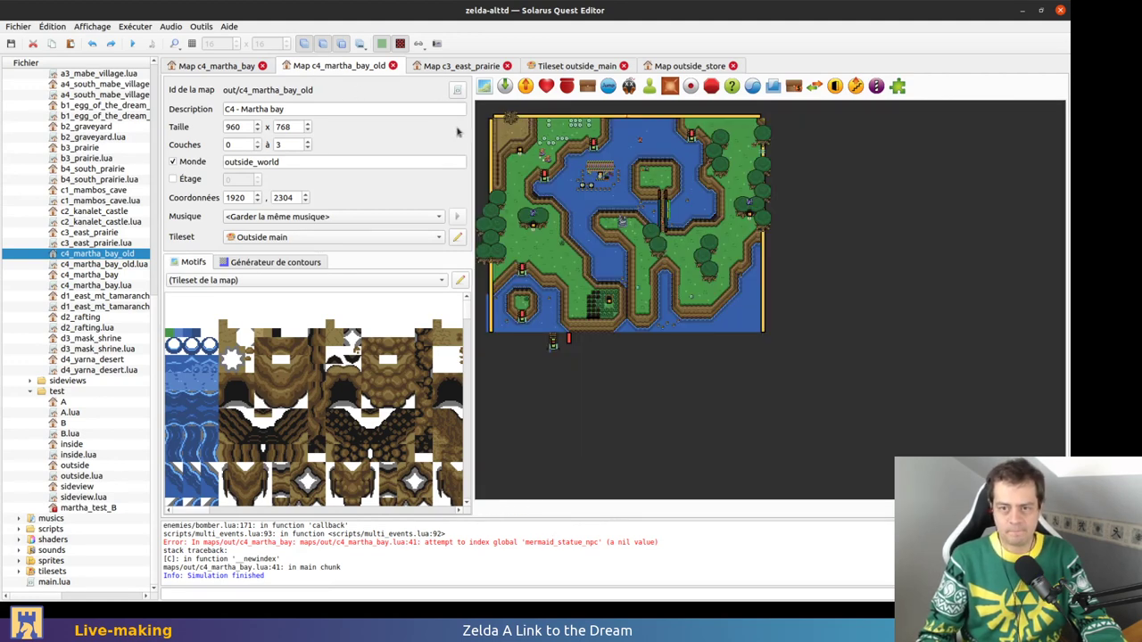
{"action": "scroll", "coordinate": [624, 209], "scroll_direction": "up", "scroll_amount": 1, "text": "ctrl"}
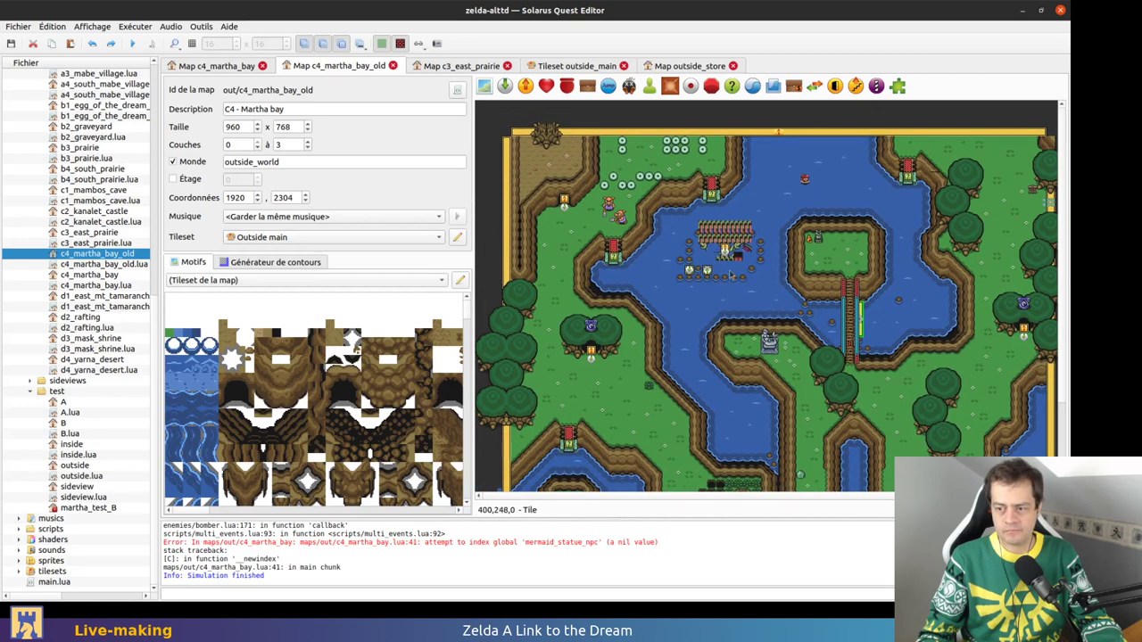
{"action": "left_click", "coordinate": [235, 66]}
{"action": "middle_click_drag", "start_coordinate": [839, 348], "coordinate": [919, 372]}
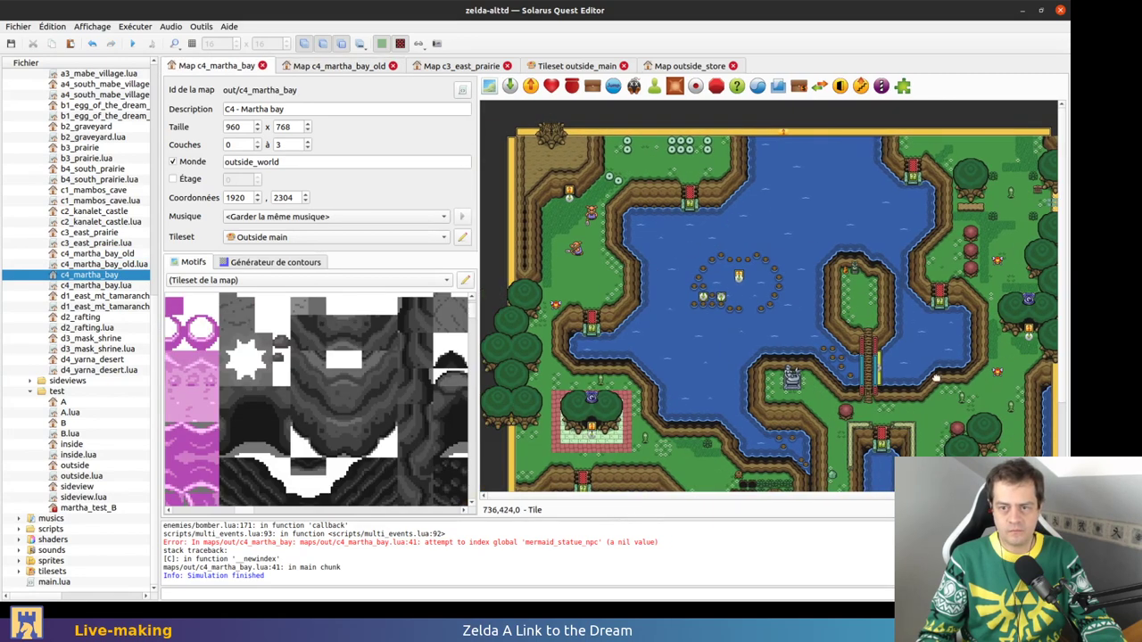
Narrow the properties and tileset area in both Martha bay maps to enlarge their map views
{"action": "left_click_drag", "start_coordinate": [477, 158], "coordinate": [361, 116]}
{"action": "left_click", "coordinate": [337, 77]}
{"action": "left_click_drag", "start_coordinate": [480, 166], "coordinate": [355, 156]}
{"action": "scroll", "coordinate": [319, 71], "scroll_direction": "up", "scroll_amount": 1}
{"action": "left_click", "coordinate": [349, 66]}
{"action": "key", "text": "ctrl+Page_Up"}
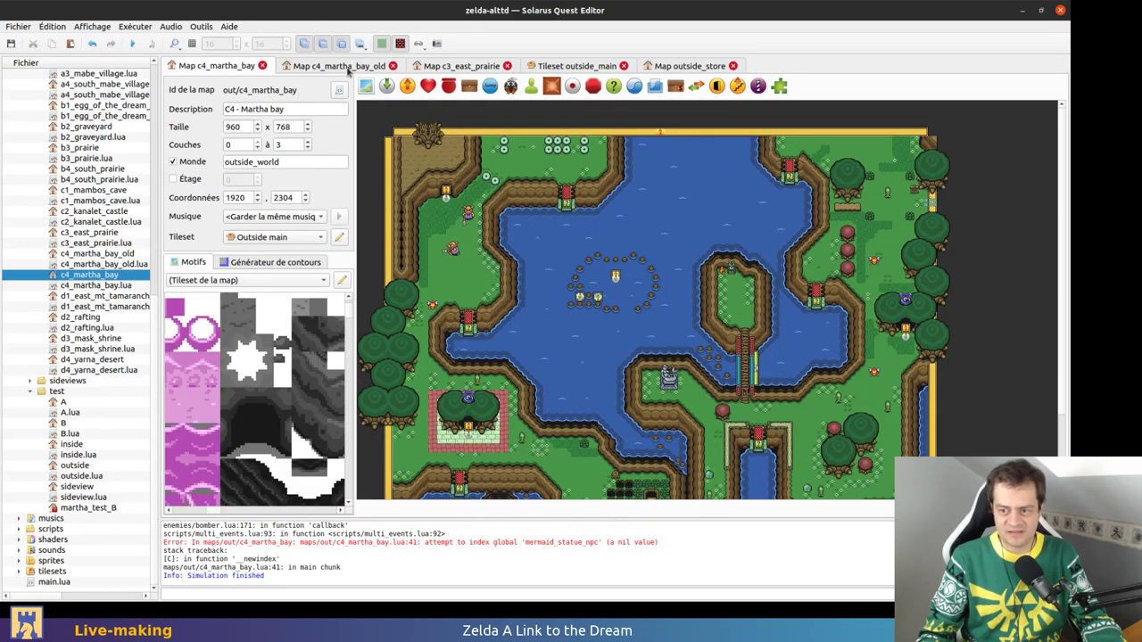
Compare the old and new coastlines, islands and cliffs repeatedly in the enlarged views, ending on the southern part of c4_martha_bay
{"action": "left_click", "coordinate": [348, 68]}
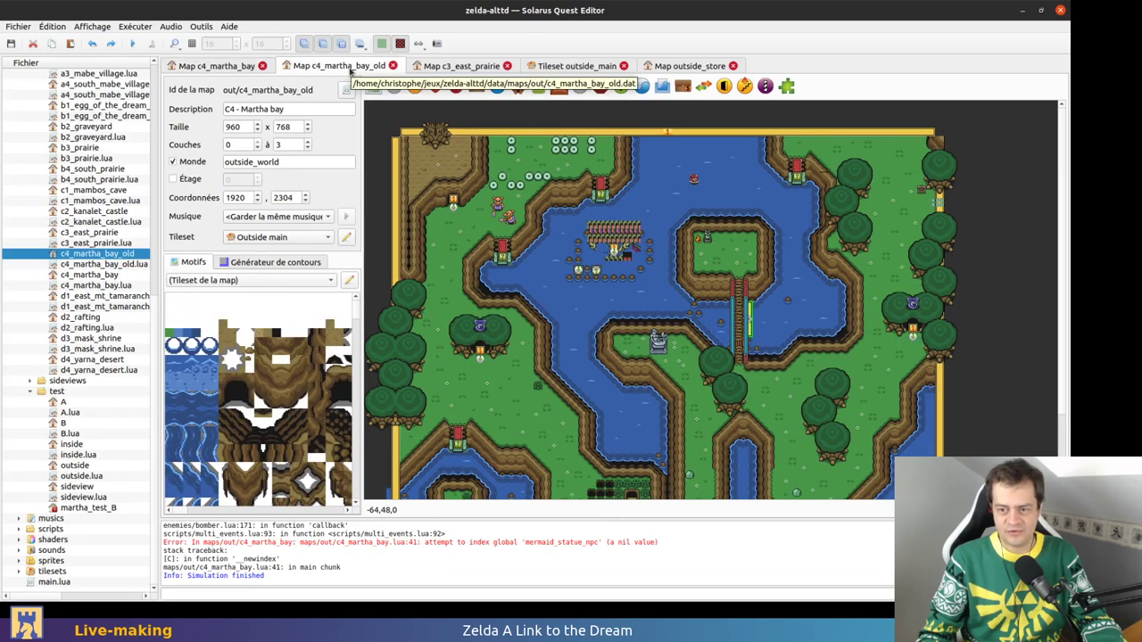
{"action": "key", "text": "ctrl+Page_Up"}
{"action": "left_click", "coordinate": [348, 67]}
{"action": "key", "text": "ctrl+Page_Up"}
{"action": "left_click", "coordinate": [348, 66]}
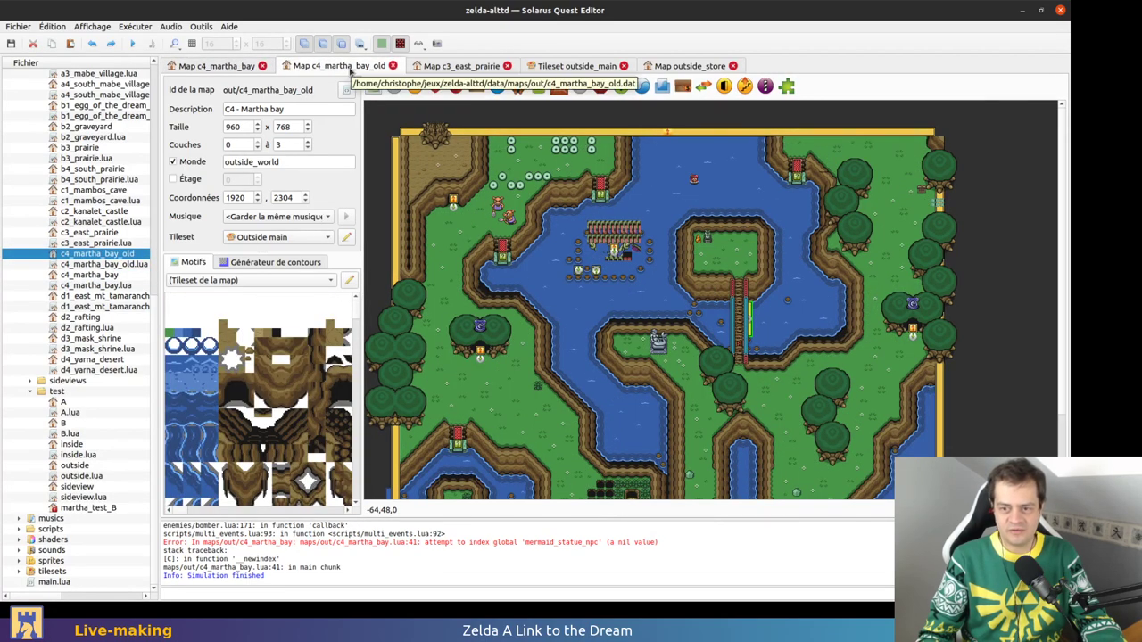
{"action": "key", "text": "ctrl+Page_Up"}
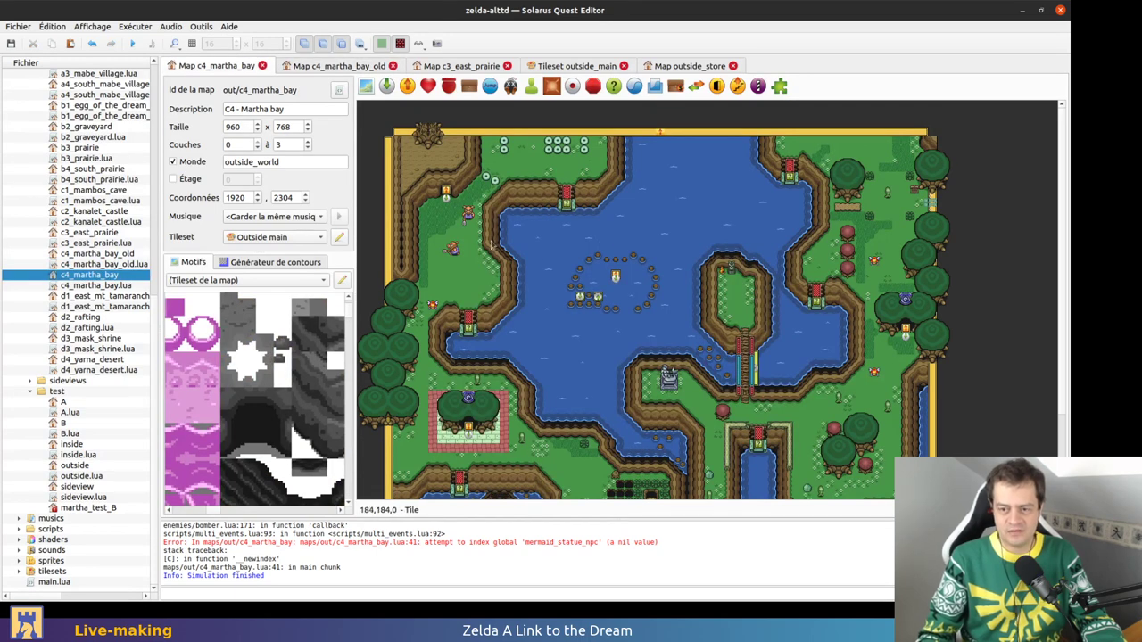
{"action": "left_click", "coordinate": [348, 67]}
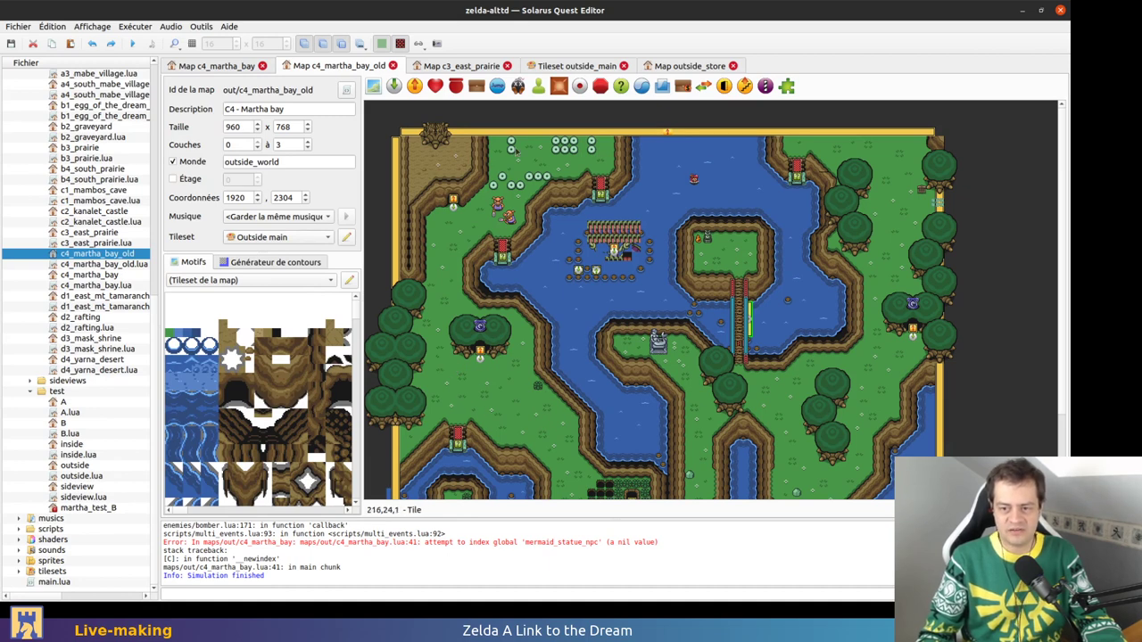
{"action": "scroll", "coordinate": [351, 65], "scroll_direction": "up", "scroll_amount": 1}
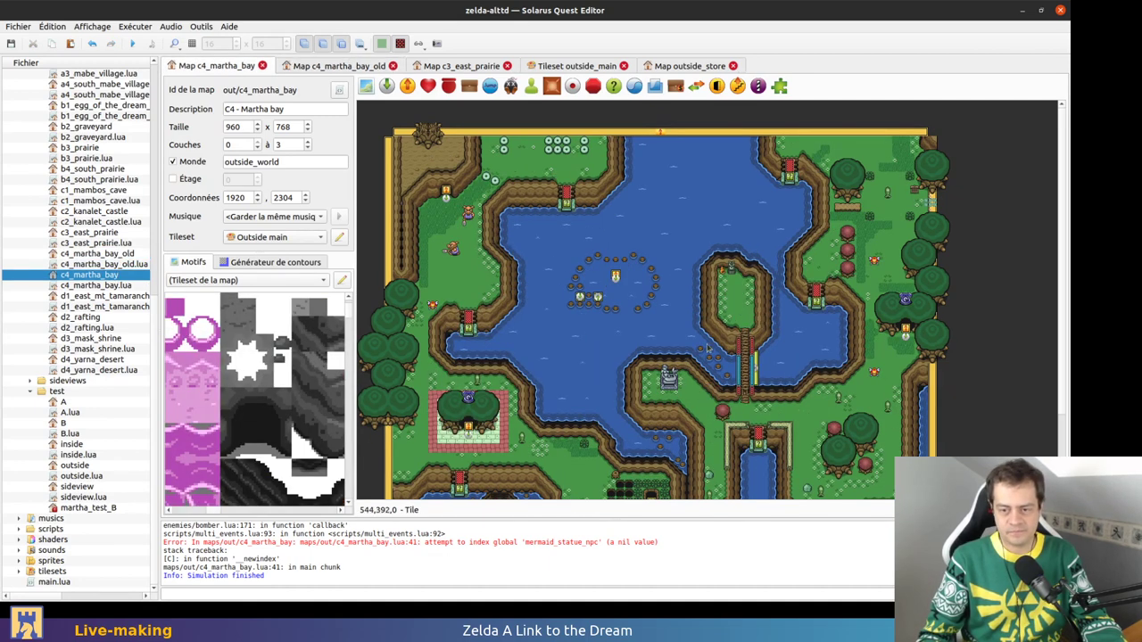
{"action": "middle_click_drag", "start_coordinate": [1053, 401], "coordinate": [1065, 325]}
{"action": "middle_click_drag", "start_coordinate": [1034, 368], "coordinate": [1032, 390]}
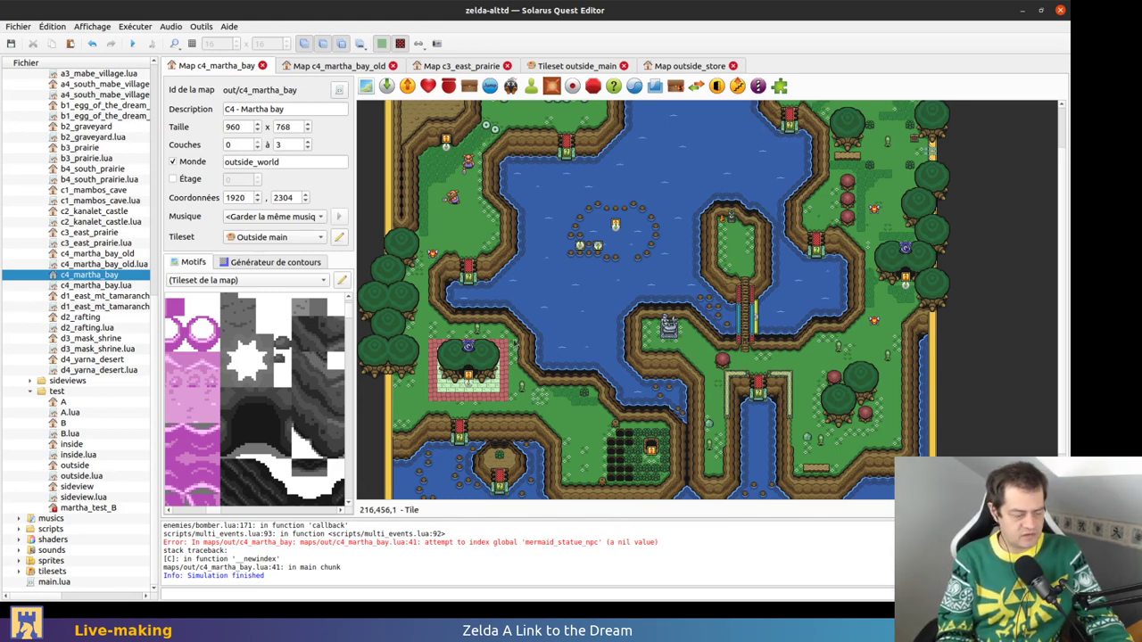
Switch to the terminal and create and check out a new Git branch named 697_marthas_bay_cliffs
{"action": "key", "text": "alt+Tab"}
{"action": "key", "text": "alt+Tab"}
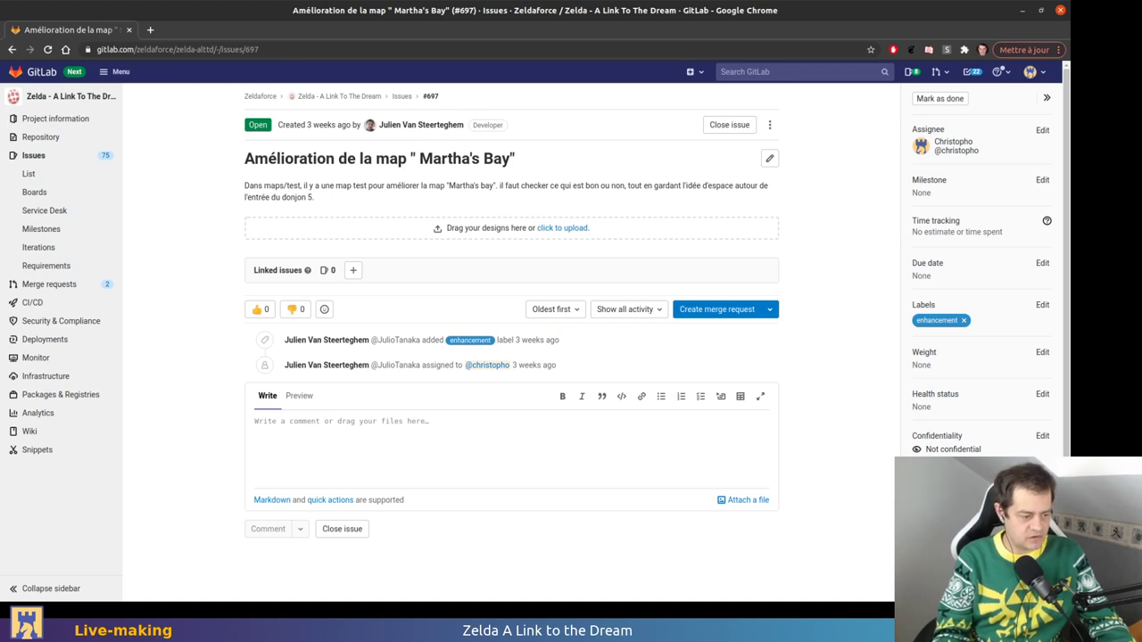
{"action": "key", "text": "alt+Tab"}
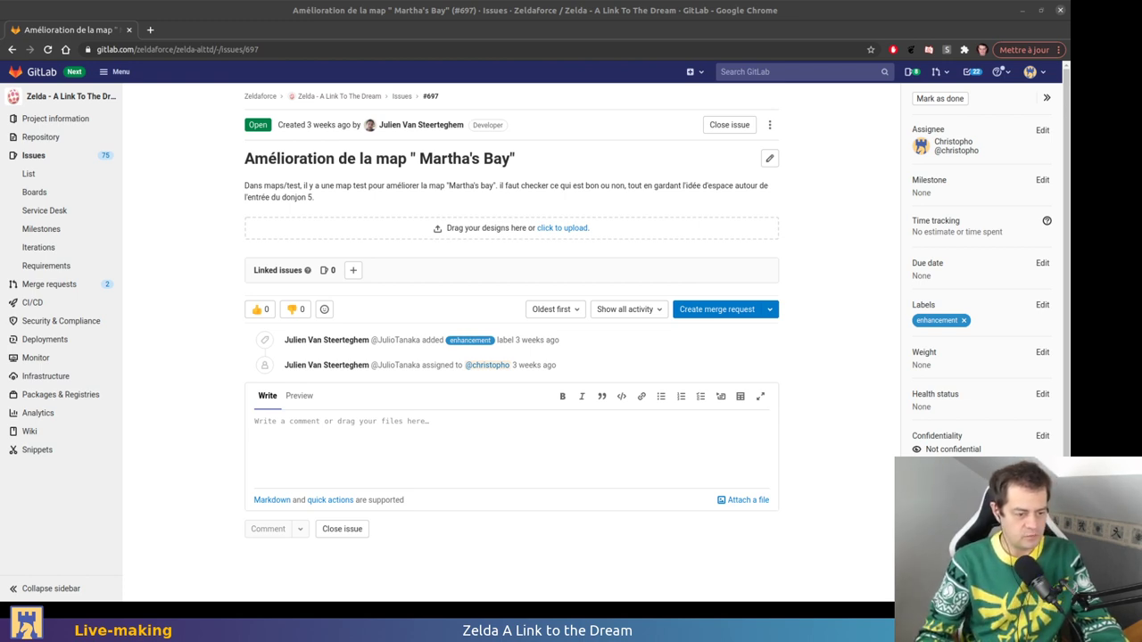
{"action": "left_click_drag", "start_coordinate": [0, 223], "coordinate": [316, 148]}
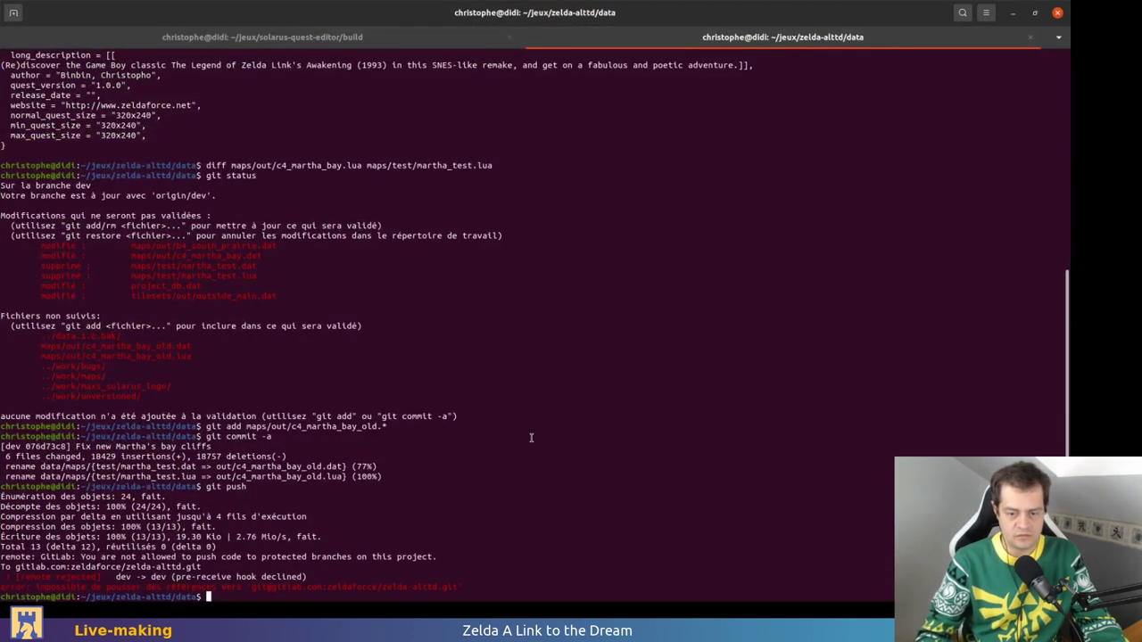
{"action": "type", "text": "git "}
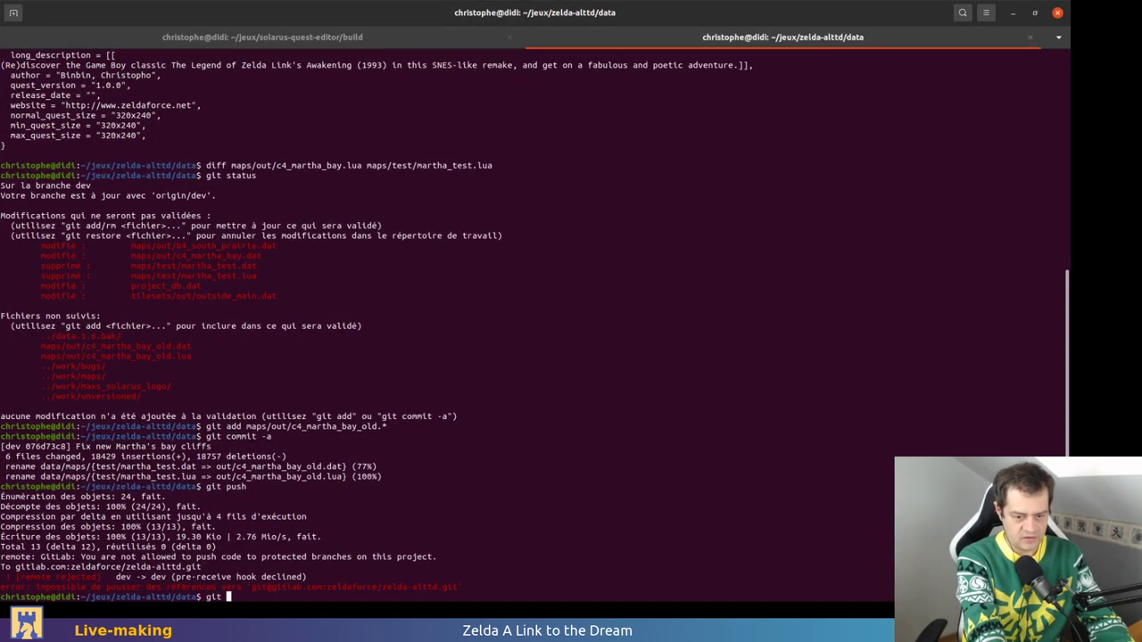
{"action": "type", "text": "checkou"}
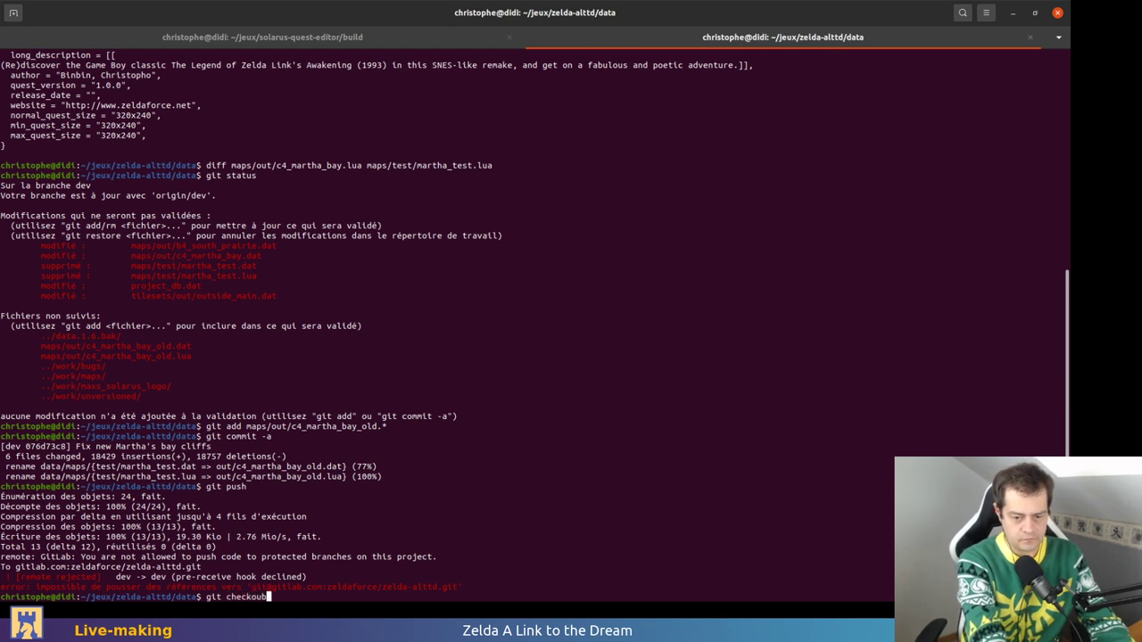
{"action": "type", "text": "t -b 697_martha_"}
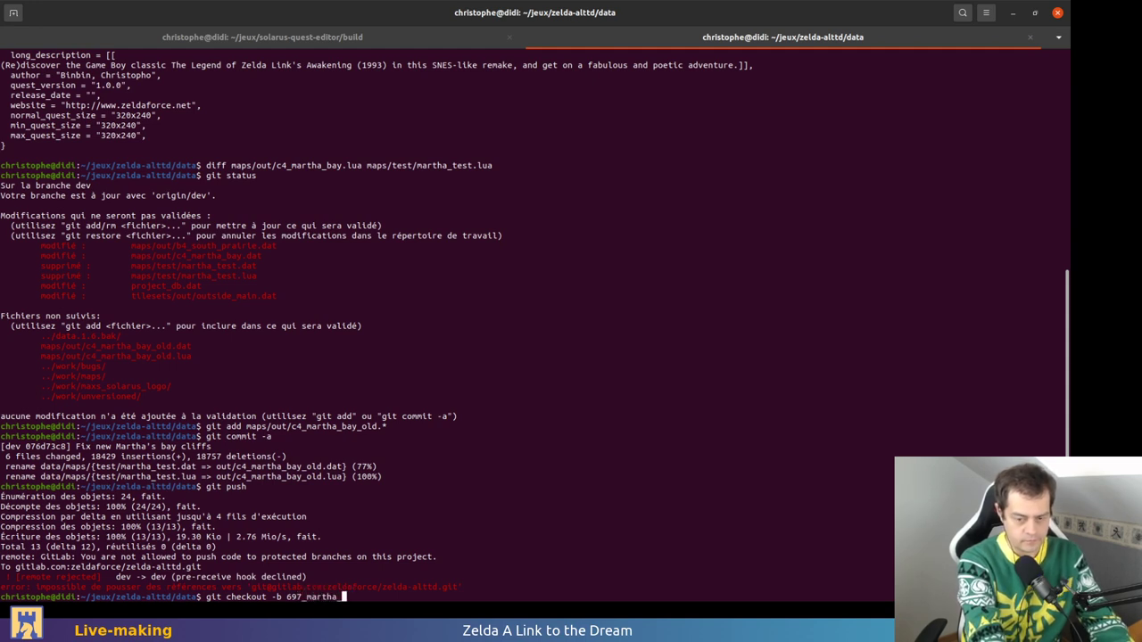
{"action": "key", "text": "BackSpace"}
{"action": "type", "text": "s_bas"}
{"action": "key", "text": "BackSpace"}
{"action": "type", "text": "y_cliffs"}
{"action": "key", "text": "Return"}
Push the 697_marthas_bay_cliffs branch to origin with upstream tracking
{"action": "type", "text": "g"}
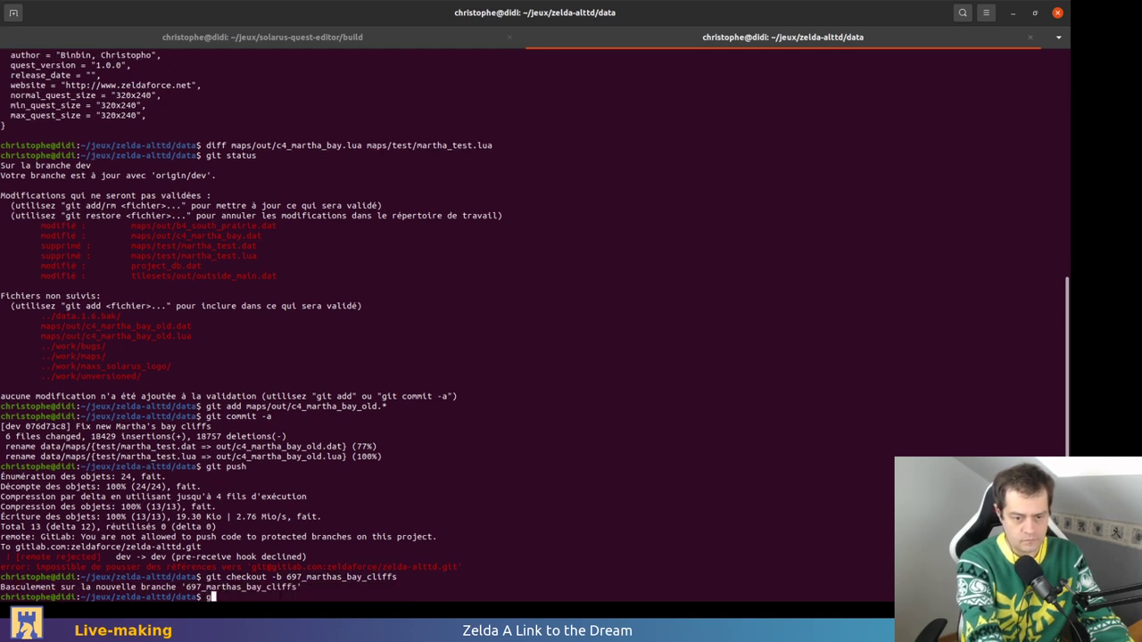
{"action": "type", "text": "it push -u origin "}
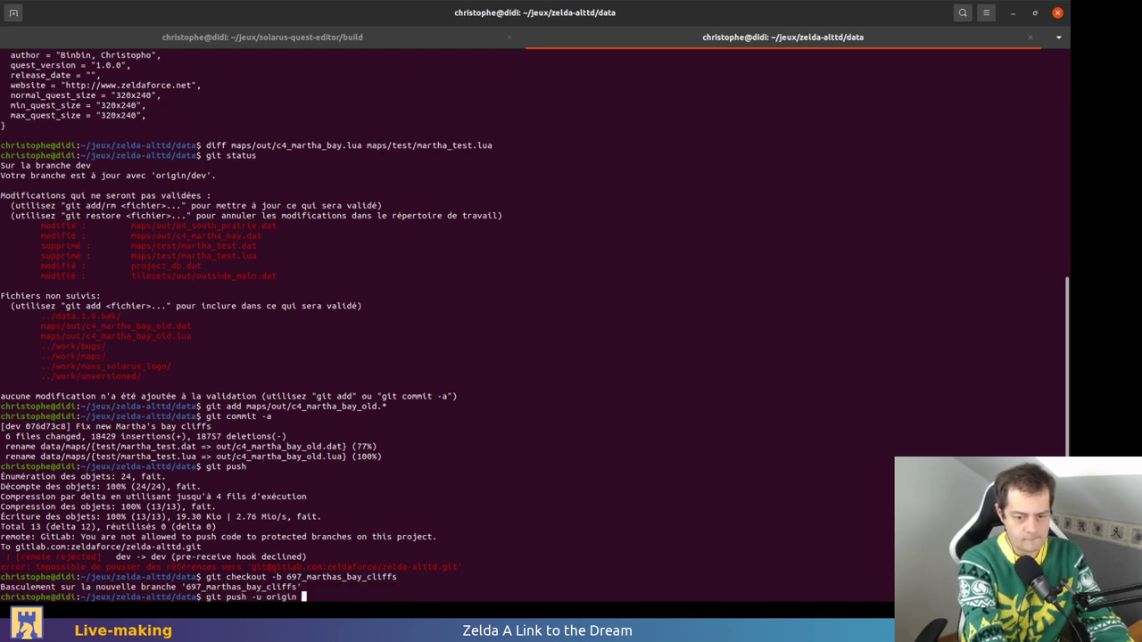
{"action": "type", "text": "697_marthas_bay_cliffs"}
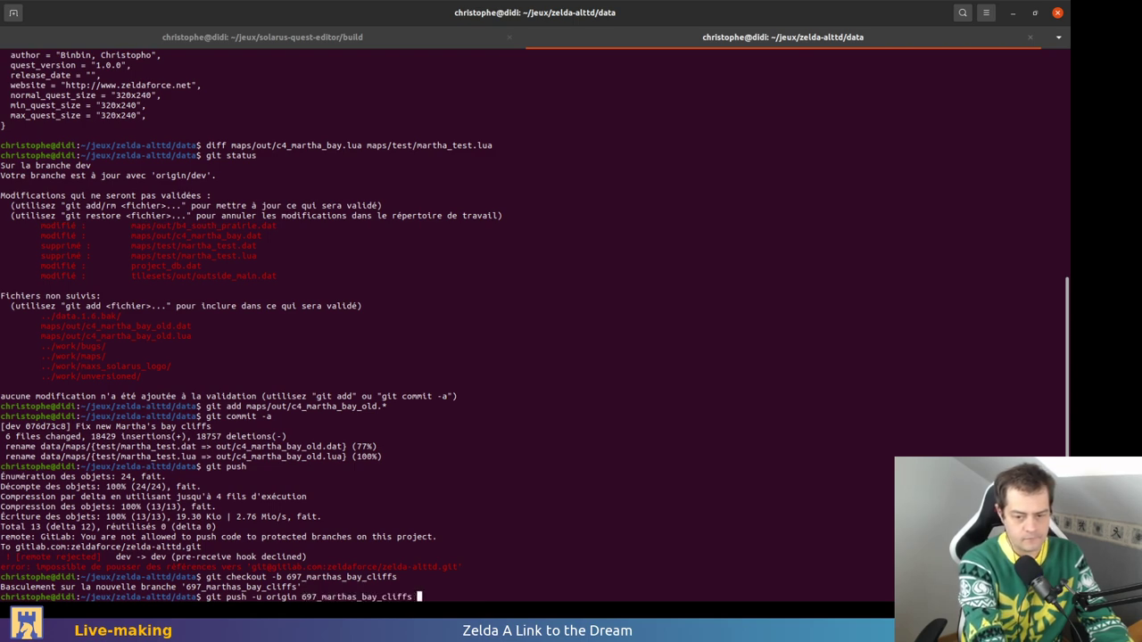
{"action": "key", "text": "Return"}
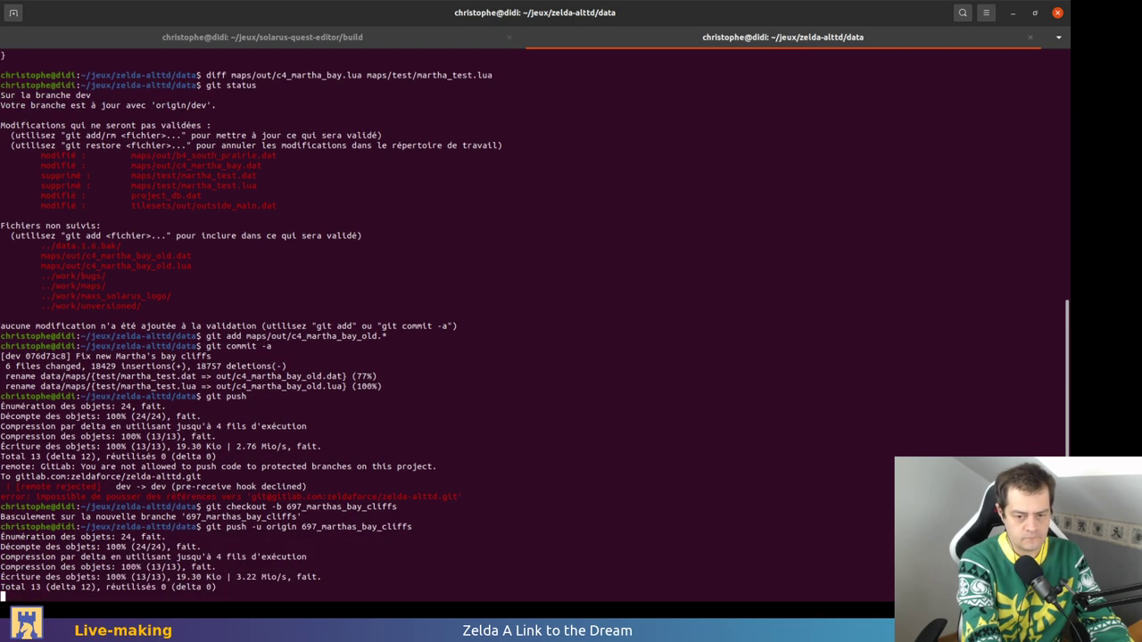
Check out the dev branch and hard-reset it to origin/dev
{"action": "type", "text": "git check"}
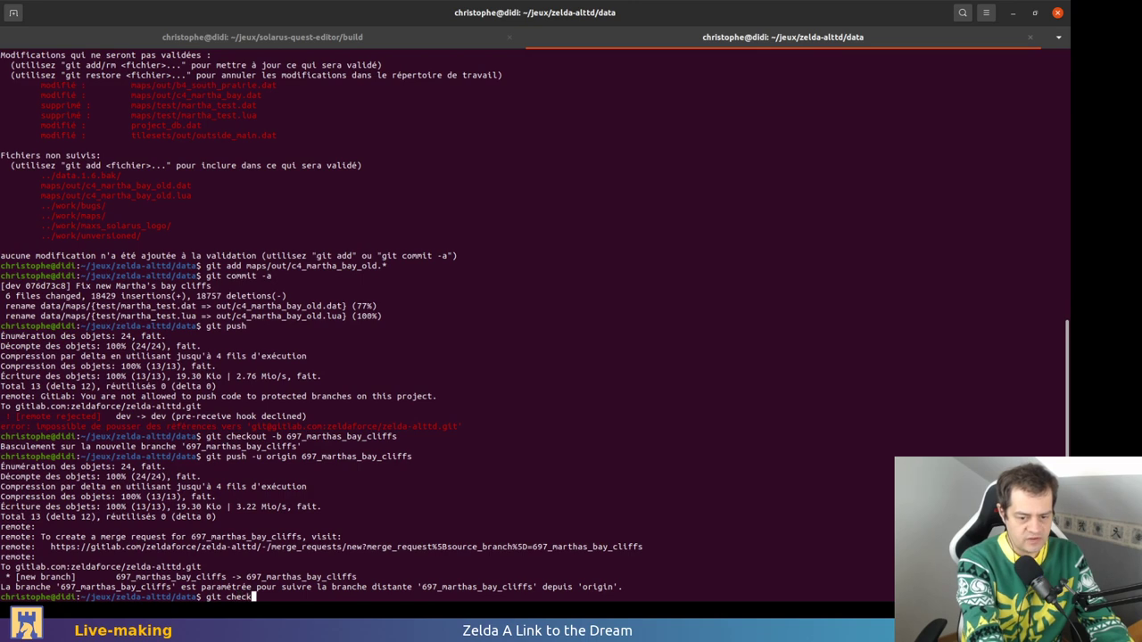
{"action": "type", "text": "out dev"}
{"action": "key", "text": "Return"}
{"action": "type", "text": "git"}
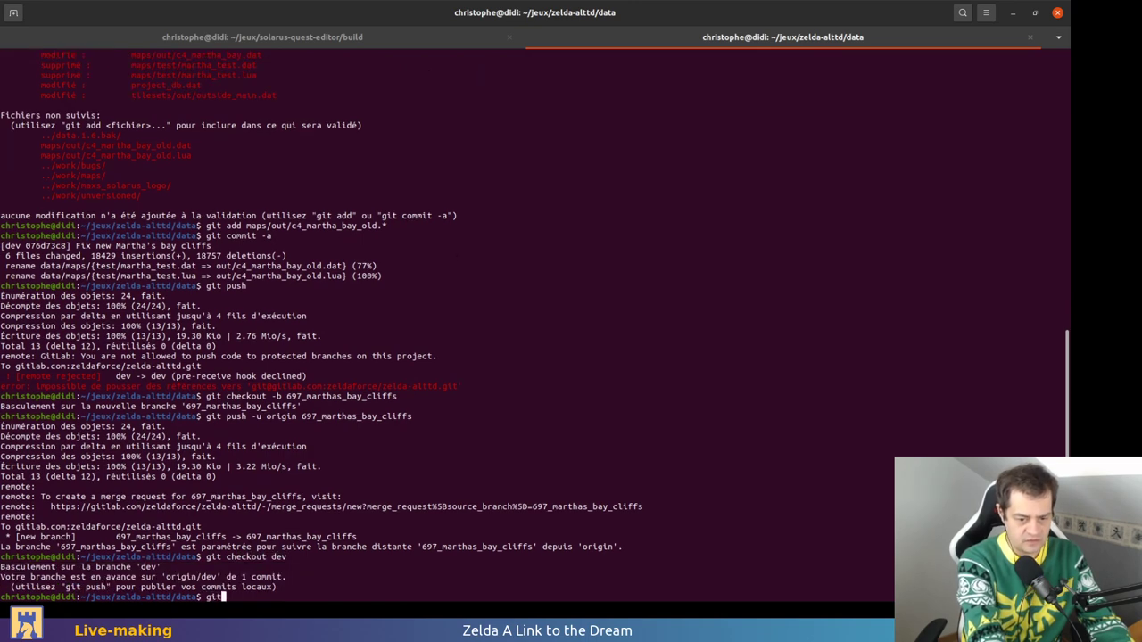
{"action": "type", "text": " reset --har"}
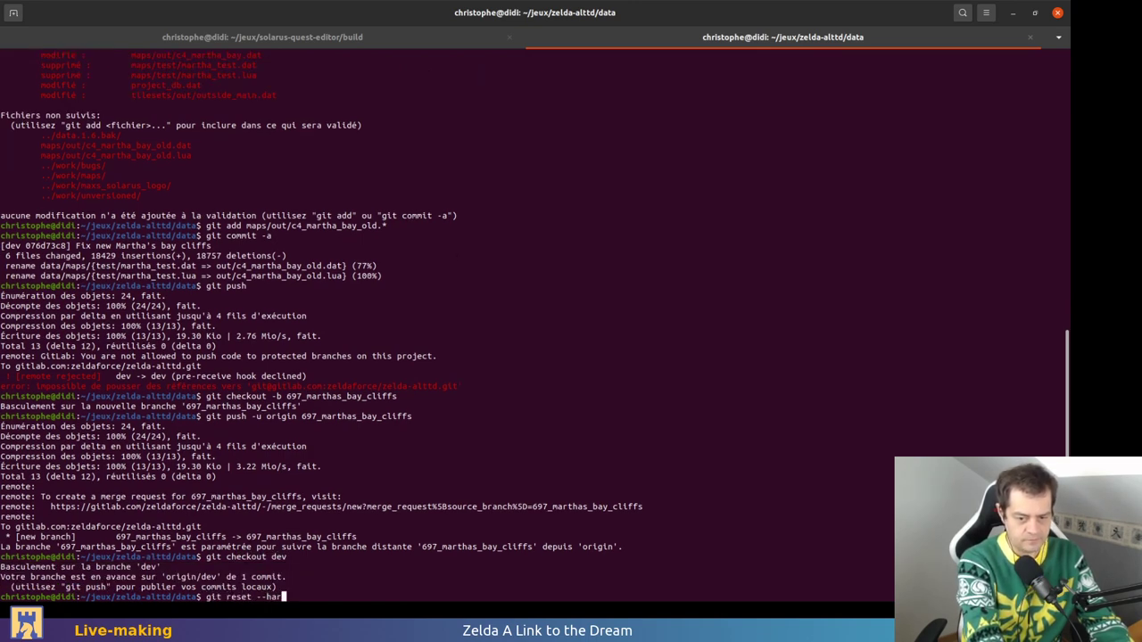
{"action": "type", "text": "d origin/dev"}
{"action": "key", "text": "Return"}
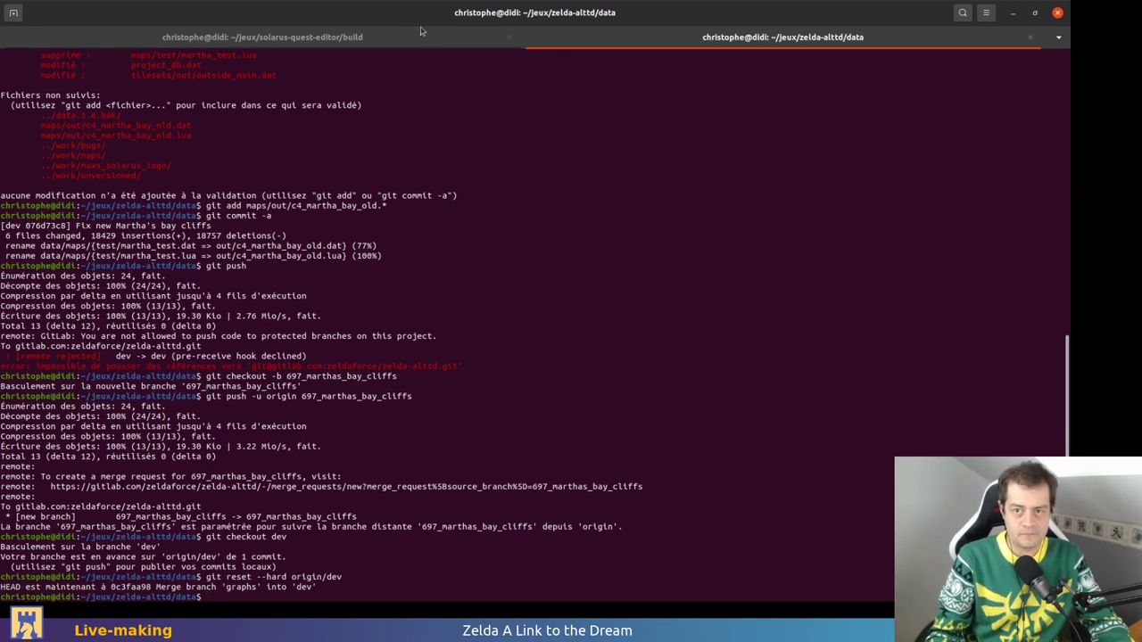
Switch to Chrome, open the project's merge requests in a separate tab, and start a merge request from 697_marthas_bay_cliffs
{"action": "key", "text": "alt+Tab"}
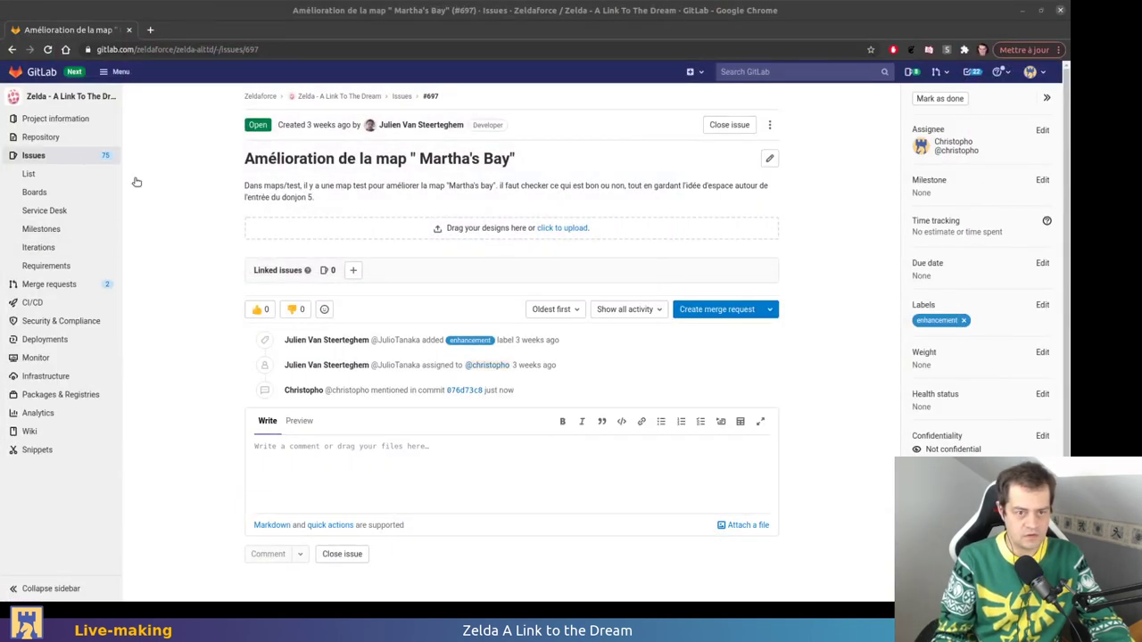
{"action": "middle_click", "coordinate": [101, 286]}
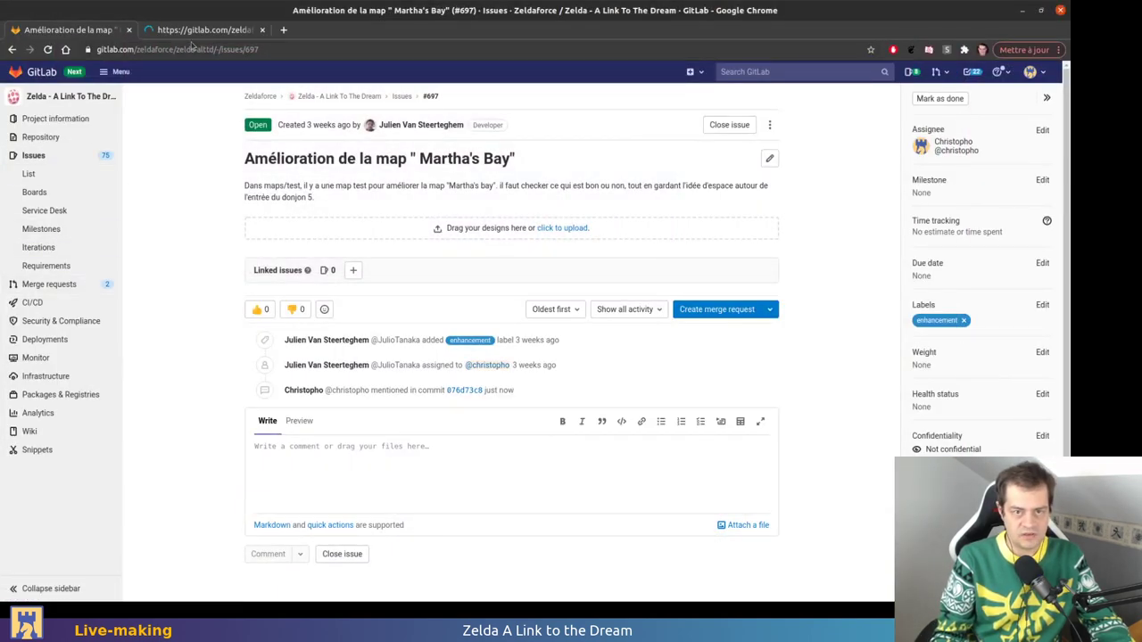
{"action": "left_click", "coordinate": [201, 30]}
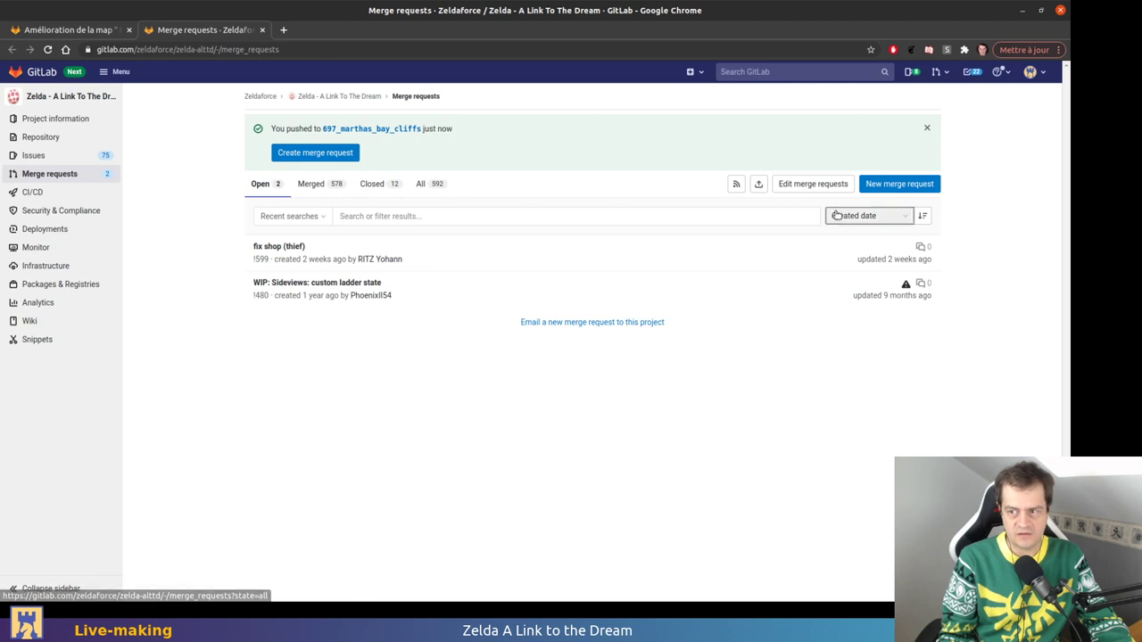
{"action": "left_click", "coordinate": [314, 152]}
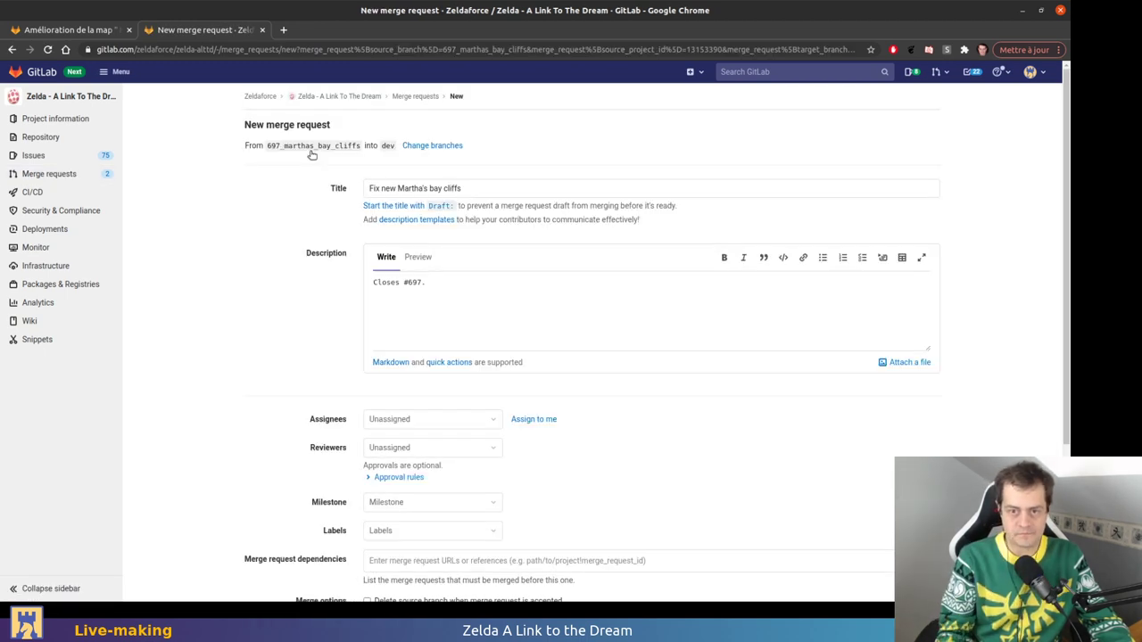
Create the merge request into dev with no assignee and the prefilled title and description, and close its tab
{"action": "scroll", "coordinate": [319, 367], "scroll_direction": "down", "scroll_amount": 3}
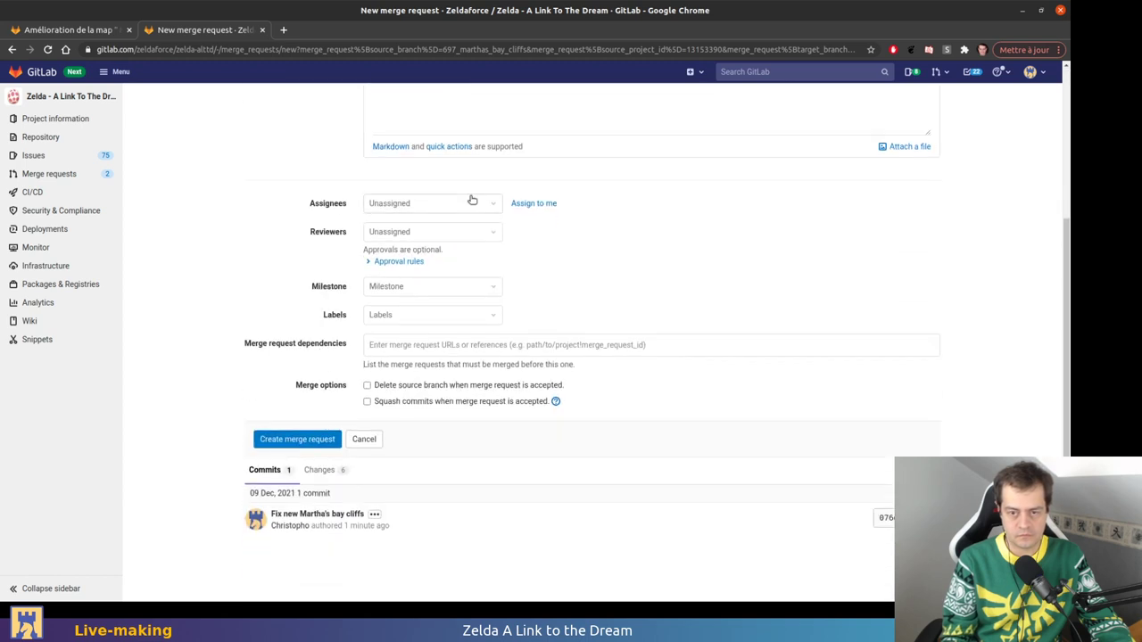
{"action": "left_click", "coordinate": [468, 205]}
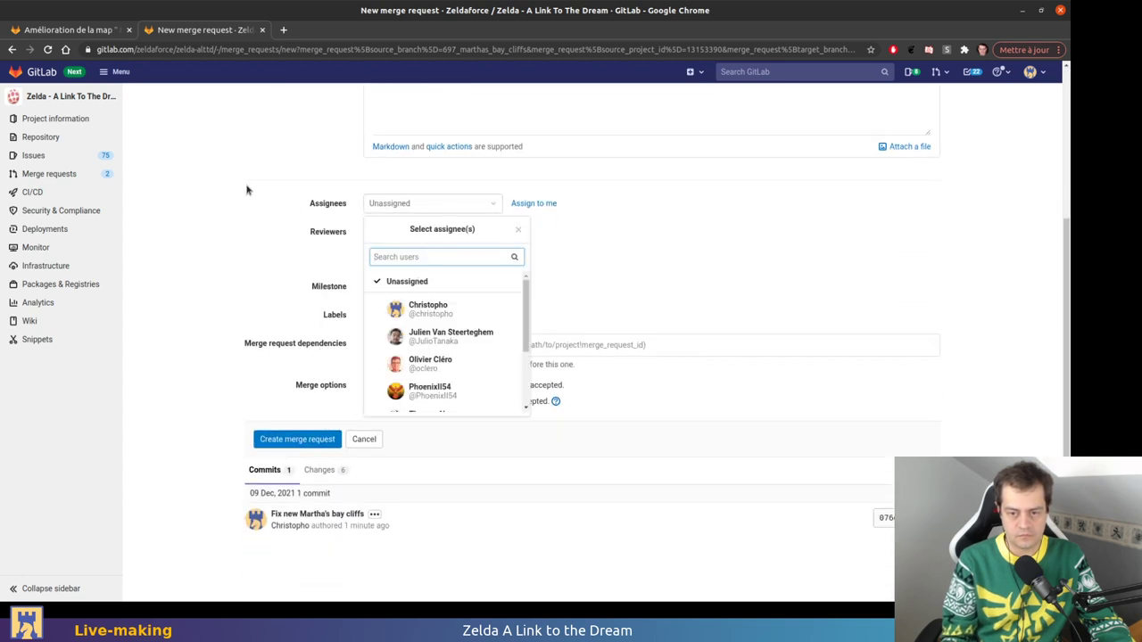
{"action": "left_click", "coordinate": [216, 236]}
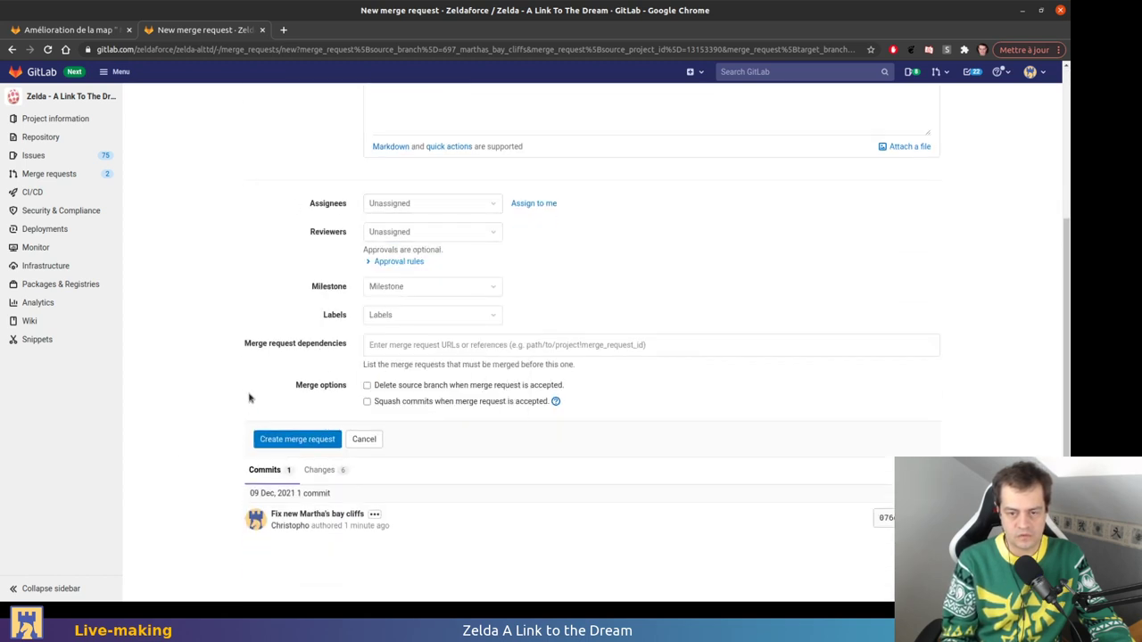
{"action": "left_click", "coordinate": [288, 438]}
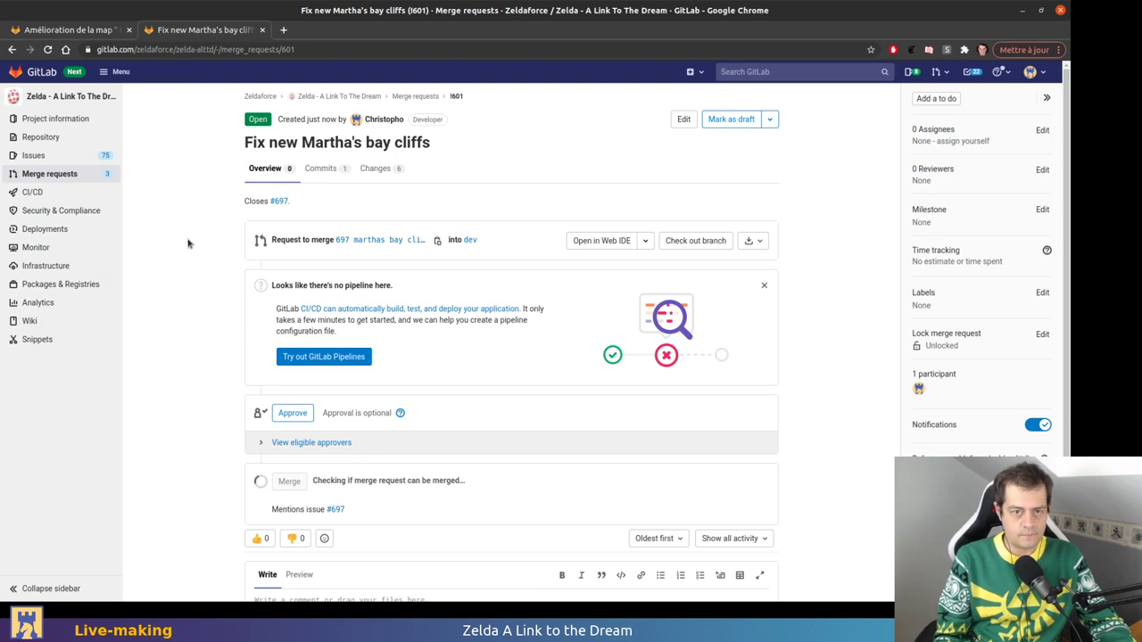
{"action": "left_click", "coordinate": [262, 30]}
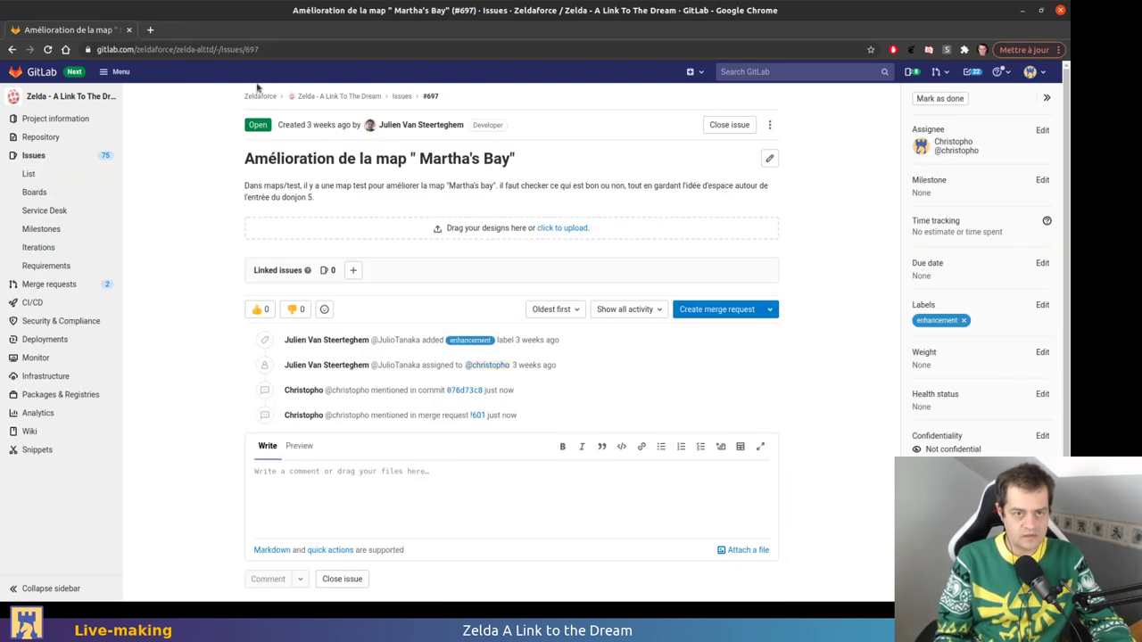
Switch to the other Chrome window and look through the whole "Tutoriel Solarus 1.5 [fr]" initiation playlist on YouTube
{"action": "key", "text": "alt+Tab"}
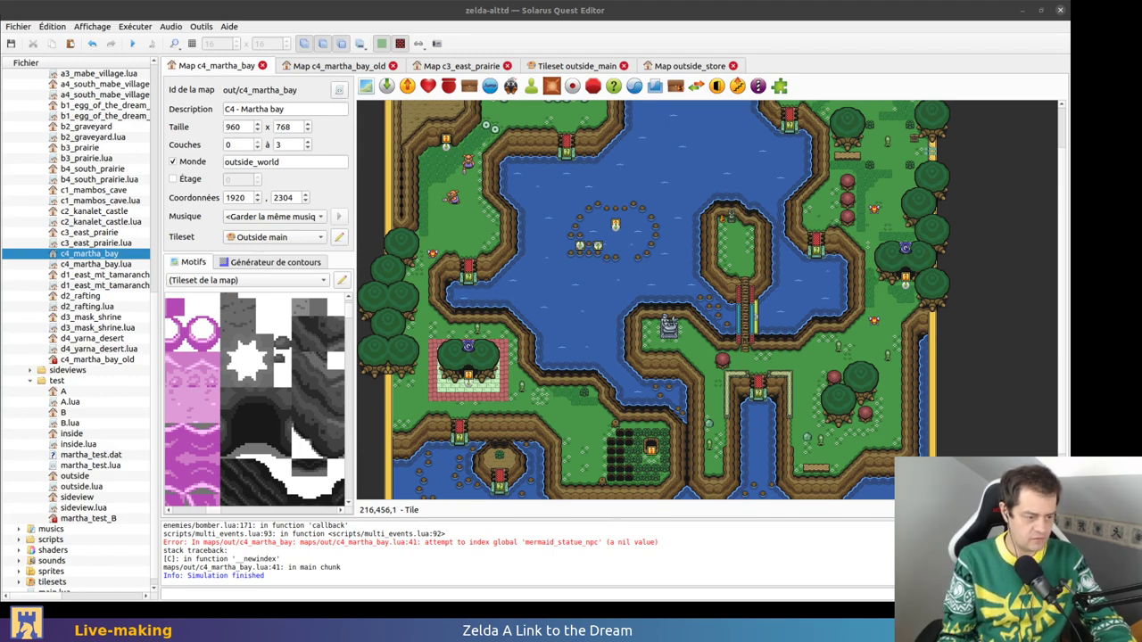
{"action": "left_click_drag", "start_coordinate": [59, 57], "coordinate": [139, 3]}
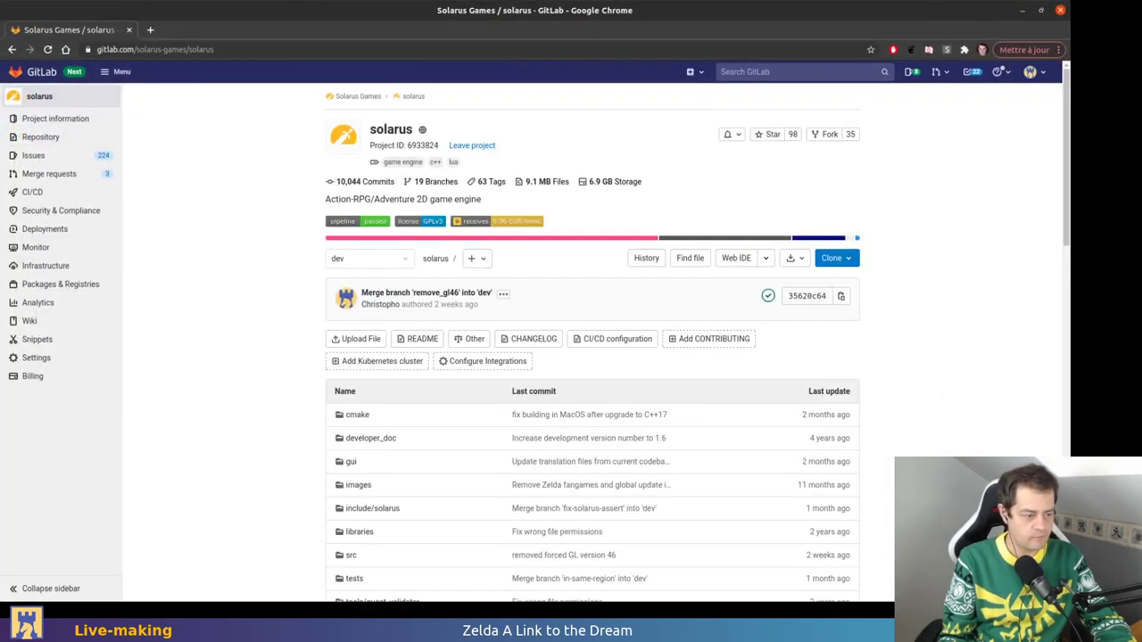
{"action": "key", "text": "alt+Tab"}
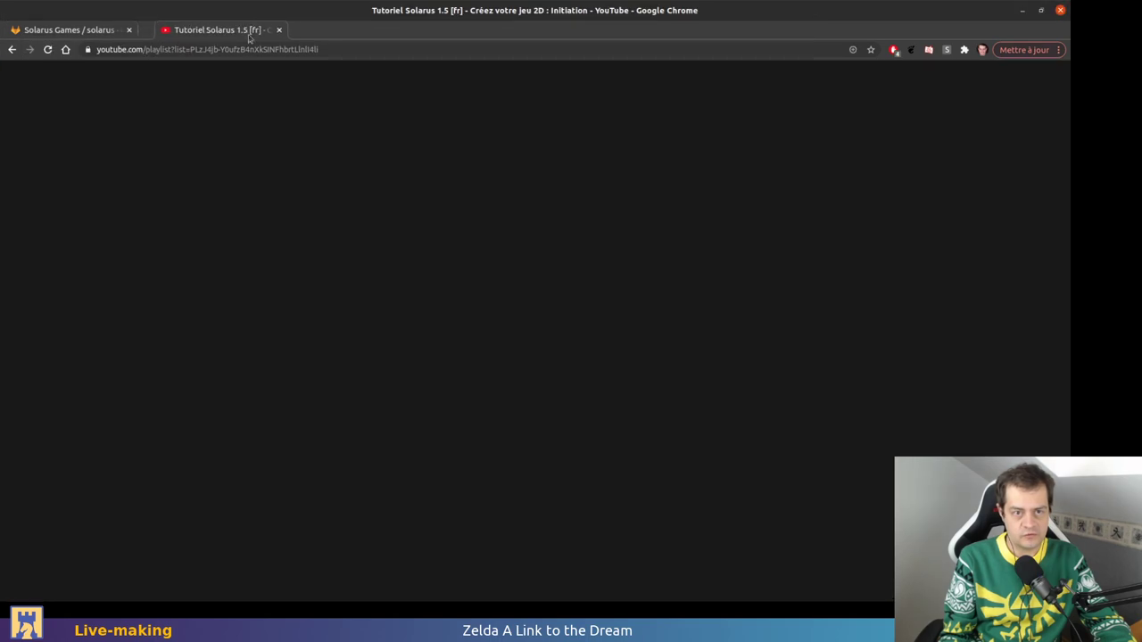
{"action": "scroll", "coordinate": [844, 347], "scroll_direction": "down", "scroll_amount": 5}
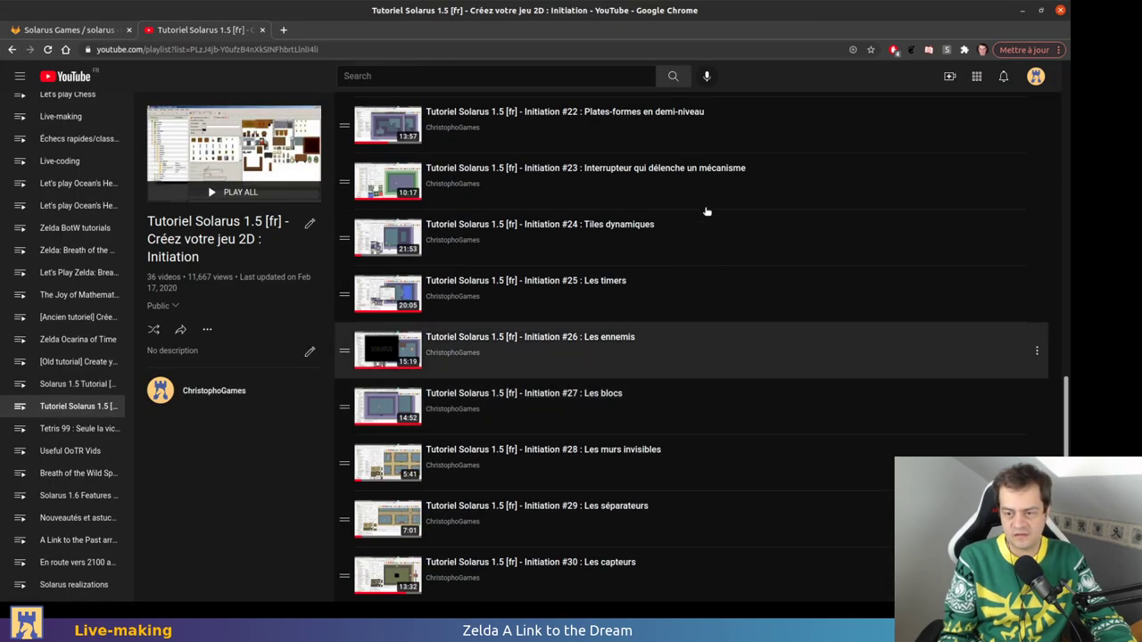
{"action": "scroll", "coordinate": [788, 401], "scroll_direction": "down", "scroll_amount": 4}
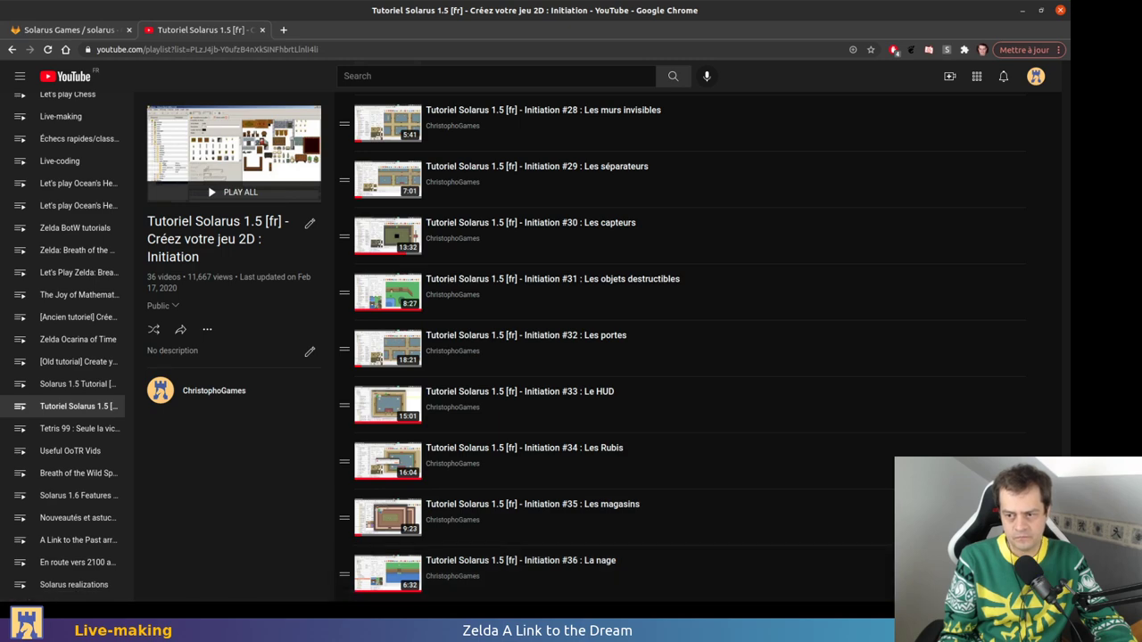
{"action": "scroll", "coordinate": [1071, 407], "scroll_direction": "up", "scroll_amount": 6}
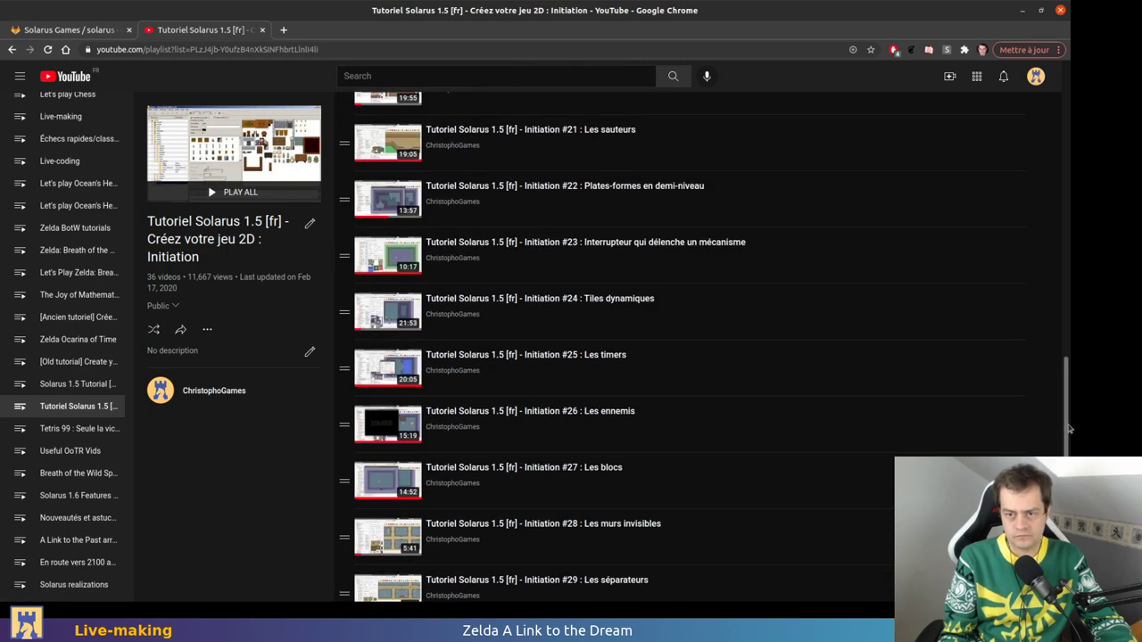
{"action": "left_click_drag", "start_coordinate": [1072, 407], "coordinate": [1071, 200]}
{"action": "scroll", "coordinate": [997, 239], "scroll_direction": "up", "scroll_amount": 6}
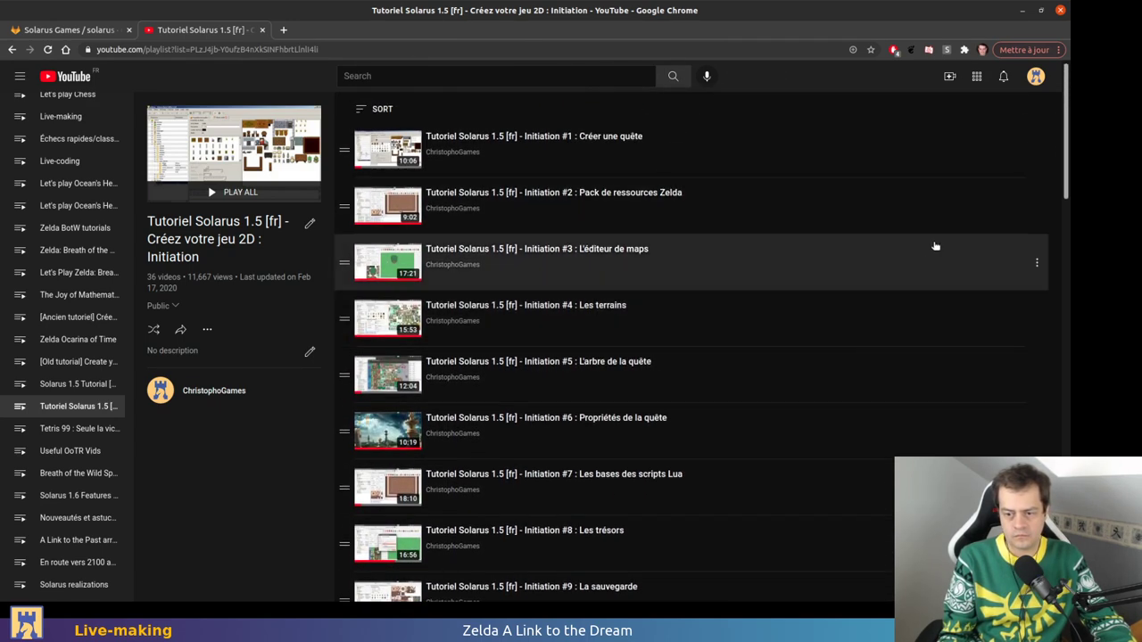
{"action": "scroll", "coordinate": [150, 35], "scroll_direction": "up", "scroll_amount": 1}
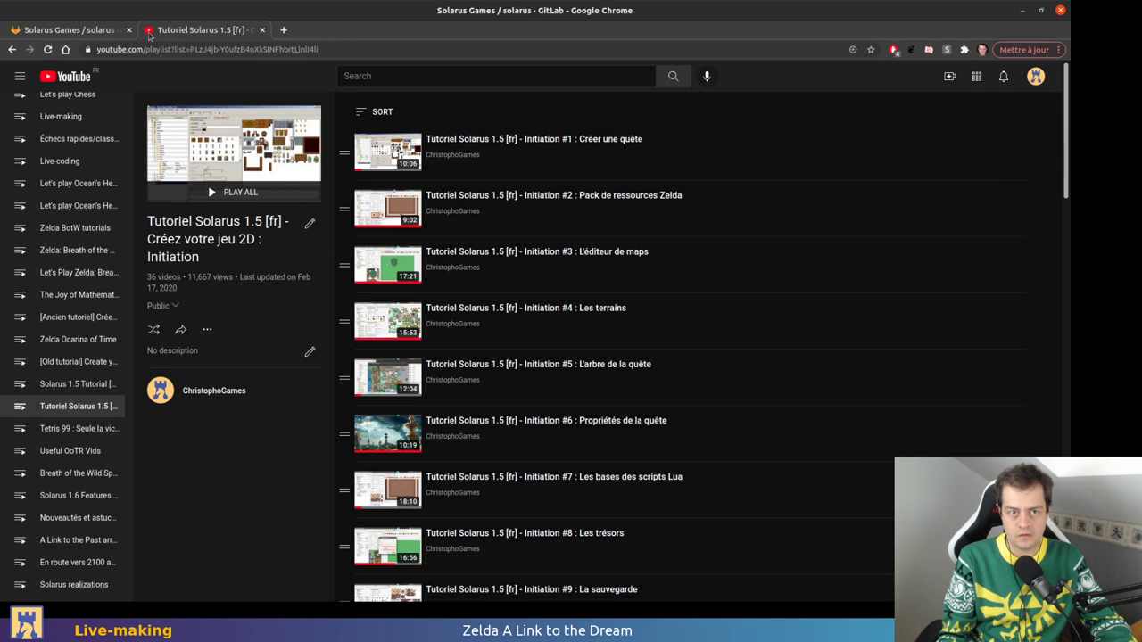
{"action": "left_click", "coordinate": [155, 33]}
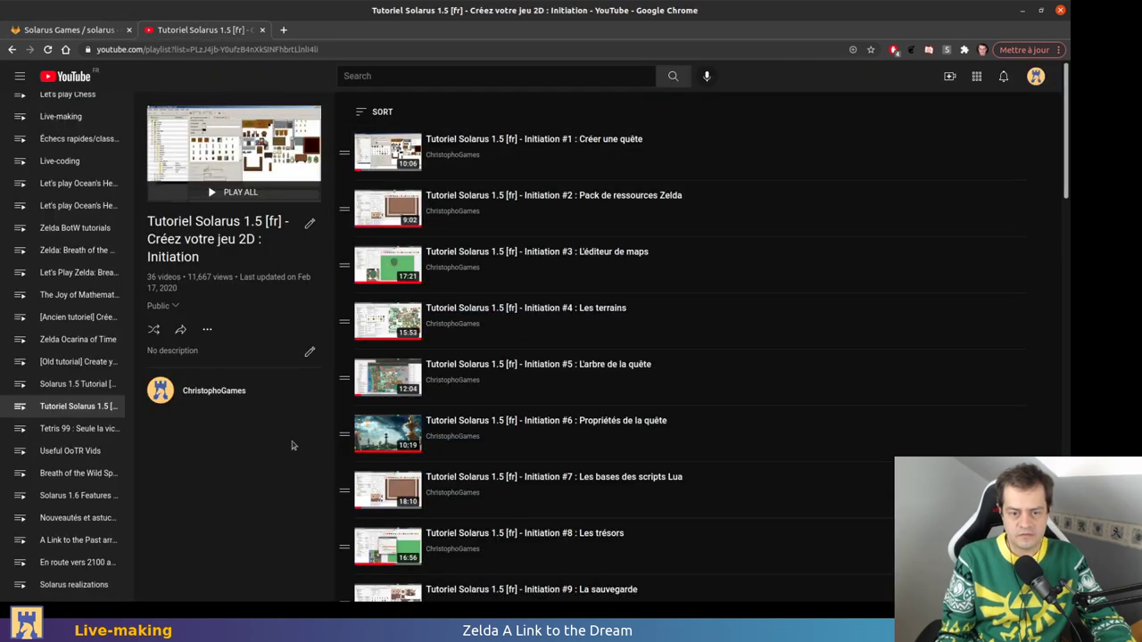
Go back to the solarus GitLab project, open changelog.md and search it for "camera"
{"action": "left_click", "coordinate": [107, 30]}
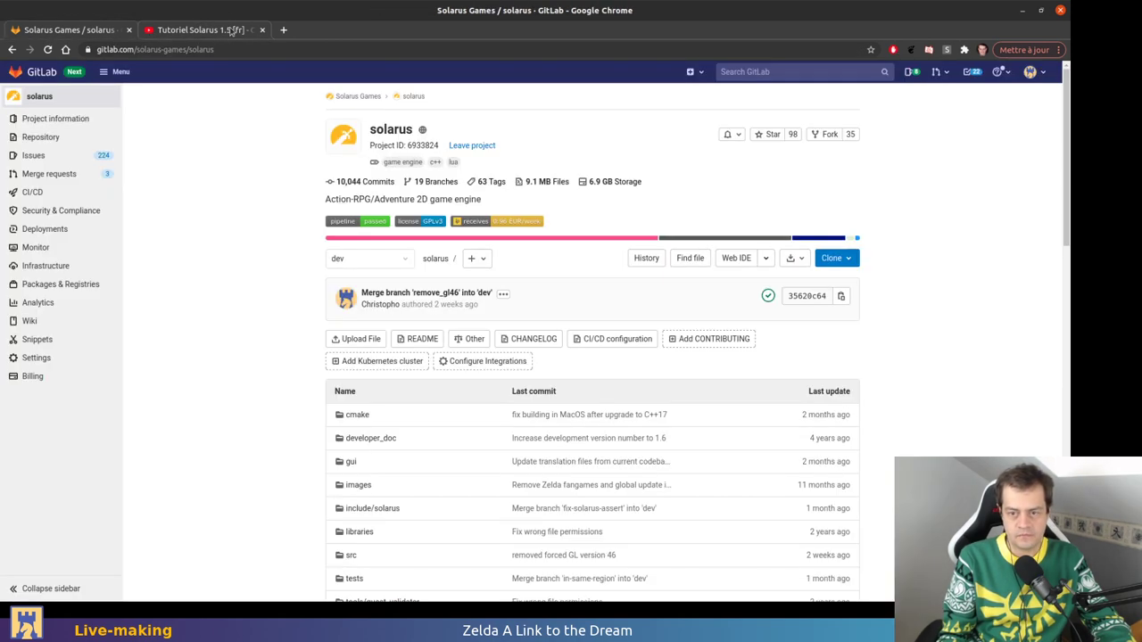
{"action": "scroll", "coordinate": [212, 265], "scroll_direction": "down", "scroll_amount": 5}
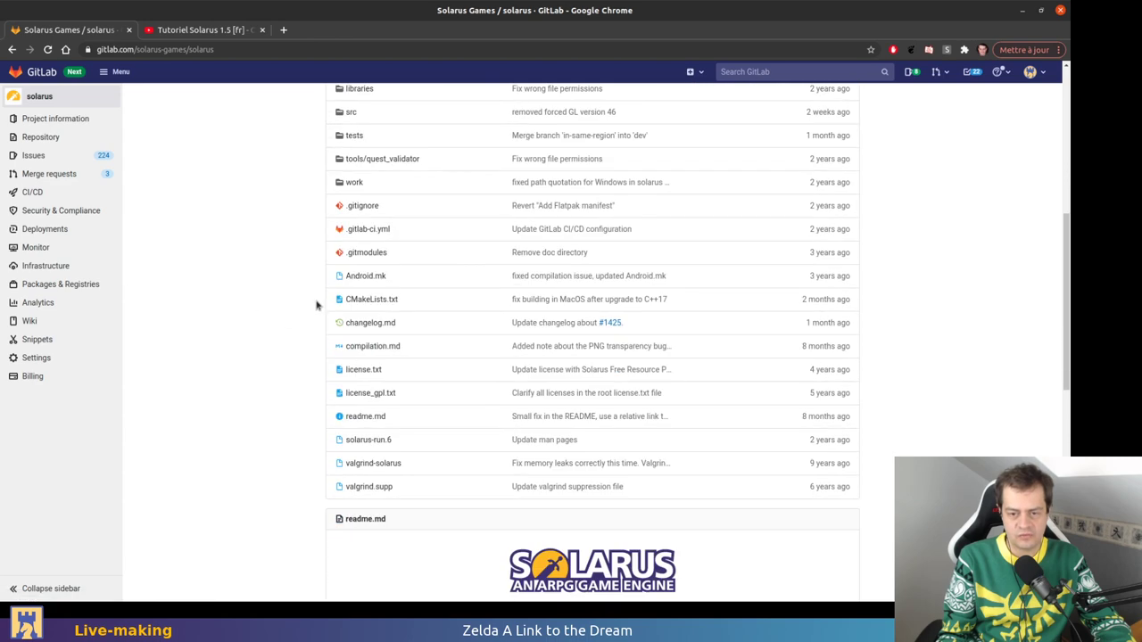
{"action": "left_click", "coordinate": [368, 322]}
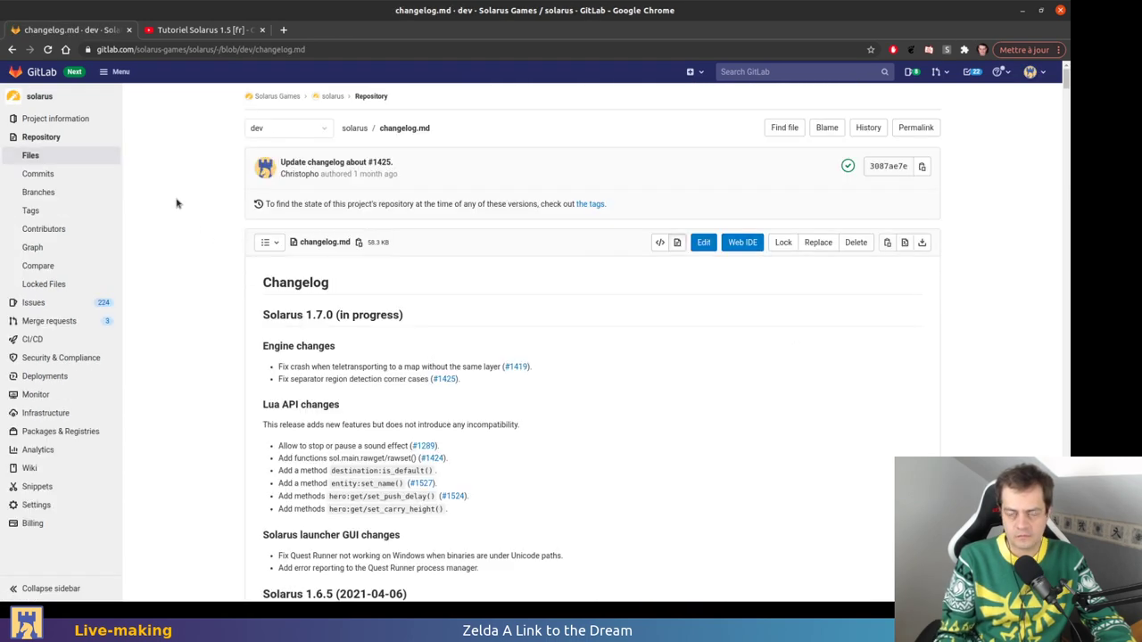
{"action": "key", "text": "ctrl+f"}
{"action": "type", "text": "camera"}
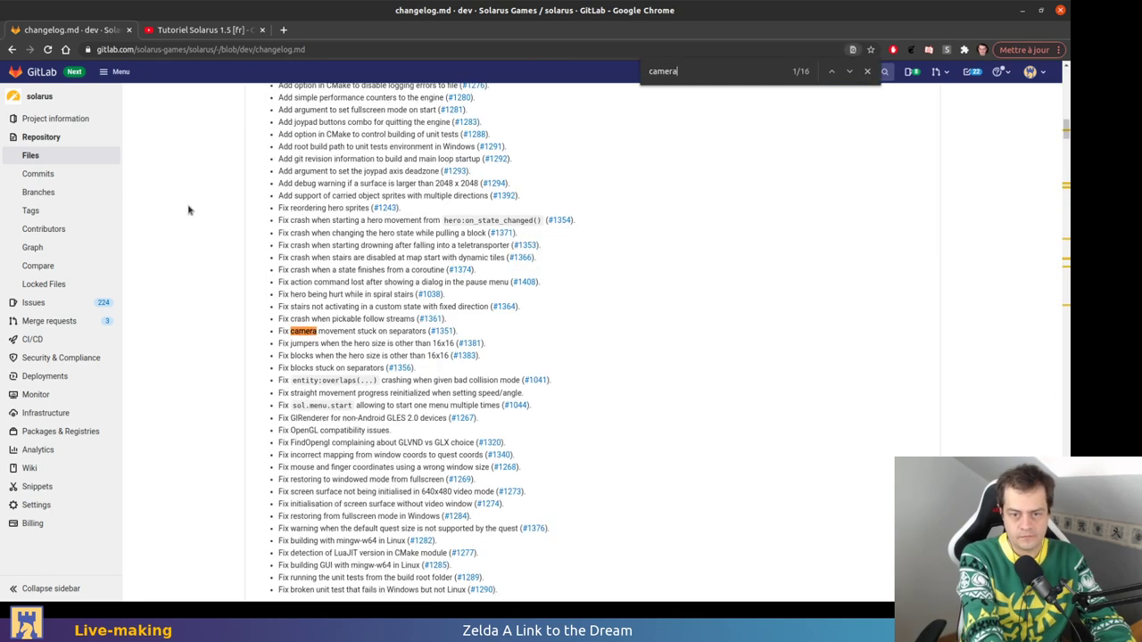
Step through the "camera" matches among the Solarus 1.6.0 Lua API changes and check the release heading above them
{"action": "key", "text": "Return"}
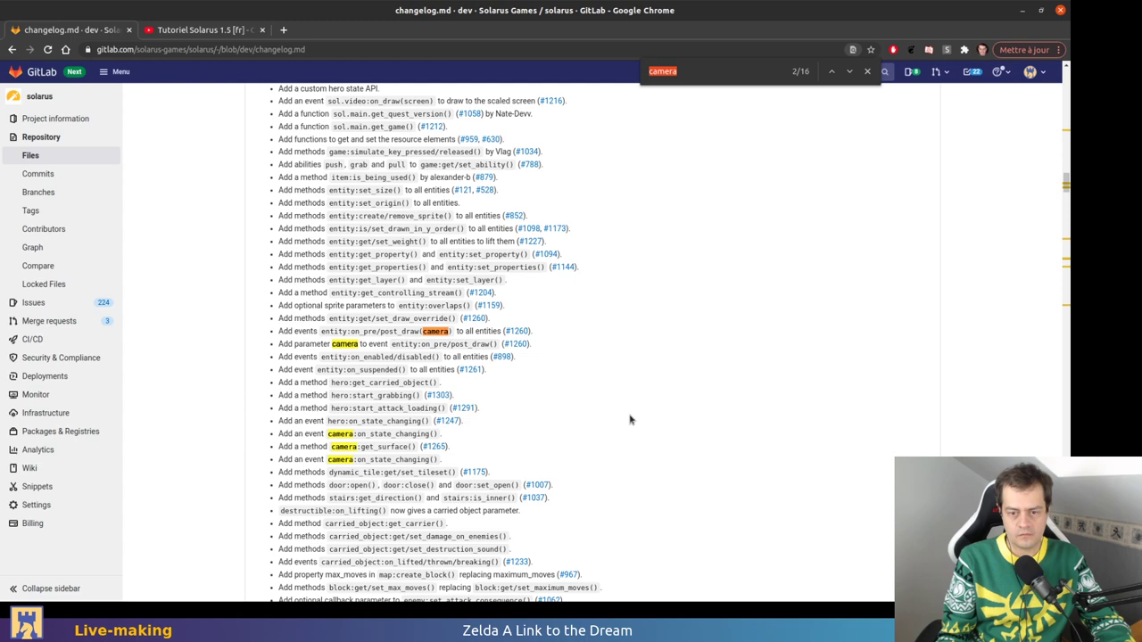
{"action": "scroll", "coordinate": [410, 468], "scroll_direction": "up", "scroll_amount": 5}
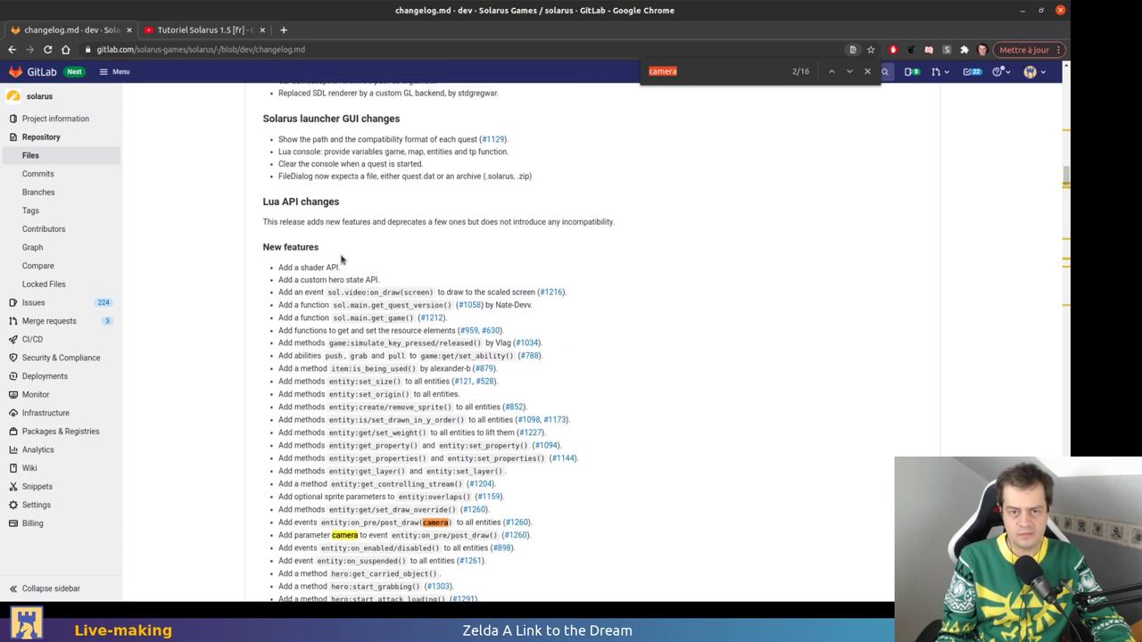
{"action": "scroll", "coordinate": [455, 388], "scroll_direction": "up", "scroll_amount": 10}
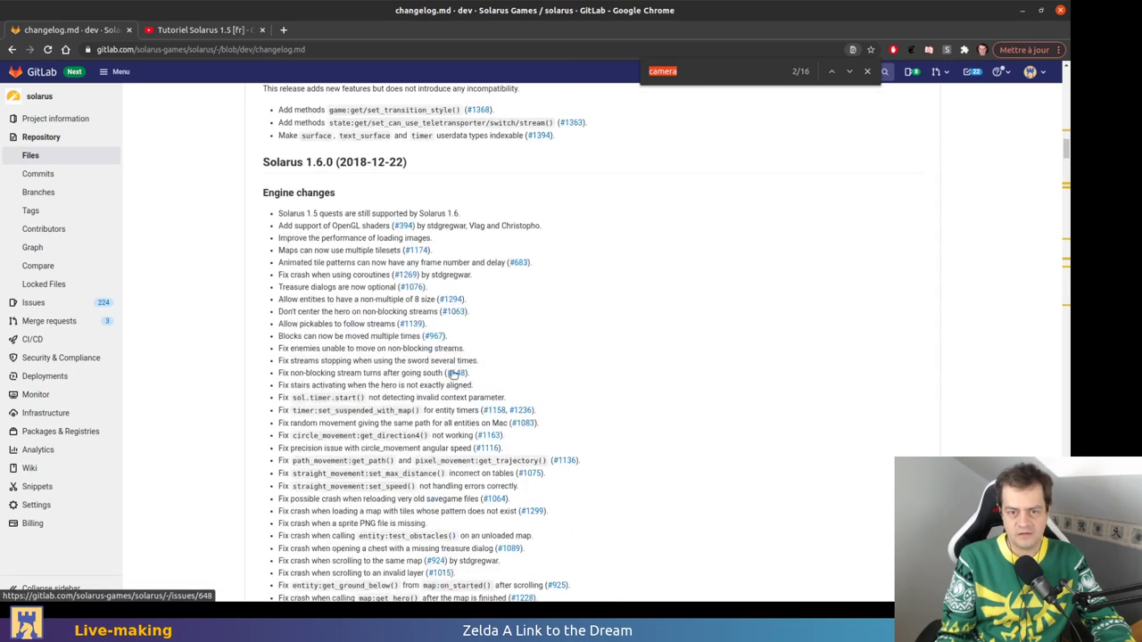
{"action": "scroll", "coordinate": [627, 342], "scroll_direction": "down", "scroll_amount": 9}
{"action": "key", "text": "Return"}
{"action": "key", "text": "Return"}
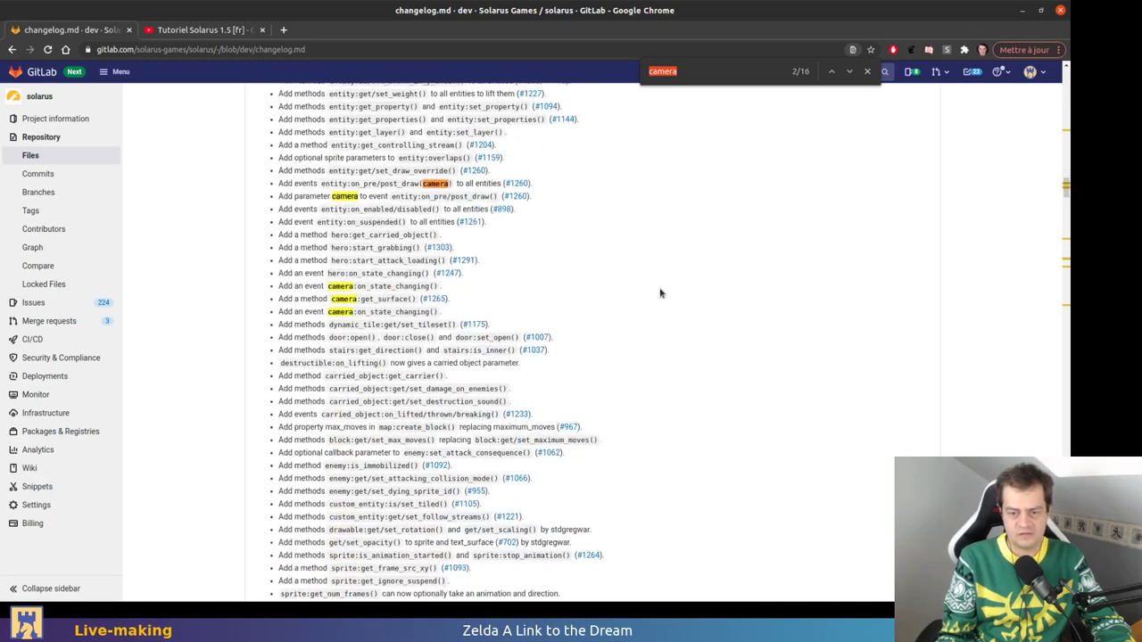
{"action": "key", "text": "Return"}
{"action": "key", "text": "Return"}
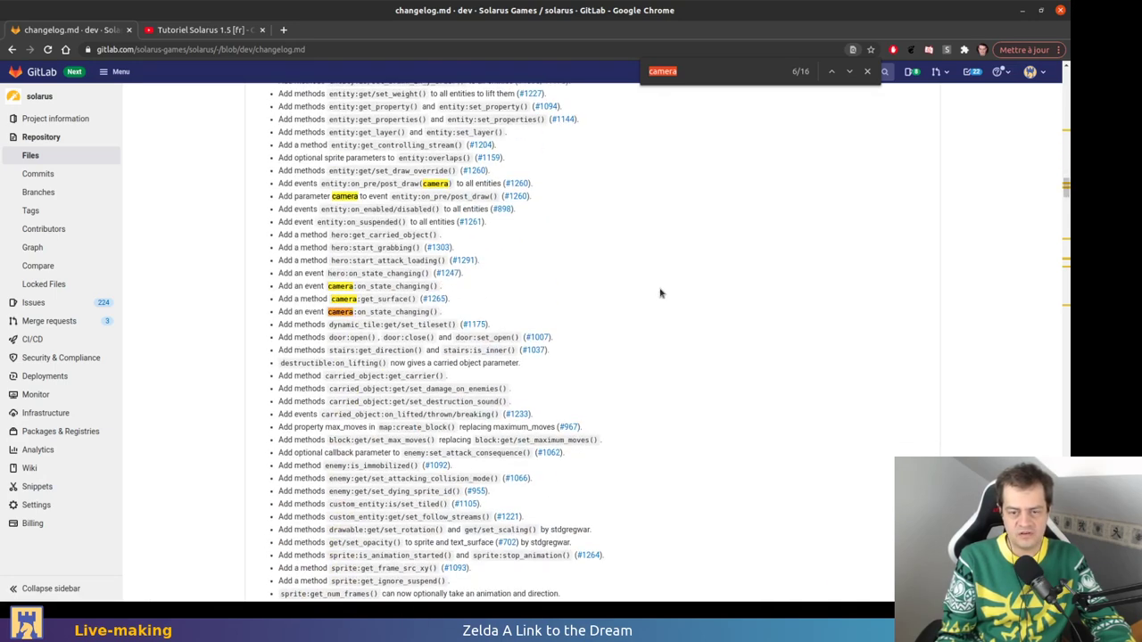
Step through the "camera" matches in the Solarus 1.5.0 changes up to map:get_camera() and check which release they belong to
{"action": "key", "text": "Return"}
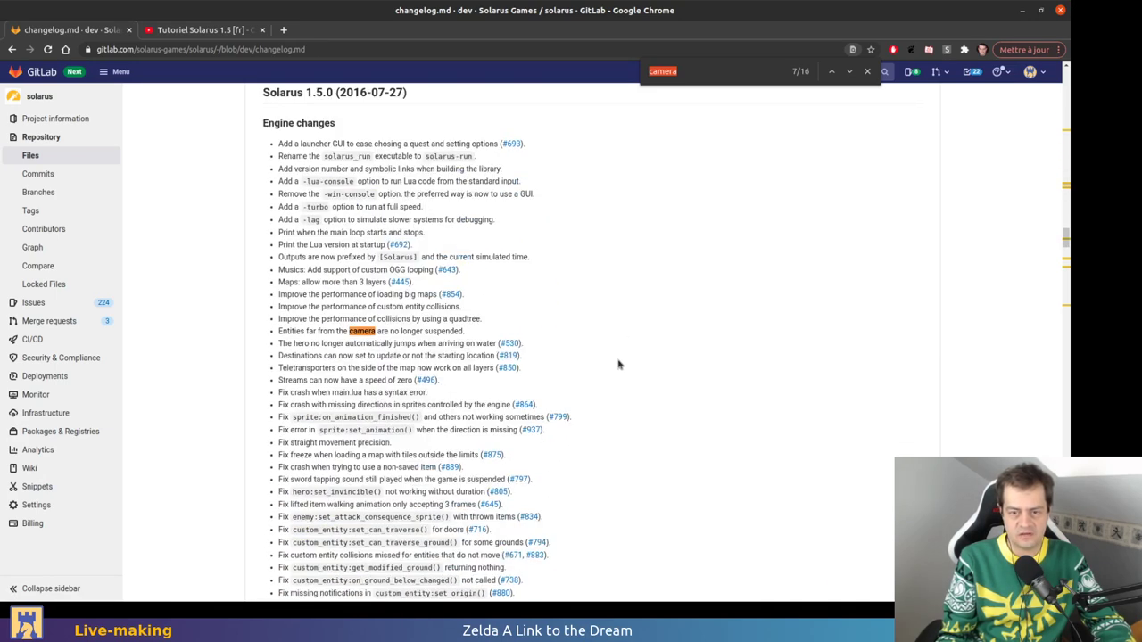
{"action": "key", "text": "Return"}
{"action": "key", "text": "Return"}
{"action": "scroll", "coordinate": [682, 331], "scroll_direction": "down", "scroll_amount": 3}
{"action": "key", "text": "Return"}
{"action": "key", "text": "Return"}
{"action": "key", "text": "Return"}
{"action": "left_click", "coordinate": [494, 408]}
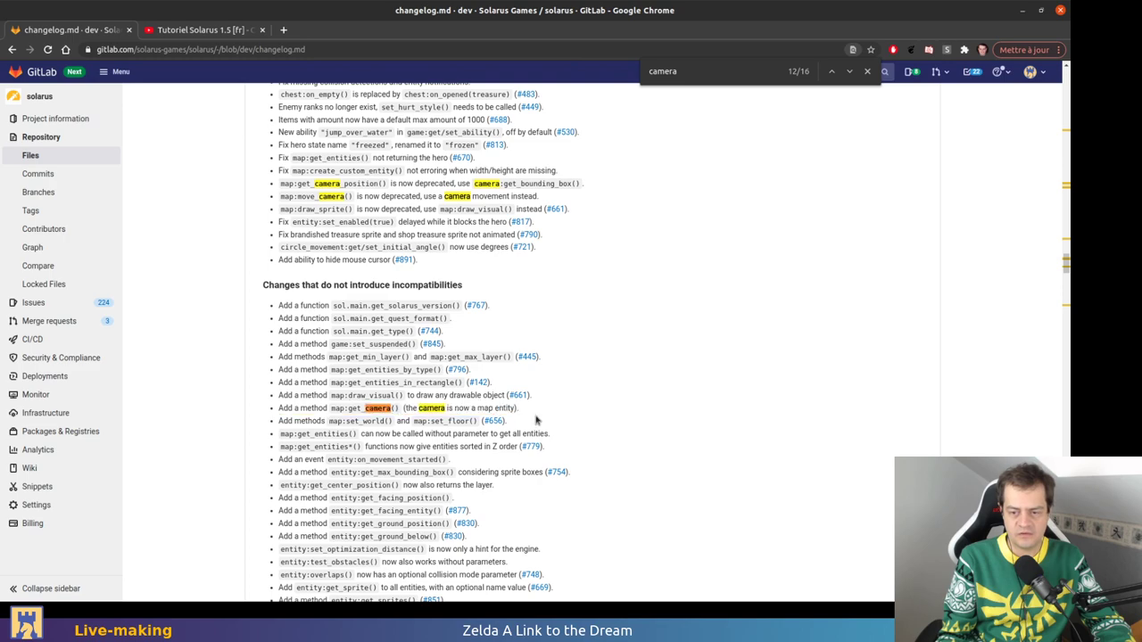
{"action": "scroll", "coordinate": [515, 425], "scroll_direction": "up", "scroll_amount": 3}
{"action": "scroll", "coordinate": [515, 424], "scroll_direction": "up", "scroll_amount": 10}
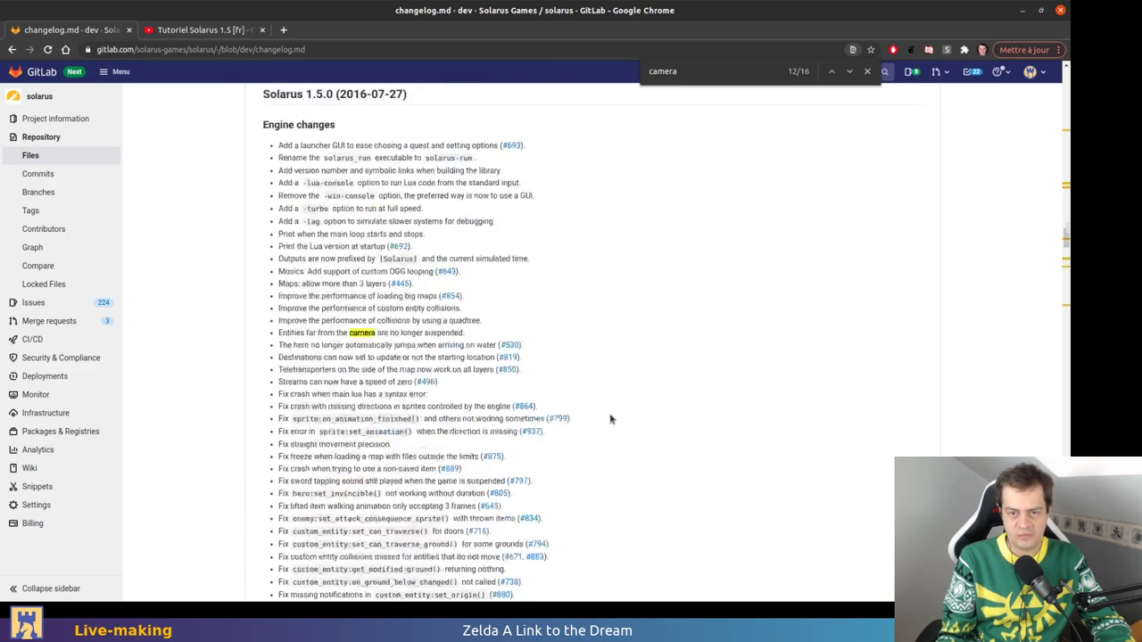
{"action": "scroll", "coordinate": [616, 406], "scroll_direction": "down", "scroll_amount": 12}
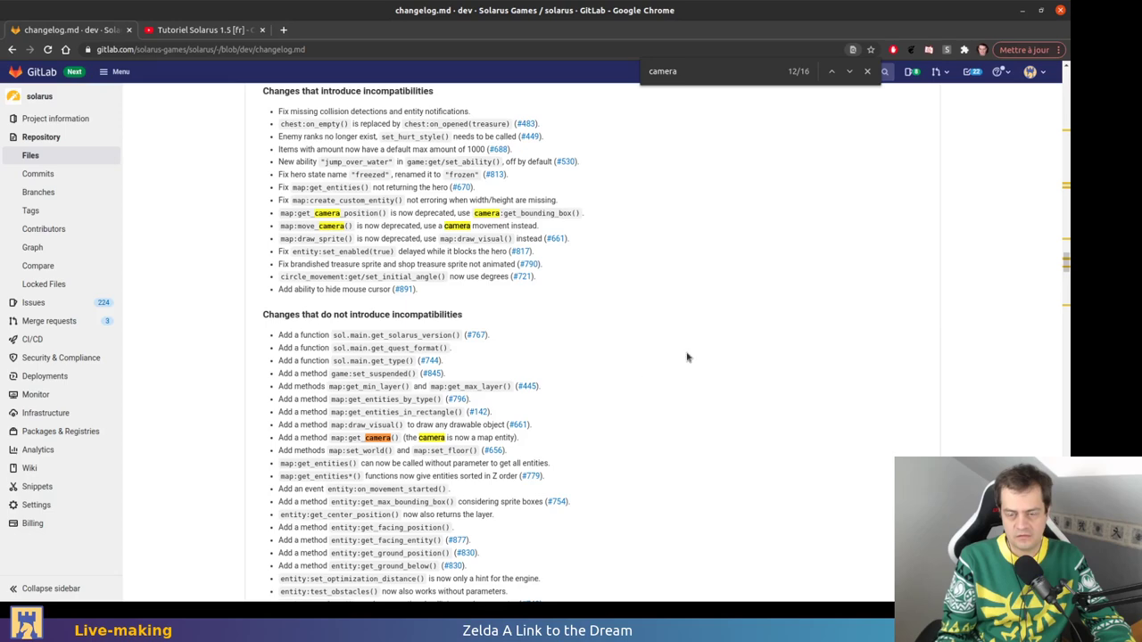
Step through the remaining "camera" matches in the changelog down to the Solarus 1.1.0 engine changes
{"action": "scroll", "coordinate": [676, 379], "scroll_direction": "down", "scroll_amount": 4}
{"action": "key", "text": "F3"}
{"action": "key", "text": "F3"}
{"action": "key", "text": "F3"}
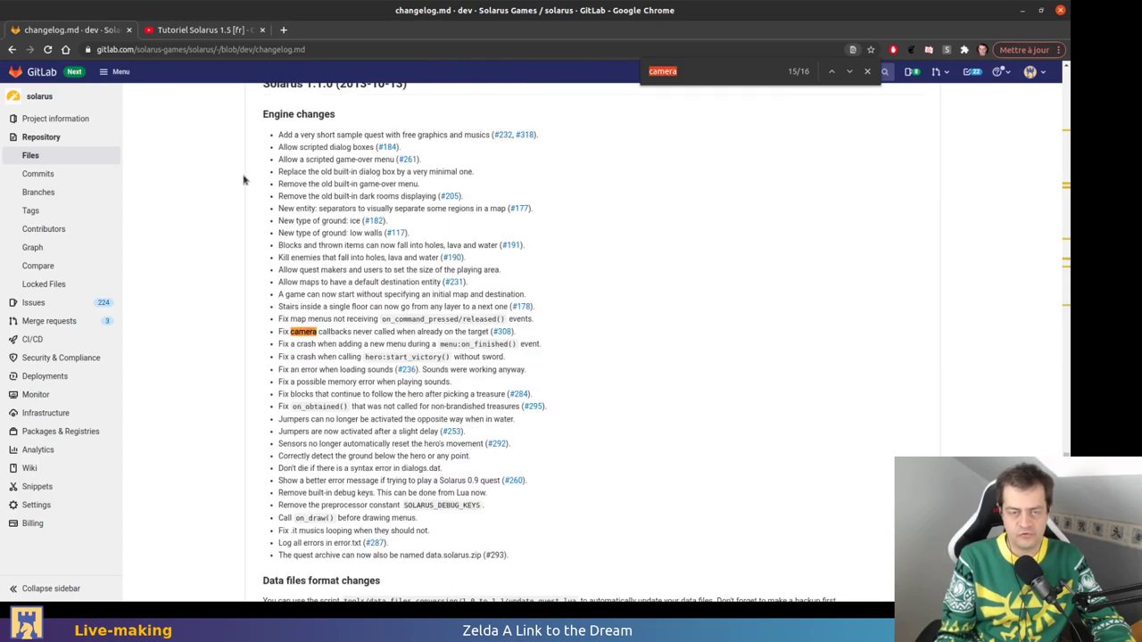
Look through the "Tutoriel Solarus 1.5 [fr]" initiation playlist on YouTube again, down to episode 36 and back to the beginning
{"action": "left_click", "coordinate": [201, 29]}
{"action": "scroll", "coordinate": [1020, 211], "scroll_direction": "down", "scroll_amount": 3}
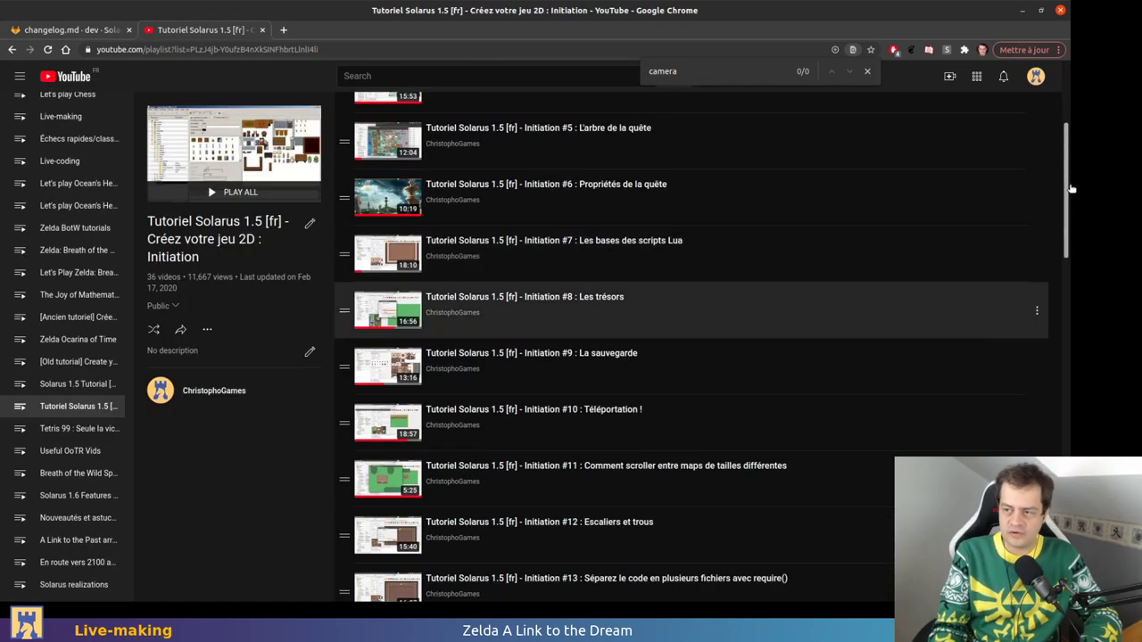
{"action": "scroll", "coordinate": [1020, 211], "scroll_direction": "down", "scroll_amount": 15}
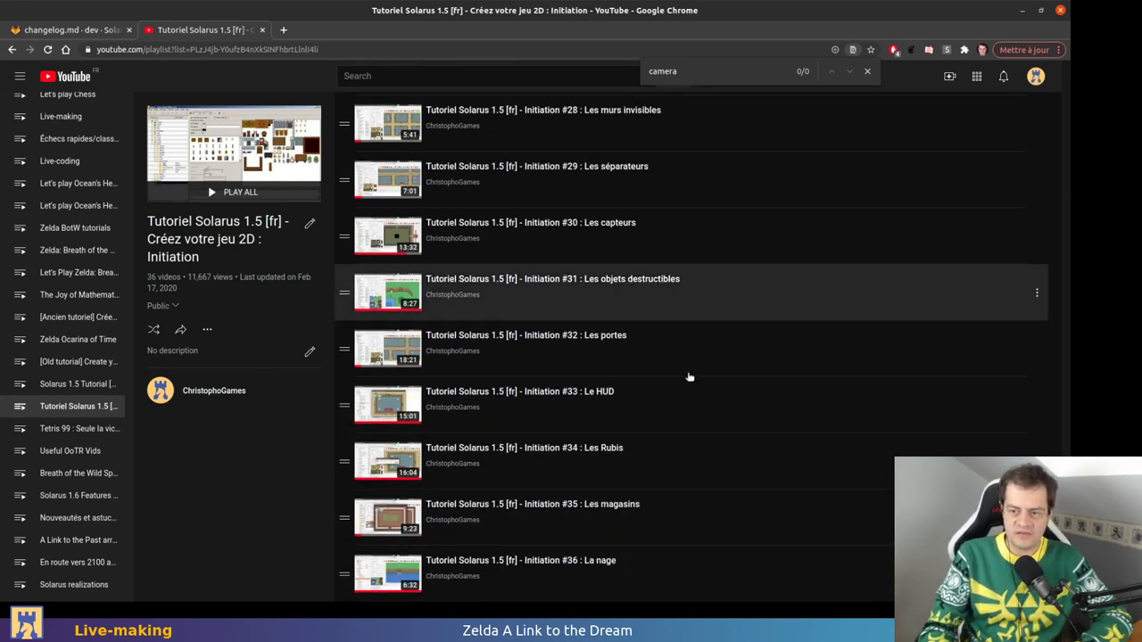
{"action": "scroll", "coordinate": [1071, 274], "scroll_direction": "up", "scroll_amount": 14}
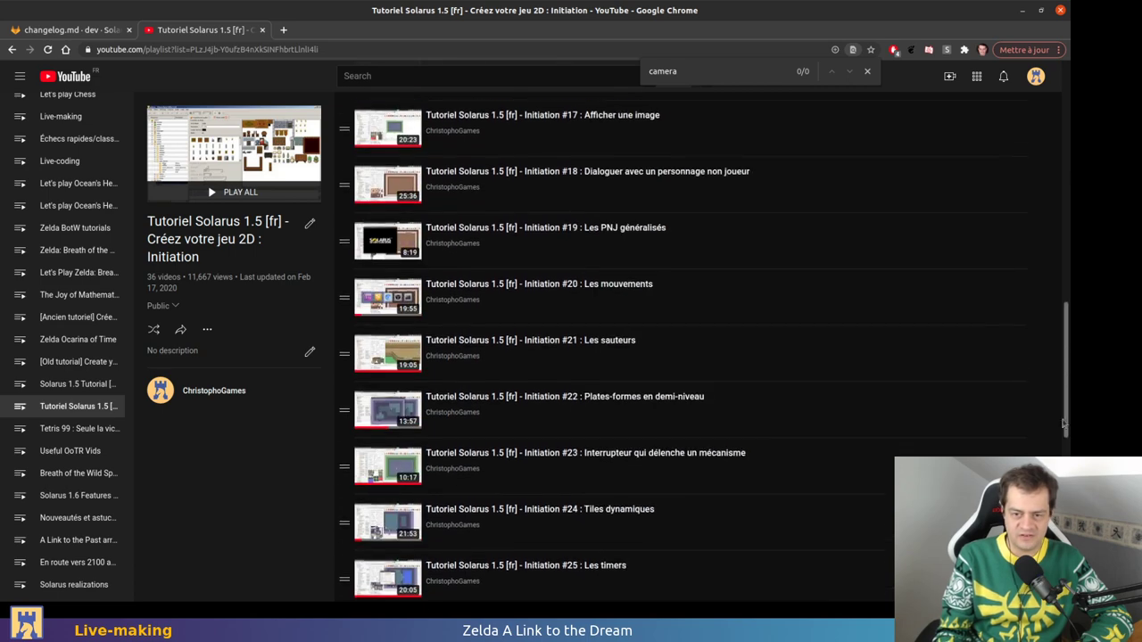
{"action": "scroll", "coordinate": [1071, 274], "scroll_direction": "up", "scroll_amount": 5}
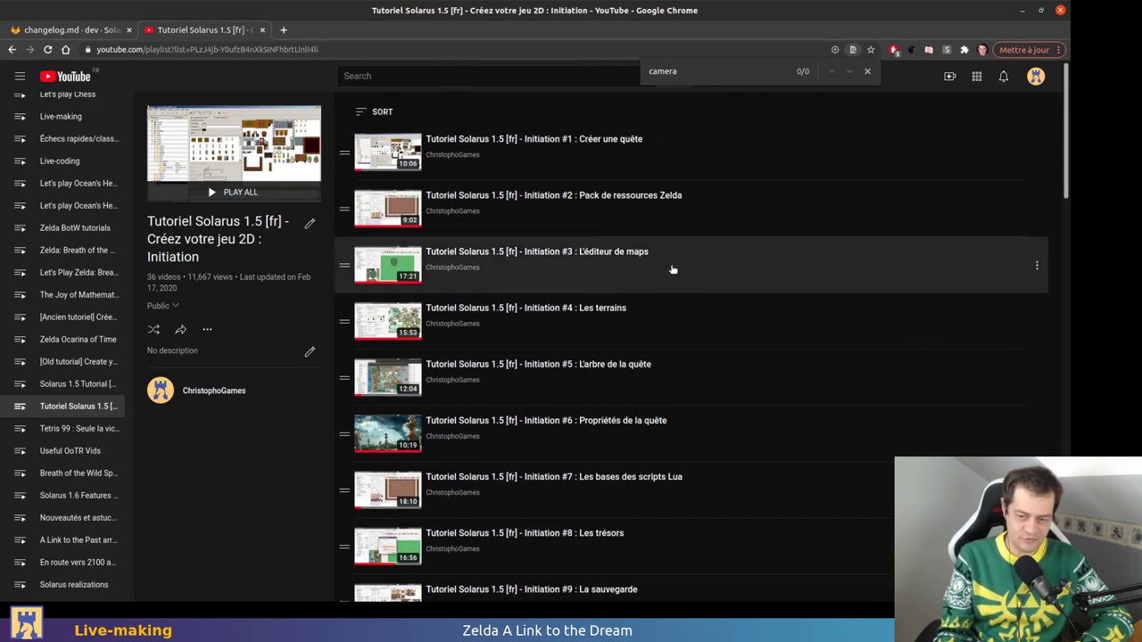
Close the YouTube playlist and the GitLab changelog to return to Solarus Quest Editor
{"action": "left_click", "coordinate": [89, 29]}
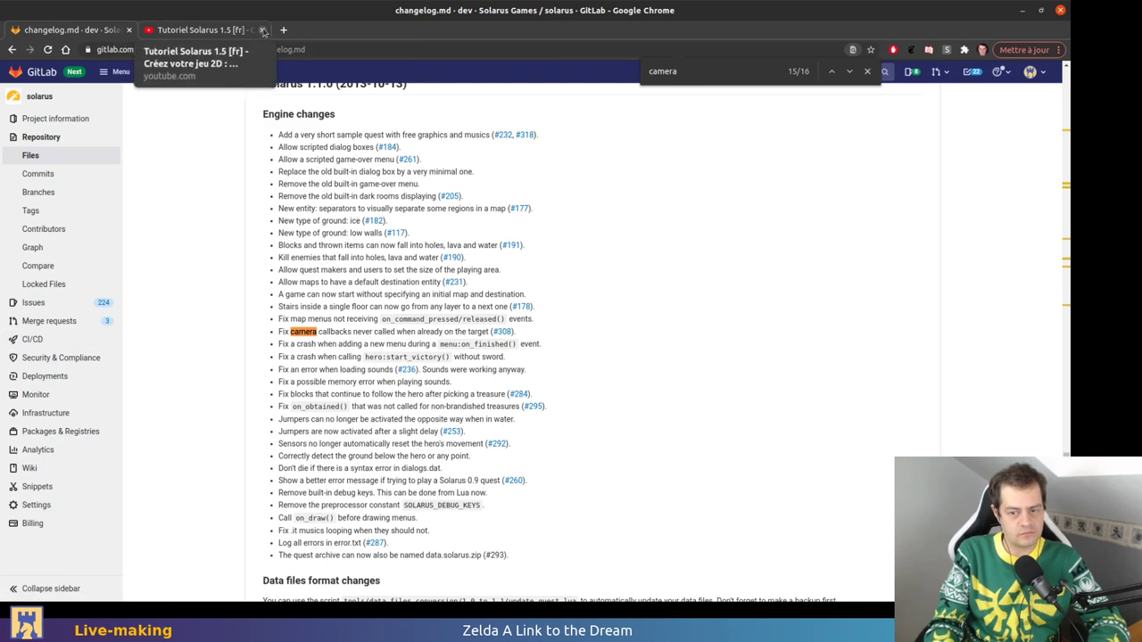
{"action": "left_click", "coordinate": [263, 30]}
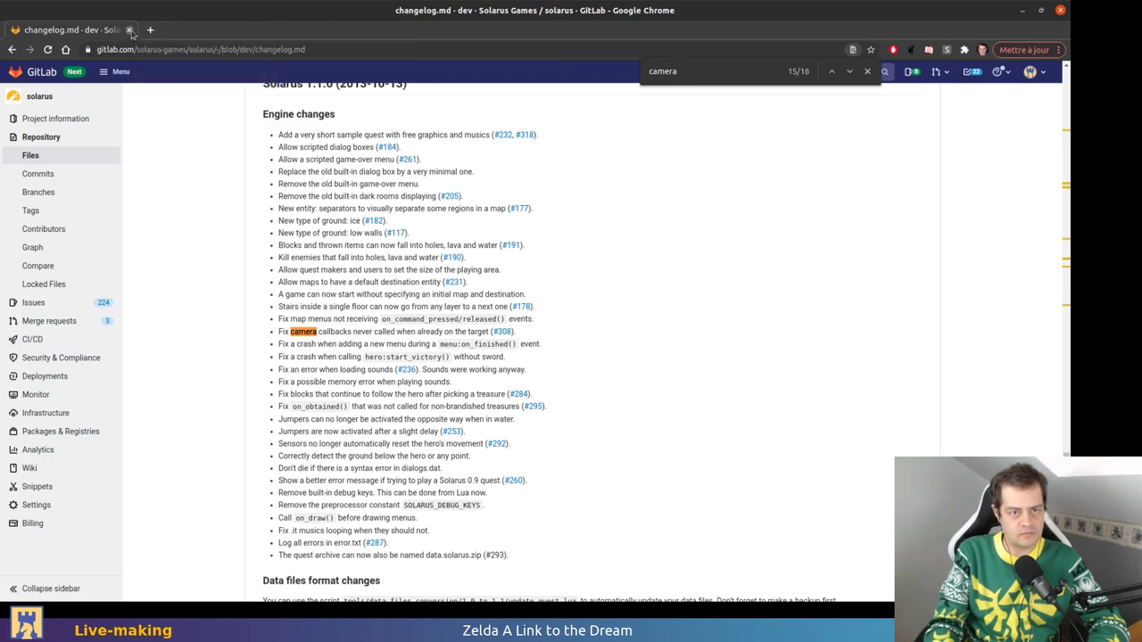
{"action": "left_click", "coordinate": [129, 30]}
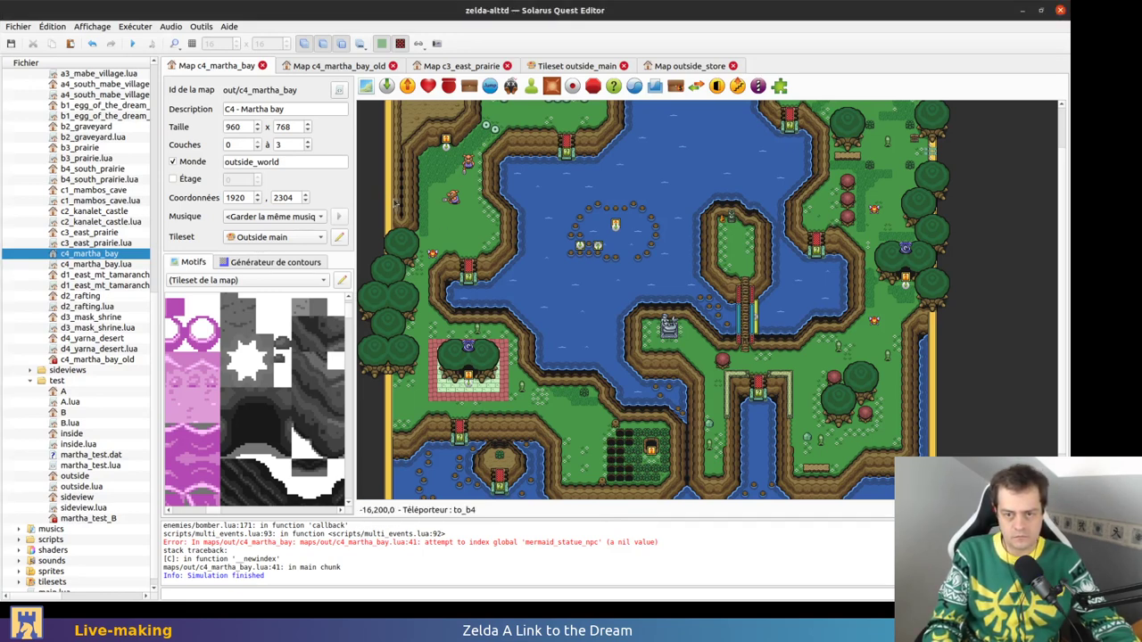
Examine the northwest cliffs of the c4_martha_bay map and the matching cliff patterns in the Outside main tileset
{"action": "scroll", "coordinate": [524, 350], "scroll_direction": "up", "scroll_amount": 3, "text": "ctrl"}
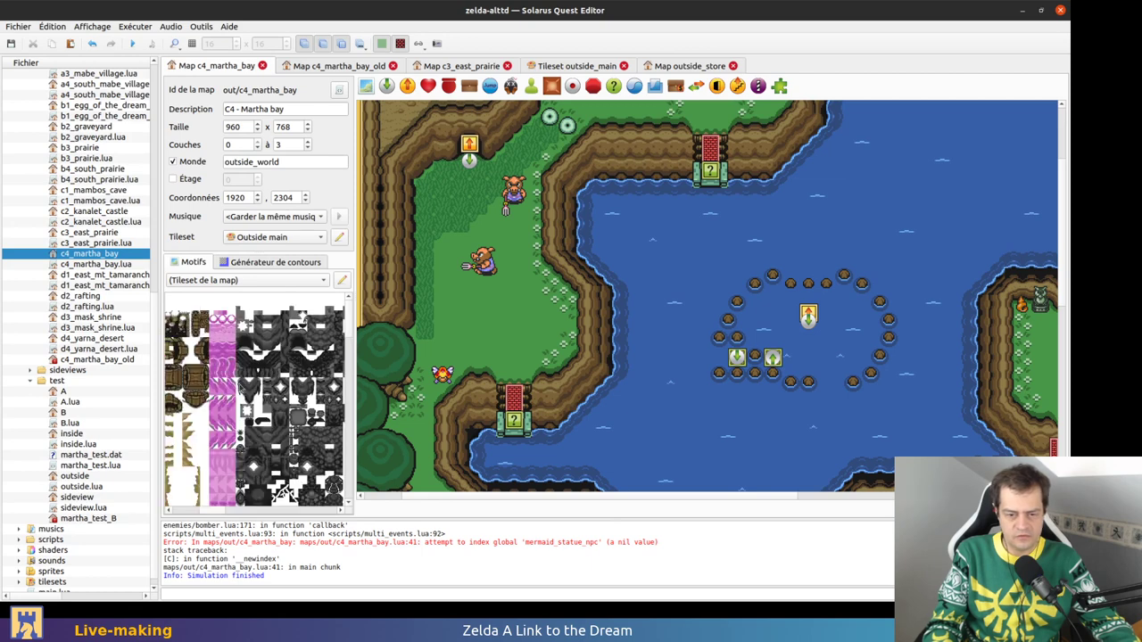
{"action": "scroll", "coordinate": [171, 343], "scroll_direction": "up", "scroll_amount": 1, "text": "ctrl"}
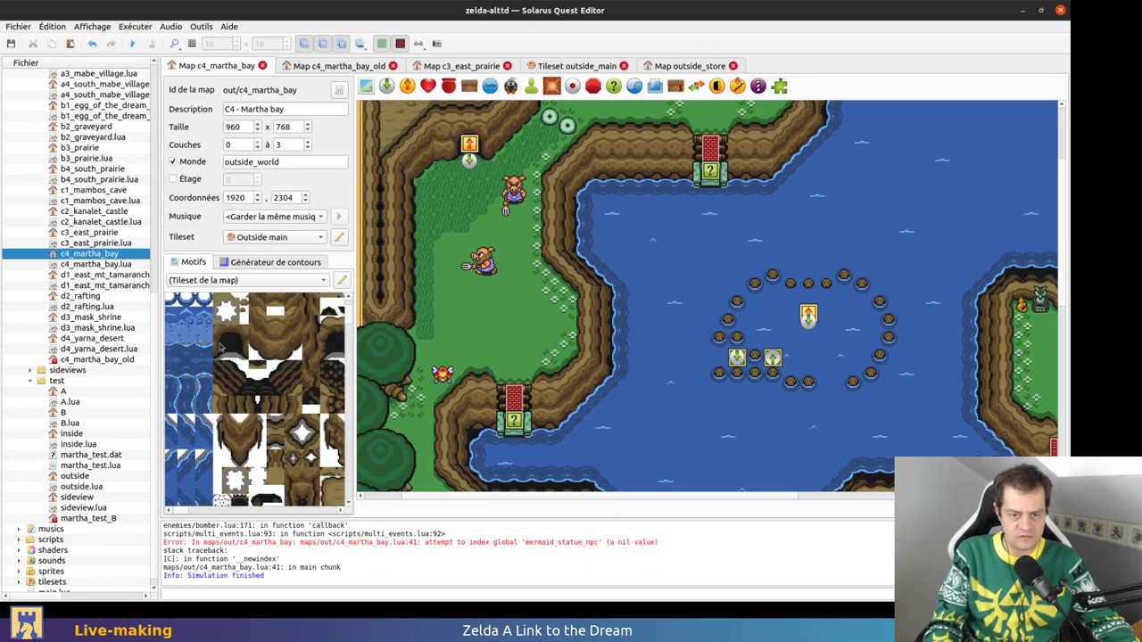
{"action": "middle_click_drag", "start_coordinate": [200, 343], "coordinate": [266, 387]}
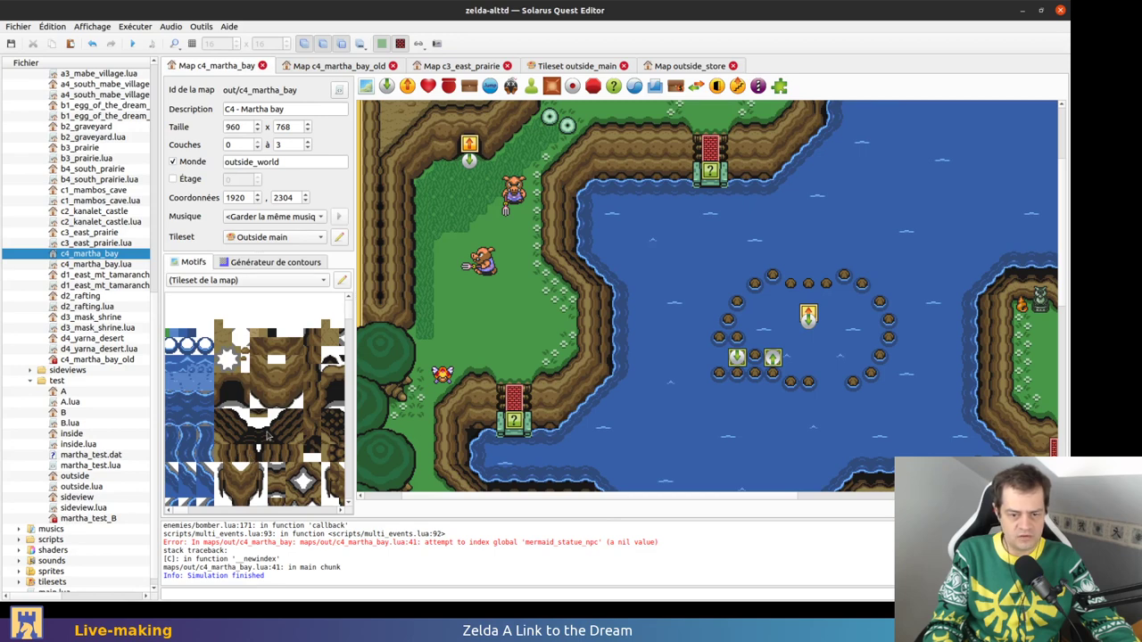
{"action": "scroll", "coordinate": [274, 333], "scroll_direction": "down", "scroll_amount": 1}
{"action": "scroll", "coordinate": [275, 334], "scroll_direction": "up", "scroll_amount": 1}
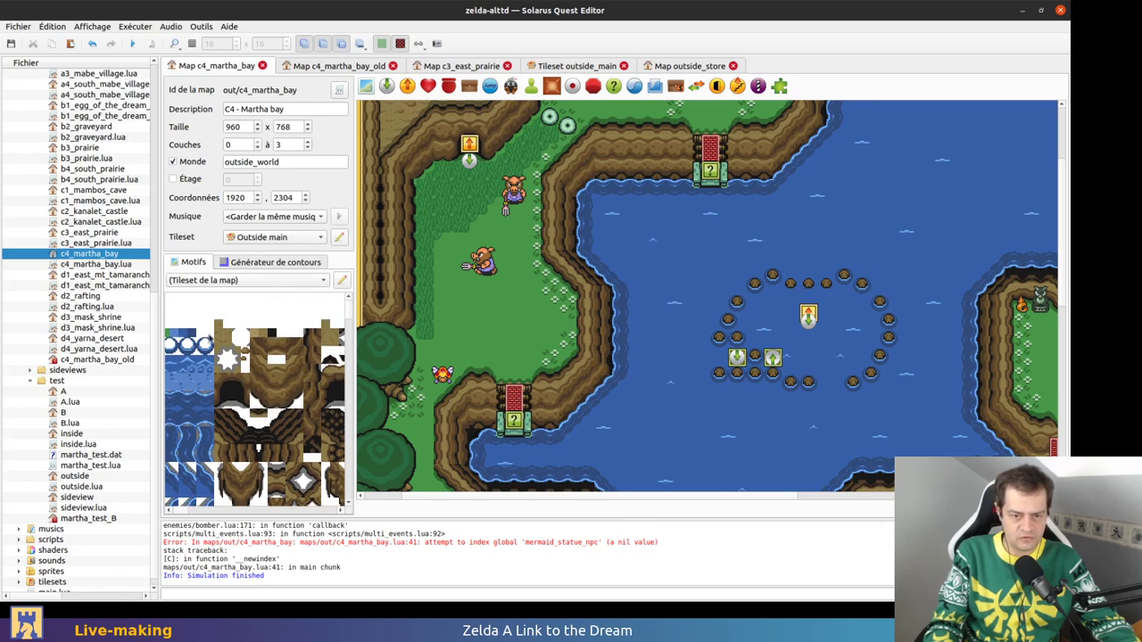
{"action": "scroll", "coordinate": [275, 337], "scroll_direction": "down", "scroll_amount": 2}
{"action": "scroll", "coordinate": [279, 400], "scroll_direction": "down", "scroll_amount": 2}
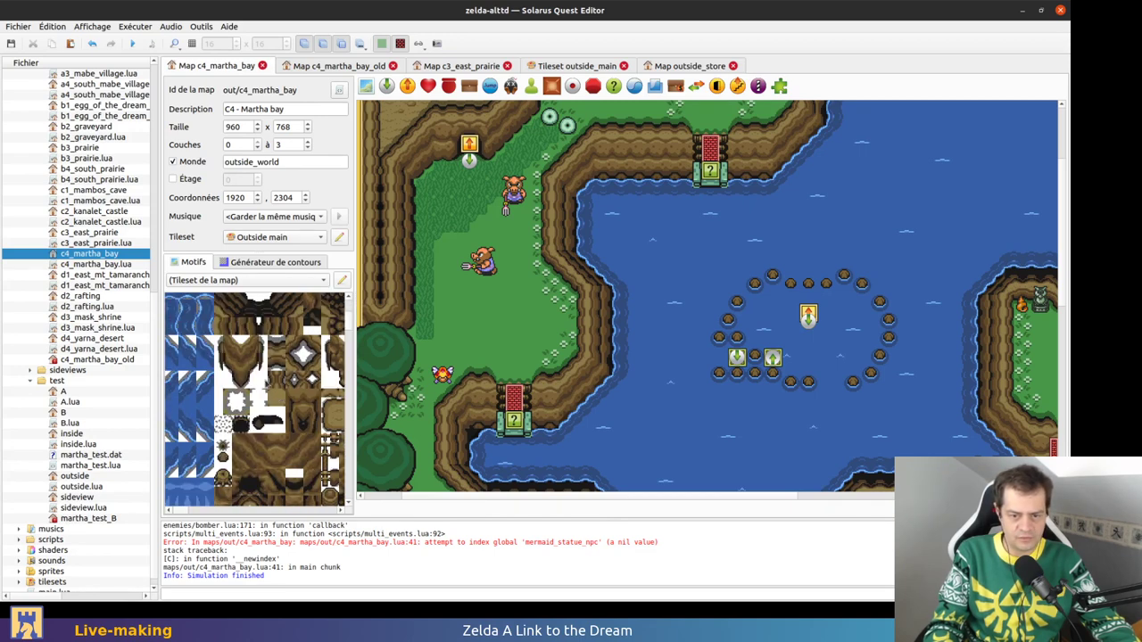
{"action": "scroll", "coordinate": [268, 383], "scroll_direction": "down", "scroll_amount": 4}
{"action": "scroll", "coordinate": [235, 489], "scroll_direction": "down", "scroll_amount": 6}
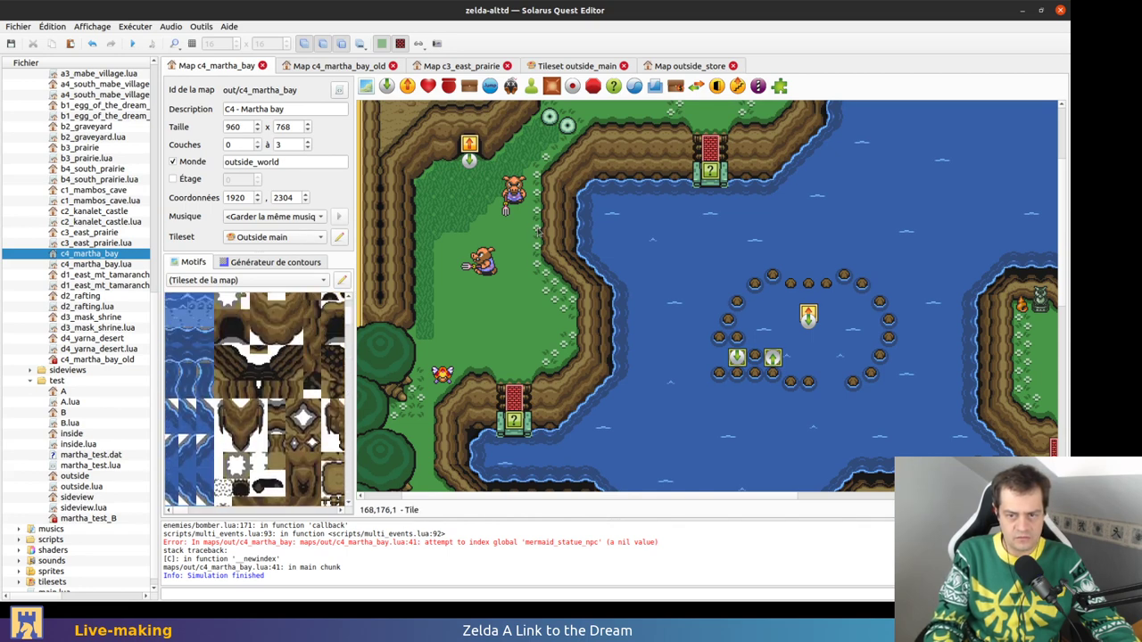
Try deleting the diagonal cliff corner tile southwest of the northwest teletransporter in c4_martha_bay
{"action": "scroll", "coordinate": [546, 232], "scroll_direction": "up", "scroll_amount": 1, "text": "ctrl"}
{"action": "scroll", "coordinate": [482, 228], "scroll_direction": "up", "scroll_amount": 1, "text": "ctrl"}
{"action": "left_click", "coordinate": [451, 224]}
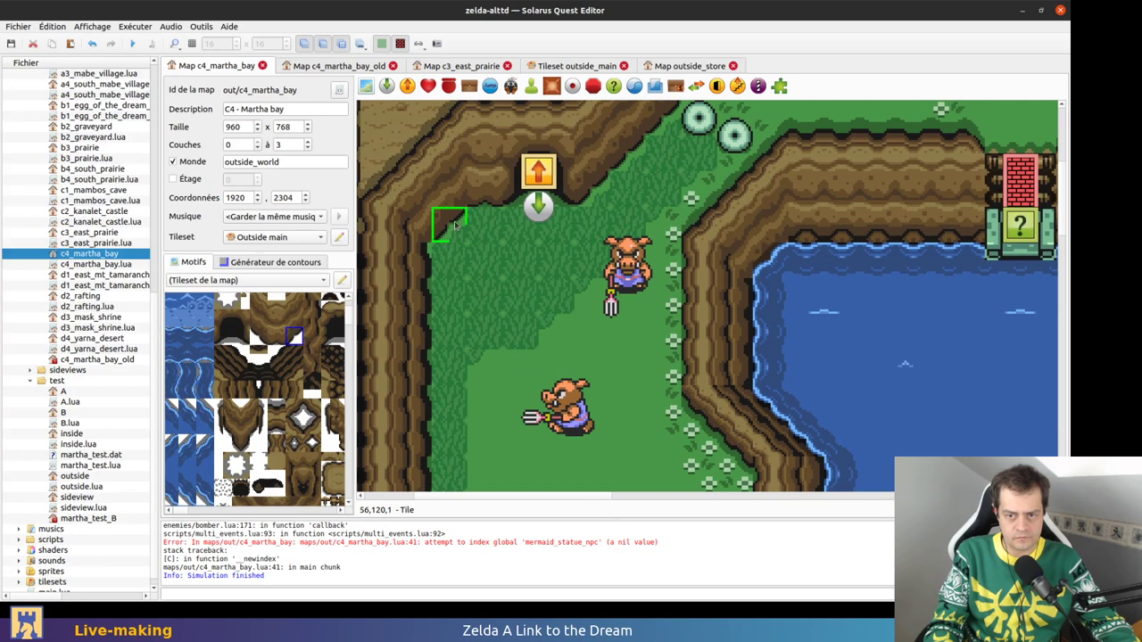
{"action": "key", "text": "Delete"}
{"action": "left_click", "coordinate": [441, 229]}
Try shifting the cliff base tile beside the teletransporter upwards, and undo the trial edits in c4_martha_bay
{"action": "left_click", "coordinate": [488, 204]}
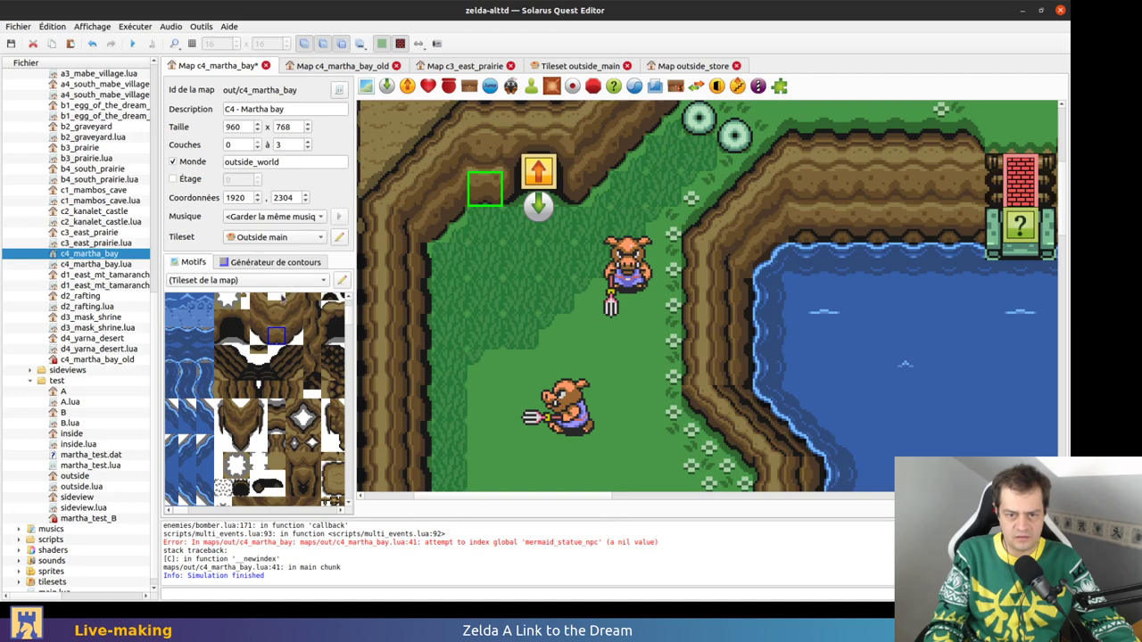
{"action": "left_click", "coordinate": [528, 384]}
{"action": "left_click_drag", "start_coordinate": [489, 202], "coordinate": [494, 185]}
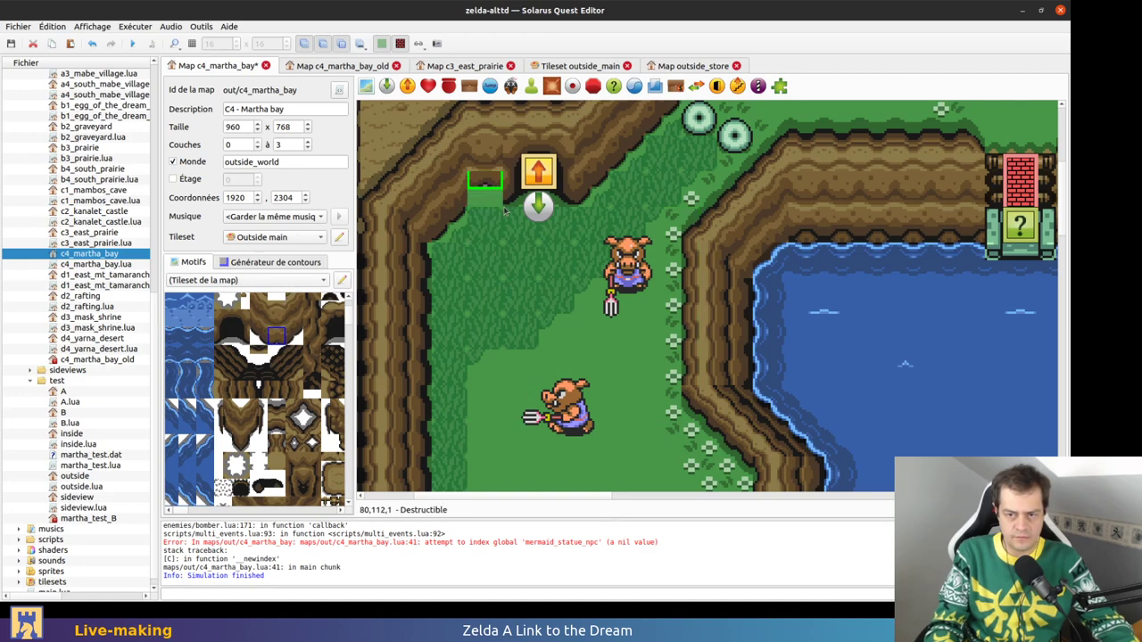
{"action": "key", "text": "ctrl+z"}
{"action": "left_click", "coordinate": [524, 305]}
{"action": "key", "text": "Delete"}
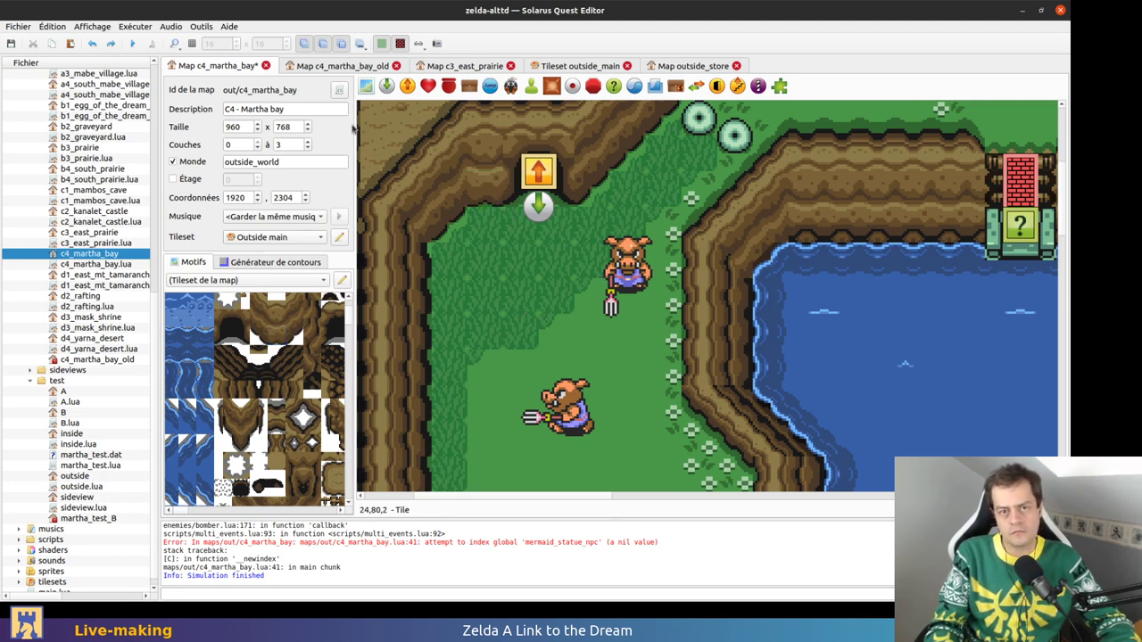
{"action": "key", "text": "ctrl+s"}
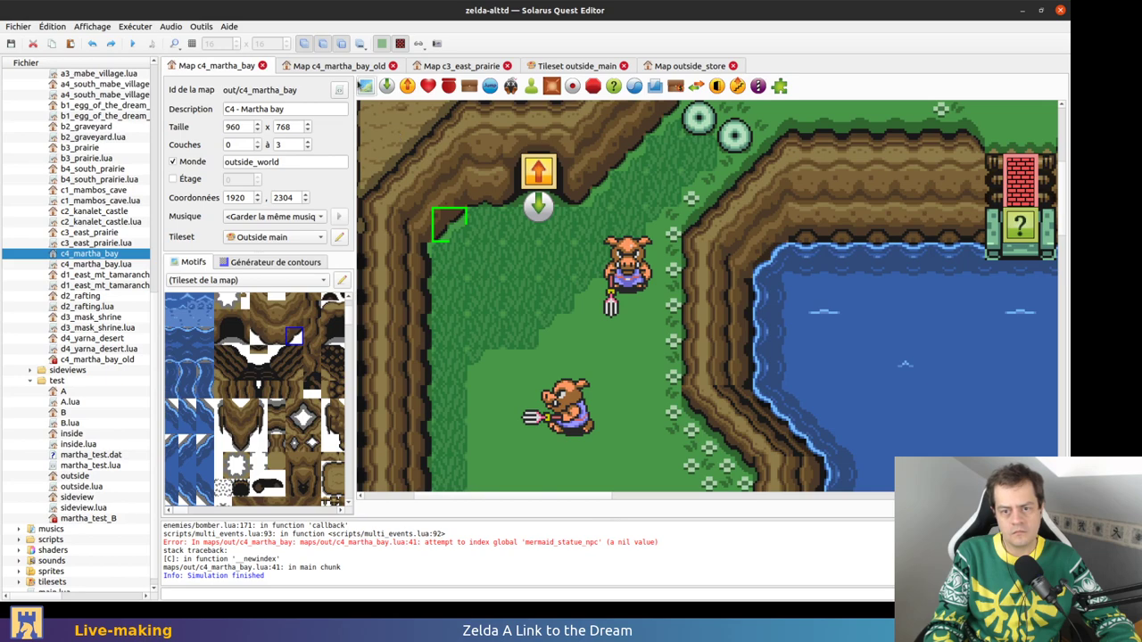
Open the c4_martha_bay_old map and try moving tiles around its northwest cliff, undoing each move
{"action": "left_click", "coordinate": [350, 67]}
{"action": "scroll", "coordinate": [424, 180], "scroll_direction": "up", "scroll_amount": 2, "text": "ctrl"}
{"action": "left_click_drag", "start_coordinate": [496, 287], "coordinate": [509, 405]}
{"action": "key", "text": "ctrl+z"}
{"action": "left_click_drag", "start_coordinate": [607, 253], "coordinate": [644, 329]}
{"action": "key", "text": "ctrl+z"}
{"action": "key", "text": "ctrl+z"}
Try moving the vertical cliff side tile about 32 px right onto the grass in c4_martha_bay_old, and undo it
{"action": "middle_click_drag", "start_coordinate": [735, 385], "coordinate": [554, 472]}
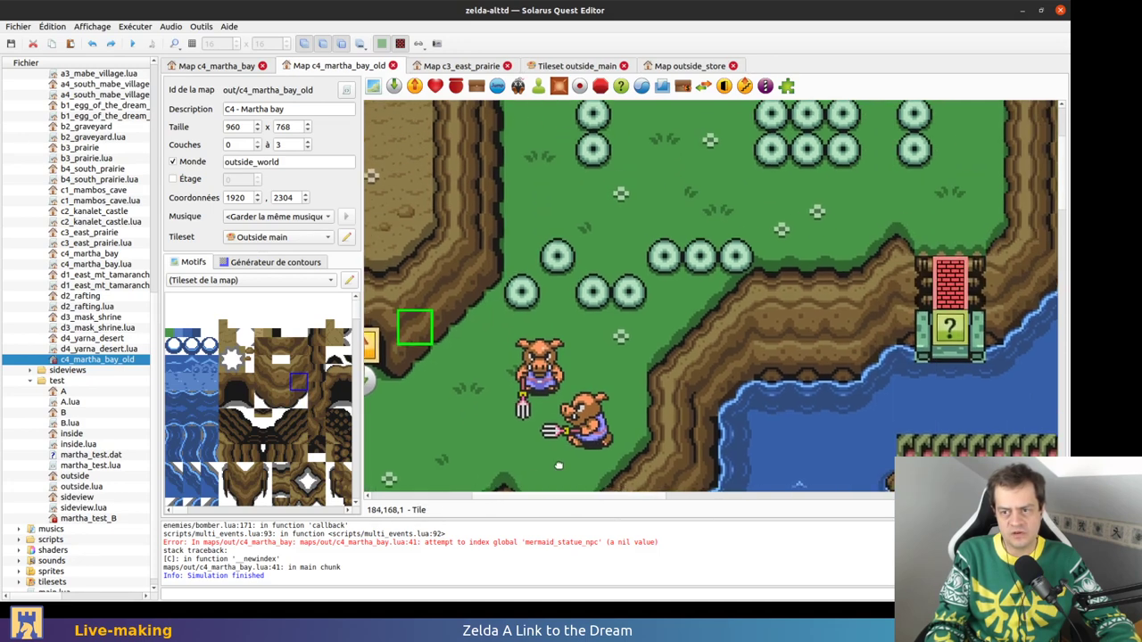
{"action": "left_click_drag", "start_coordinate": [501, 223], "coordinate": [572, 205]}
{"action": "left_click", "coordinate": [495, 193]}
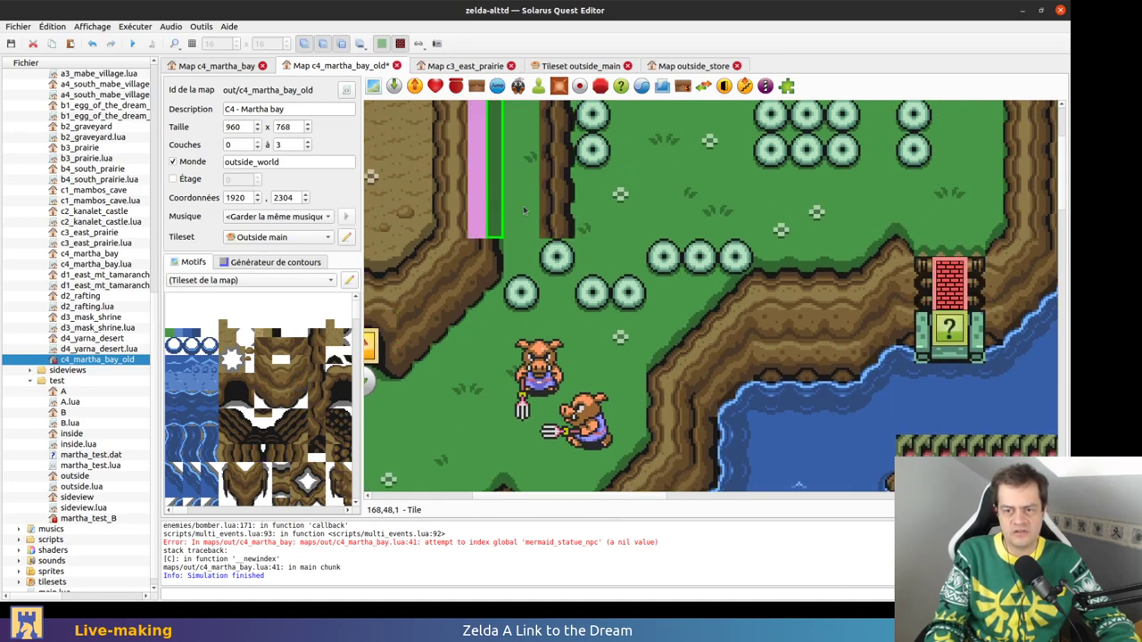
{"action": "key", "text": "ctrl+z"}
Slide the vertical cliff side tile about 24 px right, clear of the magenta and dark green strips beneath it
{"action": "left_click", "coordinate": [524, 210]}
{"action": "left_click", "coordinate": [497, 266]}
{"action": "left_click", "coordinate": [500, 304]}
{"action": "scroll", "coordinate": [504, 299], "scroll_direction": "up", "scroll_amount": 3}
{"action": "left_click", "coordinate": [510, 291]}
{"action": "left_click_drag", "start_coordinate": [526, 290], "coordinate": [536, 288]}
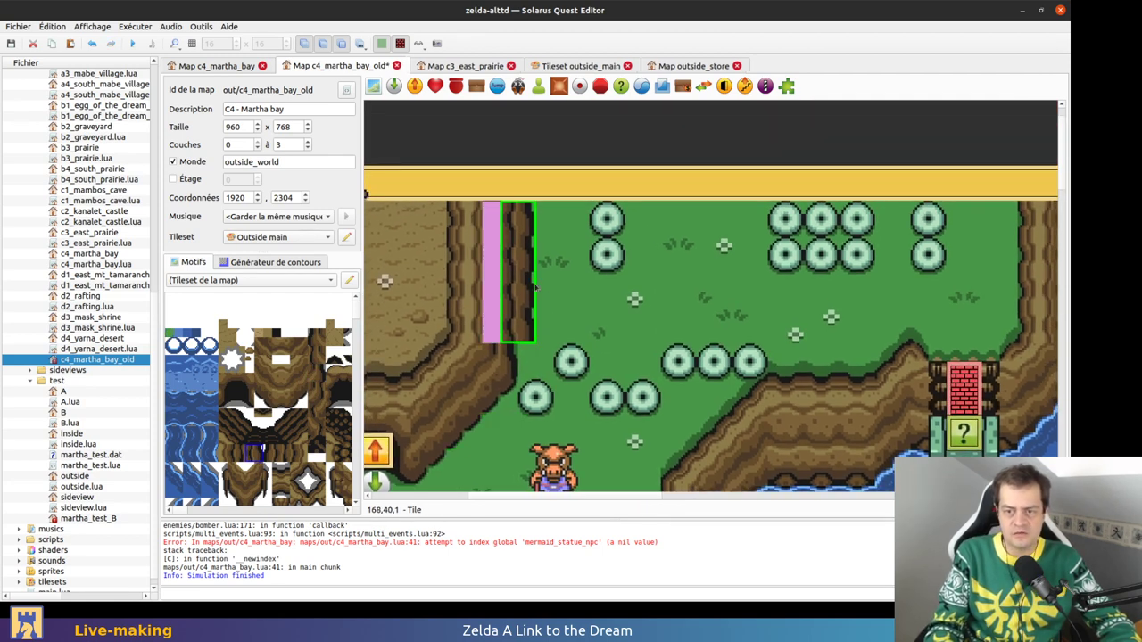
{"action": "left_click", "coordinate": [600, 261]}
{"action": "left_click", "coordinate": [529, 218]}
{"action": "left_click_drag", "start_coordinate": [529, 219], "coordinate": [562, 219]}
{"action": "left_click", "coordinate": [579, 226]}
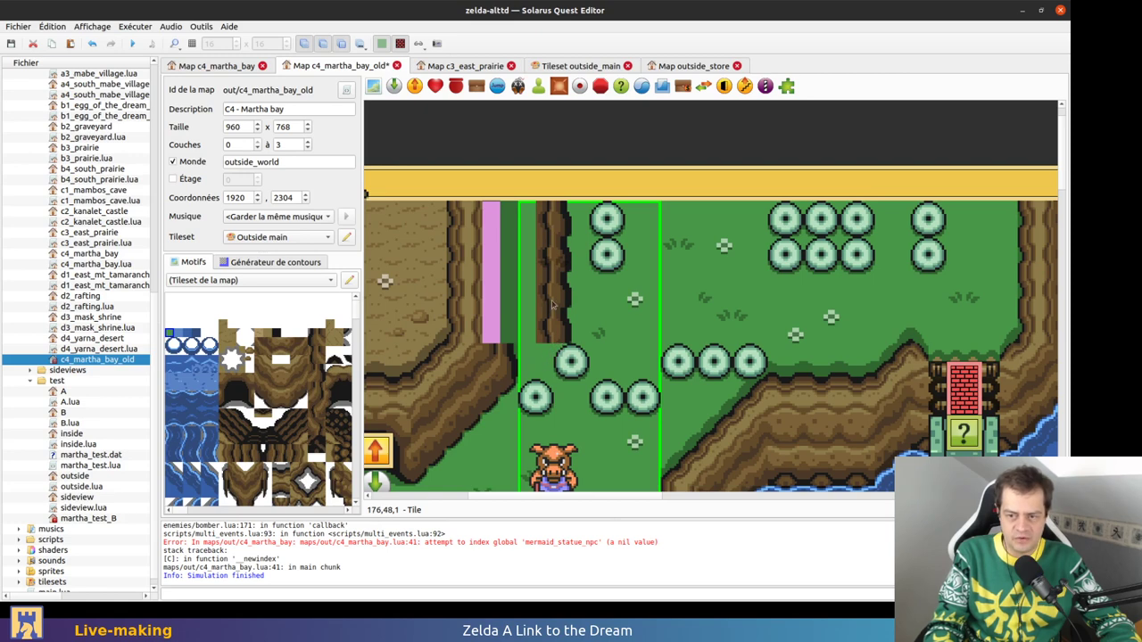
Move the small cliff tile at the foot of the vertical cliff about 56 px right and 16 px up onto open grass
{"action": "left_click", "coordinate": [555, 294]}
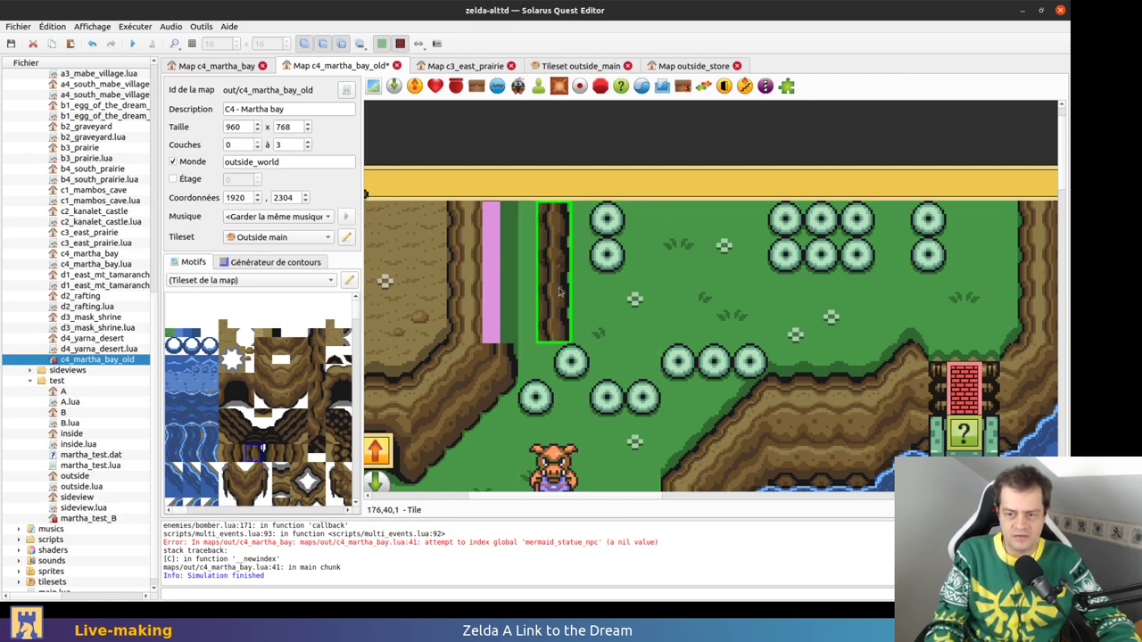
{"action": "left_click", "coordinate": [587, 285]}
{"action": "left_click", "coordinate": [548, 332]}
{"action": "left_click", "coordinate": [527, 361]}
{"action": "left_click_drag", "start_coordinate": [532, 358], "coordinate": [633, 338]}
{"action": "left_click", "coordinate": [652, 341]}
{"action": "left_click", "coordinate": [668, 340]}
{"action": "left_click", "coordinate": [669, 359]}
{"action": "left_click", "coordinate": [642, 336]}
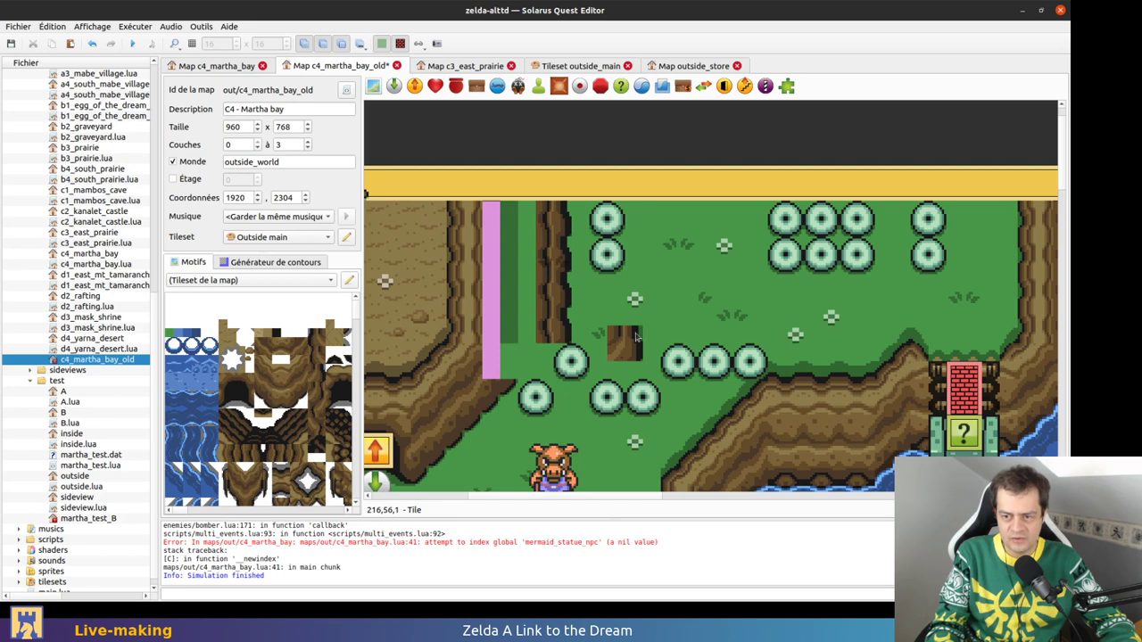
{"action": "left_click", "coordinate": [631, 345]}
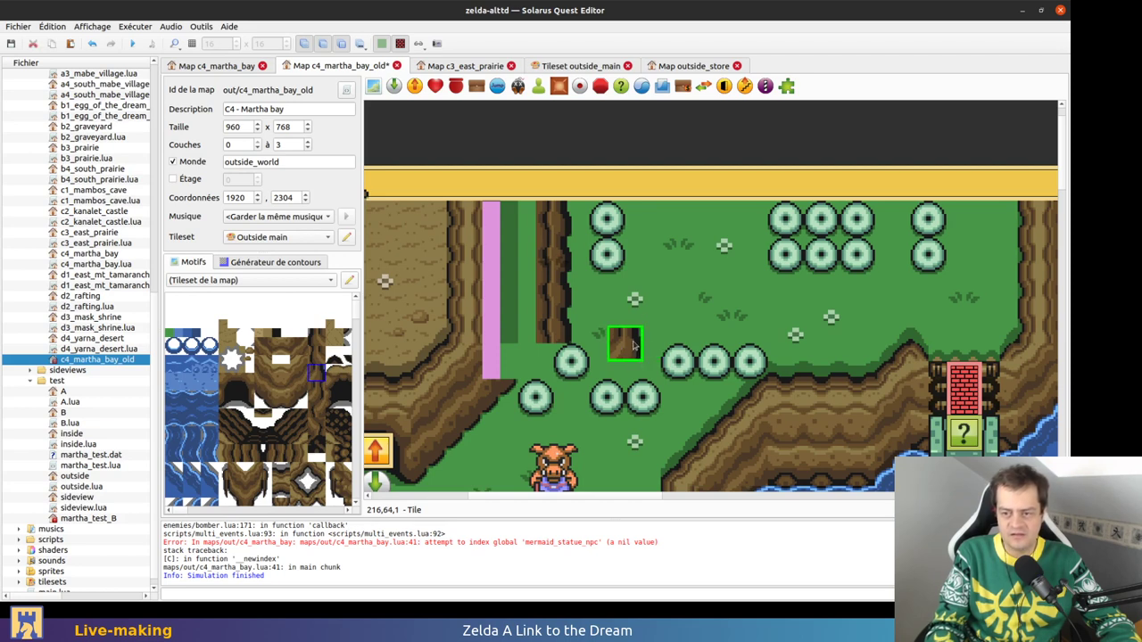
{"action": "left_click_drag", "start_coordinate": [636, 348], "coordinate": [636, 330]}
Move the single round stone below the displaced cliff side tile about 24 px down
{"action": "left_click", "coordinate": [671, 351]}
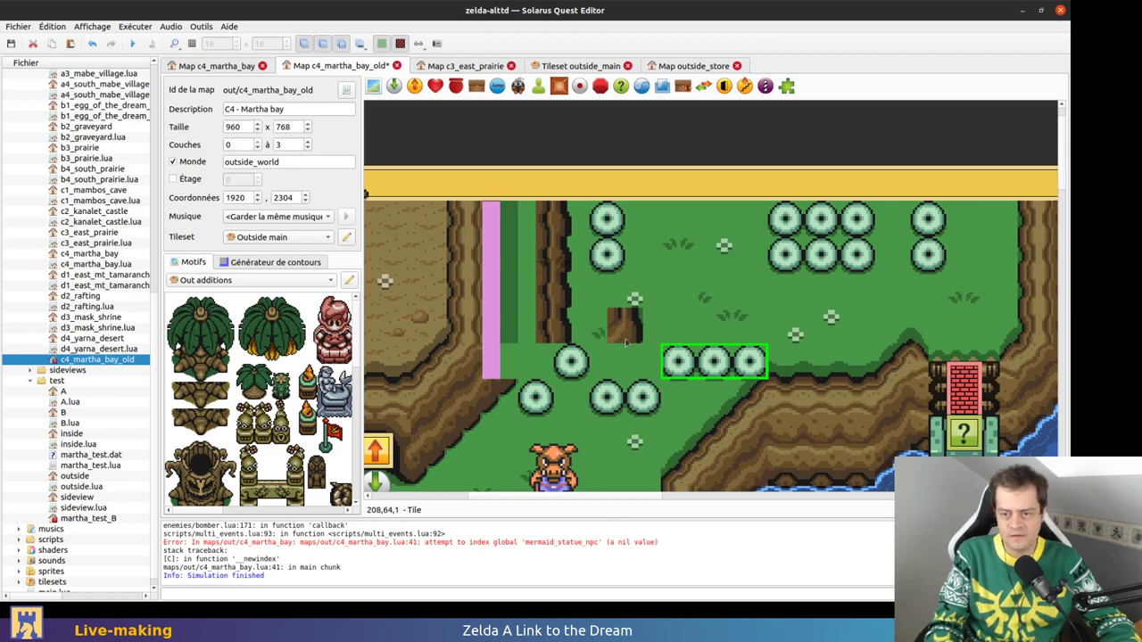
{"action": "left_click_drag", "start_coordinate": [585, 376], "coordinate": [585, 429]}
{"action": "left_click", "coordinate": [565, 334]}
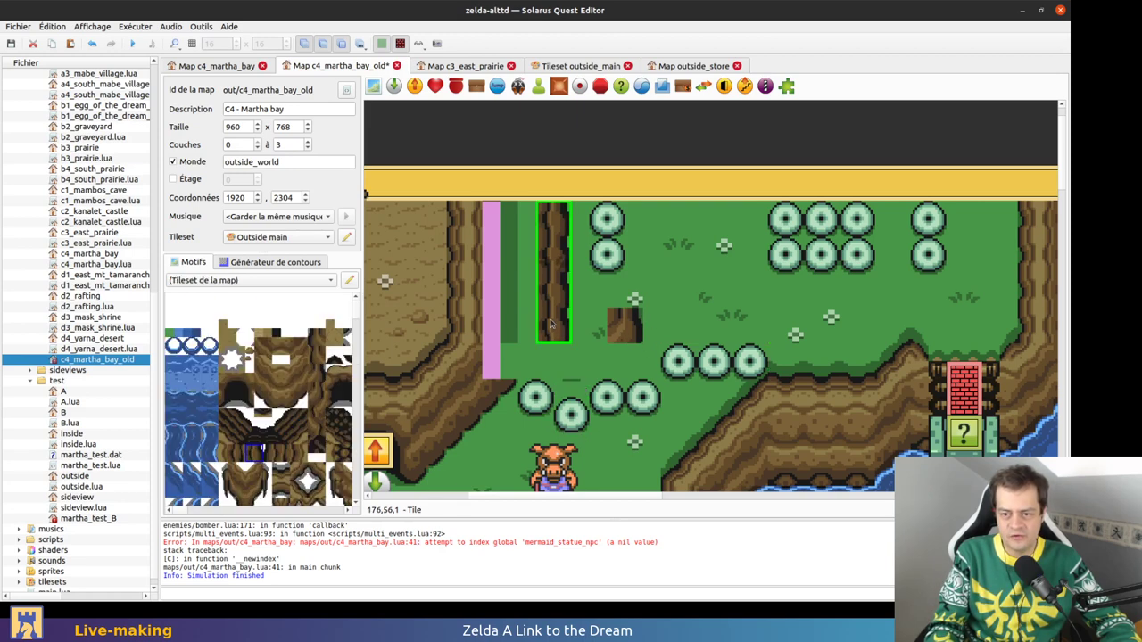
Try deleting the dark green strip beside the magenta one, and restore it
{"action": "left_click", "coordinate": [511, 324]}
{"action": "key", "text": "Delete"}
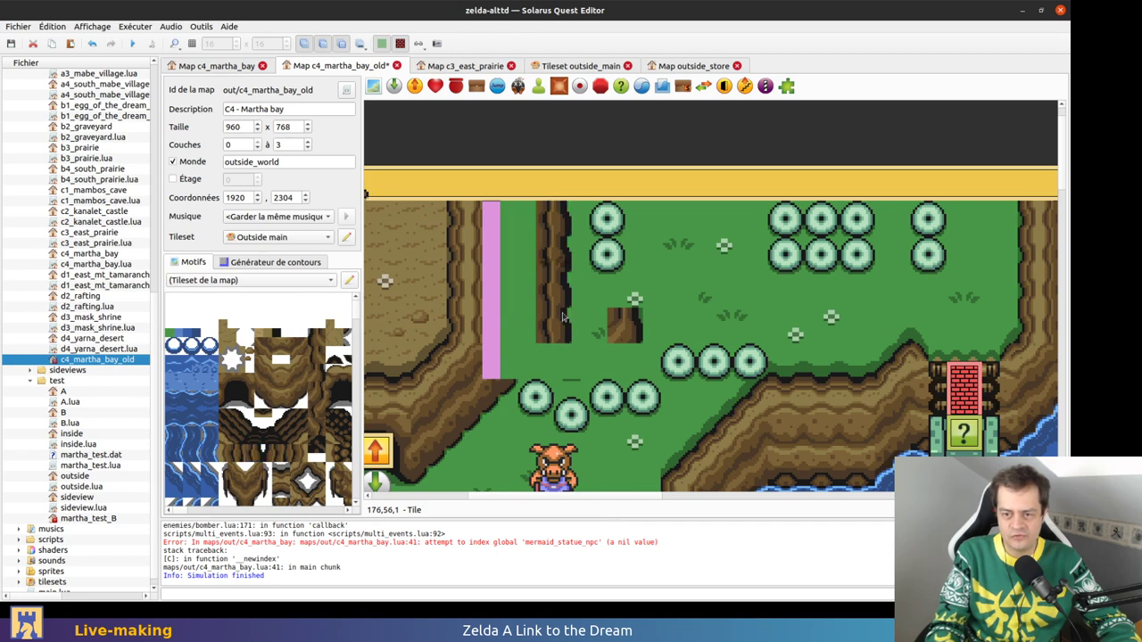
{"action": "left_click", "coordinate": [515, 328]}
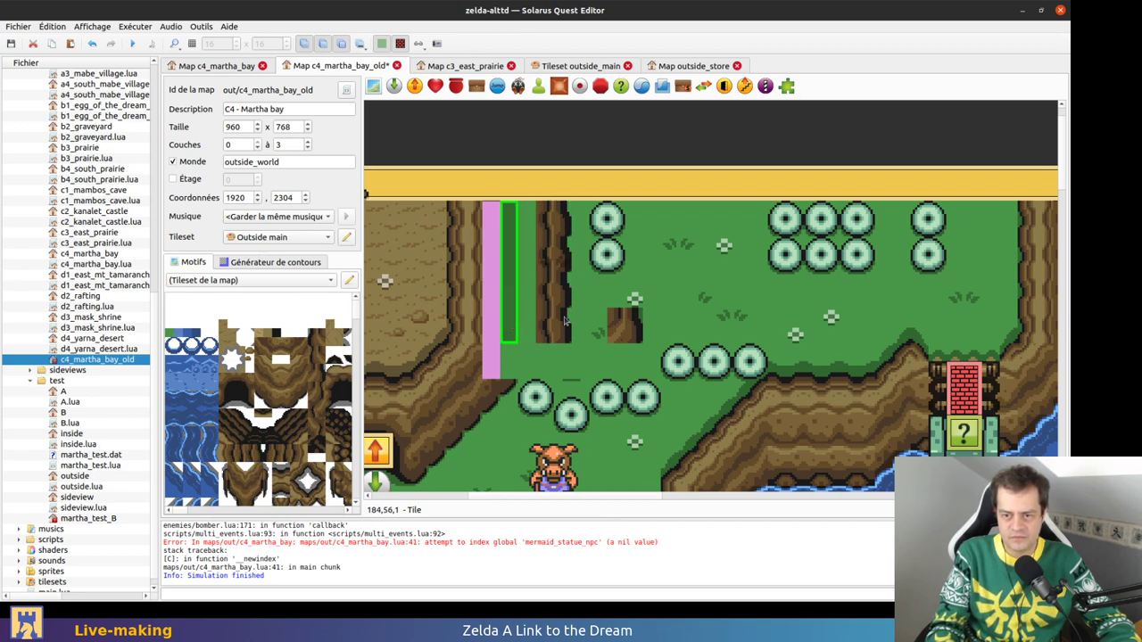
{"action": "left_click", "coordinate": [547, 330]}
{"action": "left_click", "coordinate": [512, 335]}
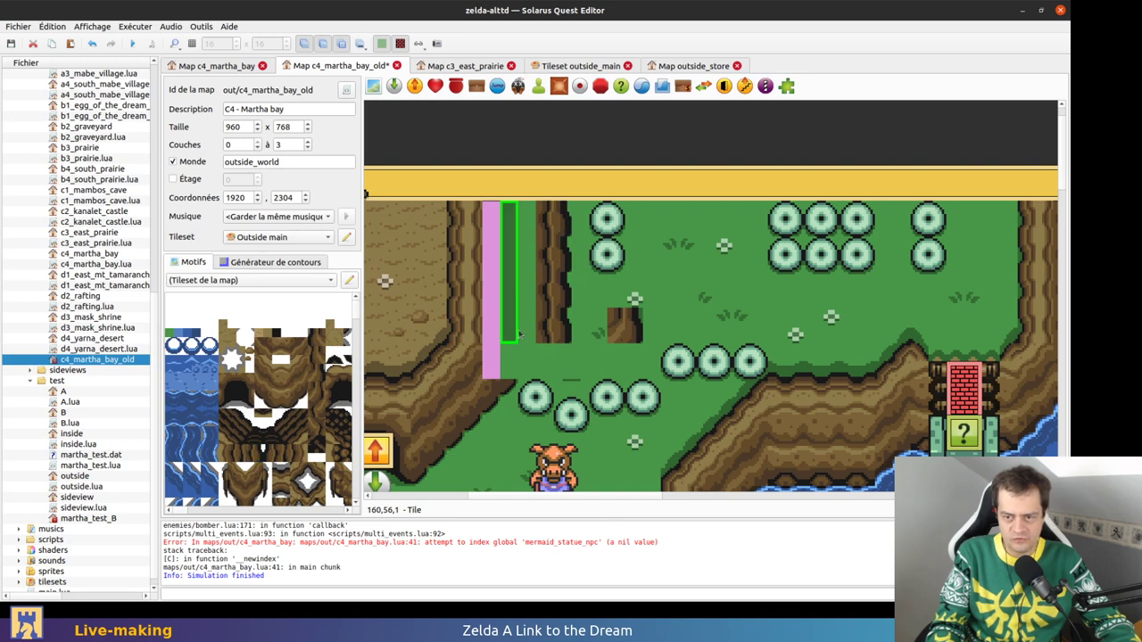
{"action": "key", "text": "Delete"}
{"action": "key", "text": "ctrl+v"}
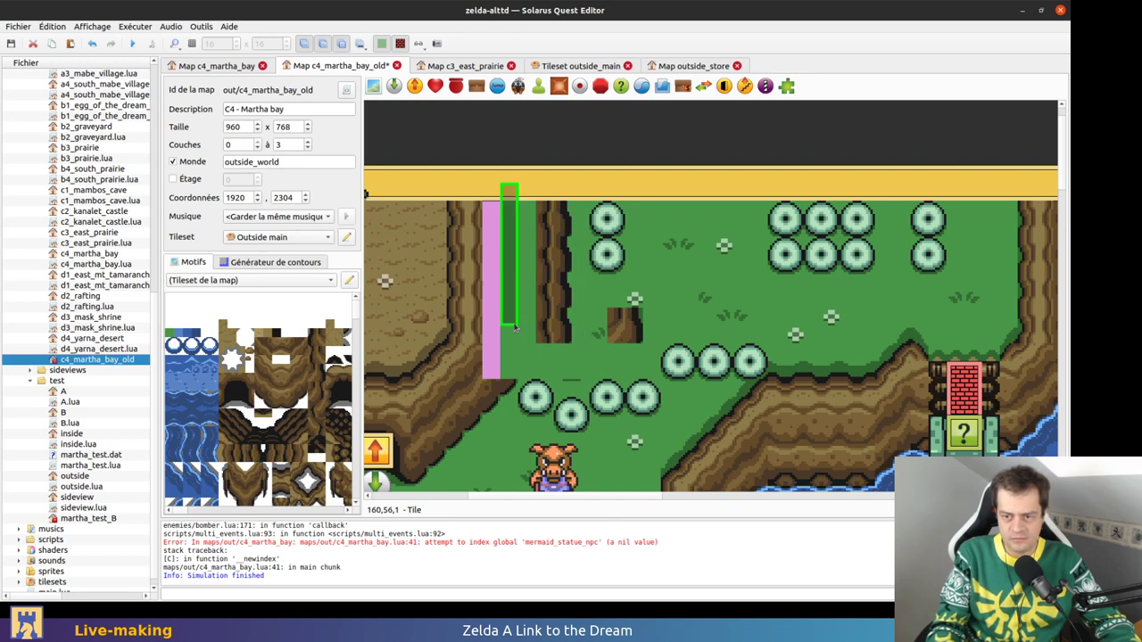
Slide the vertical cliff side tile back left over the magenta and dark green strips
{"action": "left_click", "coordinate": [543, 323]}
{"action": "left_click", "coordinate": [581, 328]}
{"action": "left_click", "coordinate": [505, 394]}
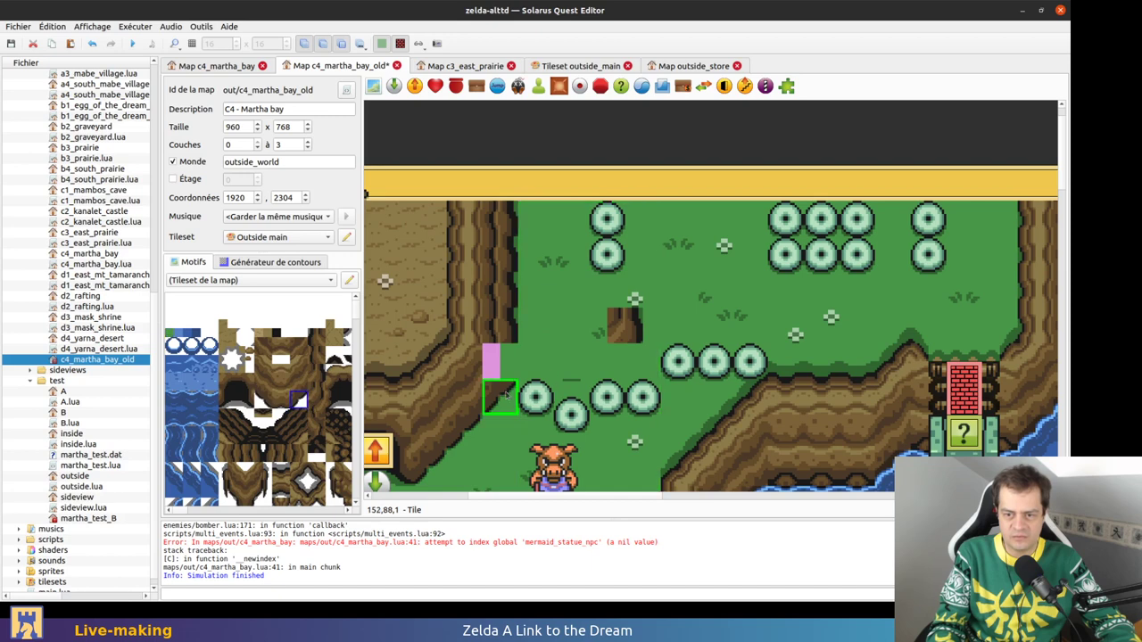
Slide the vertical cliff side tile down over the magenta strip, and back up toward the map's upper edge
{"action": "left_click", "coordinate": [506, 321]}
{"action": "left_click_drag", "start_coordinate": [506, 321], "coordinate": [518, 348]}
{"action": "left_click", "coordinate": [541, 349]}
{"action": "left_click", "coordinate": [486, 424]}
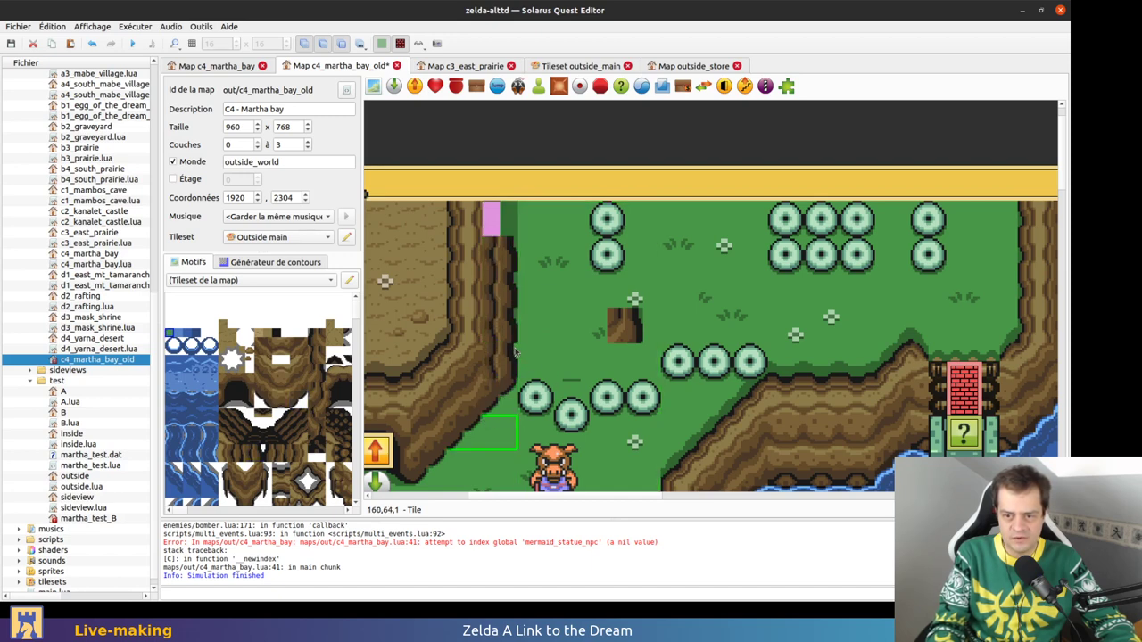
{"action": "left_click_drag", "start_coordinate": [513, 323], "coordinate": [510, 287]}
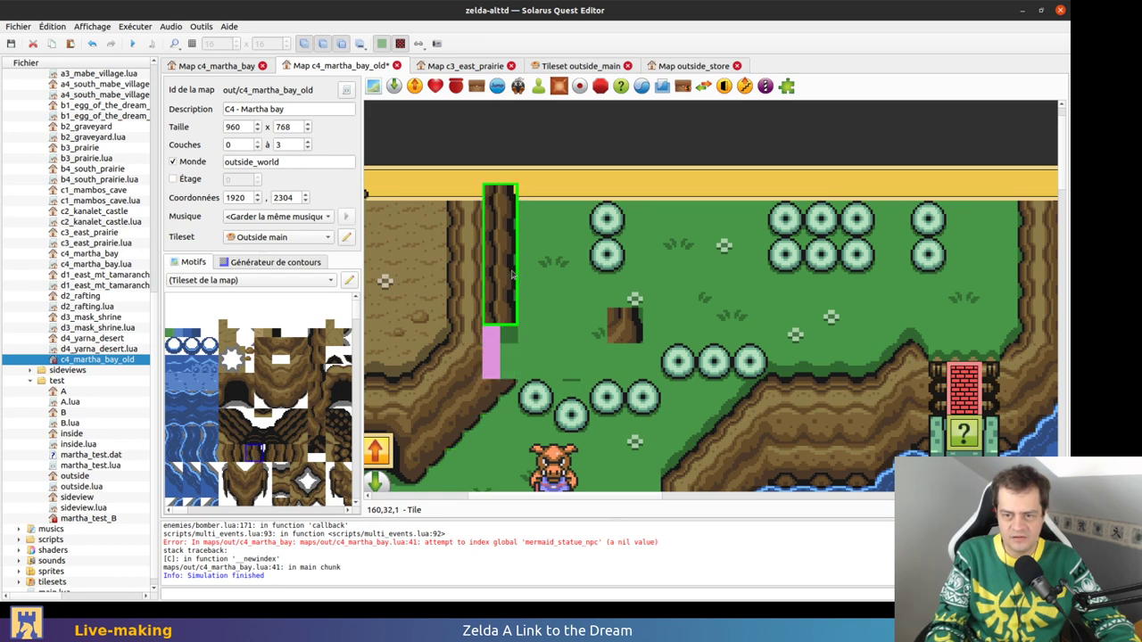
Move the small cliff tile from the open grass back into the gap at the foot of the vertical cliff
{"action": "left_click", "coordinate": [618, 317]}
{"action": "left_click_drag", "start_coordinate": [633, 331], "coordinate": [512, 357]}
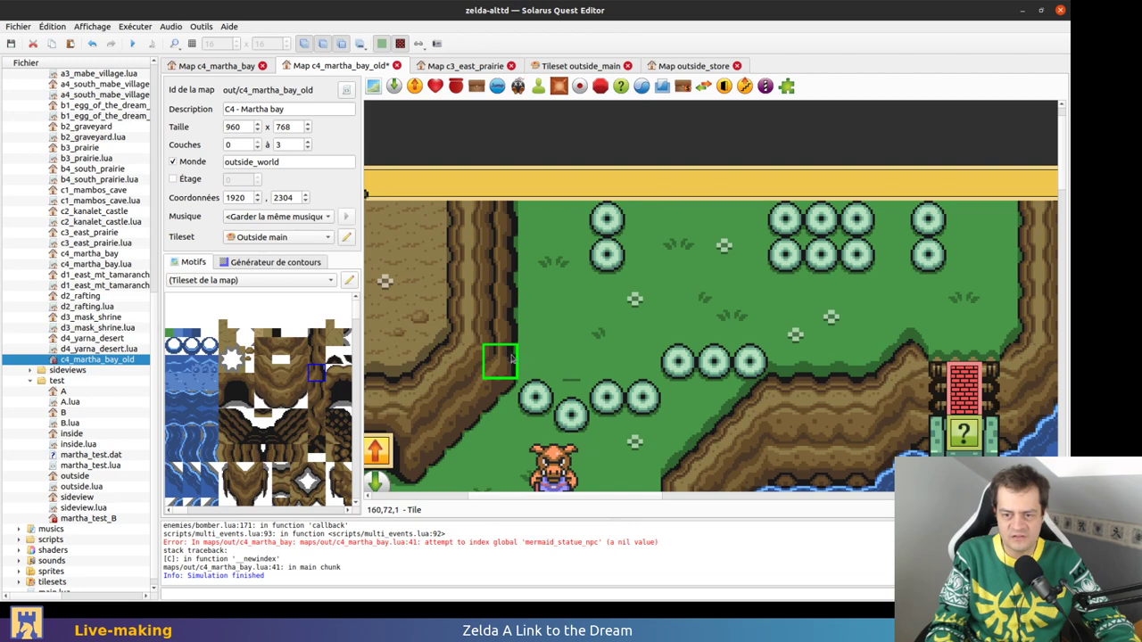
{"action": "mouse_move", "coordinate": [496, 285]}
{"action": "left_mouse_down"}
{"action": "mouse_move", "coordinate": [496, 265]}
{"action": "mouse_move", "coordinate": [496, 283]}
{"action": "left_mouse_up"}
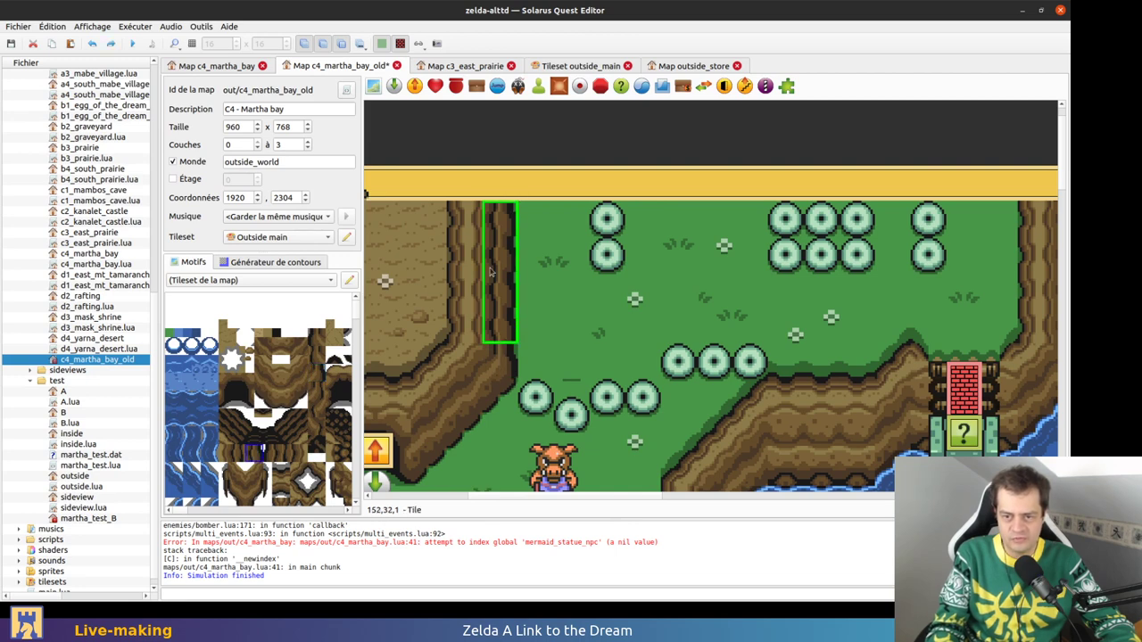
Undo all the tile moves made in the c4_martha_bay_old map
{"action": "key", "text": "ctrl+z"}
{"action": "key", "text": "ctrl+z"}
{"action": "key", "text": "ctrl+z"}
{"action": "key", "text": "ctrl+z"}
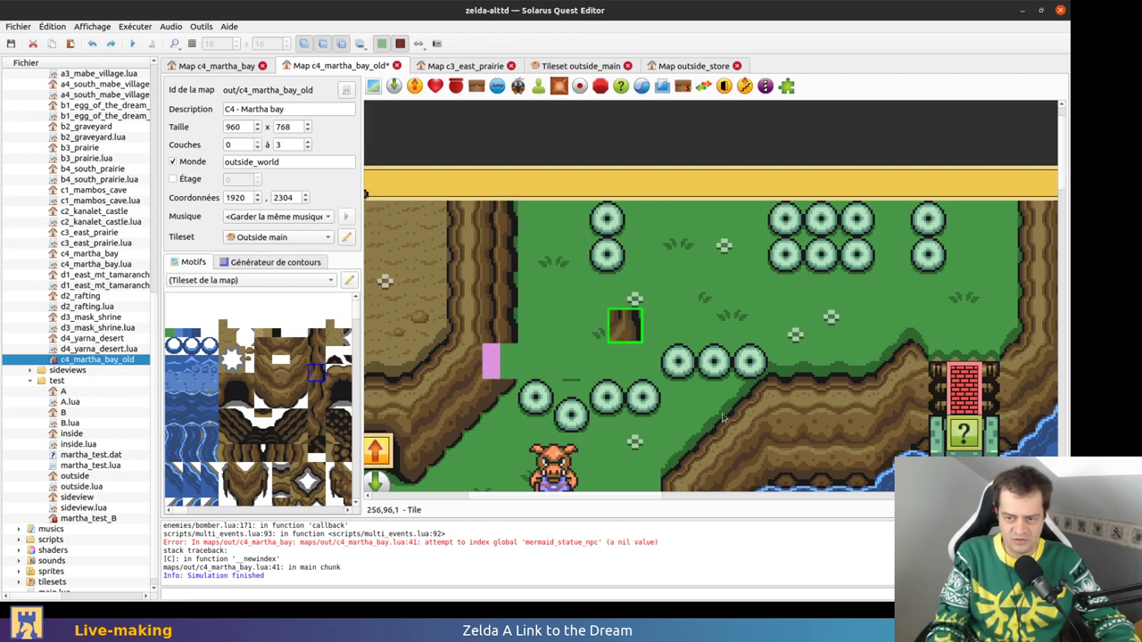
{"action": "left_click", "coordinate": [576, 386]}
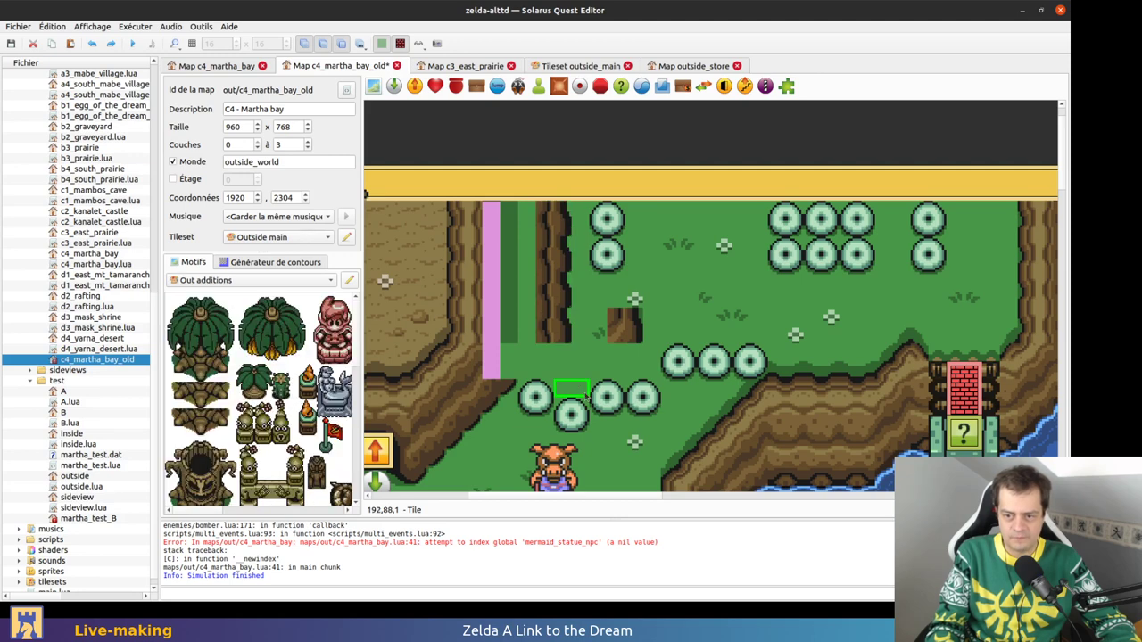
{"action": "key", "text": "ctrl+z"}
{"action": "key", "text": "ctrl+z"}
{"action": "key", "text": "ctrl+z"}
{"action": "key", "text": "ctrl+z"}
{"action": "key", "text": "ctrl+z"}
{"action": "key", "text": "ctrl+z"}
{"action": "key", "text": "ctrl+z"}
{"action": "key", "text": "ctrl+z"}
{"action": "left_click", "coordinate": [637, 412]}
{"action": "left_click", "coordinate": [608, 427]}
{"action": "left_click", "coordinate": [717, 427]}
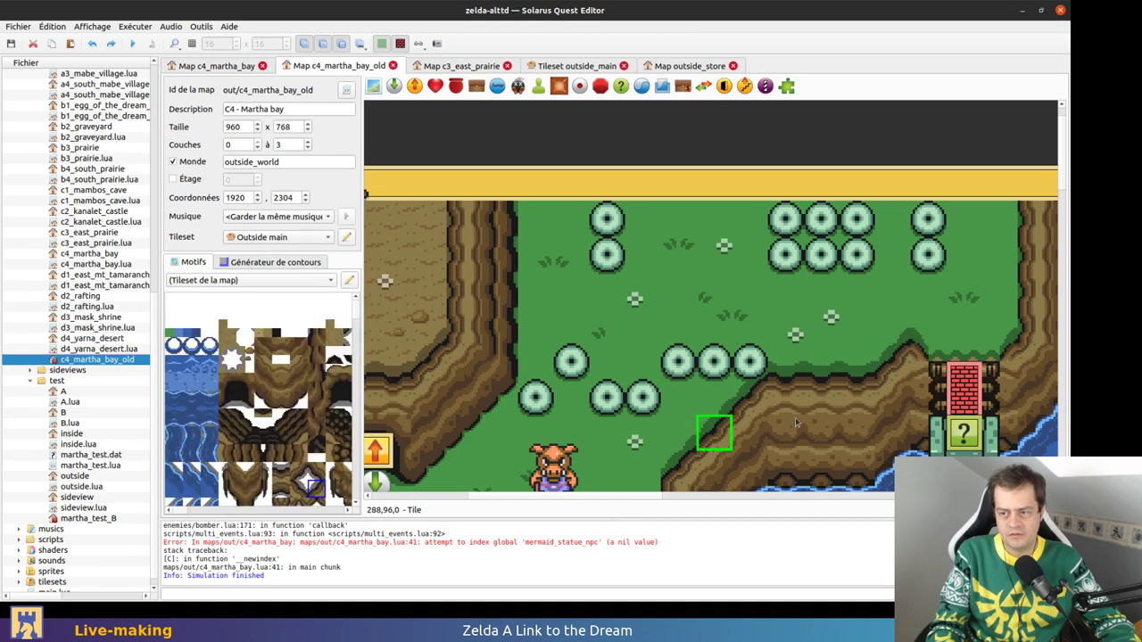
In the c4_martha_bay map, shift the vertical cliff side tile 8 px left and select the narrow strip exposed beside it
{"action": "left_click", "coordinate": [267, 68]}
{"action": "scroll", "coordinate": [450, 339], "scroll_direction": "down", "scroll_amount": 2}
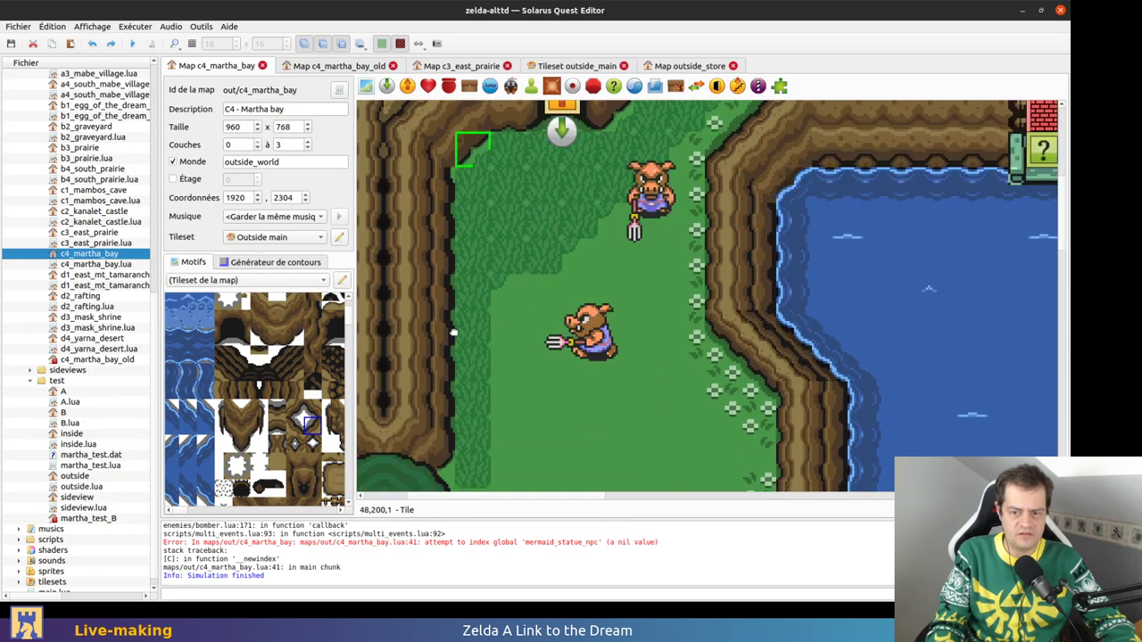
{"action": "middle_click_drag", "start_coordinate": [449, 339], "coordinate": [454, 332]}
{"action": "mouse_move", "coordinate": [447, 331]}
{"action": "left_mouse_down"}
{"action": "mouse_move", "coordinate": [424, 342]}
{"action": "mouse_move", "coordinate": [448, 329]}
{"action": "left_mouse_up"}
{"action": "left_click", "coordinate": [534, 312]}
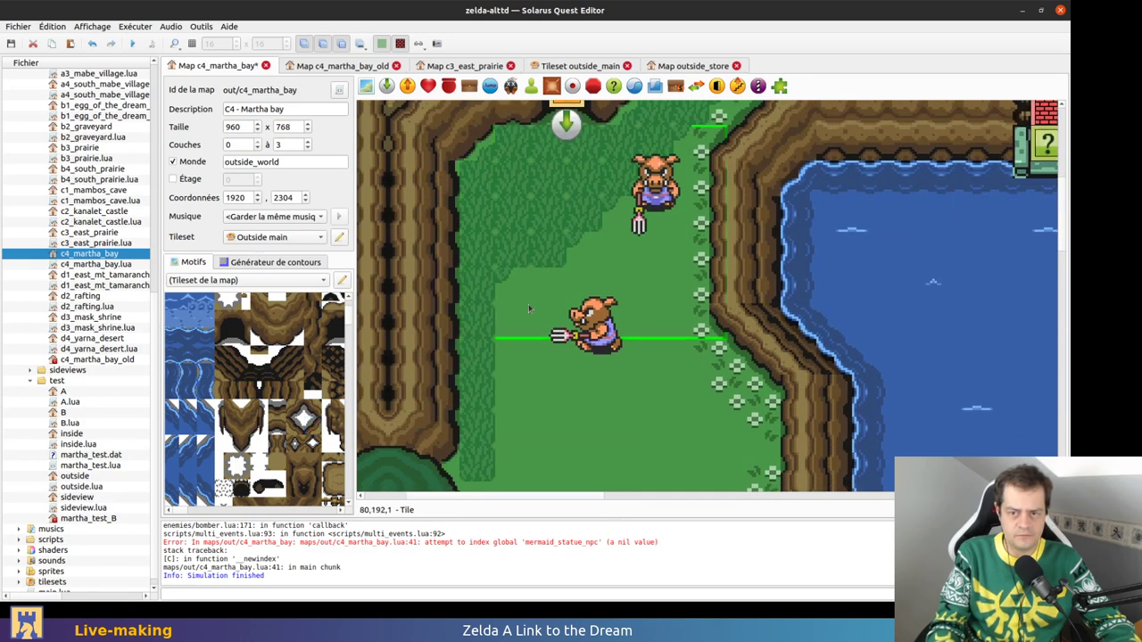
{"action": "left_click", "coordinate": [449, 164]}
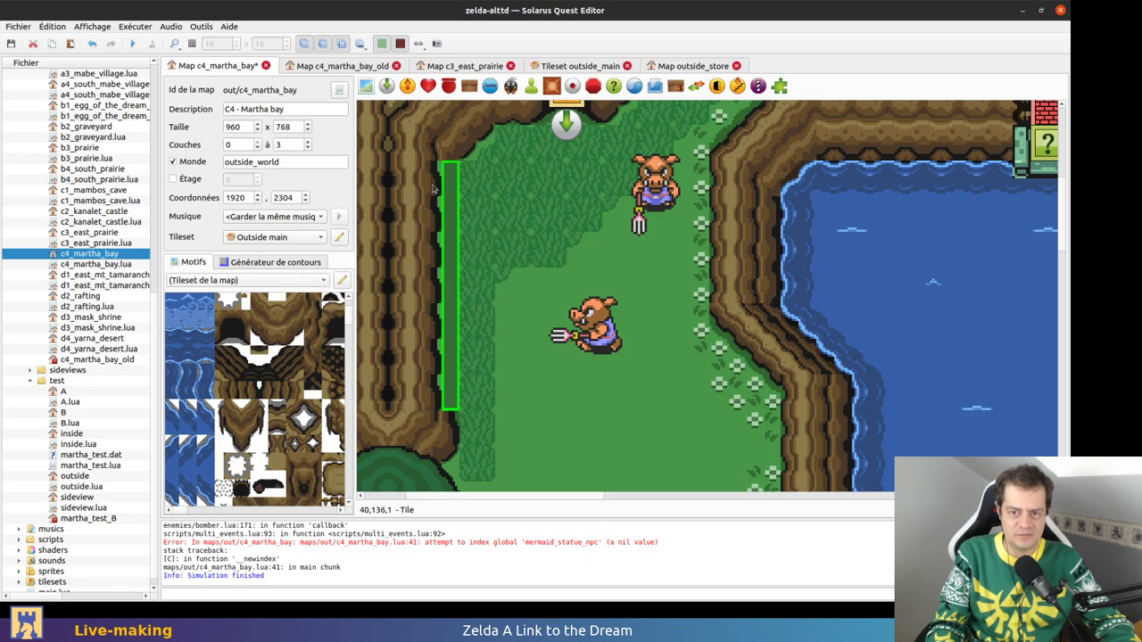
{"action": "left_click", "coordinate": [553, 272]}
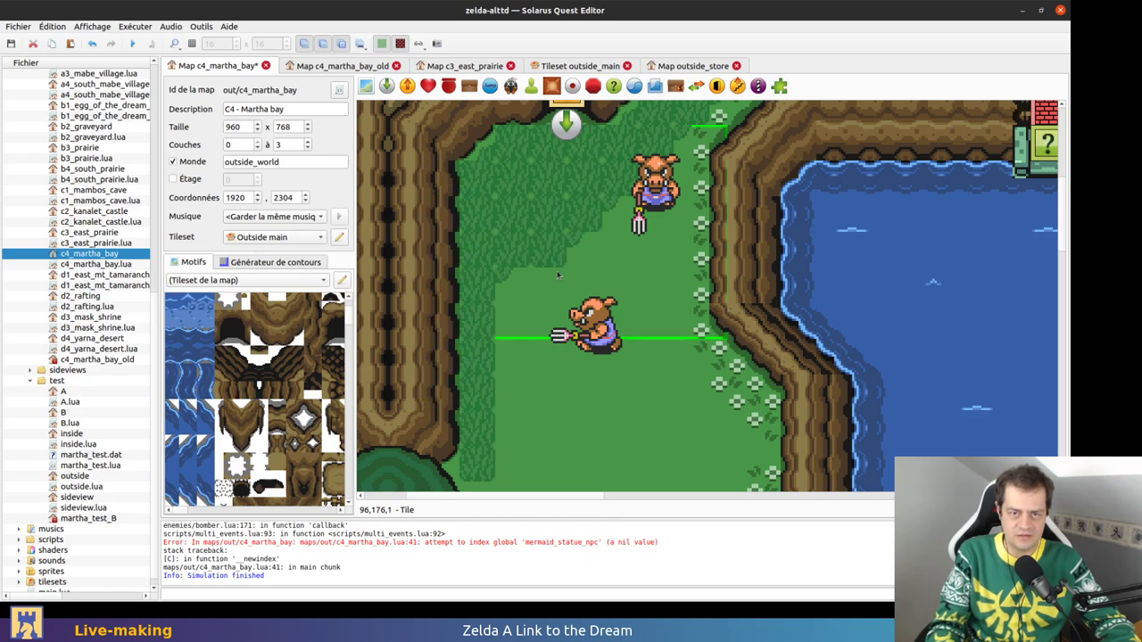
Restart the quest editor with the zelda-alttd quest, maximise its window and expand the maps/out folder
{"action": "left_click", "coordinate": [1059, 10]}
{"action": "left_click", "coordinate": [515, 294]}
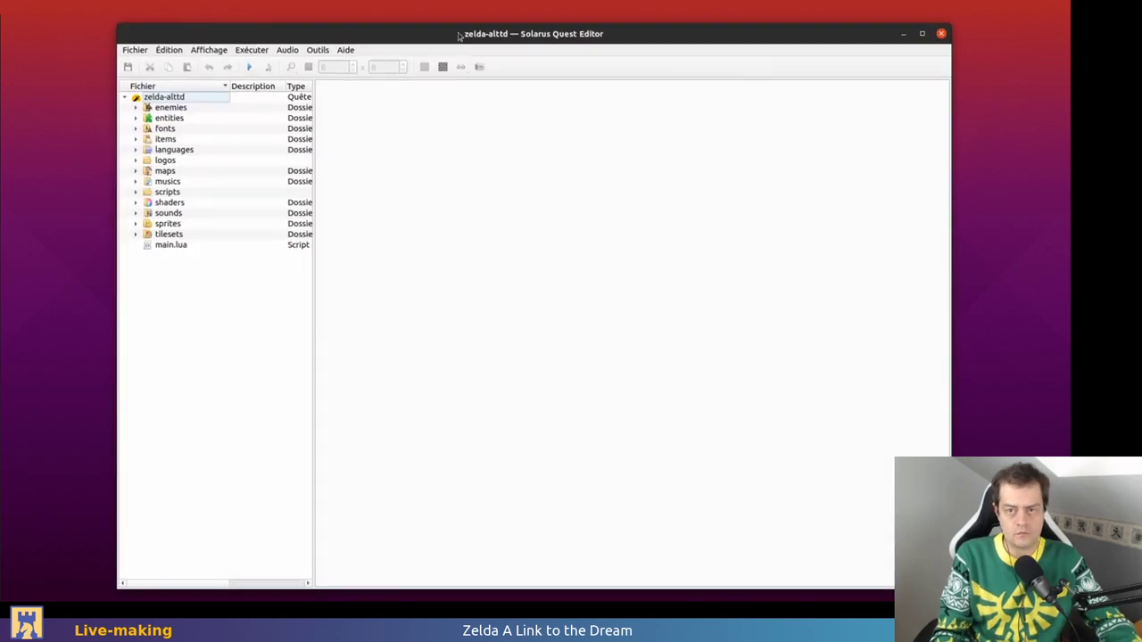
{"action": "double_click", "coordinate": [463, 38]}
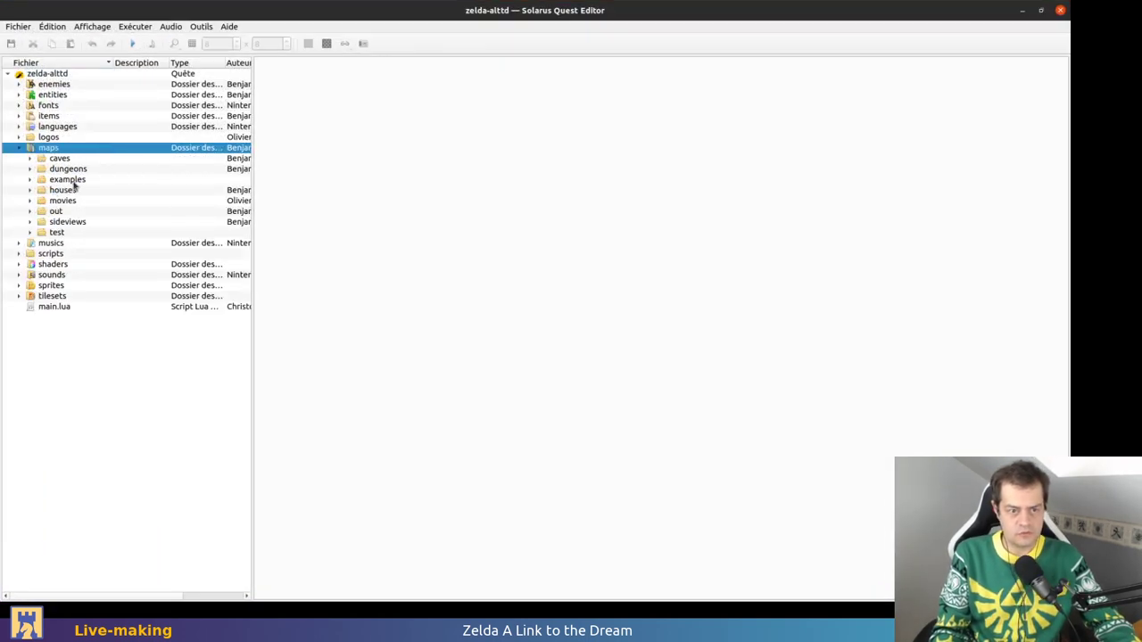
{"action": "double_click", "coordinate": [55, 210]}
{"action": "scroll", "coordinate": [115, 277], "scroll_direction": "down", "scroll_amount": 3}
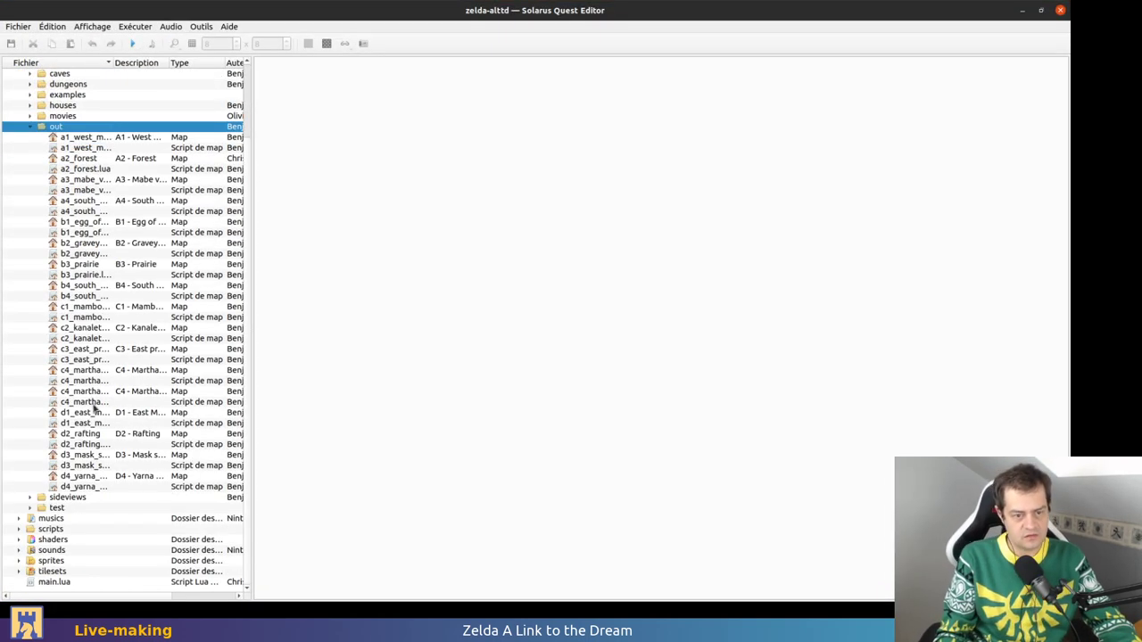
Open the c4_martha_bay map from the out folder, closing the other map opened first
{"action": "left_click", "coordinate": [82, 373]}
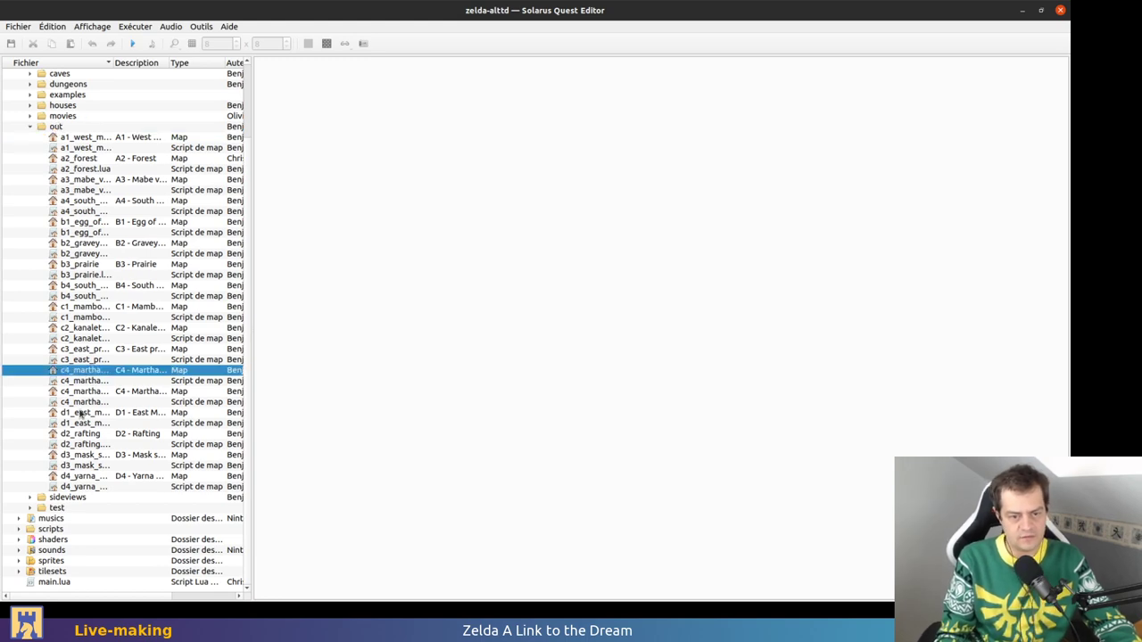
{"action": "double_click", "coordinate": [134, 372]}
{"action": "left_click", "coordinate": [370, 65]}
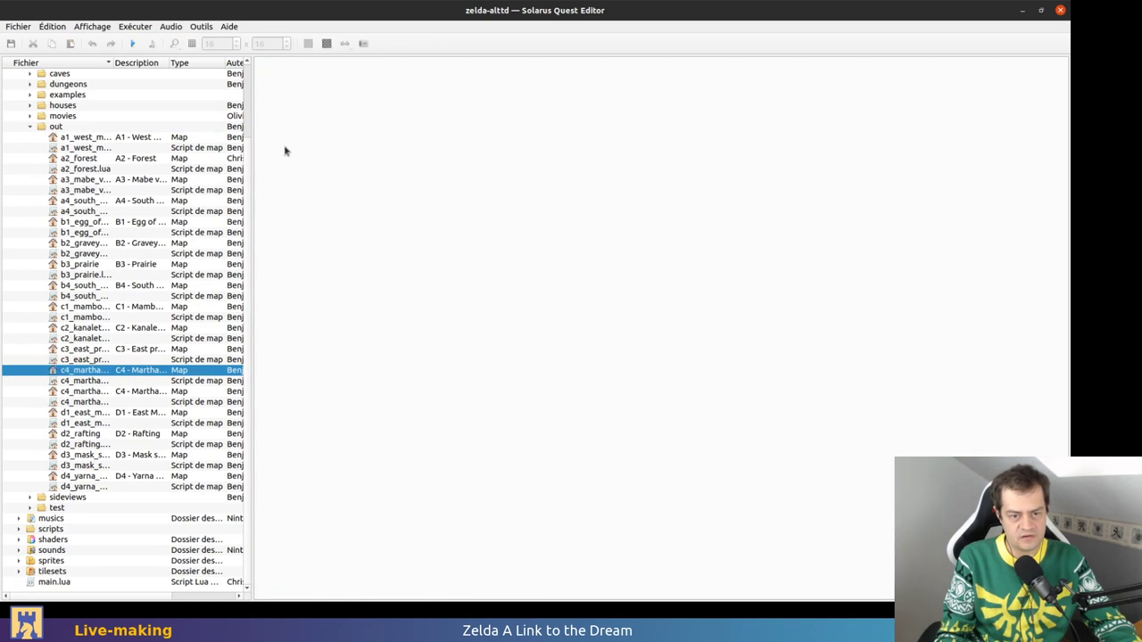
{"action": "left_click", "coordinate": [87, 390]}
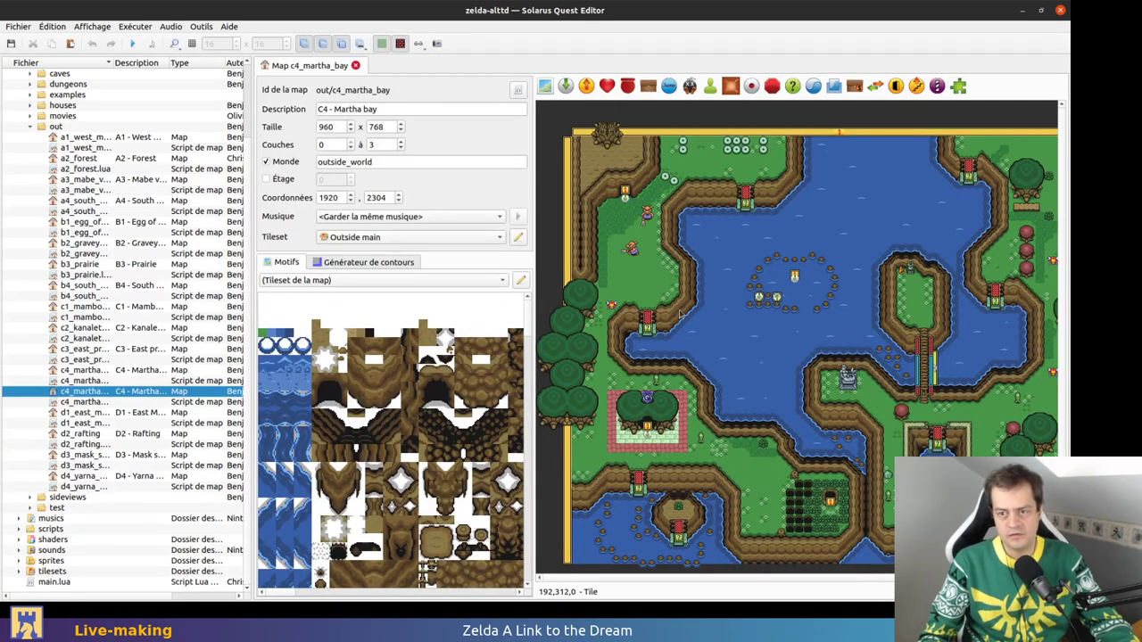
Shift the western vertical cliff side tile 8 px left to inspect the strip beneath, return it to its place and save the map
{"action": "scroll", "coordinate": [683, 314], "scroll_direction": "up", "scroll_amount": 3, "text": "ctrl"}
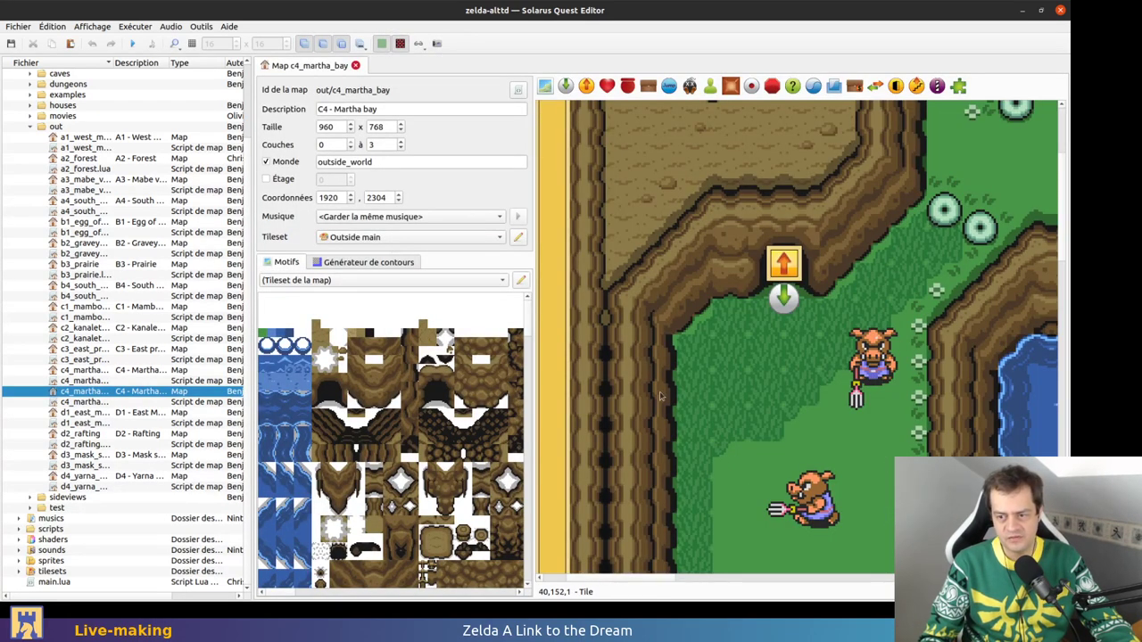
{"action": "left_click_drag", "start_coordinate": [675, 361], "coordinate": [650, 362]}
{"action": "left_click", "coordinate": [669, 373]}
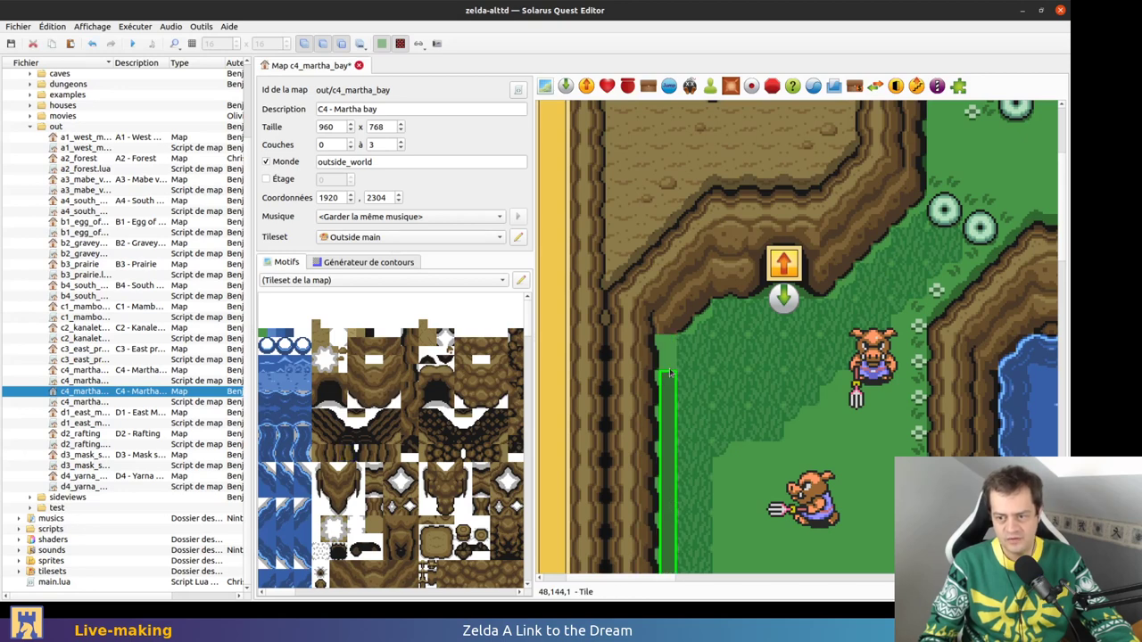
{"action": "scroll", "coordinate": [671, 348], "scroll_direction": "down", "scroll_amount": 5}
{"action": "left_click", "coordinate": [646, 295]}
{"action": "key", "text": "Right"}
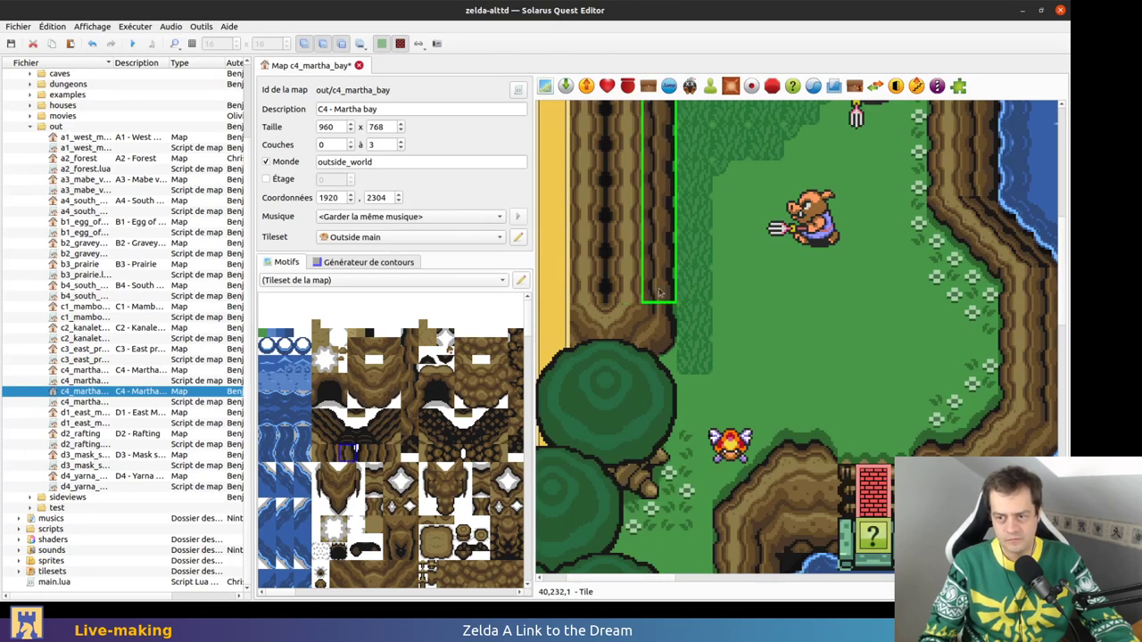
{"action": "key", "text": "ctrl+s"}
{"action": "scroll", "coordinate": [743, 334], "scroll_direction": "down", "scroll_amount": 1}
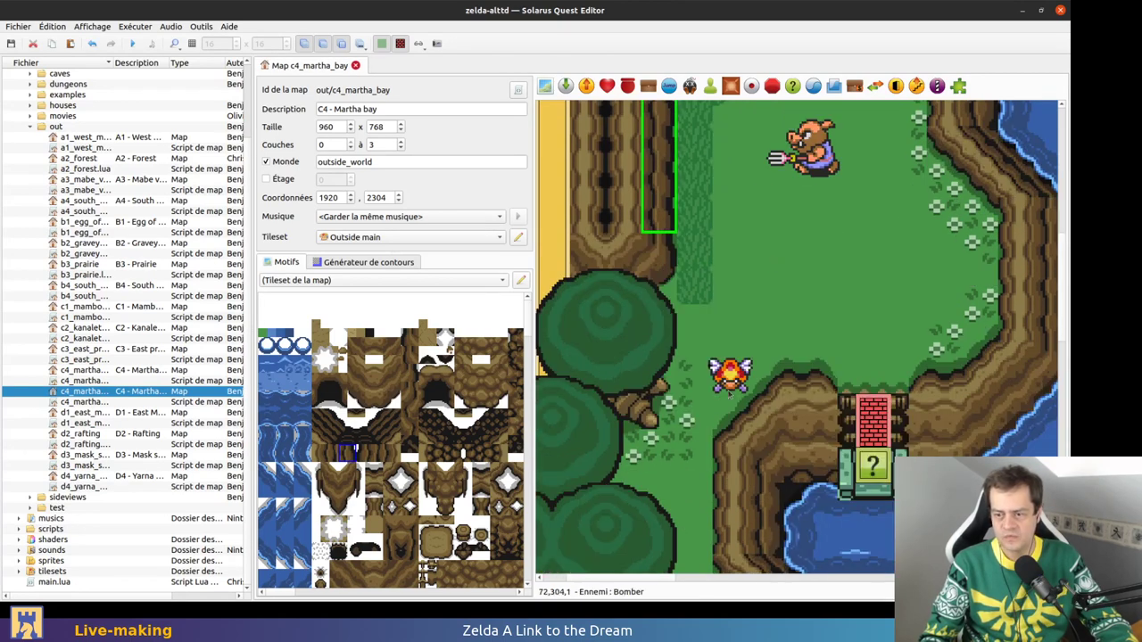
Examine the cliffs and shorelines across the southern and eastern parts of the c4_martha_bay map
{"action": "scroll", "coordinate": [743, 336], "scroll_direction": "down", "scroll_amount": 4}
{"action": "middle_click_drag", "start_coordinate": [909, 387], "coordinate": [616, 300]}
{"action": "scroll", "coordinate": [743, 328], "scroll_direction": "down", "scroll_amount": 1, "text": "ctrl"}
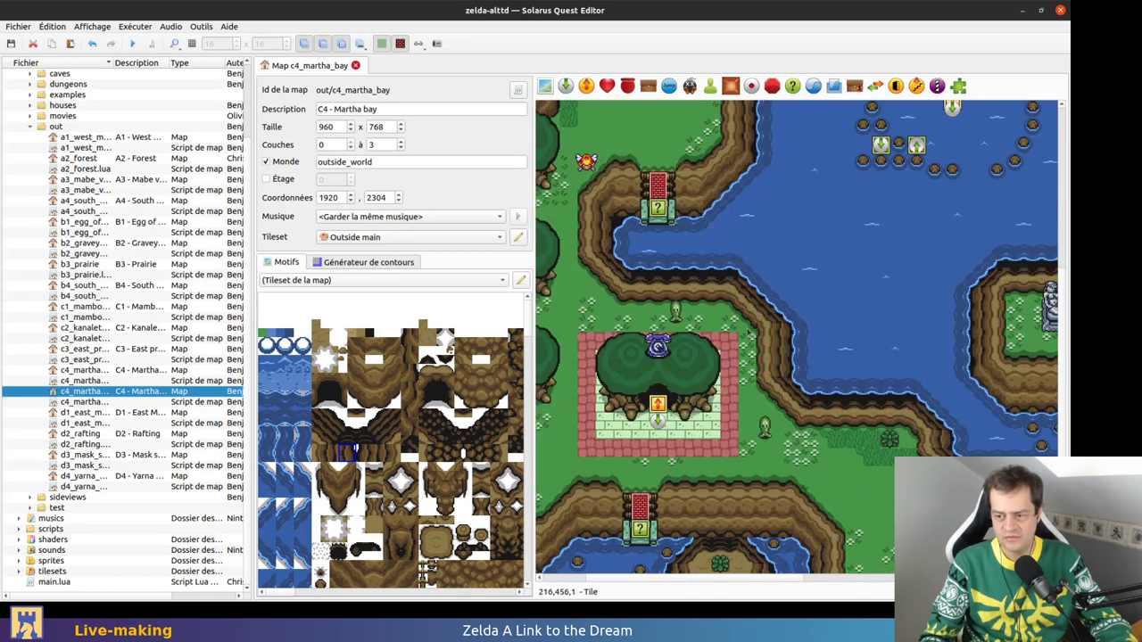
{"action": "scroll", "coordinate": [743, 327], "scroll_direction": "down", "scroll_amount": 5}
{"action": "scroll", "coordinate": [589, 307], "scroll_direction": "right", "scroll_amount": 4}
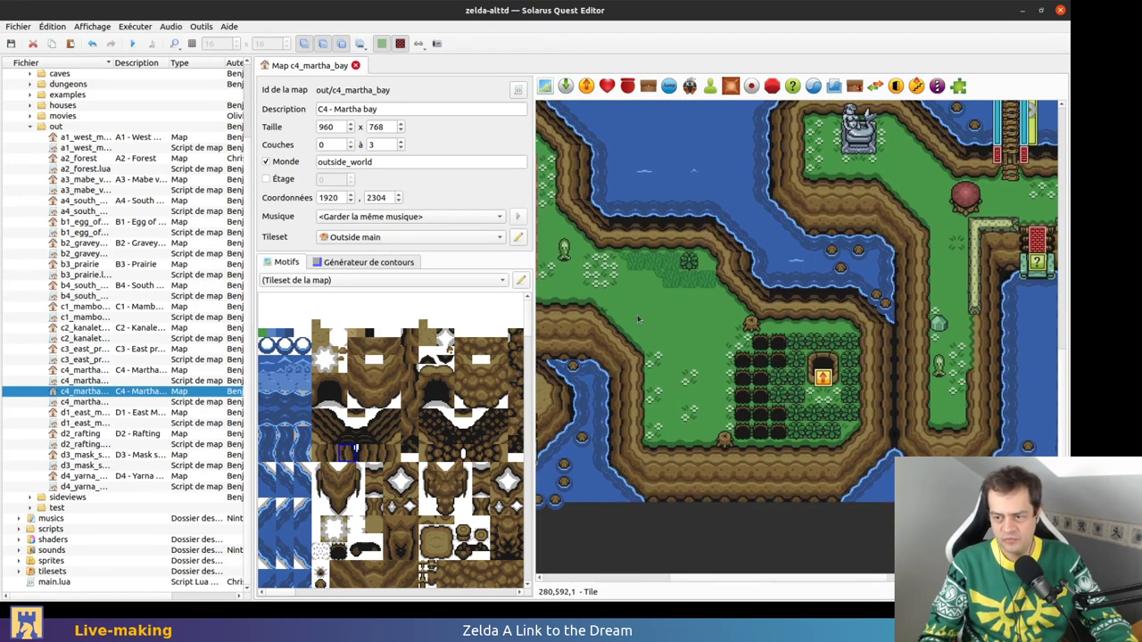
{"action": "scroll", "coordinate": [873, 415], "scroll_direction": "left", "scroll_amount": 3}
{"action": "scroll", "coordinate": [873, 415], "scroll_direction": "right", "scroll_amount": 5}
{"action": "scroll", "coordinate": [727, 275], "scroll_direction": "up", "scroll_amount": 1}
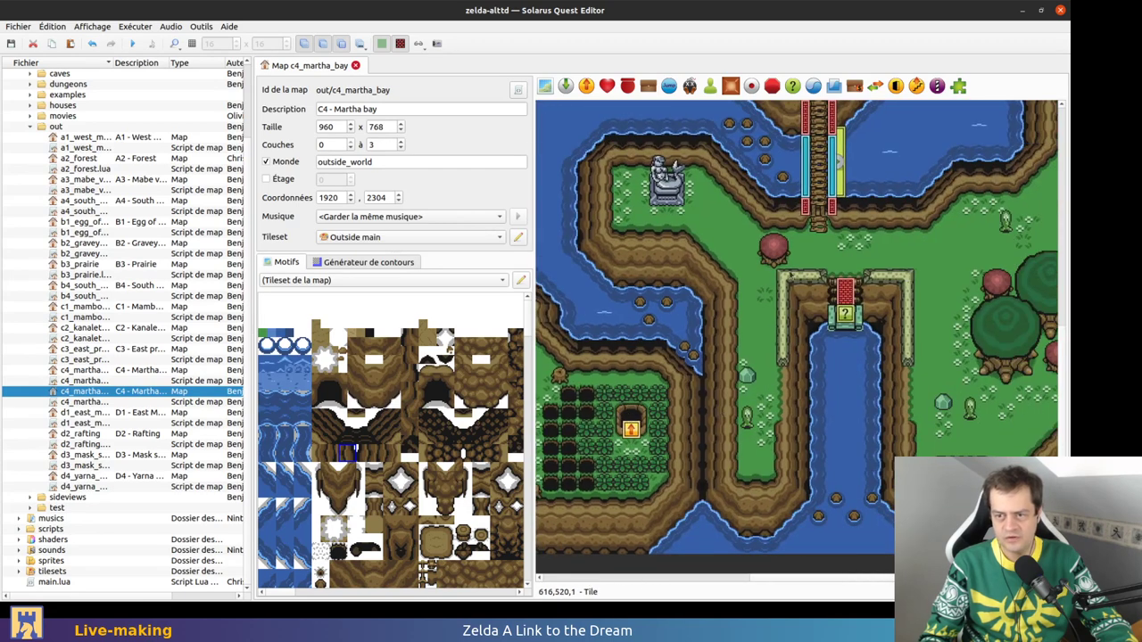
{"action": "middle_click_drag", "start_coordinate": [766, 384], "coordinate": [568, 448]}
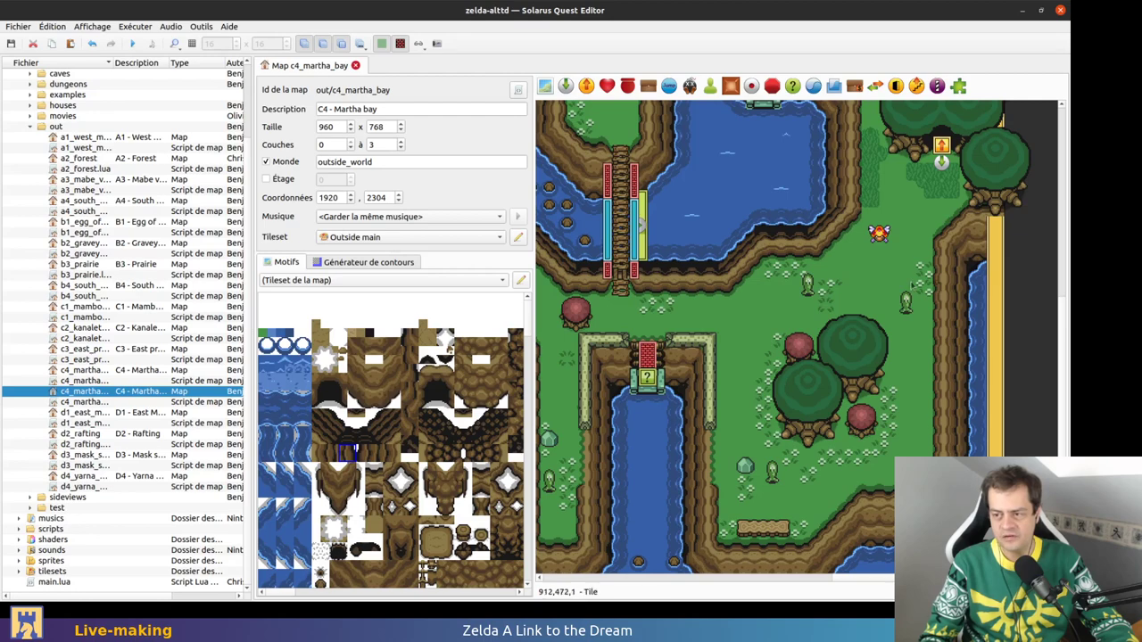
{"action": "scroll", "coordinate": [901, 455], "scroll_direction": "up", "scroll_amount": 5}
{"action": "scroll", "coordinate": [983, 152], "scroll_direction": "up", "scroll_amount": 1}
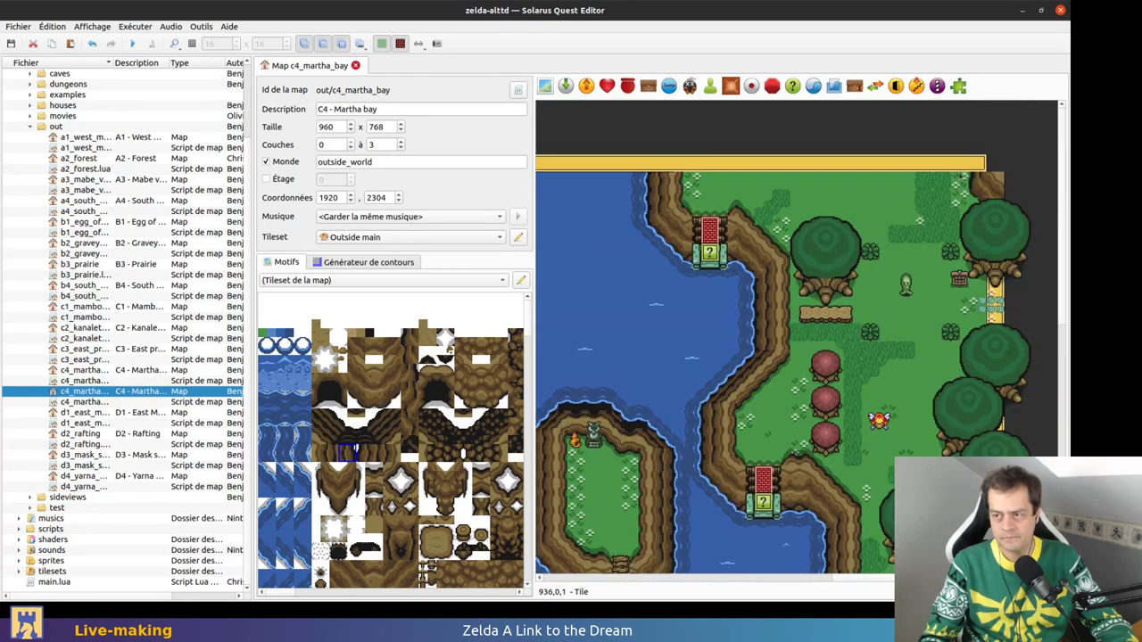
Try moving the small cliff tile in the map's northeast corner, and undo the move
{"action": "scroll", "coordinate": [986, 152], "scroll_direction": "up", "scroll_amount": 1, "text": "ctrl"}
{"action": "left_click_drag", "start_coordinate": [966, 226], "coordinate": [1017, 149]}
{"action": "key", "text": "ctrl+z"}
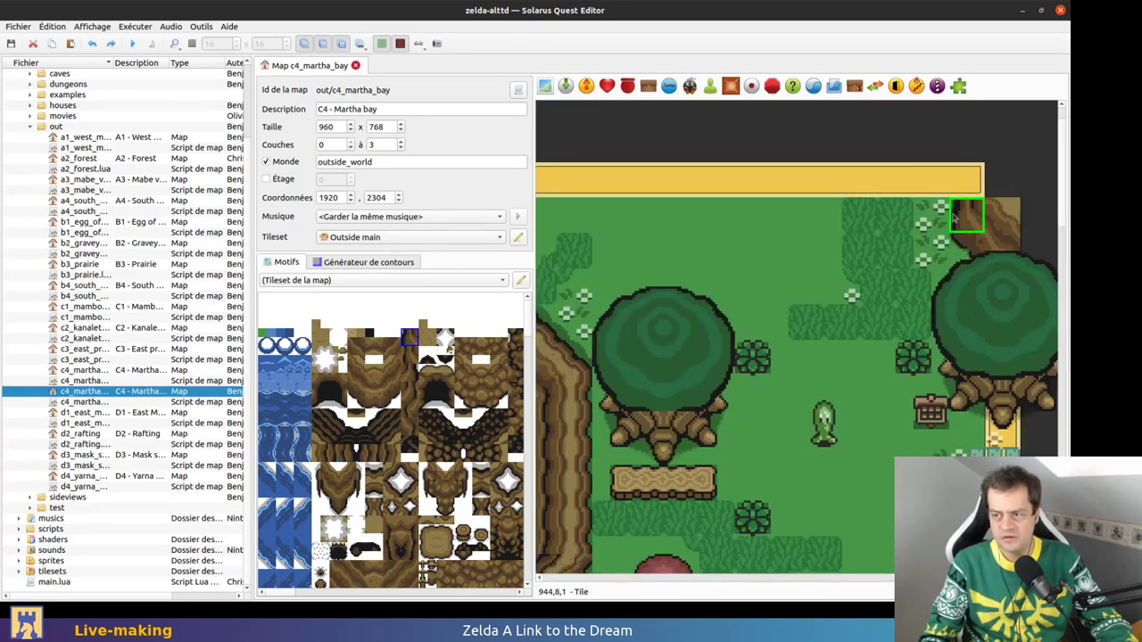
Nudge the shoreline tile on the water side of the western cliff, and select the open water beside it
{"action": "middle_click_drag", "start_coordinate": [817, 297], "coordinate": [966, 280]}
{"action": "scroll", "coordinate": [966, 279], "scroll_direction": "down", "scroll_amount": 1, "text": "ctrl"}
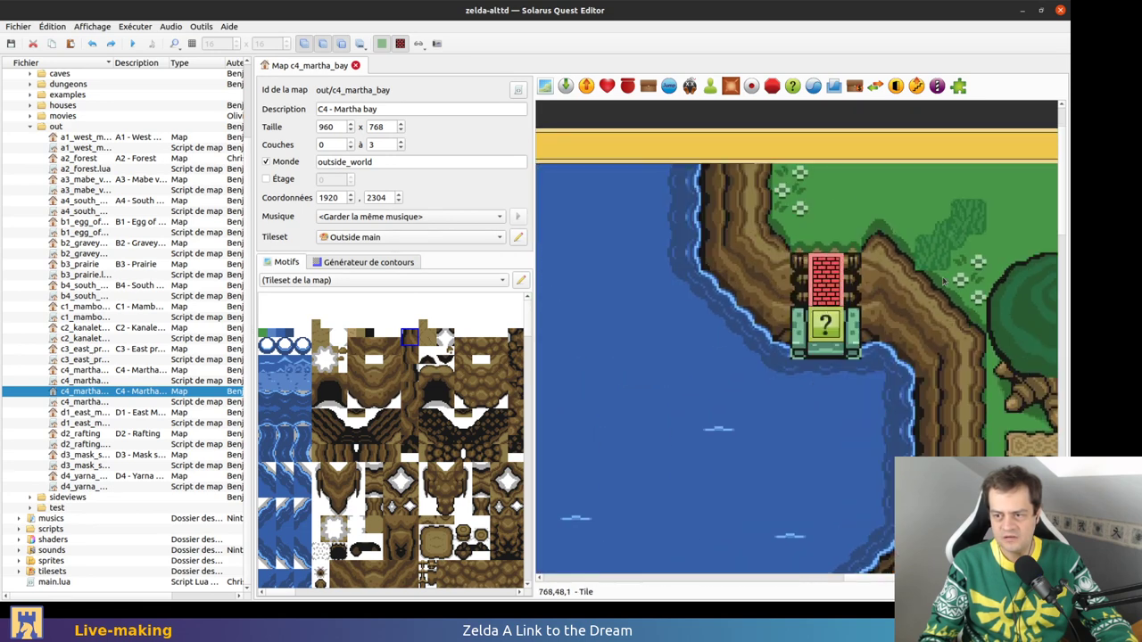
{"action": "scroll", "coordinate": [750, 260], "scroll_direction": "down", "scroll_amount": 1, "text": "ctrl"}
{"action": "scroll", "coordinate": [696, 205], "scroll_direction": "left", "scroll_amount": 3}
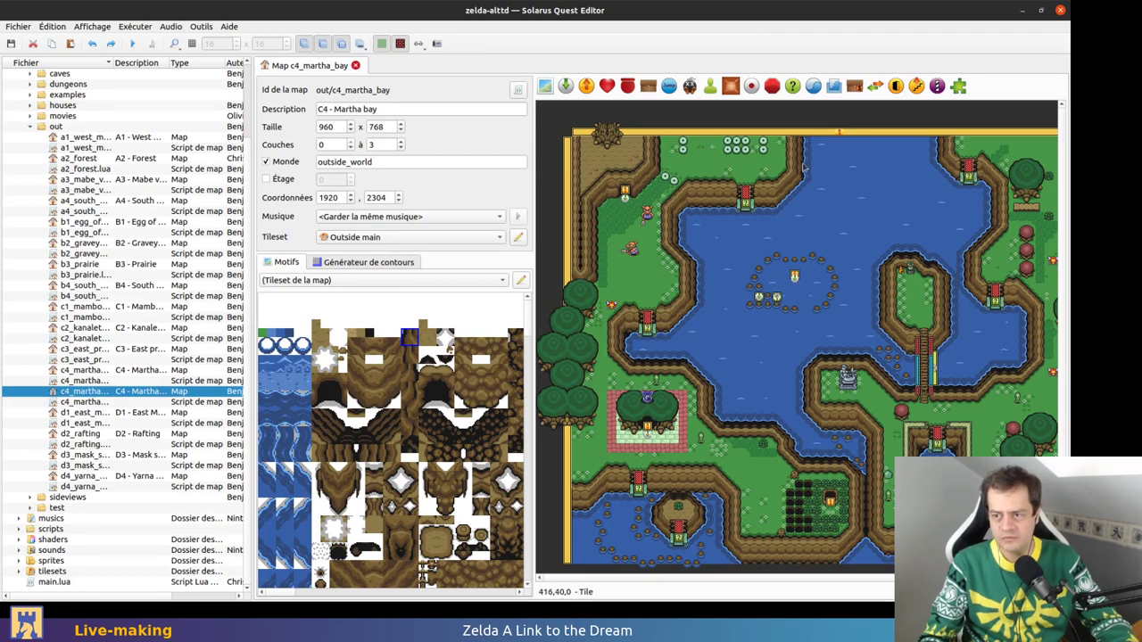
{"action": "scroll", "coordinate": [620, 278], "scroll_direction": "up", "scroll_amount": 1, "text": "ctrl"}
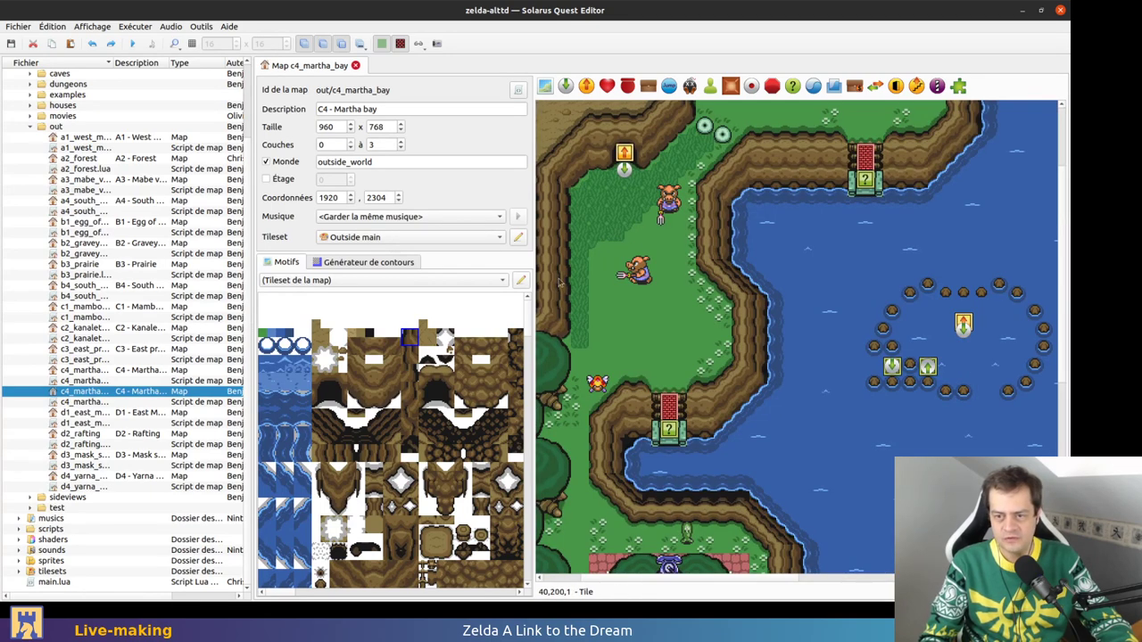
{"action": "scroll", "coordinate": [801, 401], "scroll_direction": "up", "scroll_amount": 3}
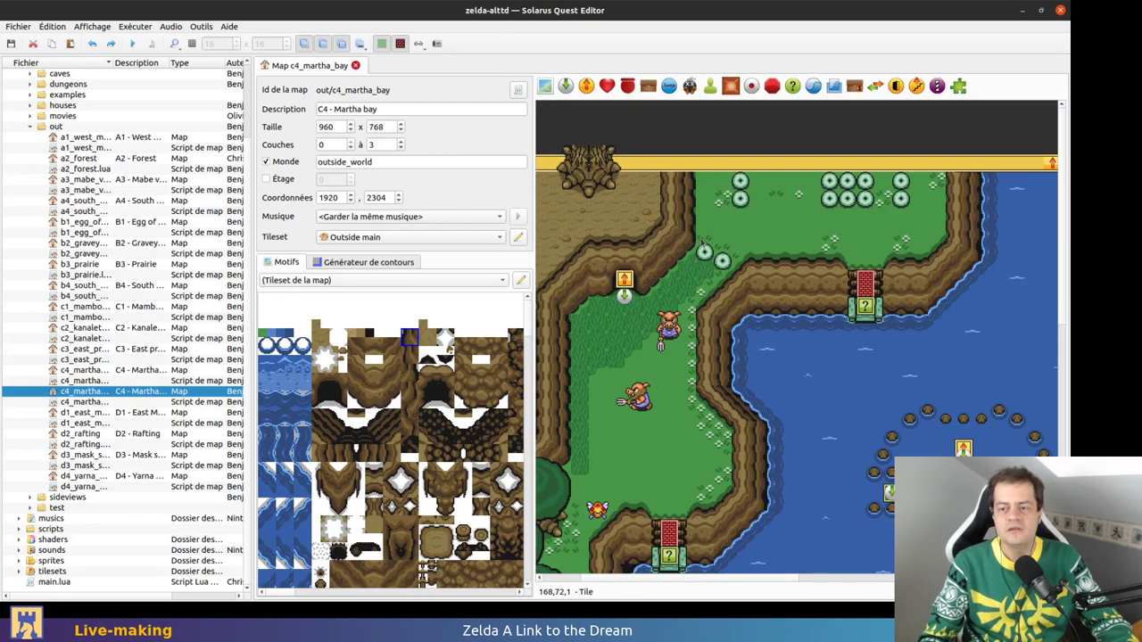
{"action": "scroll", "coordinate": [783, 470], "scroll_direction": "up", "scroll_amount": 1, "text": "ctrl"}
{"action": "left_click", "coordinate": [768, 469]}
{"action": "mouse_move", "coordinate": [768, 469]}
{"action": "left_mouse_down"}
{"action": "mouse_move", "coordinate": [792, 455]}
{"action": "mouse_move", "coordinate": [756, 462]}
{"action": "mouse_move", "coordinate": [775, 461]}
{"action": "left_mouse_up"}
{"action": "left_click", "coordinate": [866, 463]}
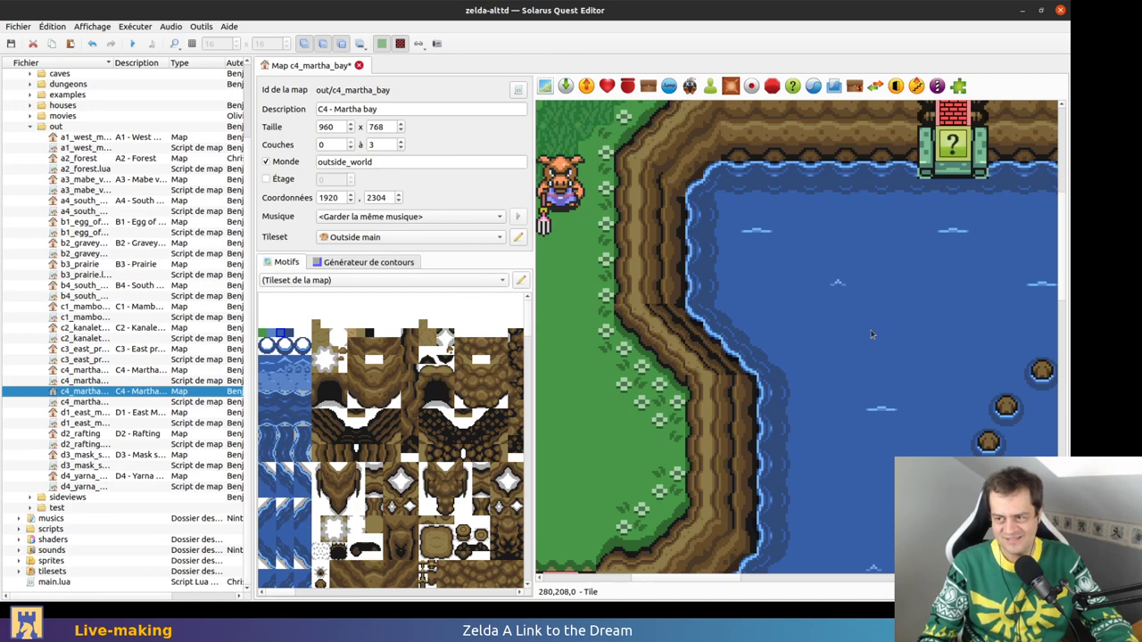
Examine the lake, the central island and the southeastern cliffs of the map
{"action": "scroll", "coordinate": [900, 323], "scroll_direction": "down", "scroll_amount": 1, "text": "ctrl"}
{"action": "middle_click_drag", "start_coordinate": [899, 323], "coordinate": [647, 309]}
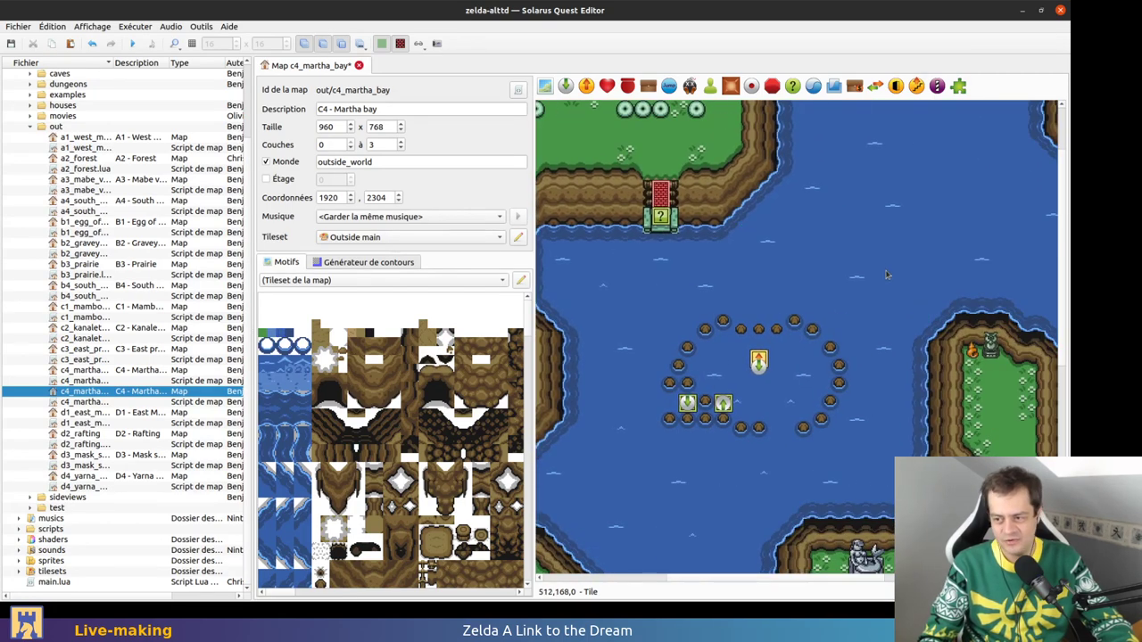
{"action": "middle_click_drag", "start_coordinate": [633, 236], "coordinate": [540, 207]}
{"action": "middle_click_drag", "start_coordinate": [968, 361], "coordinate": [663, 295]}
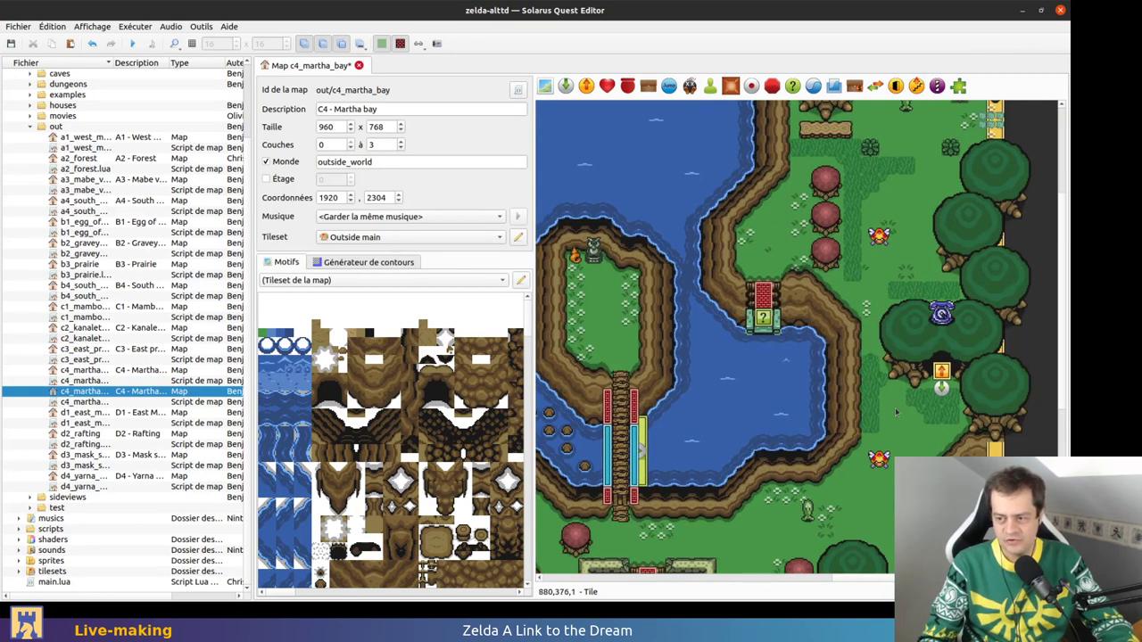
{"action": "scroll", "coordinate": [986, 350], "scroll_direction": "down", "scroll_amount": 3}
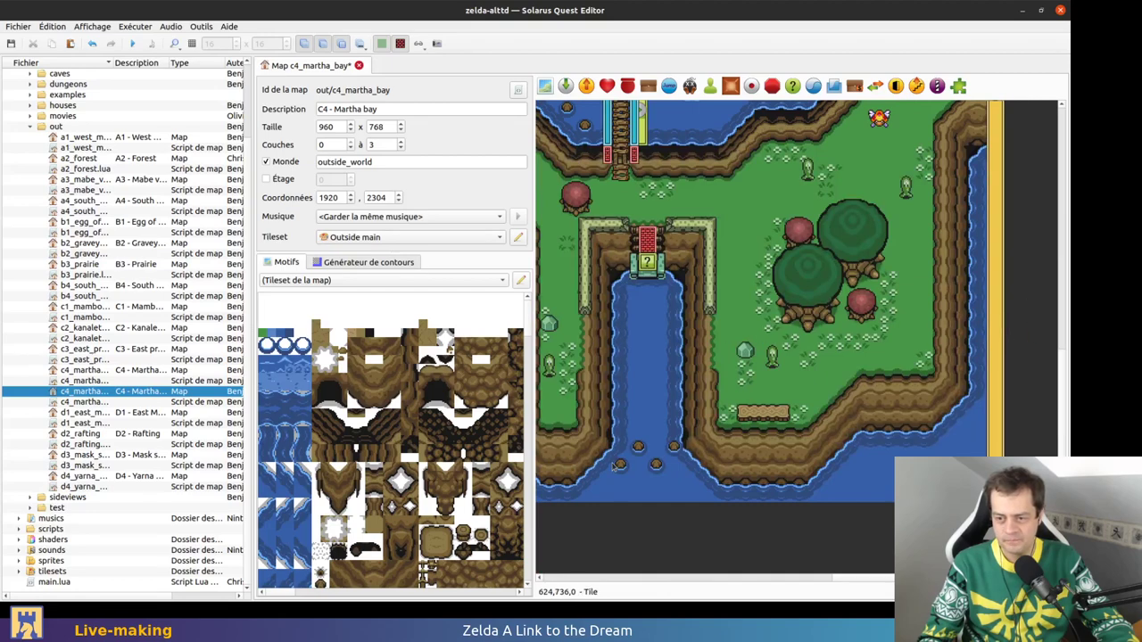
Pull out the small cliff-edge tile on the east side of the northwest plateau, resize it, and place it back against the cliff
{"action": "middle_click_drag", "start_coordinate": [606, 461], "coordinate": [969, 446]}
{"action": "middle_click_drag", "start_coordinate": [664, 371], "coordinate": [974, 365]}
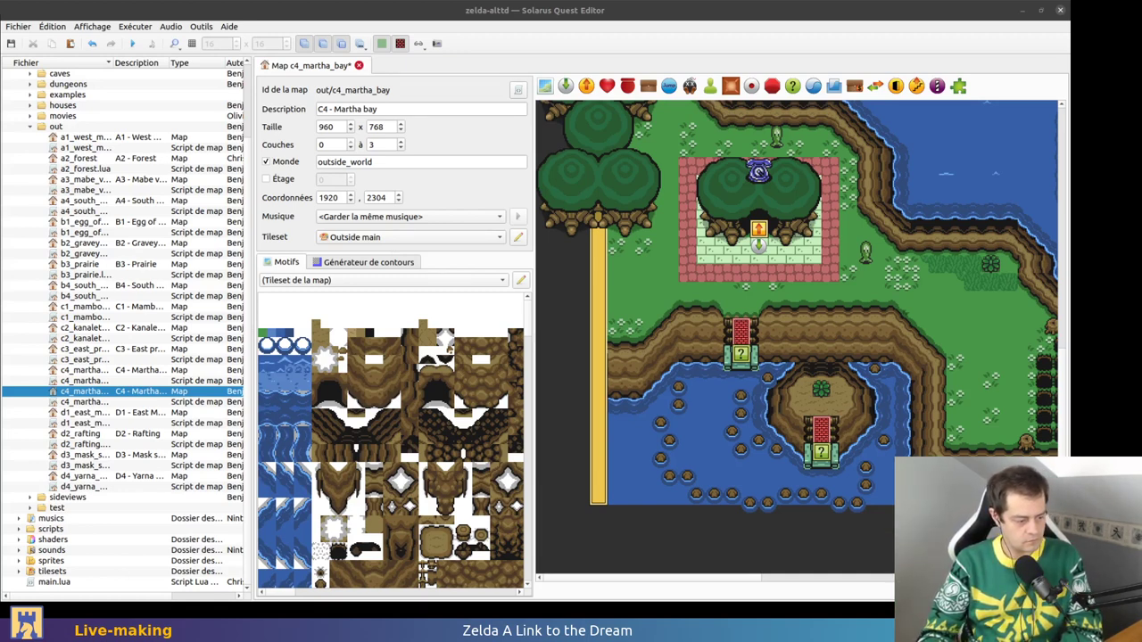
{"action": "scroll", "coordinate": [684, 321], "scroll_direction": "up", "scroll_amount": 5}
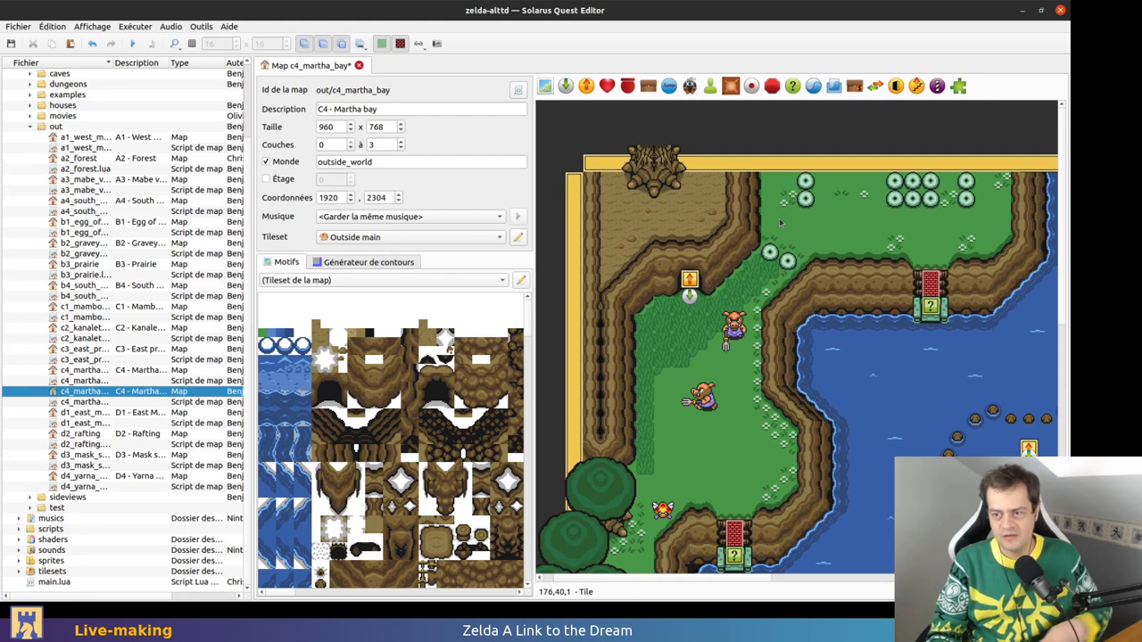
{"action": "scroll", "coordinate": [765, 226], "scroll_direction": "up", "scroll_amount": 1, "text": "ctrl"}
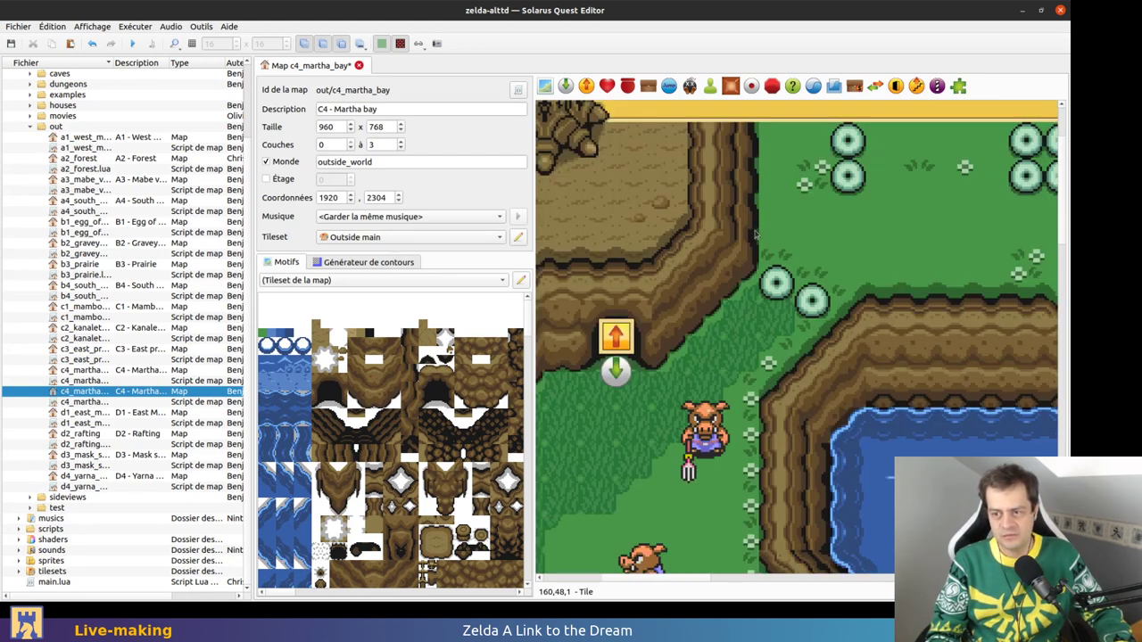
{"action": "left_click_drag", "start_coordinate": [755, 243], "coordinate": [847, 240]}
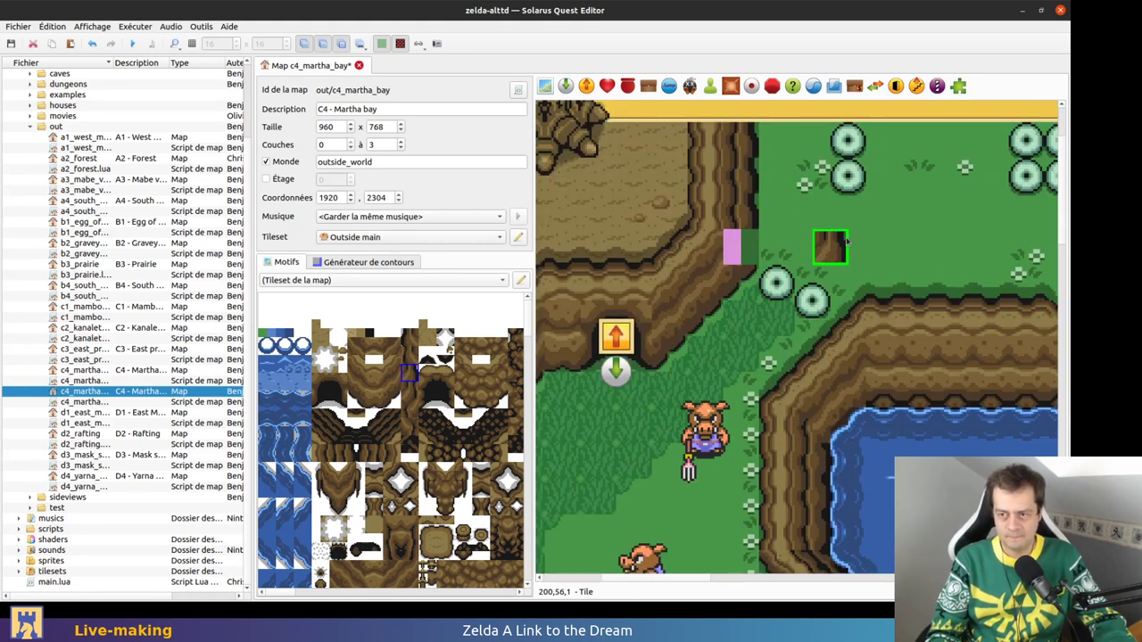
{"action": "left_click", "coordinate": [753, 246]}
{"action": "key", "text": "r"}
{"action": "left_click", "coordinate": [755, 226]}
{"action": "left_click_drag", "start_coordinate": [828, 245], "coordinate": [739, 242]}
Try deleting the tile beside the northwest plateau's cliff, undo the deletion, and save the c4_martha_bay map
{"action": "left_click", "coordinate": [771, 256]}
{"action": "key", "text": "Delete"}
{"action": "key", "text": "ctrl+z"}
{"action": "left_click", "coordinate": [784, 253]}
{"action": "key", "text": "ctrl+s"}
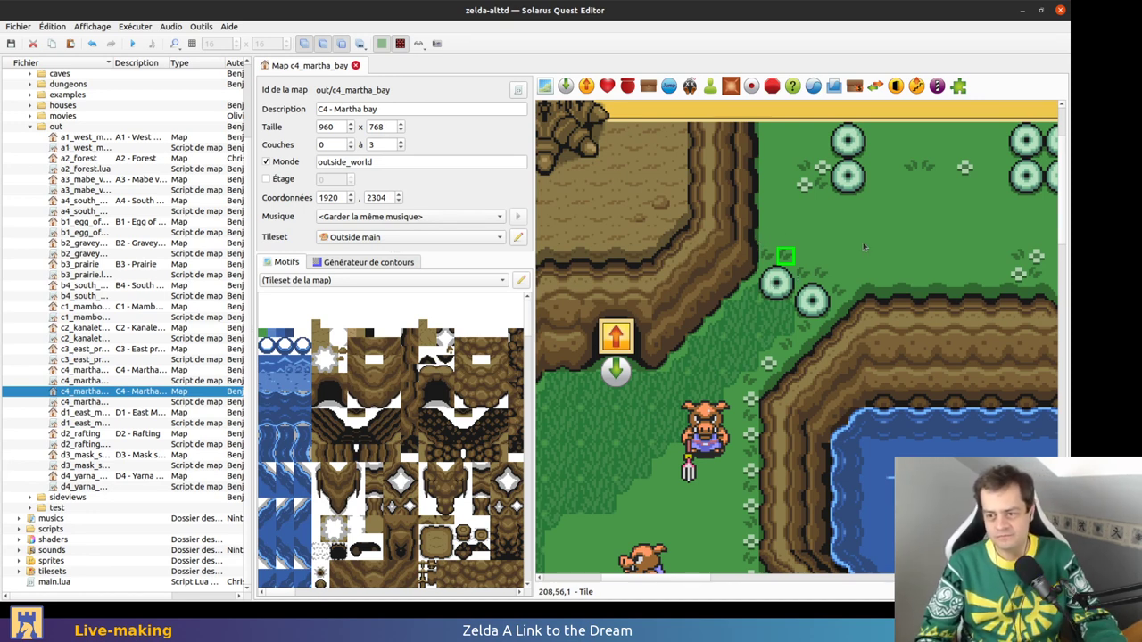
Examine the saved map's cliffs and shorelines from the northern lake across the eastern side to the southwestern bay
{"action": "scroll", "coordinate": [896, 259], "scroll_direction": "right", "scroll_amount": 5}
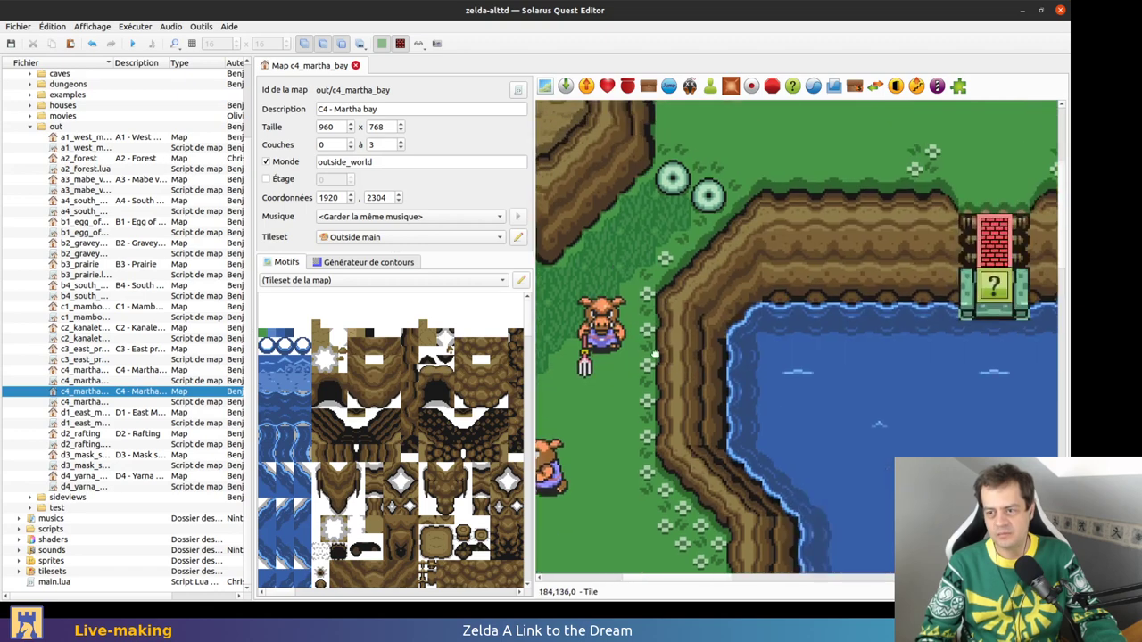
{"action": "scroll", "coordinate": [785, 380], "scroll_direction": "down", "scroll_amount": 1, "text": "ctrl"}
{"action": "scroll", "coordinate": [781, 381], "scroll_direction": "down", "scroll_amount": 3}
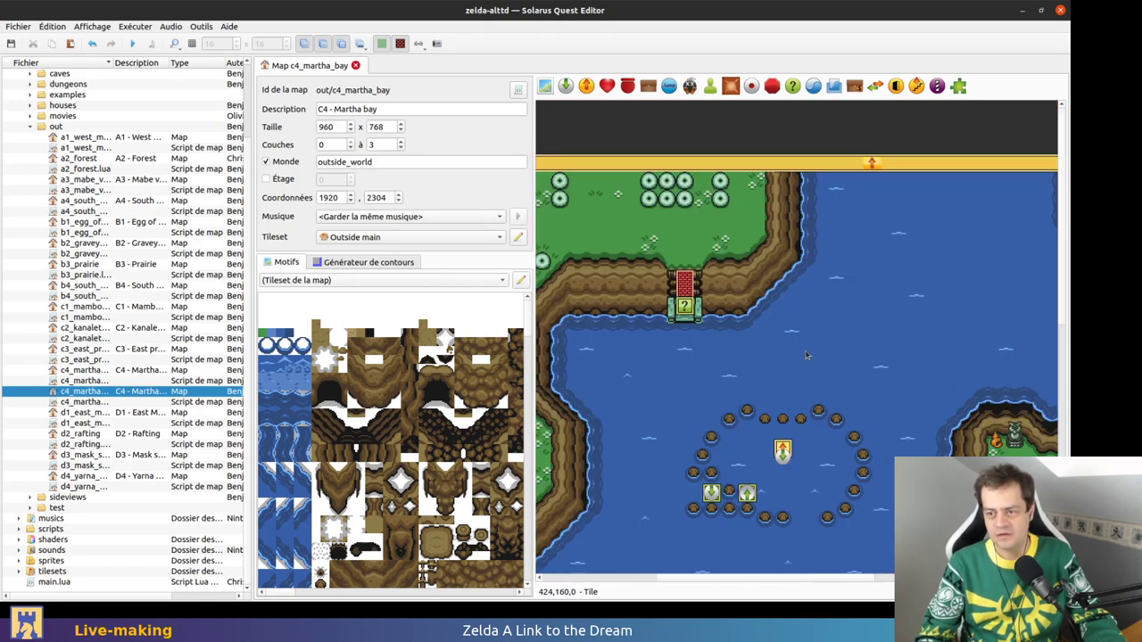
{"action": "scroll", "coordinate": [836, 387], "scroll_direction": "right", "scroll_amount": 10}
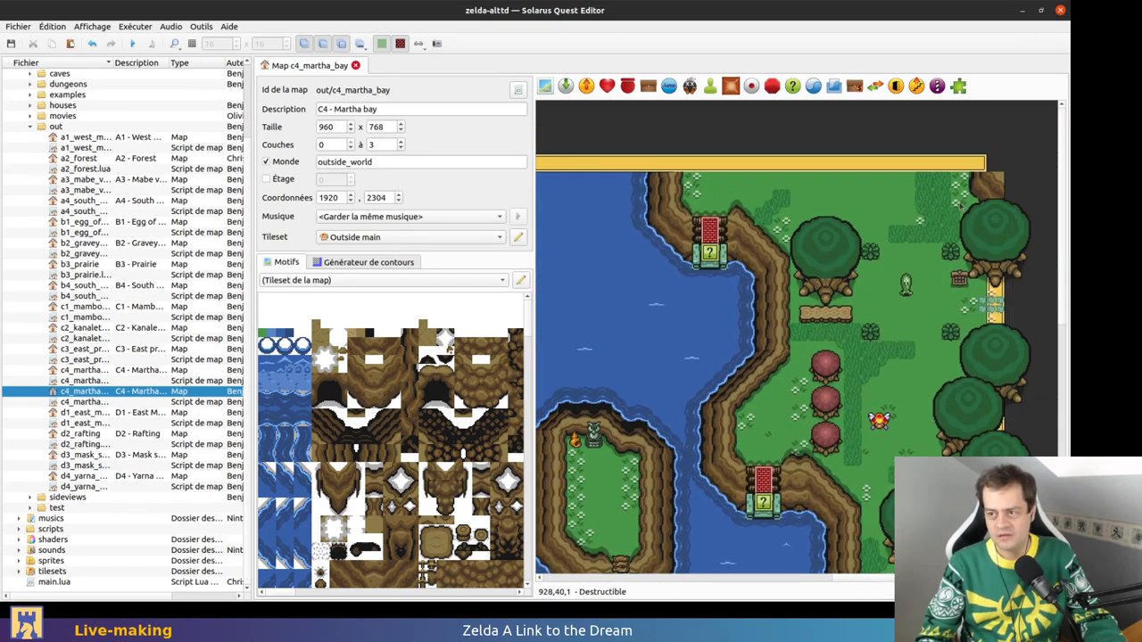
{"action": "scroll", "coordinate": [828, 397], "scroll_direction": "down", "scroll_amount": 5}
{"action": "scroll", "coordinate": [847, 428], "scroll_direction": "left", "scroll_amount": 5}
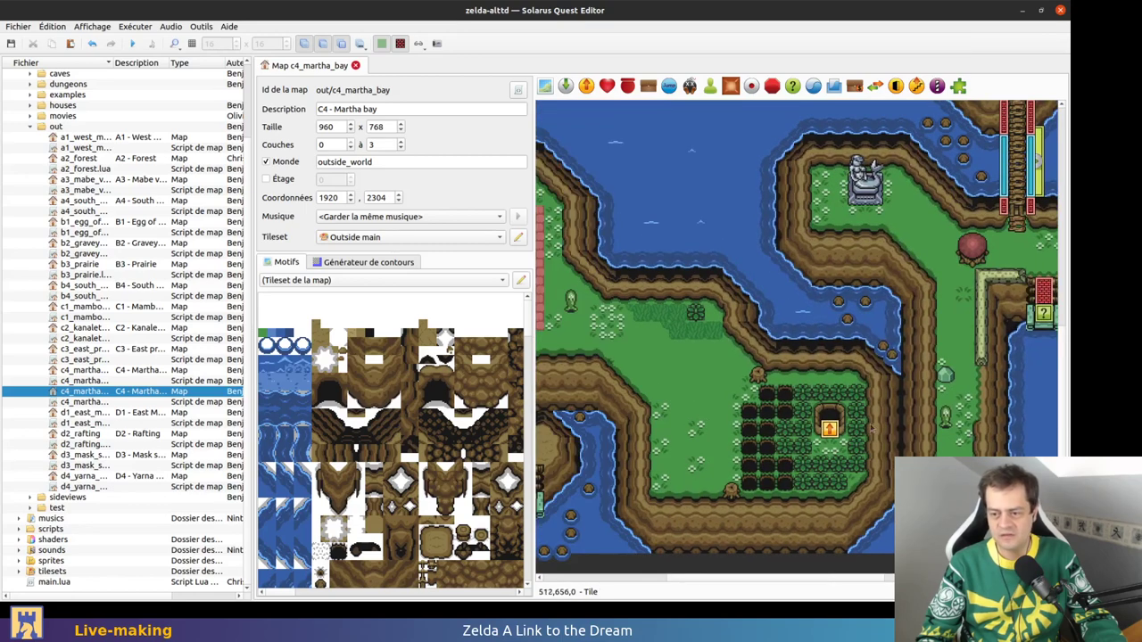
{"action": "scroll", "coordinate": [878, 473], "scroll_direction": "left", "scroll_amount": 1}
{"action": "scroll", "coordinate": [852, 474], "scroll_direction": "left", "scroll_amount": 5}
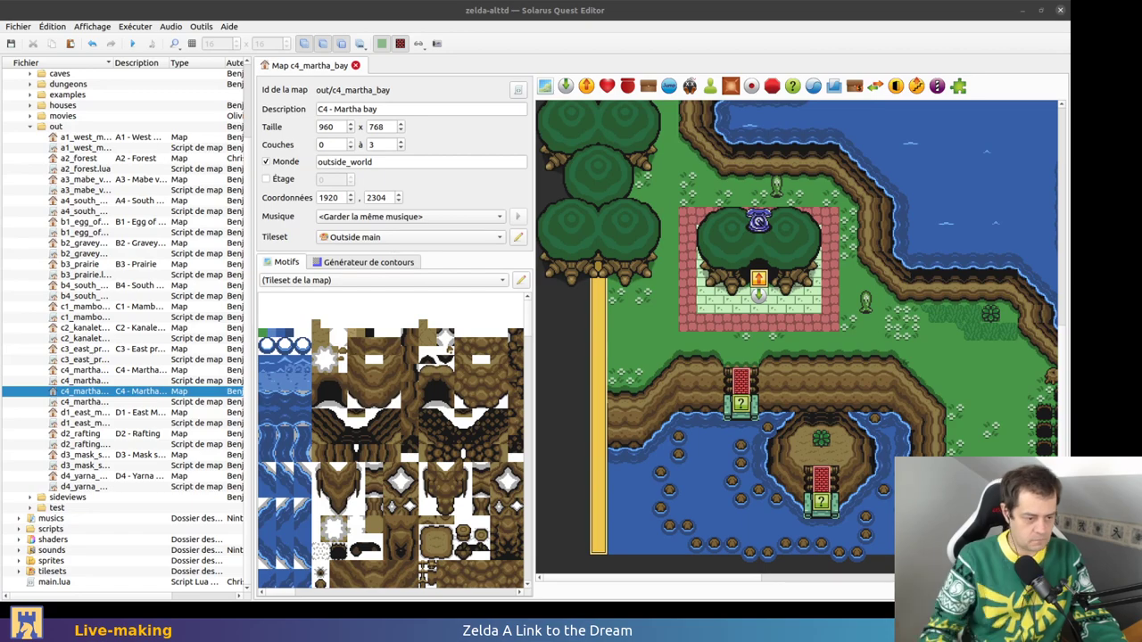
Switch to the terminal and amend the last commit with the changes in maps, keeping the message "Fix shadow"
{"action": "key", "text": "alt+Tab"}
{"action": "type", "text": "git commit --am"}
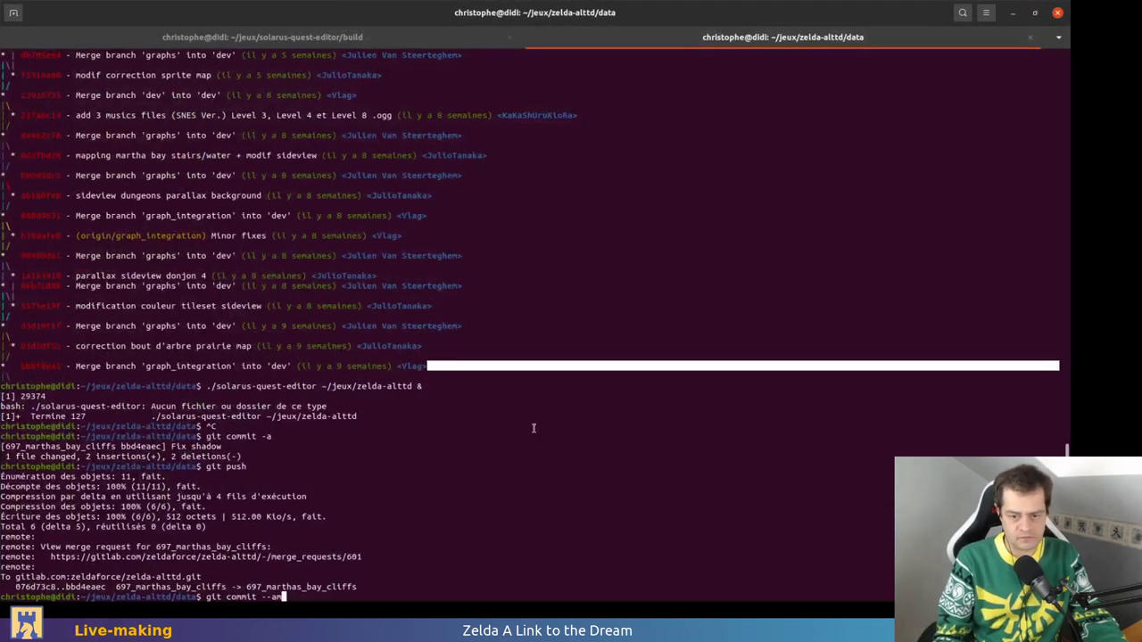
{"action": "type", "text": "end ma"}
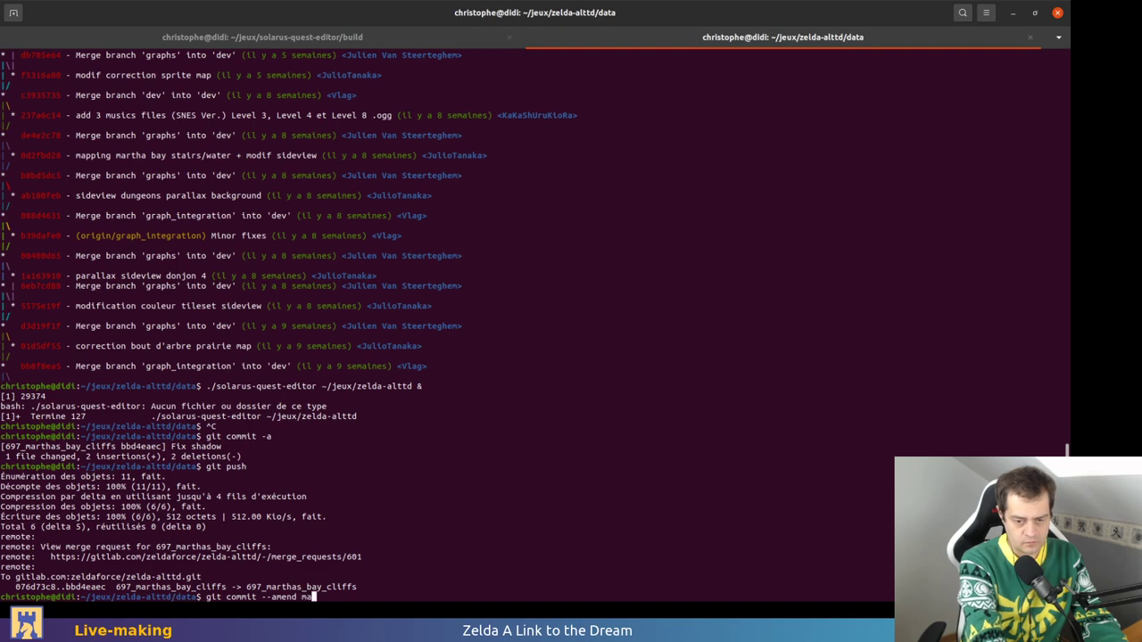
{"action": "key", "text": "Return"}
{"action": "type", "text": ":wq"}
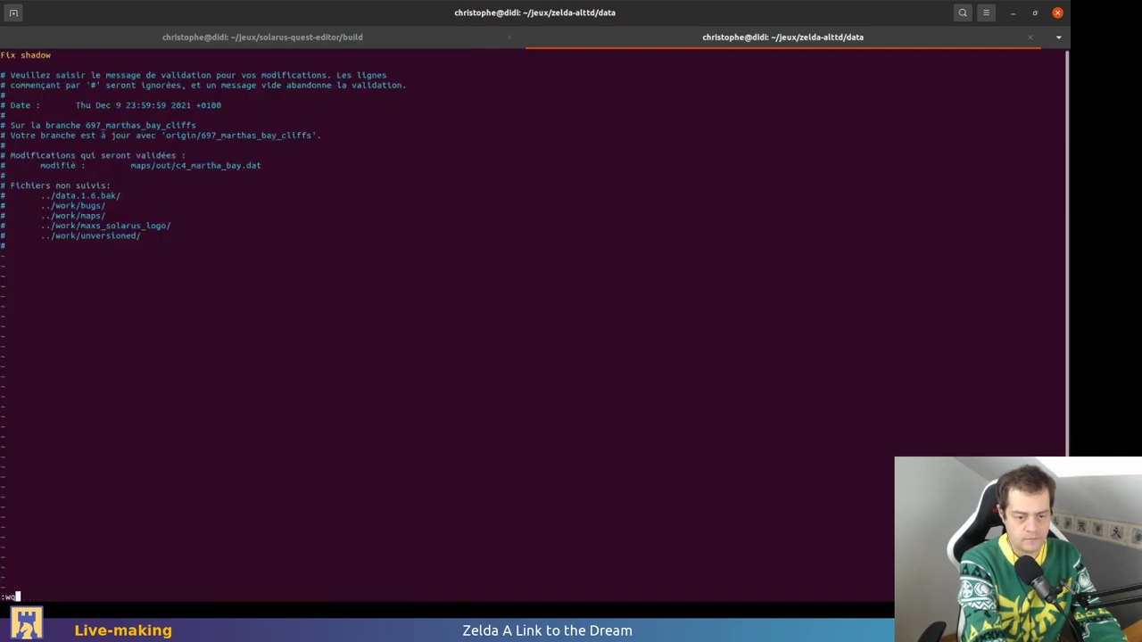
{"action": "key", "text": "Return"}
Rebase interactively onto dev, marking the "Fix shadow" commit as fixup of "Fix new Martha's bay cliffs"
{"action": "type", "text": "git rebase -i "}
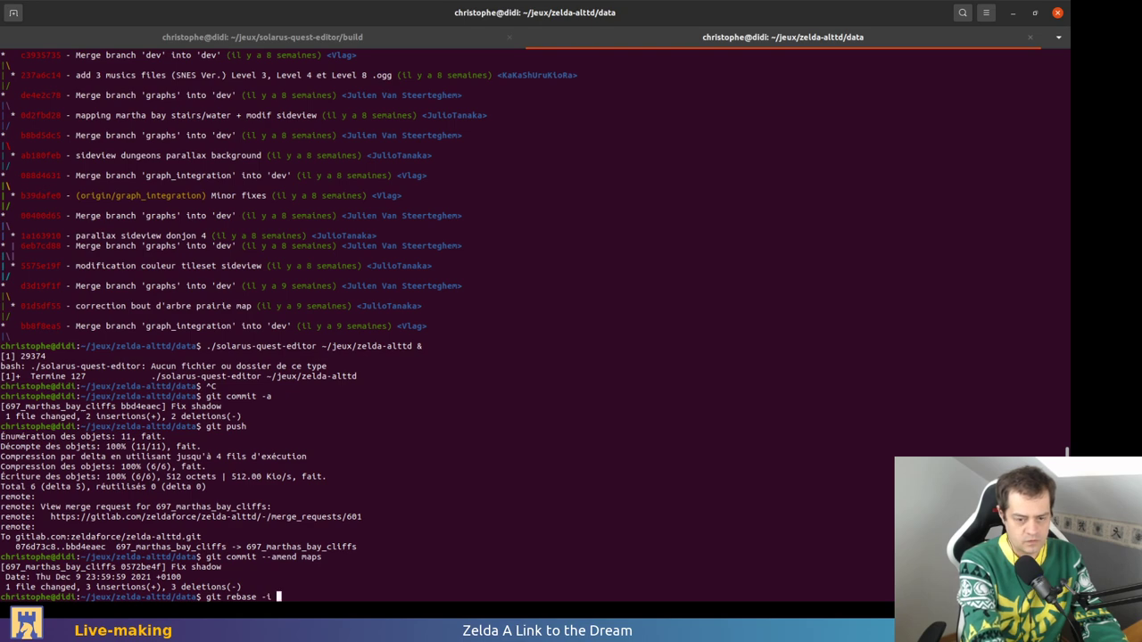
{"action": "type", "text": "dev"}
{"action": "key", "text": "Return"}
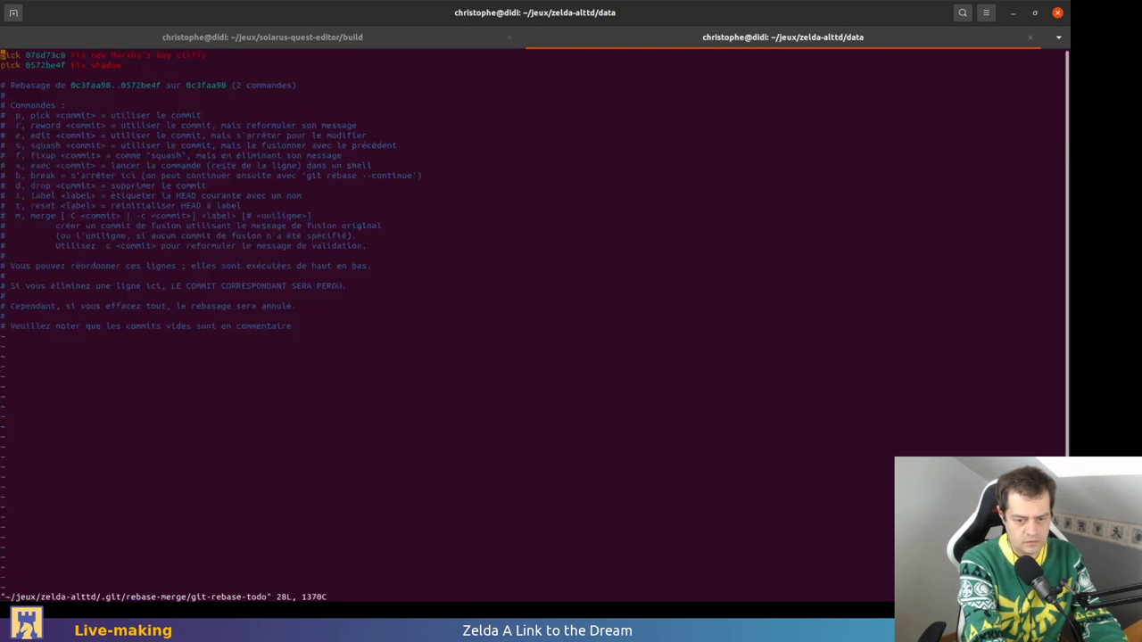
{"action": "type", "text": "fix"}
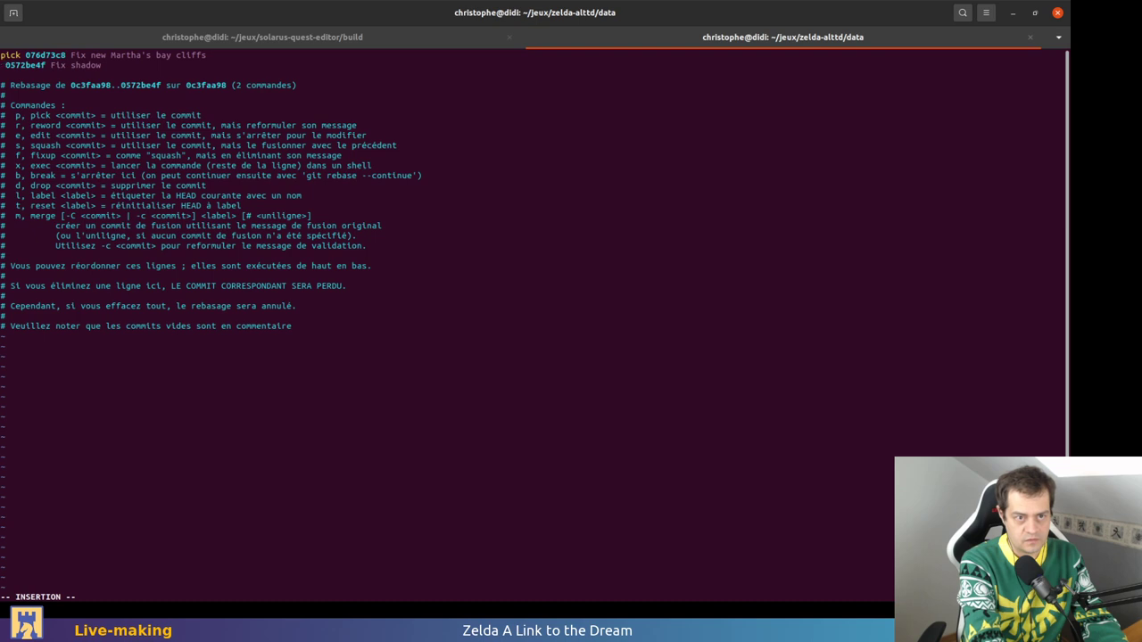
{"action": "type", "text": "up"}
{"action": "key", "text": "Escape"}
{"action": "type", "text": ":wq"}
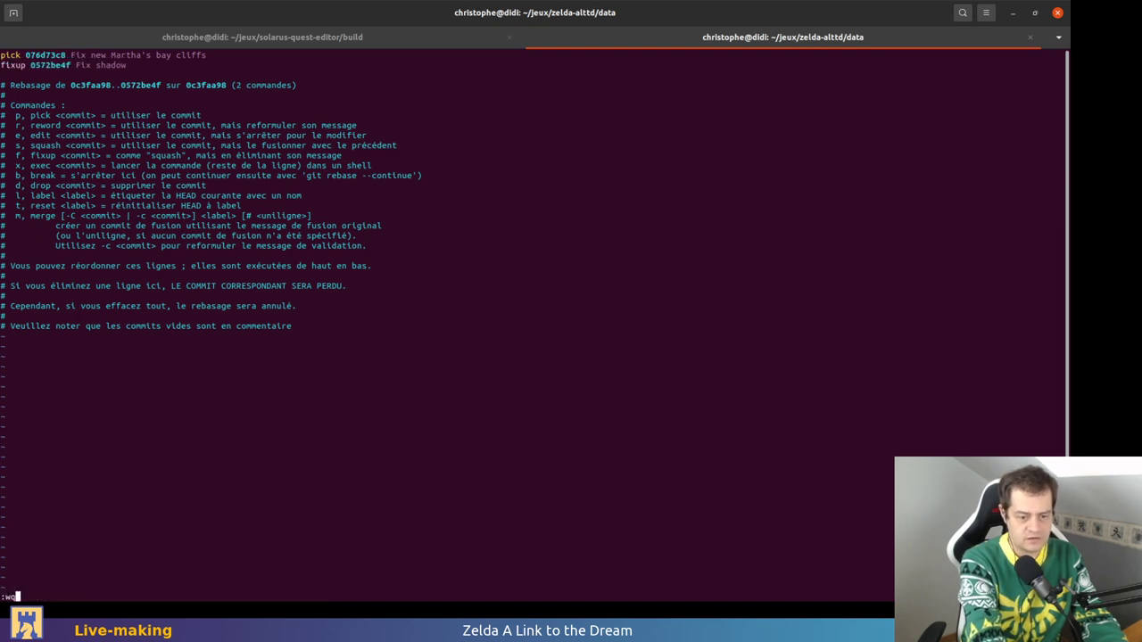
{"action": "key", "text": "Return"}
Show the commit history with git lg, check the newest commit on the branch, and leave the log
{"action": "type", "text": "git lg"}
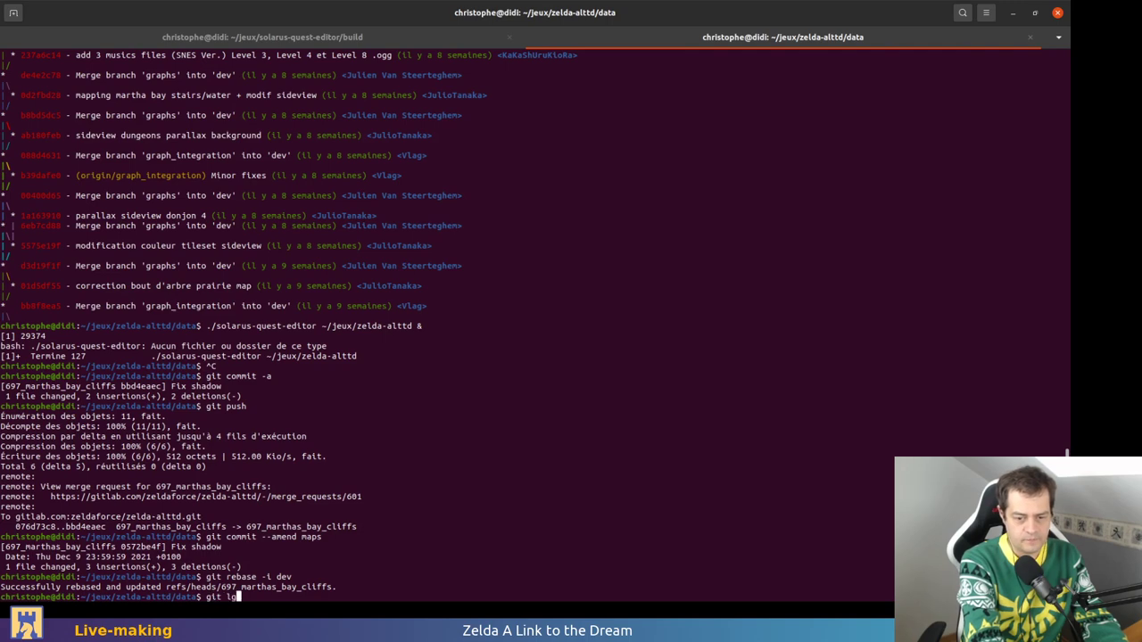
{"action": "key", "text": "Return"}
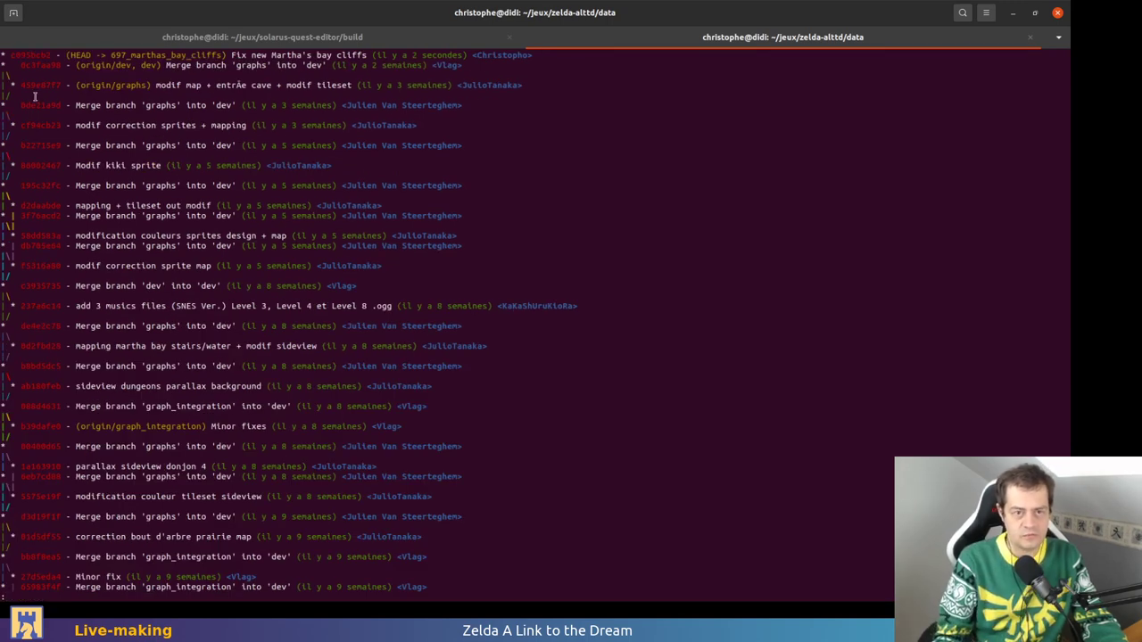
{"action": "double_click", "coordinate": [132, 55]}
{"action": "triple_click", "coordinate": [132, 55]}
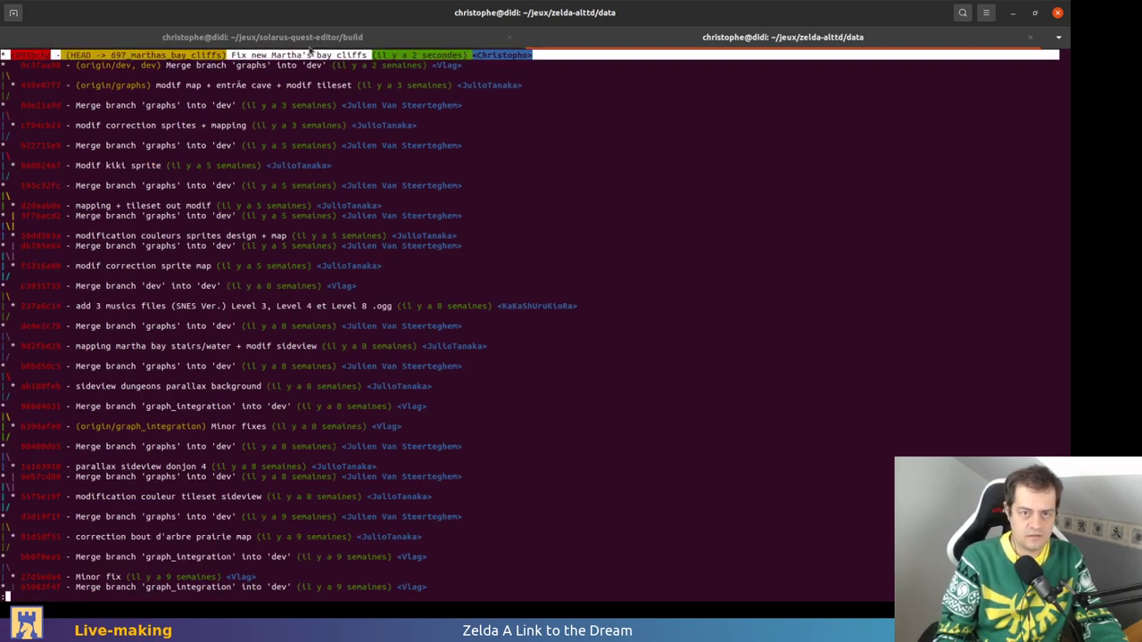
{"action": "left_click", "coordinate": [316, 54]}
{"action": "type", "text": "q"}
Force-push the 697_marthas_bay_cliffs branch to origin
{"action": "type", "text": "git pus"}
{"action": "type", "text": "h -f or"}
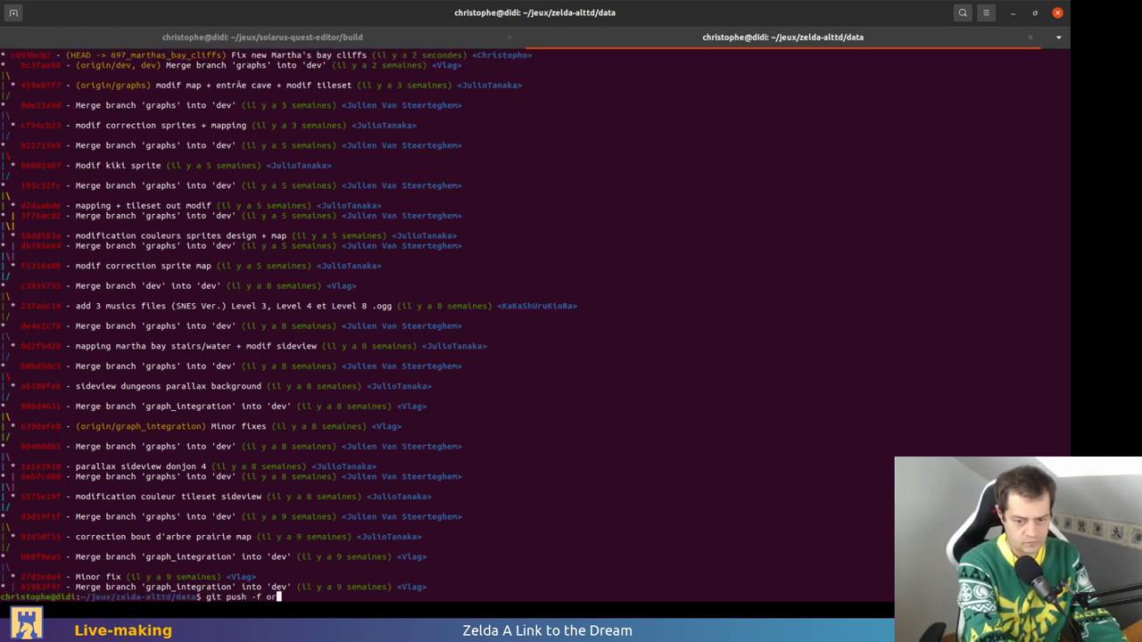
{"action": "type", "text": "igin 697"}
{"action": "key", "text": "Tab"}
{"action": "key", "text": "Return"}
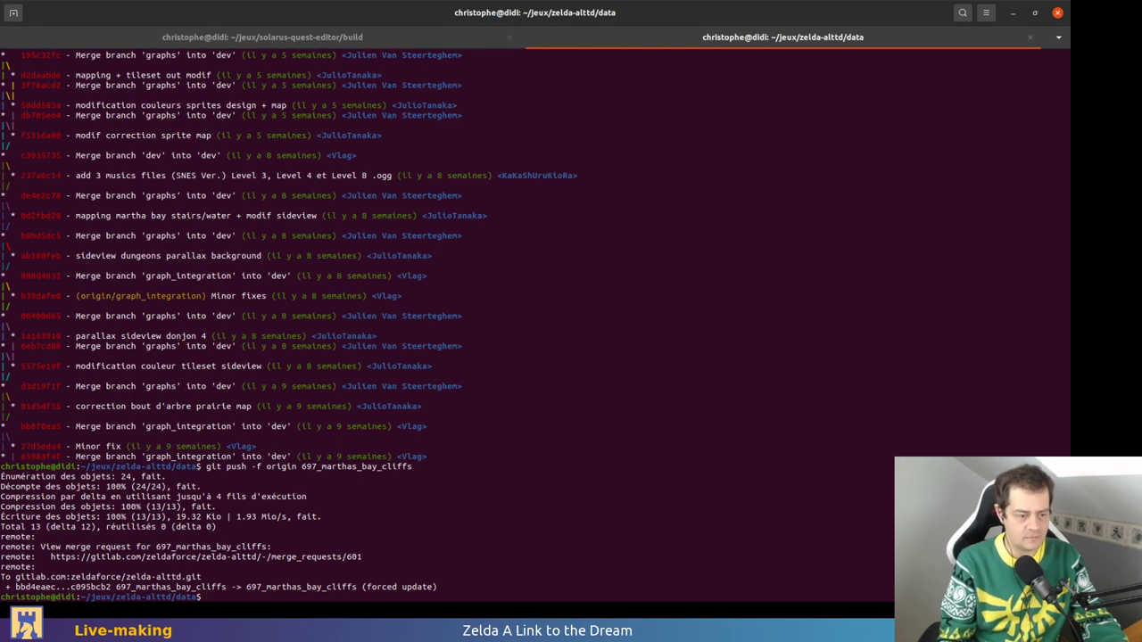
Switch back to Solarus Quest Editor and examine the lake, the central island with its bridge, and the eastern cliffs of c4_martha_bay
{"action": "key", "text": "alt+Tab"}
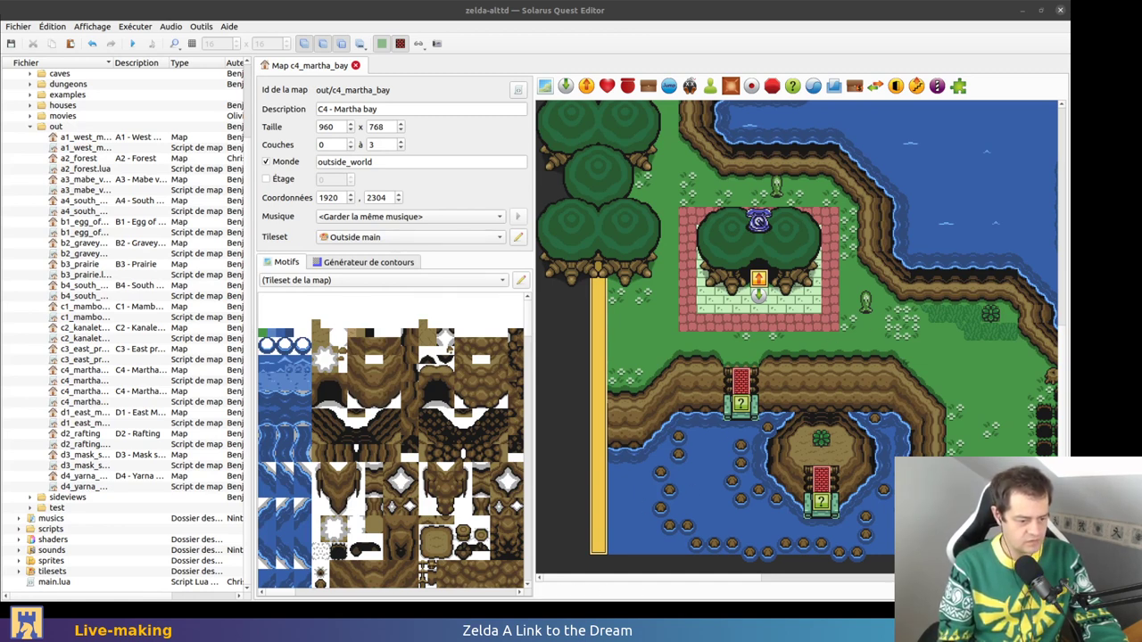
{"action": "middle_click_drag", "start_coordinate": [1028, 274], "coordinate": [935, 308]}
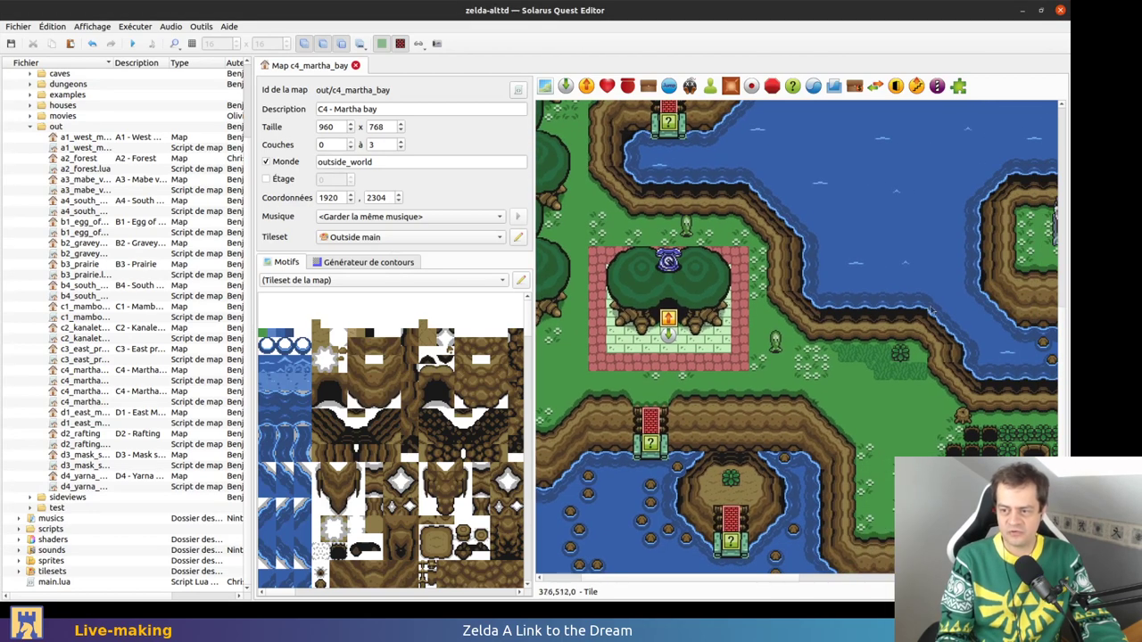
{"action": "middle_click_drag", "start_coordinate": [997, 259], "coordinate": [788, 434]}
{"action": "middle_click_drag", "start_coordinate": [1006, 228], "coordinate": [620, 253]}
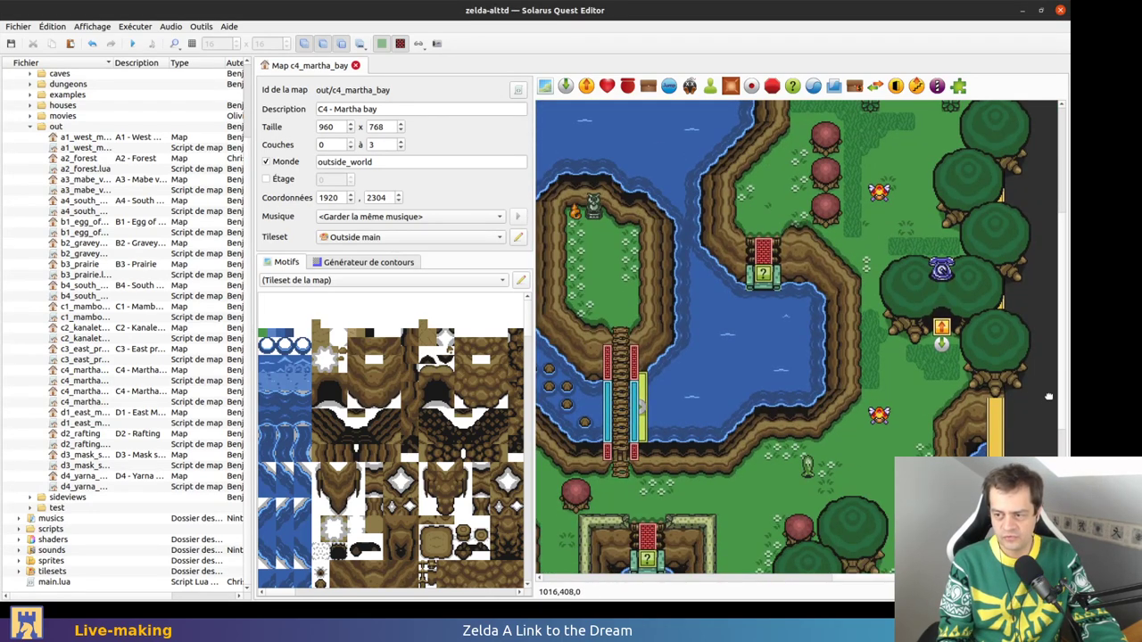
{"action": "scroll", "coordinate": [1049, 396], "scroll_direction": "up", "scroll_amount": 1}
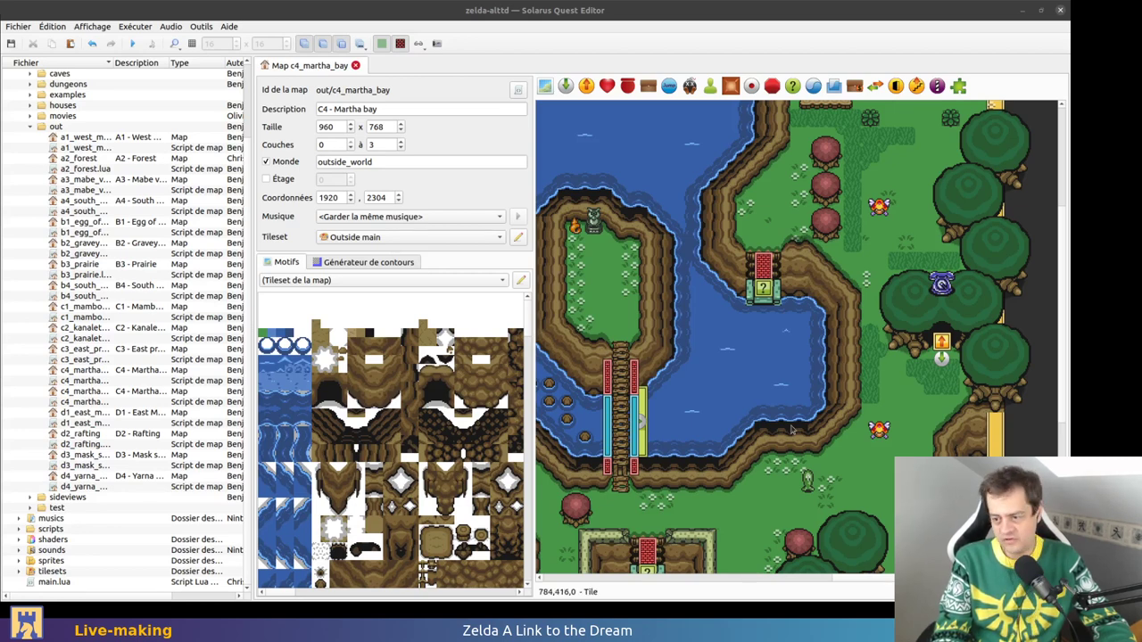
{"action": "middle_click_drag", "start_coordinate": [792, 427], "coordinate": [888, 448]}
{"action": "middle_click_drag", "start_coordinate": [766, 459], "coordinate": [807, 462]}
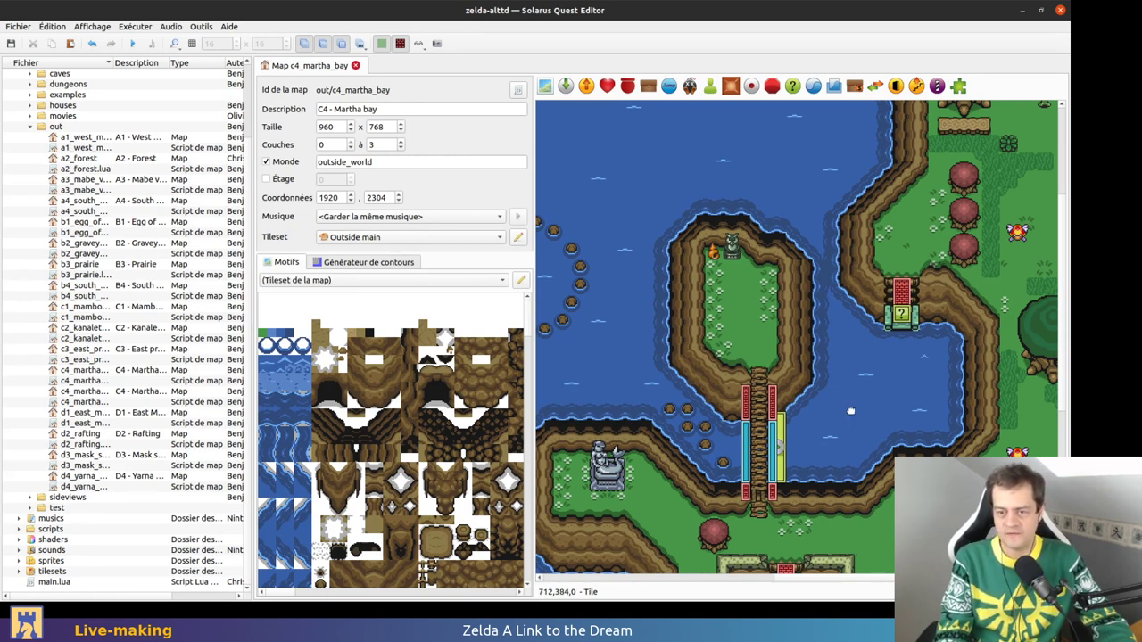
{"action": "middle_click_drag", "start_coordinate": [855, 416], "coordinate": [983, 416]}
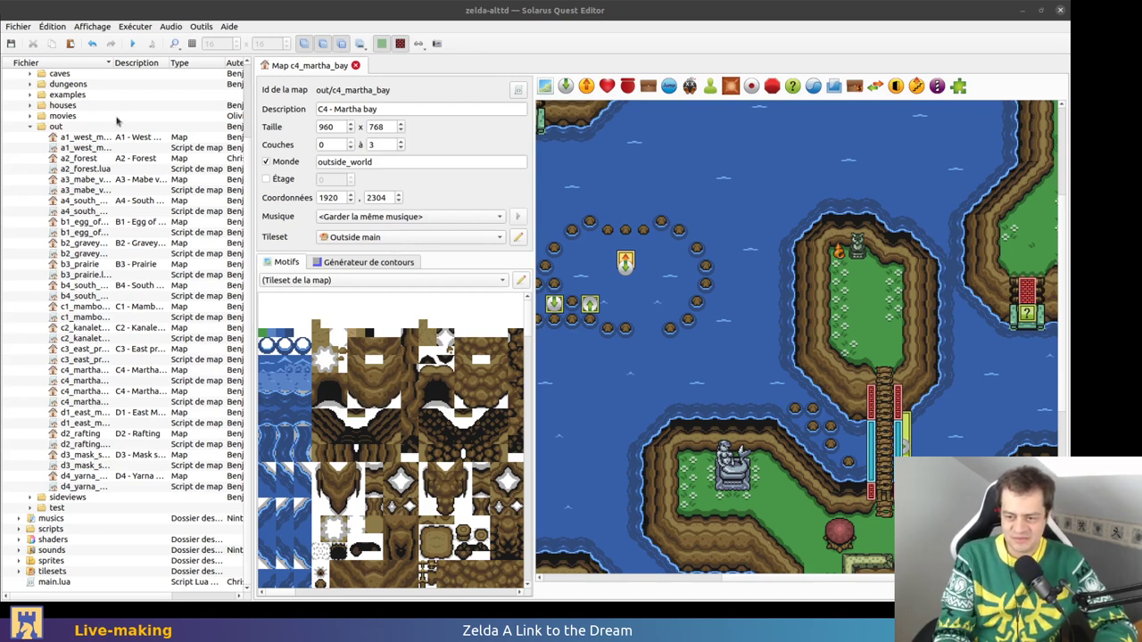
{"action": "middle_click_drag", "start_coordinate": [689, 428], "coordinate": [761, 430]}
{"action": "middle_click_drag", "start_coordinate": [895, 484], "coordinate": [786, 453]}
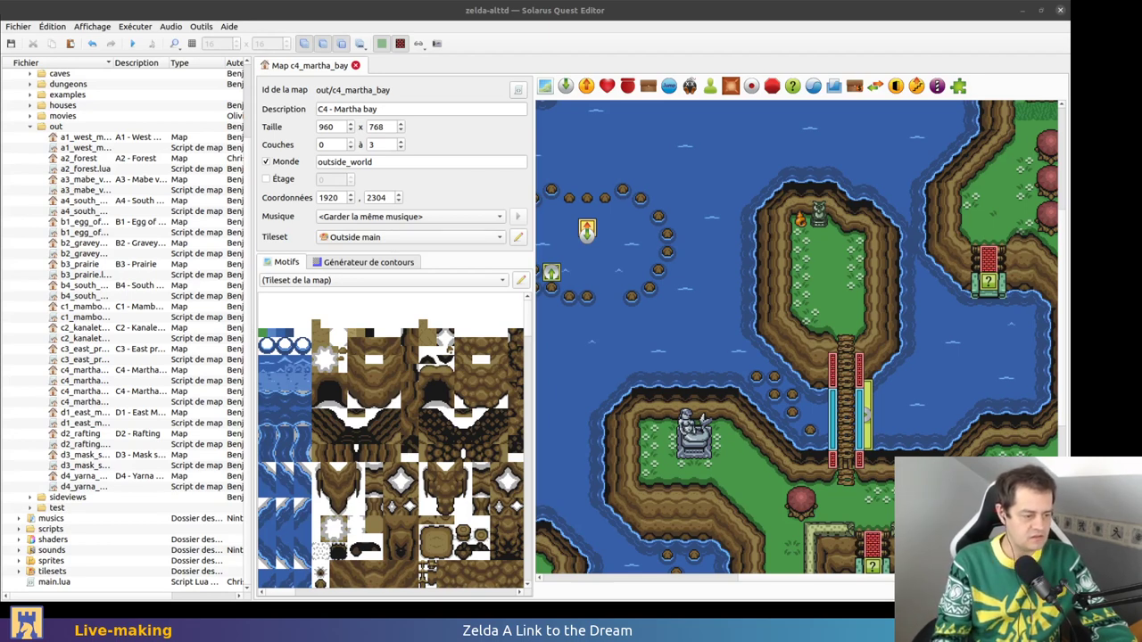
Switch to the Solarus Games Development board in GitLab and read through the issues in the To Do list
{"action": "left_click_drag", "start_coordinate": [375, 31], "coordinate": [375, 4]}
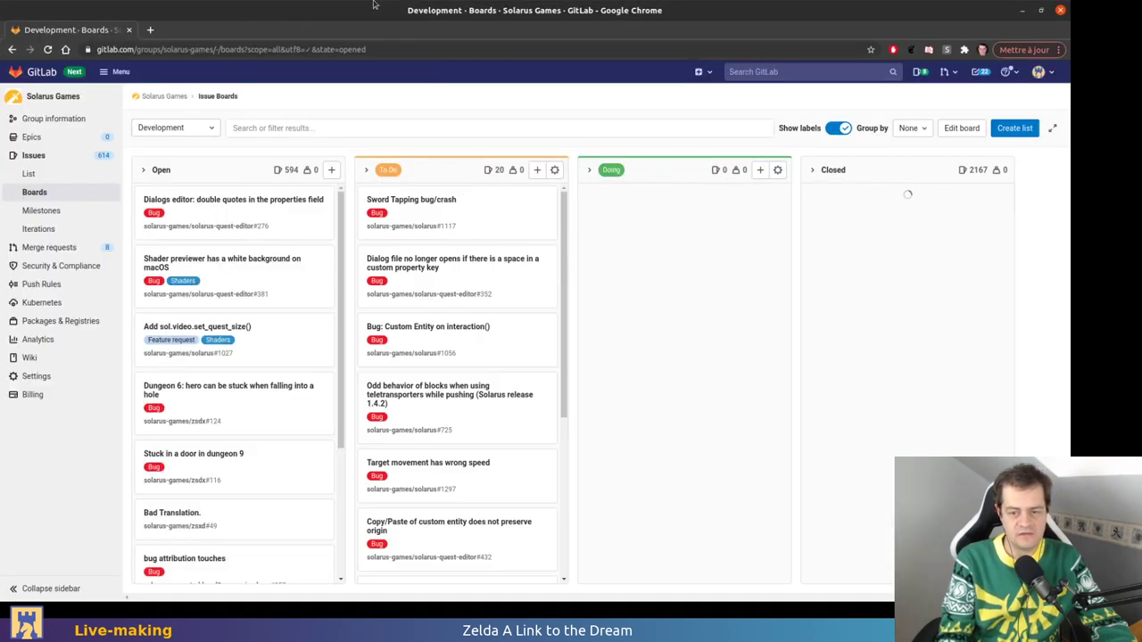
{"action": "left_click_drag", "start_coordinate": [562, 229], "coordinate": [575, 451]}
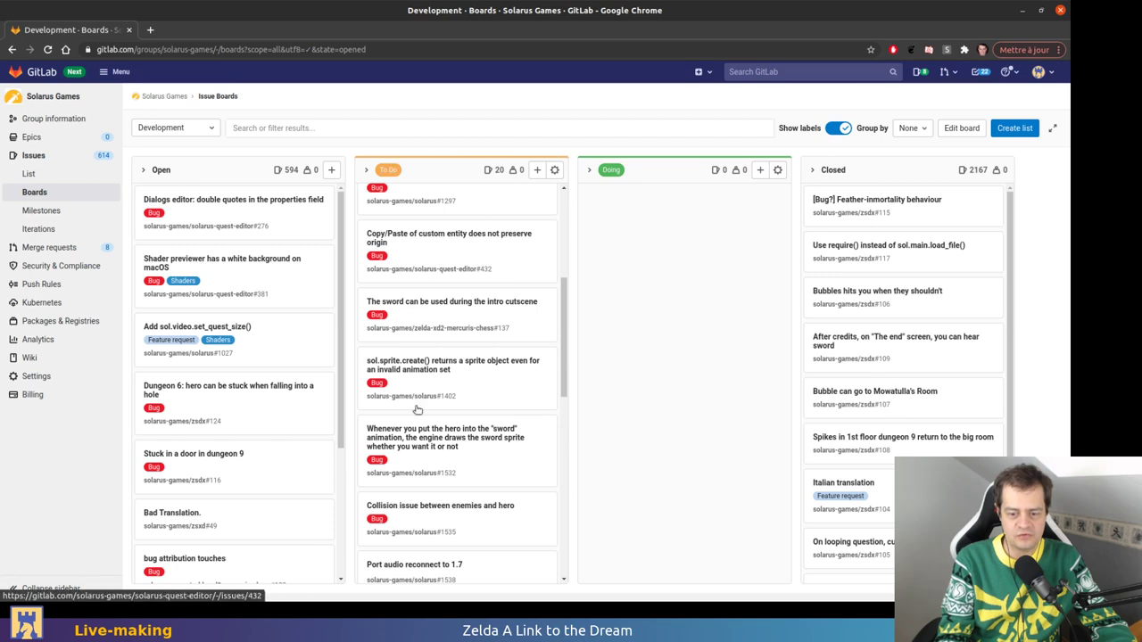
{"action": "scroll", "coordinate": [539, 349], "scroll_direction": "down", "scroll_amount": 5}
{"action": "scroll", "coordinate": [539, 349], "scroll_direction": "down", "scroll_amount": 10}
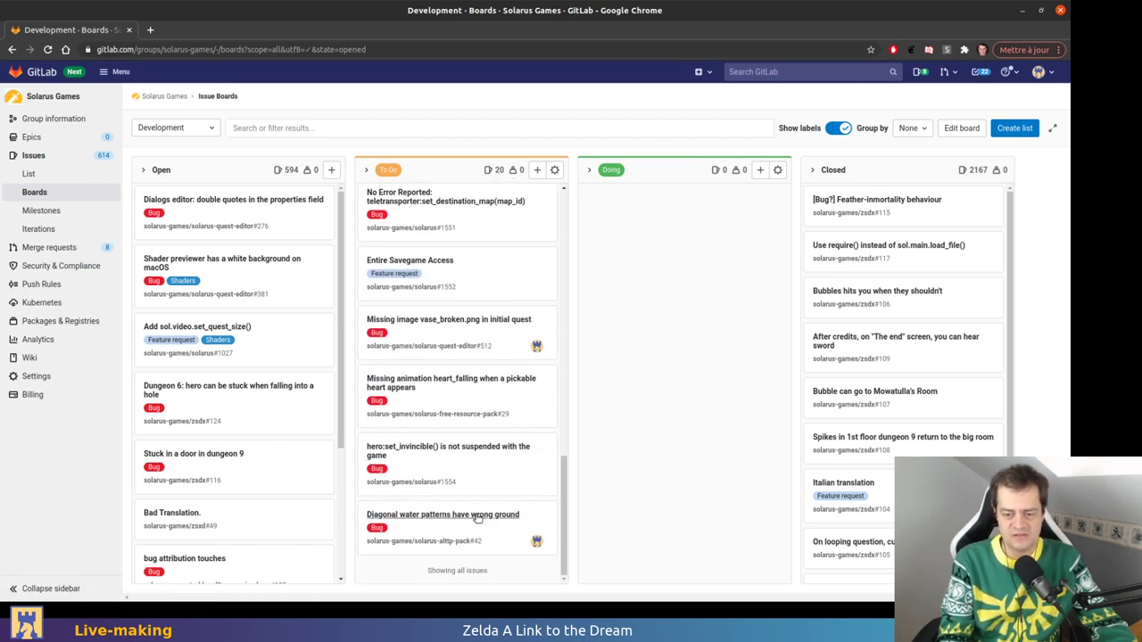
{"action": "scroll", "coordinate": [513, 507], "scroll_direction": "up", "scroll_amount": 3}
{"action": "scroll", "coordinate": [513, 507], "scroll_direction": "up", "scroll_amount": 3}
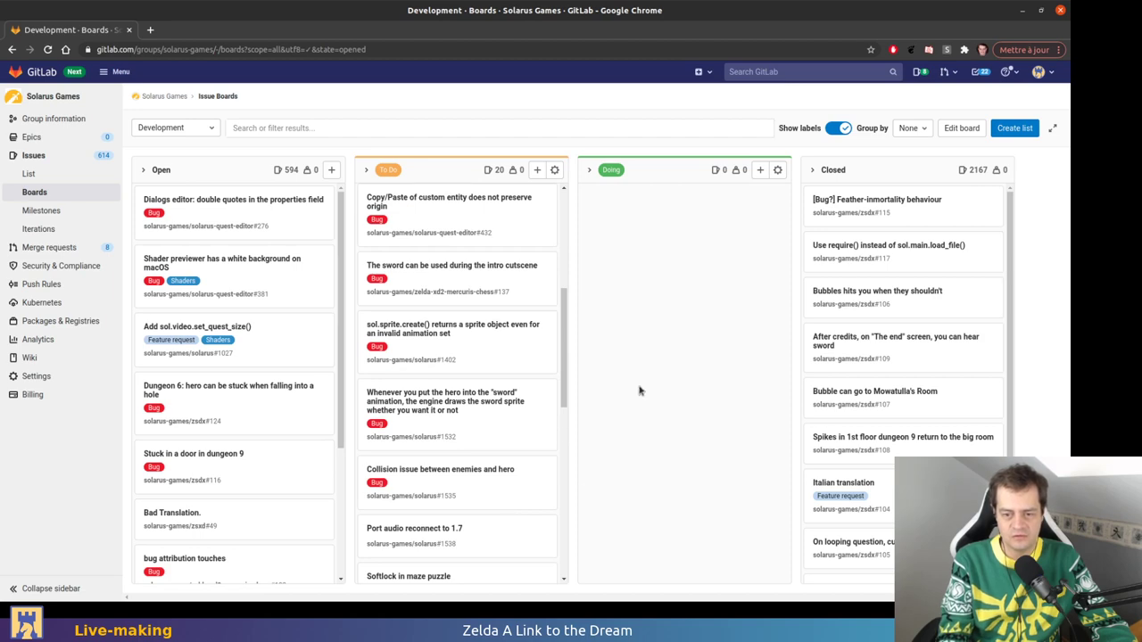
{"action": "scroll", "coordinate": [529, 359], "scroll_direction": "down", "scroll_amount": 7}
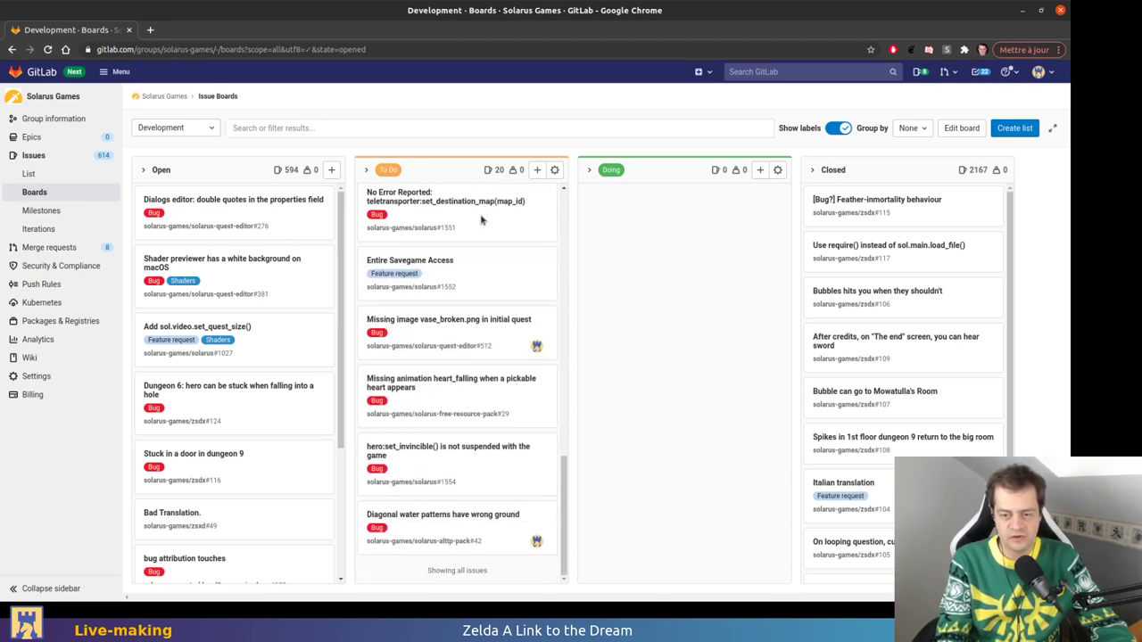
{"action": "left_click_drag", "start_coordinate": [563, 491], "coordinate": [562, 416]}
{"action": "scroll", "coordinate": [481, 419], "scroll_direction": "up", "scroll_amount": 2}
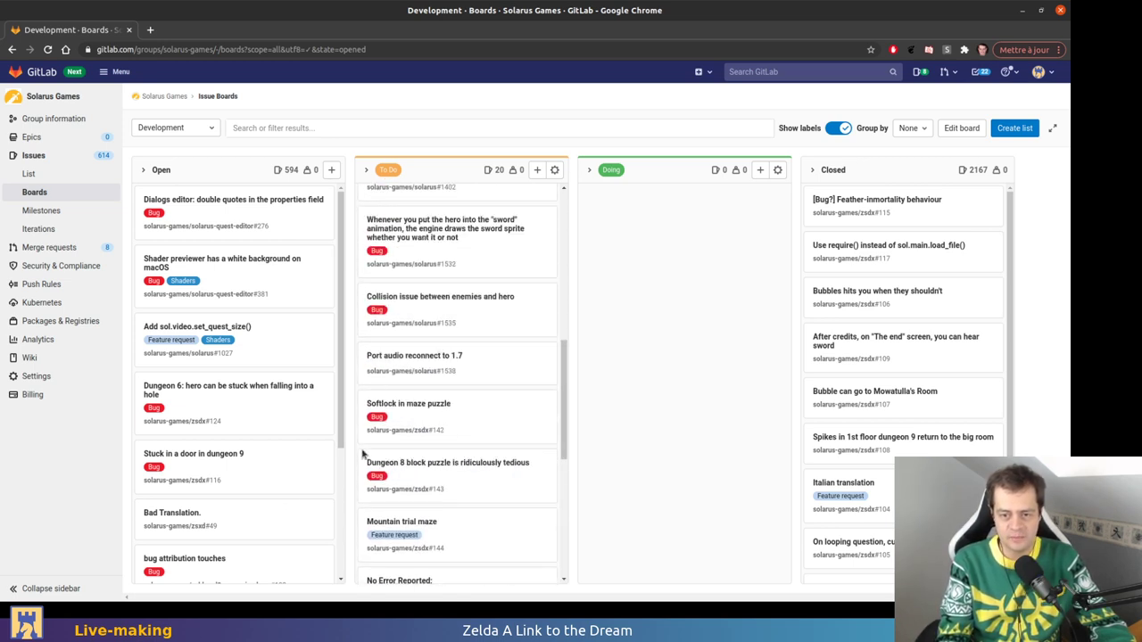
Look through the board's To Do issues from the first to the last, then close the board
{"action": "scroll", "coordinate": [481, 428], "scroll_direction": "up", "scroll_amount": 6}
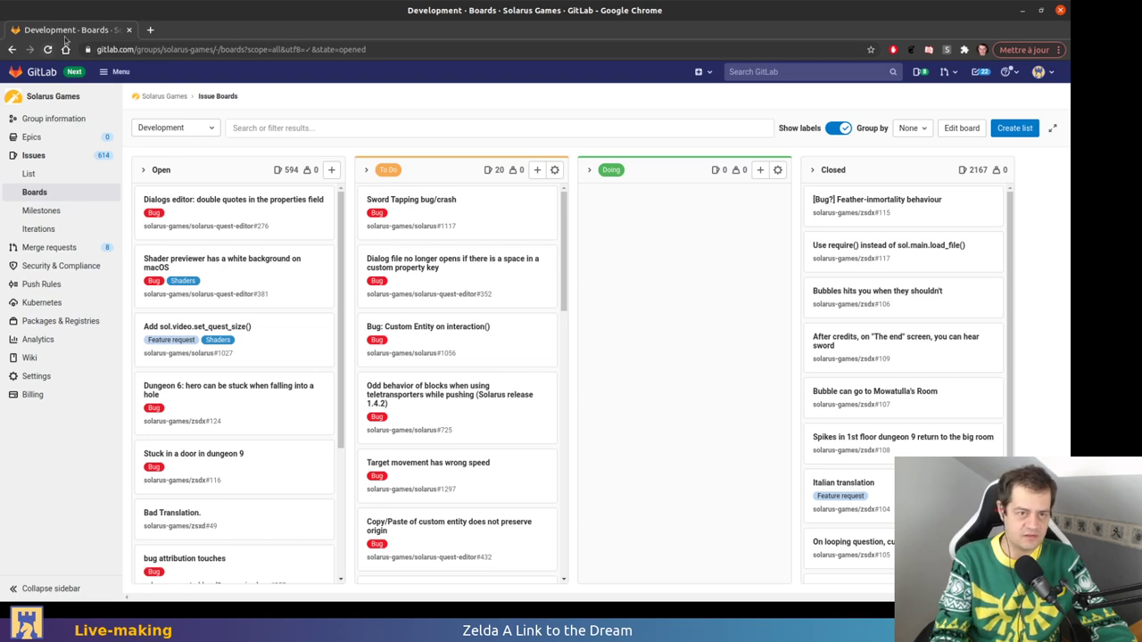
{"action": "scroll", "coordinate": [464, 375], "scroll_direction": "down", "scroll_amount": 4}
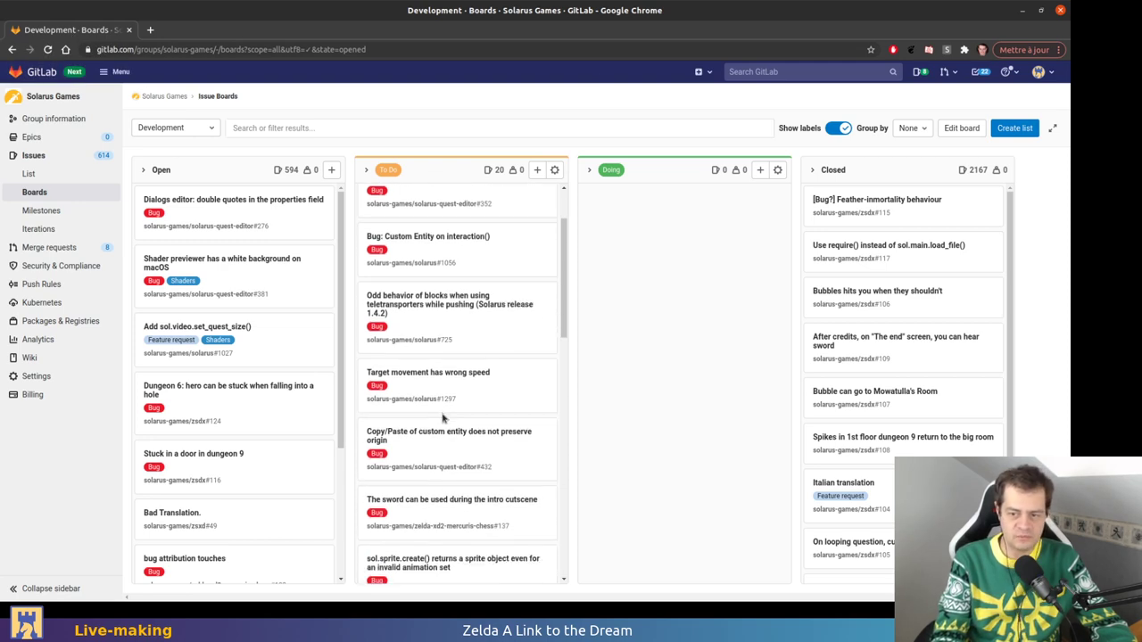
{"action": "scroll", "coordinate": [554, 381], "scroll_direction": "down", "scroll_amount": 10}
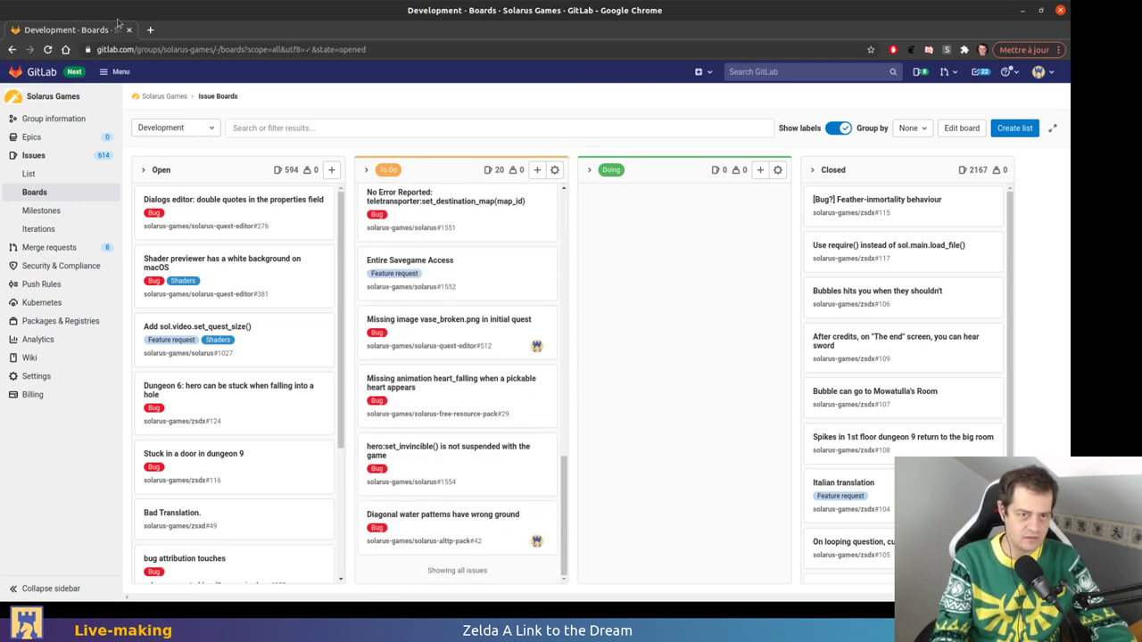
{"action": "left_click", "coordinate": [130, 30]}
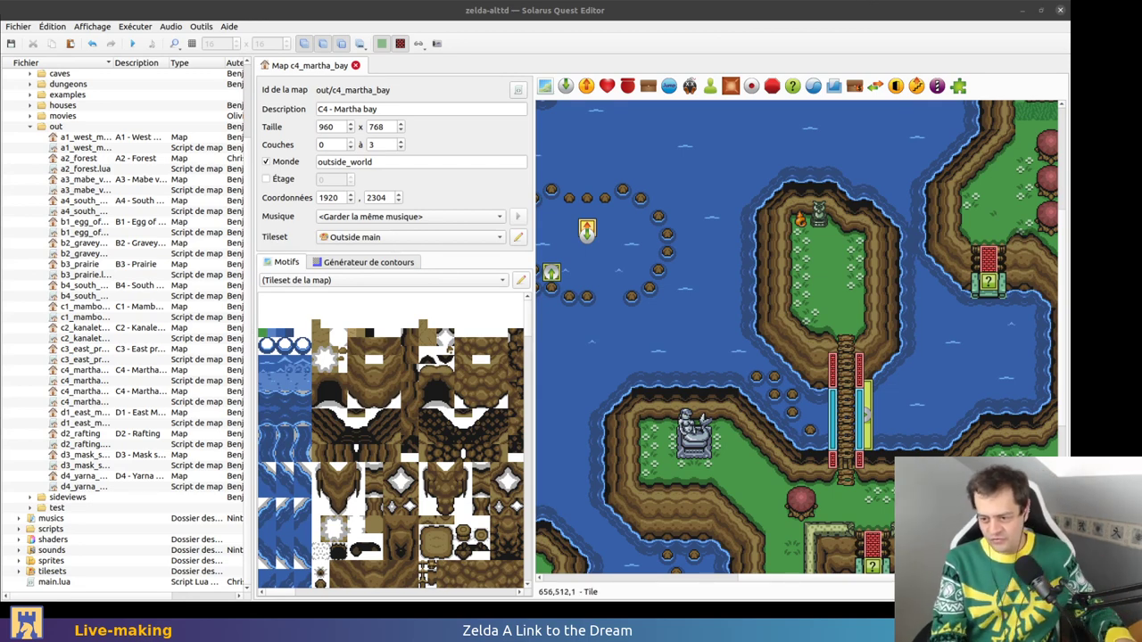
In c4_martha_bay, shift the northeast corner piece of the stone border south of the bridge to check underneath, restore it and save the map
{"action": "middle_click_drag", "start_coordinate": [941, 536], "coordinate": [890, 419]}
{"action": "scroll", "coordinate": [891, 415], "scroll_direction": "up", "scroll_amount": 1, "text": "ctrl"}
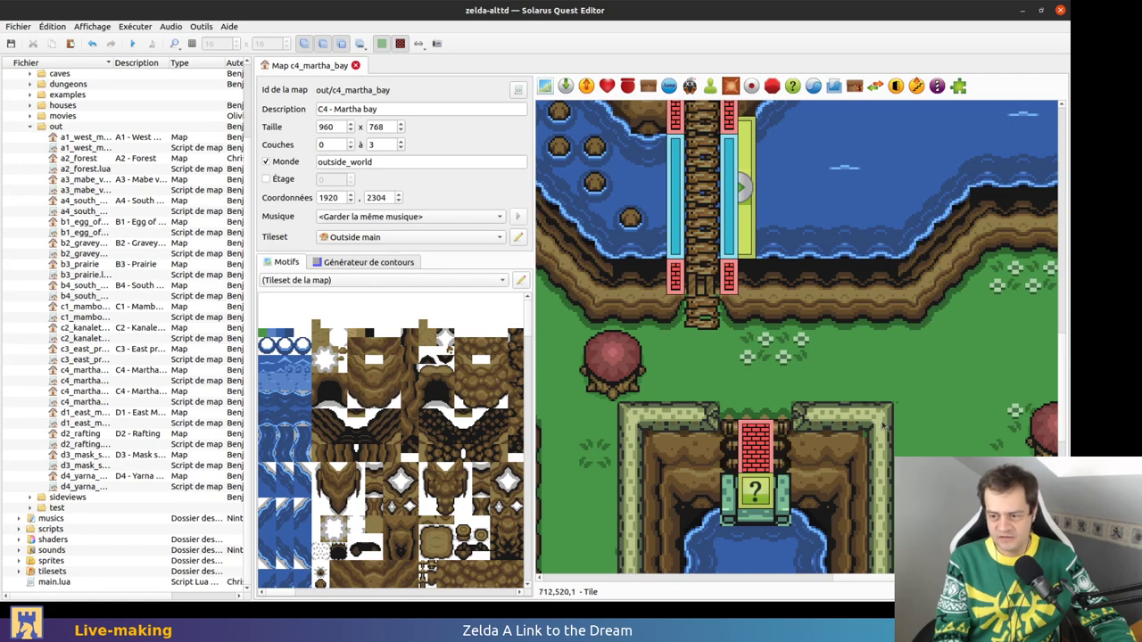
{"action": "left_click_drag", "start_coordinate": [875, 427], "coordinate": [908, 427]}
{"action": "left_click", "coordinate": [857, 435]}
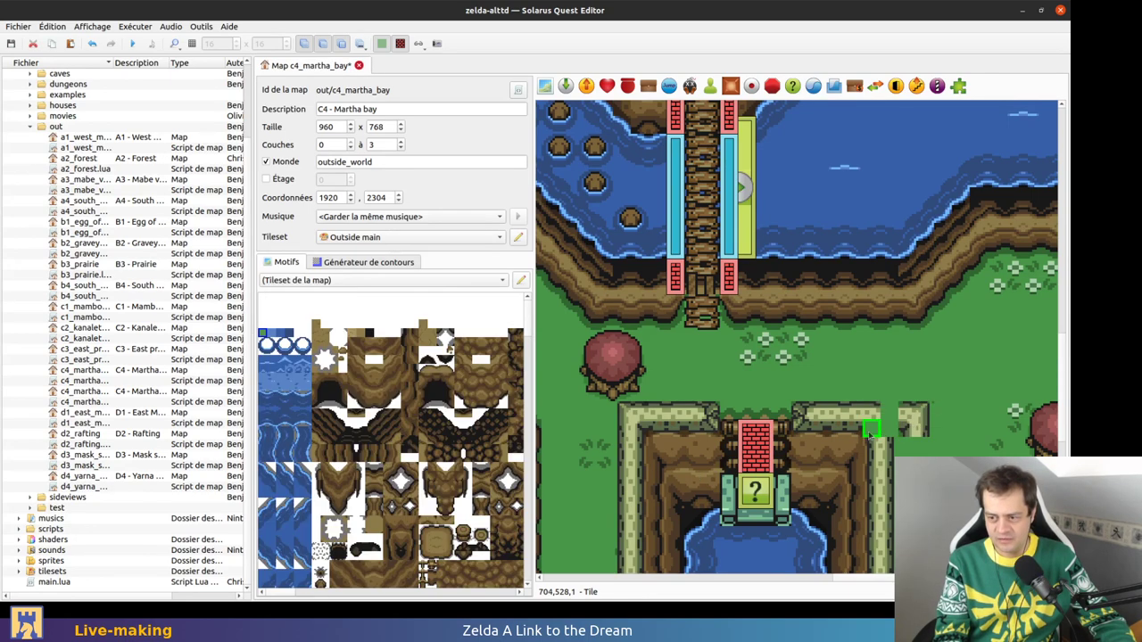
{"action": "key", "text": "ctrl+v"}
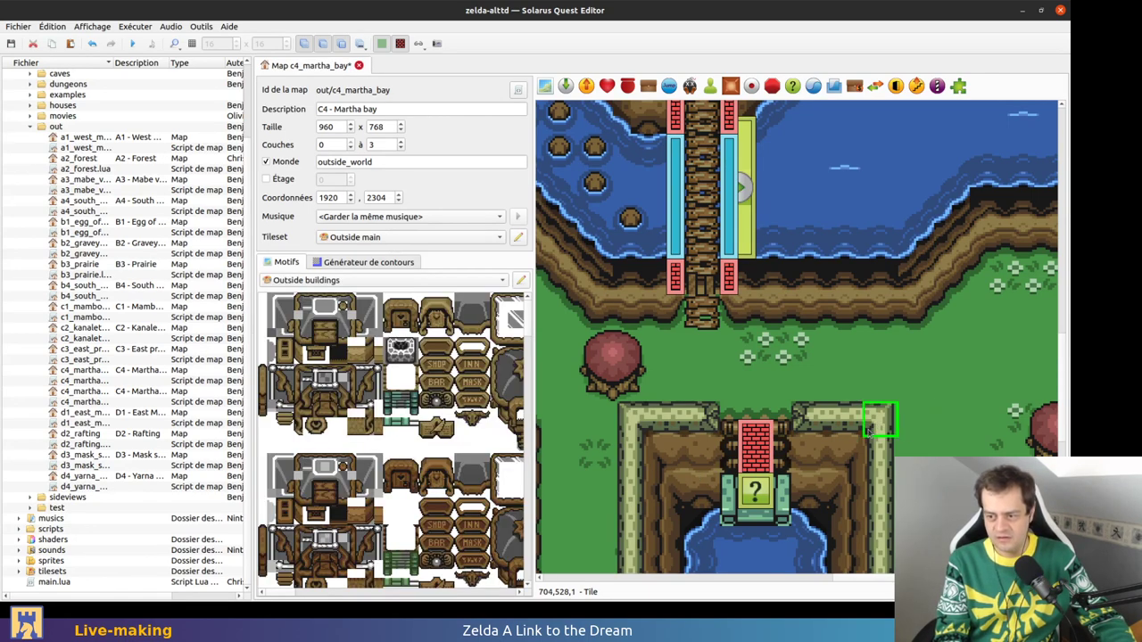
{"action": "left_click", "coordinate": [869, 431]}
{"action": "key", "text": "ctrl+s"}
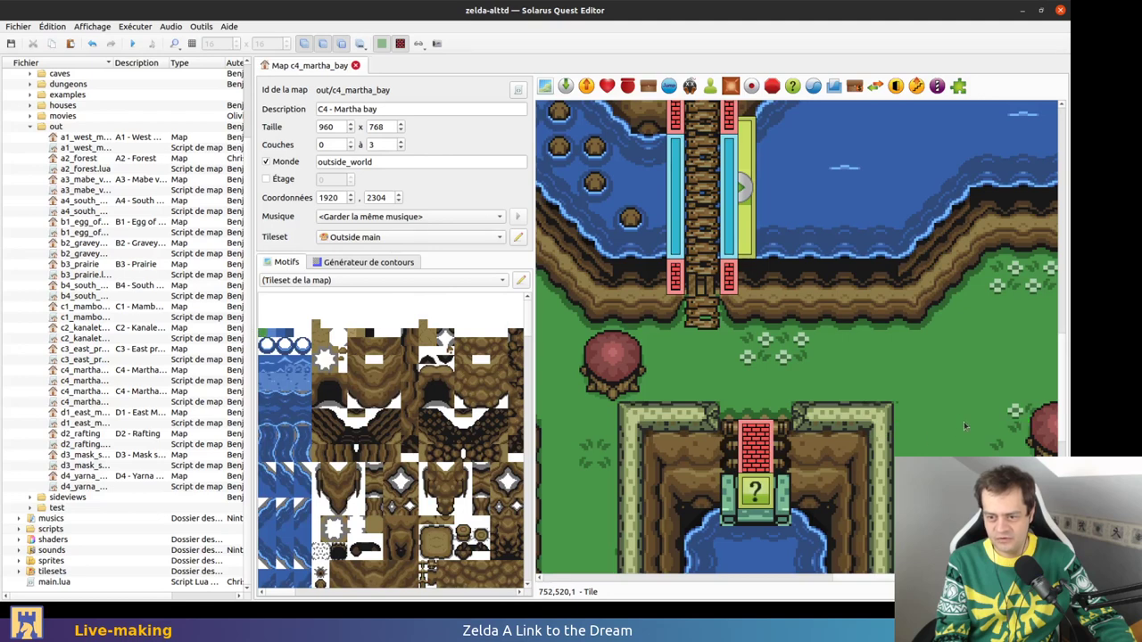
Shift the border's northeast and northwest corner pieces aside to check the ground beneath, and put each back in its corner
{"action": "key", "text": "ctrl+v"}
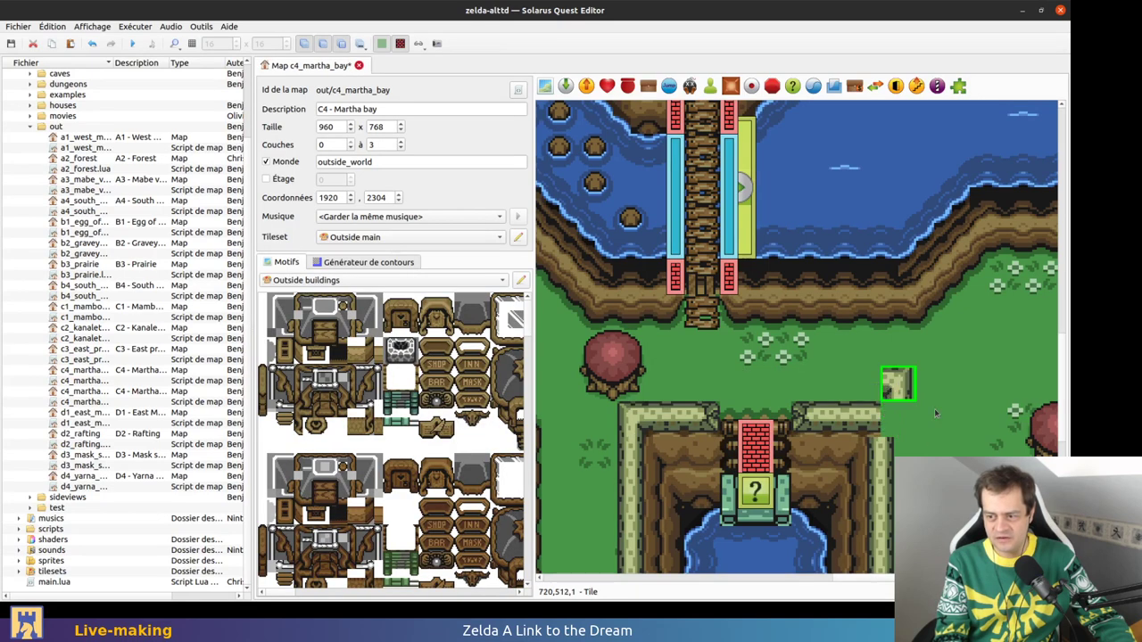
{"action": "left_click", "coordinate": [924, 385]}
{"action": "left_click_drag", "start_coordinate": [907, 384], "coordinate": [902, 418]}
{"action": "left_click", "coordinate": [783, 355]}
{"action": "key", "text": "ctrl+v"}
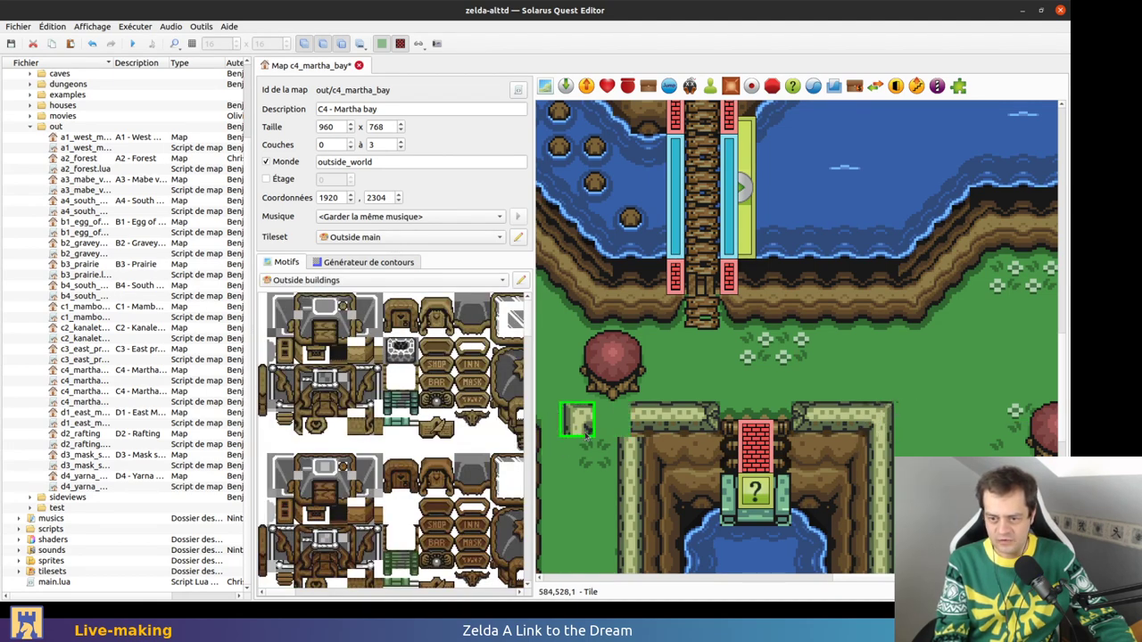
{"action": "left_click", "coordinate": [586, 430]}
{"action": "left_click_drag", "start_coordinate": [580, 420], "coordinate": [632, 421]}
{"action": "left_click", "coordinate": [881, 419]}
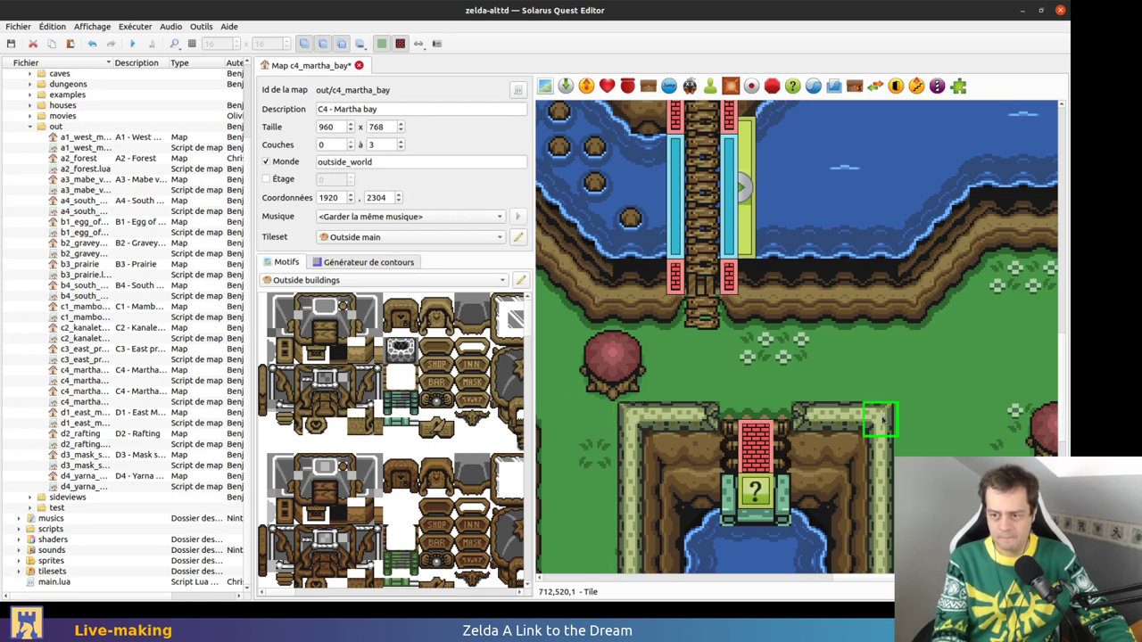